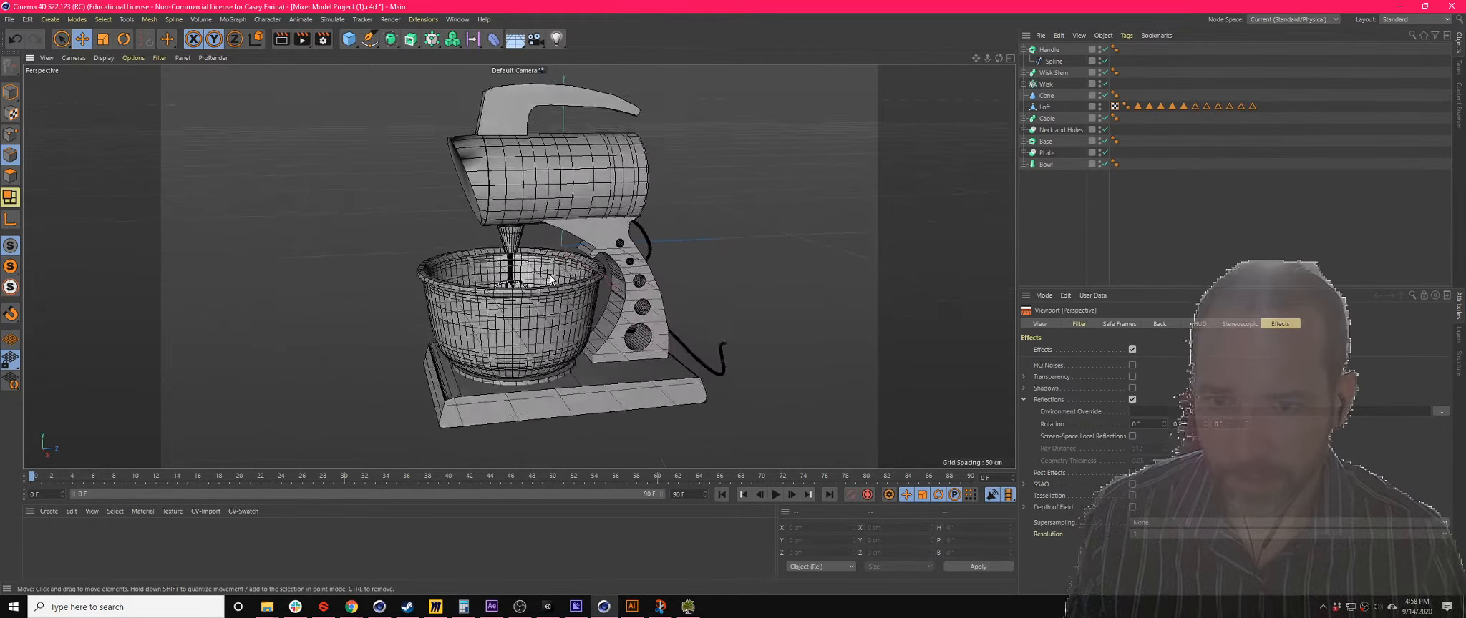
- Examine the mixer model's wireframe from several angles, including the bowl, stand and base plate
{"action": "scroll", "coordinate": [579, 293], "scroll_direction": "up", "scroll_amount": 3}
{"action": "scroll", "coordinate": [580, 293], "scroll_direction": "down", "scroll_amount": 3}
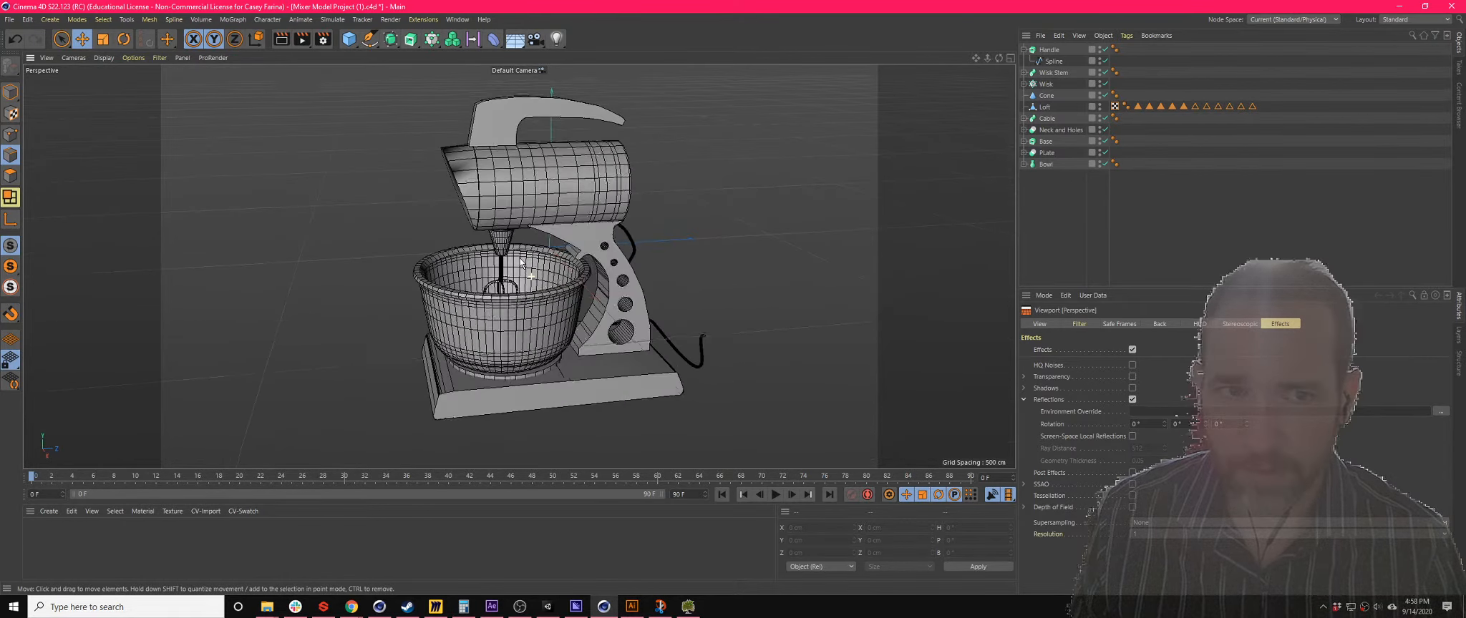
{"action": "left_click_drag", "start_coordinate": [602, 299], "coordinate": [607, 305], "text": "alt"}
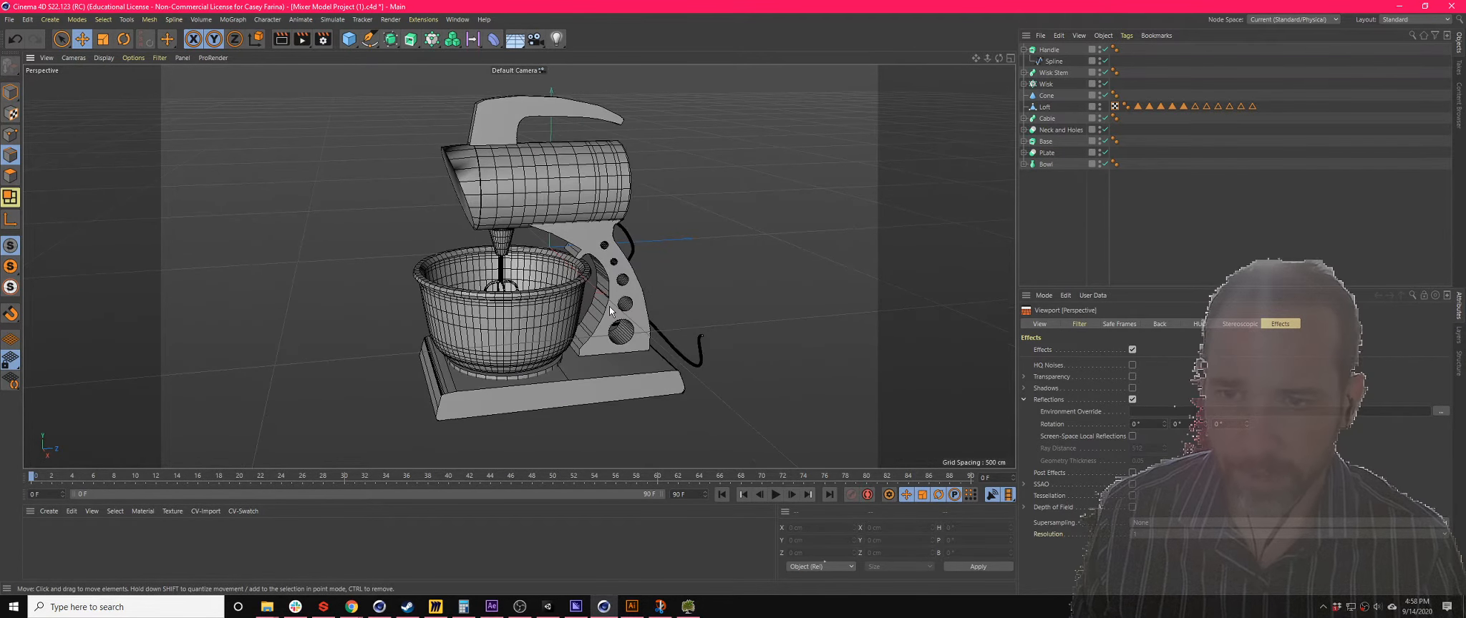
{"action": "mouse_move", "coordinate": [597, 360]}
{"action": "left_mouse_down", "text": "alt"}
{"action": "mouse_move", "coordinate": [597, 341]}
{"action": "mouse_move", "coordinate": [589, 353]}
{"action": "left_mouse_up", "text": "alt"}
{"action": "left_click", "coordinate": [589, 353]}
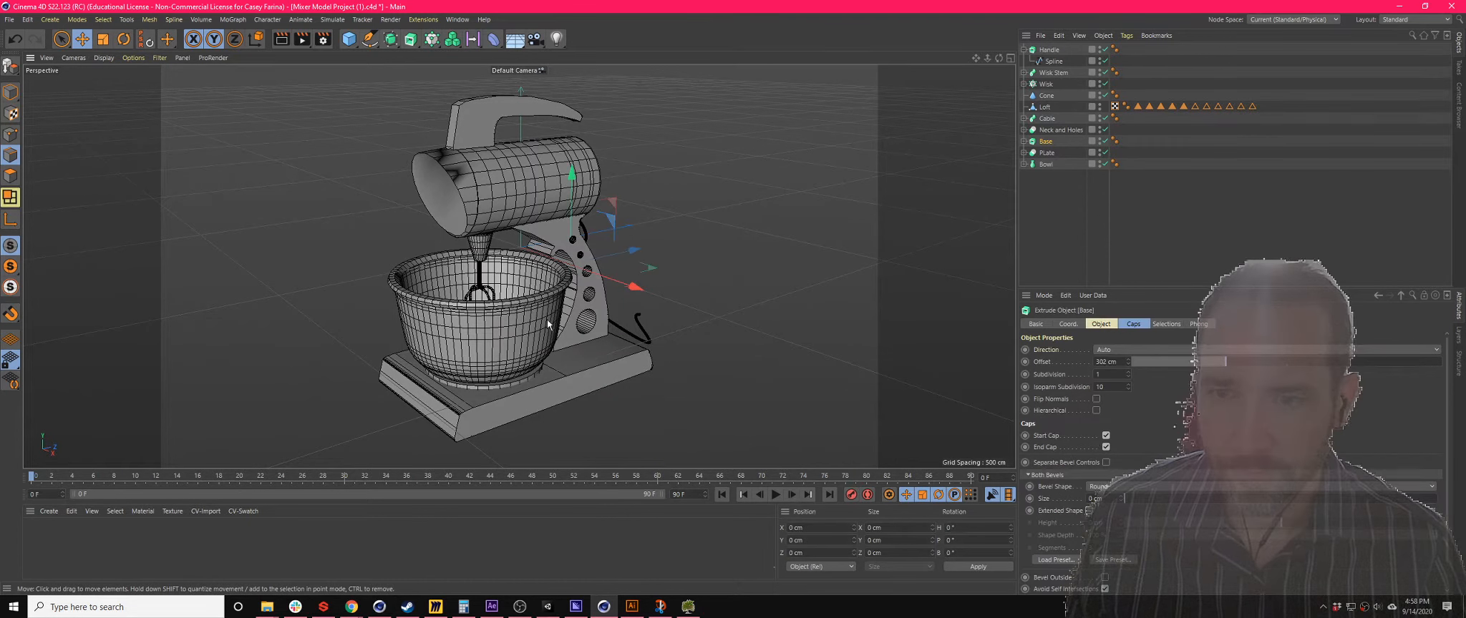
{"action": "left_click_drag", "start_coordinate": [662, 319], "coordinate": [620, 305], "text": "alt"}
{"action": "left_click_drag", "start_coordinate": [654, 227], "coordinate": [649, 256], "text": "alt"}
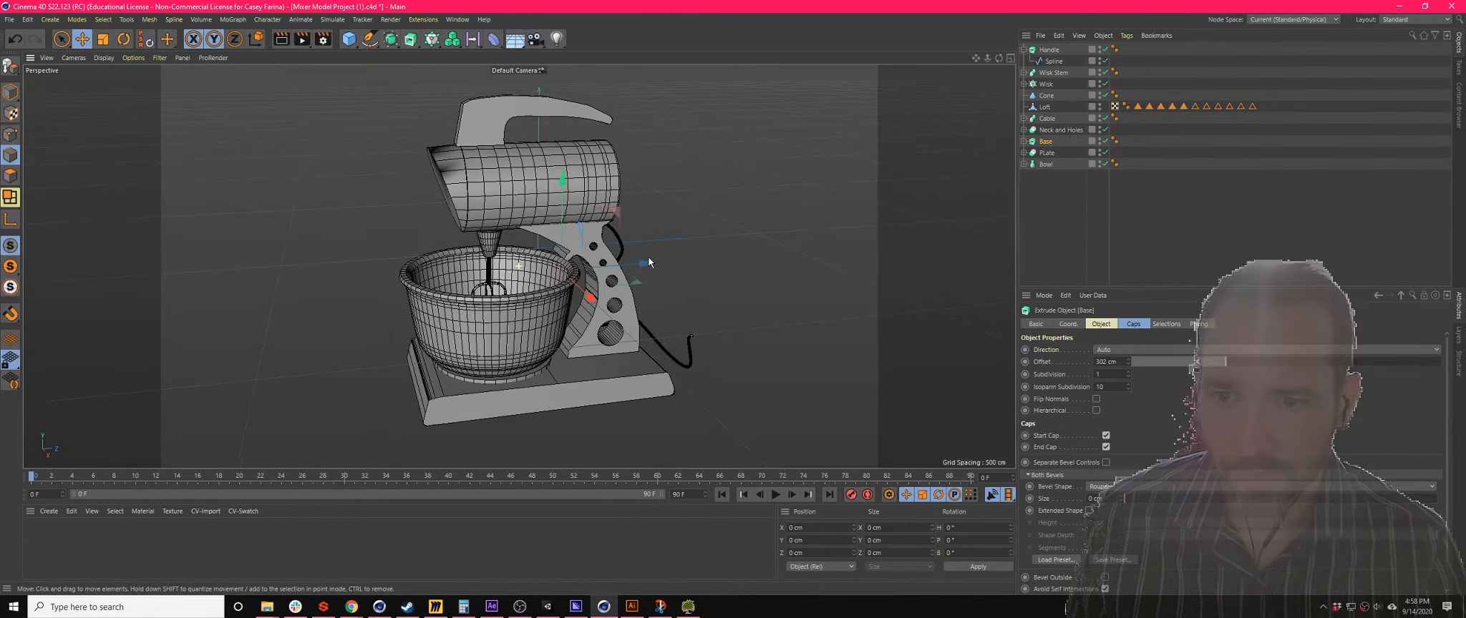
{"action": "left_click_drag", "start_coordinate": [511, 320], "coordinate": [542, 309], "text": "alt"}
{"action": "left_click_drag", "start_coordinate": [439, 422], "coordinate": [496, 384], "text": "alt"}
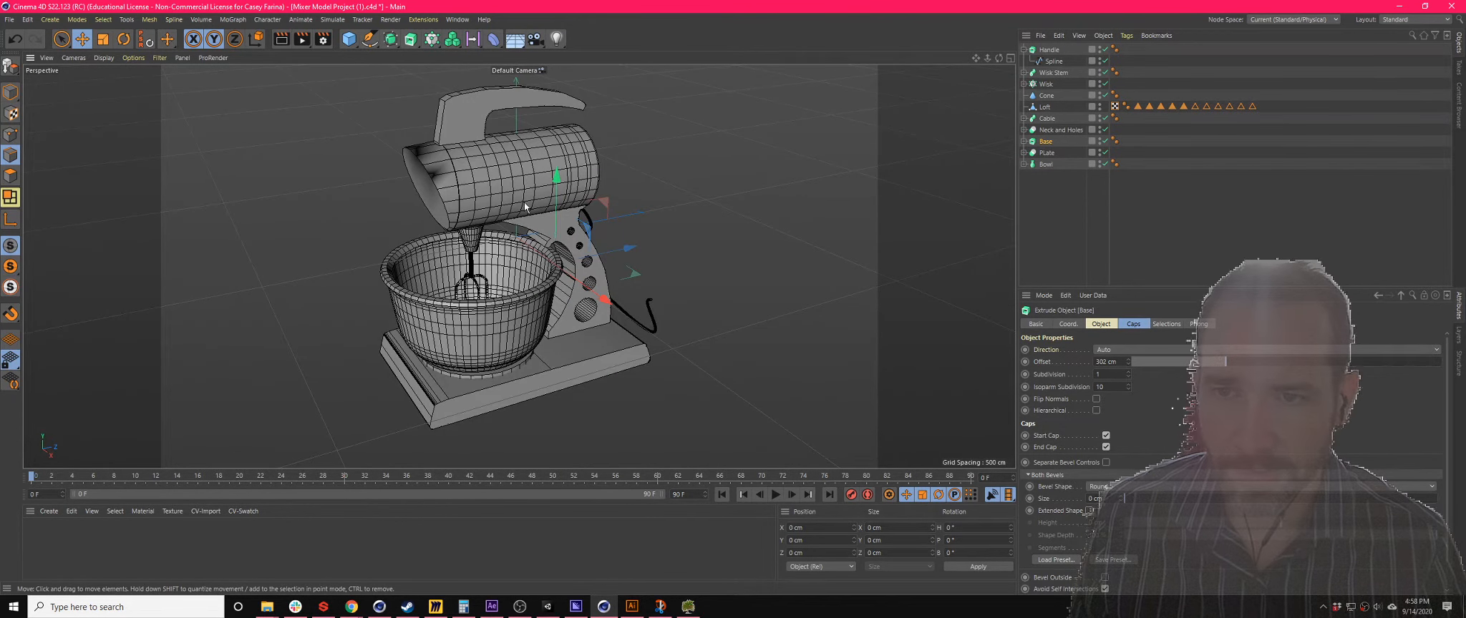
- Add a light to the mixer scene and move it out along X and high above the model
{"action": "left_click_drag", "start_coordinate": [558, 42], "coordinate": [597, 55]}
{"action": "left_click_drag", "start_coordinate": [564, 322], "coordinate": [584, 323], "text": "alt"}
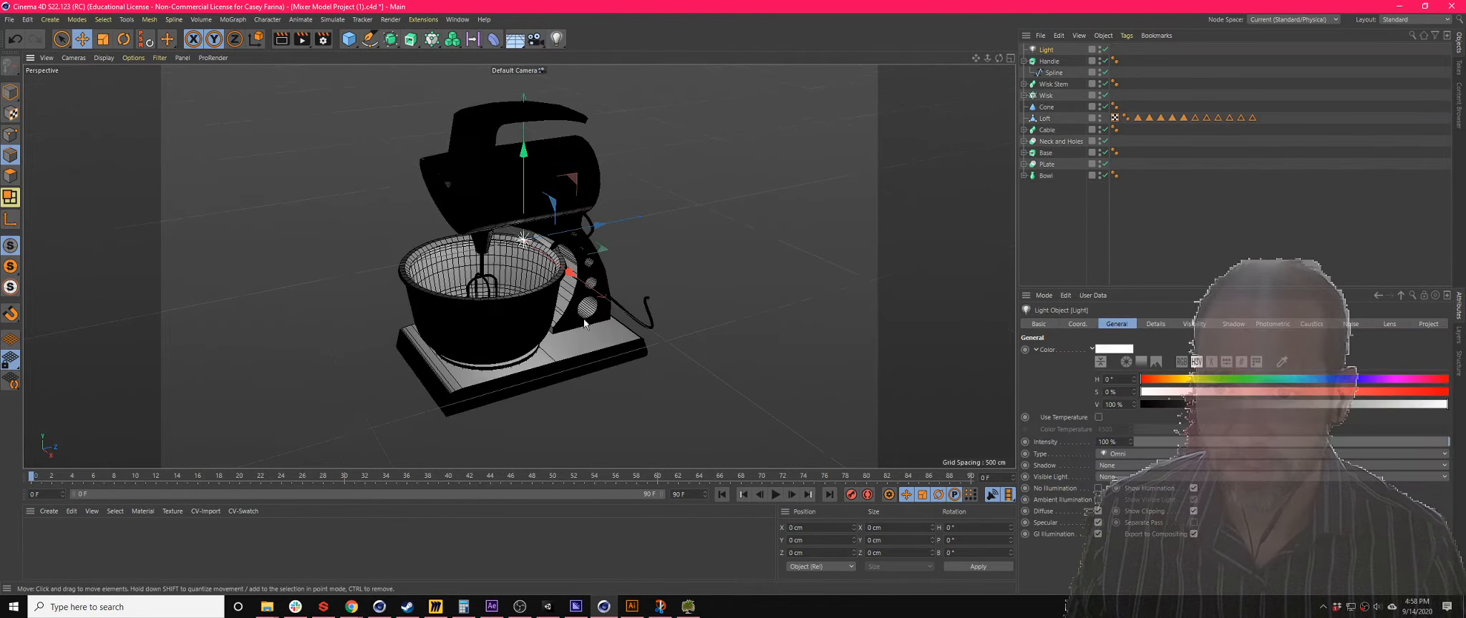
{"action": "left_click_drag", "start_coordinate": [561, 230], "coordinate": [896, 296]}
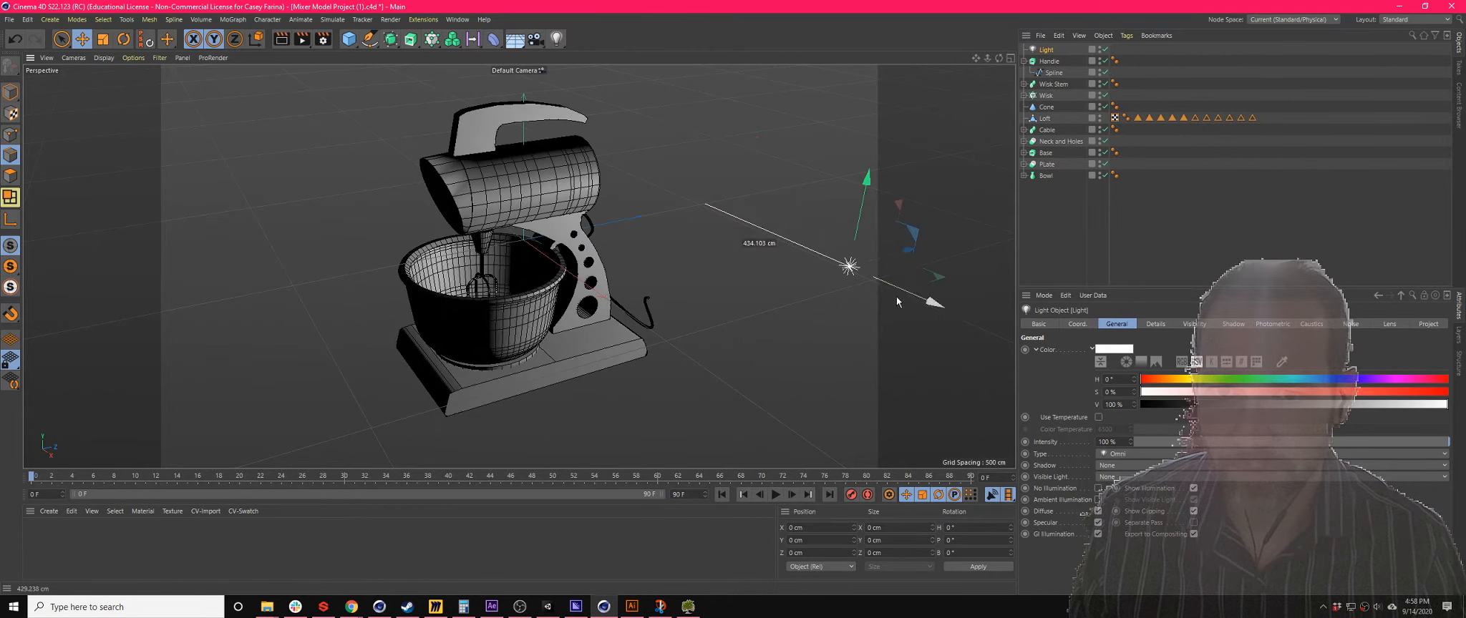
{"action": "left_click_drag", "start_coordinate": [863, 224], "coordinate": [900, 20]}
{"action": "mouse_move", "coordinate": [365, 391]}
{"action": "left_mouse_down", "text": "alt"}
{"action": "mouse_move", "coordinate": [345, 368]}
{"action": "mouse_move", "coordinate": [374, 372]}
{"action": "left_mouse_up", "text": "alt"}
- Switch to the Untitled 10 project and toggle its light off and on to compare the shading and shadows
{"action": "left_click", "coordinate": [457, 20]}
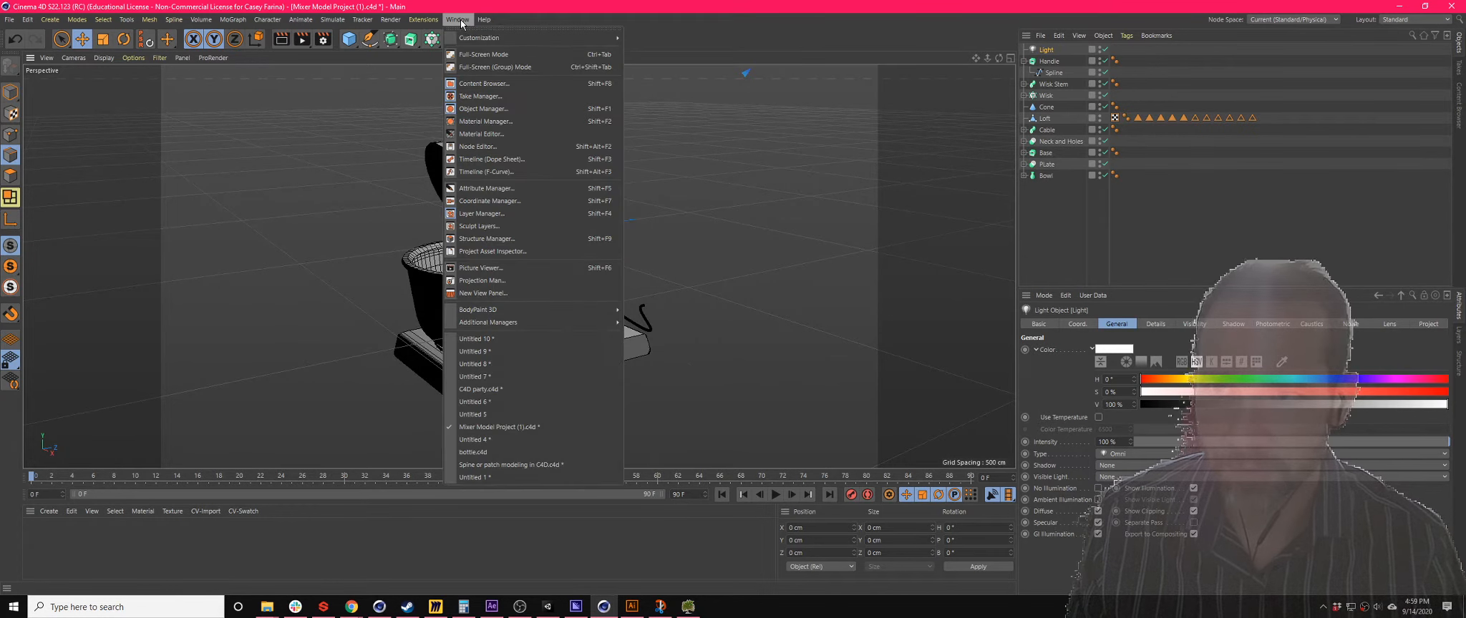
{"action": "left_click", "coordinate": [519, 343]}
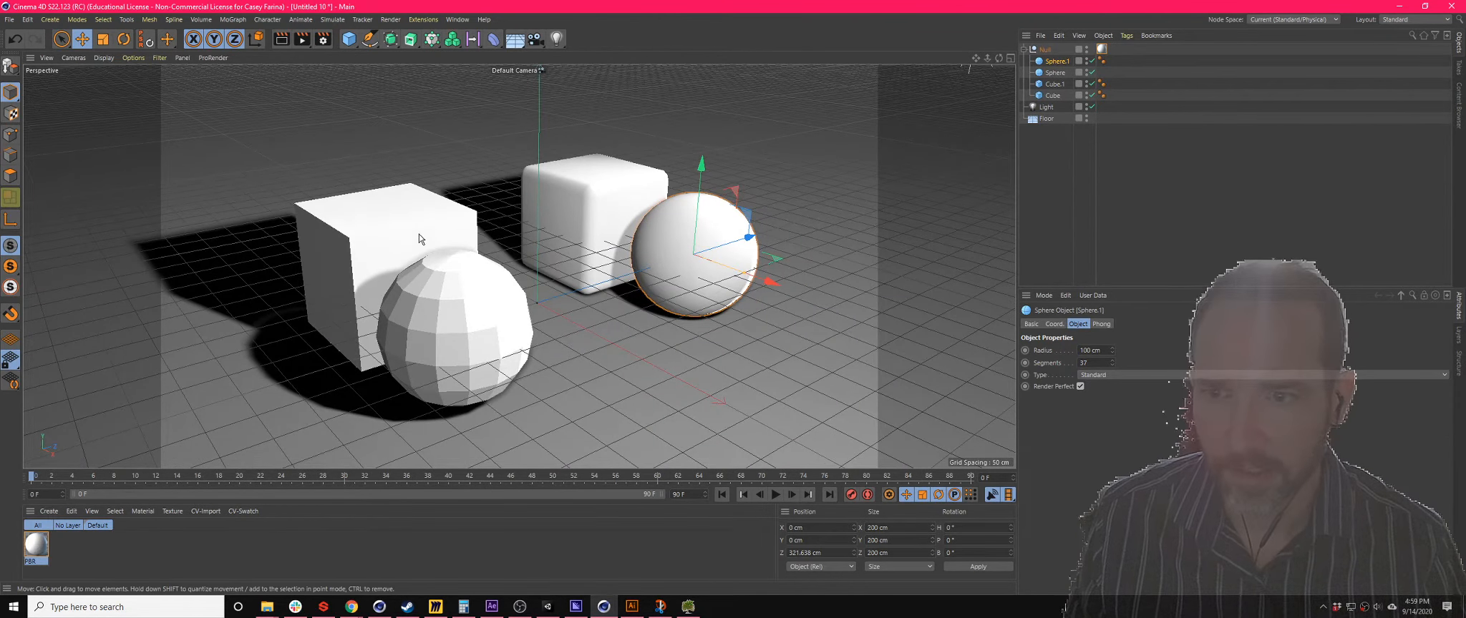
{"action": "left_click_drag", "start_coordinate": [365, 243], "coordinate": [380, 254], "text": "alt"}
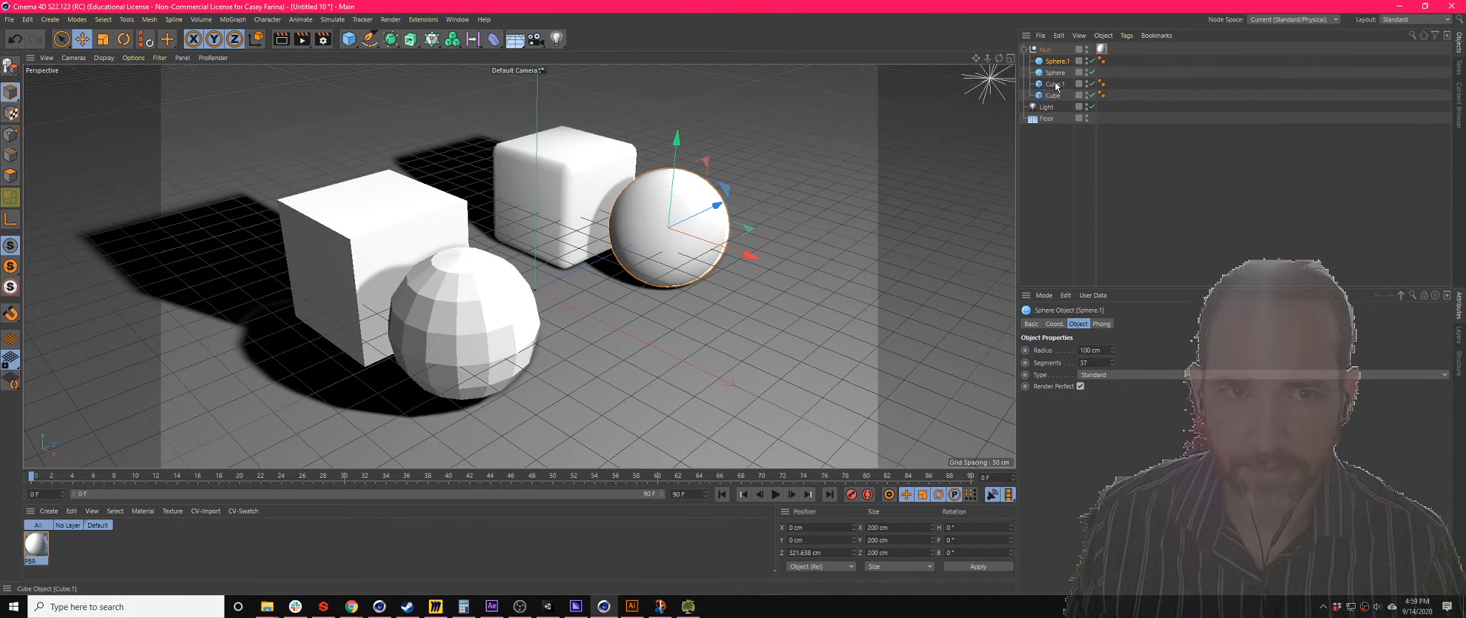
{"action": "left_click", "coordinate": [1091, 107]}
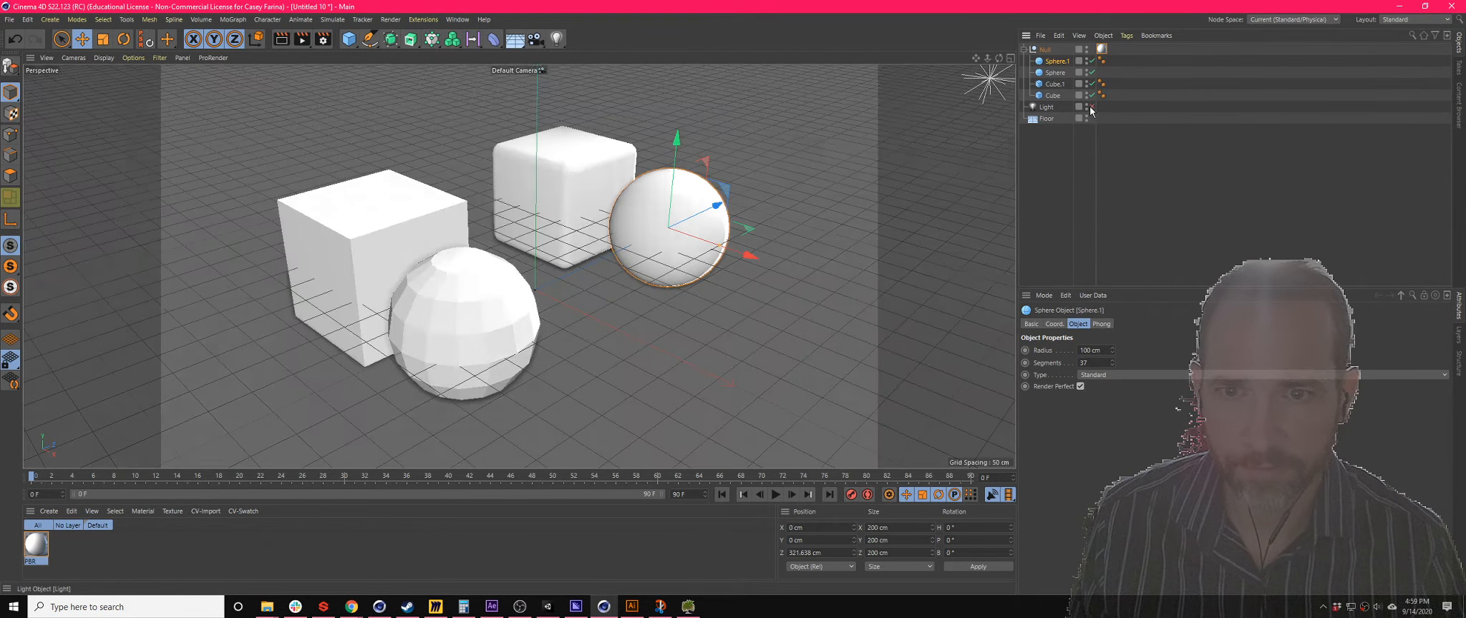
{"action": "left_click", "coordinate": [1091, 106]}
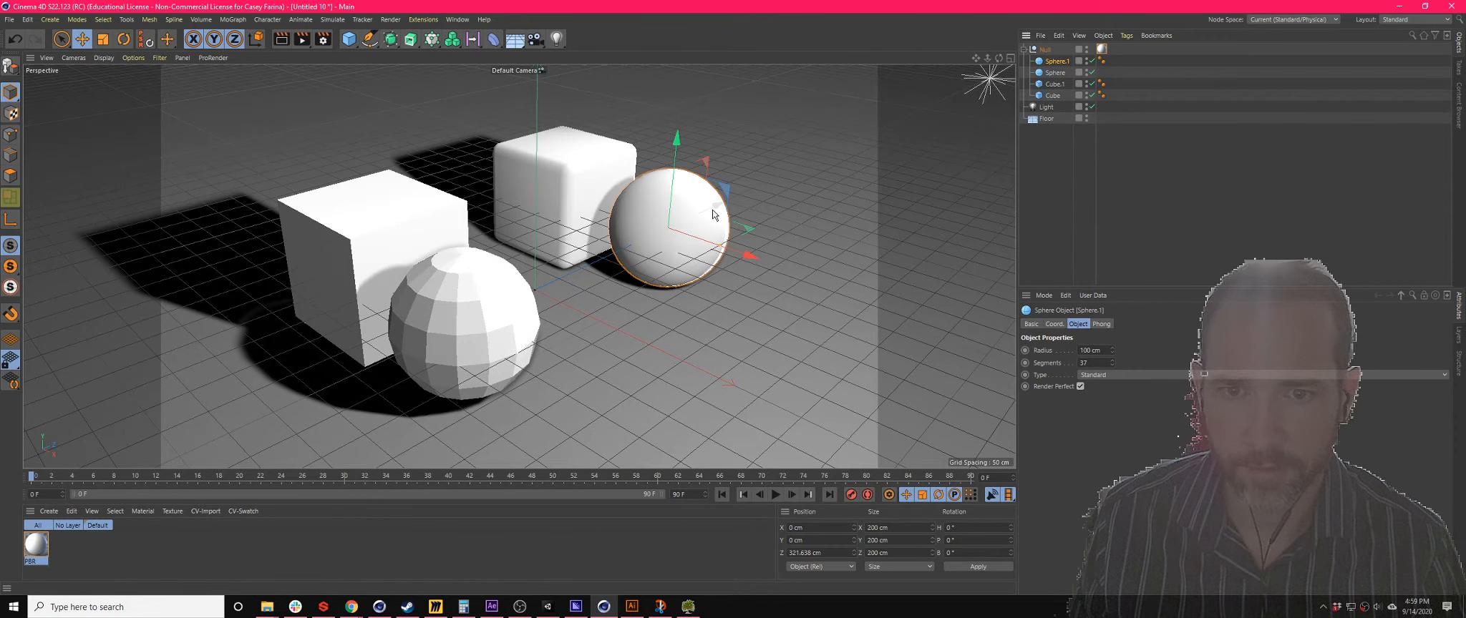
{"action": "left_click", "coordinate": [1092, 107]}
{"action": "left_click", "coordinate": [1091, 108]}
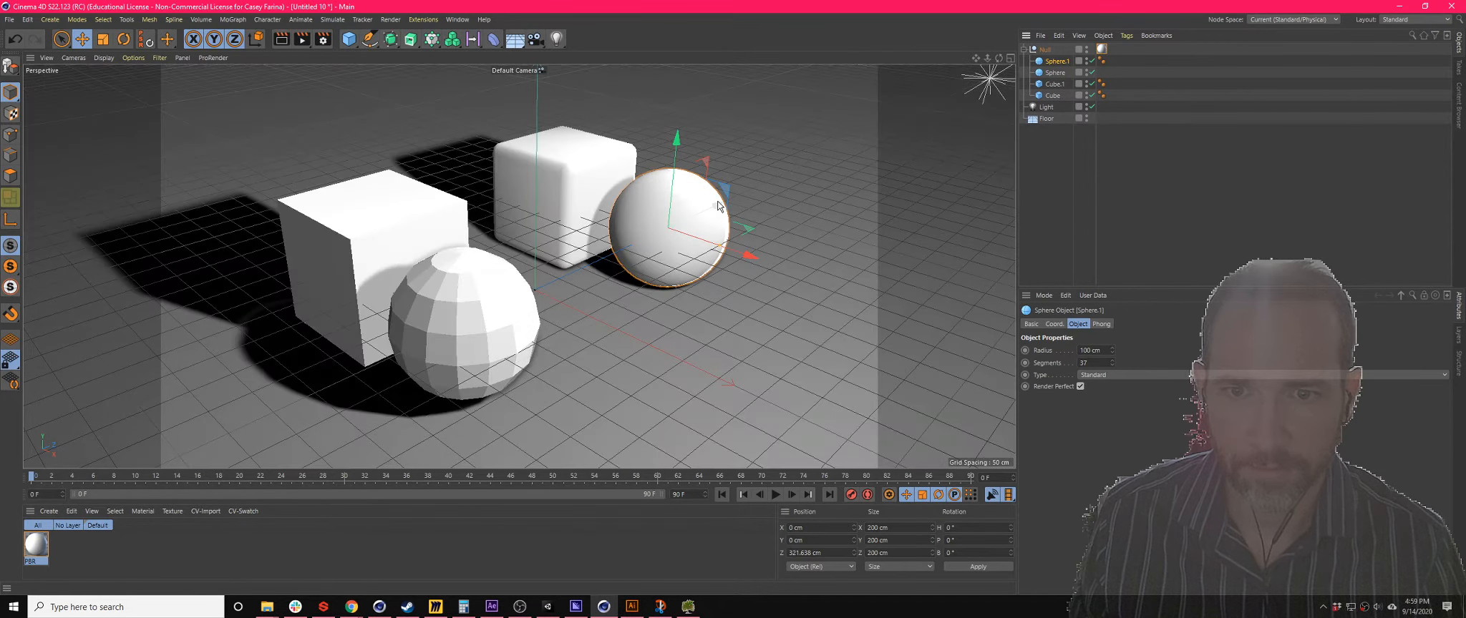
- Move the smooth sphere to about Z 476 cm and the light to about Y 435 cm, Z -434 cm
{"action": "left_click_drag", "start_coordinate": [716, 205], "coordinate": [789, 197]}
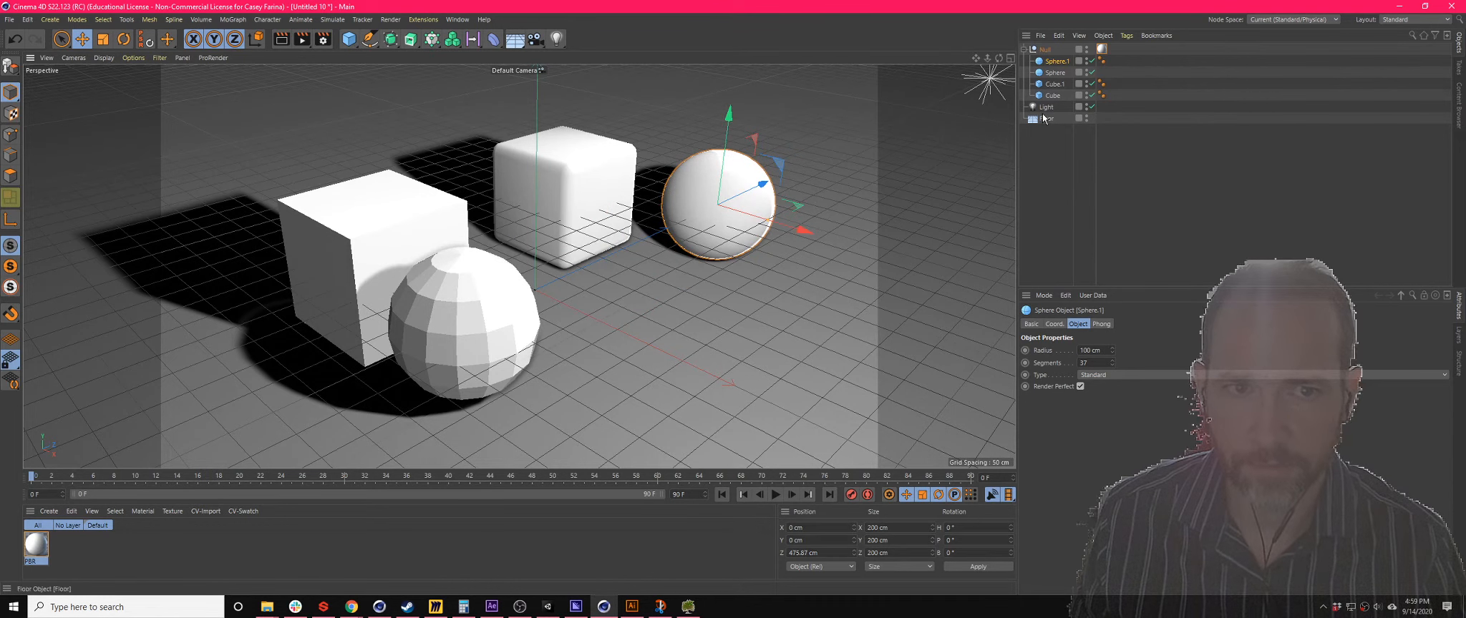
{"action": "left_click", "coordinate": [980, 91]}
{"action": "left_click_drag", "start_coordinate": [1007, 74], "coordinate": [705, 94]}
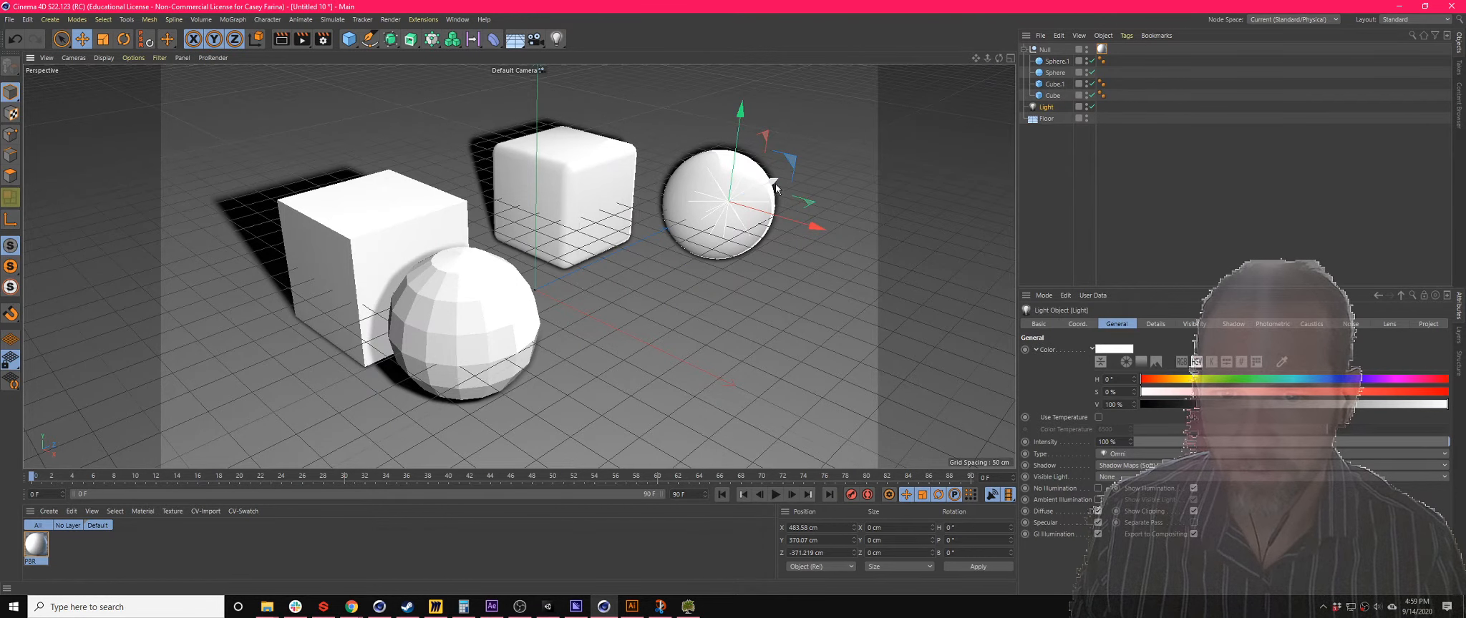
{"action": "left_click_drag", "start_coordinate": [775, 185], "coordinate": [740, 320]}
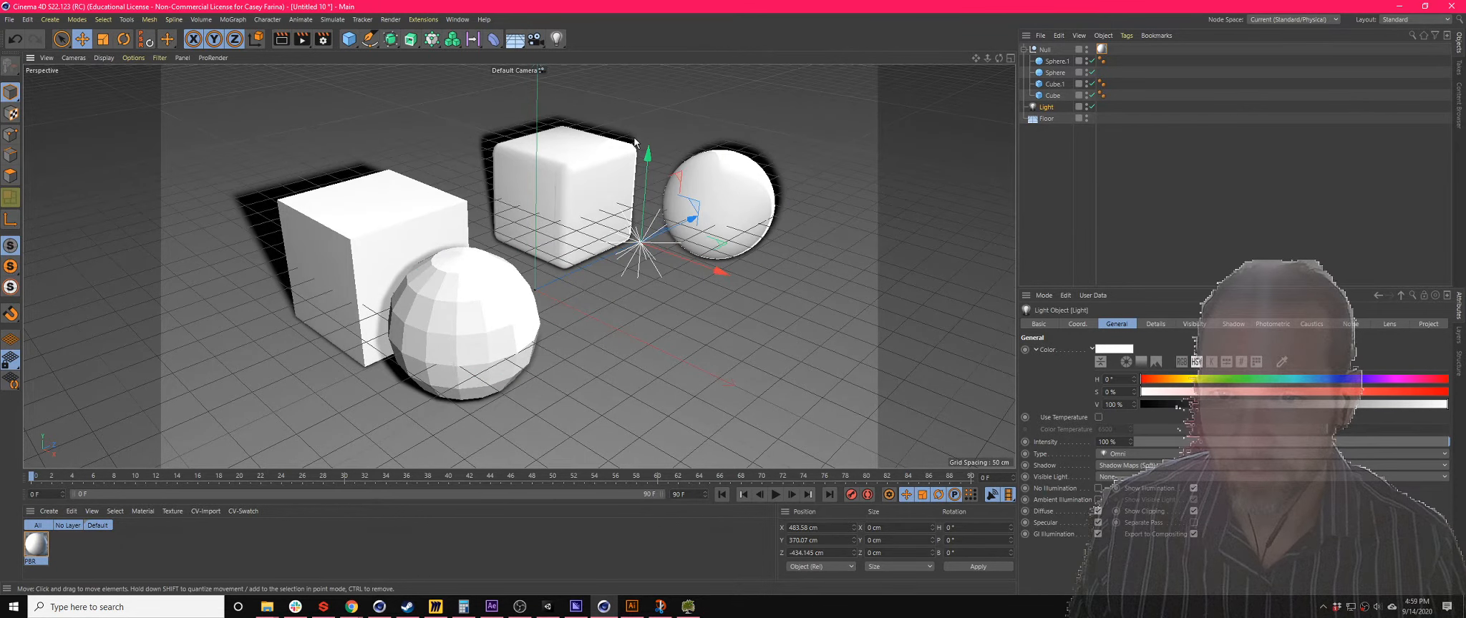
{"action": "left_click_drag", "start_coordinate": [647, 158], "coordinate": [659, 10]}
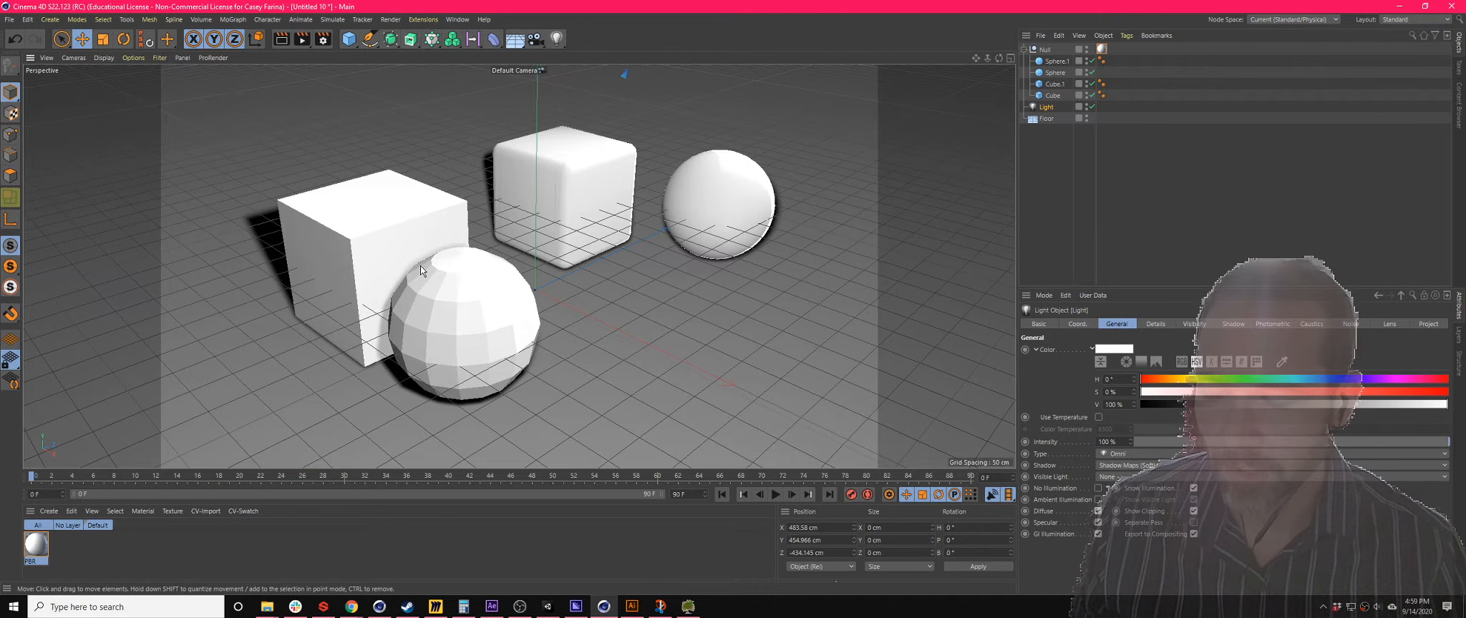
- Move the light along Z to about -517 cm and examine the shading on the cubes and spheres
{"action": "scroll", "coordinate": [668, 282], "scroll_direction": "down", "scroll_amount": 6}
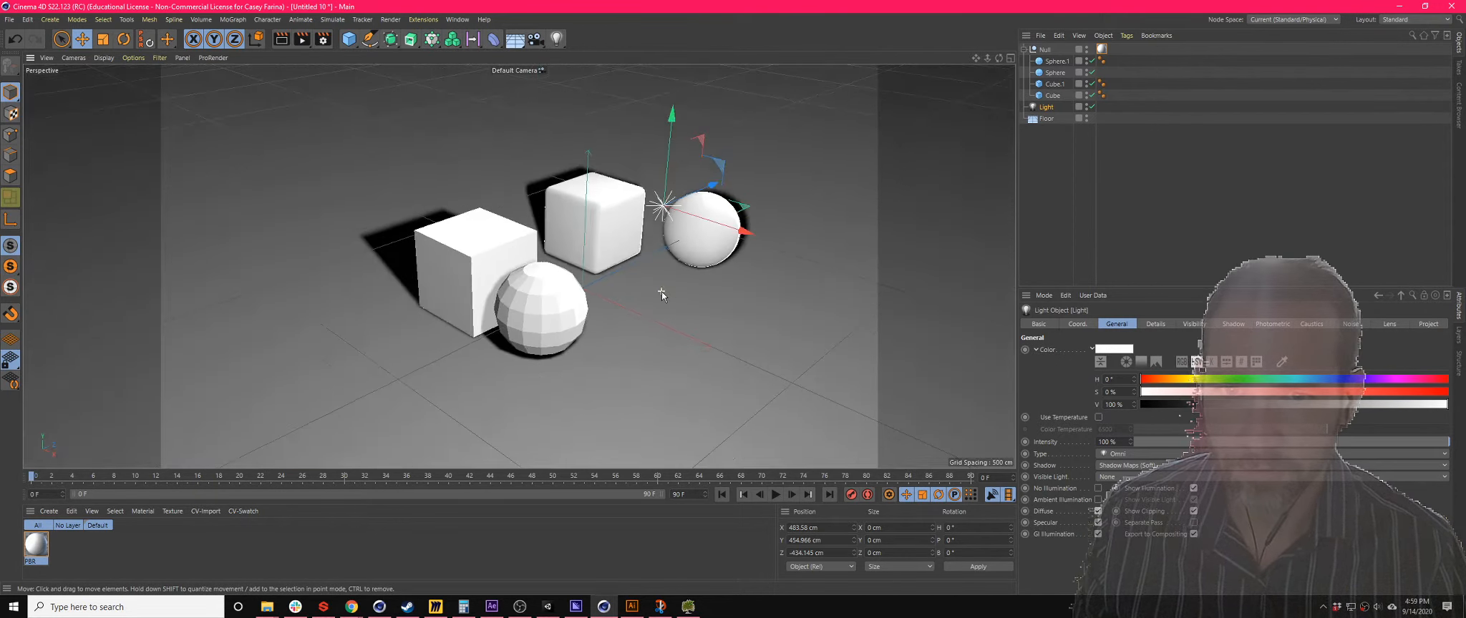
{"action": "scroll", "coordinate": [662, 291], "scroll_direction": "up", "scroll_amount": 3}
{"action": "left_click_drag", "start_coordinate": [696, 162], "coordinate": [662, 252]}
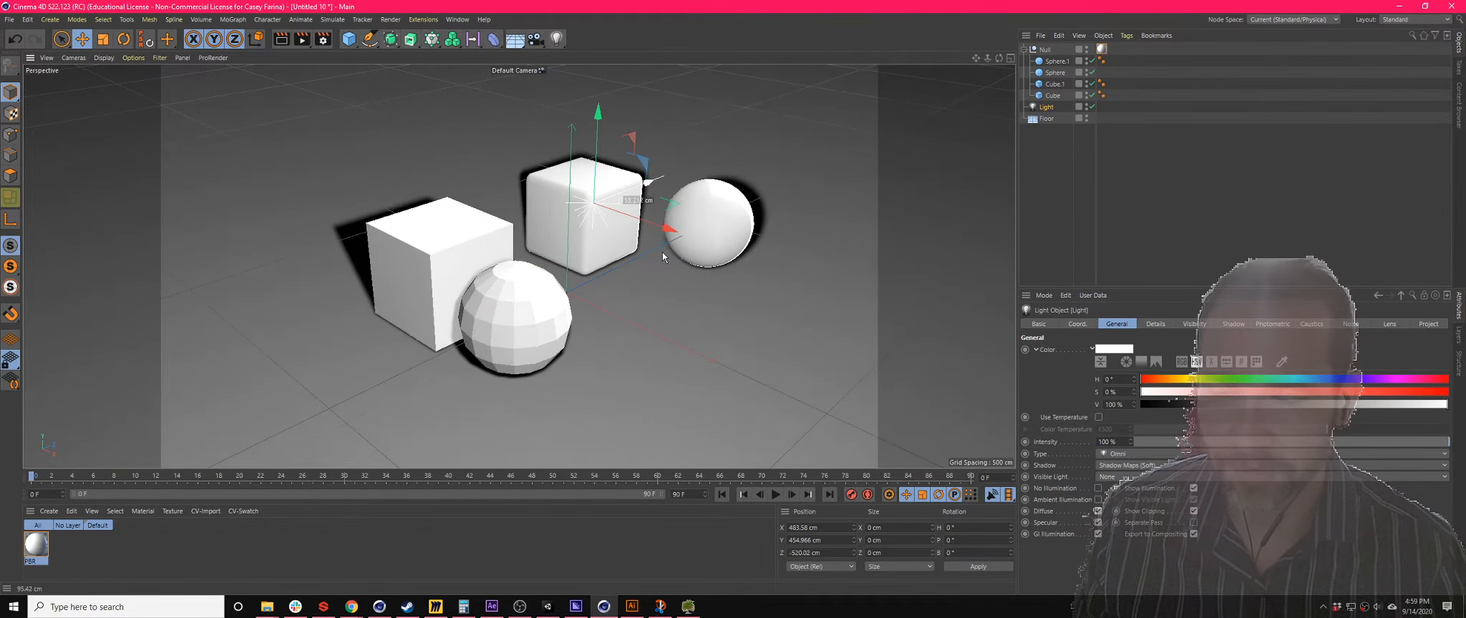
{"action": "scroll", "coordinate": [487, 323], "scroll_direction": "up", "scroll_amount": 10}
{"action": "scroll", "coordinate": [486, 323], "scroll_direction": "down", "scroll_amount": 3}
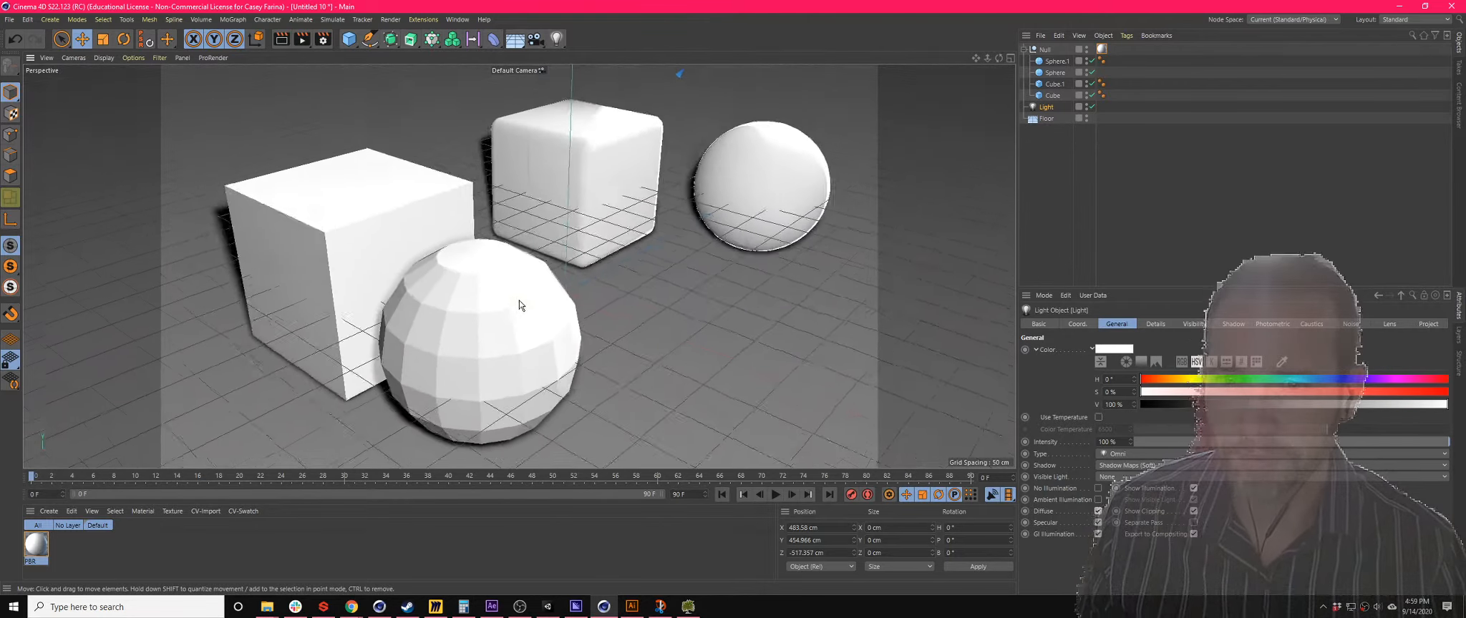
{"action": "scroll", "coordinate": [506, 321], "scroll_direction": "down", "scroll_amount": 2}
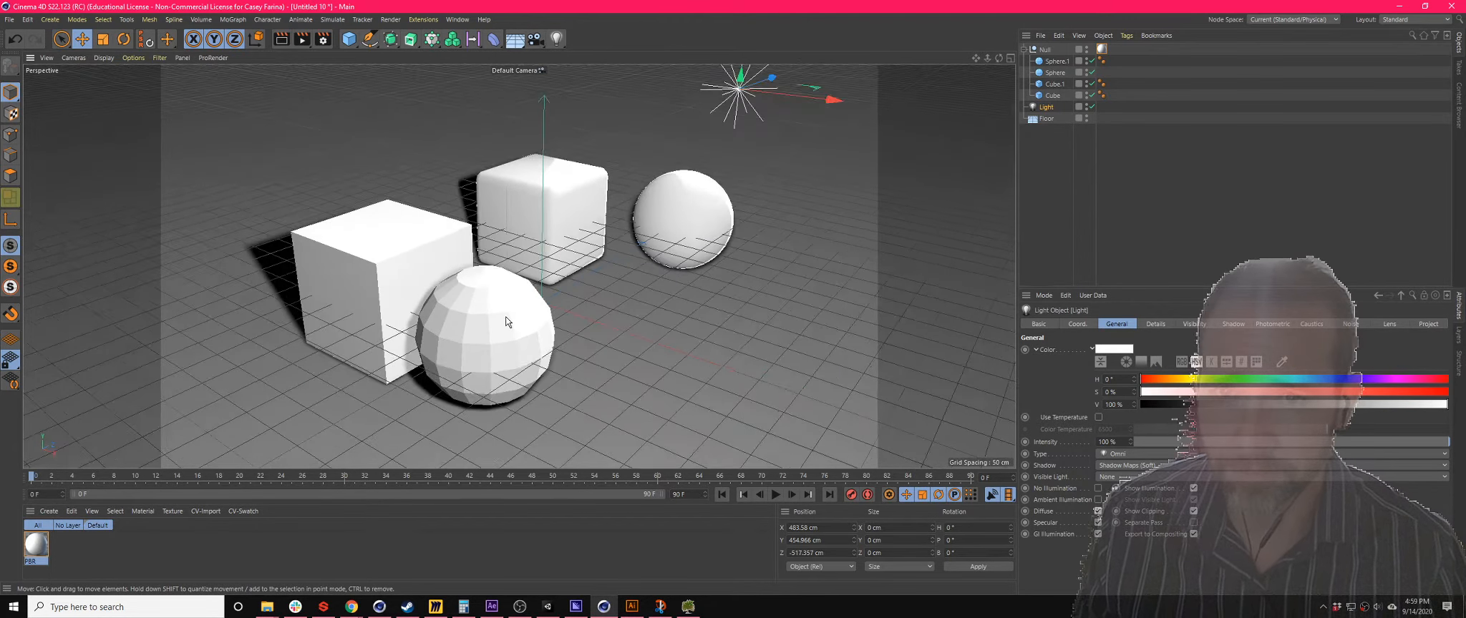
- Try the light at about Z -254 cm, and reposition it at about Y 470 cm, Z -401 cm
{"action": "left_click_drag", "start_coordinate": [769, 78], "coordinate": [872, 307]}
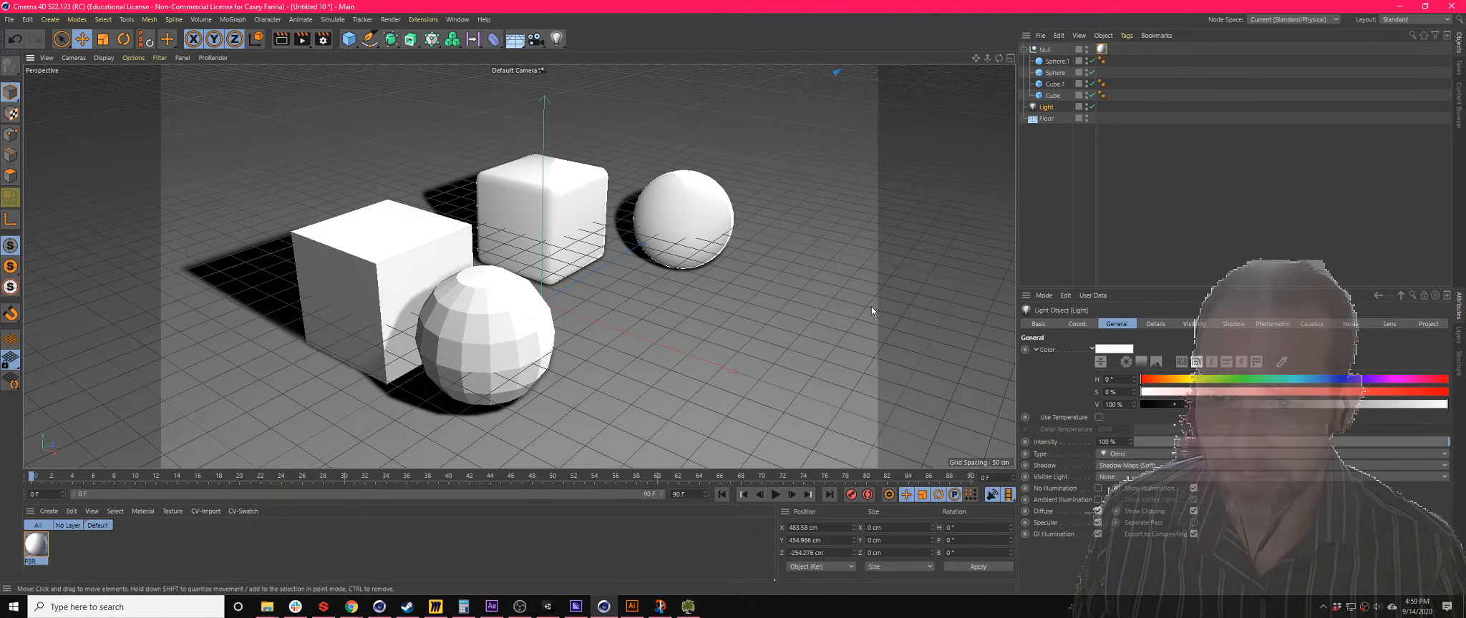
{"action": "left_click_drag", "start_coordinate": [608, 311], "coordinate": [623, 282], "text": "alt"}
{"action": "left_click_drag", "start_coordinate": [563, 319], "coordinate": [549, 315], "text": "alt"}
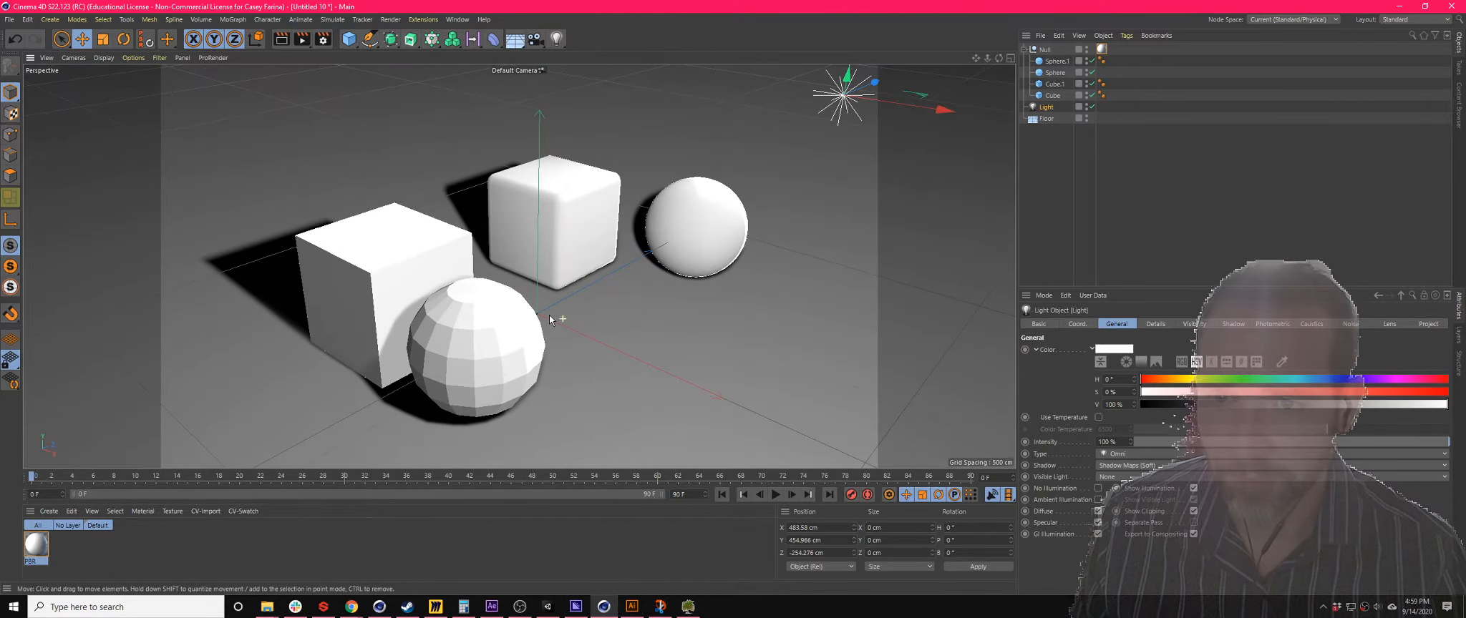
{"action": "left_click_drag", "start_coordinate": [856, 107], "coordinate": [723, 73]}
{"action": "left_click_drag", "start_coordinate": [562, 135], "coordinate": [542, 192], "text": "alt"}
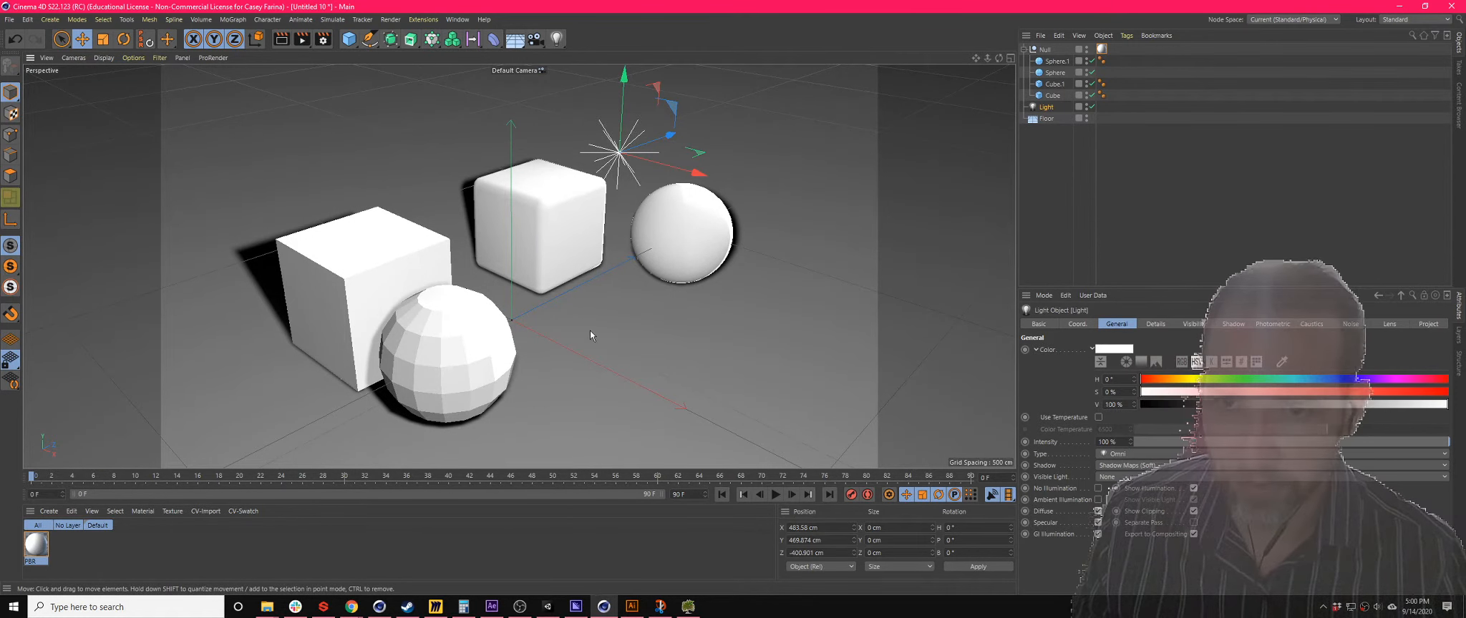
- Set the viewport display of the primitives to Gouraud Shading (Lines)
{"action": "key", "text": "n"}
{"action": "key", "text": "b"}
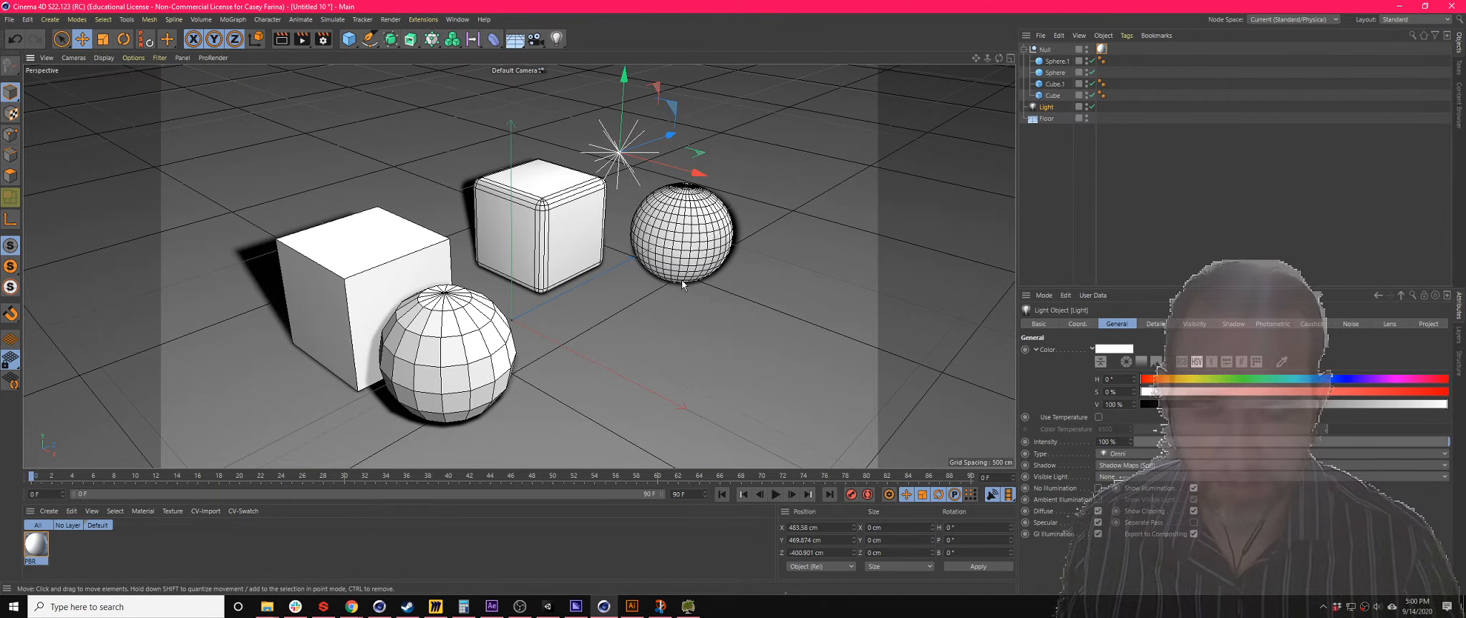
- Switch back to the Mixer Model Project (1) file and select the Base extrude object in Model mode
{"action": "left_click", "coordinate": [455, 19]}
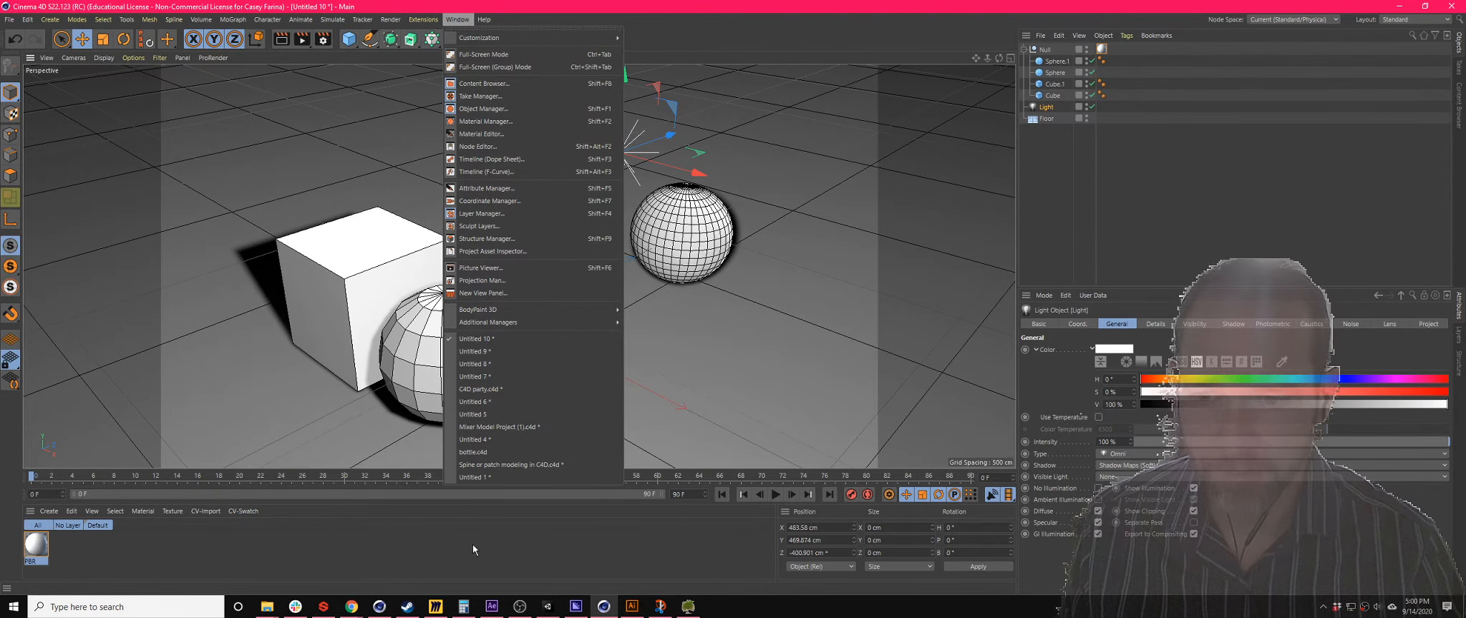
{"action": "left_click", "coordinate": [496, 428]}
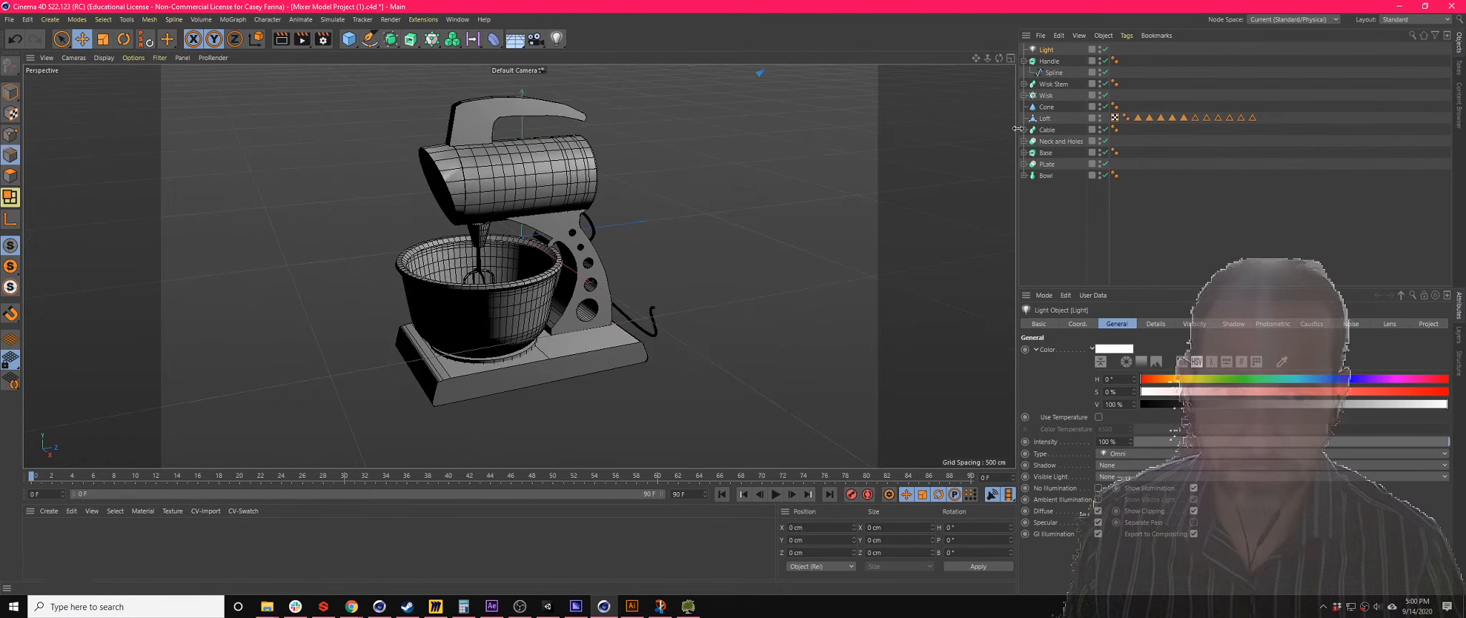
{"action": "left_click", "coordinate": [1043, 153]}
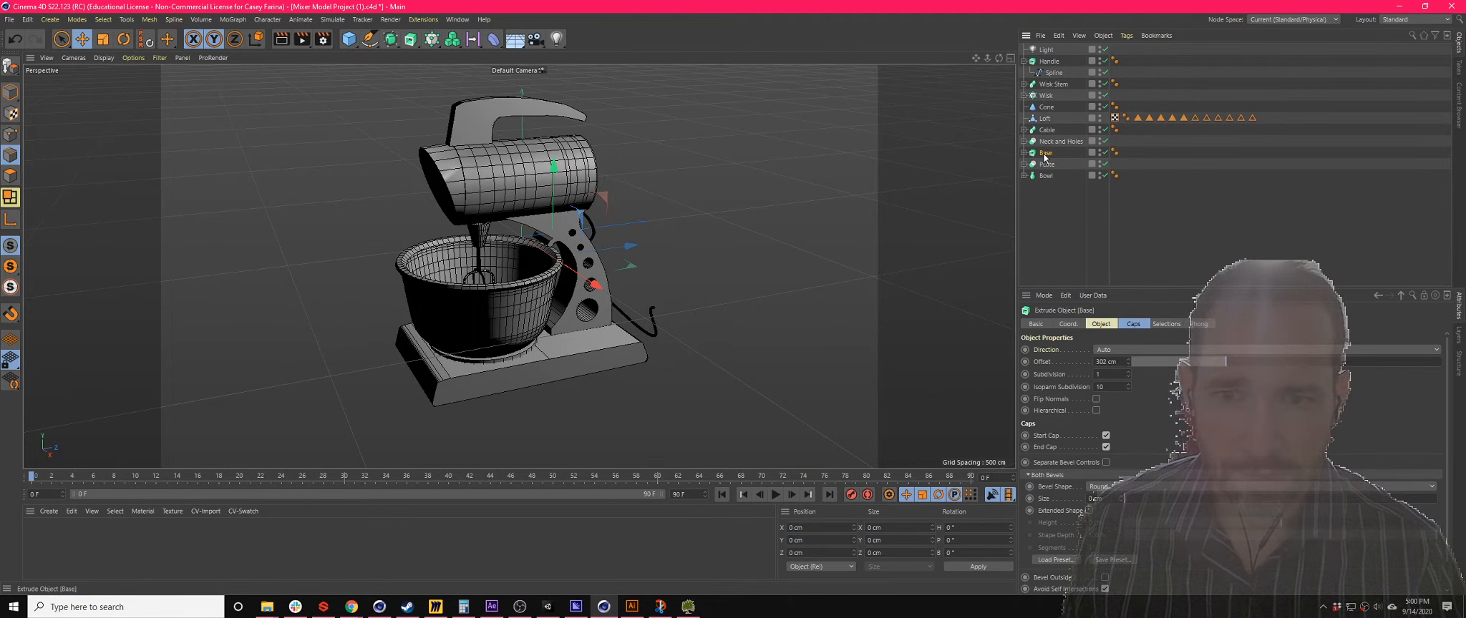
{"action": "left_click_drag", "start_coordinate": [673, 272], "coordinate": [279, 328], "text": "alt"}
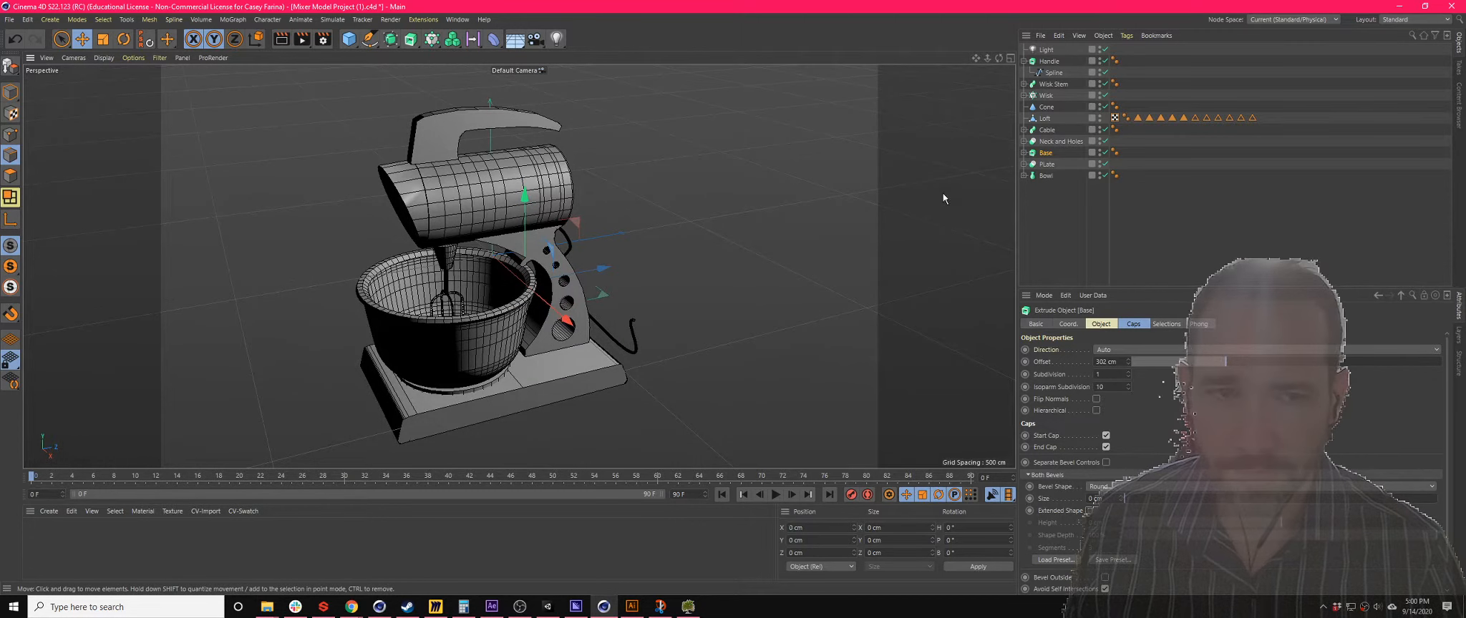
{"action": "left_click", "coordinate": [12, 92]}
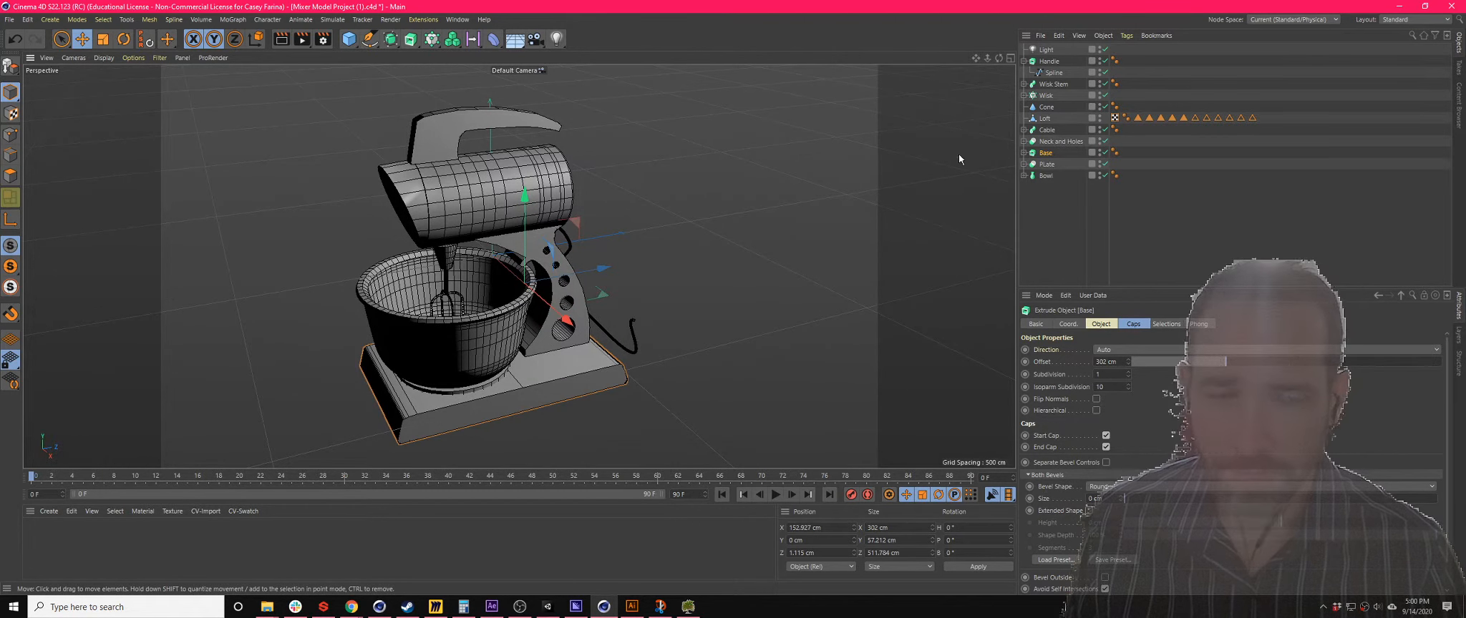
- Rename the Neck and Holes boole object as Stand
{"action": "left_click", "coordinate": [1060, 141]}
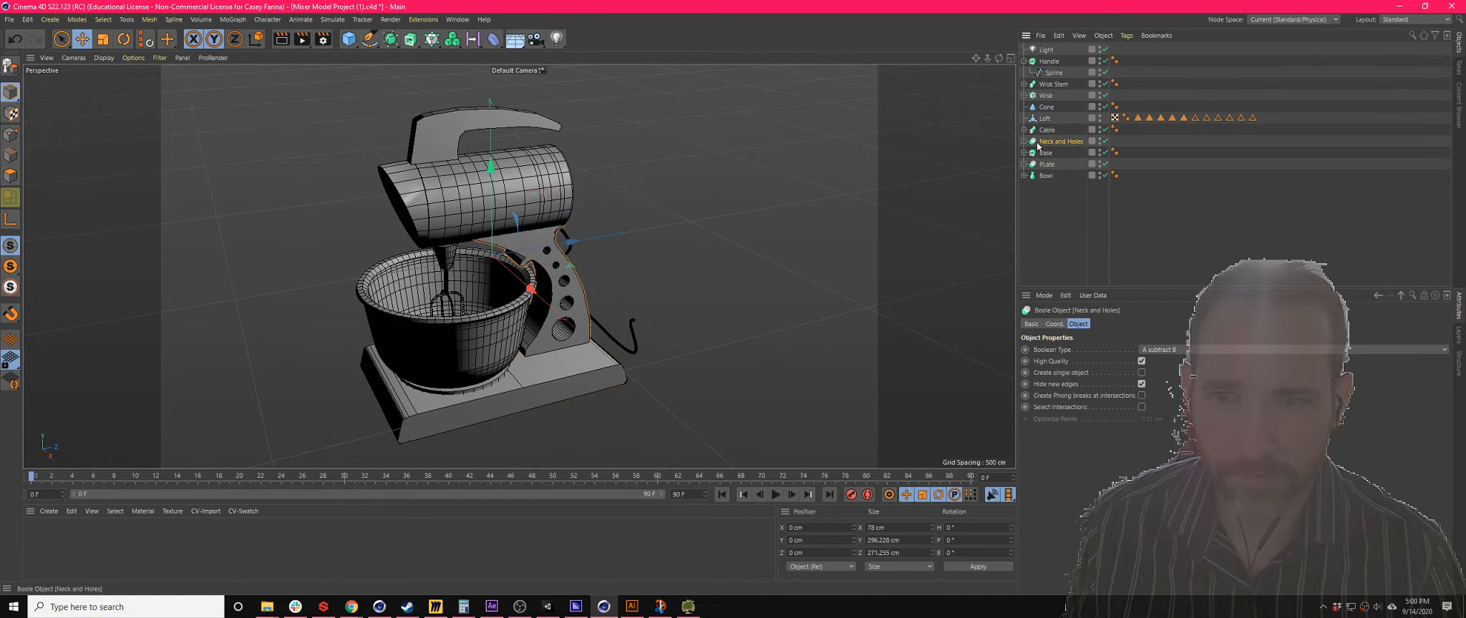
{"action": "left_click_drag", "start_coordinate": [544, 293], "coordinate": [492, 278], "text": "alt"}
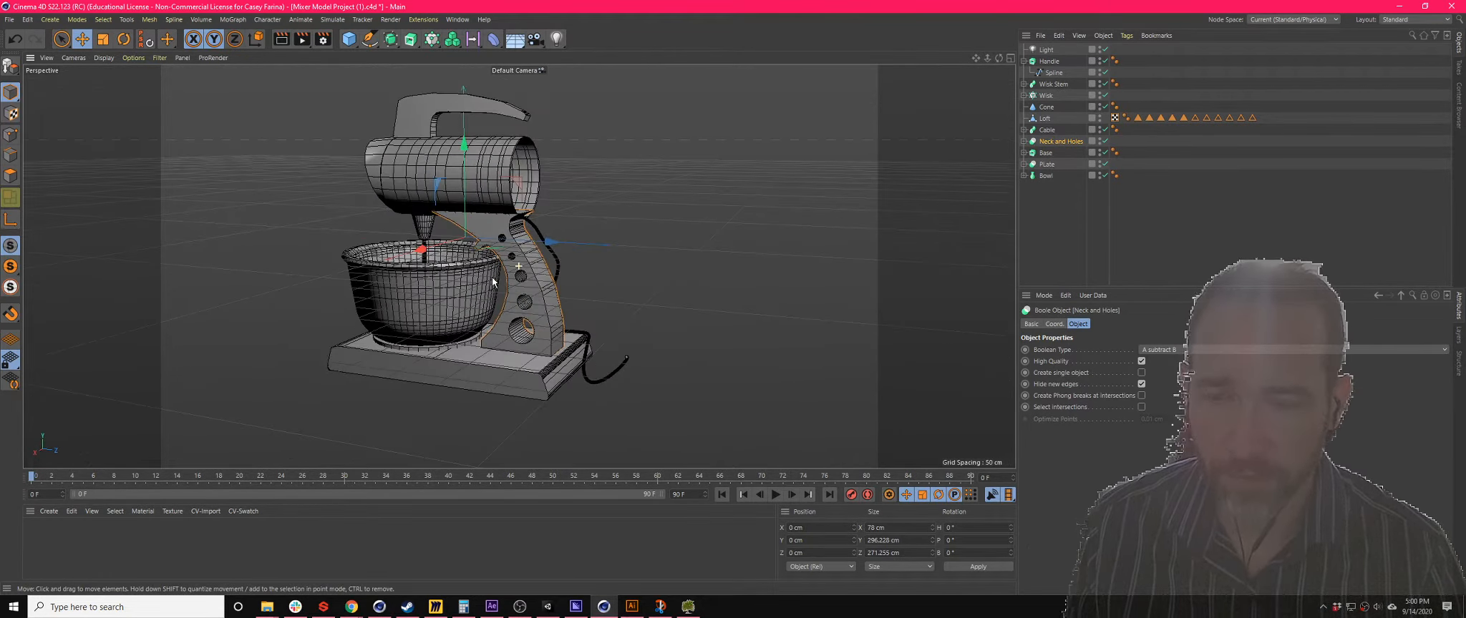
{"action": "left_click_drag", "start_coordinate": [510, 322], "coordinate": [577, 319], "text": "alt"}
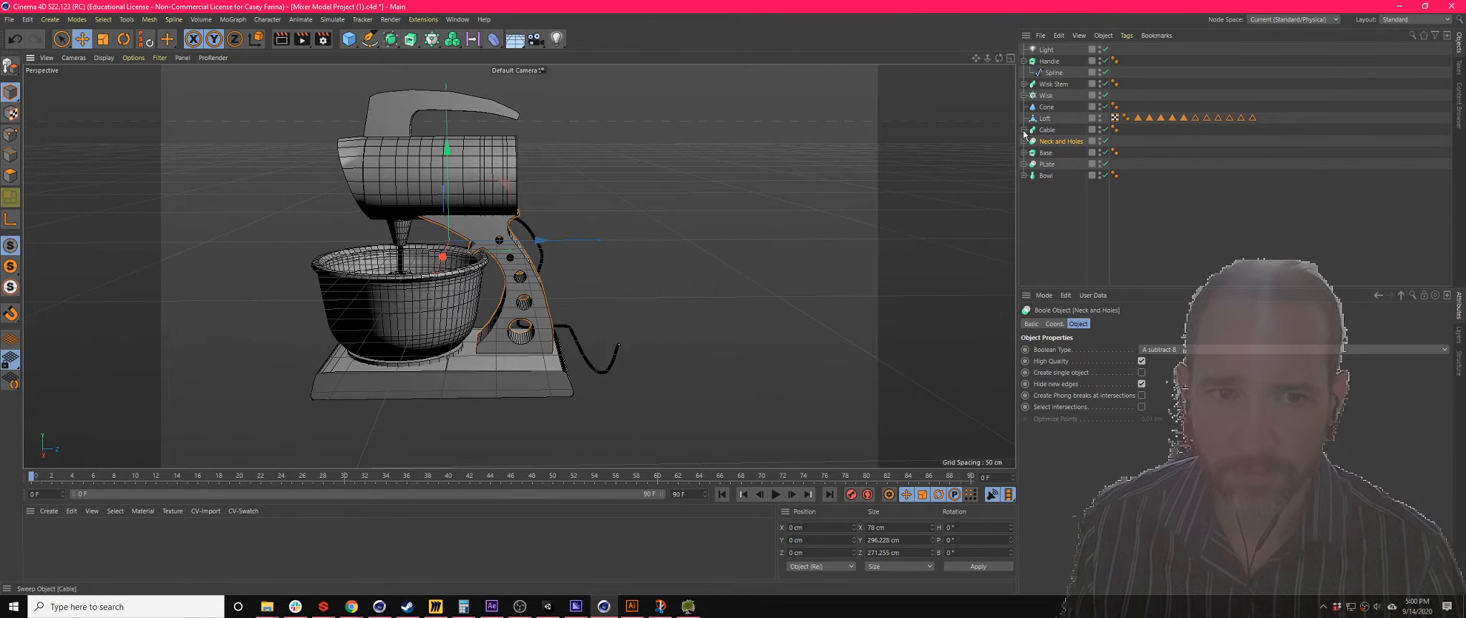
{"action": "left_click_drag", "start_coordinate": [620, 262], "coordinate": [509, 288], "text": "alt"}
{"action": "double_click", "coordinate": [1061, 141]}
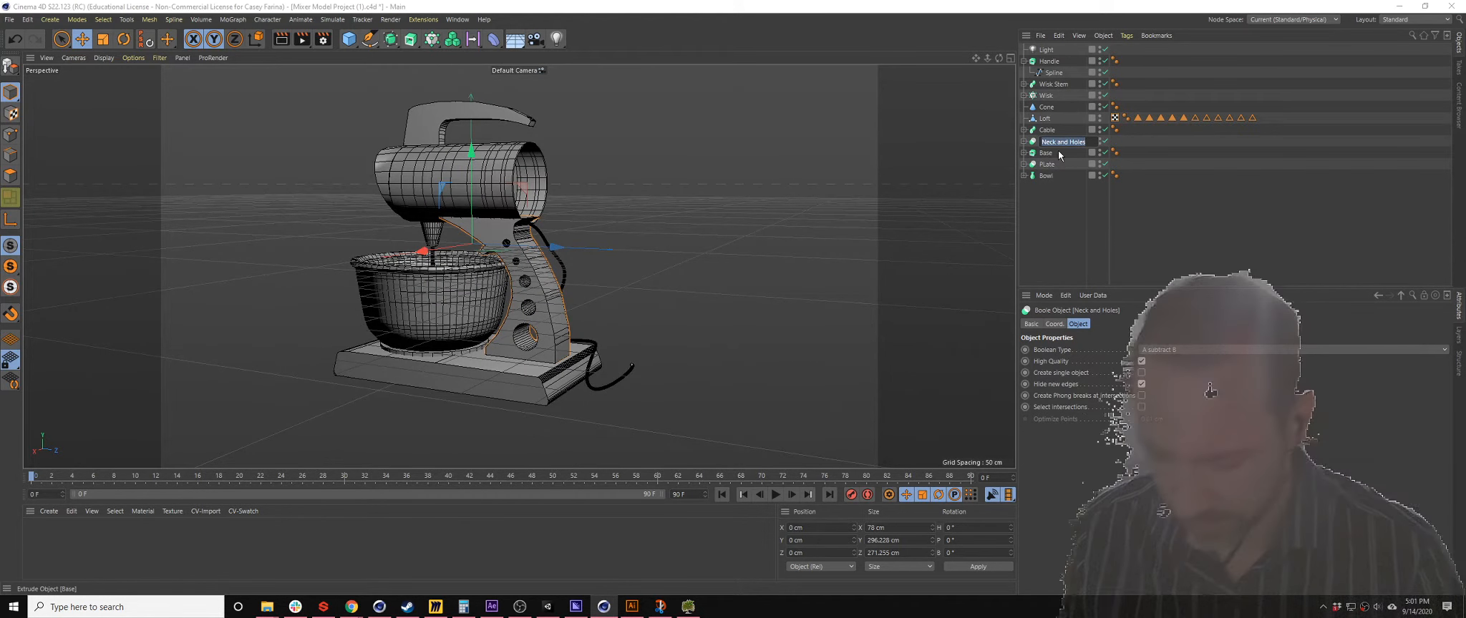
{"action": "type", "text": "S"}
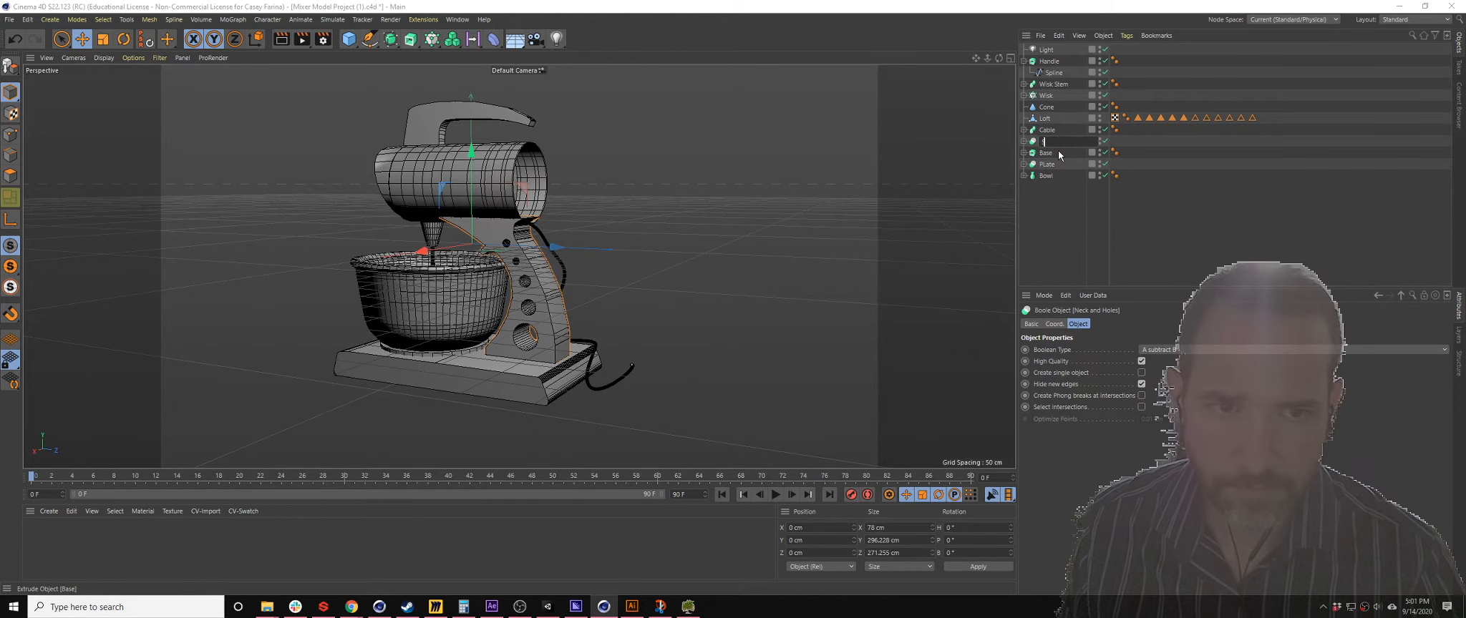
{"action": "type", "text": "Aand"}
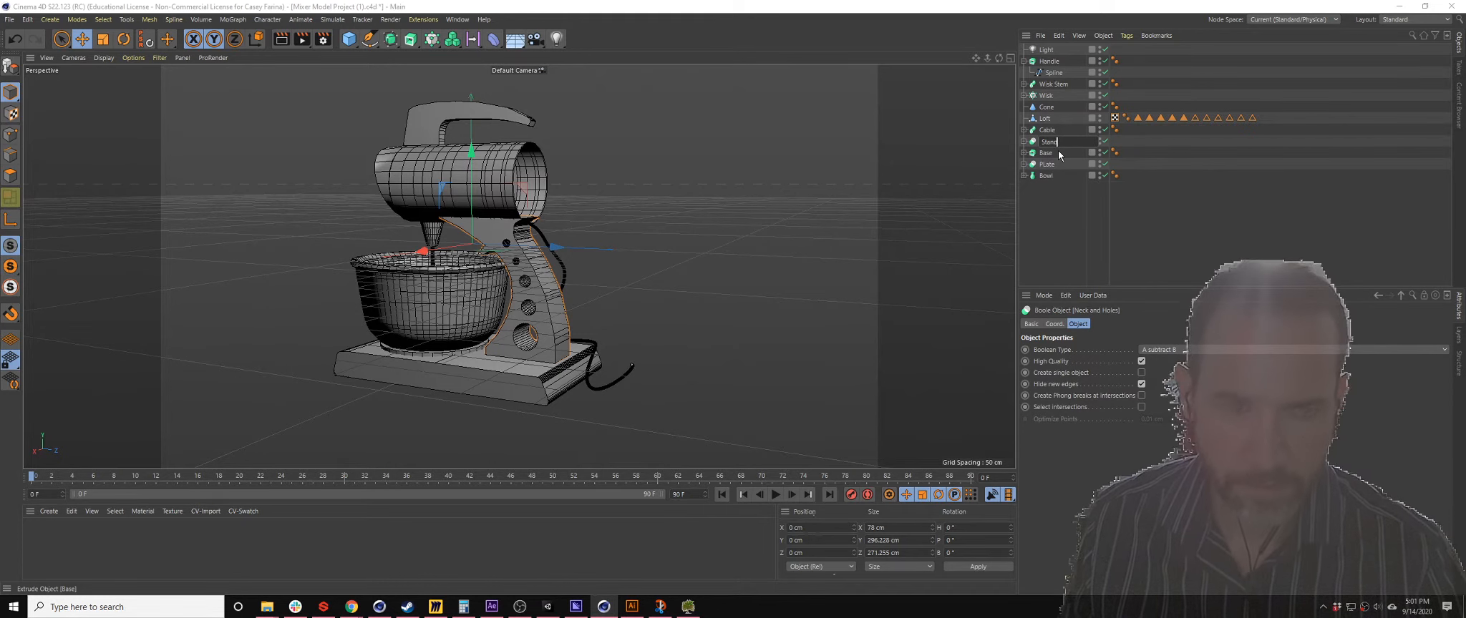
{"action": "left_click", "coordinate": [1053, 231]}
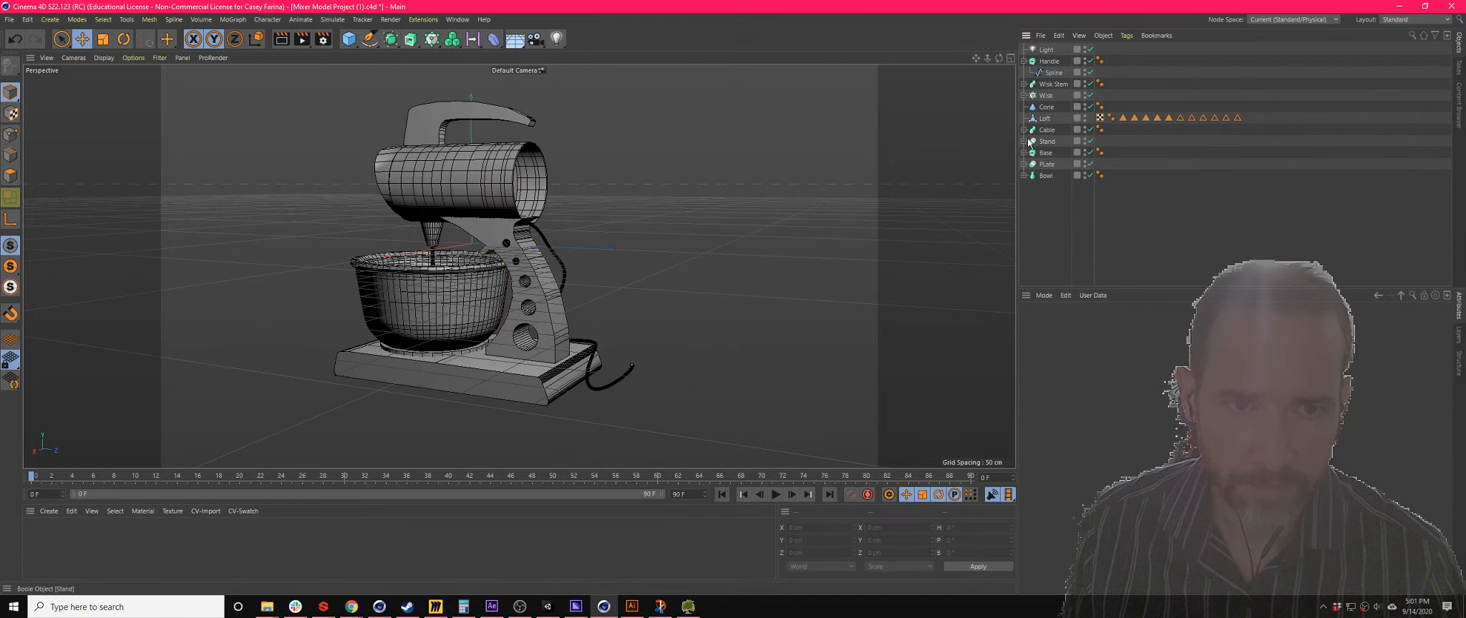
- Expand the Stand boole and its Holes object, and check which hole each nested extrude cuts in the neck
{"action": "left_click", "coordinate": [1023, 142]}
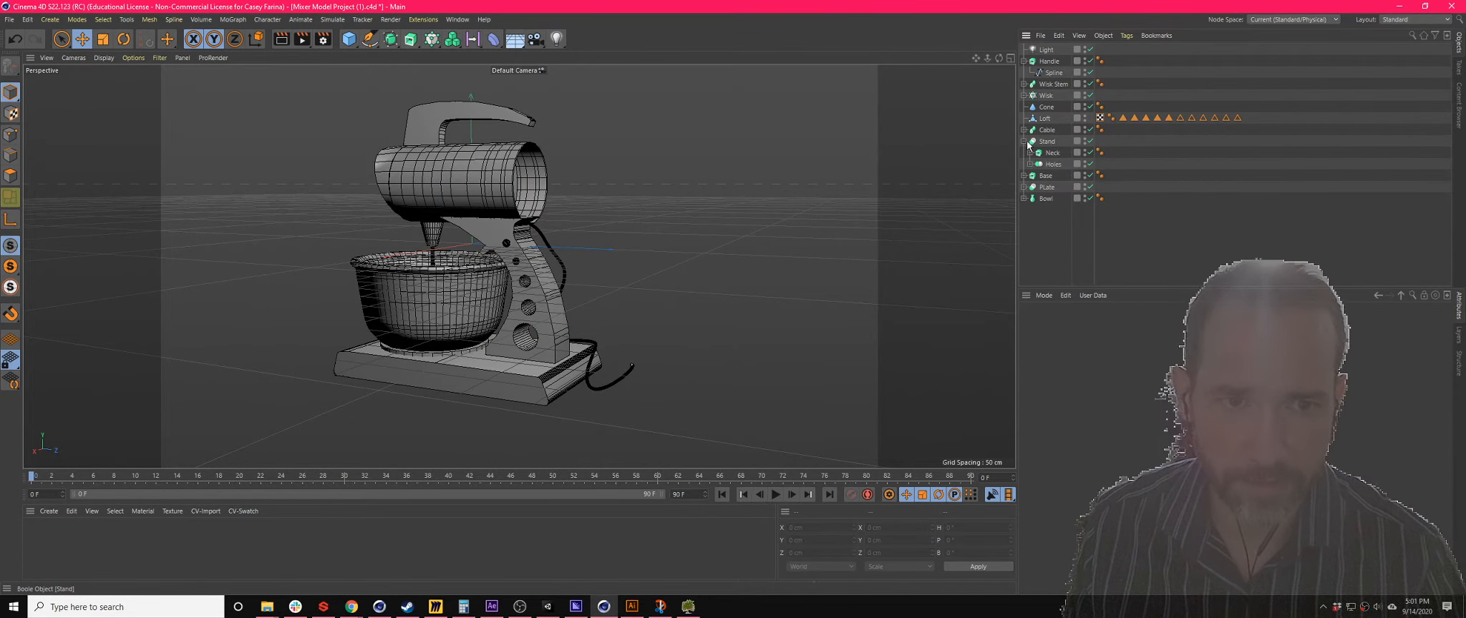
{"action": "left_click", "coordinate": [1054, 164]}
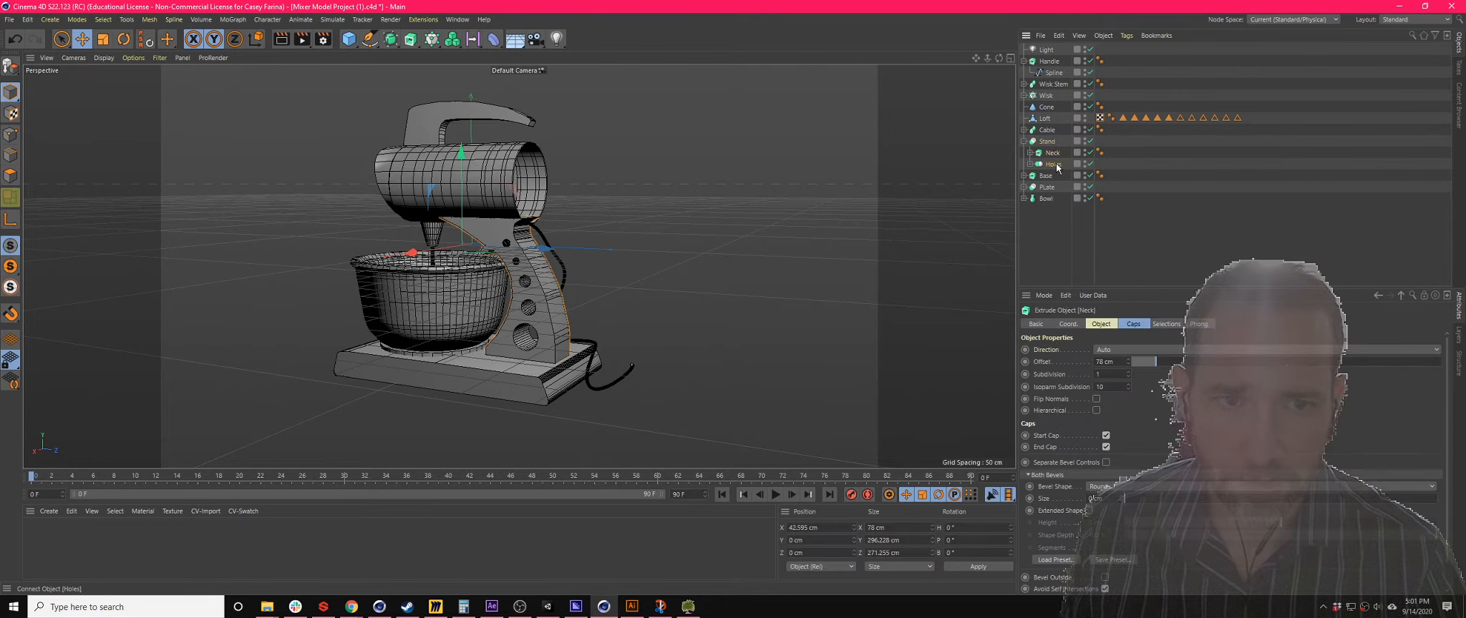
{"action": "left_click", "coordinate": [1030, 164]}
{"action": "left_click", "coordinate": [1061, 187]}
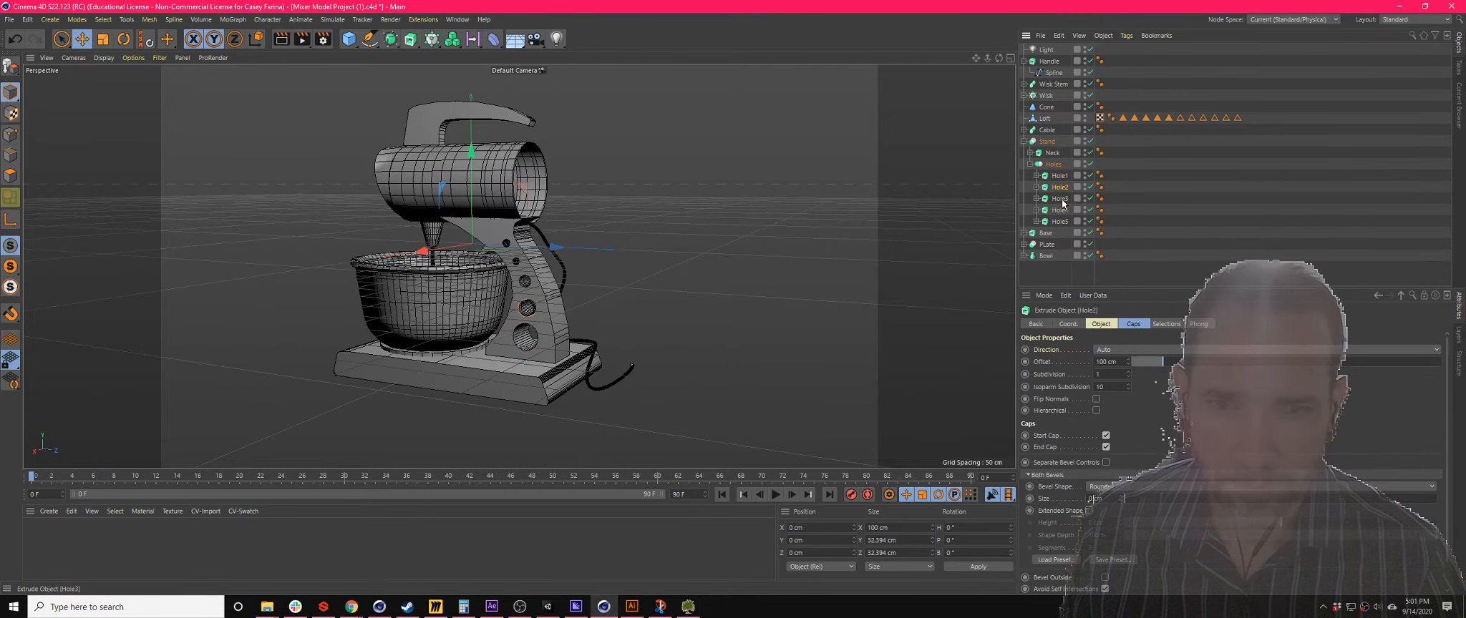
{"action": "left_click", "coordinate": [1065, 221]}
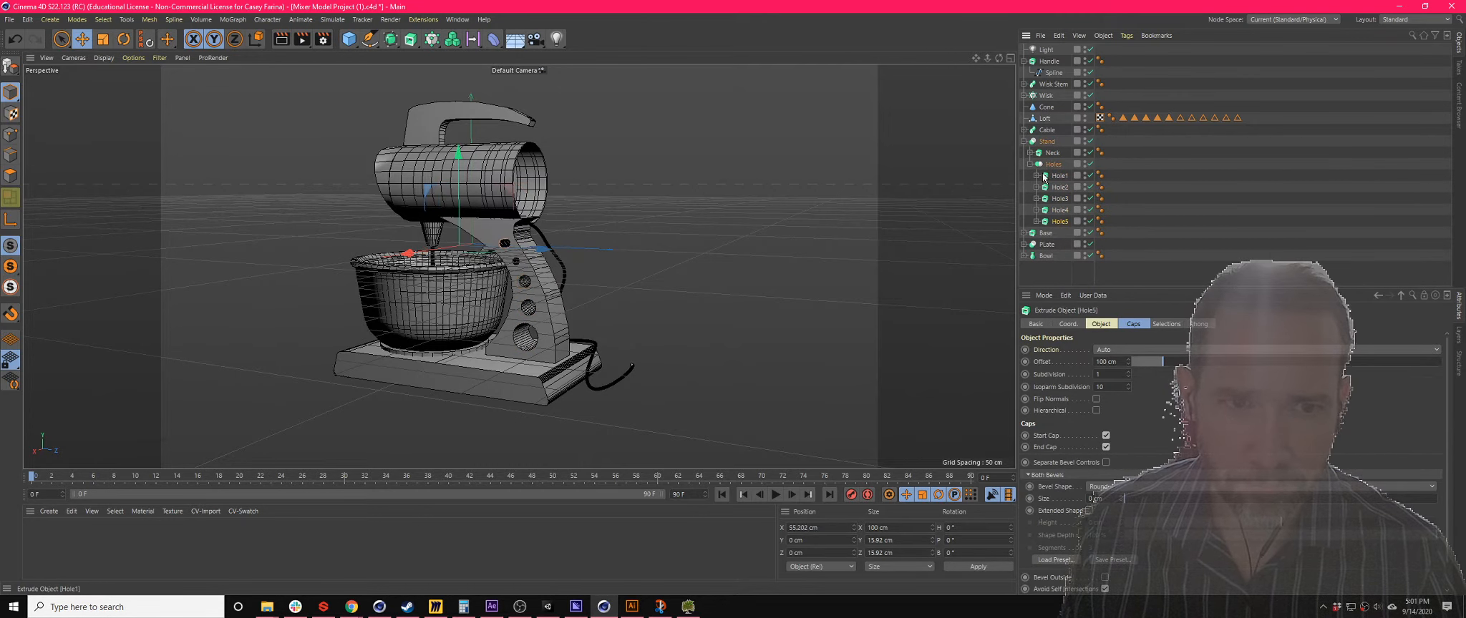
{"action": "left_click_drag", "start_coordinate": [881, 252], "coordinate": [945, 203], "text": "alt"}
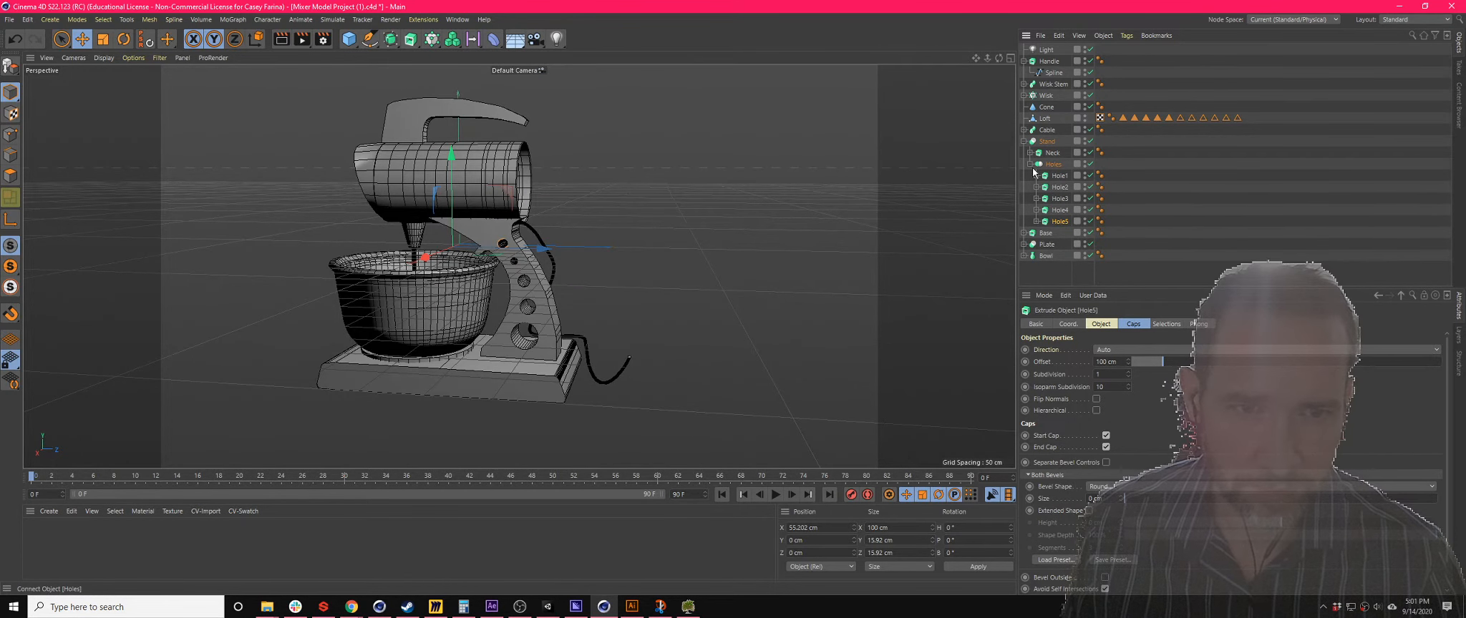
- Expand Hole1 through Hole5 to expose the Circle spline inside each extrude
{"action": "left_click", "coordinate": [1060, 176]}
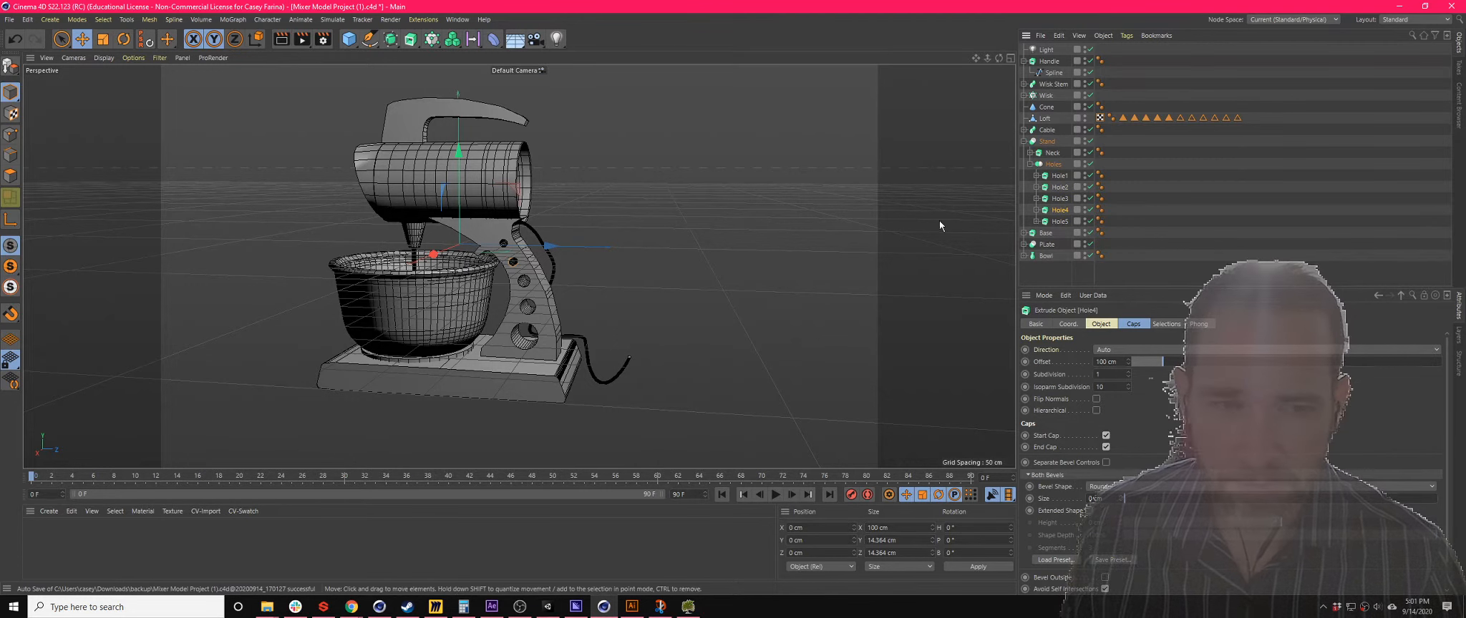
{"action": "left_click", "coordinate": [1036, 175]}
{"action": "left_click", "coordinate": [1036, 198]}
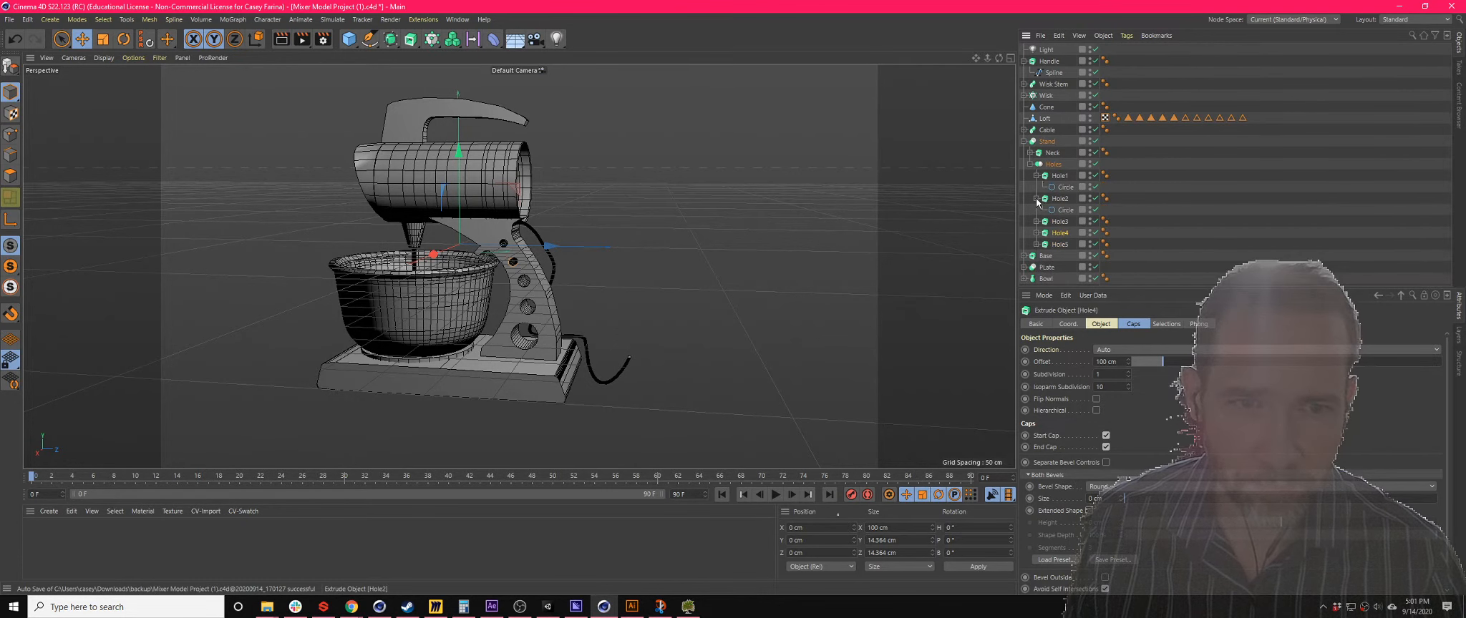
{"action": "left_click", "coordinate": [1036, 221]}
{"action": "left_click", "coordinate": [1037, 244]}
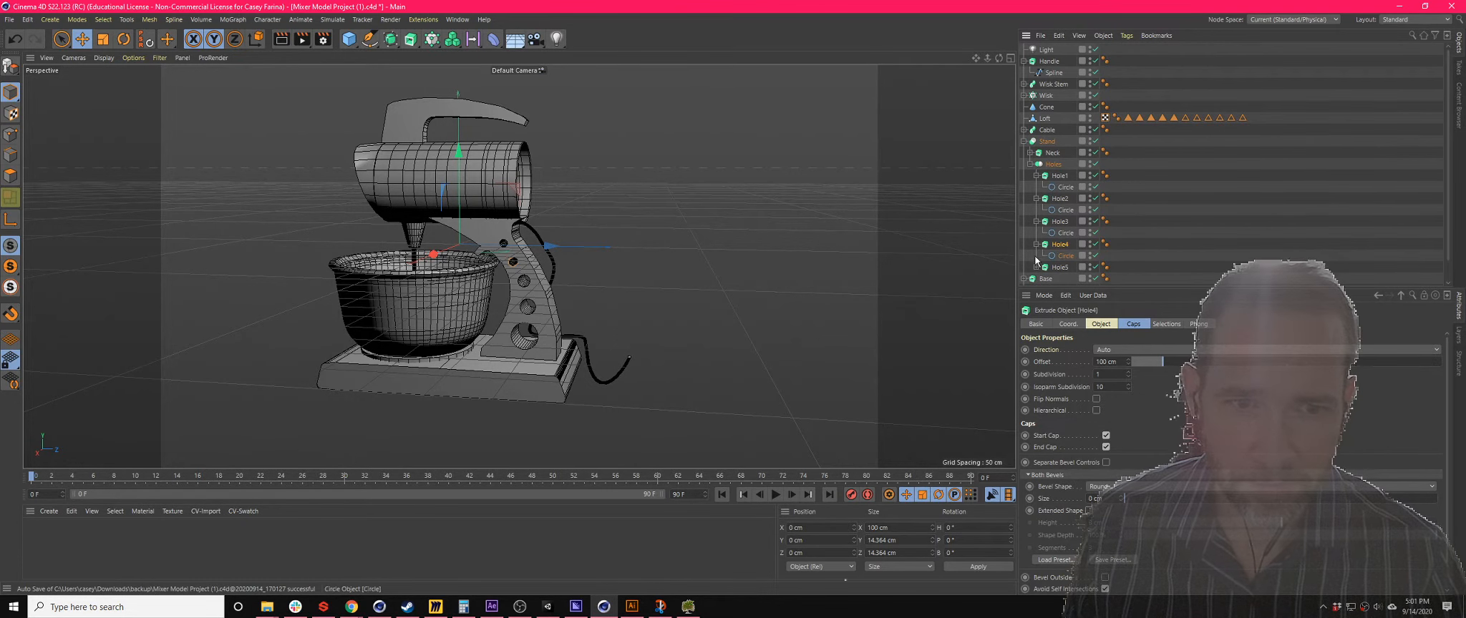
{"action": "scroll", "coordinate": [502, 285], "scroll_direction": "up", "scroll_amount": 10}
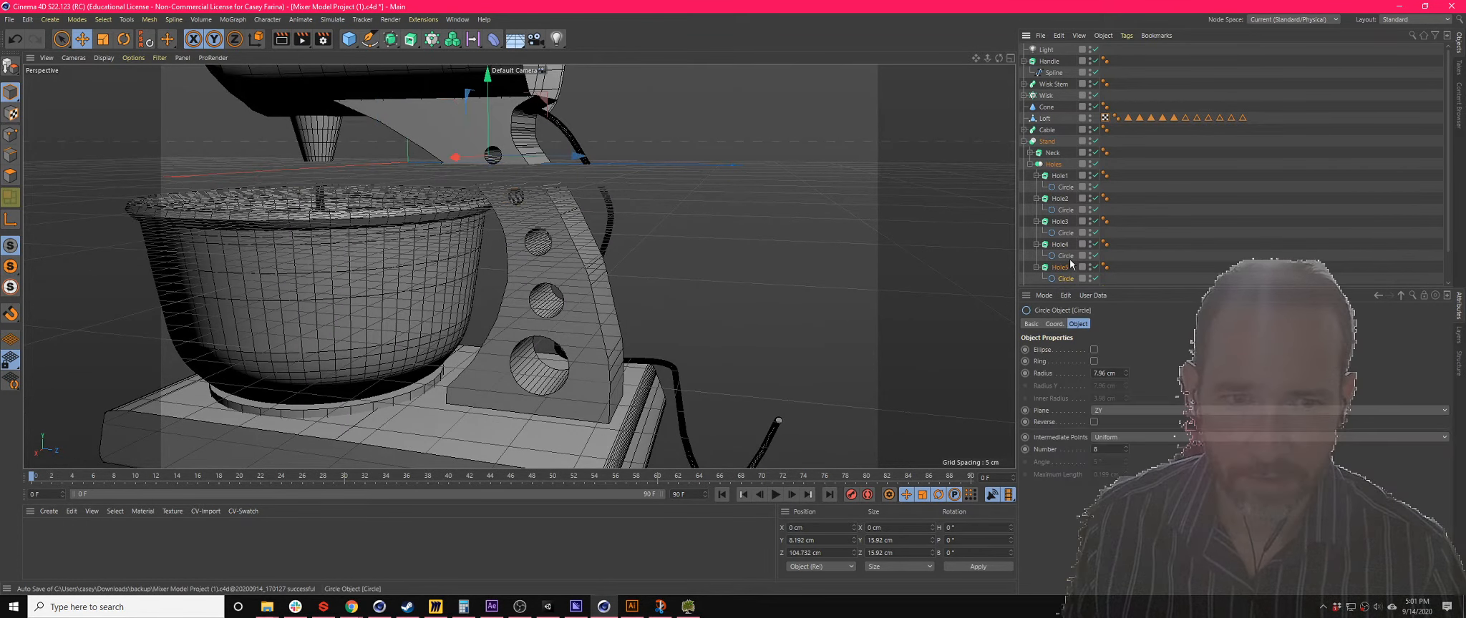
{"action": "left_click", "coordinate": [1066, 232]}
{"action": "left_click", "coordinate": [1073, 202]}
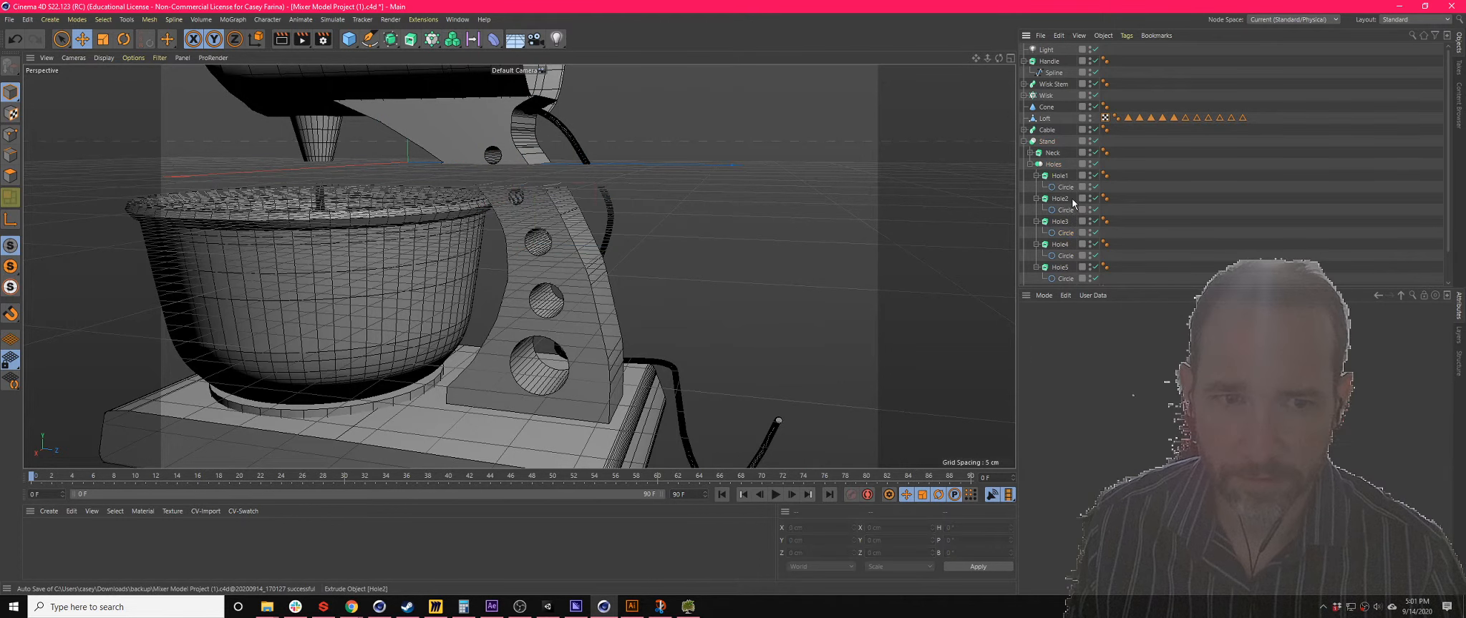
{"action": "left_click", "coordinate": [1066, 199]}
{"action": "left_click", "coordinate": [1067, 210]}
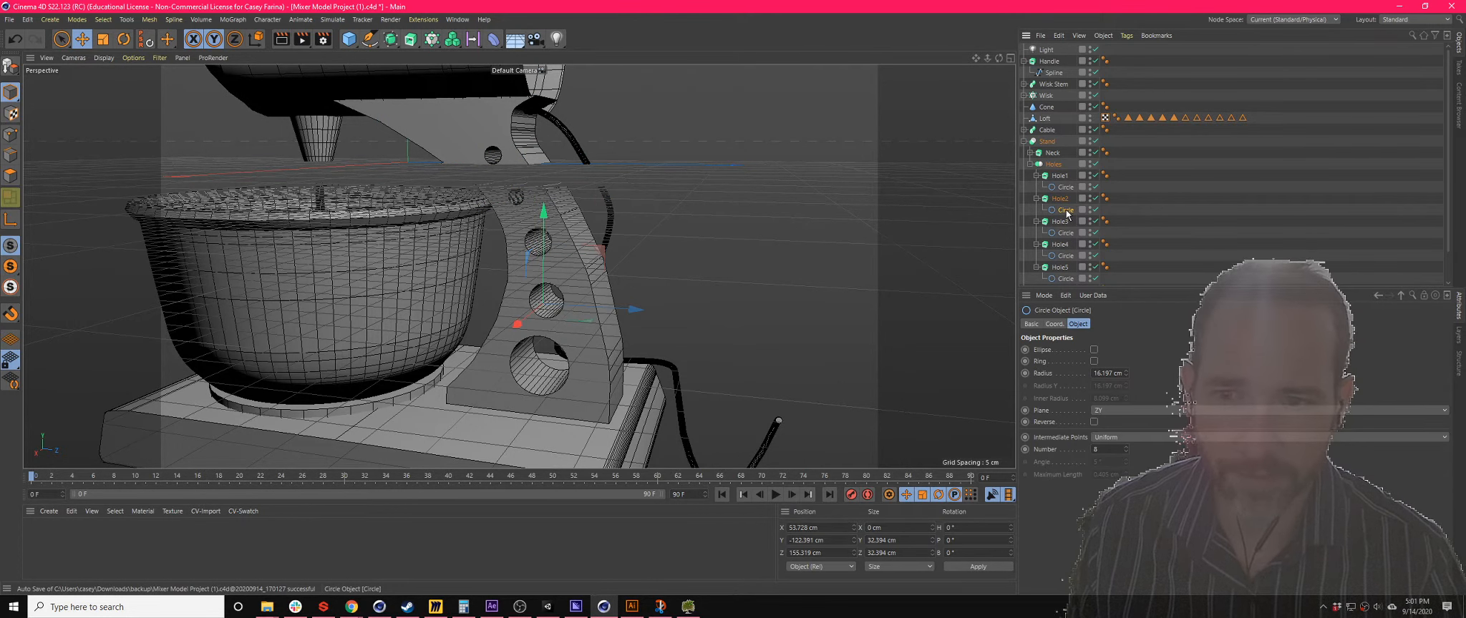
{"action": "left_click", "coordinate": [1066, 279]}
{"action": "left_click", "coordinate": [1069, 257], "text": "ctrl"}
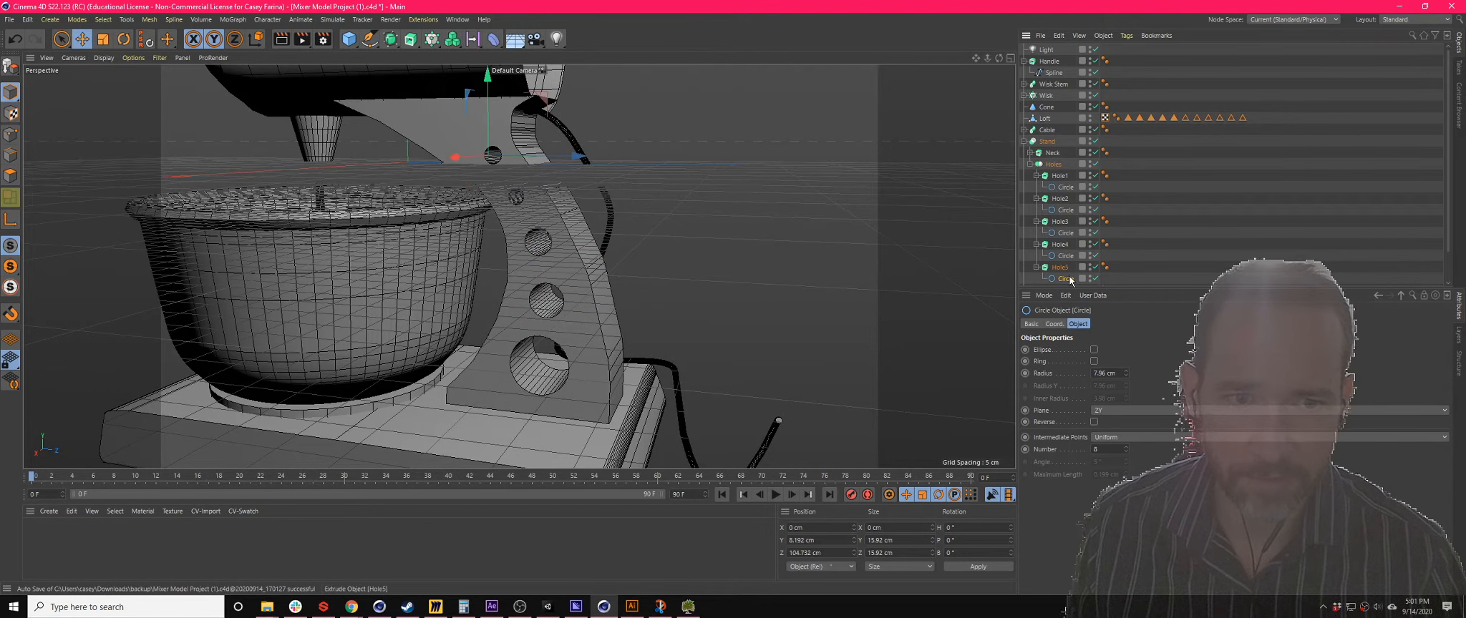
{"action": "left_click", "coordinate": [1066, 233]}
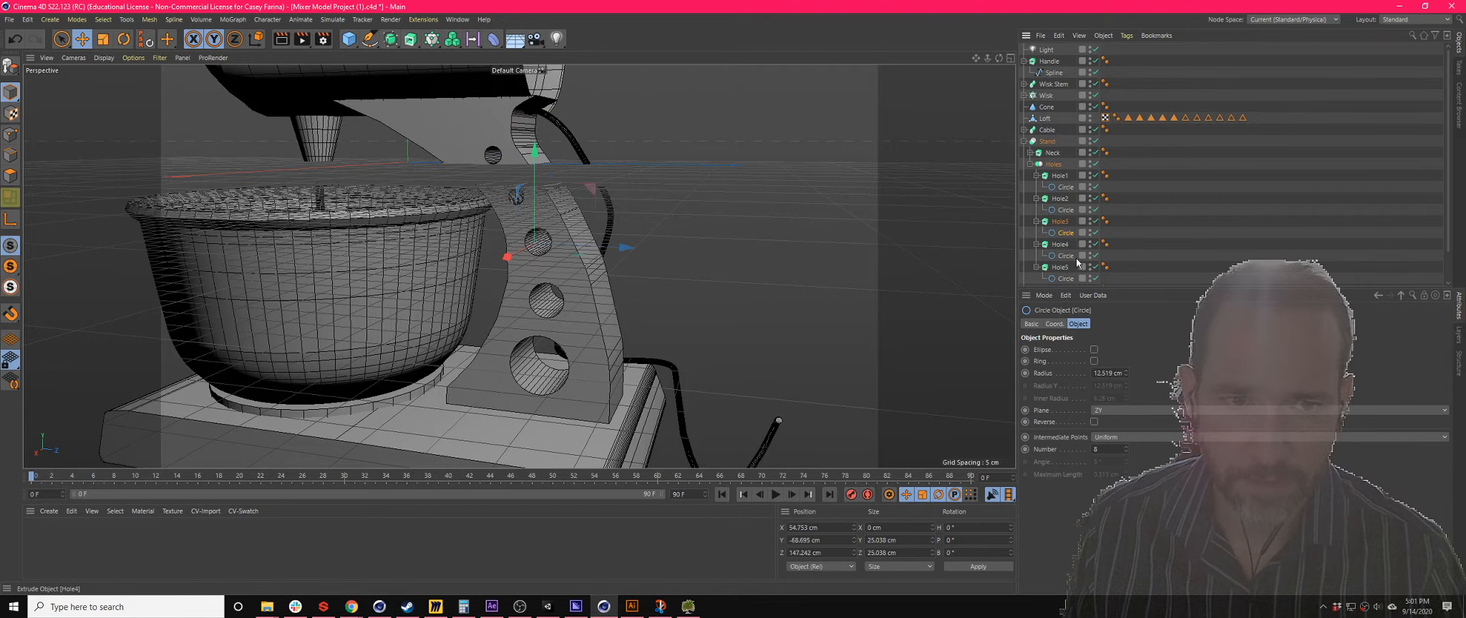
{"action": "left_click", "coordinate": [1064, 256]}
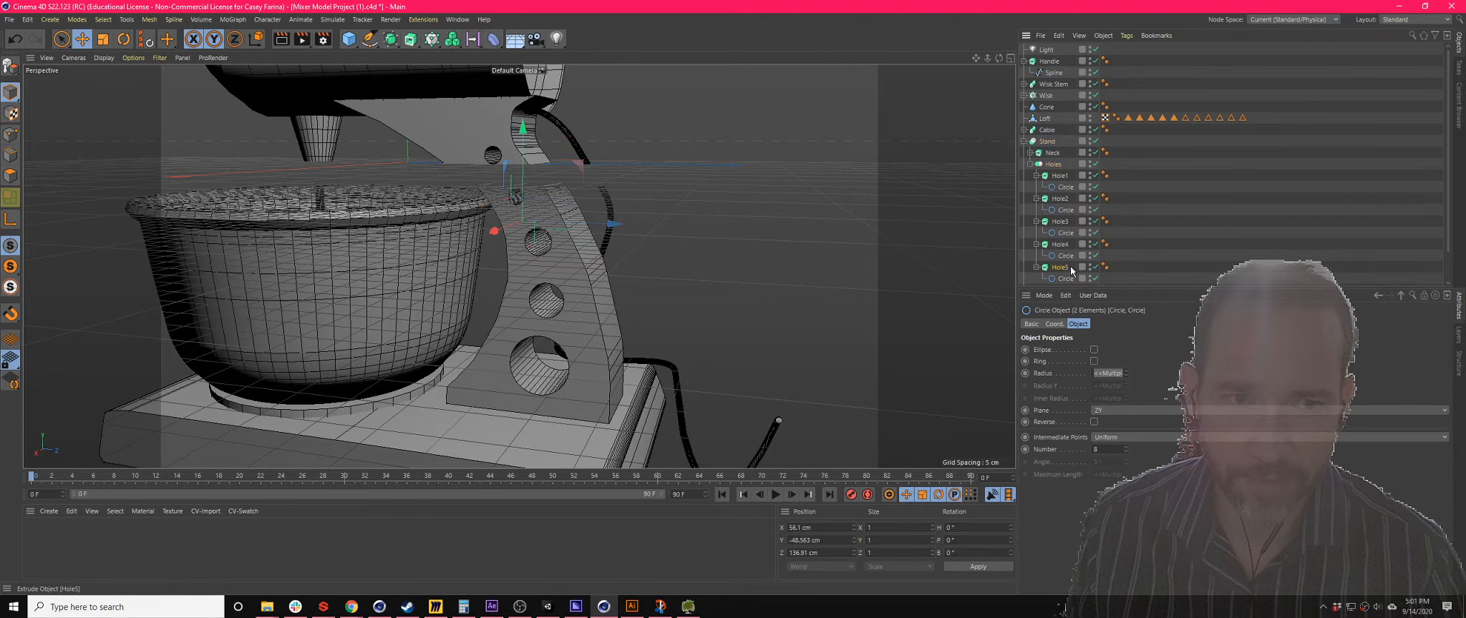
- Select the Circle splines of all five Hole extrudes and paste copies of them at the top level of the object hierarchy
{"action": "left_click", "coordinate": [1064, 279]}
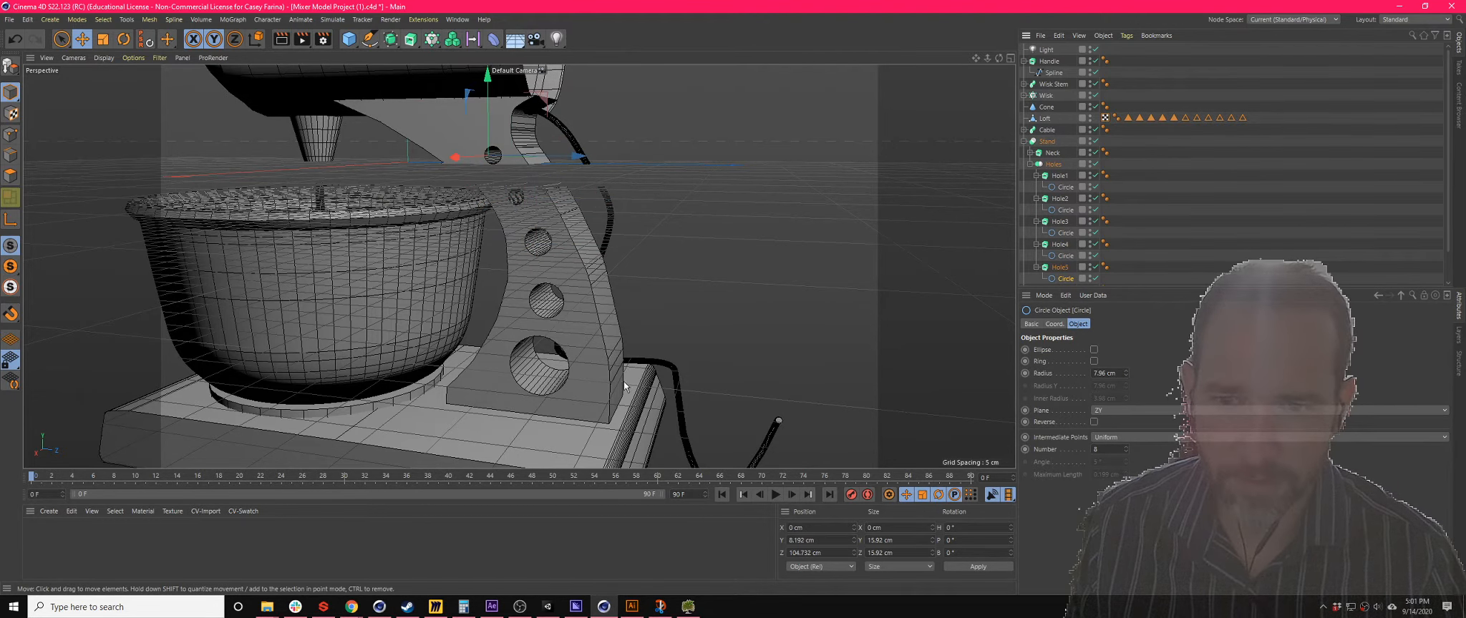
{"action": "left_click", "coordinate": [1066, 258], "text": "ctrl"}
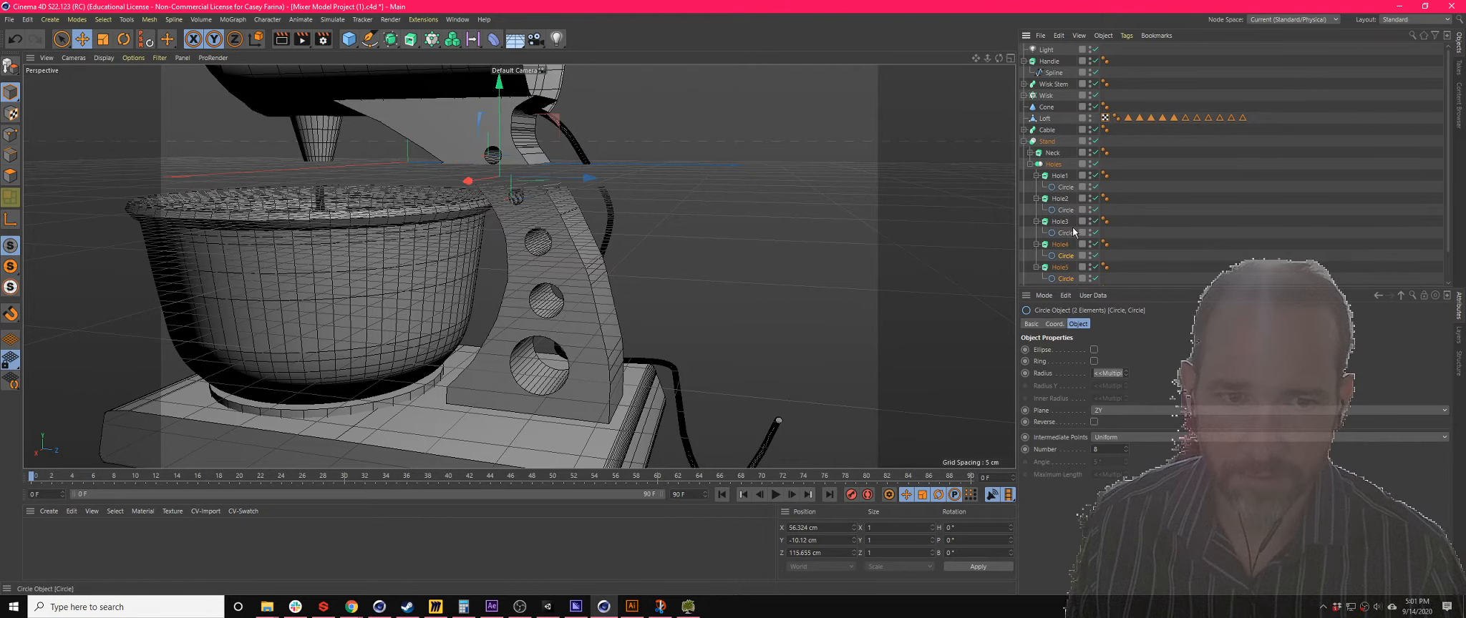
{"action": "left_click", "coordinate": [1071, 228], "text": "ctrl"}
{"action": "left_click", "coordinate": [1070, 204], "text": "ctrl"}
{"action": "left_click", "coordinate": [1066, 189], "text": "ctrl"}
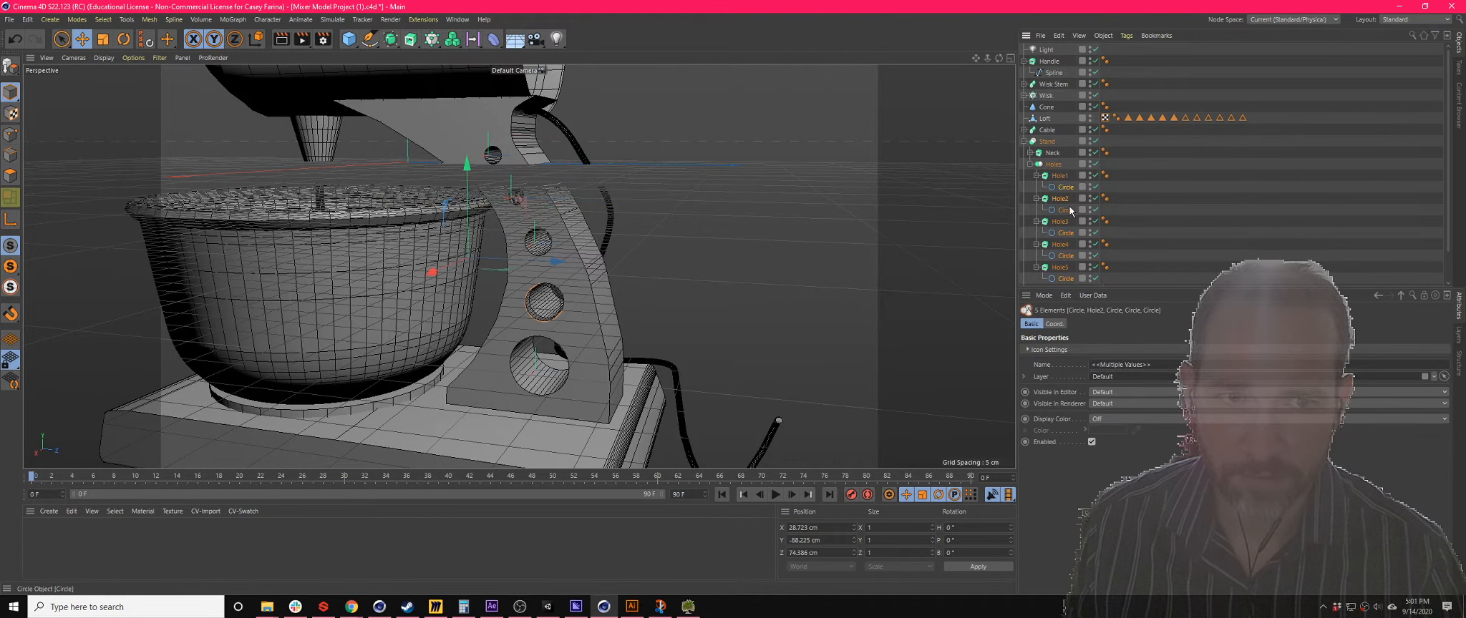
{"action": "left_click", "coordinate": [1069, 200], "text": "ctrl"}
{"action": "left_click", "coordinate": [1066, 212], "text": "ctrl"}
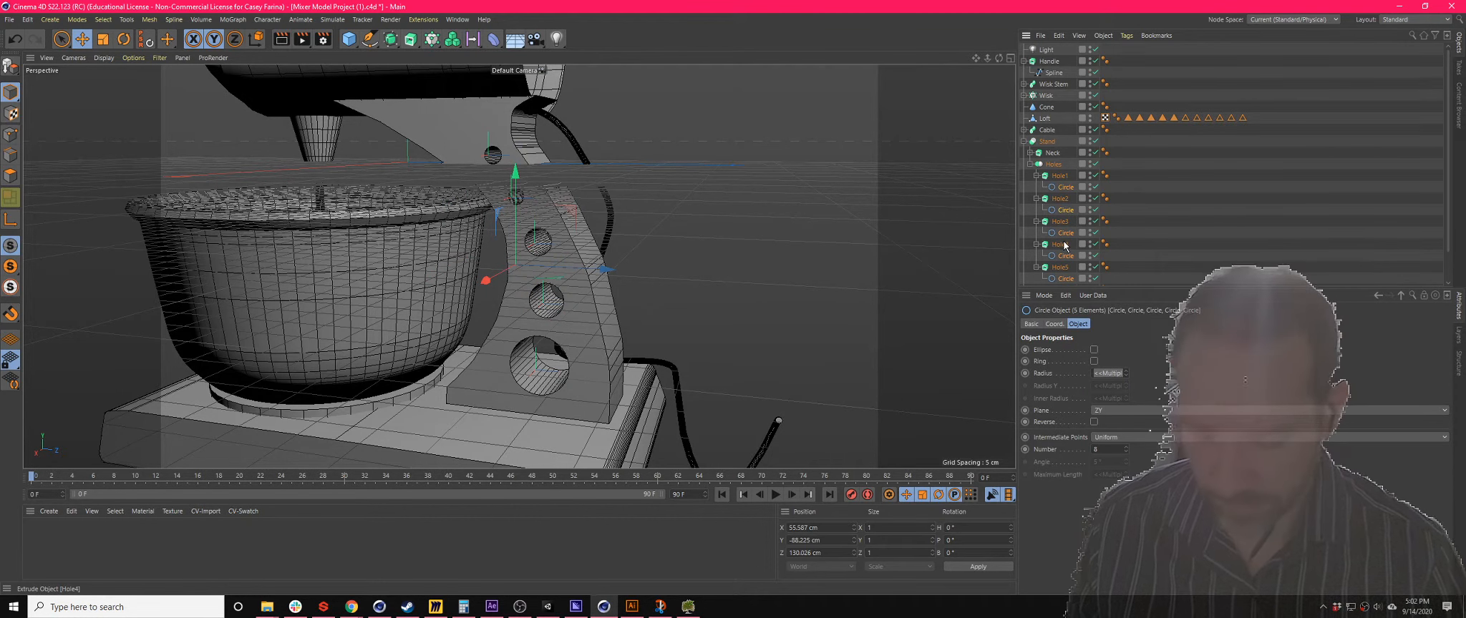
{"action": "key", "text": "ctrl+c"}
{"action": "key", "text": "ctrl+v"}
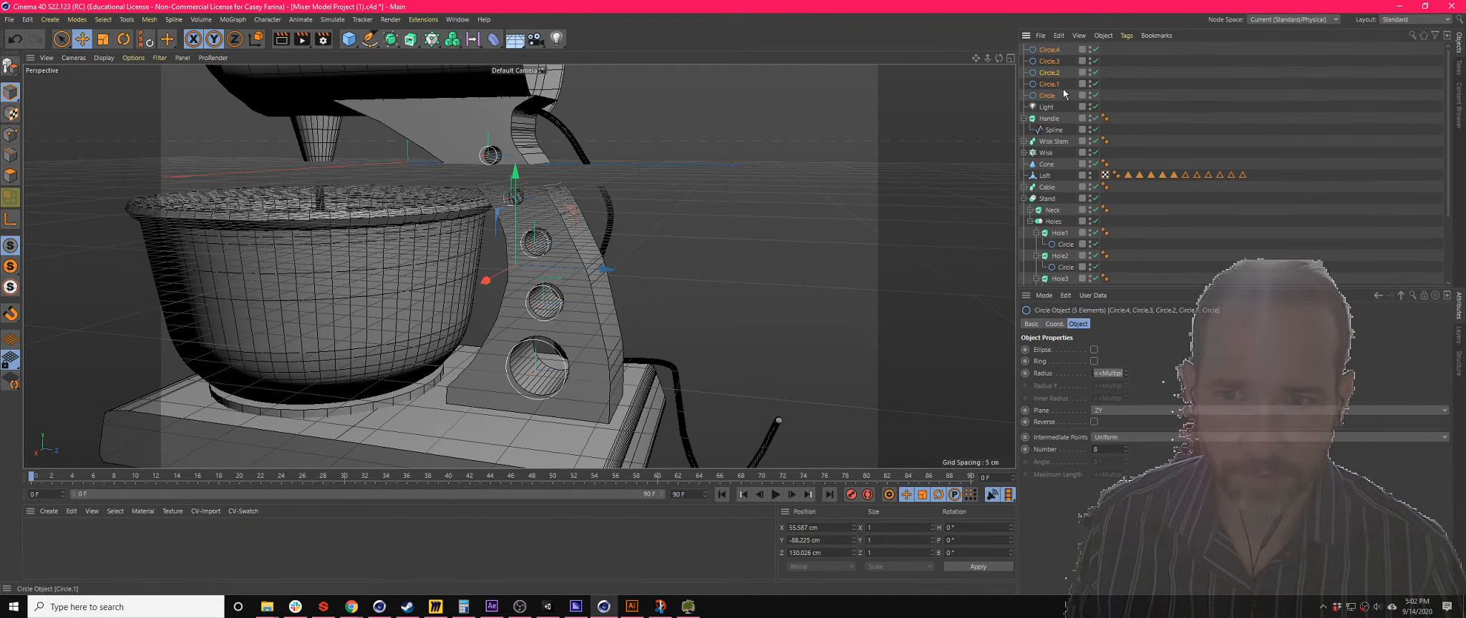
- Make the five copied circles editable and merge them into one spline with Connect Objects + Delete
{"action": "left_click_drag", "start_coordinate": [716, 266], "coordinate": [641, 251], "text": "alt"}
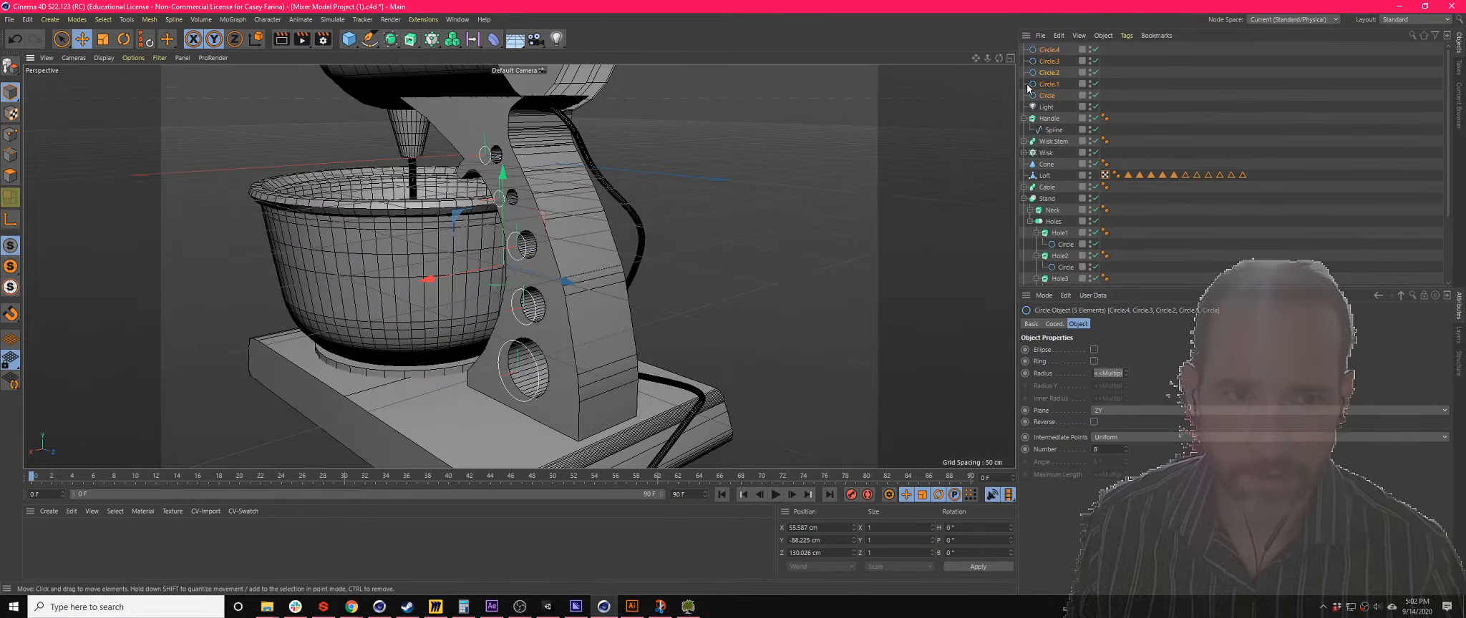
{"action": "key", "text": "c"}
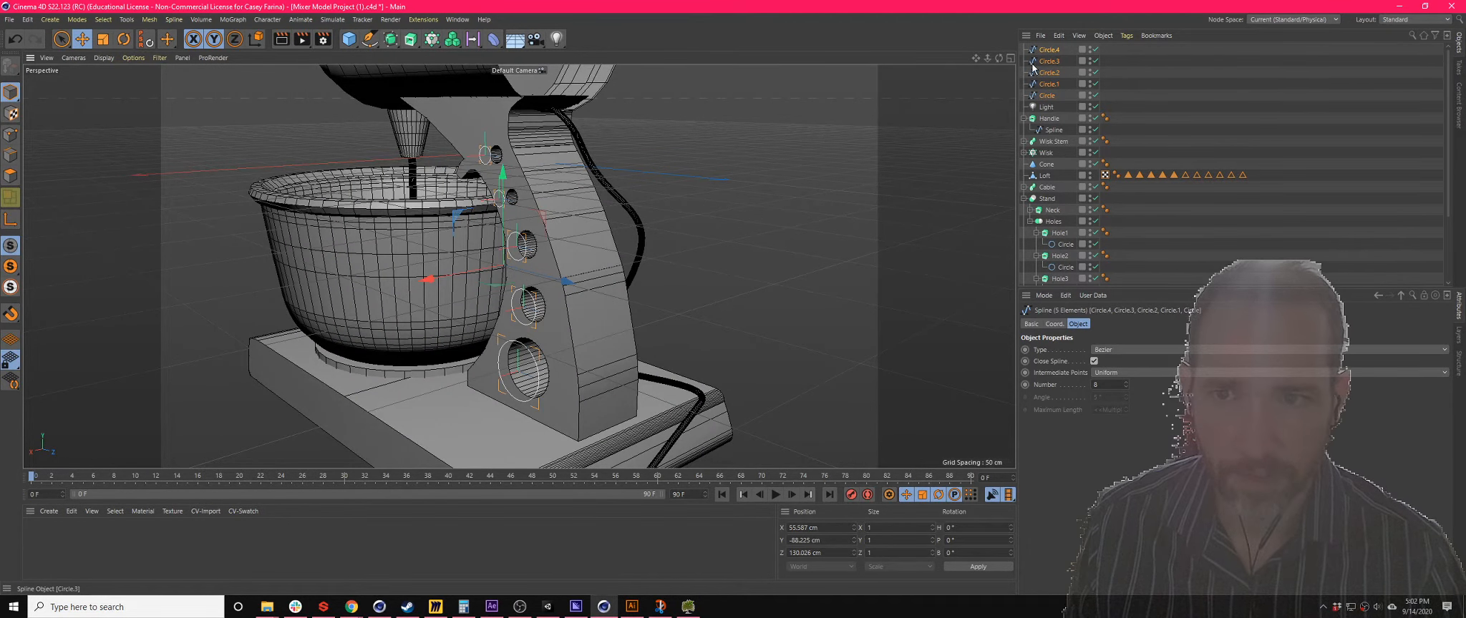
{"action": "right_click", "coordinate": [1051, 97]}
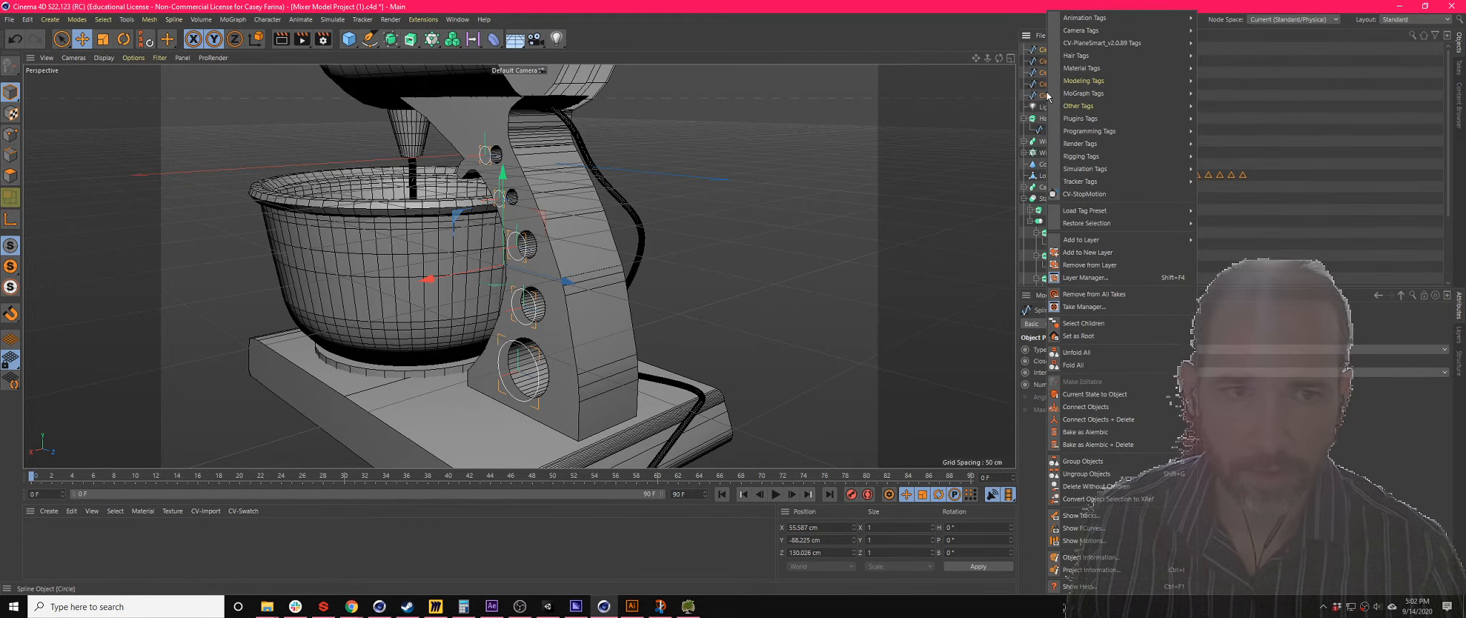
{"action": "left_click", "coordinate": [1090, 421]}
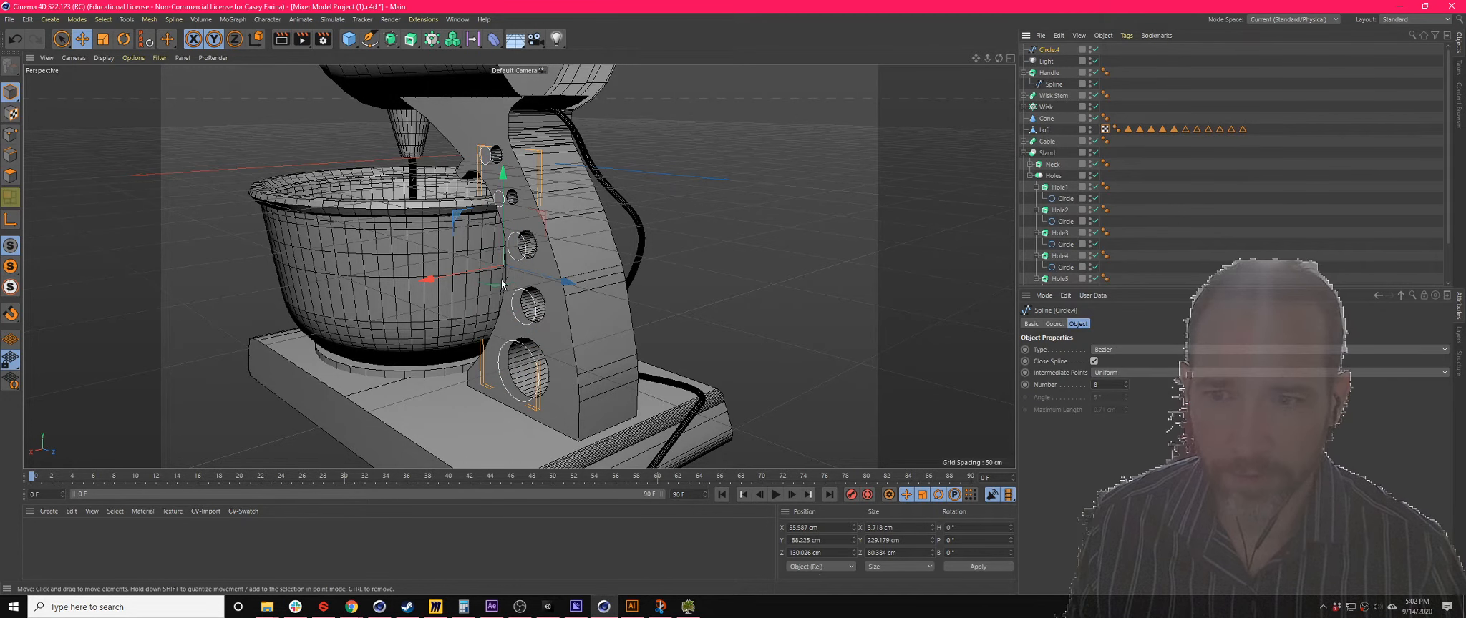
- Nudge the merged circle spline slightly along X and delete the Holes object from the Stand boole
{"action": "left_click_drag", "start_coordinate": [449, 271], "coordinate": [448, 279]}
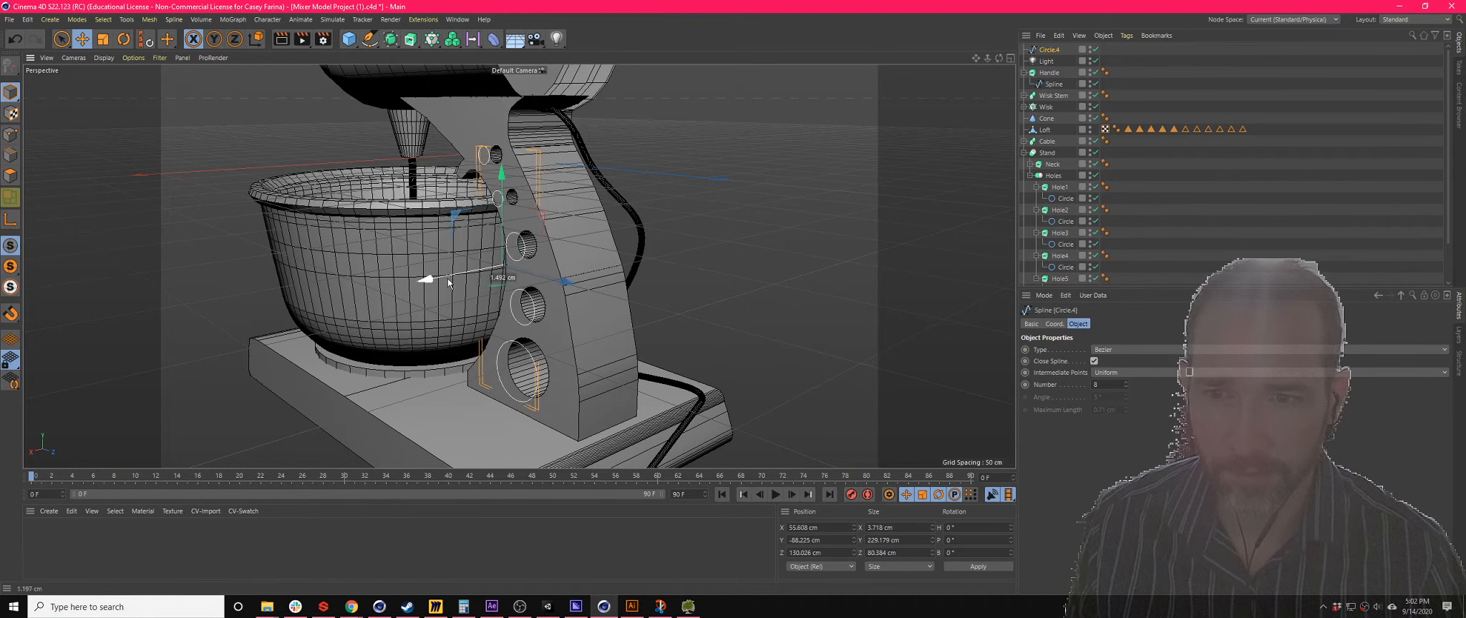
{"action": "left_click", "coordinate": [1056, 176]}
{"action": "key", "text": "Delete"}
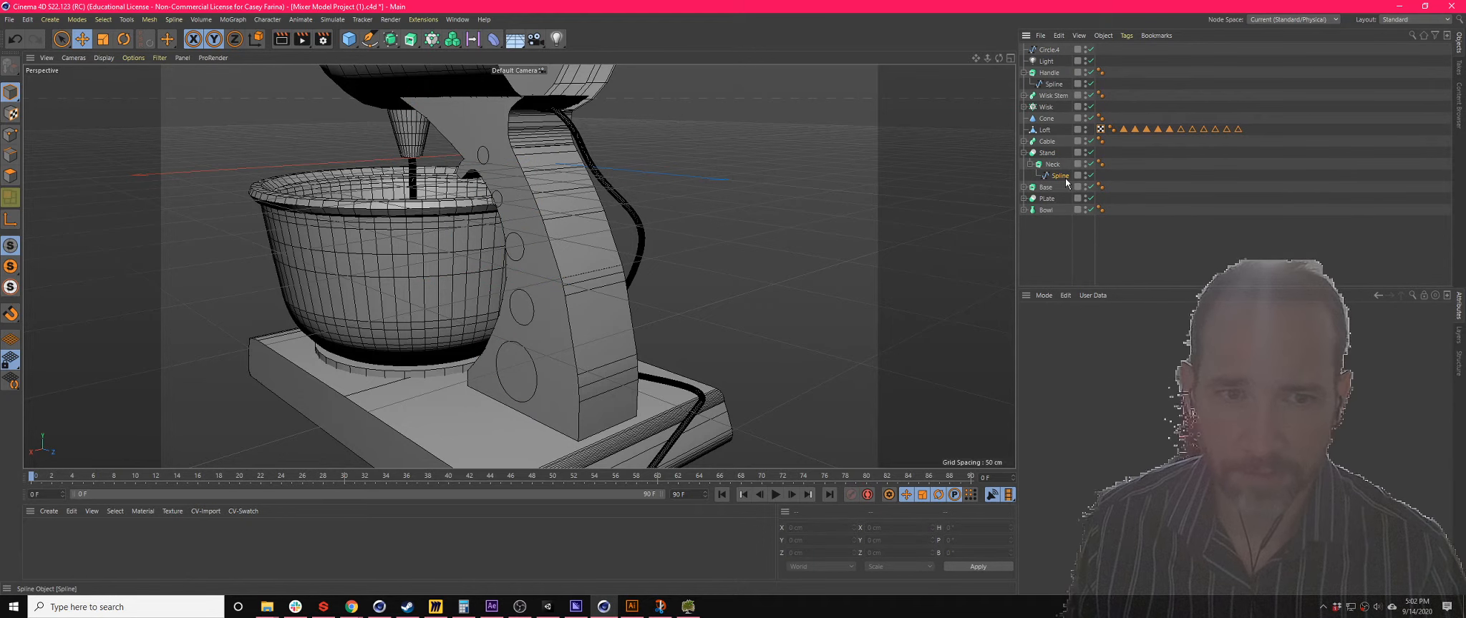
- Paste a copy of the Neck's spline at the top level and select it together with the merged circle spline
{"action": "left_click", "coordinate": [1063, 177]}
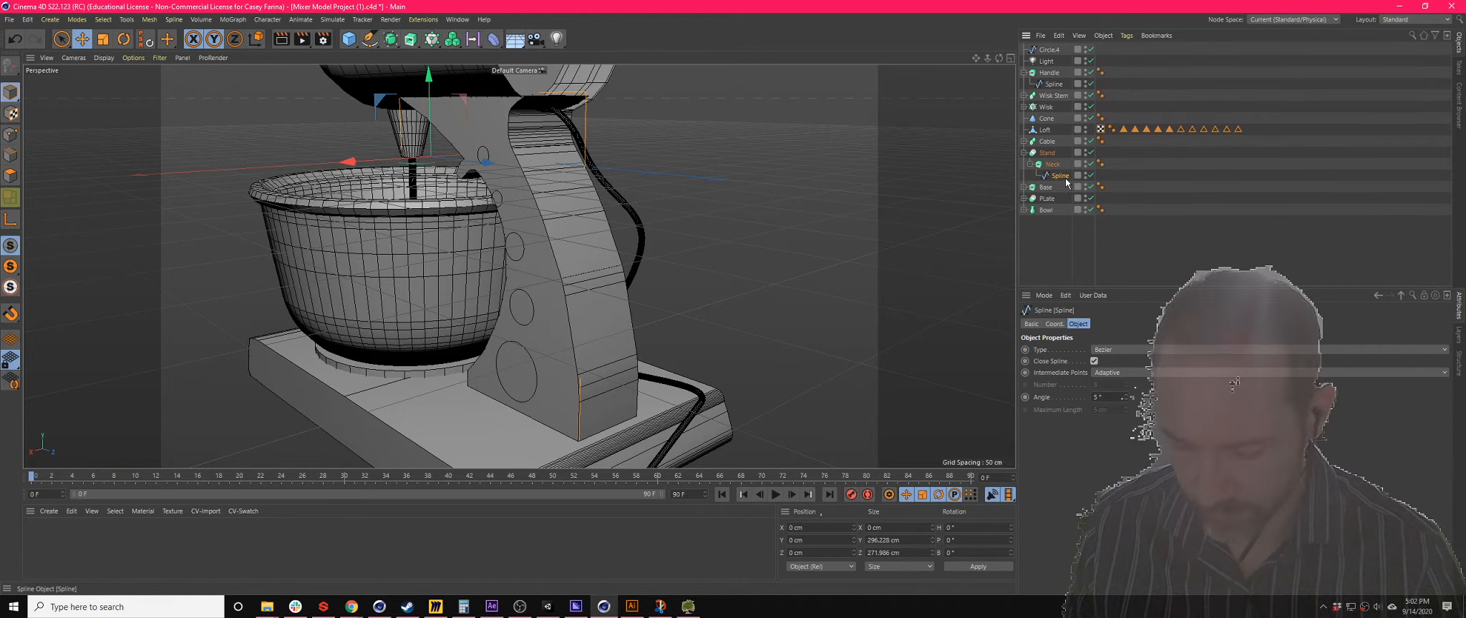
{"action": "key", "text": "ctrl+c"}
{"action": "key", "text": "ctrl+v"}
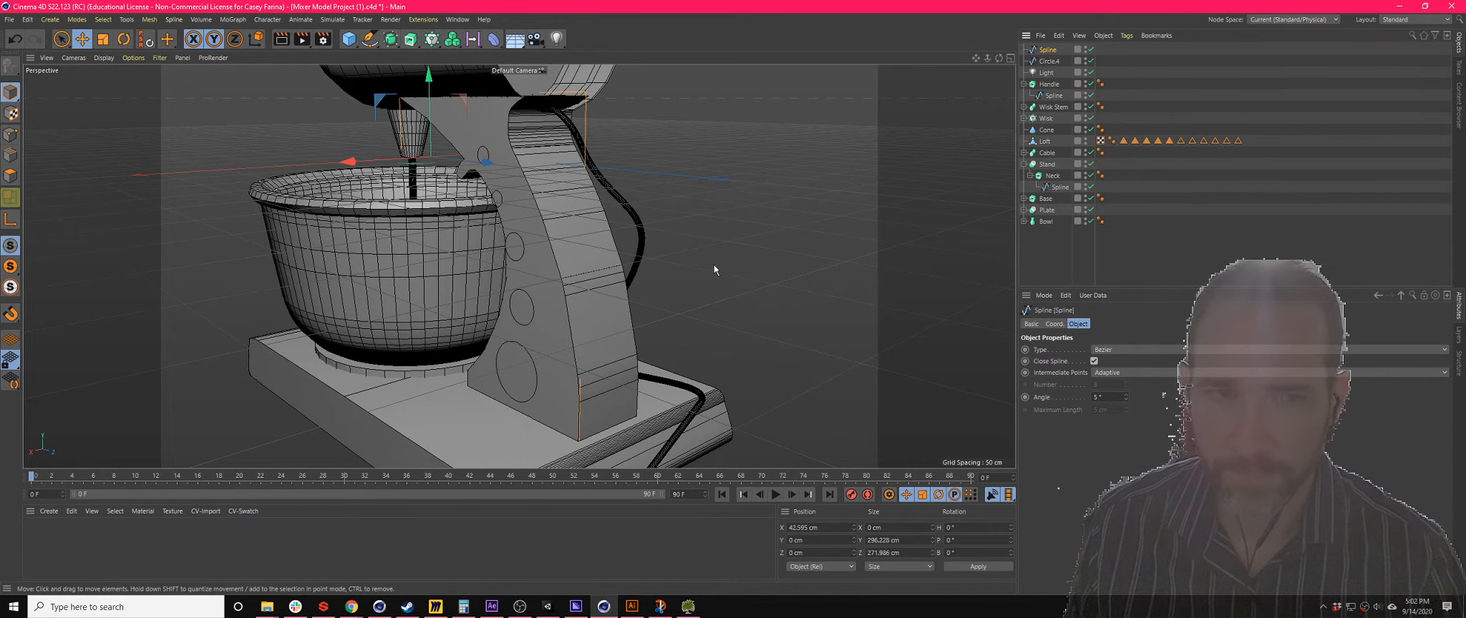
{"action": "left_click", "coordinate": [1049, 60], "text": "ctrl"}
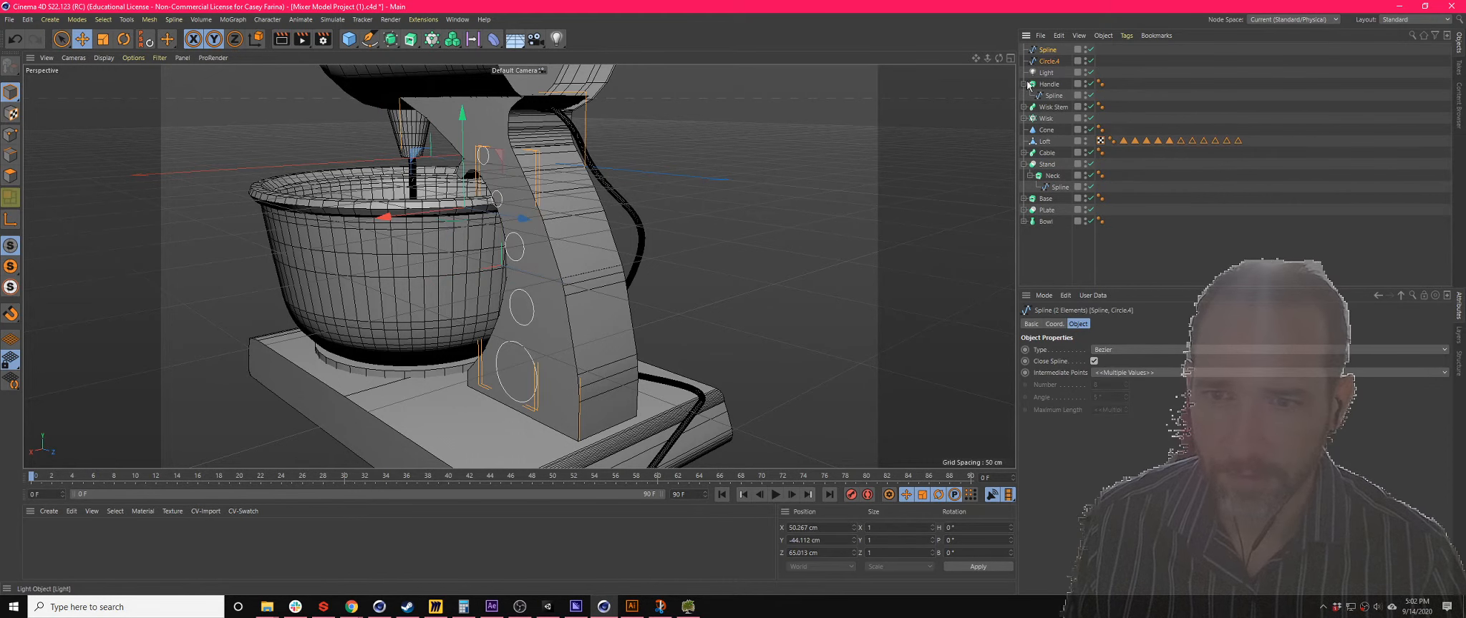
- Set the X position of the copied neck outline spline to 0 cm
{"action": "left_click", "coordinate": [1065, 61]}
{"action": "left_click", "coordinate": [1052, 52]}
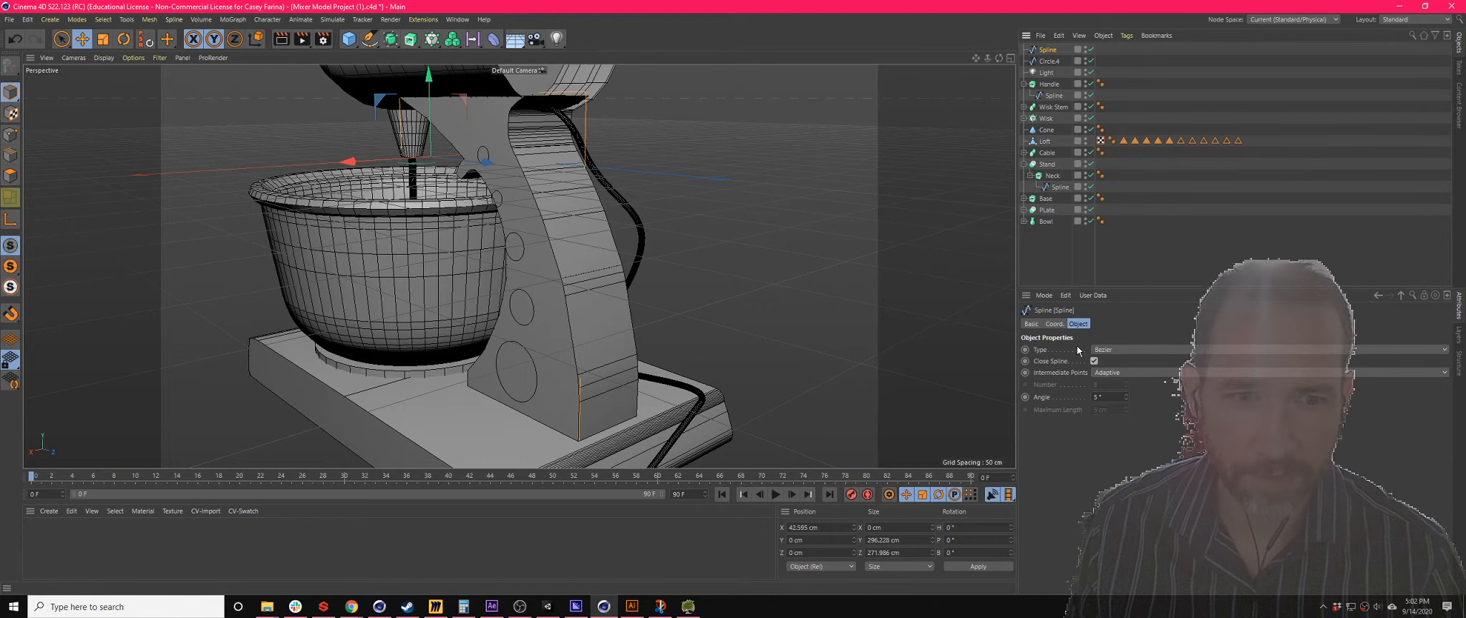
{"action": "left_click", "coordinate": [1055, 324]}
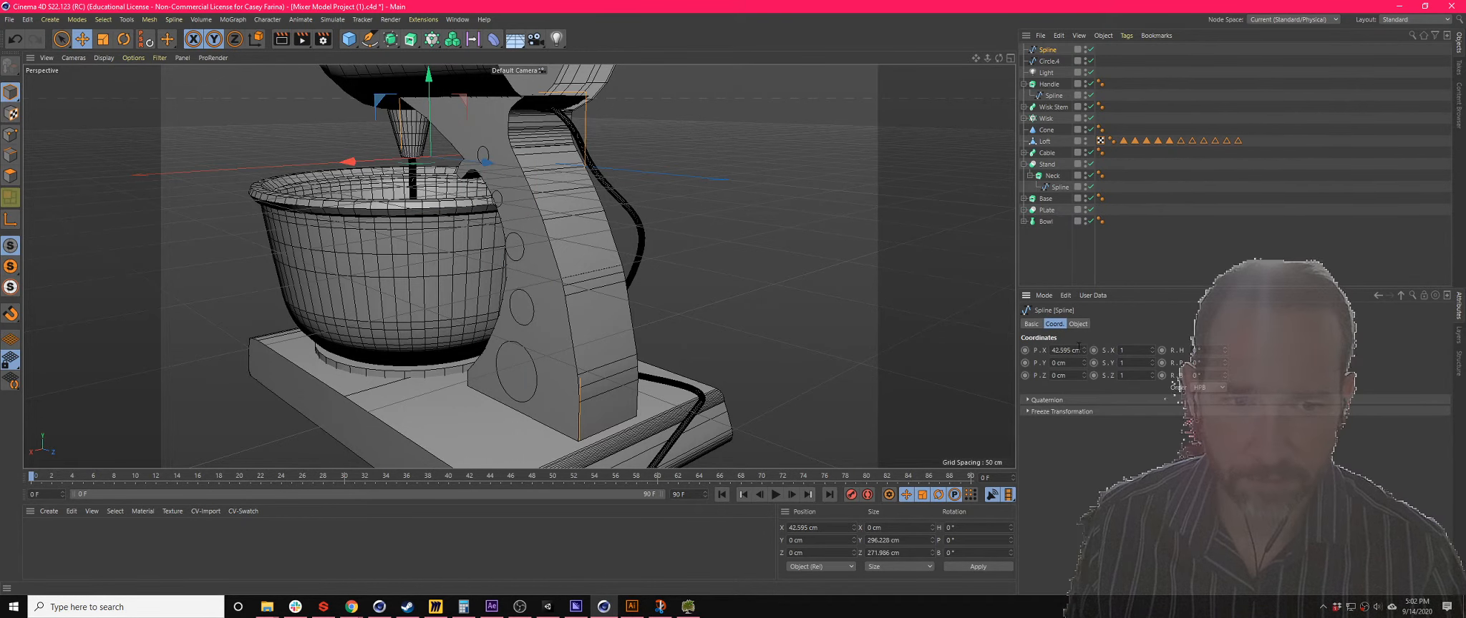
{"action": "left_click_drag", "start_coordinate": [1081, 349], "coordinate": [987, 335]}
{"action": "type", "text": "0"}
{"action": "key", "text": "Return"}
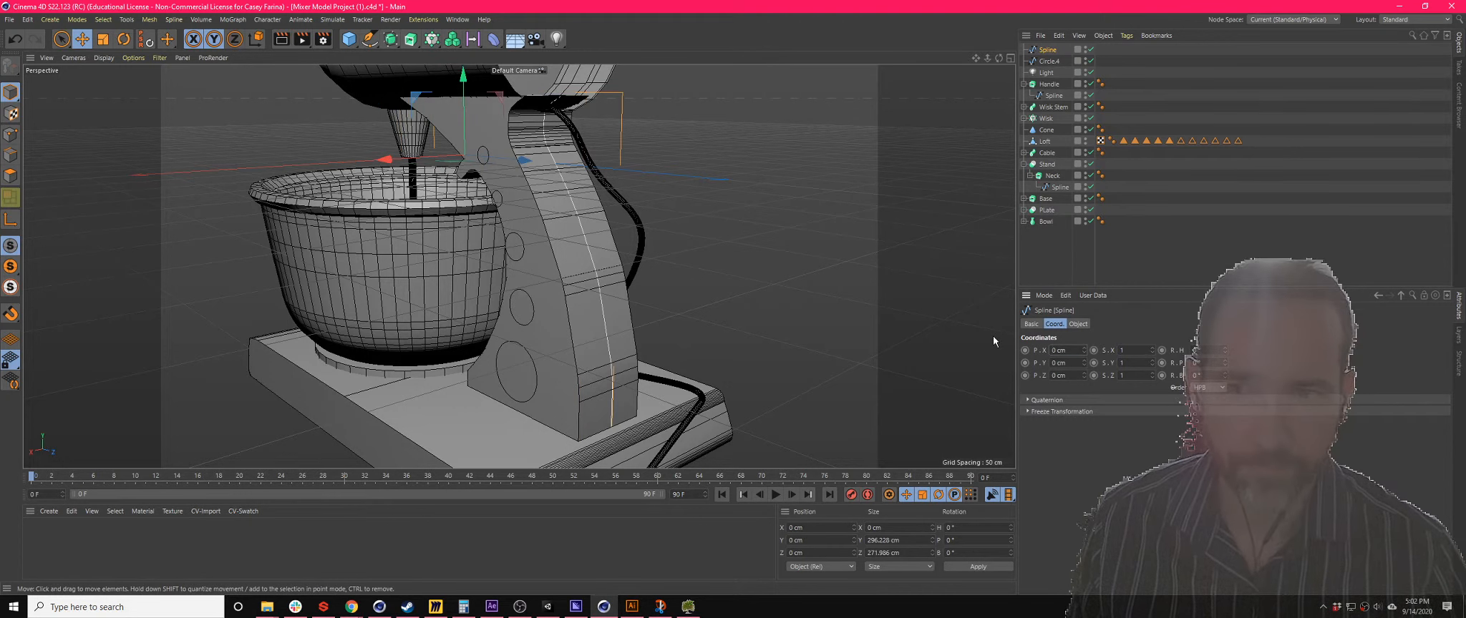
- Zero the merged circle spline's X, Y and Z positions and move it back onto the neck at about Y -92.8, Z 137.3 cm
{"action": "left_click", "coordinate": [1048, 62]}
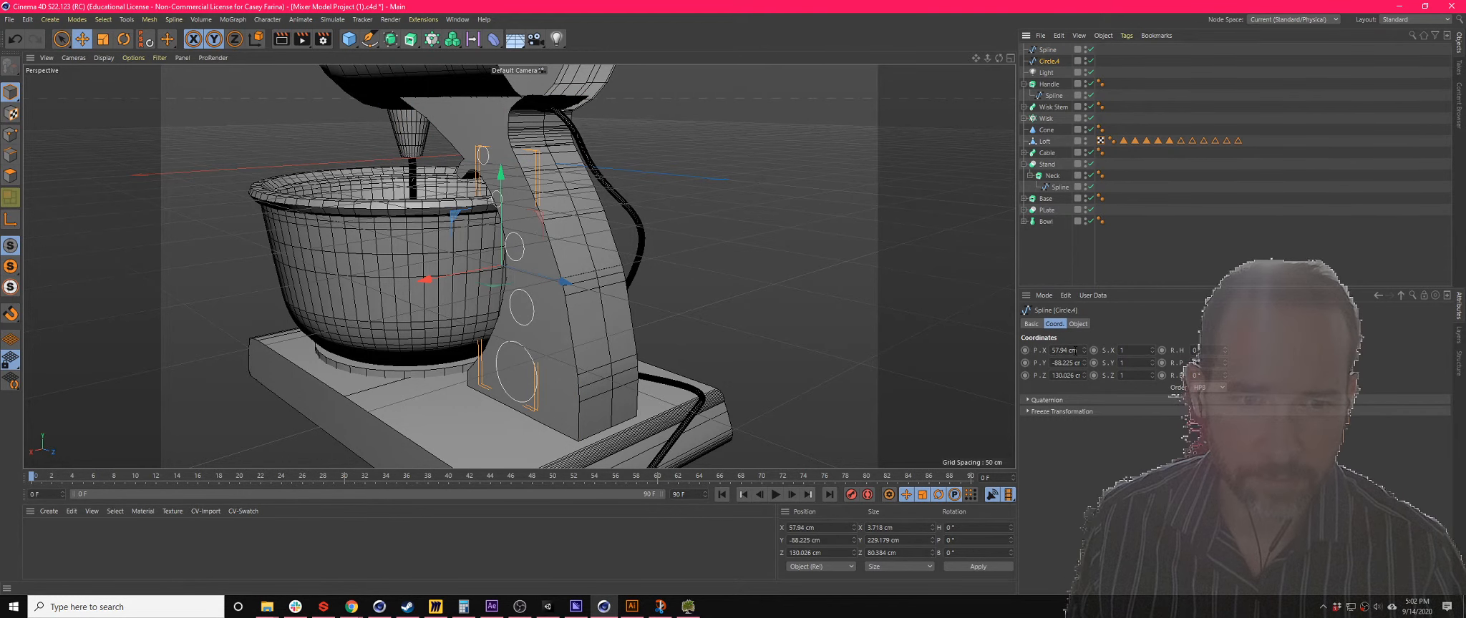
{"action": "type", "text": "0"}
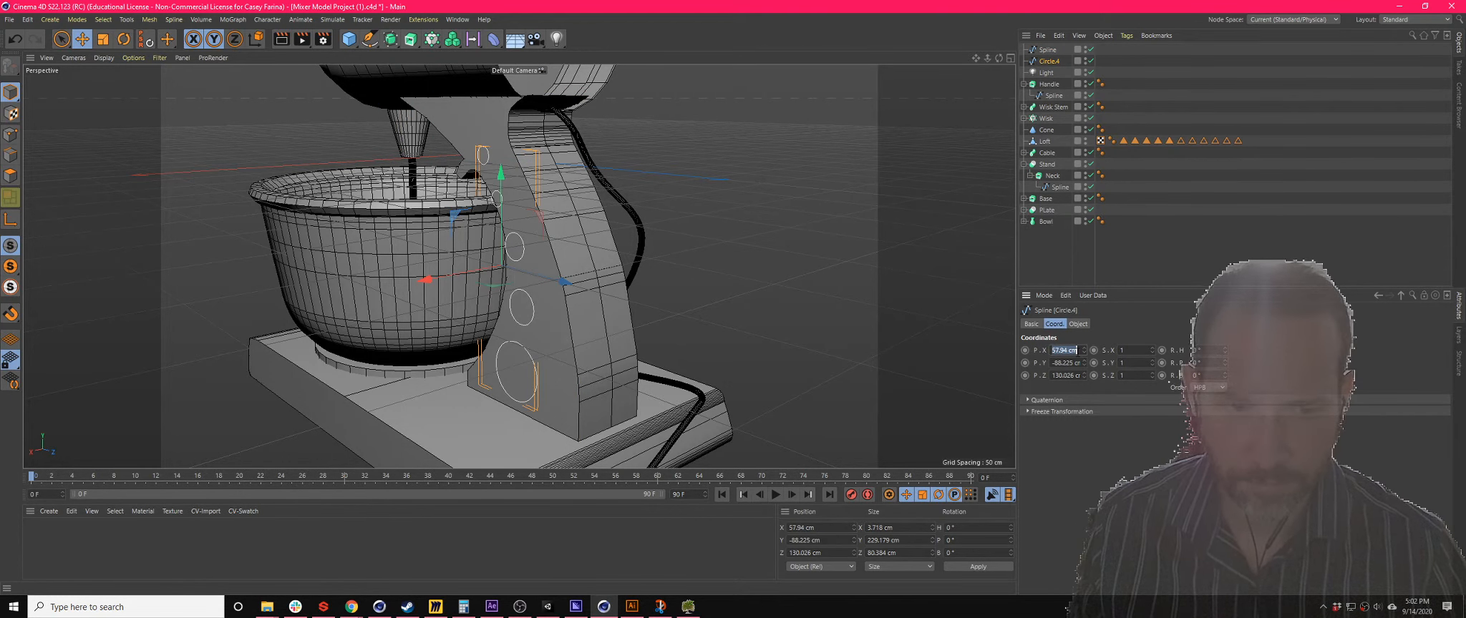
{"action": "key", "text": "Tab"}
{"action": "type", "text": "0"}
{"action": "key", "text": "Tab"}
{"action": "type", "text": "0"}
{"action": "key", "text": "Return"}
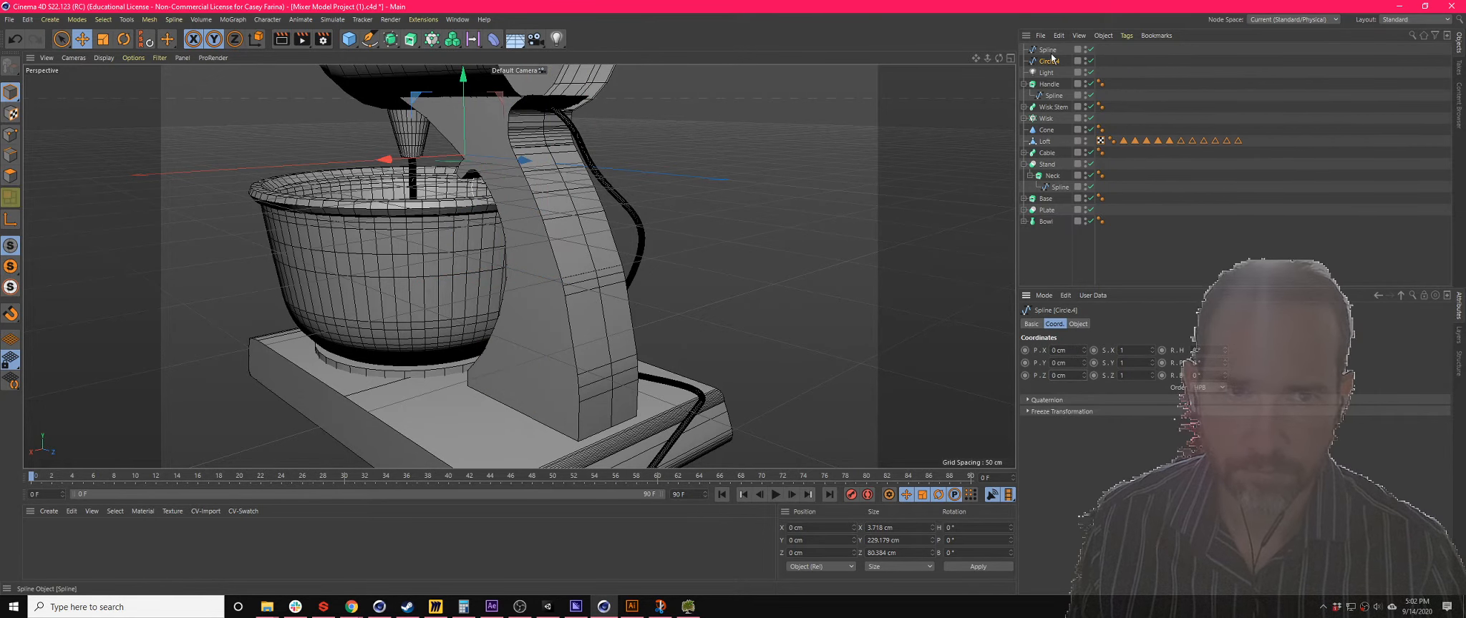
{"action": "left_click_drag", "start_coordinate": [670, 215], "coordinate": [775, 230], "text": "alt"}
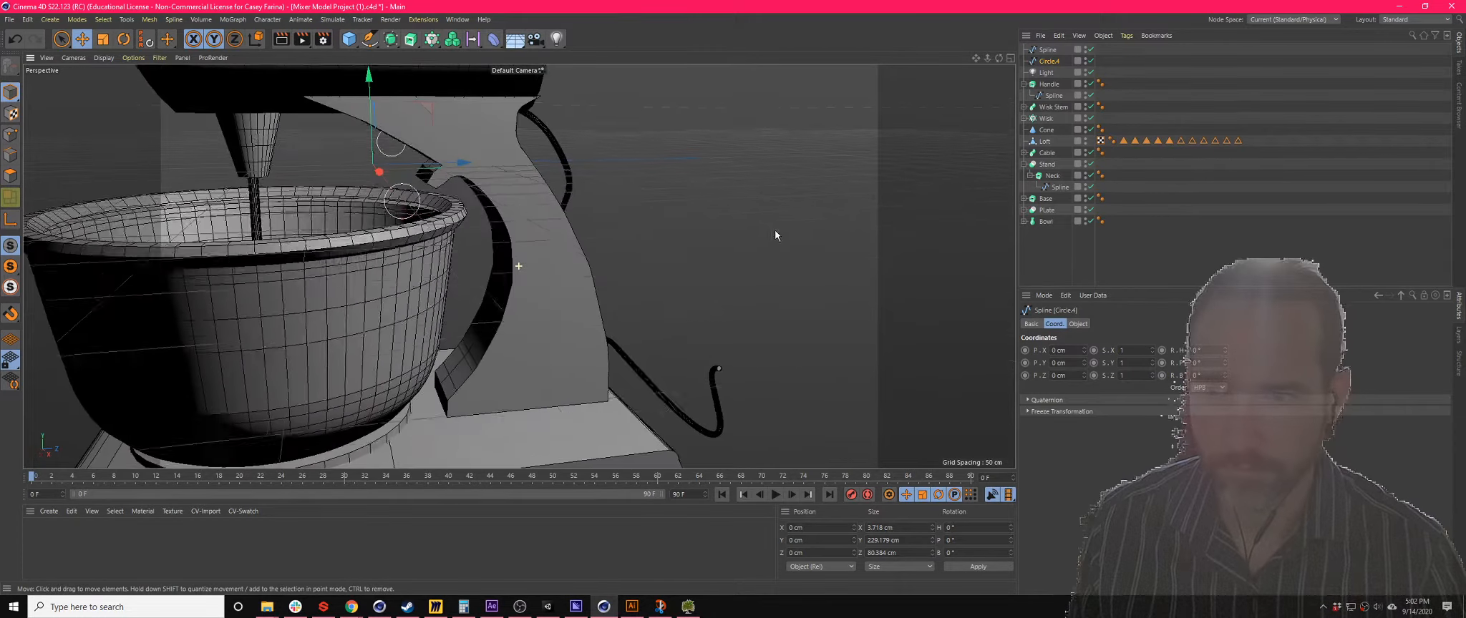
{"action": "left_click_drag", "start_coordinate": [428, 107], "coordinate": [574, 197]}
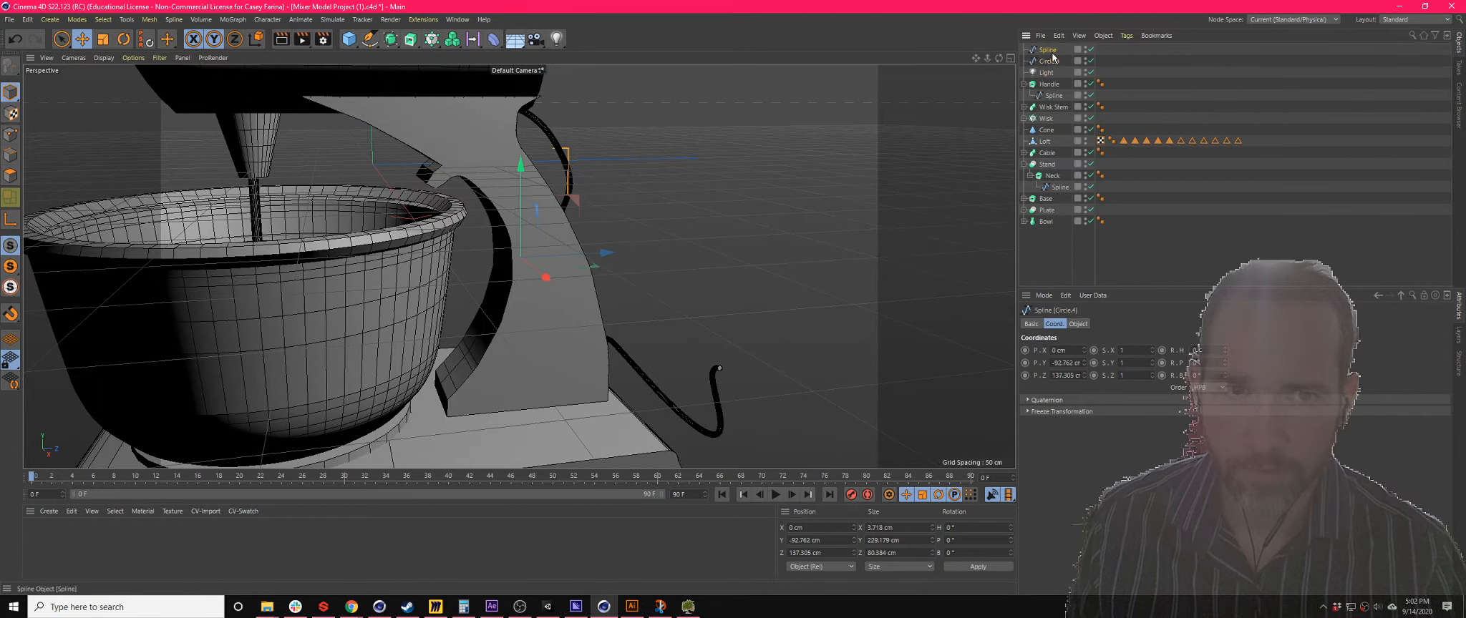
- Add a Spline Mask and make the neck outline spline and merged circle spline its children
{"action": "left_click", "coordinate": [411, 40]}
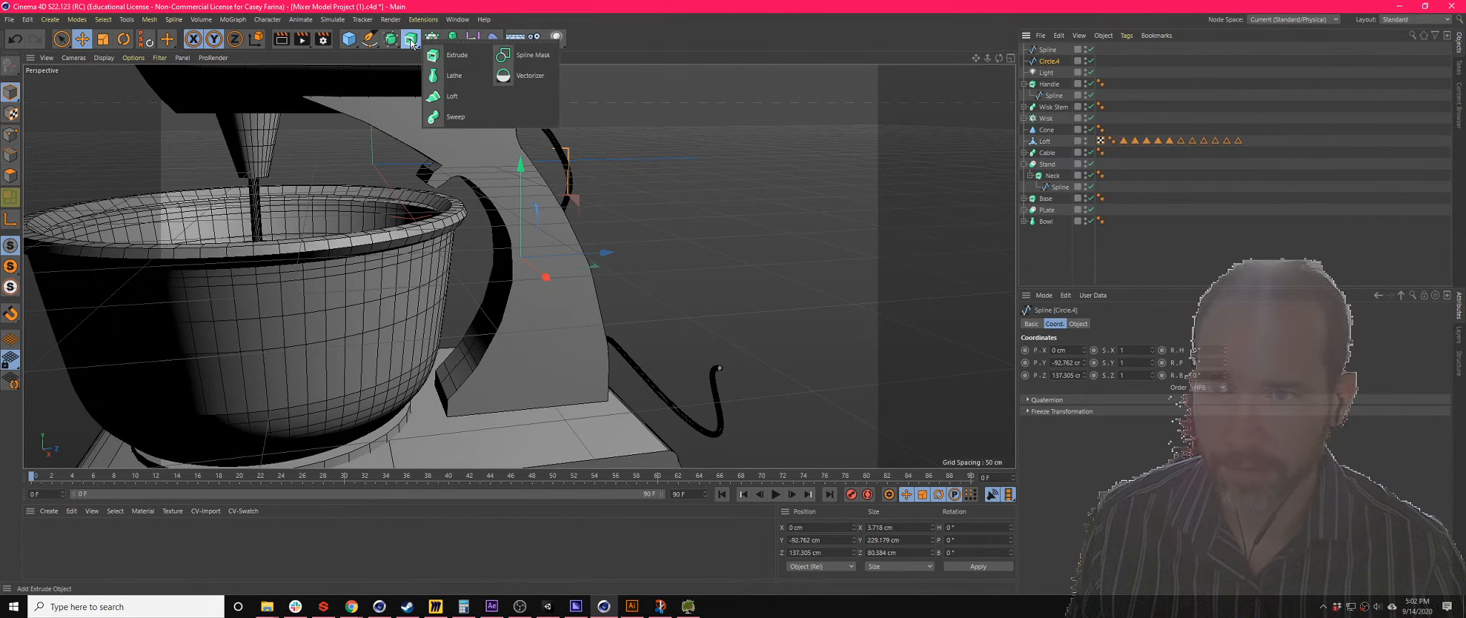
{"action": "left_click", "coordinate": [545, 57]}
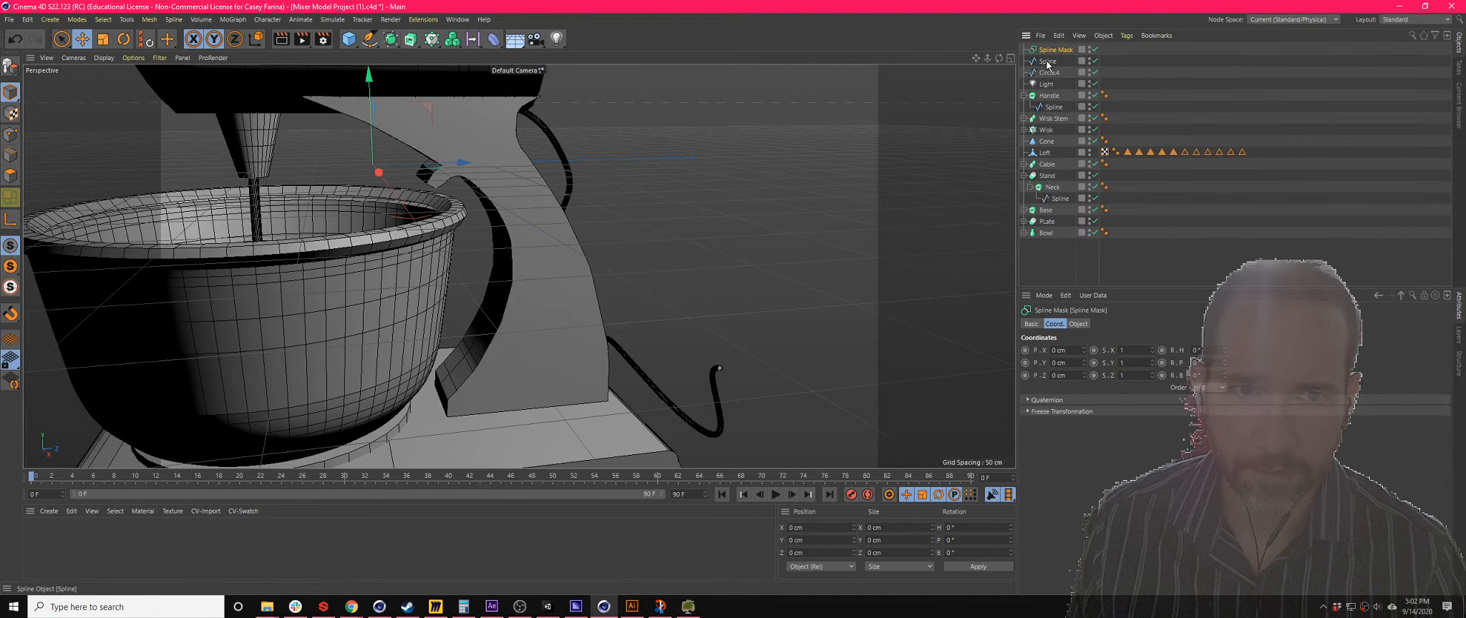
{"action": "left_click_drag", "start_coordinate": [1052, 50], "coordinate": [1051, 50]}
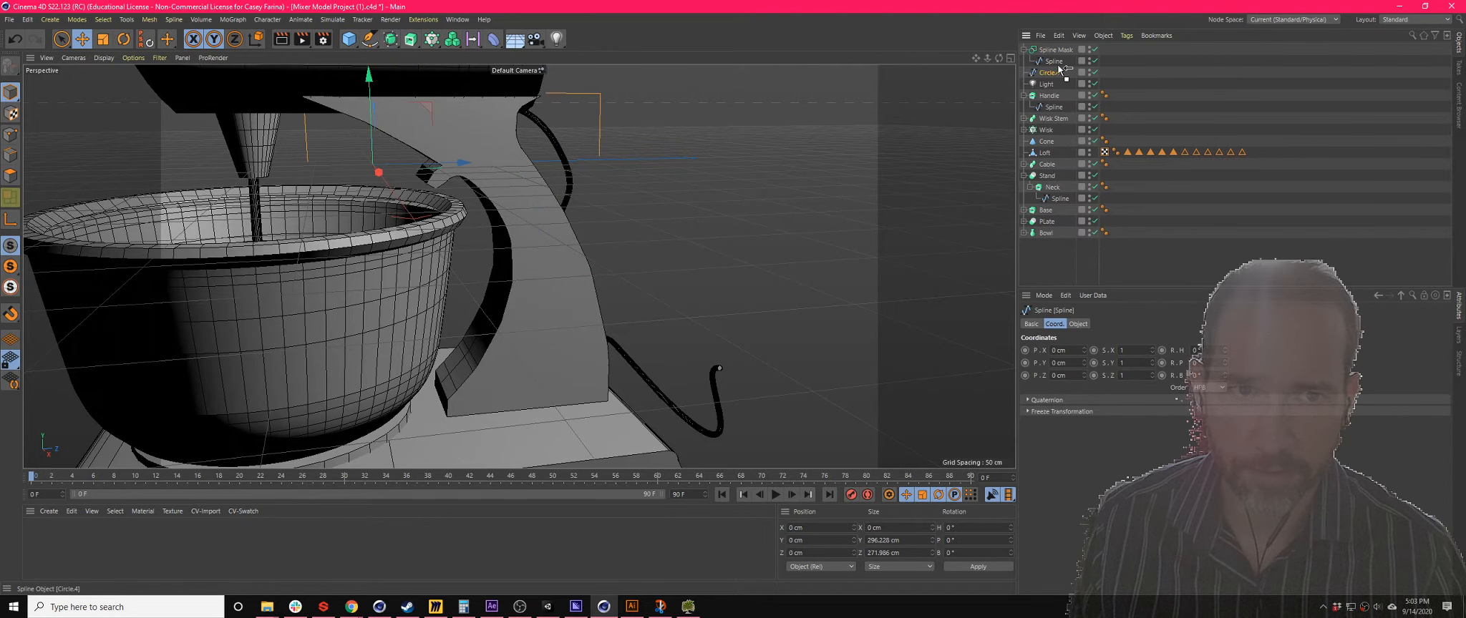
{"action": "left_click", "coordinate": [1058, 70]}
{"action": "left_click", "coordinate": [1055, 51]}
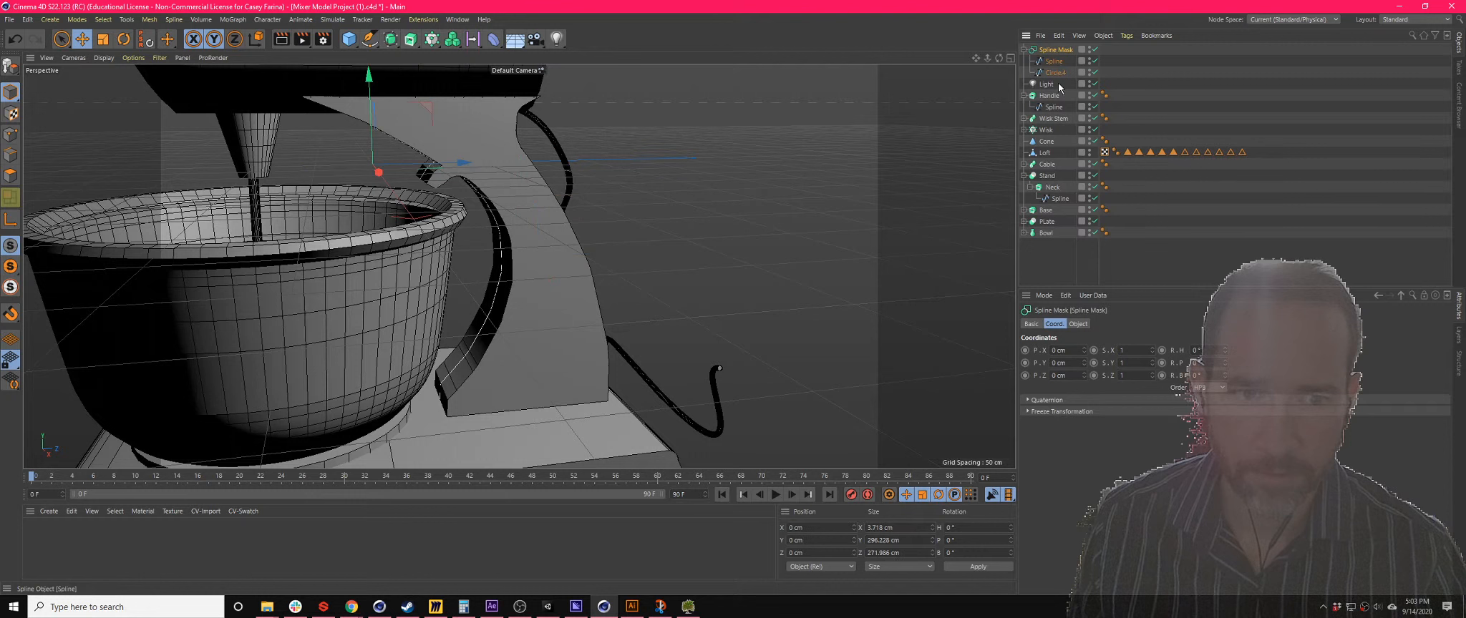
- Set the Spline Mask's mode to B subtract A
{"action": "left_click", "coordinate": [1078, 324]}
{"action": "left_click", "coordinate": [1095, 350]}
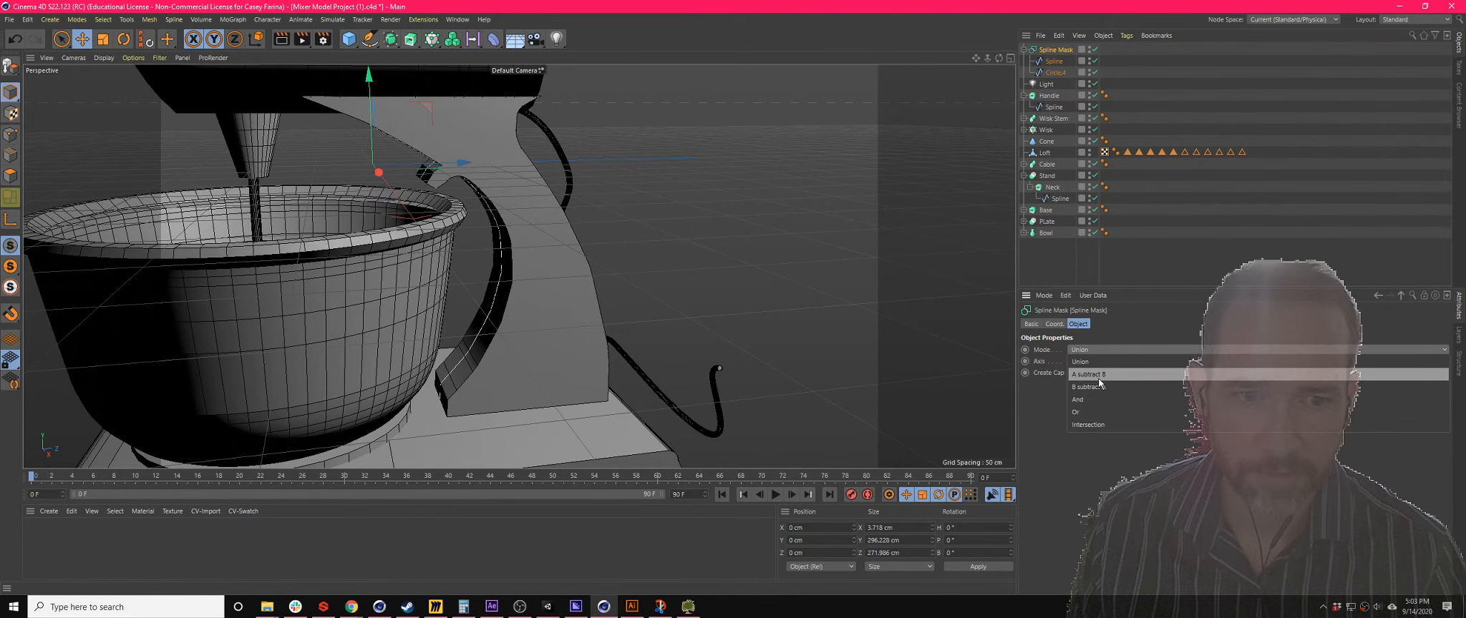
{"action": "left_click", "coordinate": [1100, 386]}
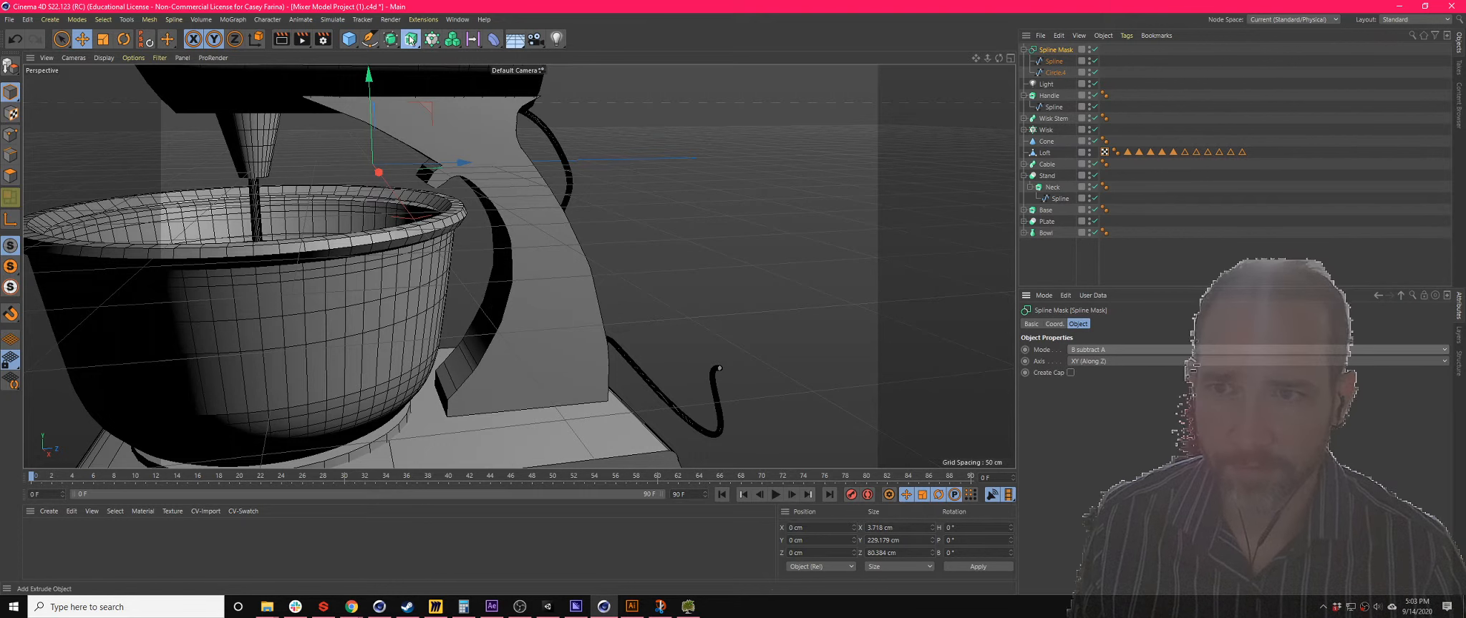
- Add an Extrude object as parent of the Spline Mask and delete the old Stand boole
{"action": "left_click_drag", "start_coordinate": [411, 39], "coordinate": [445, 49]}
{"action": "left_click_drag", "start_coordinate": [1057, 57], "coordinate": [1056, 60]}
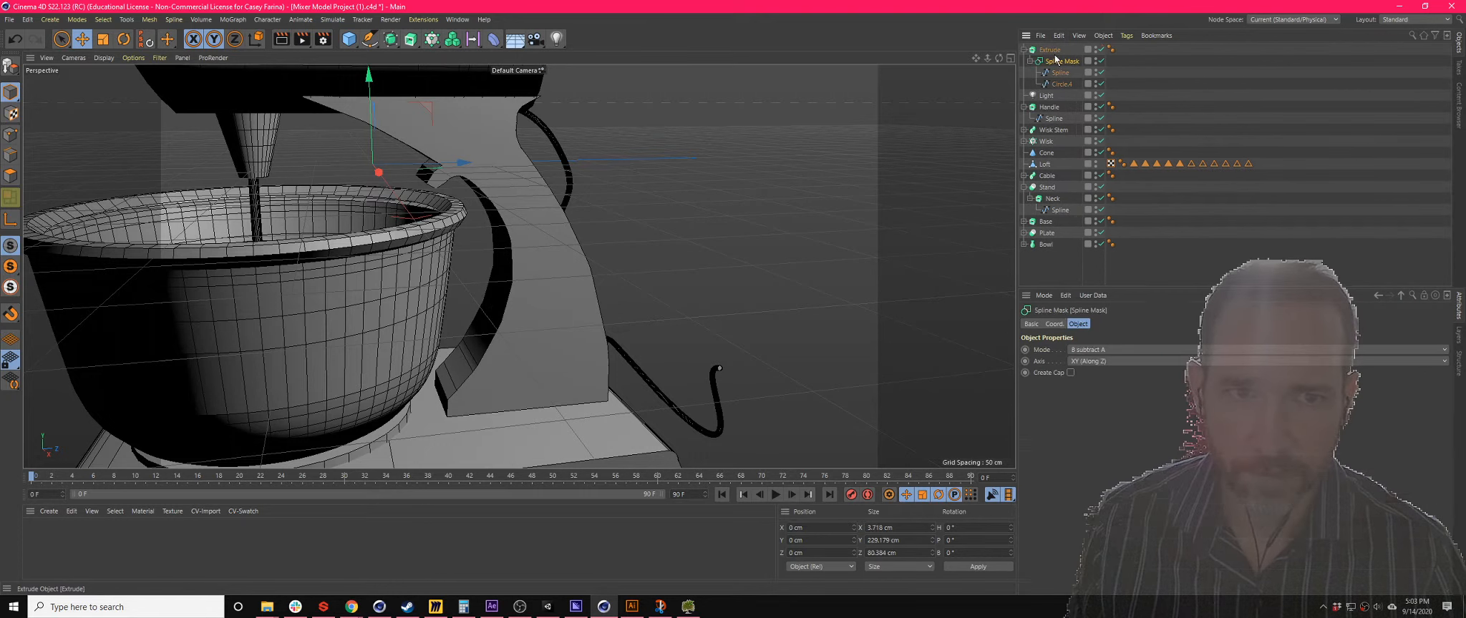
{"action": "left_click", "coordinate": [1060, 188]}
{"action": "key", "text": "Delete"}
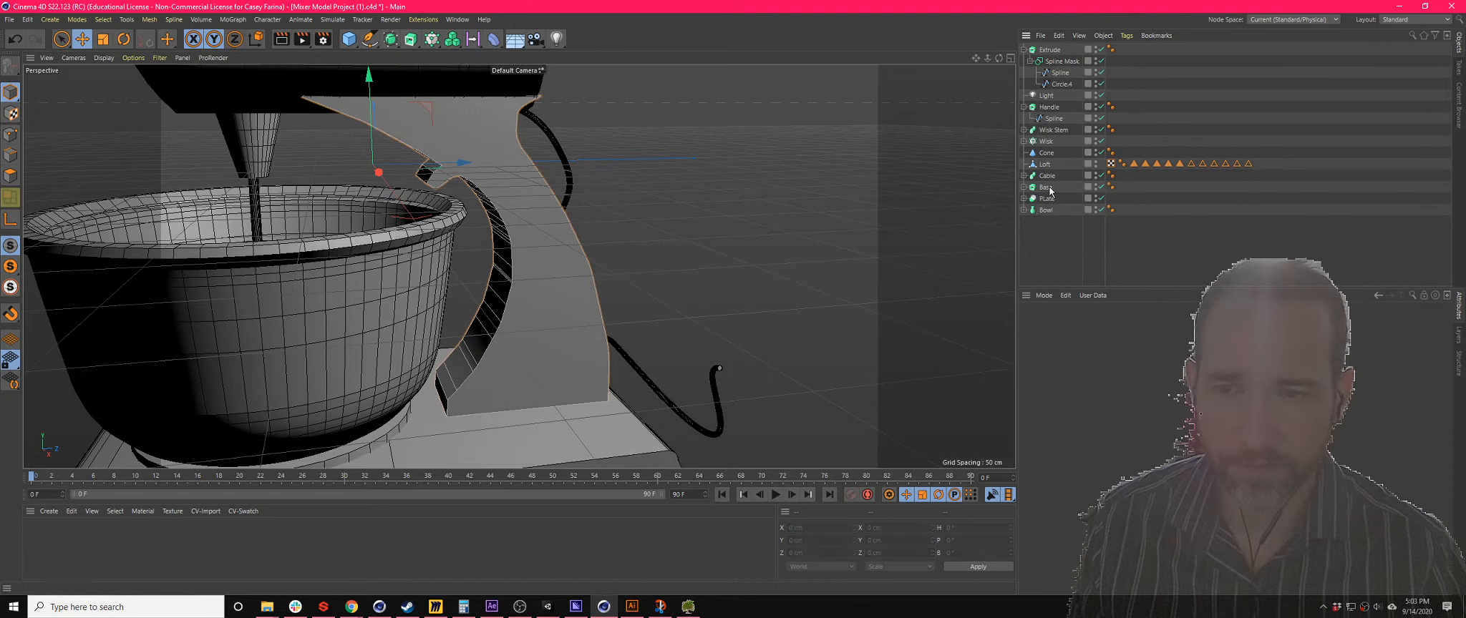
- Take the Spline Mask out of the Extrude object and set its mode to A subtract B
{"action": "left_click", "coordinate": [1057, 84]}
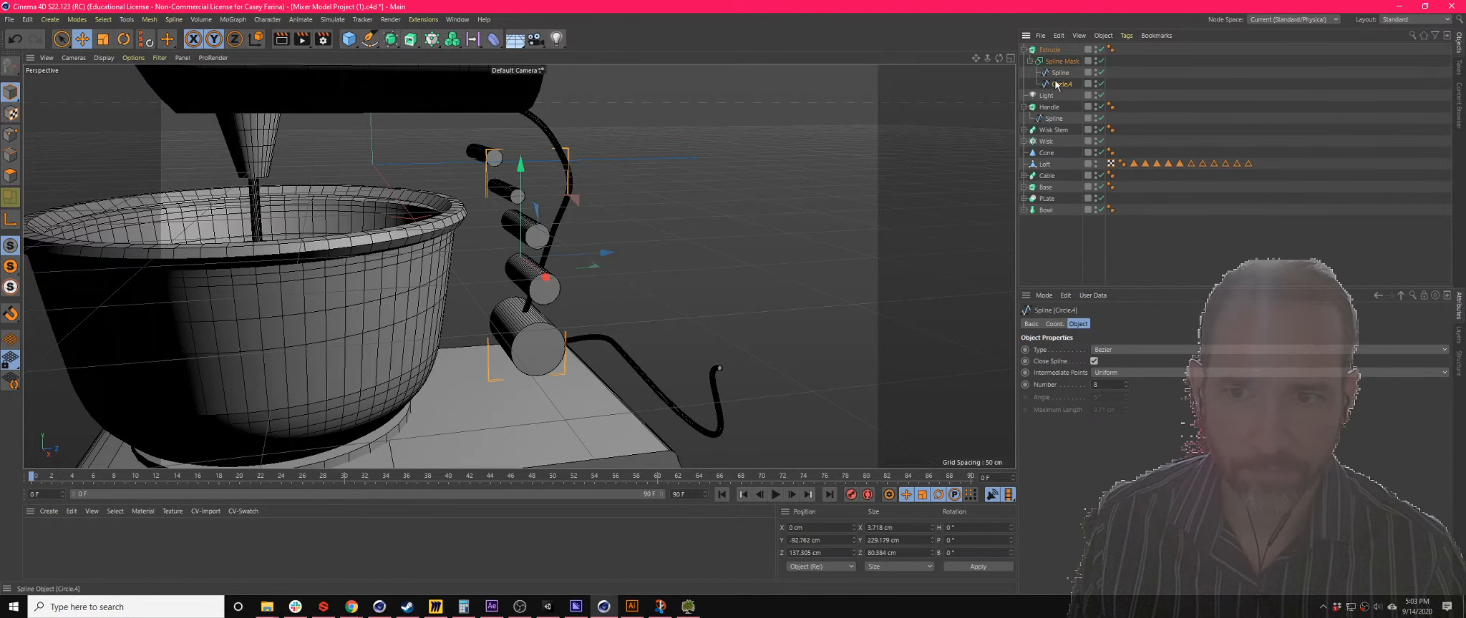
{"action": "left_click", "coordinate": [1061, 72]}
{"action": "key", "text": "o"}
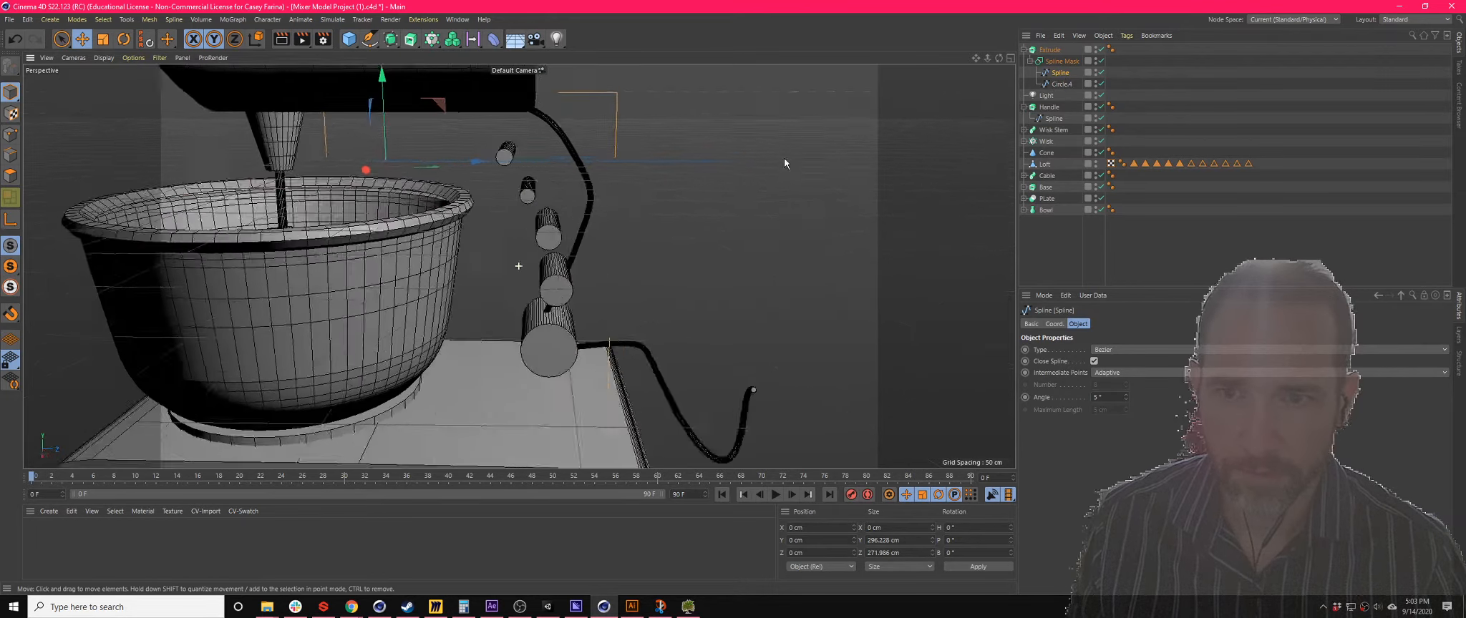
{"action": "left_click", "coordinate": [1064, 62]}
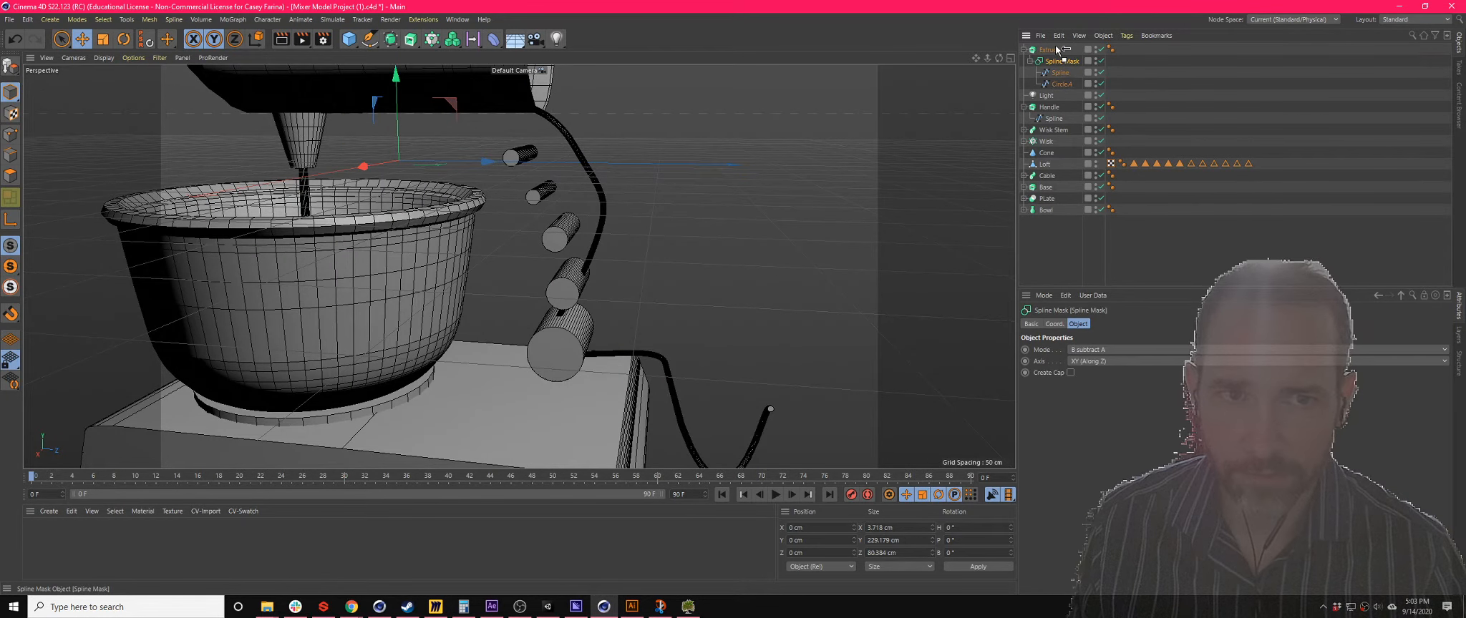
{"action": "left_click_drag", "start_coordinate": [1058, 48], "coordinate": [1055, 46]}
{"action": "scroll", "coordinate": [775, 201], "scroll_direction": "down", "scroll_amount": 1}
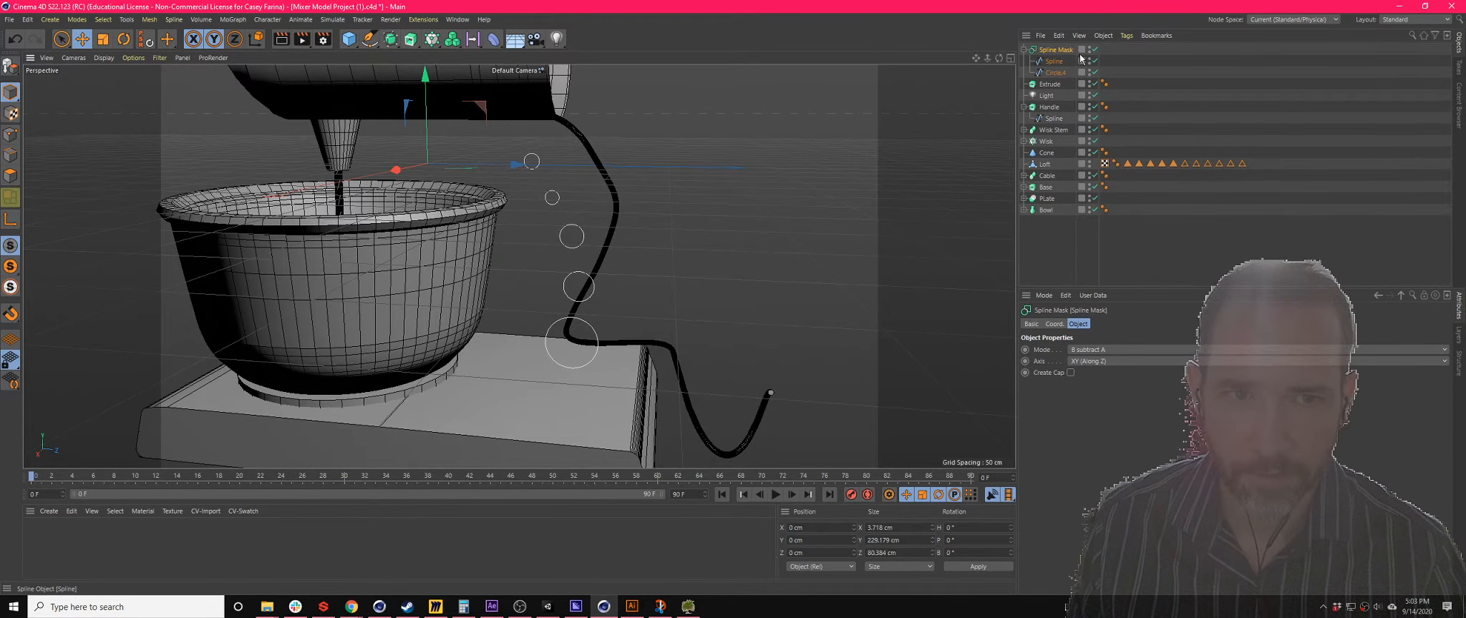
{"action": "left_click", "coordinate": [1101, 350]}
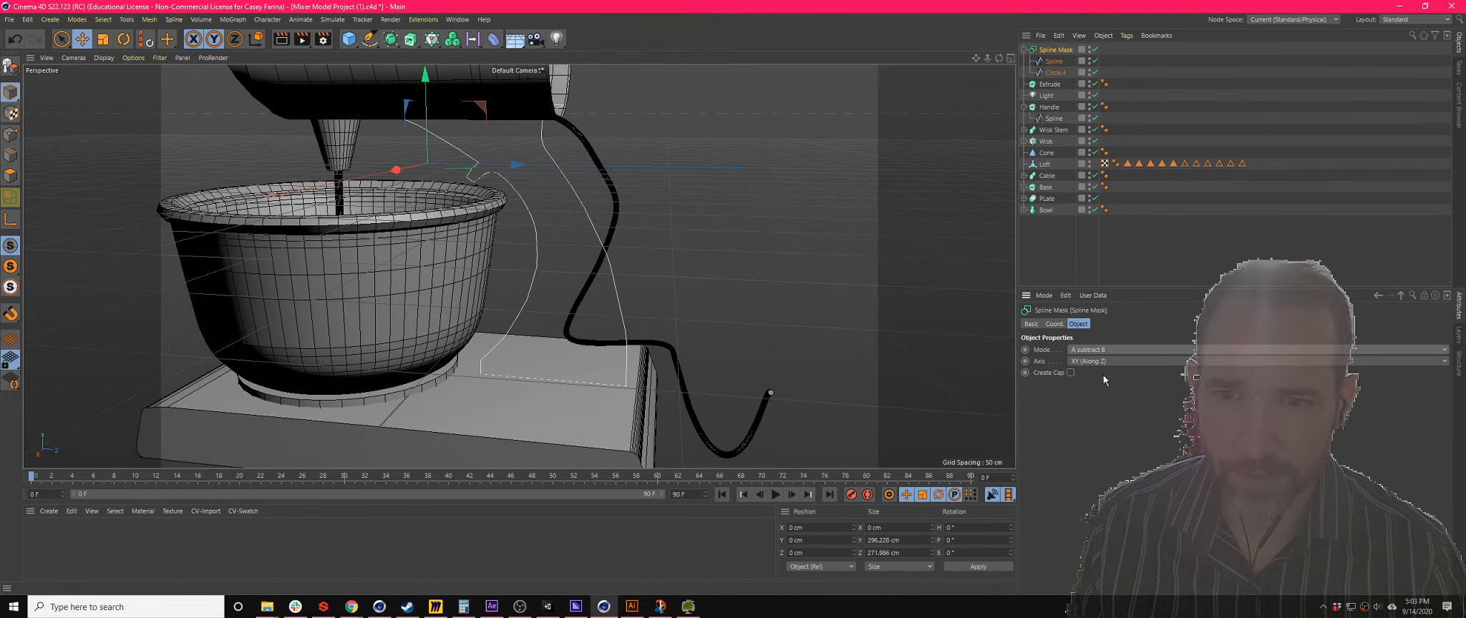
{"action": "left_click", "coordinate": [1103, 375]}
{"action": "scroll", "coordinate": [693, 239], "scroll_direction": "down", "scroll_amount": 2}
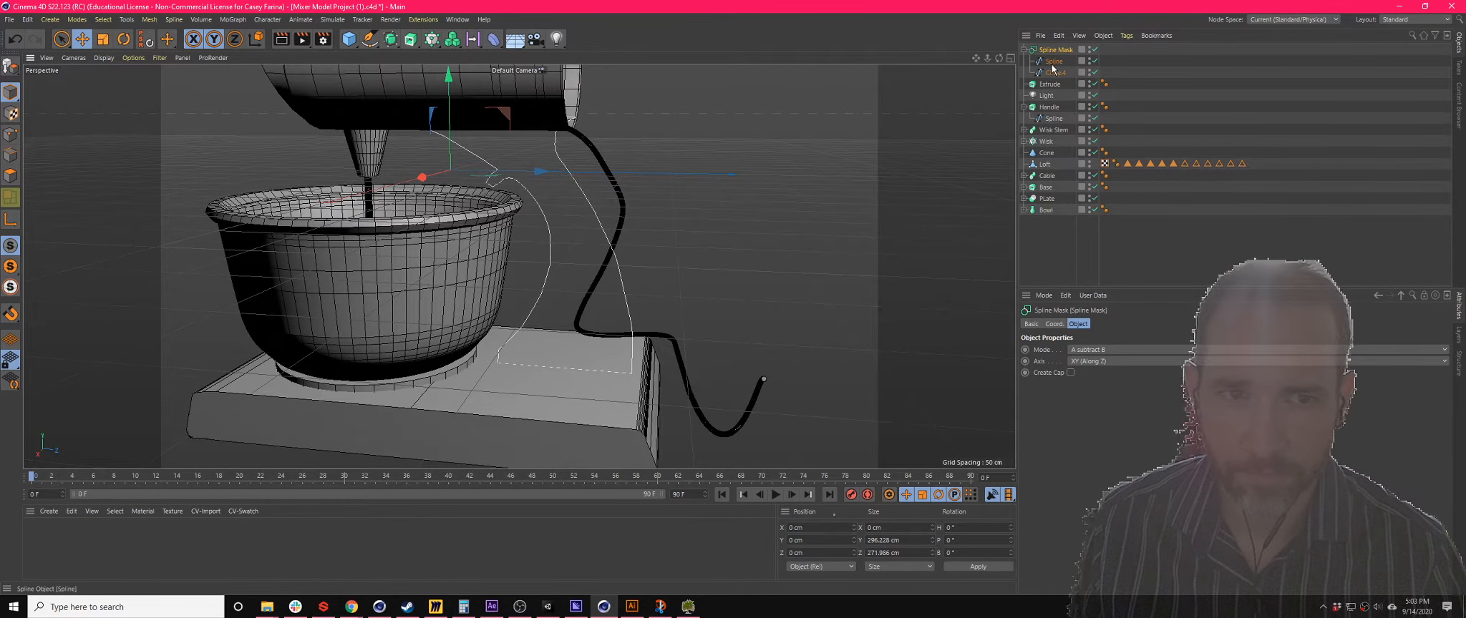
- Pull the neck and circle splines out of the Spline Mask to inspect them and place both back inside it
{"action": "left_click", "coordinate": [1056, 72]}
{"action": "left_click", "coordinate": [1056, 62], "text": "ctrl"}
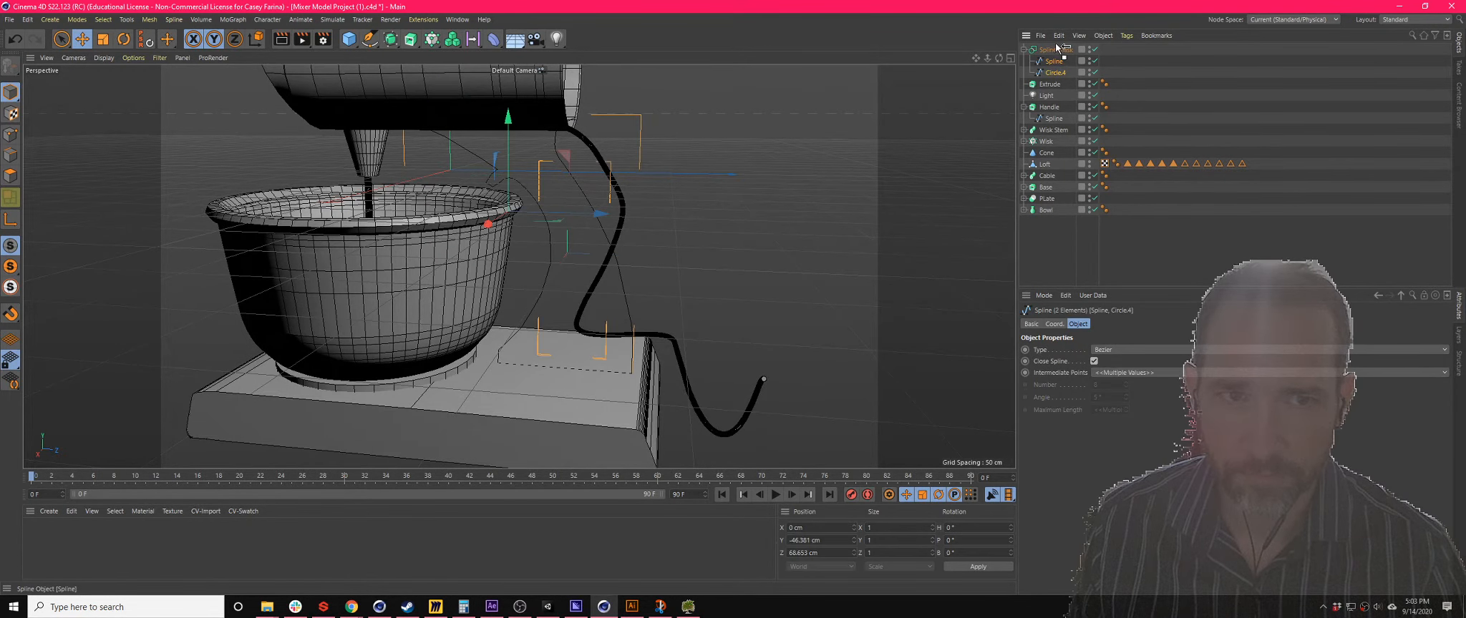
{"action": "left_click_drag", "start_coordinate": [1058, 47], "coordinate": [1058, 50]}
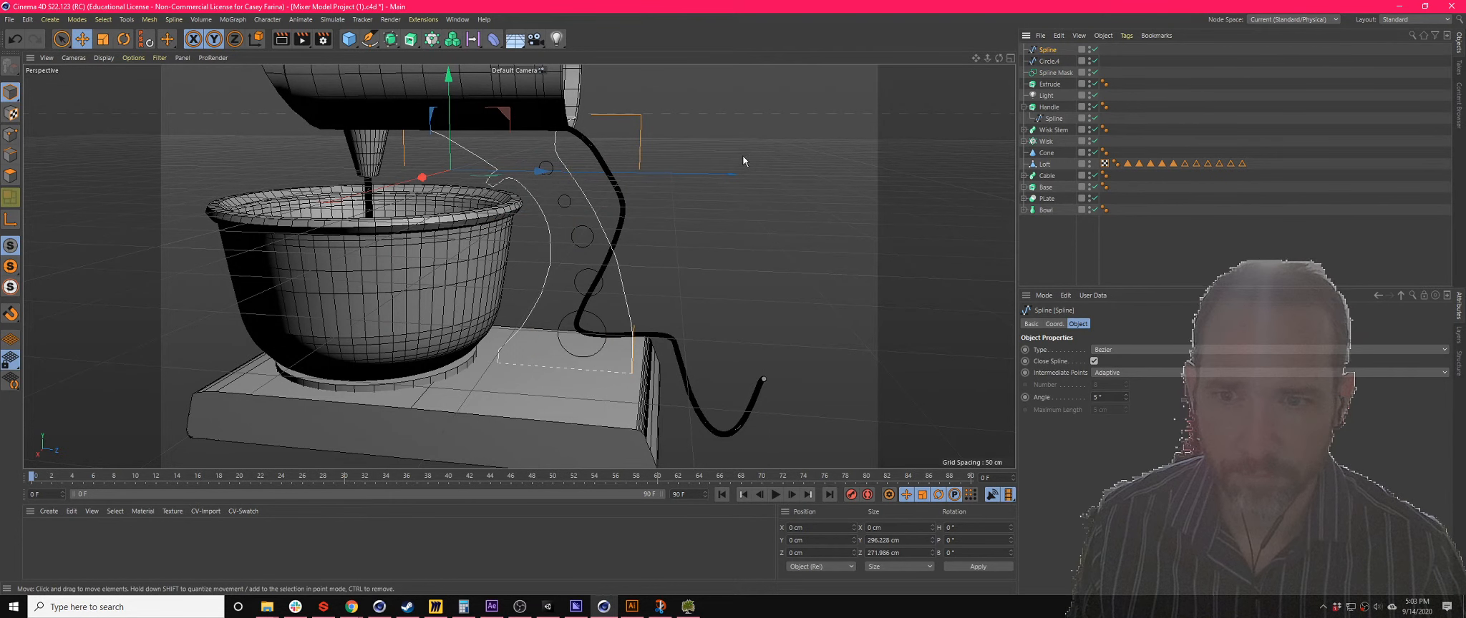
{"action": "left_click_drag", "start_coordinate": [743, 161], "coordinate": [531, 145], "text": "alt"}
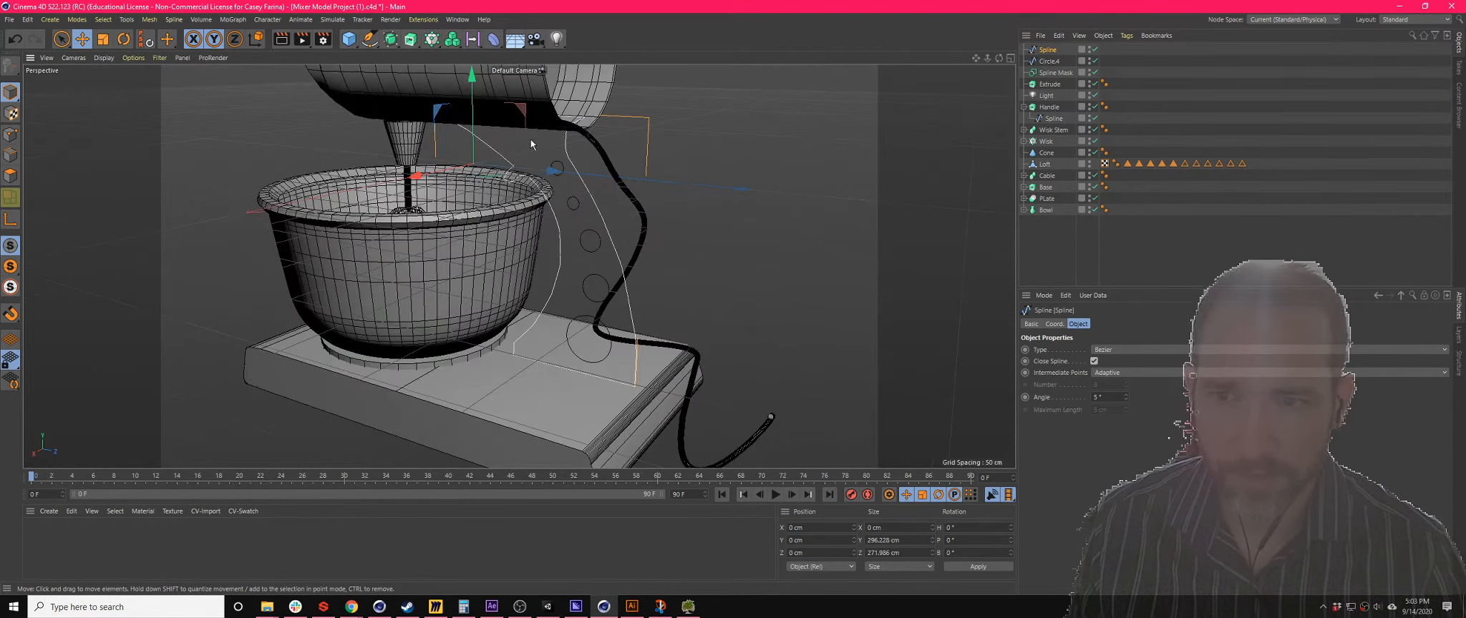
{"action": "left_click", "coordinate": [1047, 61]}
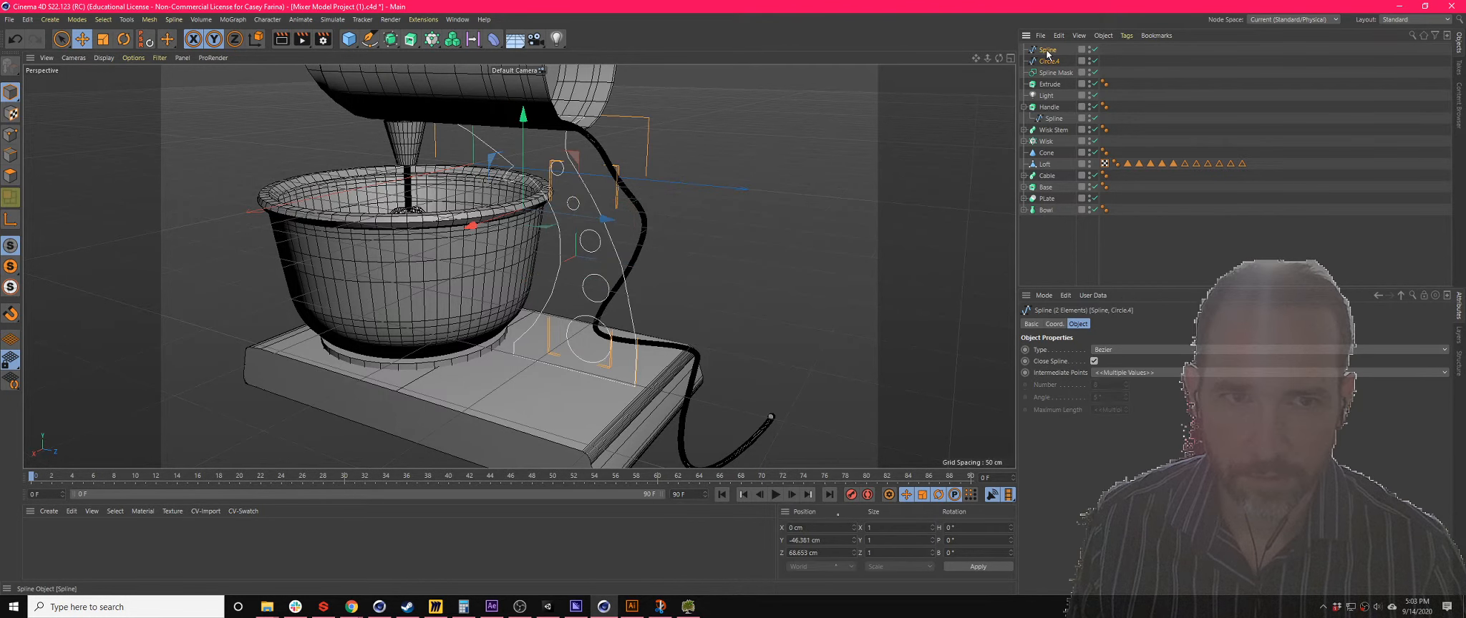
{"action": "left_click", "coordinate": [1054, 73]}
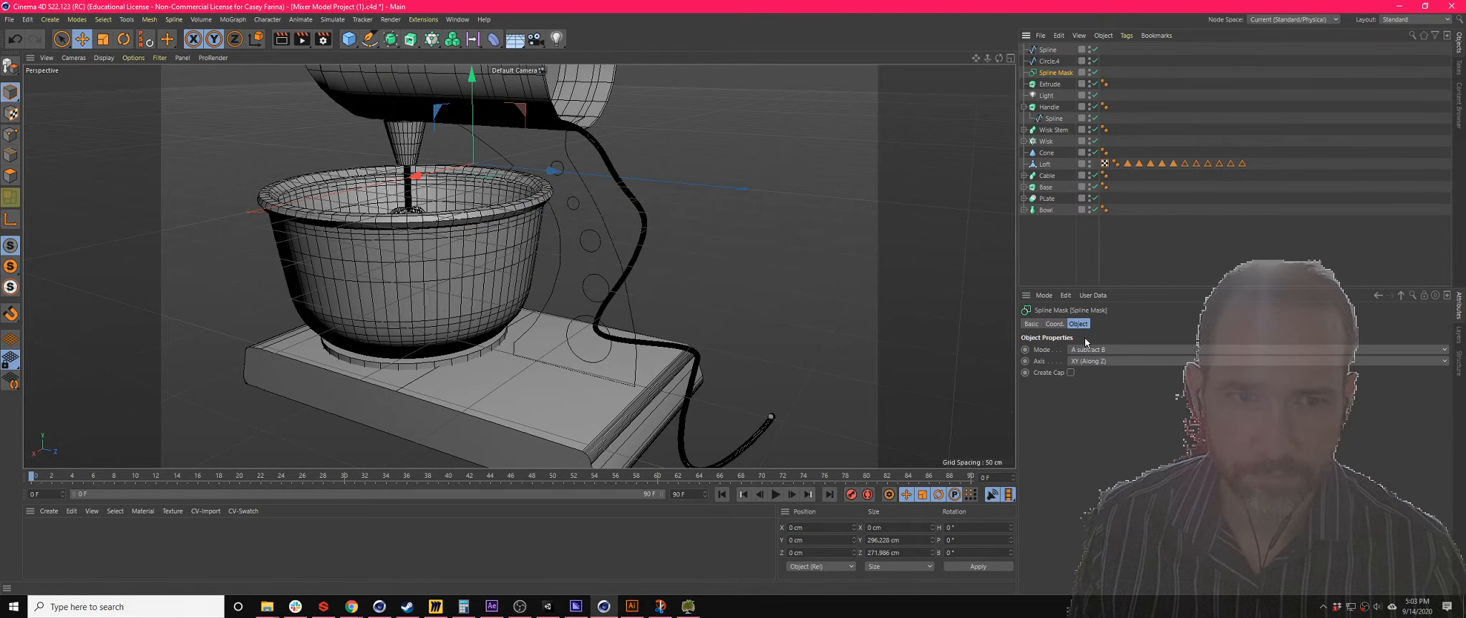
{"action": "left_click", "coordinate": [1059, 62]}
{"action": "left_click", "coordinate": [1052, 50], "text": "shift"}
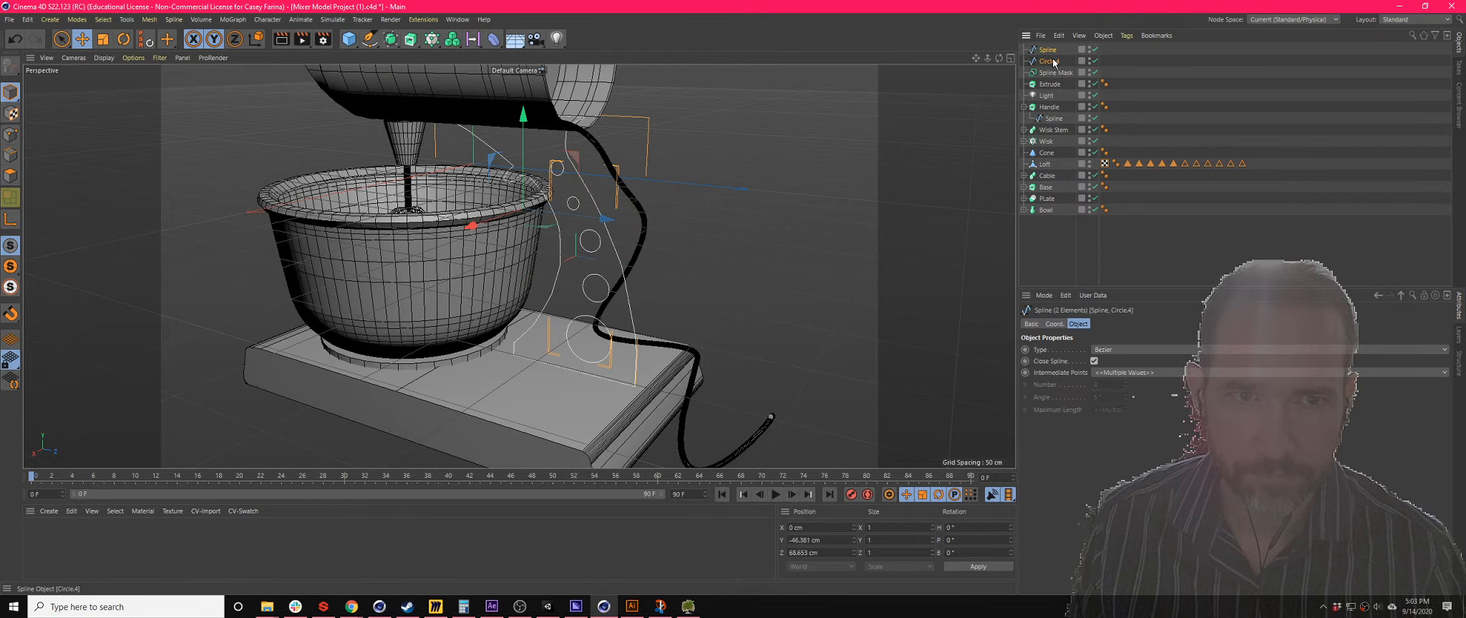
{"action": "left_click_drag", "start_coordinate": [1061, 73], "coordinate": [1060, 71]}
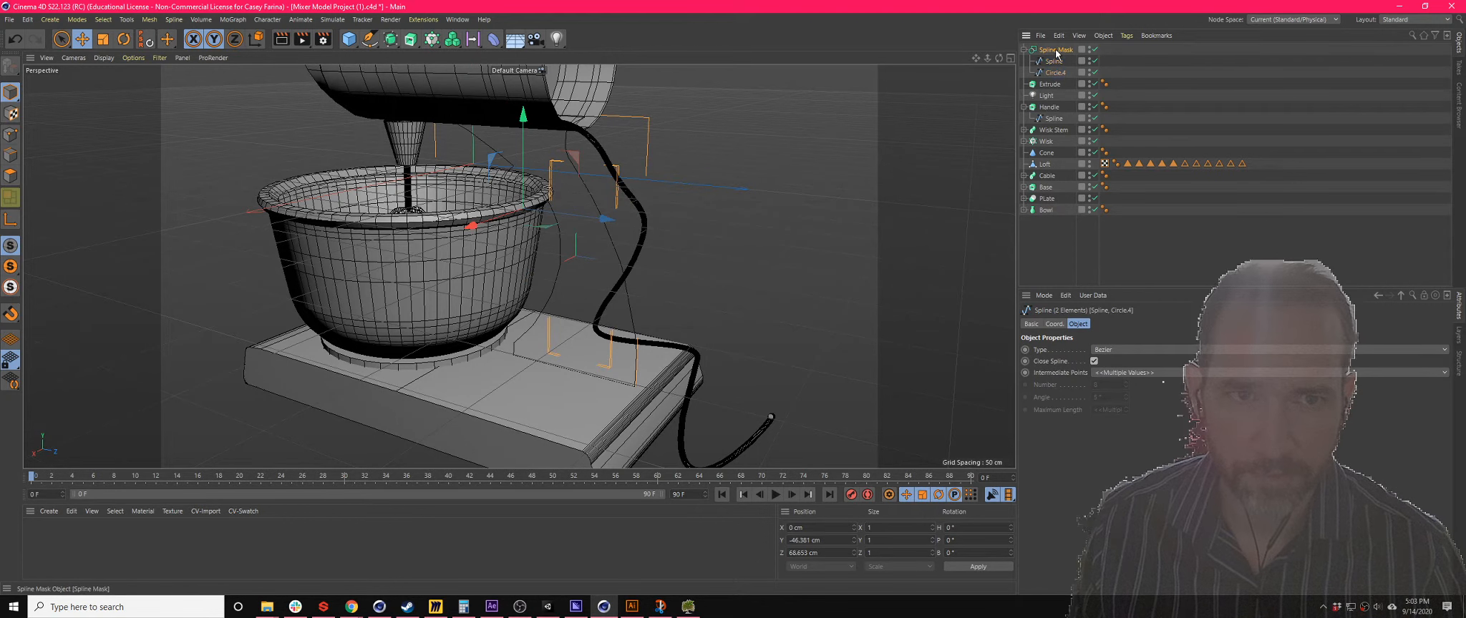
- Set the Spline Mask's mode to Union and make it a child of the Extrude object
{"action": "left_click", "coordinate": [1056, 49]}
{"action": "left_click", "coordinate": [1103, 350]}
{"action": "left_click", "coordinate": [1103, 362]}
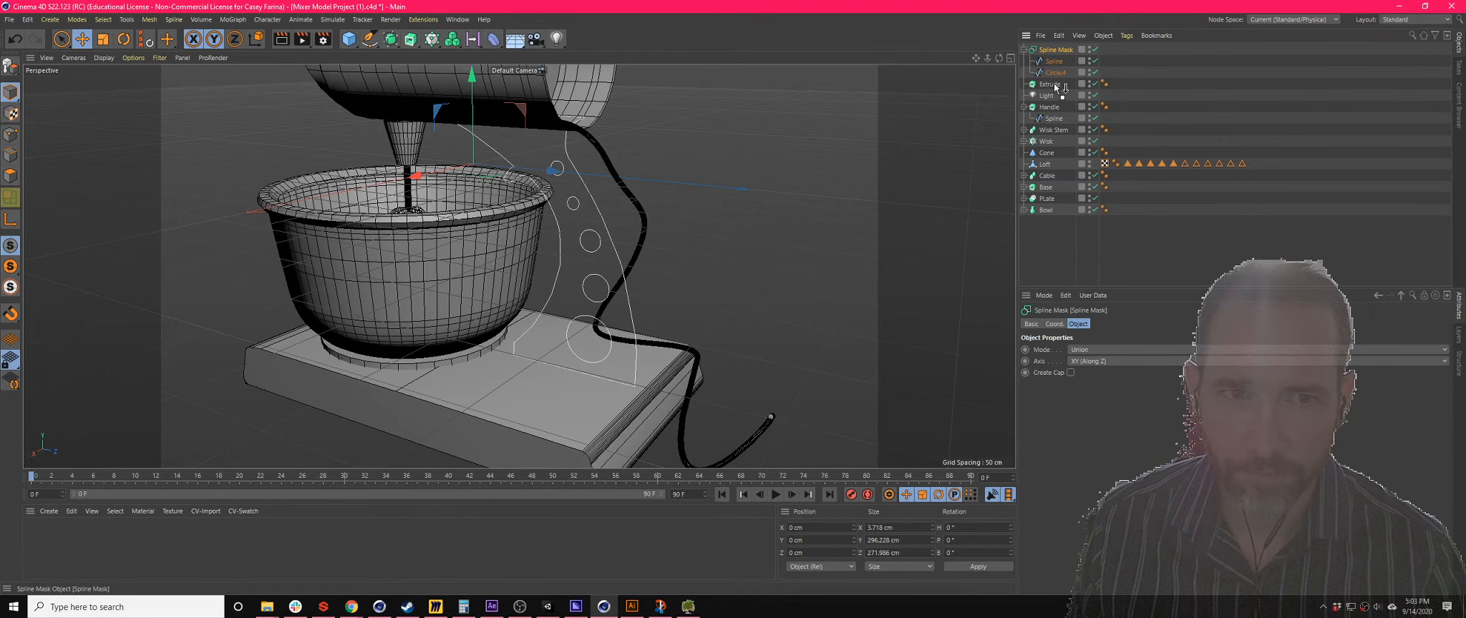
{"action": "left_click_drag", "start_coordinate": [1054, 51], "coordinate": [1049, 84]}
{"action": "left_click_drag", "start_coordinate": [959, 136], "coordinate": [943, 99], "text": "alt"}
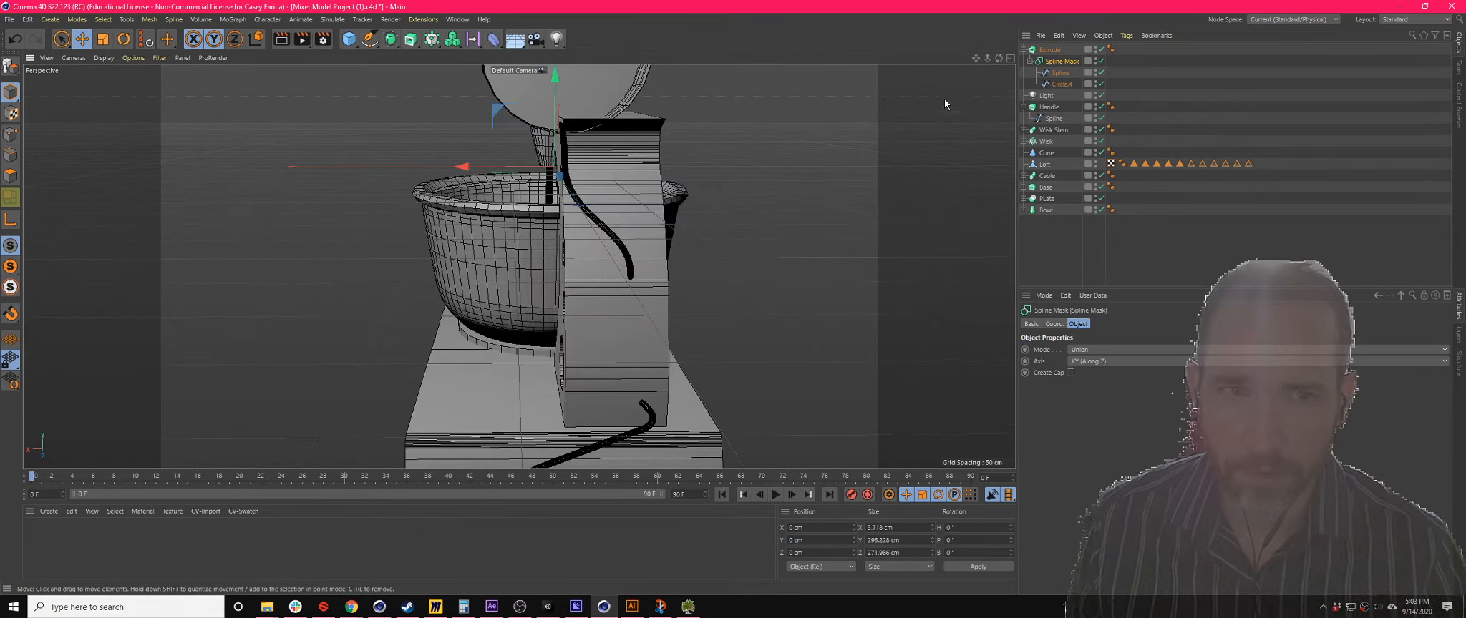
- Reduce the offset of the stand's Extrude object to 66 cm
{"action": "left_click", "coordinate": [1061, 73]}
{"action": "left_click", "coordinate": [1062, 84]}
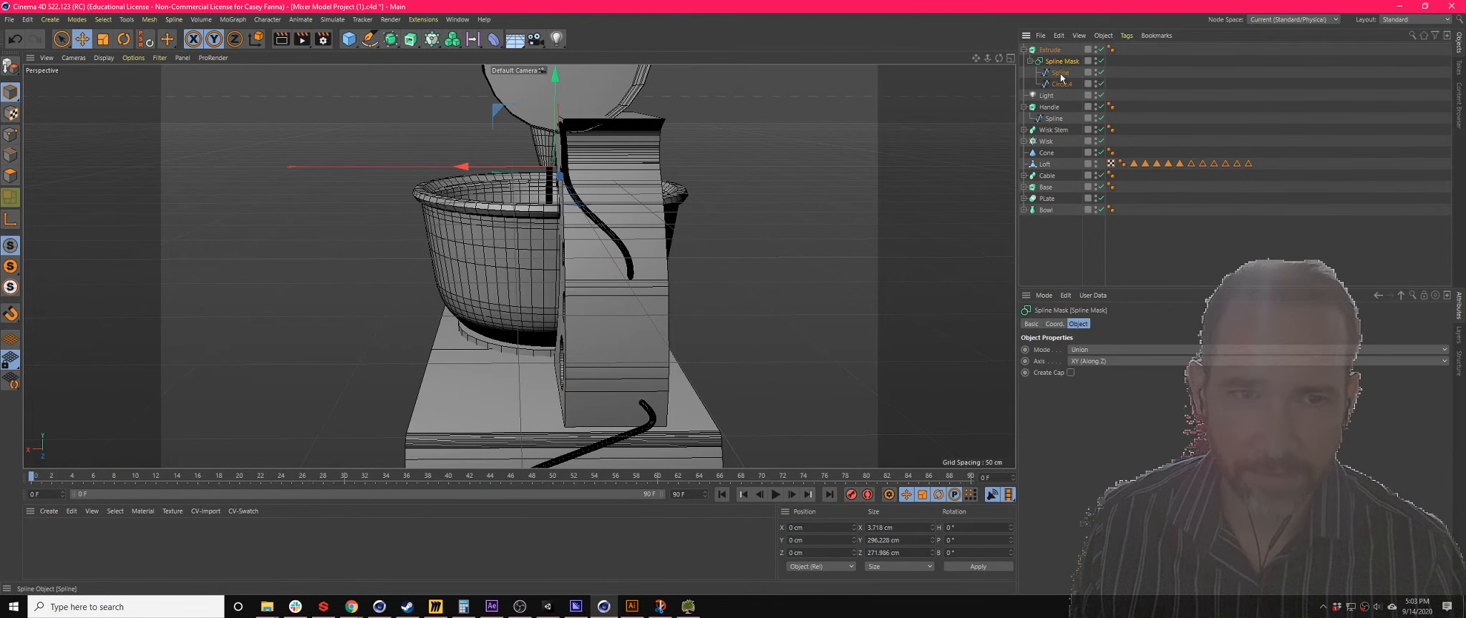
{"action": "left_click", "coordinate": [1052, 324]}
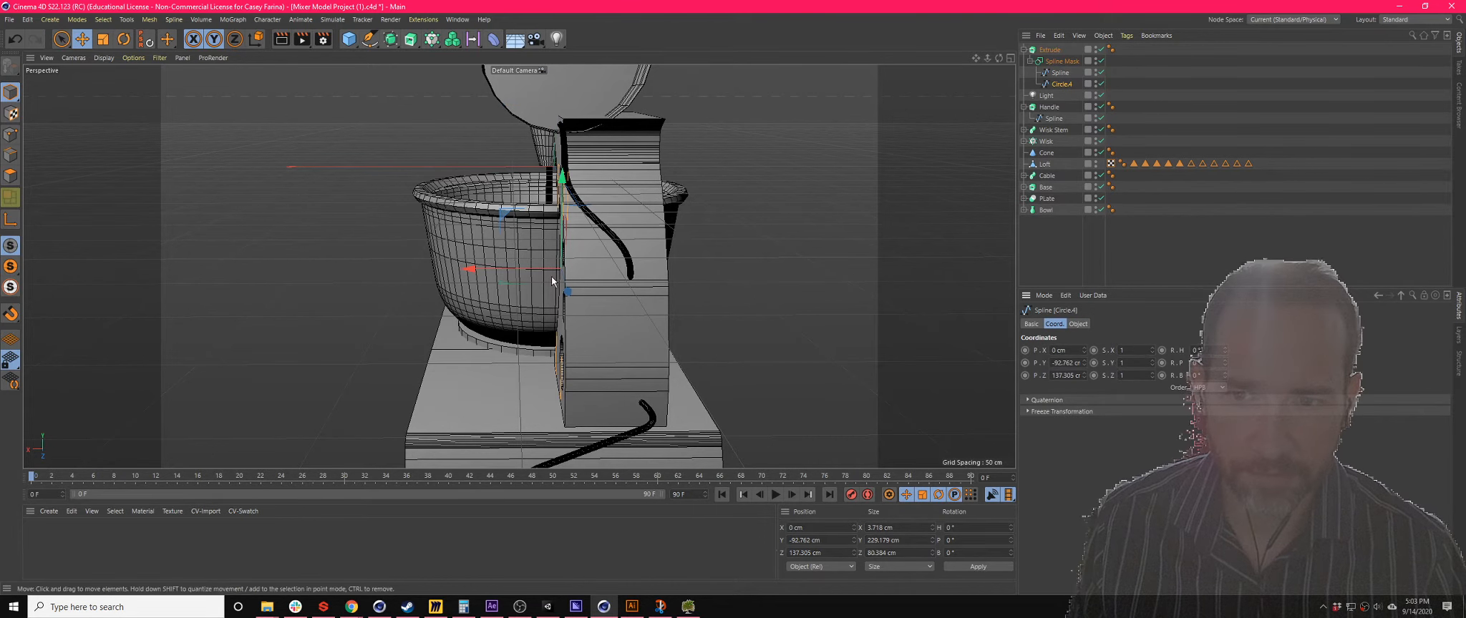
{"action": "left_click", "coordinate": [1050, 50]}
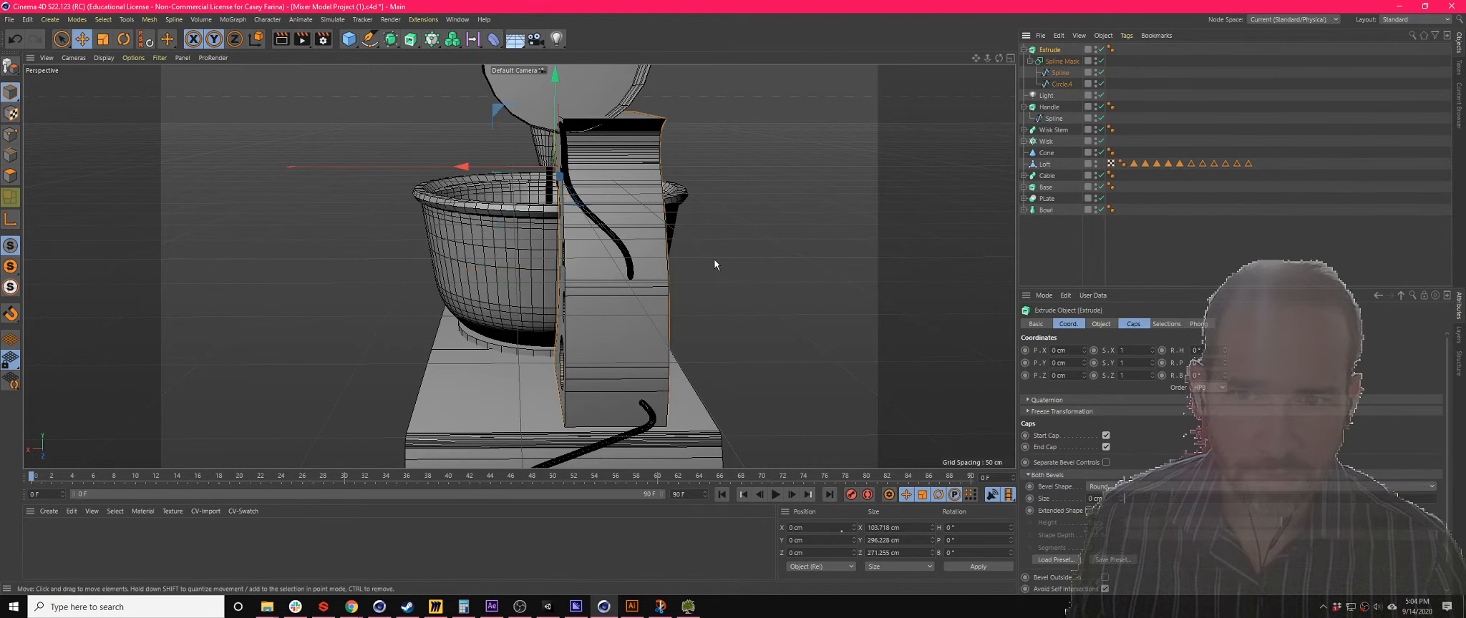
{"action": "left_click", "coordinate": [1101, 324]}
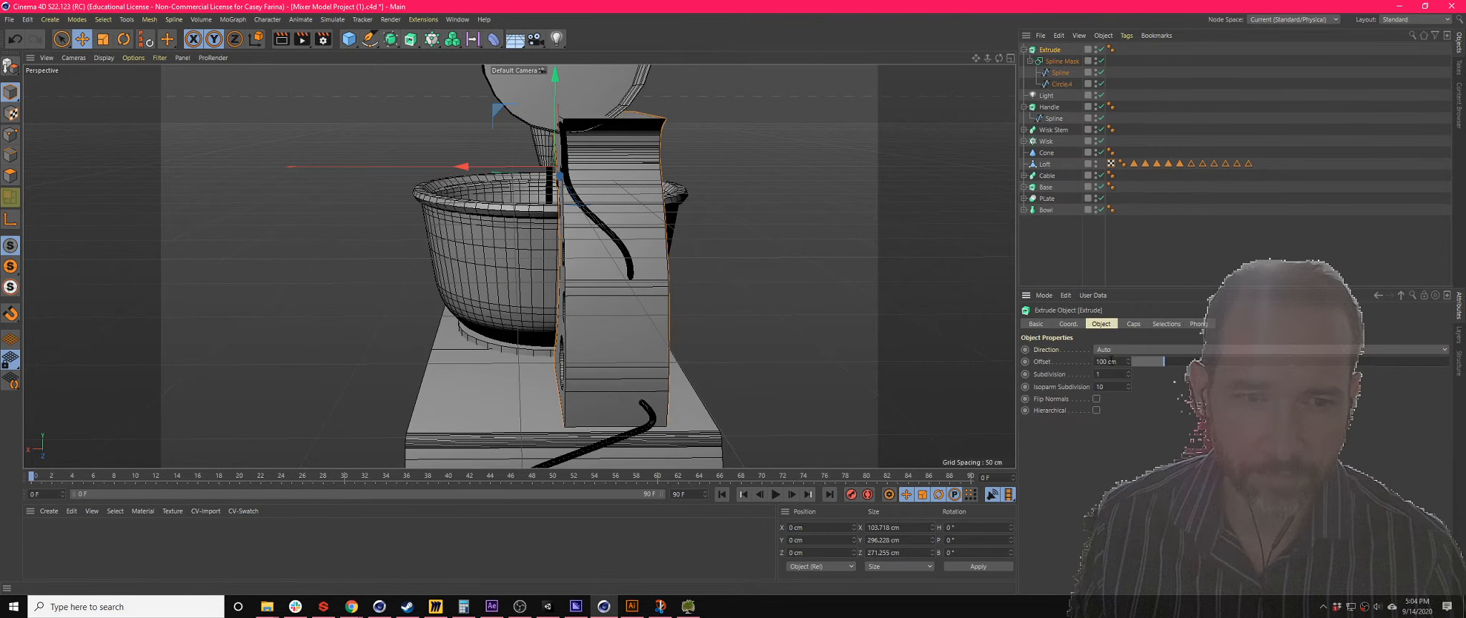
{"action": "left_click_drag", "start_coordinate": [1161, 366], "coordinate": [1153, 367]}
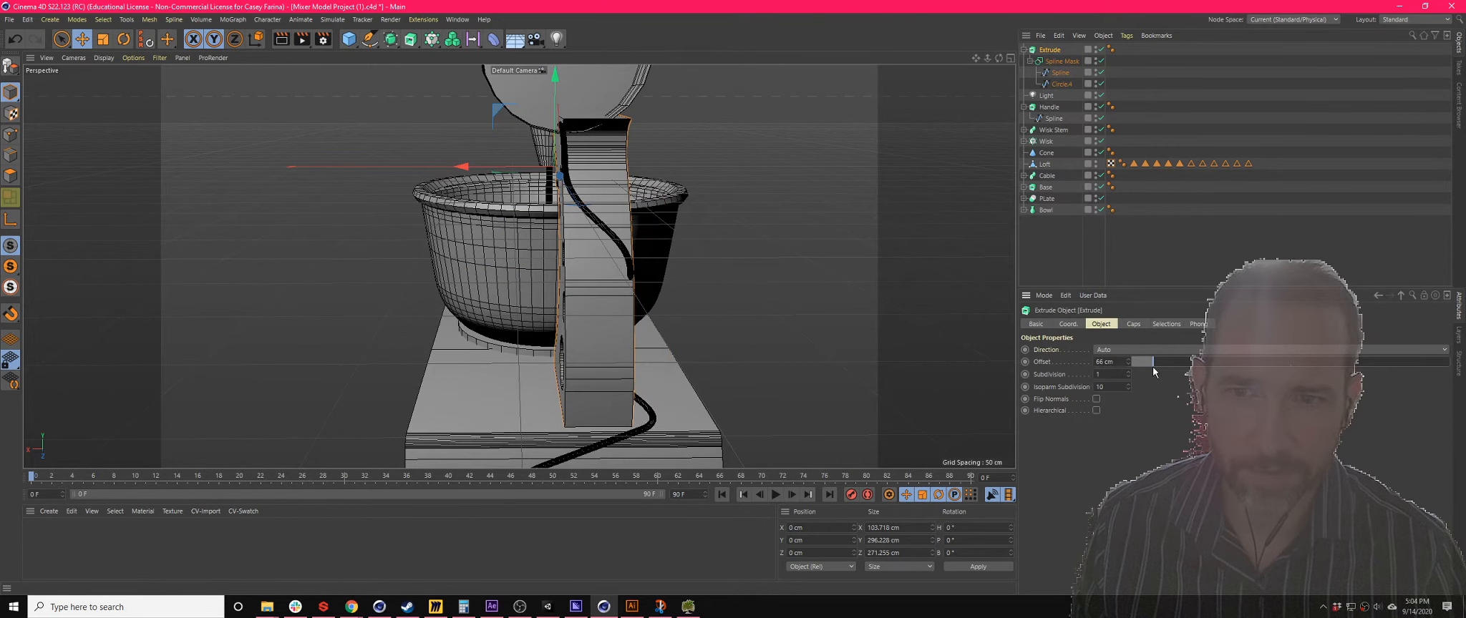
{"action": "left_click_drag", "start_coordinate": [849, 308], "coordinate": [907, 266], "text": "alt"}
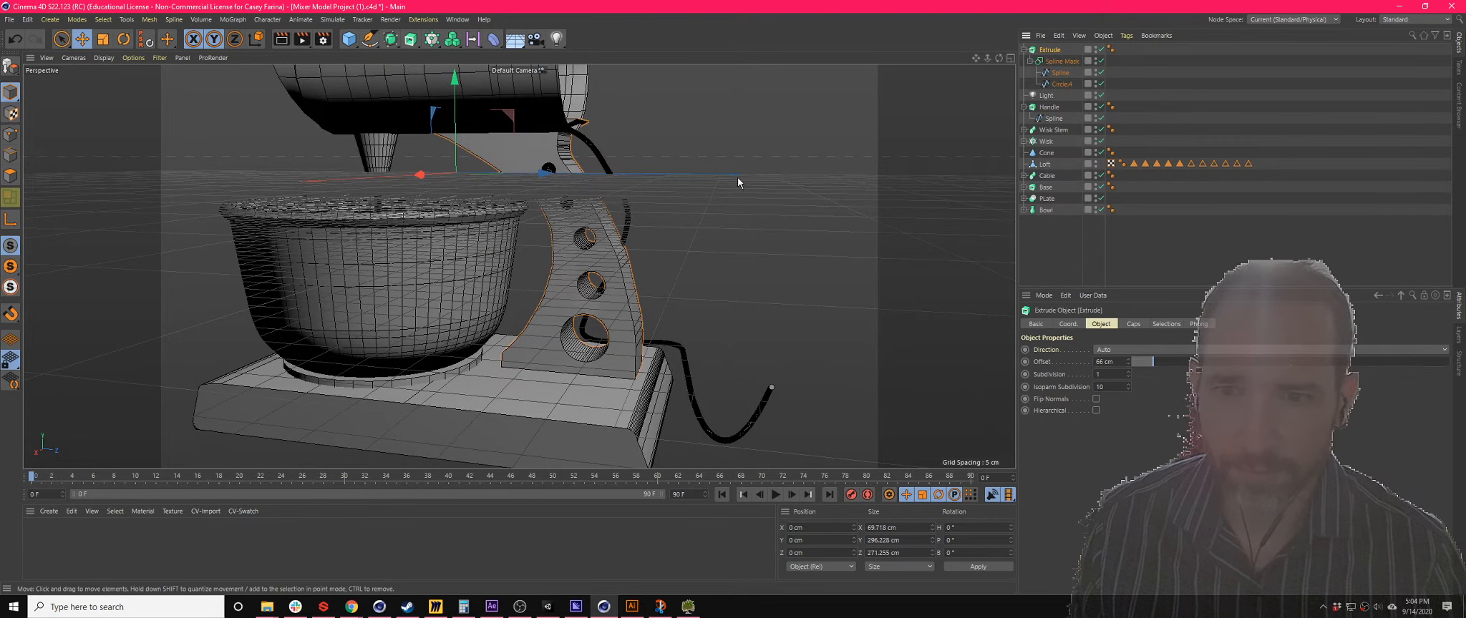
{"action": "mouse_move", "coordinate": [740, 182]}
{"action": "left_mouse_down", "text": "alt"}
{"action": "mouse_move", "coordinate": [589, 213]}
{"action": "mouse_move", "coordinate": [743, 202]}
{"action": "mouse_move", "coordinate": [743, 248]}
{"action": "mouse_move", "coordinate": [759, 191]}
{"action": "left_mouse_up", "text": "alt"}
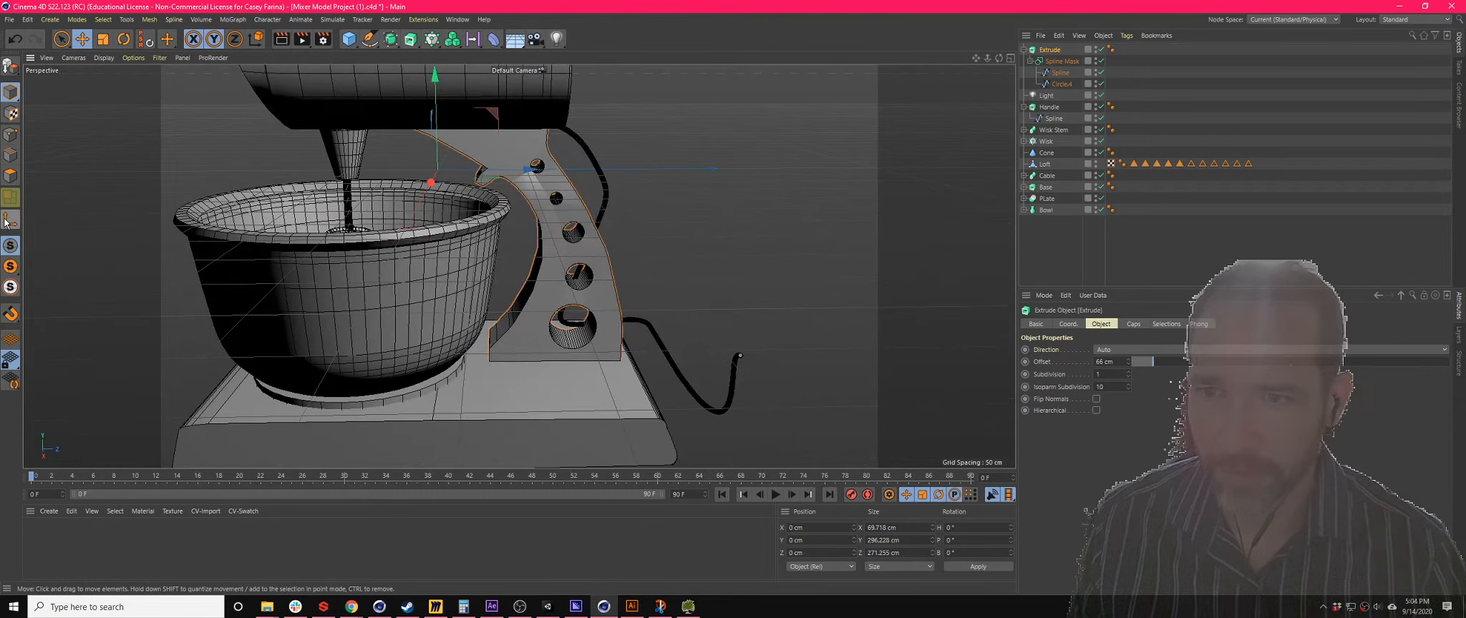
{"action": "left_click_drag", "start_coordinate": [557, 199], "coordinate": [541, 211], "text": "alt"}
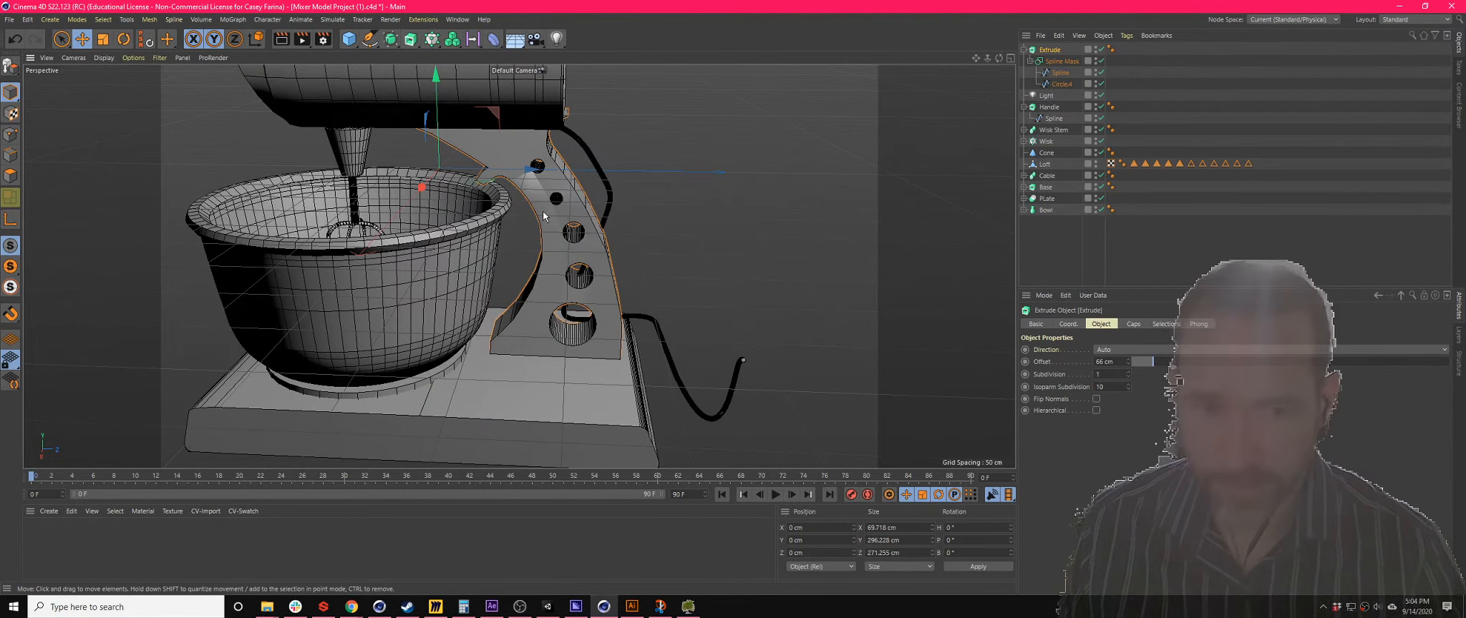
- Try to move the Extrude object's axis to the stand's base using Axis Center with Y at -100%
{"action": "key", "text": "shift+c"}
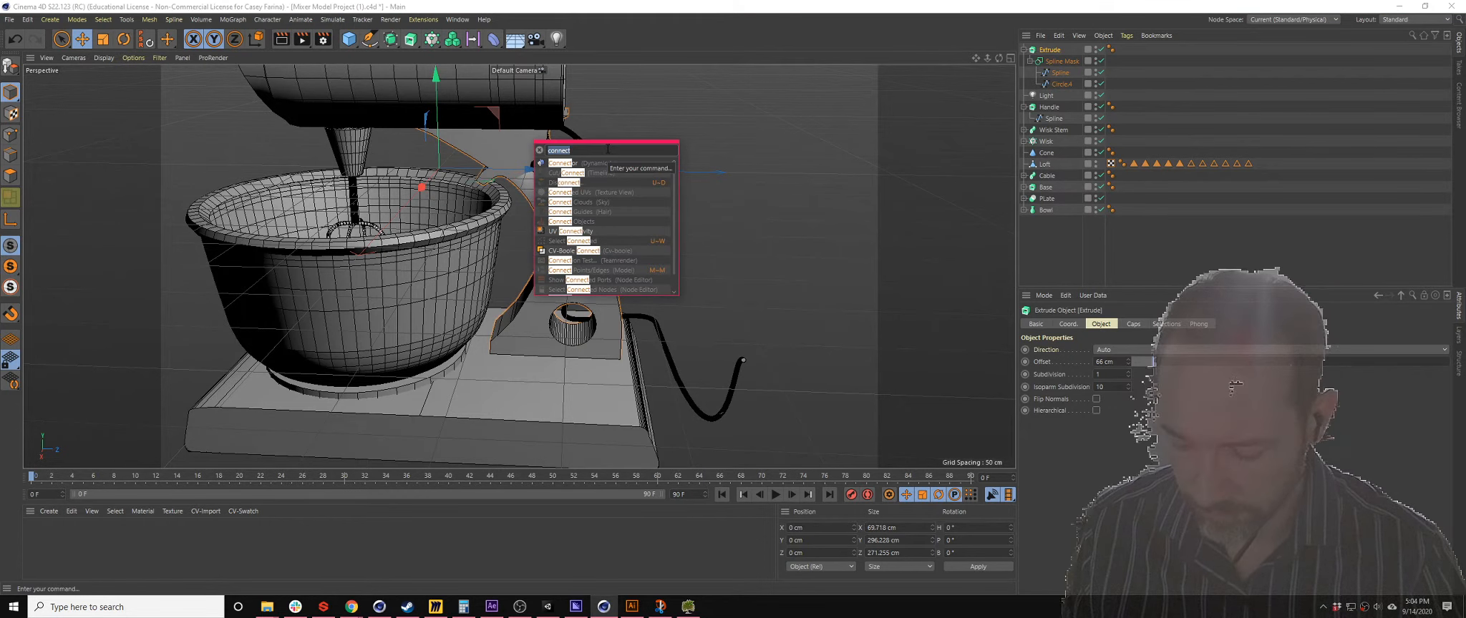
{"action": "type", "text": "axis center"}
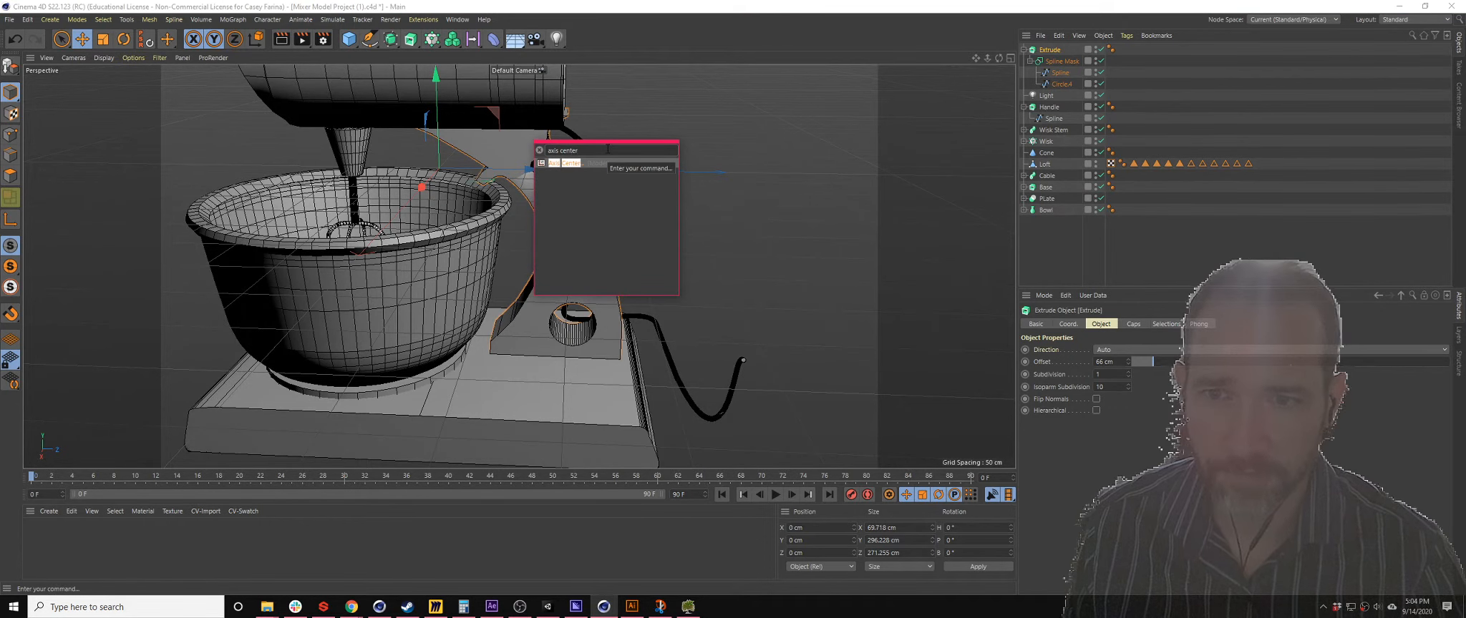
{"action": "key", "text": "Return"}
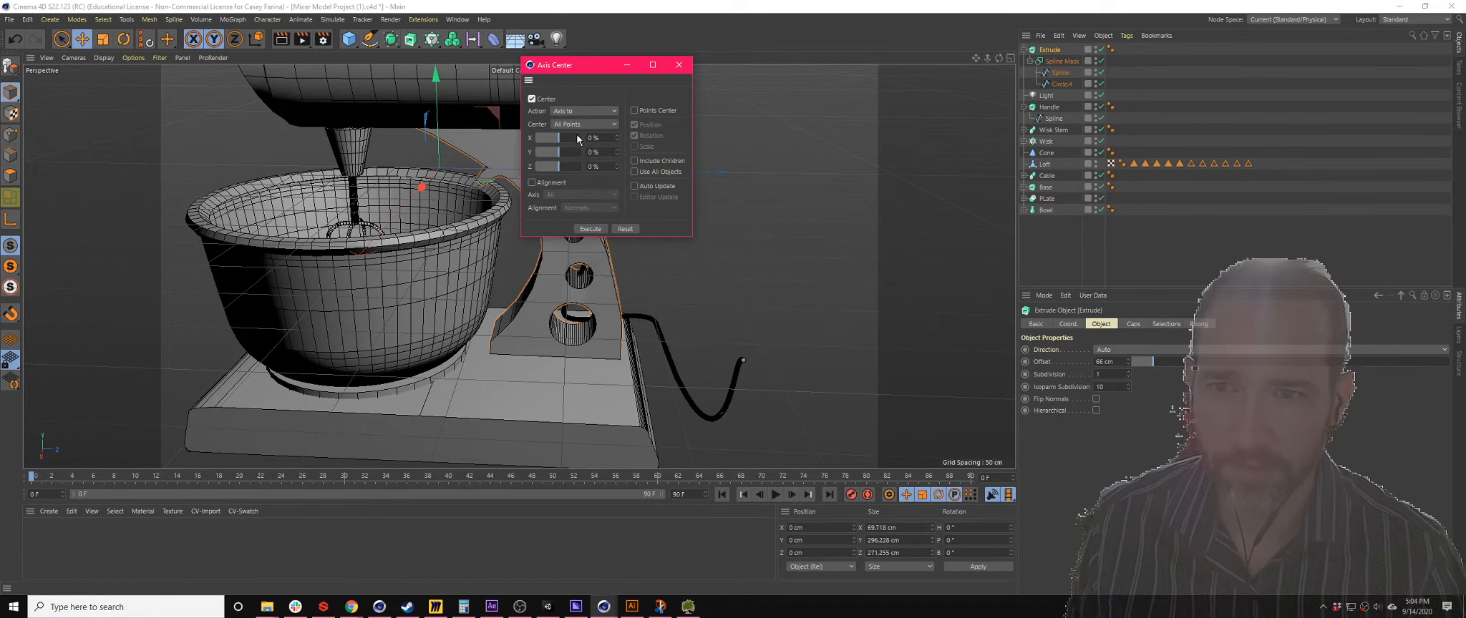
{"action": "left_click_drag", "start_coordinate": [559, 152], "coordinate": [501, 153]}
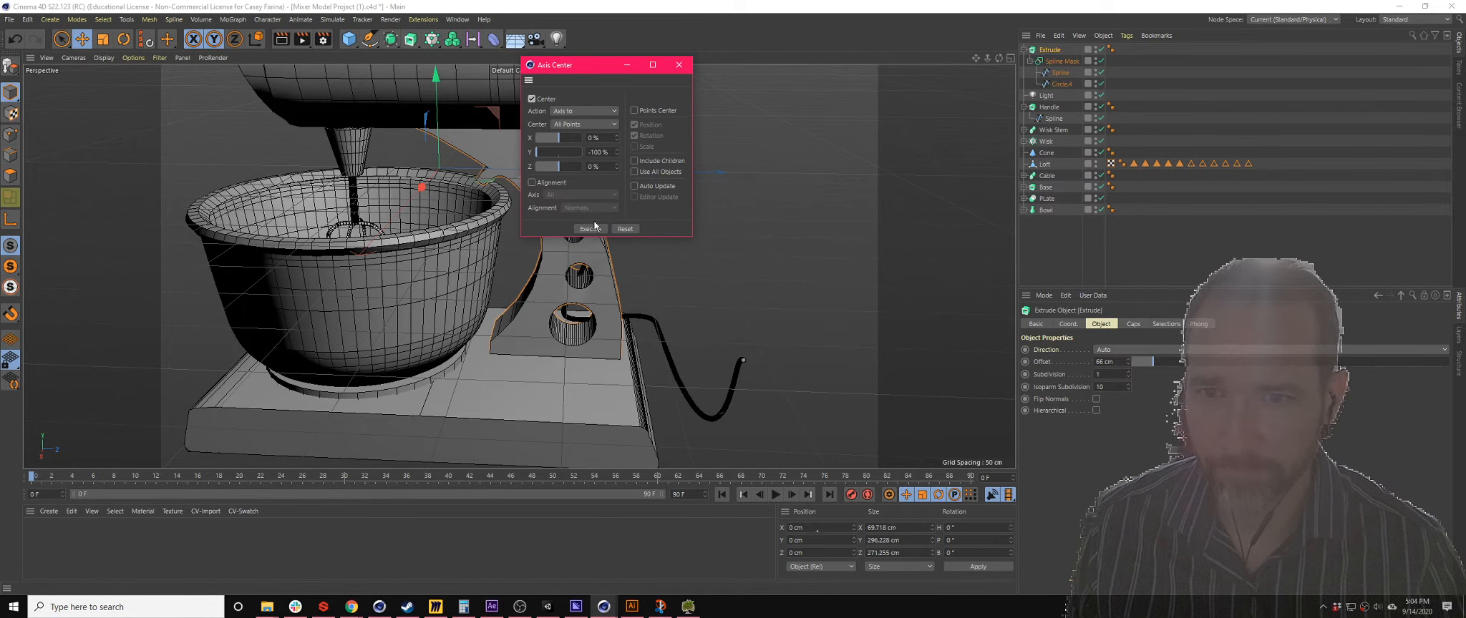
{"action": "left_click", "coordinate": [687, 66]}
{"action": "left_click", "coordinate": [1052, 62]}
{"action": "left_click", "coordinate": [1050, 50]}
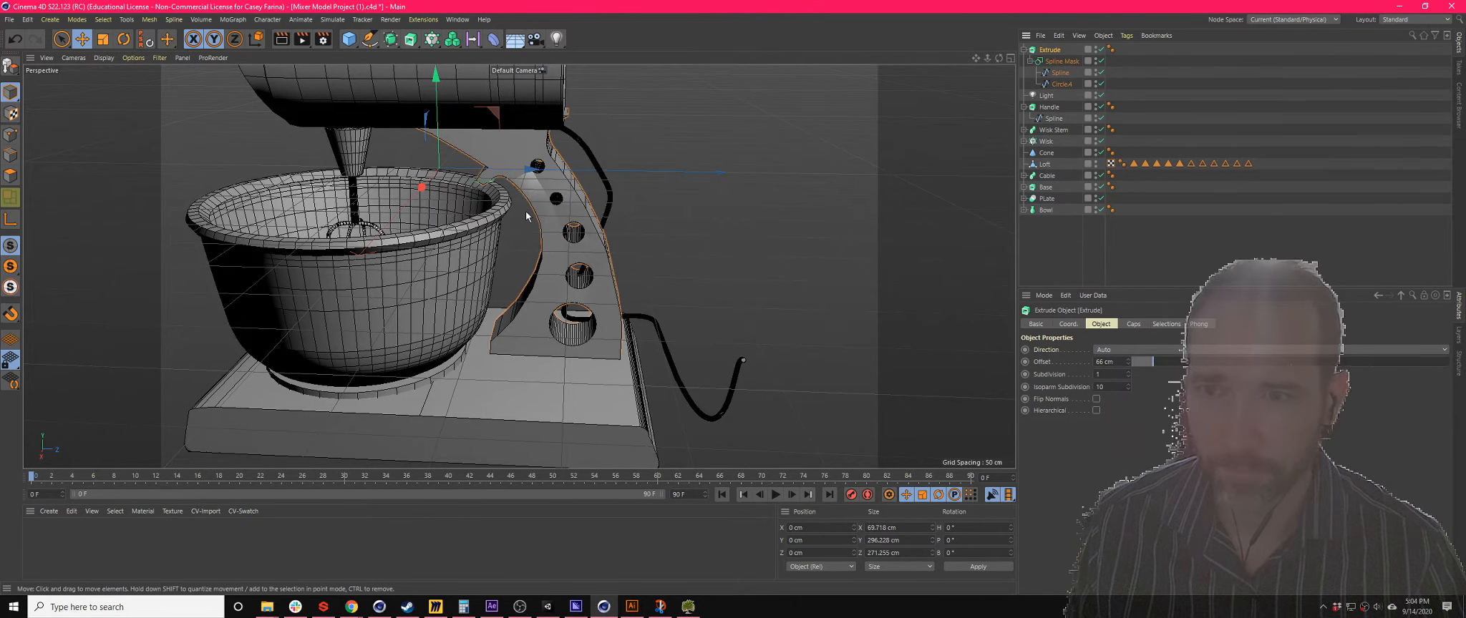
- Enable axis editing and retry Axis Center on the Extrude object with the same Y setting
{"action": "left_click", "coordinate": [10, 219]}
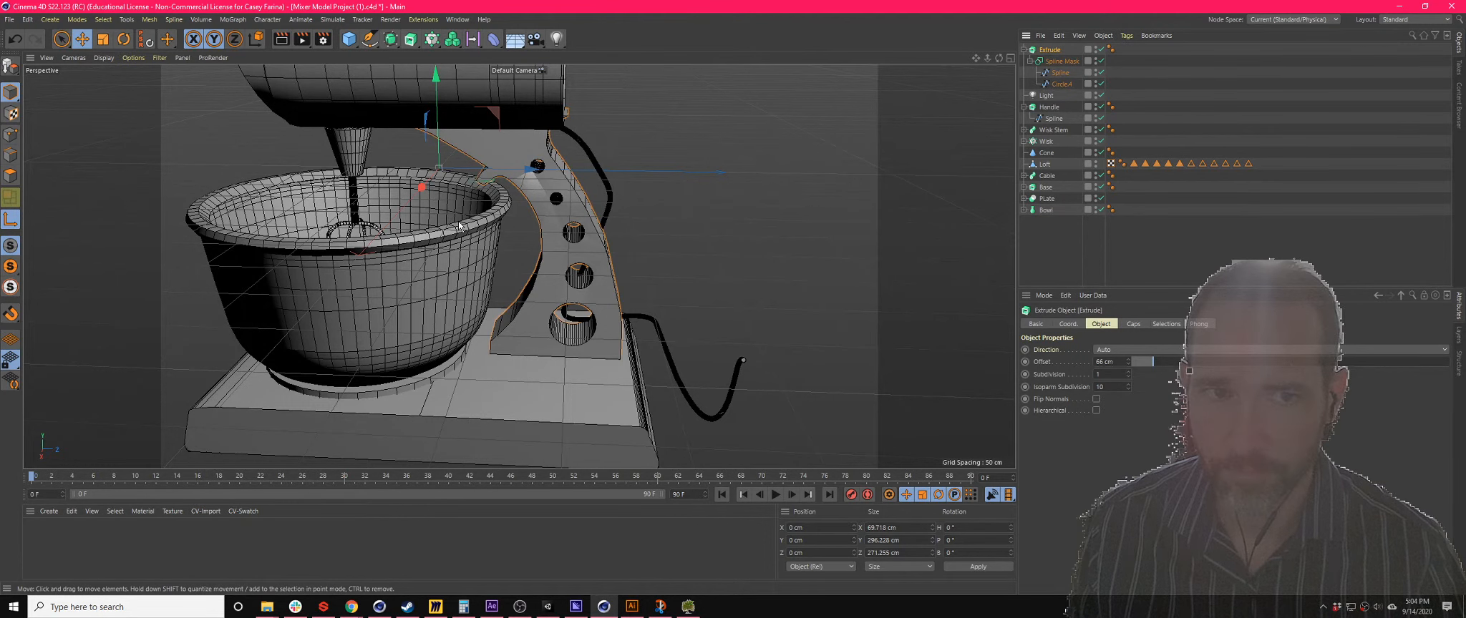
{"action": "key", "text": "shift+c"}
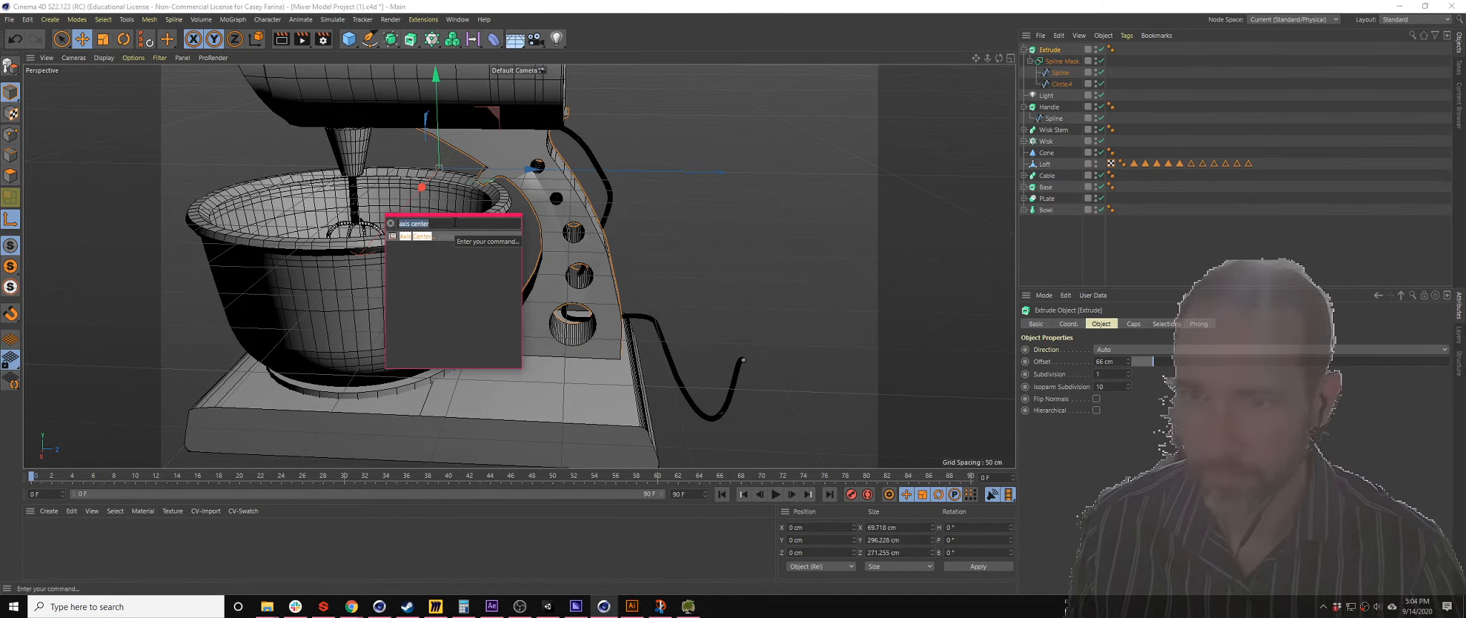
{"action": "key", "text": "Return"}
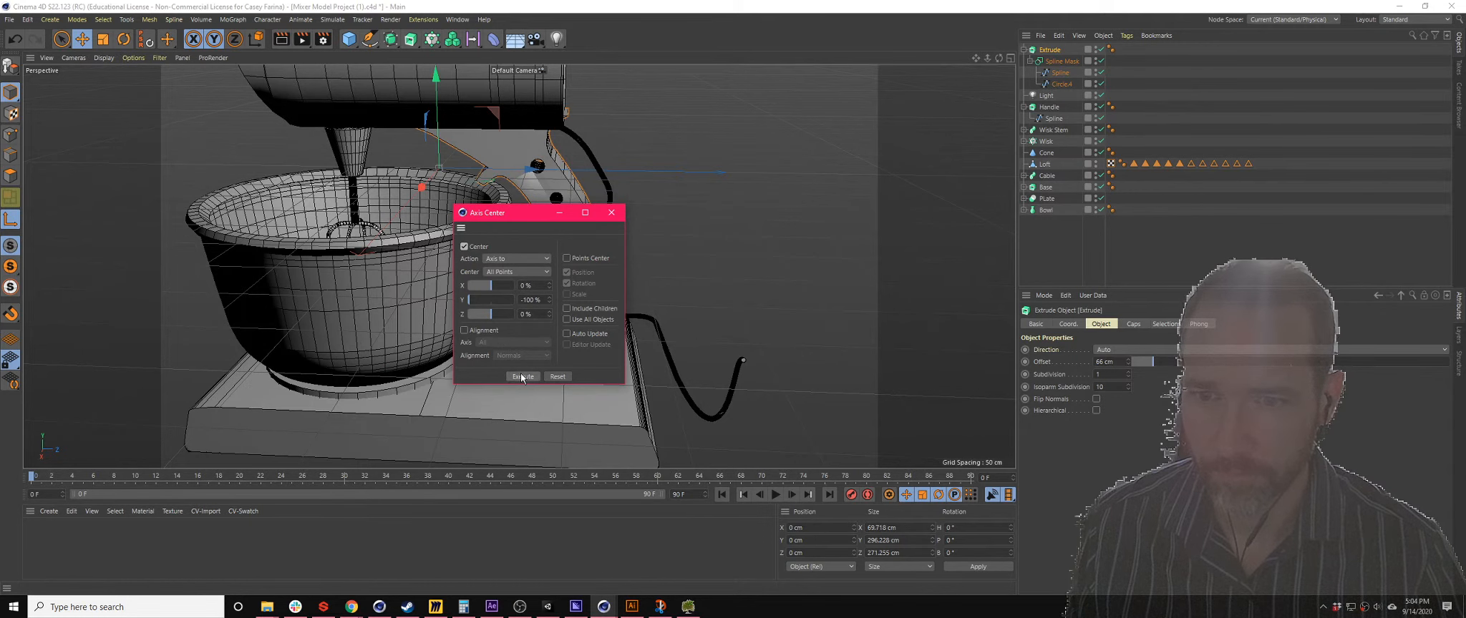
{"action": "left_click", "coordinate": [612, 212]}
{"action": "left_click_drag", "start_coordinate": [560, 288], "coordinate": [642, 250], "text": "alt"}
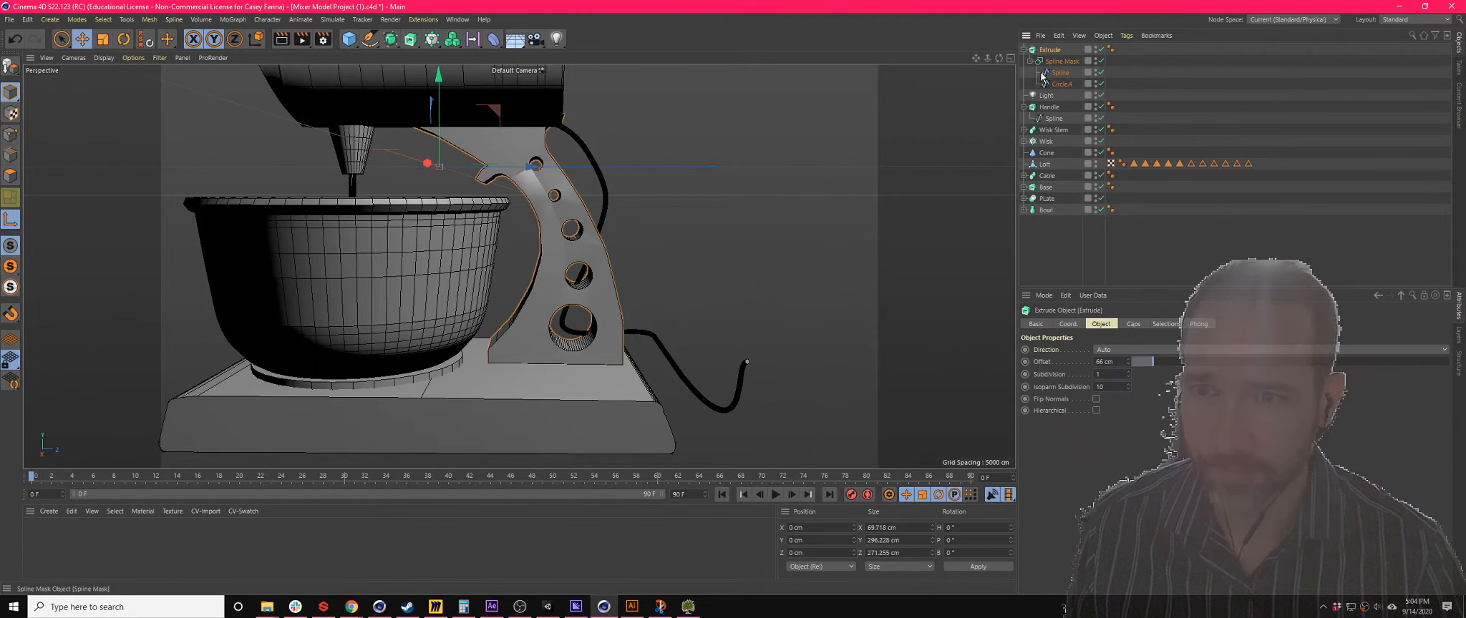
- Lower the stand's axis by hand in the Right view, and recenter it with Axis Center at Y -100%, including children and using all objects
{"action": "left_click", "coordinate": [1008, 58]}
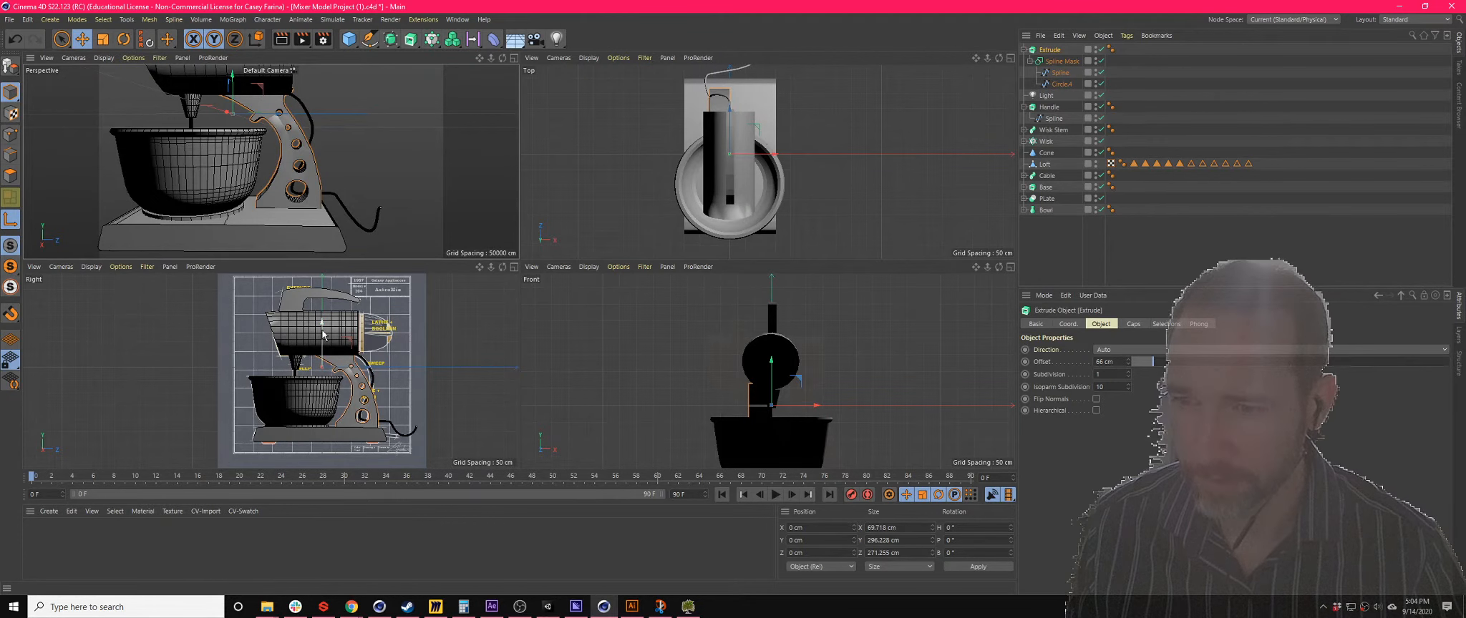
{"action": "left_click_drag", "start_coordinate": [322, 324], "coordinate": [317, 360]}
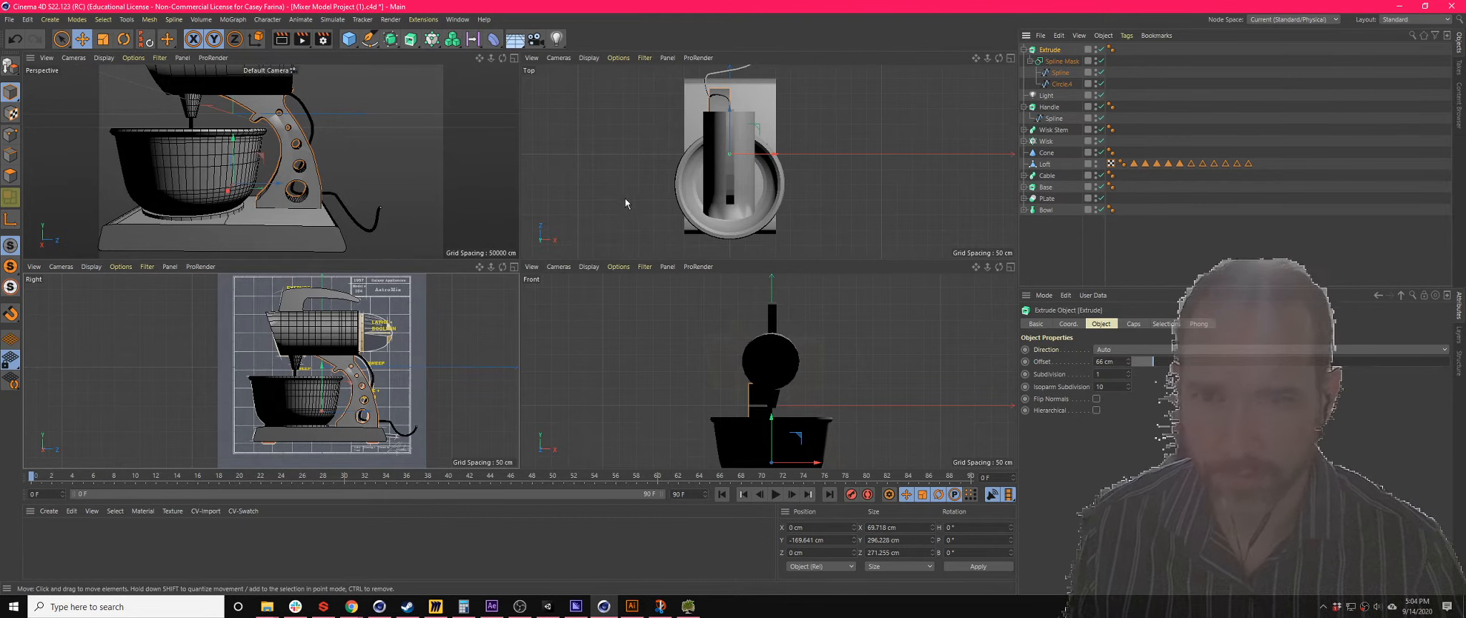
{"action": "key", "text": "shift+c"}
{"action": "type", "text": "ax"}
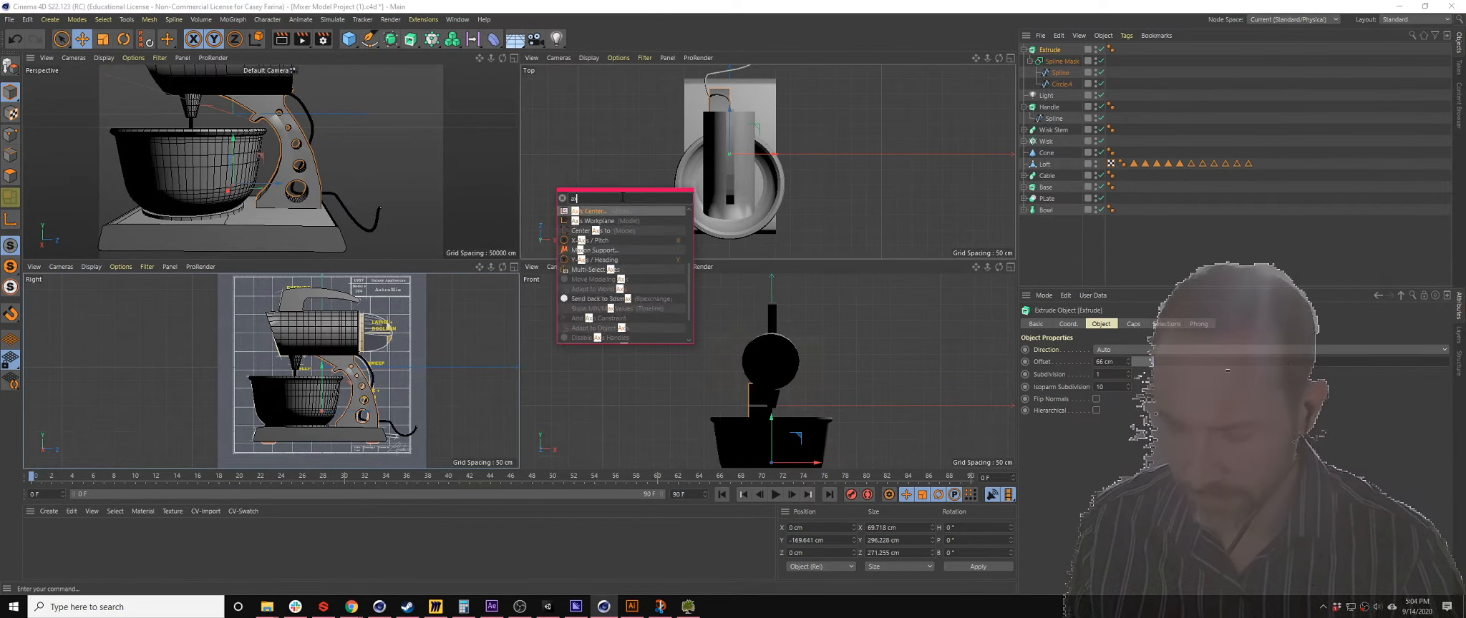
{"action": "type", "text": "is center"}
{"action": "key", "text": "Return"}
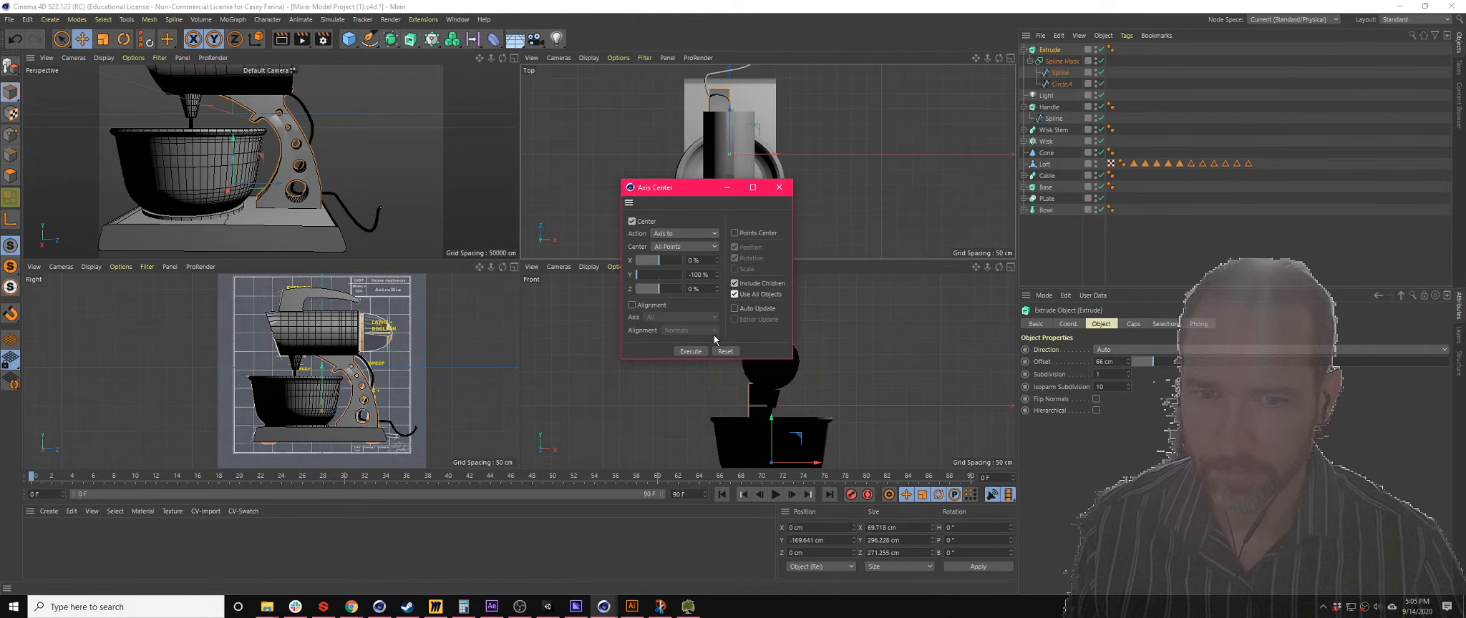
{"action": "left_click", "coordinate": [689, 351]}
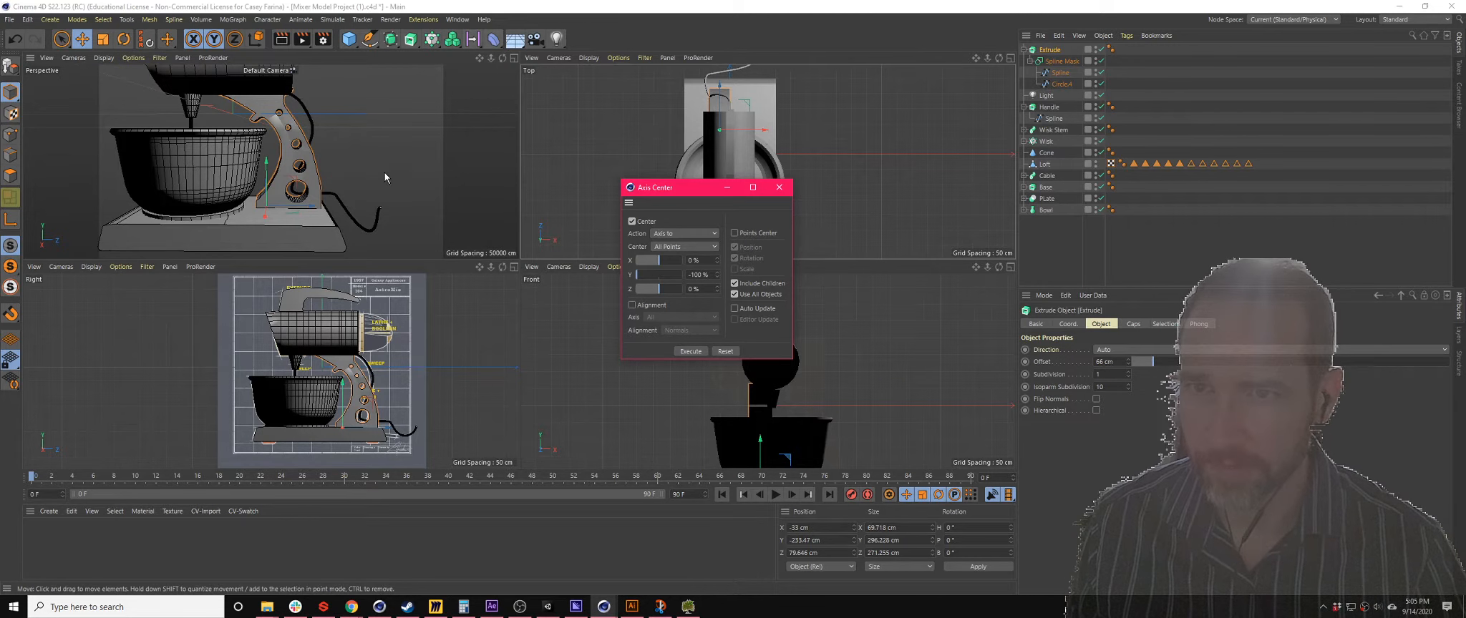
{"action": "mouse_move", "coordinate": [385, 173]}
{"action": "left_mouse_down", "text": "alt"}
{"action": "mouse_move", "coordinate": [305, 202]}
{"action": "mouse_move", "coordinate": [150, 193]}
{"action": "mouse_move", "coordinate": [404, 181]}
{"action": "left_mouse_up", "text": "alt"}
{"action": "scroll", "coordinate": [254, 205], "scroll_direction": "up", "scroll_amount": 5}
{"action": "scroll", "coordinate": [254, 202], "scroll_direction": "up", "scroll_amount": 4}
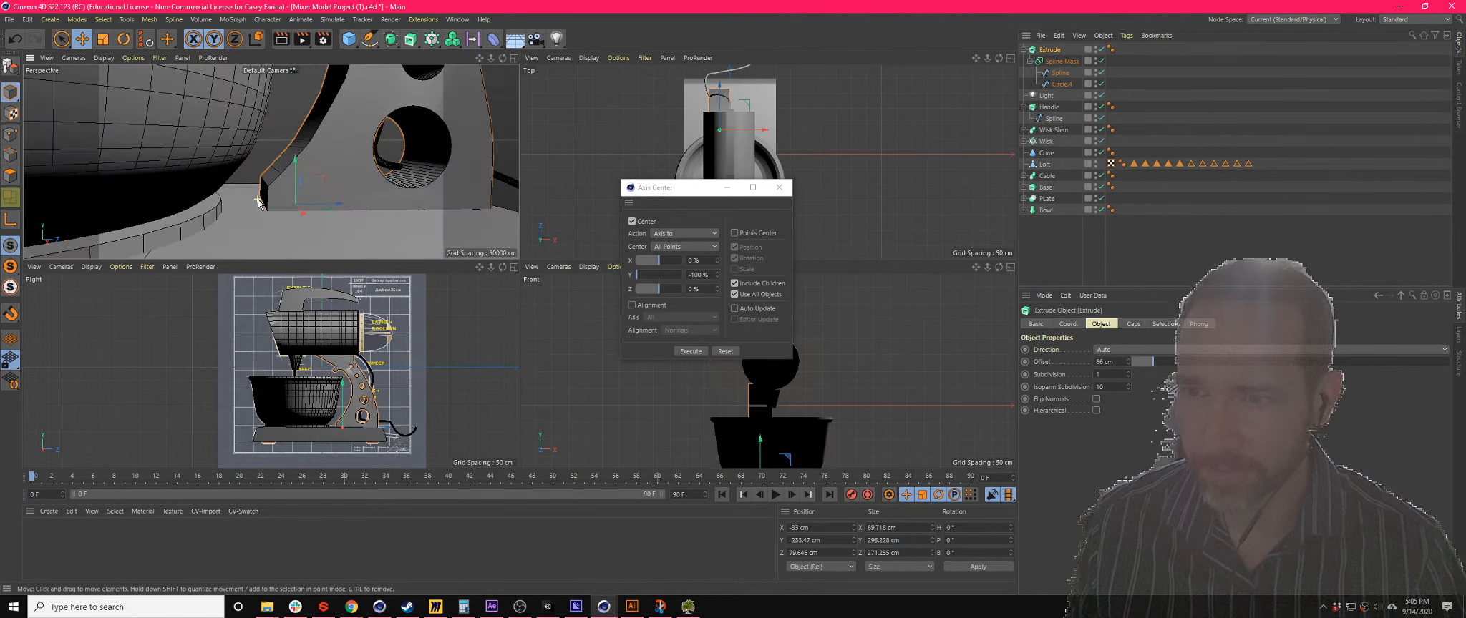
{"action": "scroll", "coordinate": [254, 201], "scroll_direction": "down", "scroll_amount": 4}
{"action": "mouse_move", "coordinate": [342, 190]}
{"action": "left_mouse_down", "text": "alt"}
{"action": "mouse_move", "coordinate": [242, 224]}
{"action": "mouse_move", "coordinate": [189, 210]}
{"action": "mouse_move", "coordinate": [272, 202]}
{"action": "mouse_move", "coordinate": [374, 223]}
{"action": "mouse_move", "coordinate": [247, 259]}
{"action": "mouse_move", "coordinate": [240, 219]}
{"action": "mouse_move", "coordinate": [332, 204]}
{"action": "left_mouse_up", "text": "alt"}
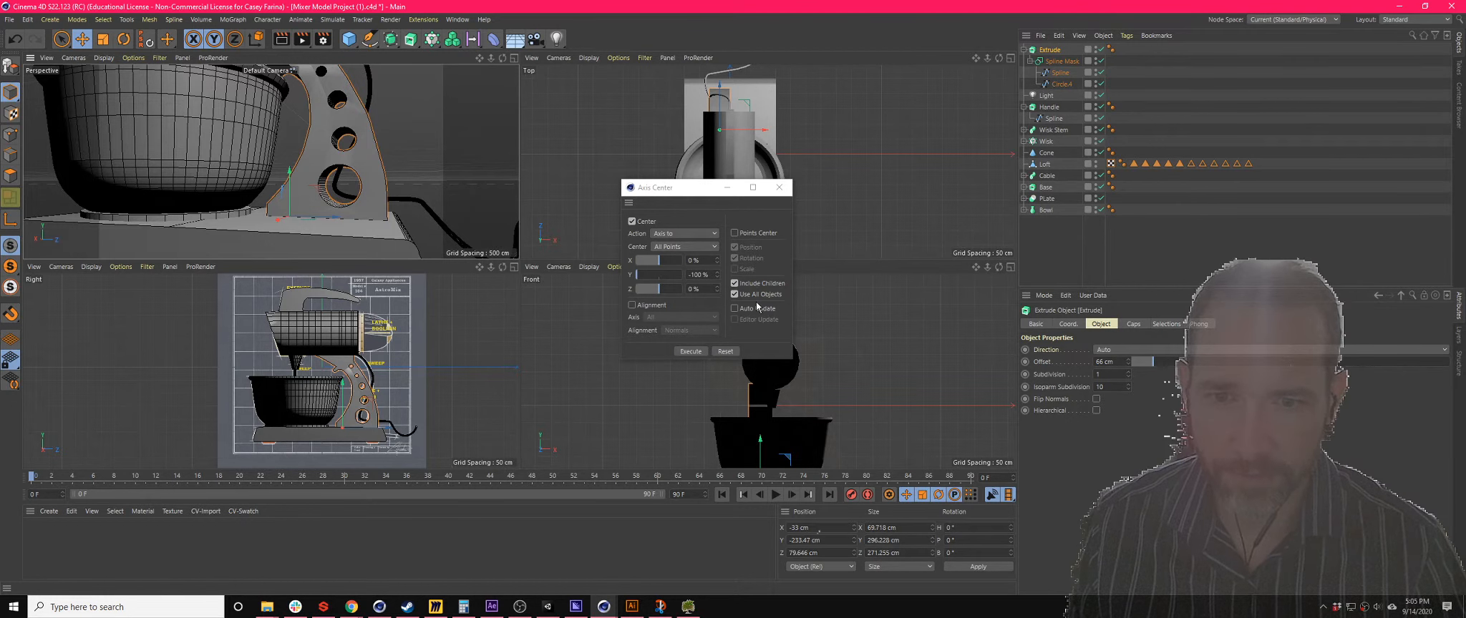
- Dock the Axis Center window above the Extrude object's attributes and adjust its height
{"action": "left_click", "coordinate": [626, 208]}
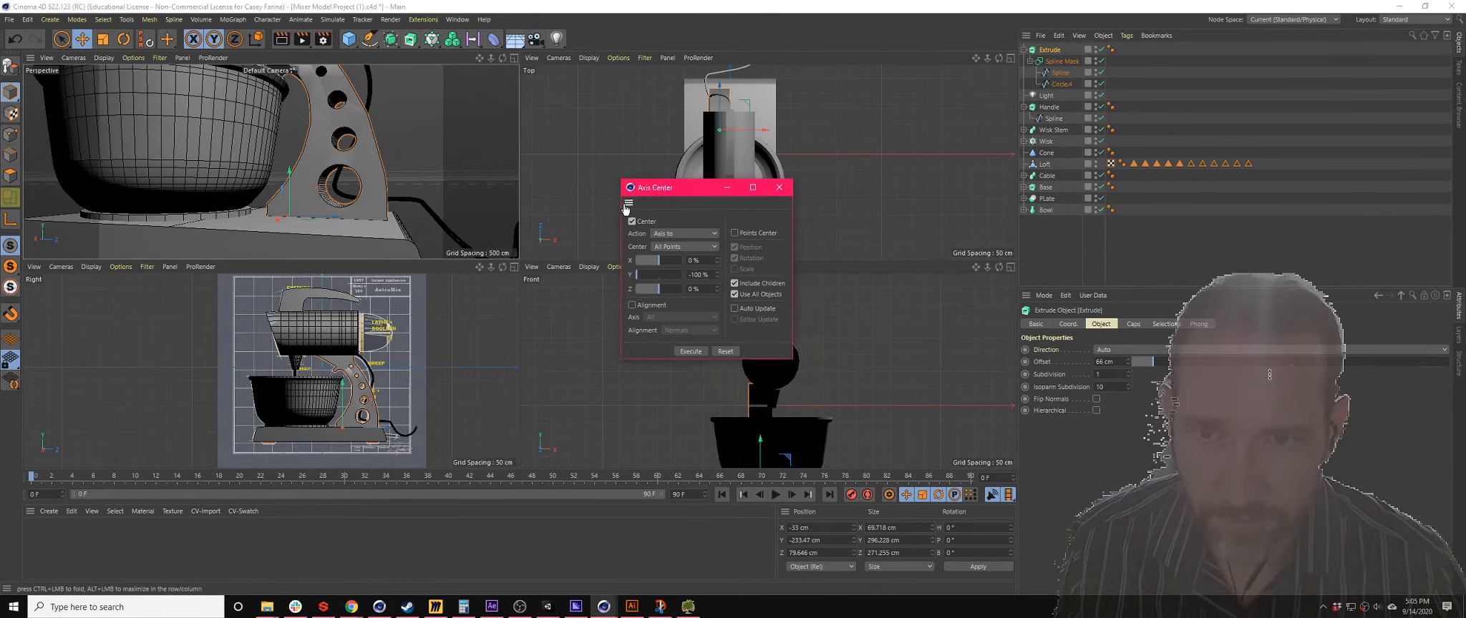
{"action": "left_click_drag", "start_coordinate": [821, 269], "coordinate": [1090, 347]}
{"action": "left_click_drag", "start_coordinate": [1089, 218], "coordinate": [1097, 259]}
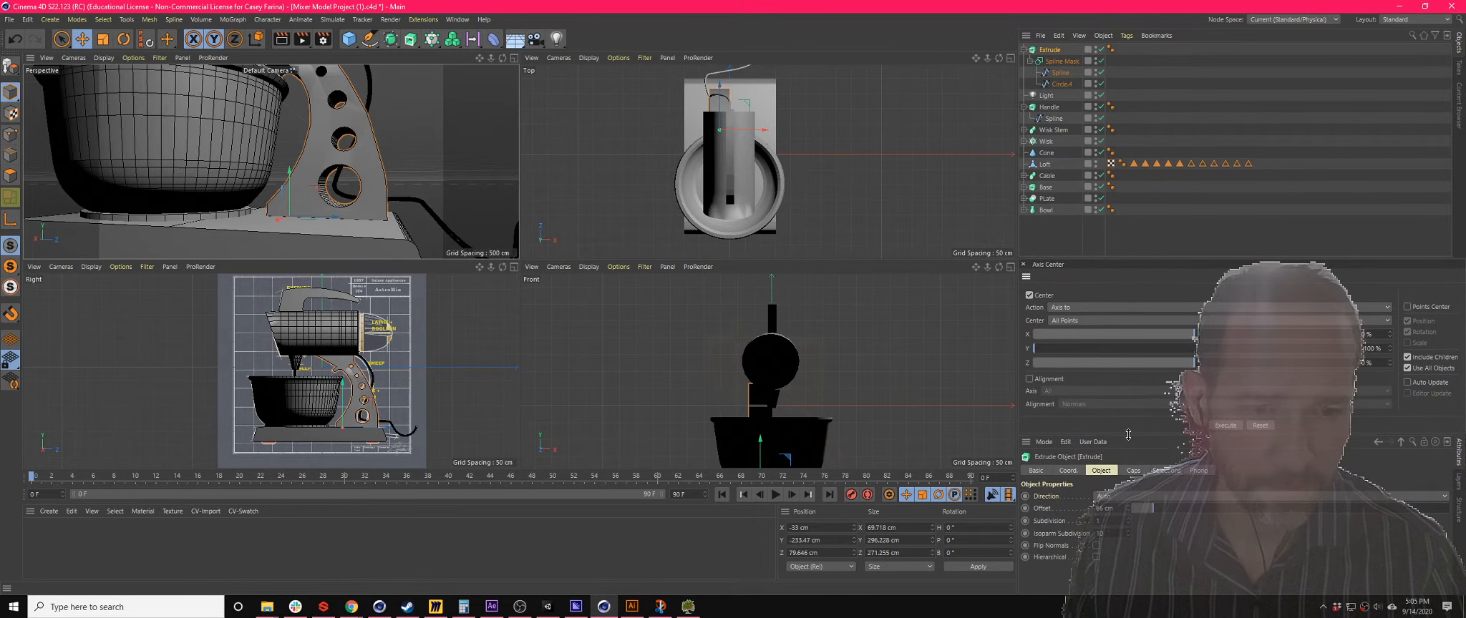
{"action": "left_click_drag", "start_coordinate": [1128, 434], "coordinate": [1124, 411]}
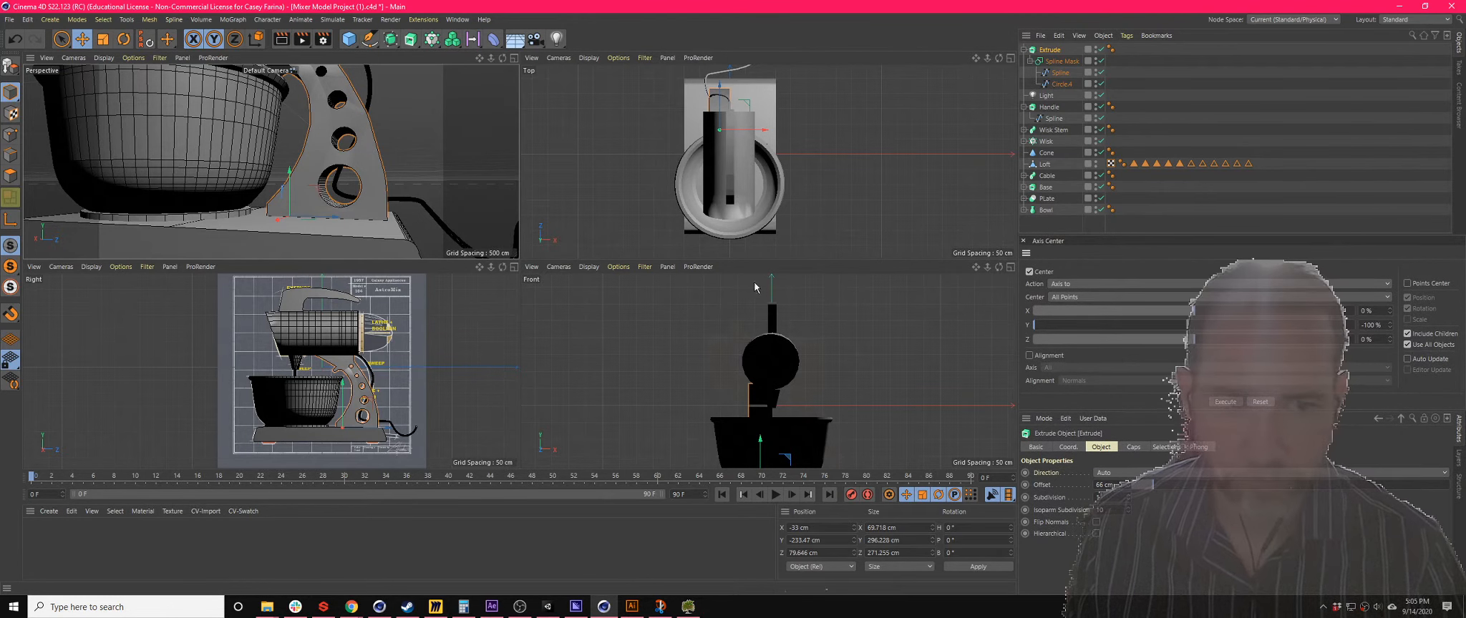
- Set the Extrude object's X, Y and Z positions to 0 cm
{"action": "left_click", "coordinate": [514, 59]}
{"action": "scroll", "coordinate": [709, 304], "scroll_direction": "down", "scroll_amount": 2}
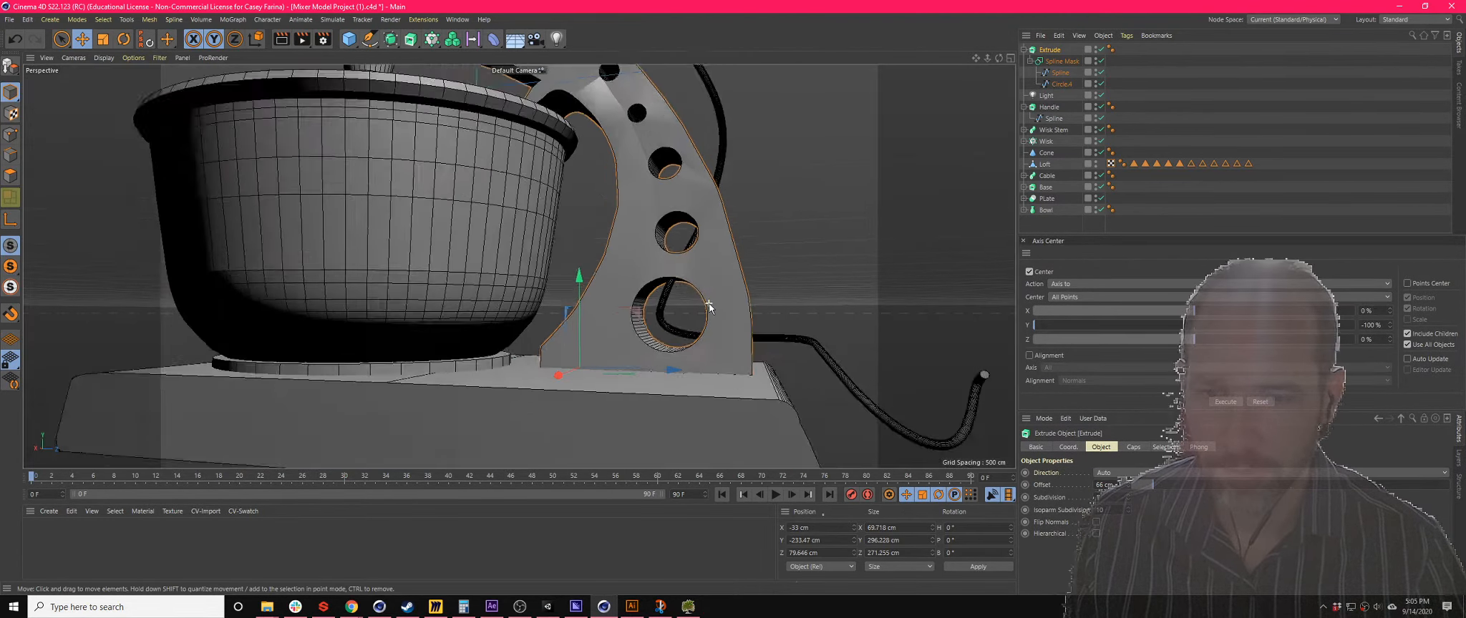
{"action": "left_click_drag", "start_coordinate": [743, 270], "coordinate": [648, 301], "text": "alt"}
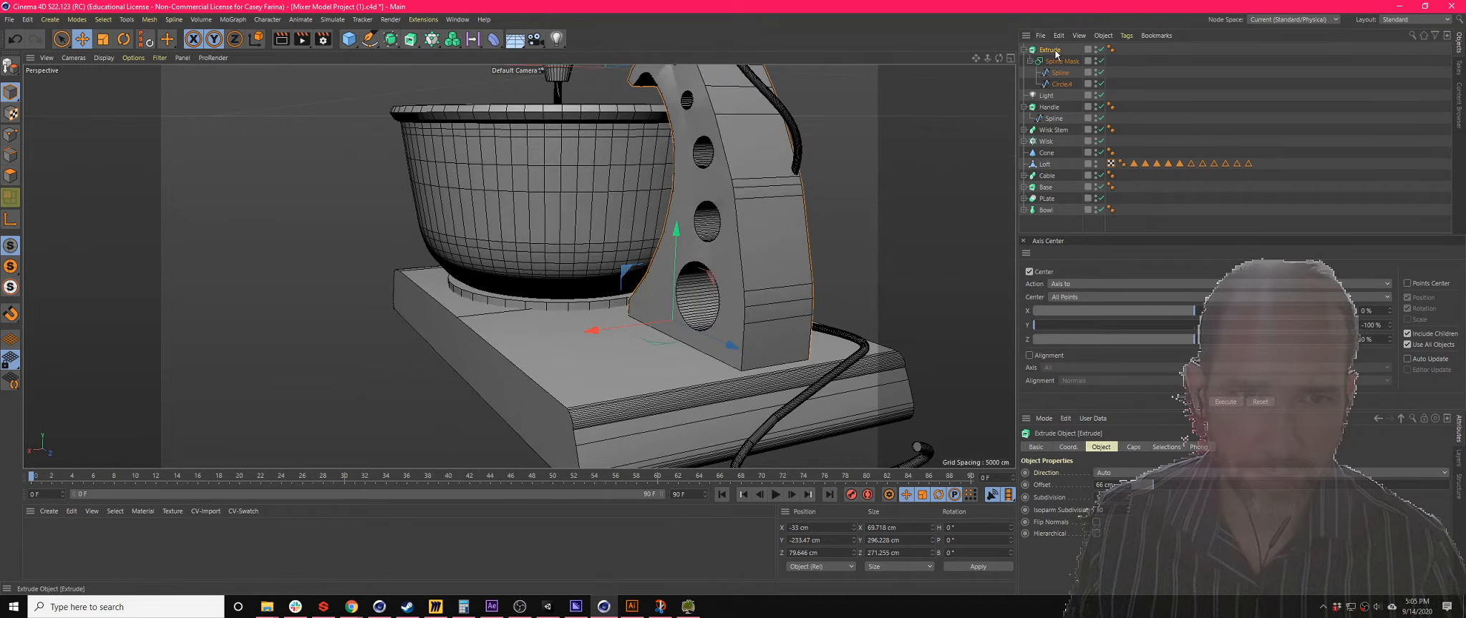
{"action": "left_click", "coordinate": [1065, 447]}
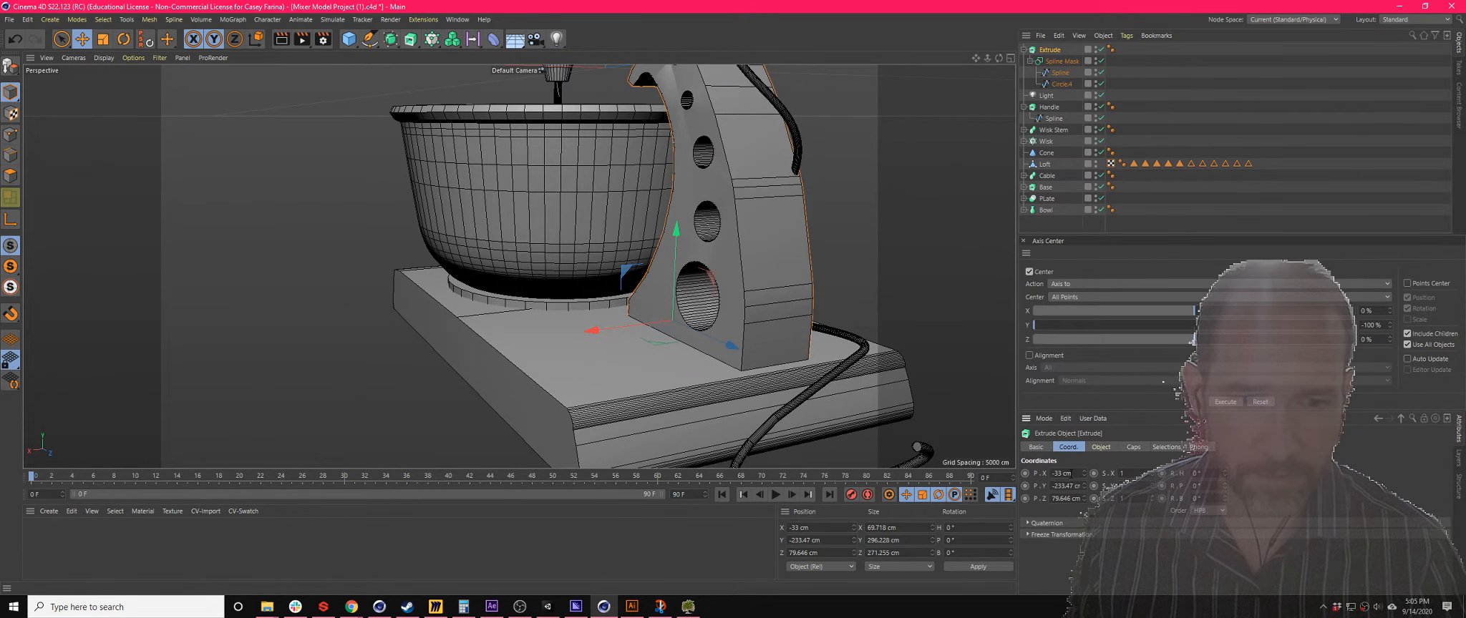
{"action": "left_click", "coordinate": [1066, 473]}
{"action": "type", "text": "0"}
{"action": "key", "text": "Tab"}
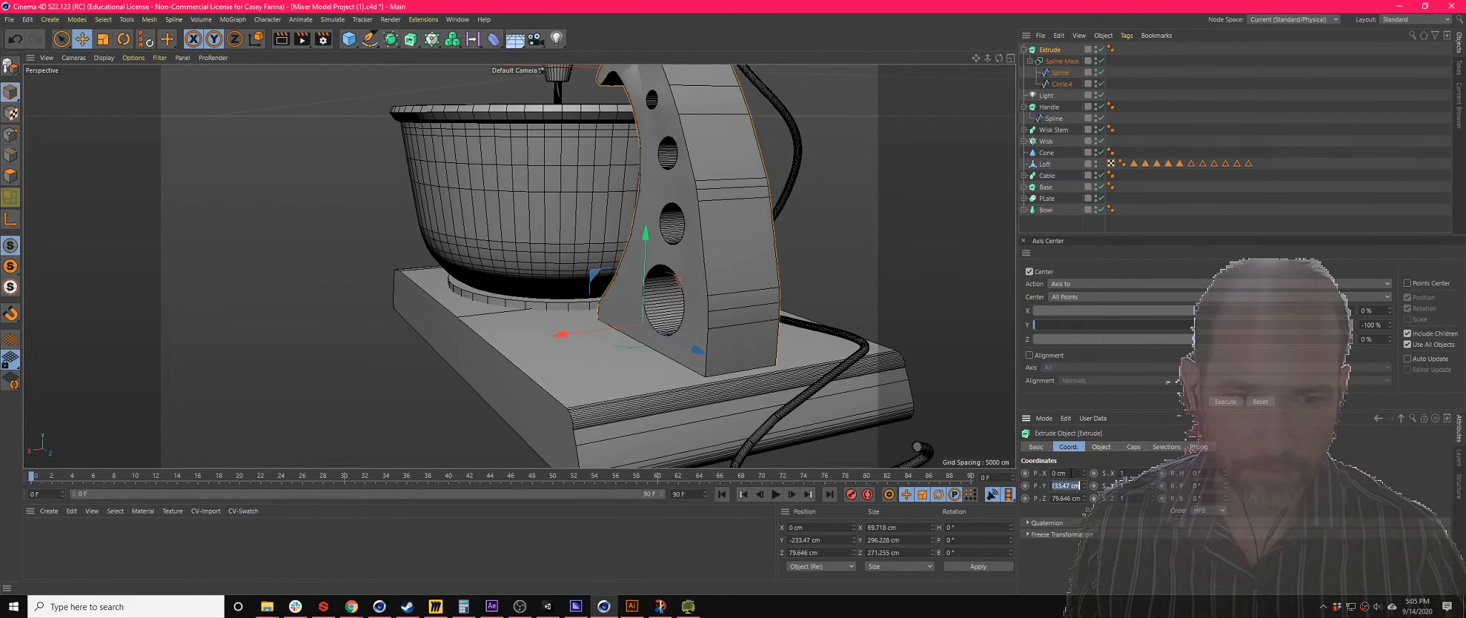
{"action": "type", "text": "0"}
{"action": "key", "text": "Tab"}
{"action": "type", "text": "0"}
{"action": "key", "text": "Tab"}
{"action": "type", "text": "0"}
{"action": "key", "text": "Return"}
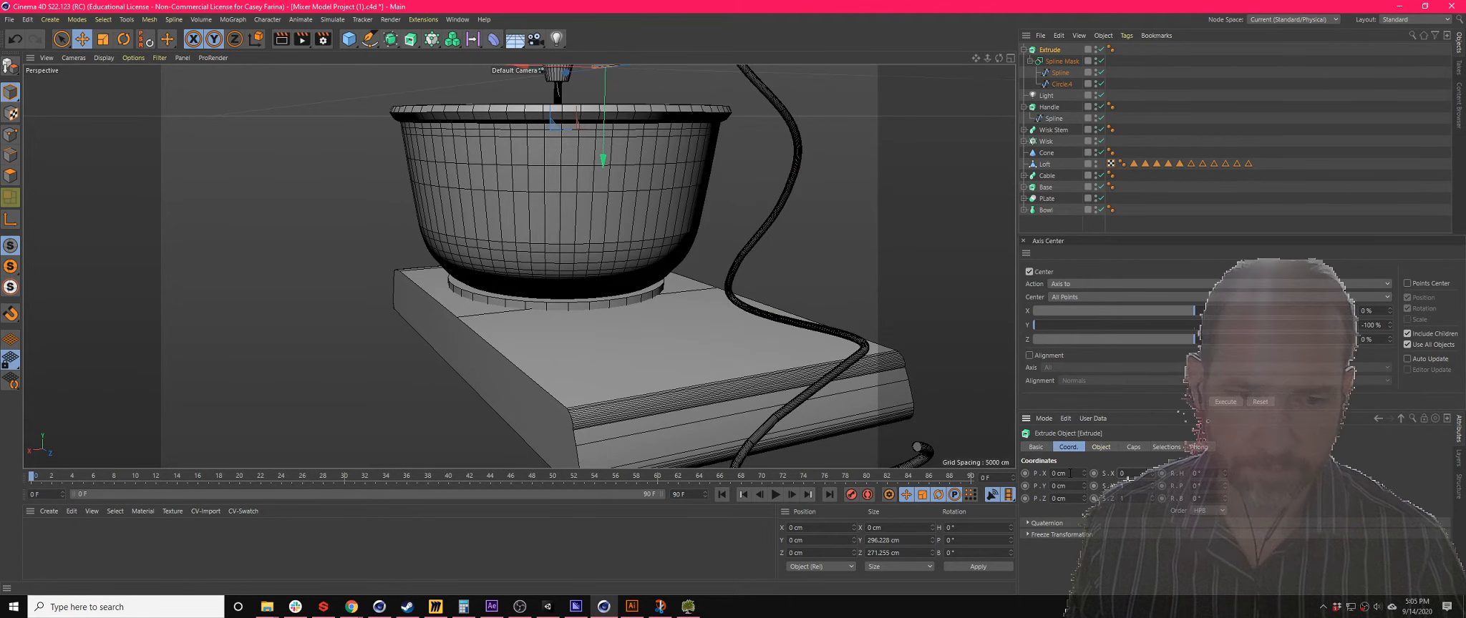
{"action": "scroll", "coordinate": [713, 358], "scroll_direction": "down", "scroll_amount": 5}
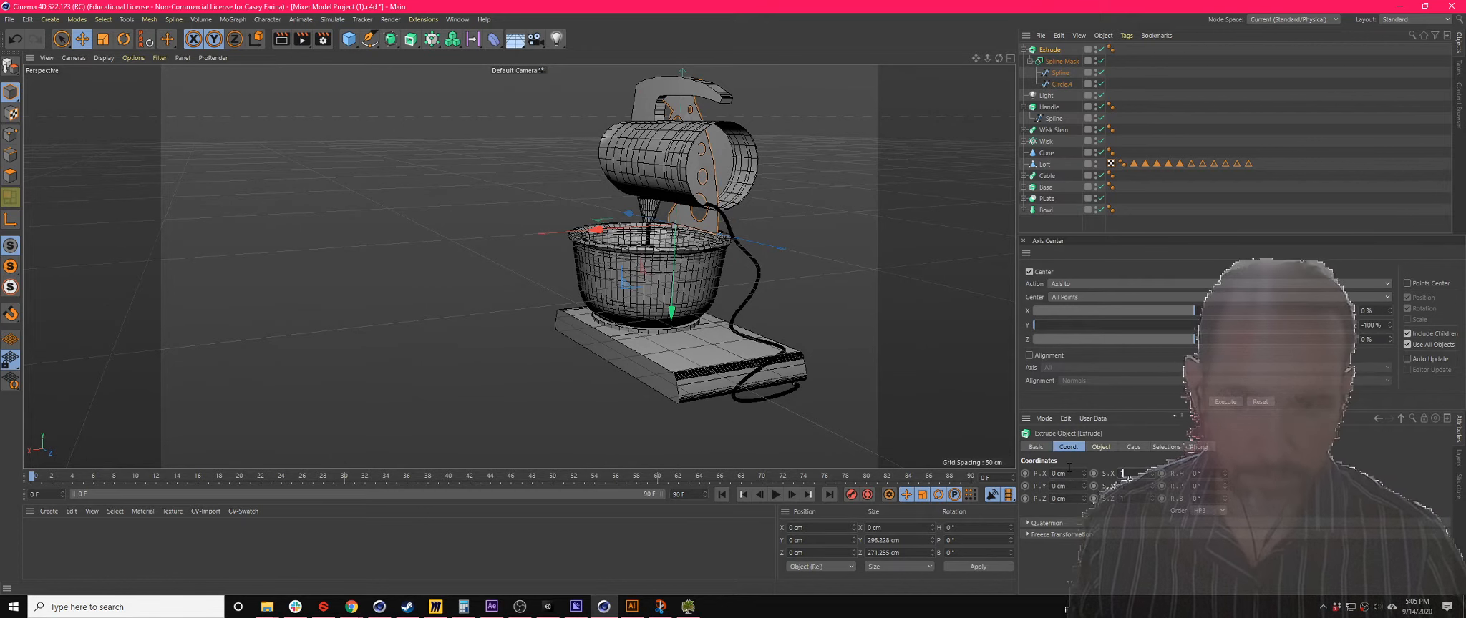
{"action": "type", "text": "1"}
{"action": "key", "text": "Return"}
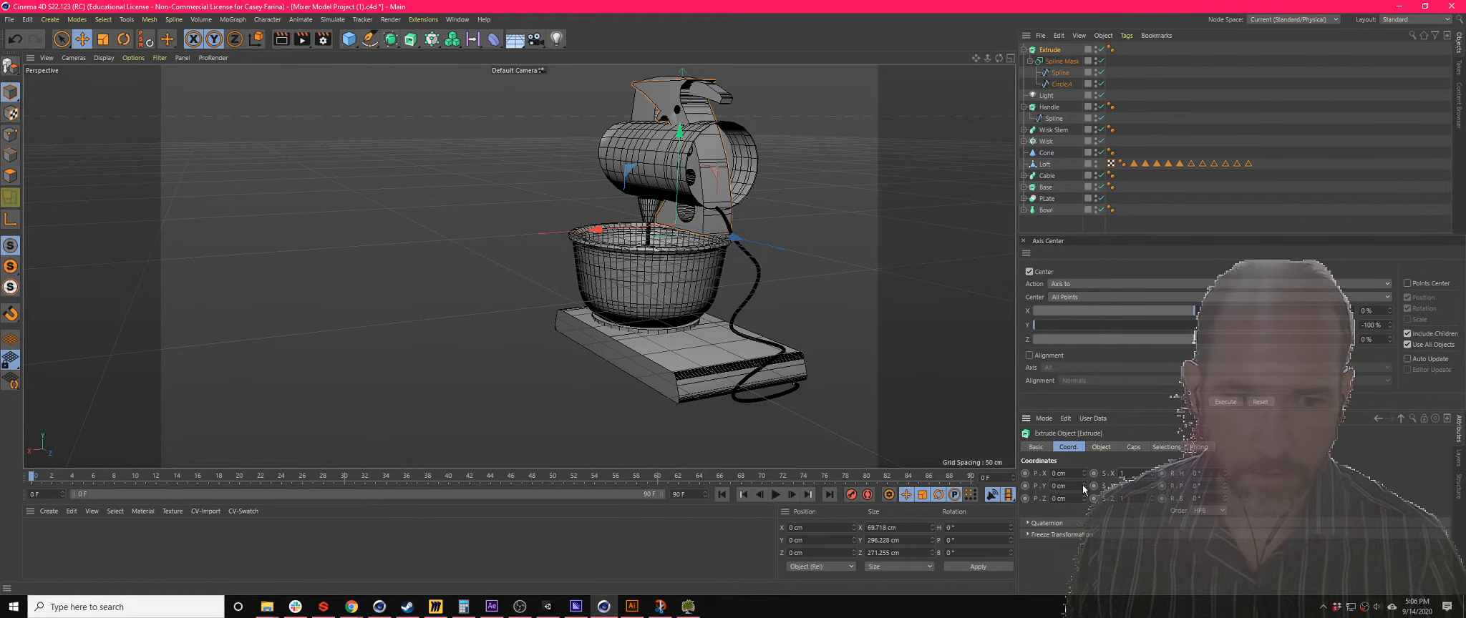
{"action": "left_click_drag", "start_coordinate": [819, 343], "coordinate": [880, 319], "text": "alt"}
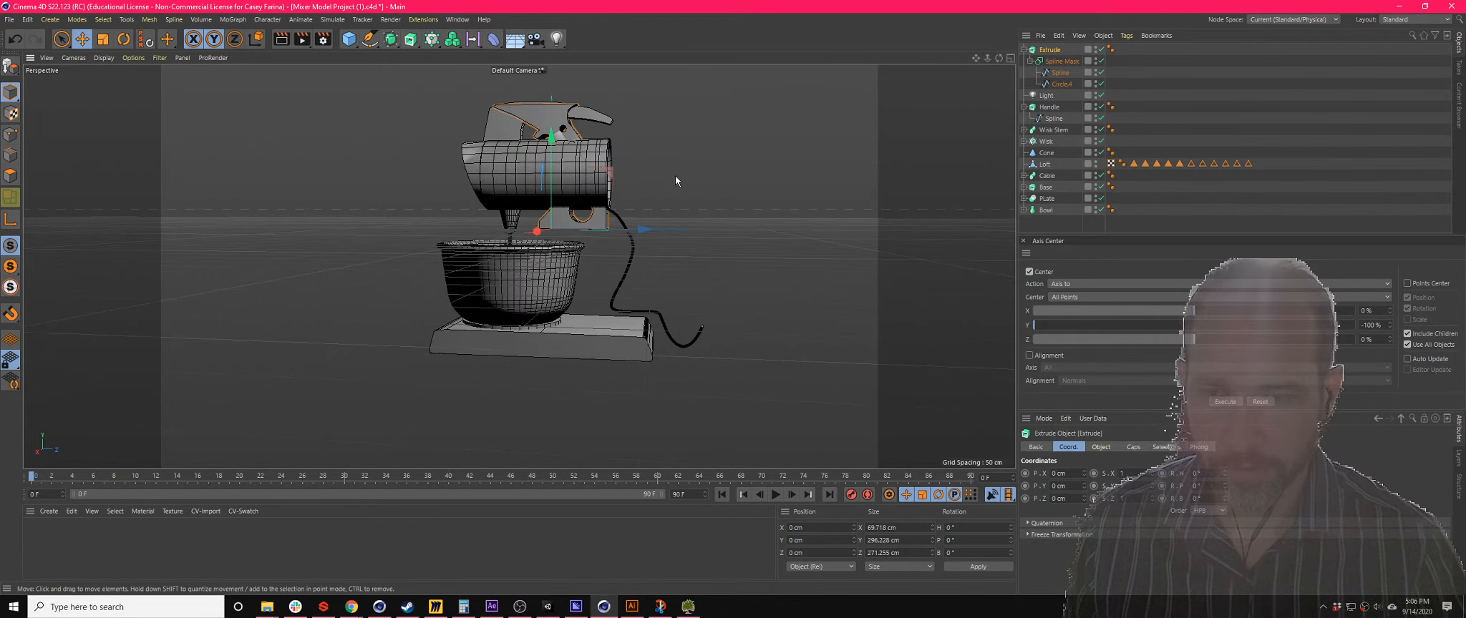
- Add a small round bevel to both caps of the stand's Extrude object and check its edges in the Perspective view
{"action": "left_click_drag", "start_coordinate": [674, 175], "coordinate": [666, 270], "text": "alt"}
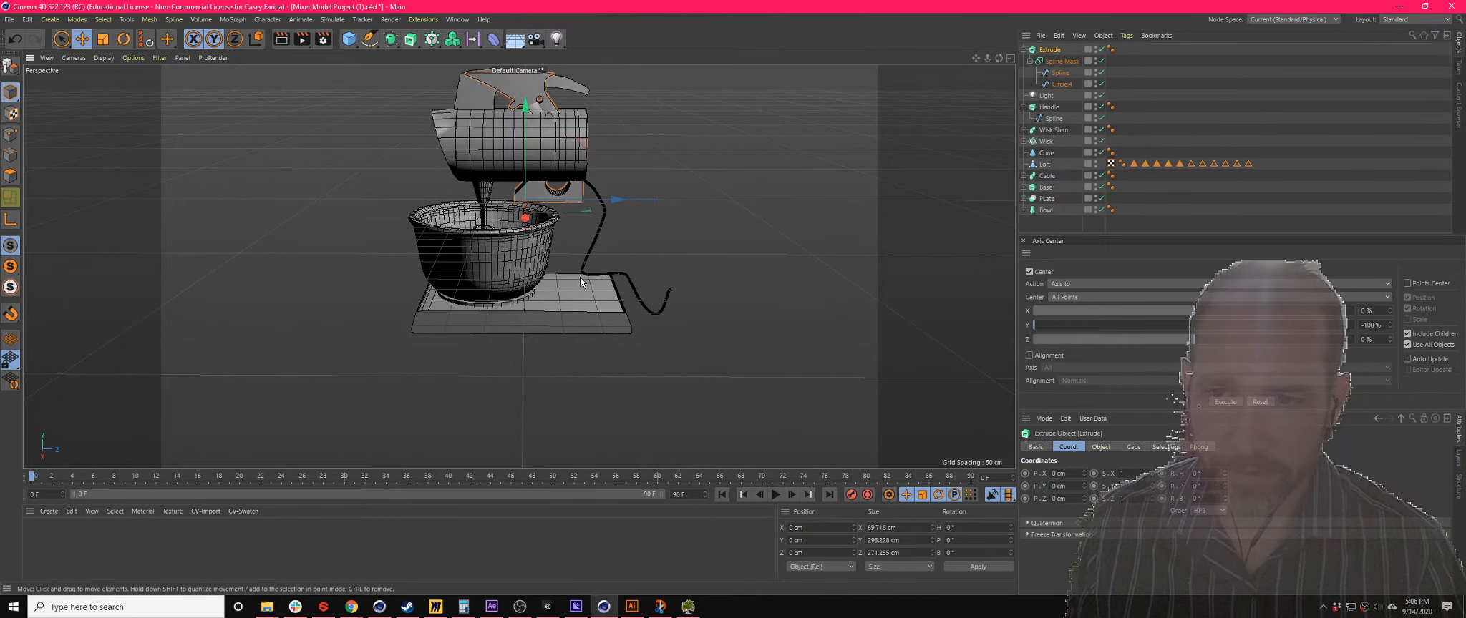
{"action": "mouse_move", "coordinate": [680, 118]}
{"action": "left_mouse_down"}
{"action": "mouse_move", "coordinate": [609, 149]}
{"action": "mouse_move", "coordinate": [697, 170]}
{"action": "mouse_move", "coordinate": [705, 122]}
{"action": "left_mouse_up"}
{"action": "key", "text": "ctrl+z"}
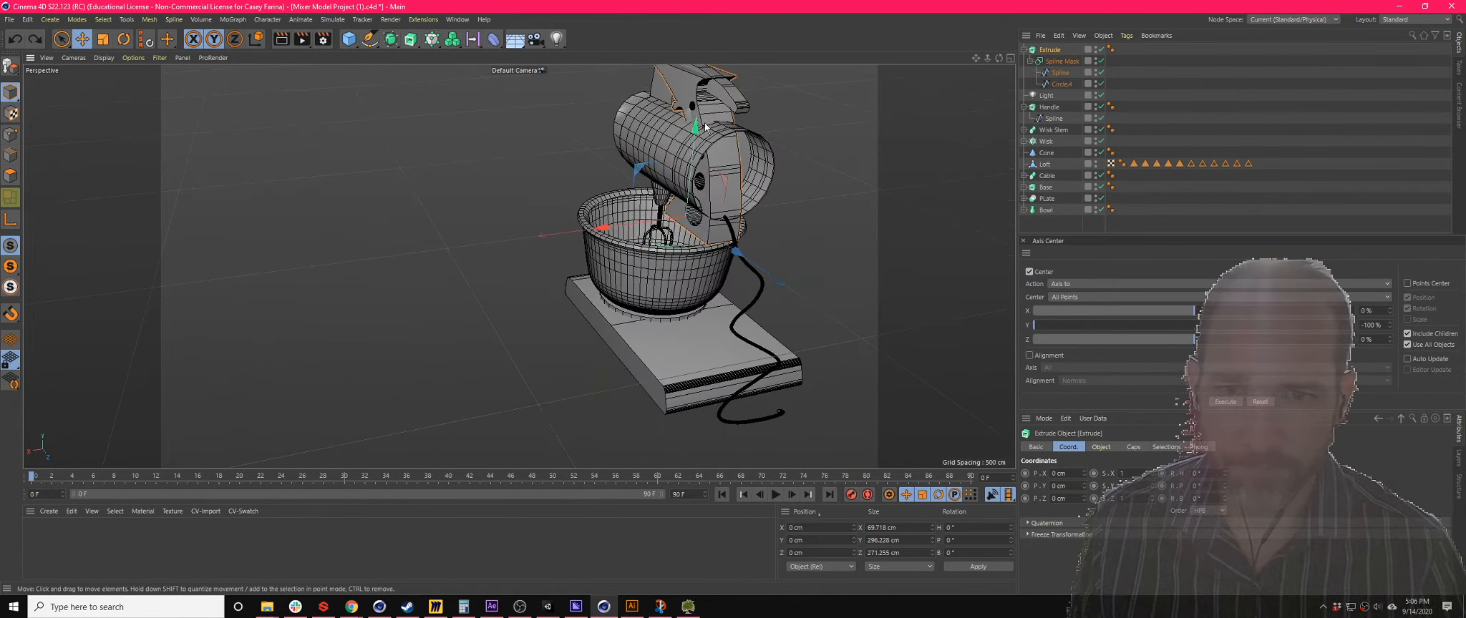
{"action": "scroll", "coordinate": [704, 122], "scroll_direction": "up", "scroll_amount": 3}
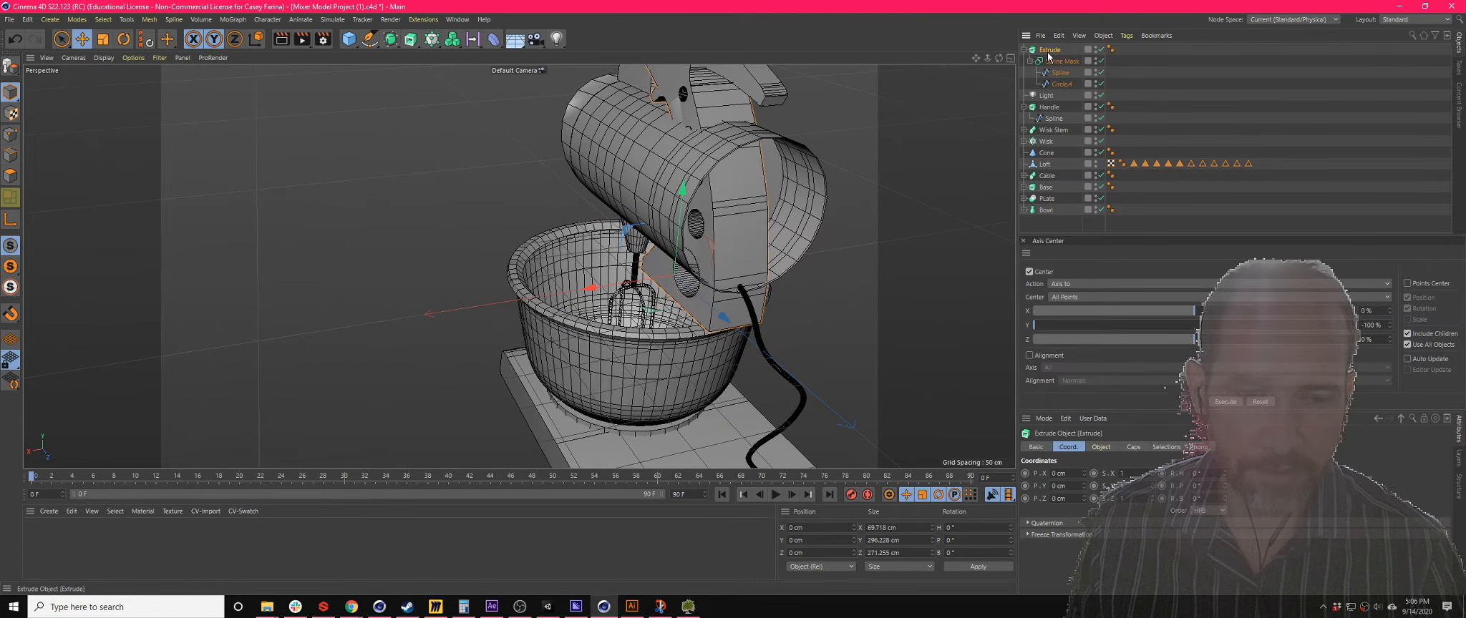
{"action": "left_click", "coordinate": [1133, 447]}
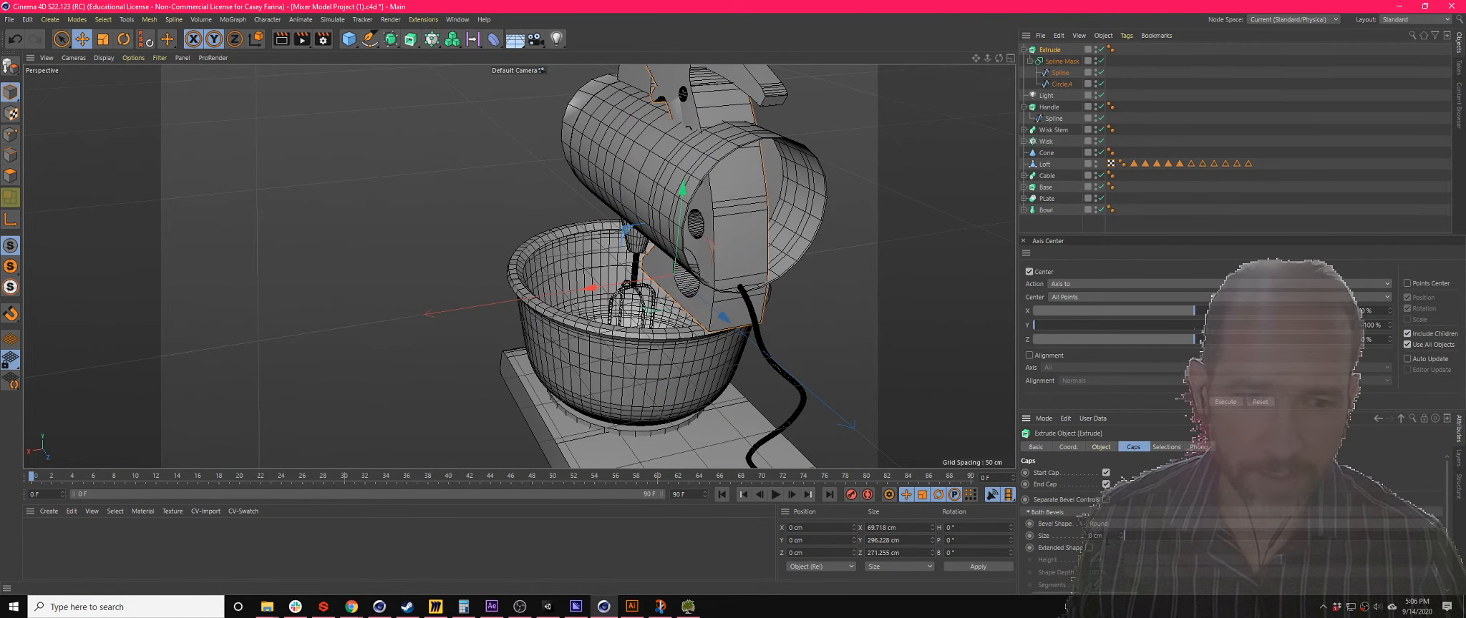
{"action": "left_click_drag", "start_coordinate": [1132, 539], "coordinate": [1160, 536]}
{"action": "left_click_drag", "start_coordinate": [491, 242], "coordinate": [602, 216], "text": "alt"}
{"action": "scroll", "coordinate": [603, 216], "scroll_direction": "up", "scroll_amount": 4}
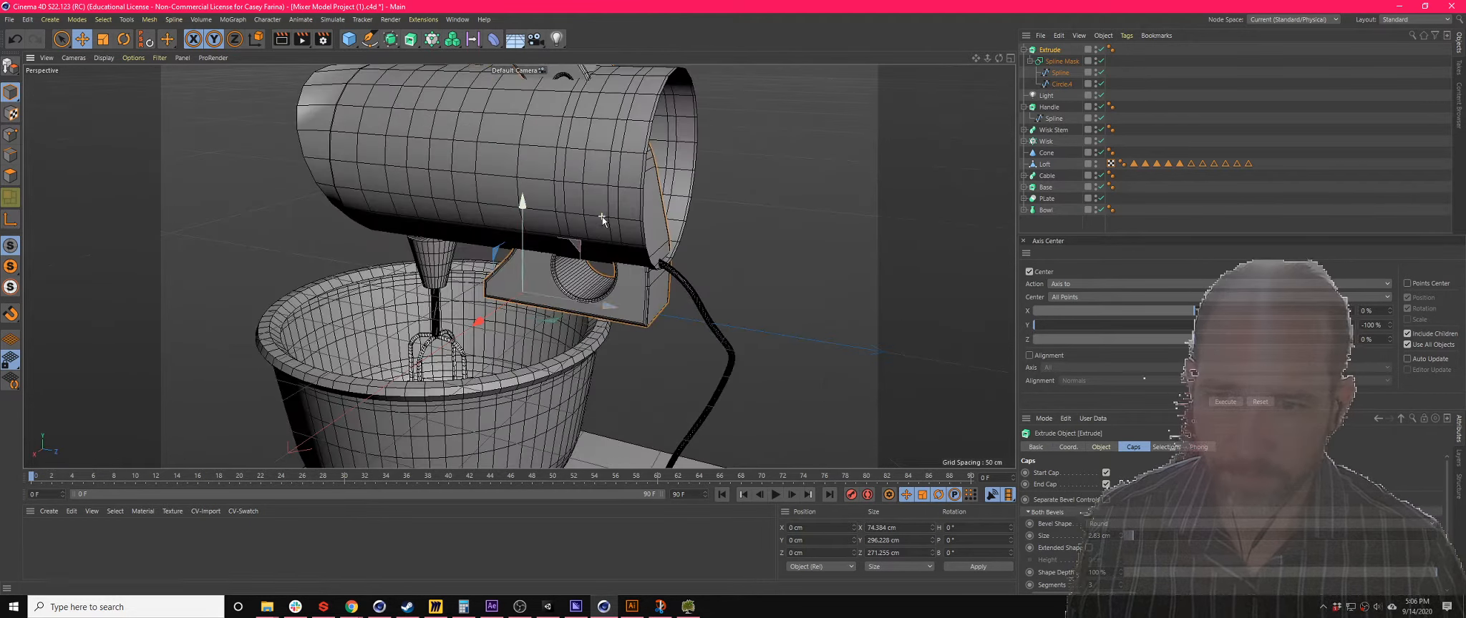
{"action": "left_click_drag", "start_coordinate": [724, 303], "coordinate": [720, 145], "text": "alt"}
{"action": "scroll", "coordinate": [712, 271], "scroll_direction": "down", "scroll_amount": 3}
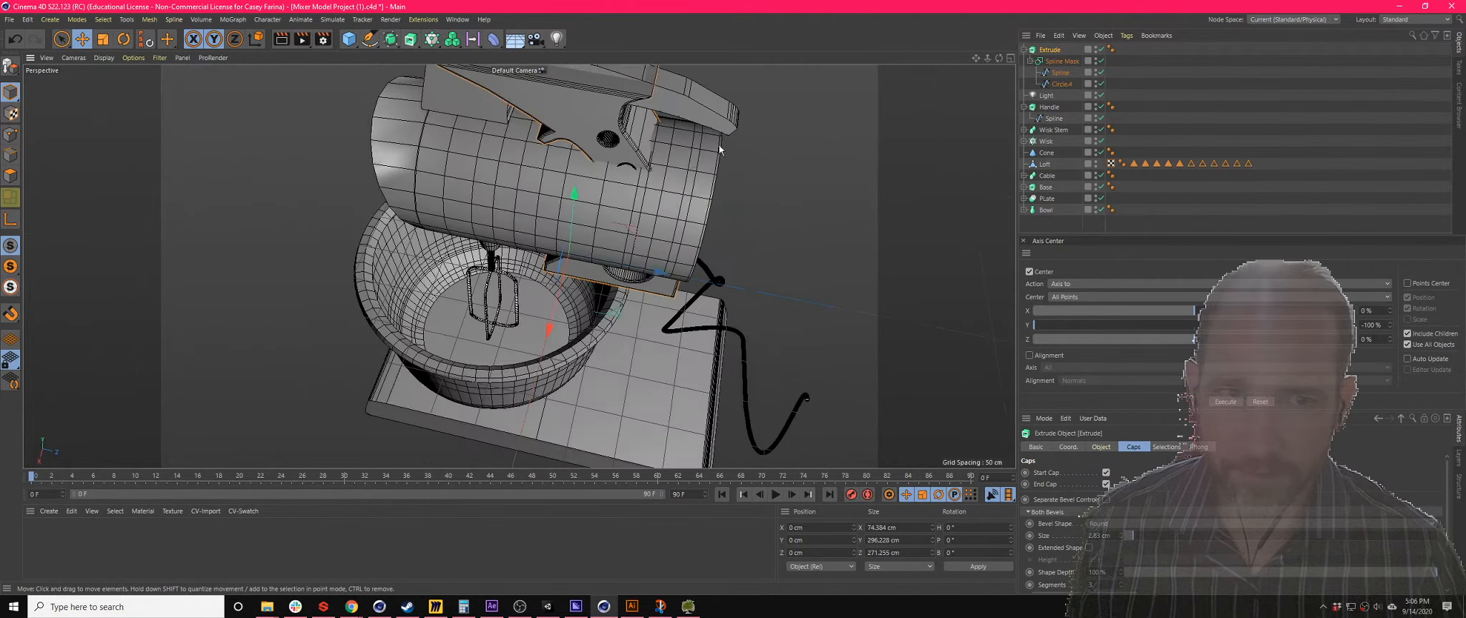
{"action": "left_click", "coordinate": [348, 38]}
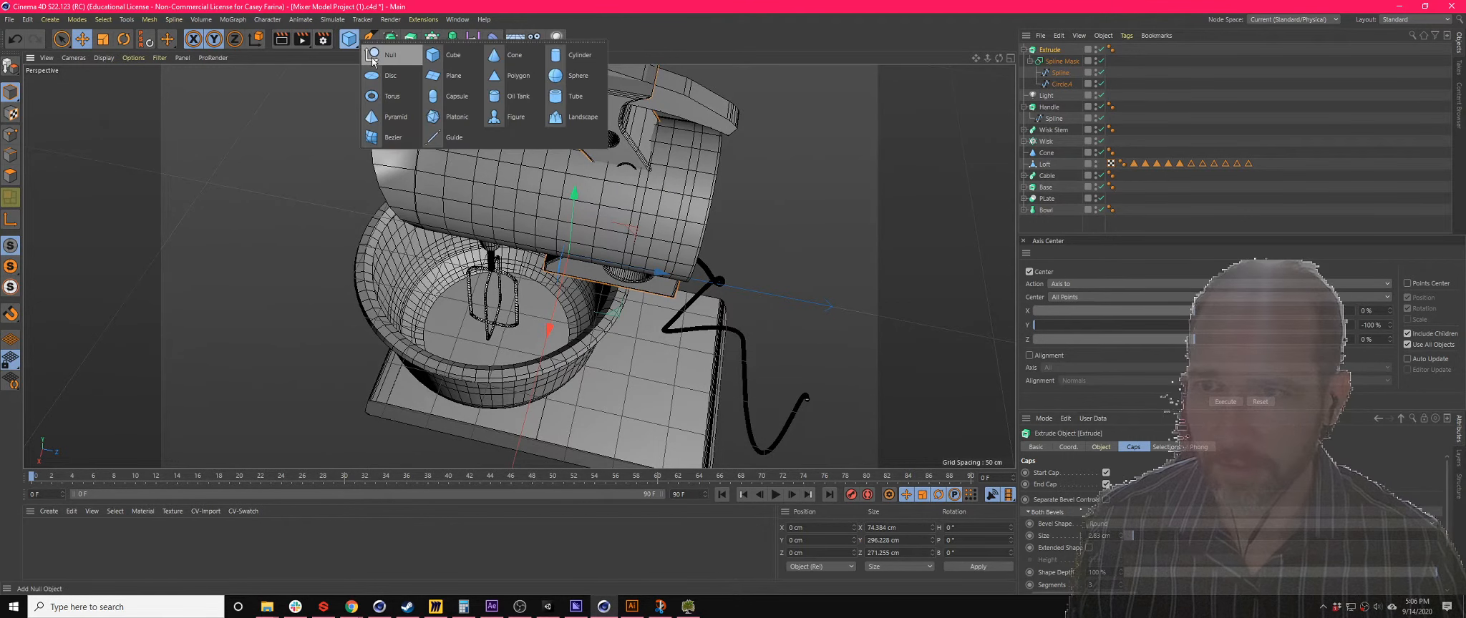
- Raise the blueprint background image in the Right view by setting its Offset Y to 301
{"action": "left_click", "coordinate": [1010, 58]}
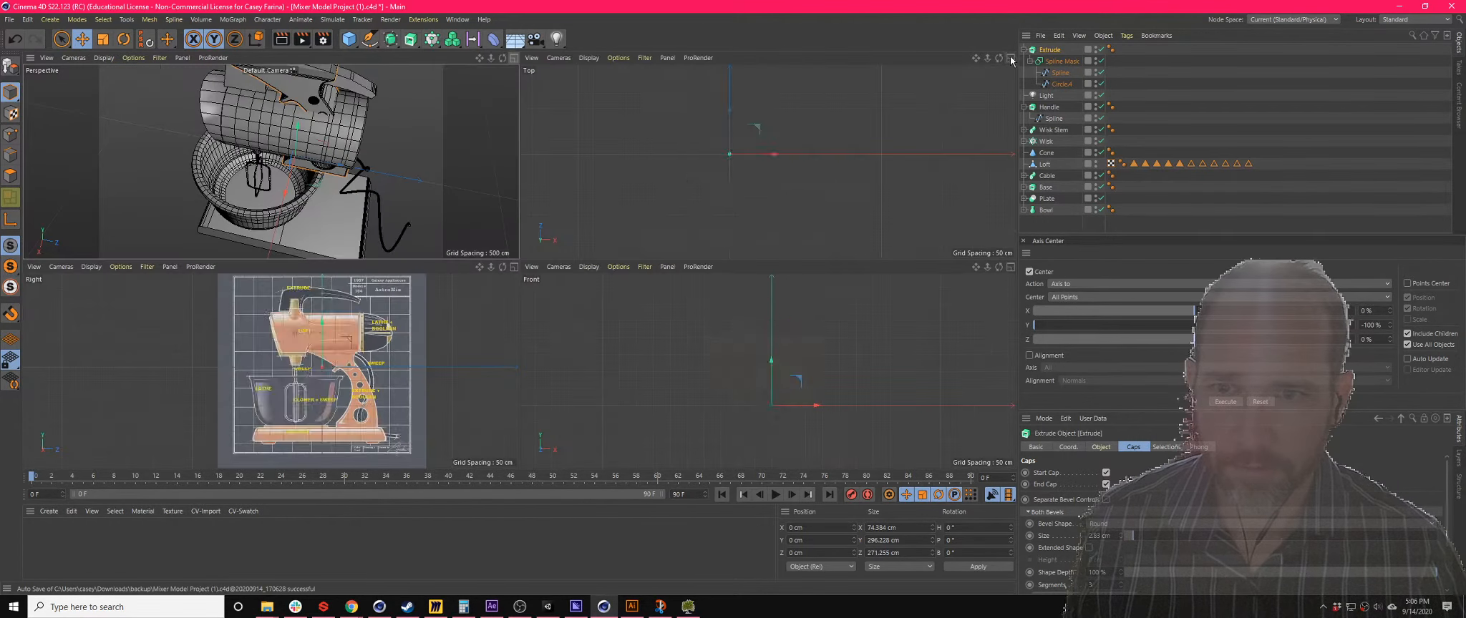
{"action": "left_click", "coordinate": [514, 268]}
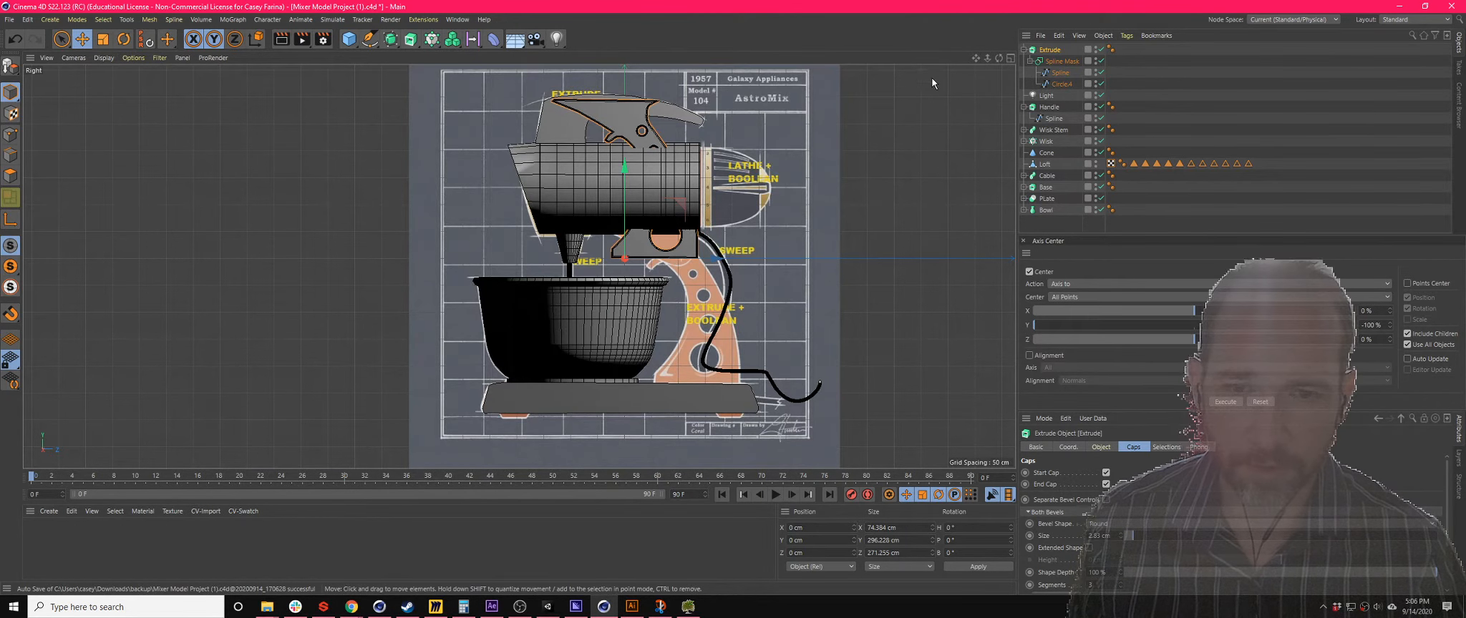
{"action": "left_click_drag", "start_coordinate": [976, 59], "coordinate": [825, 89]}
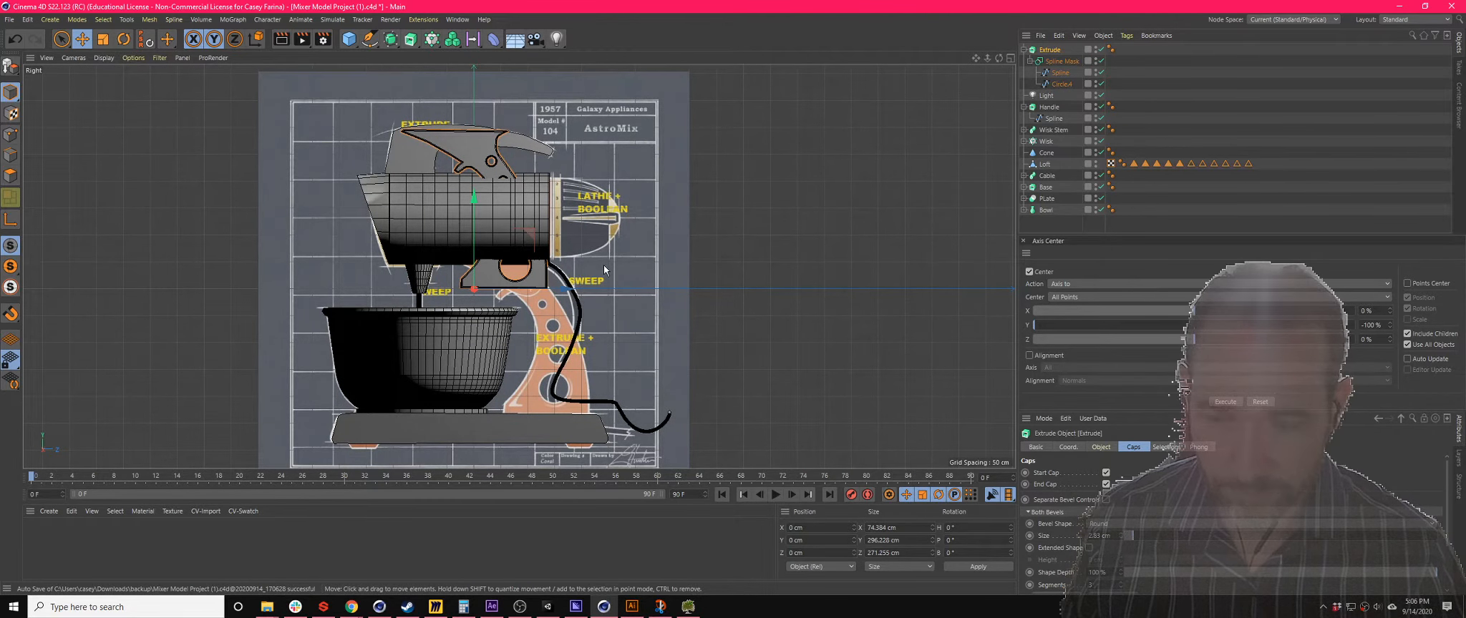
{"action": "key", "text": "shift+v"}
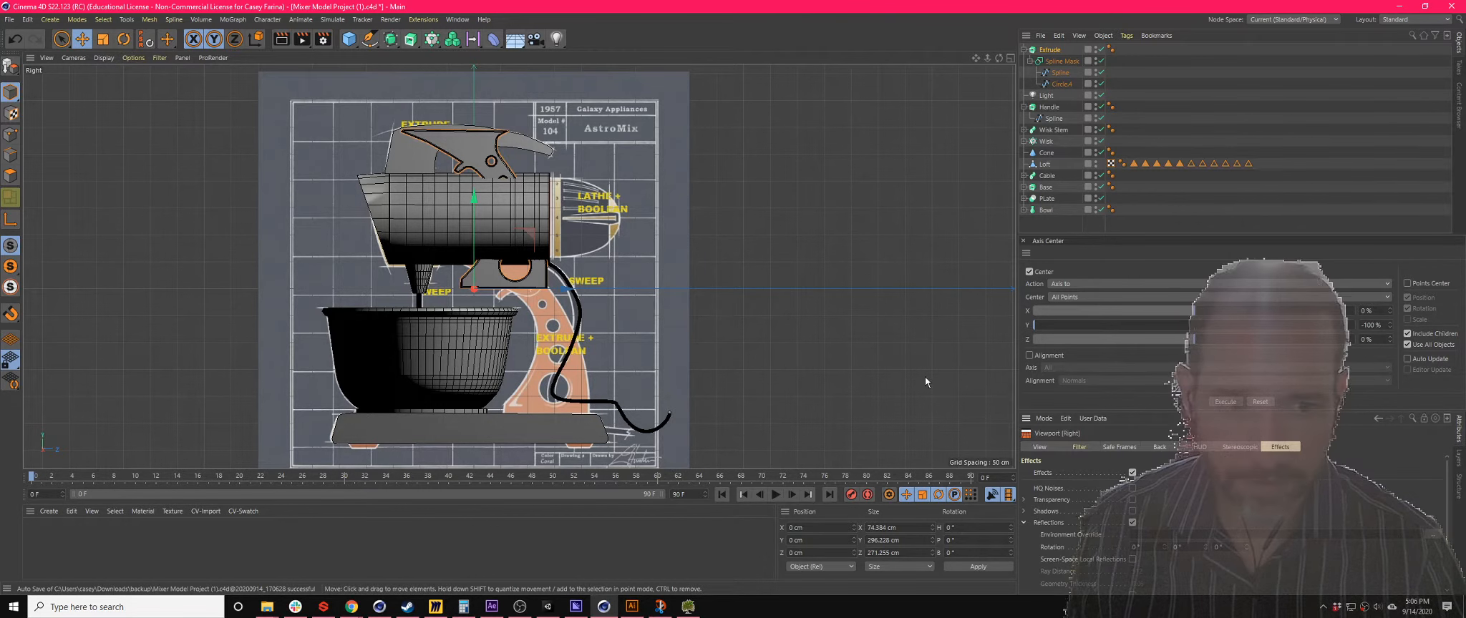
{"action": "left_click", "coordinate": [1169, 448]}
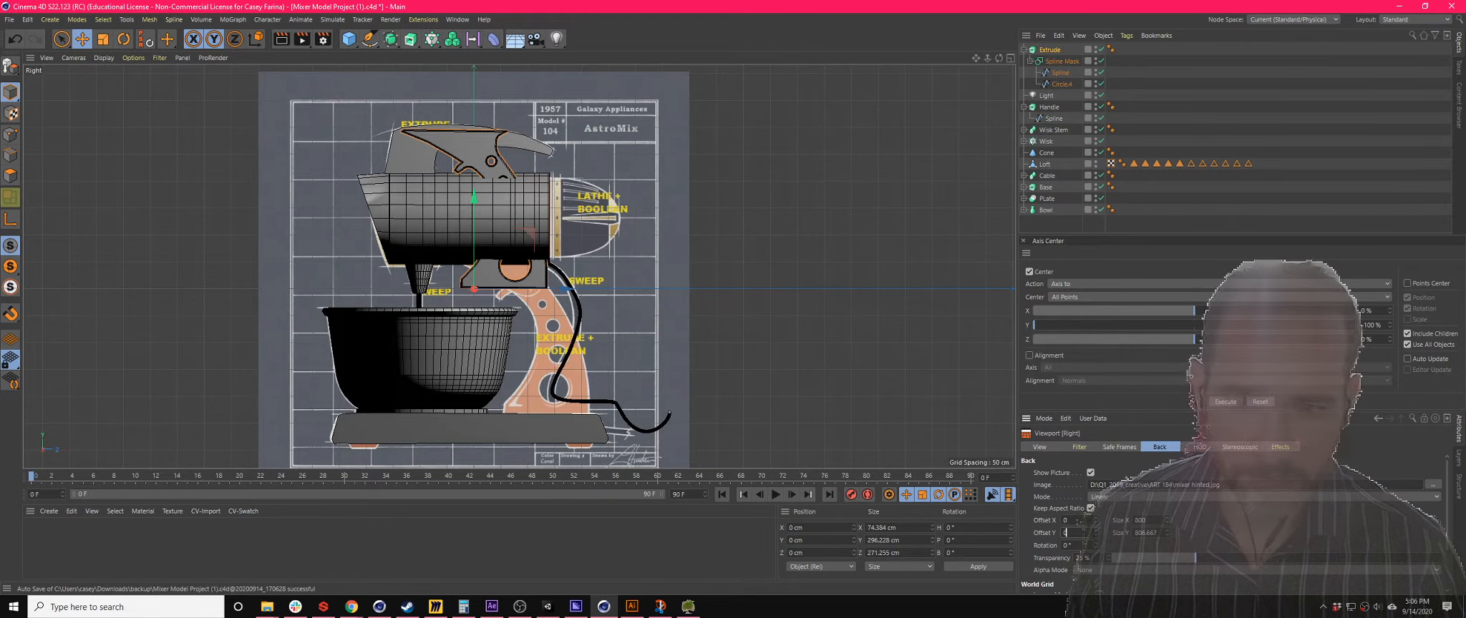
{"action": "left_click_drag", "start_coordinate": [1095, 535], "coordinate": [1082, 509]}
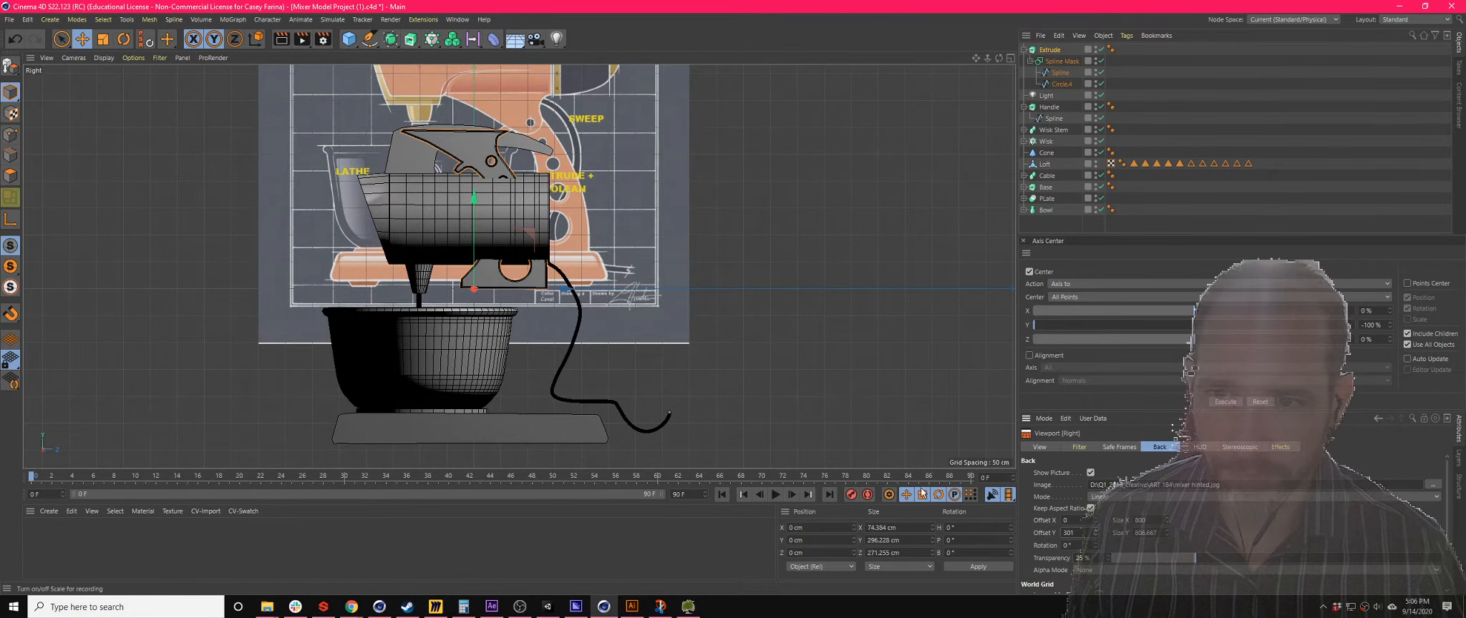
- Move the Extrude object in the Right view onto the stand drawn in the raised blueprint, and check it in Perspective
{"action": "left_click", "coordinate": [1049, 51]}
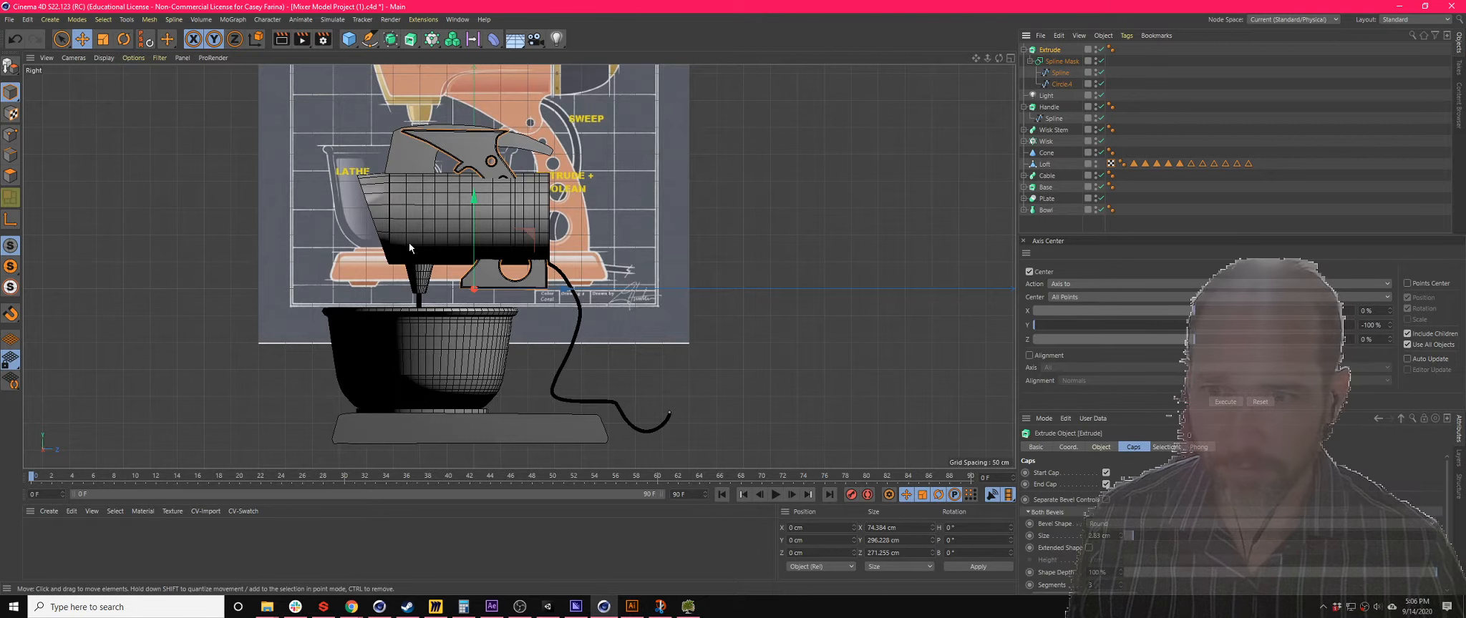
{"action": "left_click_drag", "start_coordinate": [534, 234], "coordinate": [575, 201]}
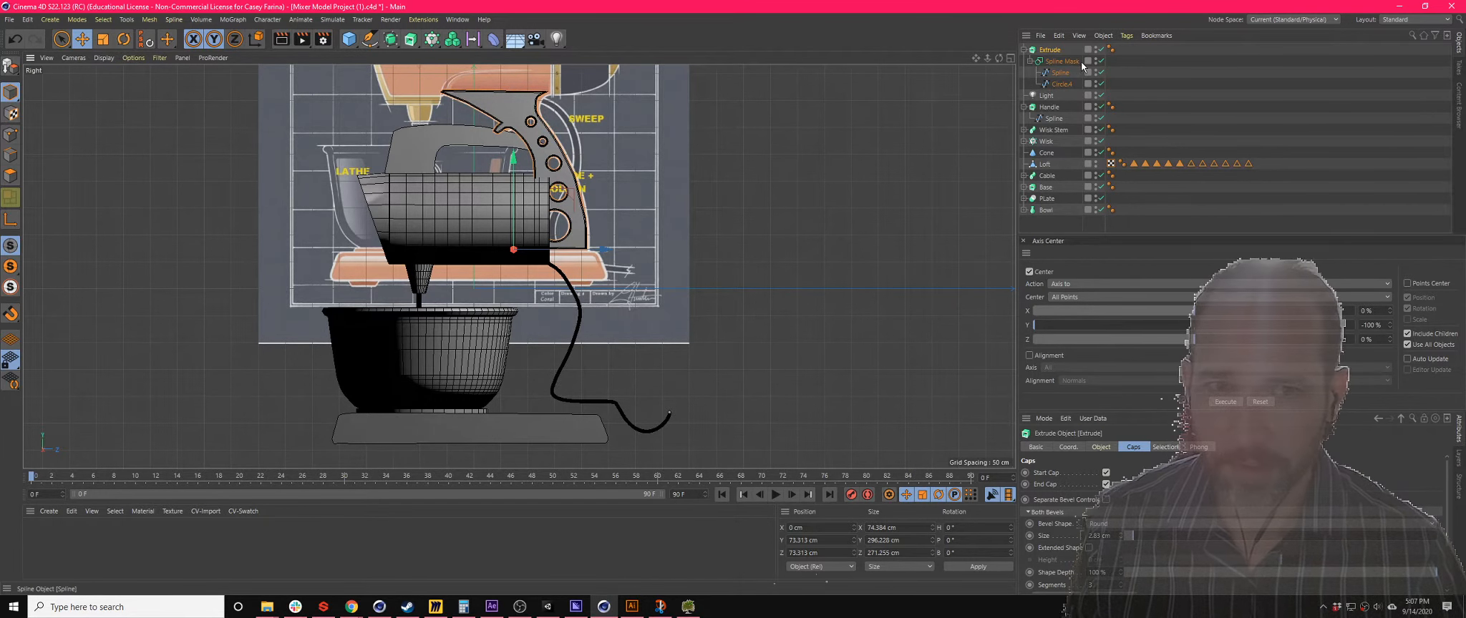
{"action": "left_click", "coordinate": [1010, 58]}
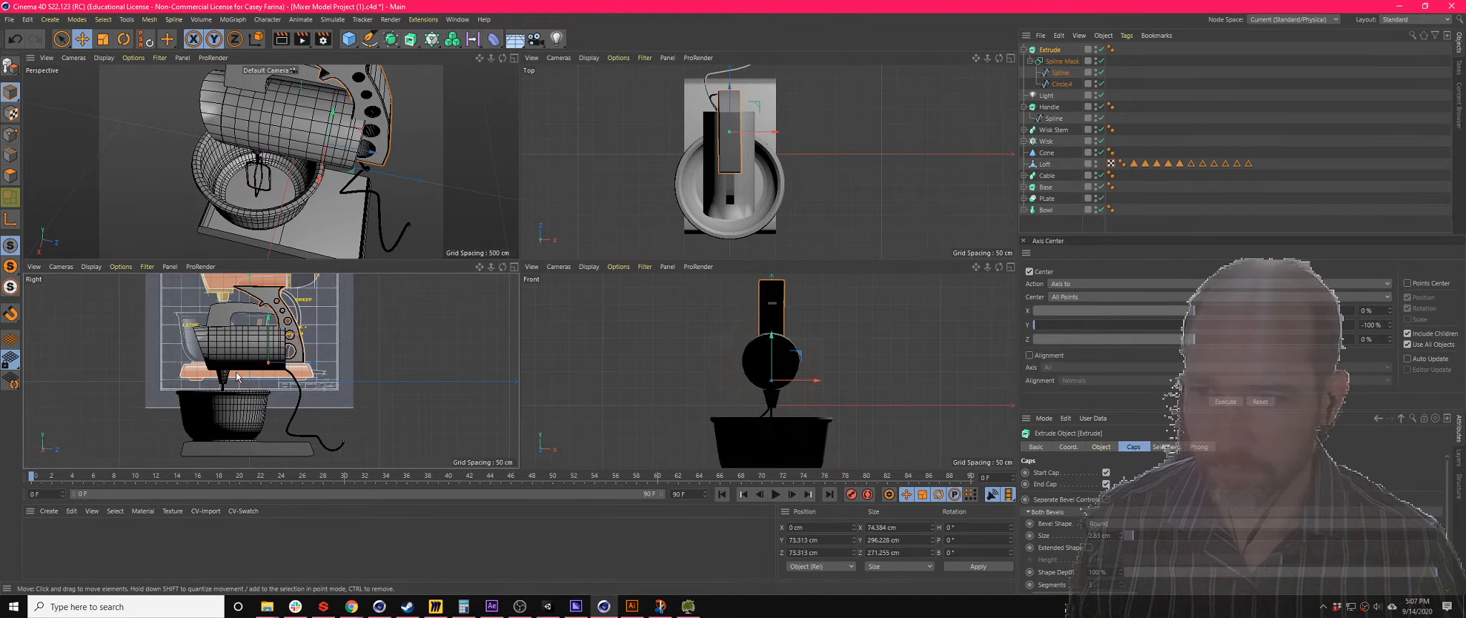
{"action": "left_click", "coordinate": [514, 58]}
{"action": "left_click_drag", "start_coordinate": [610, 247], "coordinate": [634, 185], "text": "alt"}
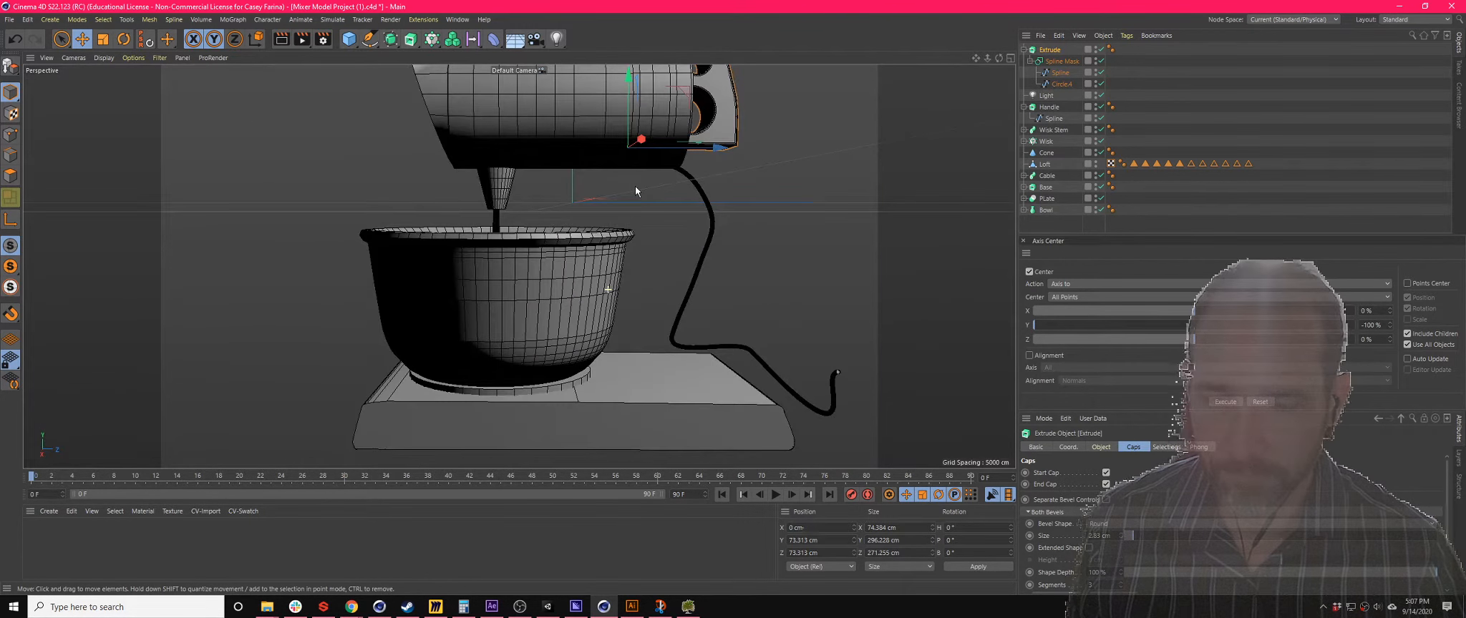
- Examine the moved stand against the blueprint in the Right view and against the other mixer parts in Perspective
{"action": "left_click", "coordinate": [1010, 58]}
{"action": "scroll", "coordinate": [270, 311], "scroll_direction": "up", "scroll_amount": 5}
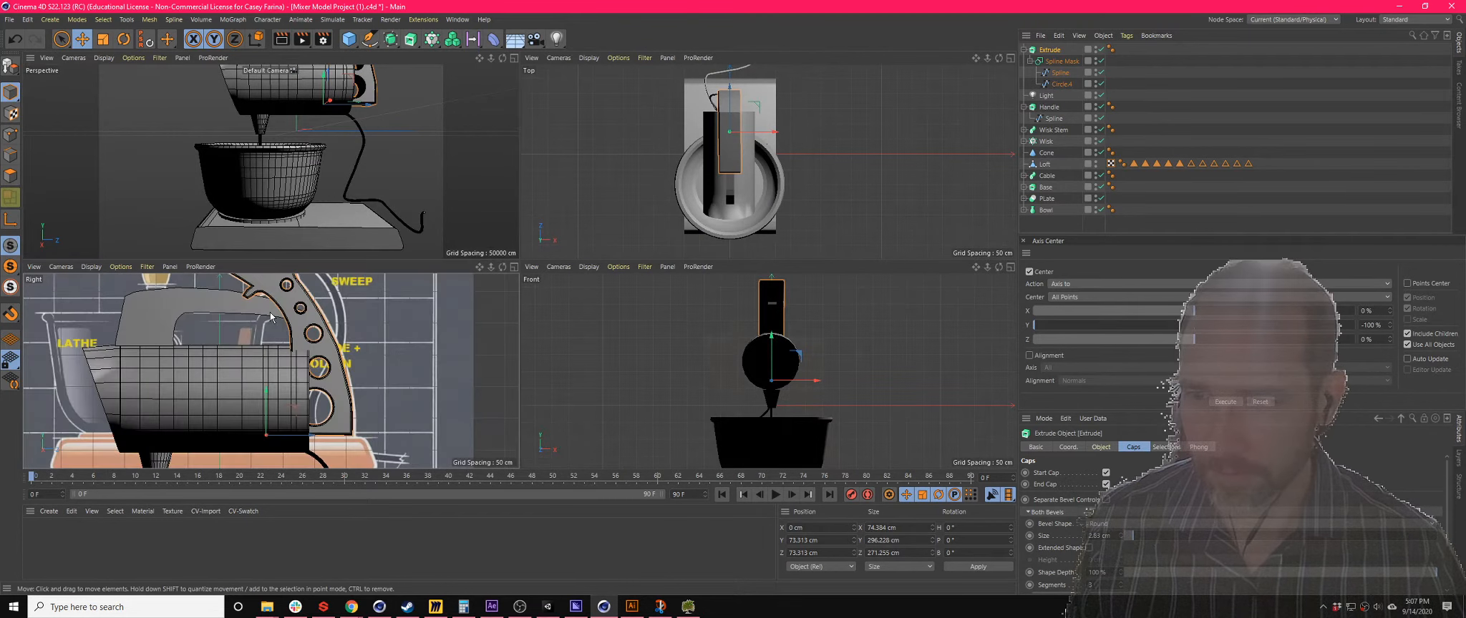
{"action": "left_click", "coordinate": [515, 268]}
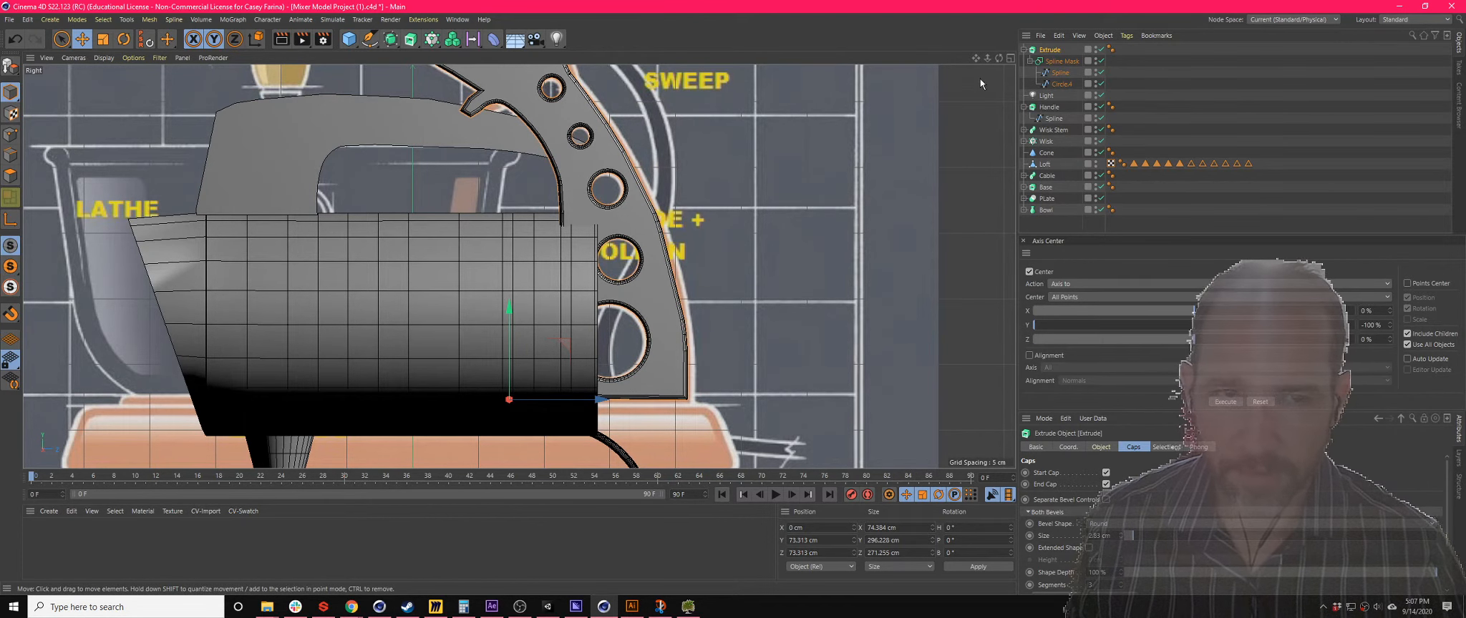
{"action": "left_click", "coordinate": [1010, 58]}
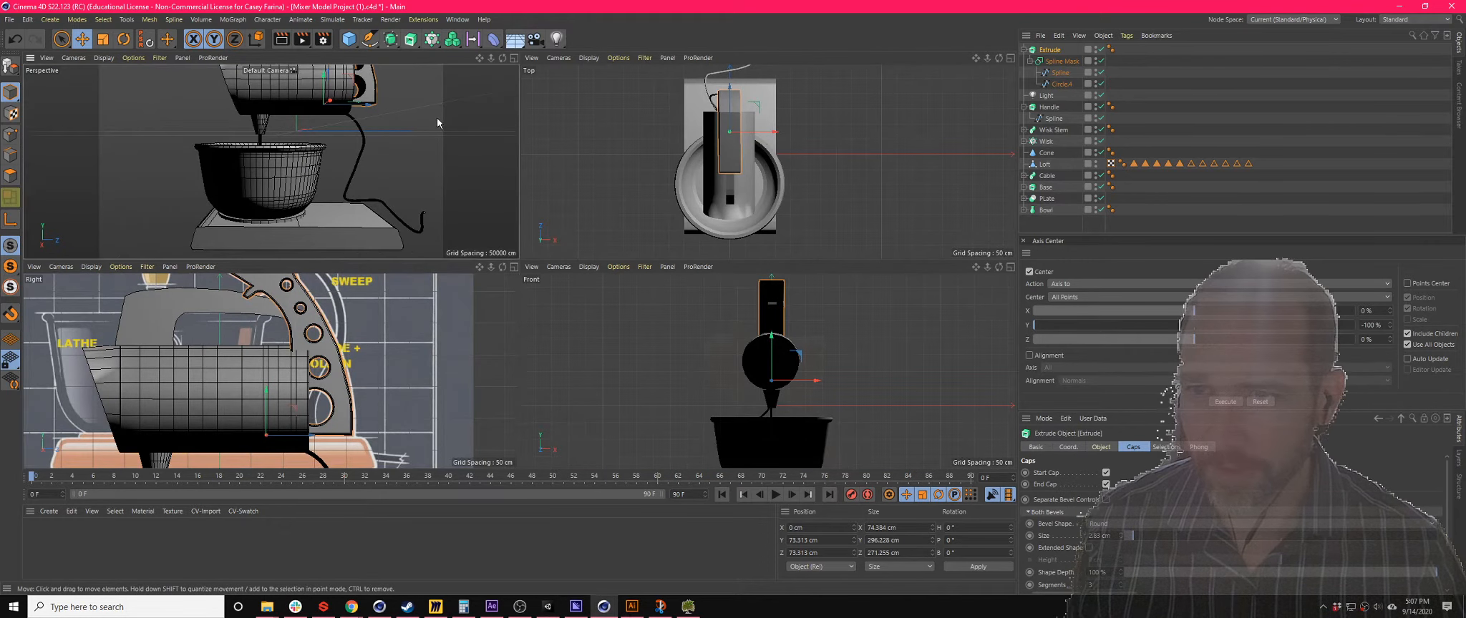
{"action": "left_click_drag", "start_coordinate": [437, 117], "coordinate": [531, 67], "text": "alt"}
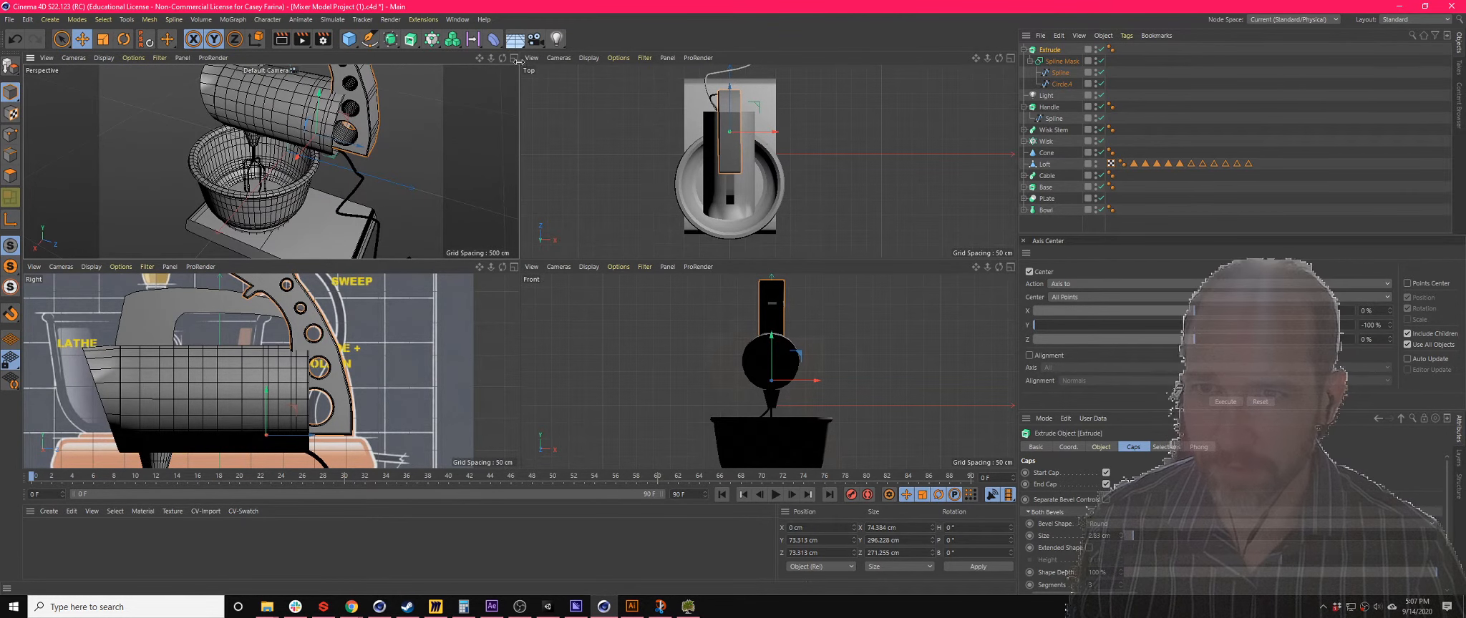
{"action": "left_click", "coordinate": [514, 58]}
{"action": "left_click_drag", "start_coordinate": [706, 245], "coordinate": [870, 180], "text": "alt"}
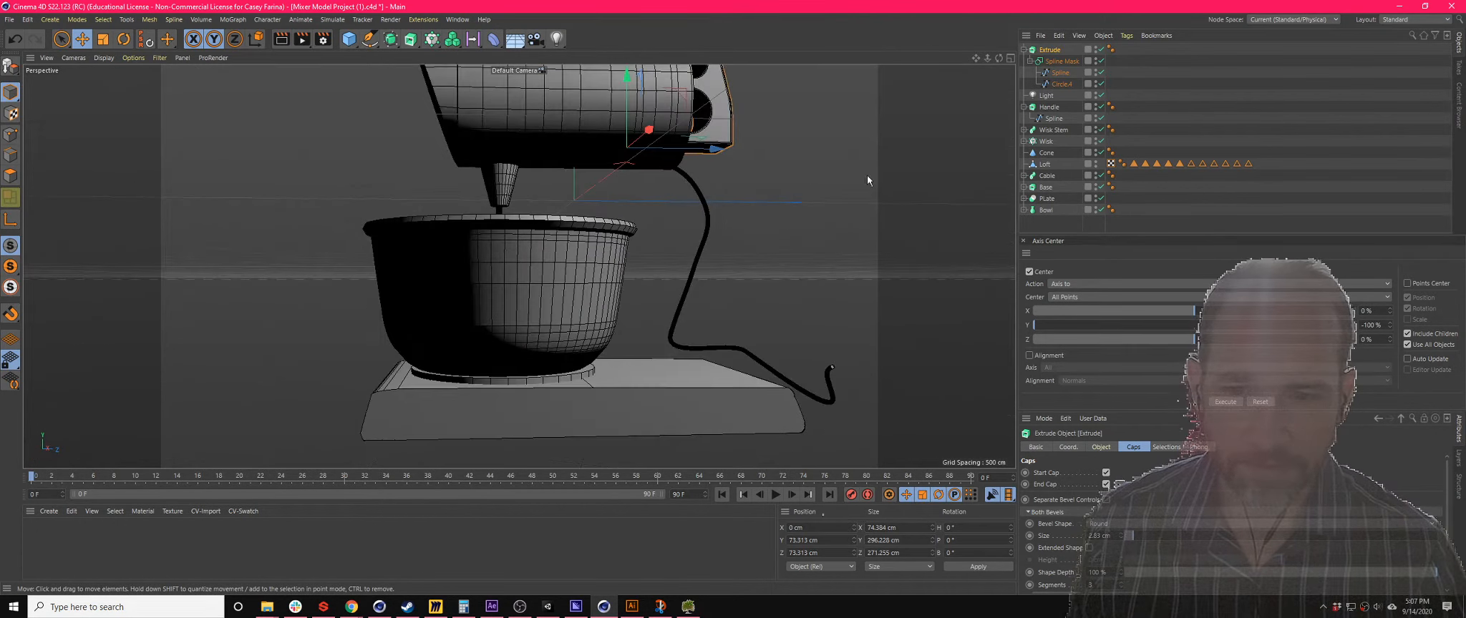
{"action": "left_click", "coordinate": [1009, 58]}
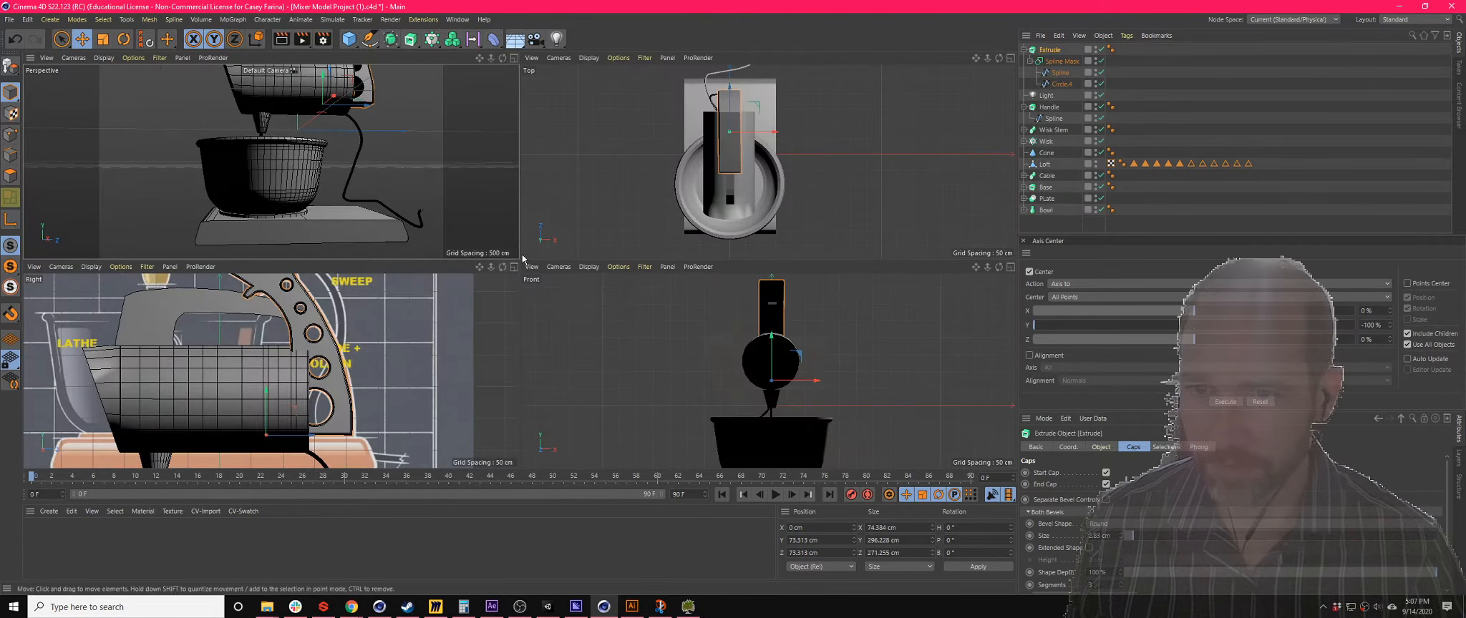
{"action": "left_click", "coordinate": [514, 267]}
{"action": "scroll", "coordinate": [690, 278], "scroll_direction": "down", "scroll_amount": 1}
{"action": "scroll", "coordinate": [690, 279], "scroll_direction": "down", "scroll_amount": 2}
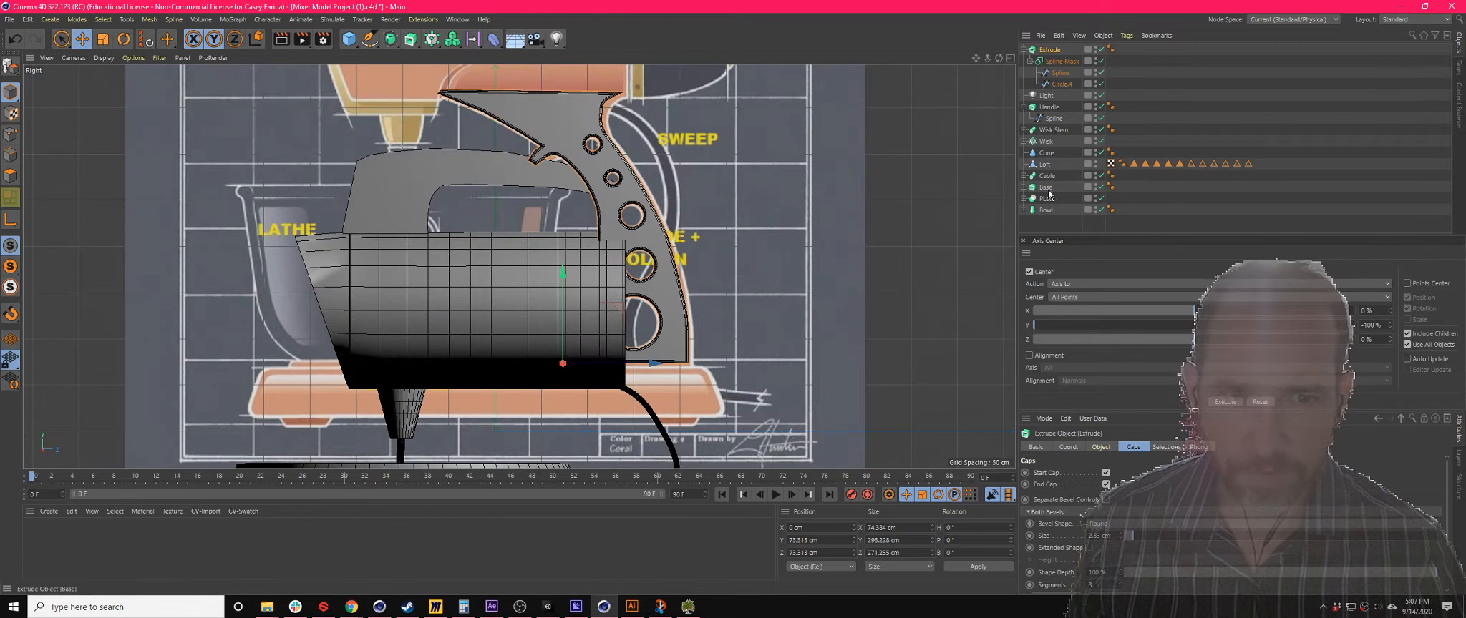
- Select the Spline inside the Base object and recenter its axis at the bottom with Axis Center at Y -100%
{"action": "left_click", "coordinate": [539, 353]}
{"action": "scroll", "coordinate": [538, 357], "scroll_direction": "down", "scroll_amount": 3}
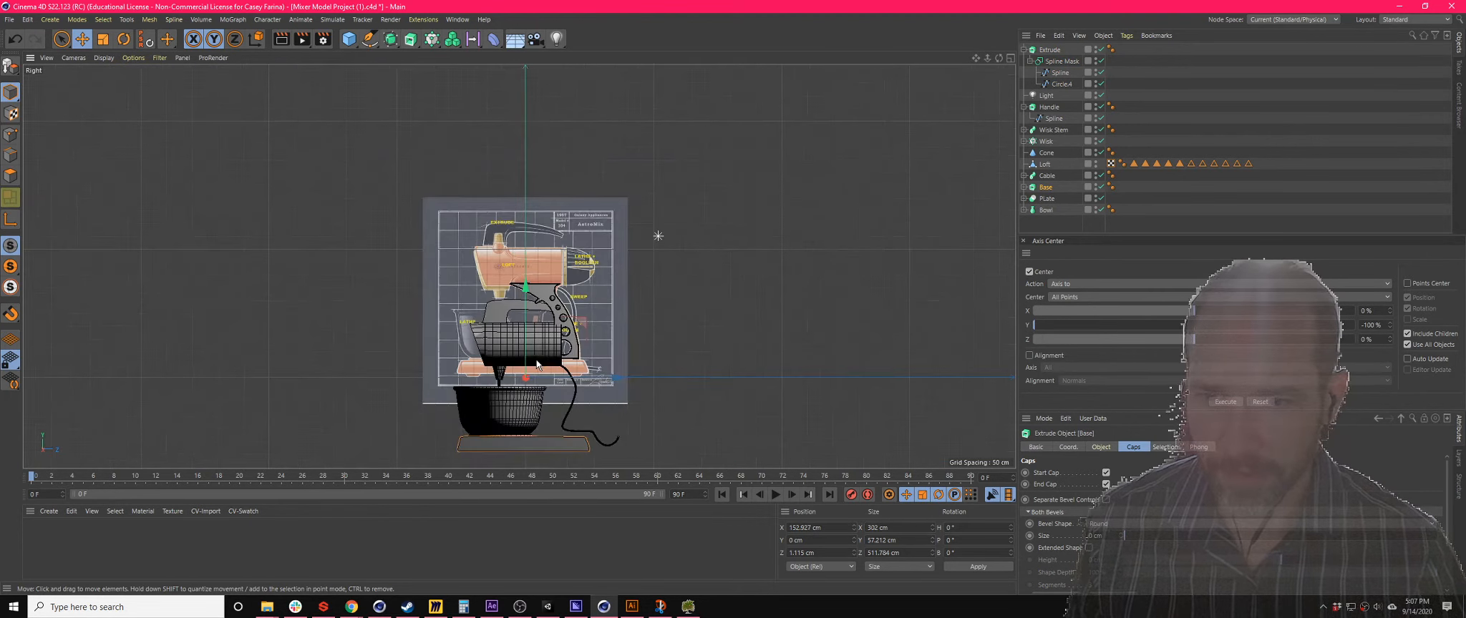
{"action": "scroll", "coordinate": [536, 359], "scroll_direction": "up", "scroll_amount": 1}
{"action": "scroll", "coordinate": [529, 380], "scroll_direction": "down", "scroll_amount": 2}
{"action": "middle_click_drag", "start_coordinate": [522, 398], "coordinate": [522, 314], "text": "alt"}
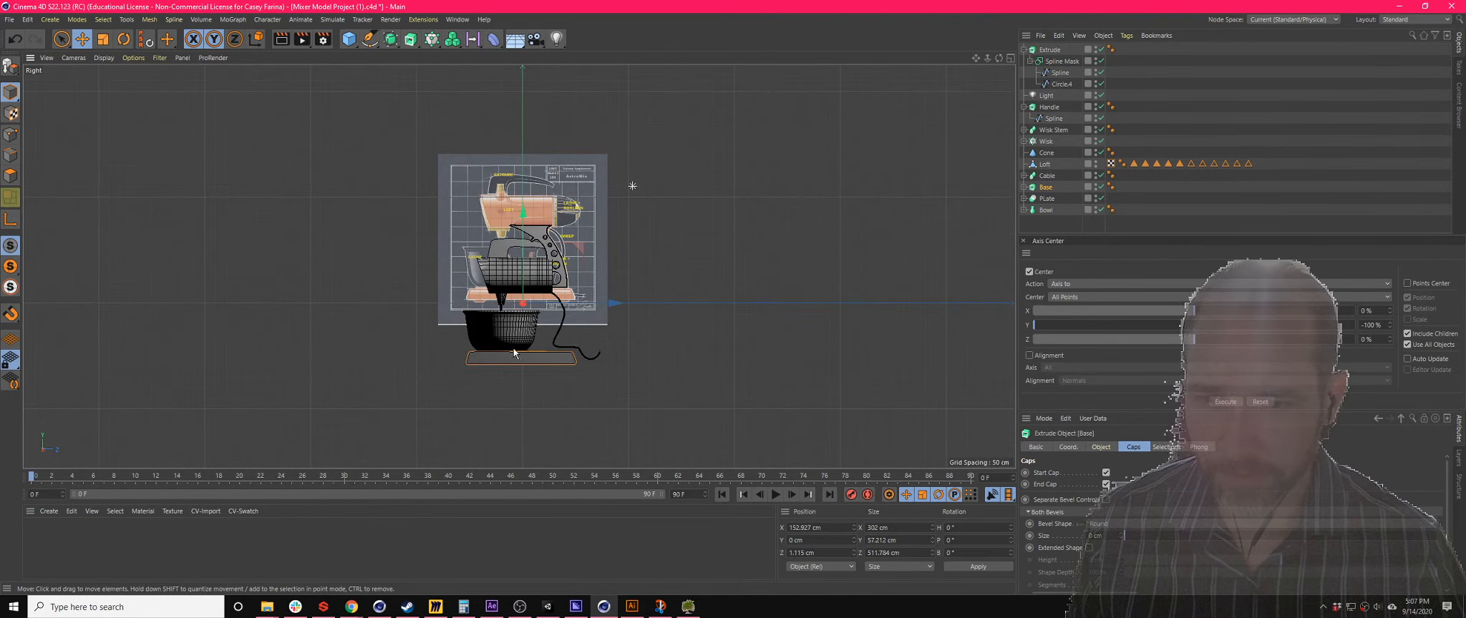
{"action": "left_click", "coordinate": [1023, 187]}
{"action": "left_click", "coordinate": [1054, 198]}
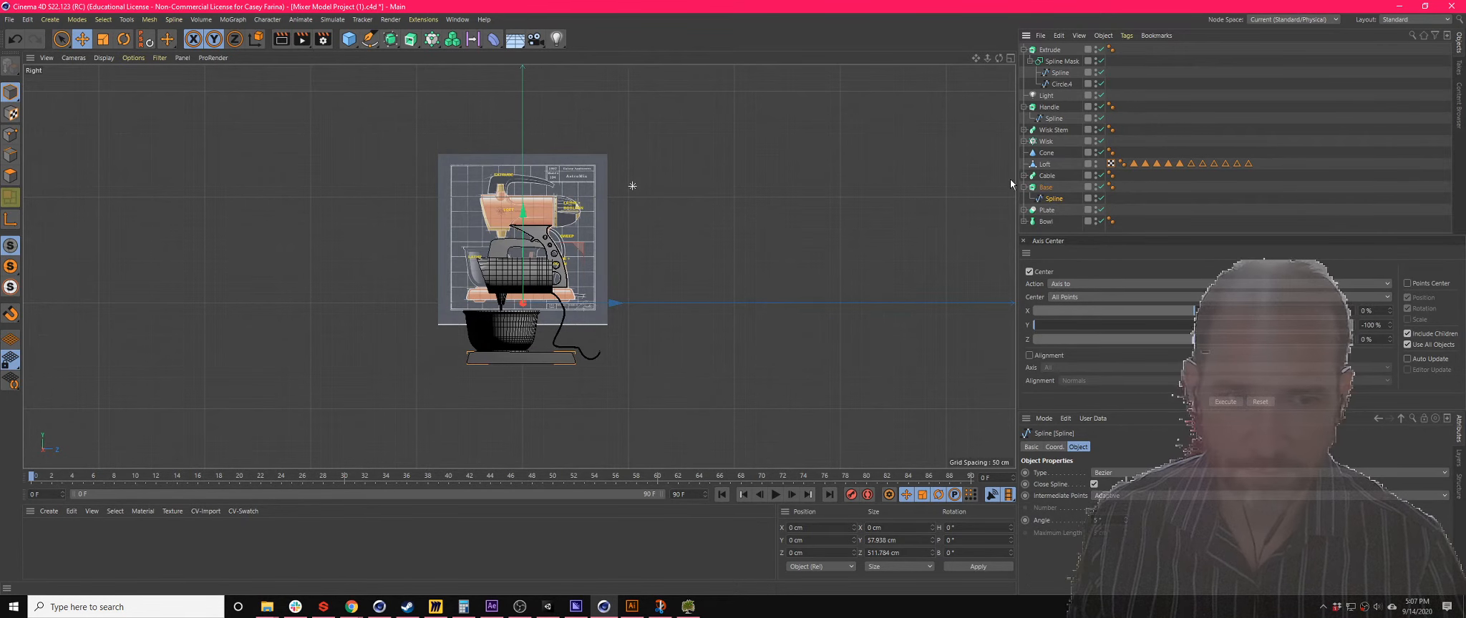
{"action": "scroll", "coordinate": [504, 343], "scroll_direction": "up", "scroll_amount": 4}
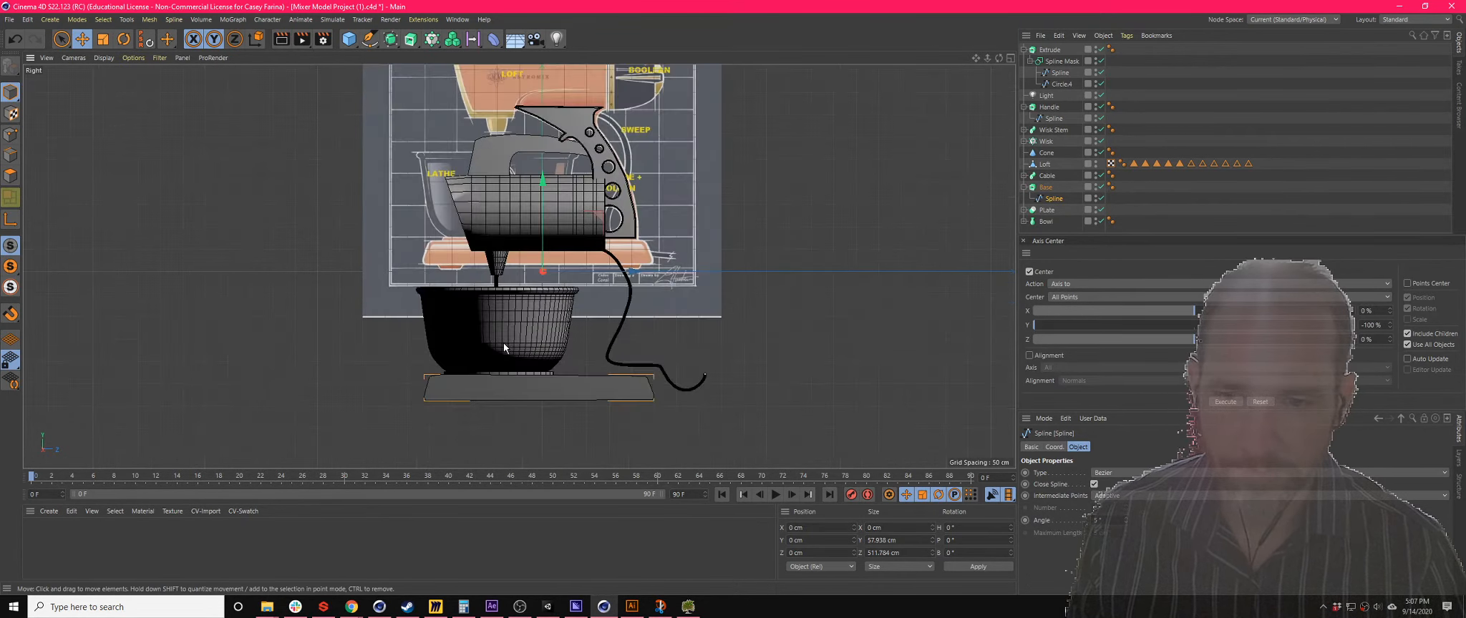
{"action": "left_click", "coordinate": [1225, 401]}
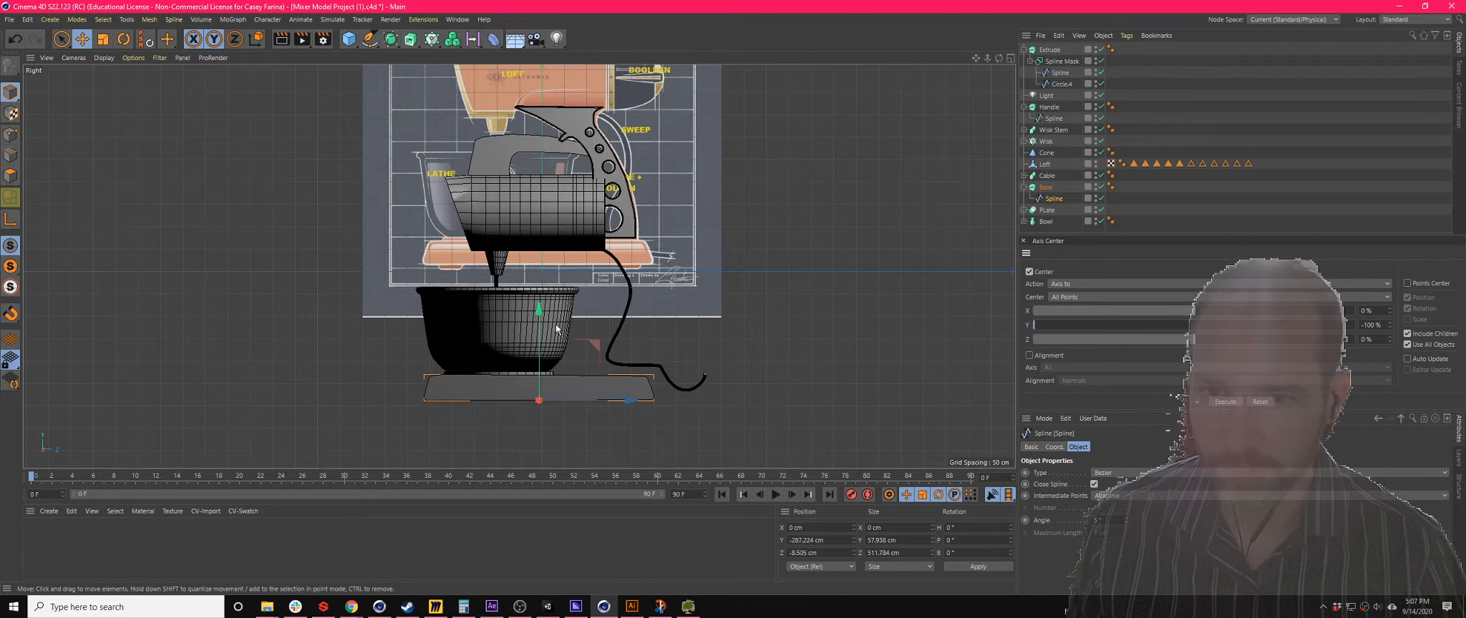
- Move the Base's spline up onto the base drawn in the blueprint and disable the Base extrusion
{"action": "left_click_drag", "start_coordinate": [536, 321], "coordinate": [525, 185]}
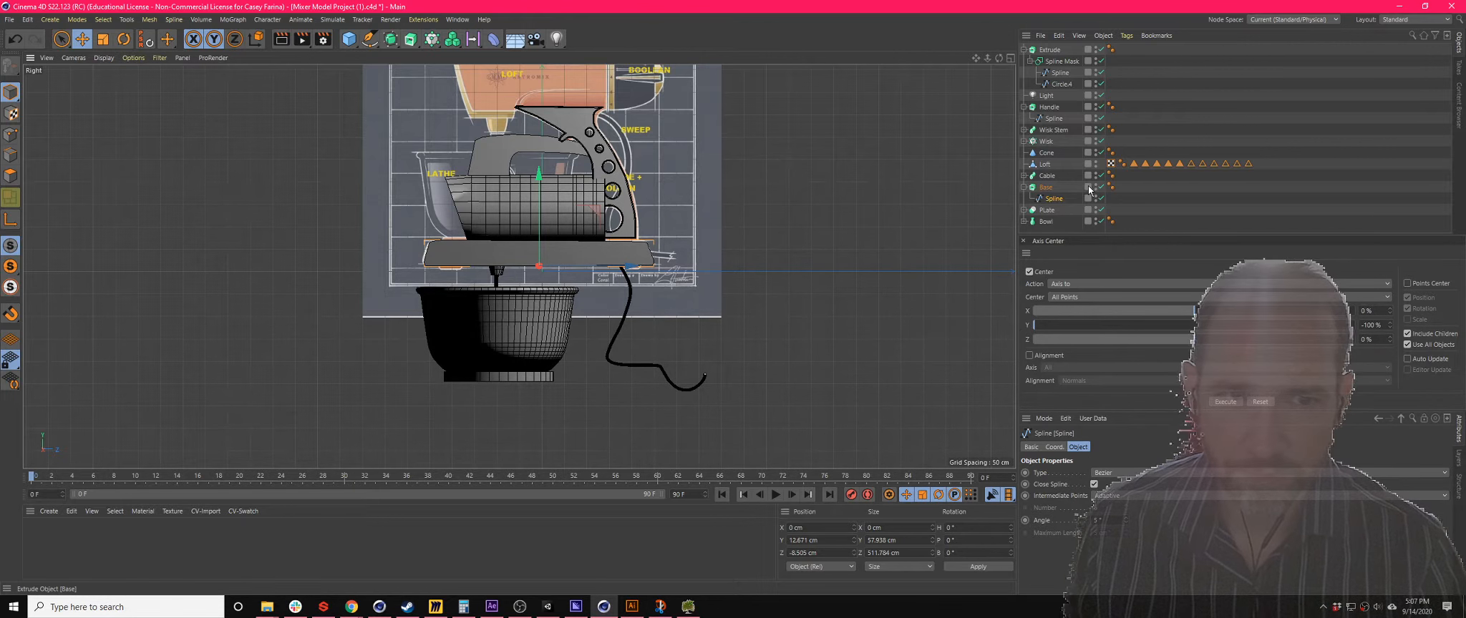
{"action": "scroll", "coordinate": [562, 258], "scroll_direction": "up", "scroll_amount": 3}
{"action": "scroll", "coordinate": [563, 258], "scroll_direction": "up", "scroll_amount": 2}
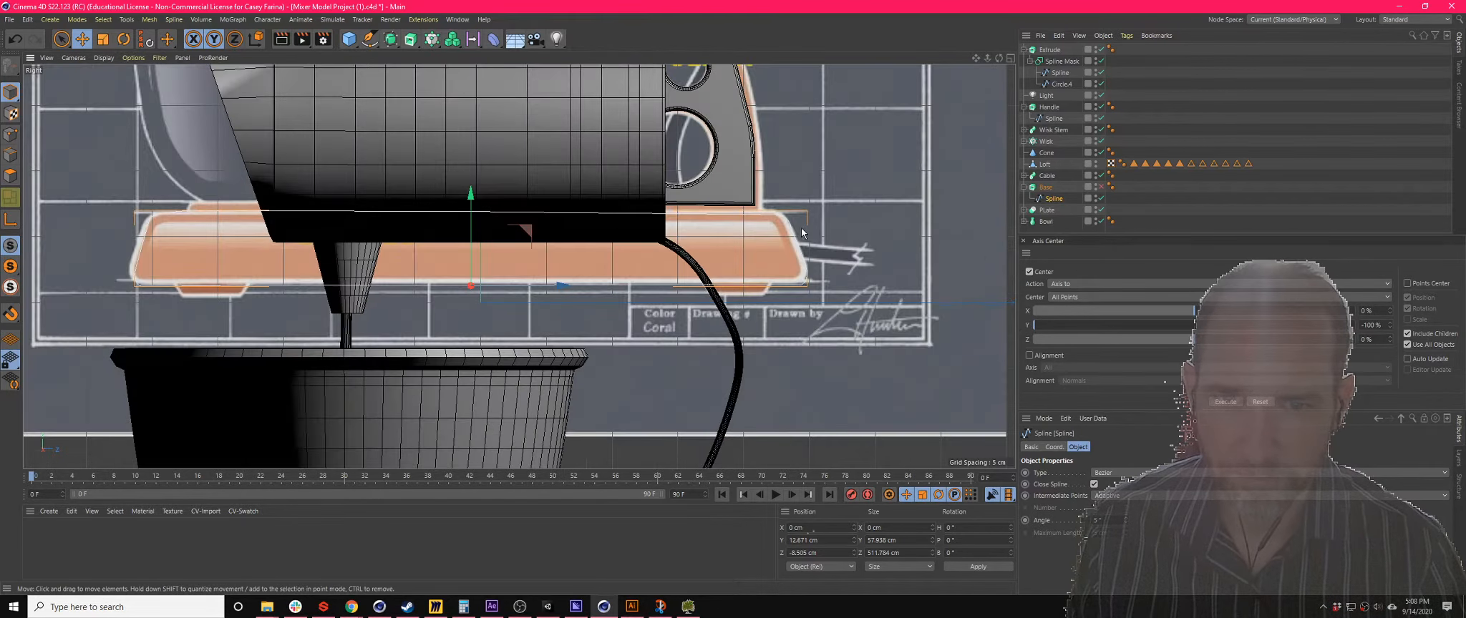
- Inspect the Base spline's corner points against the blueprint in the Right view and delete the old spline
{"action": "scroll", "coordinate": [806, 278], "scroll_direction": "up", "scroll_amount": 3}
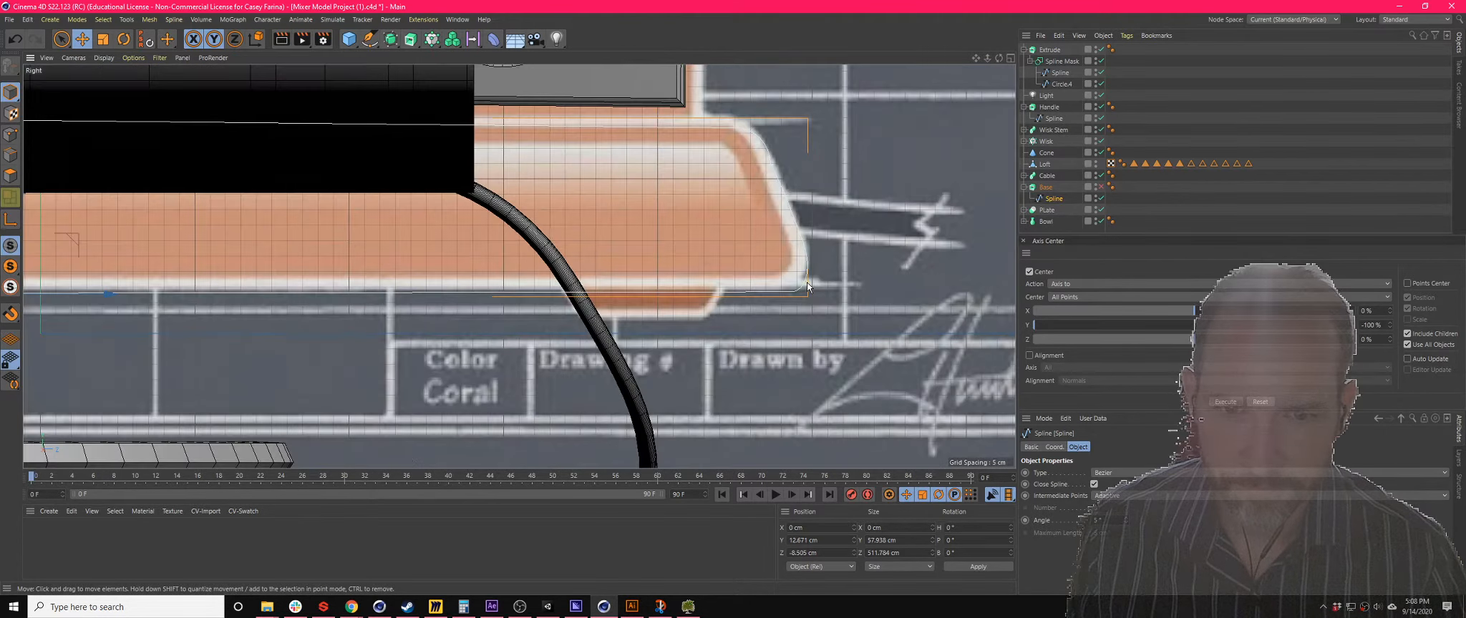
{"action": "left_click", "coordinate": [11, 136]}
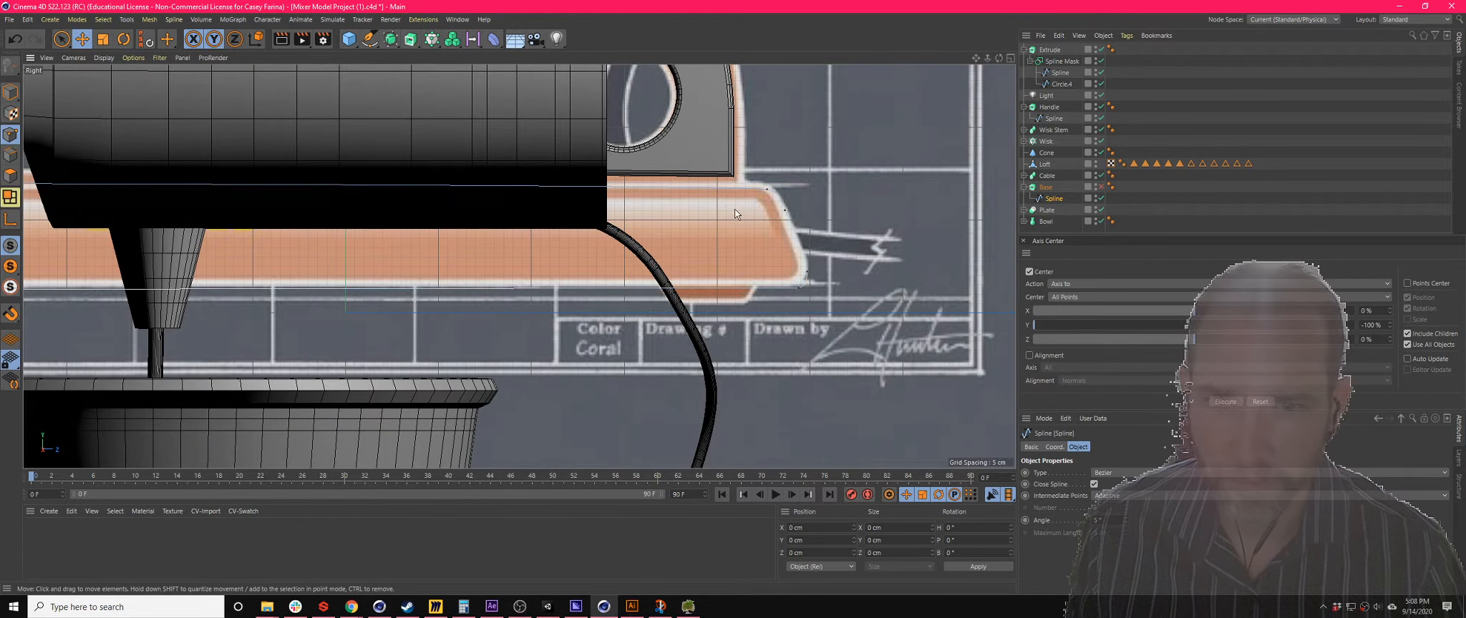
{"action": "middle_click_drag", "start_coordinate": [617, 250], "coordinate": [875, 254]}
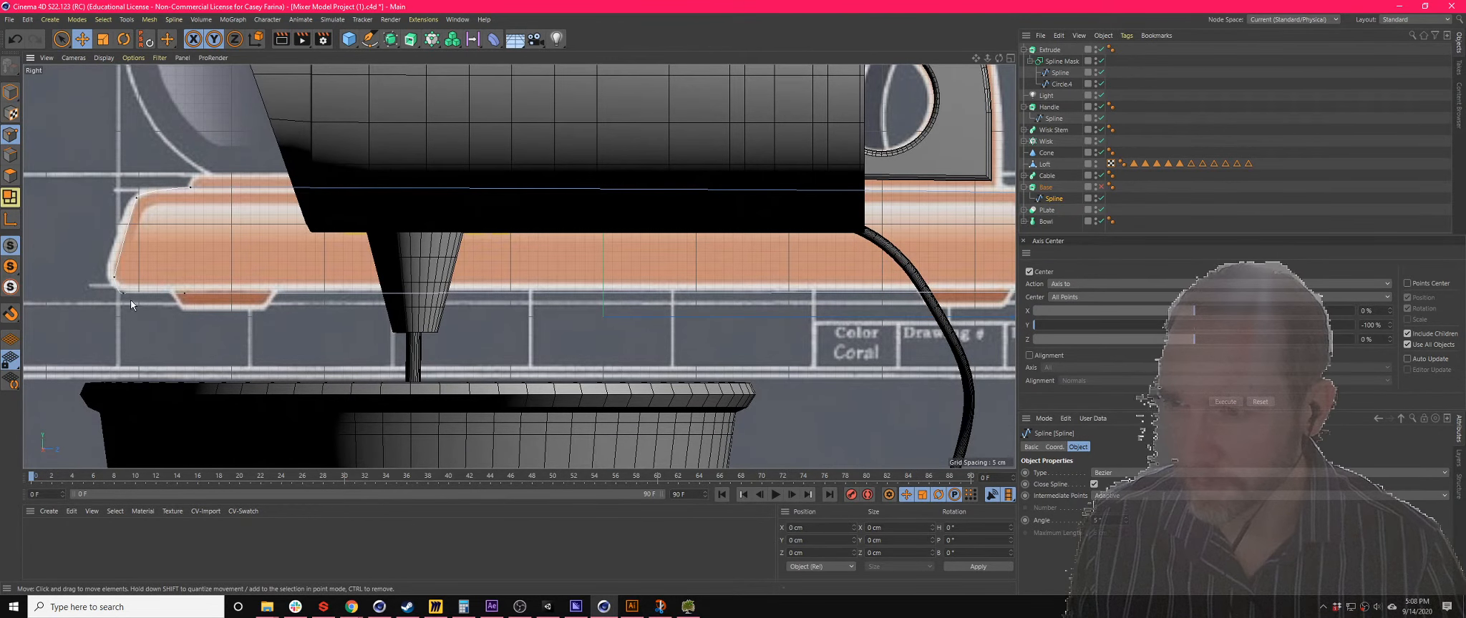
{"action": "scroll", "coordinate": [176, 267], "scroll_direction": "down", "scroll_amount": 2}
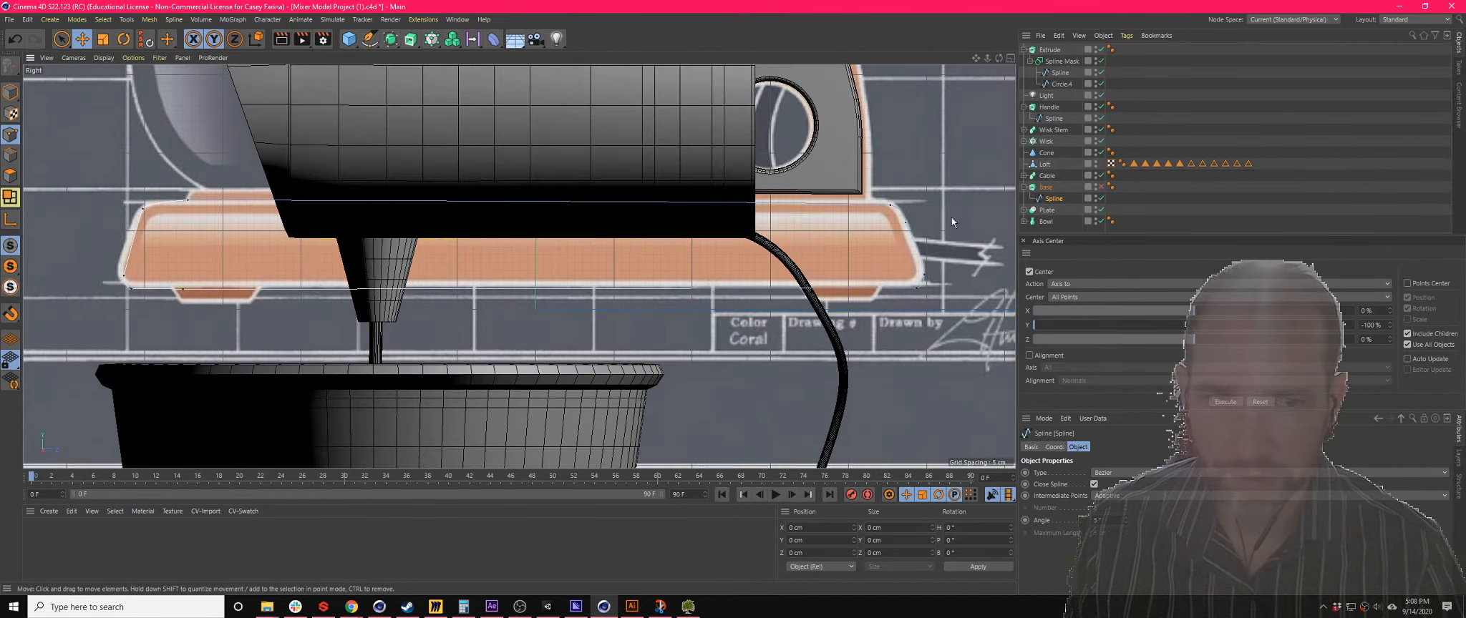
{"action": "key", "text": "Delete"}
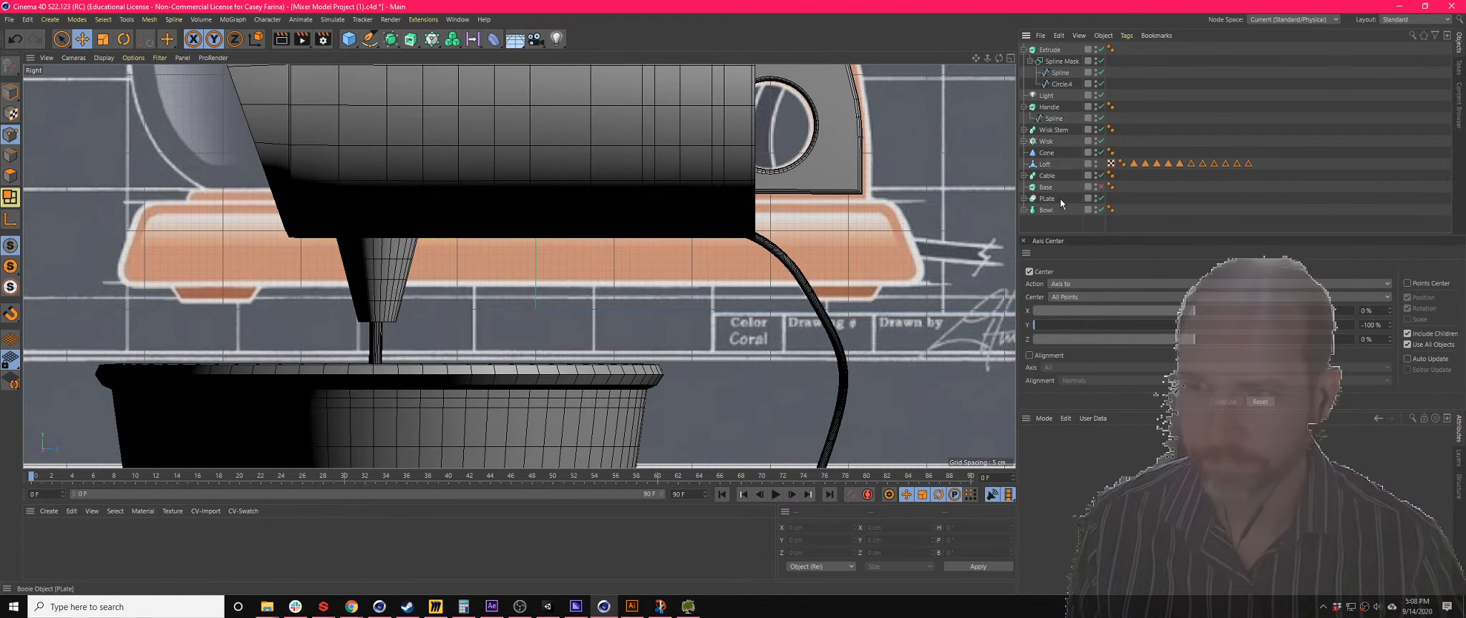
- Trace the blueprint's base with the Spline Pen as a closed four-corner outline
{"action": "left_click", "coordinate": [375, 44]}
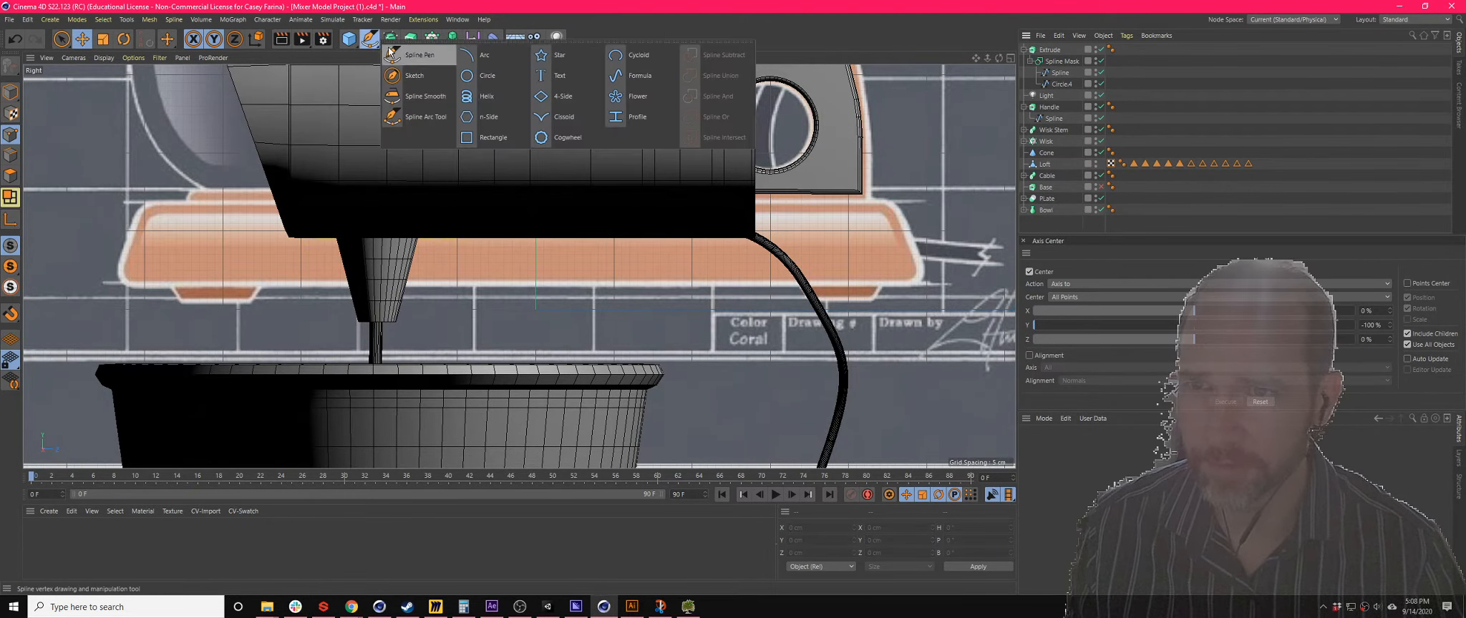
{"action": "left_click", "coordinate": [149, 207]}
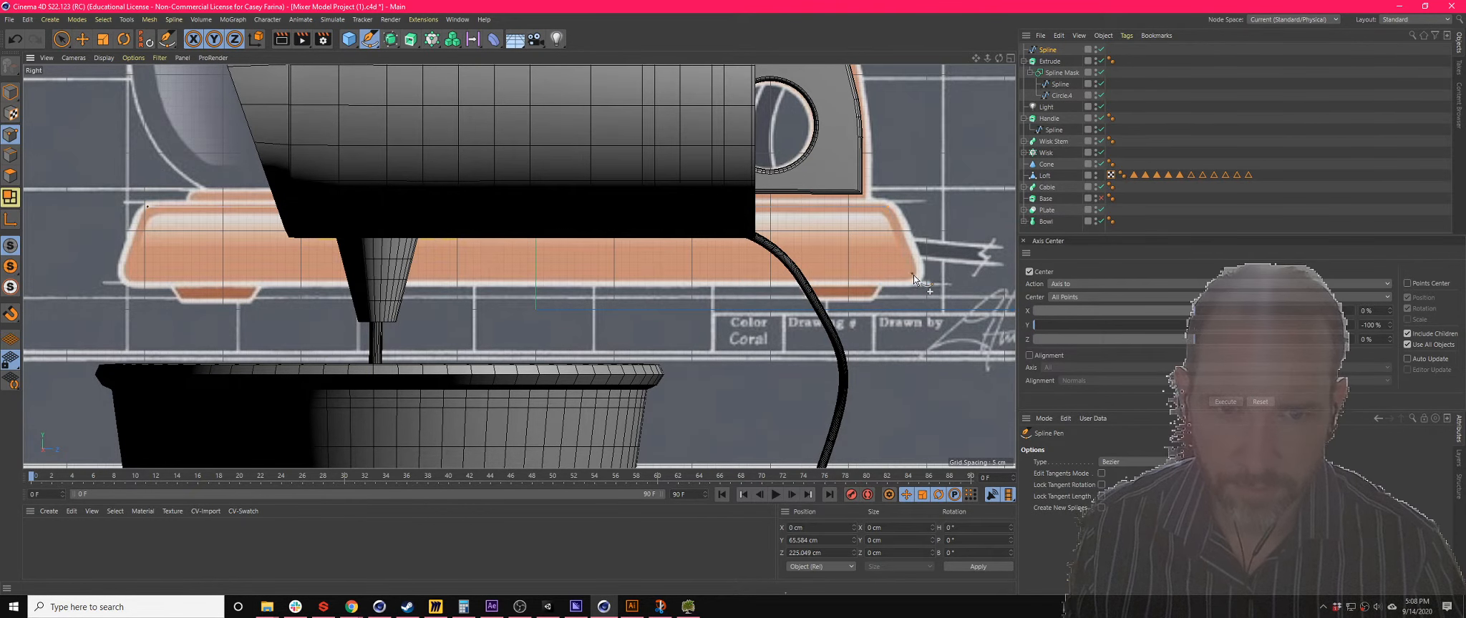
{"action": "left_click", "coordinate": [888, 206]}
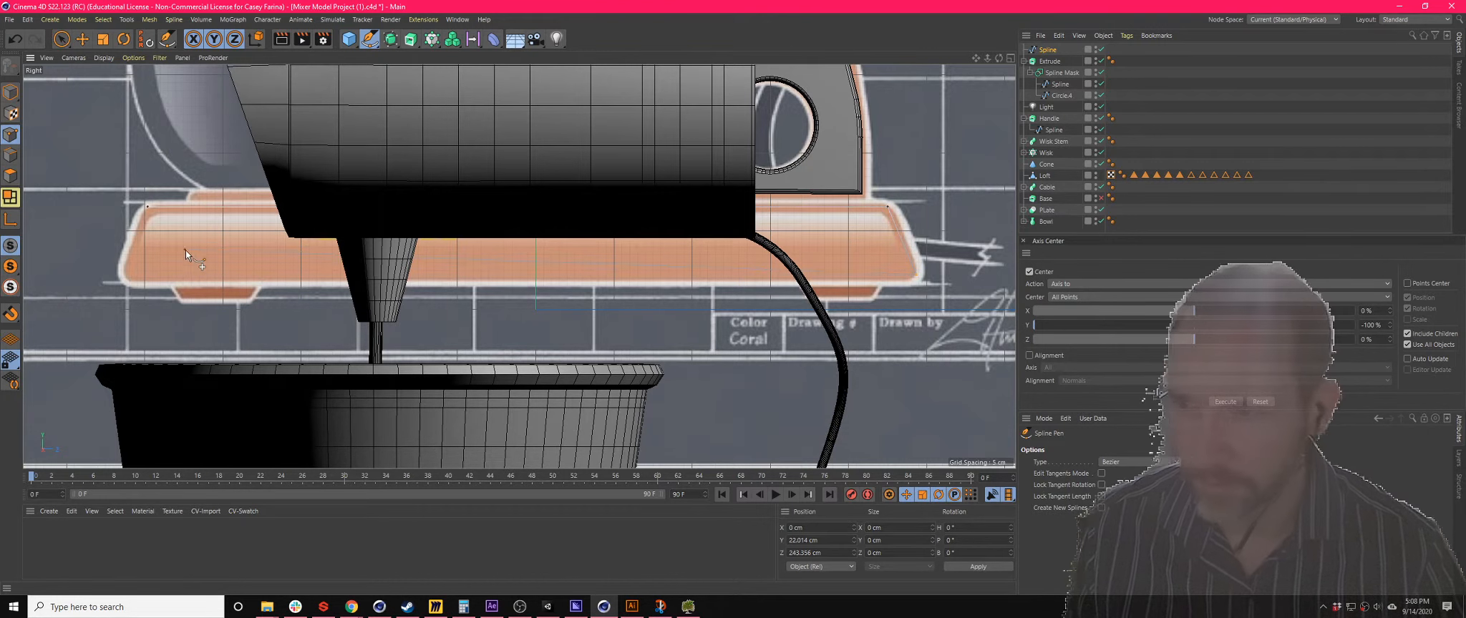
{"action": "left_click", "coordinate": [147, 208]}
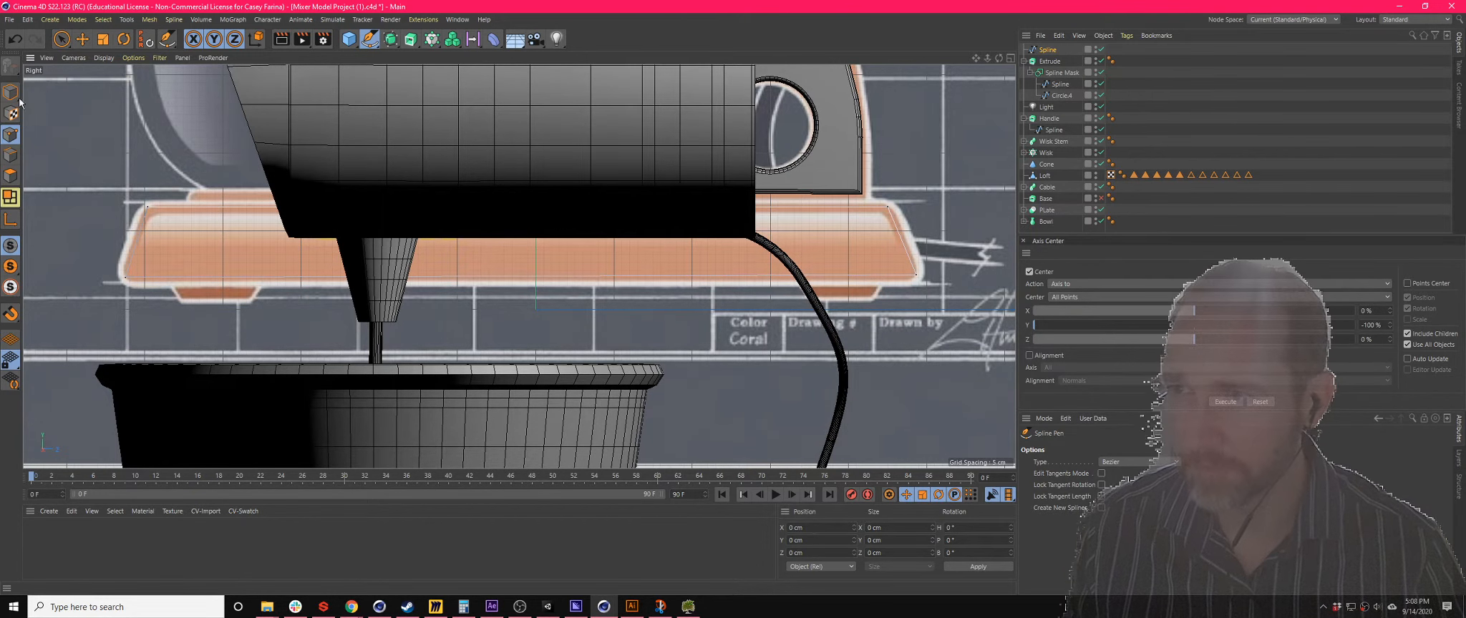
- Select the new spline's two upper points and scale them to 0% in Y to level the top edge
{"action": "left_click", "coordinate": [63, 40]}
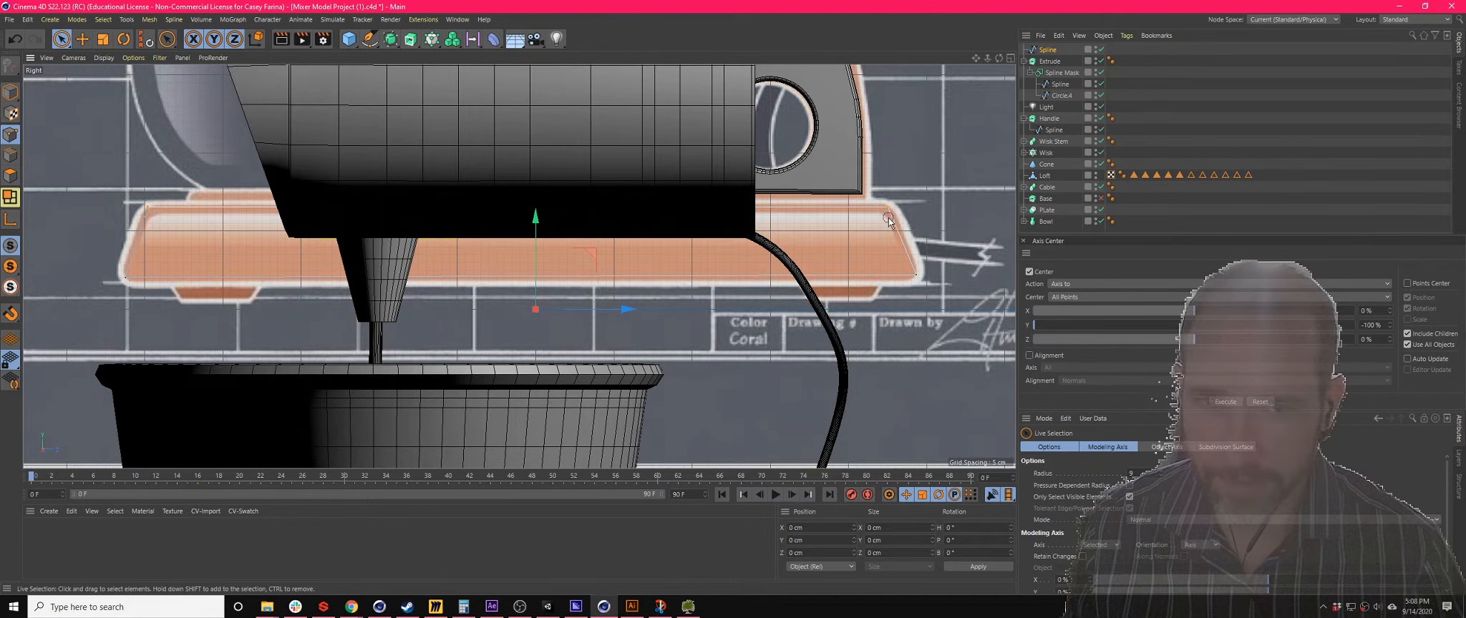
{"action": "left_click", "coordinate": [889, 218]}
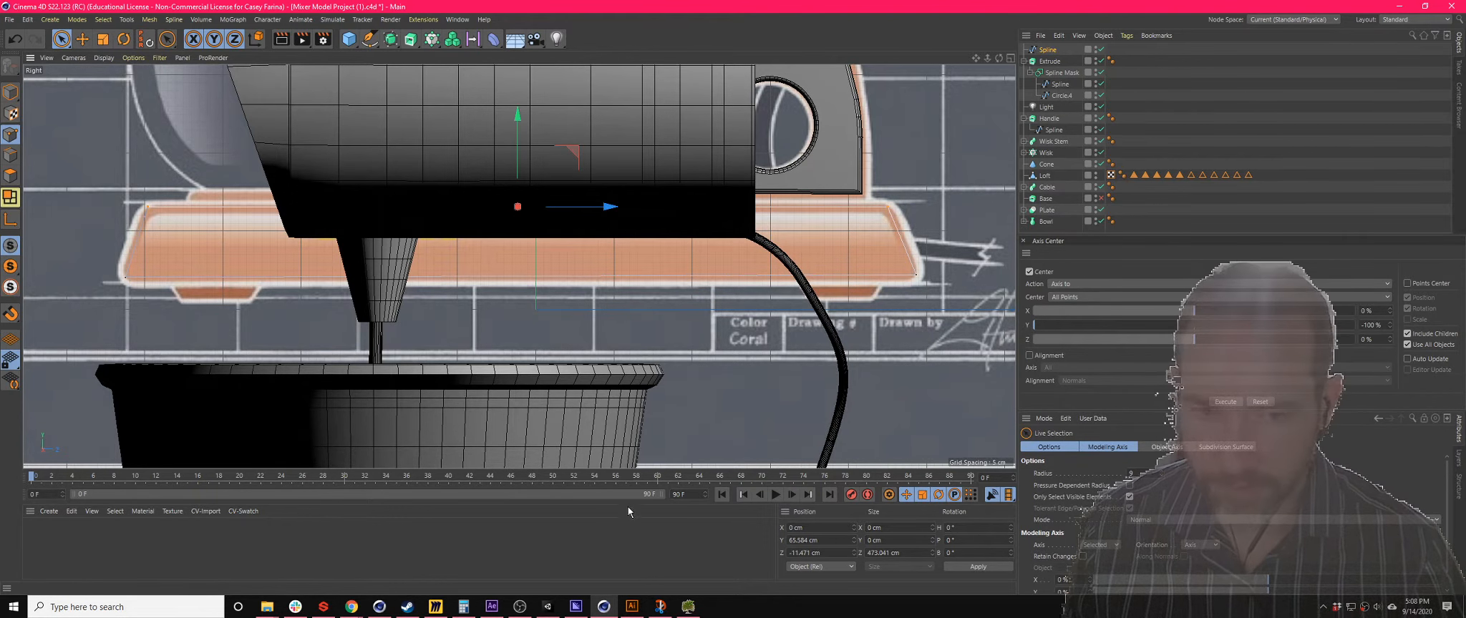
{"action": "key", "text": "t"}
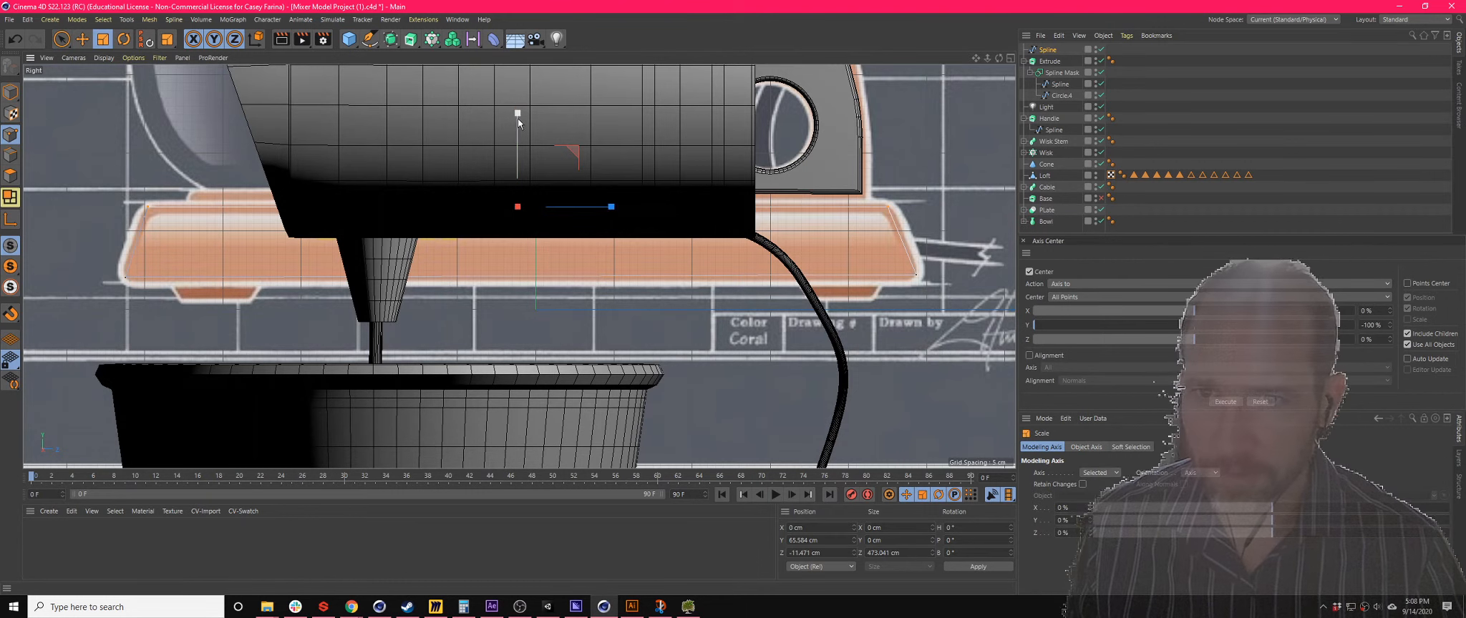
{"action": "left_click_drag", "start_coordinate": [517, 118], "coordinate": [518, 137]}
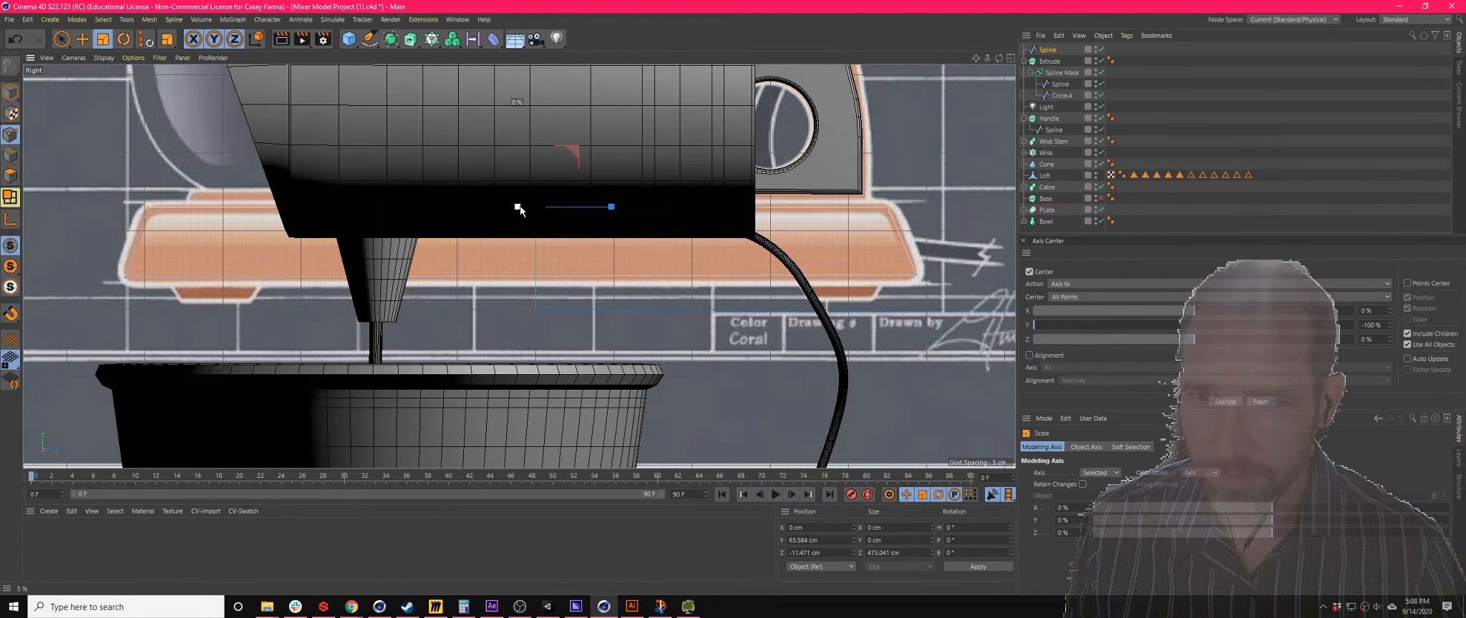
{"action": "left_click_drag", "start_coordinate": [520, 210], "coordinate": [516, 217]}
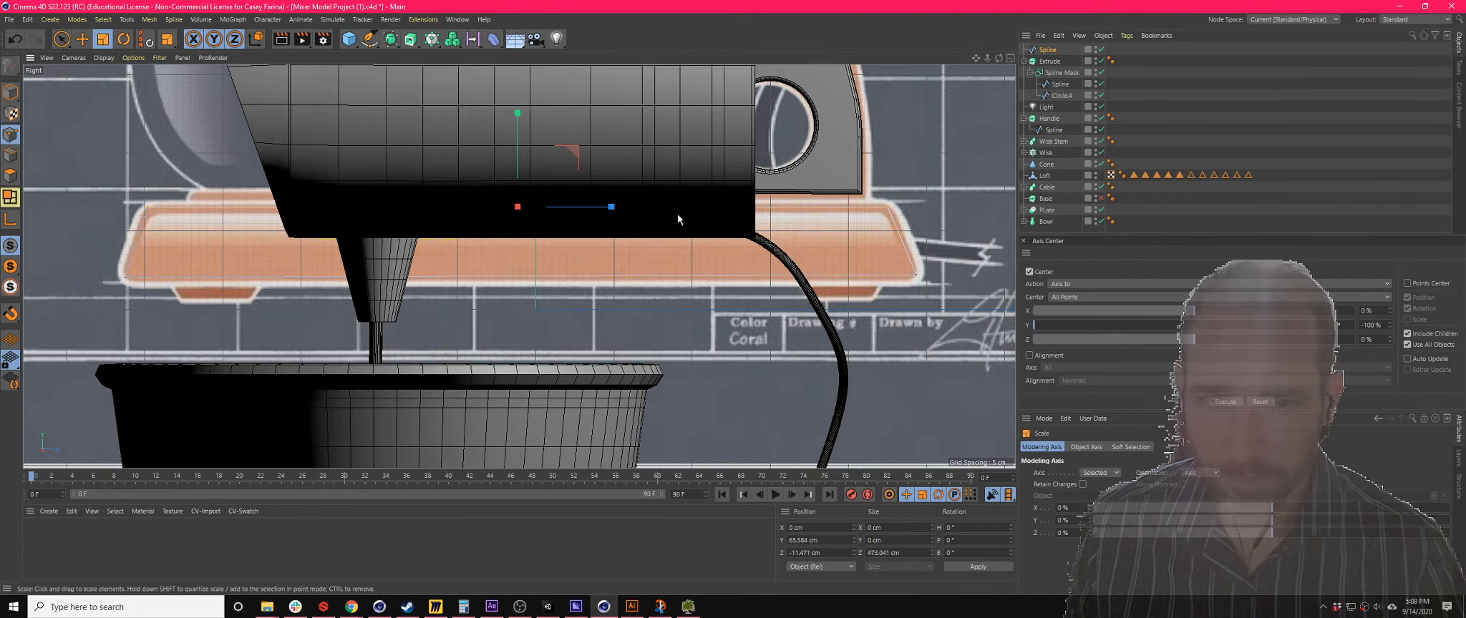
- Level the outline's bottom edge by selecting its two lower points and scaling them flat in Y
{"action": "left_click", "coordinate": [68, 43]}
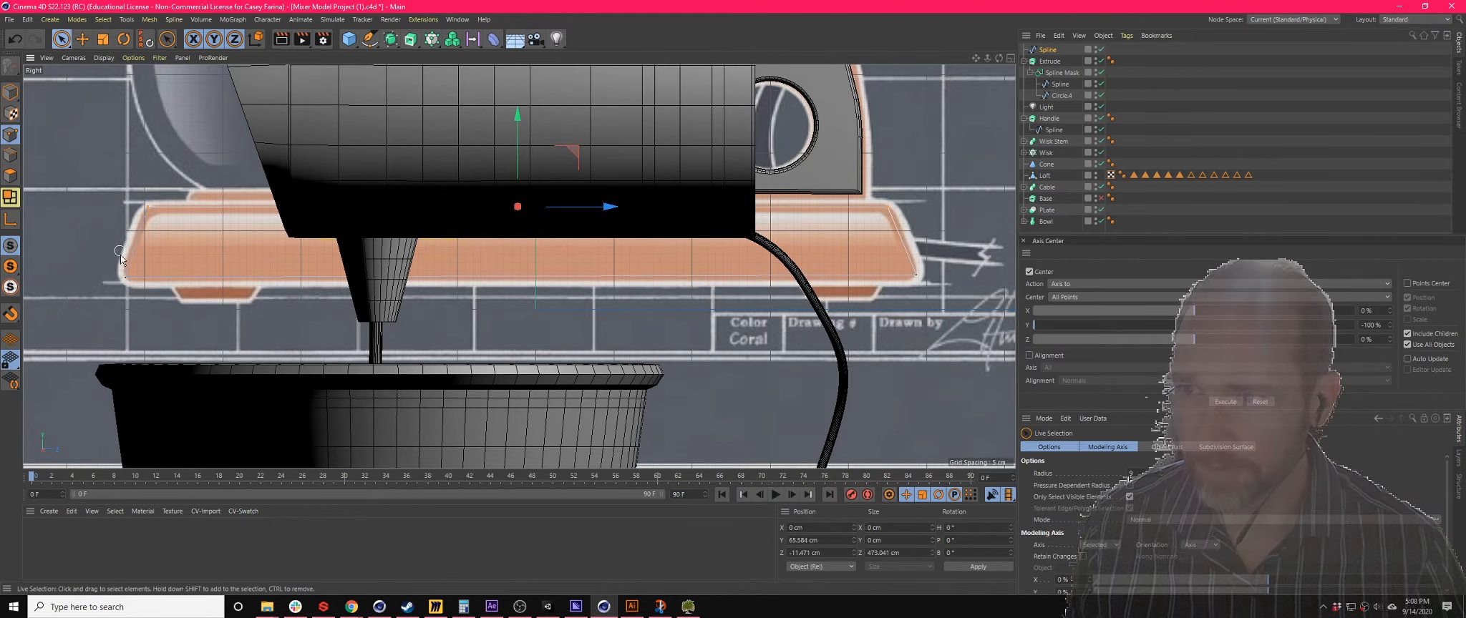
{"action": "left_click", "coordinate": [926, 274]}
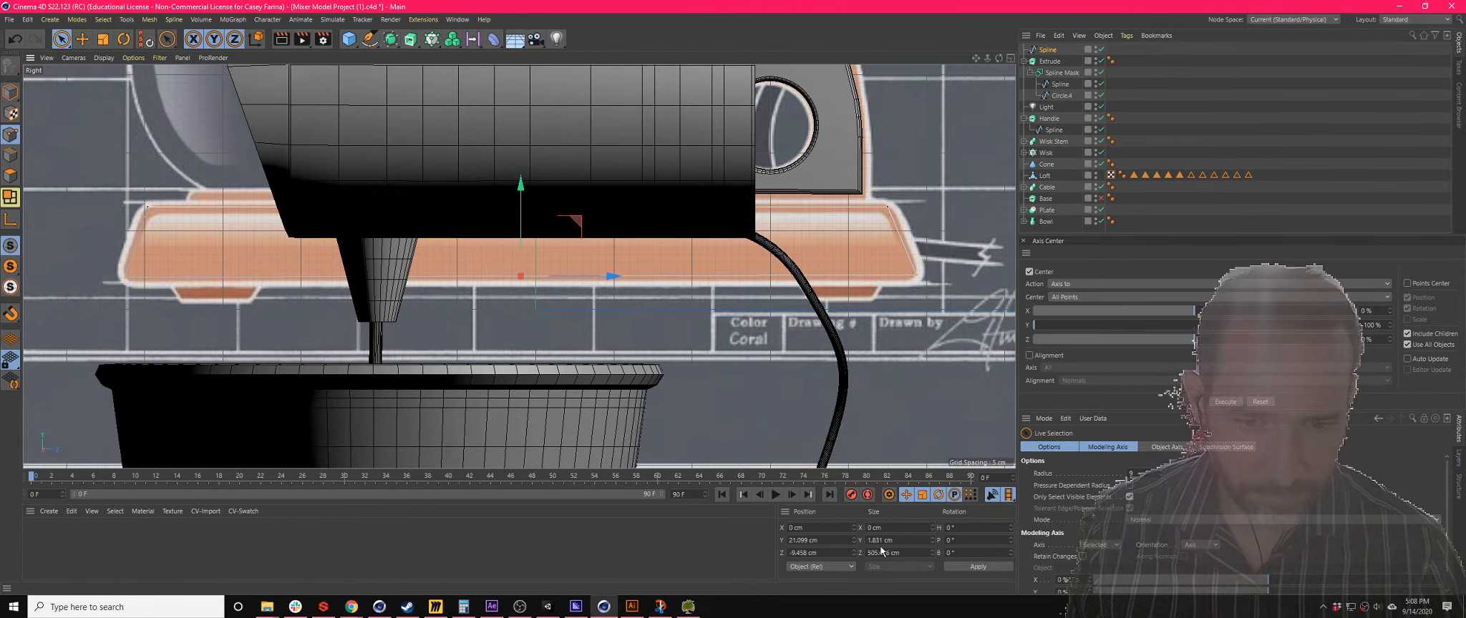
{"action": "key", "text": "t"}
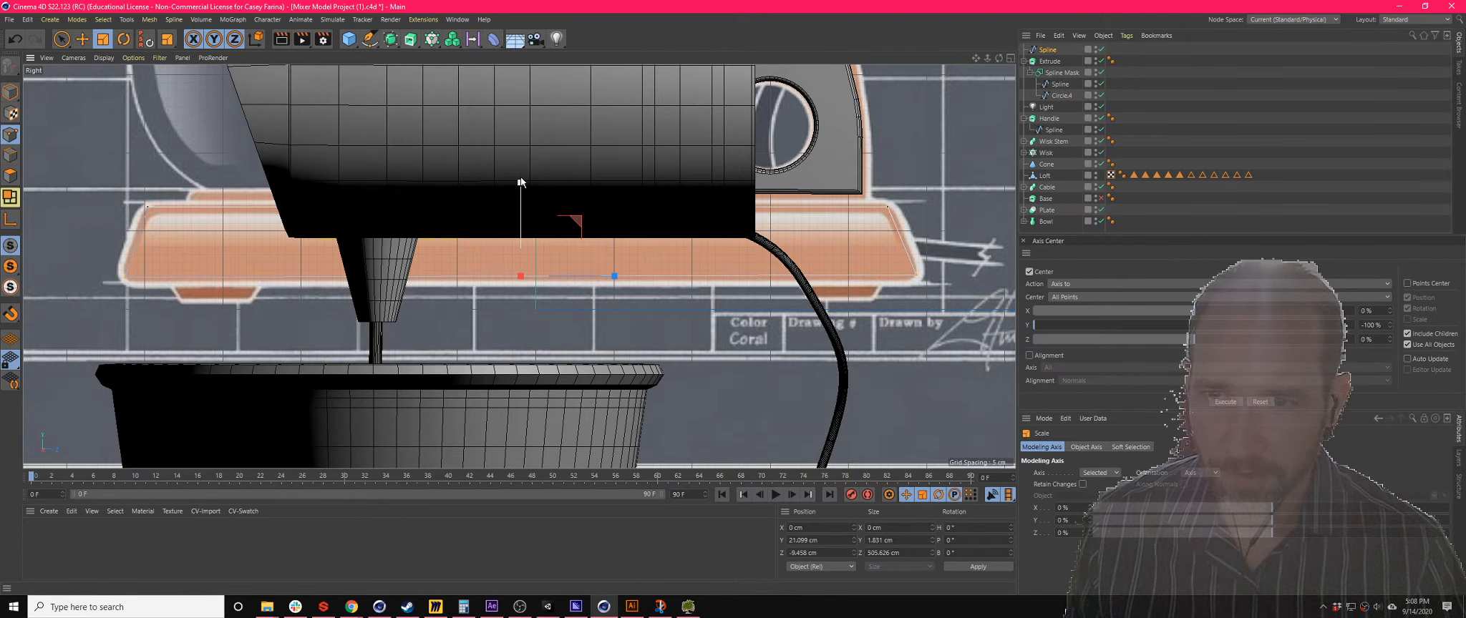
{"action": "left_click_drag", "start_coordinate": [520, 176], "coordinate": [522, 276]}
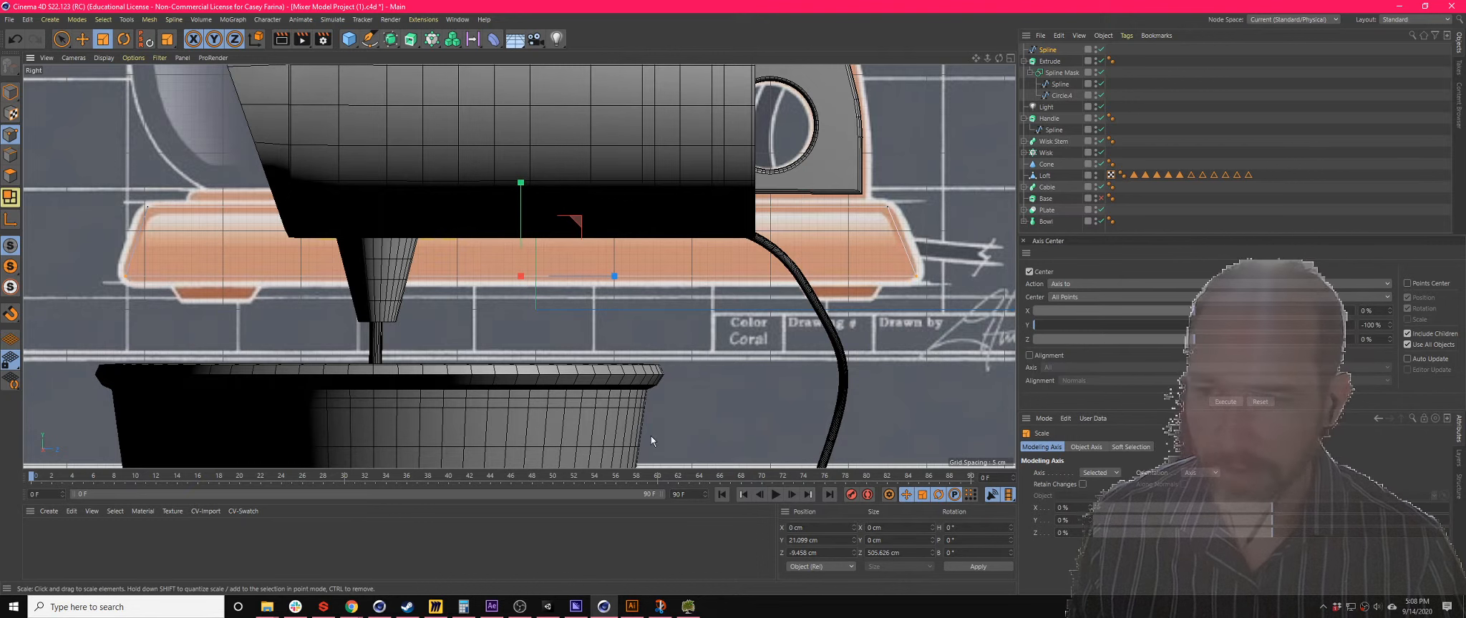
- Chamfer the outline's two lower corner points with a radius of about 7.31 cm
{"action": "left_click", "coordinate": [62, 40]}
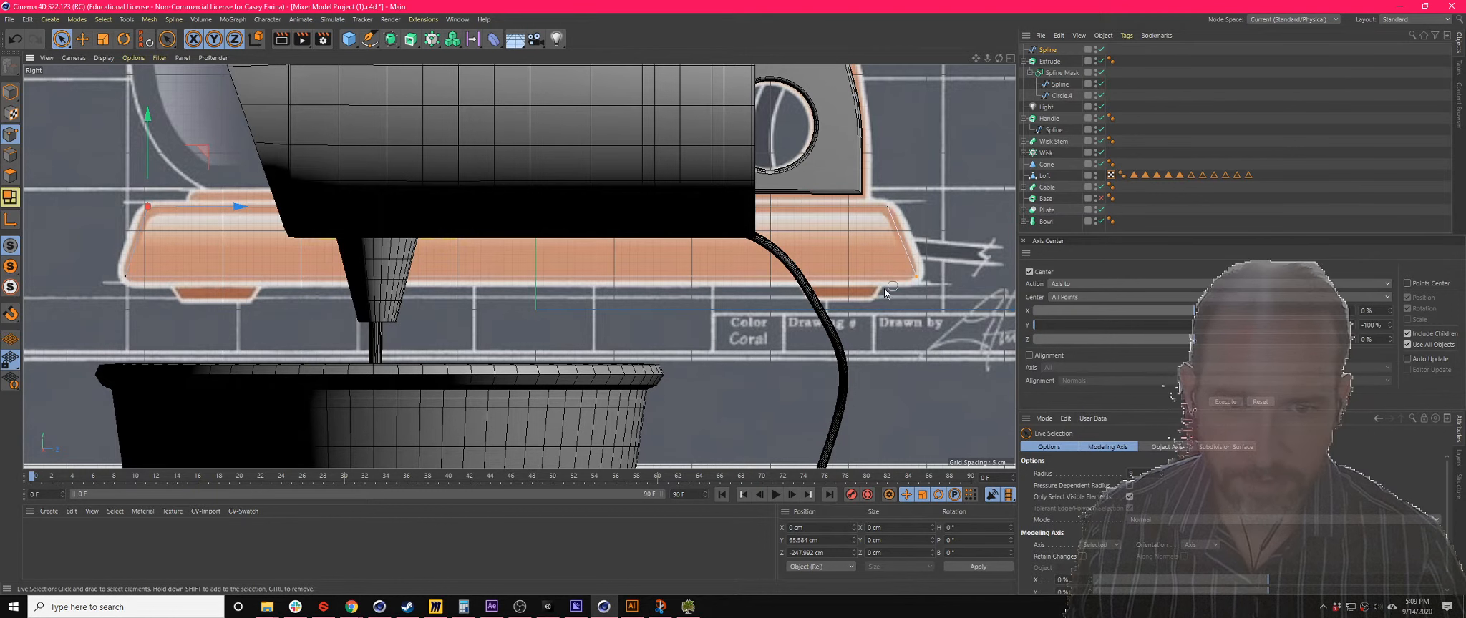
{"action": "key", "text": "ctrl+a"}
{"action": "right_click", "coordinate": [129, 277]}
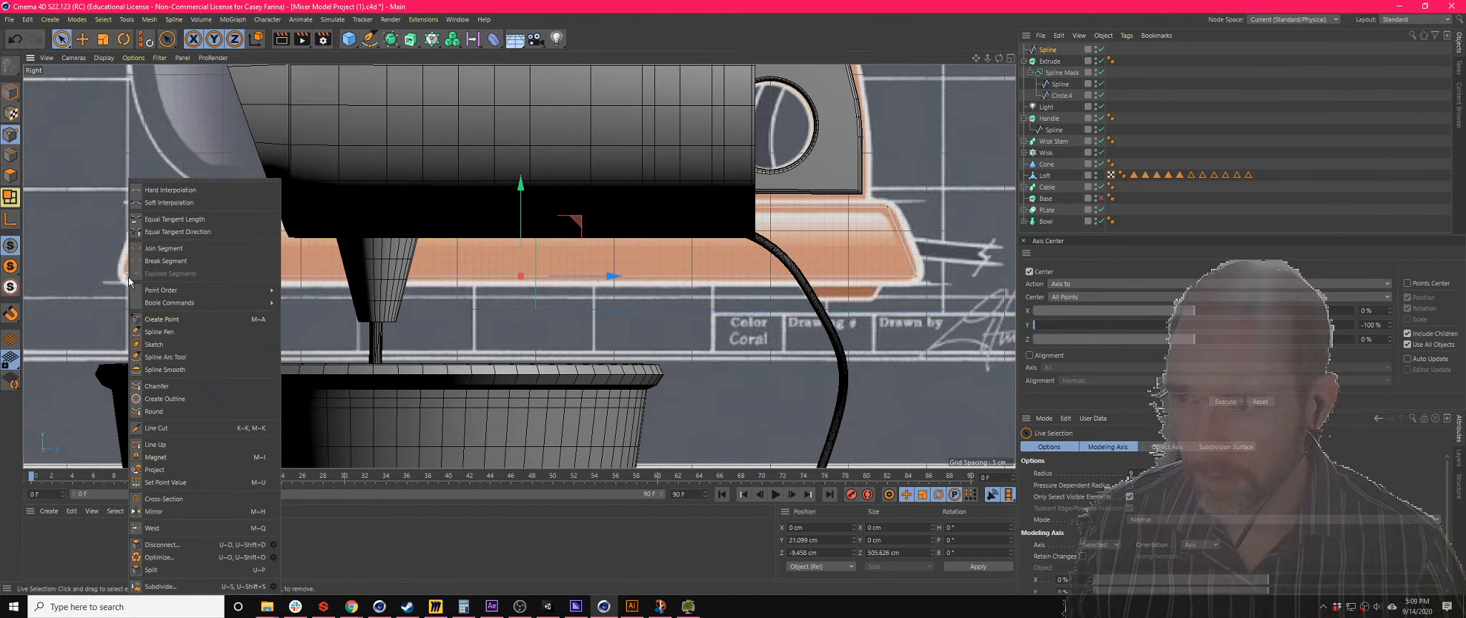
{"action": "left_click", "coordinate": [182, 387]}
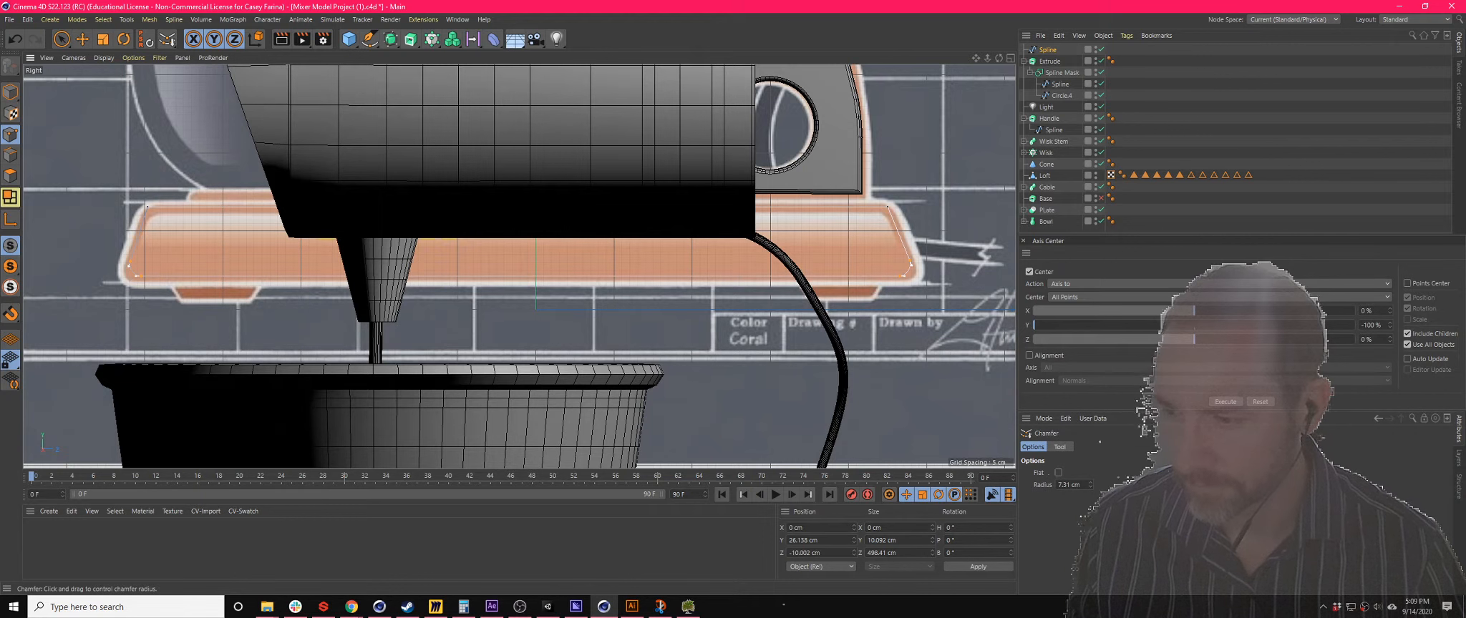
- Chamfer the outline's two upper corner points with a radius of about 6.27 cm
{"action": "key", "text": "space"}
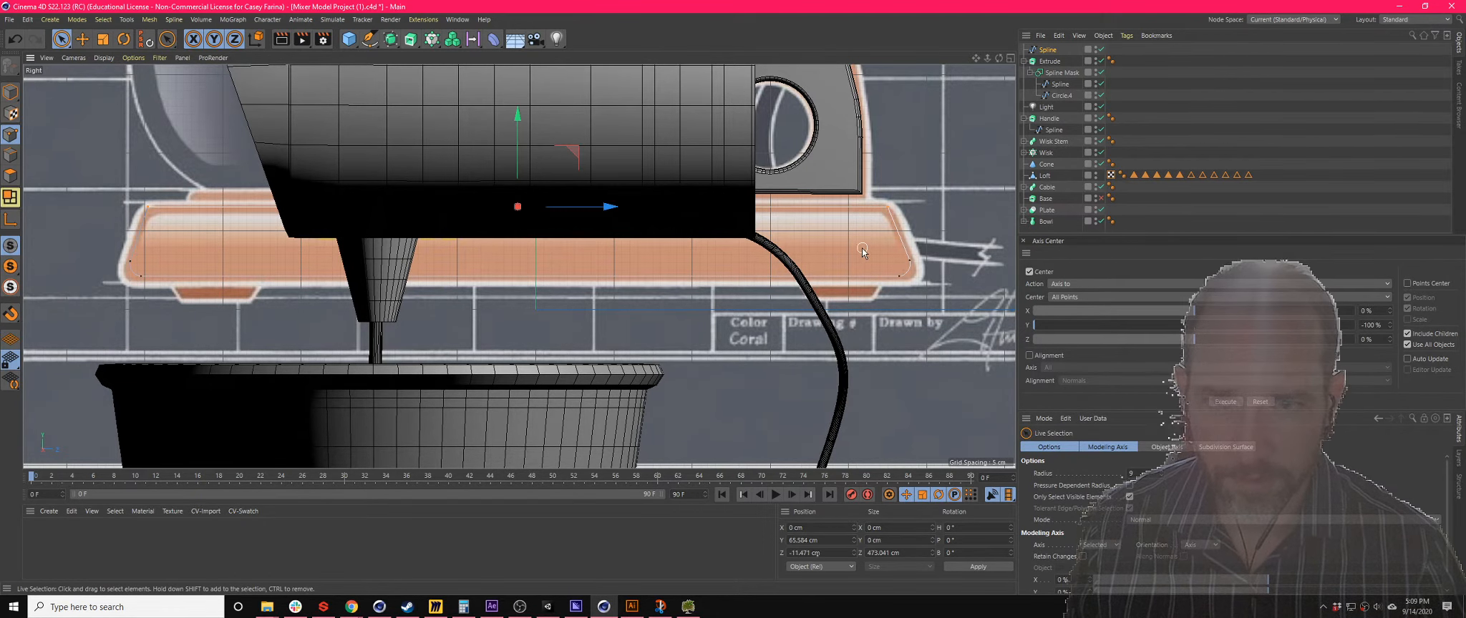
{"action": "right_click", "coordinate": [888, 213]}
{"action": "left_click", "coordinate": [926, 385]}
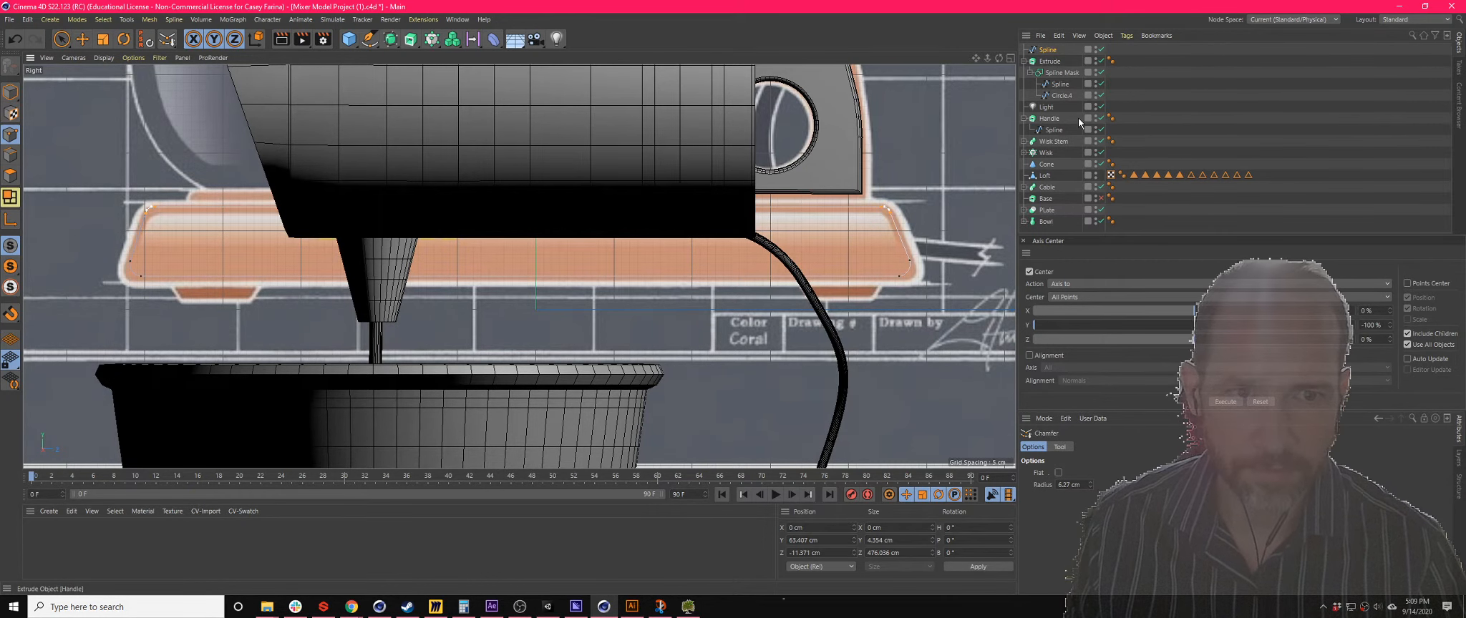
- Make the new Spline a child of the Base object and re-enable the Base extrusion
{"action": "left_click_drag", "start_coordinate": [1048, 50], "coordinate": [1046, 200]}
{"action": "left_click", "coordinate": [1144, 200]}
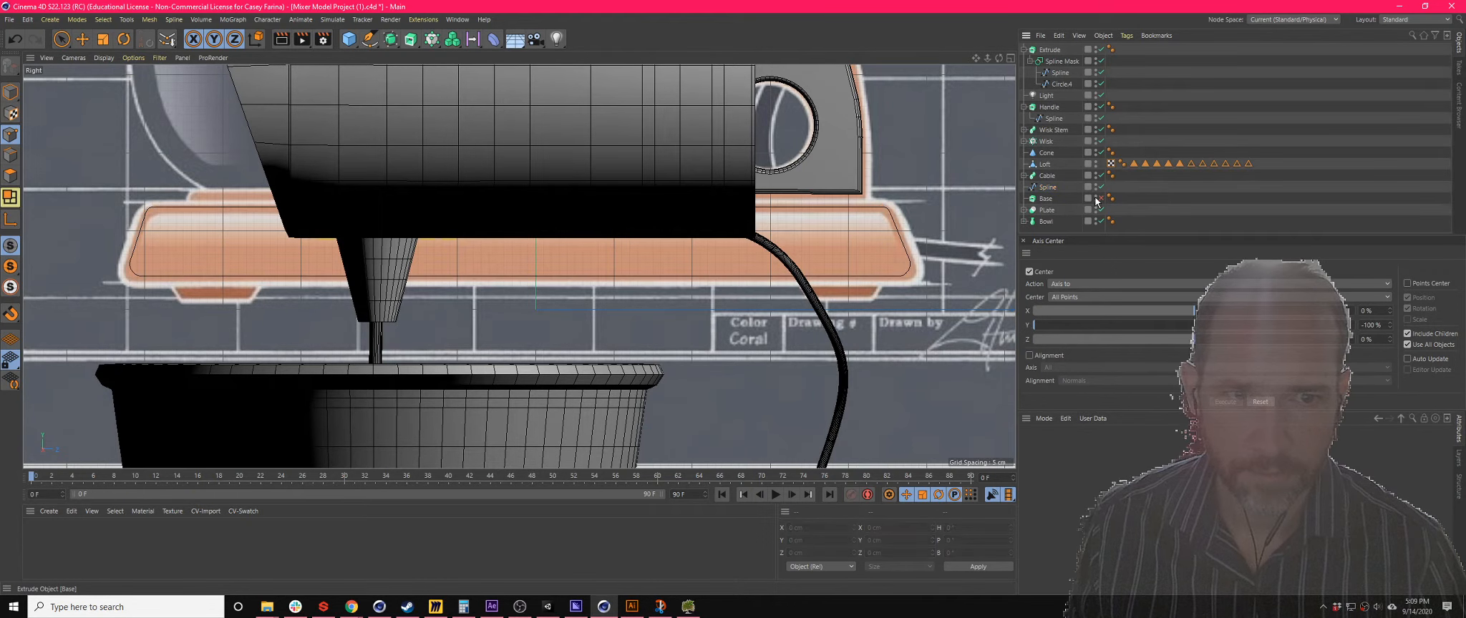
{"action": "left_click_drag", "start_coordinate": [1055, 188], "coordinate": [1050, 199]}
{"action": "left_click", "coordinate": [1101, 187]}
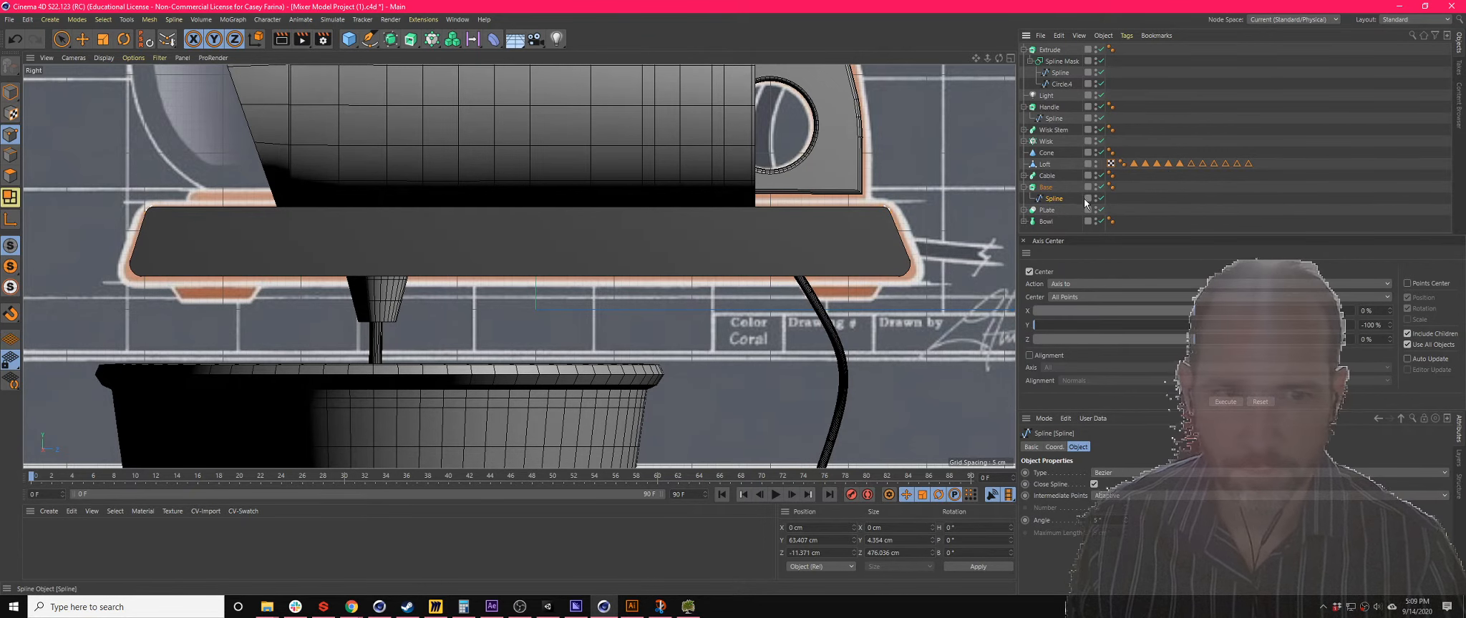
- Recenter the Base's axis at the bottom with Axis Center at Y -100% and nudge the Base slightly upward
{"action": "left_click", "coordinate": [410, 266]}
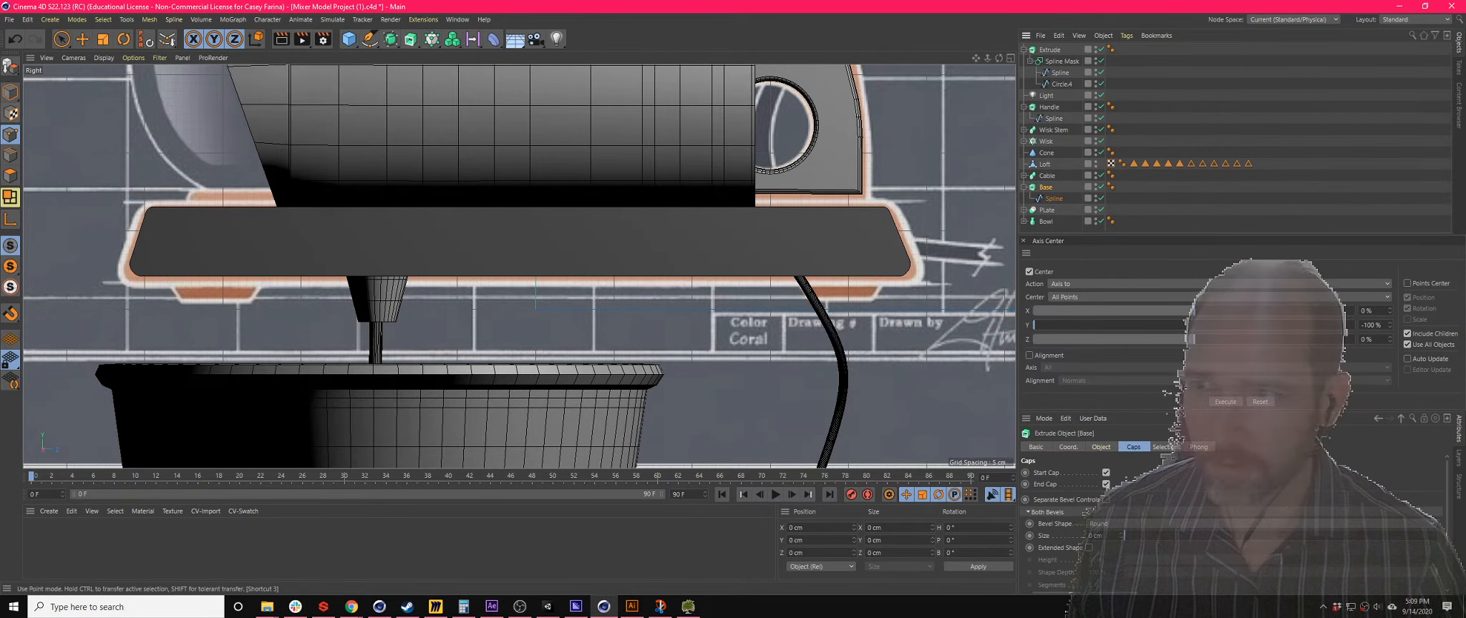
{"action": "left_click", "coordinate": [10, 92]}
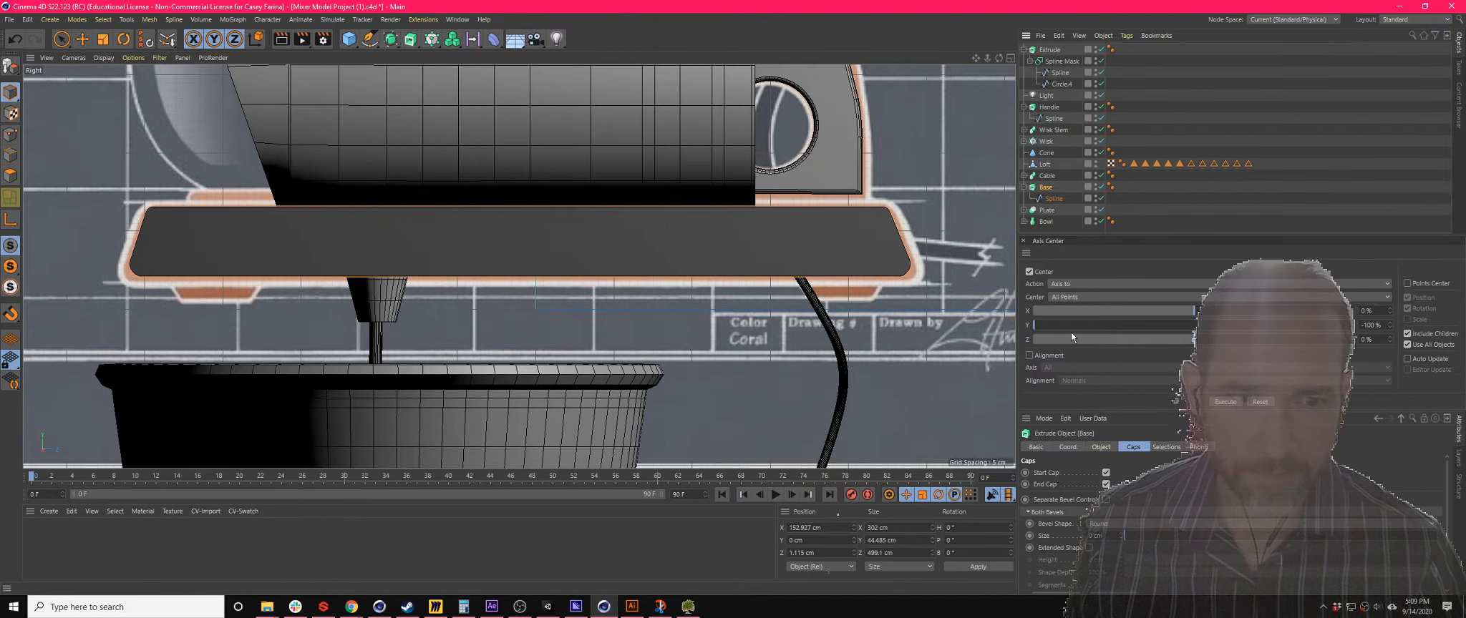
{"action": "left_click", "coordinate": [1221, 401]}
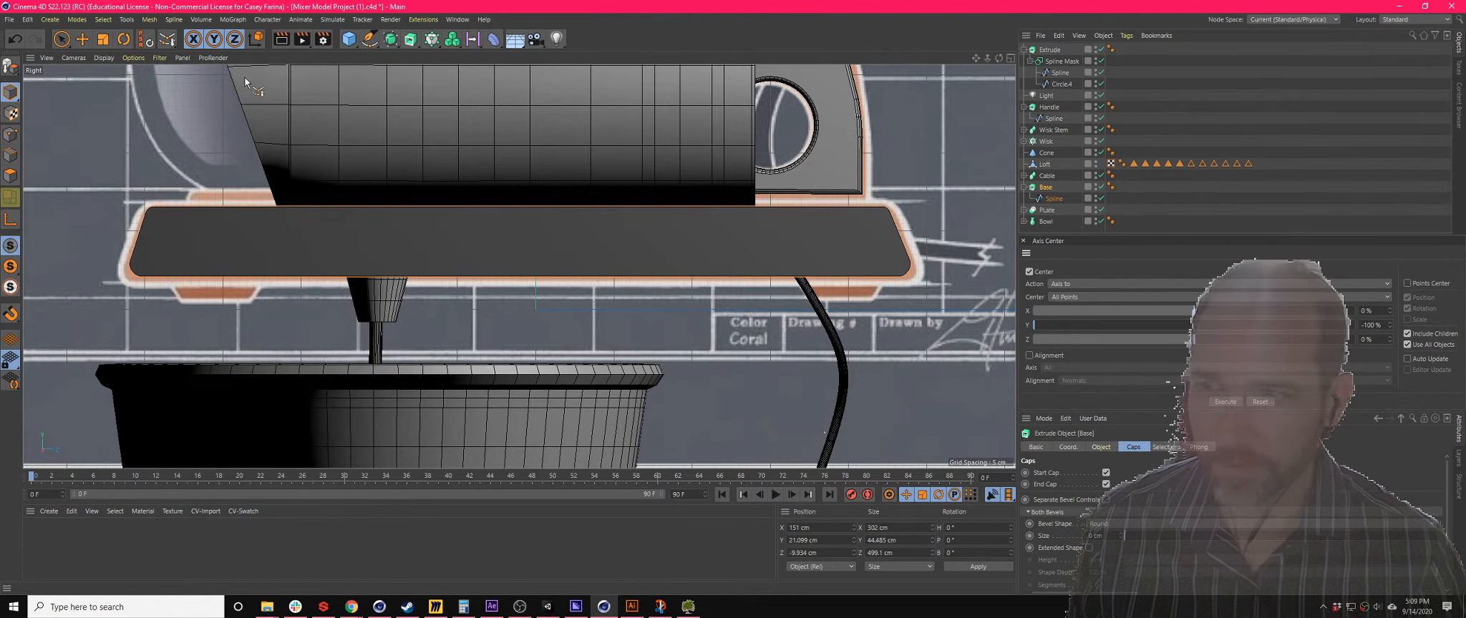
{"action": "key", "text": "e"}
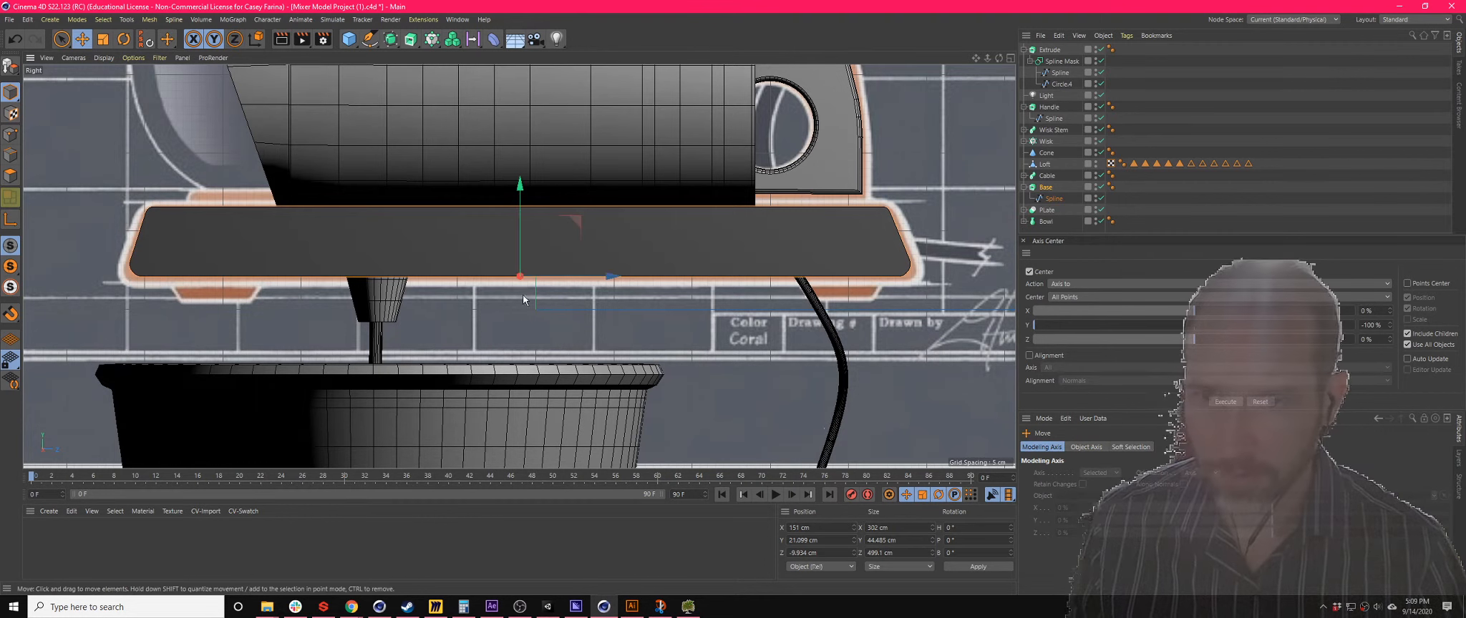
{"action": "left_click_drag", "start_coordinate": [519, 187], "coordinate": [523, 189]}
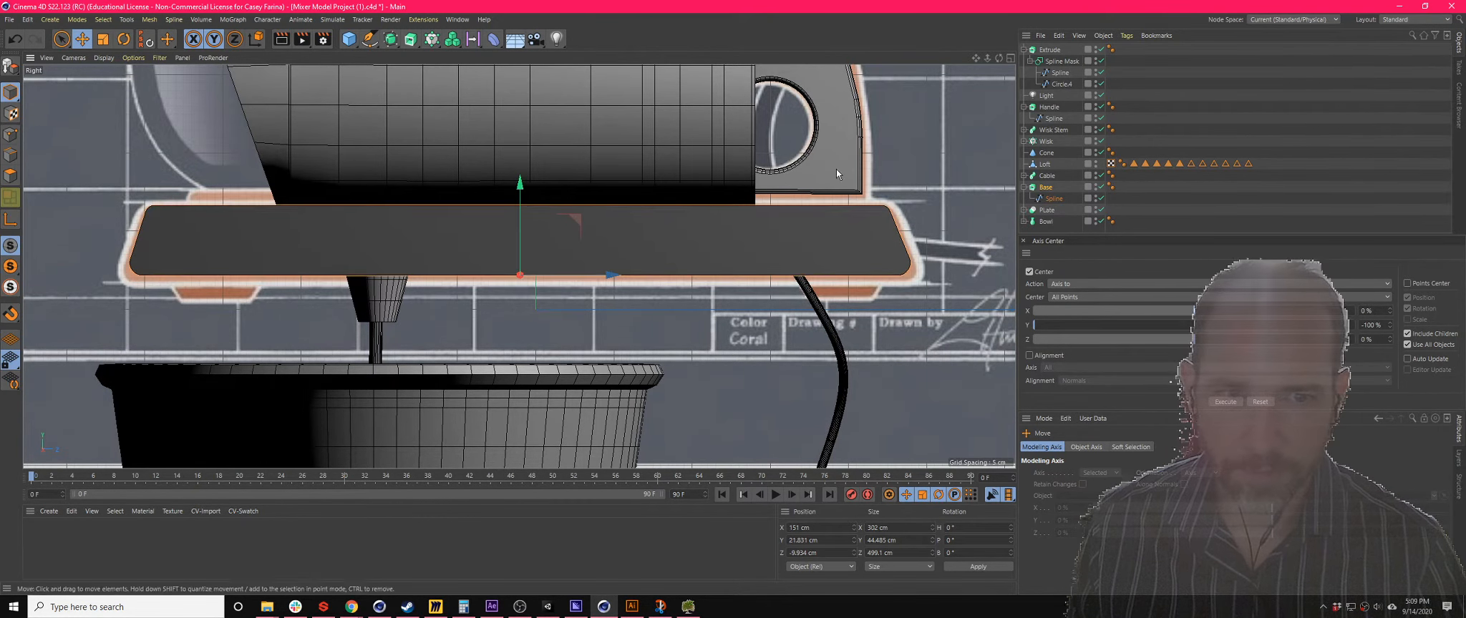
- Scale the Base's spline to about 47.5 cm in Y and 510.7 cm in Z, and lower it onto the blueprint's base
{"action": "left_click", "coordinate": [1054, 199]}
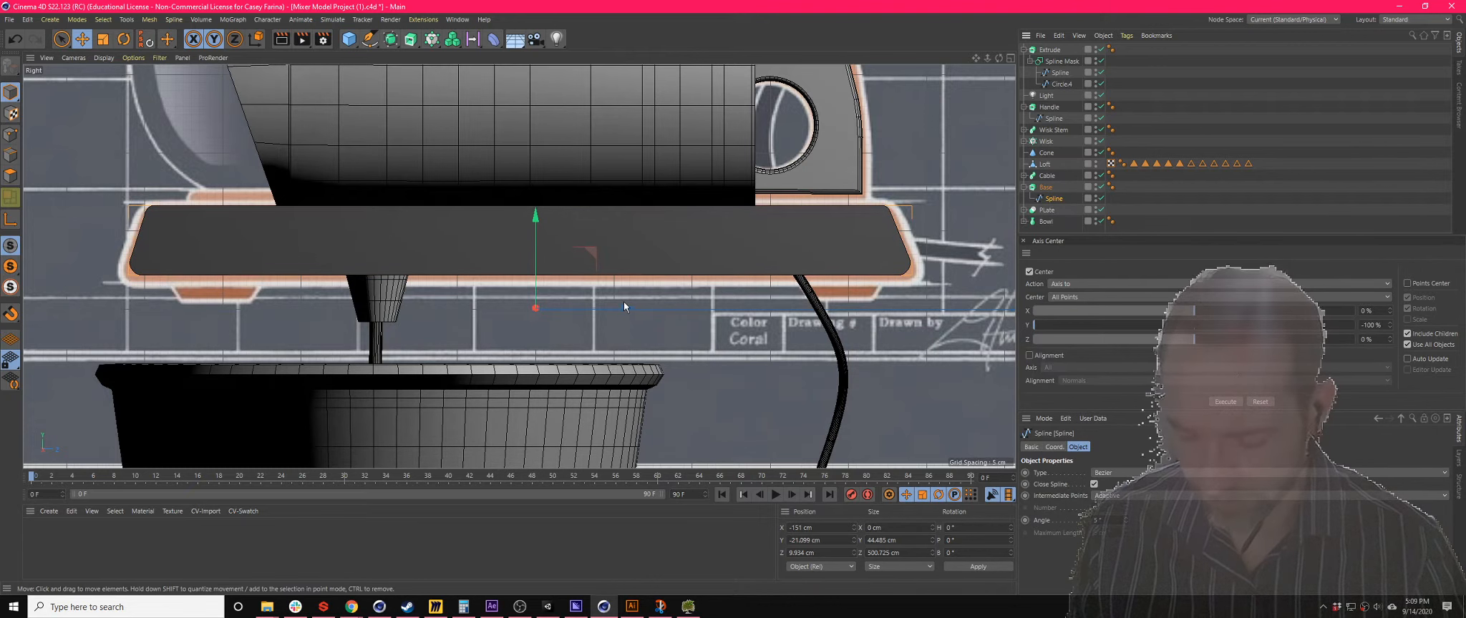
{"action": "key", "text": "t"}
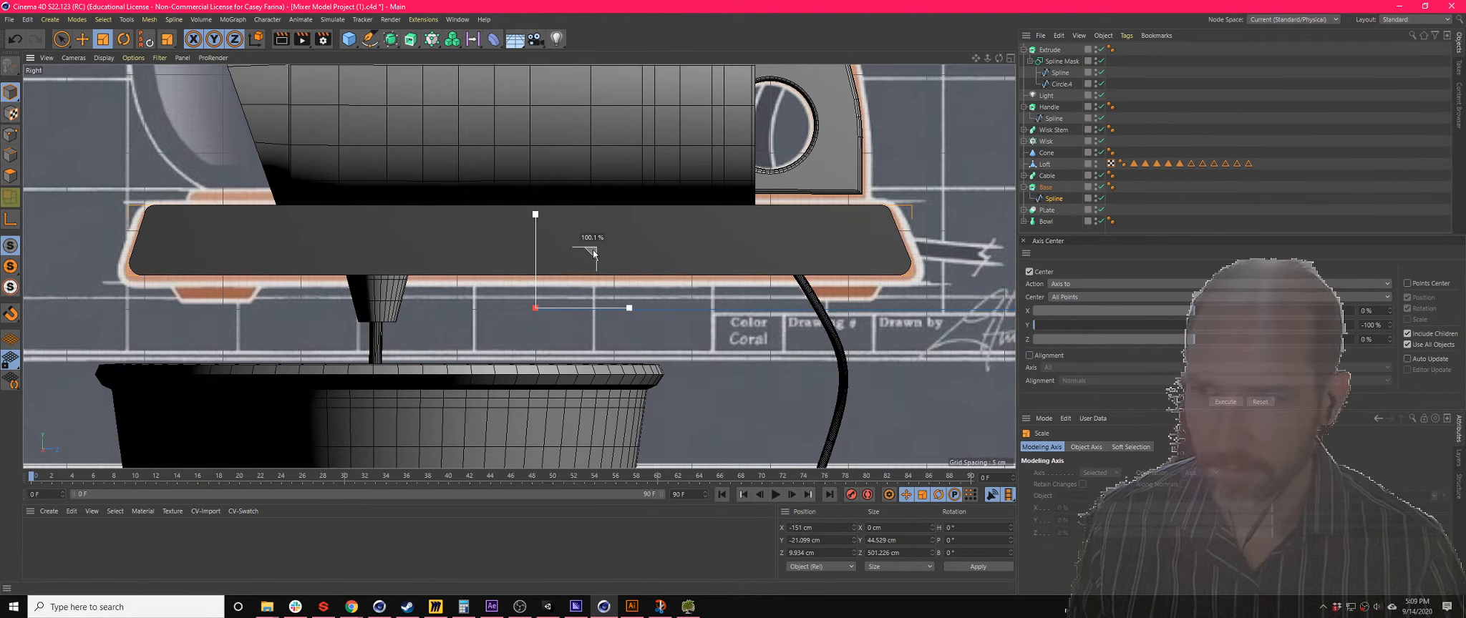
{"action": "left_click_drag", "start_coordinate": [593, 250], "coordinate": [602, 250]}
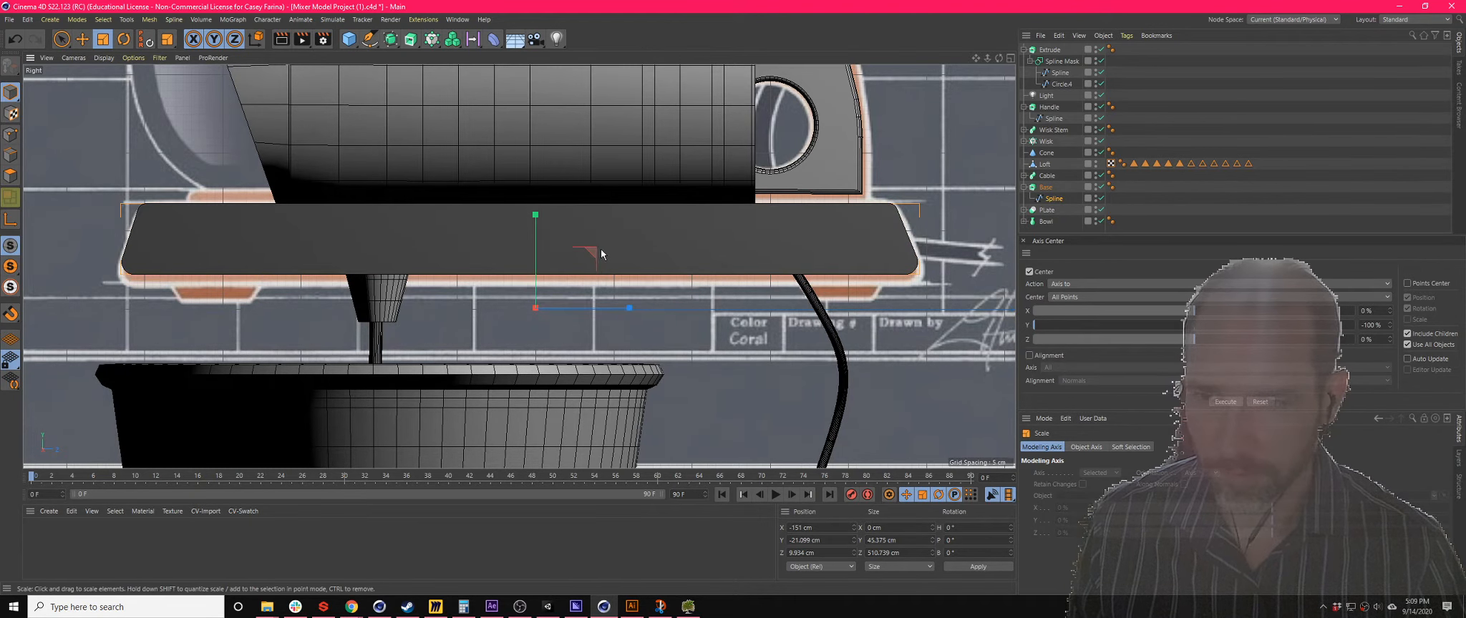
{"action": "left_click_drag", "start_coordinate": [534, 225], "coordinate": [537, 230]}
{"action": "key", "text": "e"}
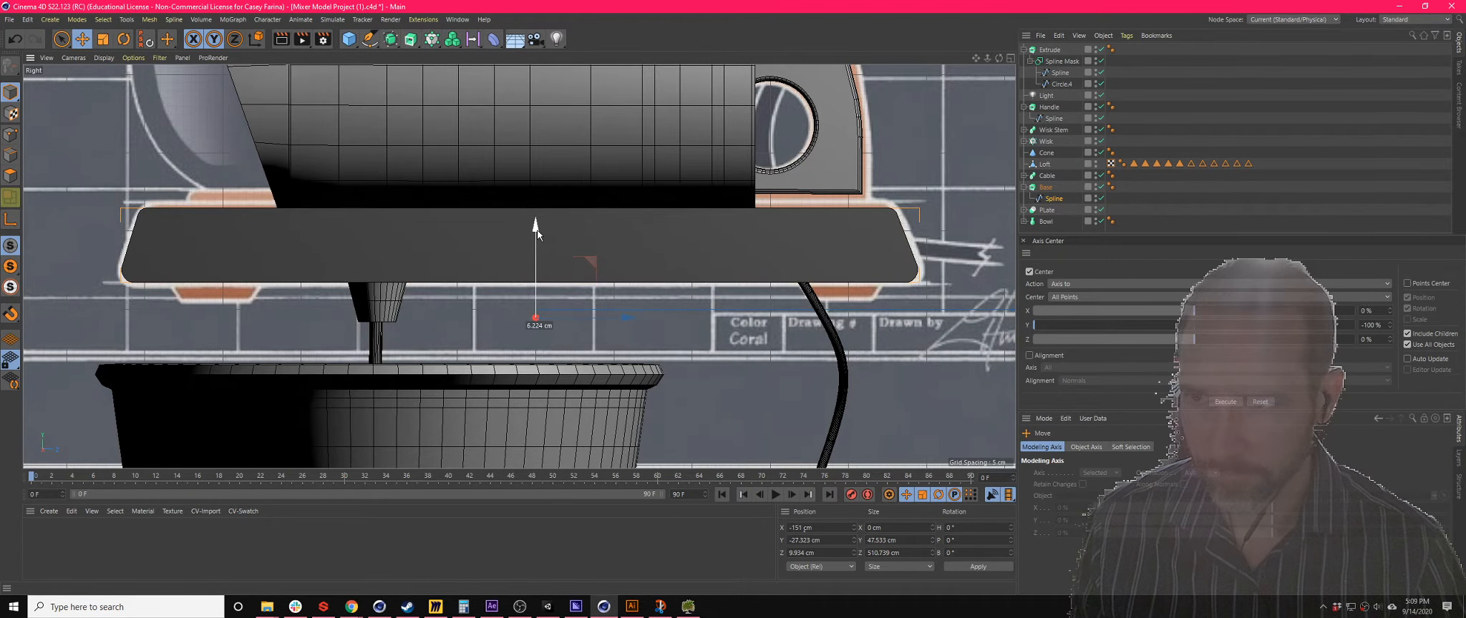
{"action": "left_click", "coordinate": [1045, 188]}
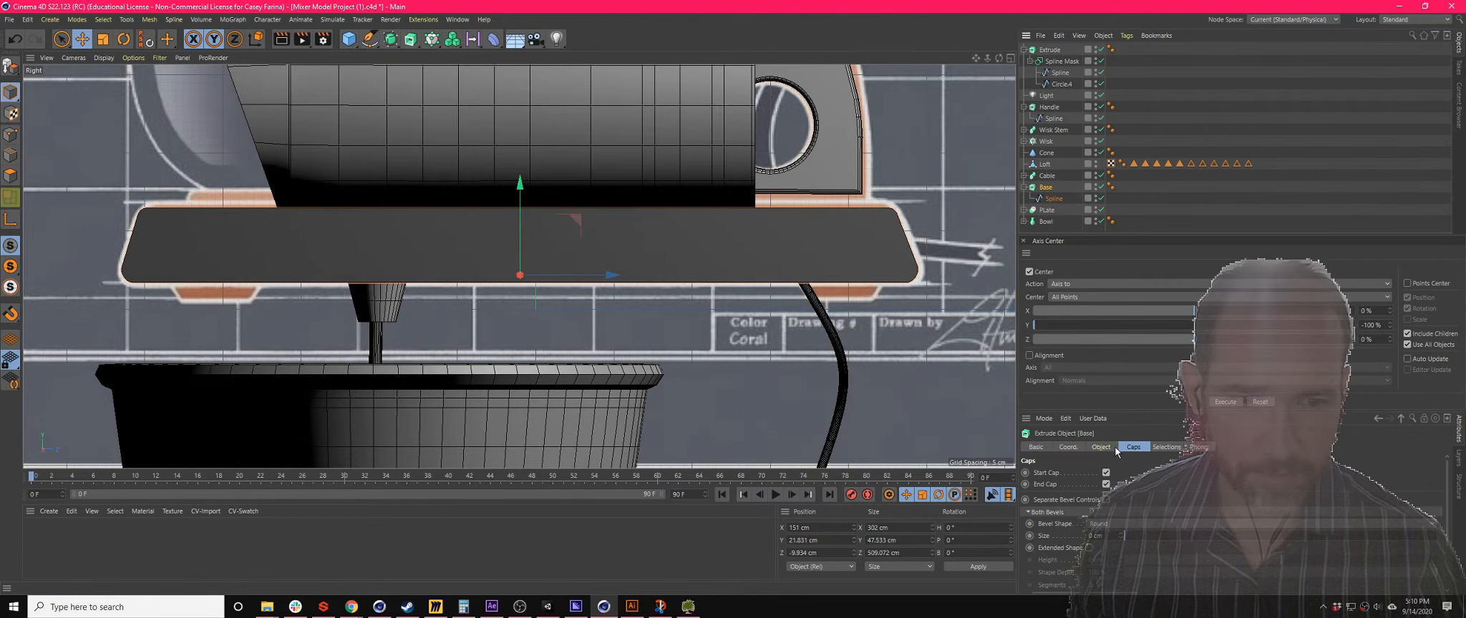
- Place the Base's axis at its bottom with Axis Center at Y -100% and examine the Base in the perspective view
{"action": "left_click", "coordinate": [1225, 402]}
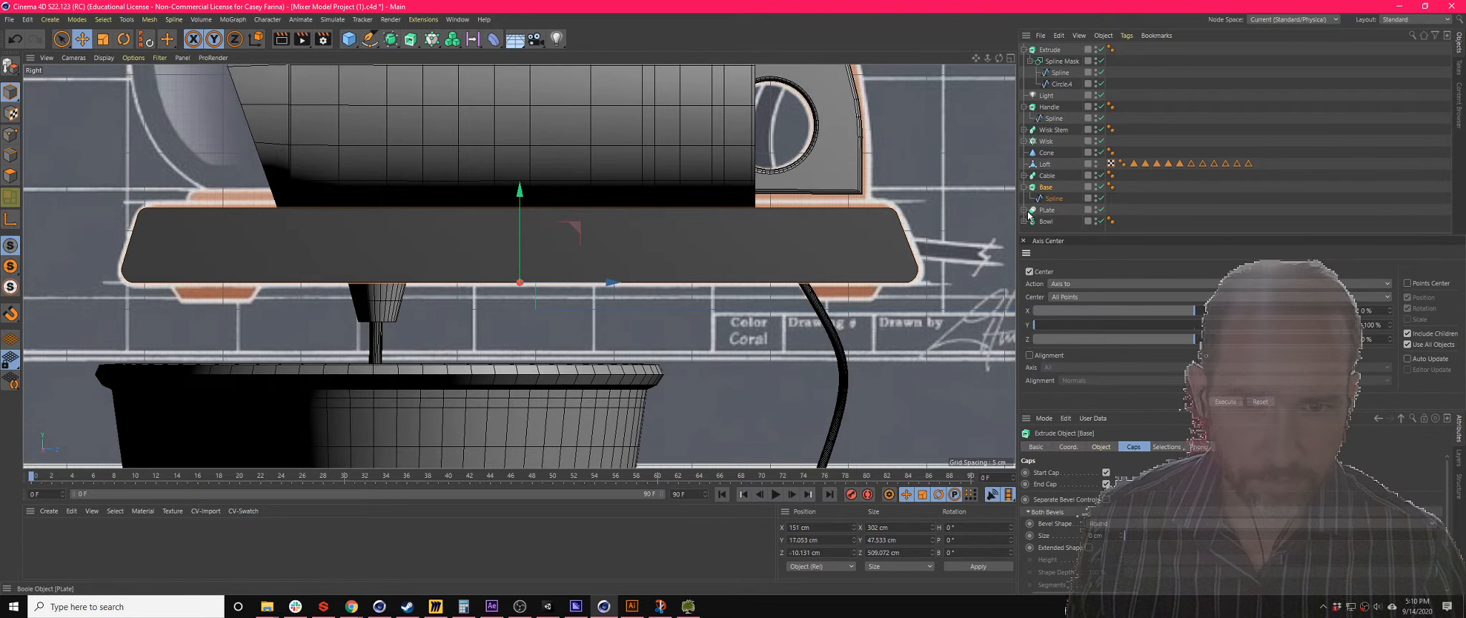
{"action": "left_click", "coordinate": [1010, 58]}
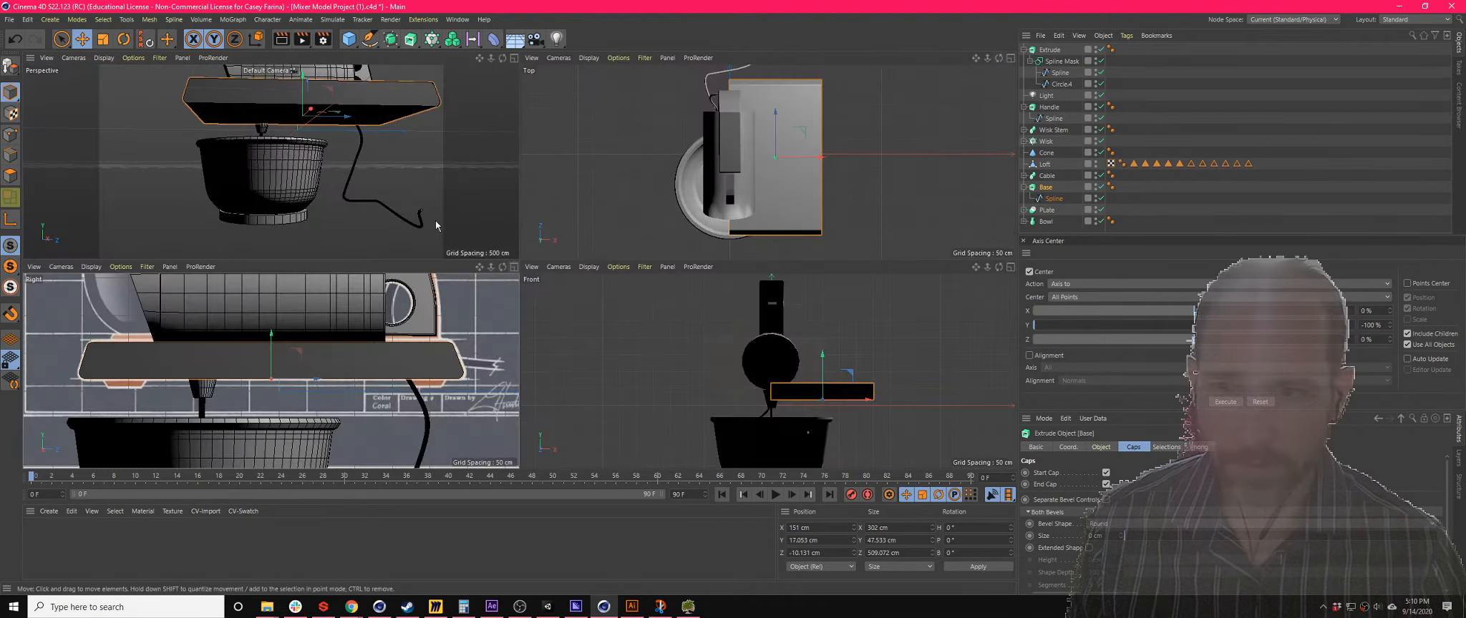
{"action": "left_click", "coordinate": [516, 59]}
{"action": "scroll", "coordinate": [730, 247], "scroll_direction": "down", "scroll_amount": 5}
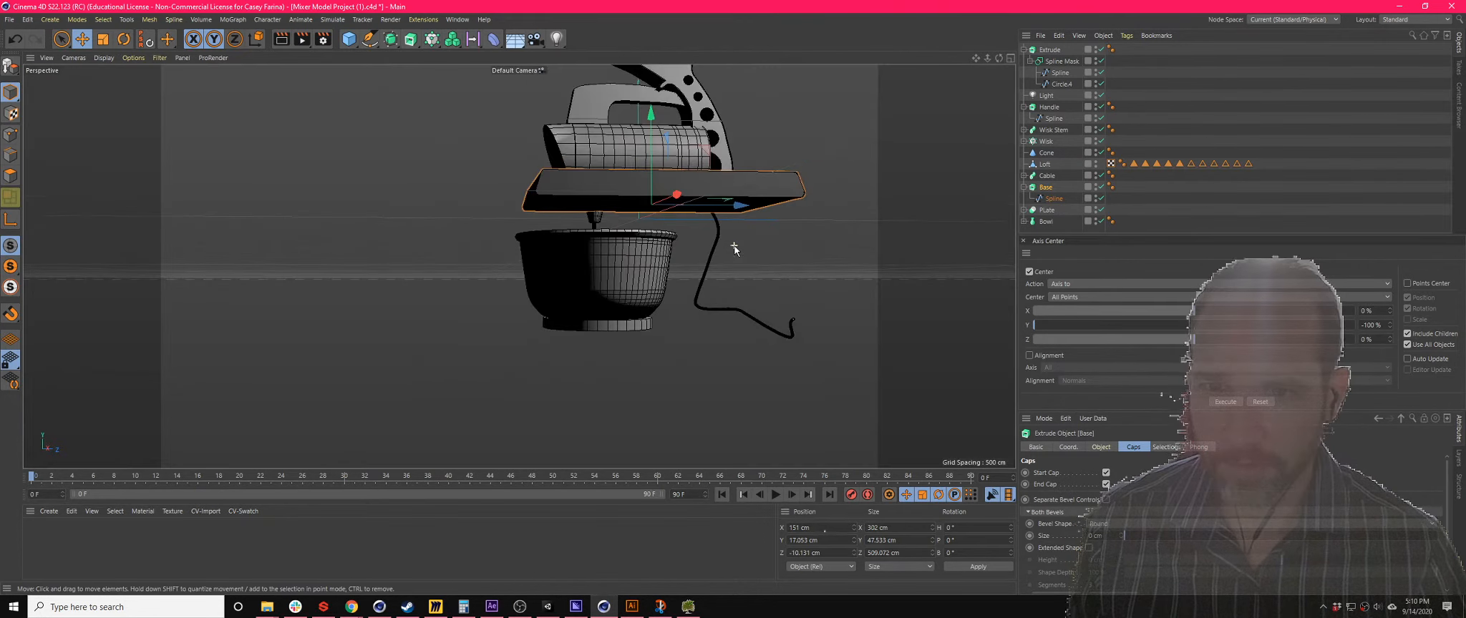
{"action": "left_click_drag", "start_coordinate": [707, 157], "coordinate": [508, 179], "text": "alt"}
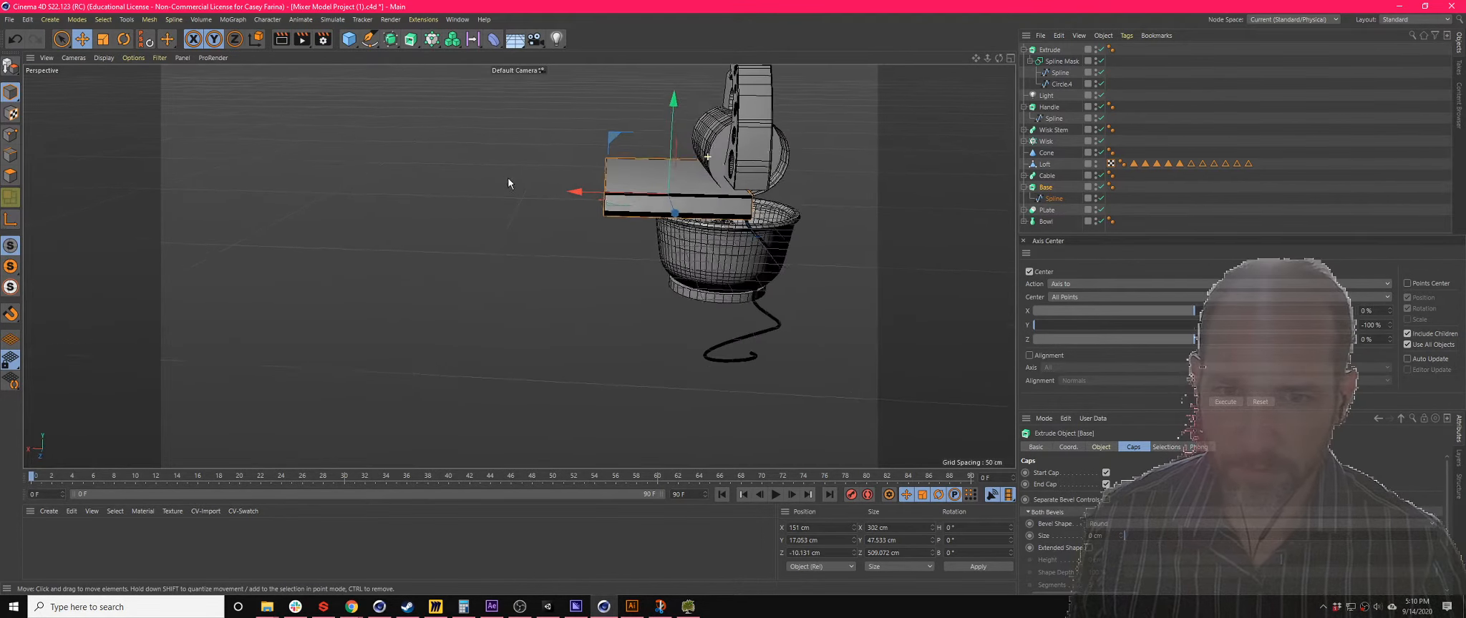
- Zero the Base spline's X, Y and Z positions, and recenter the Base's axis at its bottom with Axis Center
{"action": "left_click", "coordinate": [1053, 62]}
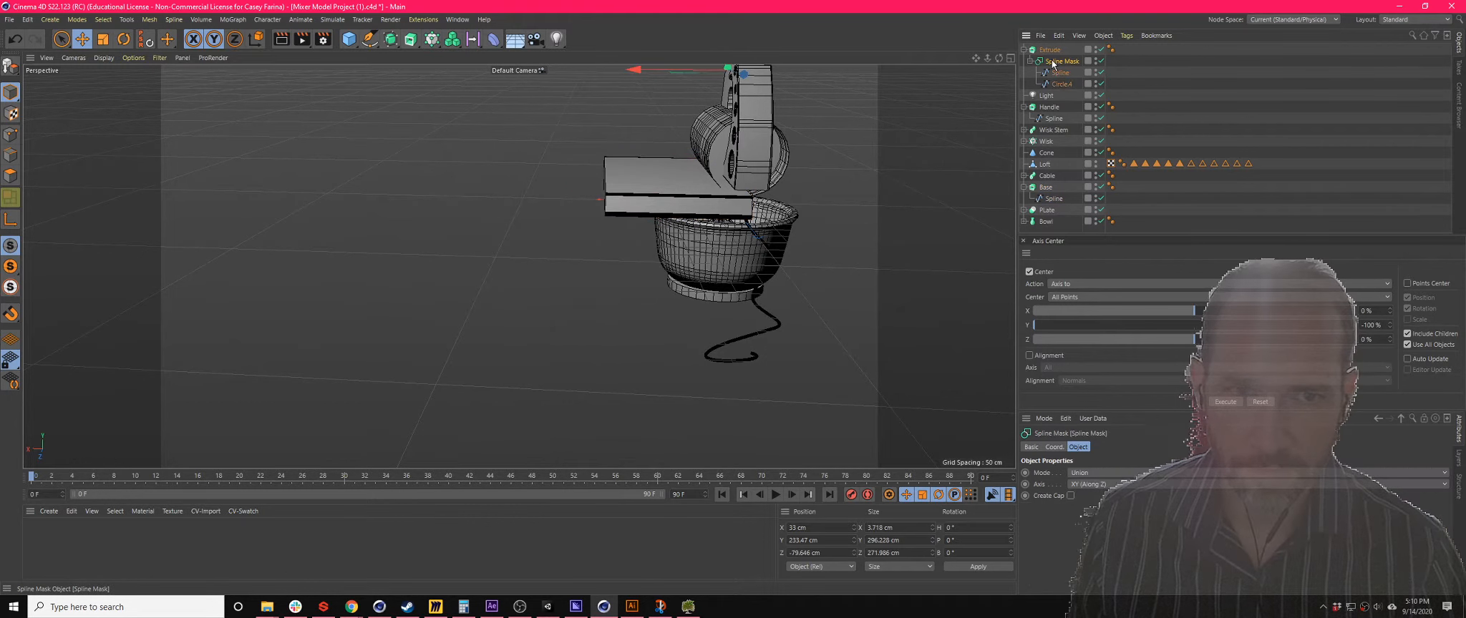
{"action": "left_click", "coordinate": [1052, 200]}
{"action": "left_click", "coordinate": [1054, 446]}
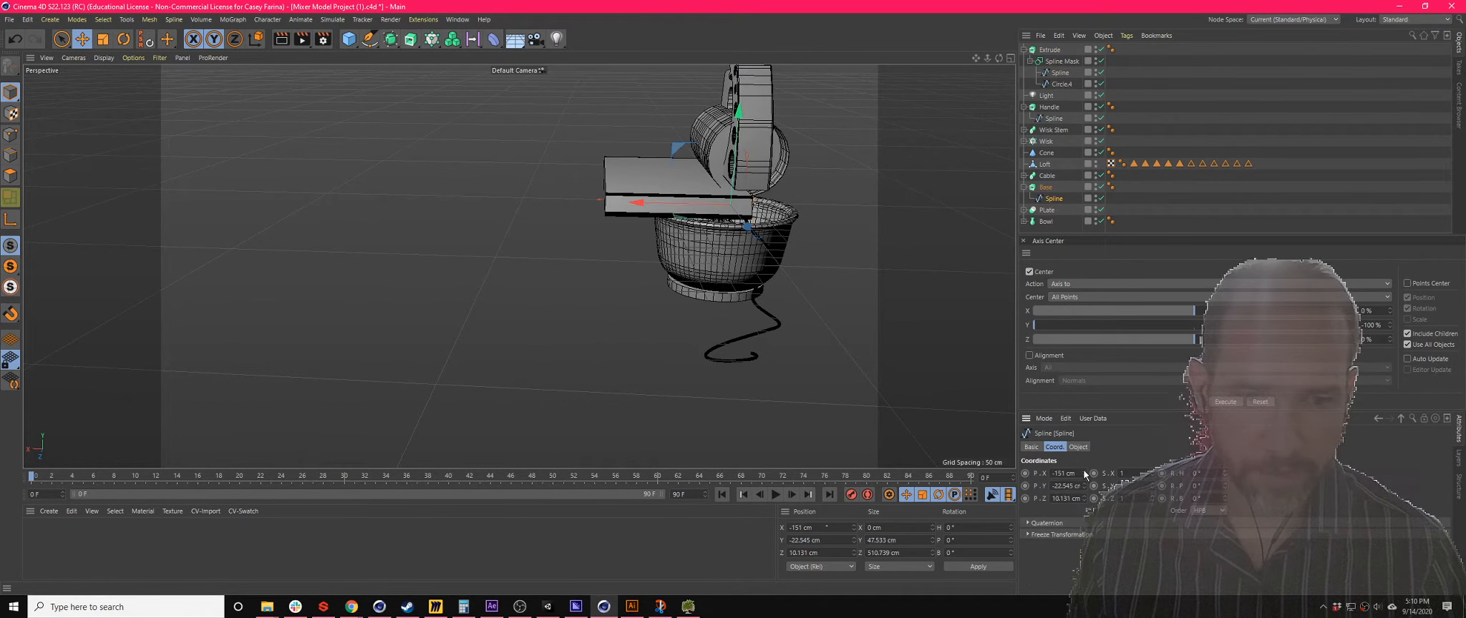
{"action": "left_click_drag", "start_coordinate": [1073, 473], "coordinate": [1003, 465]}
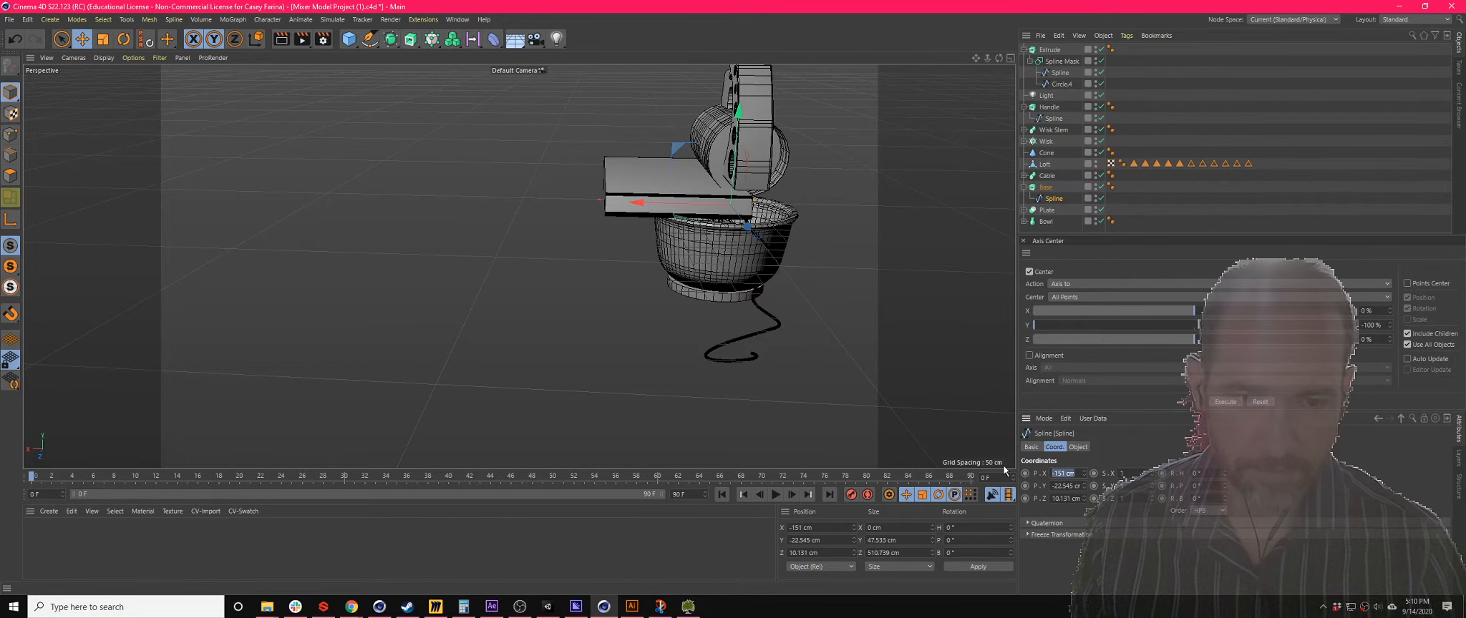
{"action": "type", "text": "0"}
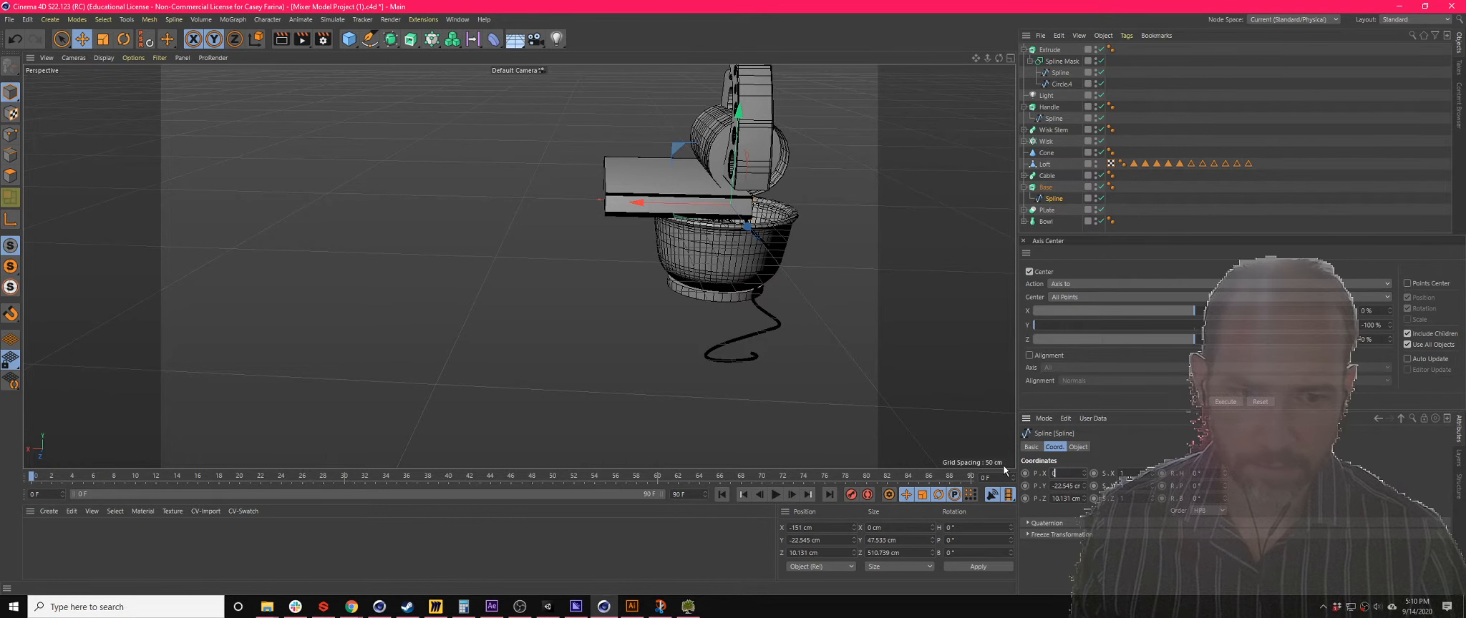
{"action": "key", "text": "Tab"}
{"action": "type", "text": "0"}
{"action": "key", "text": "Tab"}
{"action": "type", "text": "0"}
{"action": "key", "text": "Return"}
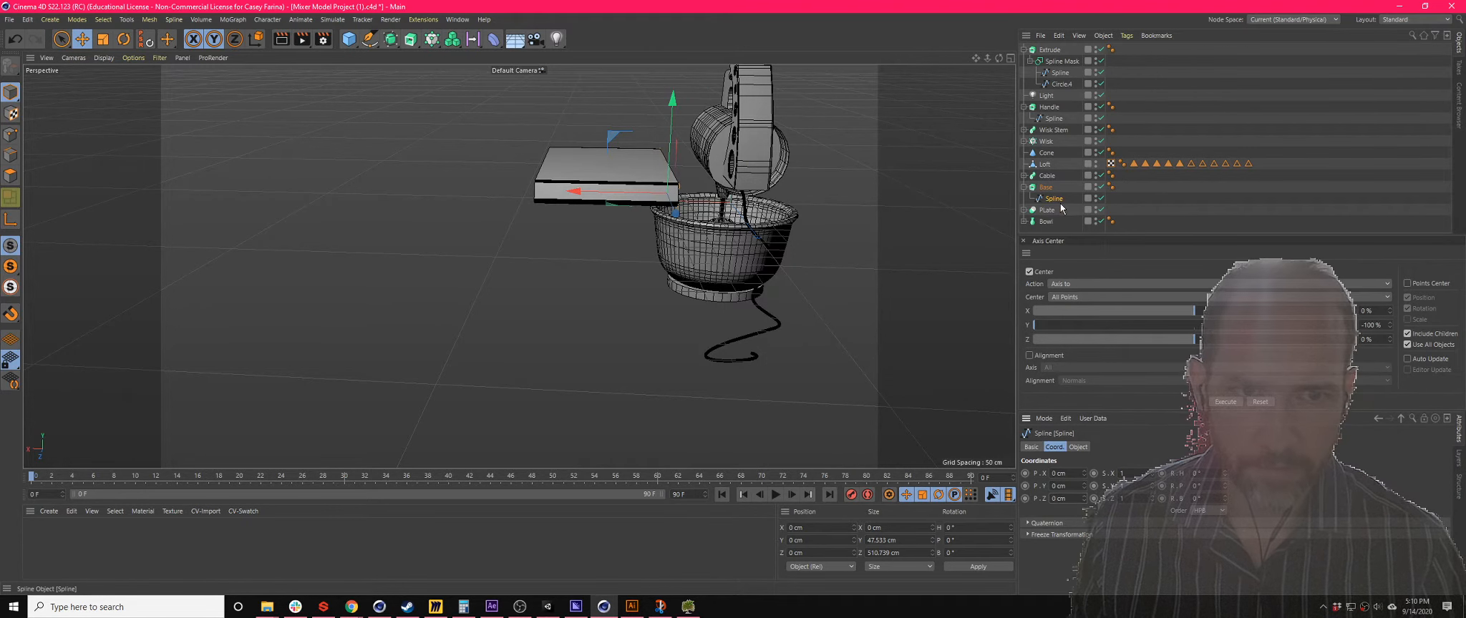
{"action": "left_click", "coordinate": [1046, 187]}
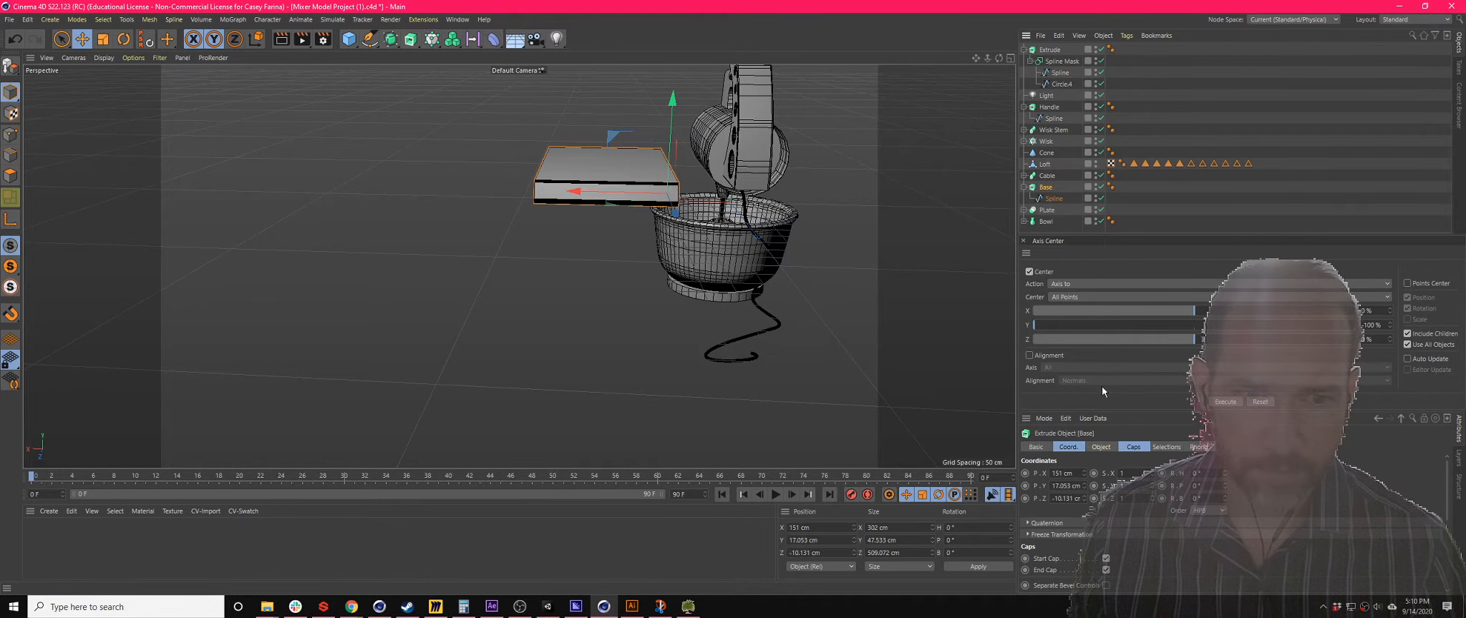
{"action": "left_click", "coordinate": [1225, 401]}
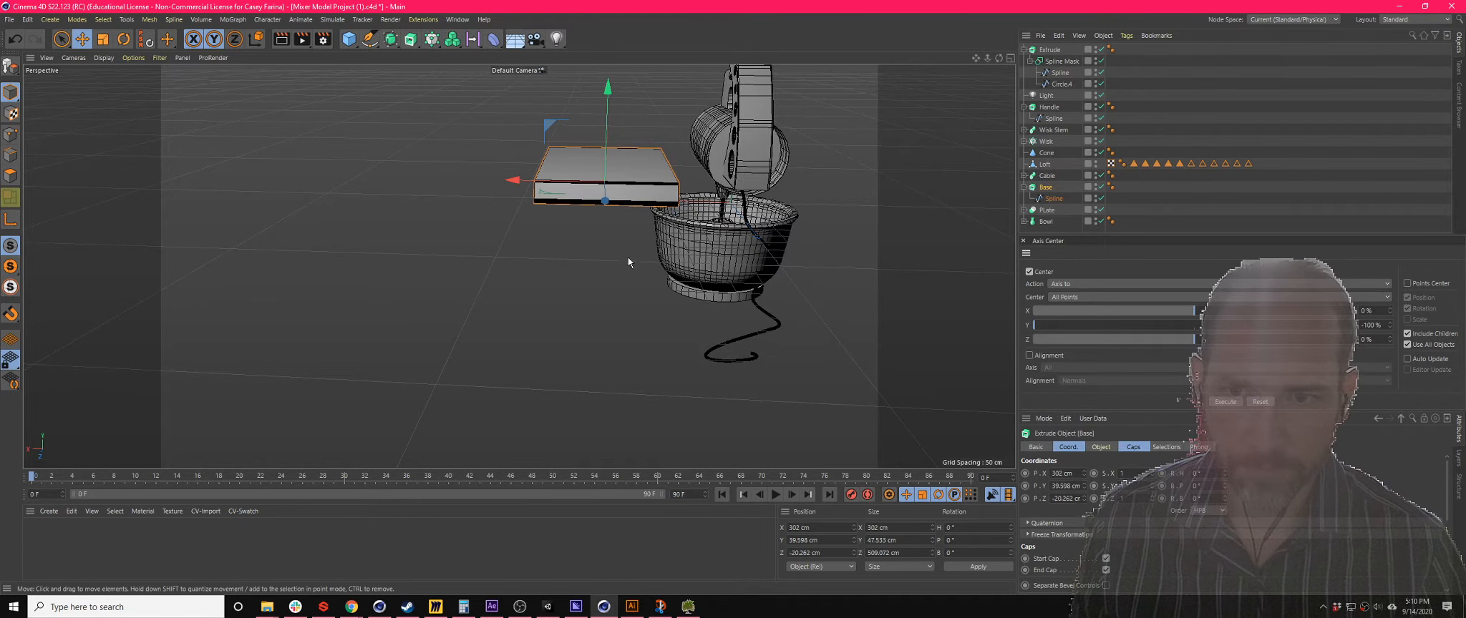
{"action": "left_click_drag", "start_coordinate": [628, 258], "coordinate": [700, 254]}
{"action": "key", "text": "super"}
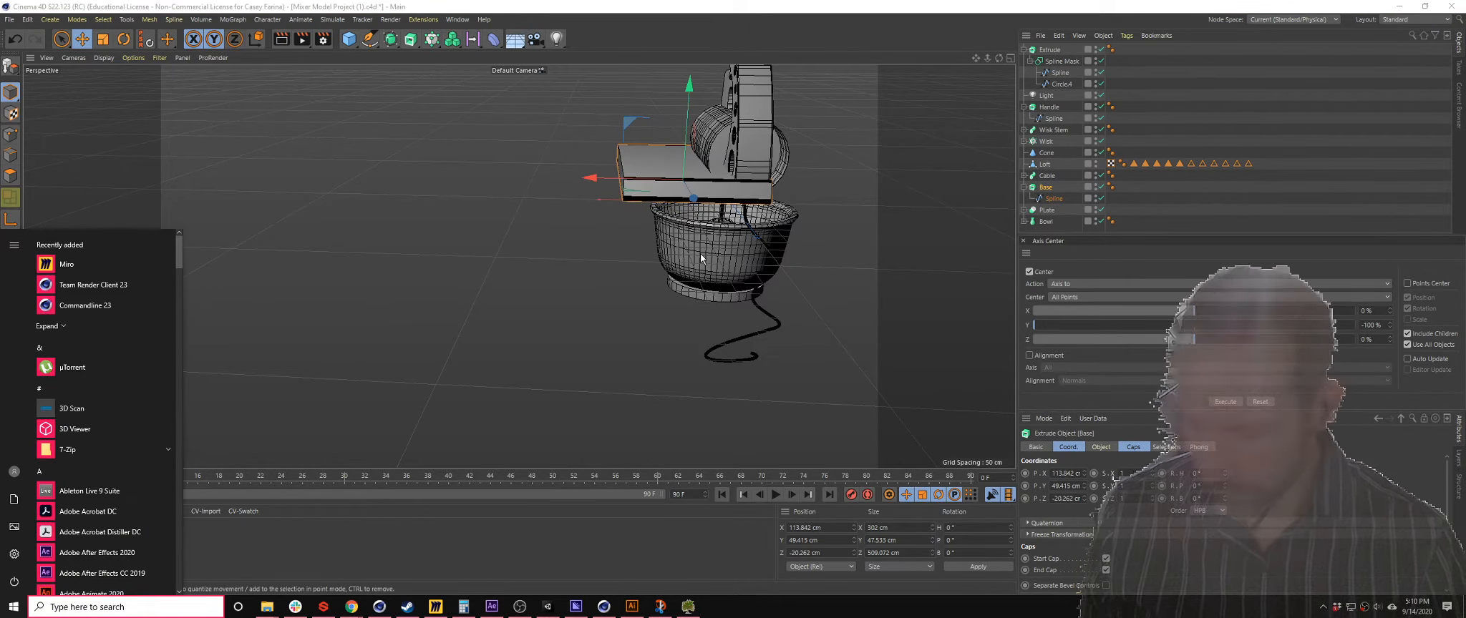
{"action": "type", "text": "wind"}
{"action": "left_click", "coordinate": [580, 313]}
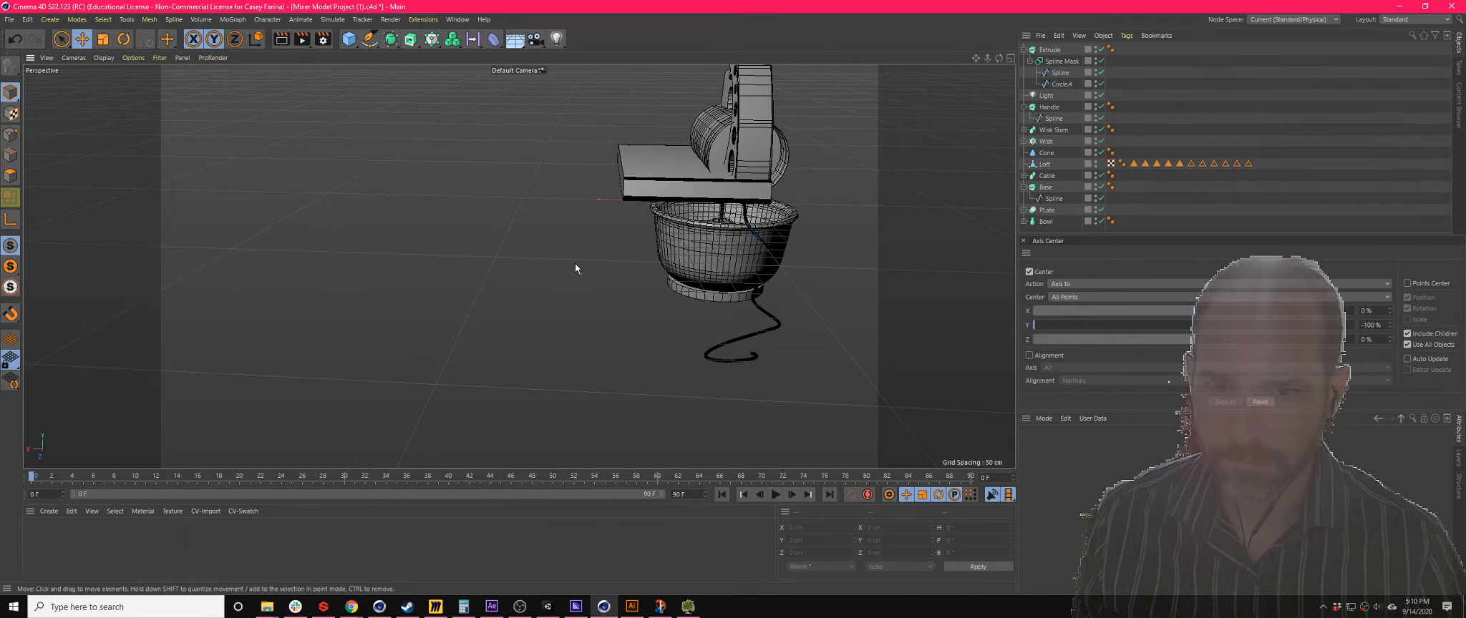
{"action": "key", "text": "ctrl+z"}
{"action": "key", "text": "ctrl+z"}
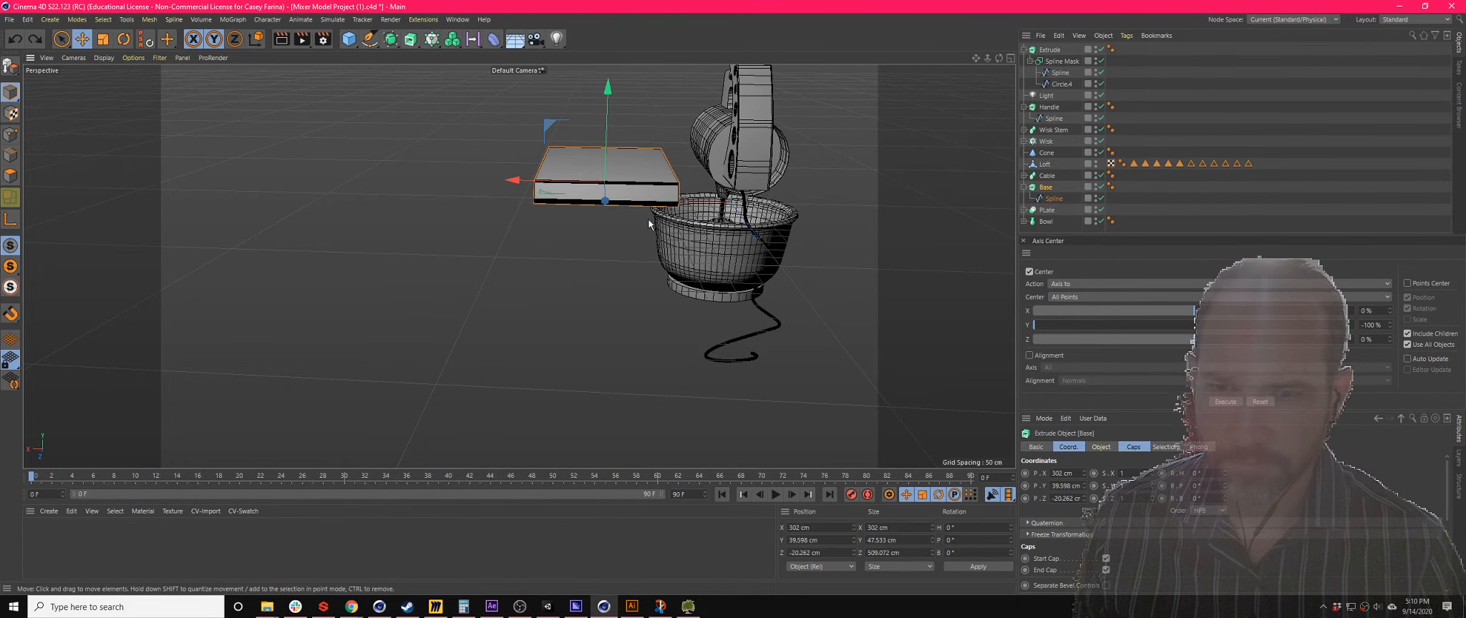
- Set the Base's X position to 0 cm
{"action": "left_click_drag", "start_coordinate": [649, 217], "coordinate": [667, 263], "text": "alt"}
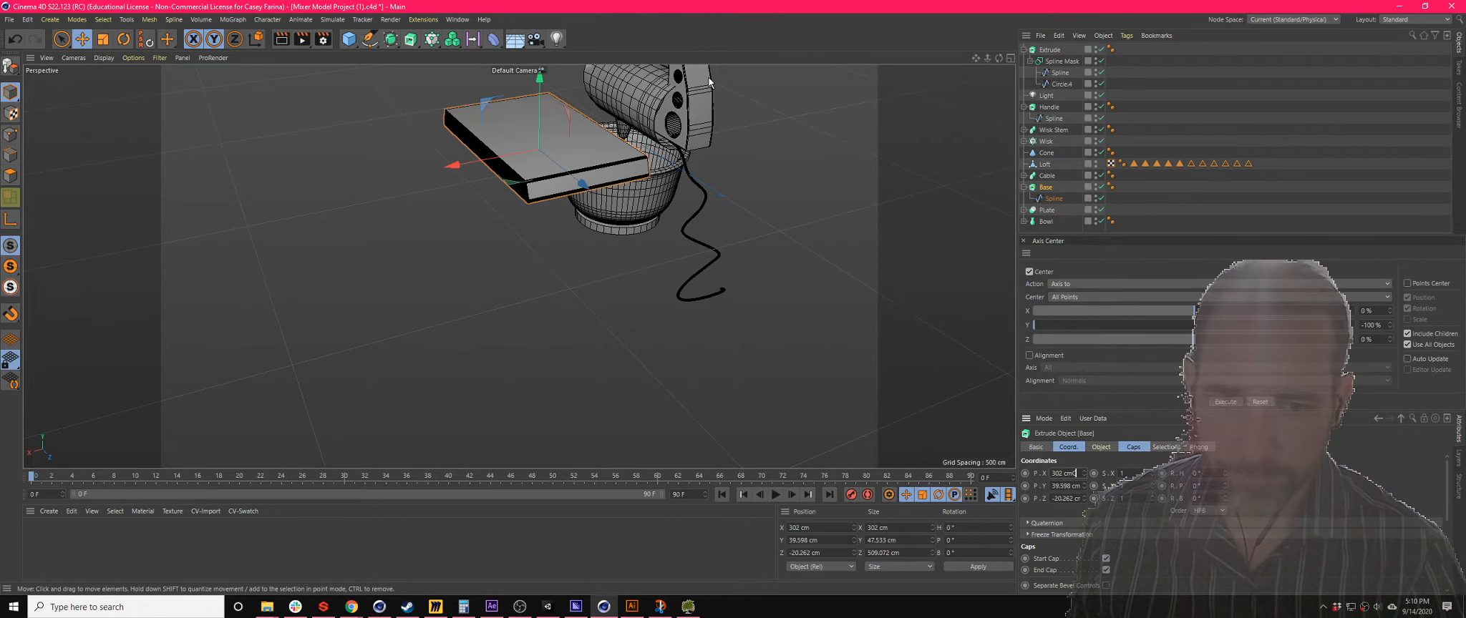
{"action": "type", "text": "0"}
{"action": "key", "text": "Return"}
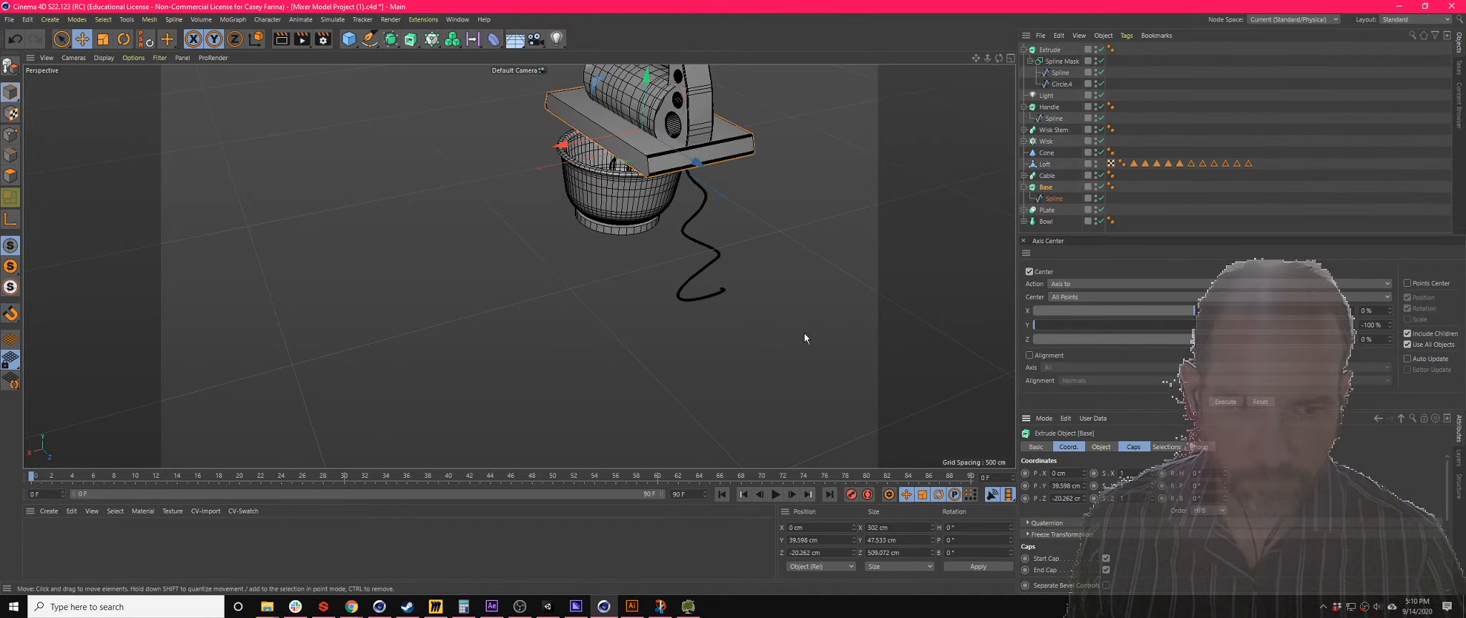
- Find the Reset PSR command with the Commander and dock it in the main toolbar for quick access
{"action": "key", "text": "shift+c"}
{"action": "type", "text": "reser"}
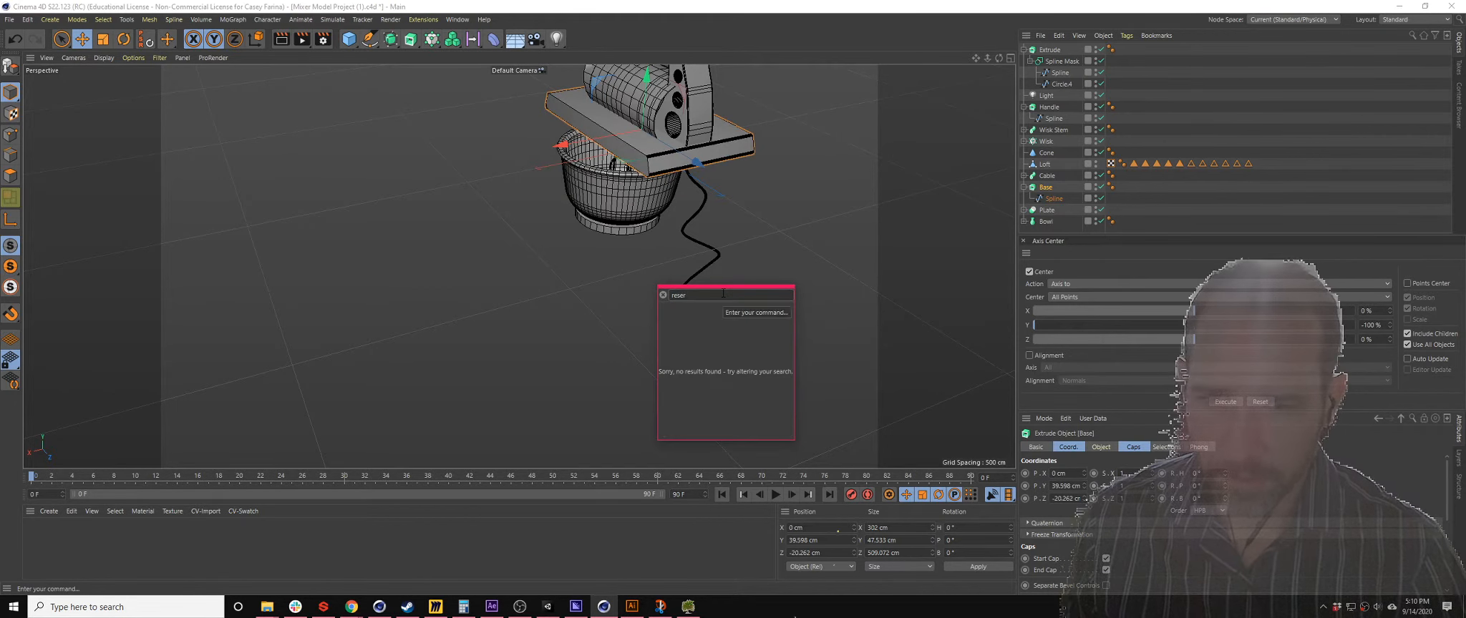
{"action": "key", "text": "BackSpace"}
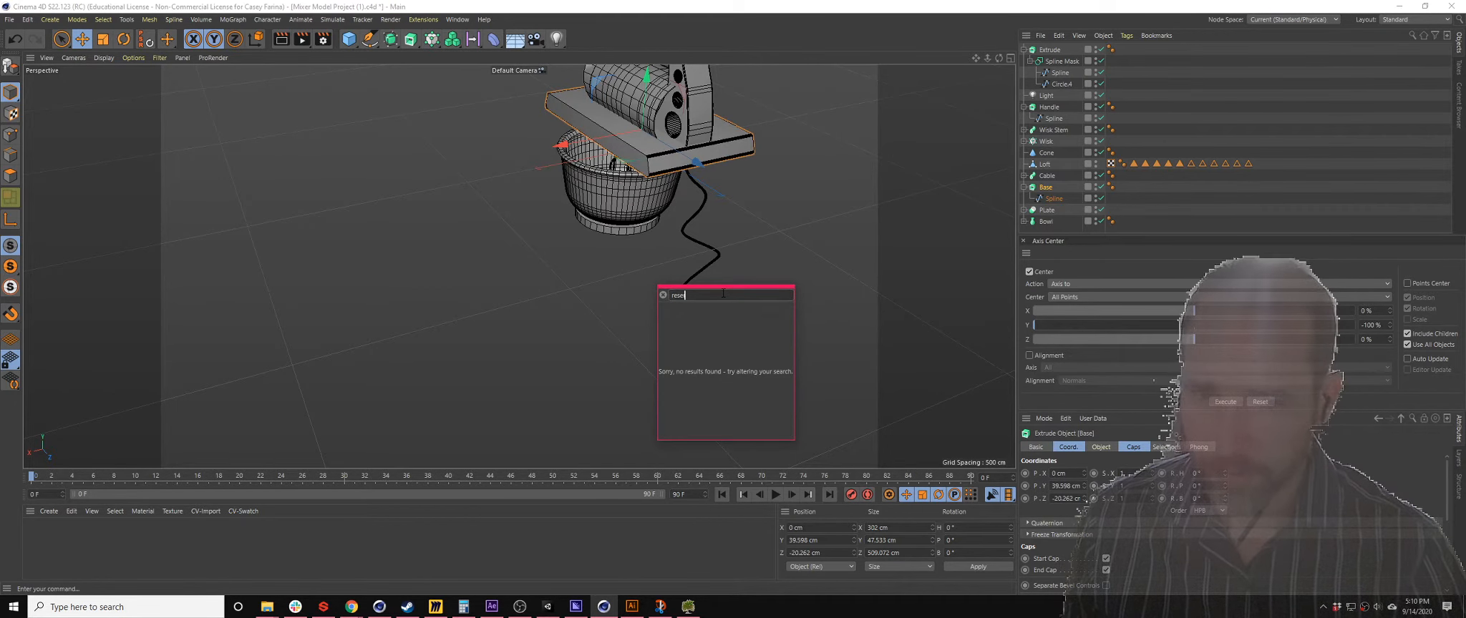
{"action": "key", "text": "BackSpace"}
{"action": "type", "text": "t psrt"}
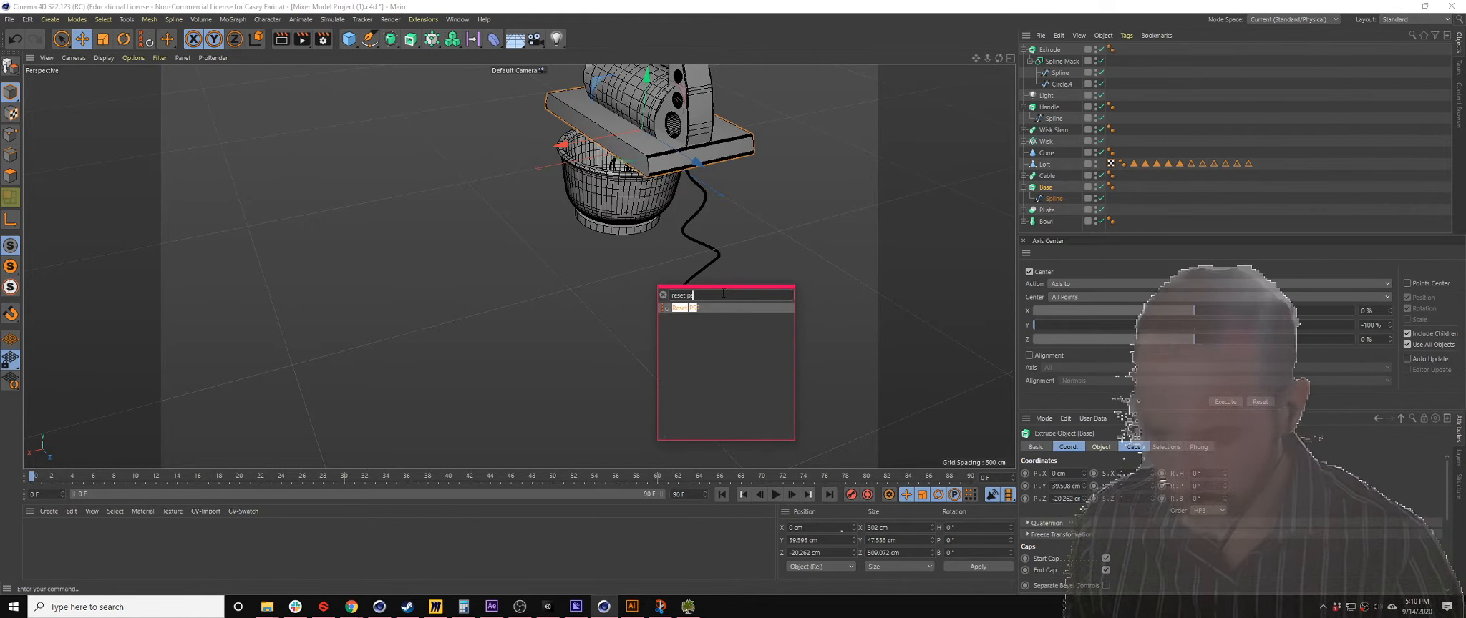
{"action": "key", "text": "BackSpace"}
{"action": "key", "text": "BackSpace"}
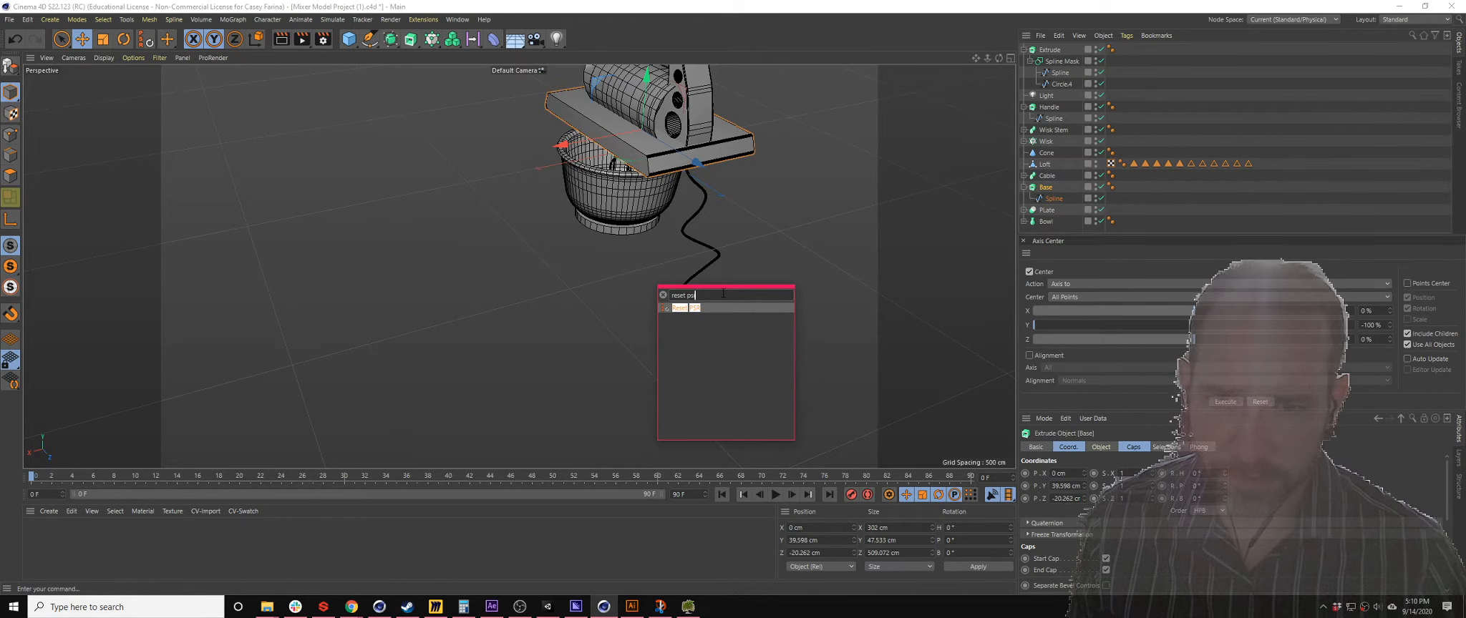
{"action": "type", "text": "r"}
{"action": "left_click_drag", "start_coordinate": [662, 308], "coordinate": [1041, 105]}
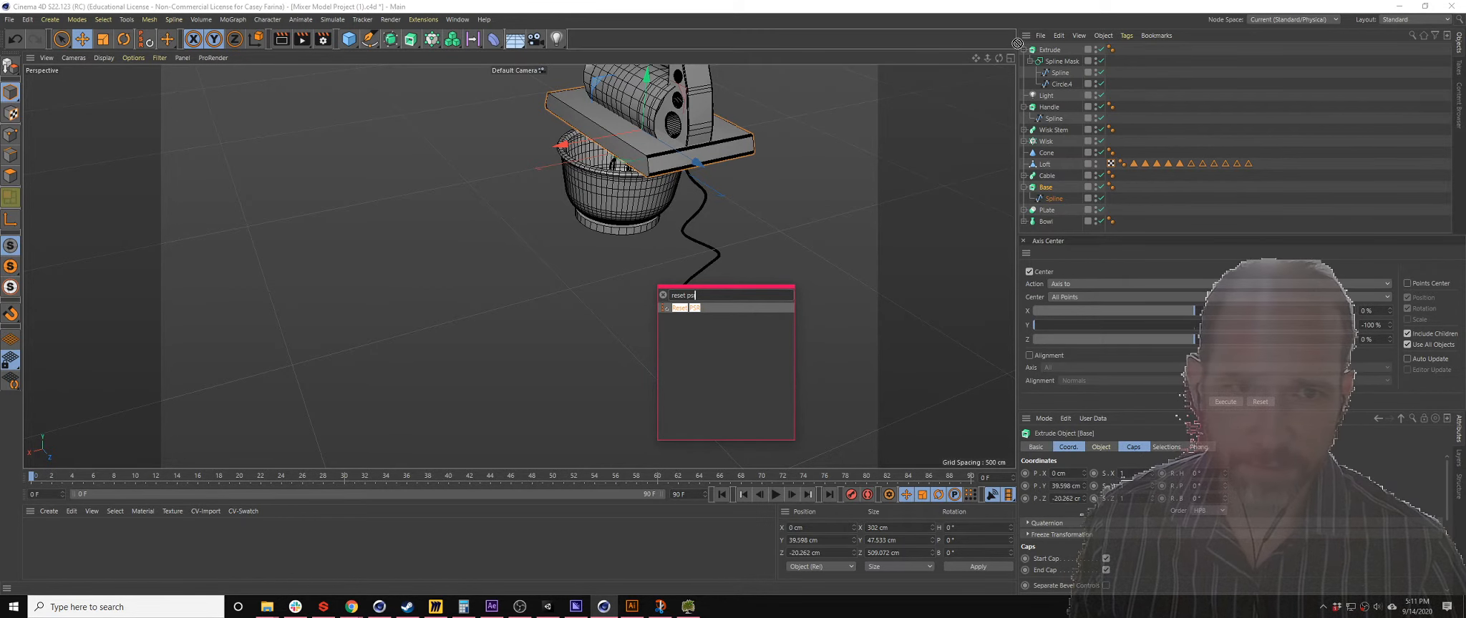
{"action": "left_click_drag", "start_coordinate": [1017, 43], "coordinate": [1010, 41]}
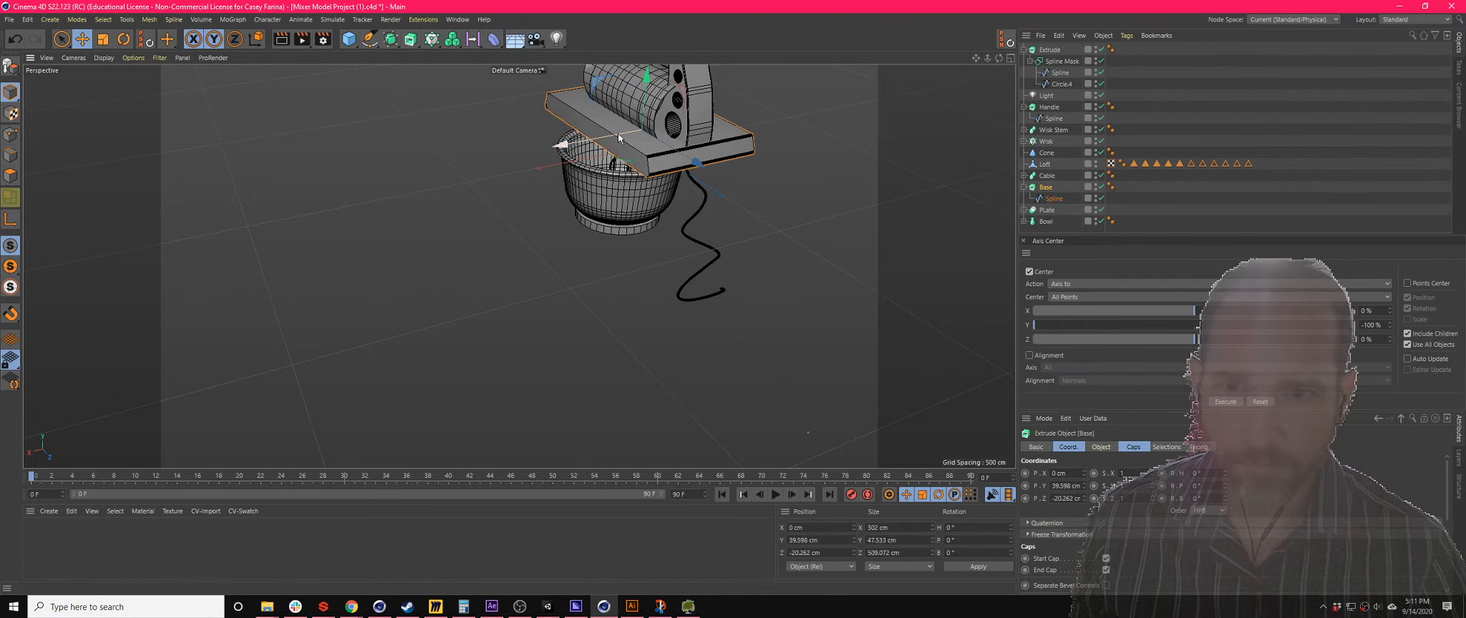
- Move the Base slightly off center, and zero its coordinates with Reset PSR
{"action": "left_click_drag", "start_coordinate": [595, 140], "coordinate": [427, 173]}
{"action": "left_click", "coordinate": [1007, 40]}
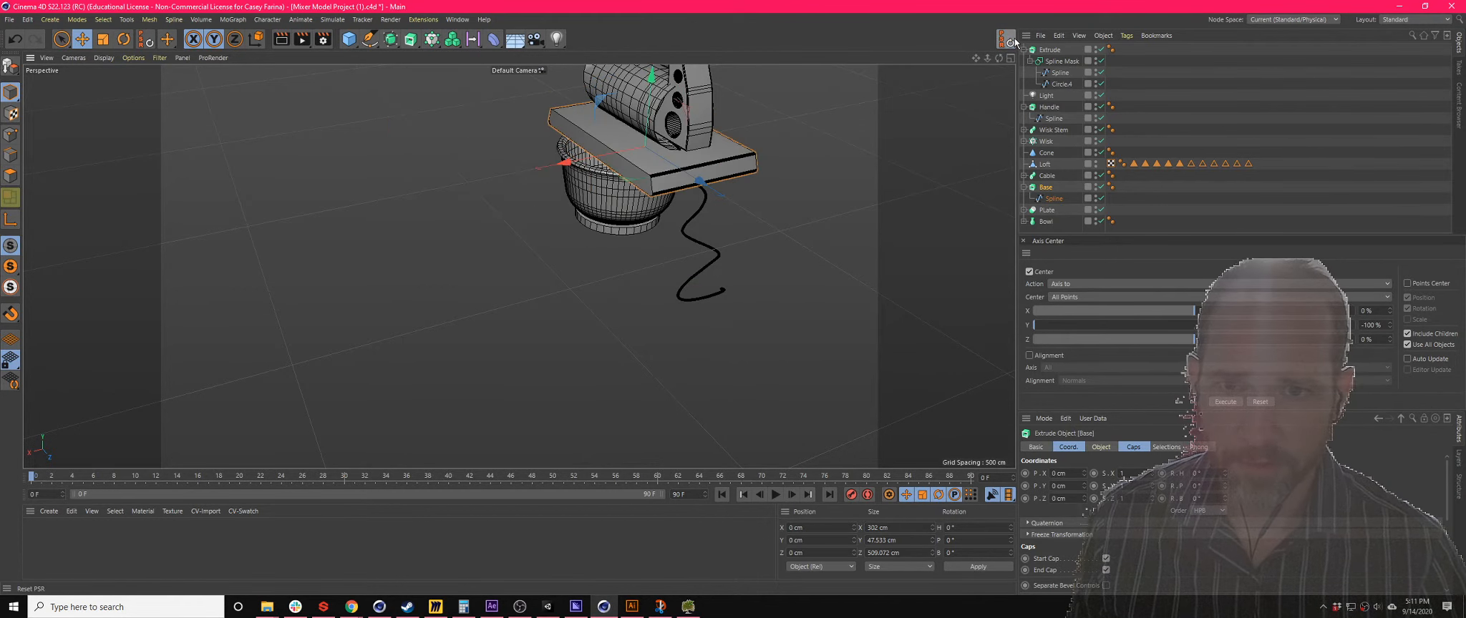
{"action": "left_click_drag", "start_coordinate": [669, 156], "coordinate": [752, 130], "text": "alt"}
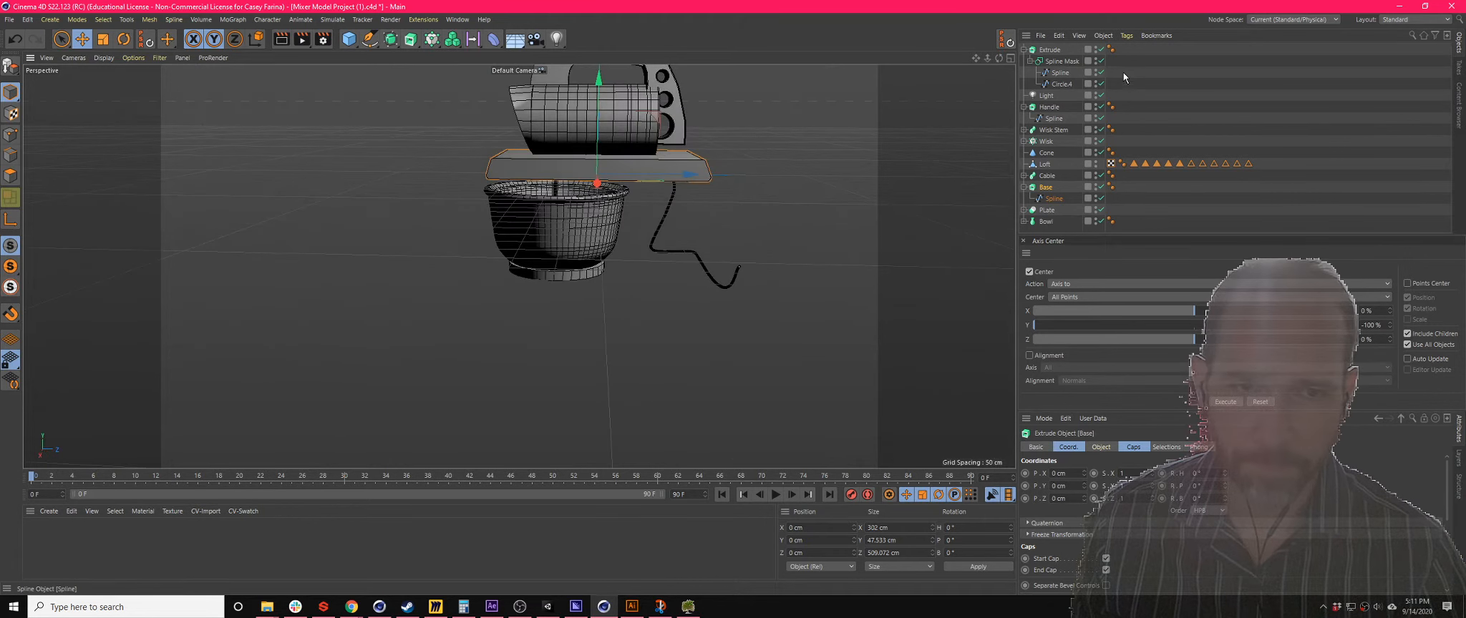
- Set the Right view's background blueprint to Offset Y 286 to line it up with the Base
{"action": "left_click", "coordinate": [1011, 59]}
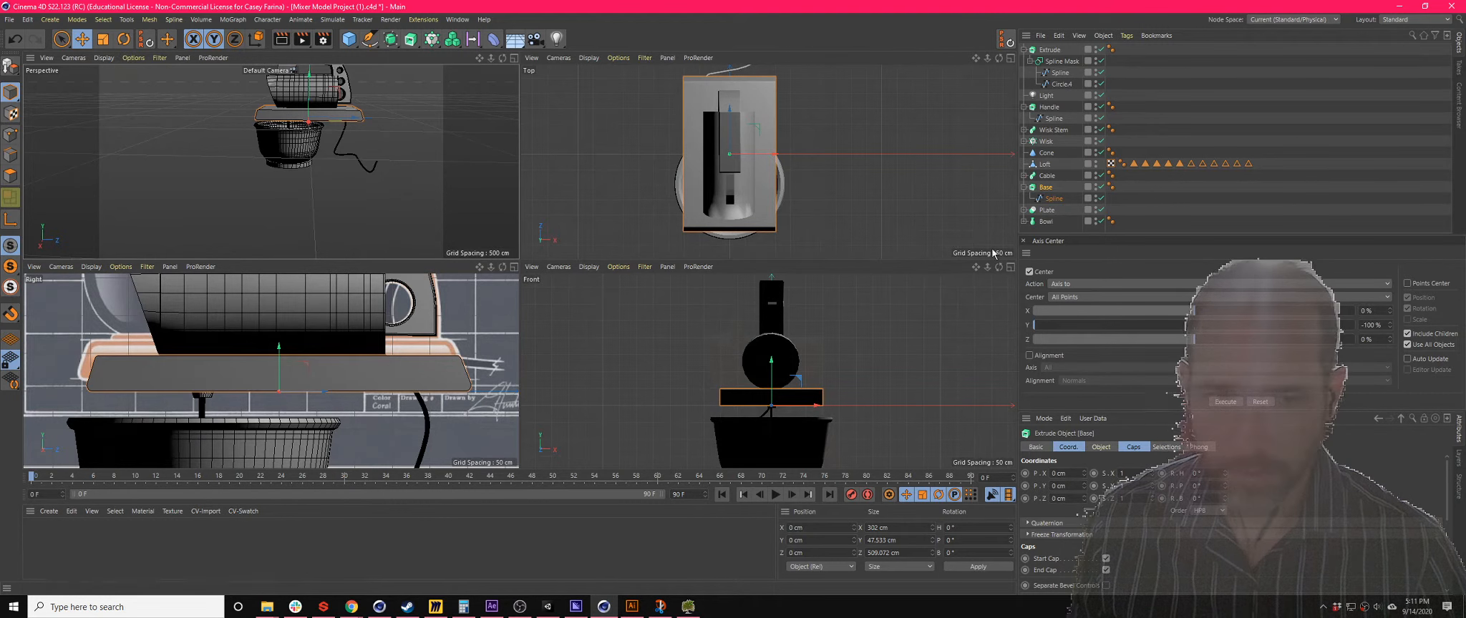
{"action": "left_click", "coordinate": [363, 443]}
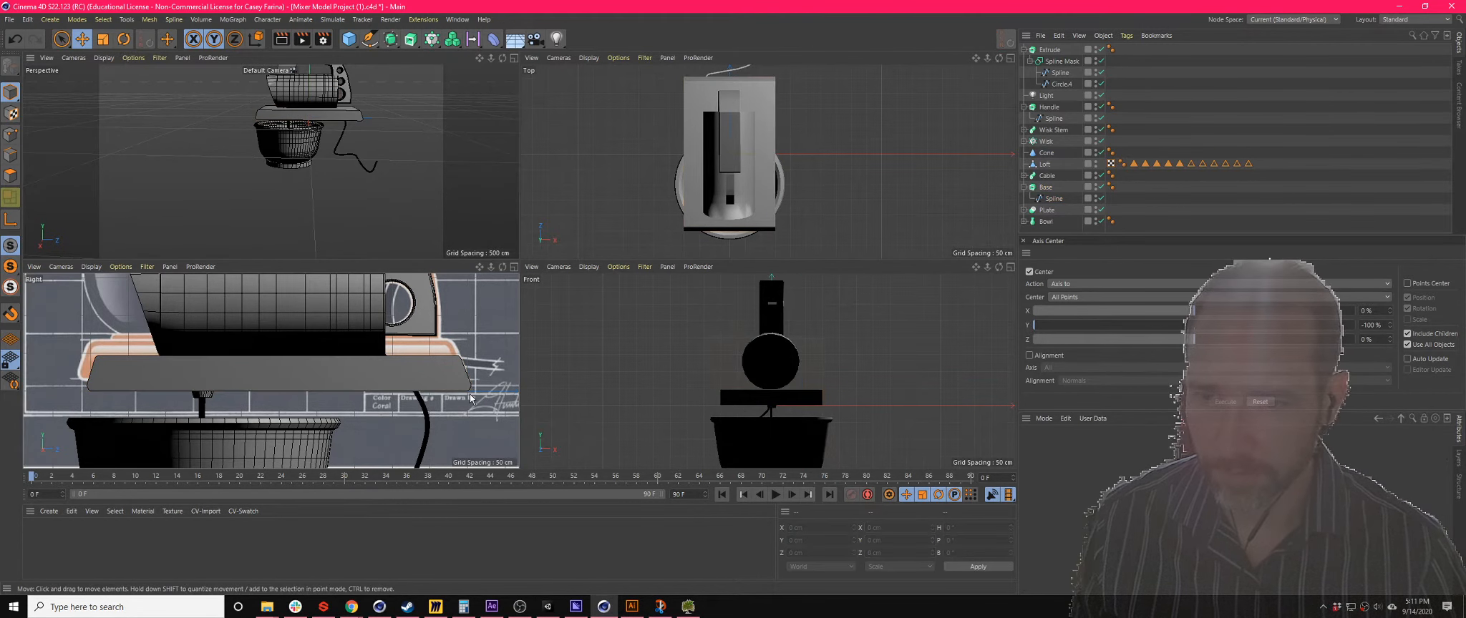
{"action": "key", "text": "shift+c"}
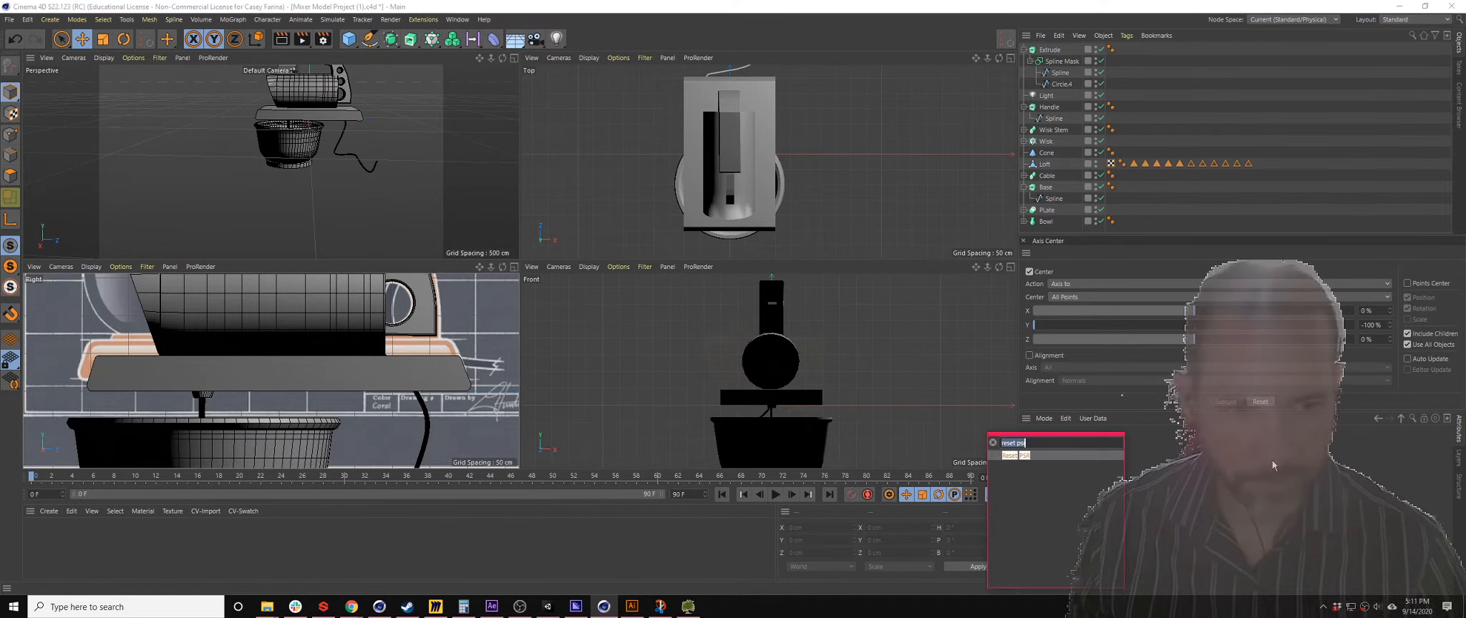
{"action": "left_click", "coordinate": [1190, 470]}
{"action": "key", "text": "shift+c"}
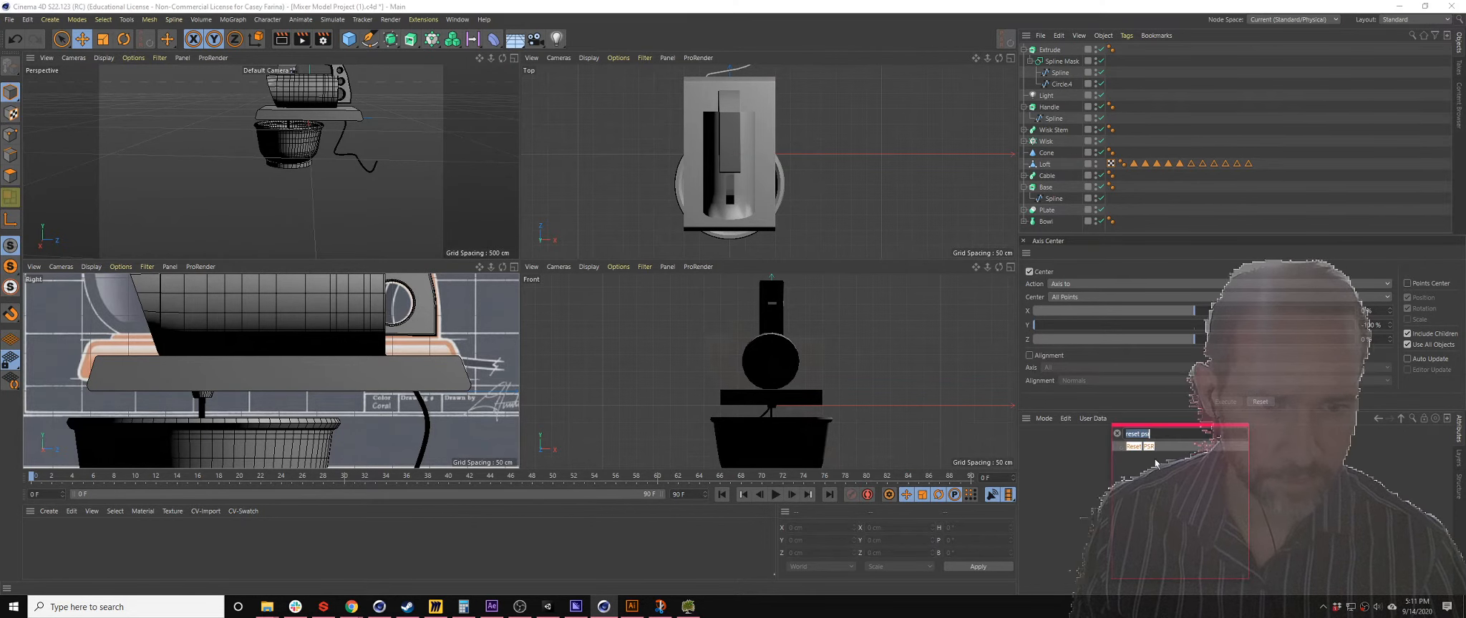
{"action": "left_click", "coordinate": [1046, 478]}
{"action": "key", "text": "shift+v"}
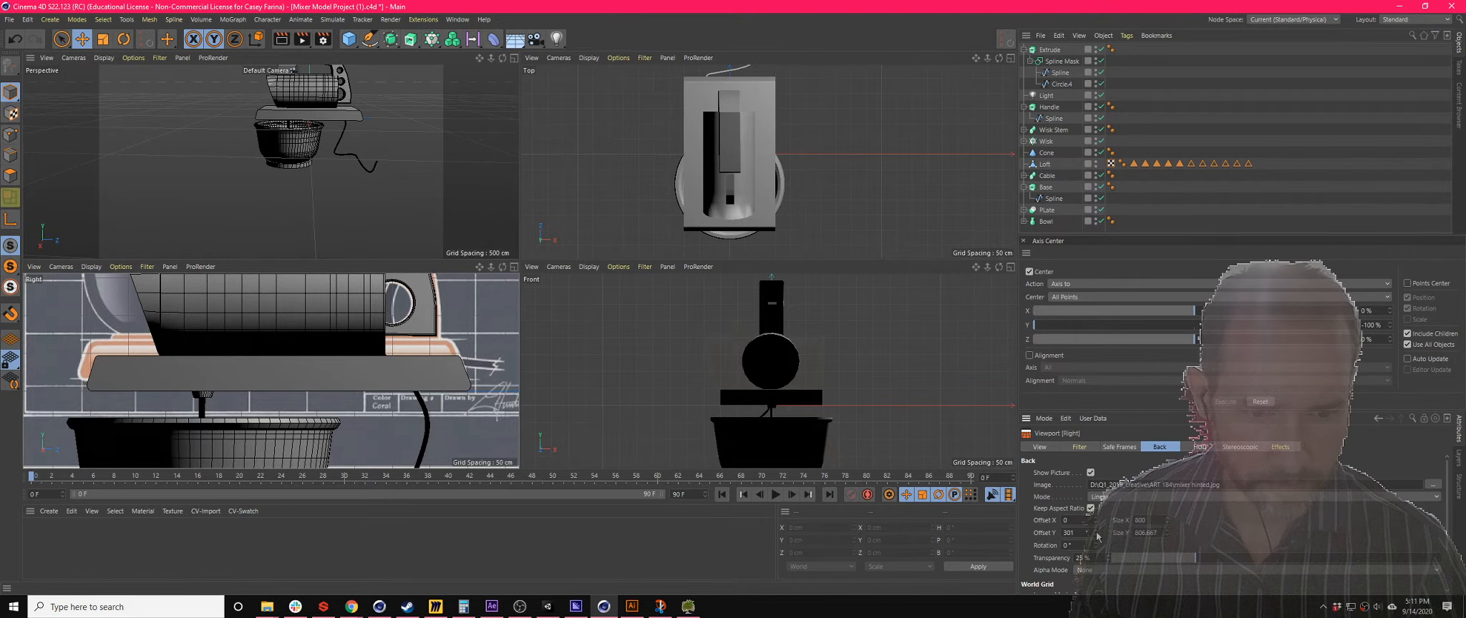
{"action": "left_click_drag", "start_coordinate": [1095, 535], "coordinate": [1094, 544]}
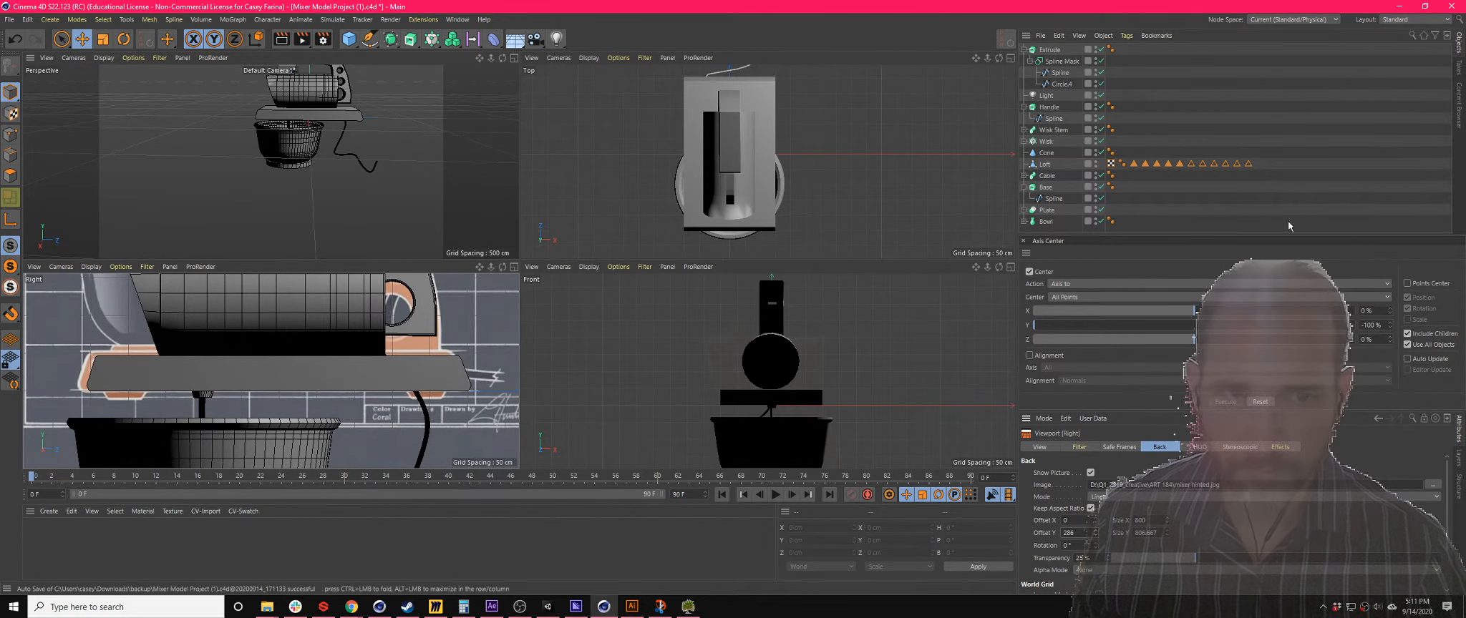
- Rename the Extrude object as stand and lower it to about Y 40.7 cm, down to the base
{"action": "left_click", "coordinate": [1049, 108]}
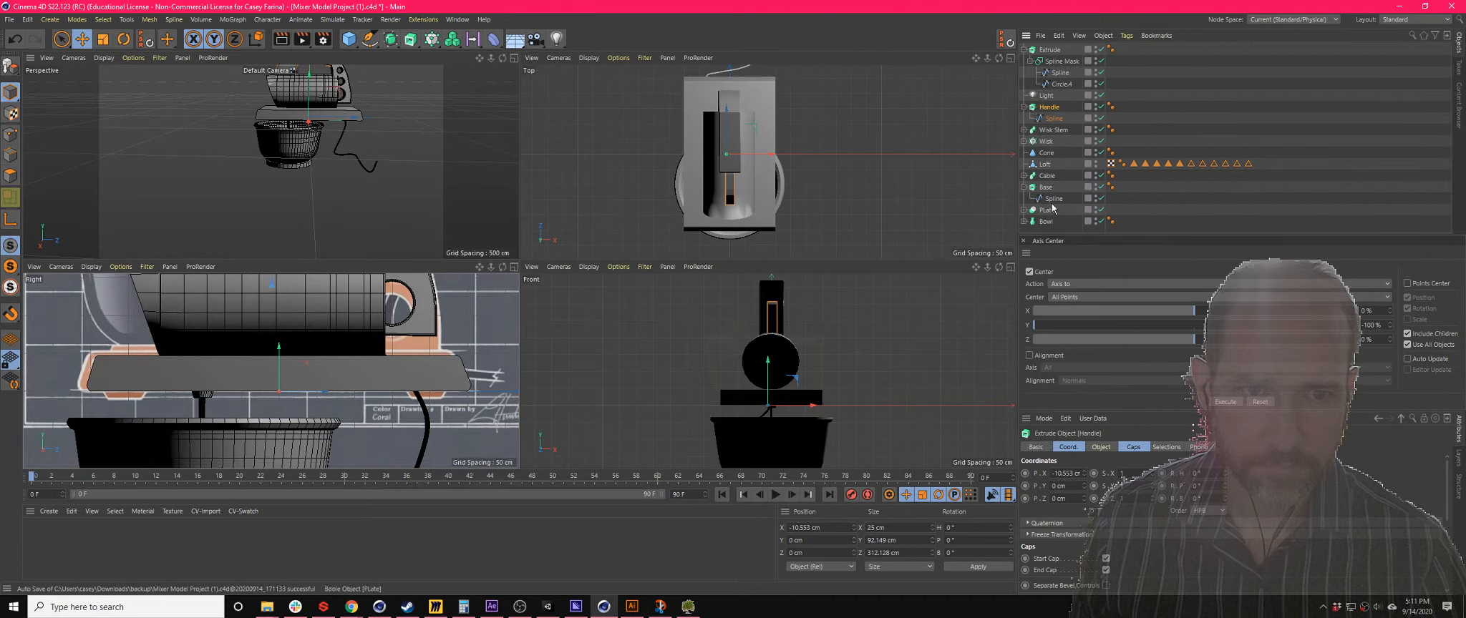
{"action": "double_click", "coordinate": [1050, 49]}
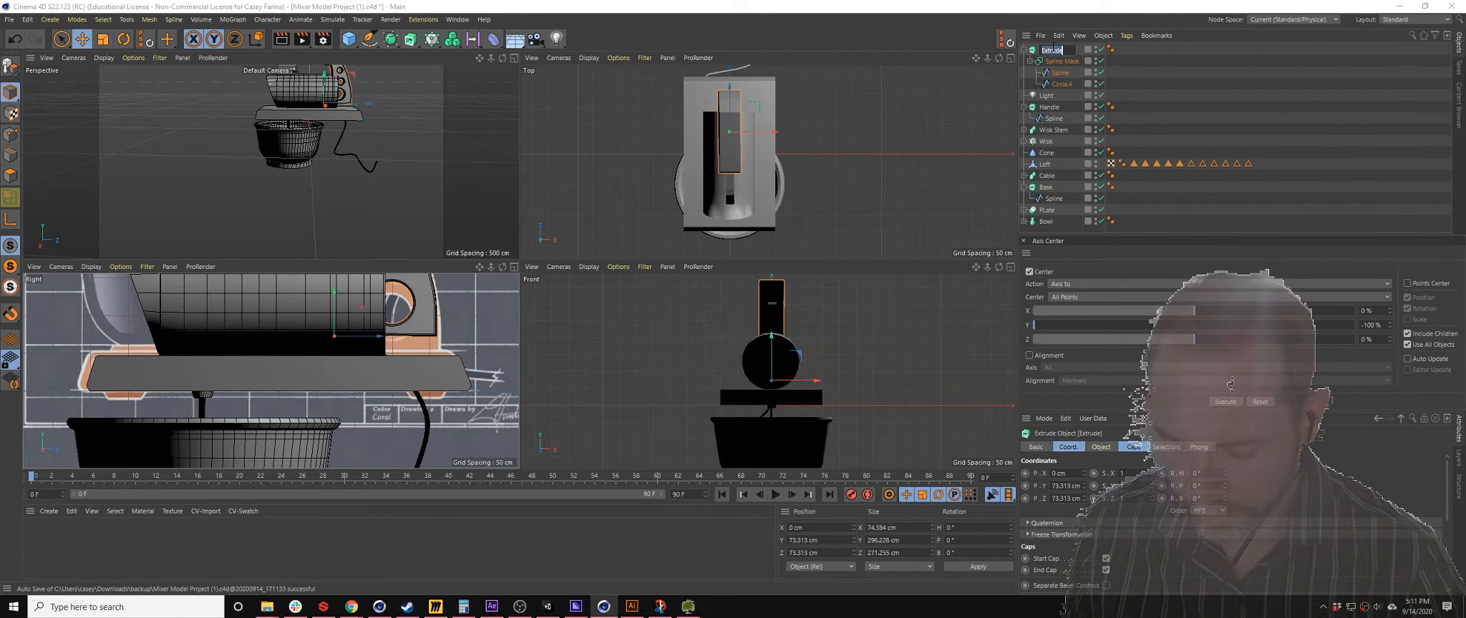
{"action": "type", "text": "stand"}
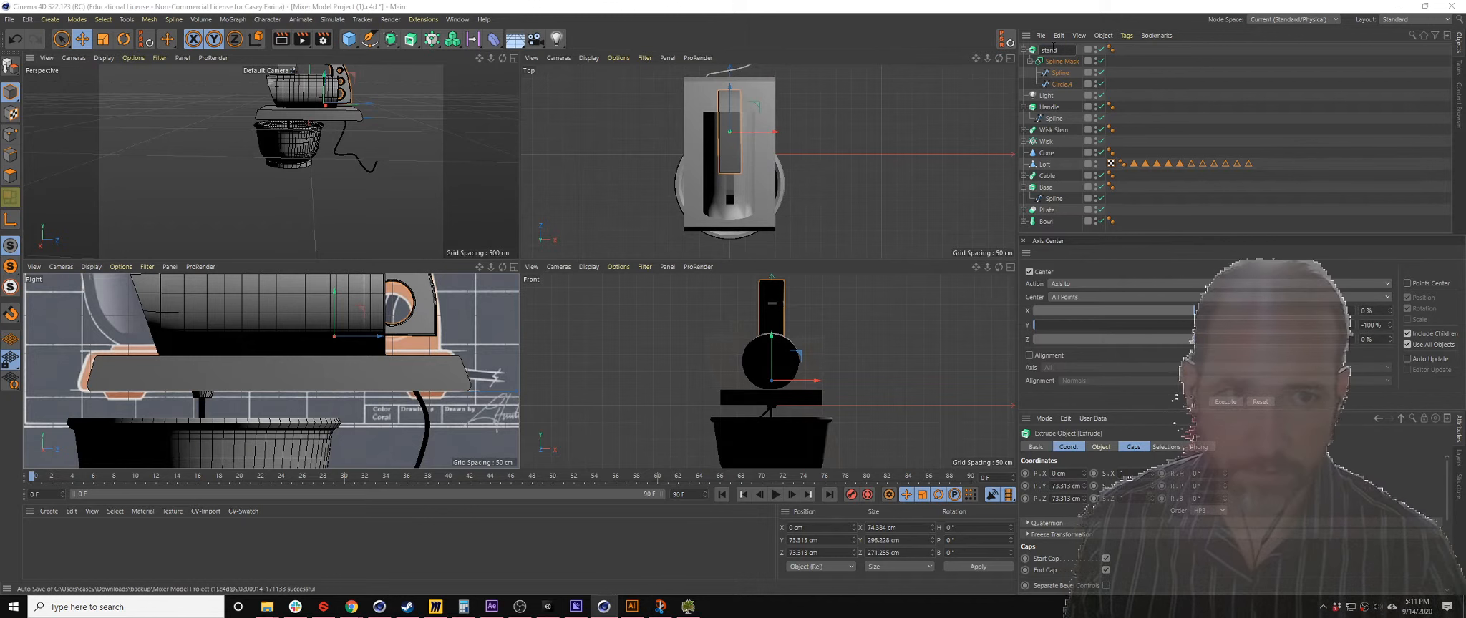
{"action": "key", "text": "Return"}
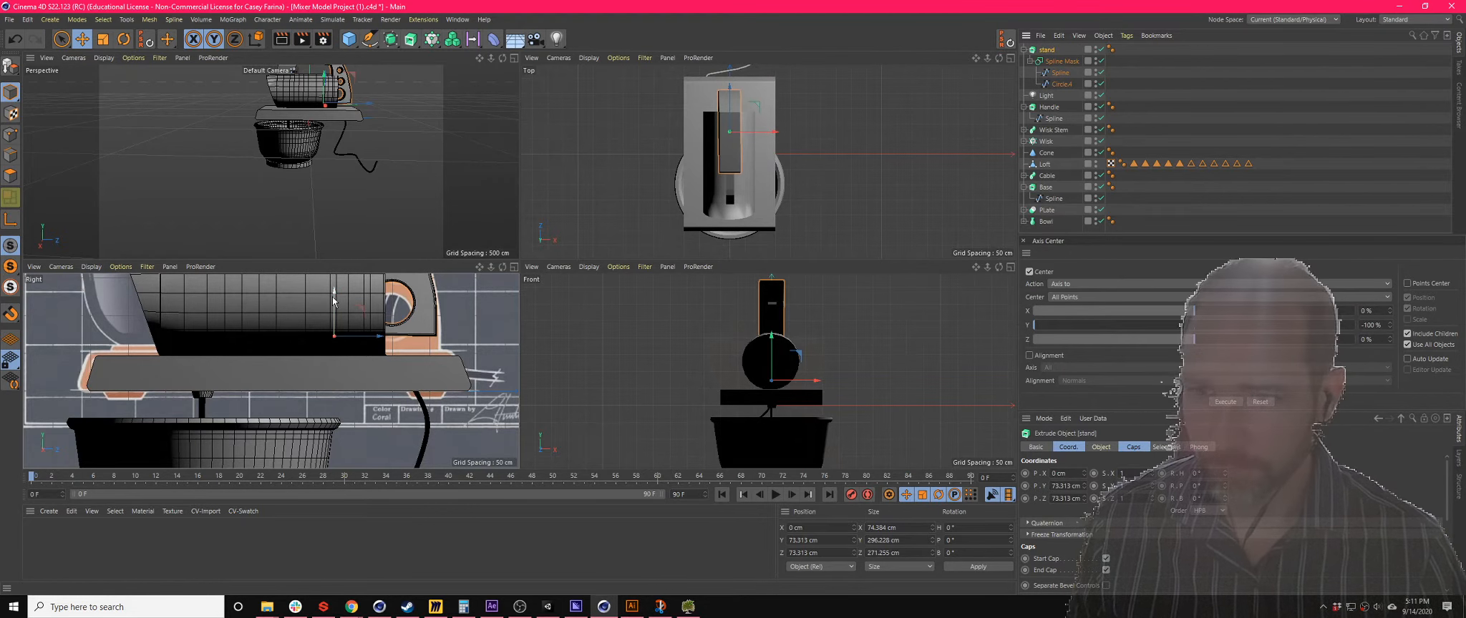
{"action": "left_click_drag", "start_coordinate": [337, 297], "coordinate": [342, 318]}
{"action": "left_click_drag", "start_coordinate": [342, 319], "coordinate": [342, 324]}
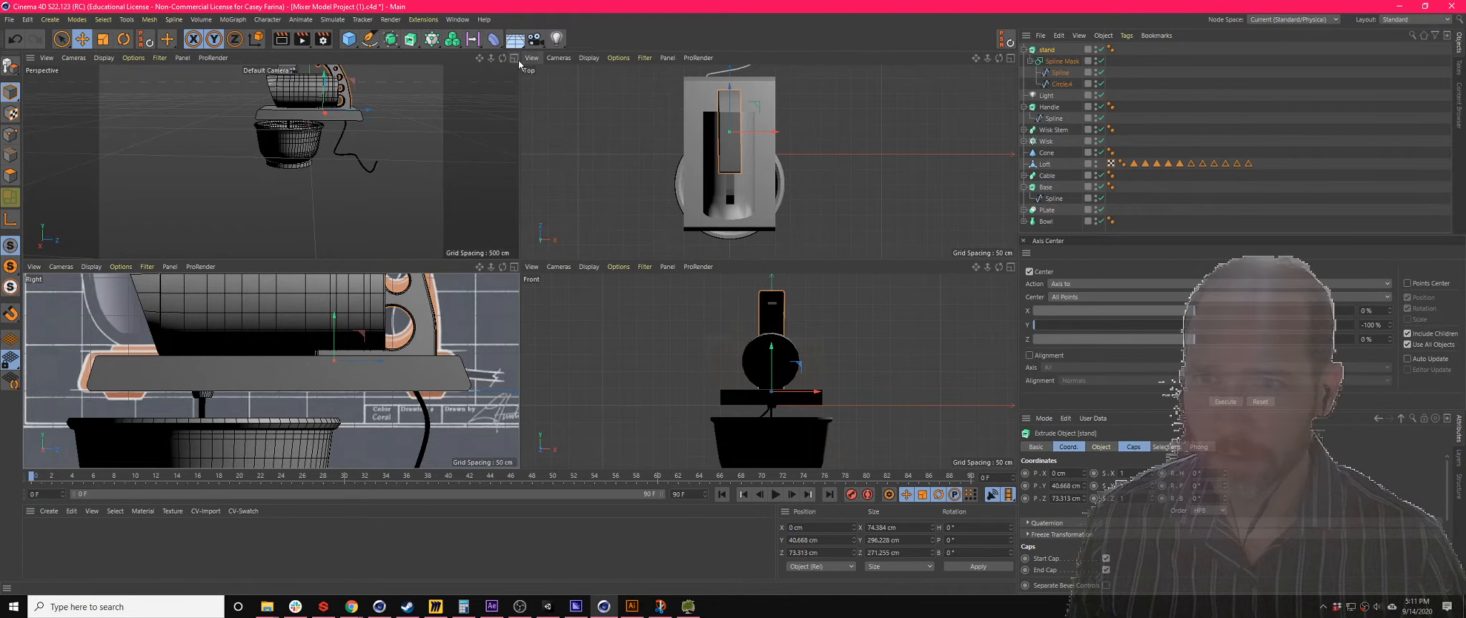
- Move the Base above the stand at the beginning of the object hierarchy
{"action": "left_click", "coordinate": [514, 58]}
{"action": "left_click_drag", "start_coordinate": [887, 206], "coordinate": [645, 198], "text": "alt"}
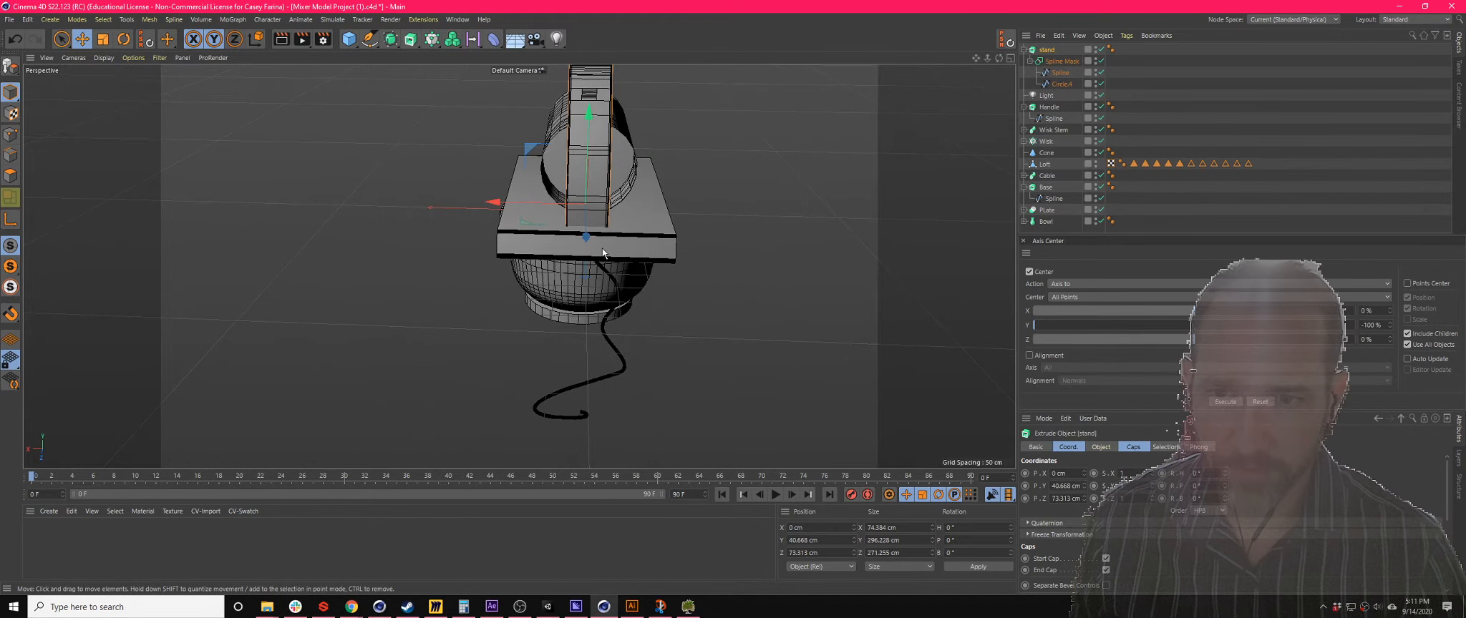
{"action": "left_click", "coordinate": [1050, 107]}
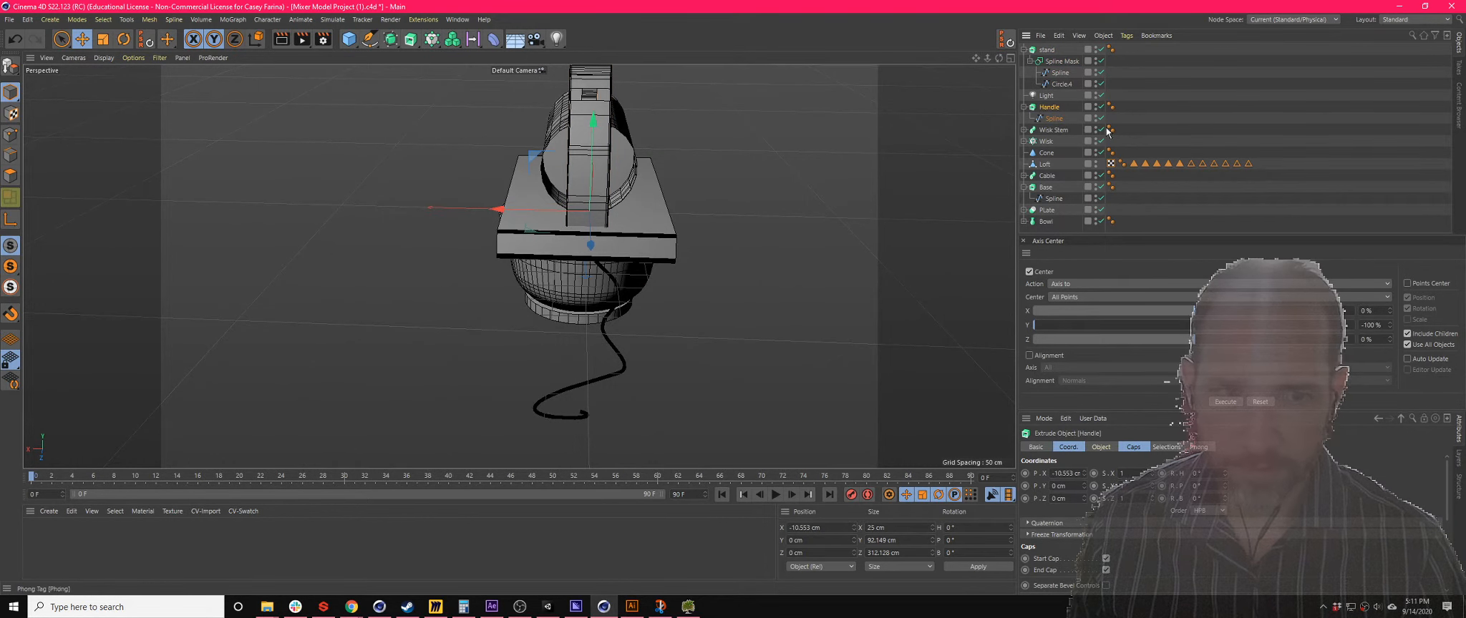
{"action": "left_click", "coordinate": [1043, 188]}
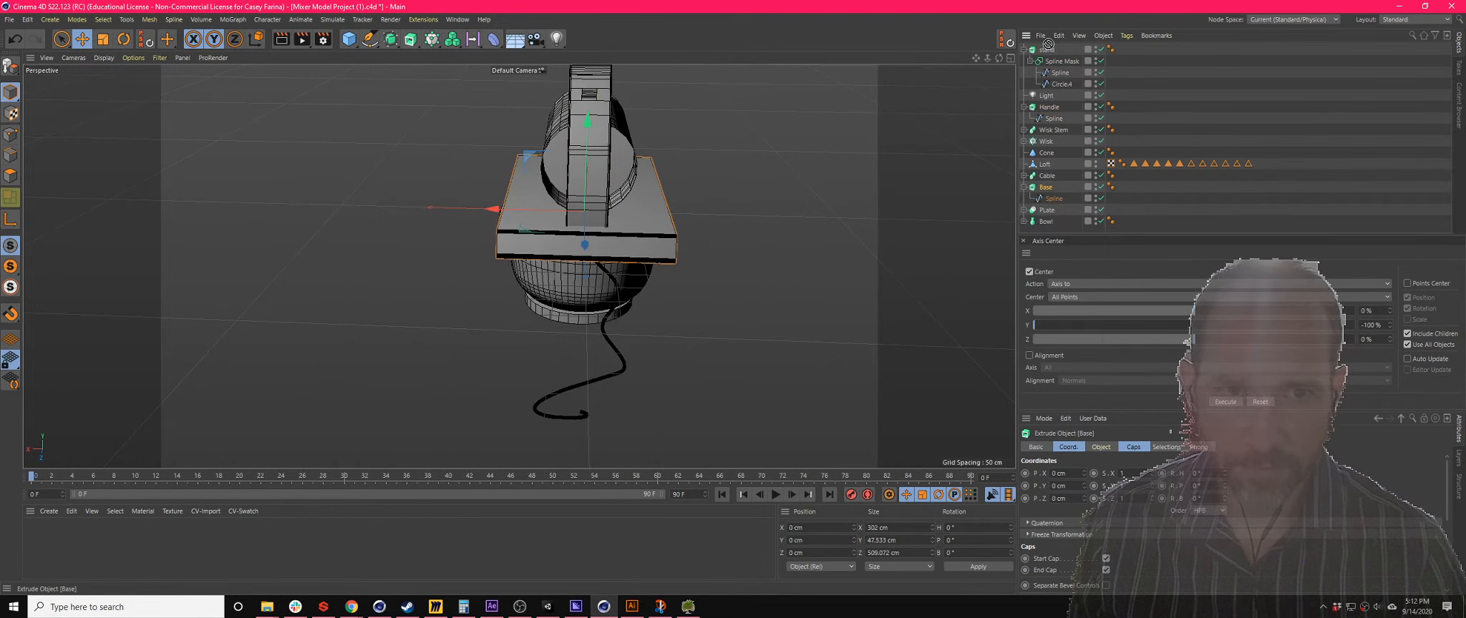
{"action": "left_click_drag", "start_coordinate": [1050, 44], "coordinate": [1049, 49]}
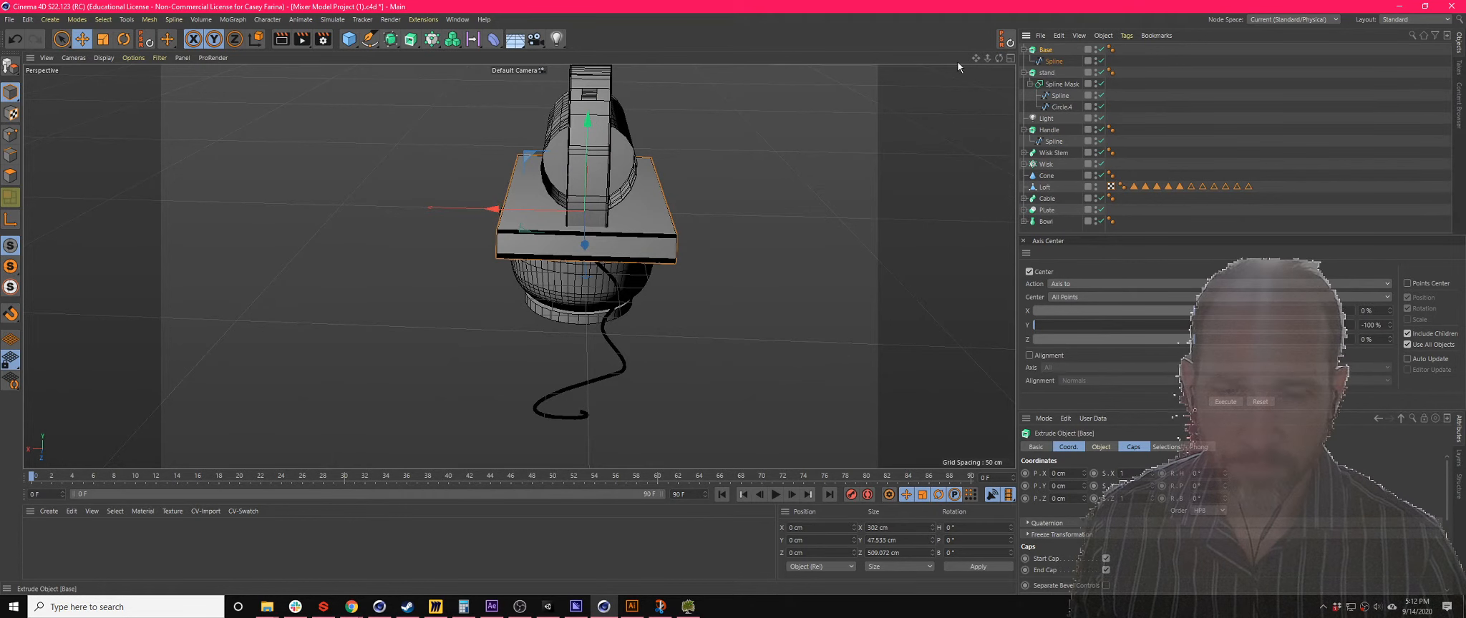
{"action": "left_click_drag", "start_coordinate": [954, 122], "coordinate": [1008, 118], "text": "alt"}
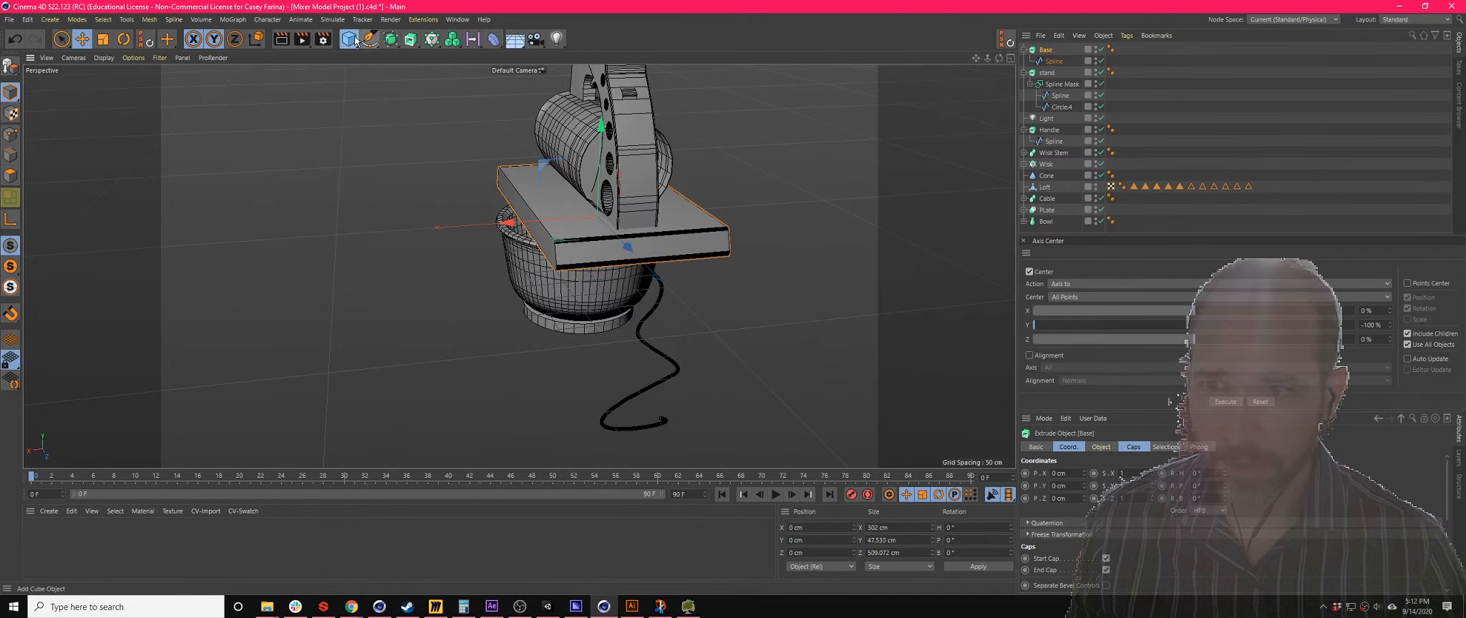
- Add a Null object, turn off its editor and render visibility, and rename it hider
{"action": "left_click_drag", "start_coordinate": [356, 41], "coordinate": [382, 53]}
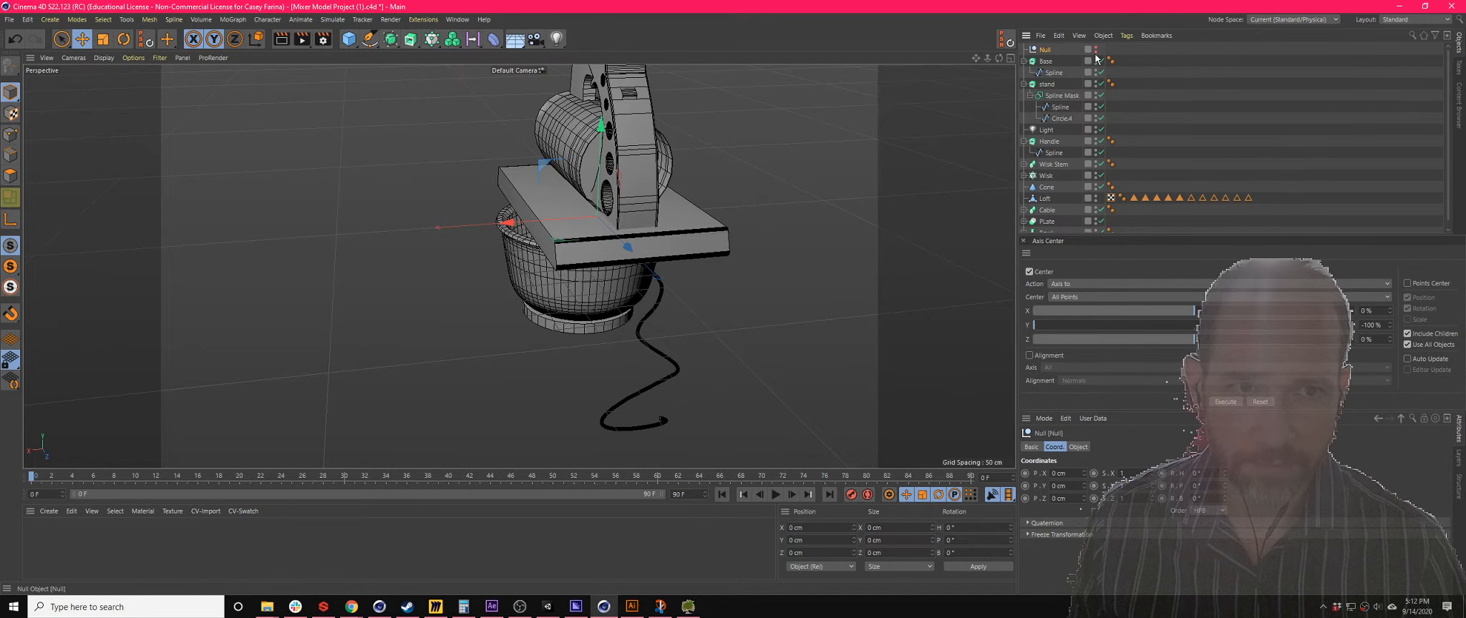
{"action": "double_click", "coordinate": [1047, 50]}
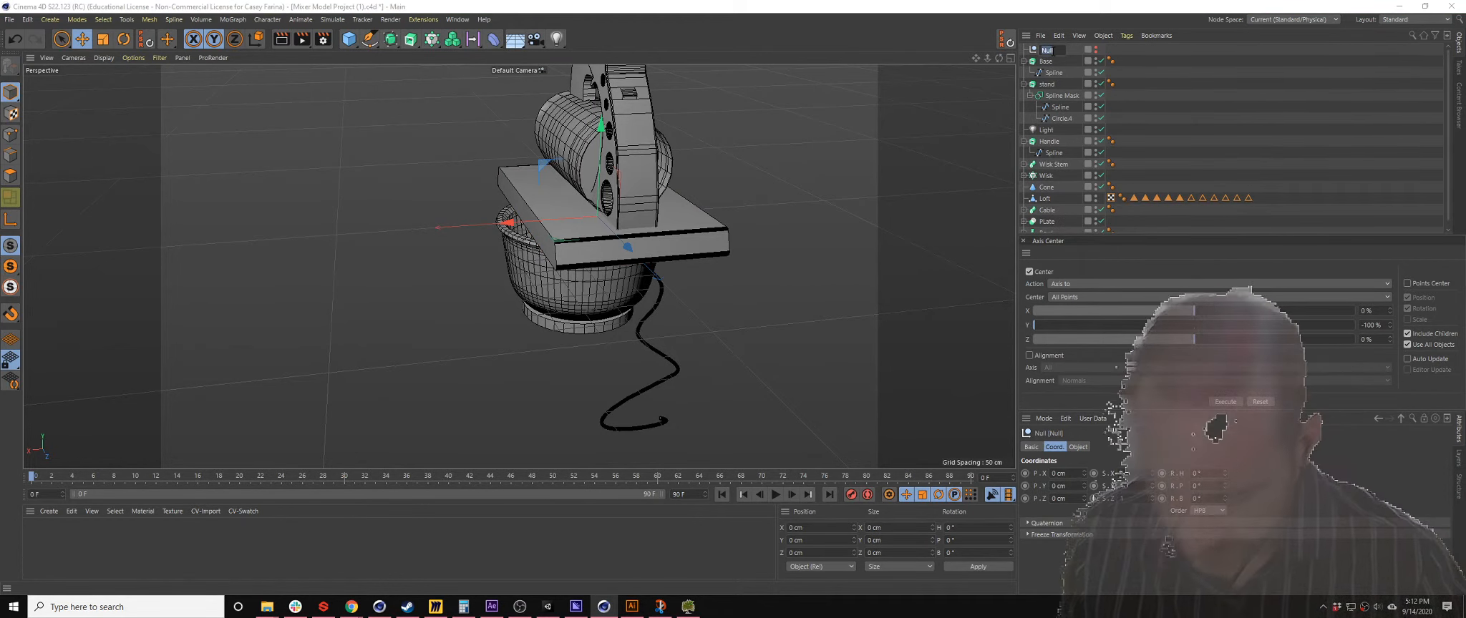
{"action": "type", "text": "Hider"}
{"action": "key", "text": "Return"}
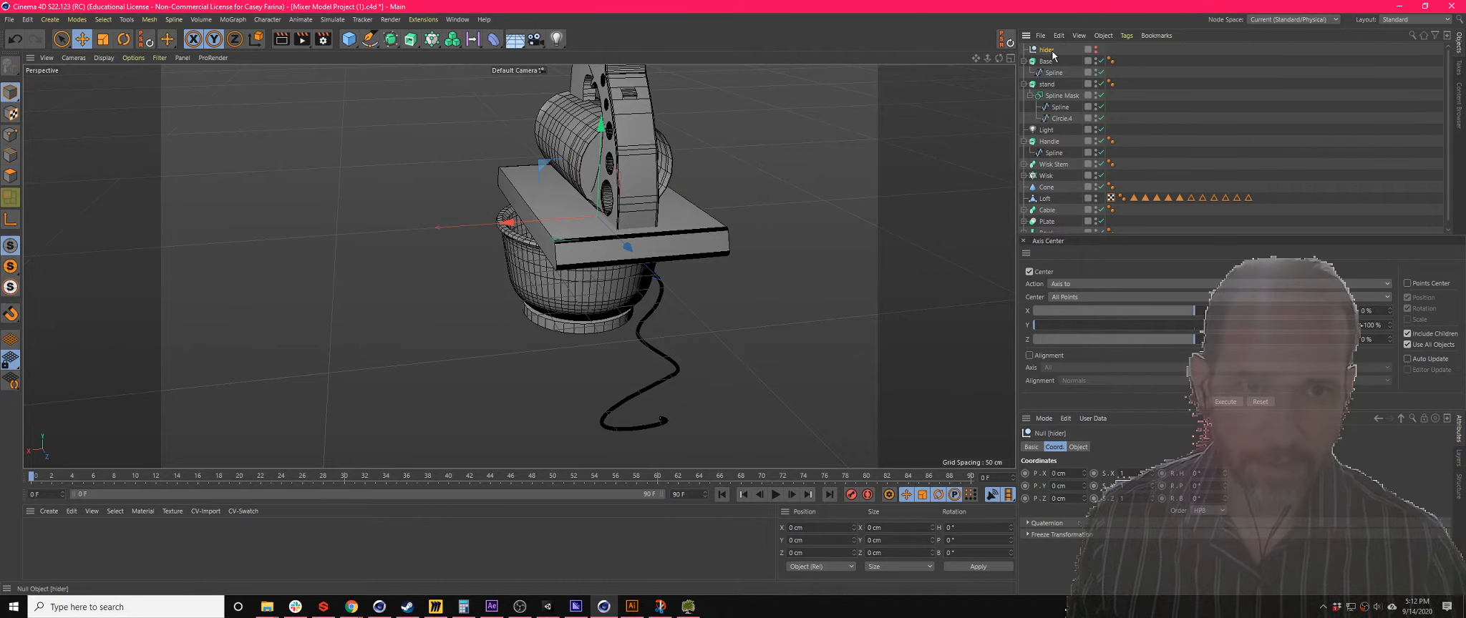
- Group all objects from Handle through Bowl under the hider null, leaving only the Base, stand and Light outside, and collapse the group
{"action": "left_click", "coordinate": [1044, 145]}
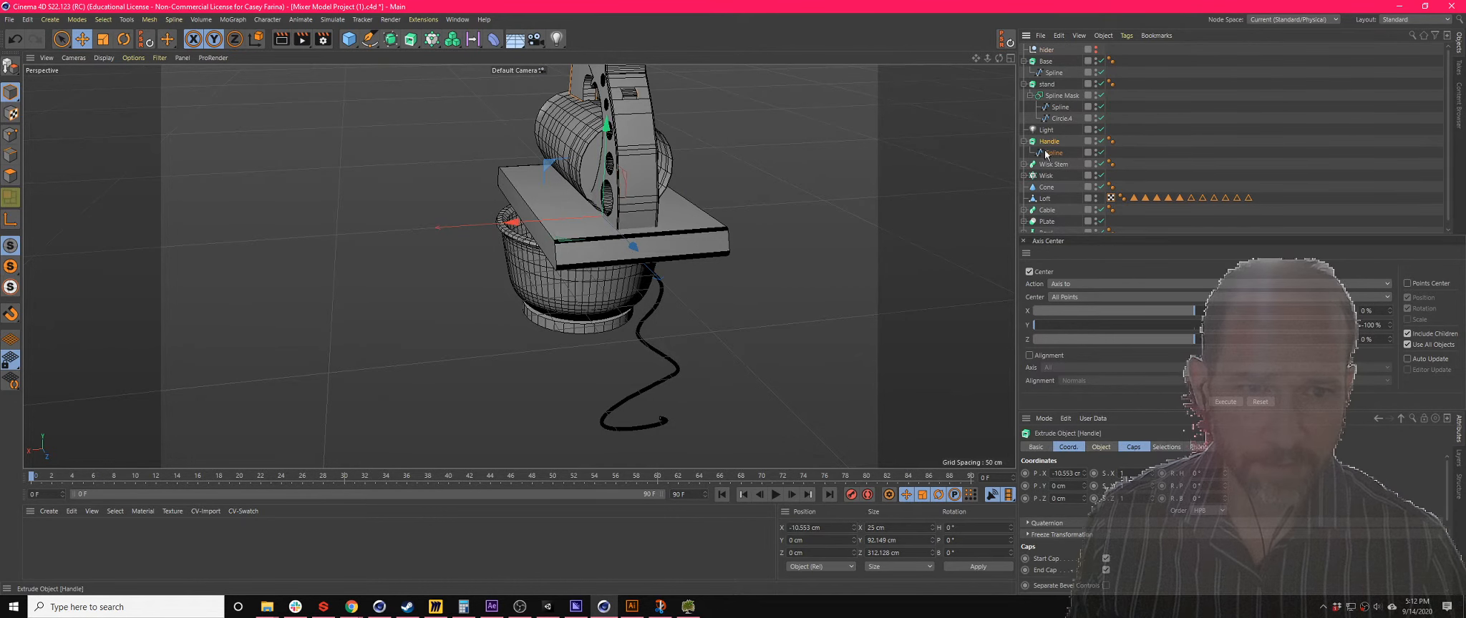
{"action": "left_click", "coordinate": [1045, 230], "text": "shift"}
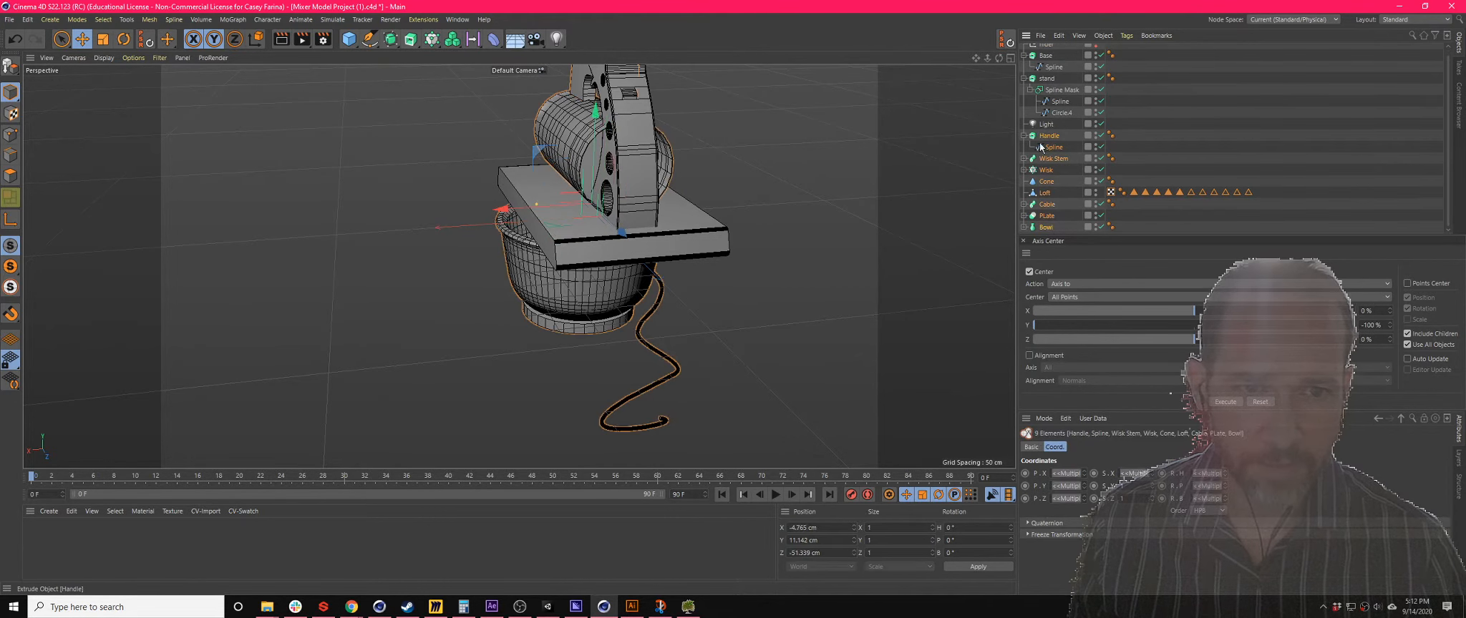
{"action": "left_click_drag", "start_coordinate": [1060, 97], "coordinate": [1051, 45]}
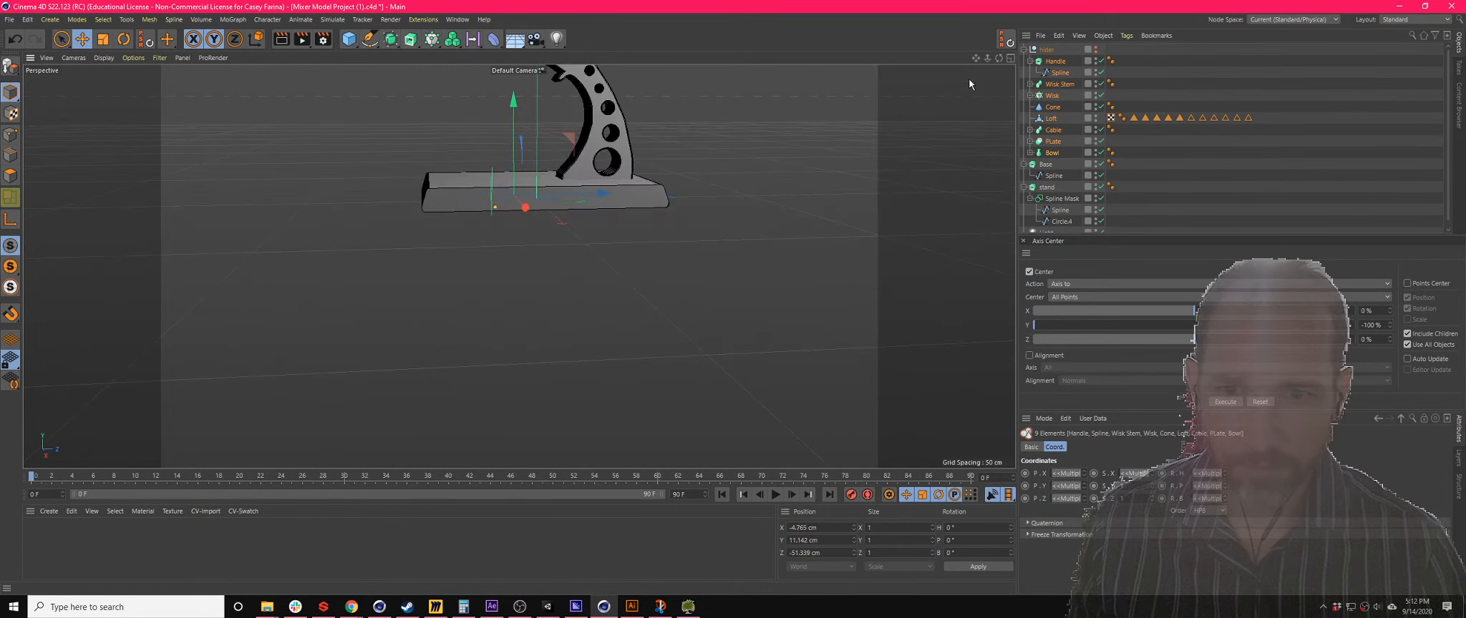
{"action": "left_click_drag", "start_coordinate": [976, 58], "coordinate": [1007, 58]}
{"action": "left_click", "coordinate": [1024, 49]}
{"action": "left_click_drag", "start_coordinate": [522, 373], "coordinate": [550, 359], "text": "alt"}
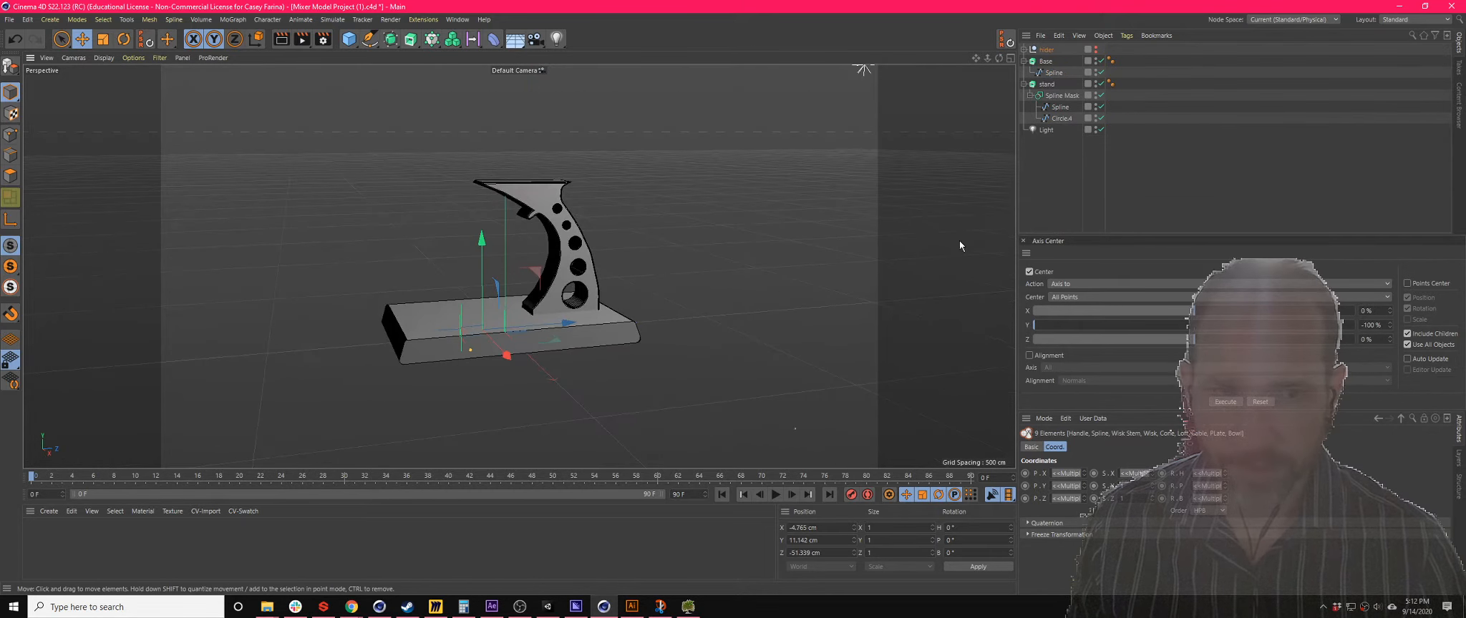
- Round the edges of the Base with a cap bevel of size 4.3 cm
{"action": "left_click", "coordinate": [1047, 84]}
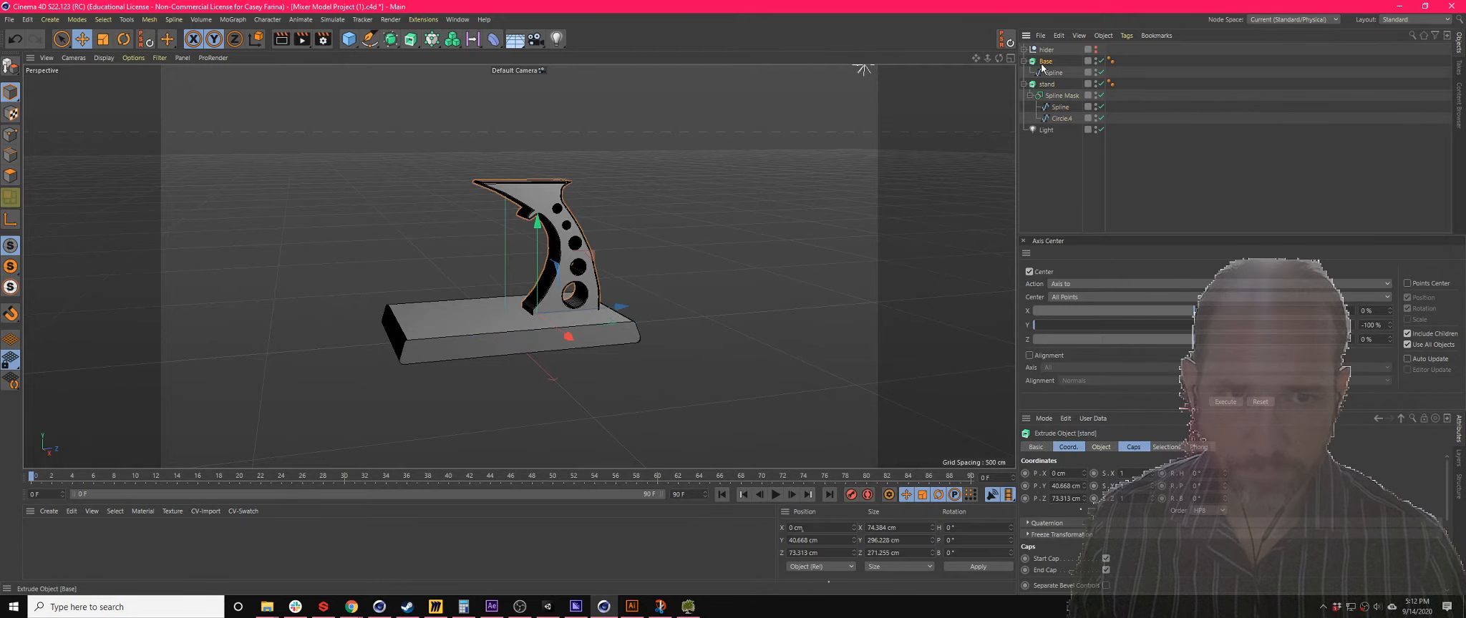
{"action": "left_click", "coordinate": [1044, 62]}
{"action": "left_click_drag", "start_coordinate": [589, 313], "coordinate": [657, 331], "text": "alt"}
{"action": "scroll", "coordinate": [572, 368], "scroll_direction": "up", "scroll_amount": 5}
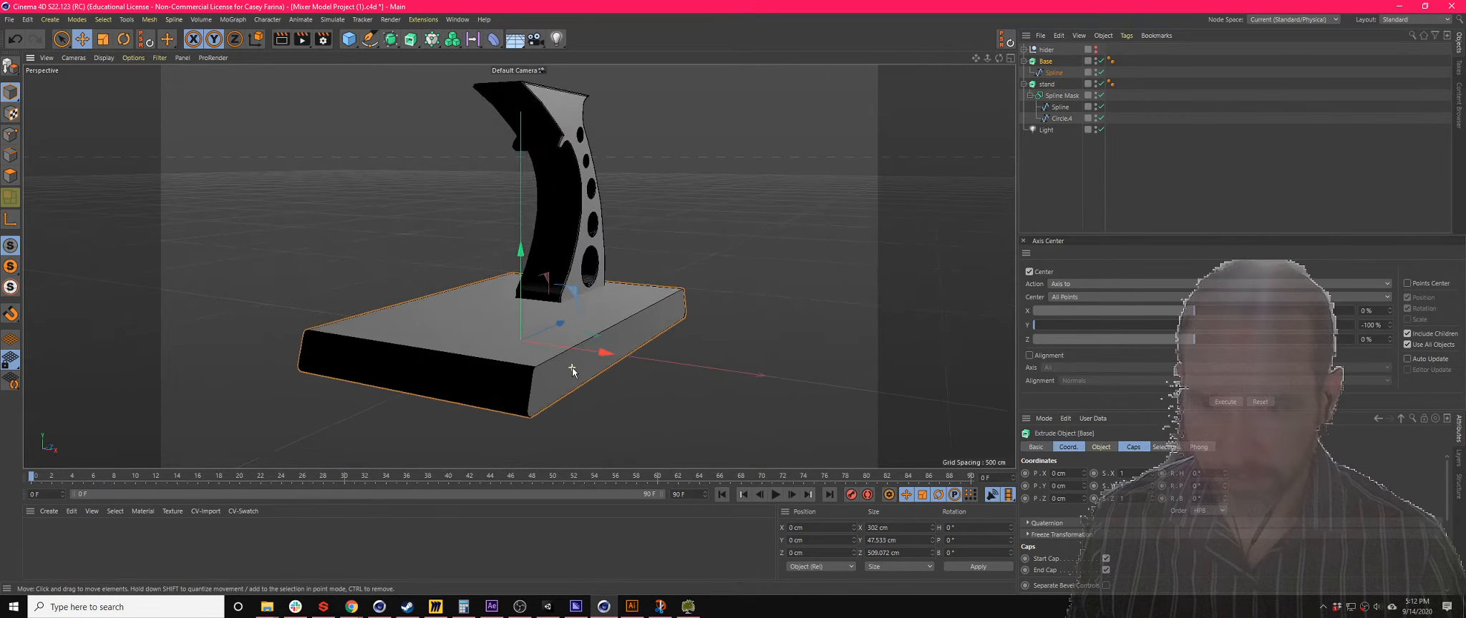
{"action": "left_click_drag", "start_coordinate": [580, 369], "coordinate": [523, 378], "text": "alt"}
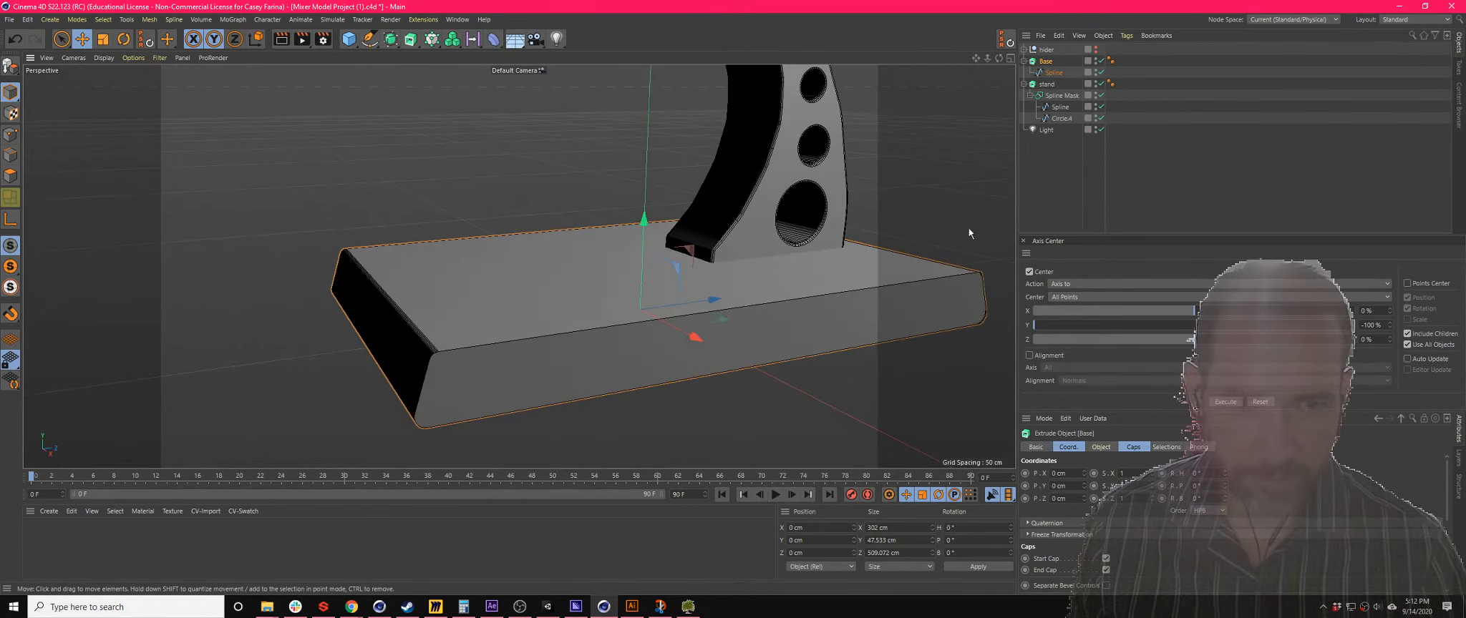
{"action": "left_click", "coordinate": [1131, 448]}
{"action": "left_click_drag", "start_coordinate": [1125, 536], "coordinate": [1141, 541]}
{"action": "left_click_drag", "start_coordinate": [933, 366], "coordinate": [975, 330], "text": "alt"}
{"action": "left_click_drag", "start_coordinate": [1145, 536], "coordinate": [1138, 542]}
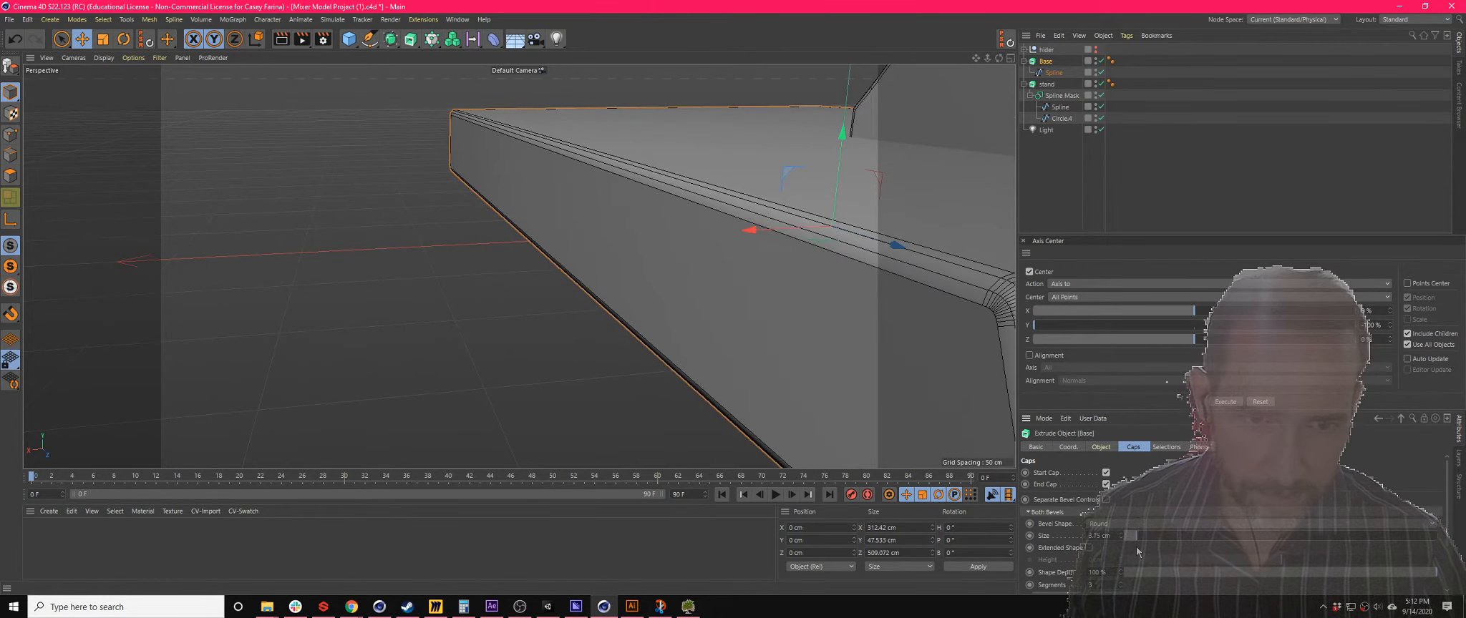
{"action": "left_click_drag", "start_coordinate": [1141, 546], "coordinate": [1137, 546]}
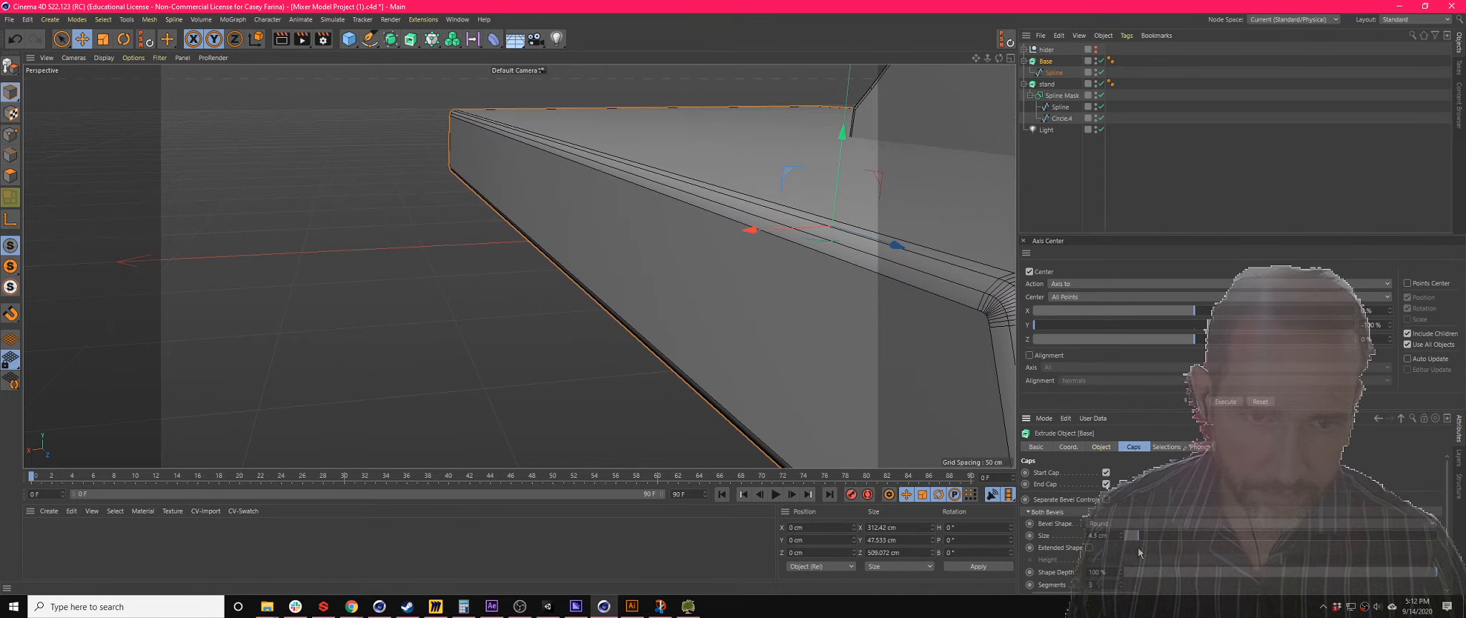
{"action": "left_click_drag", "start_coordinate": [724, 448], "coordinate": [826, 433], "text": "alt"}
{"action": "scroll", "coordinate": [636, 277], "scroll_direction": "down", "scroll_amount": 4}
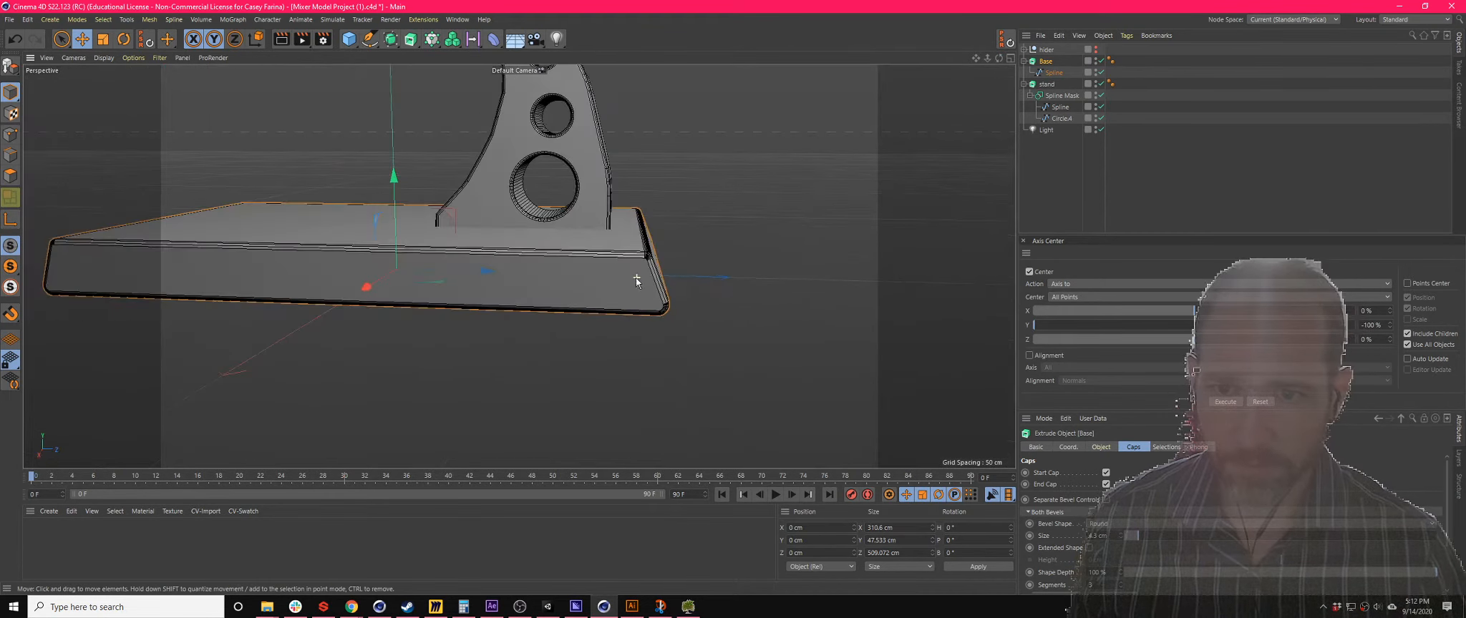
{"action": "left_click_drag", "start_coordinate": [635, 277], "coordinate": [562, 304], "text": "alt"}
{"action": "scroll", "coordinate": [550, 342], "scroll_direction": "up", "scroll_amount": 2}
- Take the PLate out of the hider group and raise it to about Y 318.5 cm to compare it with the blueprint
{"action": "left_click", "coordinate": [1010, 59]}
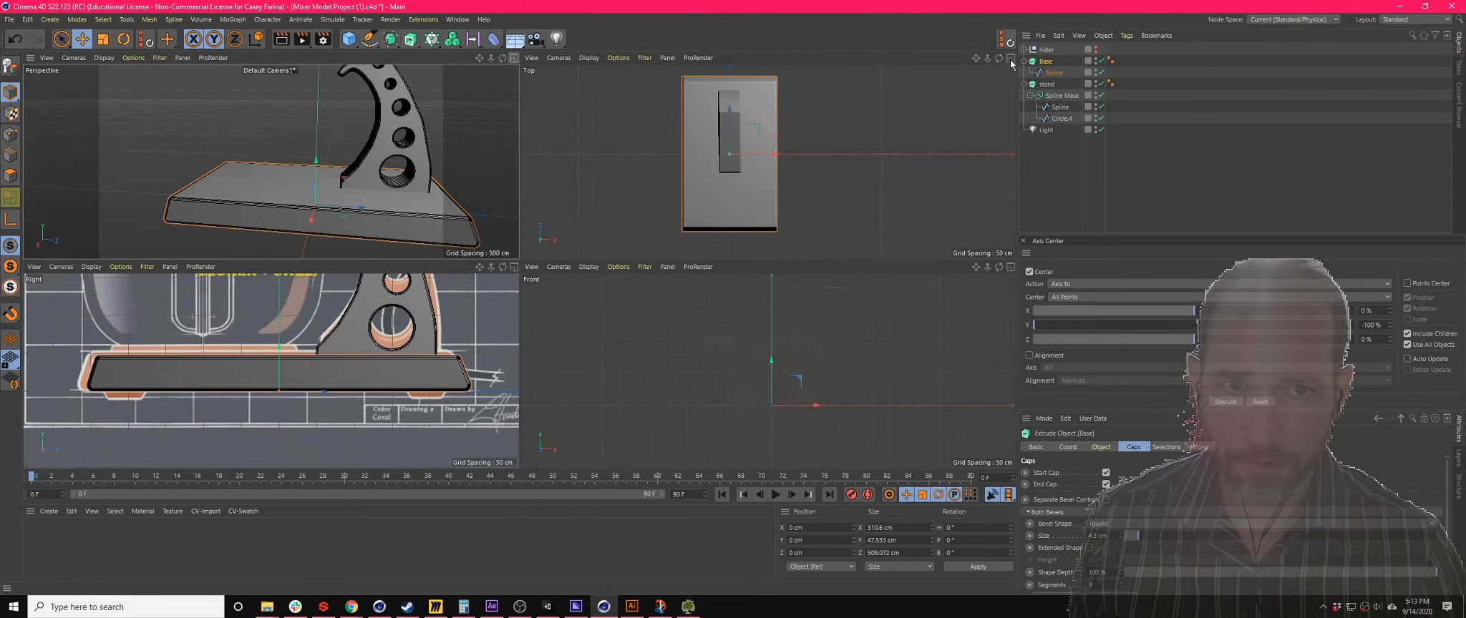
{"action": "left_click", "coordinate": [1024, 49]}
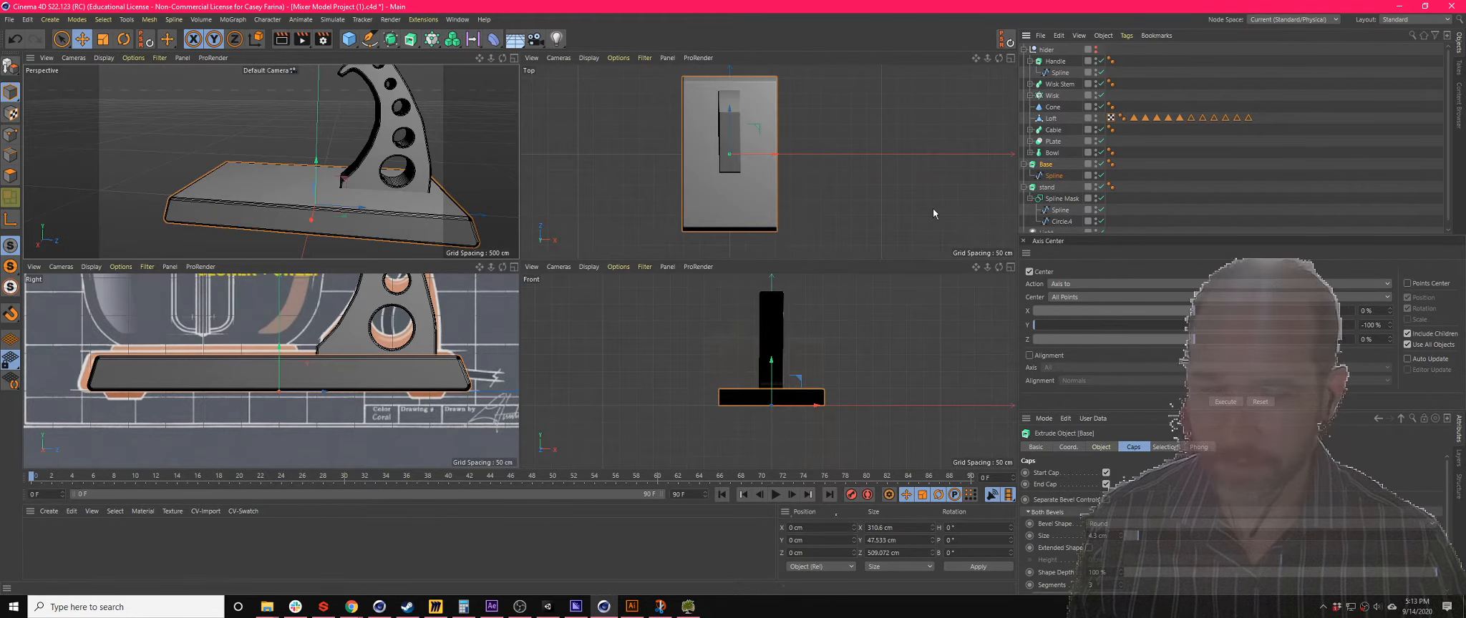
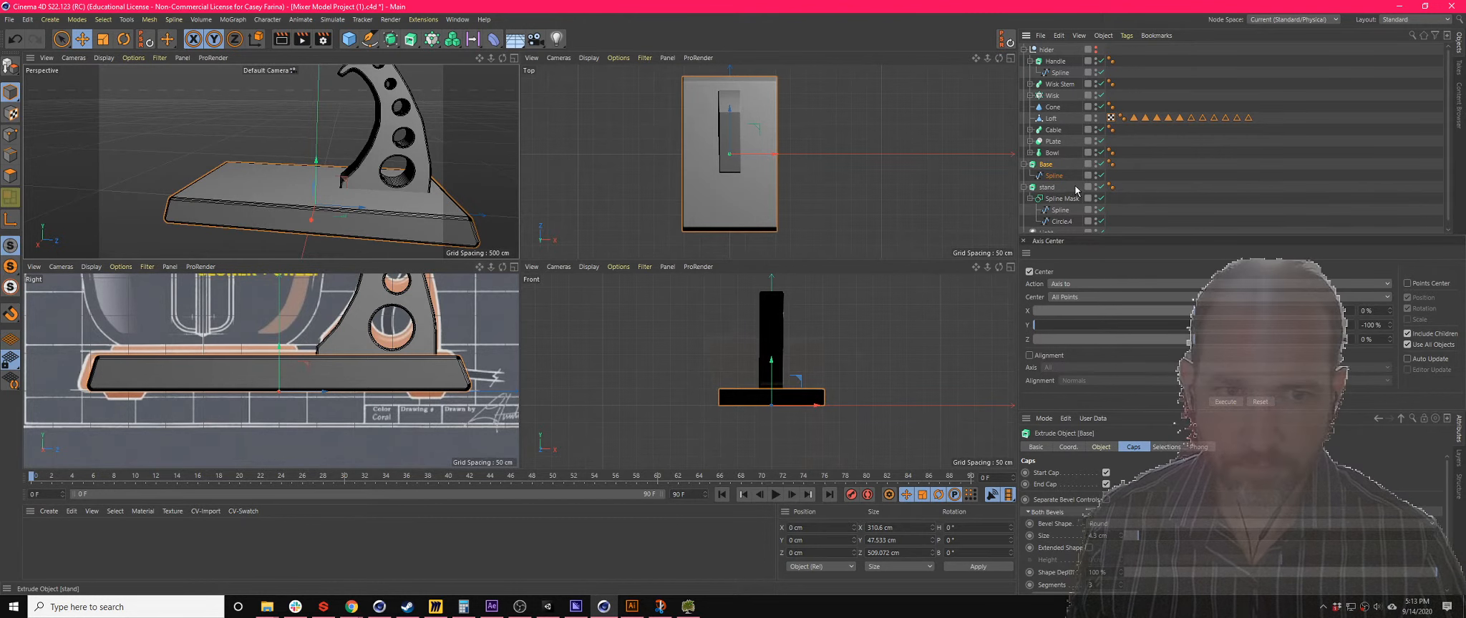
{"action": "scroll", "coordinate": [1070, 192], "scroll_direction": "down", "scroll_amount": 1}
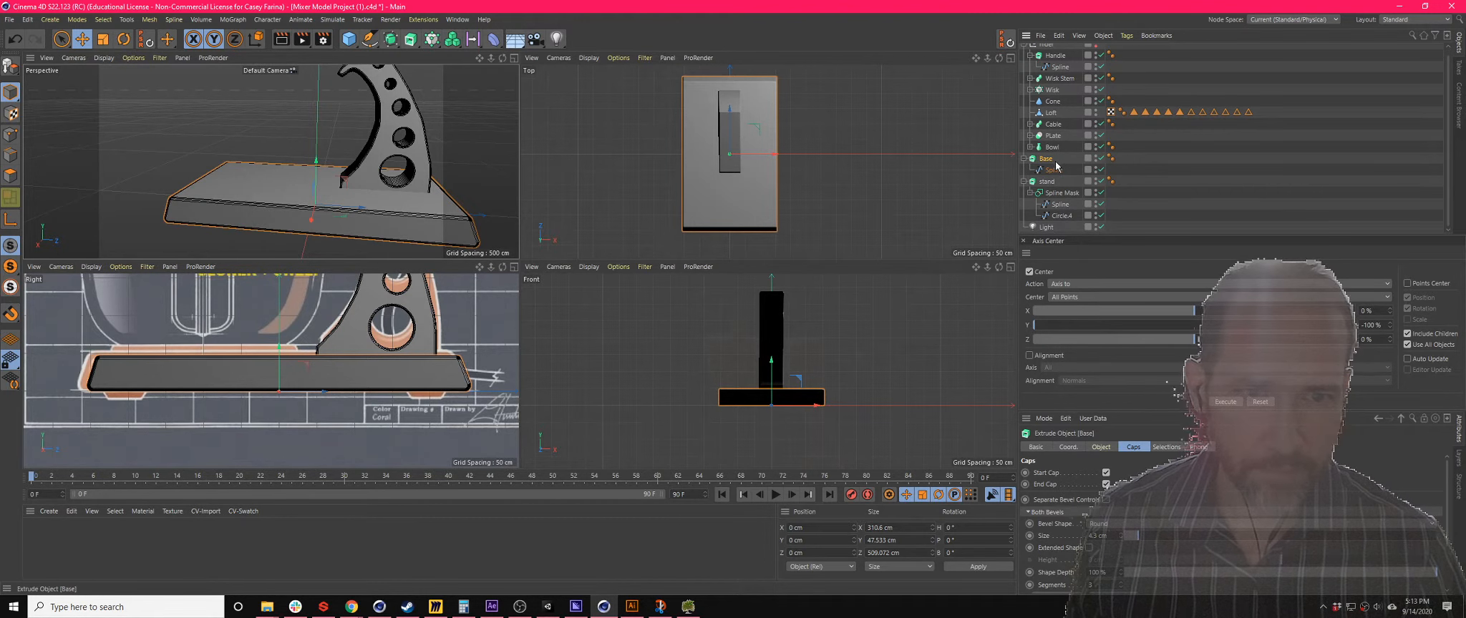
{"action": "left_click", "coordinate": [1054, 136]}
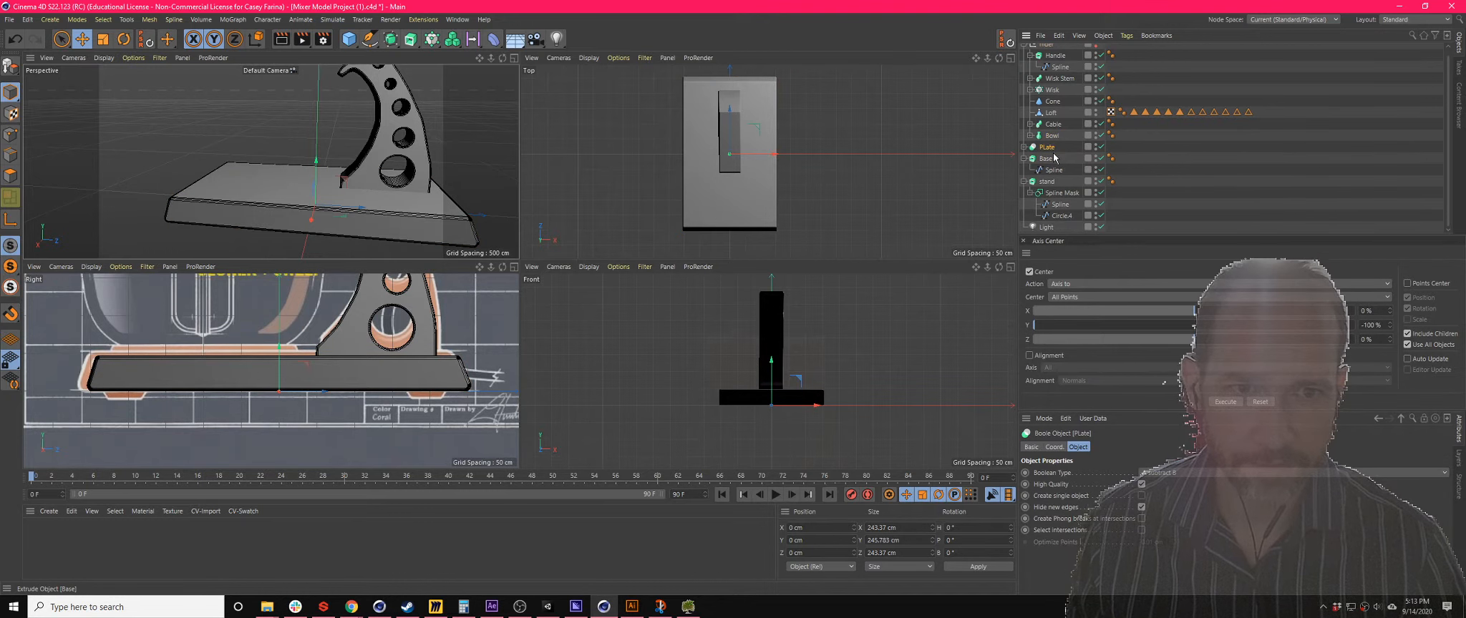
{"action": "scroll", "coordinate": [252, 204], "scroll_direction": "down", "scroll_amount": 5}
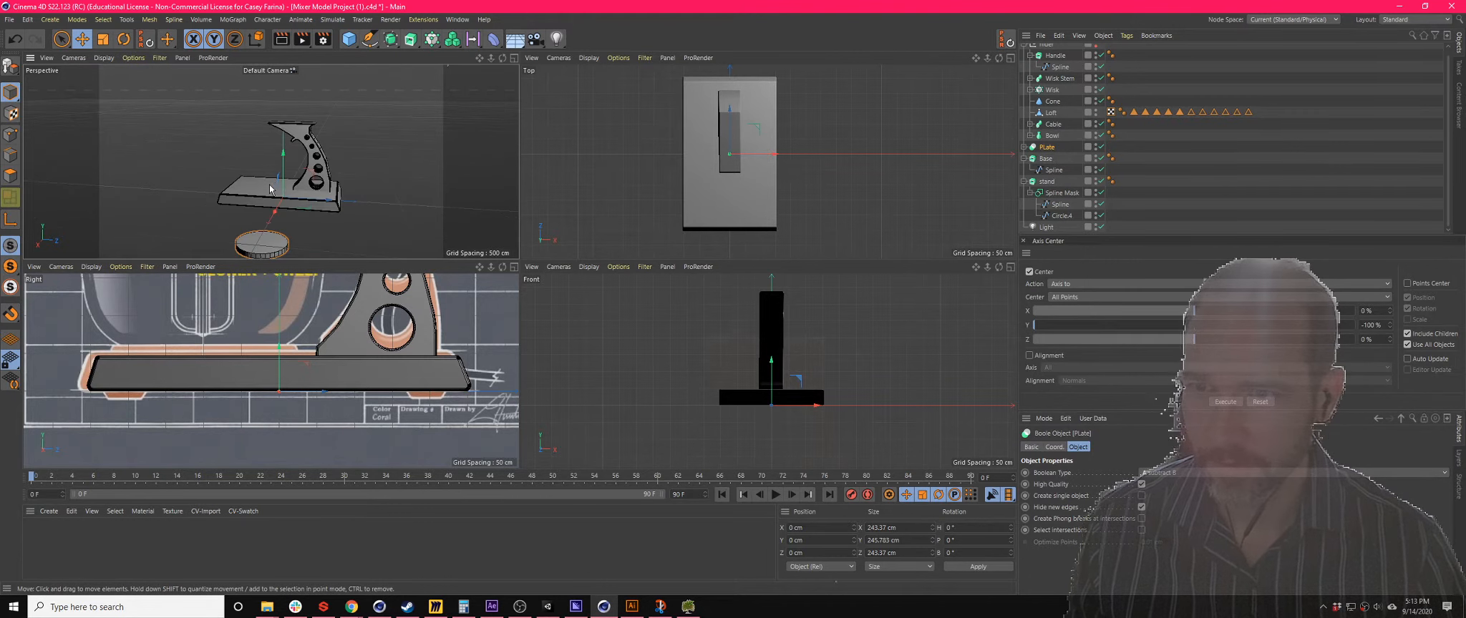
{"action": "left_click_drag", "start_coordinate": [283, 174], "coordinate": [289, 85]}
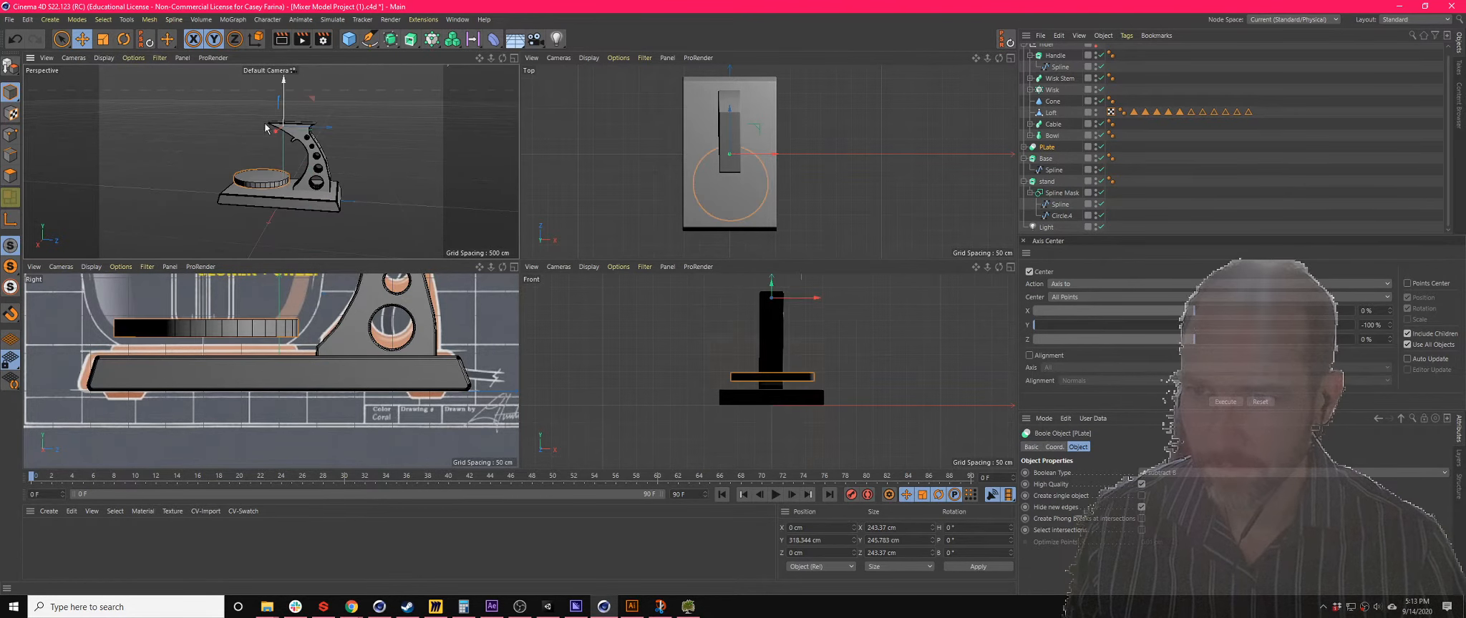
{"action": "scroll", "coordinate": [149, 318], "scroll_direction": "up", "scroll_amount": 5}
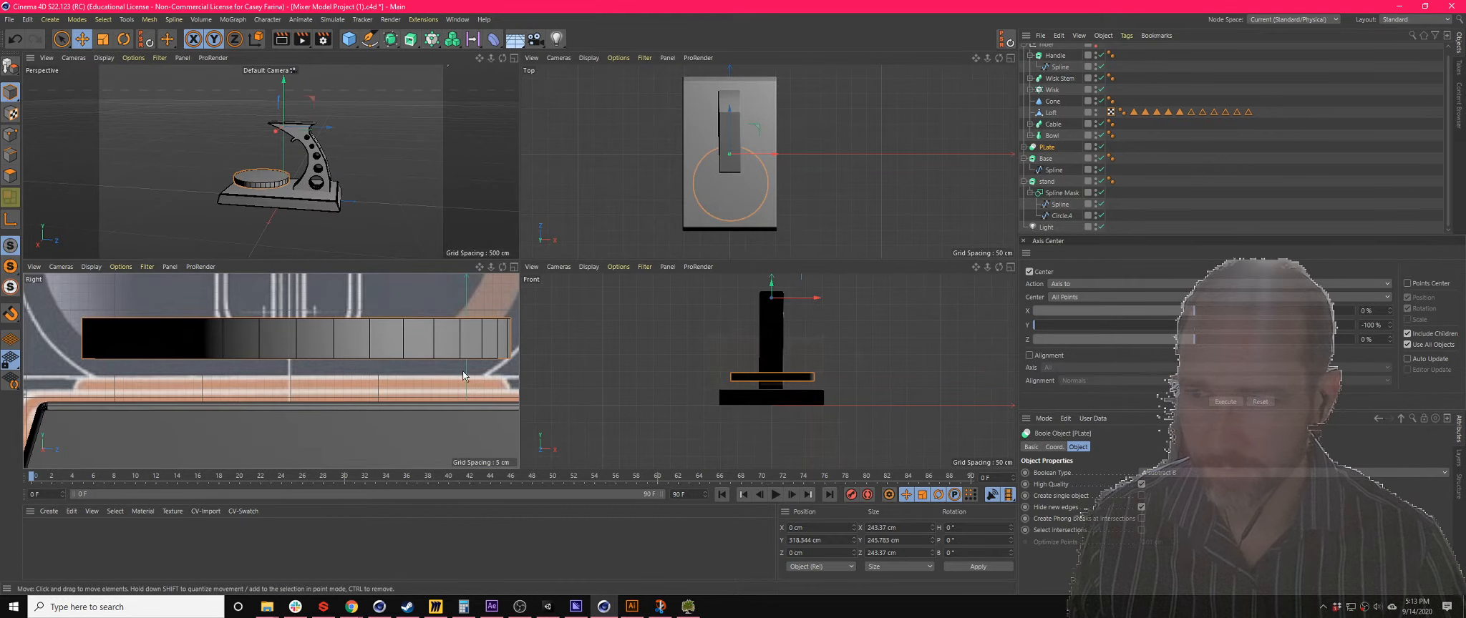
{"action": "scroll", "coordinate": [1058, 141], "scroll_direction": "up", "scroll_amount": 1}
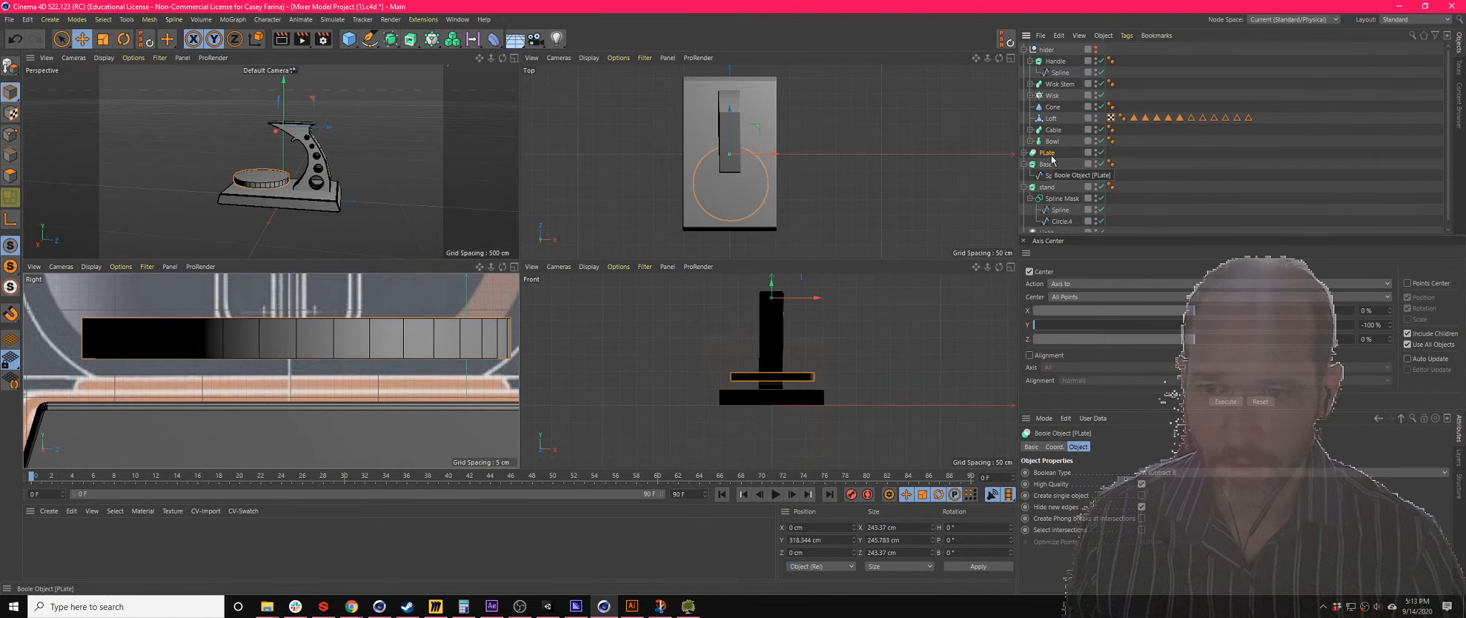
- Delete the PLate object and add a Circle spline lying flat in the XZ plane as its replacement
{"action": "key", "text": "Delete"}
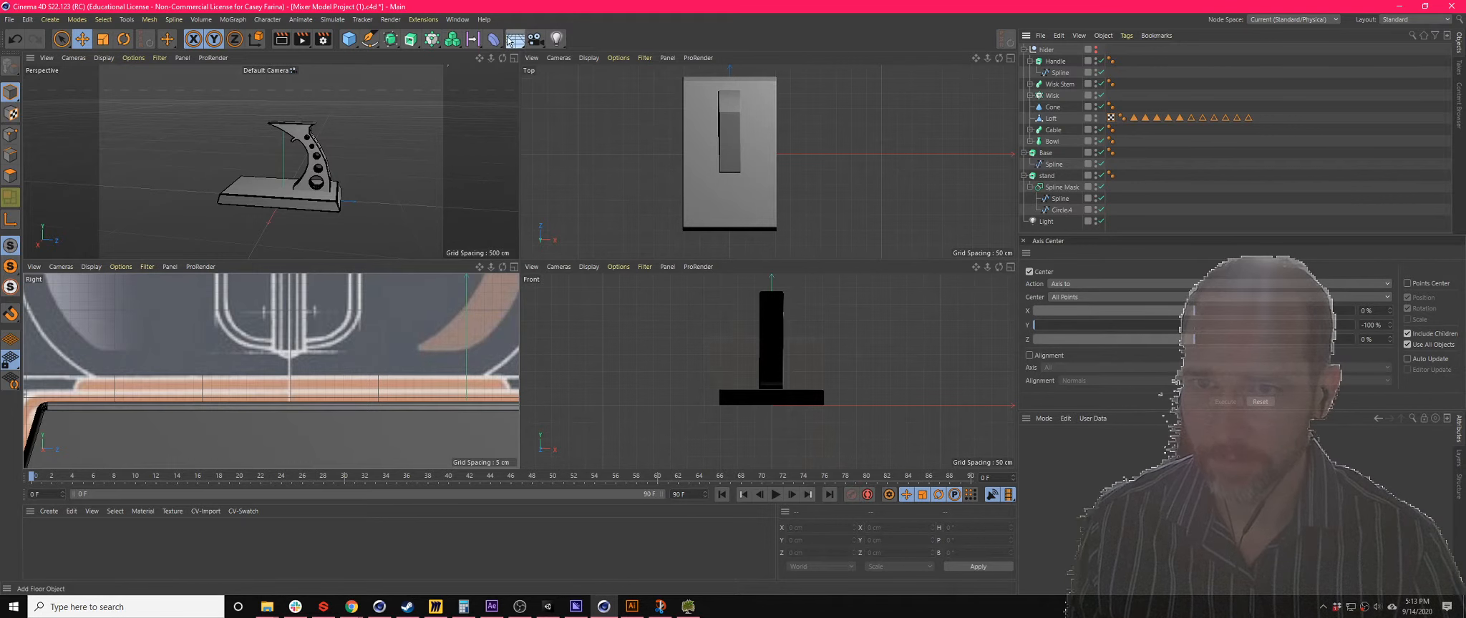
{"action": "left_click", "coordinate": [372, 46]}
{"action": "left_click", "coordinate": [506, 79]}
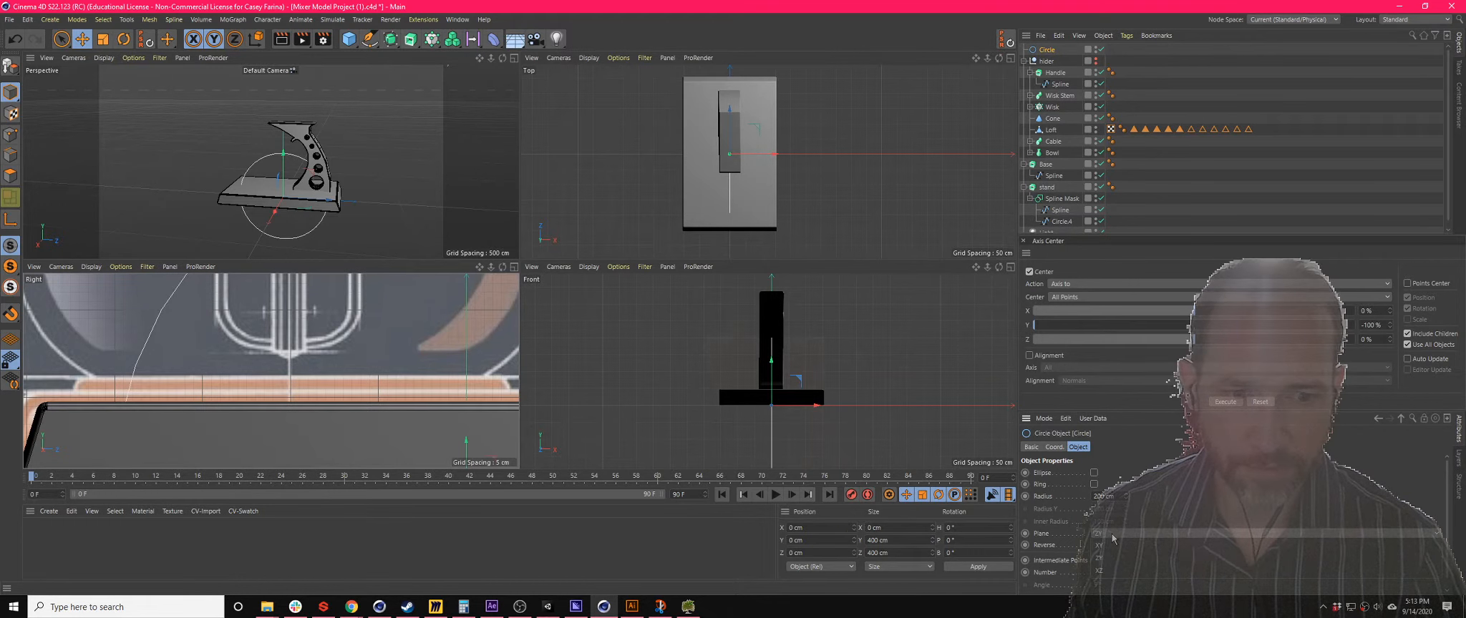
{"action": "left_click", "coordinate": [1112, 571]}
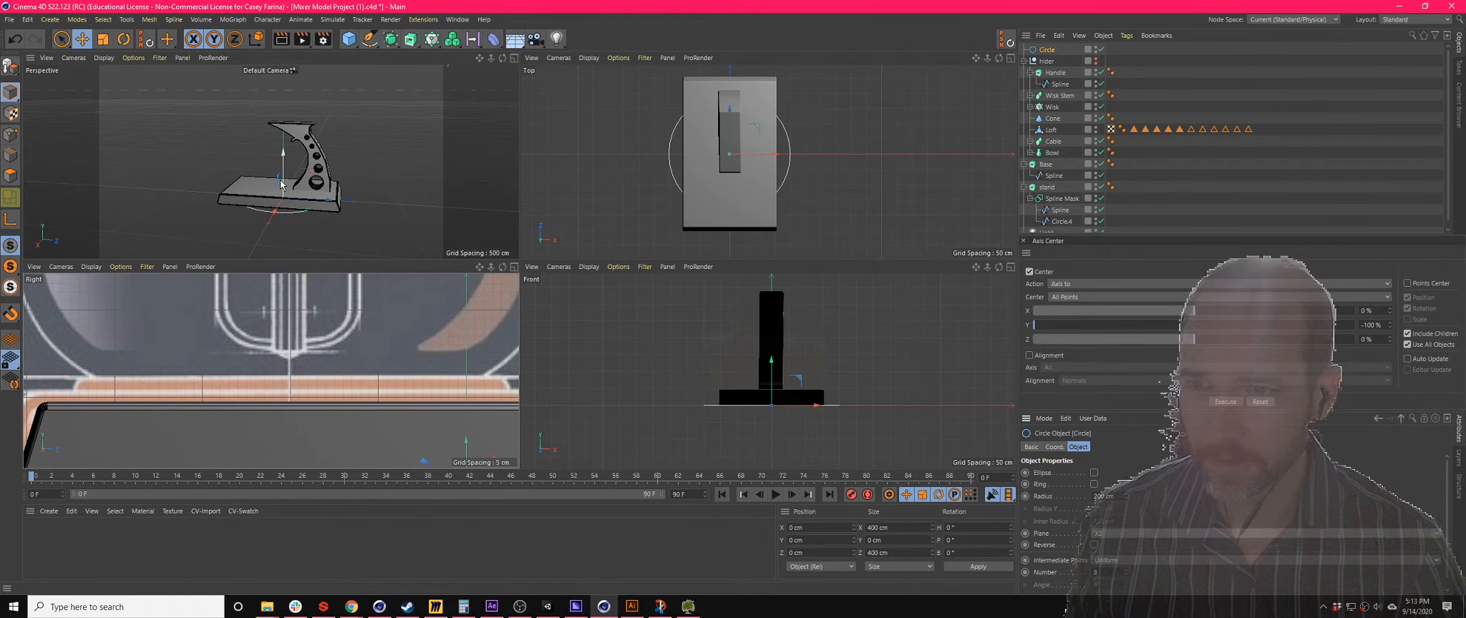
- Position the circle over the blueprint's plate at about Y 59.7 cm and Z -100.6 cm, and reduce its radius to 115 cm
{"action": "left_click_drag", "start_coordinate": [284, 187], "coordinate": [264, 170]}
{"action": "left_click_drag", "start_coordinate": [504, 383], "coordinate": [327, 342]}
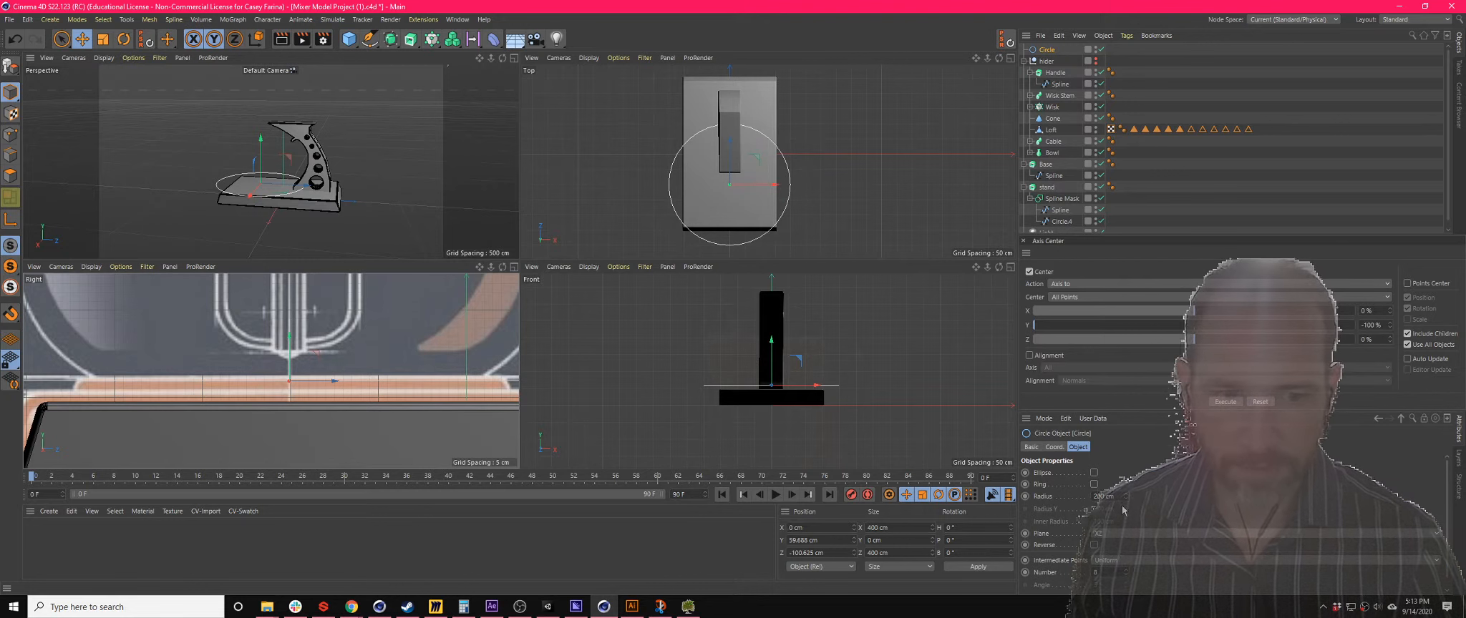
{"action": "left_click_drag", "start_coordinate": [1125, 501], "coordinate": [1089, 511]}
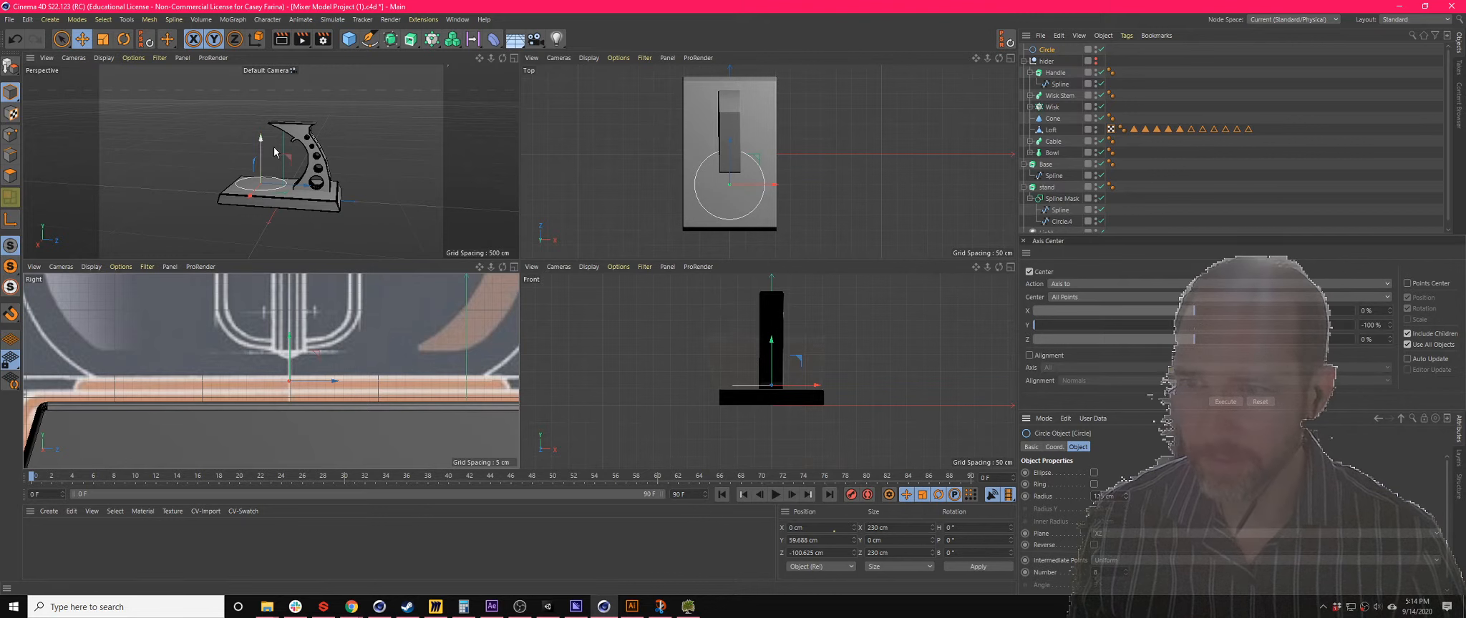
- Duplicate the circle down to about Y 55.1 cm and enlarge the copy's radius slightly
{"action": "left_click_drag", "start_coordinate": [262, 137], "coordinate": [259, 140]}
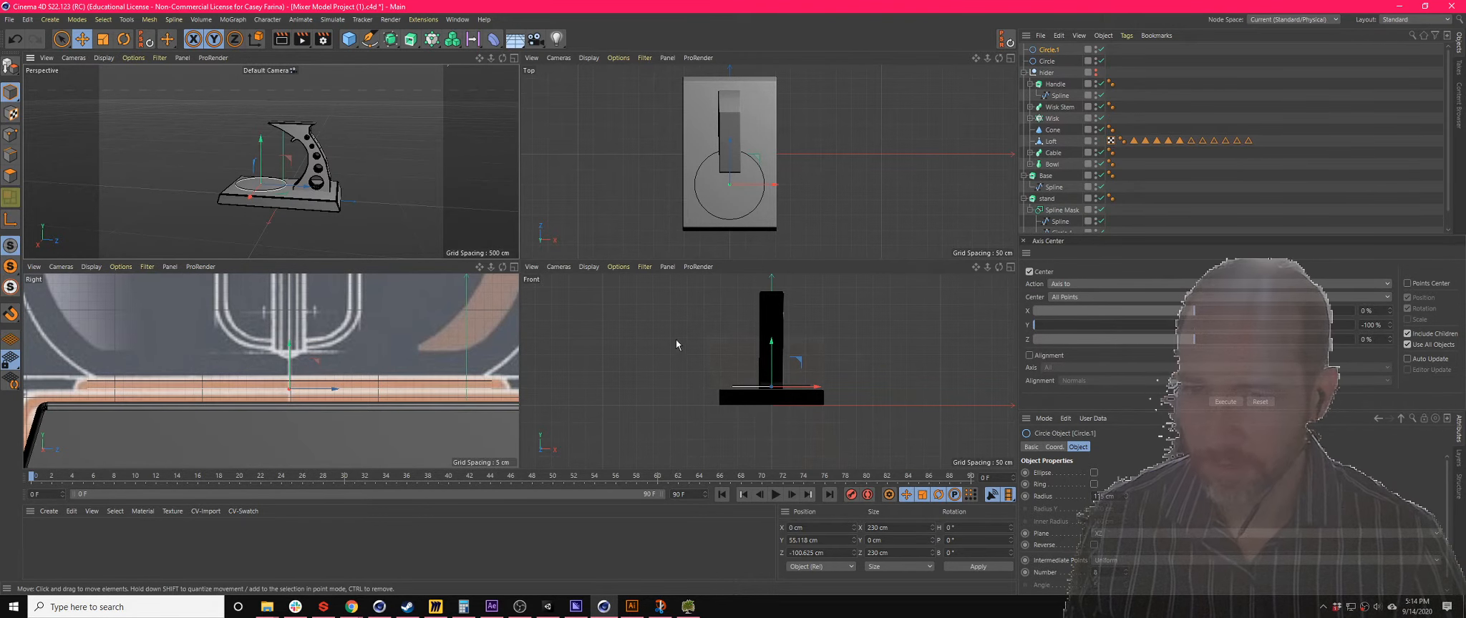
{"action": "left_click", "coordinate": [1127, 495]}
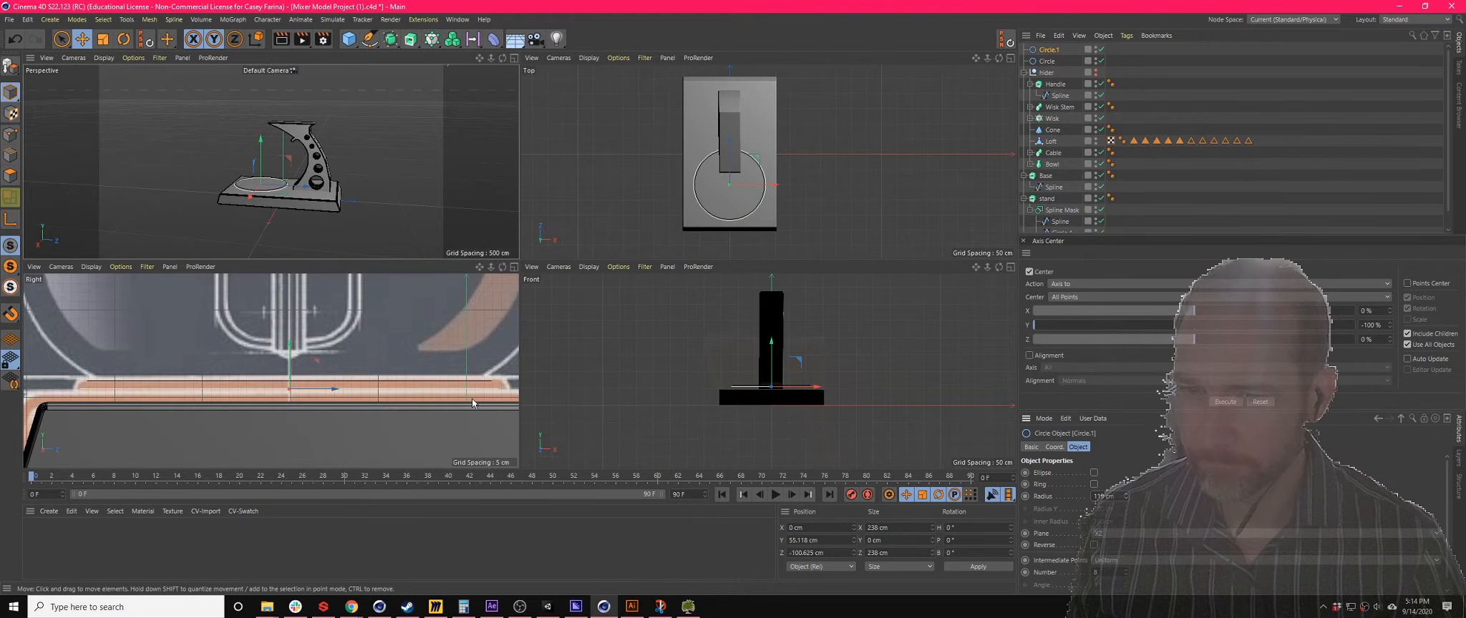
- Add a Loft object and nest both circle splines under it to form the plate's surface
{"action": "left_click", "coordinate": [410, 39]}
{"action": "left_click", "coordinate": [446, 105]}
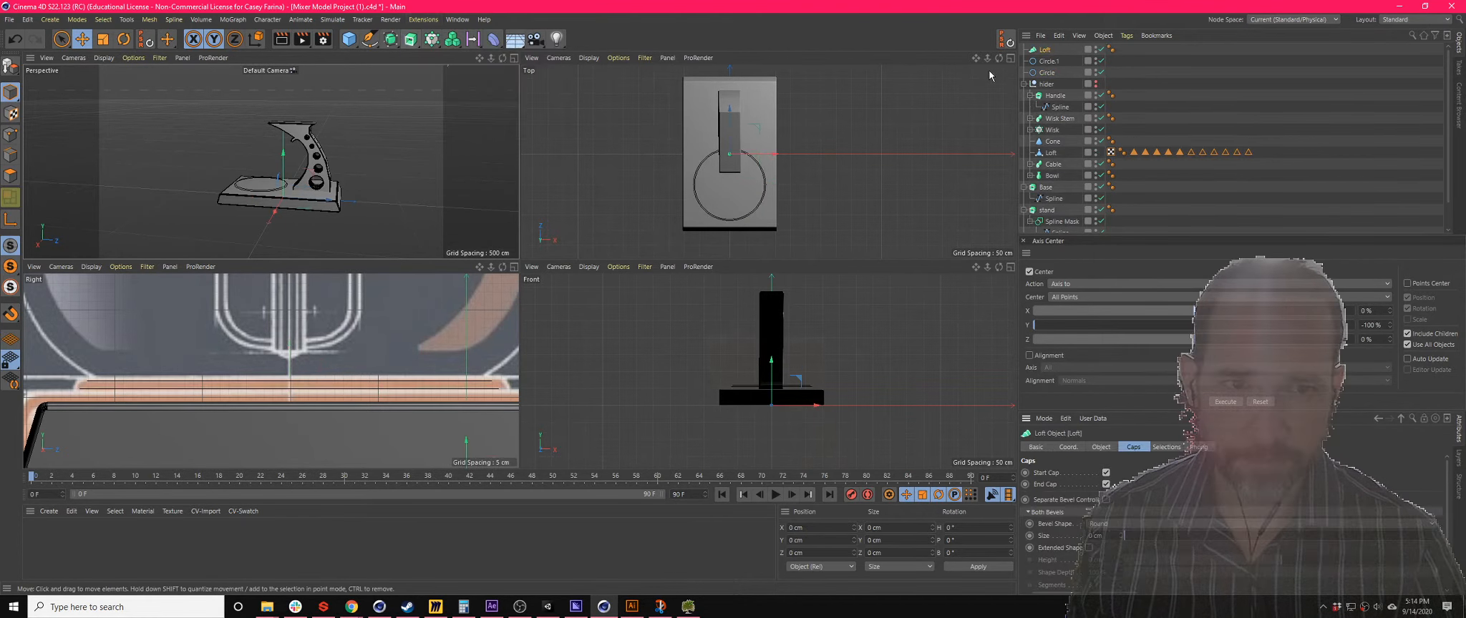
{"action": "left_click", "coordinate": [1047, 73], "text": "shift"}
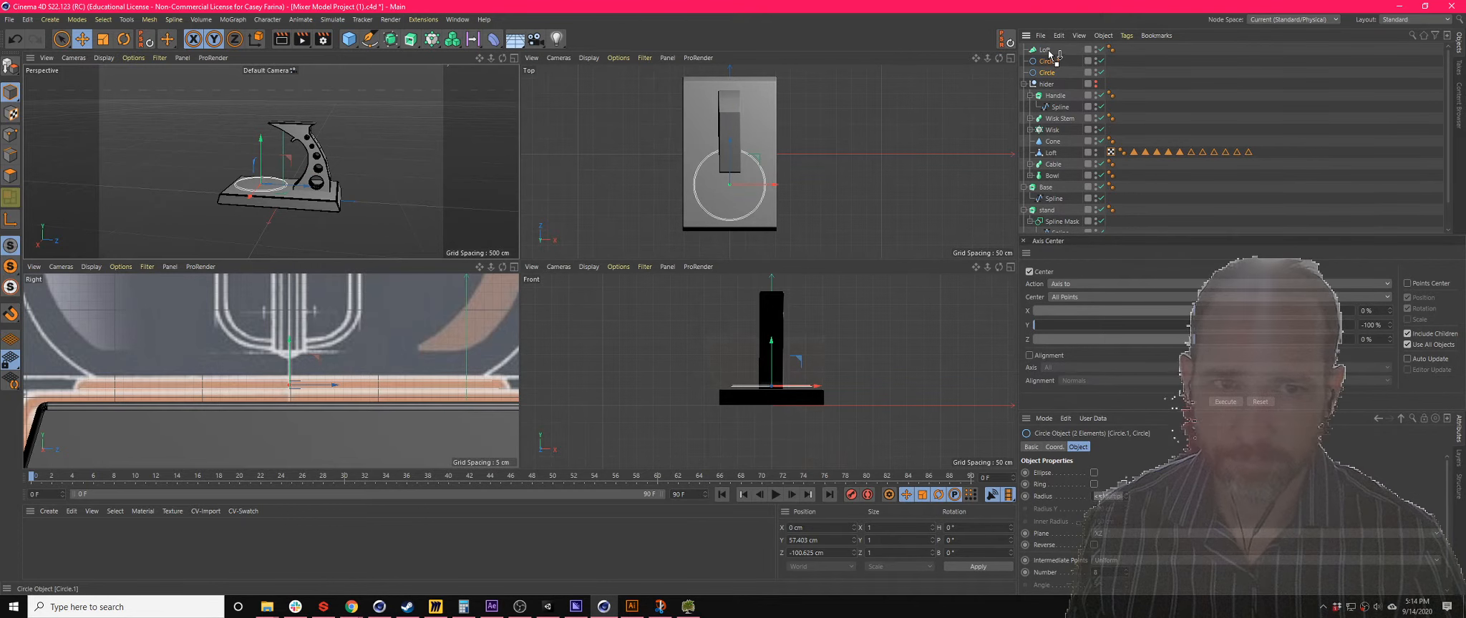
{"action": "left_click_drag", "start_coordinate": [1059, 53], "coordinate": [1050, 53]}
- Smooth the plate's outline by raising the loft's Mesh Subdivision U to 74
{"action": "left_click", "coordinate": [514, 59]}
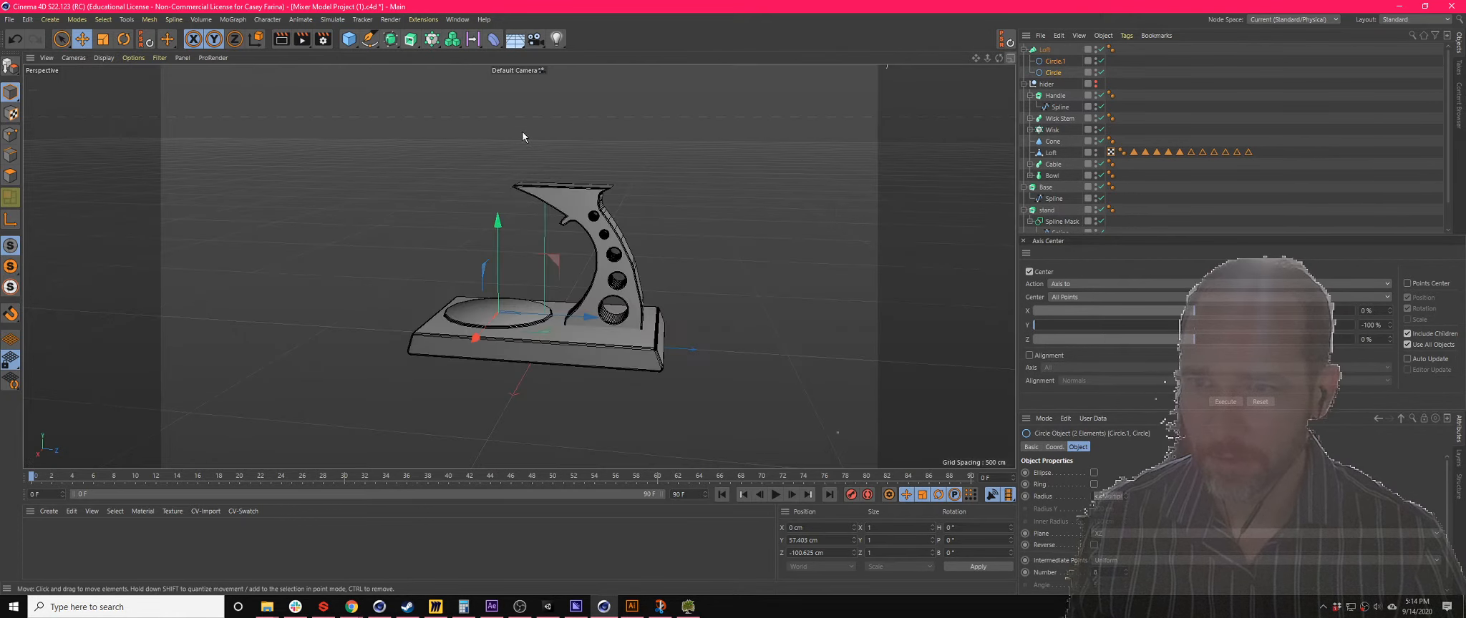
{"action": "scroll", "coordinate": [472, 334], "scroll_direction": "up", "scroll_amount": 9}
{"action": "left_click_drag", "start_coordinate": [471, 334], "coordinate": [674, 324], "text": "alt"}
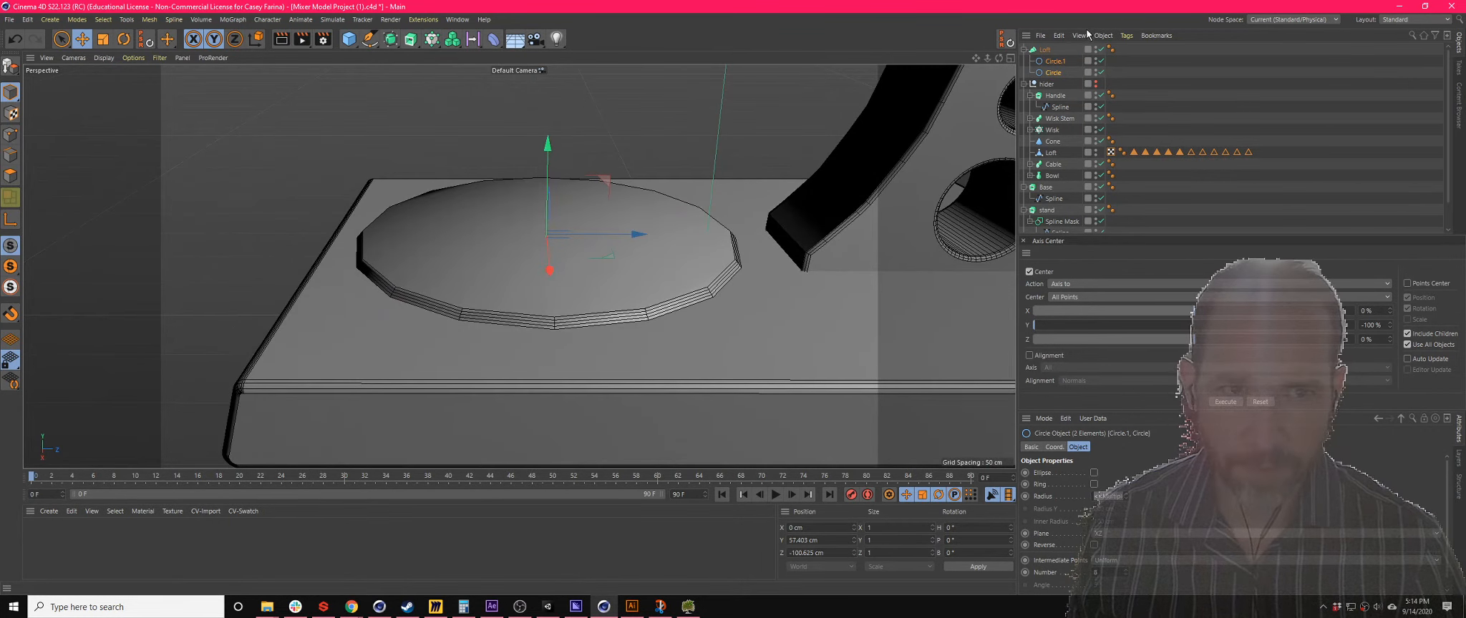
{"action": "left_click", "coordinate": [1044, 50]}
{"action": "left_click", "coordinate": [1135, 448]}
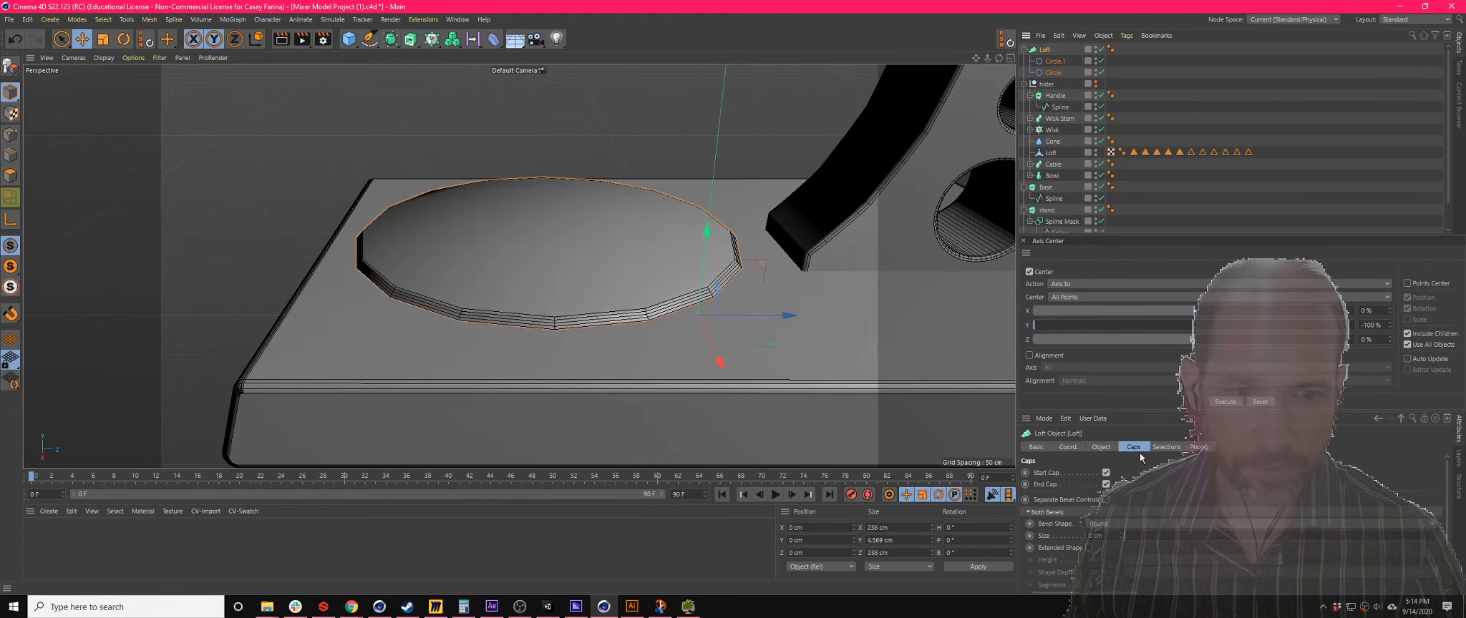
{"action": "left_click", "coordinate": [1102, 448]}
{"action": "left_click_drag", "start_coordinate": [1135, 474], "coordinate": [1135, 437]}
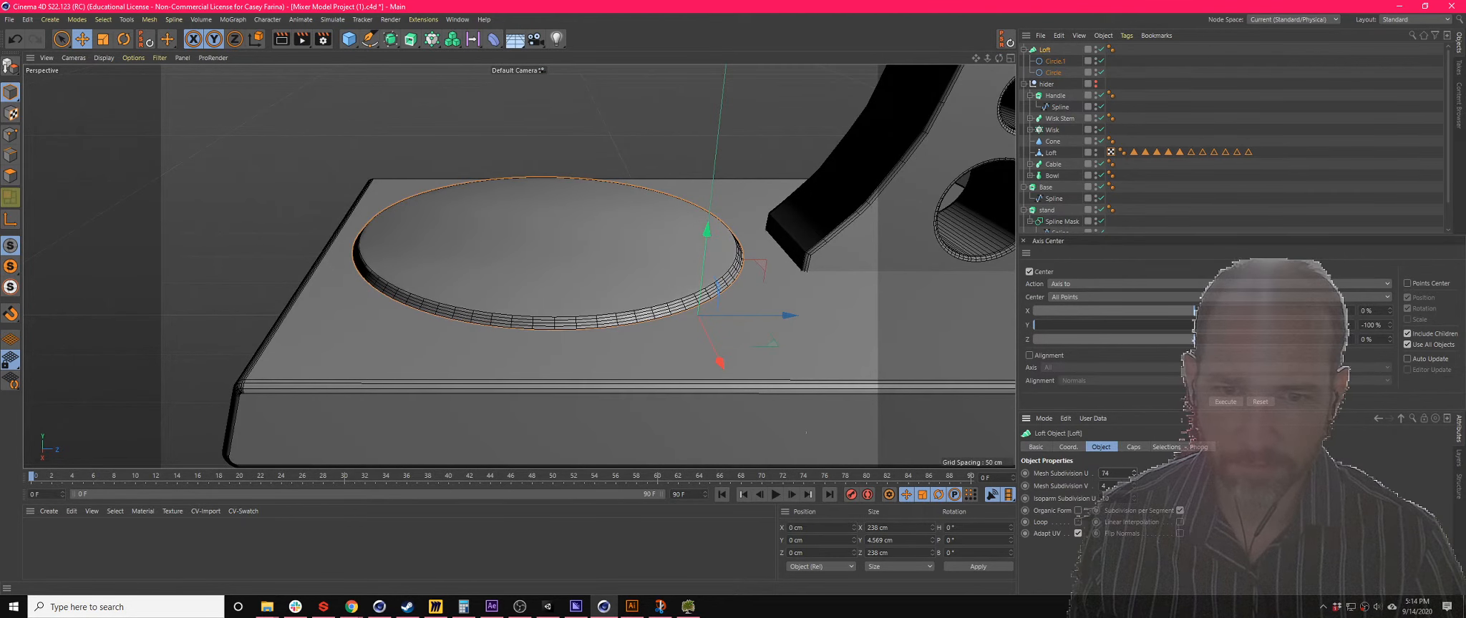
- Try different round bevel sizes on the plate loft's caps, with and without Extended Shape, then return the size to 0 cm
{"action": "left_click", "coordinate": [1134, 448]}
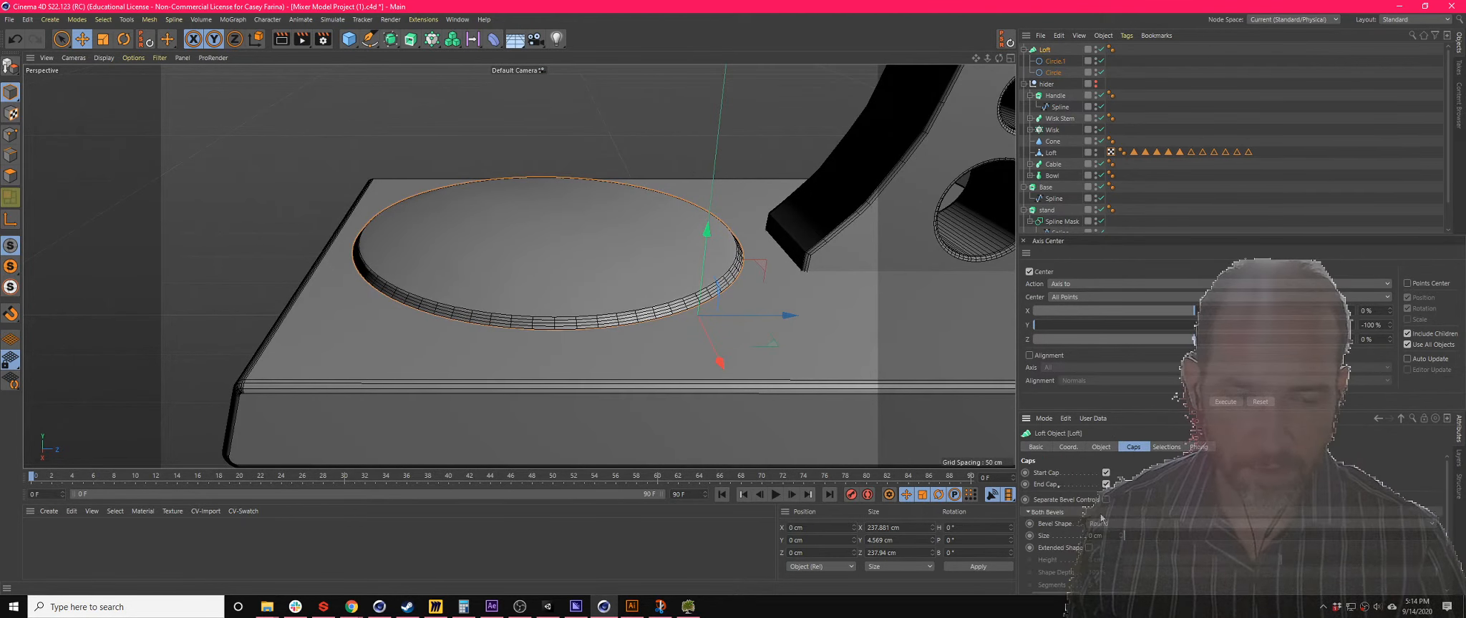
{"action": "left_click_drag", "start_coordinate": [1128, 539], "coordinate": [1142, 536]}
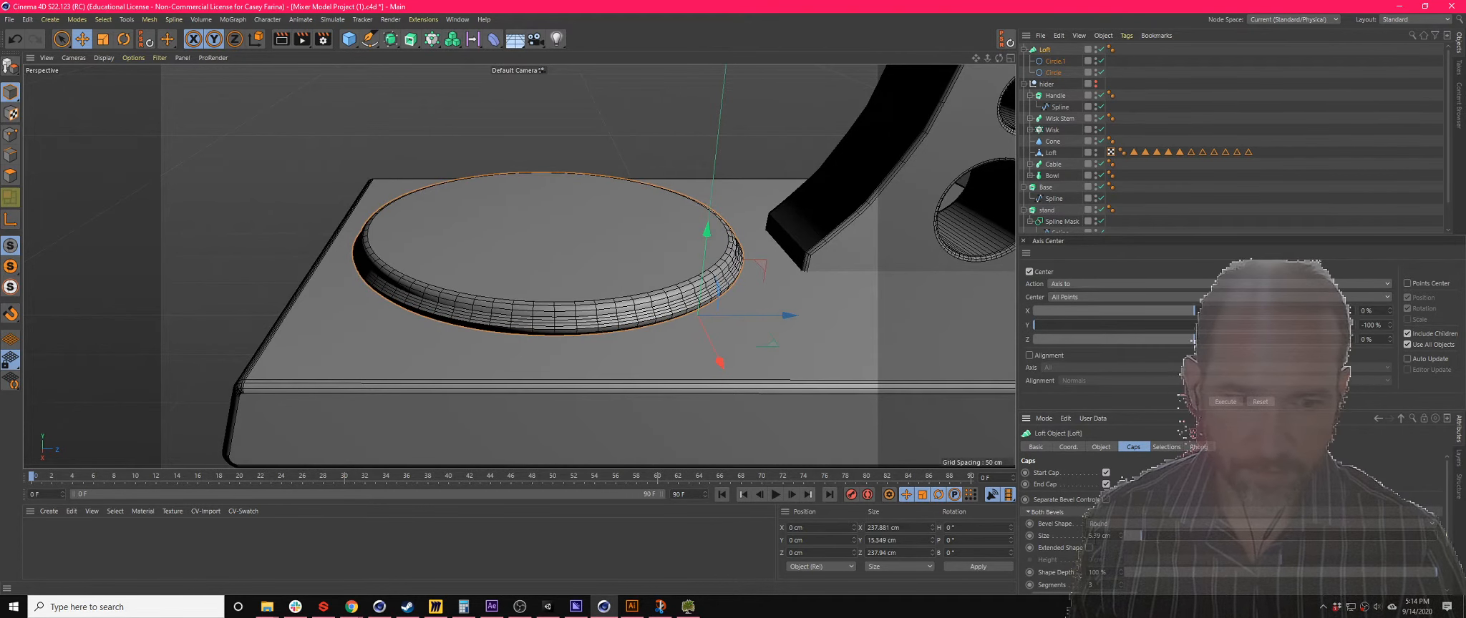
{"action": "left_click", "coordinate": [1088, 548]}
{"action": "left_click", "coordinate": [1089, 548]}
{"action": "left_click", "coordinate": [1089, 549]}
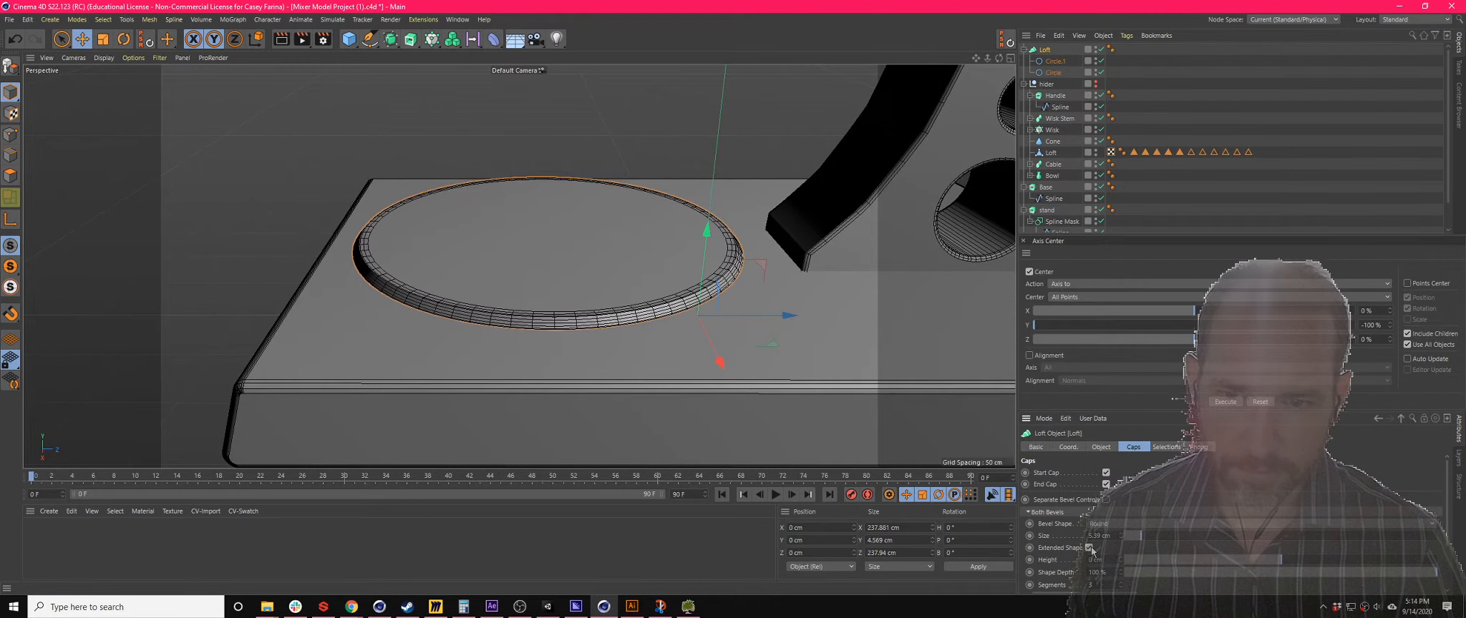
{"action": "left_click_drag", "start_coordinate": [1141, 537], "coordinate": [1178, 537]}
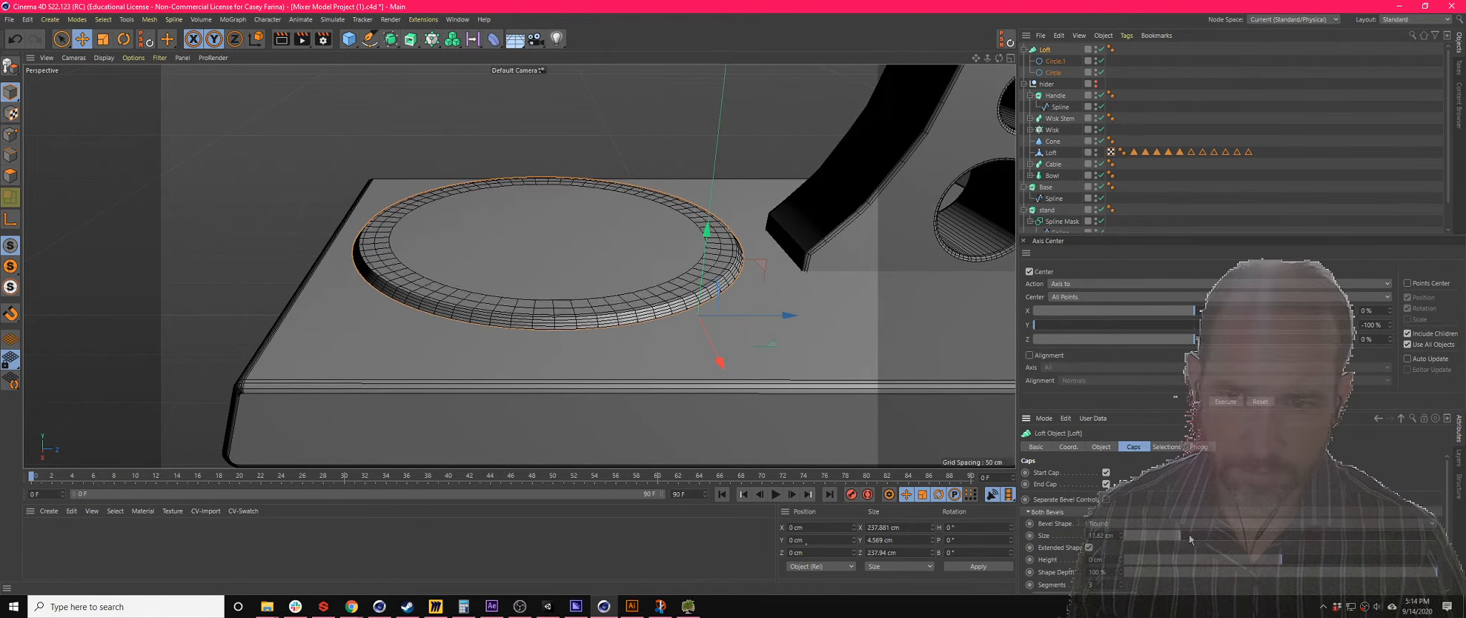
{"action": "left_click", "coordinate": [1089, 549]}
{"action": "left_click_drag", "start_coordinate": [1176, 538], "coordinate": [1135, 544]}
{"action": "scroll", "coordinate": [1190, 513], "scroll_direction": "down", "scroll_amount": 3}
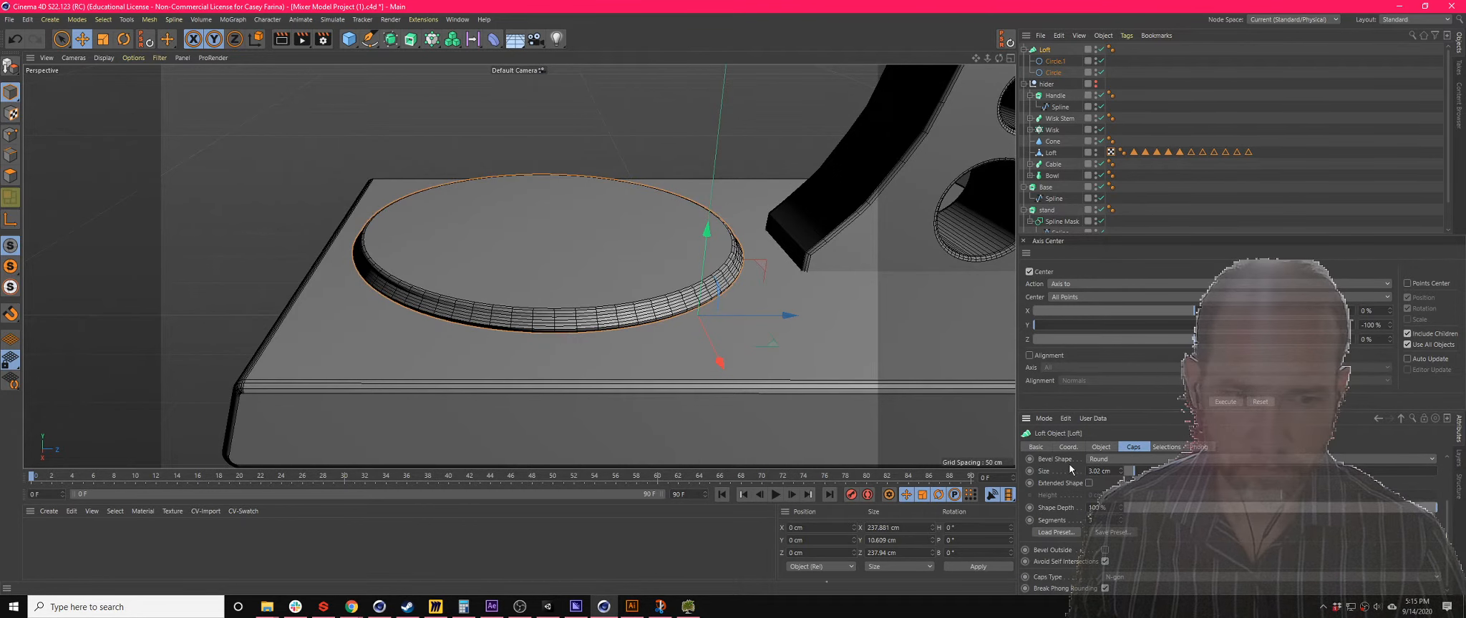
{"action": "scroll", "coordinate": [1071, 468], "scroll_direction": "up", "scroll_amount": 3}
{"action": "left_click_drag", "start_coordinate": [1134, 536], "coordinate": [1106, 535]}
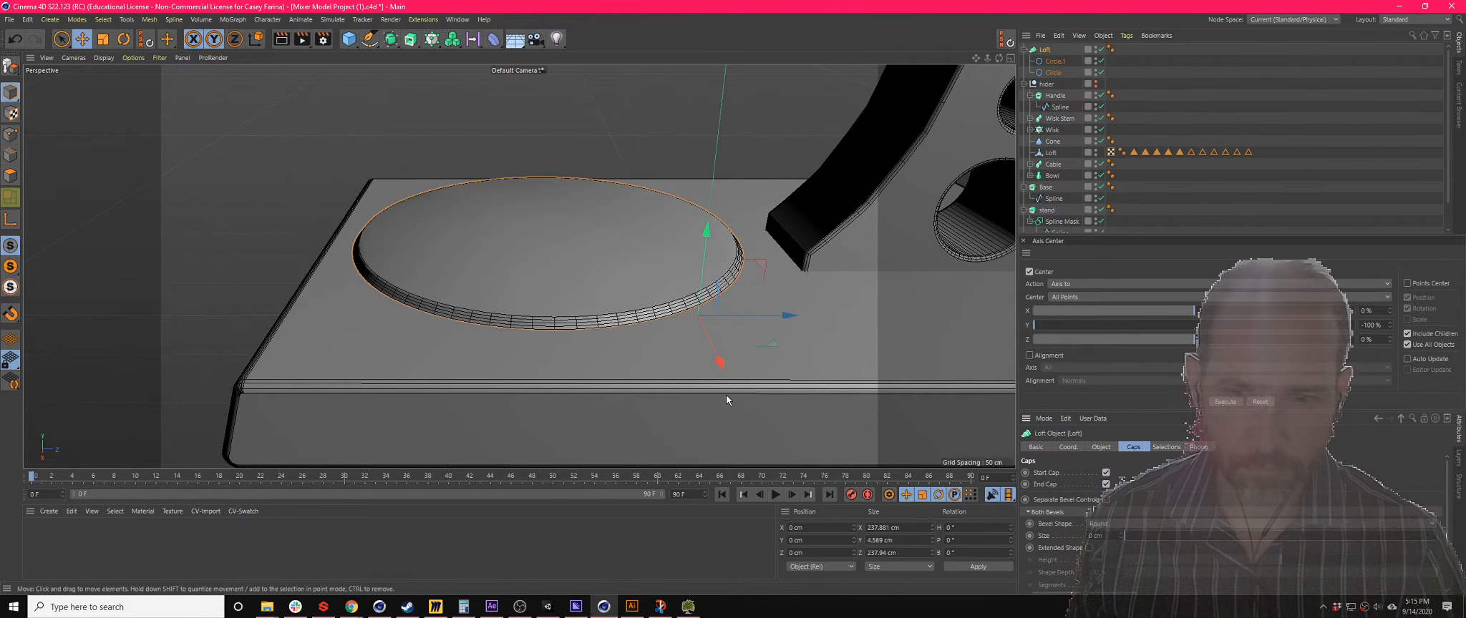
- Raise the plate loft slightly and use Axis Center with Y at -100% to put its axis at its bottom
{"action": "left_click_drag", "start_coordinate": [660, 331], "coordinate": [673, 293], "text": "alt"}
{"action": "mouse_move", "coordinate": [680, 285]}
{"action": "left_mouse_down"}
{"action": "mouse_move", "coordinate": [682, 298]}
{"action": "mouse_move", "coordinate": [674, 280]}
{"action": "left_mouse_up"}
{"action": "left_click_drag", "start_coordinate": [649, 223], "coordinate": [688, 288], "text": "alt"}
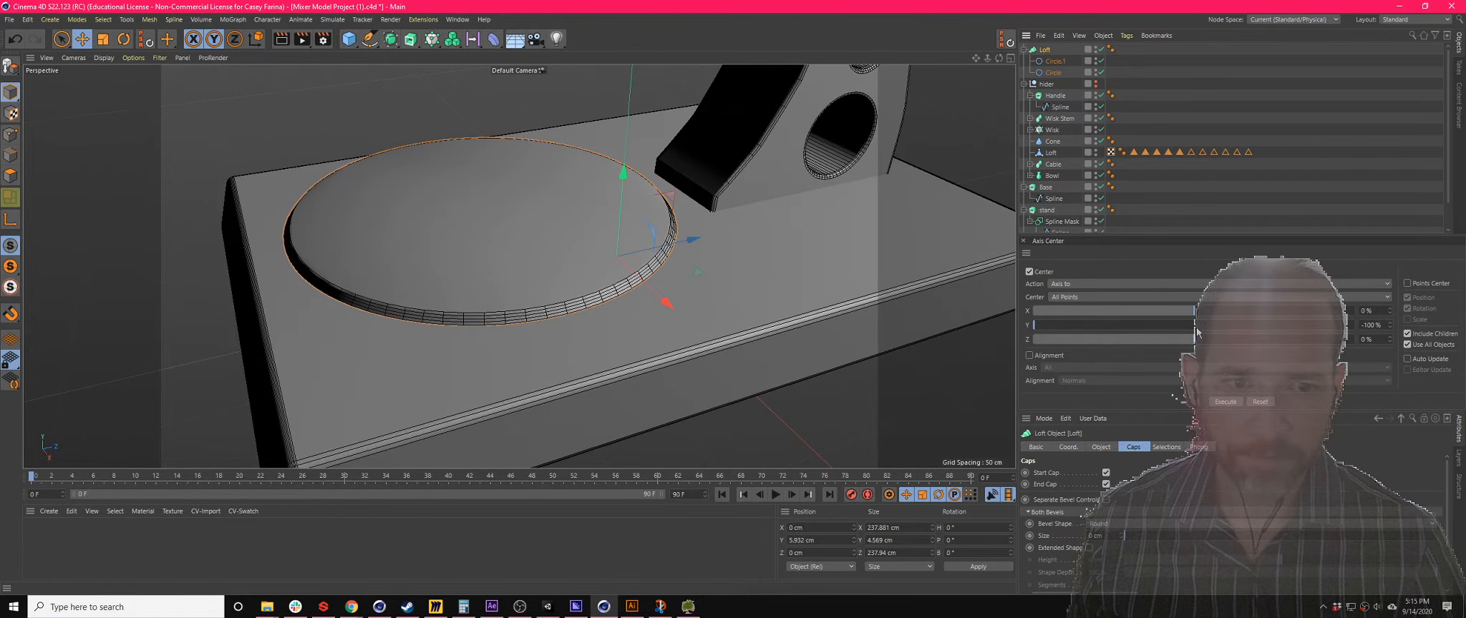
{"action": "left_click", "coordinate": [1224, 403]}
- Lower the loft to about Y 48 cm so it rests on the base, and rename it plate
{"action": "left_click_drag", "start_coordinate": [487, 315], "coordinate": [462, 211], "text": "alt"}
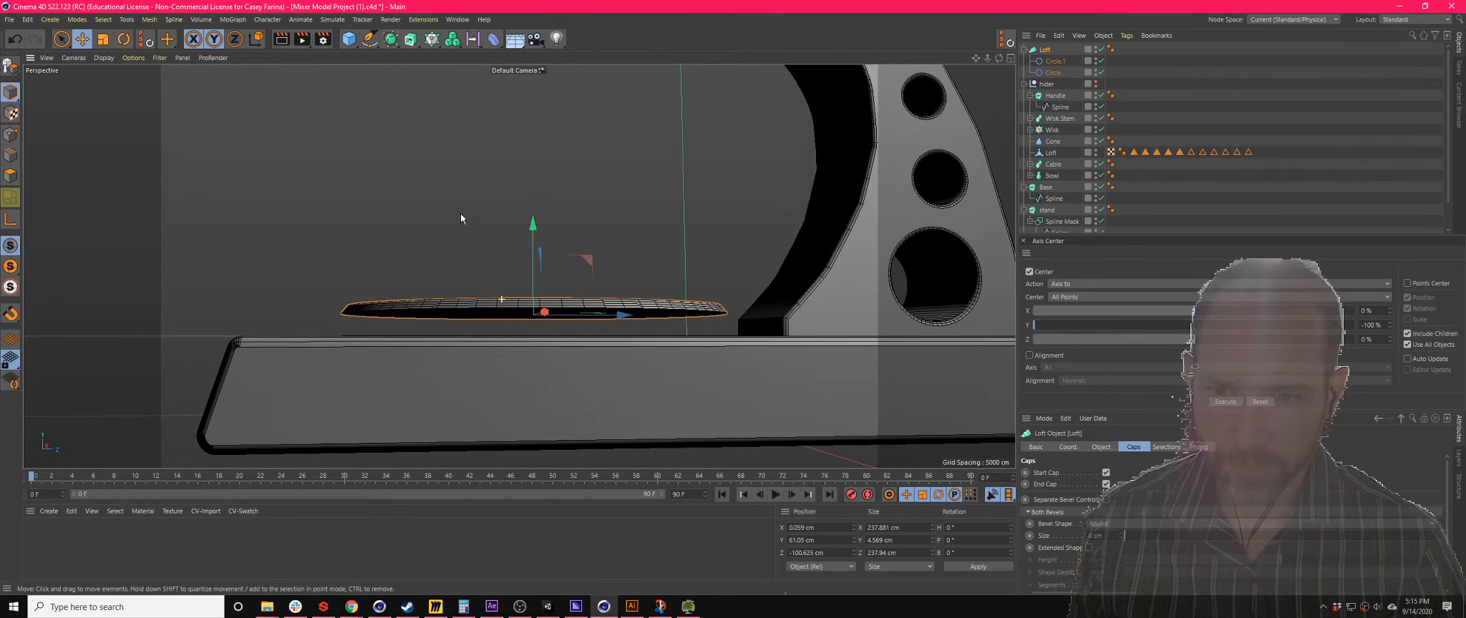
{"action": "left_click", "coordinate": [1009, 58]}
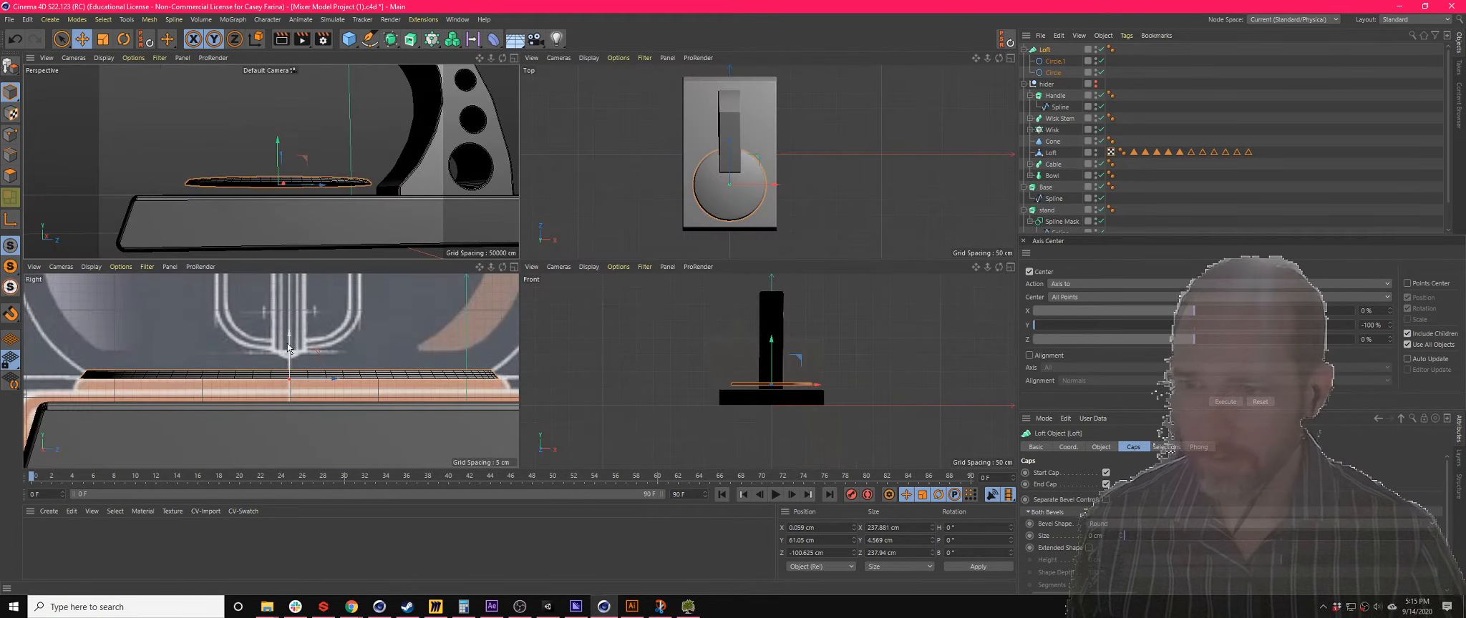
{"action": "left_click_drag", "start_coordinate": [288, 344], "coordinate": [297, 362]}
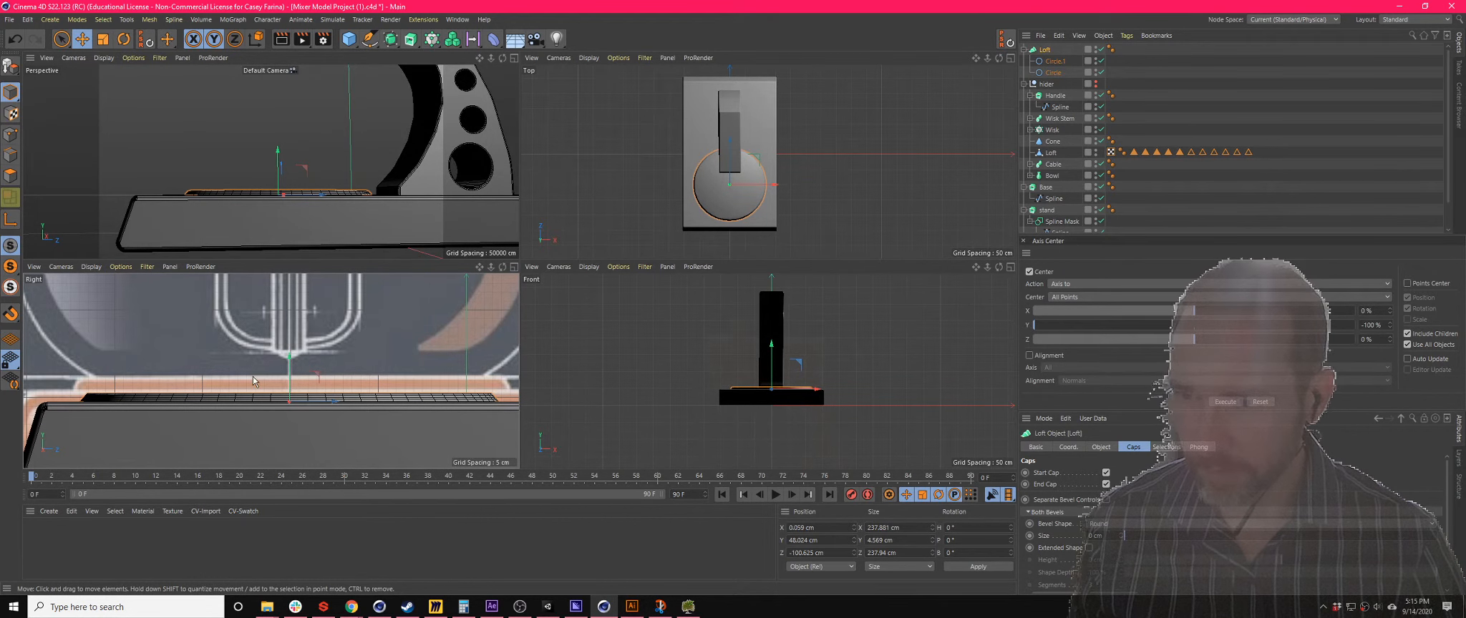
{"action": "scroll", "coordinate": [254, 381], "scroll_direction": "down", "scroll_amount": 5}
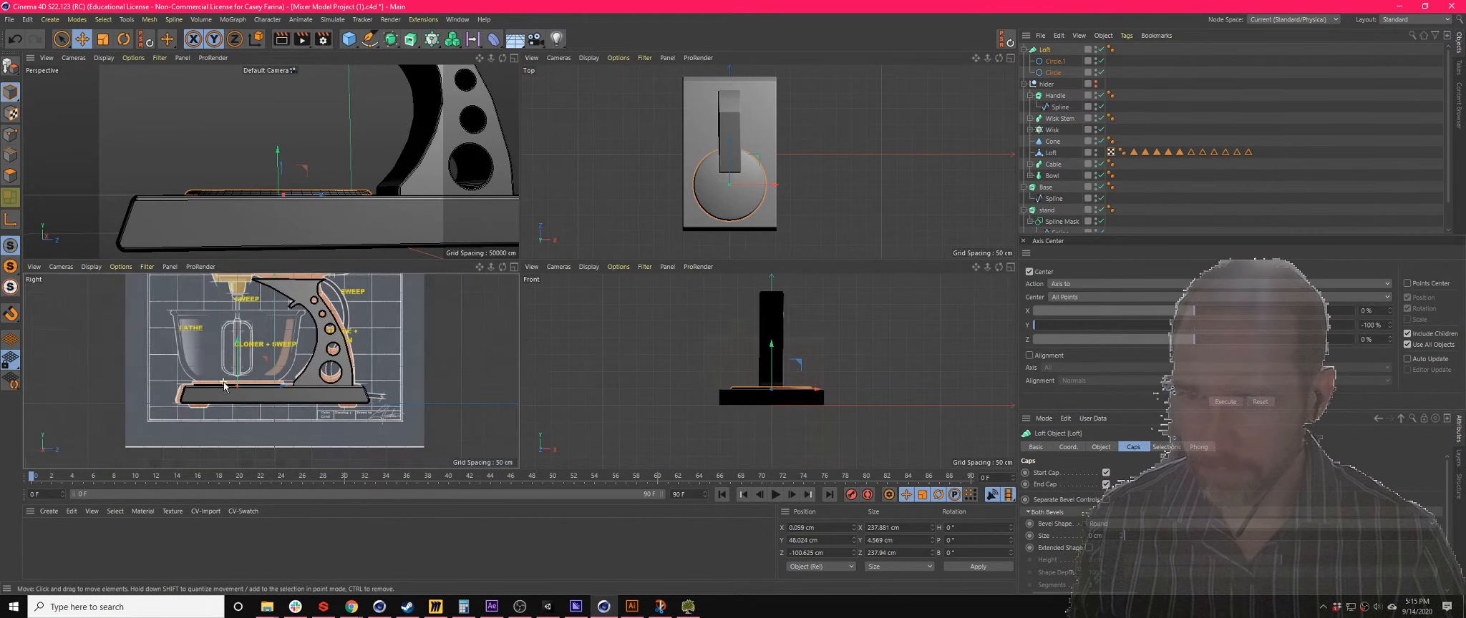
{"action": "scroll", "coordinate": [225, 387], "scroll_direction": "up", "scroll_amount": 5}
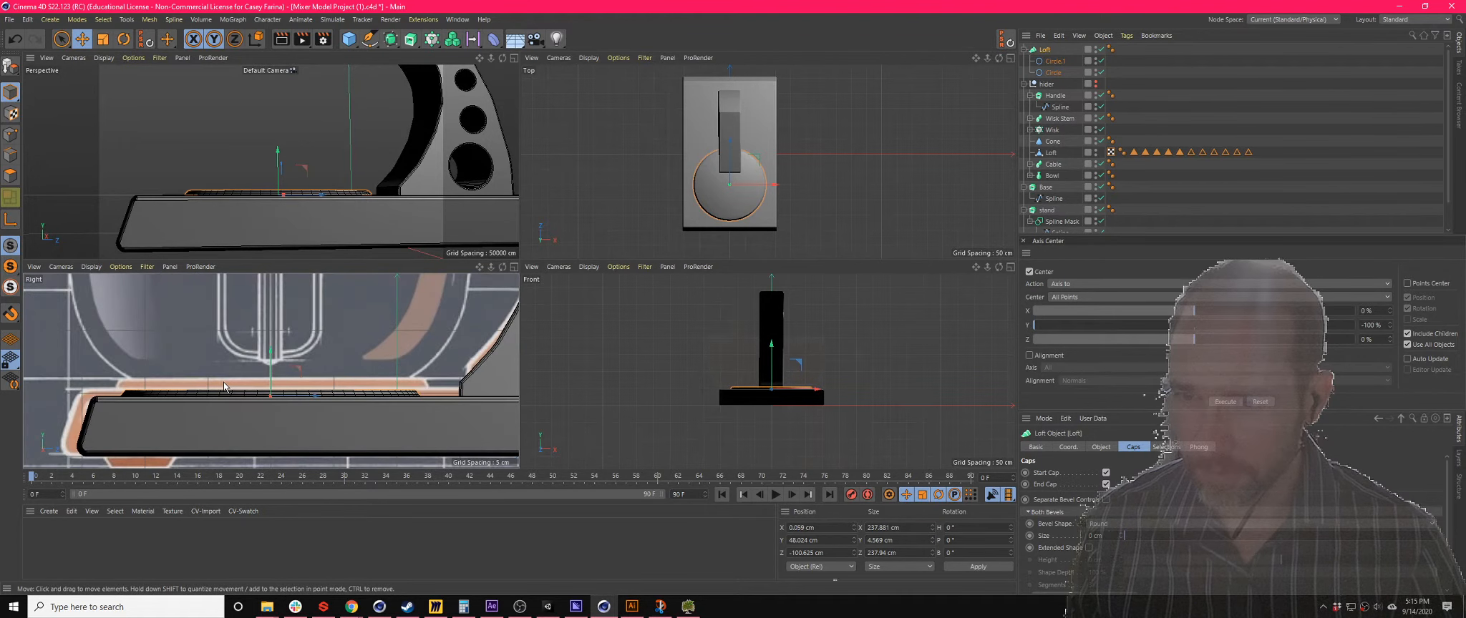
{"action": "scroll", "coordinate": [205, 385], "scroll_direction": "down", "scroll_amount": 3}
{"action": "scroll", "coordinate": [204, 385], "scroll_direction": "up", "scroll_amount": 5}
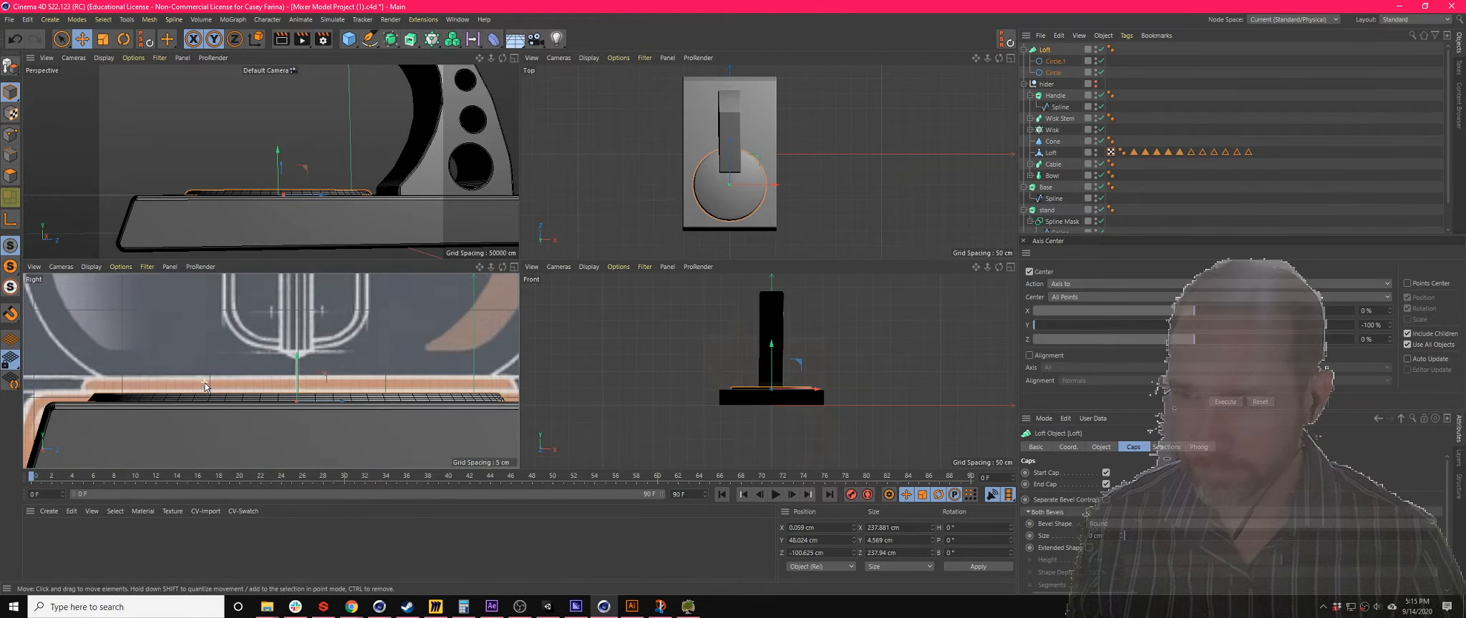
{"action": "scroll", "coordinate": [373, 364], "scroll_direction": "down", "scroll_amount": 5}
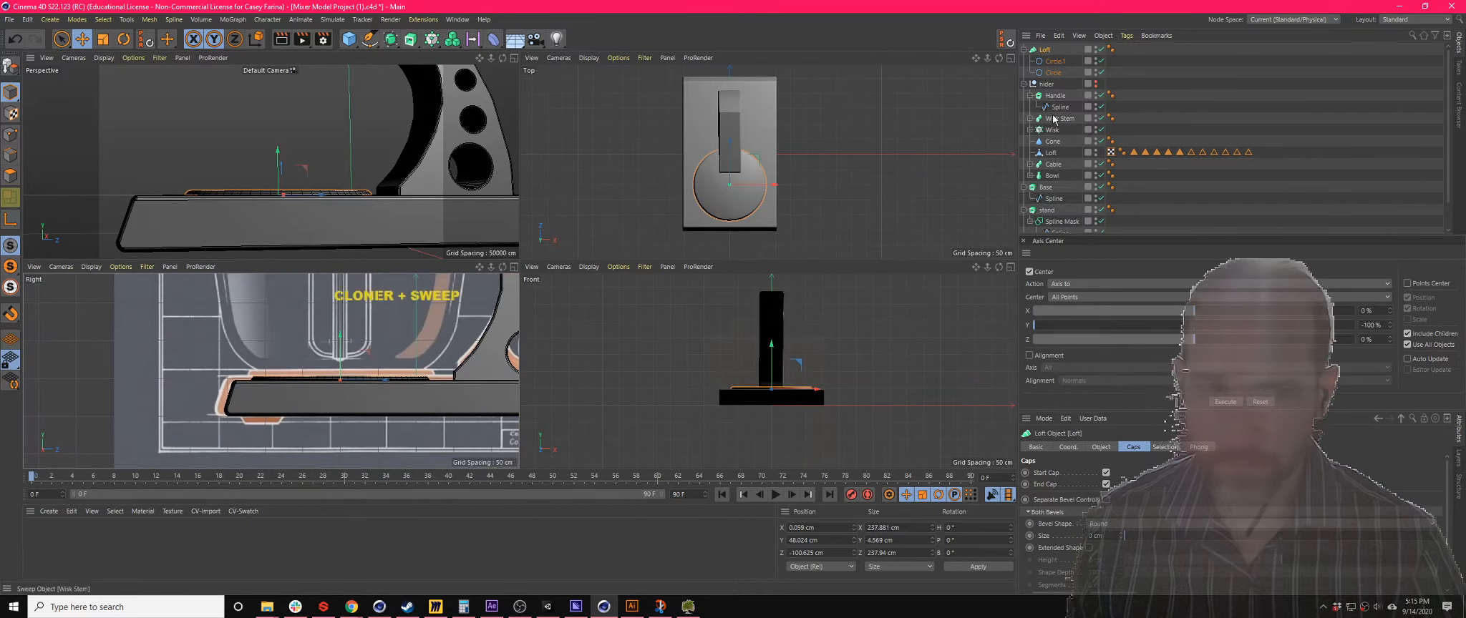
{"action": "double_click", "coordinate": [1045, 50]}
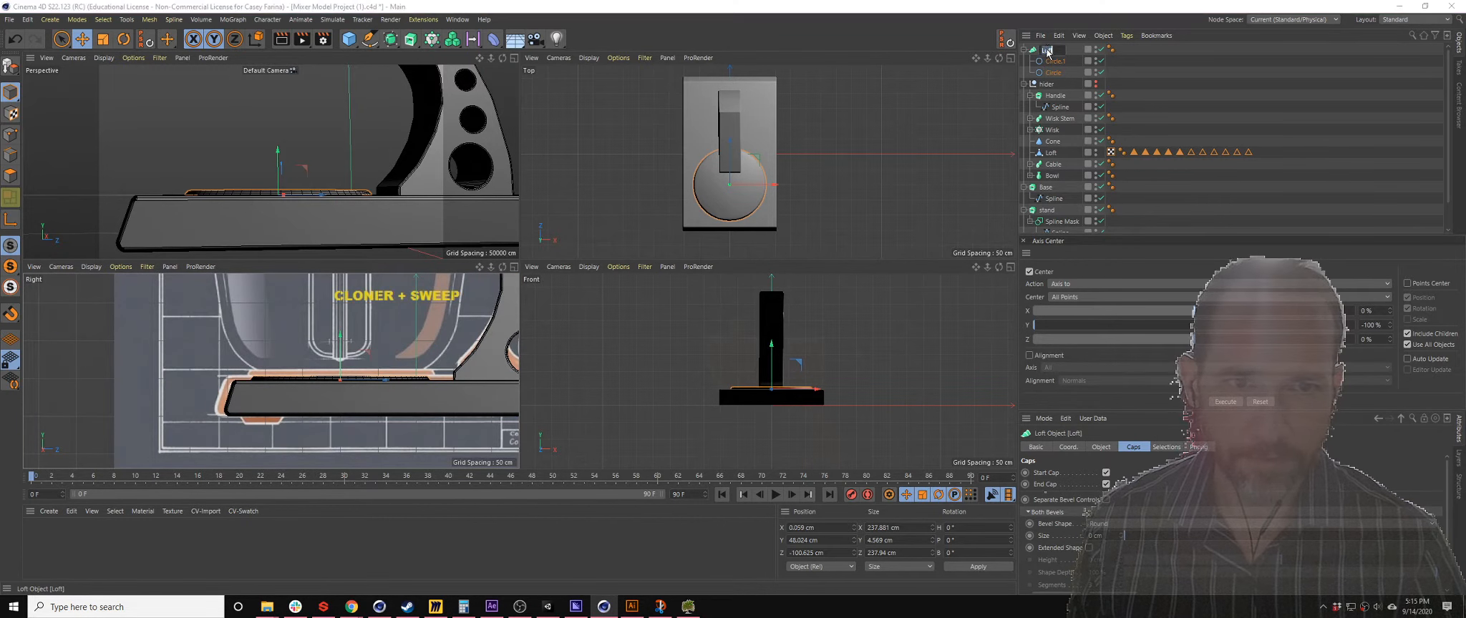
{"action": "key", "text": "Return"}
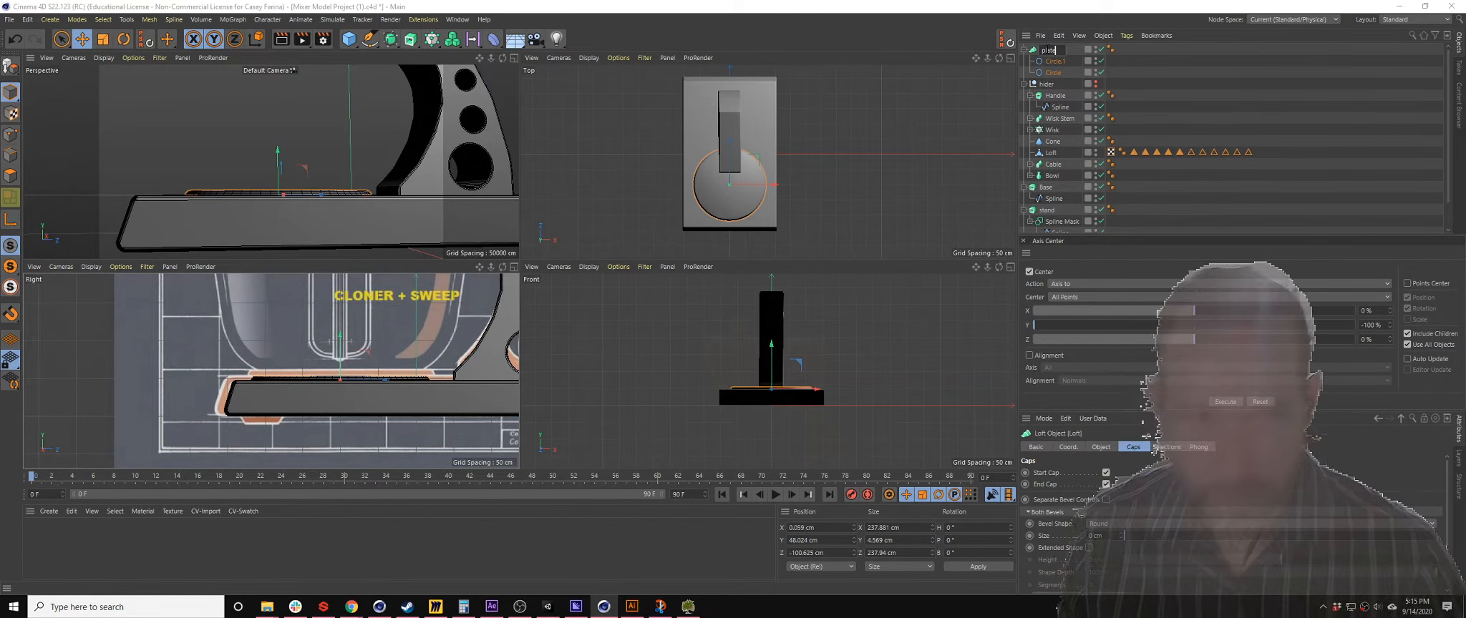
- Take the Bowl out of the hider group and place its axis at its bottom with Axis Center
{"action": "left_click", "coordinate": [1053, 179]}
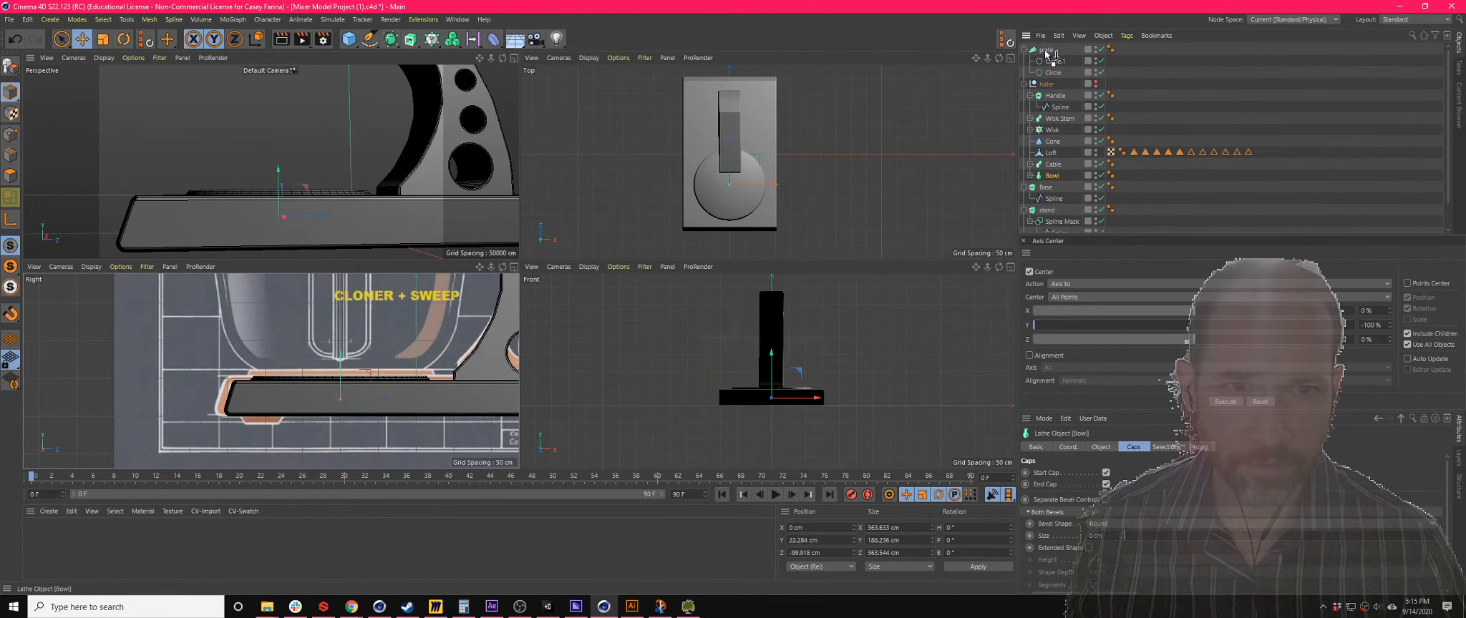
{"action": "left_click_drag", "start_coordinate": [1048, 49], "coordinate": [1046, 47]}
{"action": "scroll", "coordinate": [415, 386], "scroll_direction": "down", "scroll_amount": 6}
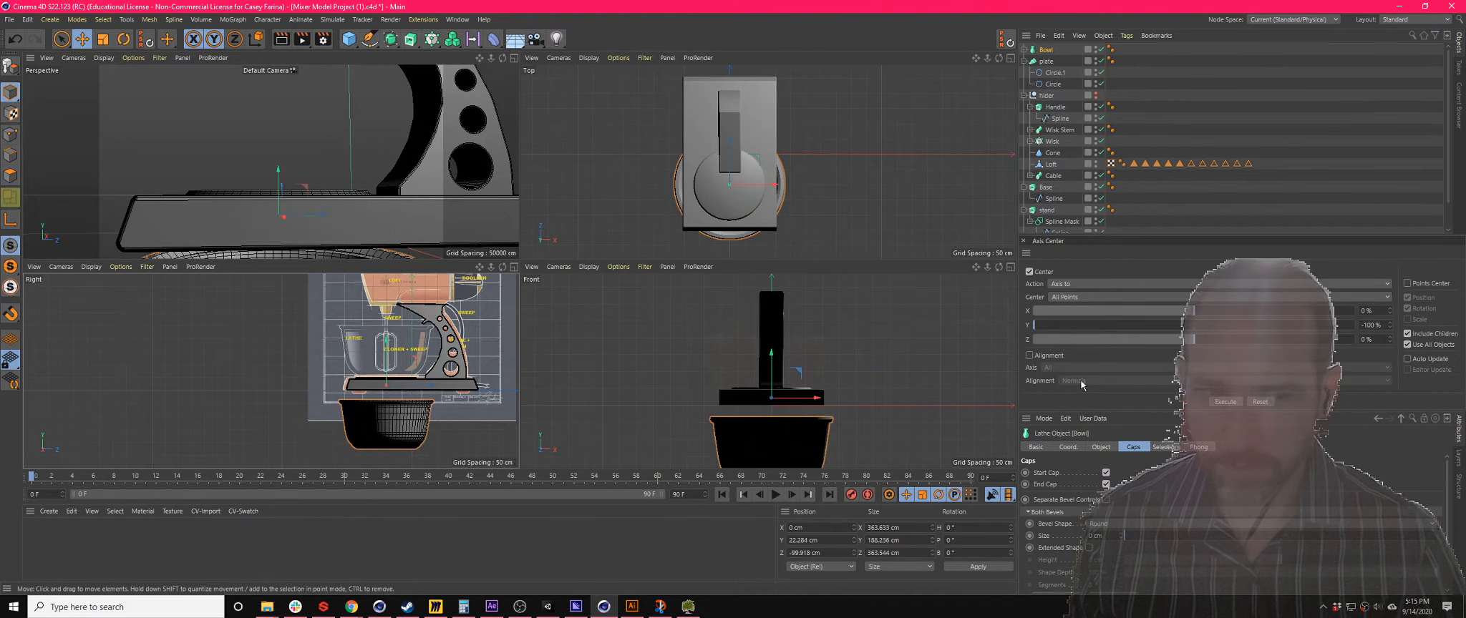
{"action": "left_click", "coordinate": [1223, 402]}
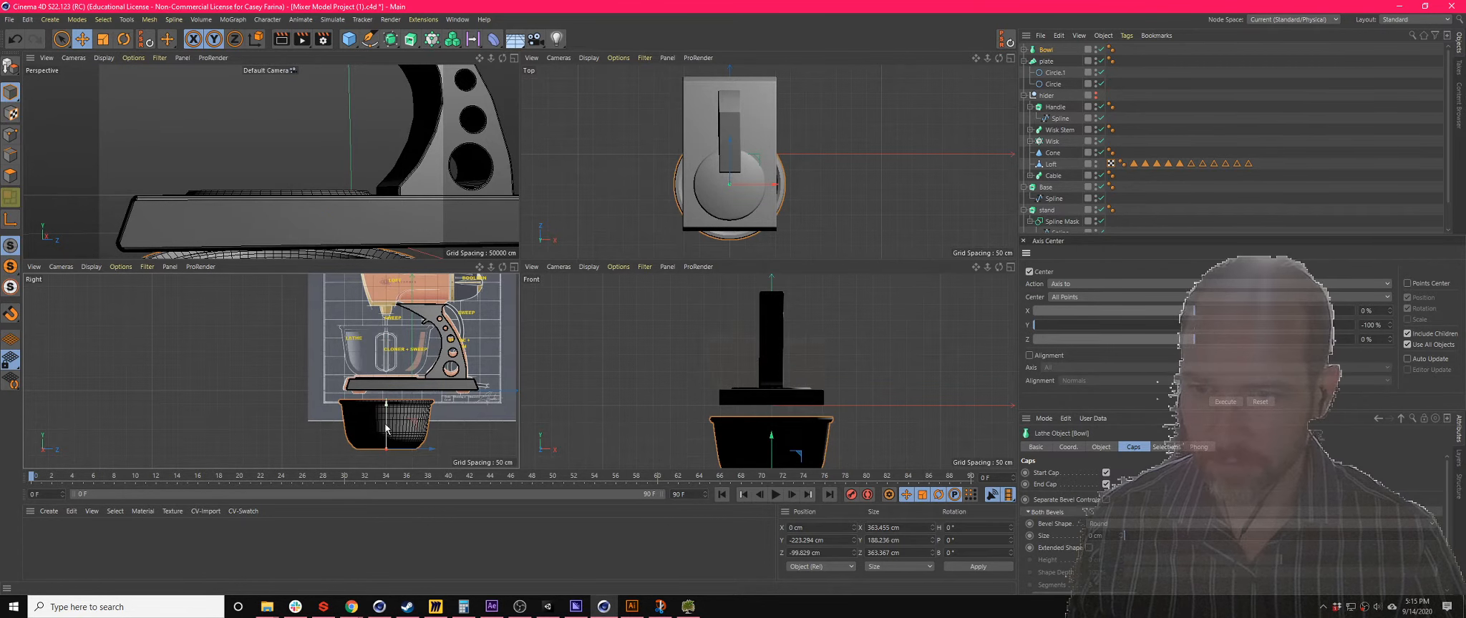
- Raise the Bowl onto the plate at about Y 54.3 cm and scale it down uniformly to about 345.6 cm wide
{"action": "left_click_drag", "start_coordinate": [385, 427], "coordinate": [448, 341]}
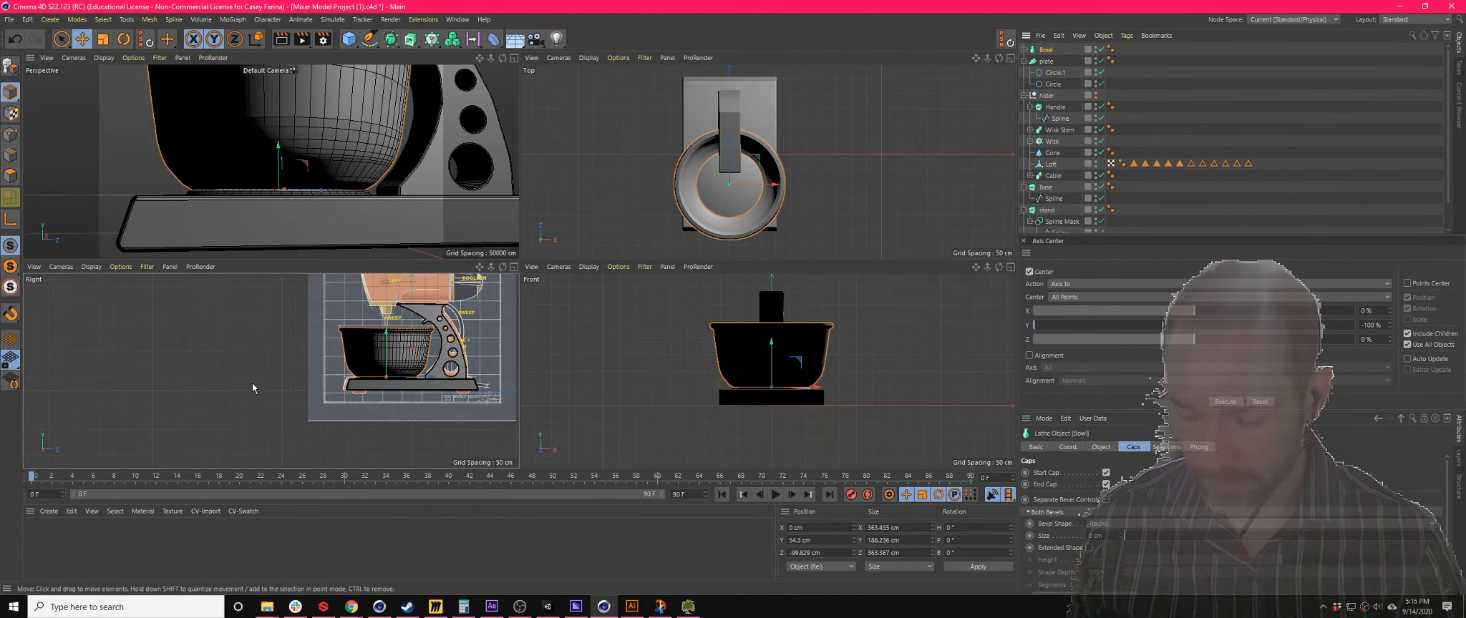
{"action": "key", "text": "t"}
{"action": "left_click_drag", "start_coordinate": [428, 152], "coordinate": [415, 167]}
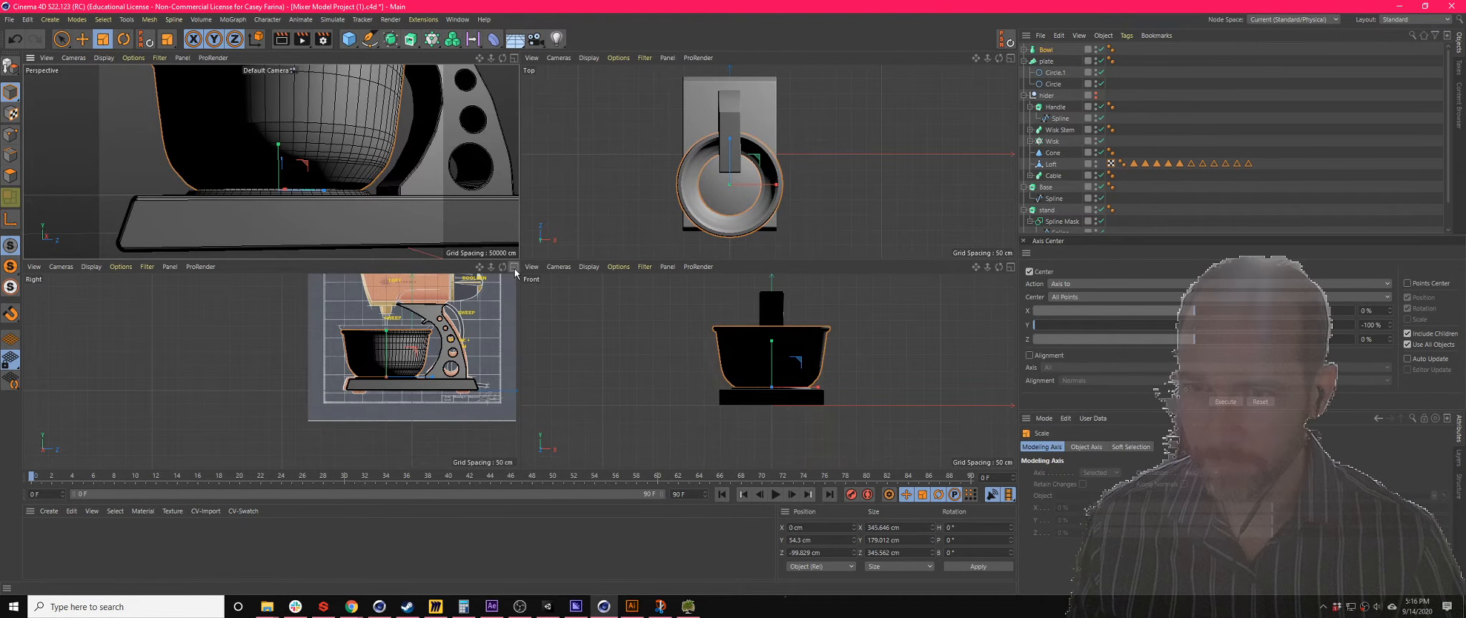
- Select the Spline inside the Bowl and disable the Bowl's lathe to expose the profile curve
{"action": "left_click", "coordinate": [514, 57]}
{"action": "left_click_drag", "start_coordinate": [711, 172], "coordinate": [747, 256], "text": "alt"}
{"action": "scroll", "coordinate": [747, 256], "scroll_direction": "down", "scroll_amount": 5}
{"action": "left_click_drag", "start_coordinate": [570, 208], "coordinate": [533, 182], "text": "alt"}
{"action": "left_click", "coordinate": [1025, 49]}
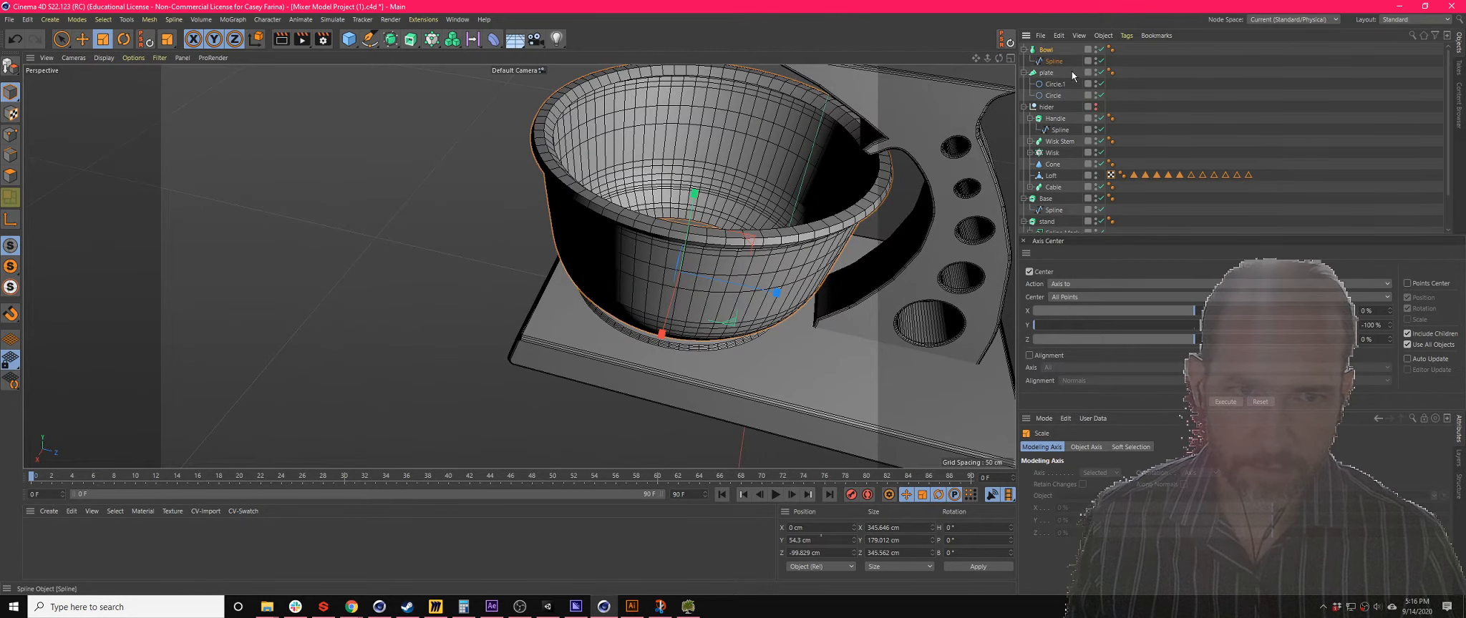
{"action": "left_click", "coordinate": [1053, 61]}
{"action": "left_click_drag", "start_coordinate": [834, 250], "coordinate": [972, 79], "text": "alt"}
{"action": "left_click", "coordinate": [1101, 49]}
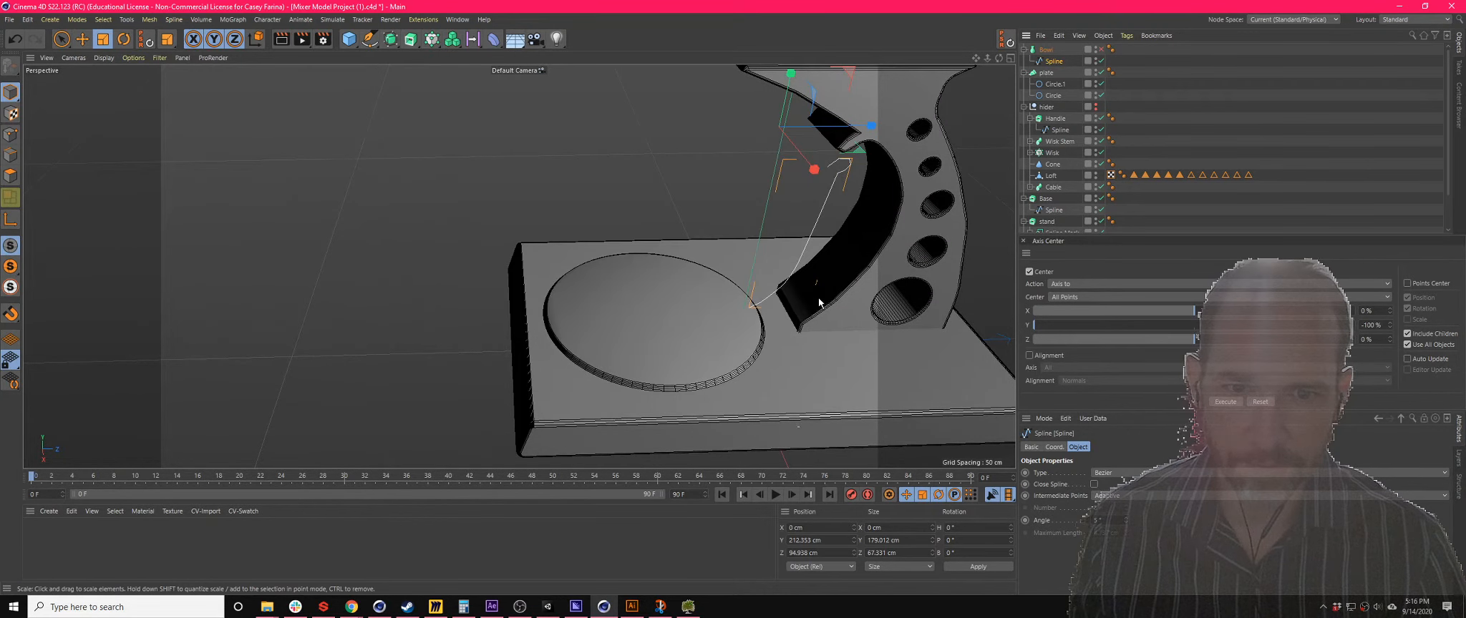
- In point mode, apply Soft Interpolation to each of the two uppermost rim points of the Bowl's spline
{"action": "left_click_drag", "start_coordinate": [817, 302], "coordinate": [806, 231], "text": "alt"}
{"action": "scroll", "coordinate": [815, 155], "scroll_direction": "up", "scroll_amount": 8}
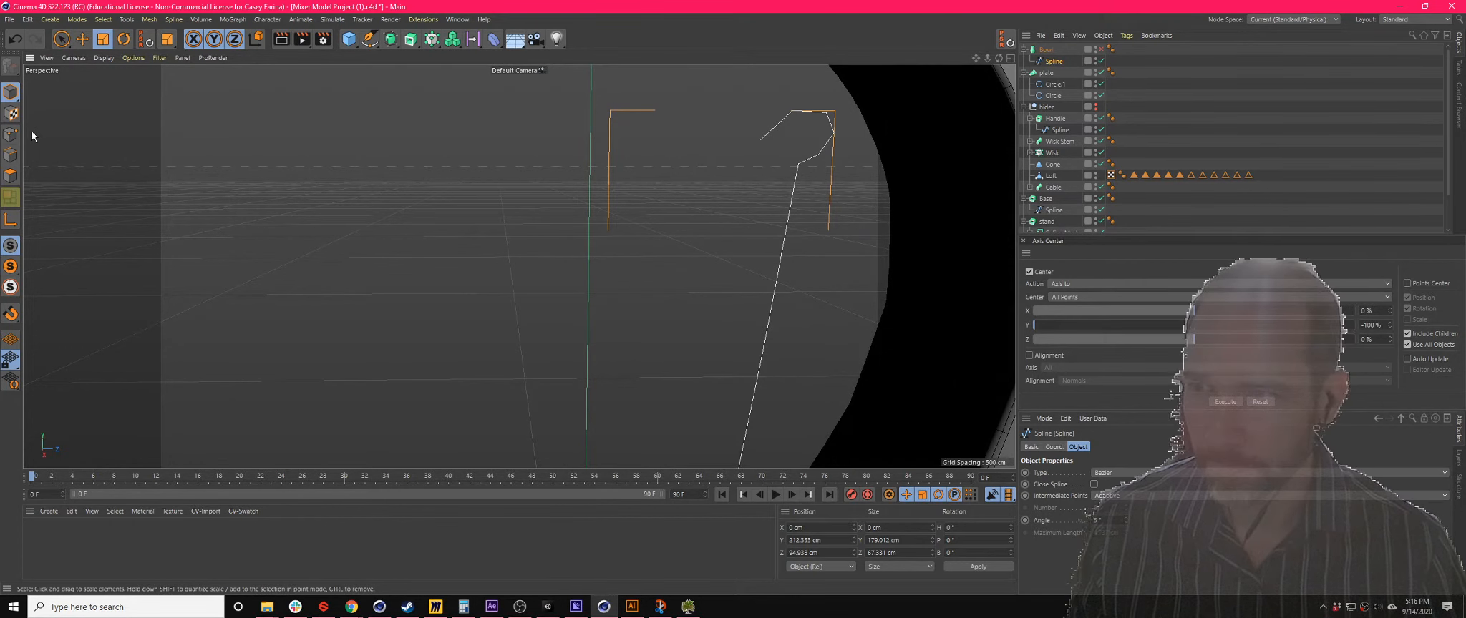
{"action": "left_click", "coordinate": [10, 134]}
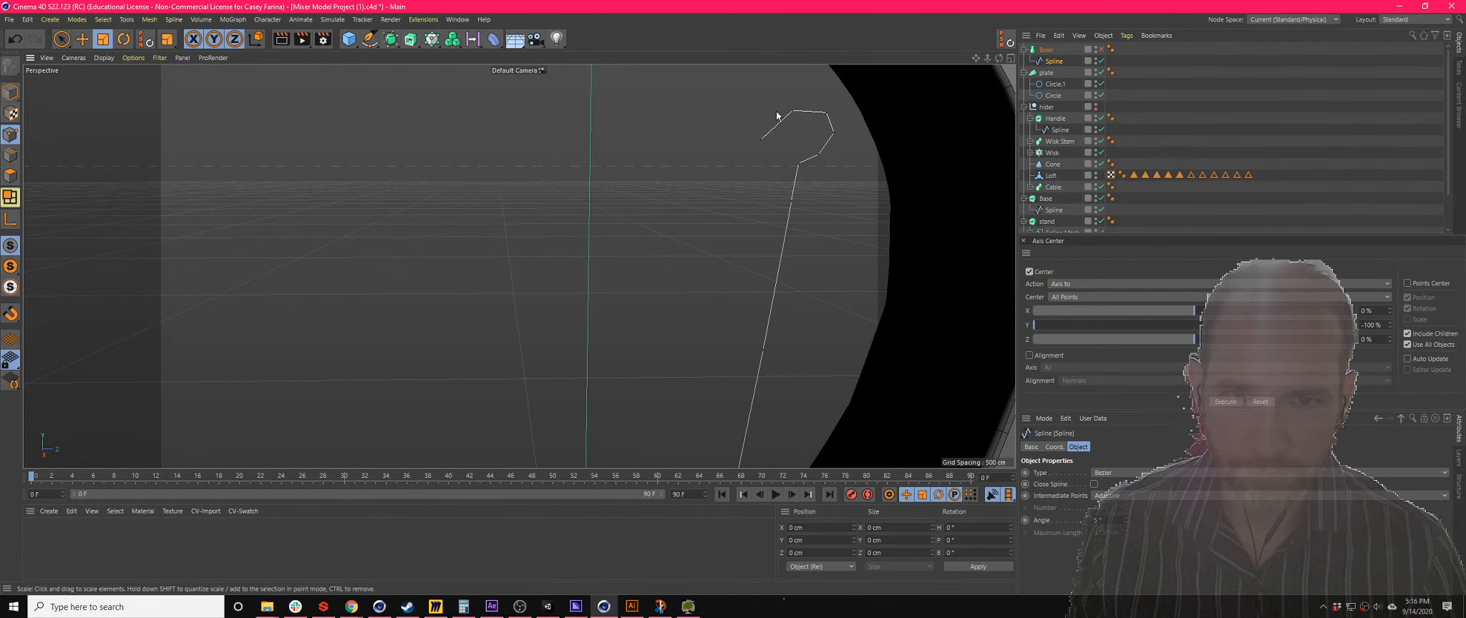
{"action": "scroll", "coordinate": [776, 116], "scroll_direction": "up", "scroll_amount": 3}
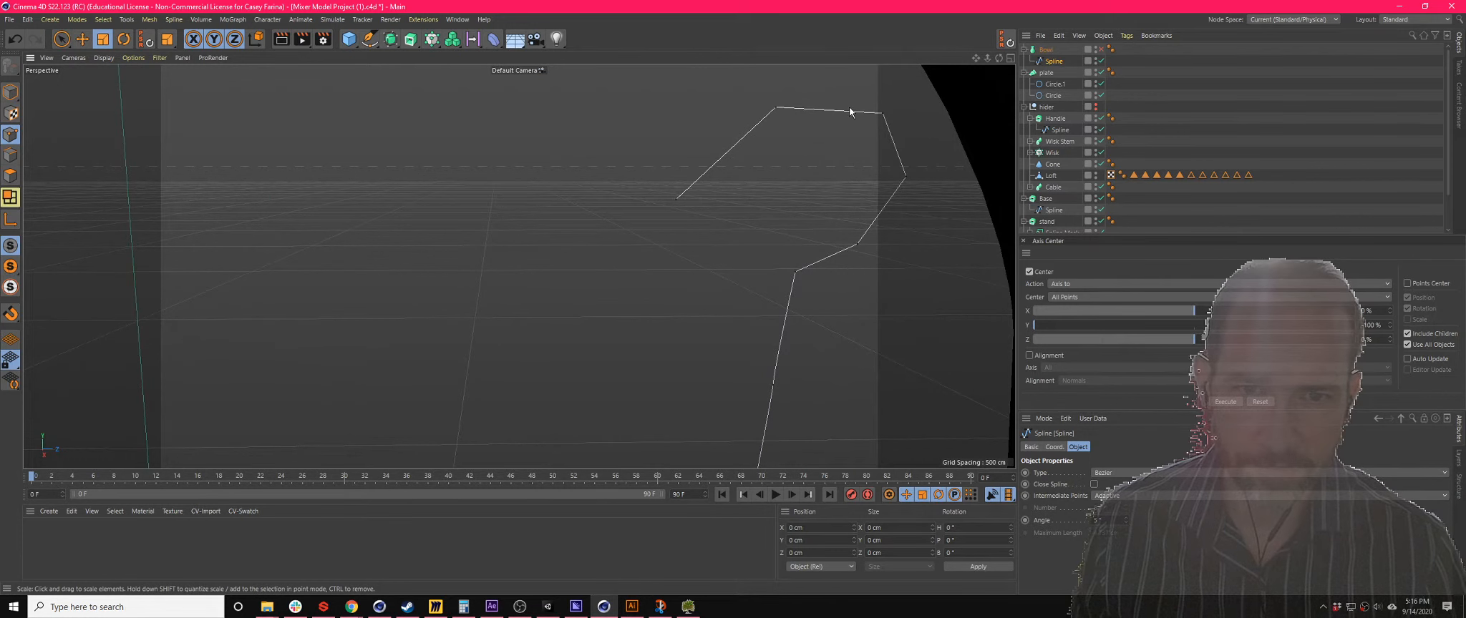
{"action": "right_click", "coordinate": [776, 111]}
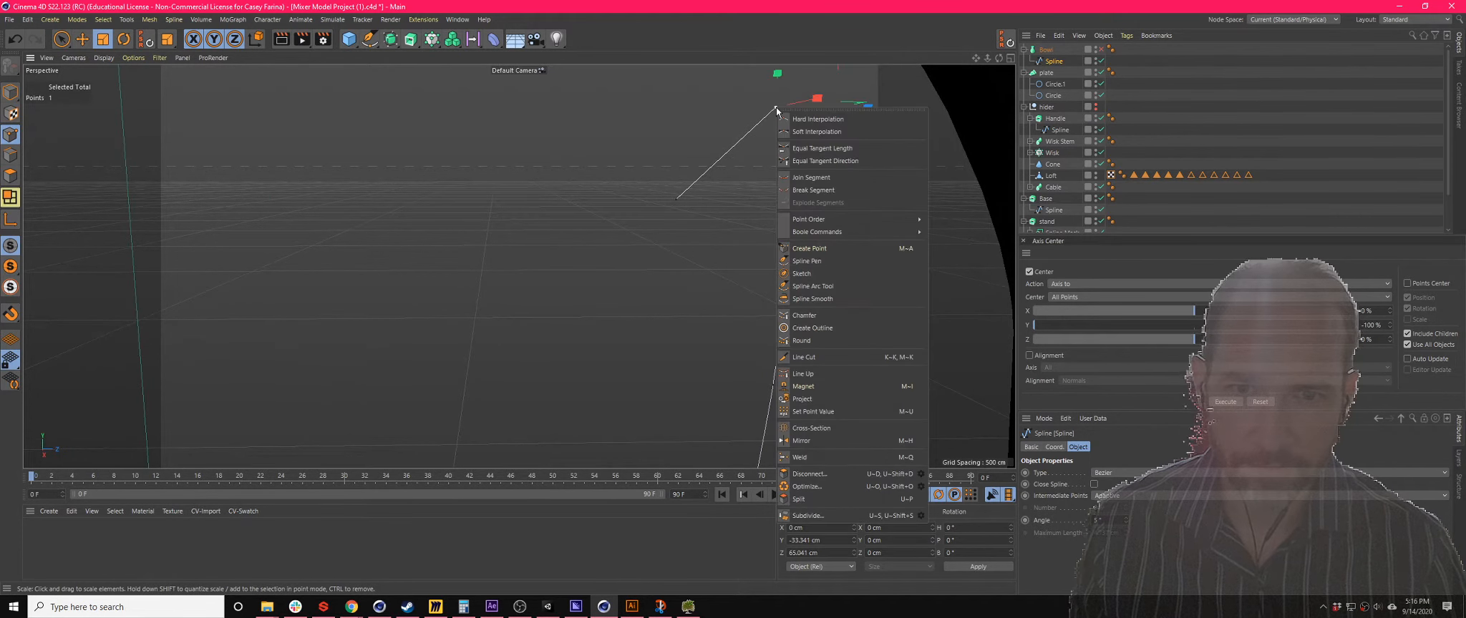
{"action": "left_click", "coordinate": [792, 115]}
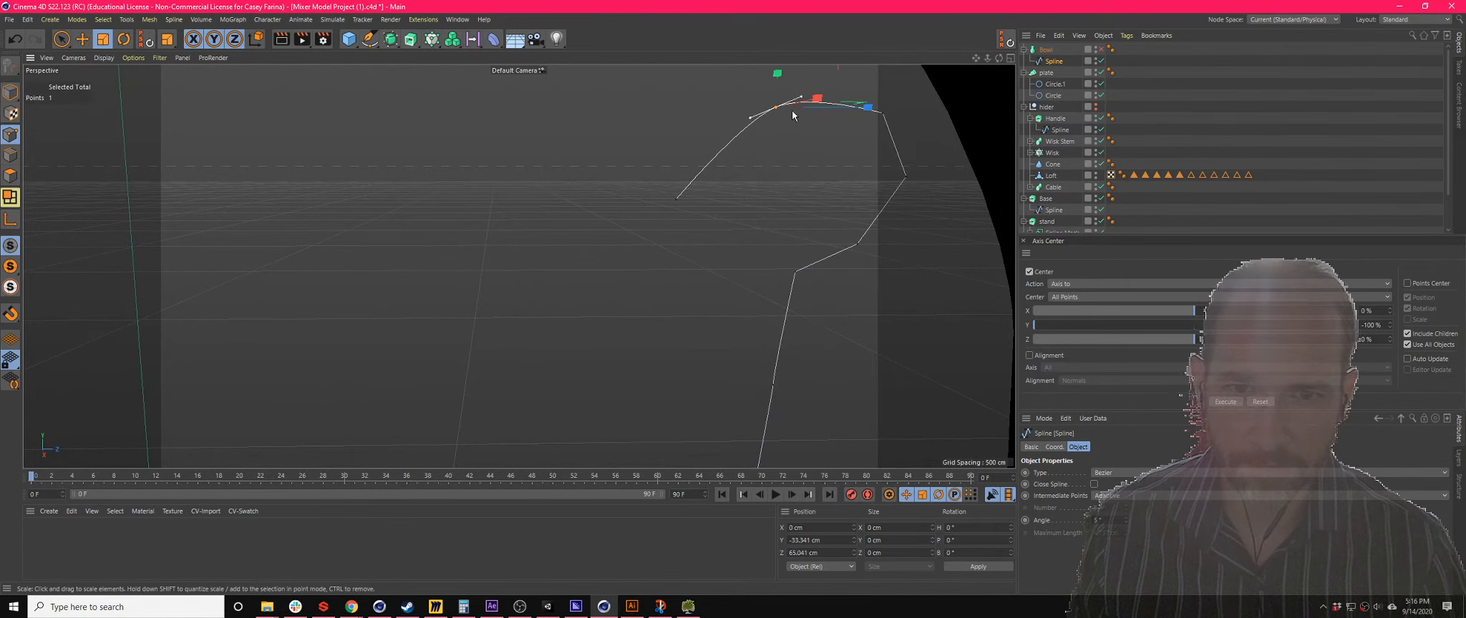
{"action": "left_click_drag", "start_coordinate": [792, 114], "coordinate": [885, 118]}
{"action": "right_click", "coordinate": [885, 117]}
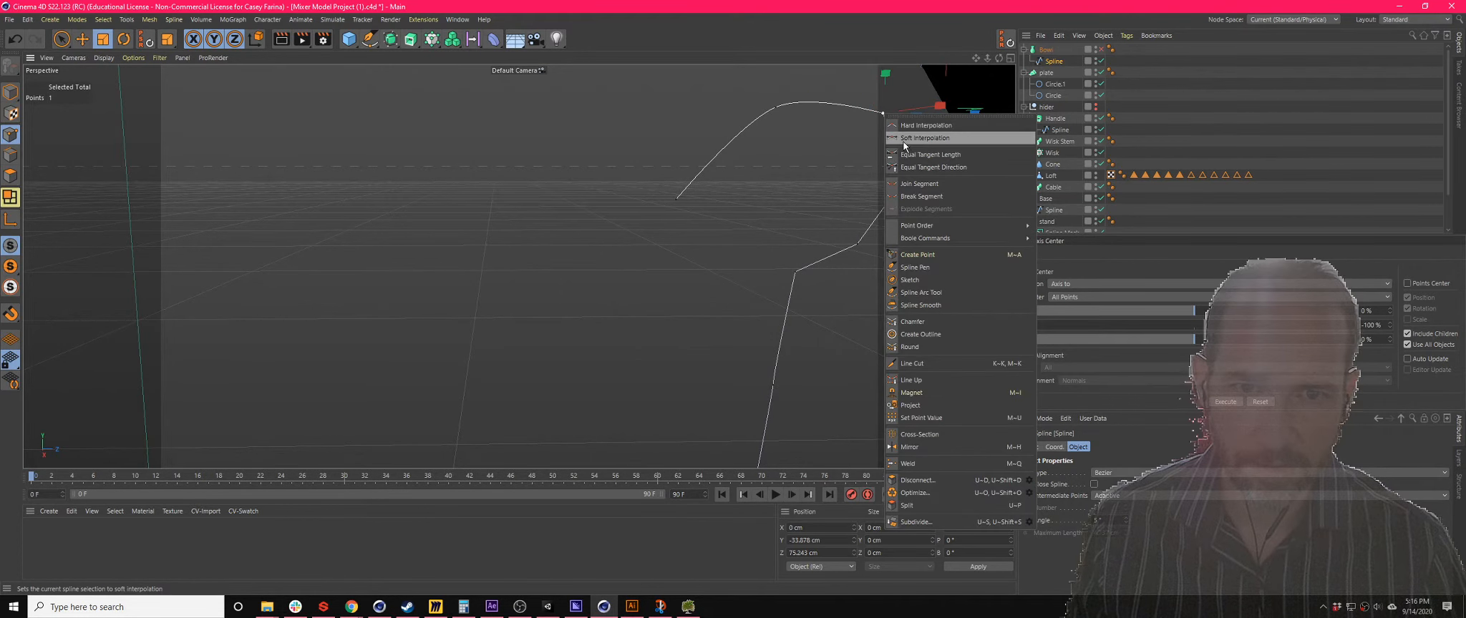
{"action": "left_click", "coordinate": [903, 142]}
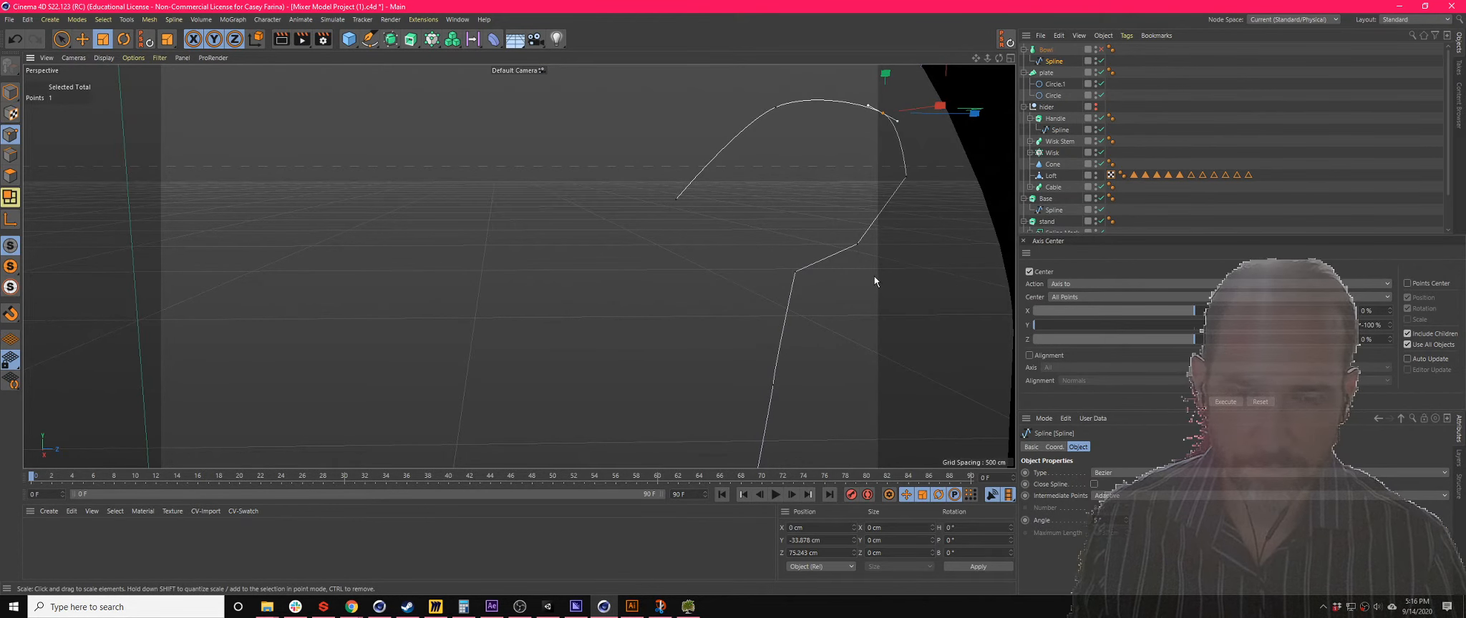
- Select the outermost rim point together with the point below it and apply Soft Interpolation to both
{"action": "key", "text": "9"}
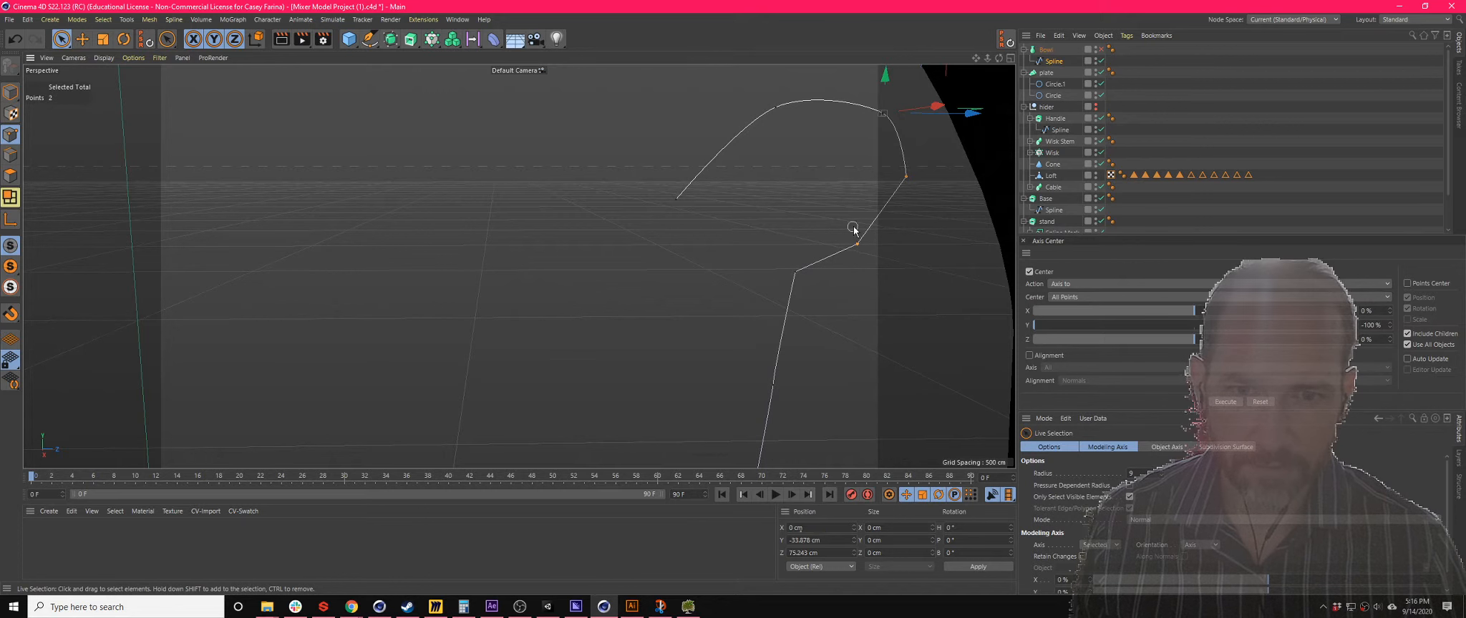
{"action": "left_click", "coordinate": [857, 243]}
{"action": "right_click", "coordinate": [857, 244]}
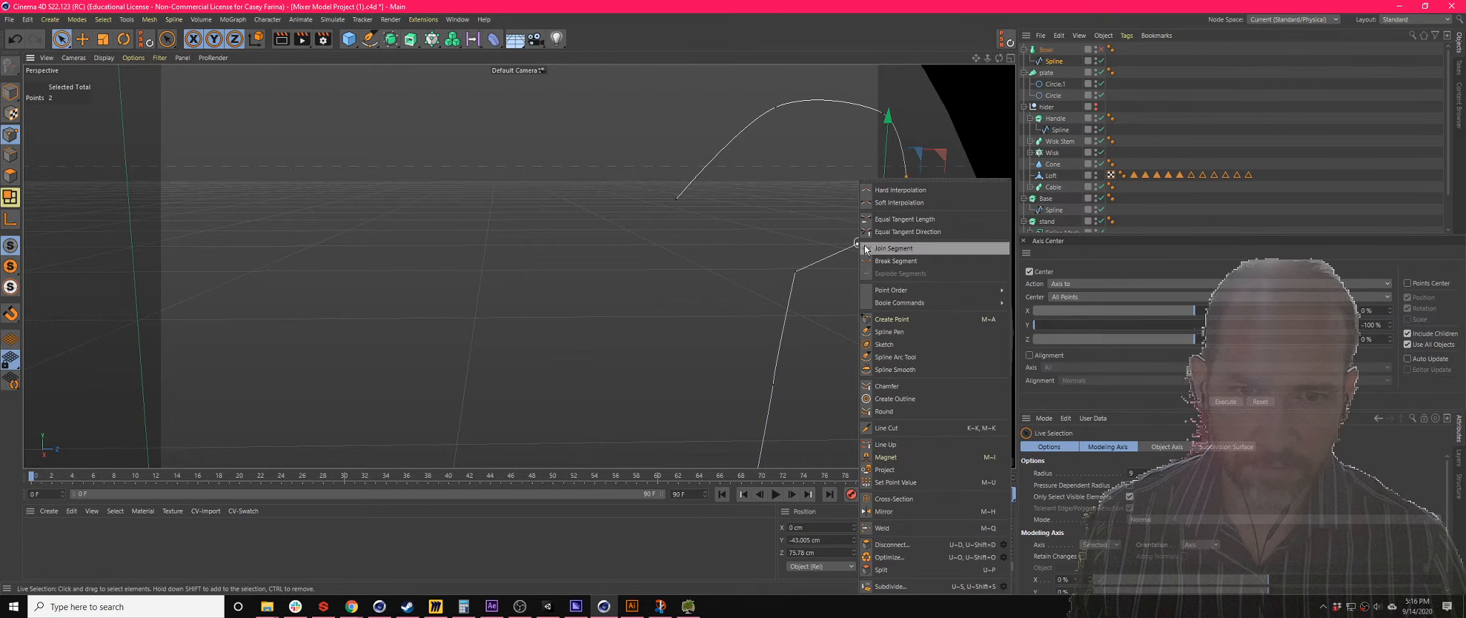
{"action": "left_click", "coordinate": [900, 205]}
- Turn the Bowl's lathe on and examine the smoothed rim and the whole bowl
{"action": "scroll", "coordinate": [767, 240], "scroll_direction": "down", "scroll_amount": 5}
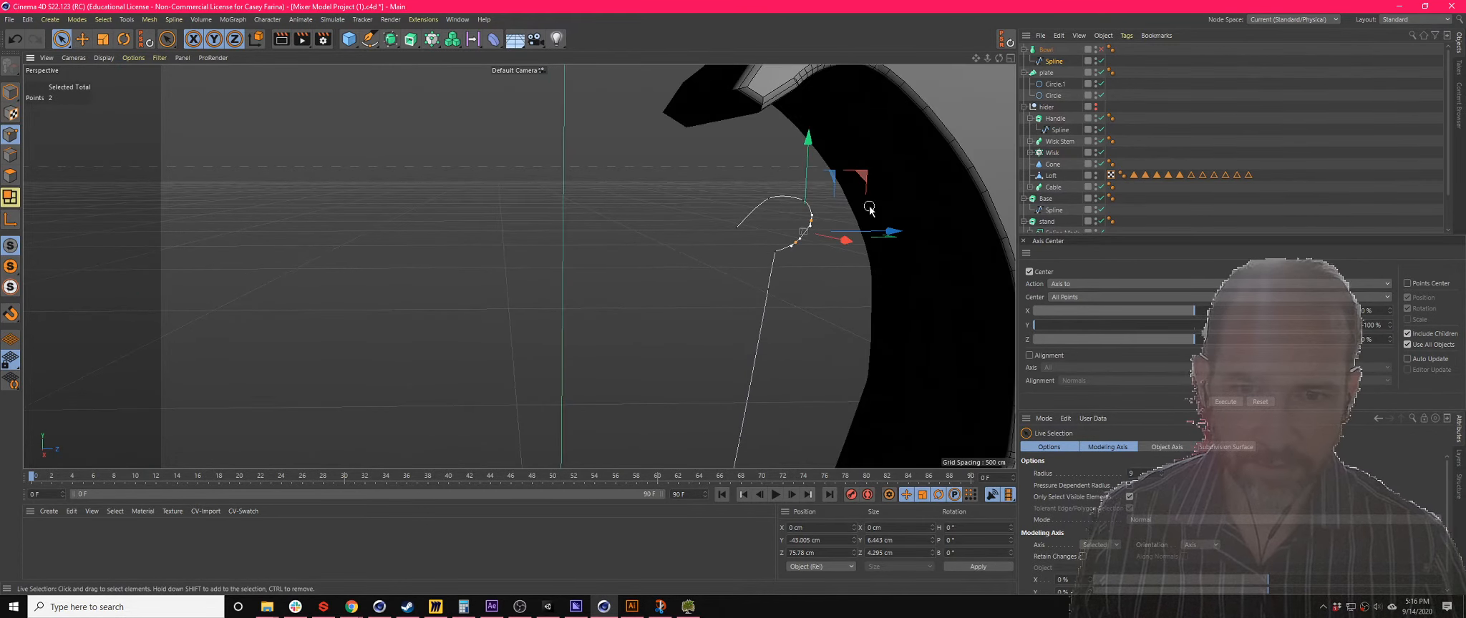
{"action": "scroll", "coordinate": [489, 233], "scroll_direction": "down", "scroll_amount": 5}
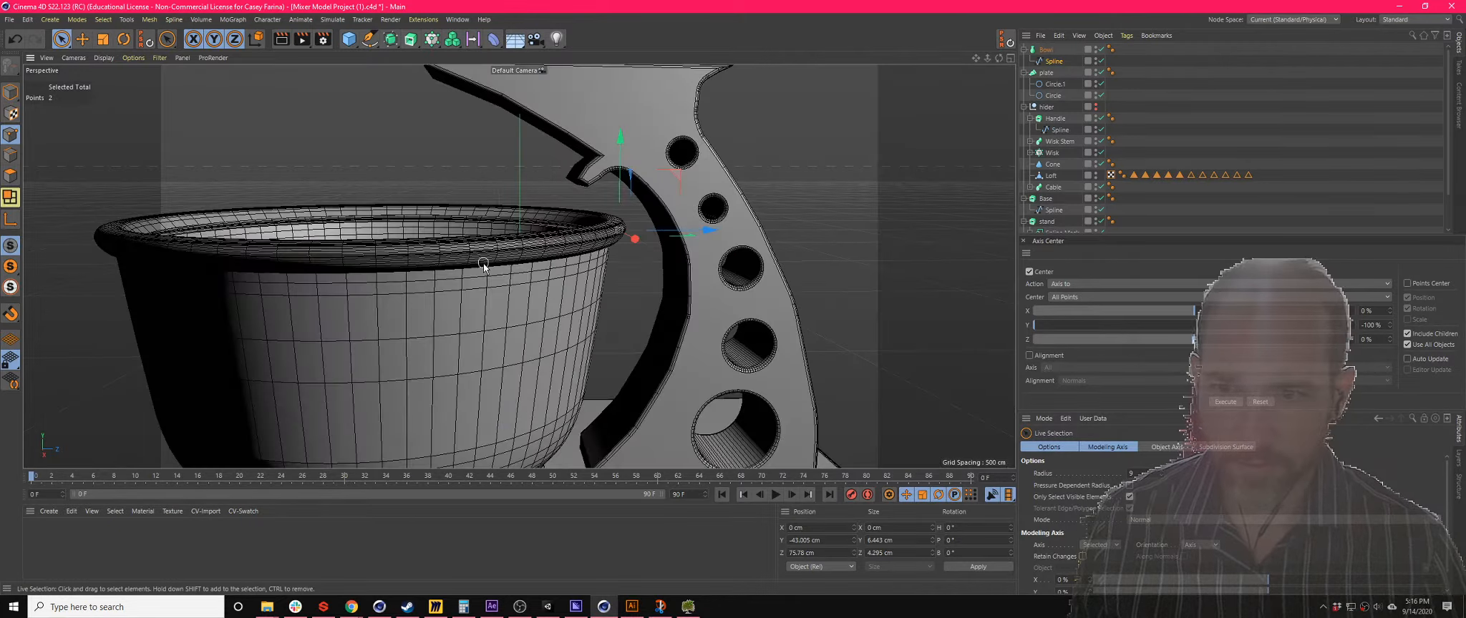
{"action": "mouse_move", "coordinate": [483, 263]}
{"action": "left_mouse_down", "text": "alt"}
{"action": "mouse_move", "coordinate": [477, 313]}
{"action": "mouse_move", "coordinate": [488, 216]}
{"action": "mouse_move", "coordinate": [434, 307]}
{"action": "mouse_move", "coordinate": [439, 275]}
{"action": "mouse_move", "coordinate": [444, 357]}
{"action": "mouse_move", "coordinate": [478, 262]}
{"action": "left_mouse_up", "text": "alt"}
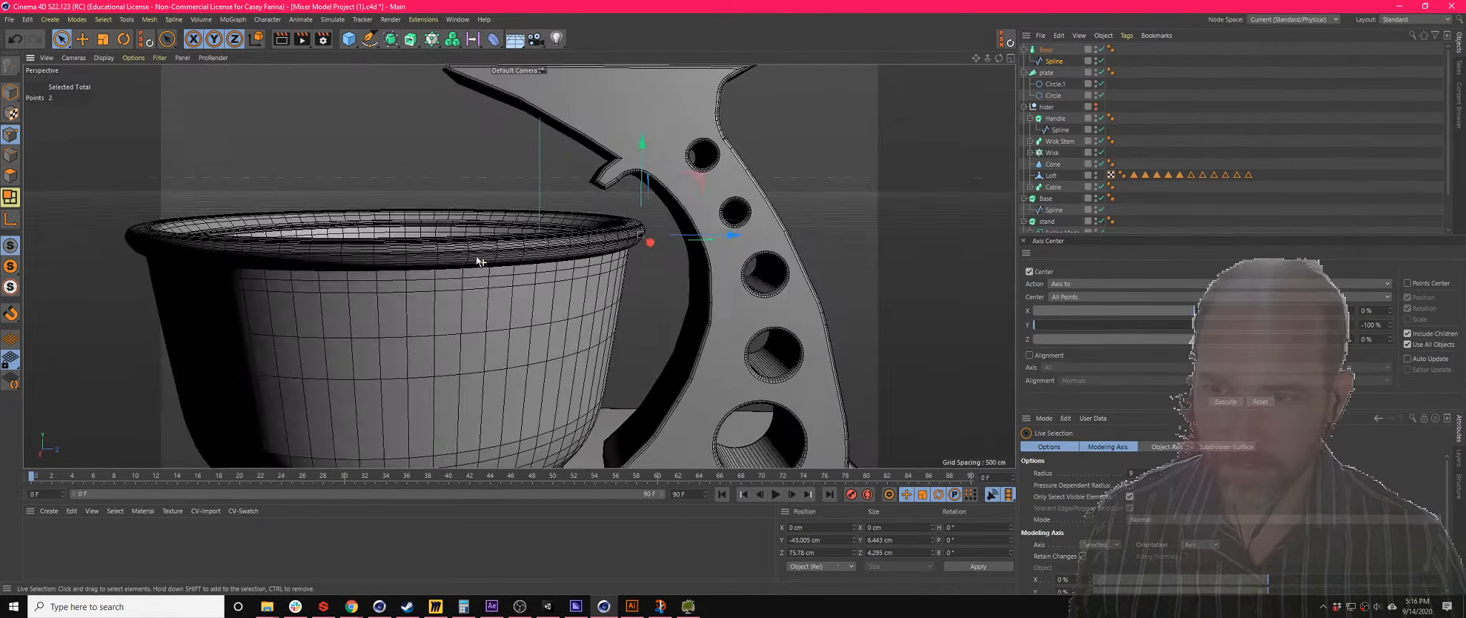
{"action": "scroll", "coordinate": [479, 260], "scroll_direction": "down", "scroll_amount": 6}
{"action": "scroll", "coordinate": [479, 260], "scroll_direction": "up", "scroll_amount": 3}
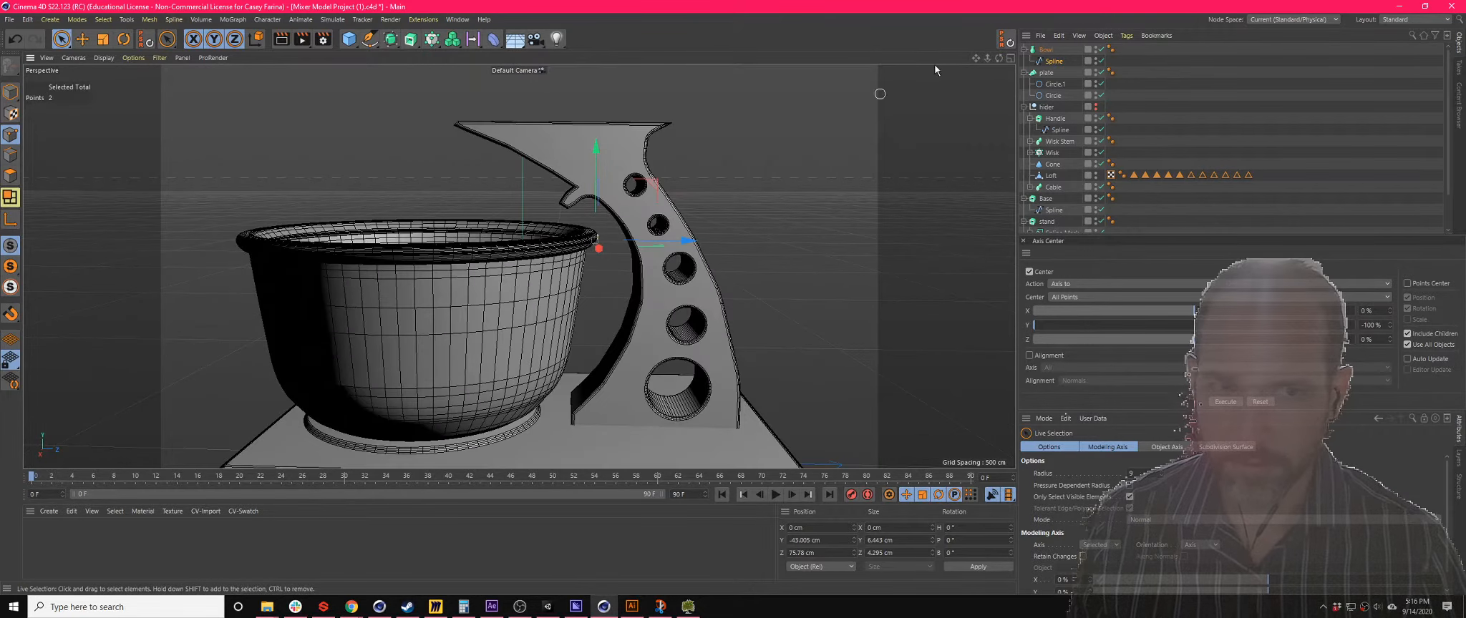
- Disable the Bowl's lathe and examine where the lower end of the profile curve meets the plate
{"action": "left_click", "coordinate": [1101, 50]}
{"action": "mouse_move", "coordinate": [588, 237]}
{"action": "left_mouse_down", "text": "alt"}
{"action": "mouse_move", "coordinate": [591, 261]}
{"action": "mouse_move", "coordinate": [606, 249]}
{"action": "left_mouse_up", "text": "alt"}
{"action": "scroll", "coordinate": [544, 357], "scroll_direction": "up", "scroll_amount": 4}
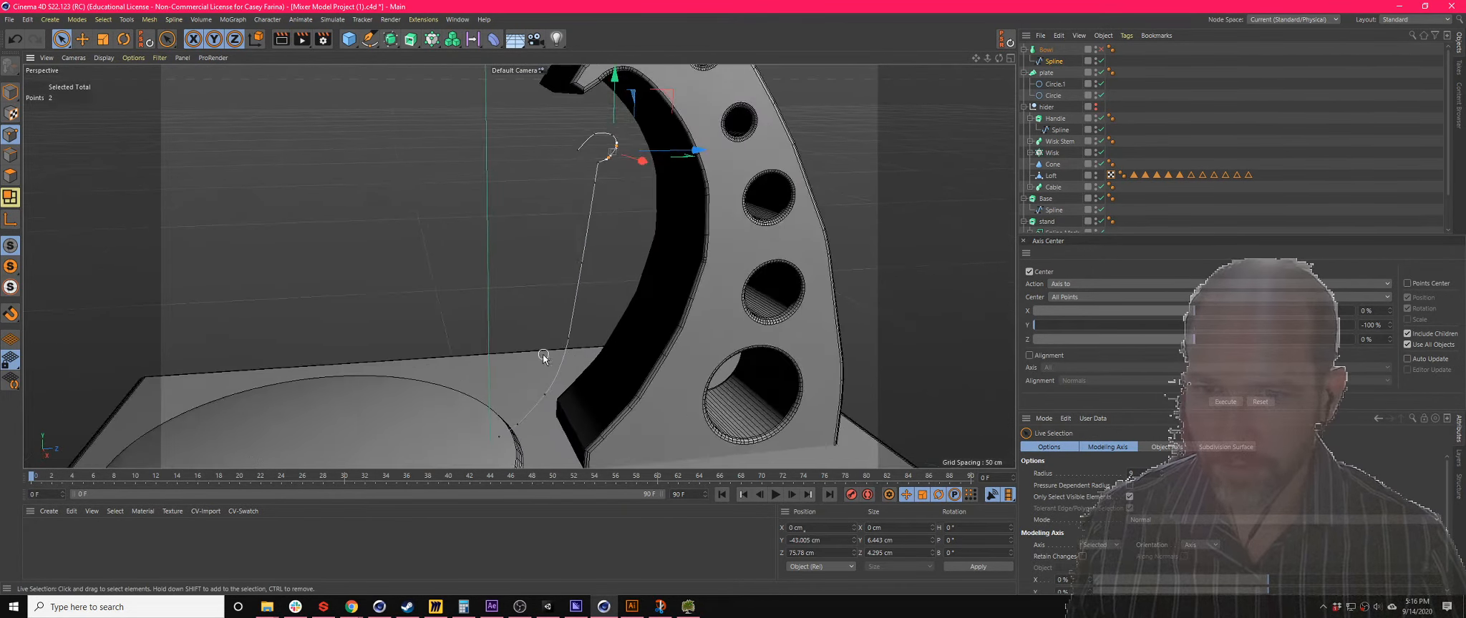
{"action": "scroll", "coordinate": [543, 357], "scroll_direction": "up", "scroll_amount": 2}
{"action": "left_click_drag", "start_coordinate": [406, 399], "coordinate": [523, 318], "text": "alt"}
{"action": "scroll", "coordinate": [552, 304], "scroll_direction": "down", "scroll_amount": 4}
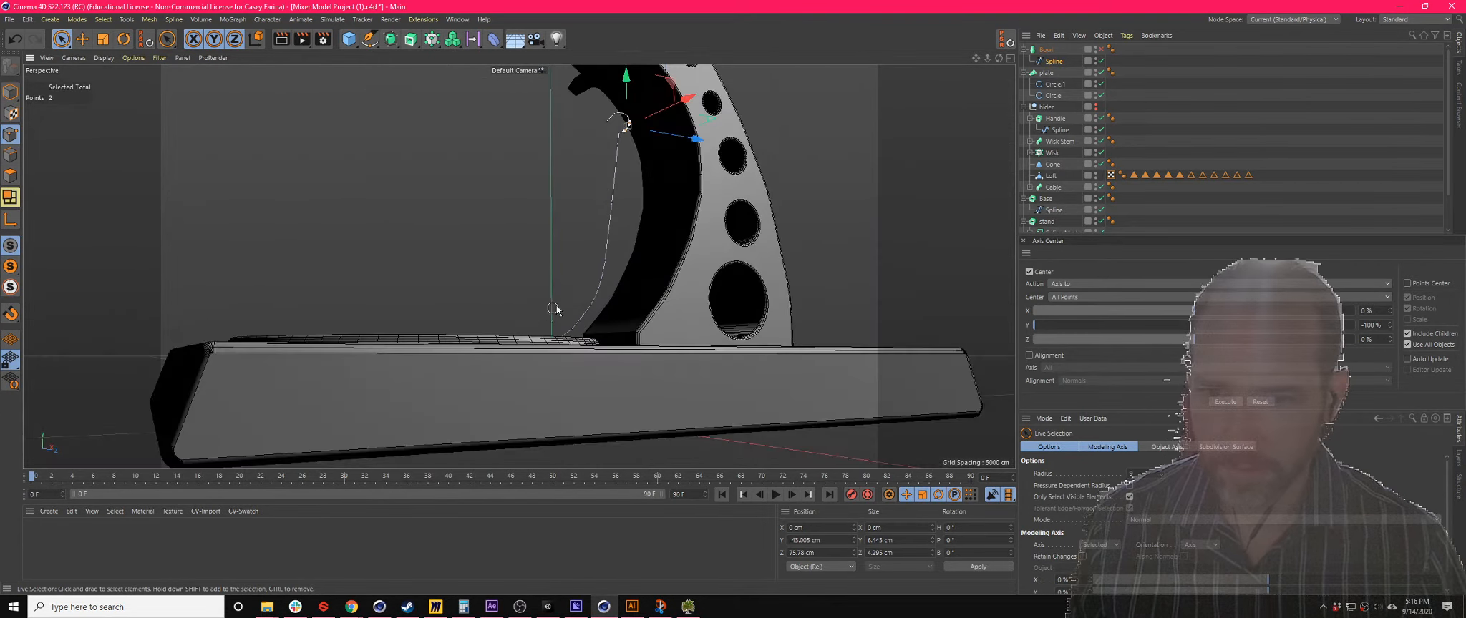
{"action": "scroll", "coordinate": [553, 298], "scroll_direction": "up", "scroll_amount": 4}
{"action": "left_click_drag", "start_coordinate": [756, 231], "coordinate": [621, 290], "text": "alt"}
- Enable the Bowl's lathe to check its underside against the plate, disable it again, and select its Spline
{"action": "left_click", "coordinate": [1100, 49]}
{"action": "scroll", "coordinate": [660, 220], "scroll_direction": "down", "scroll_amount": 4}
{"action": "scroll", "coordinate": [661, 219], "scroll_direction": "up", "scroll_amount": 2}
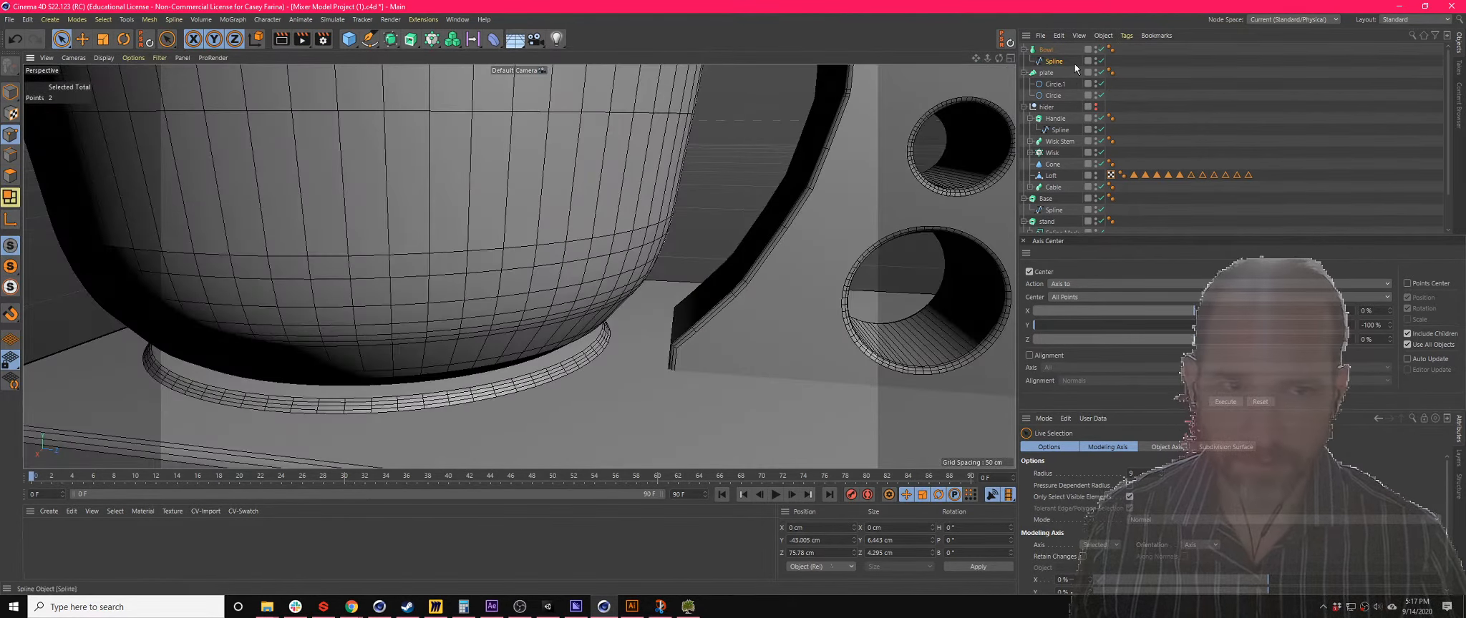
{"action": "left_click", "coordinate": [1101, 50]}
{"action": "left_click_drag", "start_coordinate": [731, 251], "coordinate": [753, 243], "text": "alt"}
{"action": "left_click", "coordinate": [1057, 63]}
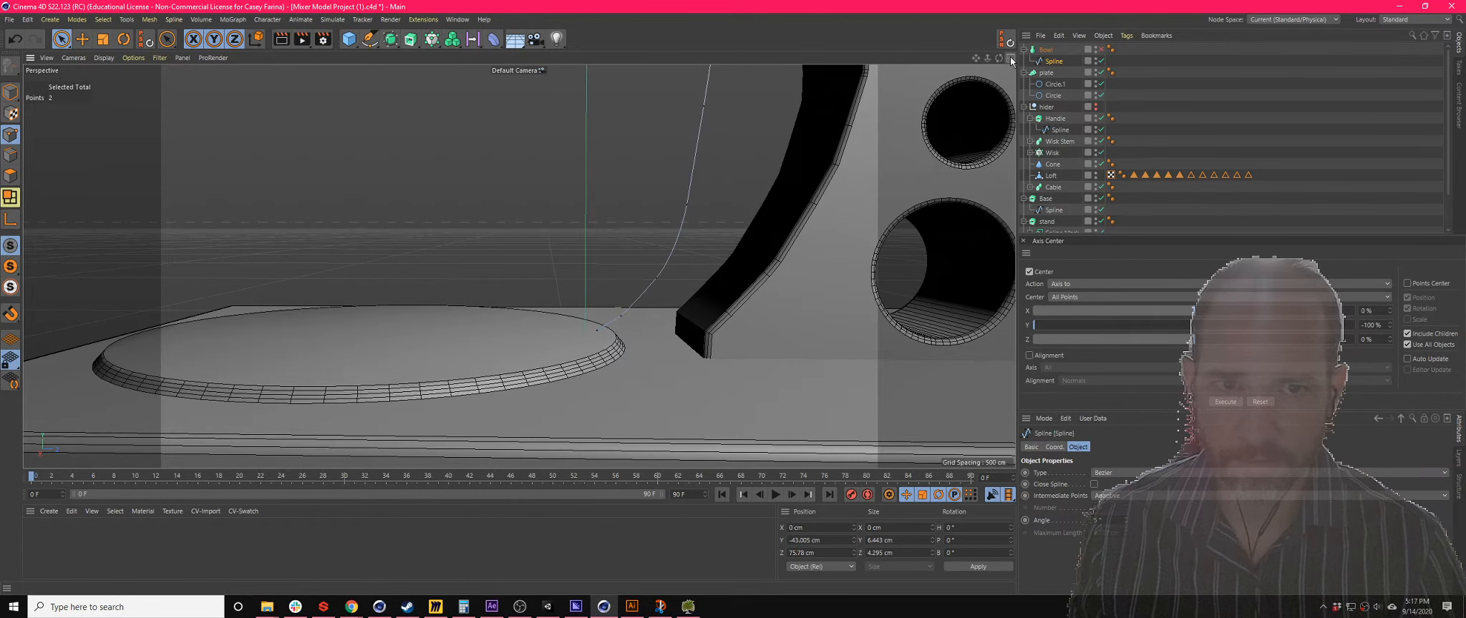
- In the Right view, trace the bowl's inner wall over the blueprint with the Spline Pen from center to rim, and back along the outer wall
{"action": "left_click", "coordinate": [1010, 58]}
{"action": "scroll", "coordinate": [378, 360], "scroll_direction": "up", "scroll_amount": 5}
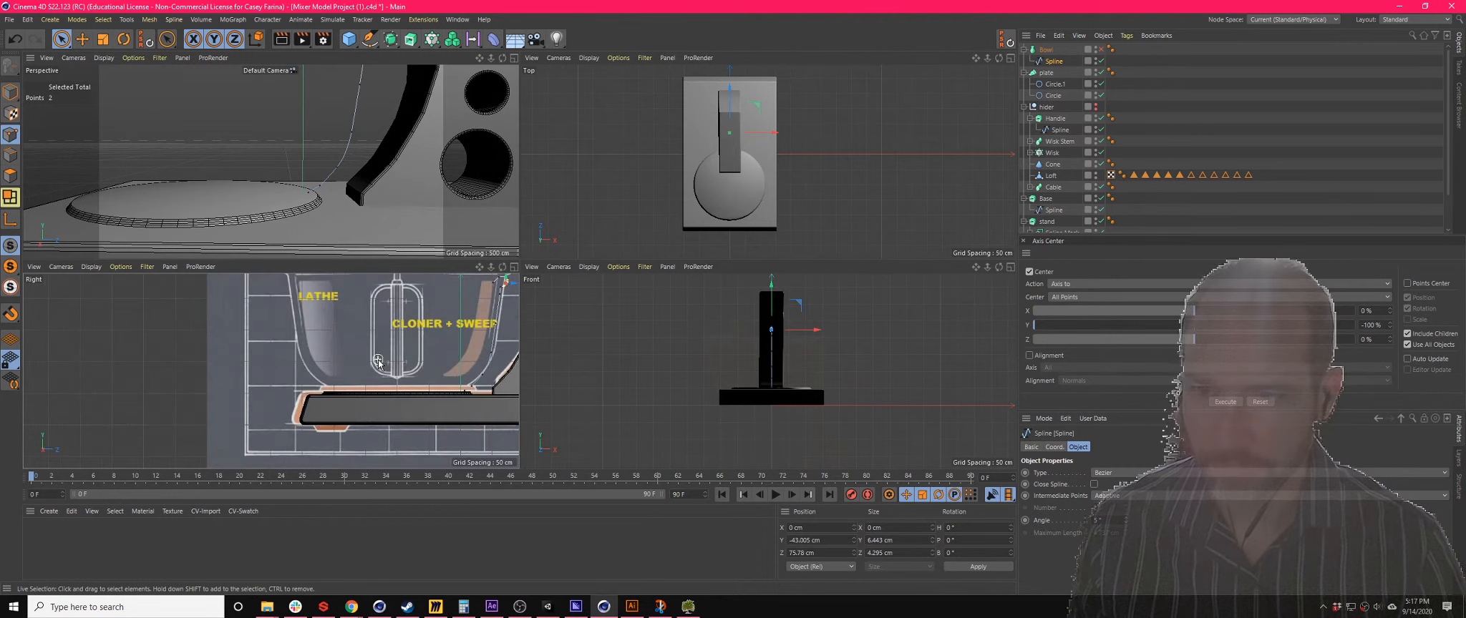
{"action": "left_click", "coordinate": [513, 268]}
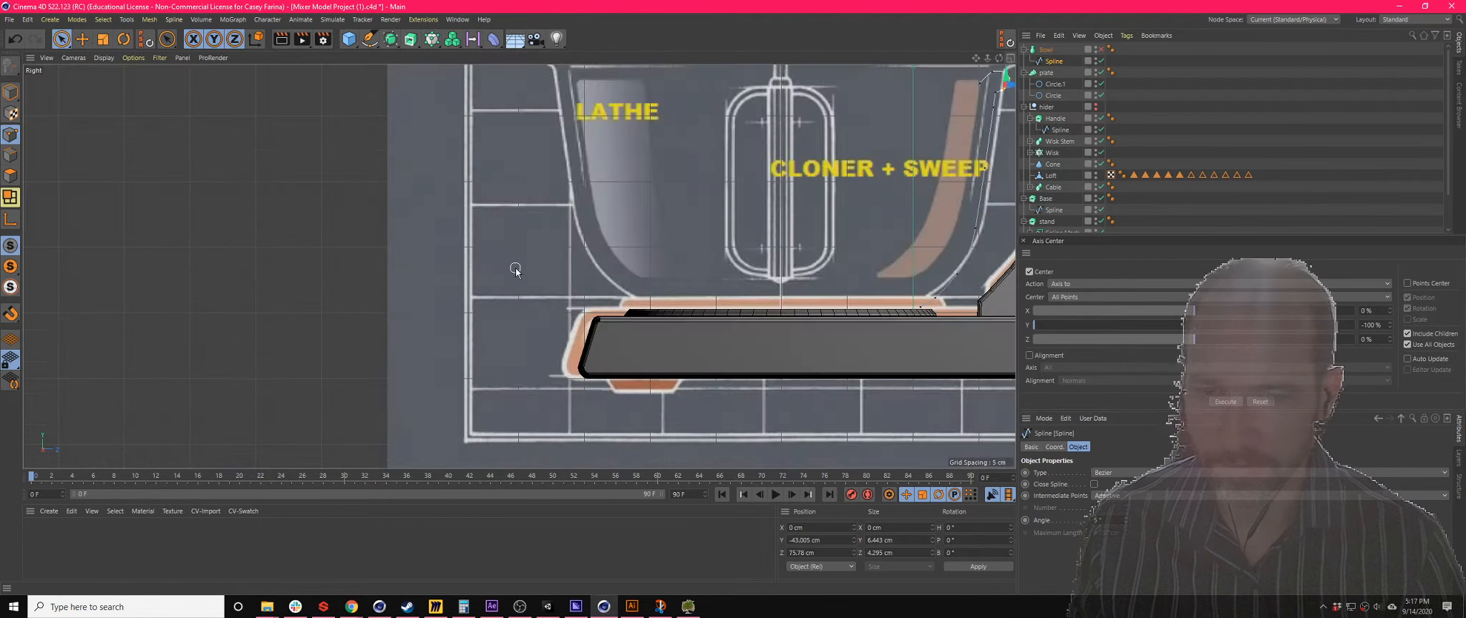
{"action": "left_click_drag", "start_coordinate": [974, 58], "coordinate": [830, 145]}
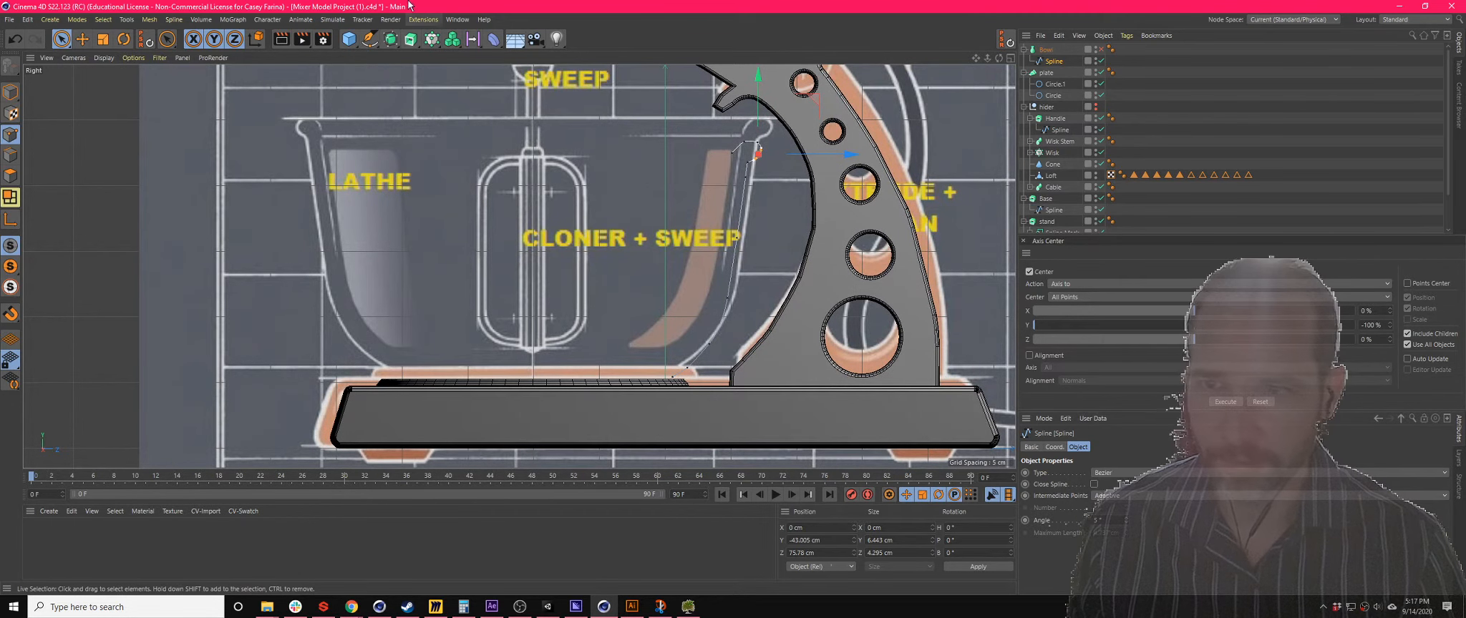
{"action": "left_click_drag", "start_coordinate": [369, 39], "coordinate": [403, 54]}
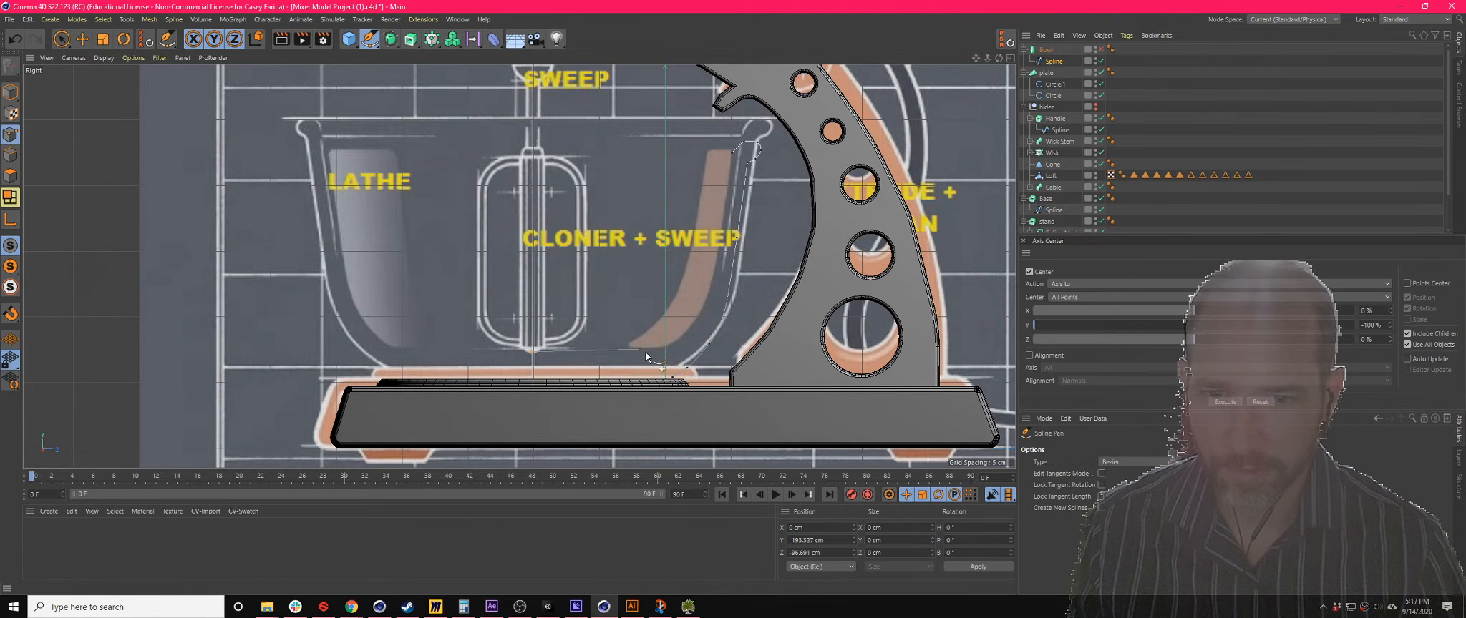
{"action": "left_click", "coordinate": [674, 353]}
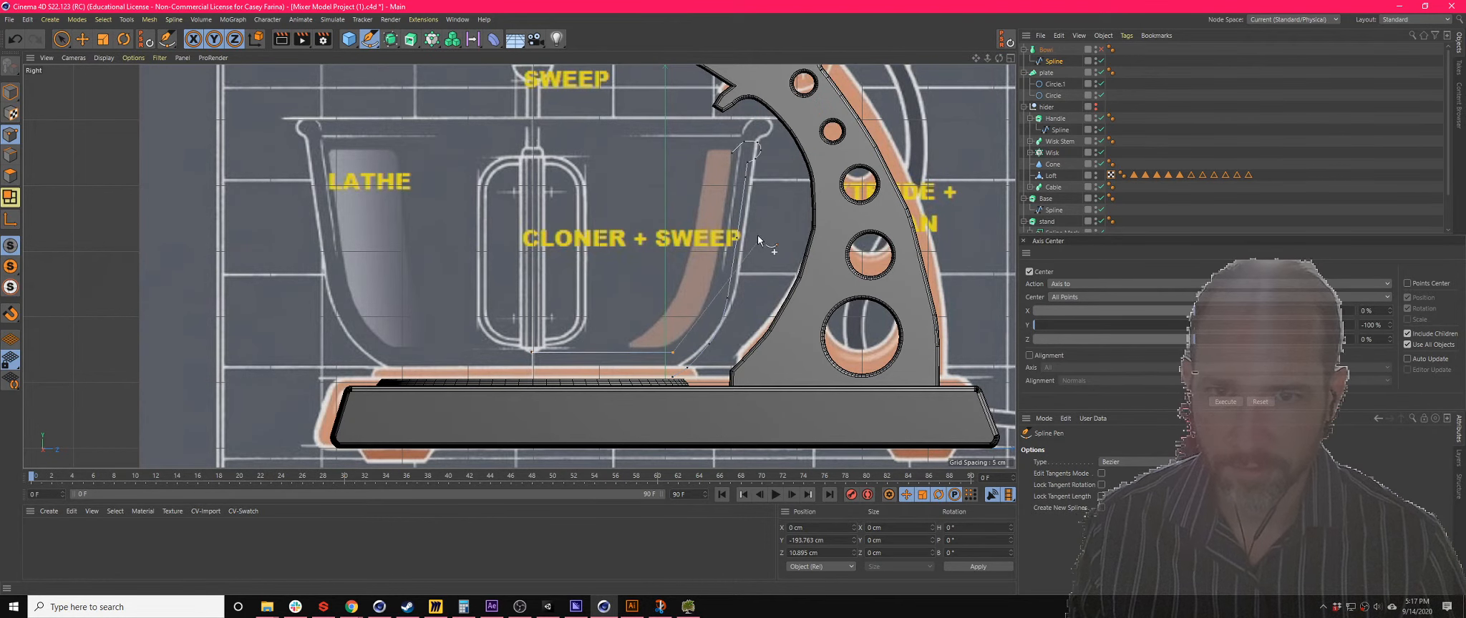
{"action": "left_click", "coordinate": [713, 308]}
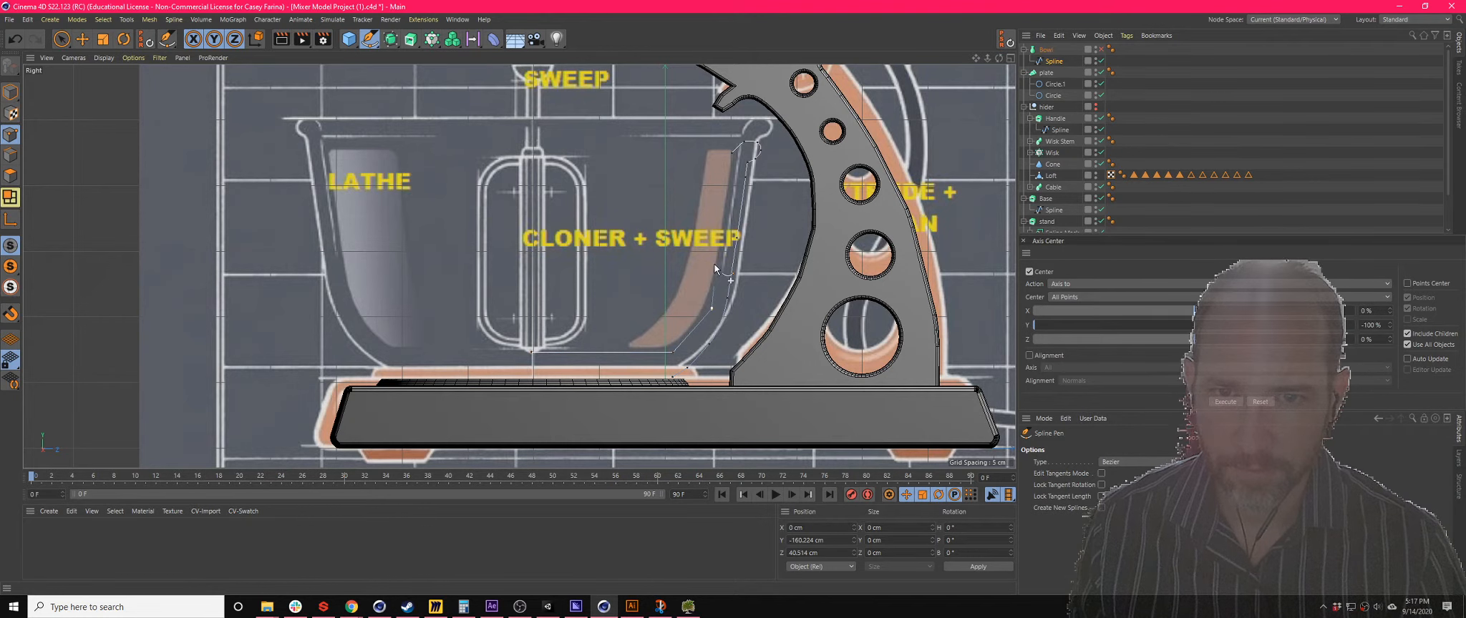
{"action": "left_click", "coordinate": [758, 136]}
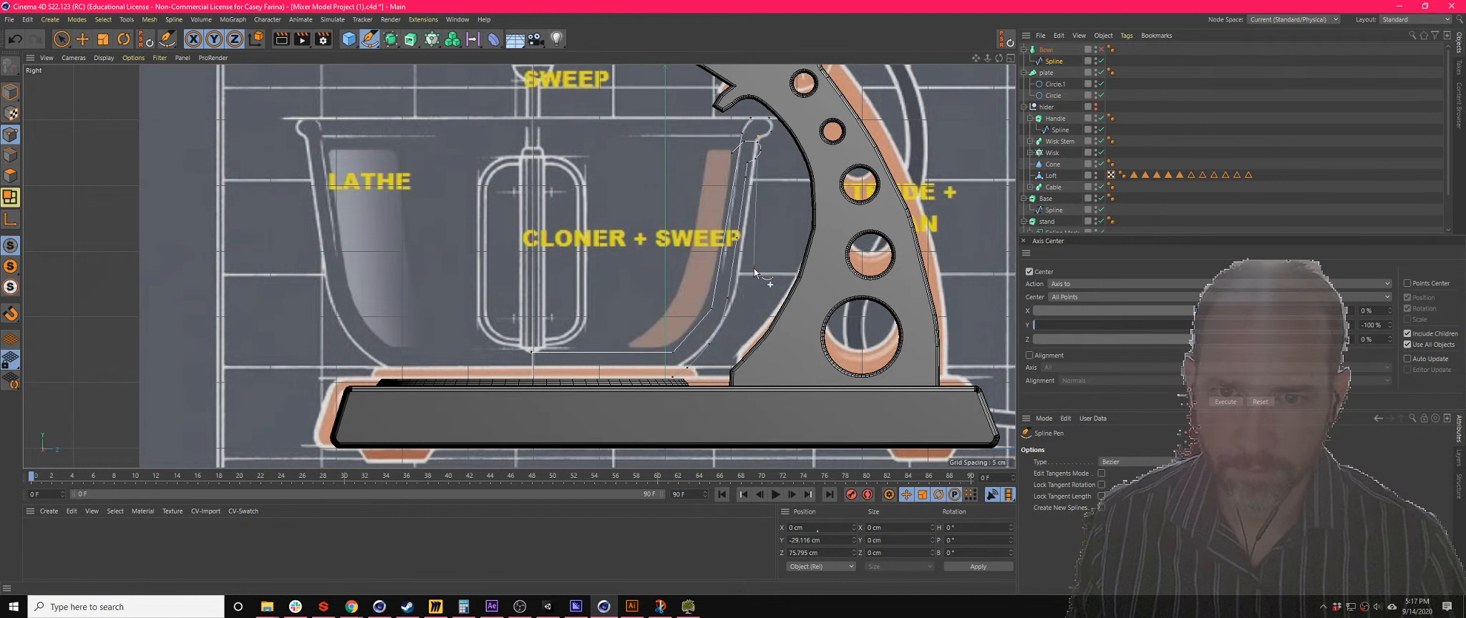
{"action": "left_click", "coordinate": [735, 294]}
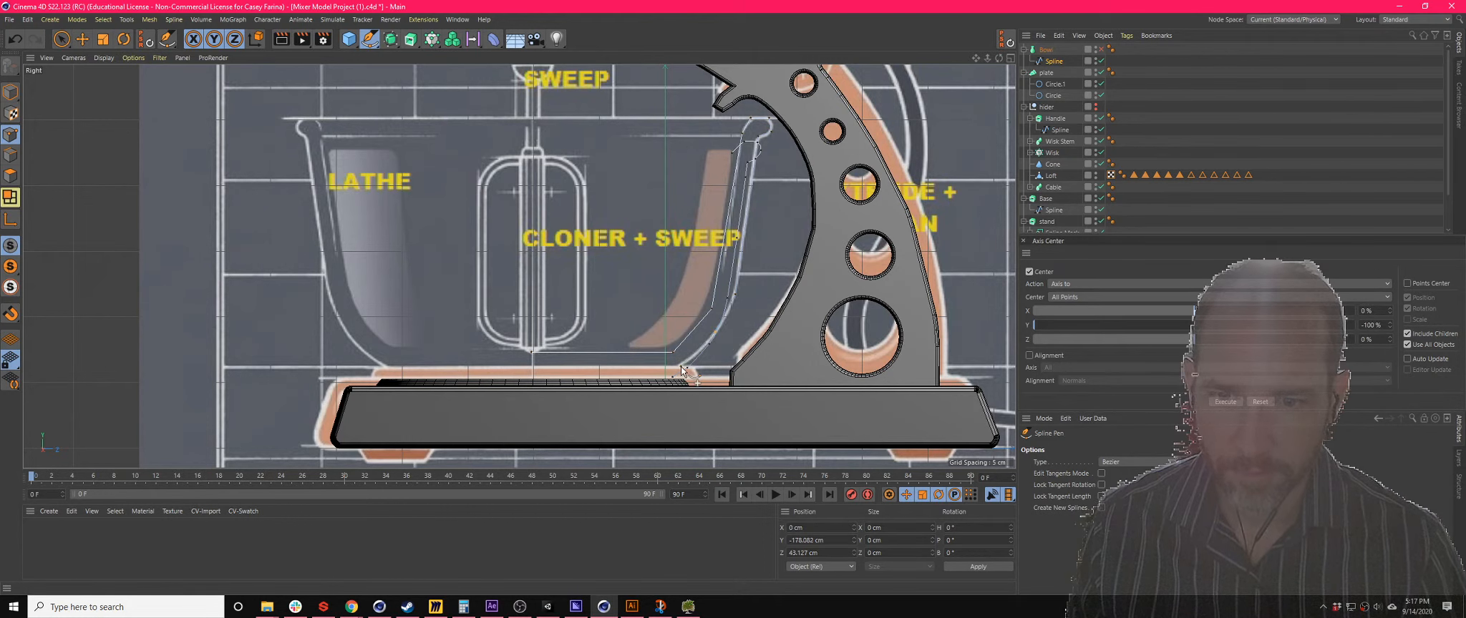
{"action": "left_click", "coordinate": [533, 366]}
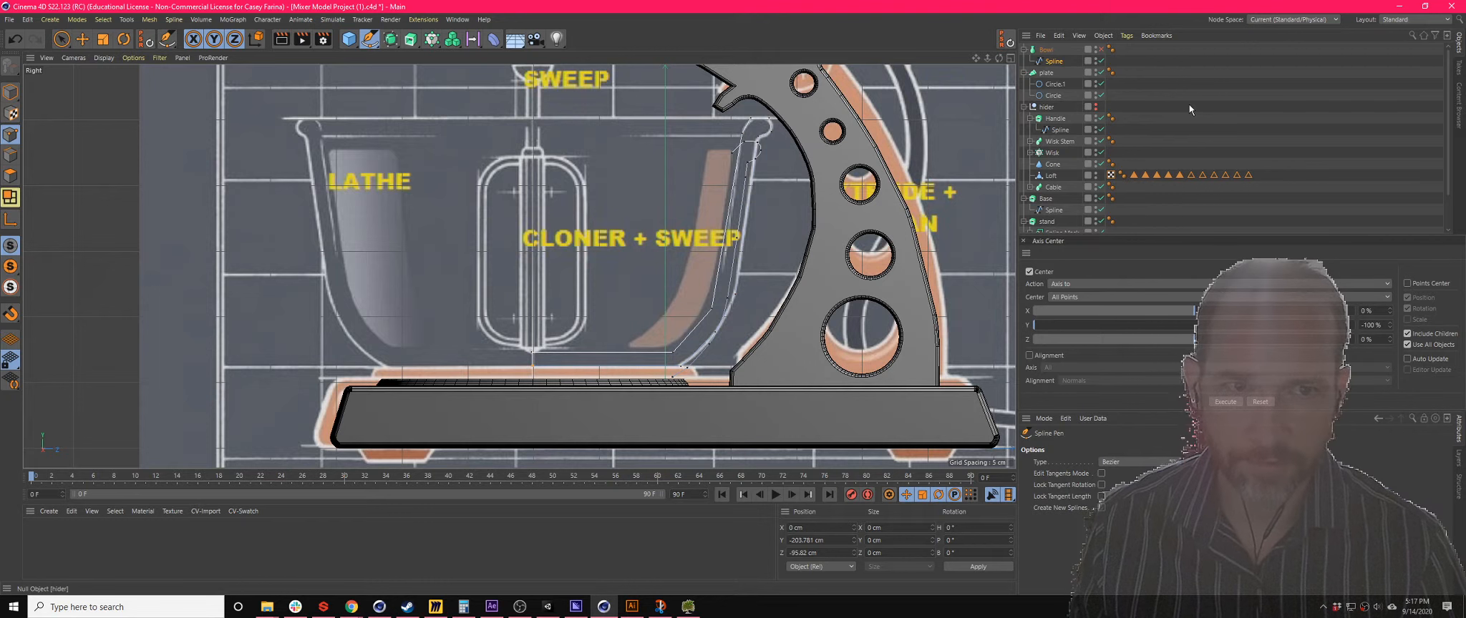
- Select the Bowl's Spline and activate Live Selection for editing its points
{"action": "left_click", "coordinate": [1056, 61]}
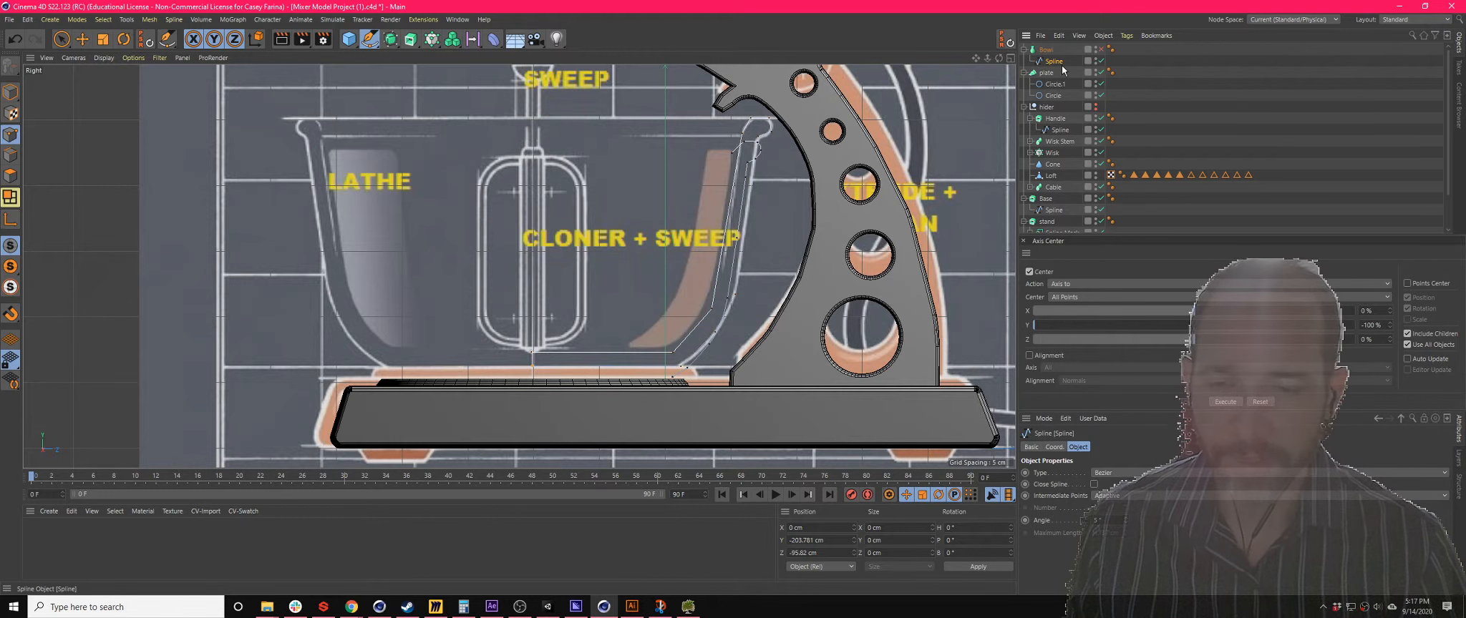
{"action": "left_click", "coordinate": [62, 40]}
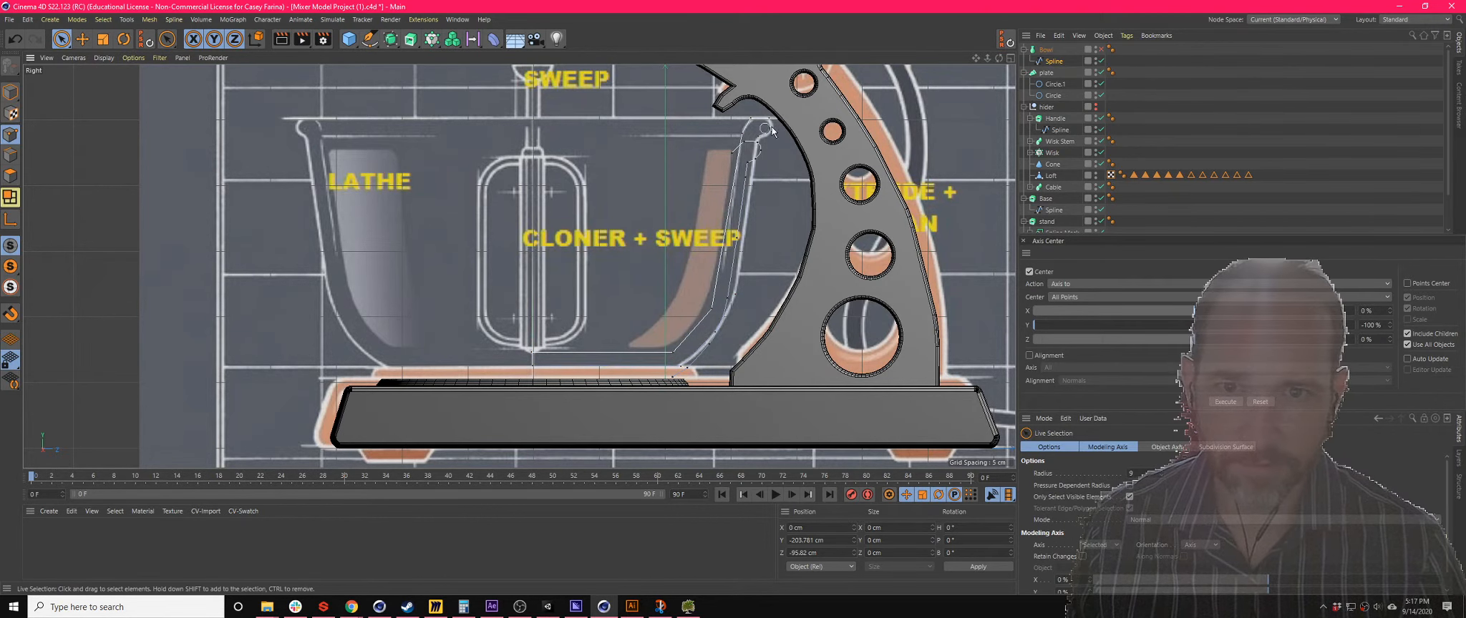
- Select the bowl spline's rim and outer wall points and move them onto the blueprint's bowl outline
{"action": "scroll", "coordinate": [767, 130], "scroll_direction": "up", "scroll_amount": 5}
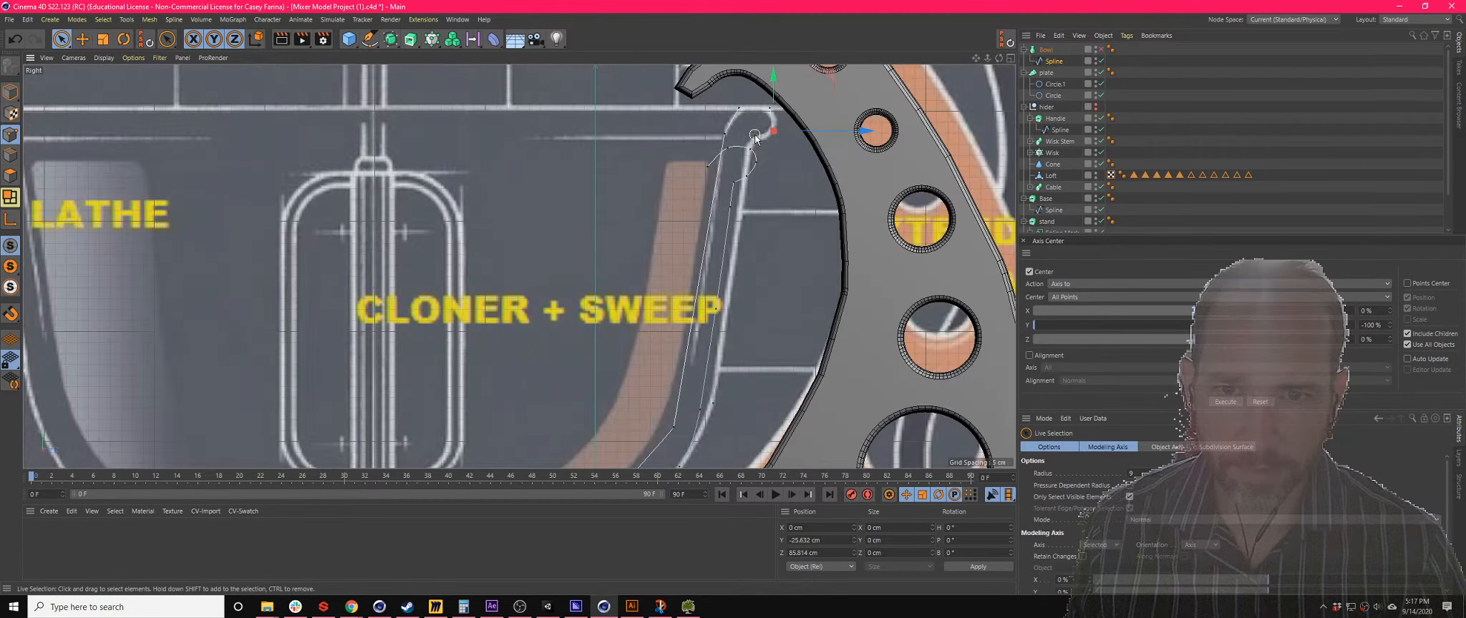
{"action": "scroll", "coordinate": [751, 170], "scroll_direction": "down", "scroll_amount": 6}
{"action": "scroll", "coordinate": [747, 179], "scroll_direction": "up", "scroll_amount": 4}
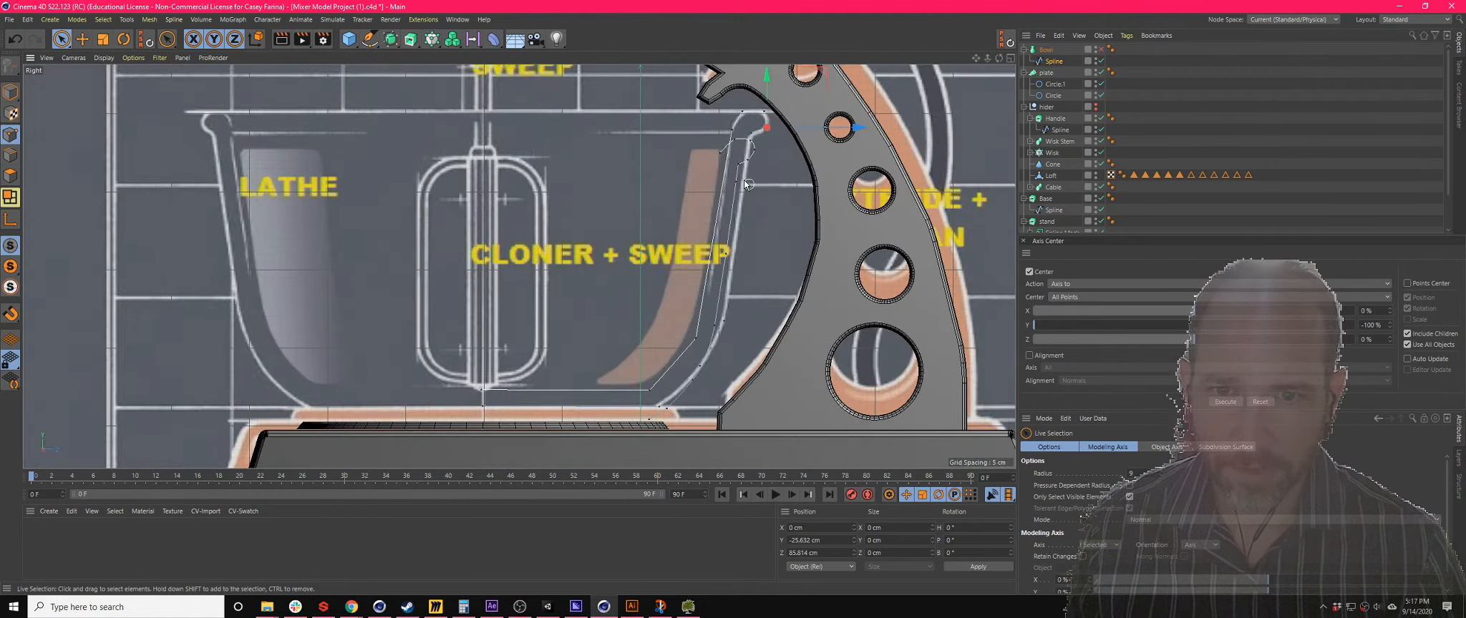
{"action": "left_click", "coordinate": [718, 153]}
{"action": "right_click", "coordinate": [719, 153]}
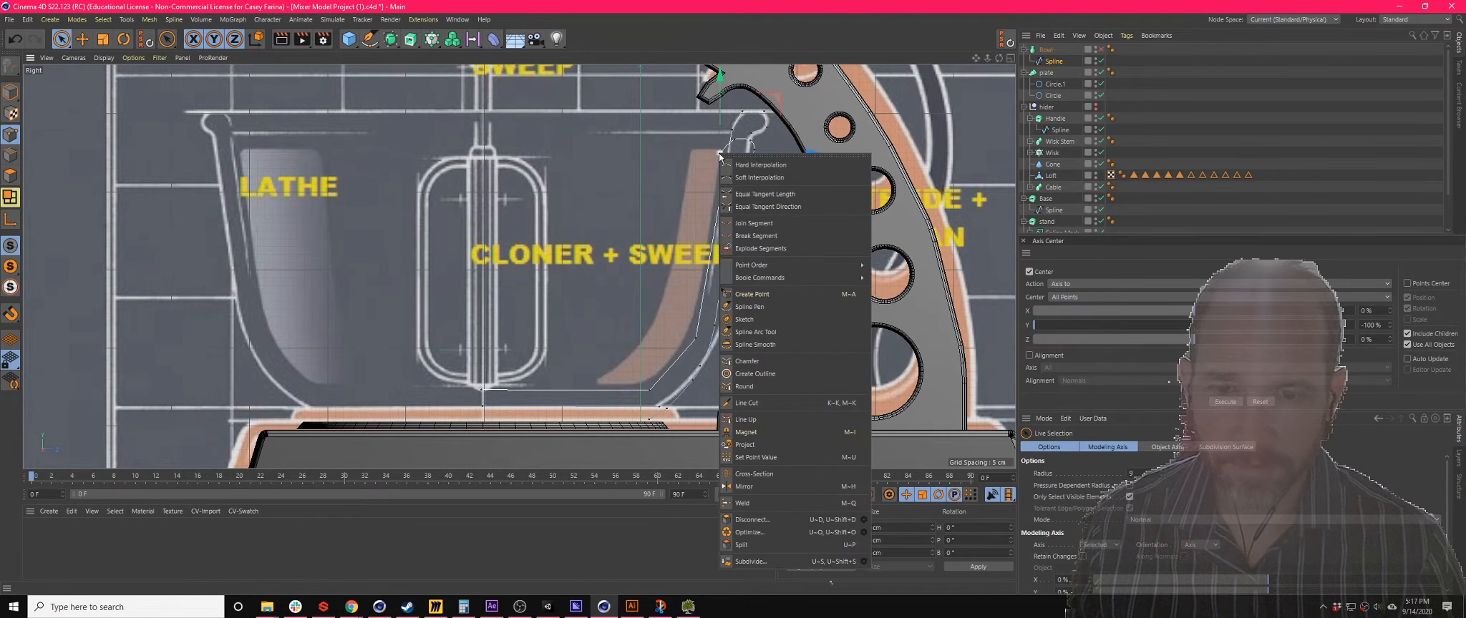
{"action": "key", "text": "Escape"}
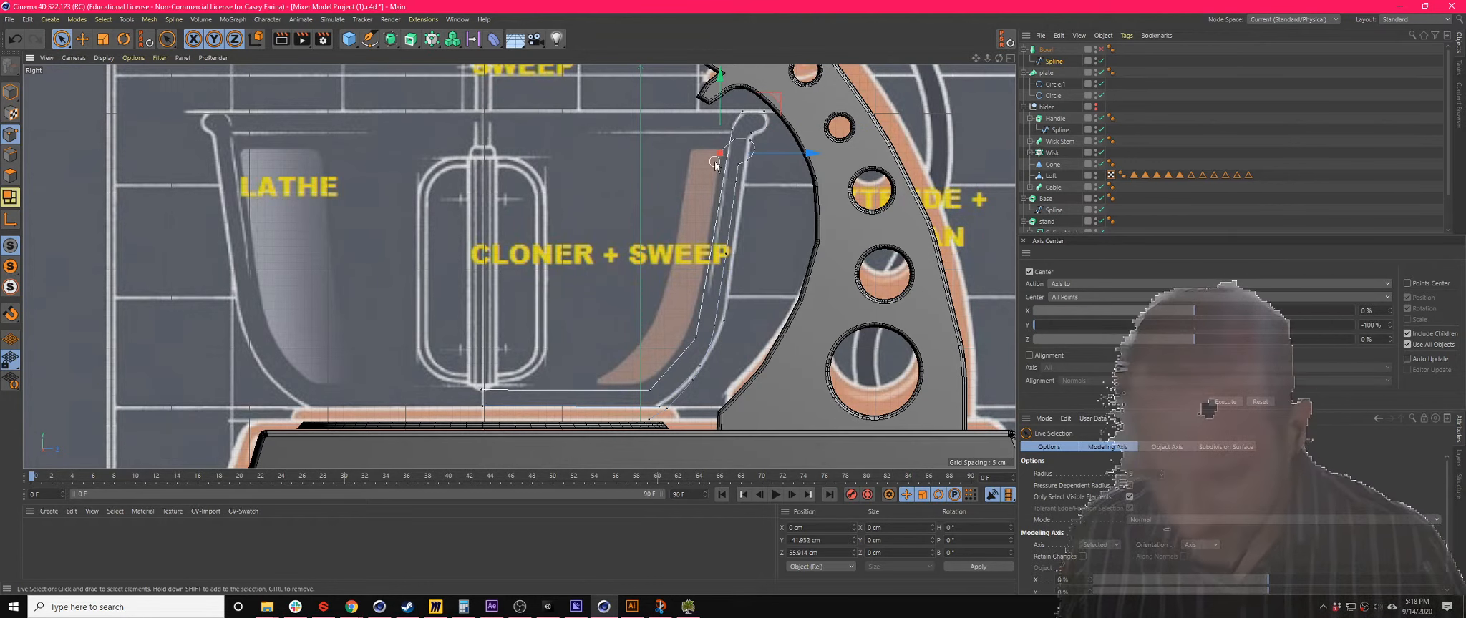
{"action": "key", "text": "ctrl+a"}
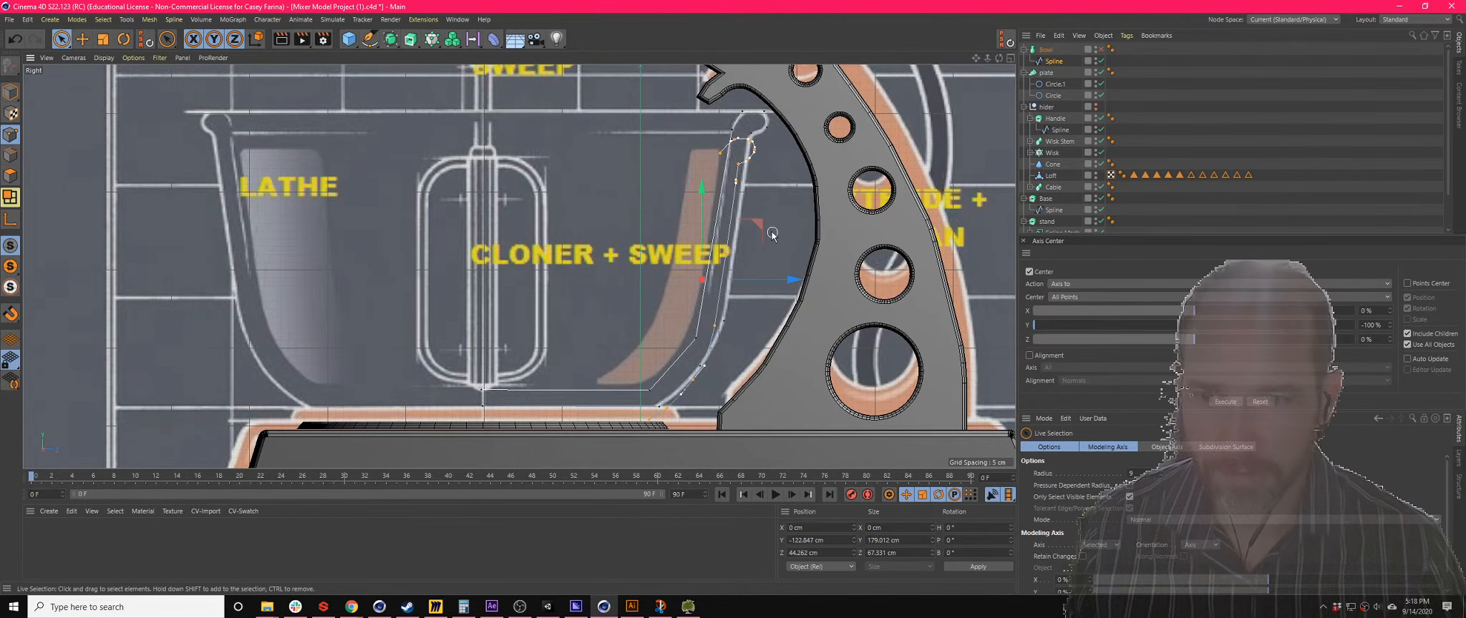
{"action": "left_click", "coordinate": [660, 411]}
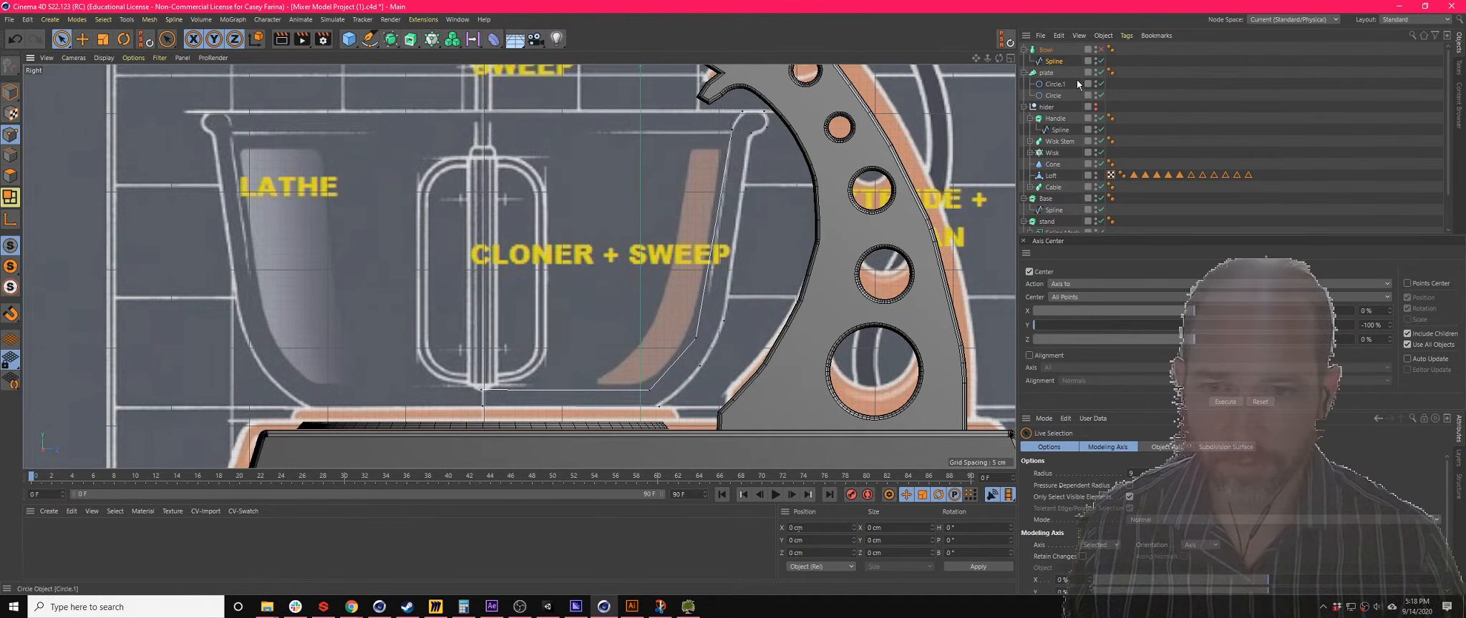
- Switch the bowl's spline to model mode and use Axis Center to move its axis to the spline's lowest height
{"action": "left_click", "coordinate": [1055, 63]}
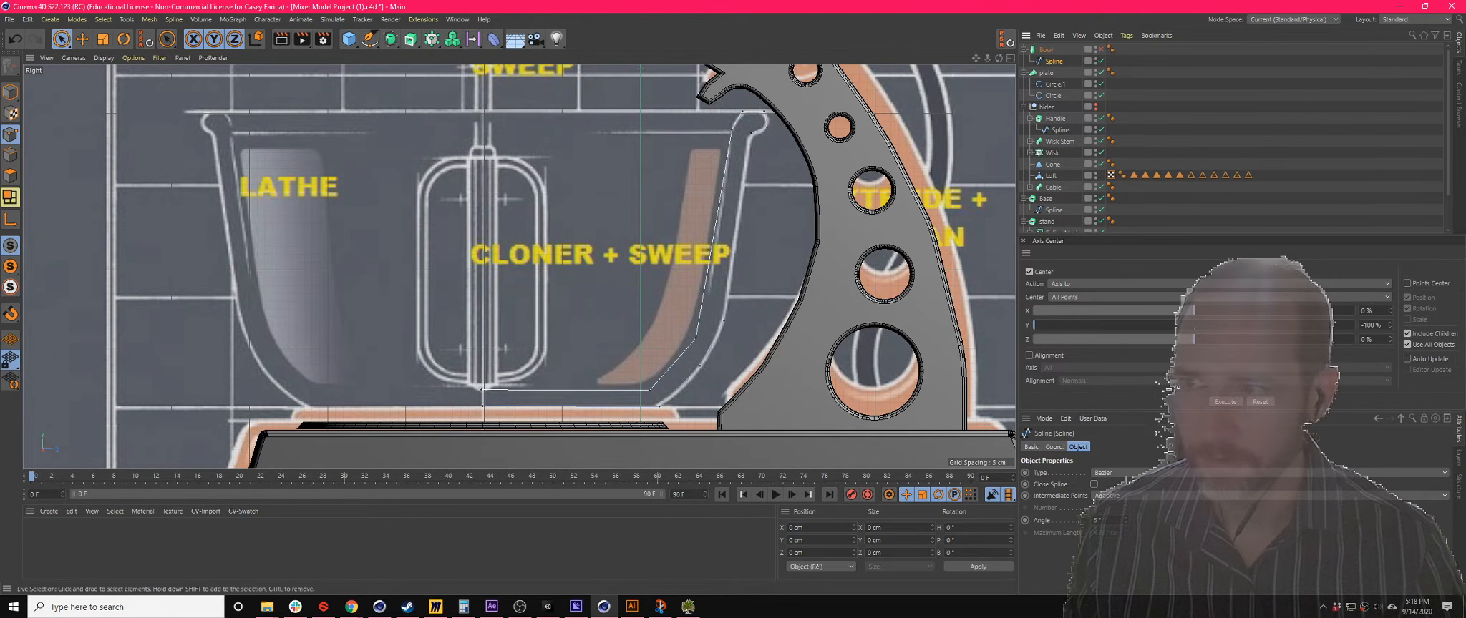
{"action": "left_click", "coordinate": [10, 92]}
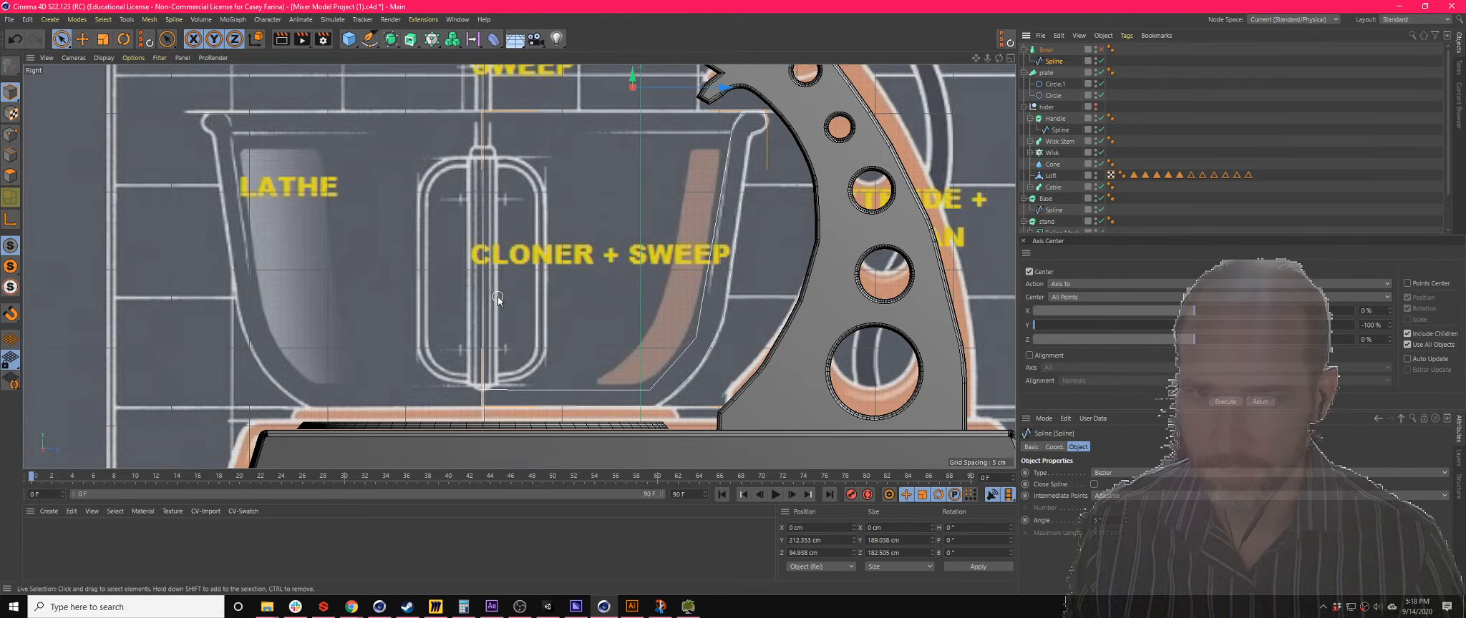
{"action": "scroll", "coordinate": [493, 401], "scroll_direction": "down", "scroll_amount": 3}
{"action": "scroll", "coordinate": [493, 390], "scroll_direction": "up", "scroll_amount": 2}
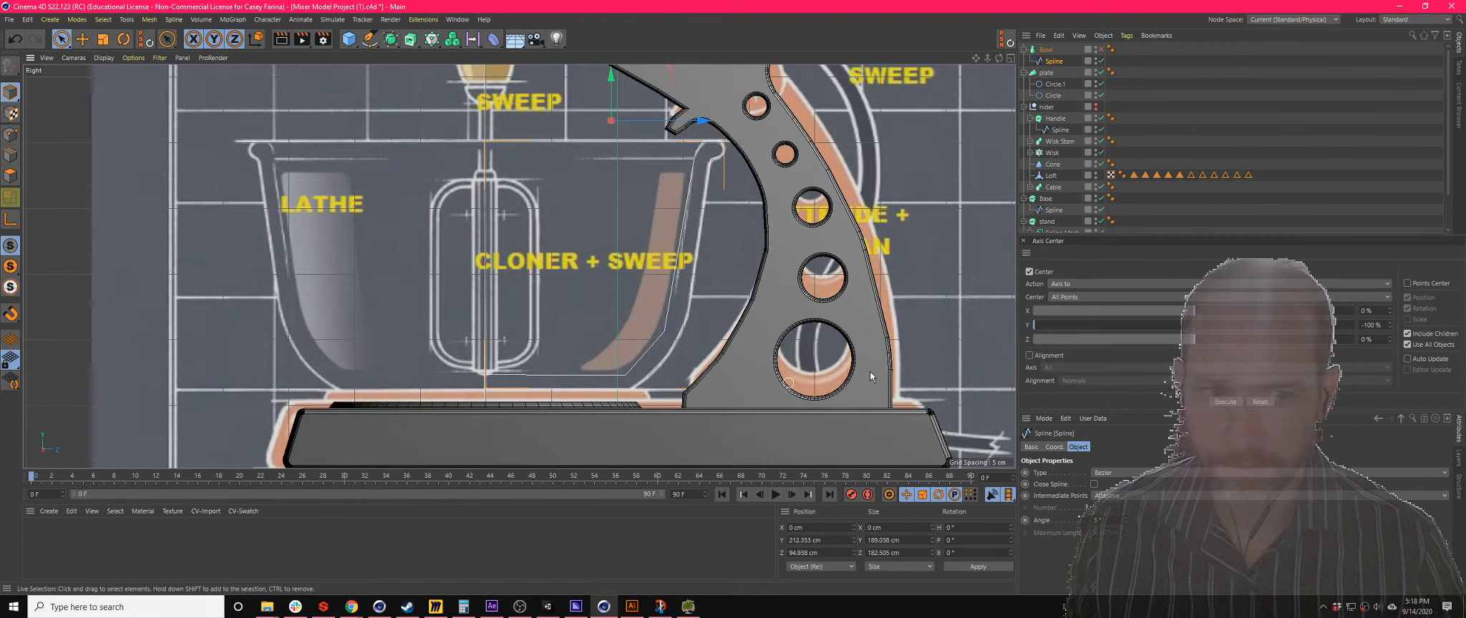
{"action": "left_click", "coordinate": [1226, 401]}
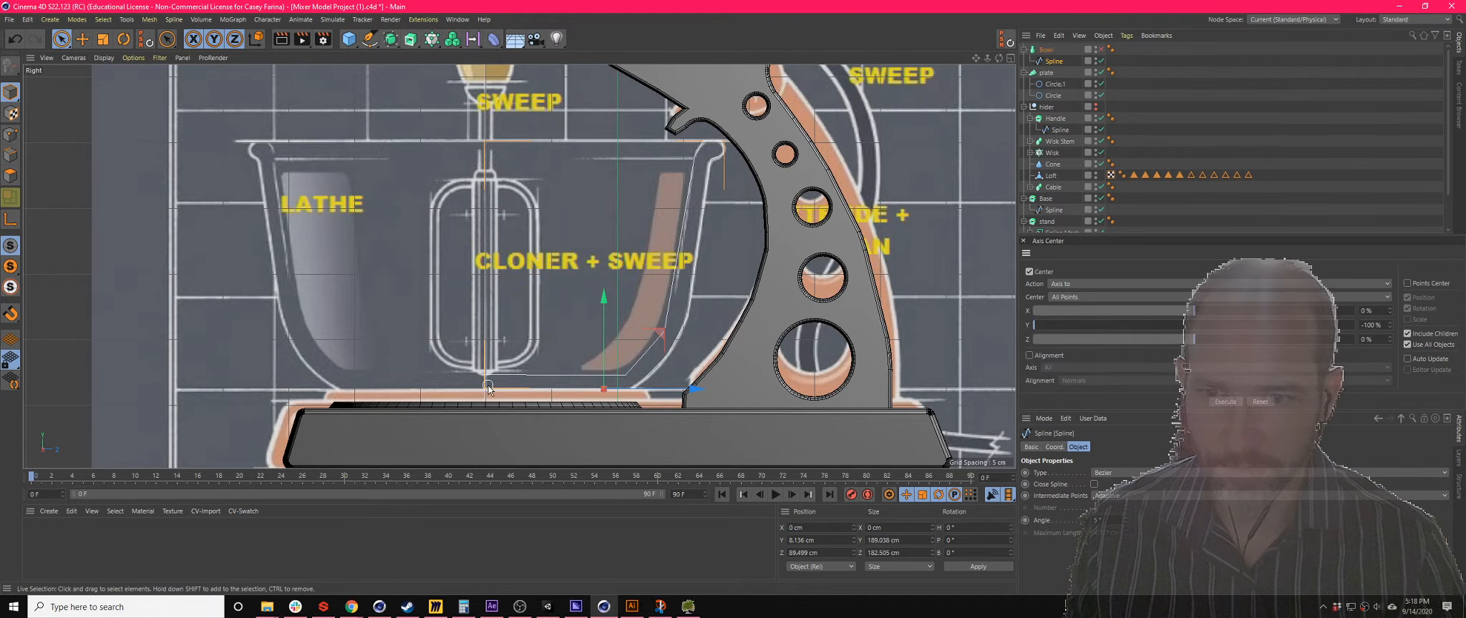
{"action": "left_click_drag", "start_coordinate": [1052, 310], "coordinate": [1015, 309]}
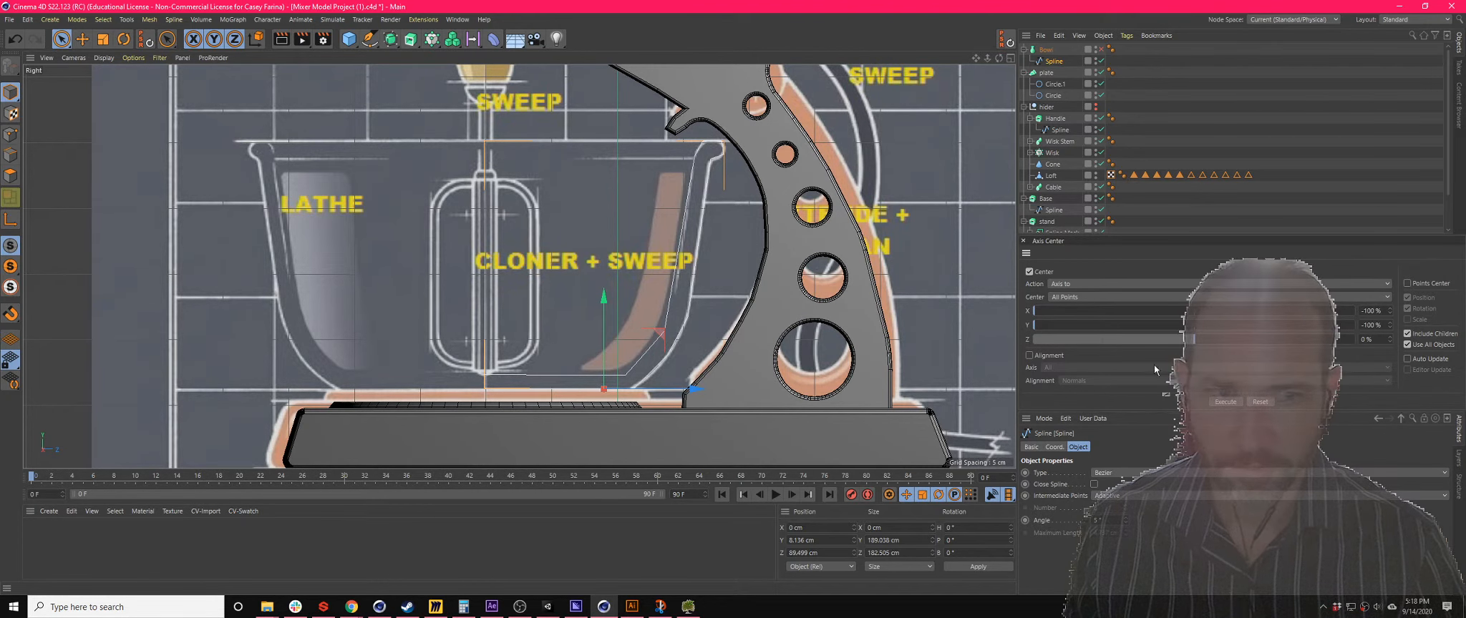
{"action": "left_click_drag", "start_coordinate": [1074, 312], "coordinate": [1193, 308]}
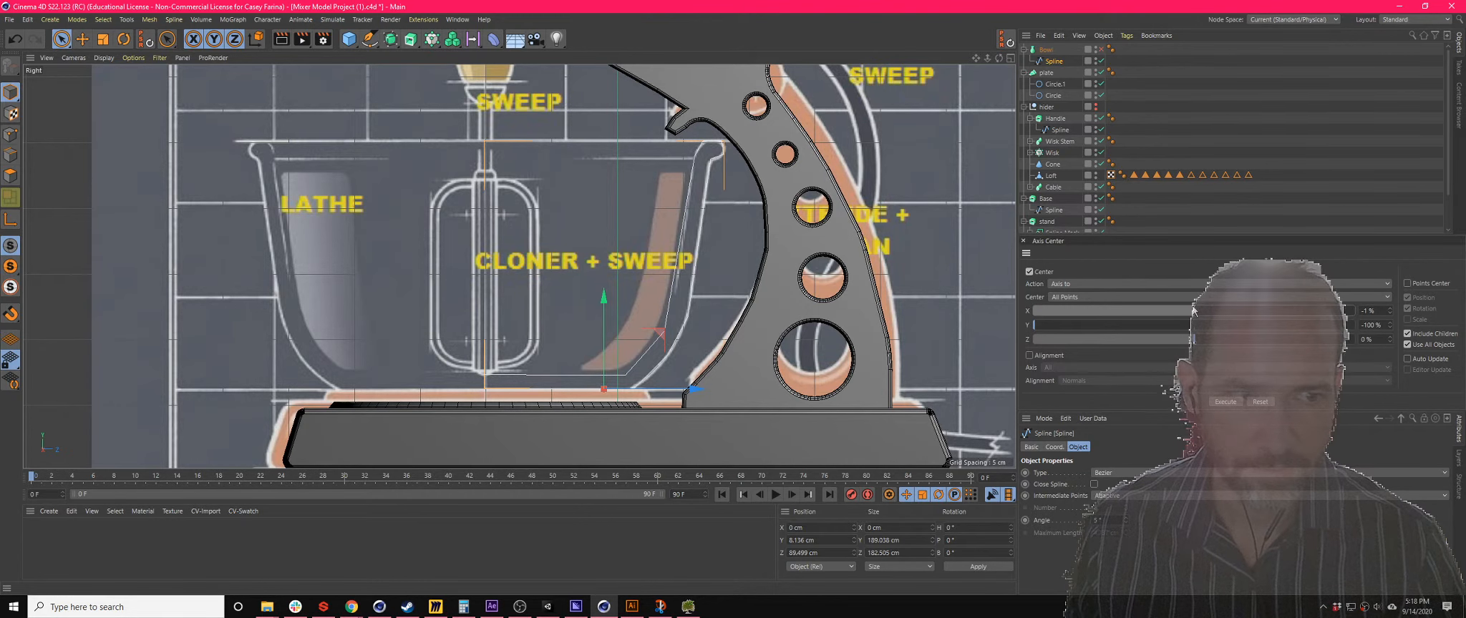
{"action": "left_click", "coordinate": [1390, 313]}
{"action": "left_click", "coordinate": [1391, 309]}
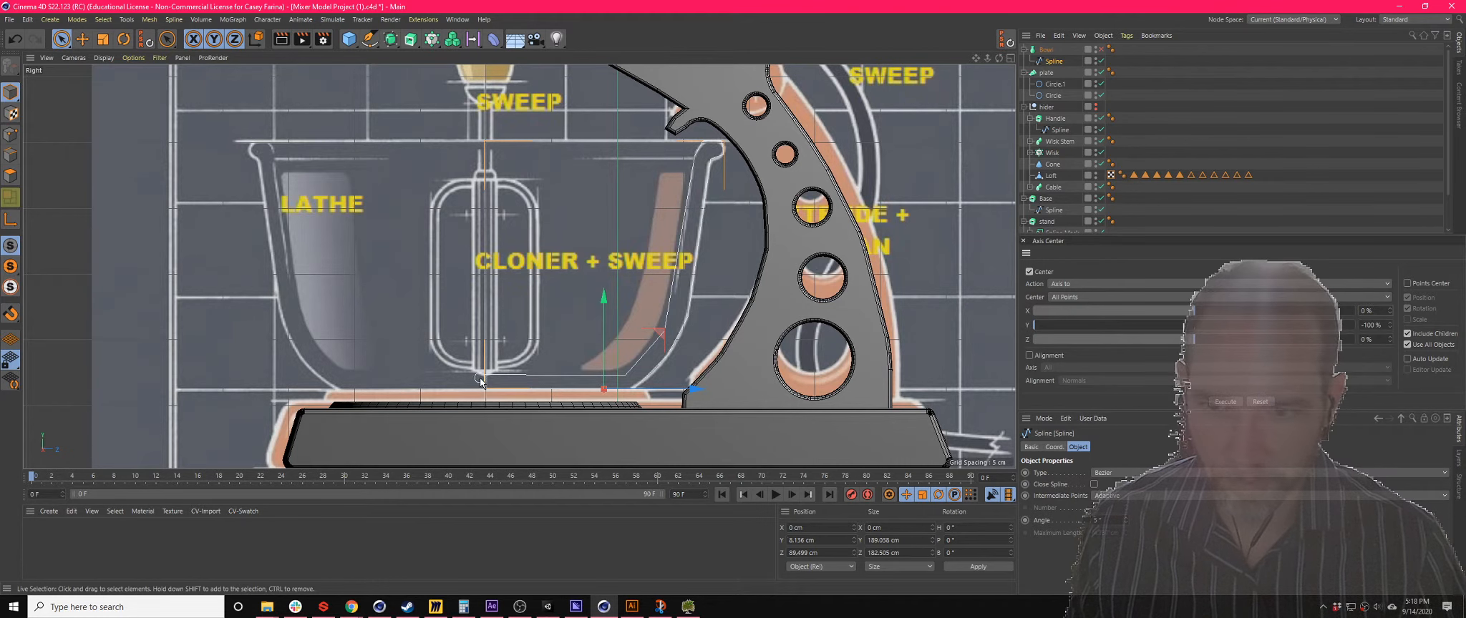
- Set the Axis Center Z value to -100% and move the spline's axis to the bowl's centre line
{"action": "left_click_drag", "start_coordinate": [1083, 341], "coordinate": [1031, 340]}
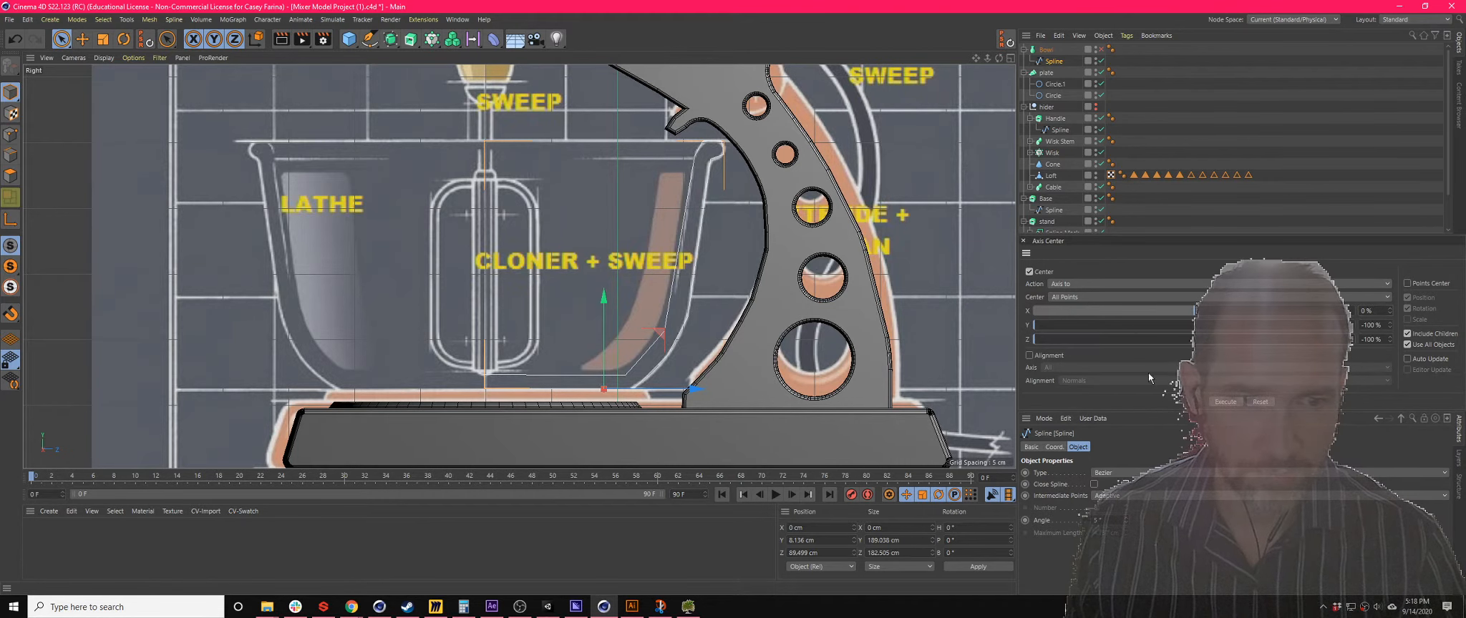
{"action": "left_click", "coordinate": [1226, 401]}
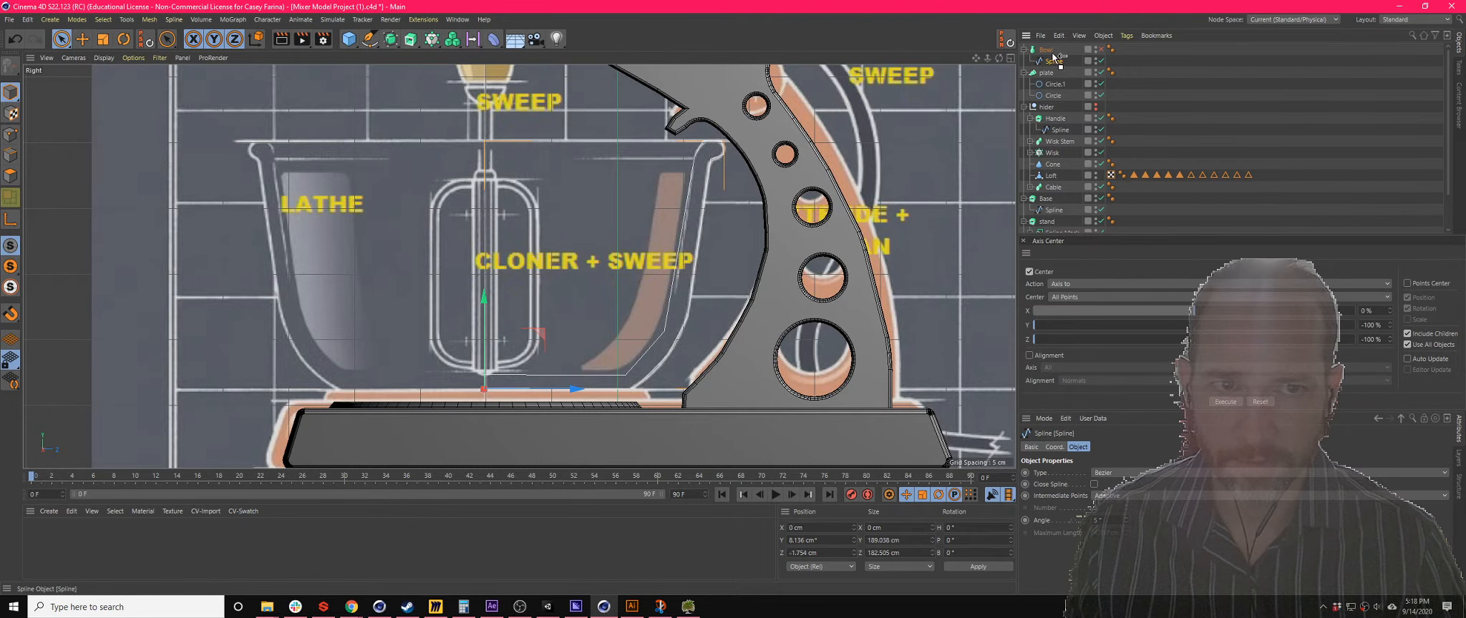
- Take the spline out of the Bowl lathe, nest it back under Bowl and enable the lathe
{"action": "left_click_drag", "start_coordinate": [1055, 64], "coordinate": [1050, 46]}
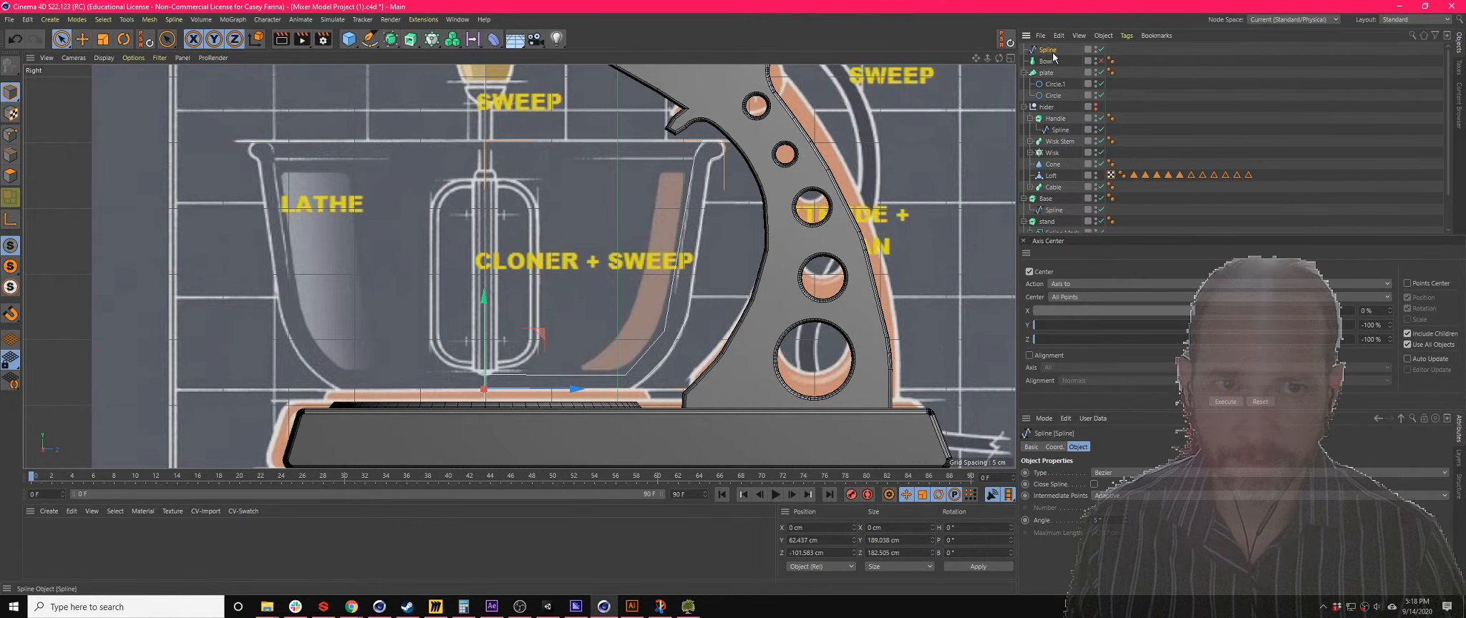
{"action": "left_click", "coordinate": [1050, 62]}
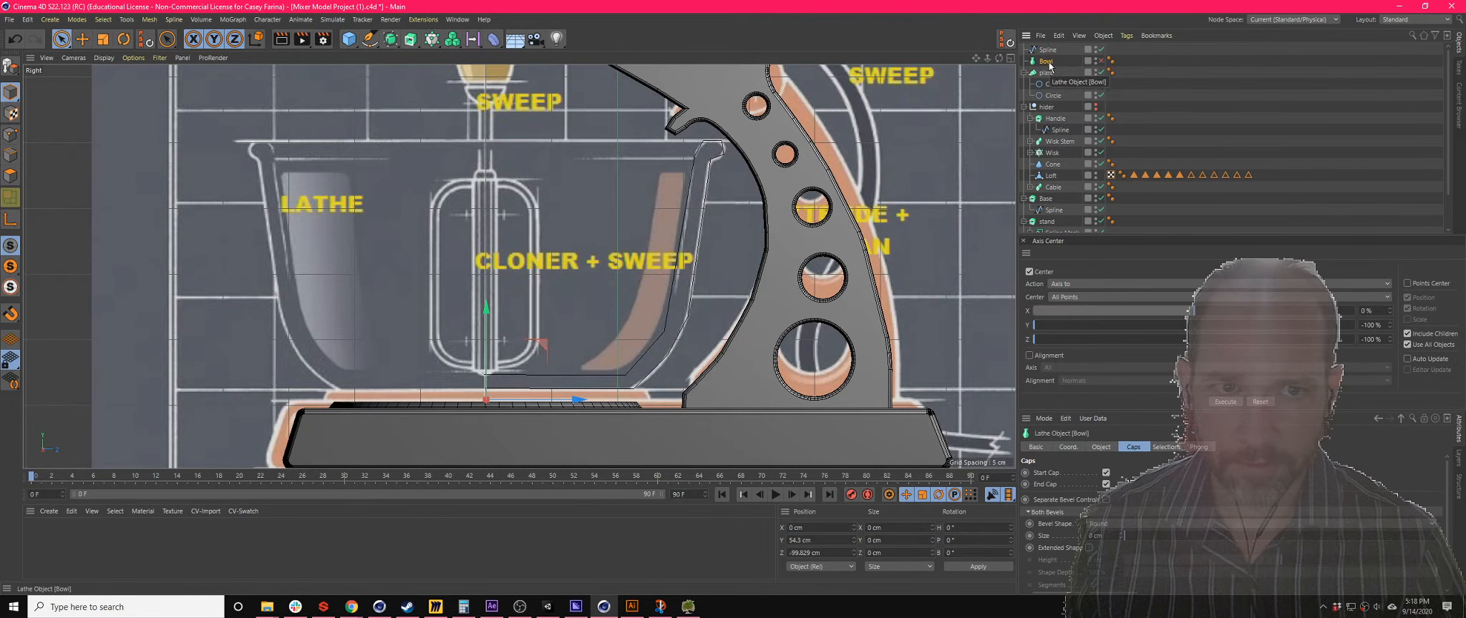
{"action": "left_click_drag", "start_coordinate": [1047, 50], "coordinate": [1050, 61]}
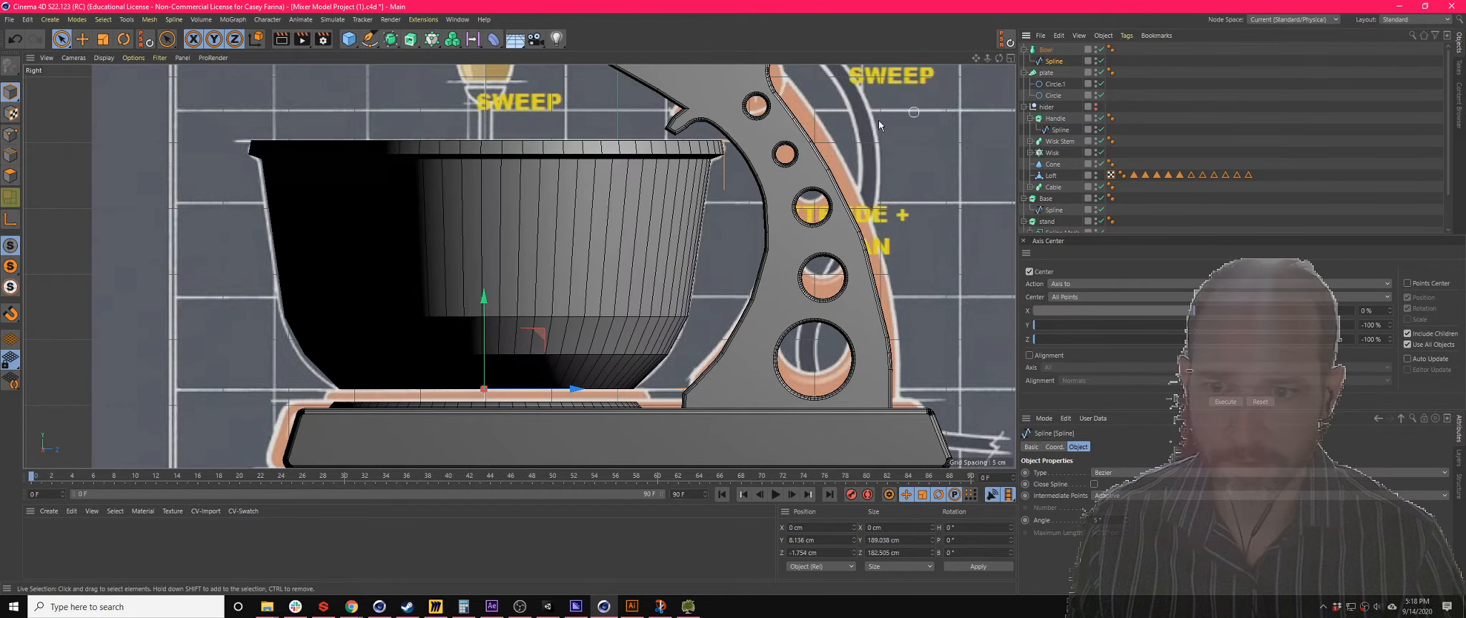
- Show the lathed bowl in the perspective view and create two new materials
{"action": "left_click", "coordinate": [1010, 58]}
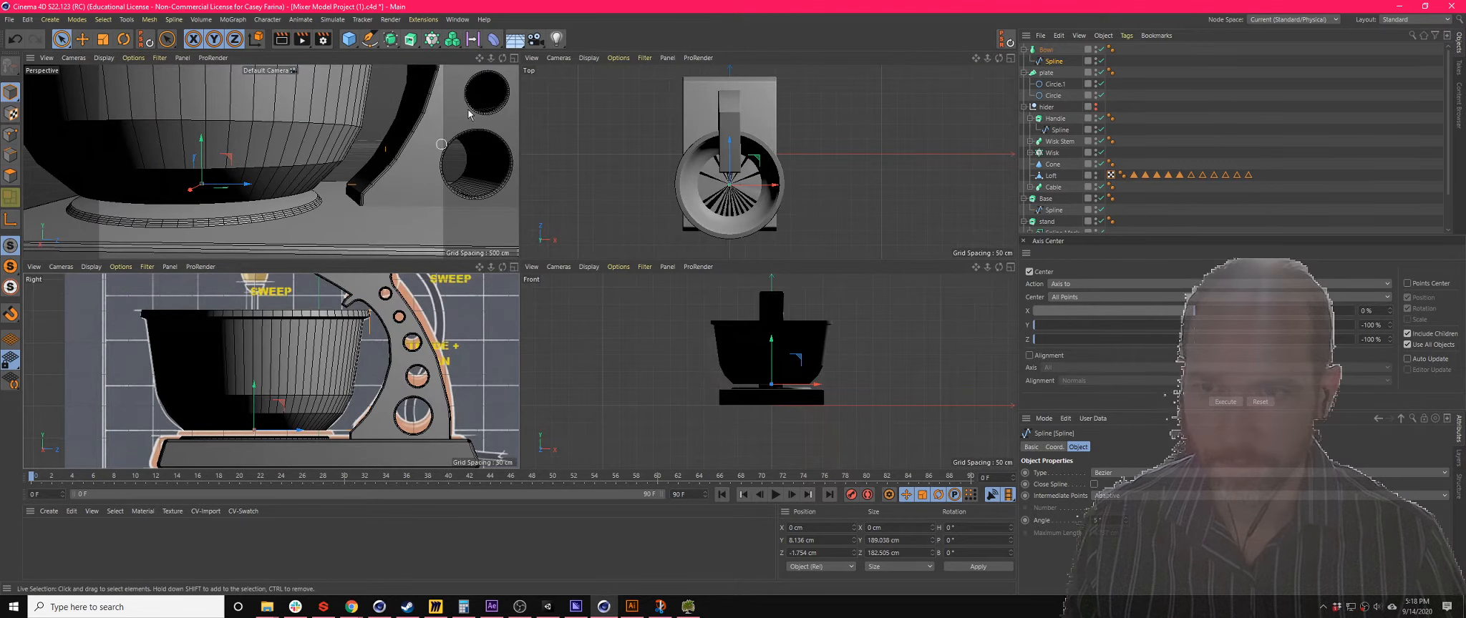
{"action": "left_click", "coordinate": [514, 58]}
{"action": "left_click_drag", "start_coordinate": [612, 156], "coordinate": [605, 308], "text": "alt"}
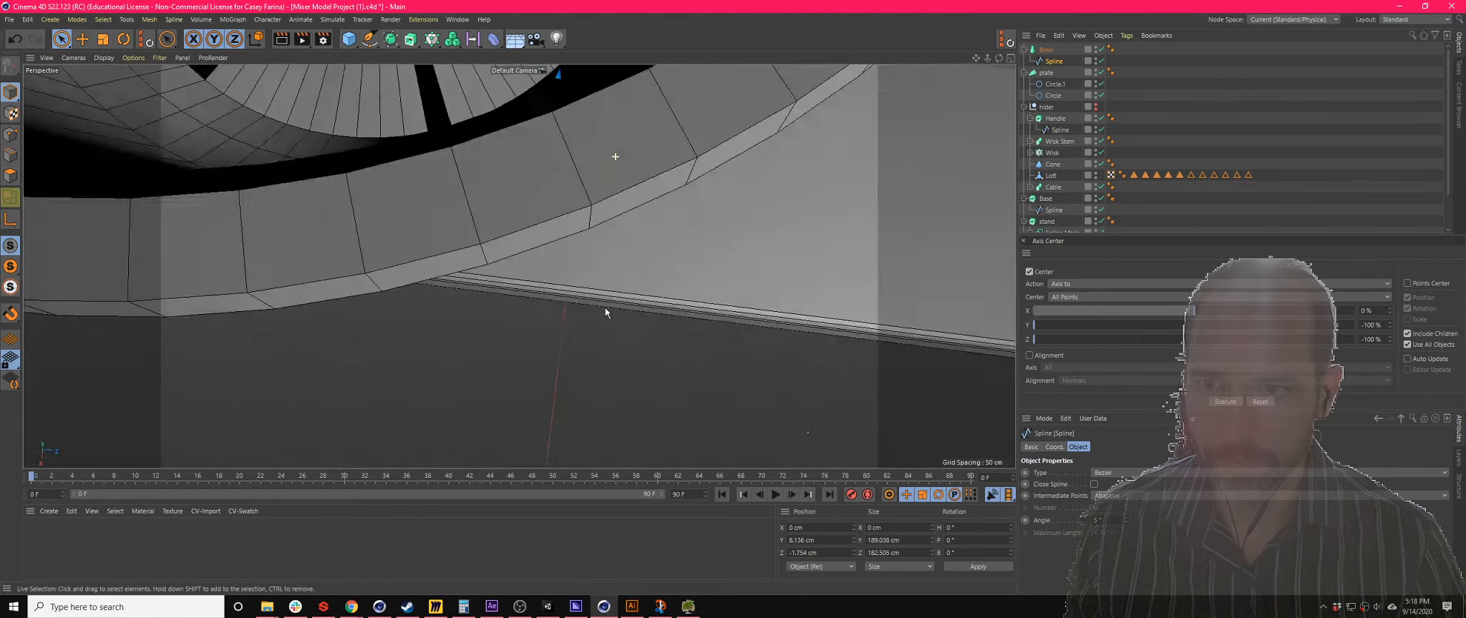
{"action": "scroll", "coordinate": [590, 251], "scroll_direction": "down", "scroll_amount": 5}
{"action": "left_click_drag", "start_coordinate": [591, 250], "coordinate": [618, 131], "text": "alt"}
{"action": "scroll", "coordinate": [477, 159], "scroll_direction": "up", "scroll_amount": 6}
{"action": "double_click", "coordinate": [162, 547]}
{"action": "double_click", "coordinate": [82, 547]}
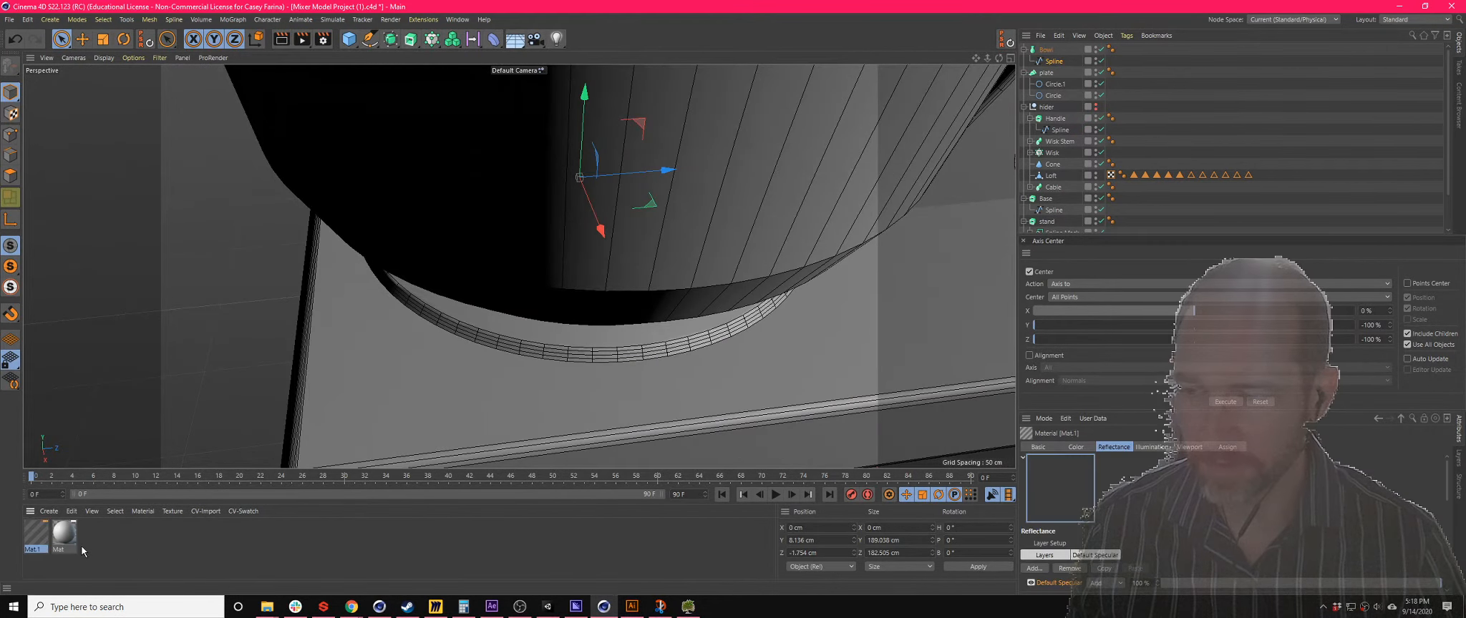
- Change the colour of material Mat.1 to a saturated purple
{"action": "double_click", "coordinate": [36, 534]}
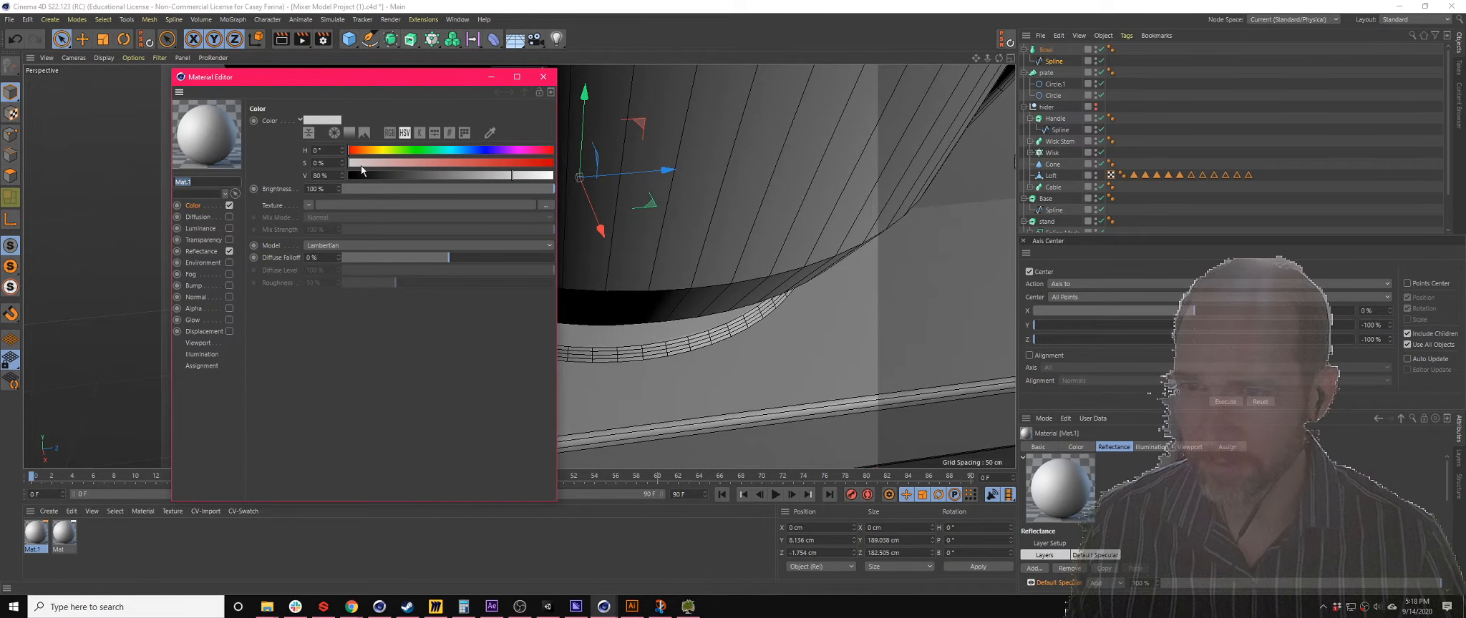
{"action": "left_click", "coordinate": [506, 151]}
{"action": "left_click", "coordinate": [506, 163]}
{"action": "left_click", "coordinate": [543, 76]}
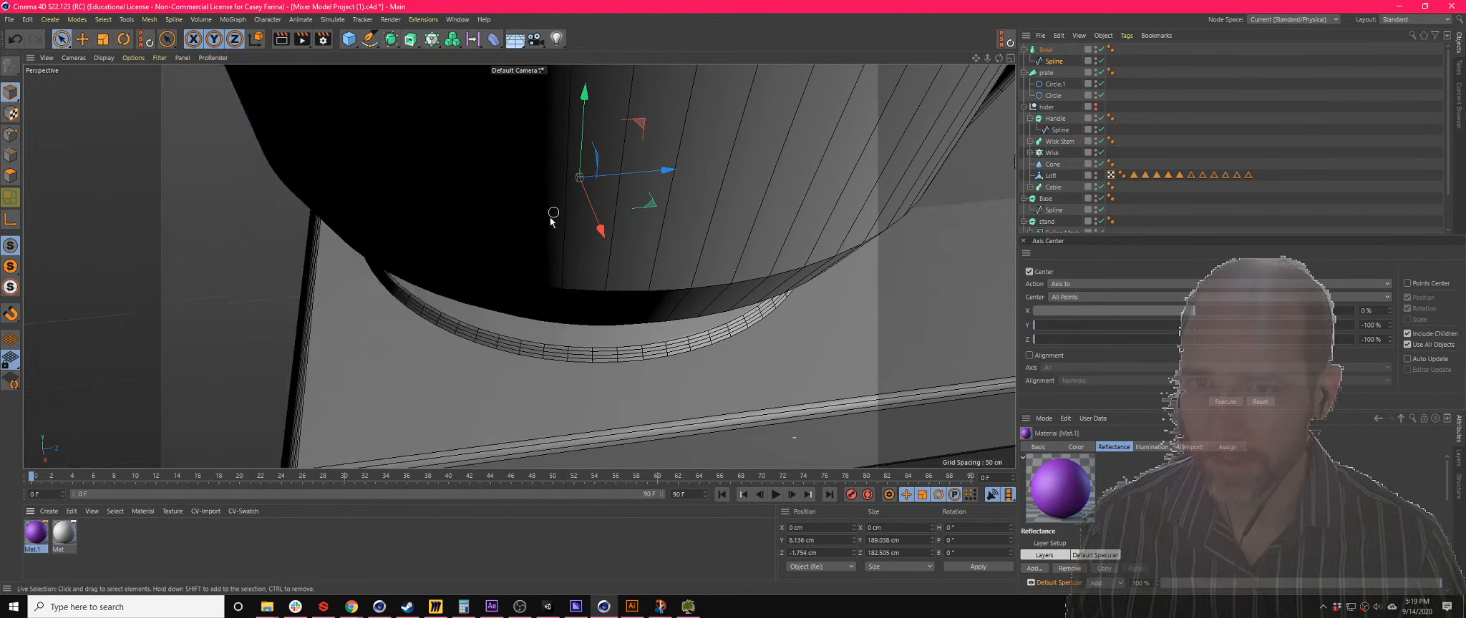
- Apply the purple material Mat.1 to the bowl
{"action": "scroll", "coordinate": [521, 358], "scroll_direction": "down", "scroll_amount": 6}
{"action": "middle_click_drag", "start_coordinate": [689, 178], "coordinate": [669, 285], "text": "alt"}
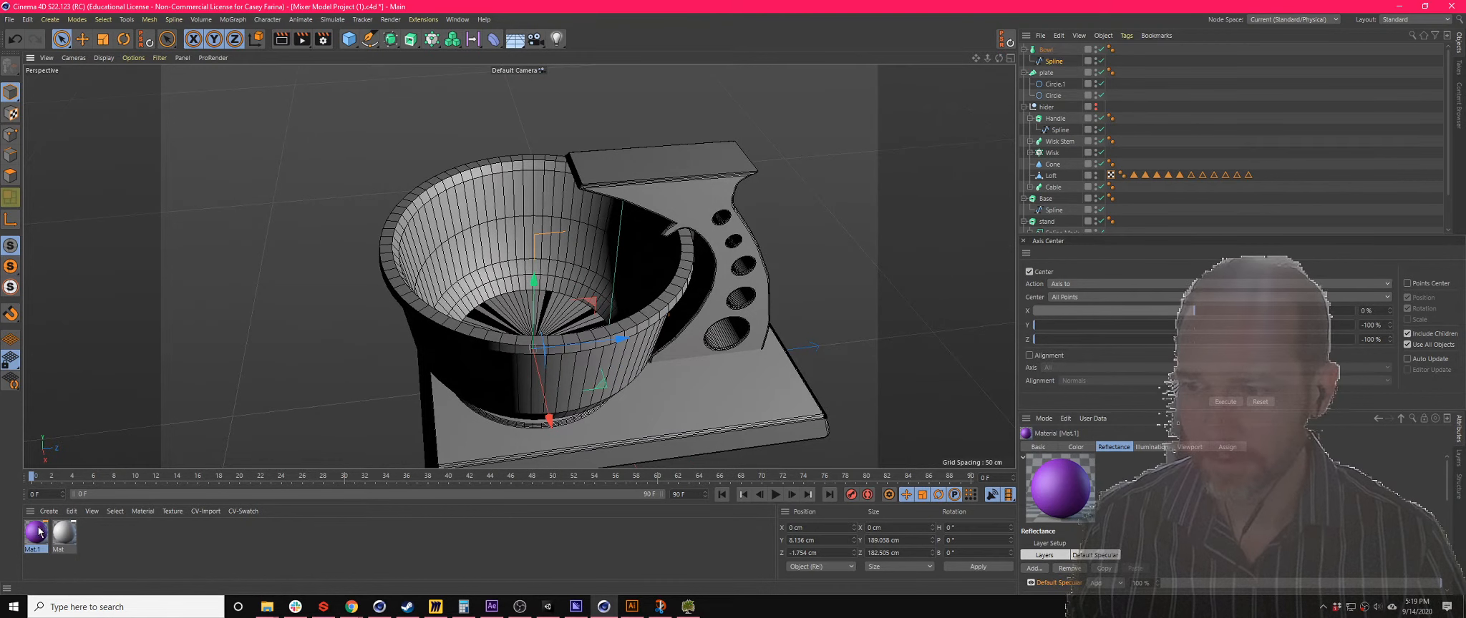
{"action": "left_click_drag", "start_coordinate": [37, 534], "coordinate": [521, 242]}
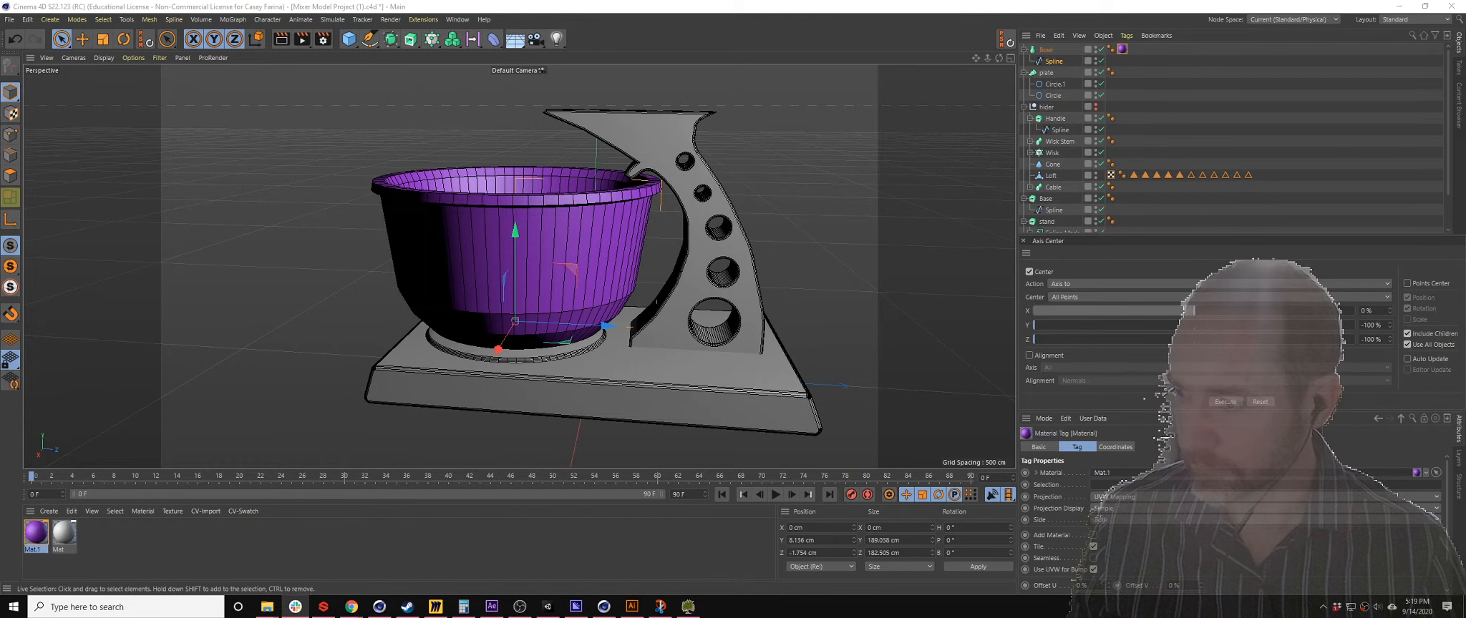
- Examine the bowl's rim, interior and contact with the plate from several angles in the perspective view
{"action": "left_click_drag", "start_coordinate": [637, 262], "coordinate": [638, 318], "text": "alt"}
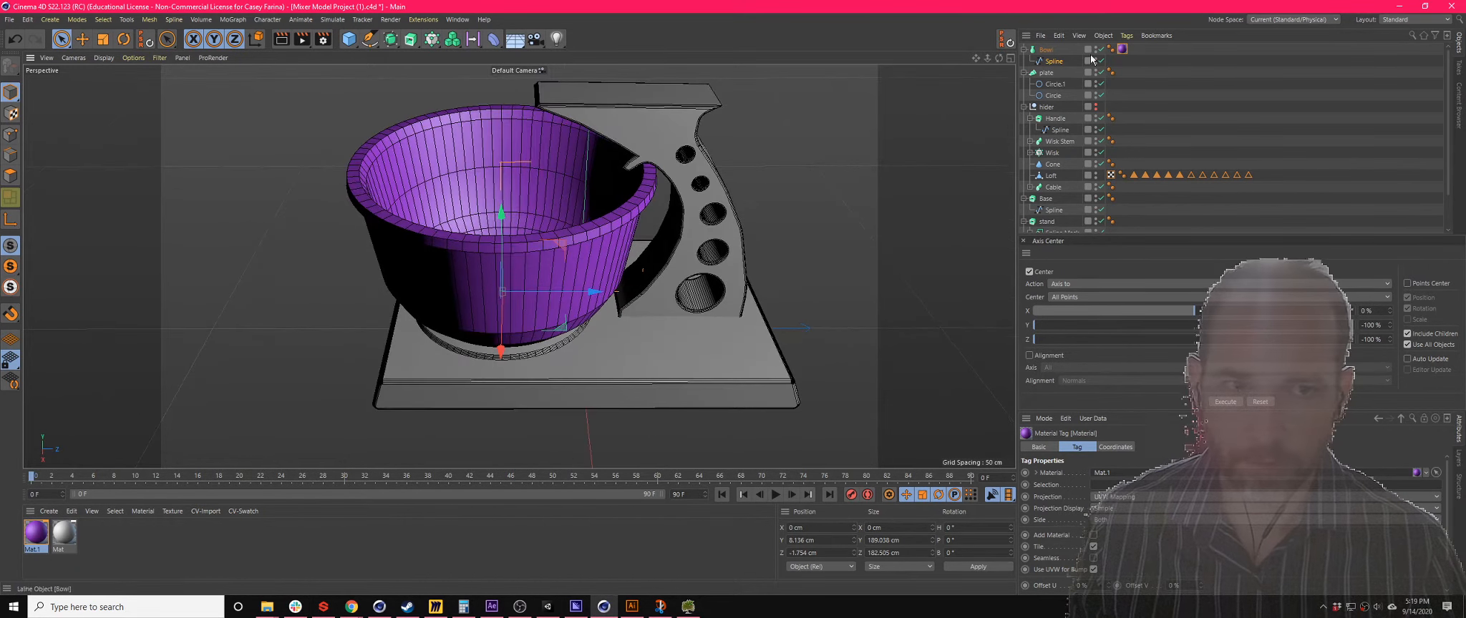
{"action": "left_click", "coordinate": [1054, 61]}
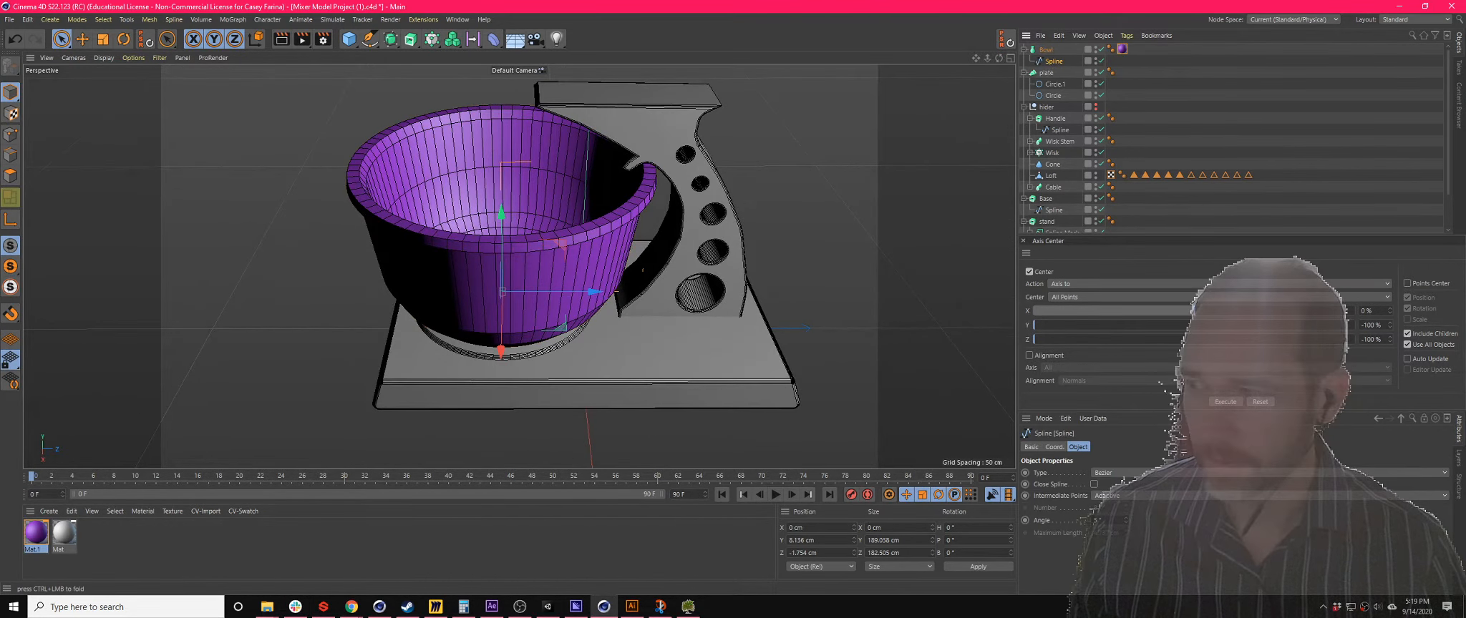
{"action": "scroll", "coordinate": [609, 260], "scroll_direction": "up", "scroll_amount": 5}
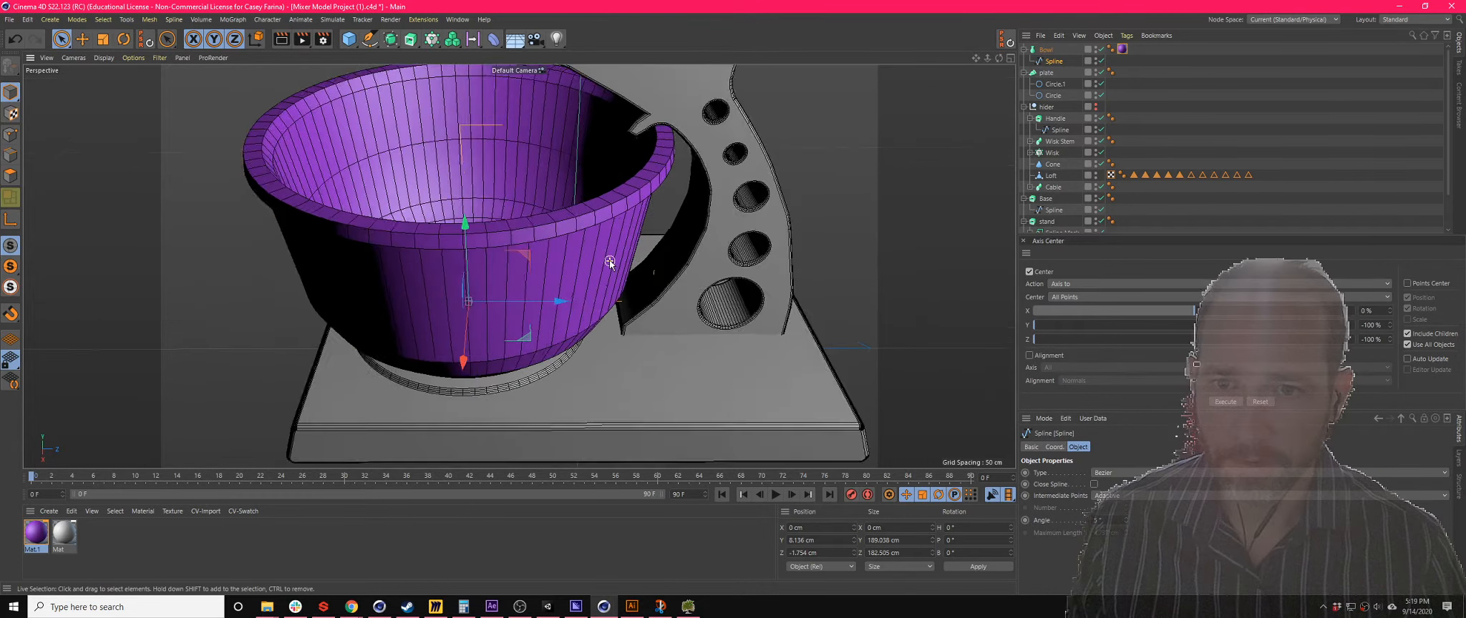
{"action": "mouse_move", "coordinate": [545, 213]}
{"action": "left_mouse_down", "text": "alt"}
{"action": "mouse_move", "coordinate": [602, 276]}
{"action": "mouse_move", "coordinate": [551, 215]}
{"action": "left_mouse_up", "text": "alt"}
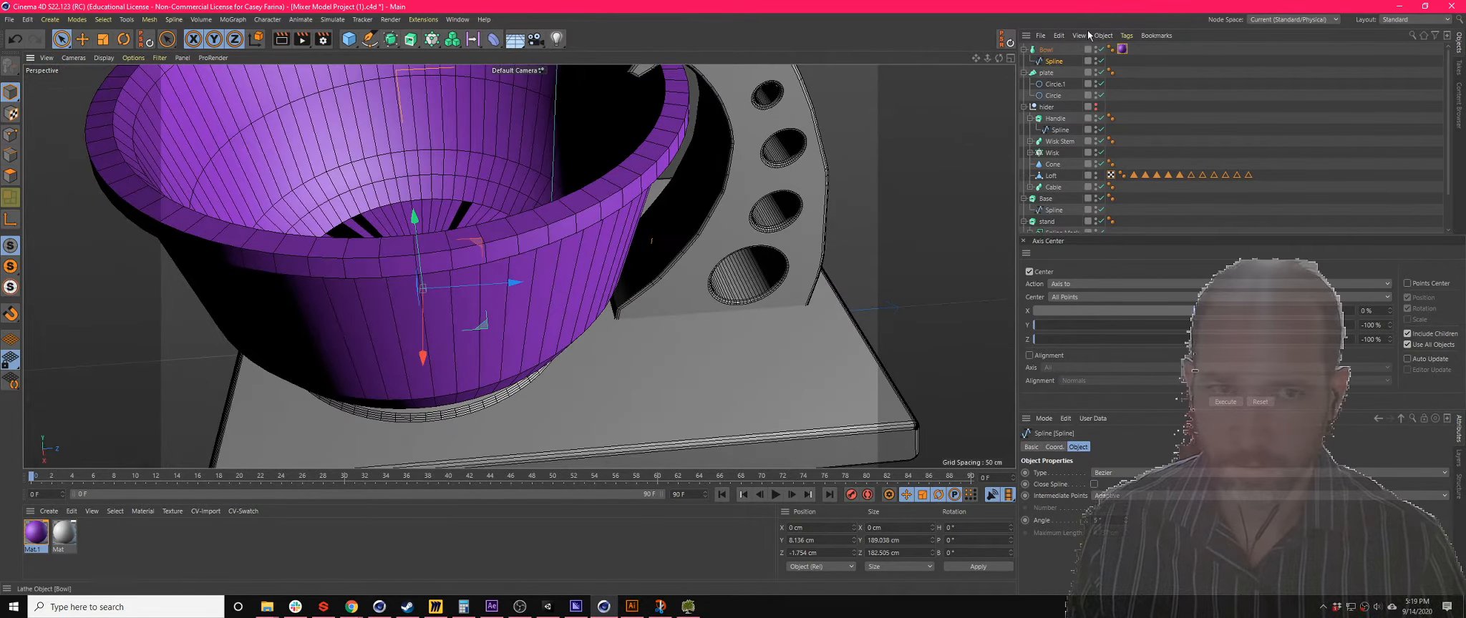
{"action": "left_click", "coordinate": [1047, 50]}
{"action": "left_click", "coordinate": [1049, 71]}
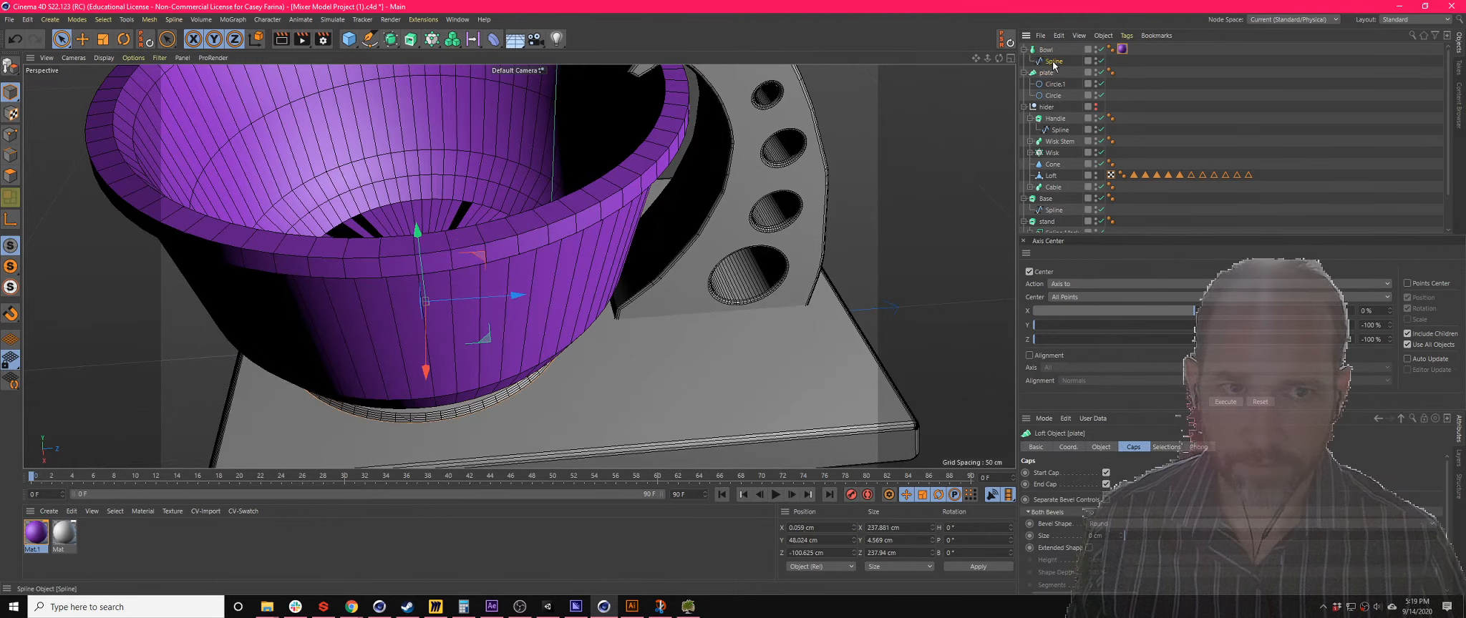
{"action": "left_click", "coordinate": [1053, 63]}
{"action": "left_click_drag", "start_coordinate": [563, 338], "coordinate": [592, 202], "text": "alt"}
{"action": "right_click_drag", "start_coordinate": [592, 202], "coordinate": [807, 141], "text": "alt"}
{"action": "left_click_drag", "start_coordinate": [592, 151], "coordinate": [874, 240], "text": "alt"}
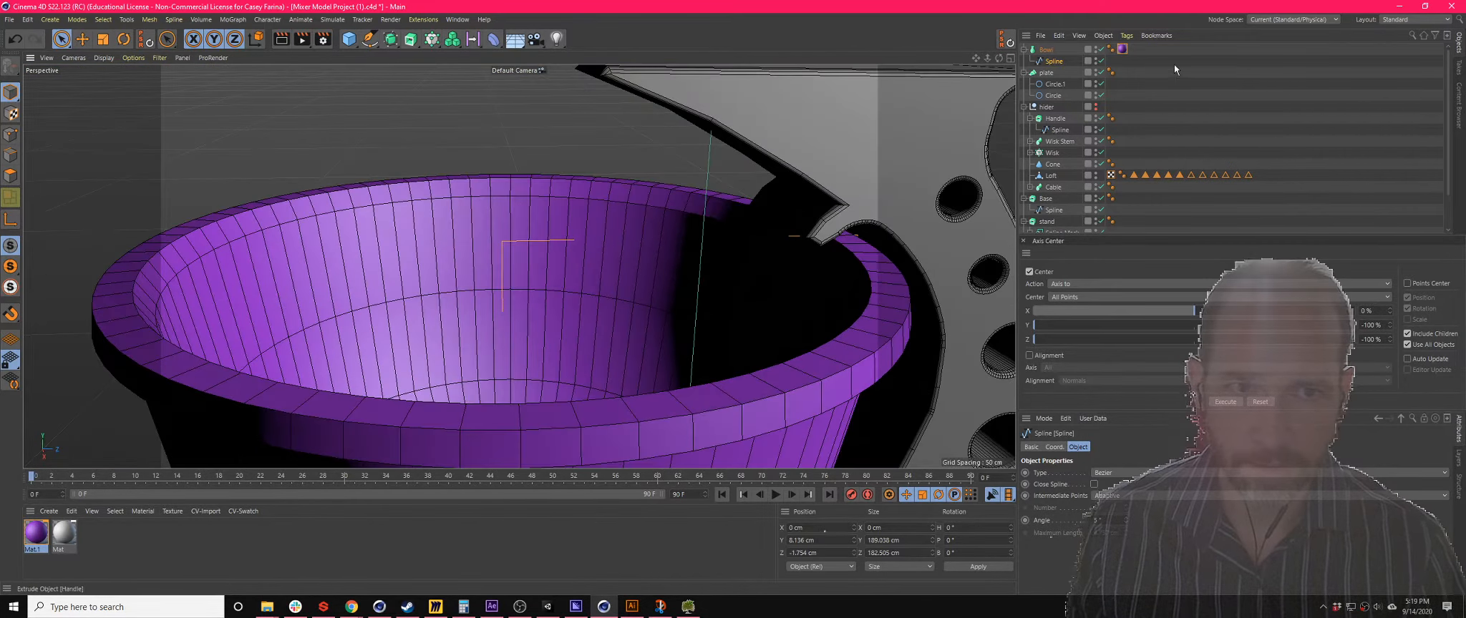
- Disable the Bowl lathe and show its spline's rim in point mode in the right view
{"action": "left_click", "coordinate": [1008, 60]}
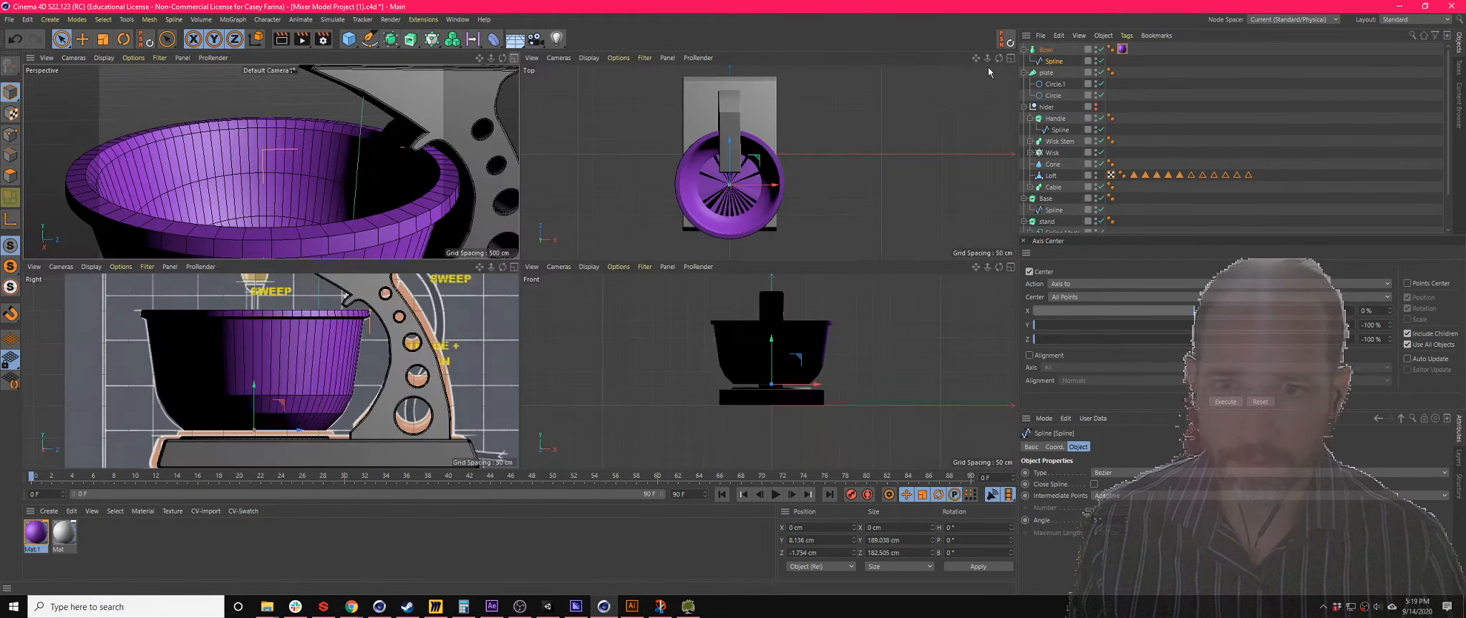
{"action": "left_click", "coordinate": [515, 268]}
{"action": "left_click", "coordinate": [1101, 49]}
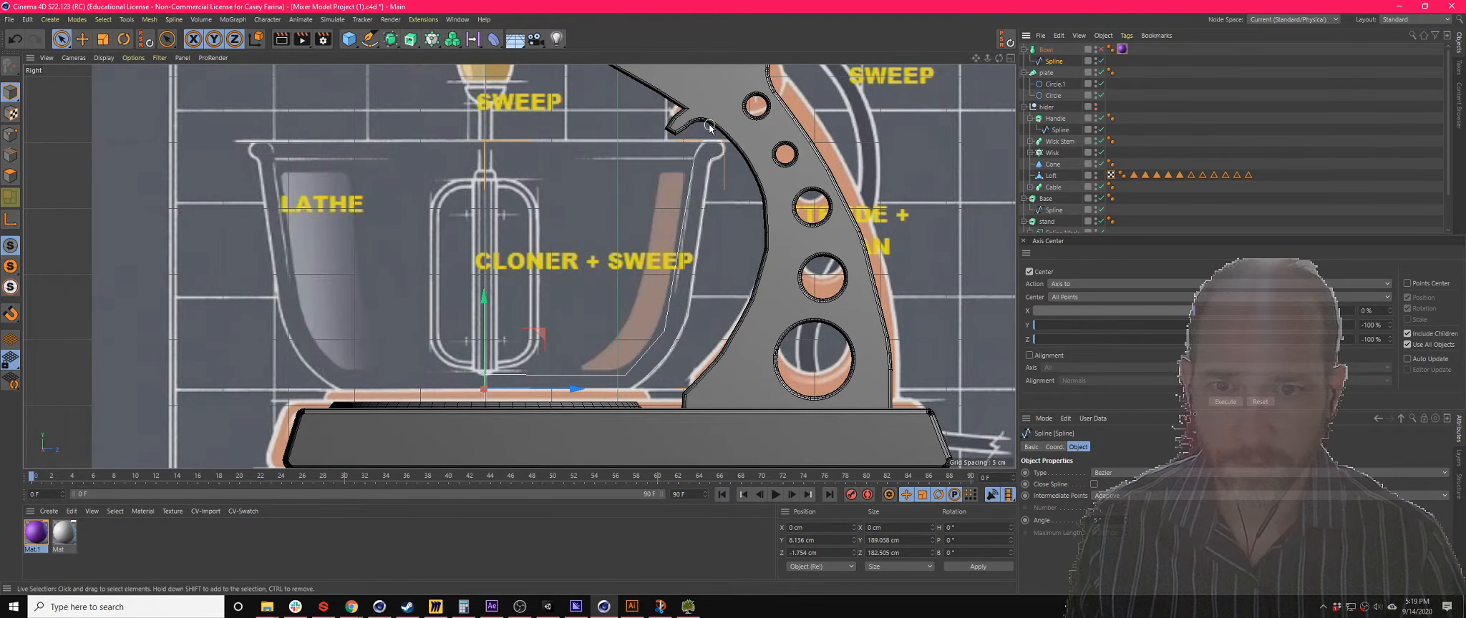
{"action": "scroll", "coordinate": [708, 165], "scroll_direction": "up", "scroll_amount": 5}
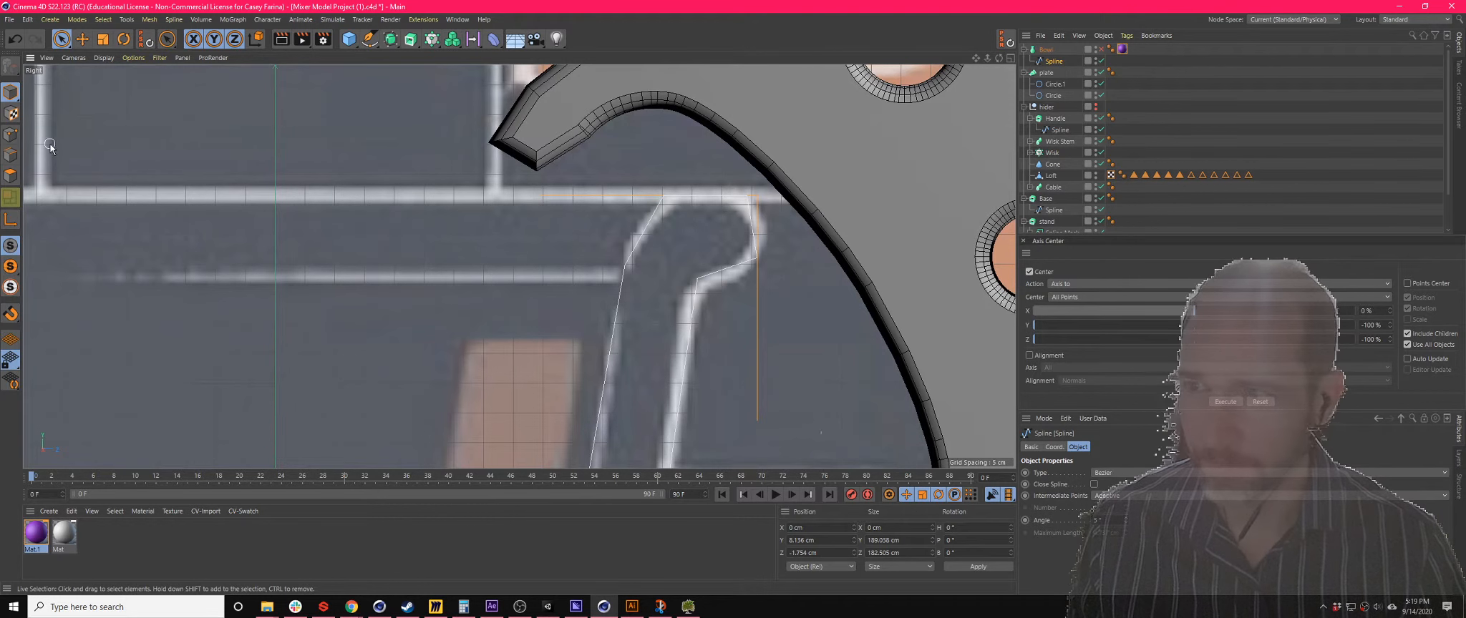
{"action": "left_click", "coordinate": [10, 197]}
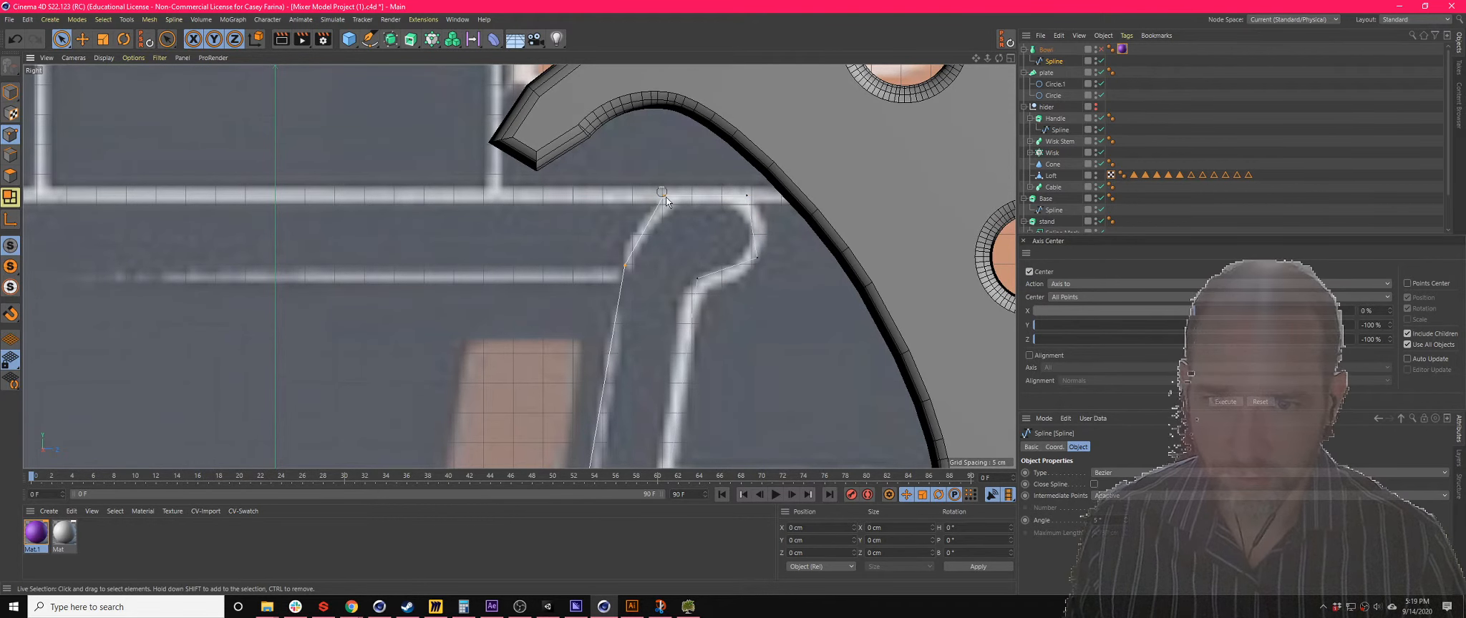
- Apply soft interpolation to the selected points that form the top and outer edge of the bowl's rim
{"action": "left_click", "coordinate": [758, 267]}
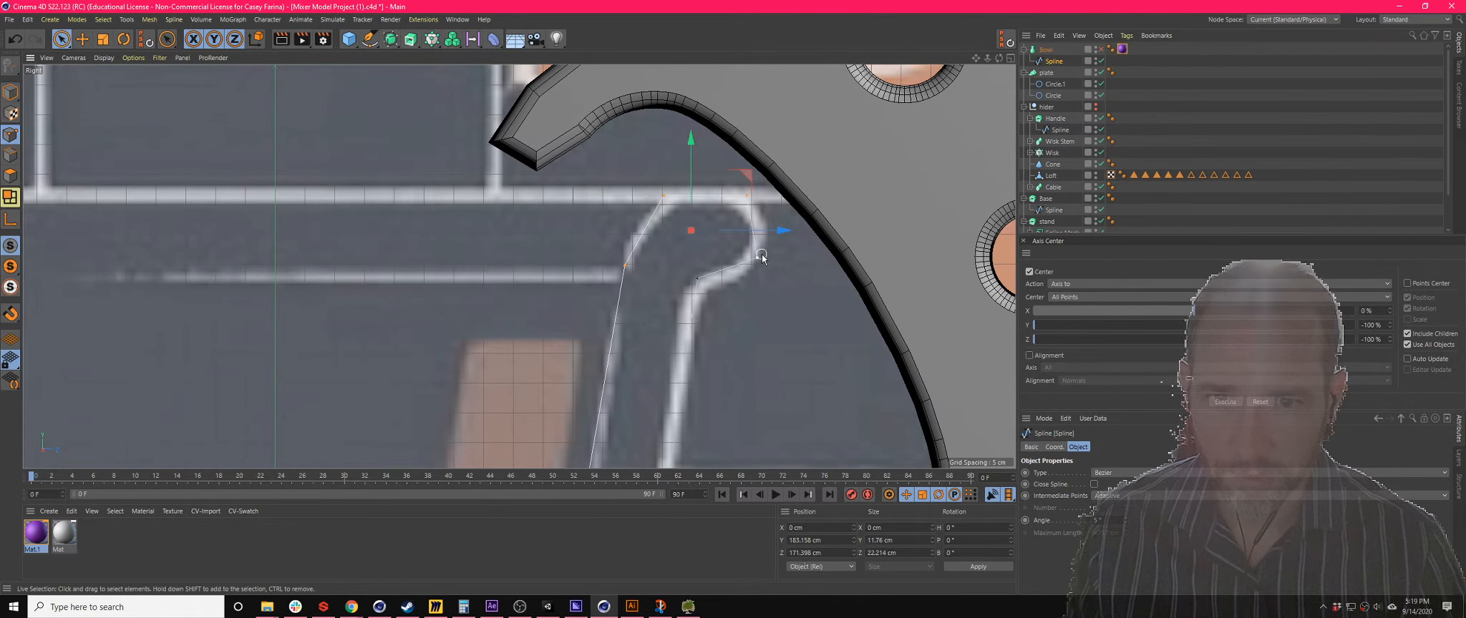
{"action": "right_click", "coordinate": [758, 251]}
{"action": "left_click", "coordinate": [802, 202]}
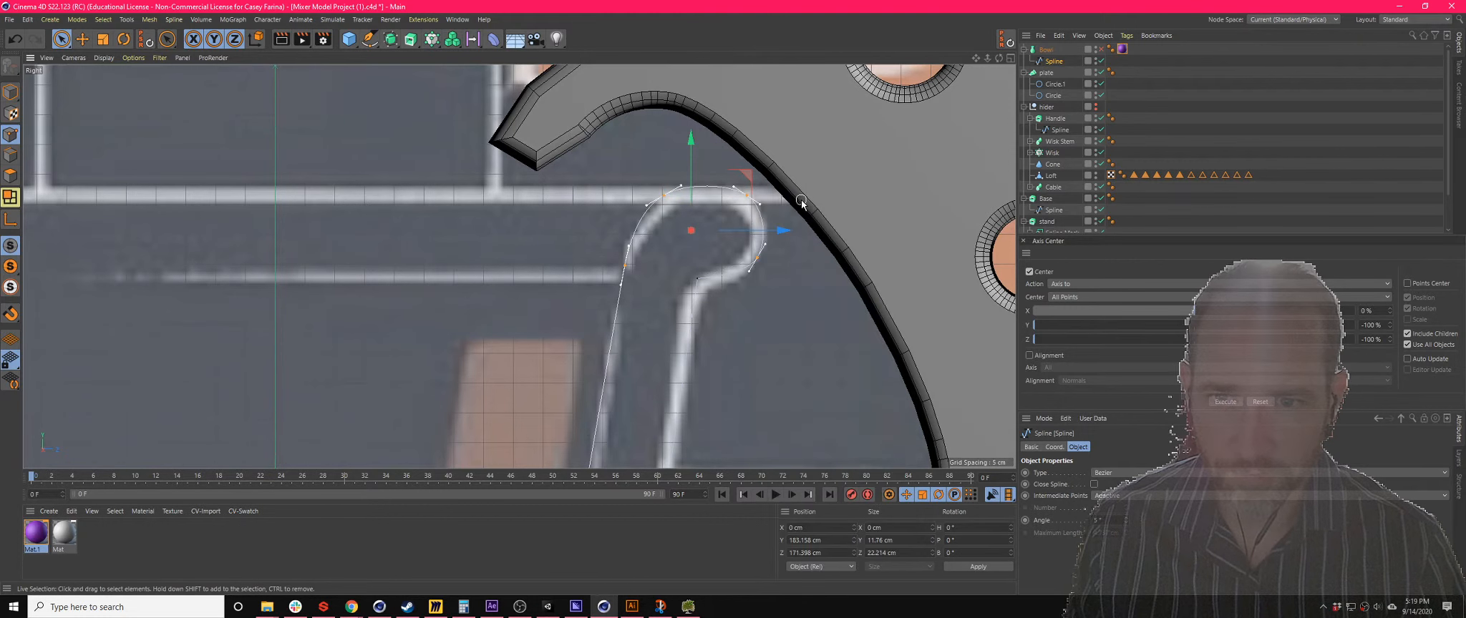
- Apply soft interpolation to the two spline points where the bowl's inner wall bends into its floor
{"action": "scroll", "coordinate": [665, 338], "scroll_direction": "down", "scroll_amount": 4}
{"action": "middle_click_drag", "start_coordinate": [667, 352], "coordinate": [731, 145], "text": "alt"}
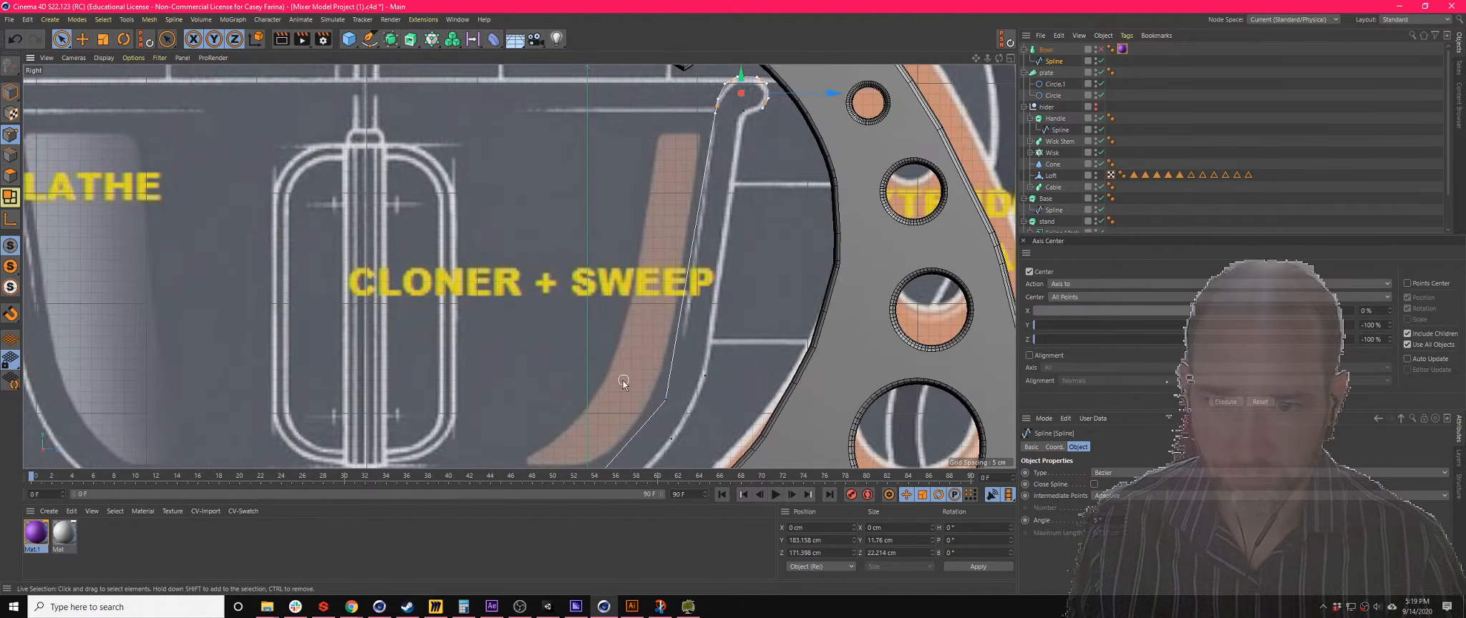
{"action": "scroll", "coordinate": [622, 379], "scroll_direction": "up", "scroll_amount": 3}
{"action": "scroll", "coordinate": [612, 408], "scroll_direction": "down", "scroll_amount": 4}
{"action": "scroll", "coordinate": [644, 332], "scroll_direction": "up", "scroll_amount": 2}
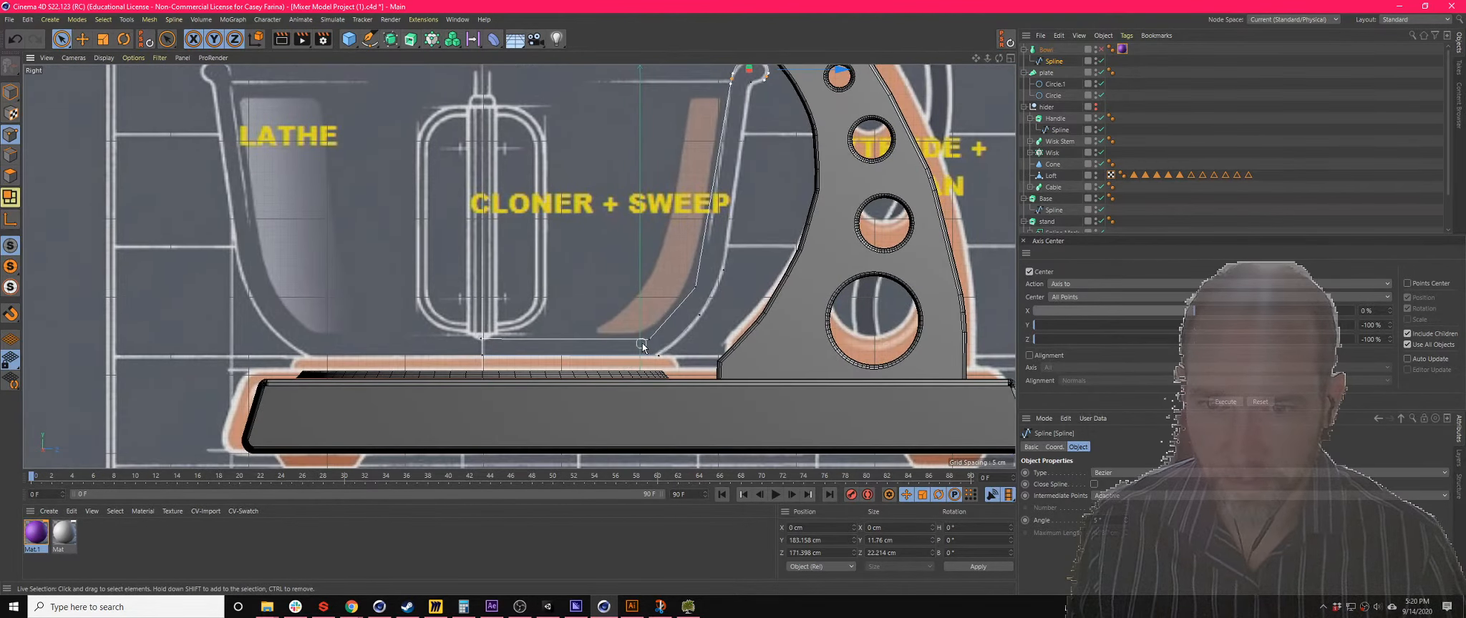
{"action": "left_click_drag", "start_coordinate": [692, 299], "coordinate": [699, 286]}
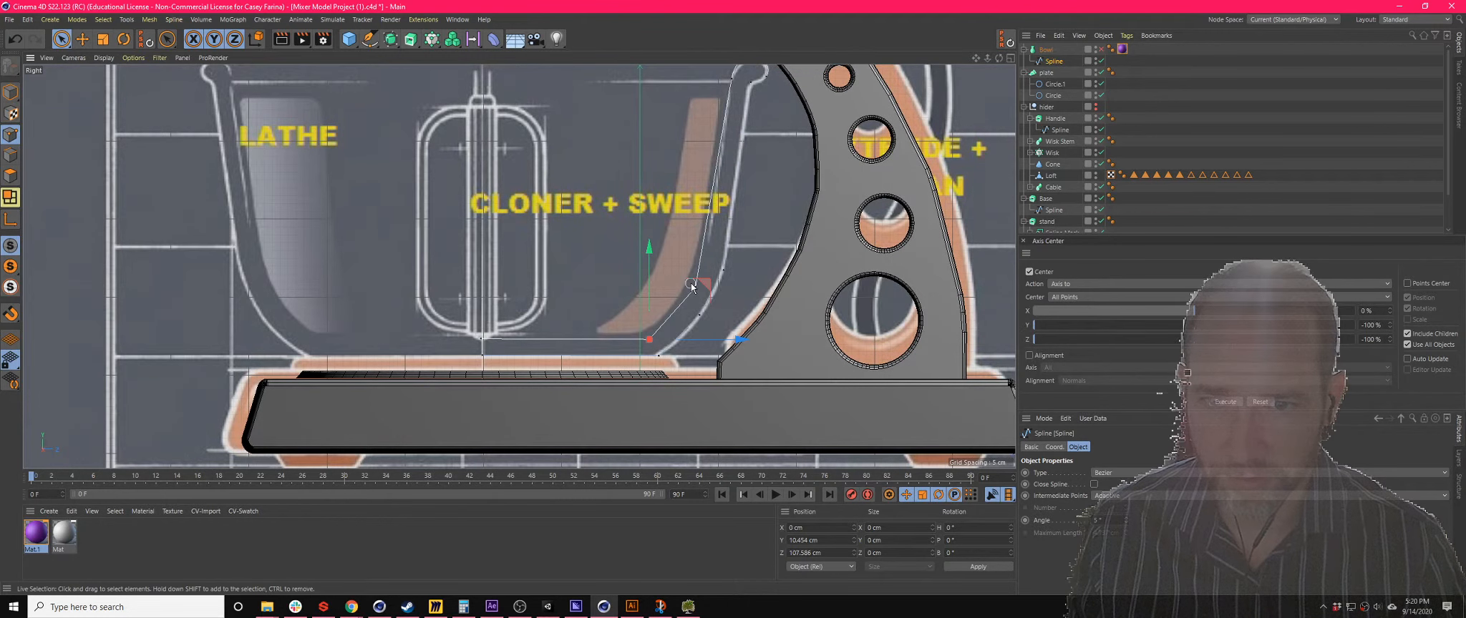
{"action": "right_click", "coordinate": [698, 294]}
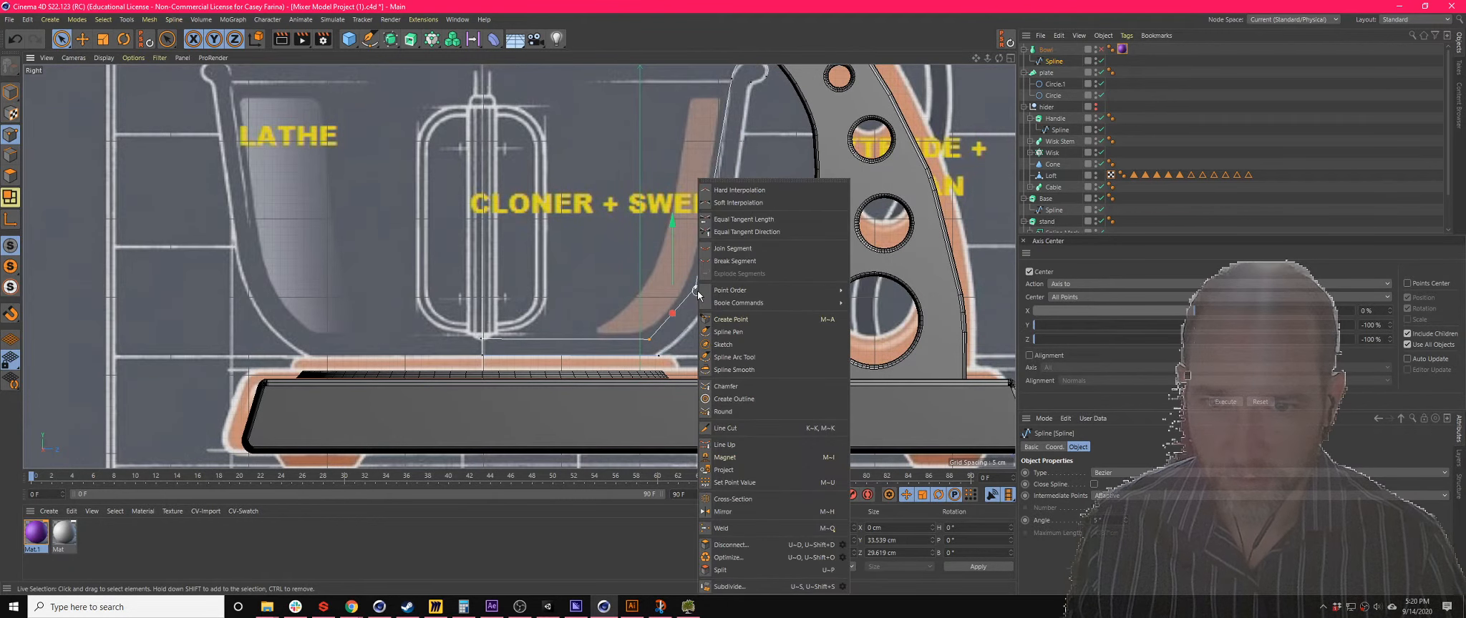
{"action": "left_click", "coordinate": [768, 204]}
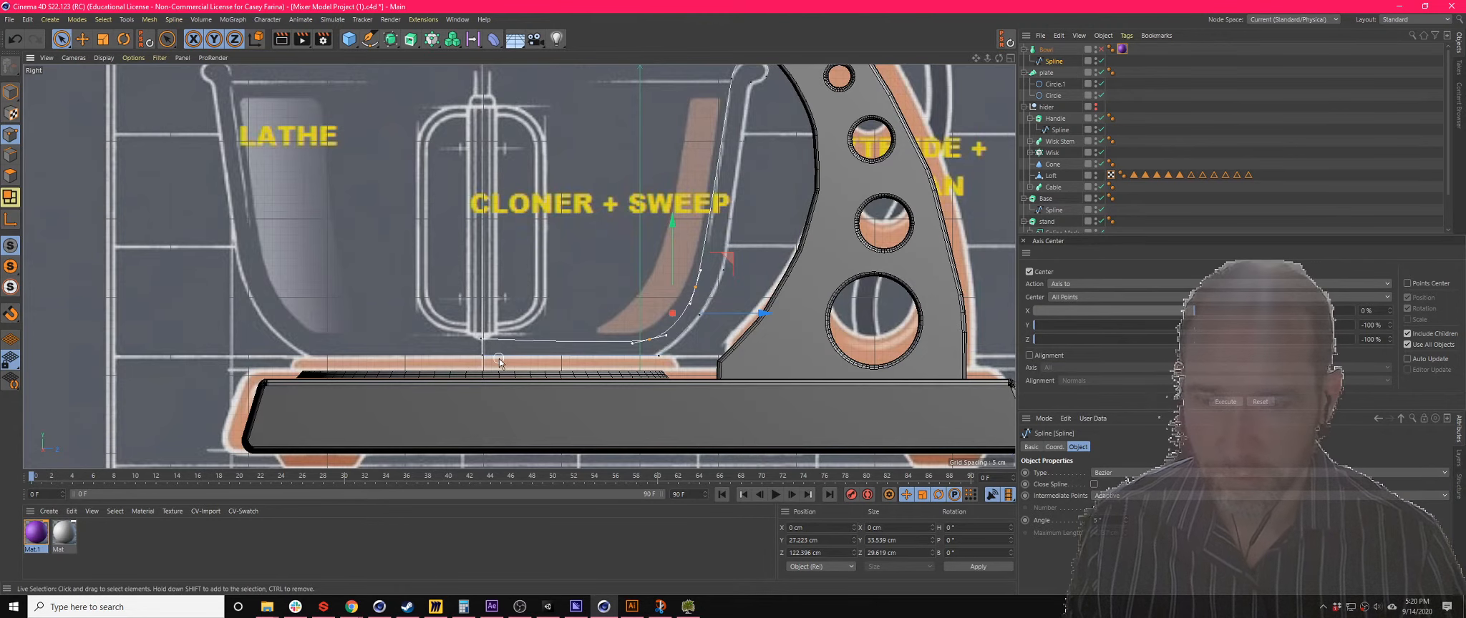
- Set the Z position of the inner floor's end point on the bowl's centre line to 0 cm
{"action": "scroll", "coordinate": [499, 361], "scroll_direction": "up", "scroll_amount": 3}
{"action": "scroll", "coordinate": [500, 361], "scroll_direction": "up", "scroll_amount": 2}
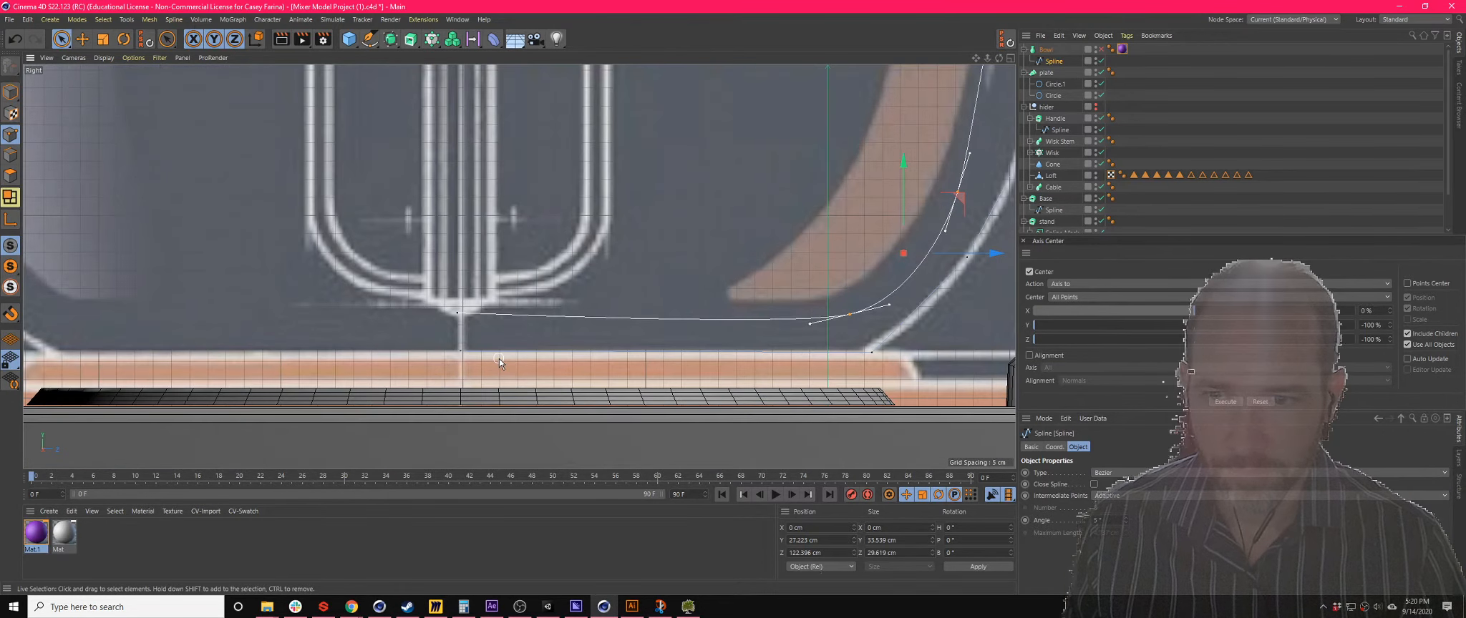
{"action": "left_click", "coordinate": [456, 311]}
{"action": "mouse_move", "coordinate": [539, 320]}
{"action": "left_mouse_down"}
{"action": "mouse_move", "coordinate": [553, 317]}
{"action": "mouse_move", "coordinate": [544, 324]}
{"action": "left_mouse_up"}
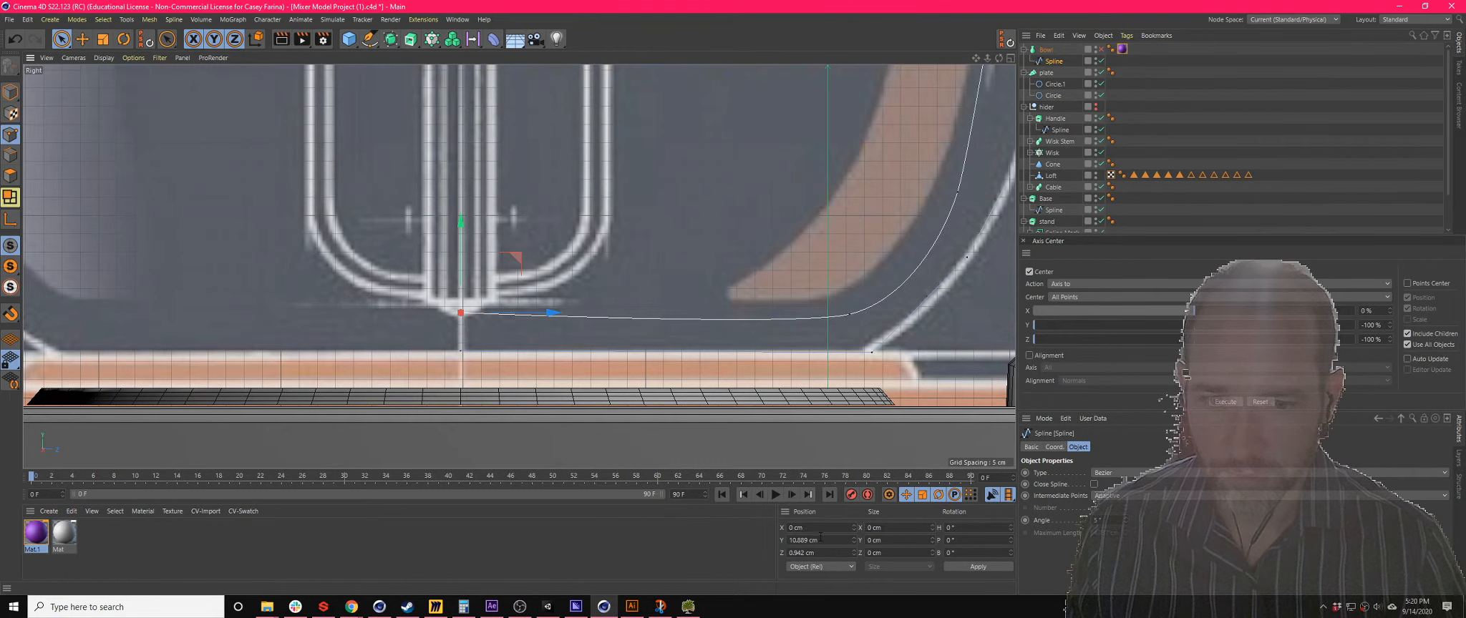
{"action": "type", "text": "0"}
{"action": "key", "text": "Return"}
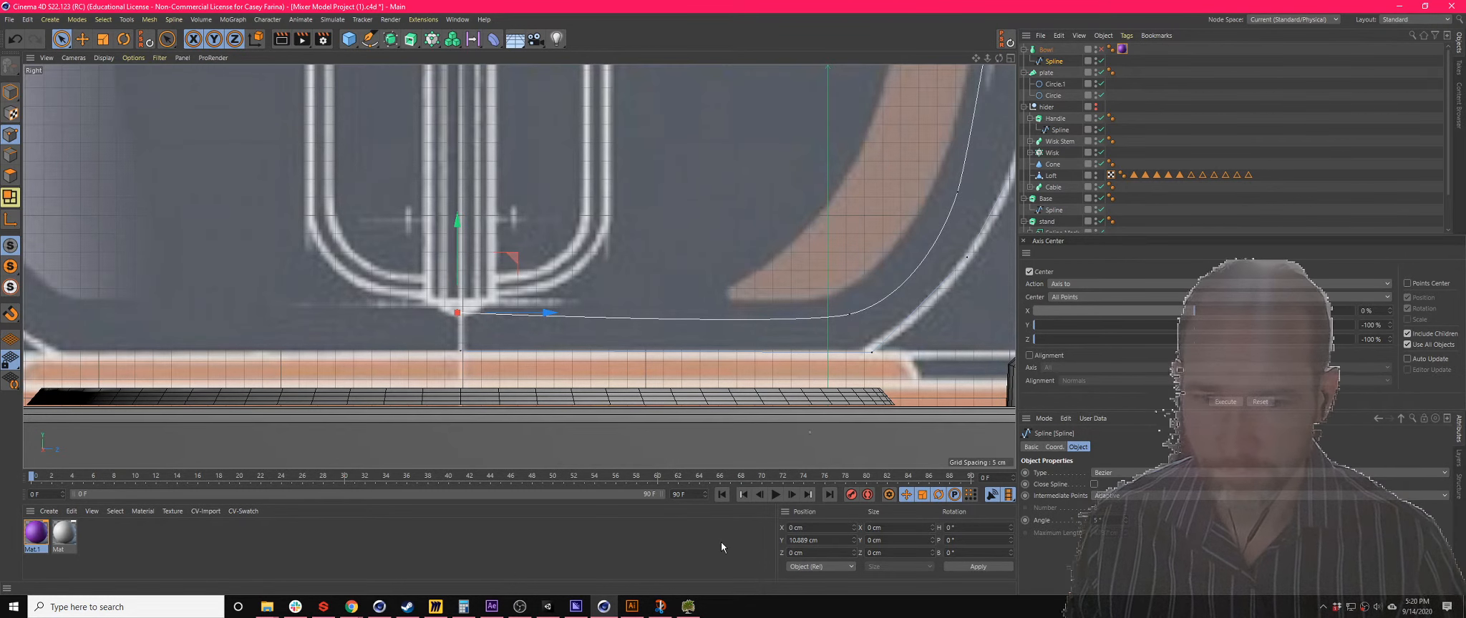
- Set the Z position of the outer bottom's end point on the bowl's centre line to 0 cm
{"action": "left_click", "coordinate": [466, 352]}
{"action": "double_click", "coordinate": [816, 553]}
{"action": "type", "text": "0"}
{"action": "key", "text": "Return"}
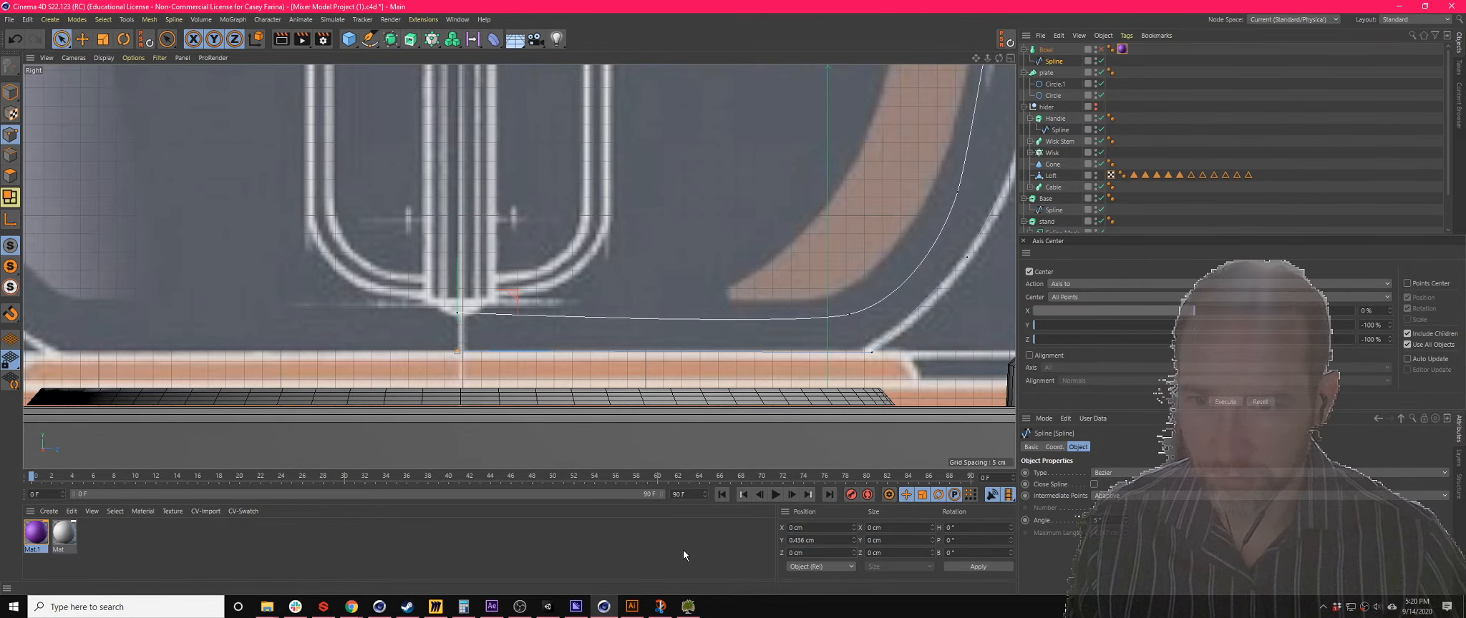
- Shift the bowl's outer bottom corner point along Z to about 110.5 cm to match the blueprint
{"action": "left_click", "coordinate": [844, 350]}
{"action": "left_click_drag", "start_coordinate": [939, 355], "coordinate": [926, 357]}
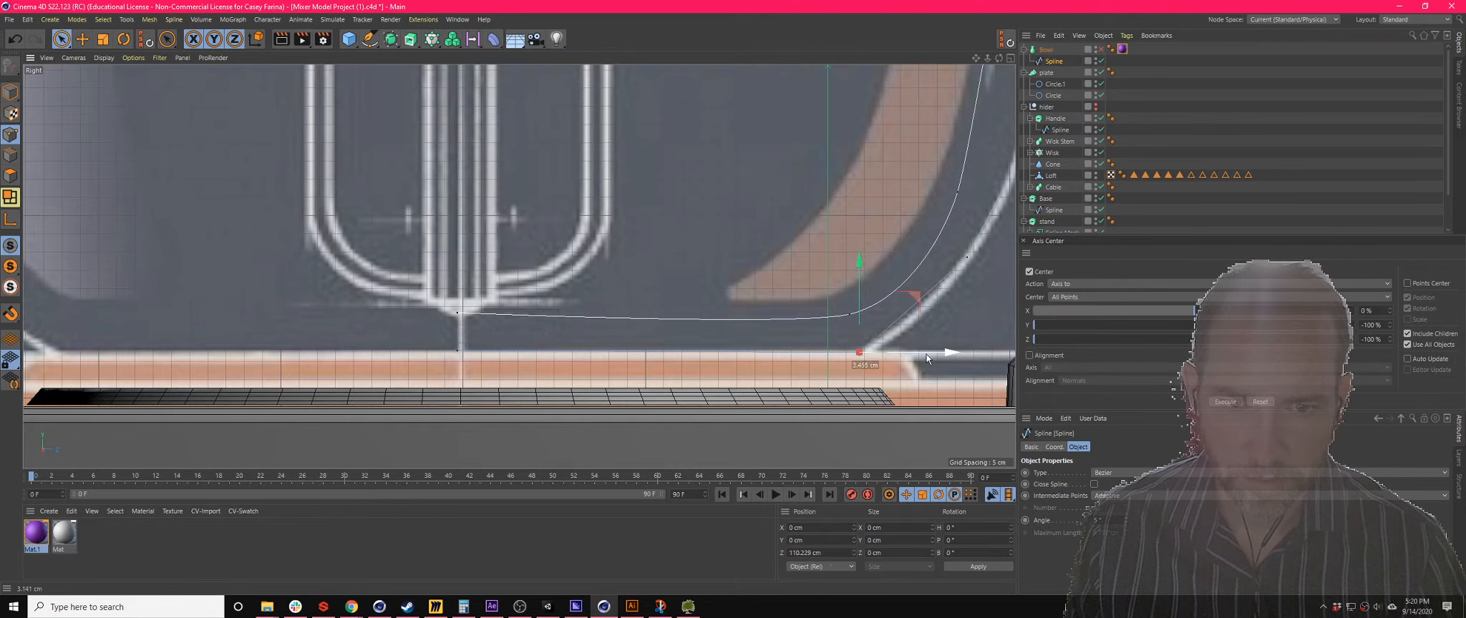
{"action": "right_click", "coordinate": [861, 353]}
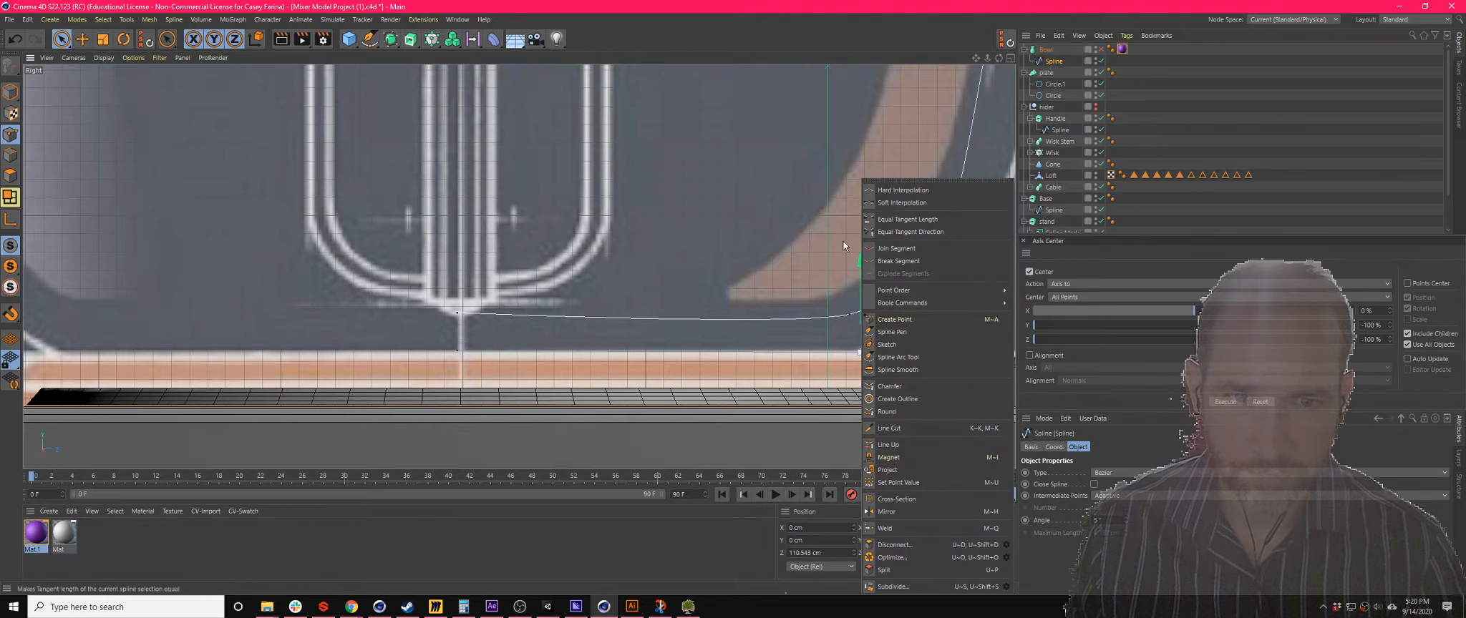
{"action": "left_click", "coordinate": [894, 205]}
{"action": "left_click", "coordinate": [861, 348]}
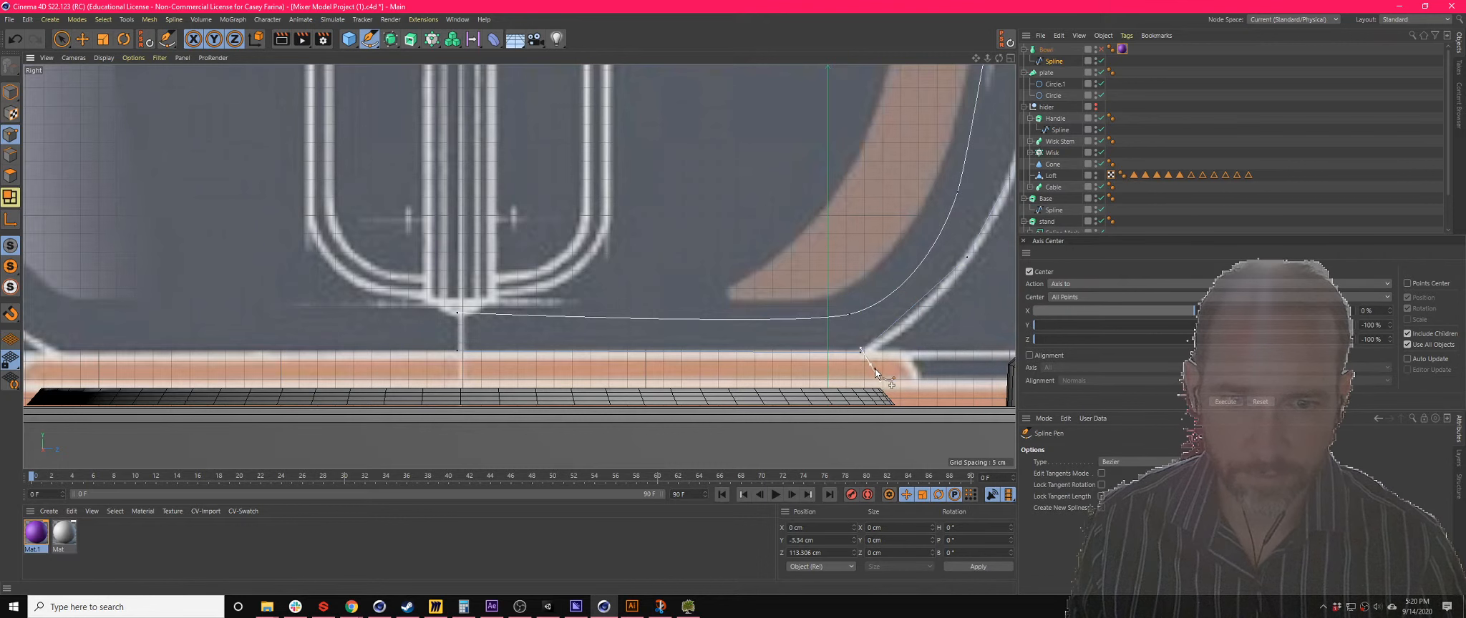
{"action": "key", "text": "ctrl+z"}
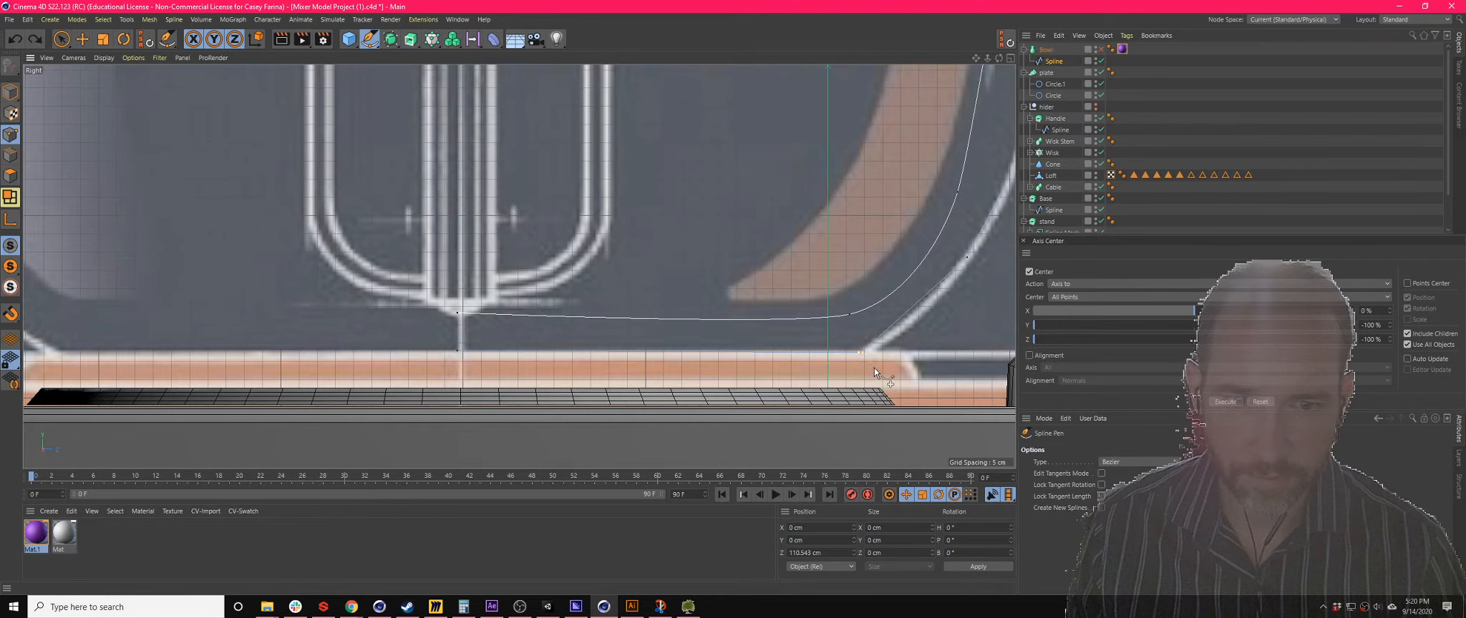
{"action": "left_click", "coordinate": [61, 39]}
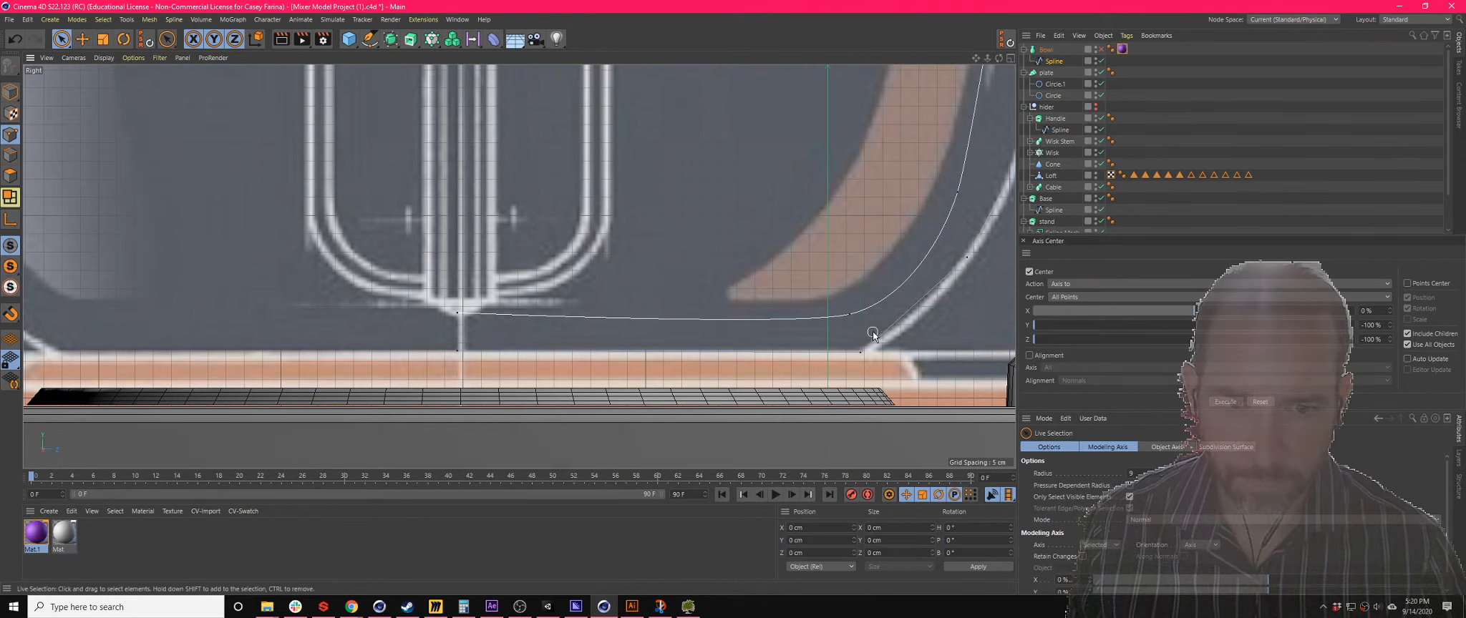
- Apply soft interpolation to the spline's outer bottom corner point where the bowl meets the plate
{"action": "left_click", "coordinate": [862, 351]}
{"action": "right_click", "coordinate": [861, 352]}
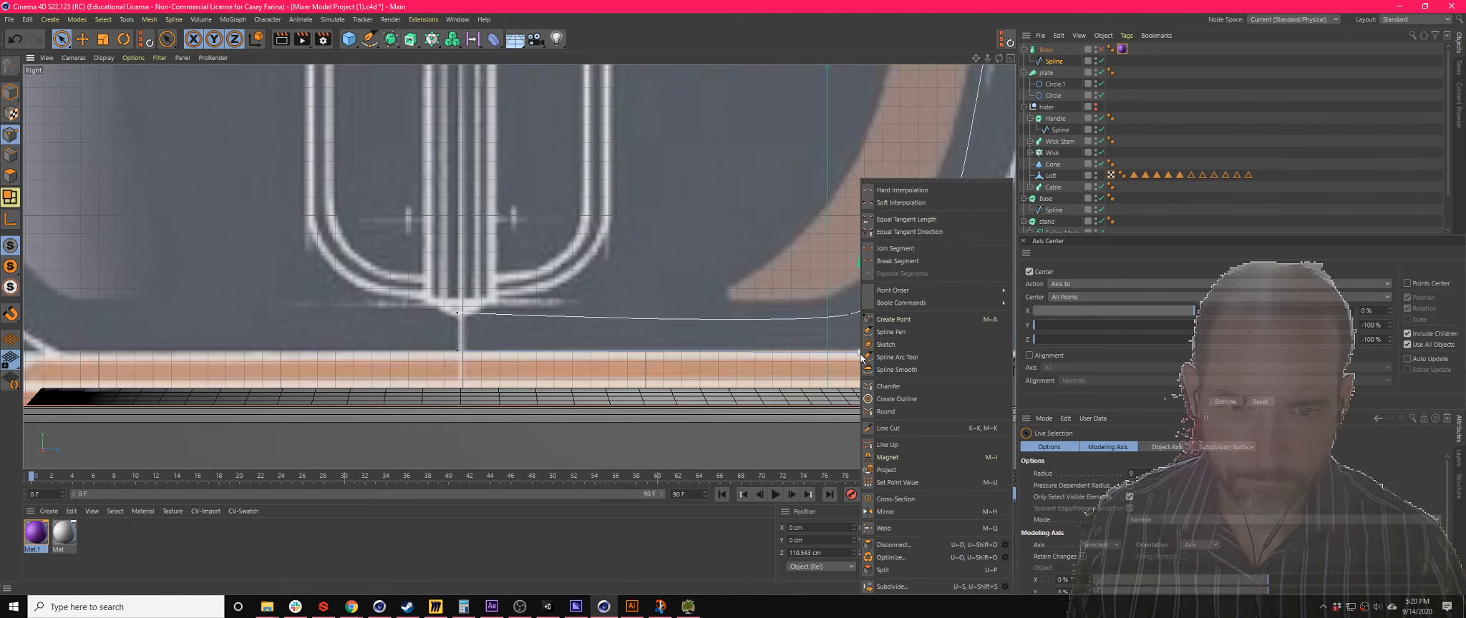
{"action": "left_click", "coordinate": [901, 204]}
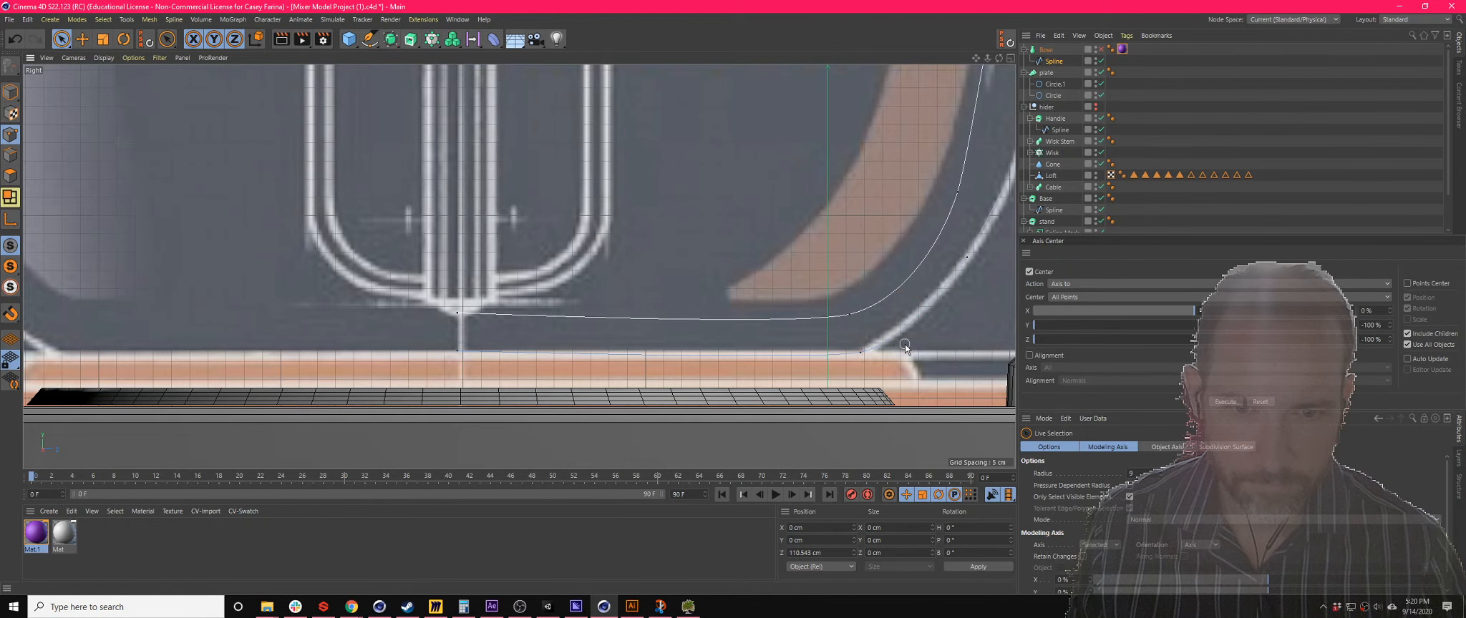
{"action": "left_click", "coordinate": [865, 353]}
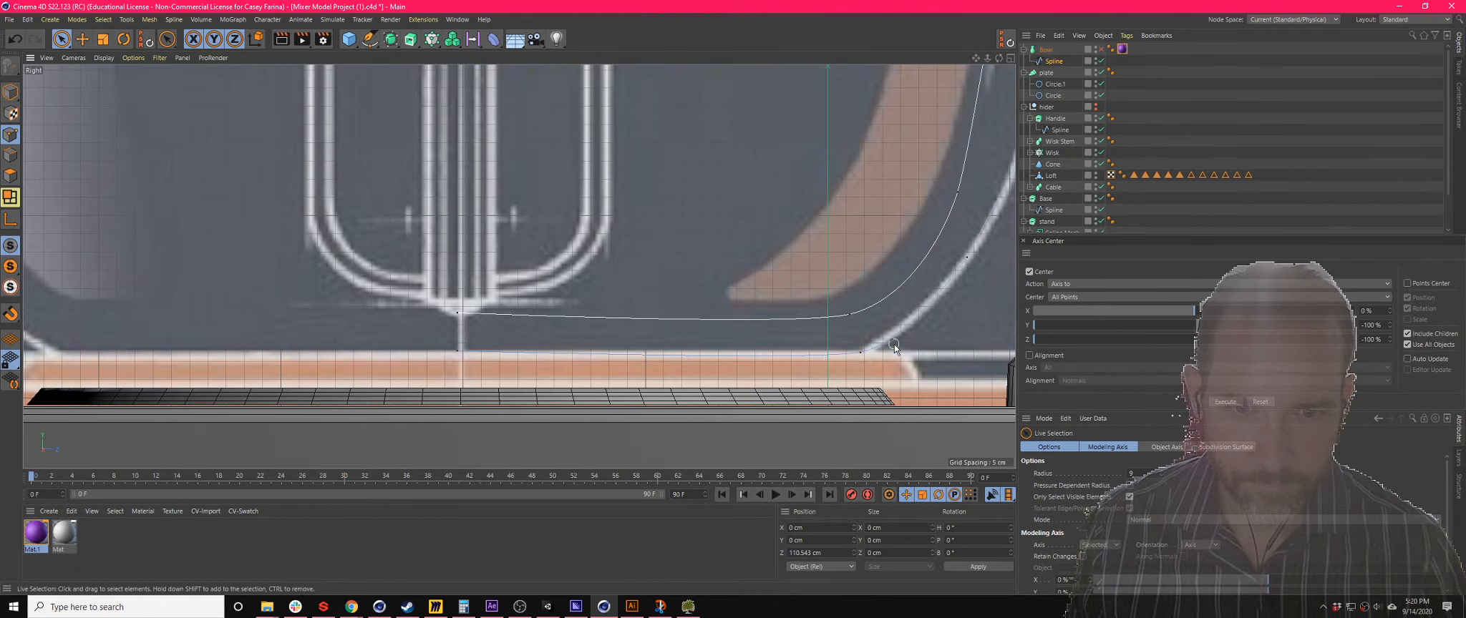
{"action": "left_click", "coordinate": [898, 342]}
- Apply soft interpolation to the two spline points on the lower part of the bowl's outer wall
{"action": "scroll", "coordinate": [904, 256], "scroll_direction": "down", "scroll_amount": 3}
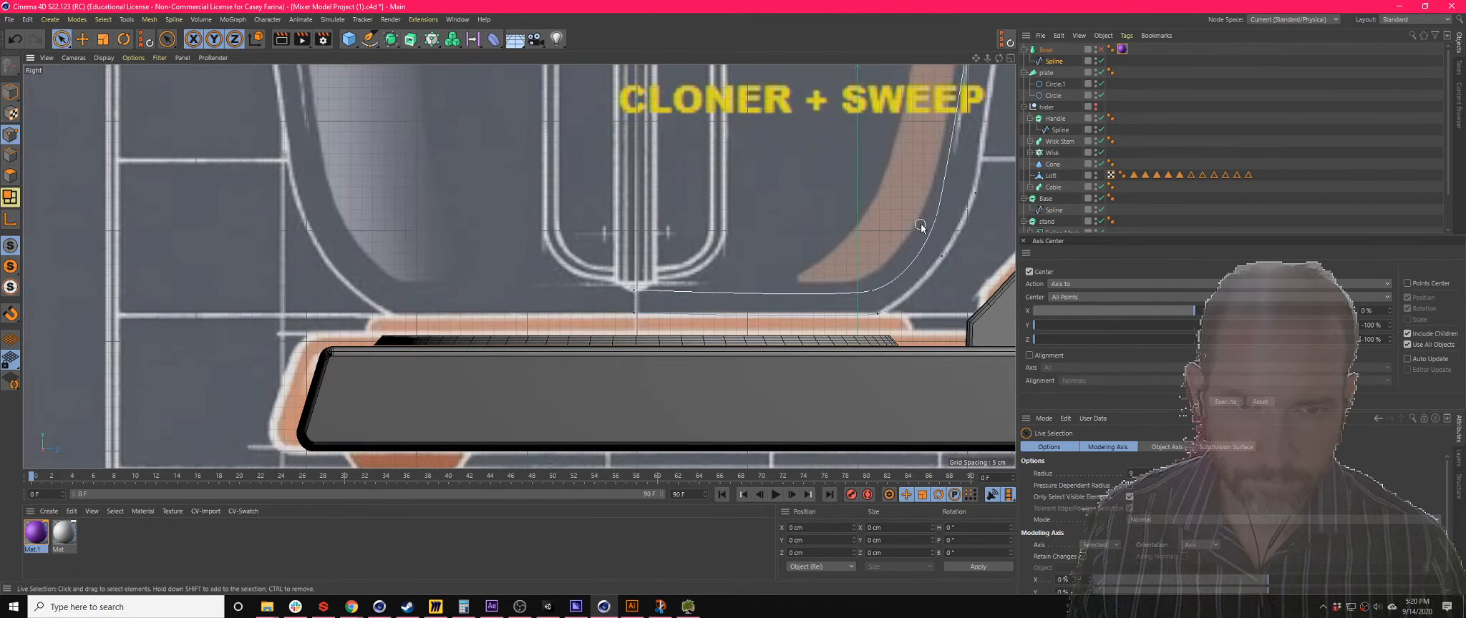
{"action": "middle_click_drag", "start_coordinate": [919, 197], "coordinate": [588, 312], "text": "alt"}
{"action": "scroll", "coordinate": [679, 296], "scroll_direction": "up", "scroll_amount": 4}
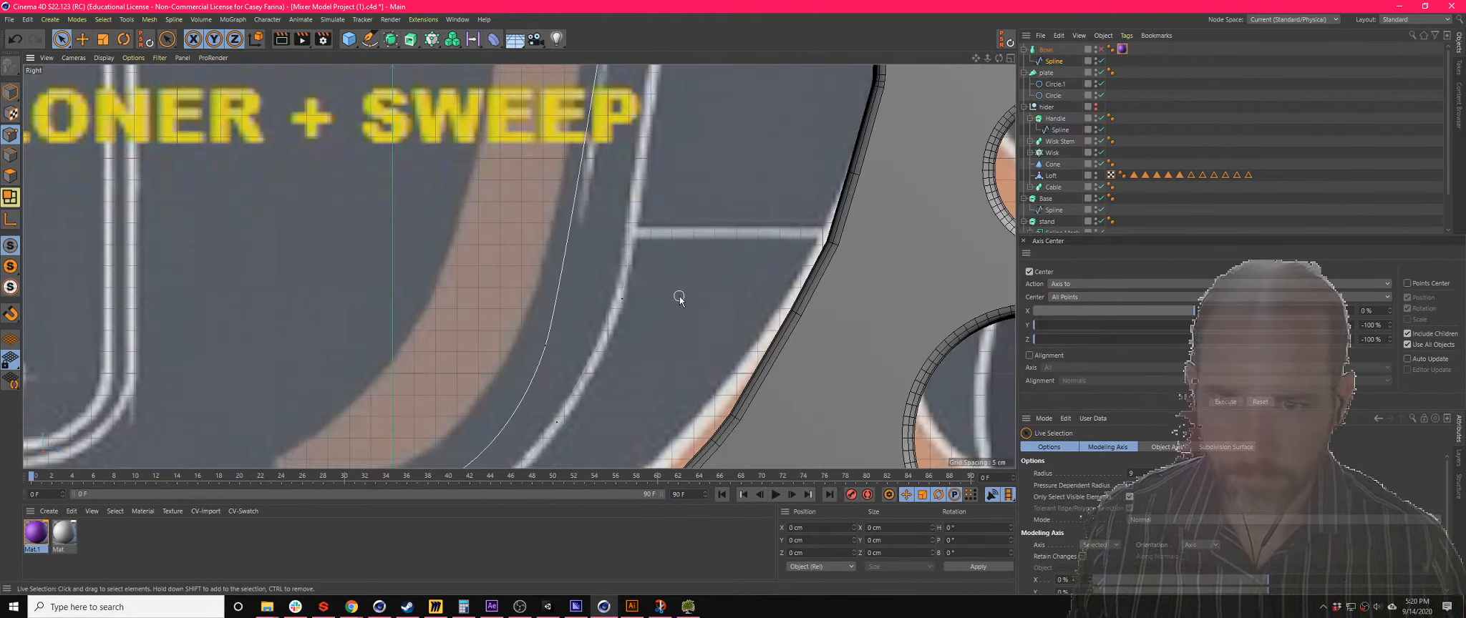
{"action": "scroll", "coordinate": [632, 282], "scroll_direction": "down", "scroll_amount": 4}
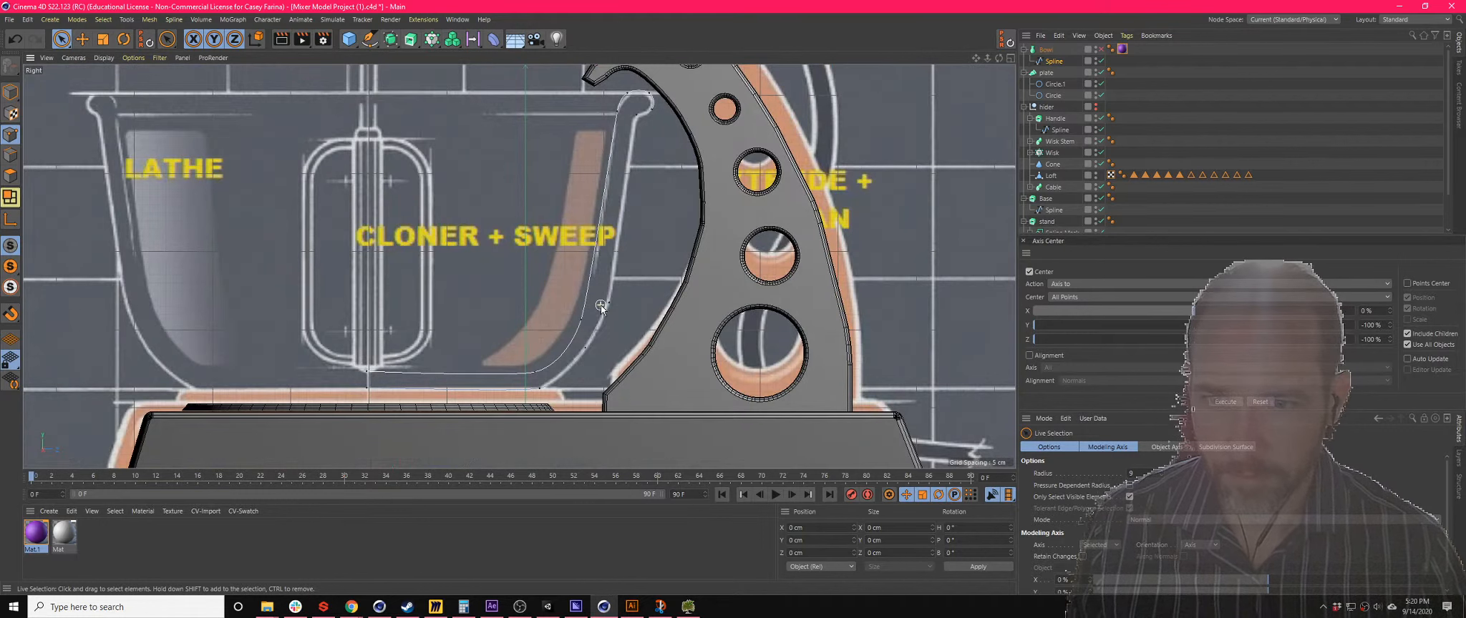
{"action": "left_click", "coordinate": [583, 350]}
{"action": "right_click", "coordinate": [584, 350]}
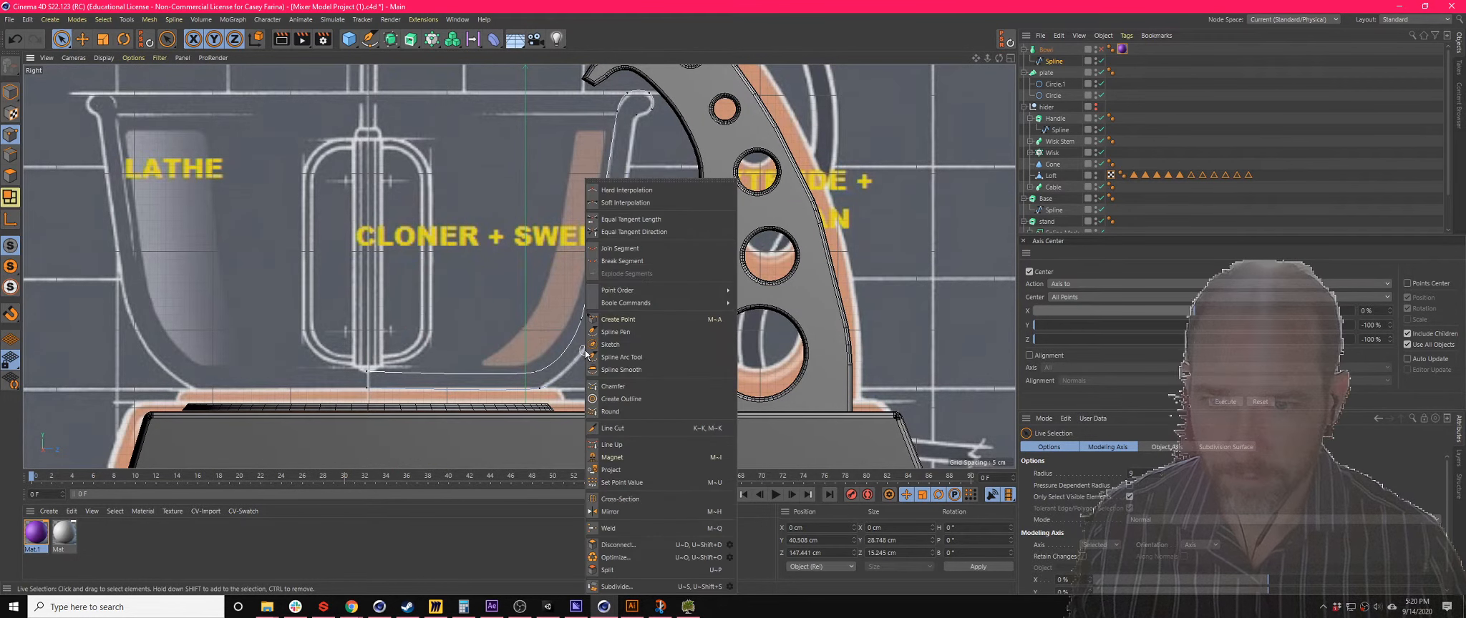
{"action": "left_click", "coordinate": [631, 204]}
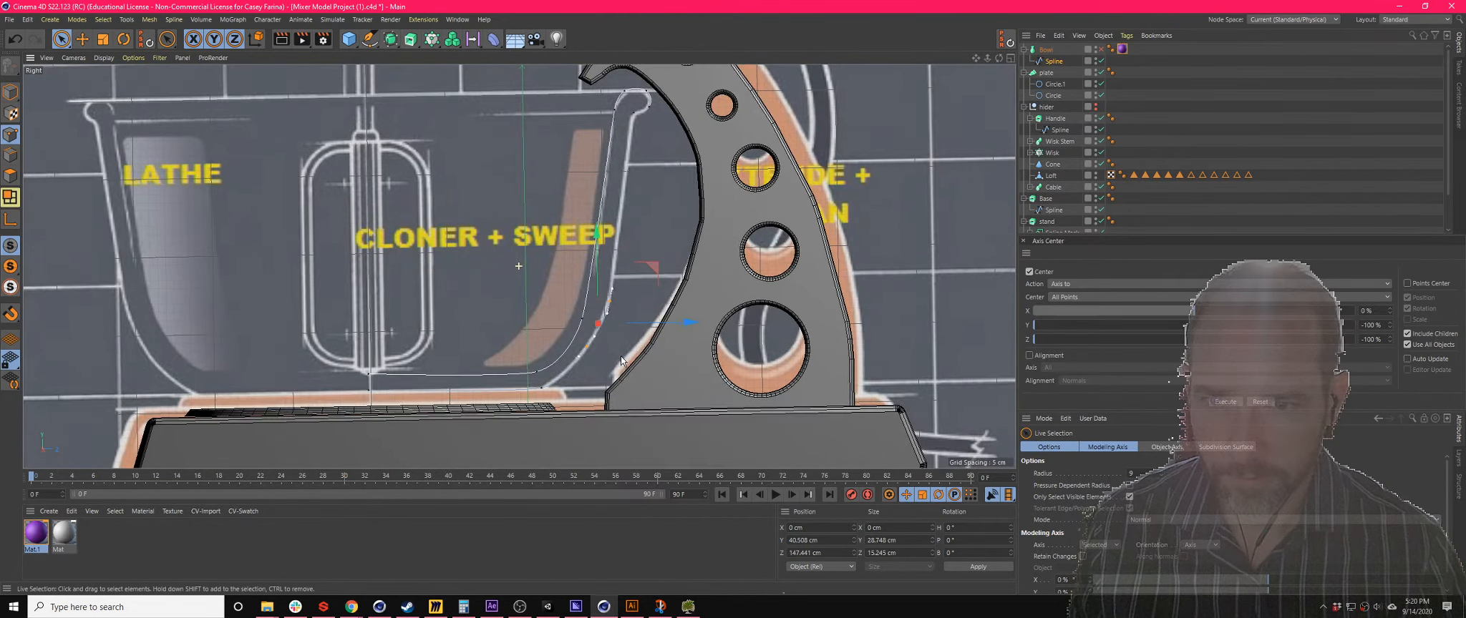
- Re-enable the Bowl lathe and inspect the bowl's interior from above in the perspective view
{"action": "left_click", "coordinate": [1101, 49]}
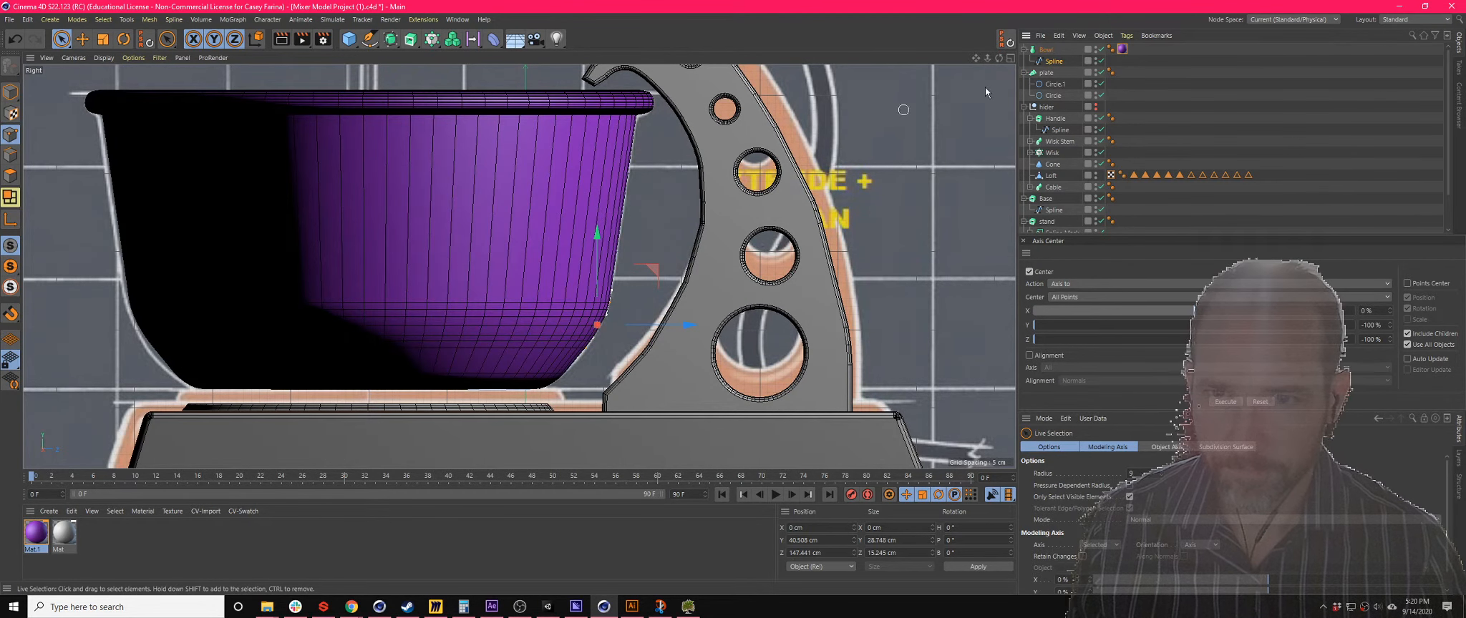
{"action": "left_click", "coordinate": [1010, 58]}
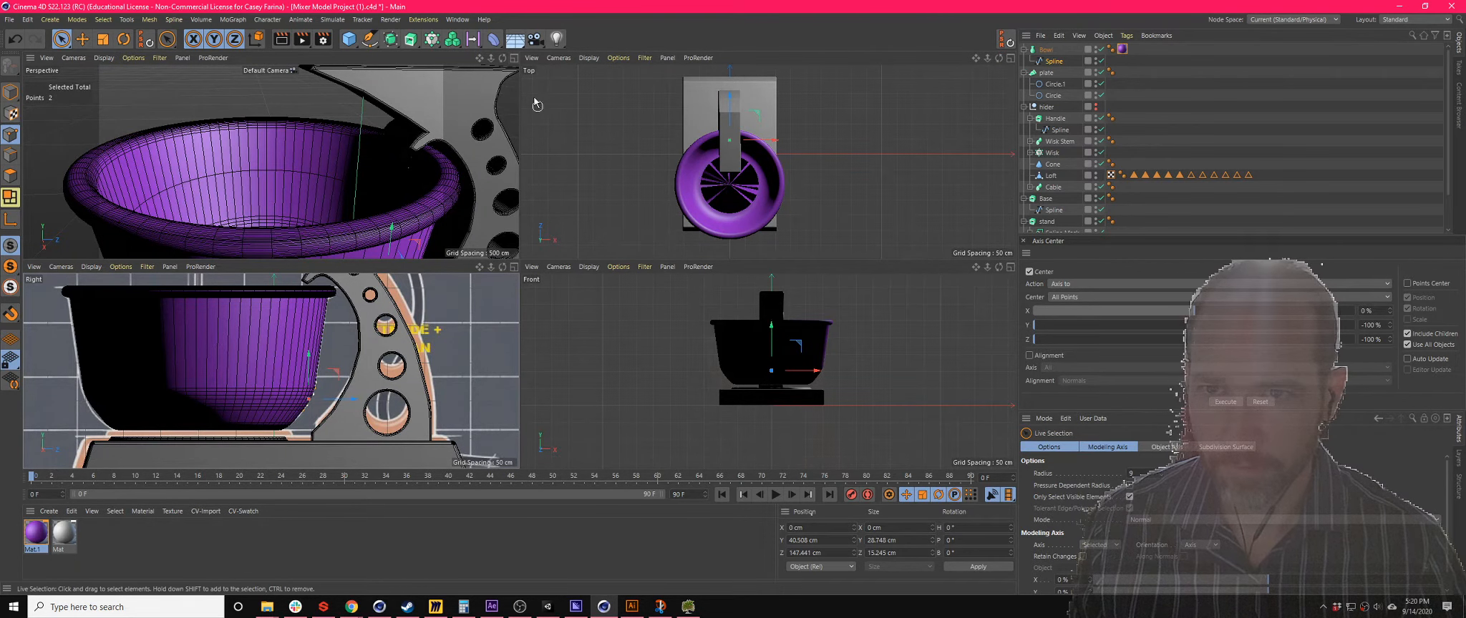
{"action": "left_click", "coordinate": [514, 60]}
{"action": "left_click_drag", "start_coordinate": [690, 205], "coordinate": [680, 267], "text": "alt"}
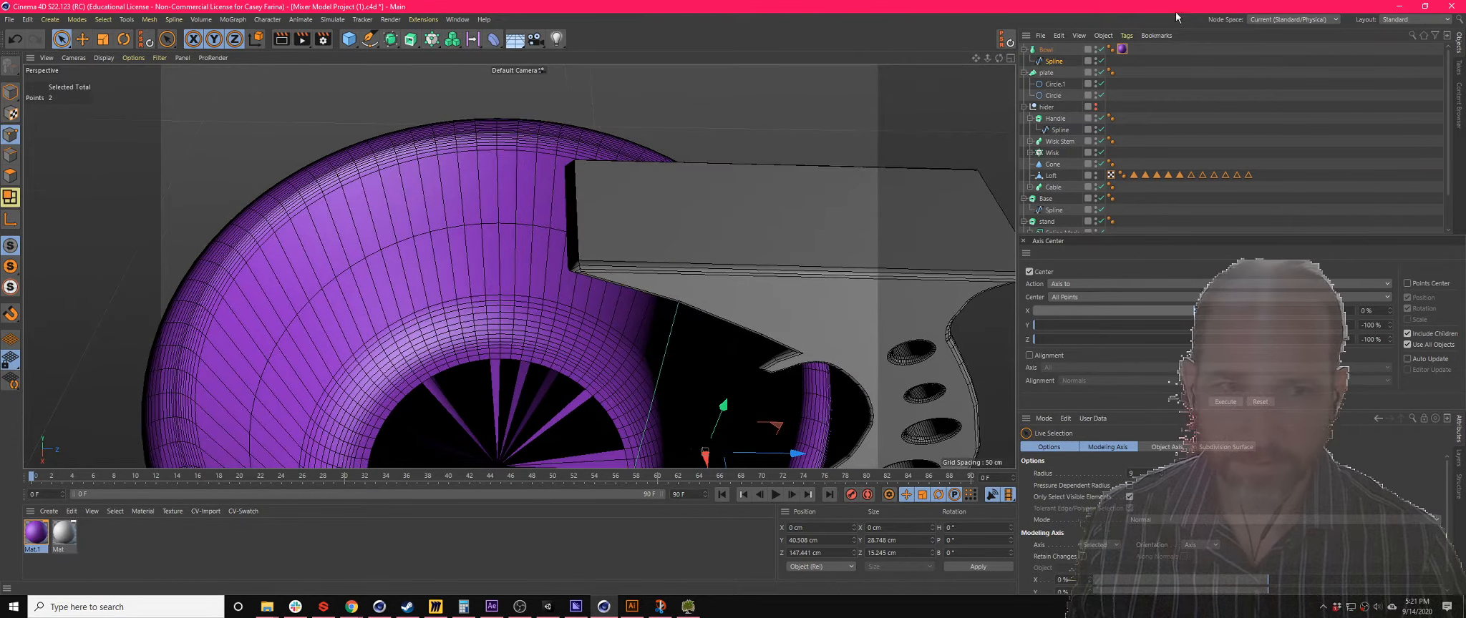
- Take the spline out of the Bowl lathe and set its Y and Z positions to 0 cm
{"action": "left_click", "coordinate": [1054, 61]}
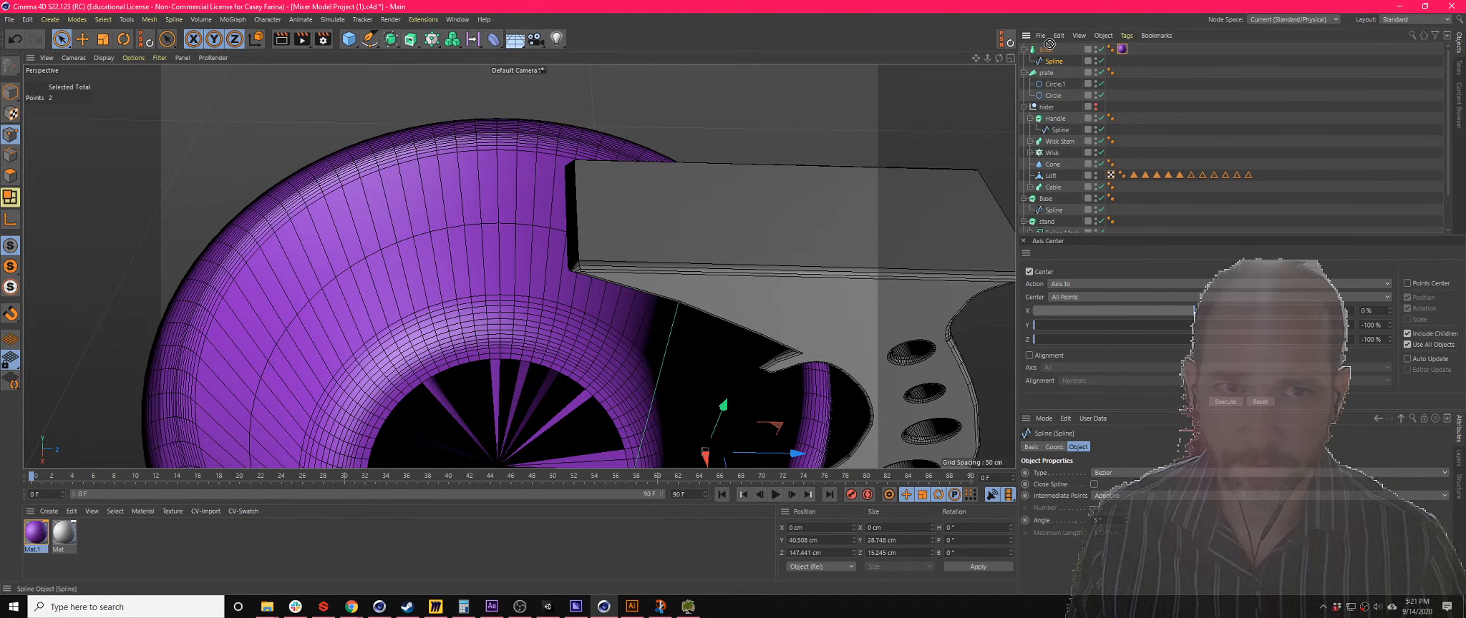
{"action": "left_click_drag", "start_coordinate": [1053, 50], "coordinate": [1053, 47]}
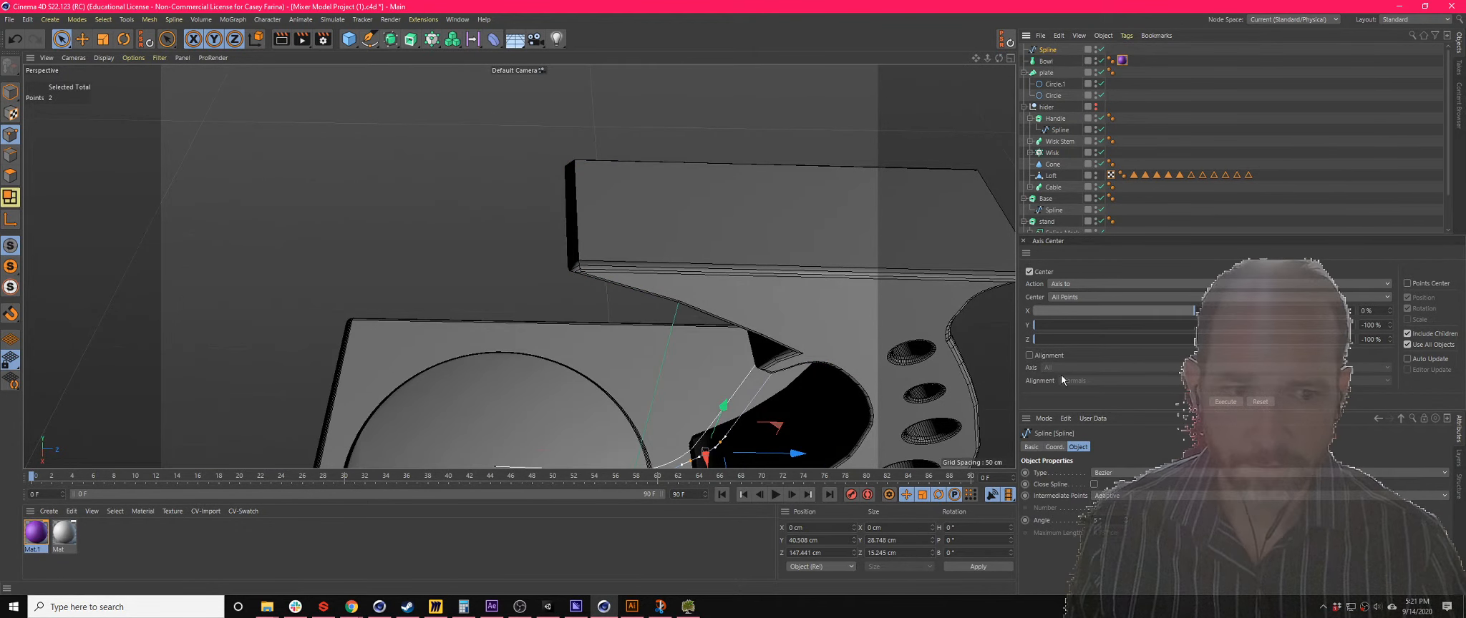
{"action": "left_click", "coordinate": [1054, 447]}
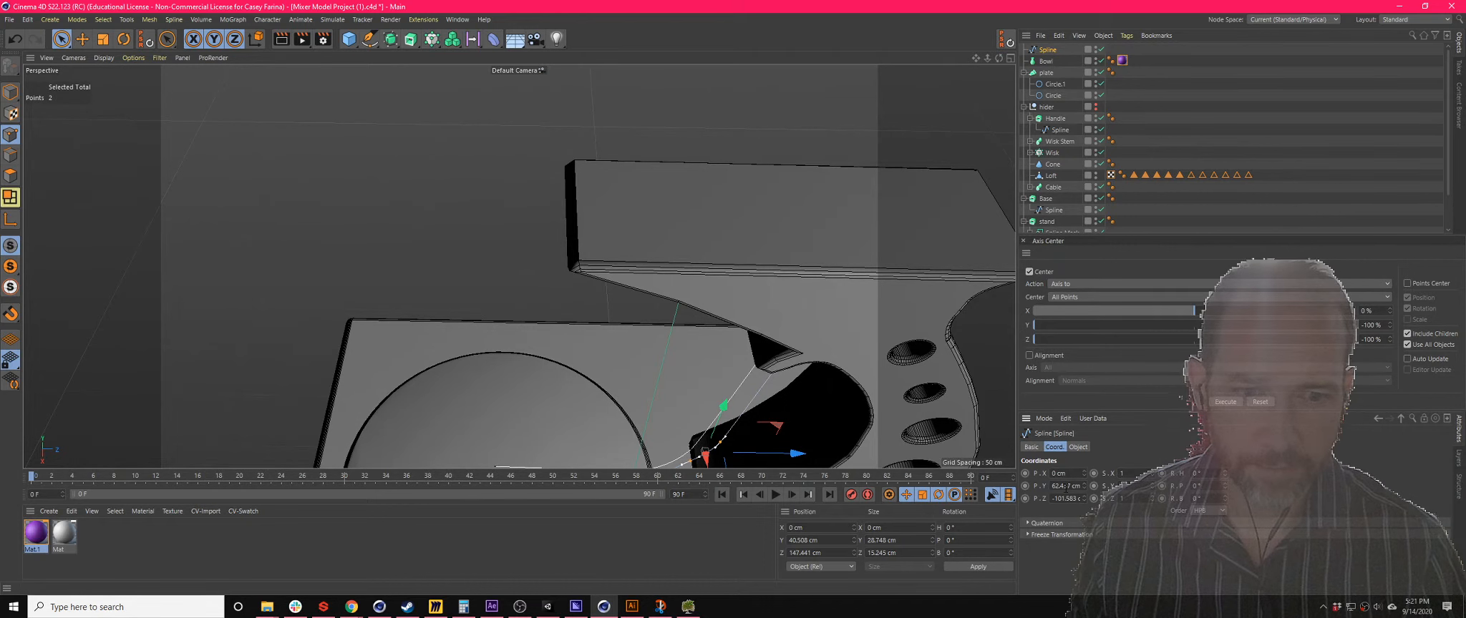
{"action": "key", "text": "Tab"}
{"action": "type", "text": "0"}
{"action": "key", "text": "Tab"}
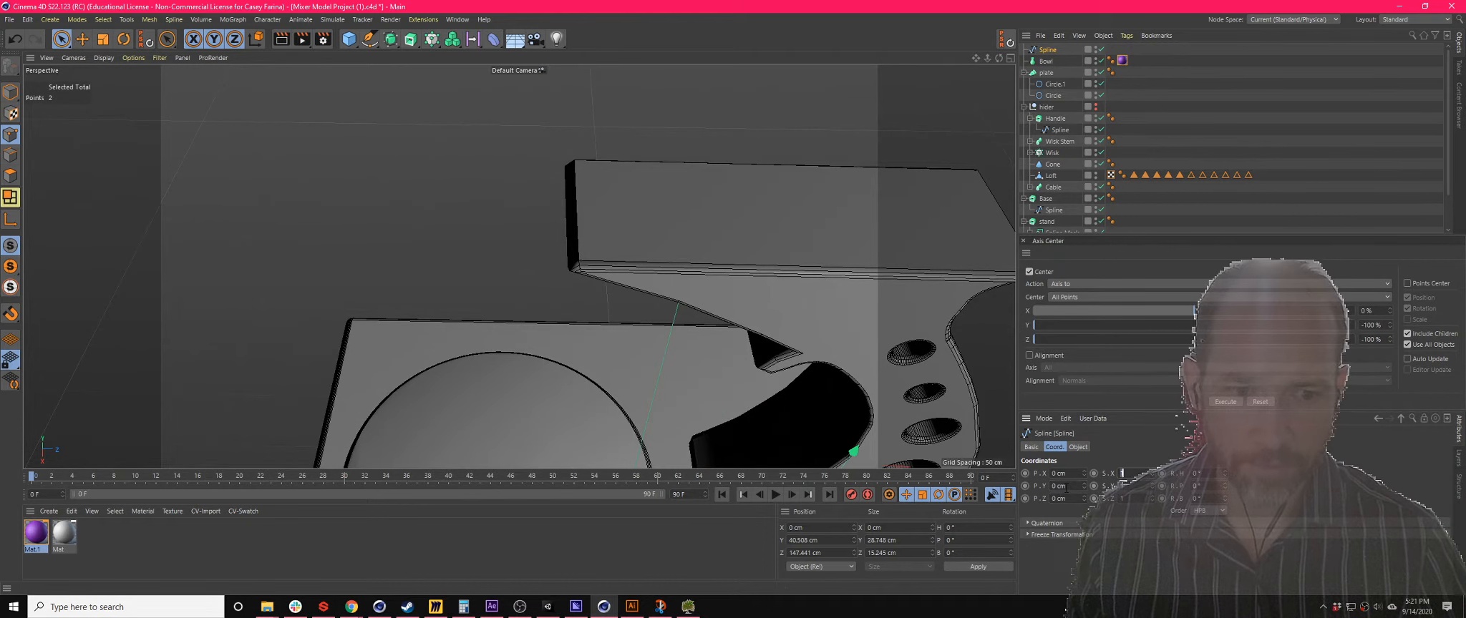
- Add a new Lathe object and make the bowl's spline its child
{"action": "scroll", "coordinate": [788, 239], "scroll_direction": "down", "scroll_amount": 4}
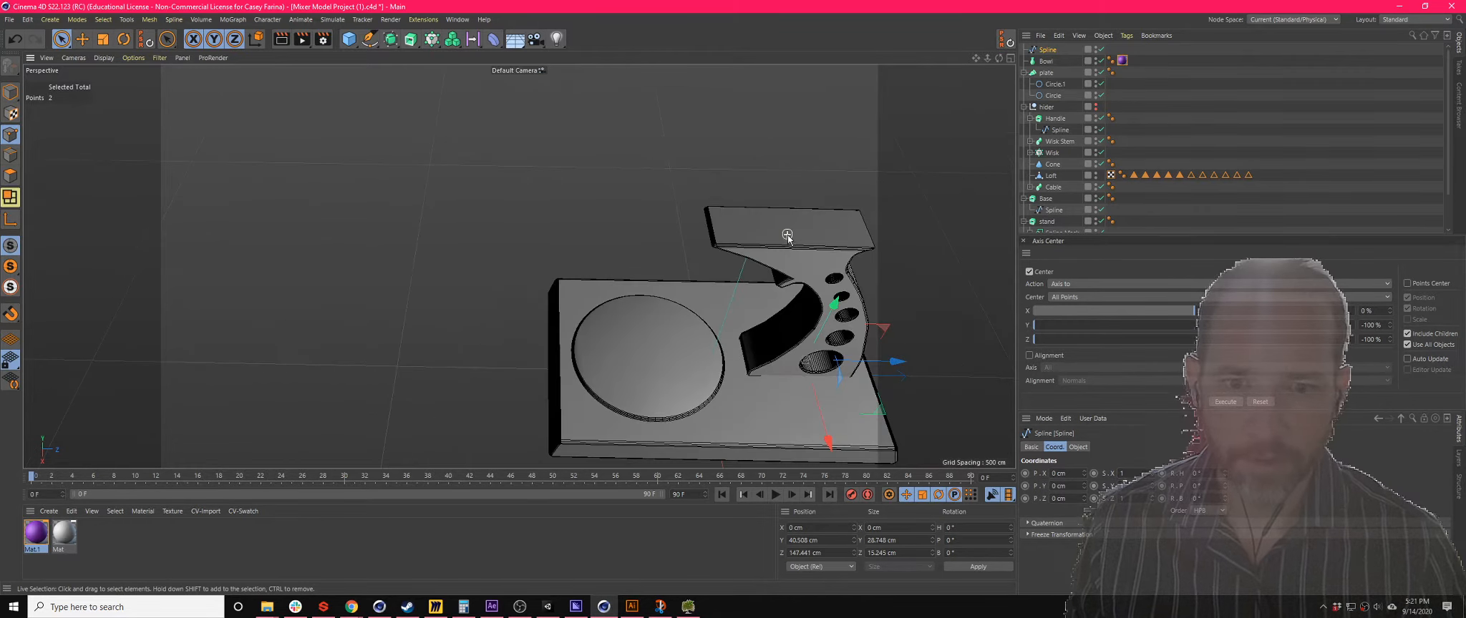
{"action": "left_click", "coordinate": [391, 39]}
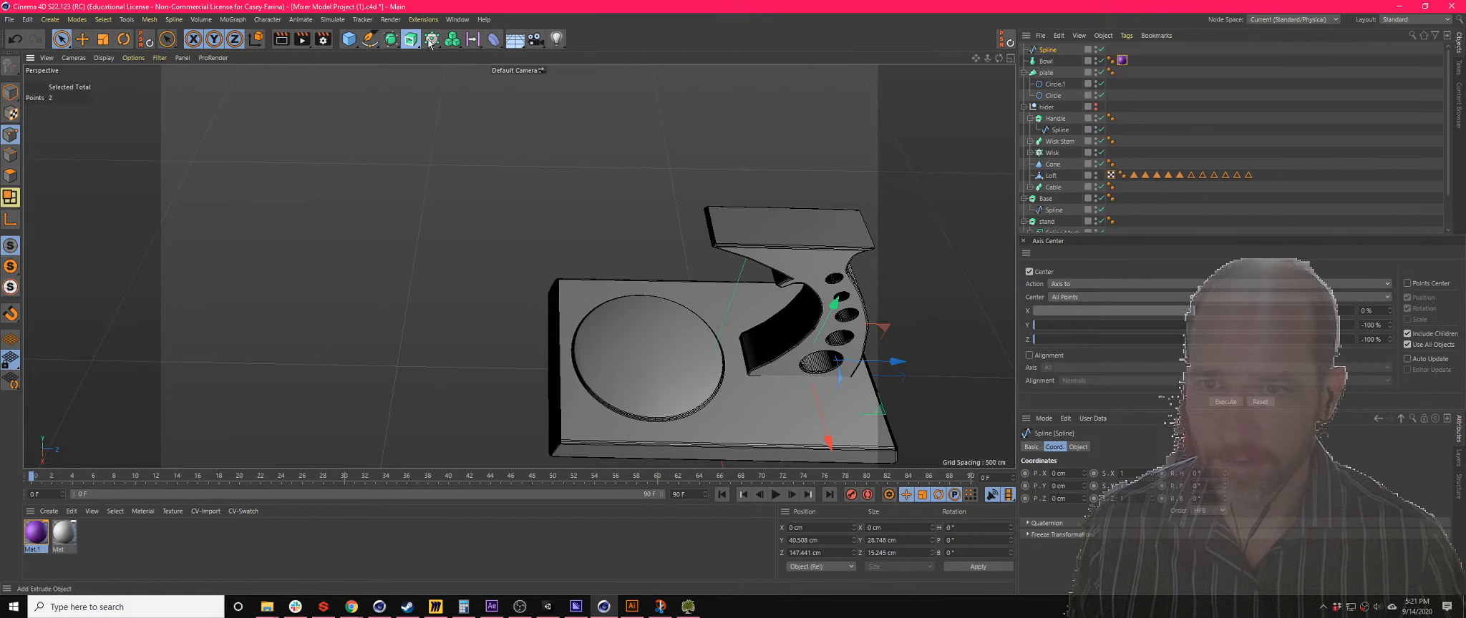
{"action": "left_click", "coordinate": [410, 39]}
{"action": "left_click", "coordinate": [454, 75]}
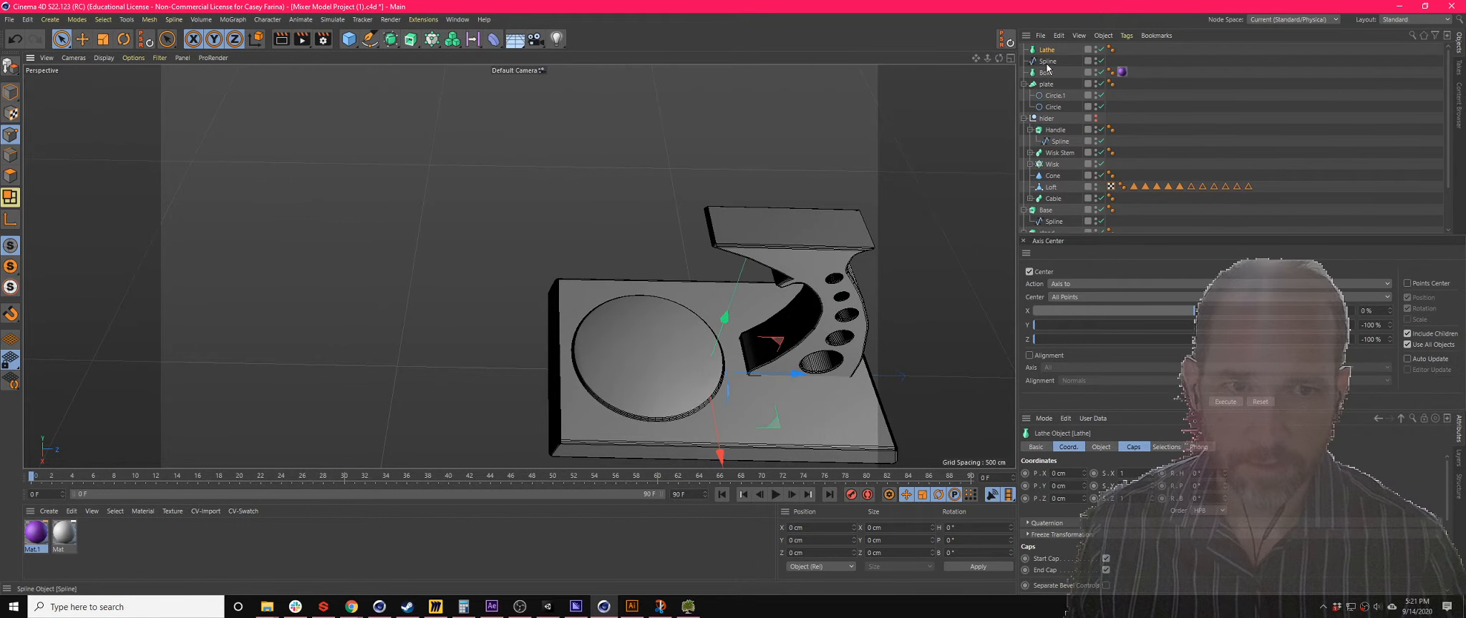
{"action": "left_click_drag", "start_coordinate": [1047, 60], "coordinate": [1050, 55]}
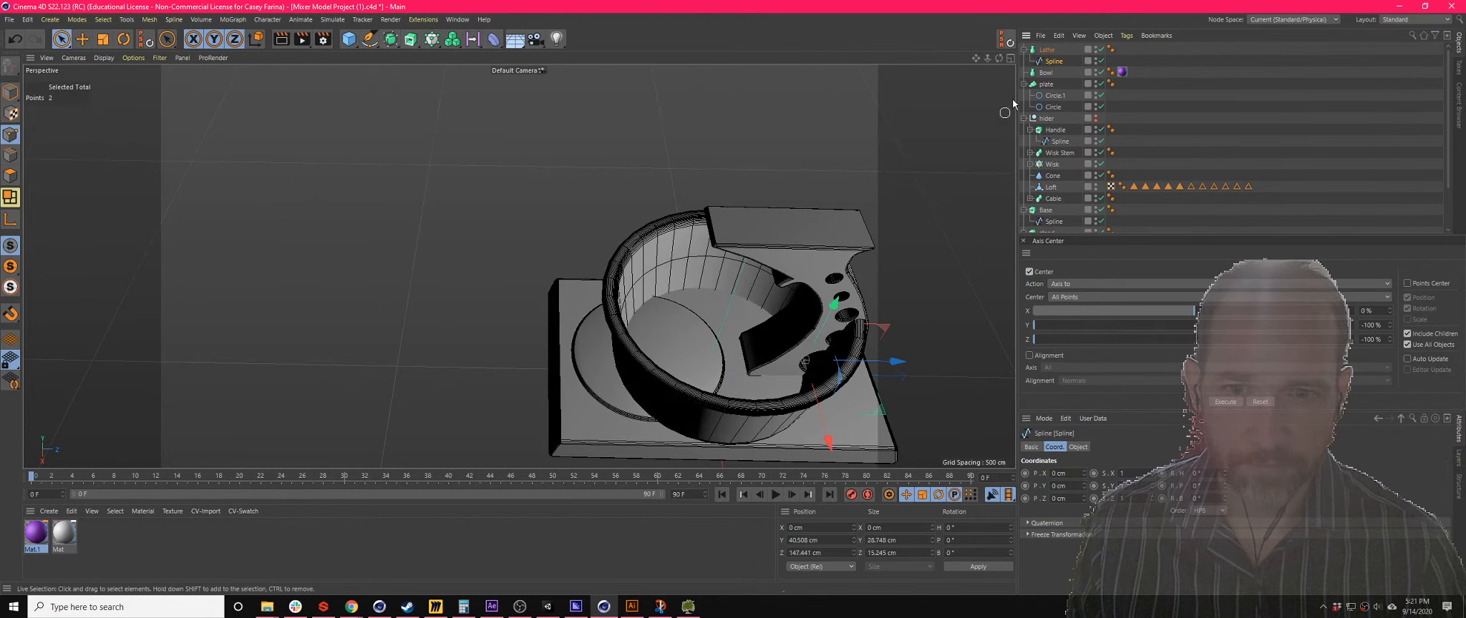
- Delete the old Bowl lathe and raise the new Lathe to a Y position of about 110 cm, above the base
{"action": "left_click", "coordinate": [1049, 72]}
{"action": "key", "text": "Delete"}
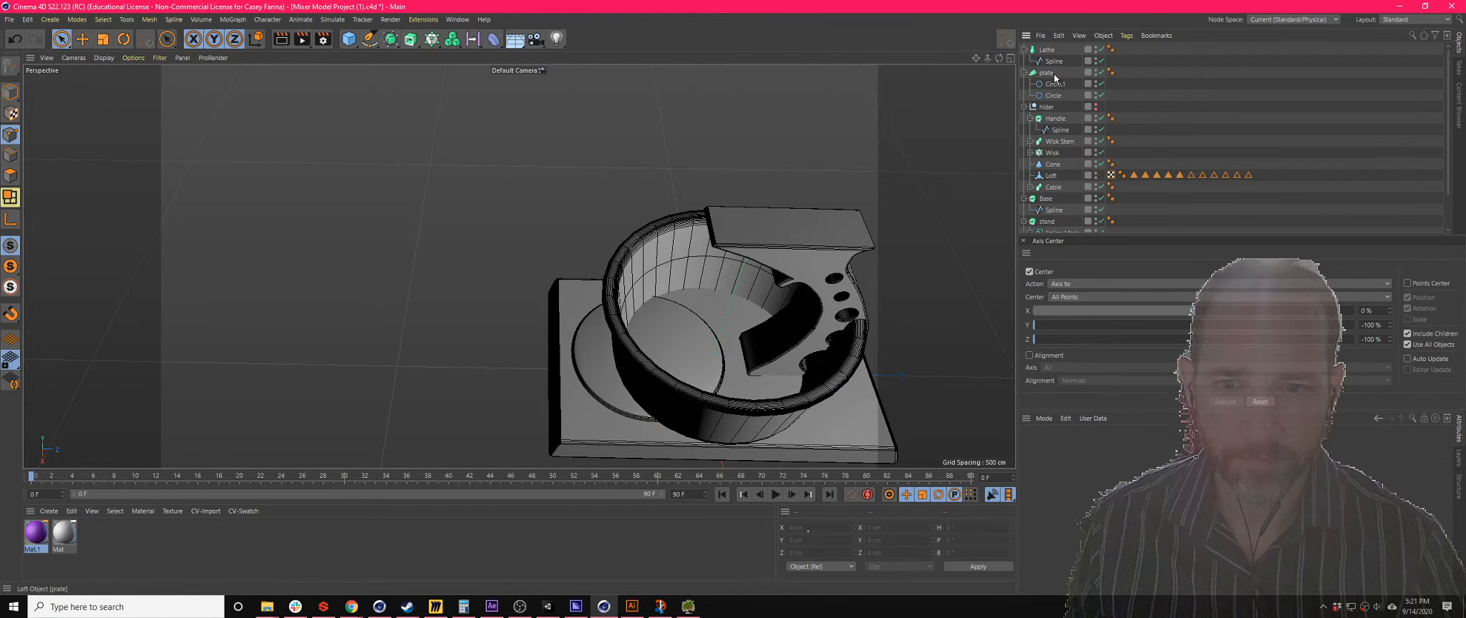
{"action": "left_click", "coordinate": [797, 261]}
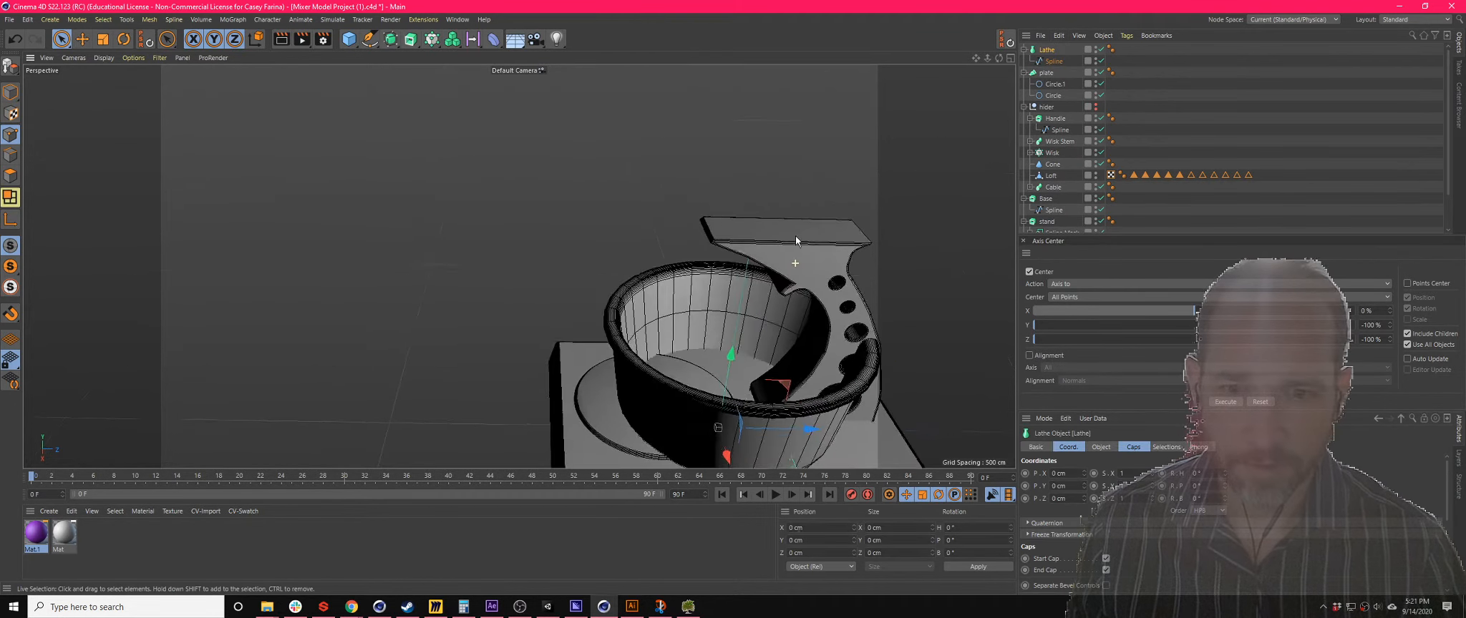
{"action": "mouse_move", "coordinate": [724, 317]}
{"action": "left_mouse_down"}
{"action": "mouse_move", "coordinate": [734, 290]}
{"action": "mouse_move", "coordinate": [735, 326]}
{"action": "left_mouse_up"}
{"action": "scroll", "coordinate": [735, 300], "scroll_direction": "up", "scroll_amount": 5}
{"action": "scroll", "coordinate": [735, 299], "scroll_direction": "down", "scroll_amount": 5}
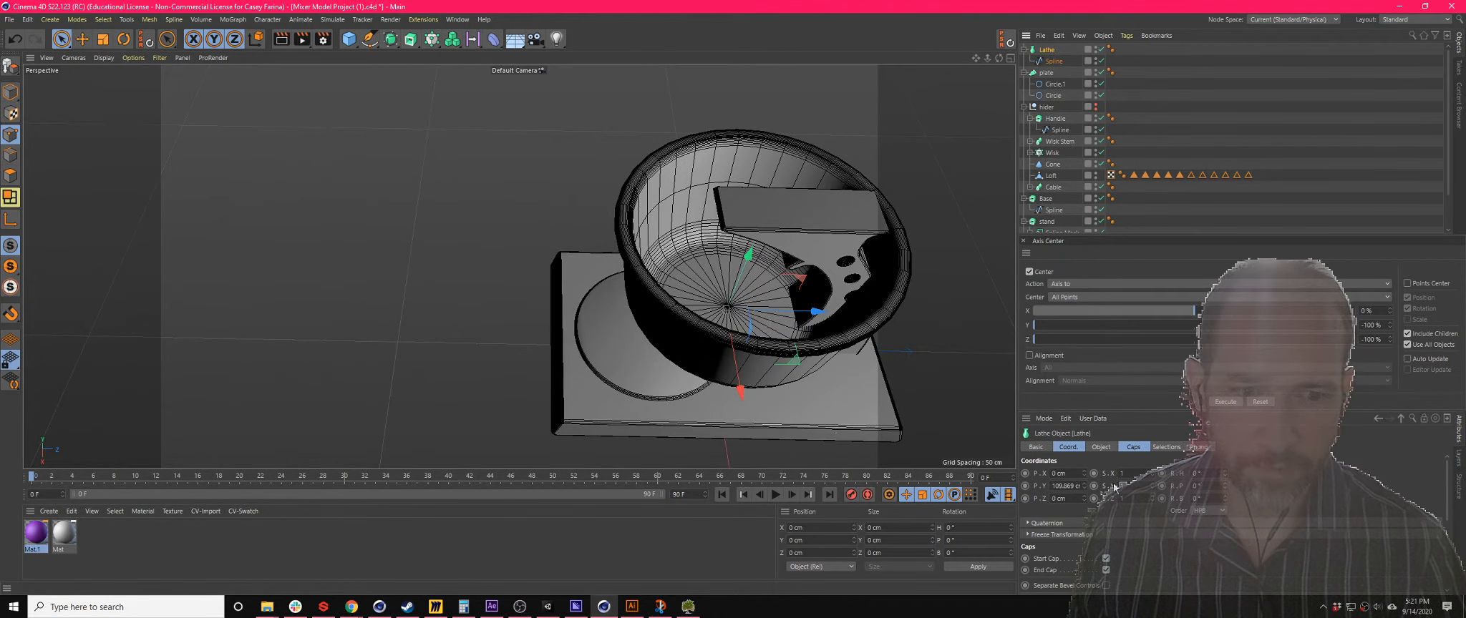
- Increase the new Lathe's subdivision to 48 for a rounder bowl
{"action": "left_click", "coordinate": [1101, 447]}
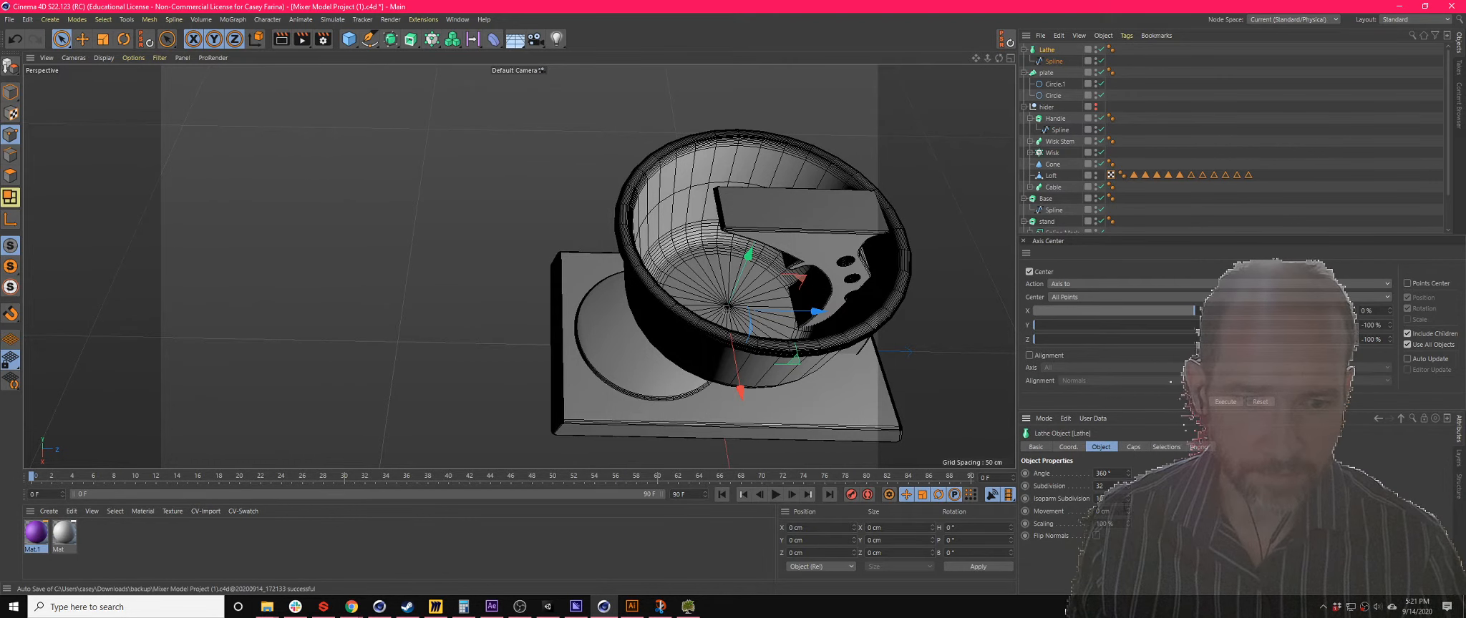
{"action": "left_click_drag", "start_coordinate": [1128, 487], "coordinate": [1128, 475]}
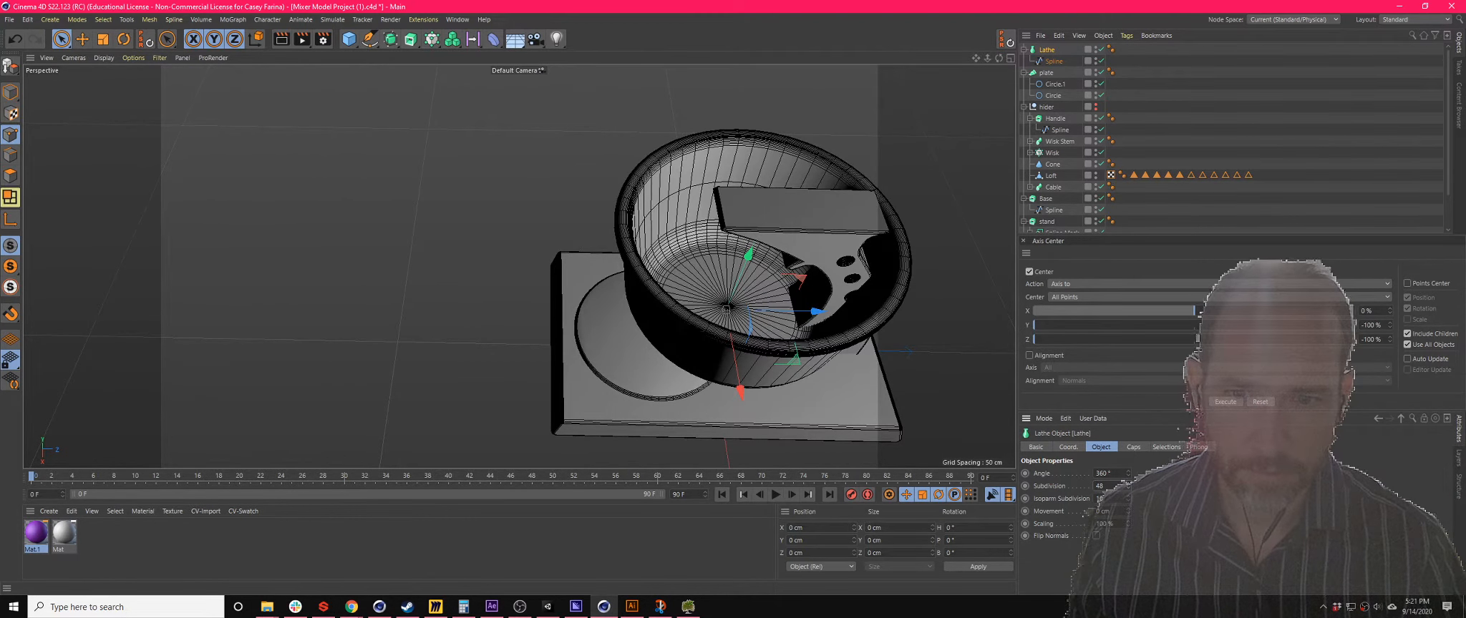
{"action": "left_click_drag", "start_coordinate": [782, 332], "coordinate": [781, 308], "text": "alt"}
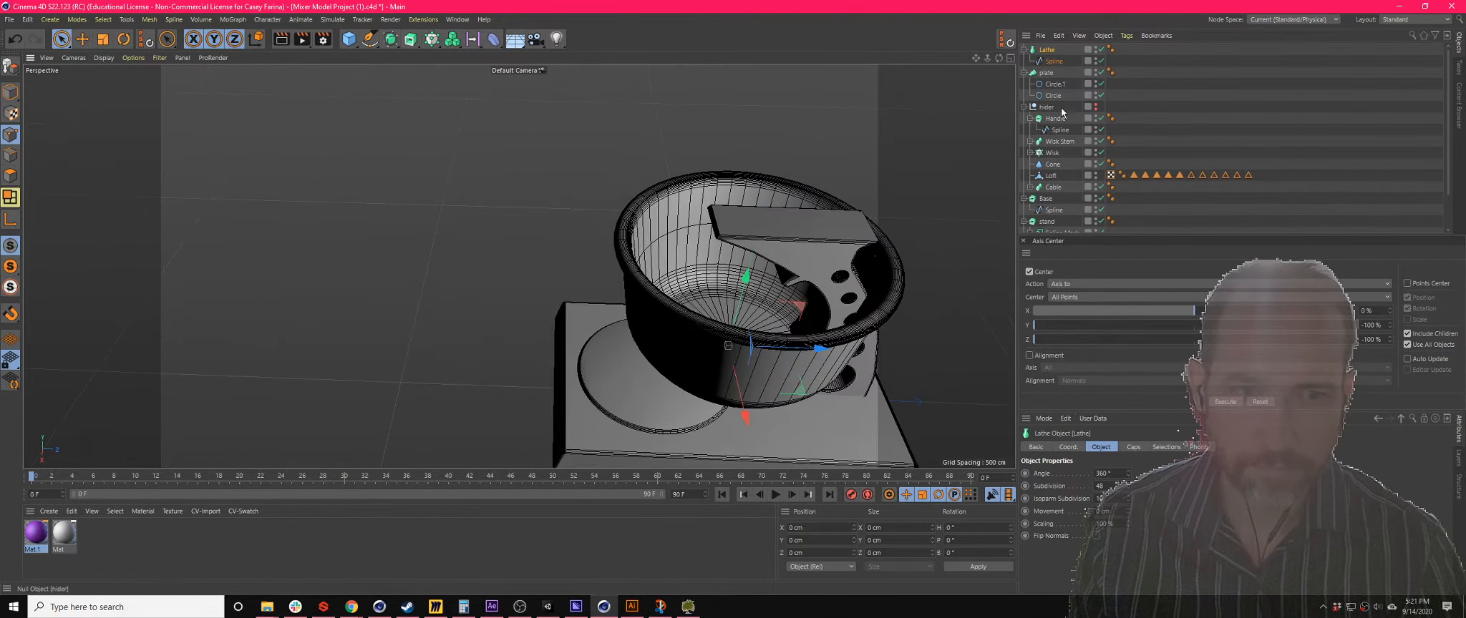
{"action": "scroll", "coordinate": [727, 236], "scroll_direction": "up", "scroll_amount": 5}
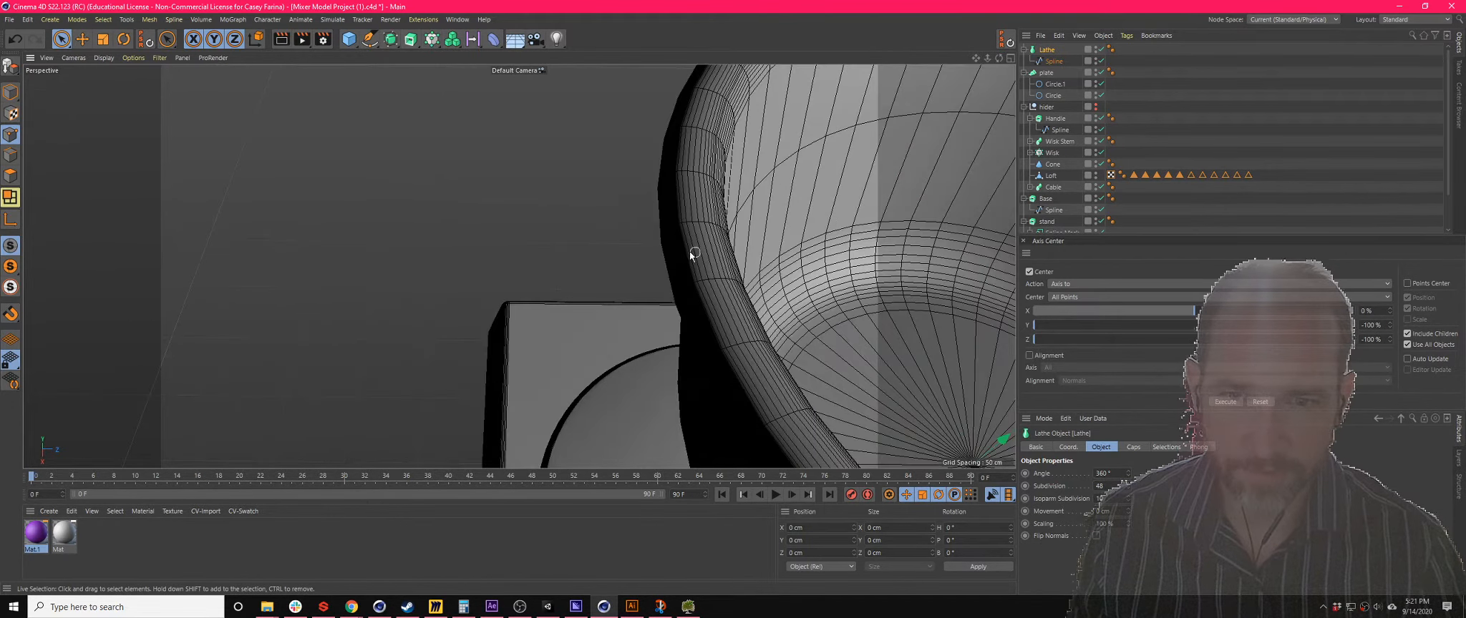
- Increase the adaptive intermediate-point angle of the bowl's spline to reduce the rim and wall segments
{"action": "left_click", "coordinate": [1053, 61]}
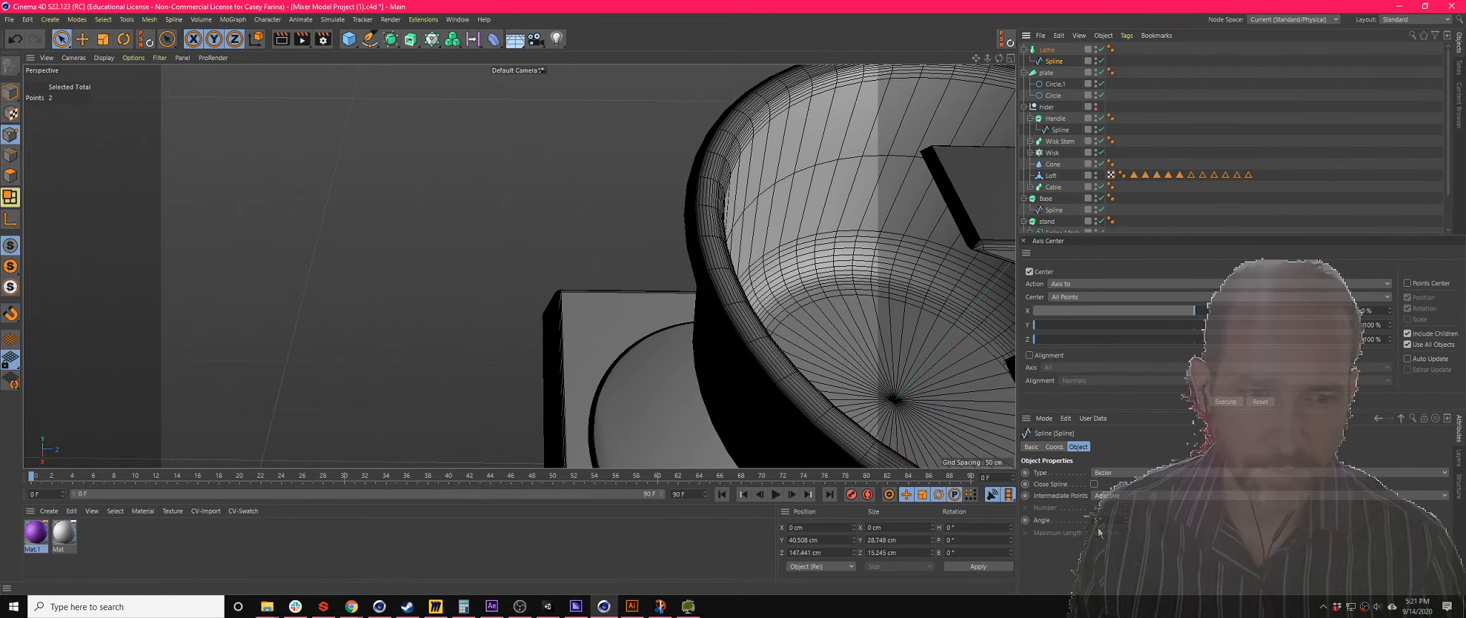
{"action": "left_click_drag", "start_coordinate": [1128, 528], "coordinate": [1127, 512]}
{"action": "left_click_drag", "start_coordinate": [719, 335], "coordinate": [757, 297], "text": "alt"}
{"action": "scroll", "coordinate": [757, 301], "scroll_direction": "down", "scroll_amount": 10}
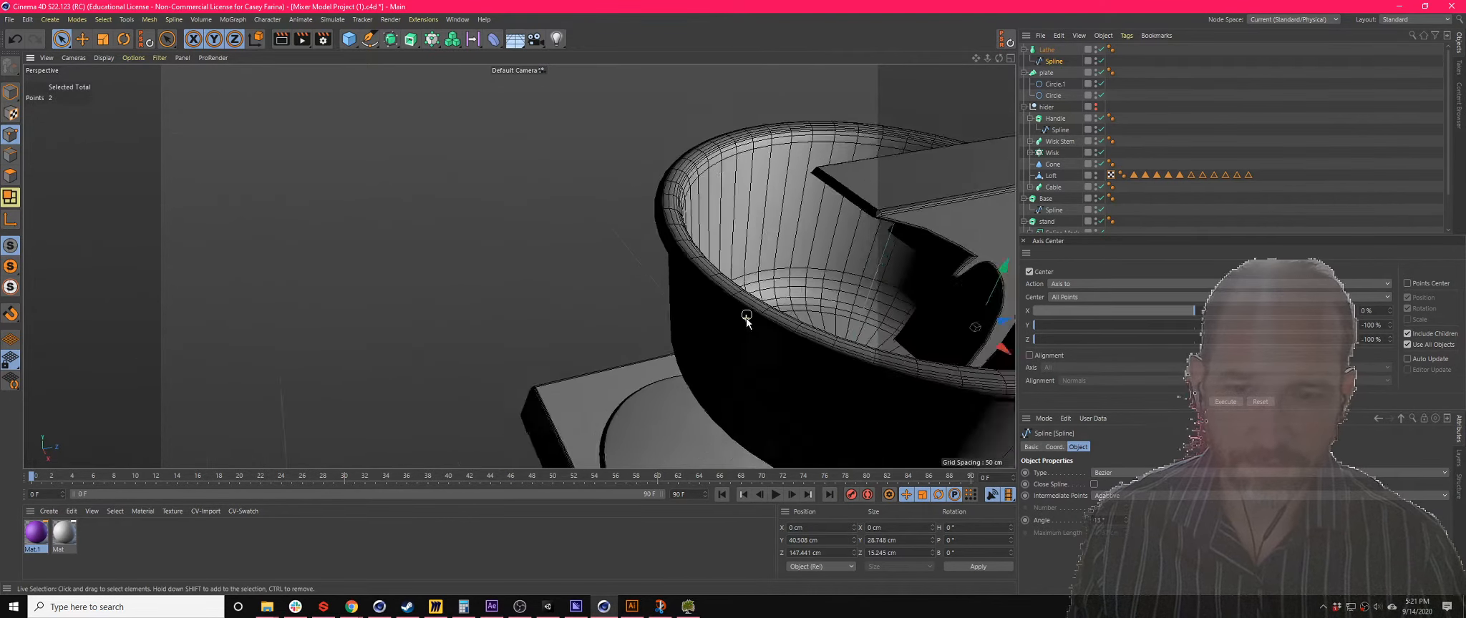
- Shift the bowl Lathe along Z and lower it about 55 cm onto the plate, aligning it with the blueprint in the side view
{"action": "left_click", "coordinate": [1053, 50]}
{"action": "left_click_drag", "start_coordinate": [841, 315], "coordinate": [787, 248], "text": "alt"}
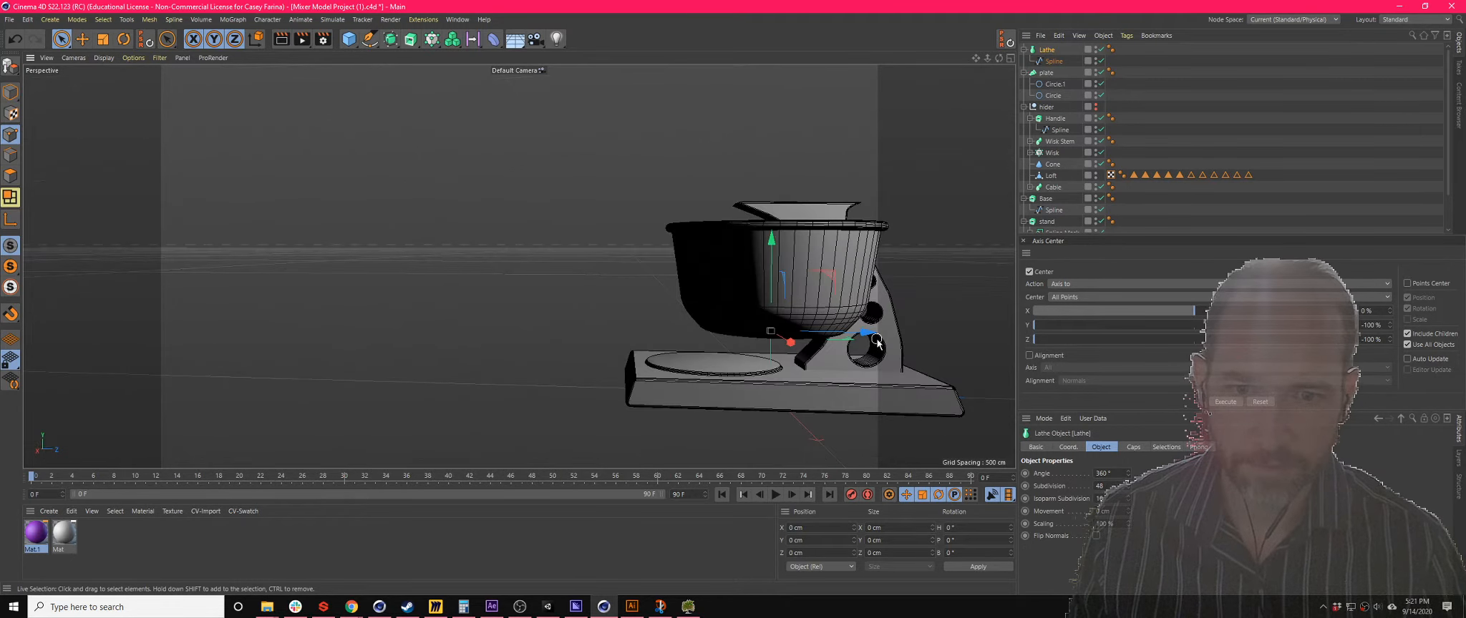
{"action": "left_click_drag", "start_coordinate": [799, 335], "coordinate": [815, 336]}
{"action": "left_click", "coordinate": [1010, 59]}
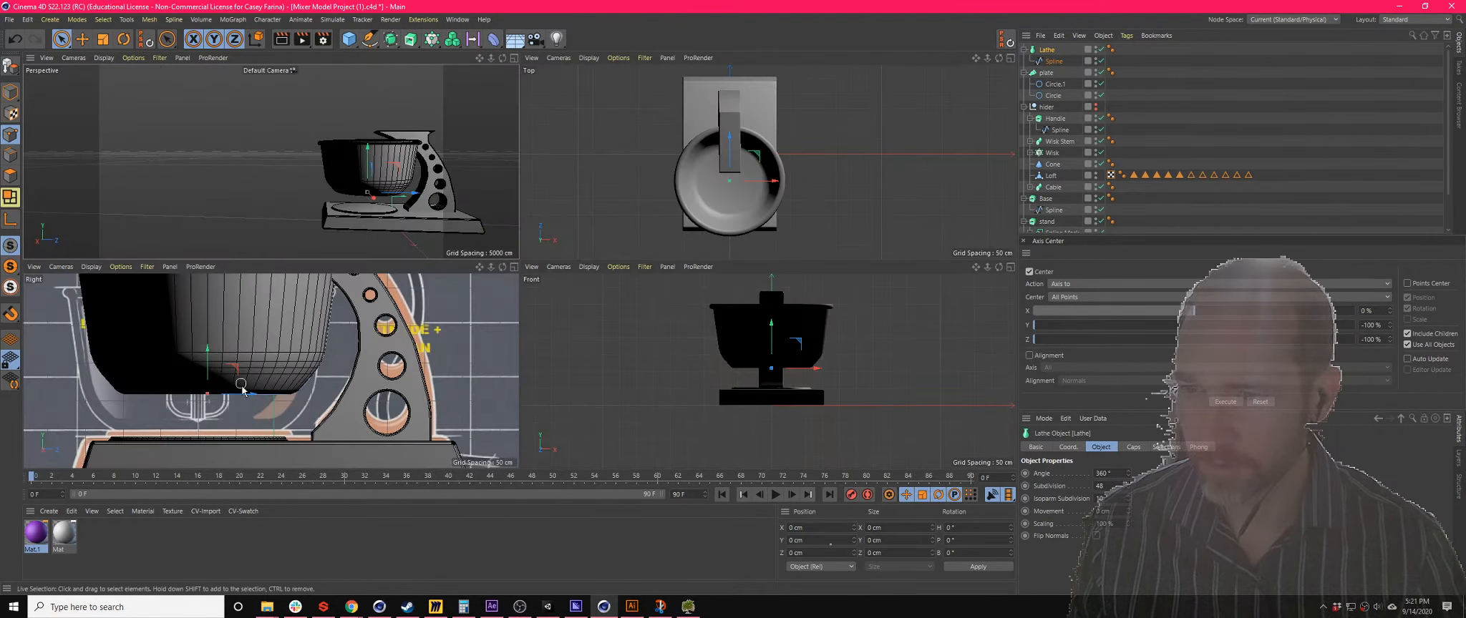
{"action": "left_click_drag", "start_coordinate": [204, 363], "coordinate": [204, 391]}
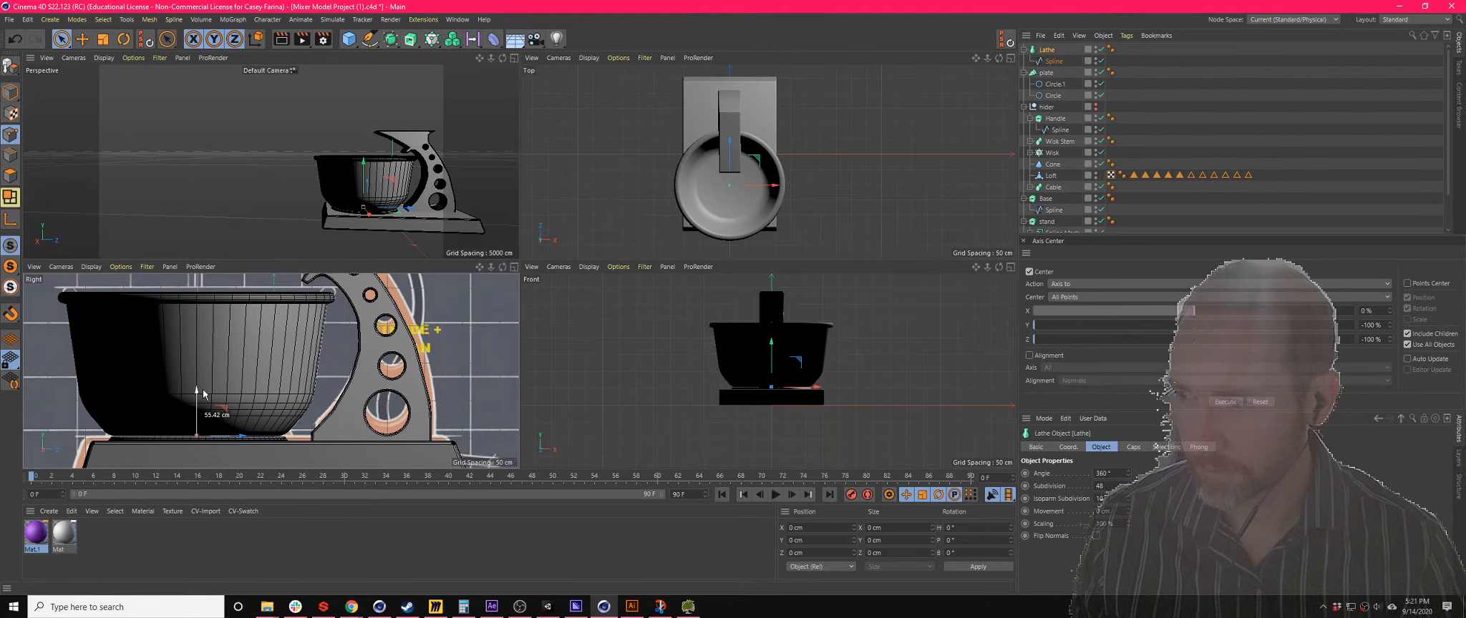
{"action": "left_click_drag", "start_coordinate": [243, 436], "coordinate": [248, 439]}
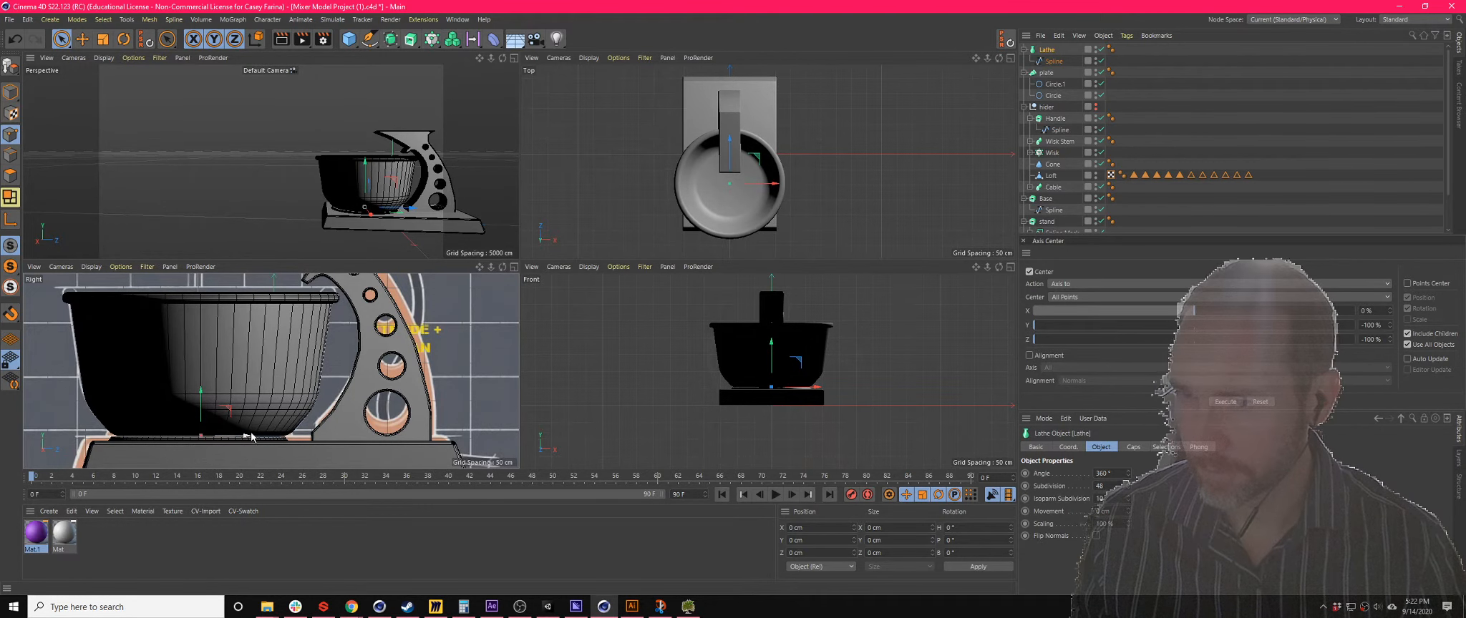
- Compare the bowl's outline and placement with the blueprint in the side view and check its fit on the stand in perspective
{"action": "left_click", "coordinate": [515, 266]}
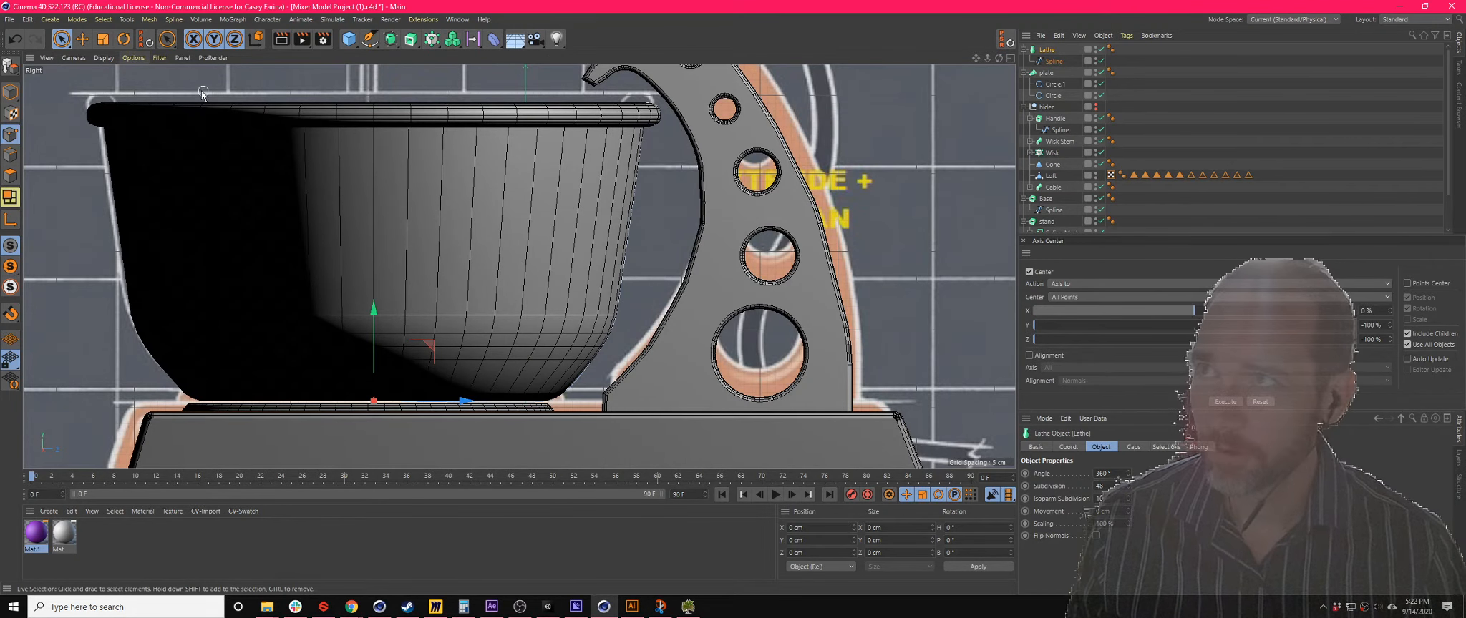
{"action": "scroll", "coordinate": [383, 146], "scroll_direction": "down", "scroll_amount": 5}
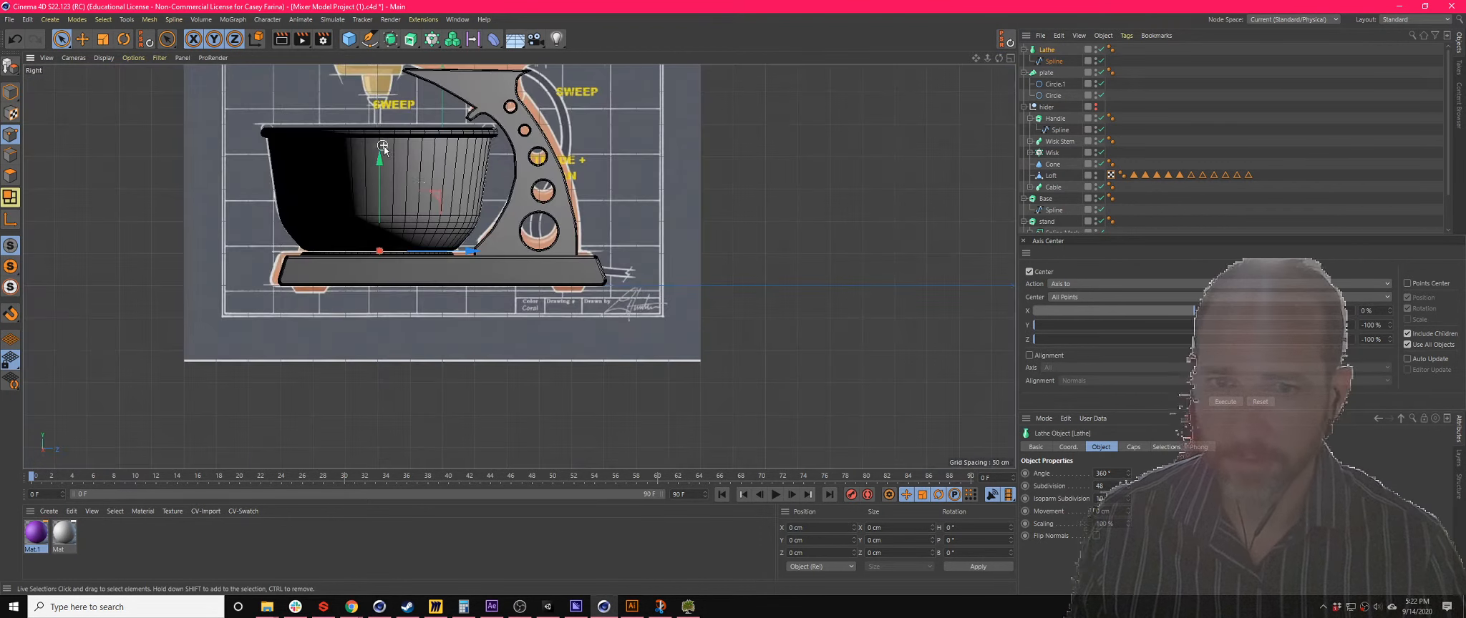
{"action": "middle_click_drag", "start_coordinate": [425, 110], "coordinate": [561, 259], "text": "alt"}
{"action": "scroll", "coordinate": [561, 259], "scroll_direction": "down", "scroll_amount": 4}
{"action": "scroll", "coordinate": [561, 258], "scroll_direction": "up", "scroll_amount": 4}
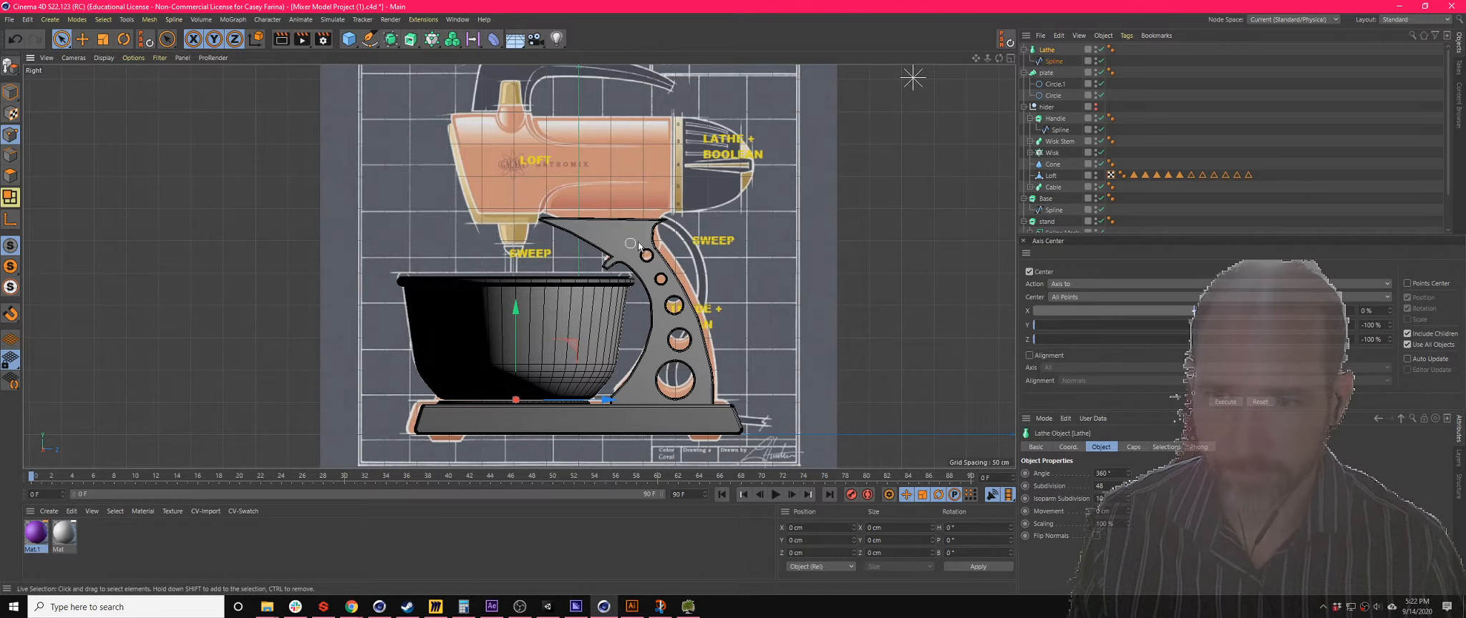
{"action": "left_click", "coordinate": [1009, 58]}
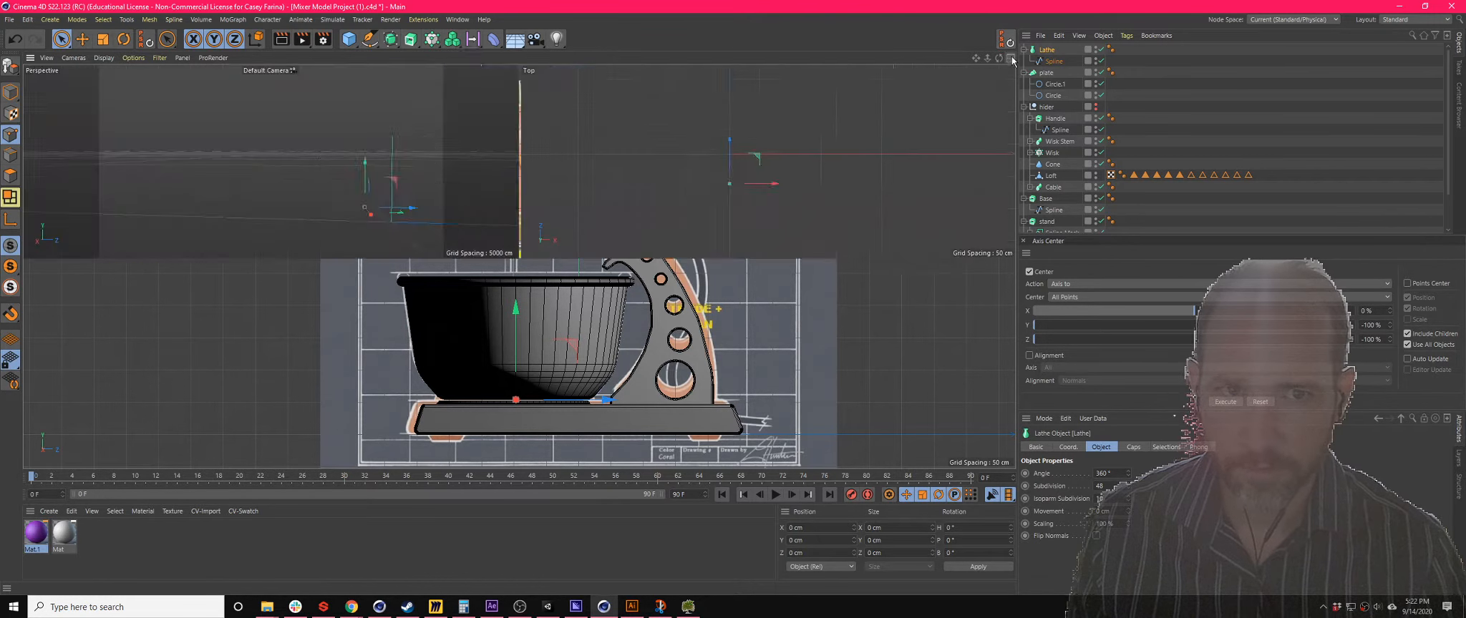
{"action": "left_click", "coordinate": [514, 57]}
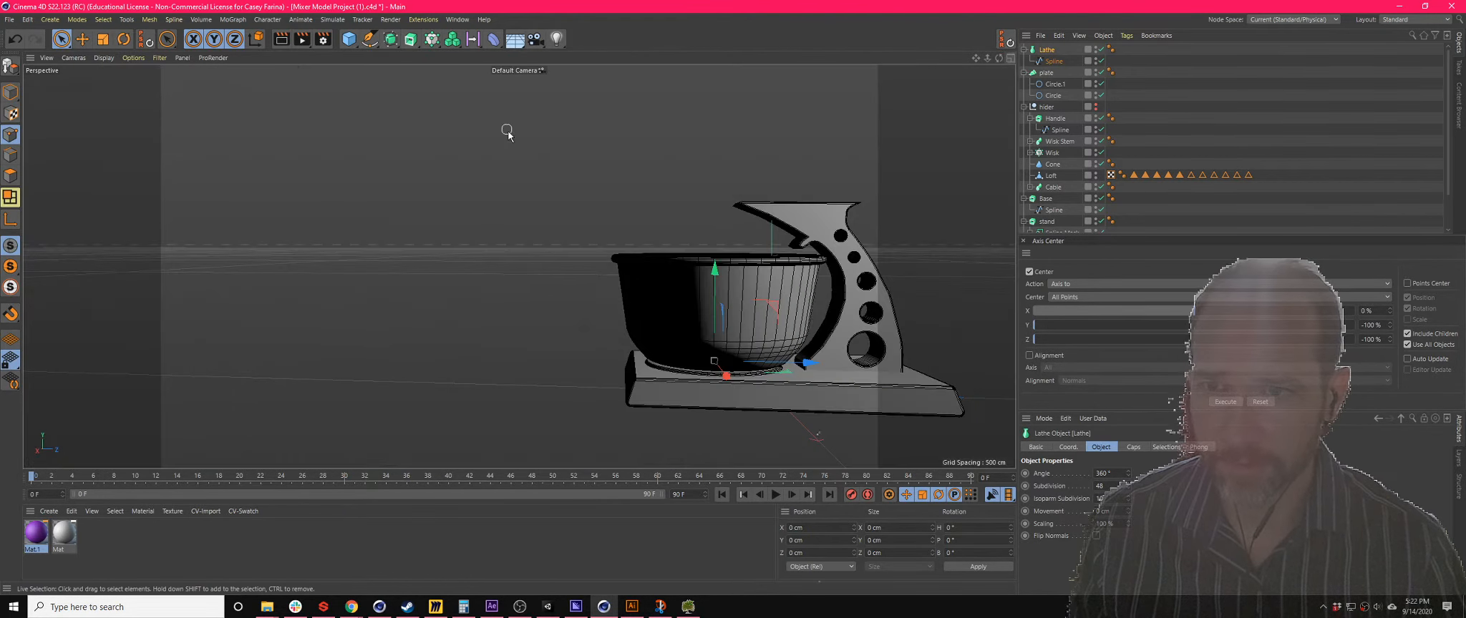
{"action": "left_click_drag", "start_coordinate": [606, 166], "coordinate": [795, 286], "text": "alt"}
{"action": "scroll", "coordinate": [791, 282], "scroll_direction": "up", "scroll_amount": 4}
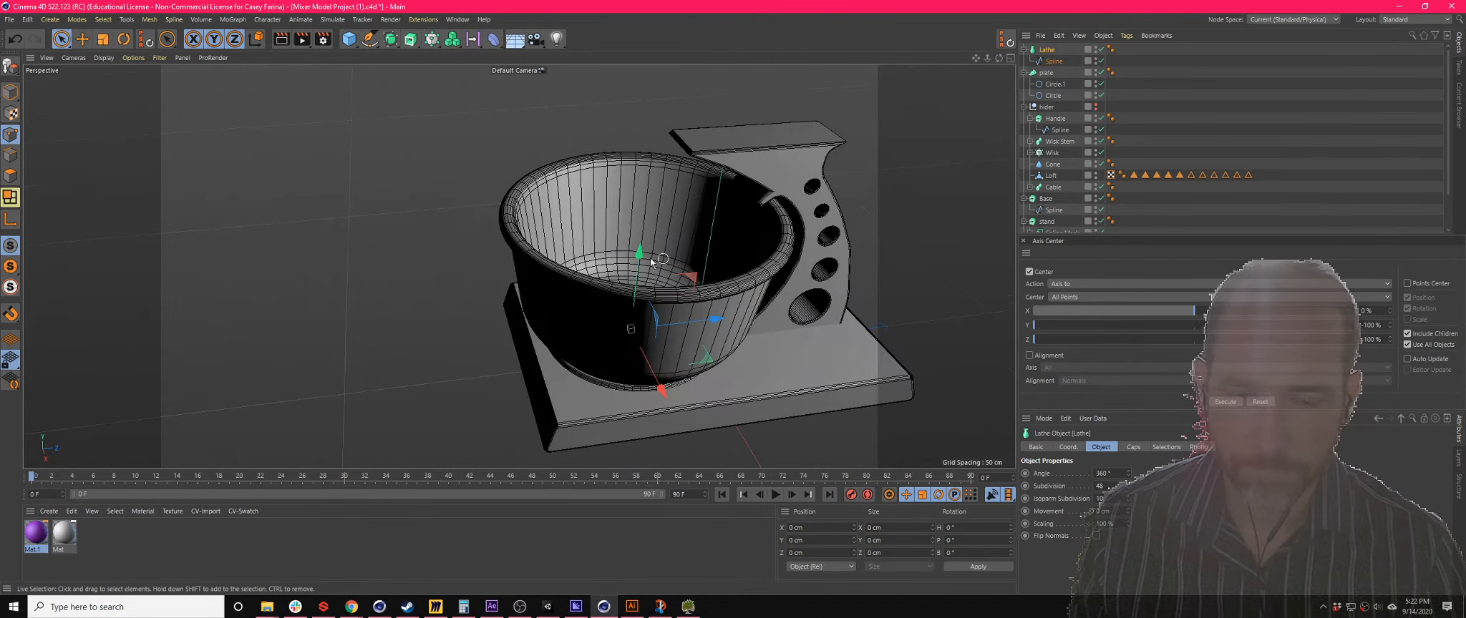
{"action": "middle_click_drag", "start_coordinate": [540, 247], "coordinate": [394, 212], "text": "alt"}
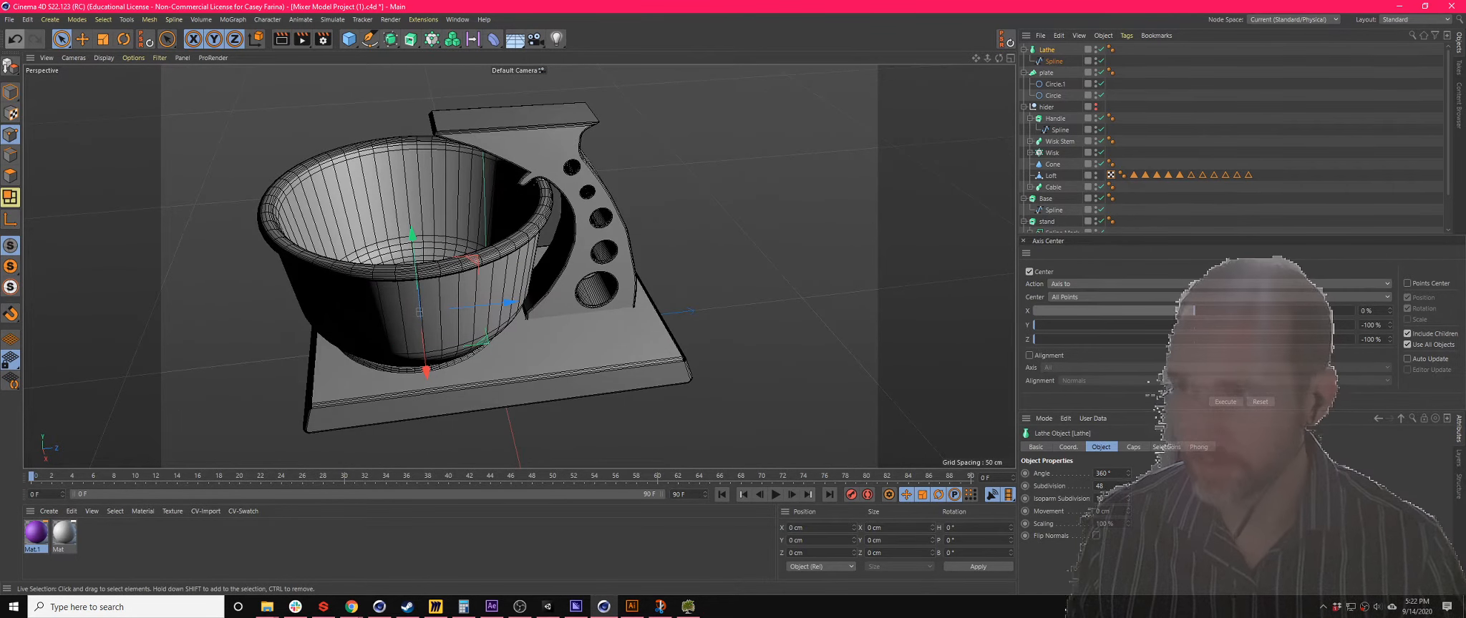
{"action": "left_click", "coordinate": [10, 19]}
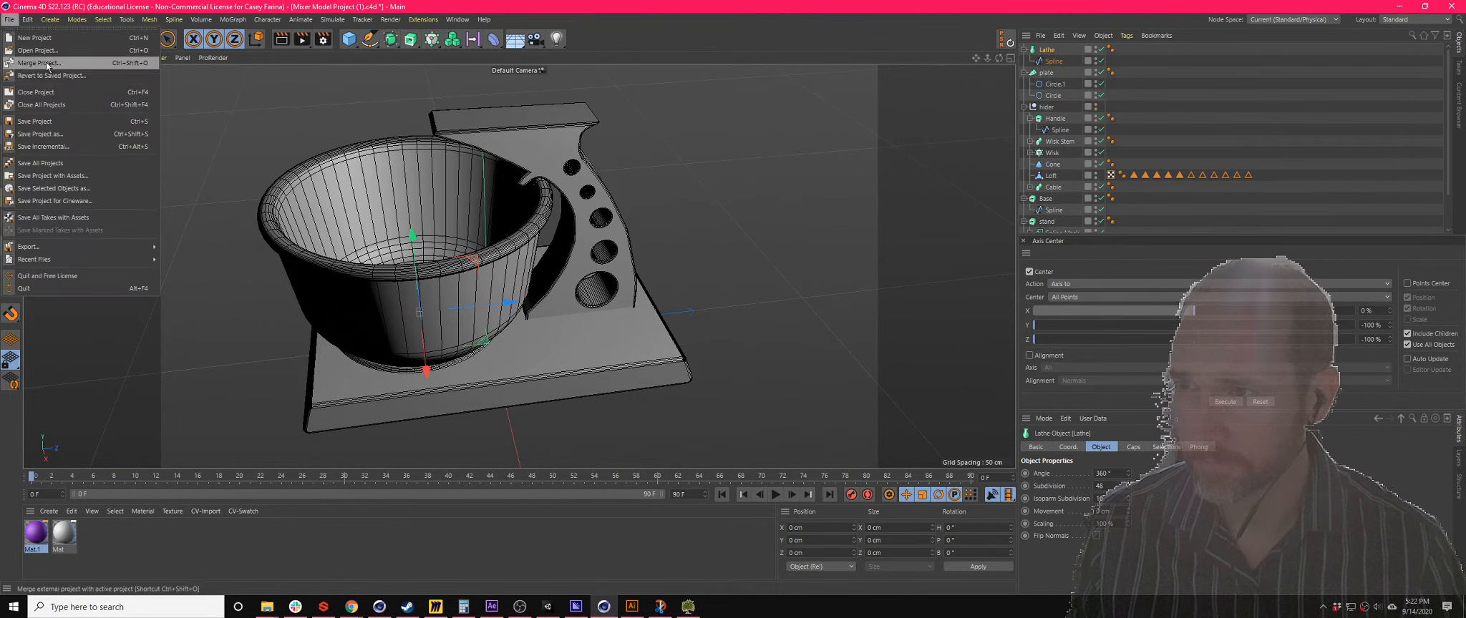
{"action": "left_click", "coordinate": [84, 135]}
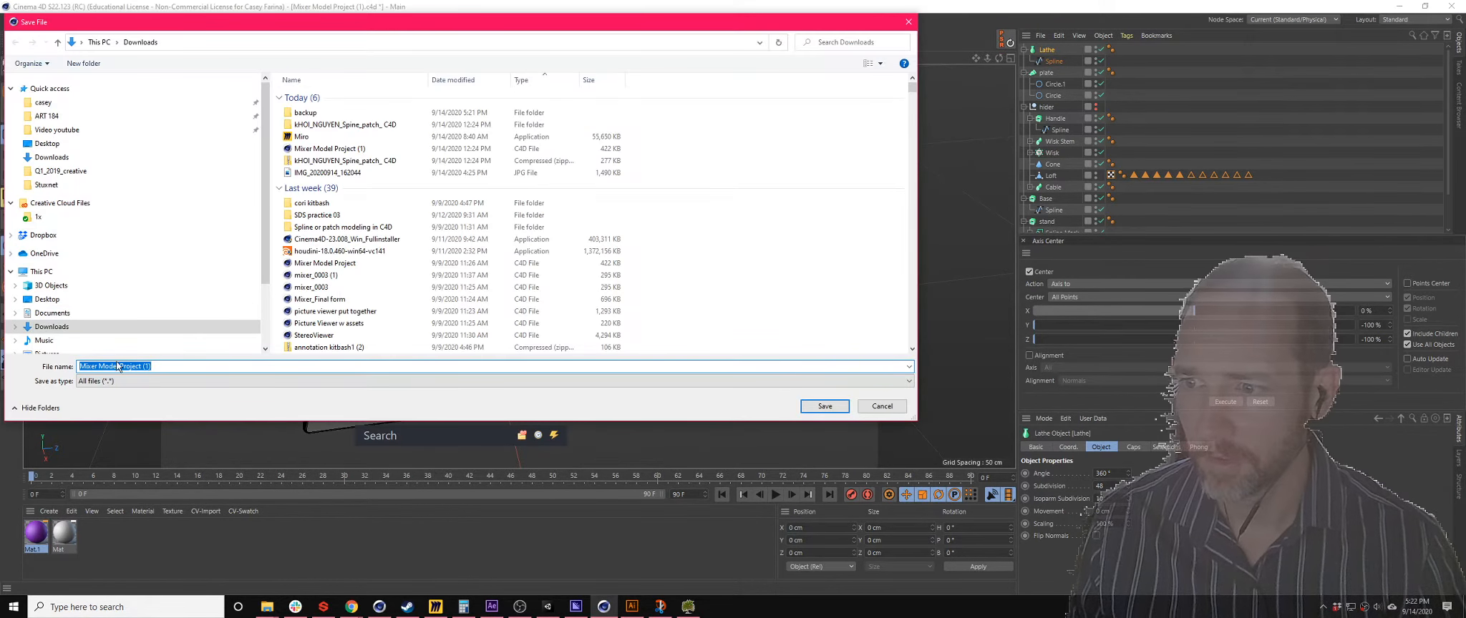
{"action": "left_click", "coordinate": [884, 406]}
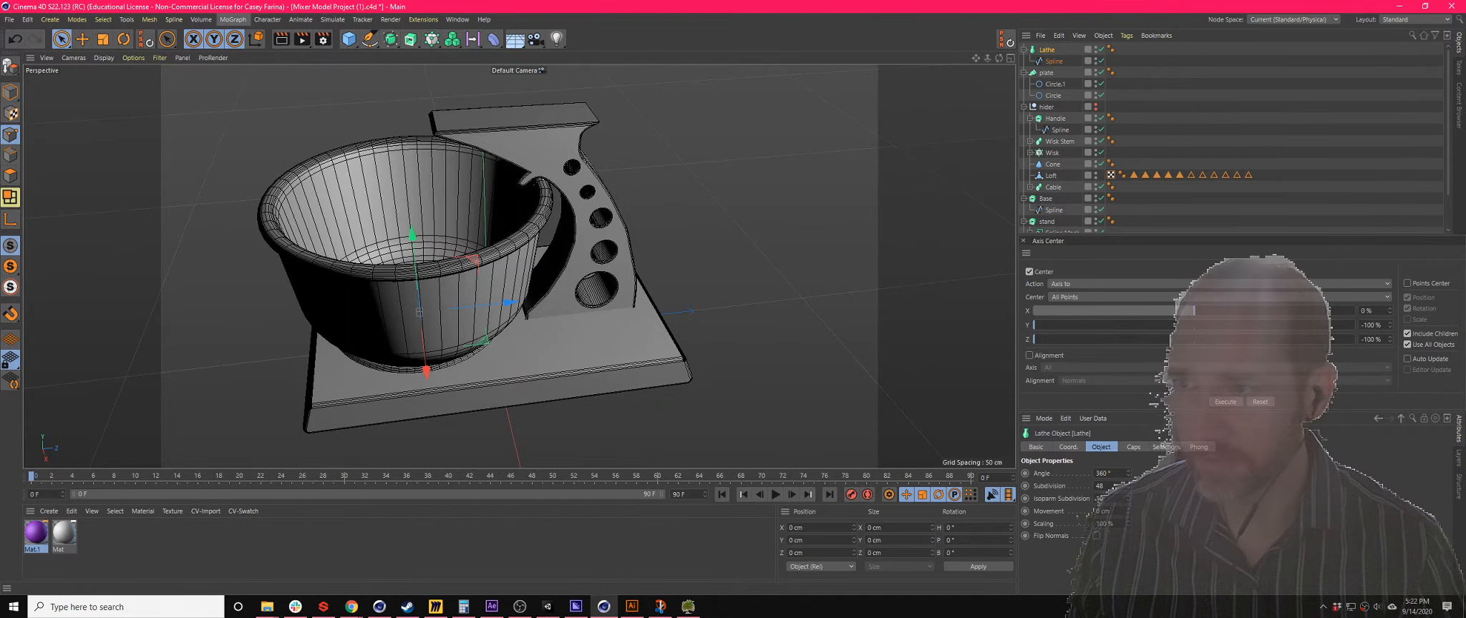
- Start saving the project with its assets and create a folder in ART 184 named with the author's surname and "mixer"
{"action": "left_click", "coordinate": [13, 20]}
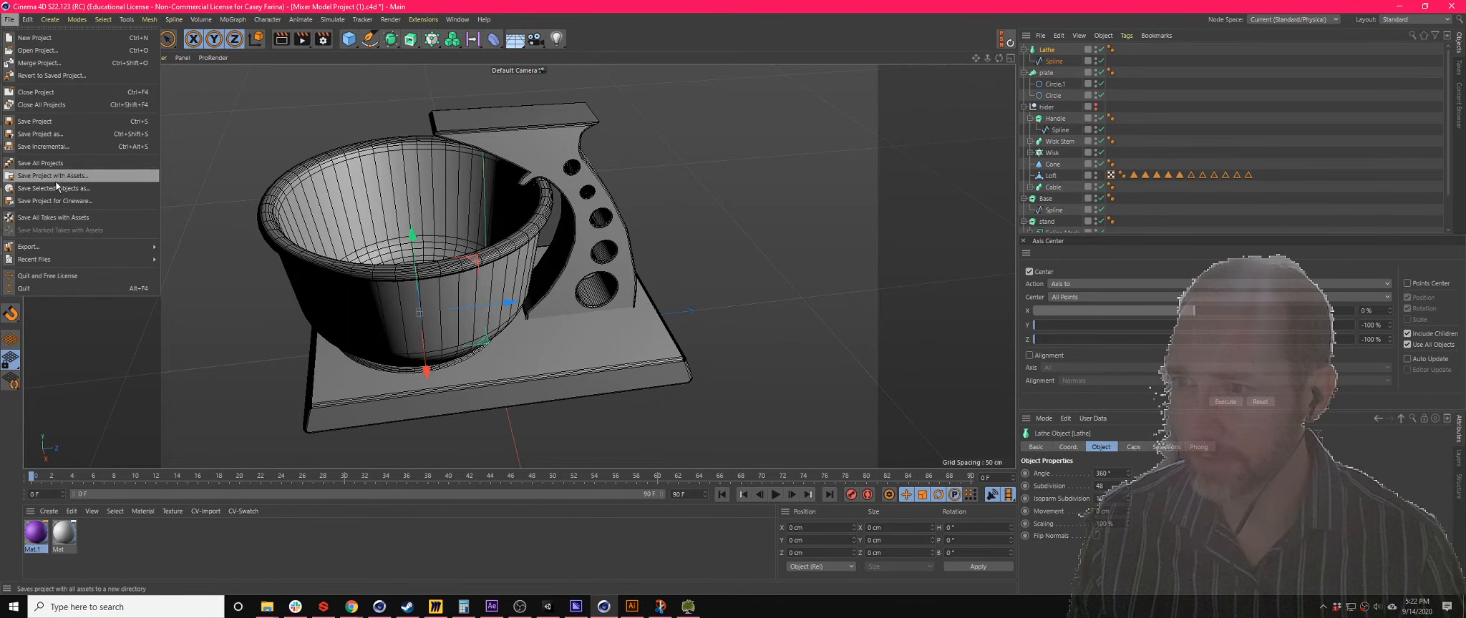
{"action": "left_click", "coordinate": [64, 199]}
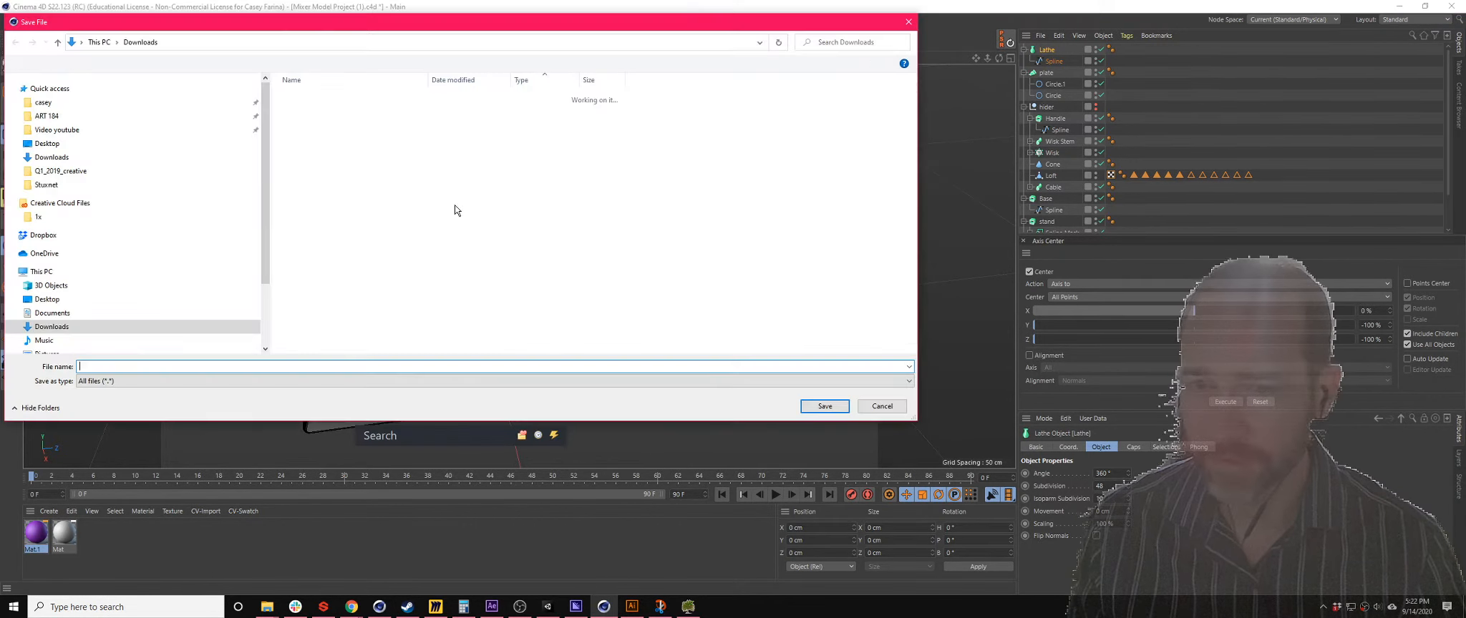
{"action": "left_click", "coordinate": [49, 116]}
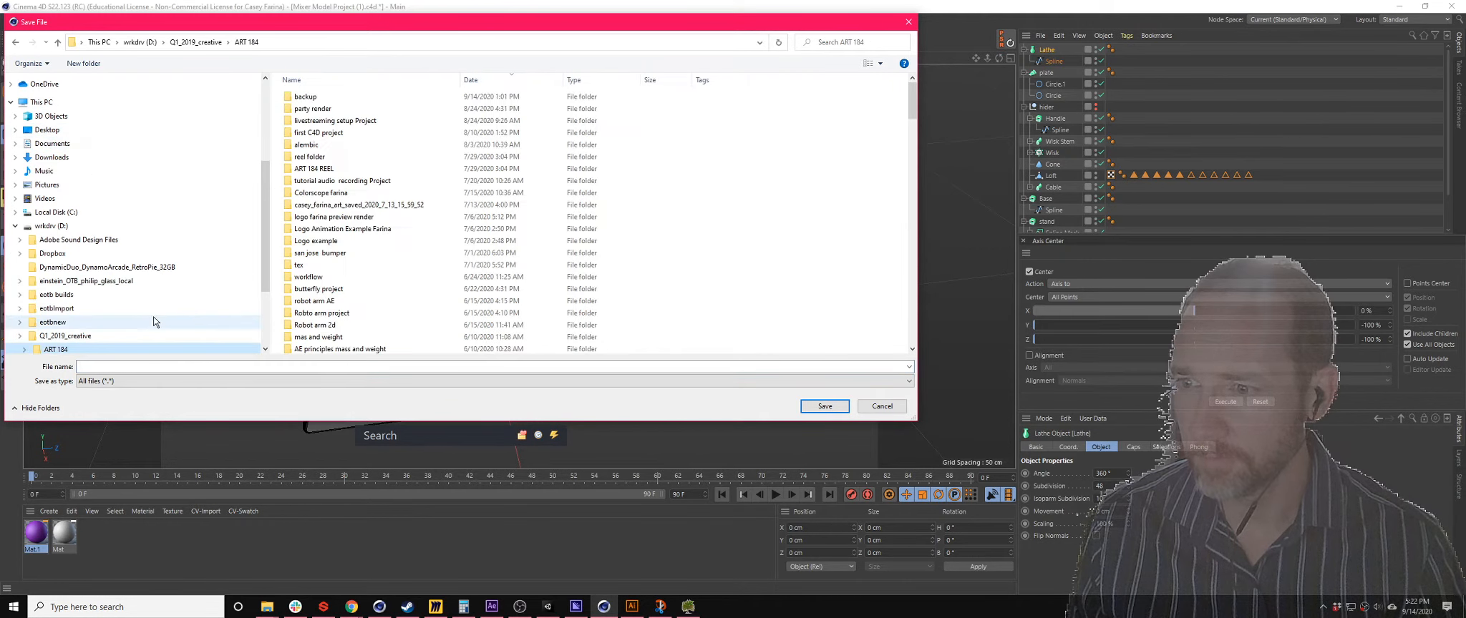
{"action": "left_click", "coordinate": [72, 69]}
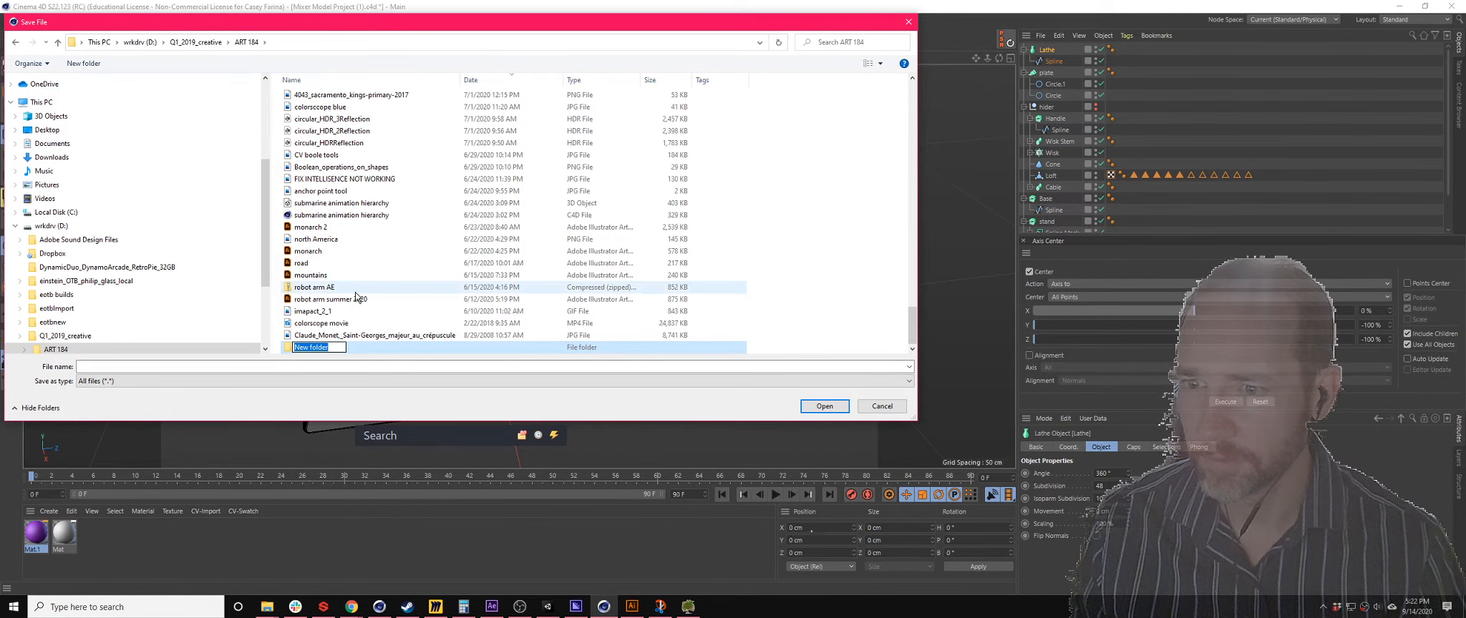
{"action": "type", "text": "farina mixer"}
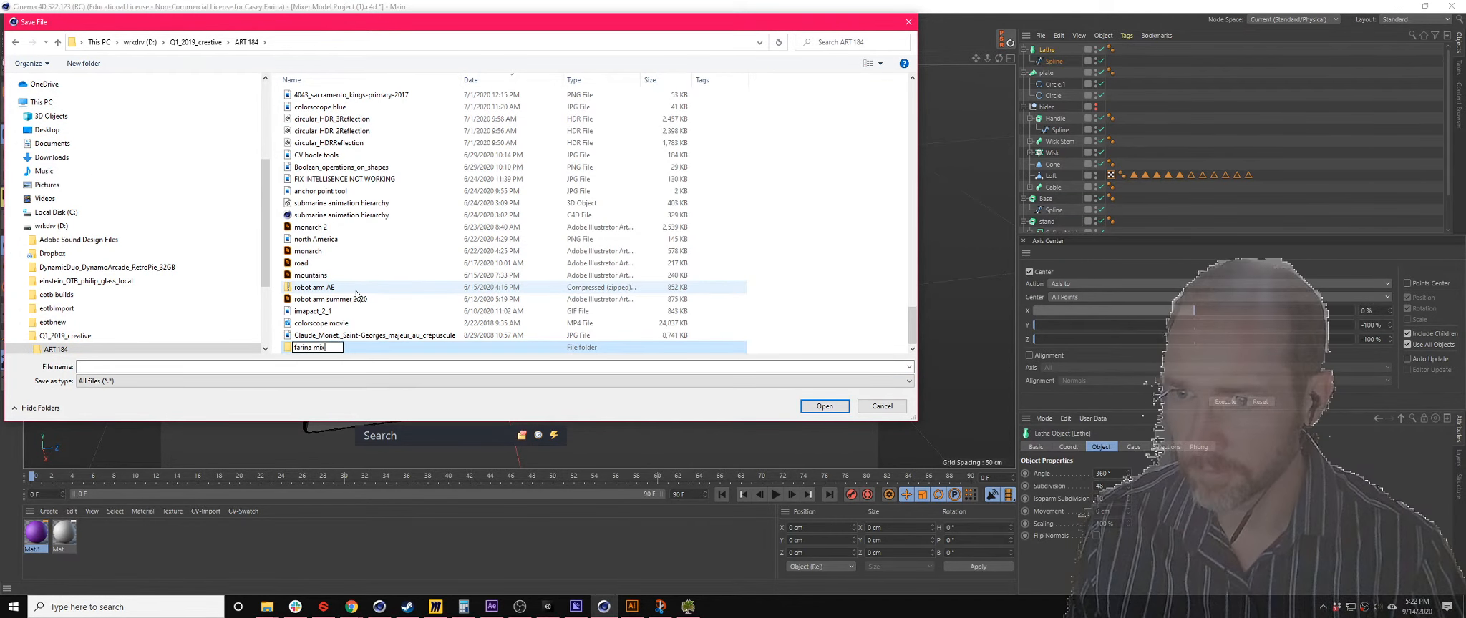
{"action": "key", "text": "Return"}
{"action": "double_click", "coordinate": [383, 351]}
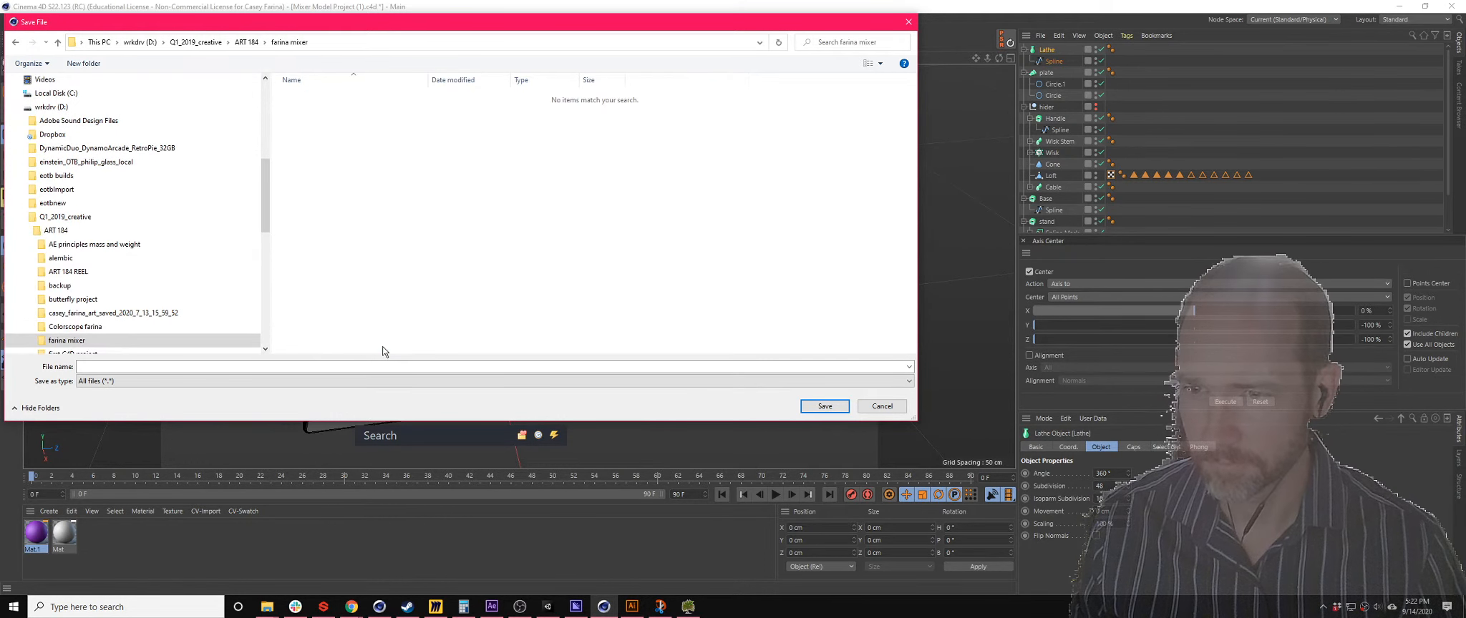
- Save the project inside the new folder under the author's surname followed by "mixer"
{"action": "left_click", "coordinate": [124, 363]}
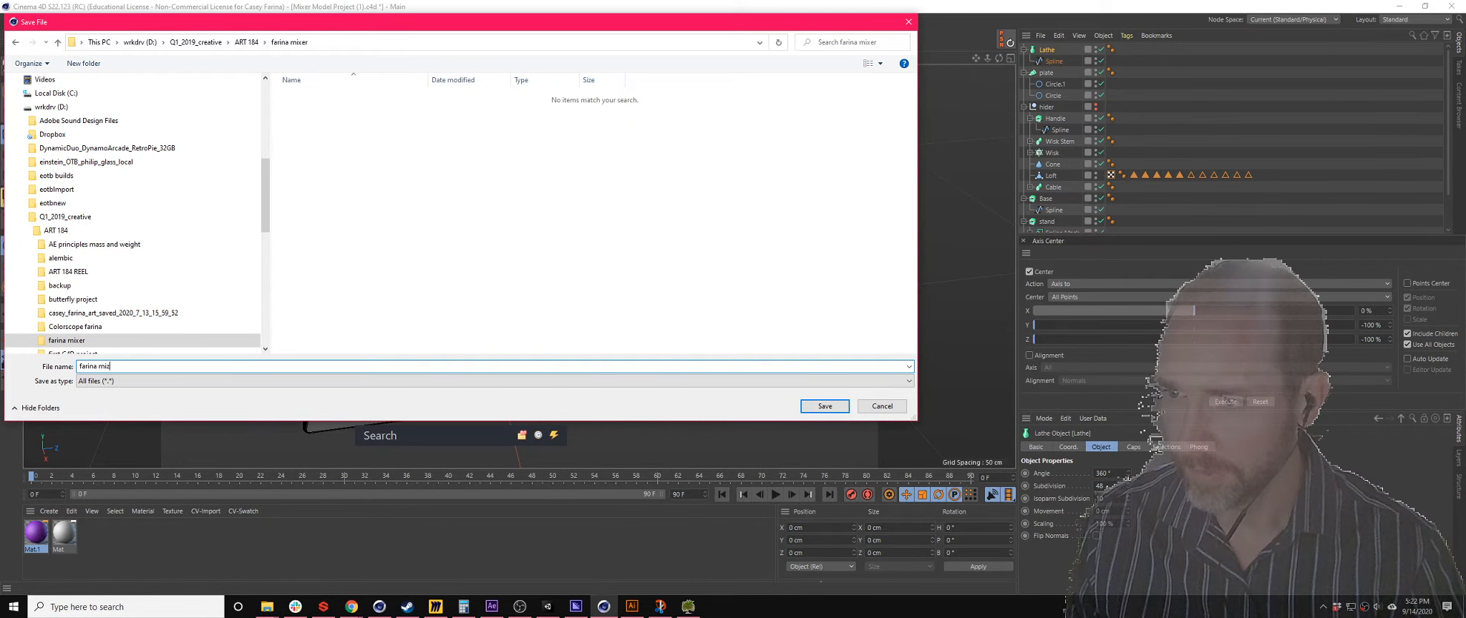
{"action": "type", "text": "farina mixer"}
{"action": "key", "text": "Return"}
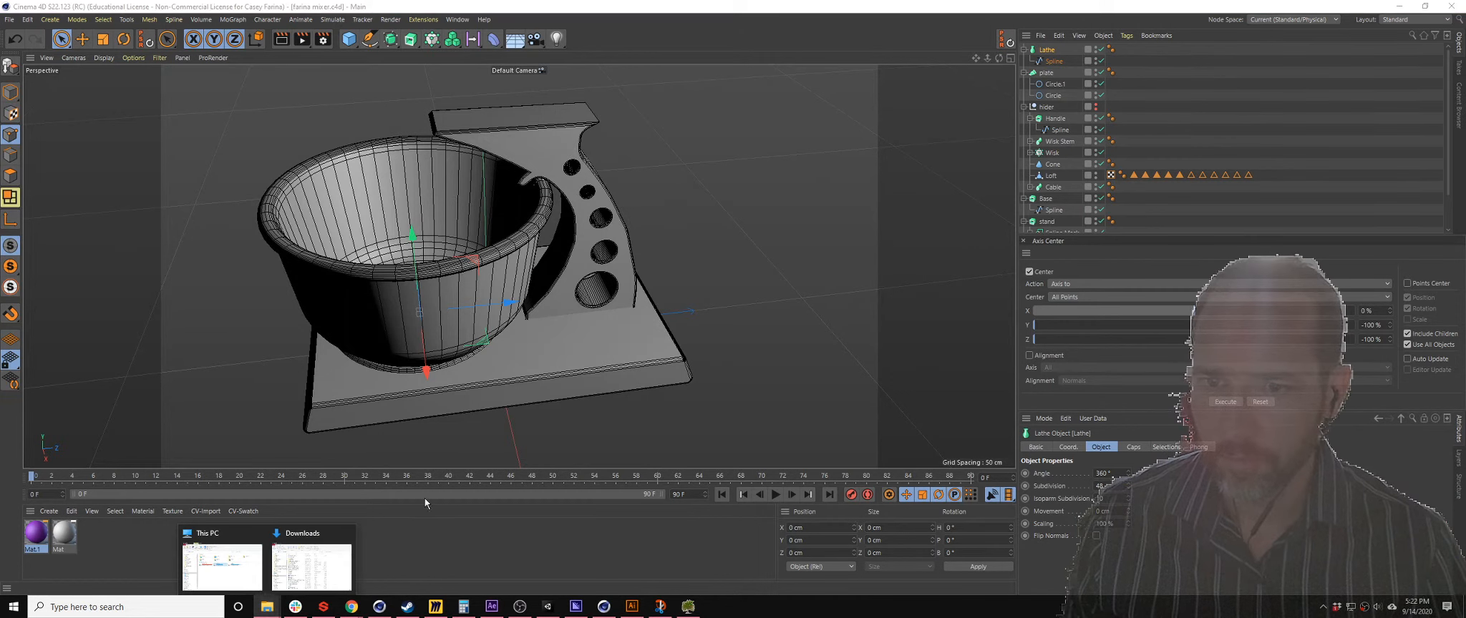
- Render previews of the bowl, stand and base in the perspective view, from a lower angle and closer up
{"action": "mouse_move", "coordinate": [568, 338]}
{"action": "left_mouse_down", "text": "alt"}
{"action": "mouse_move", "coordinate": [536, 313]}
{"action": "mouse_move", "coordinate": [531, 211]}
{"action": "mouse_move", "coordinate": [544, 297]}
{"action": "left_mouse_up", "text": "alt"}
{"action": "key", "text": "ctrl+r"}
{"action": "key", "text": "ctrl+r"}
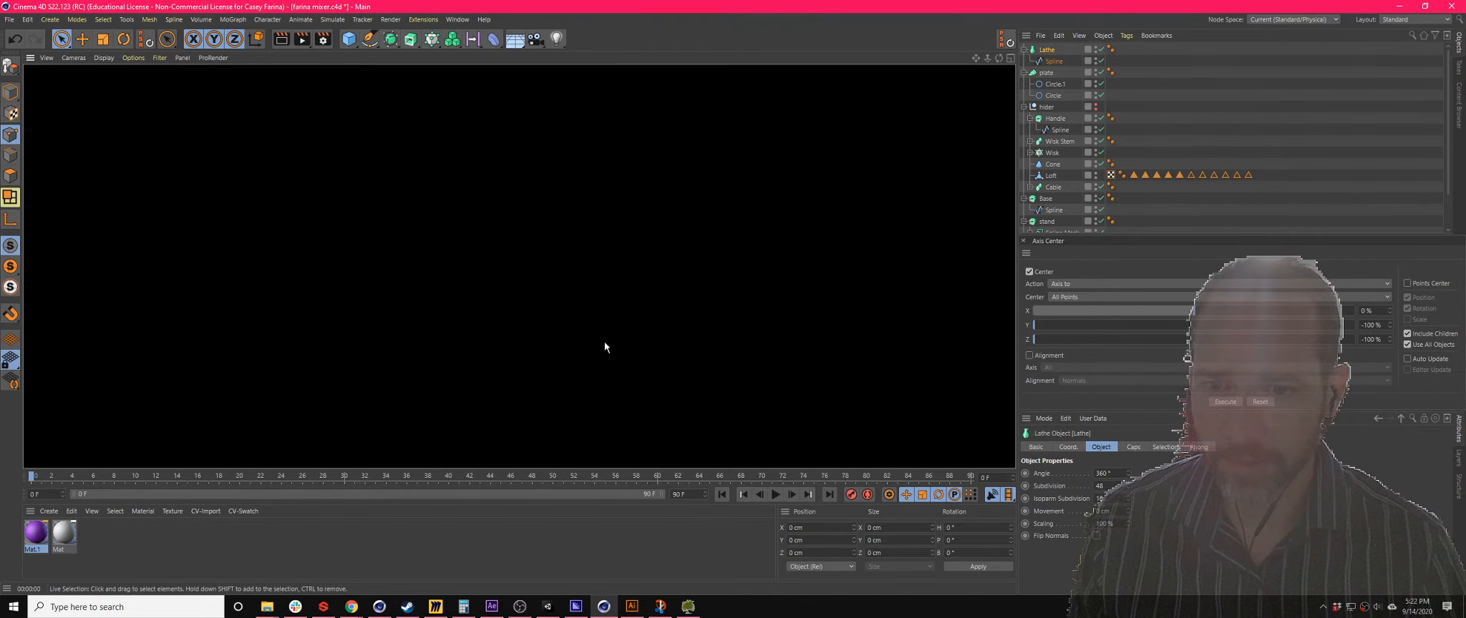
{"action": "left_click", "coordinate": [597, 328]}
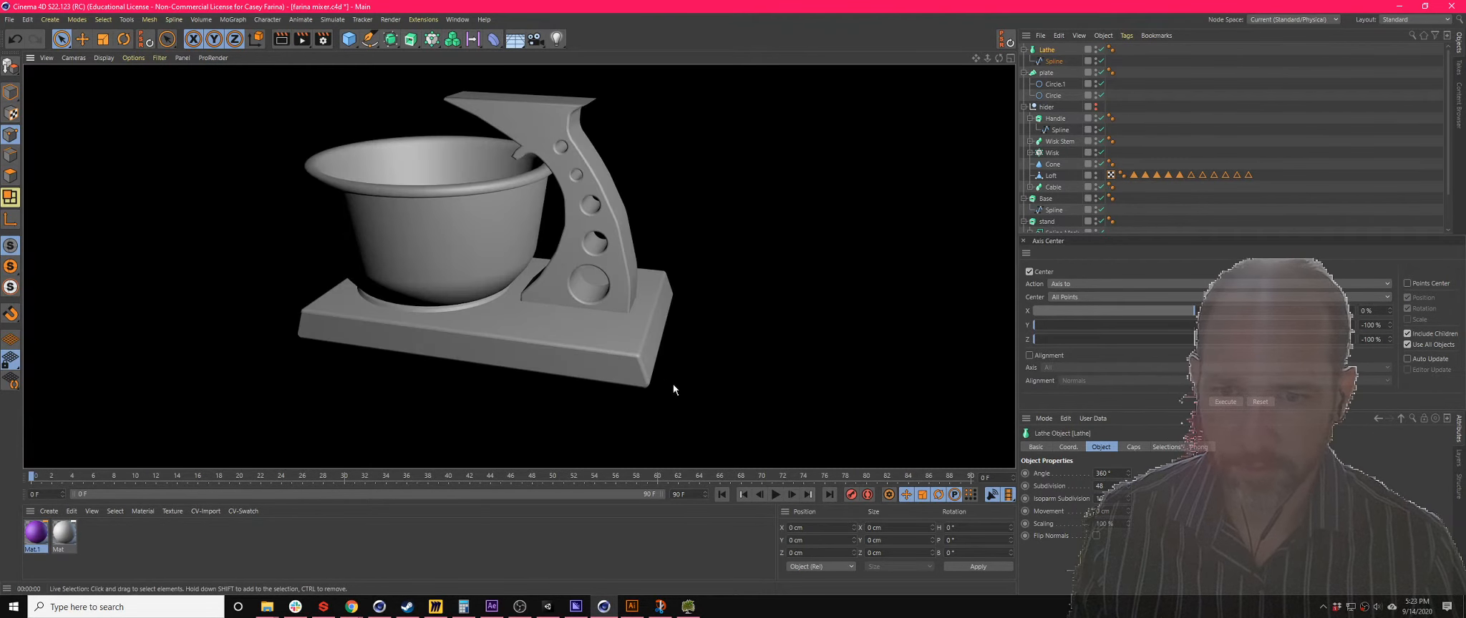
{"action": "scroll", "coordinate": [651, 372], "scroll_direction": "up", "scroll_amount": 6}
{"action": "key", "text": "ctrl+r"}
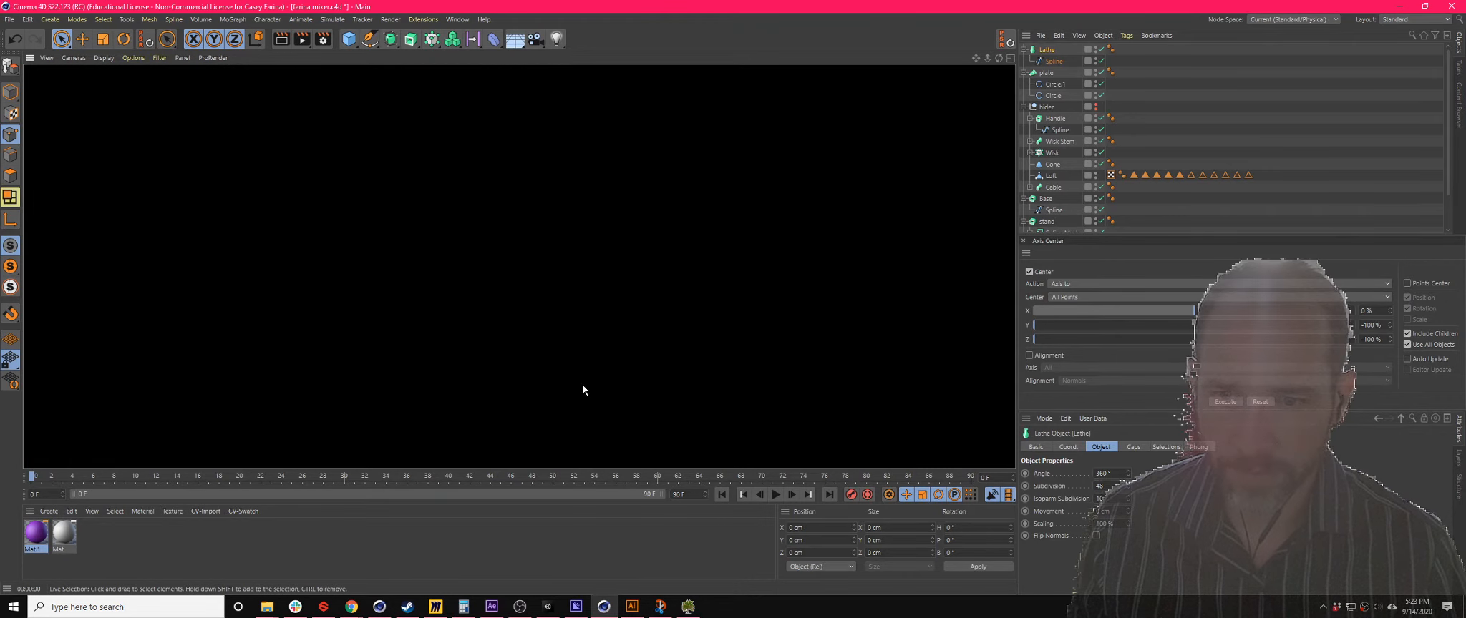
{"action": "left_click", "coordinate": [555, 337]}
{"action": "scroll", "coordinate": [554, 337], "scroll_direction": "down", "scroll_amount": 10}
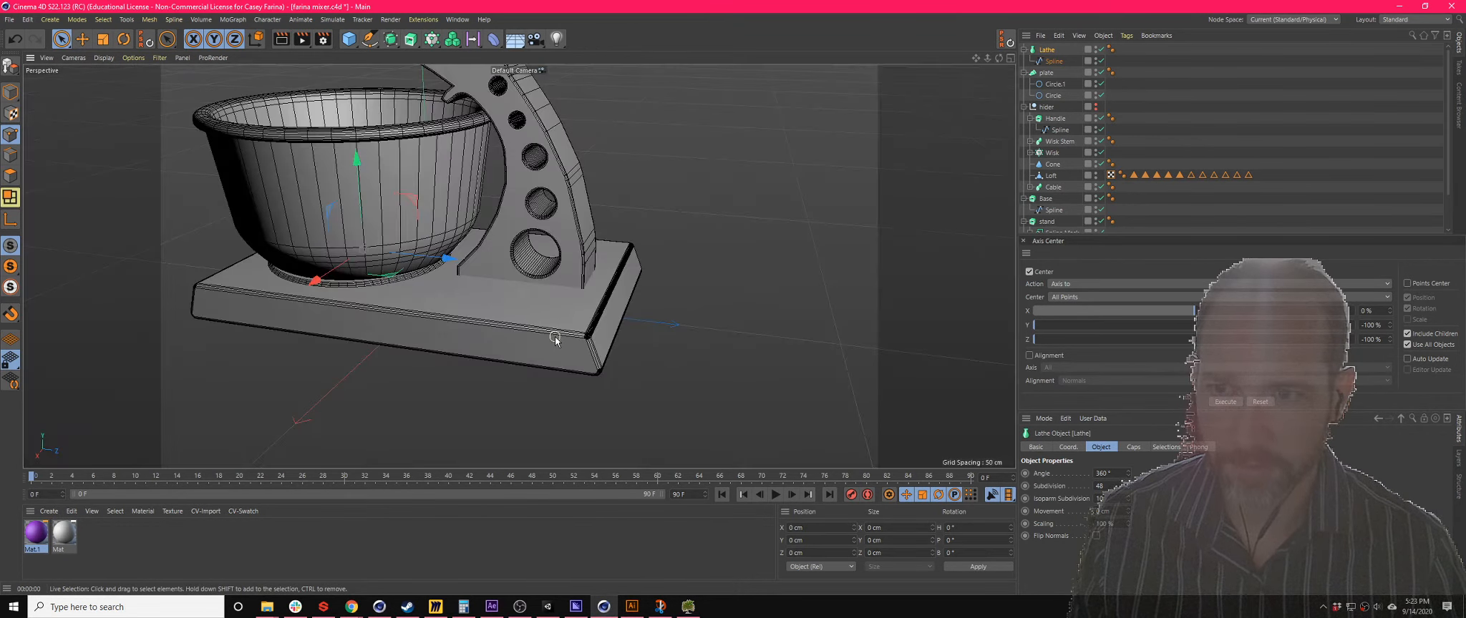
- Collapse the bowl's Lathe object in the object list and rename it "bowl"
{"action": "mouse_move", "coordinate": [522, 306]}
{"action": "left_mouse_down", "text": "alt"}
{"action": "mouse_move", "coordinate": [665, 340]}
{"action": "mouse_move", "coordinate": [808, 317]}
{"action": "mouse_move", "coordinate": [510, 315]}
{"action": "left_mouse_up", "text": "alt"}
{"action": "left_click_drag", "start_coordinate": [478, 259], "coordinate": [882, 188], "text": "alt"}
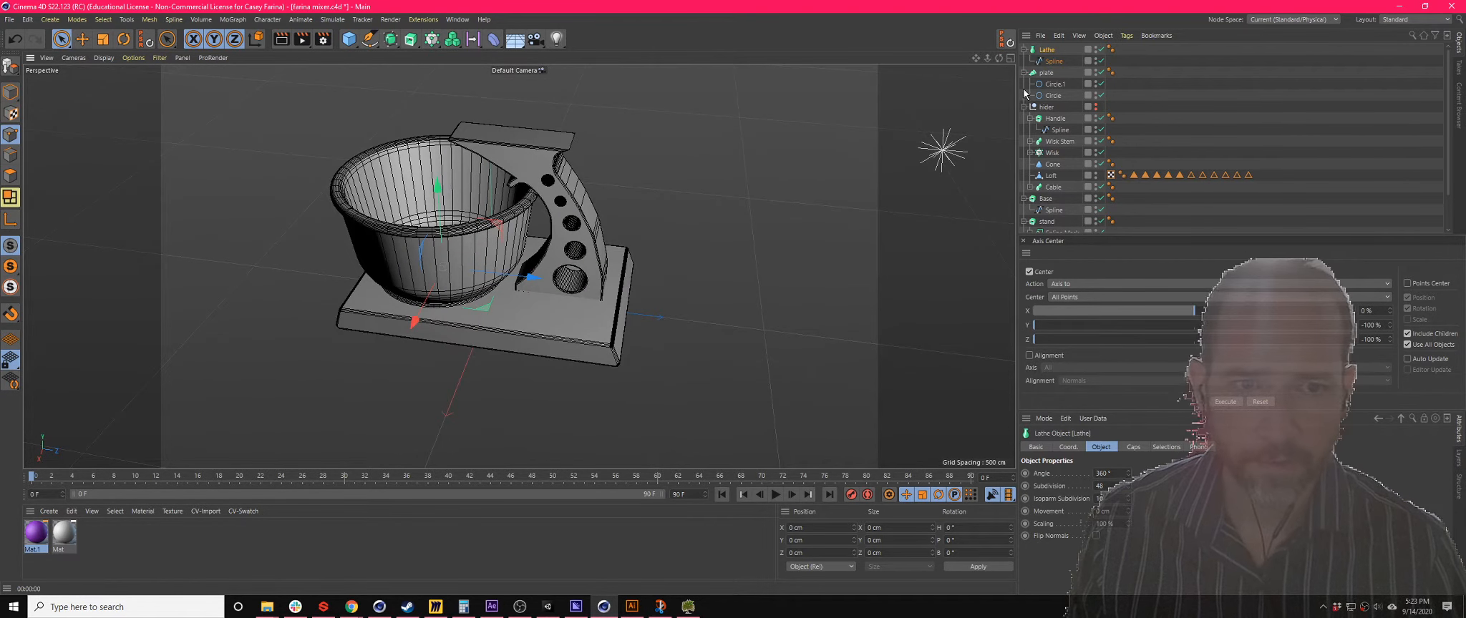
{"action": "left_click", "coordinate": [1022, 47]}
{"action": "left_click", "coordinate": [1023, 49]}
{"action": "double_click", "coordinate": [1046, 49]}
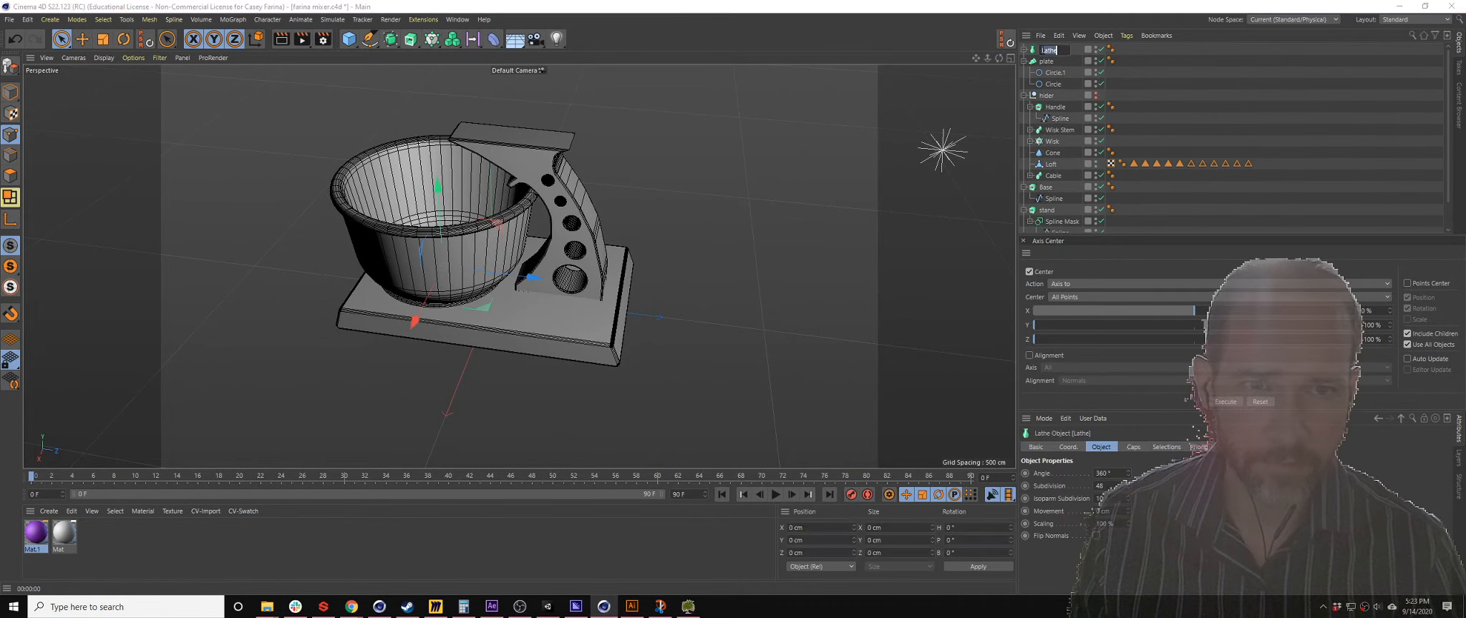
{"action": "type", "text": "bowl"}
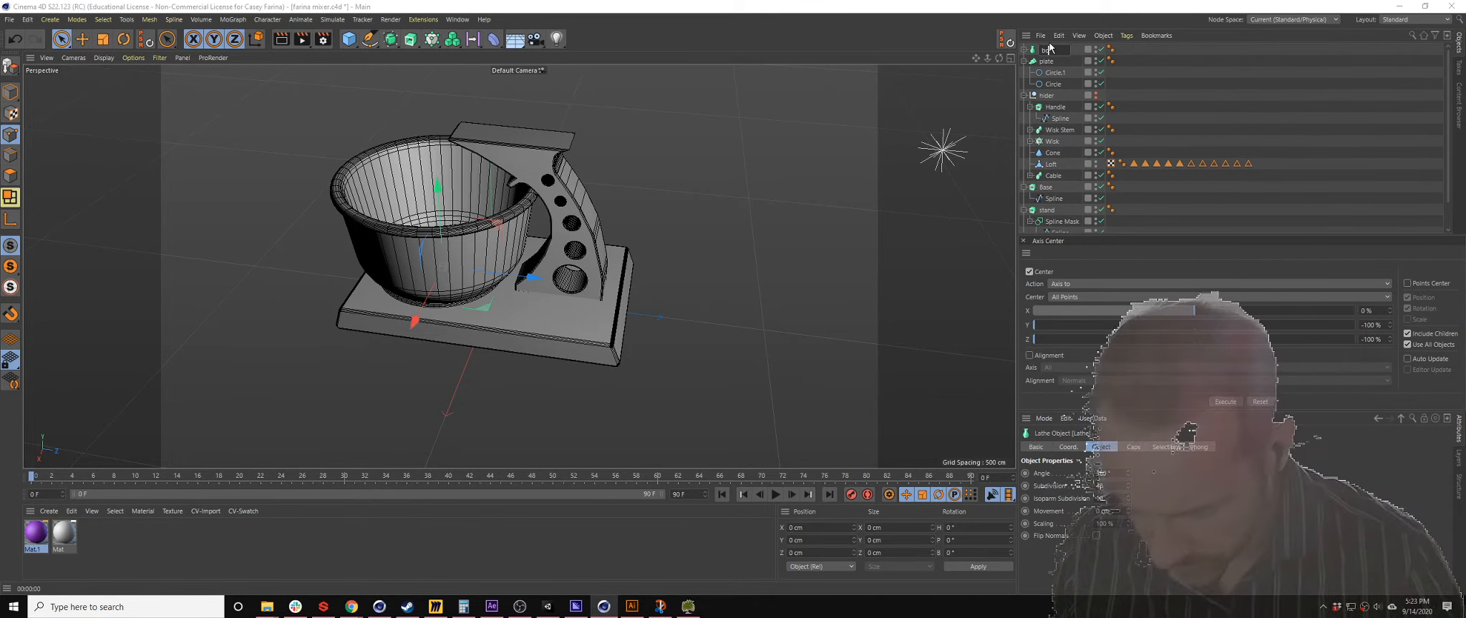
{"action": "key", "text": "Return"}
- Collapse the plate, hider, Base and stand hierarchies so only the top-level objects are listed
{"action": "left_click", "coordinate": [1023, 61]}
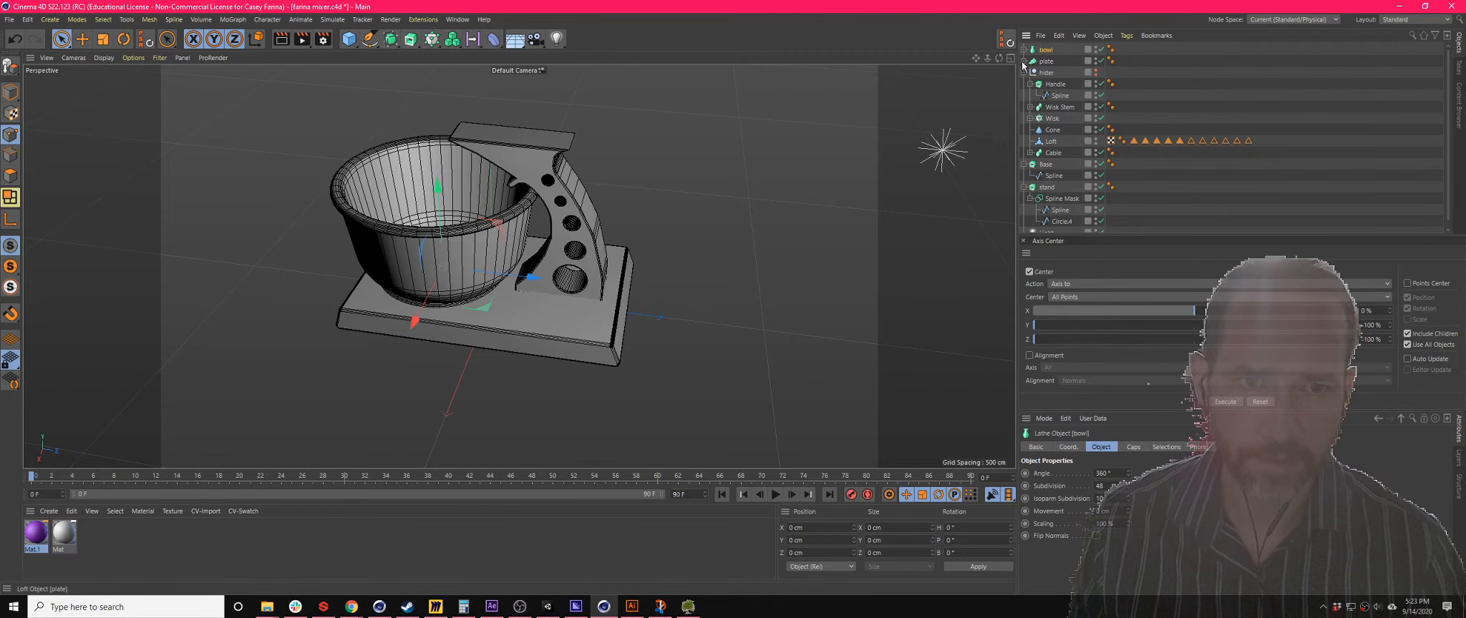
{"action": "left_click", "coordinate": [1023, 72]}
{"action": "left_click", "coordinate": [1044, 84]}
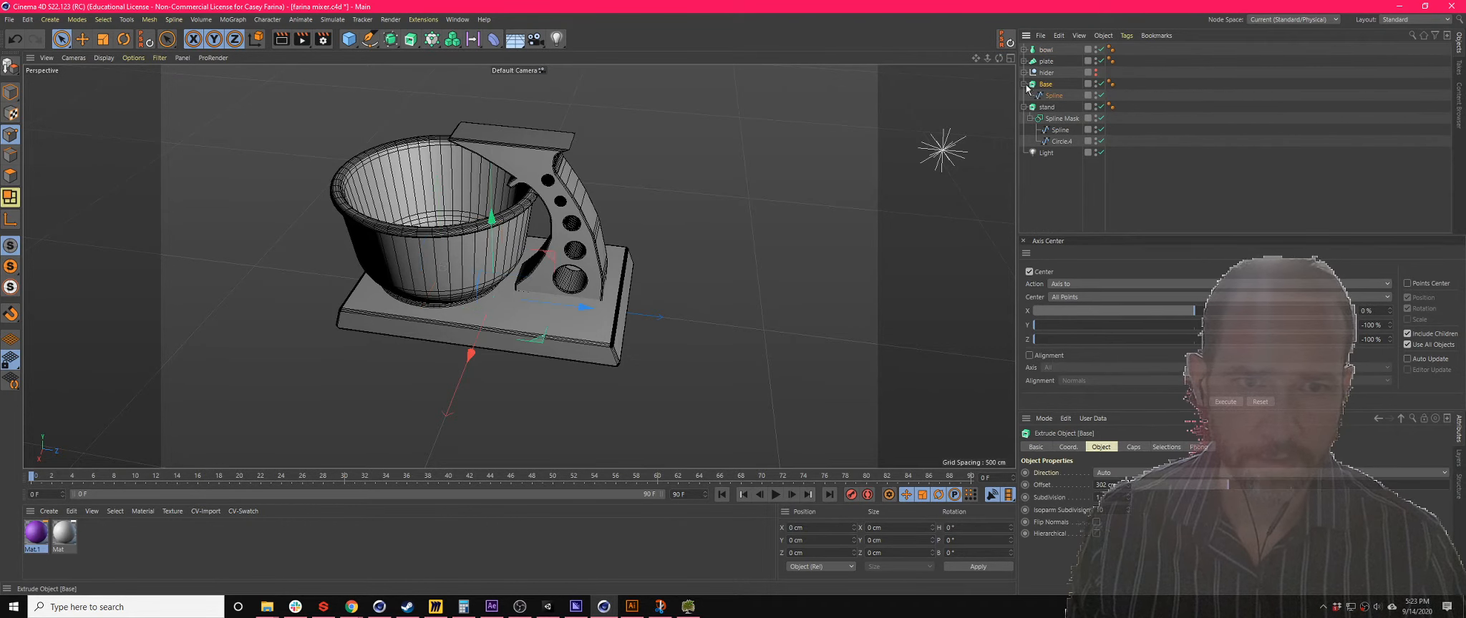
{"action": "left_click", "coordinate": [1024, 84]}
{"action": "left_click", "coordinate": [1024, 95]}
{"action": "left_click_drag", "start_coordinate": [599, 265], "coordinate": [630, 238], "text": "alt"}
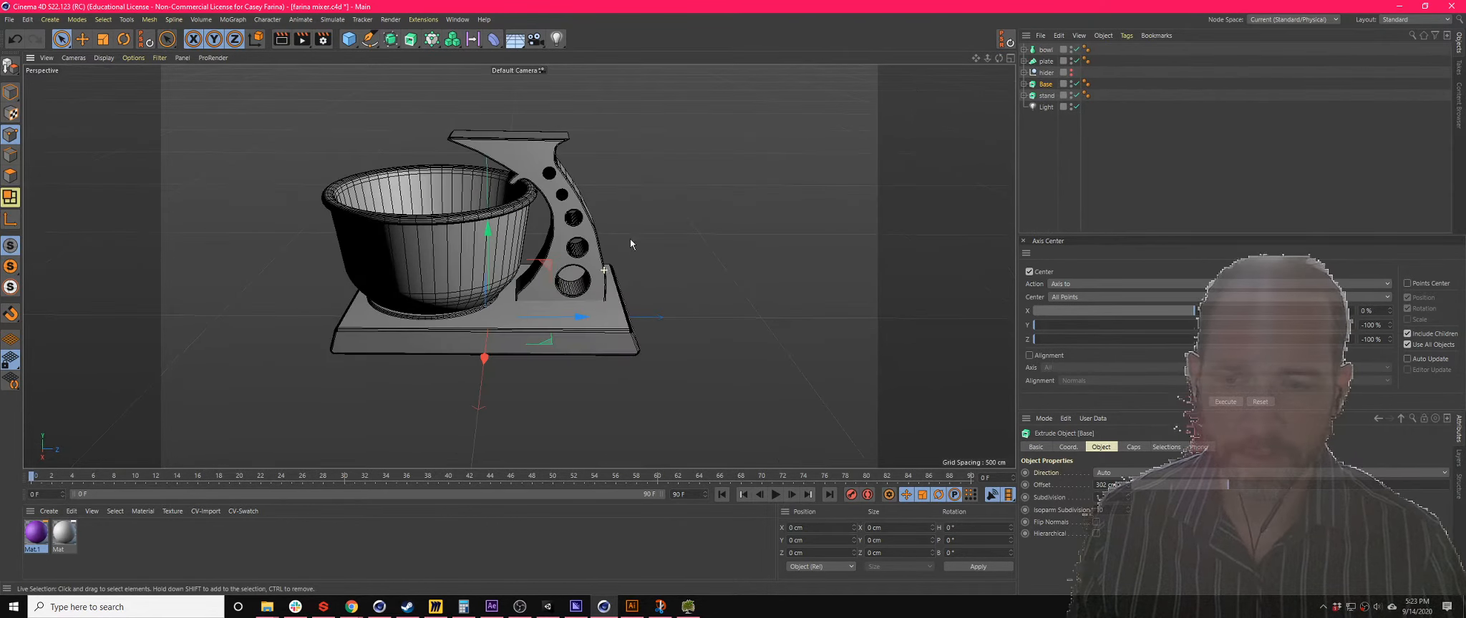
{"action": "left_click_drag", "start_coordinate": [976, 58], "coordinate": [942, 100]}
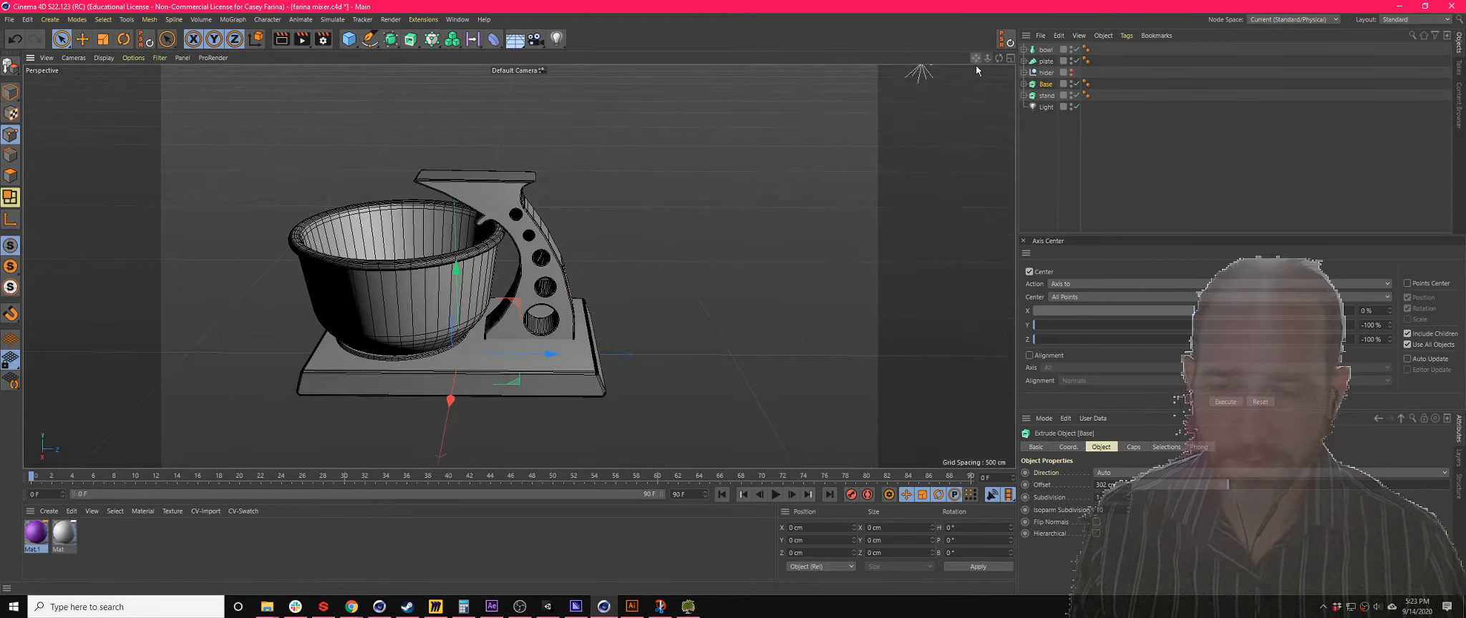
{"action": "left_click_drag", "start_coordinate": [657, 348], "coordinate": [654, 327], "text": "alt"}
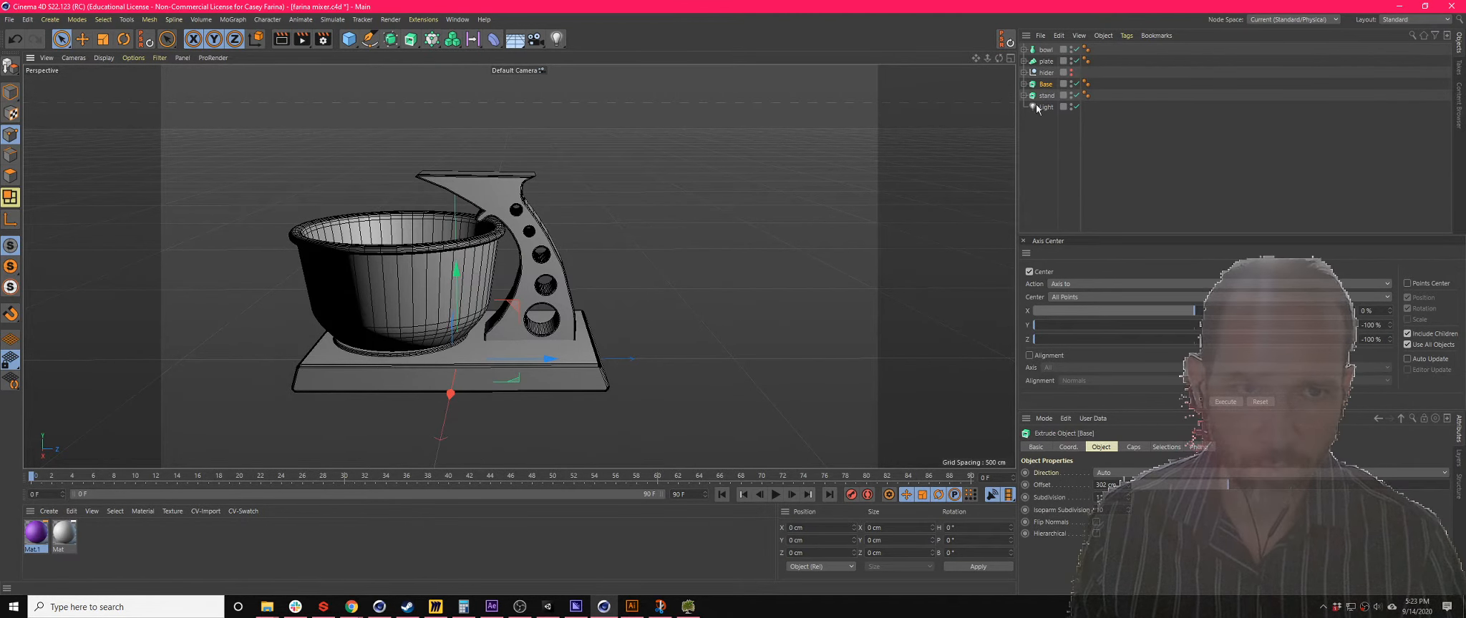
- Add a null object to the scene and name it "MIXER"
{"action": "left_click", "coordinate": [1010, 58]}
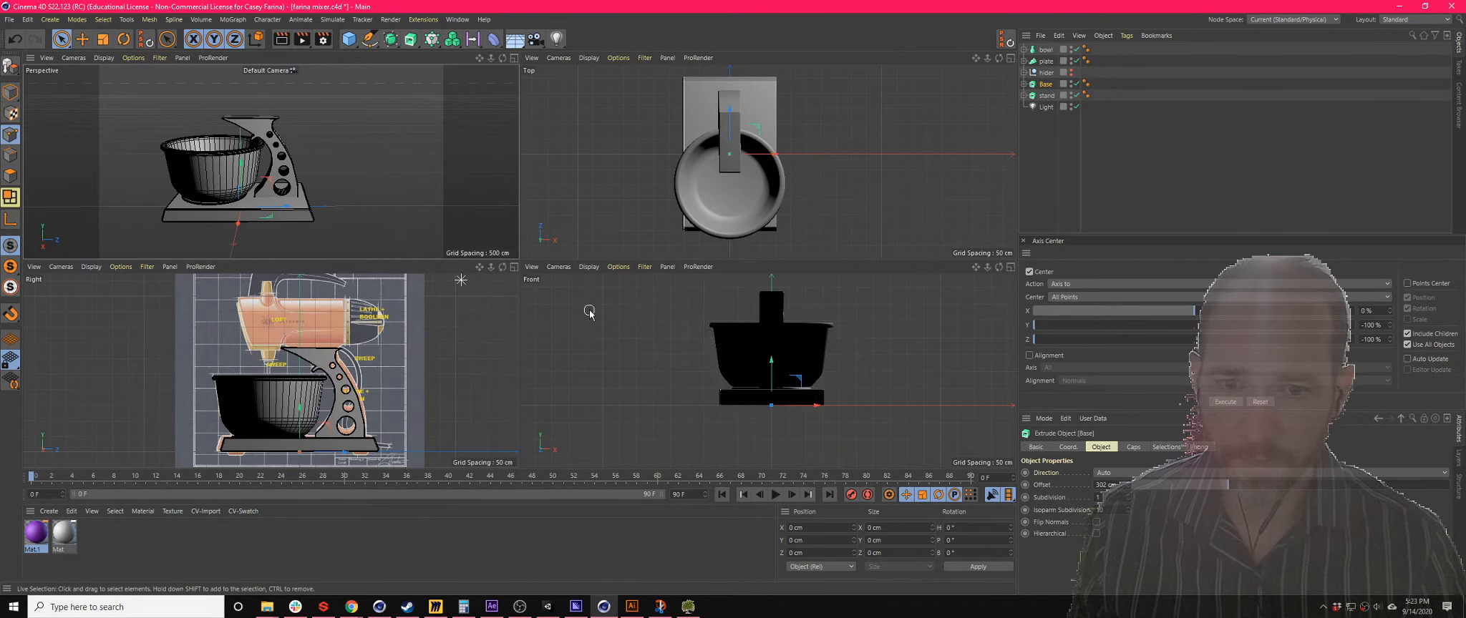
{"action": "left_click_drag", "start_coordinate": [349, 40], "coordinate": [390, 53]}
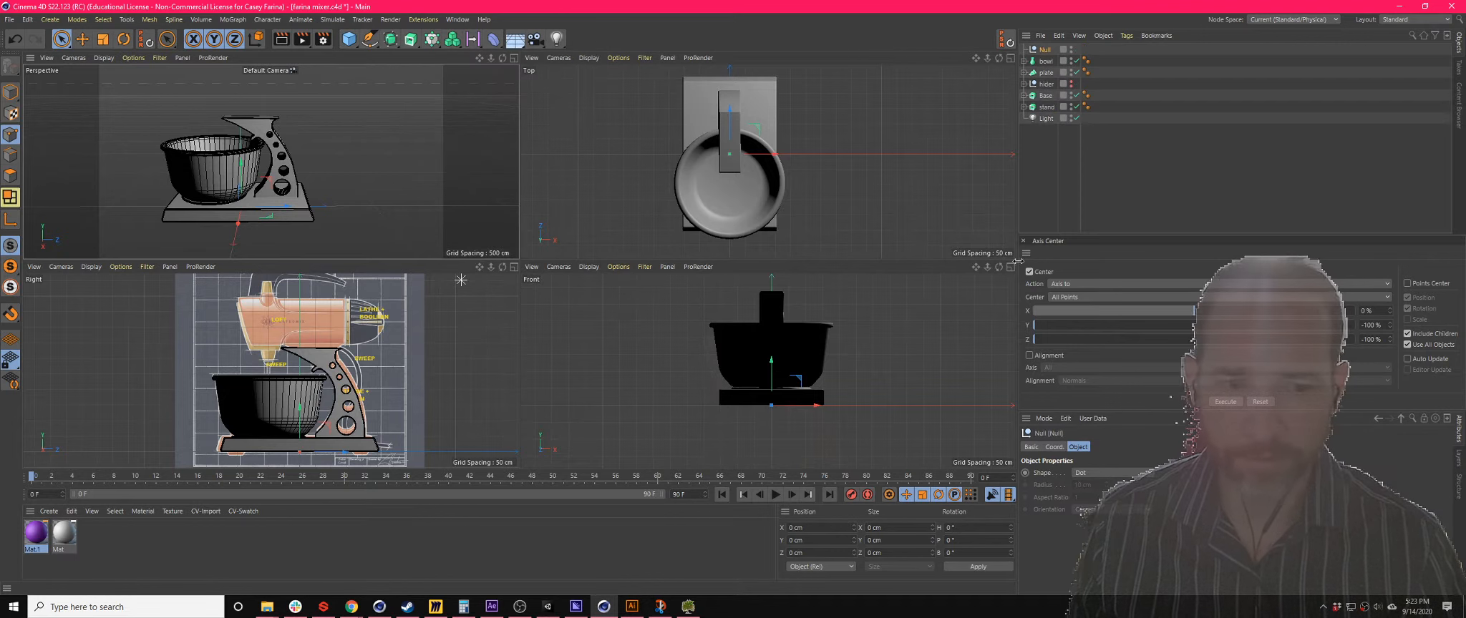
{"action": "double_click", "coordinate": [1046, 49]}
{"action": "type", "text": "Mix"}
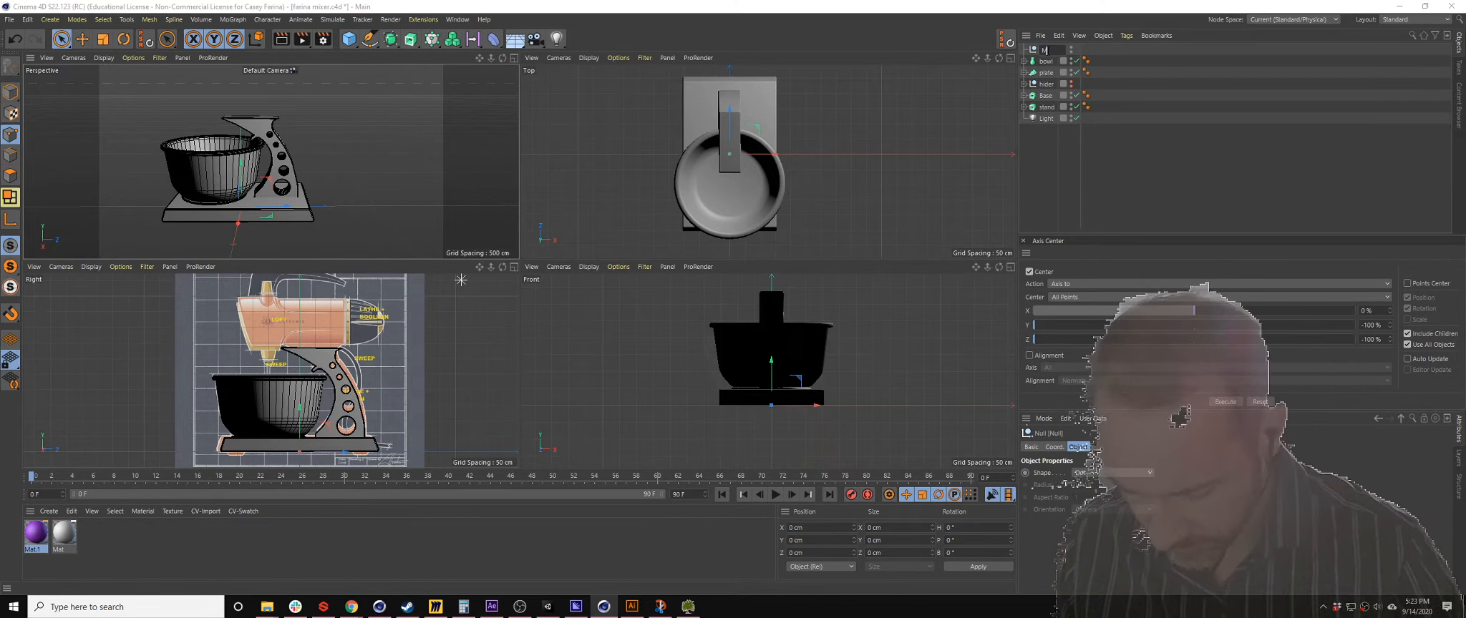
{"action": "type", "text": "ER"}
{"action": "key", "text": "Return"}
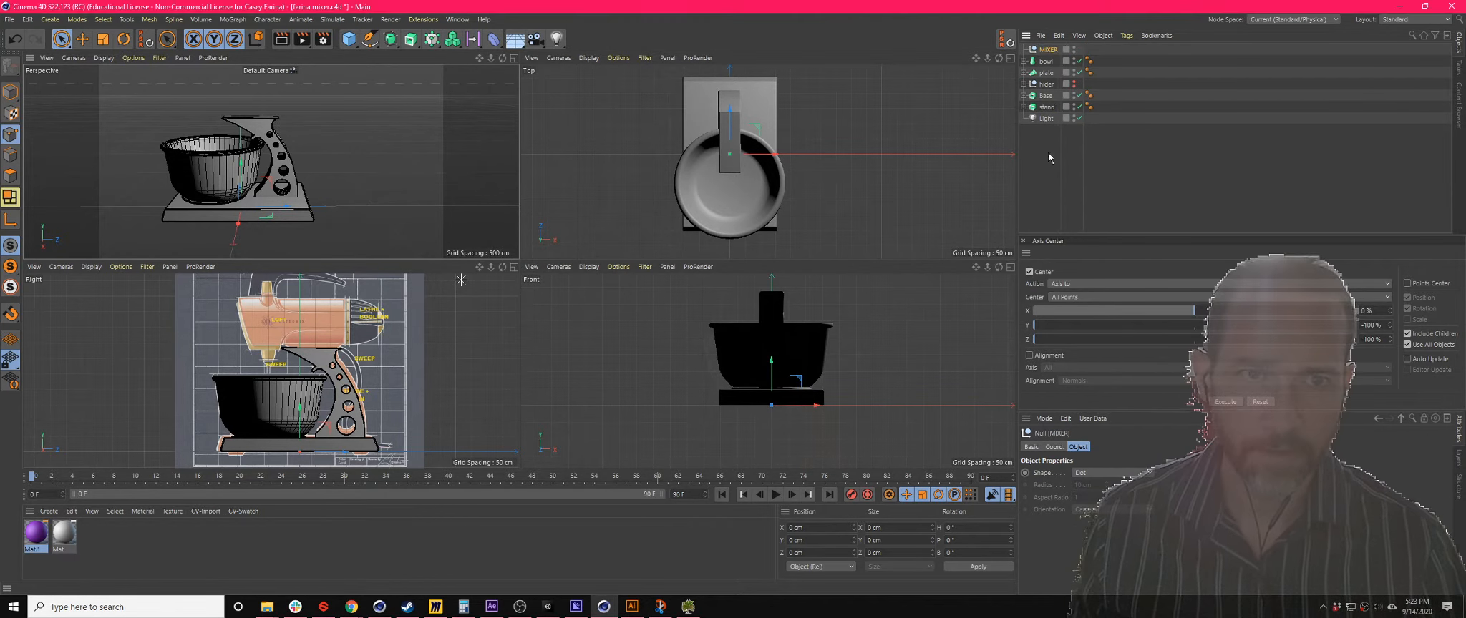
- Move the bowl and plate together into the MIXER null as its children
{"action": "left_click", "coordinate": [1047, 73]}
{"action": "left_click", "coordinate": [1047, 62], "text": "ctrl"}
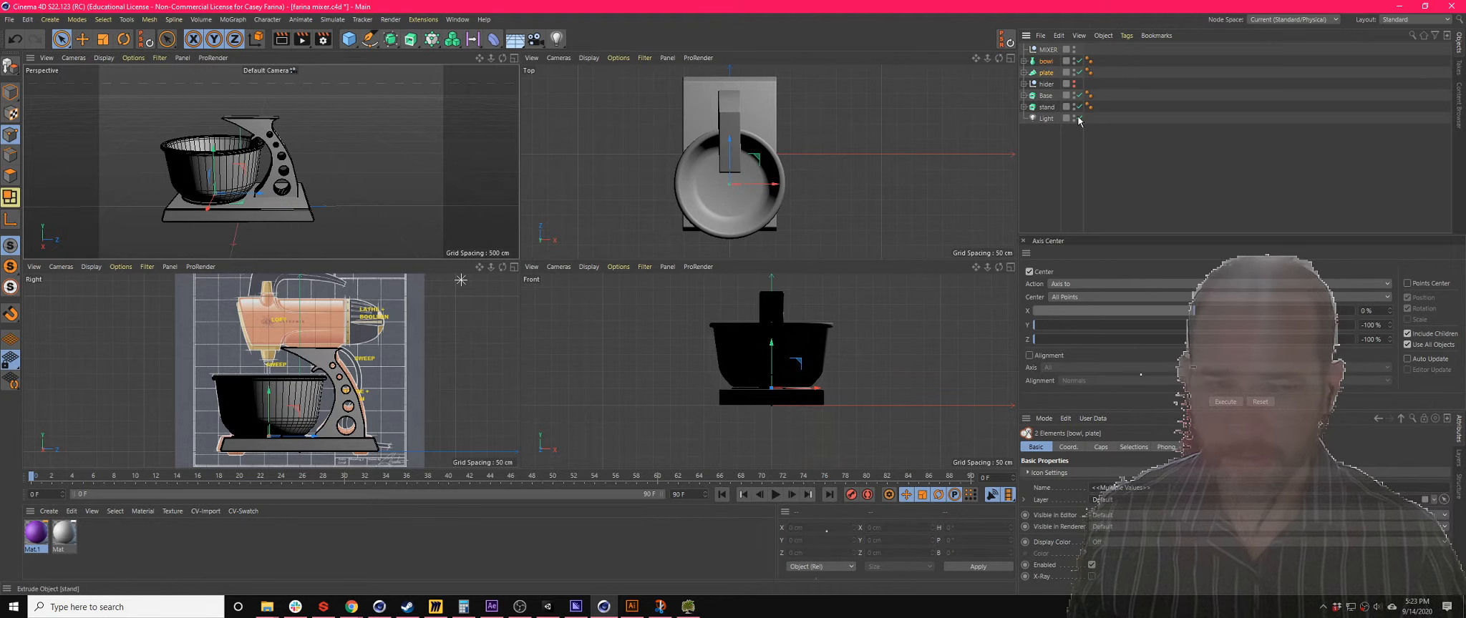
{"action": "left_click", "coordinate": [1047, 51]}
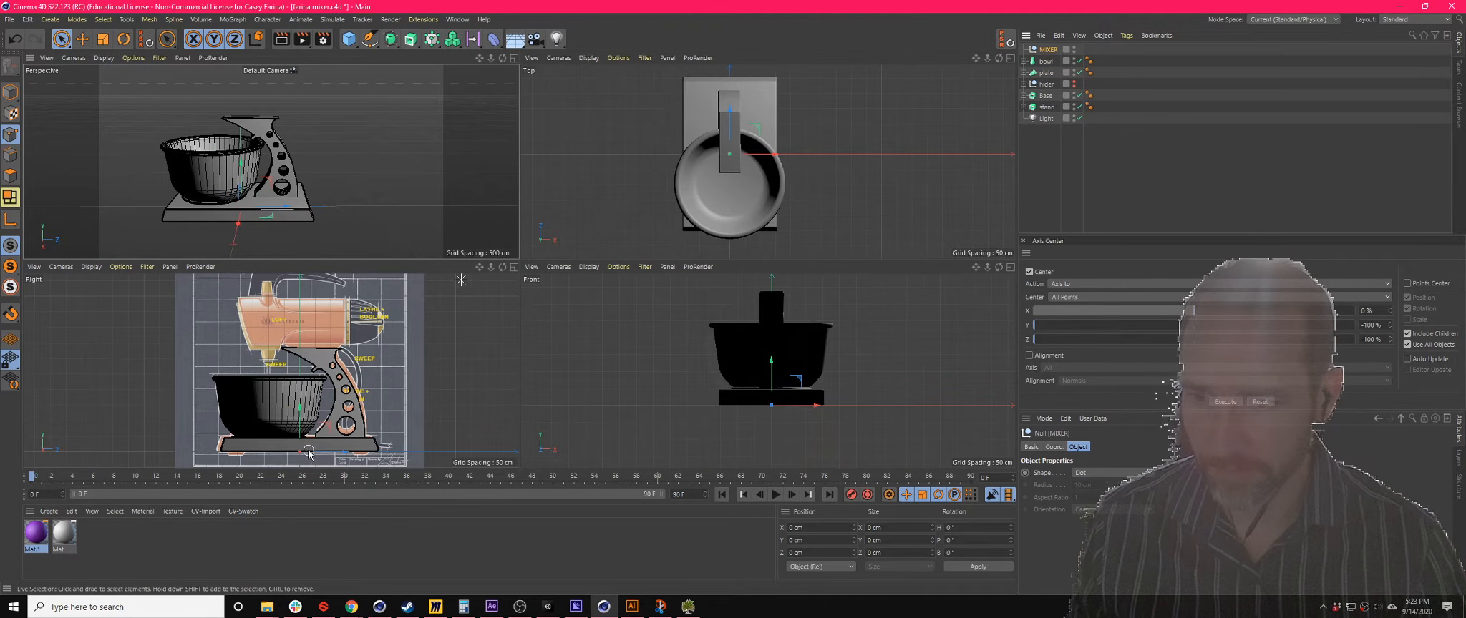
{"action": "left_click", "coordinate": [1046, 61]}
{"action": "left_click", "coordinate": [1046, 74], "text": "ctrl"}
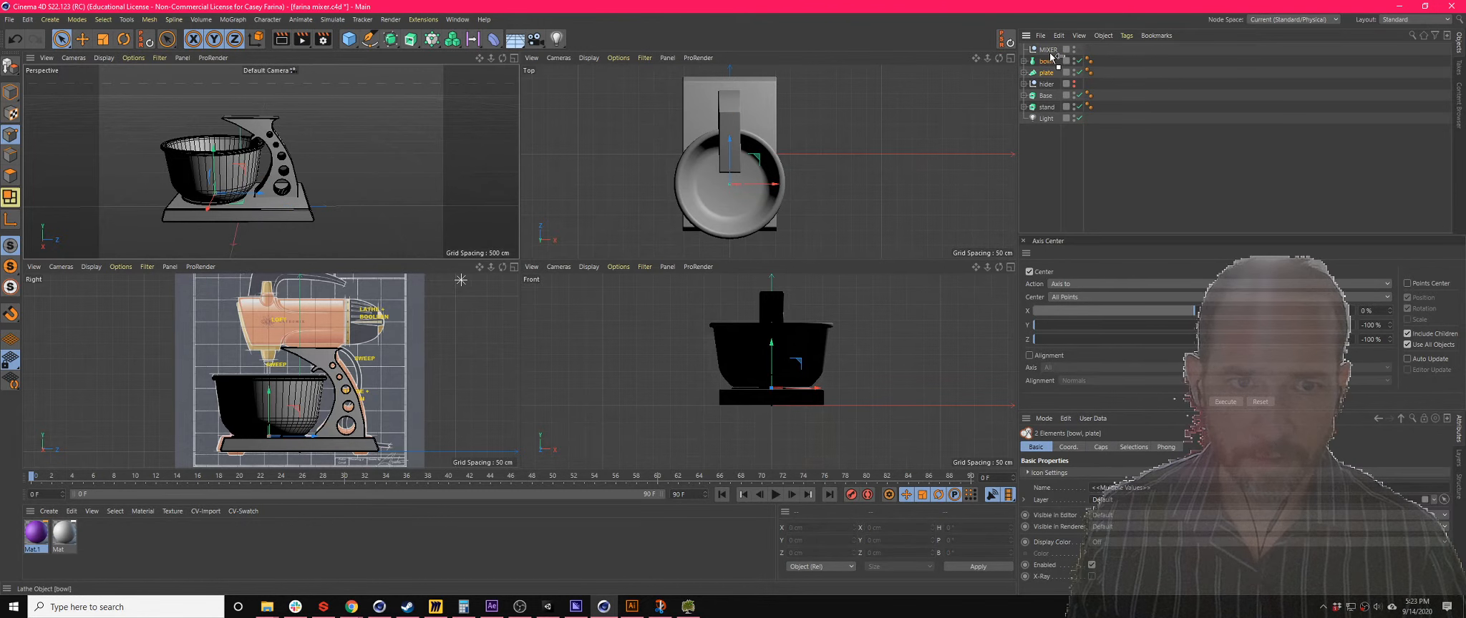
{"action": "left_click_drag", "start_coordinate": [1050, 52], "coordinate": [1051, 51]}
- Move the Base and stand into the MIXER null and expand the hider group to list its parts
{"action": "left_click", "coordinate": [1046, 98]}
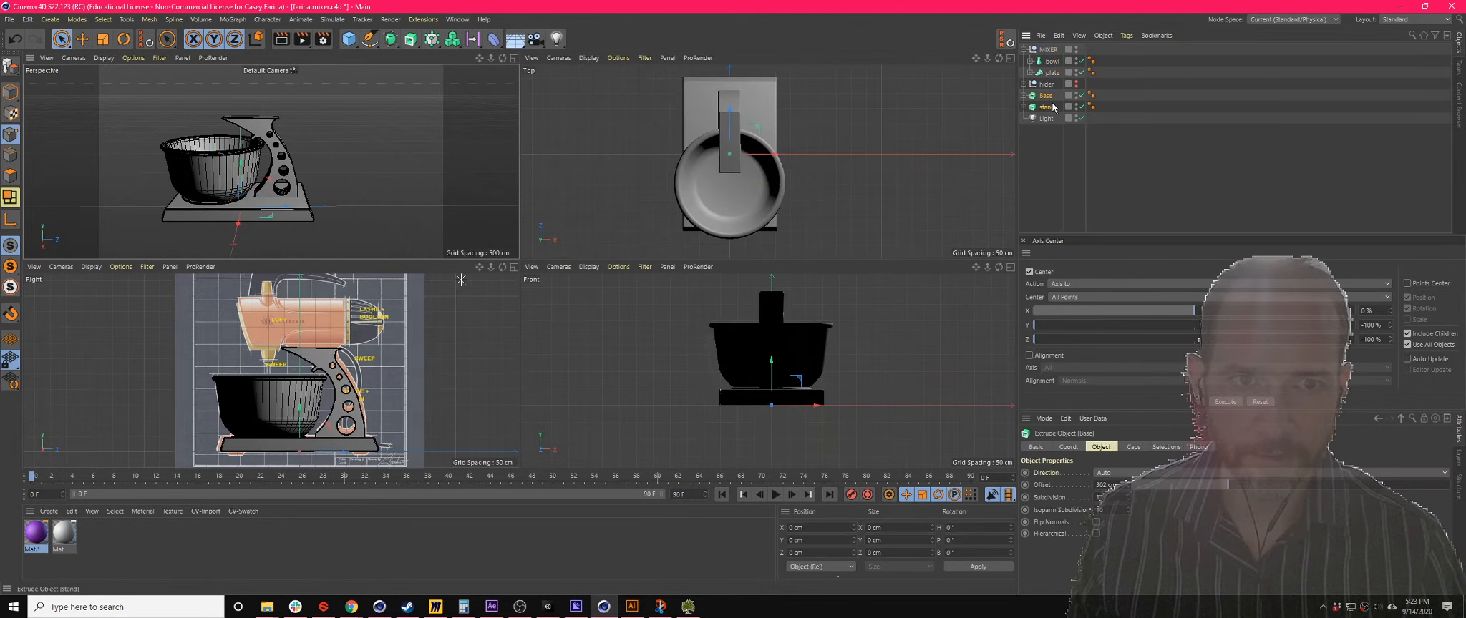
{"action": "left_click", "coordinate": [1047, 107], "text": "ctrl"}
{"action": "left_click_drag", "start_coordinate": [1046, 97], "coordinate": [1049, 50]}
{"action": "left_click", "coordinate": [1046, 106]}
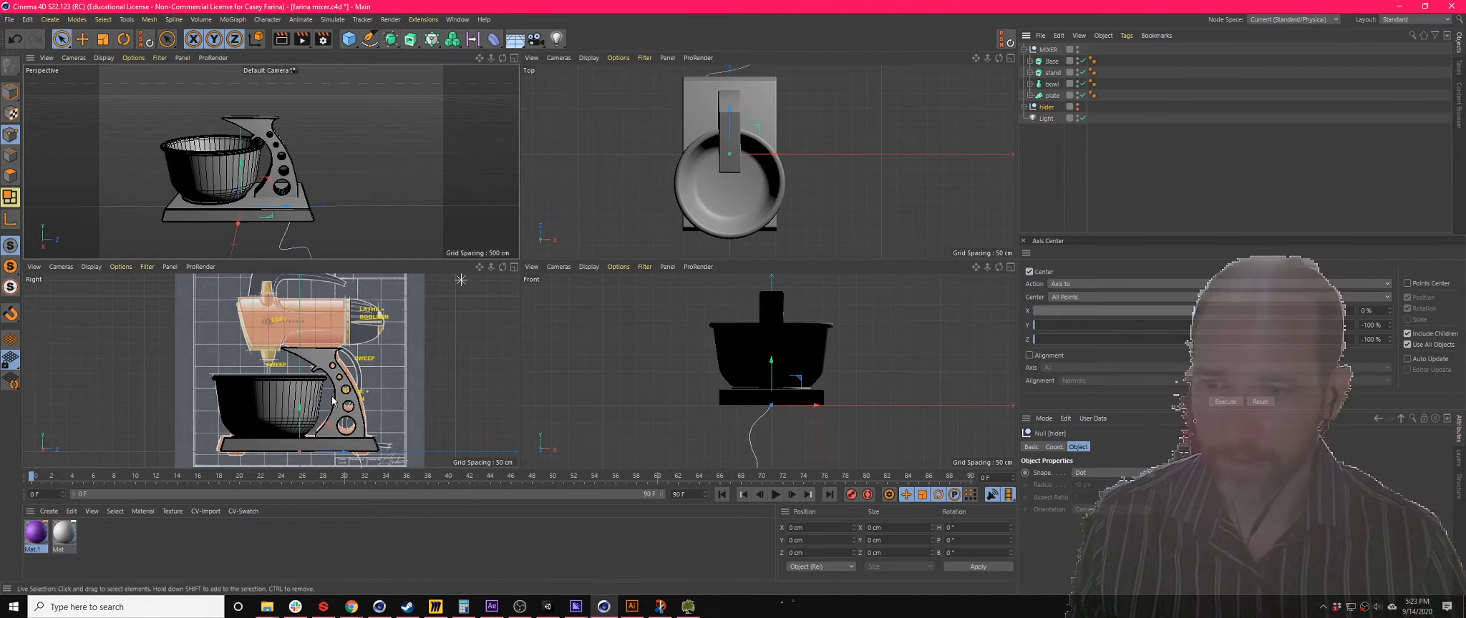
{"action": "left_click", "coordinate": [1024, 107]}
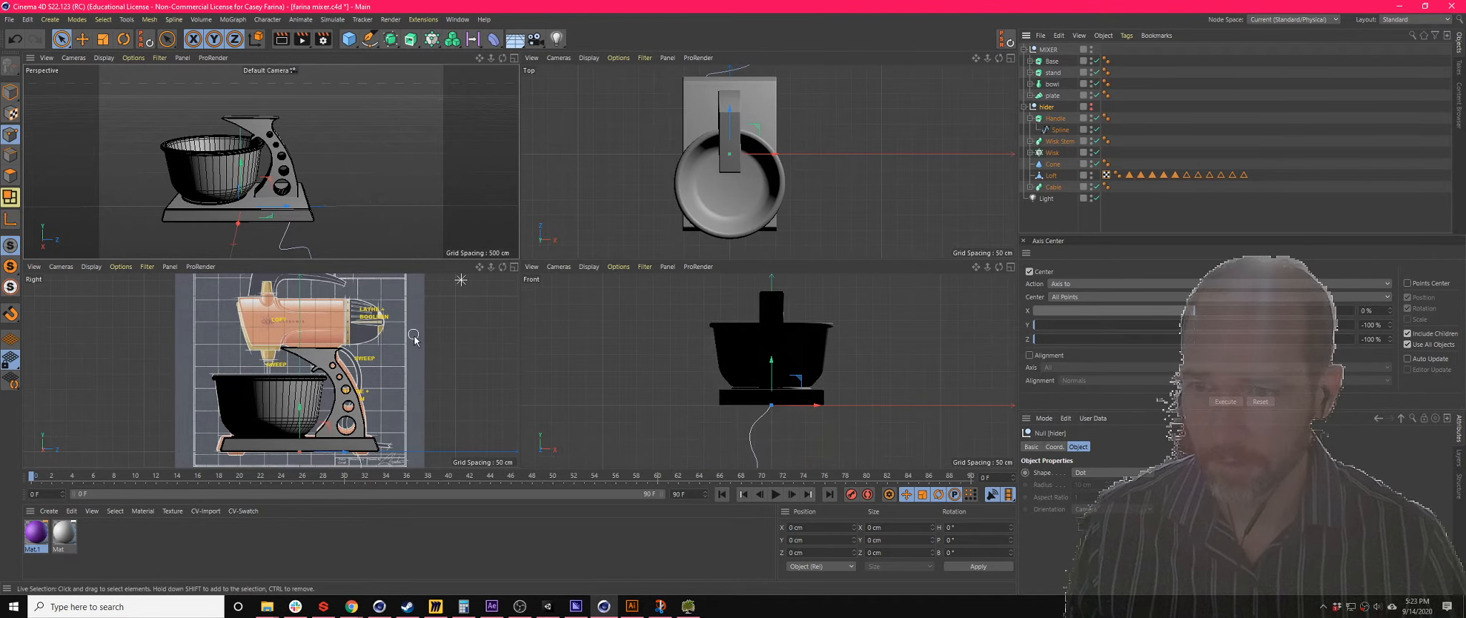
{"action": "scroll", "coordinate": [305, 379], "scroll_direction": "up", "scroll_amount": 2}
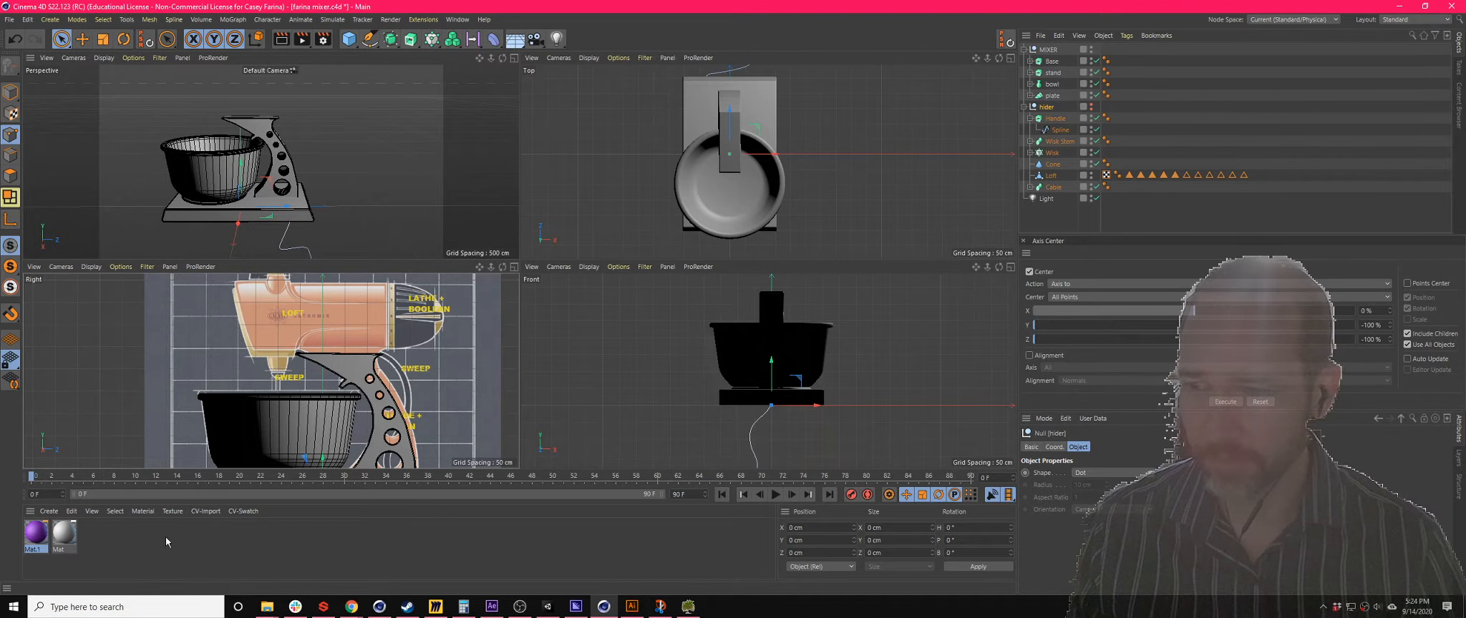
- Create a new material with Transparency enabled and lower its transparency brightness to slightly below 100%
{"action": "double_click", "coordinate": [147, 549]}
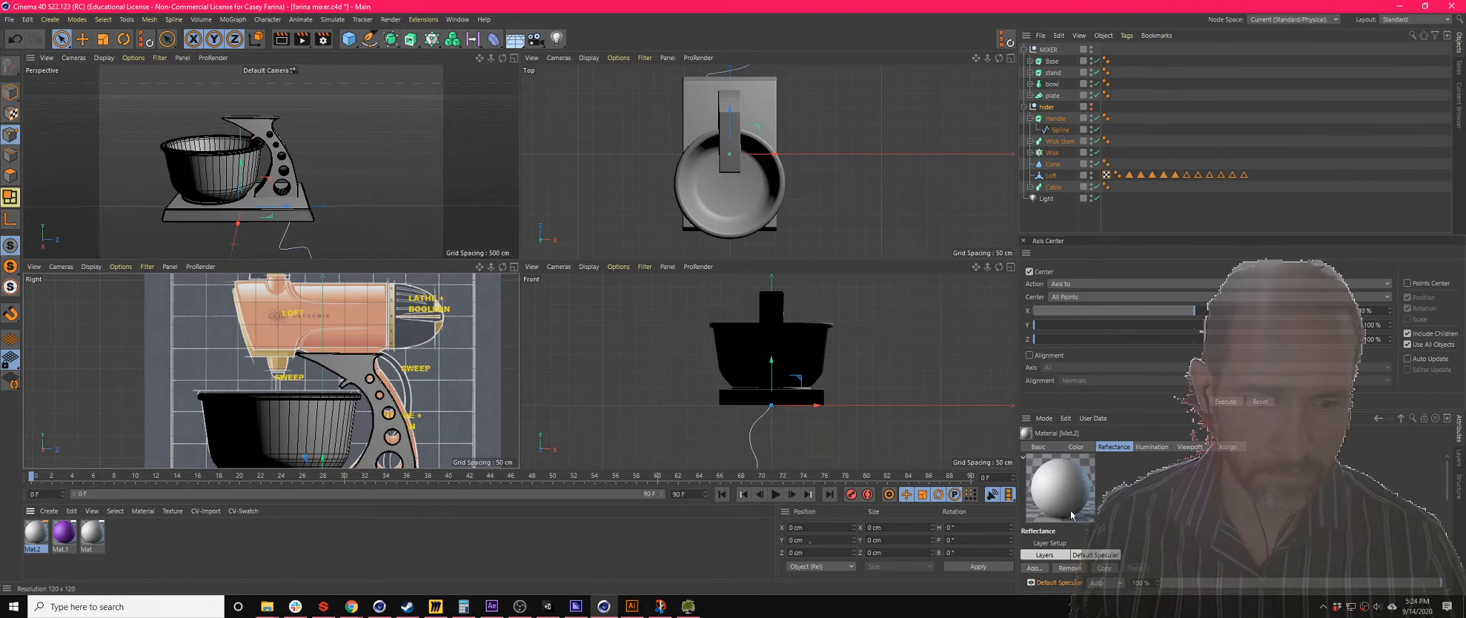
{"action": "left_click", "coordinate": [1038, 447]}
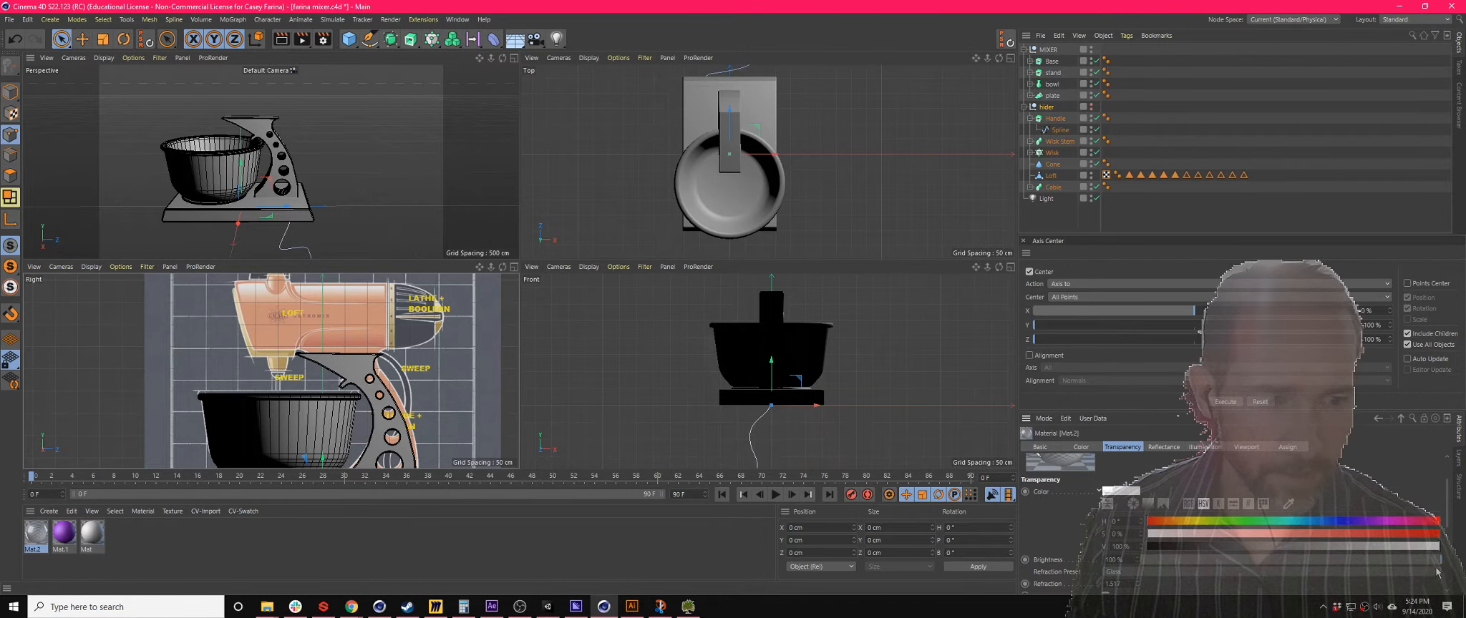
{"action": "left_click_drag", "start_coordinate": [1422, 566], "coordinate": [1420, 566]}
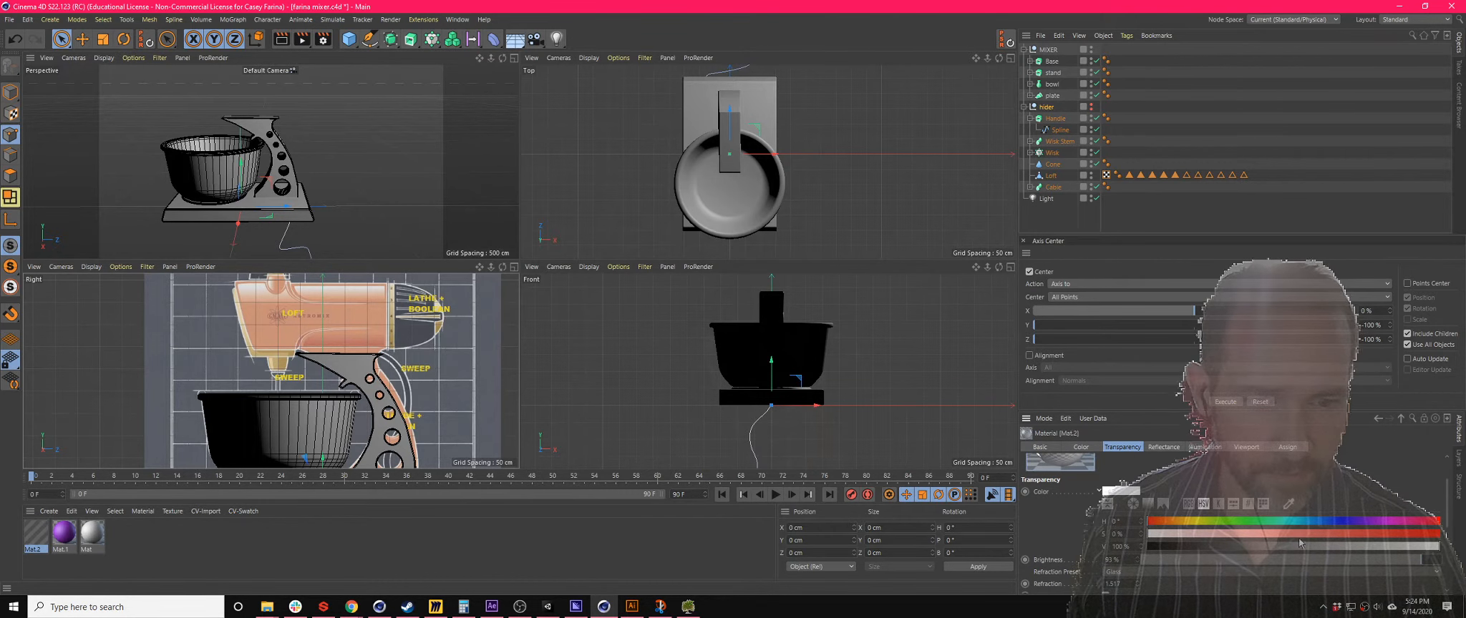
- Apply the new transparent material to the bowl in the perspective view
{"action": "left_click", "coordinate": [138, 563]}
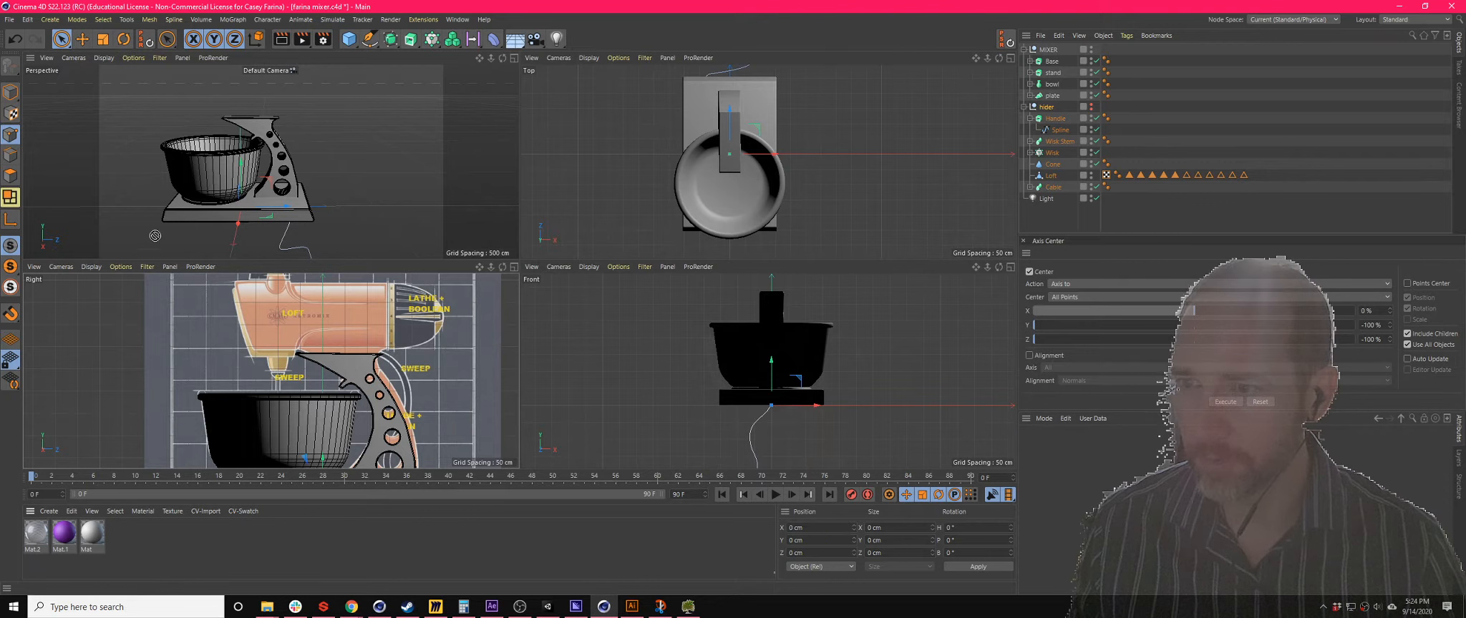
{"action": "left_click_drag", "start_coordinate": [154, 235], "coordinate": [208, 168]}
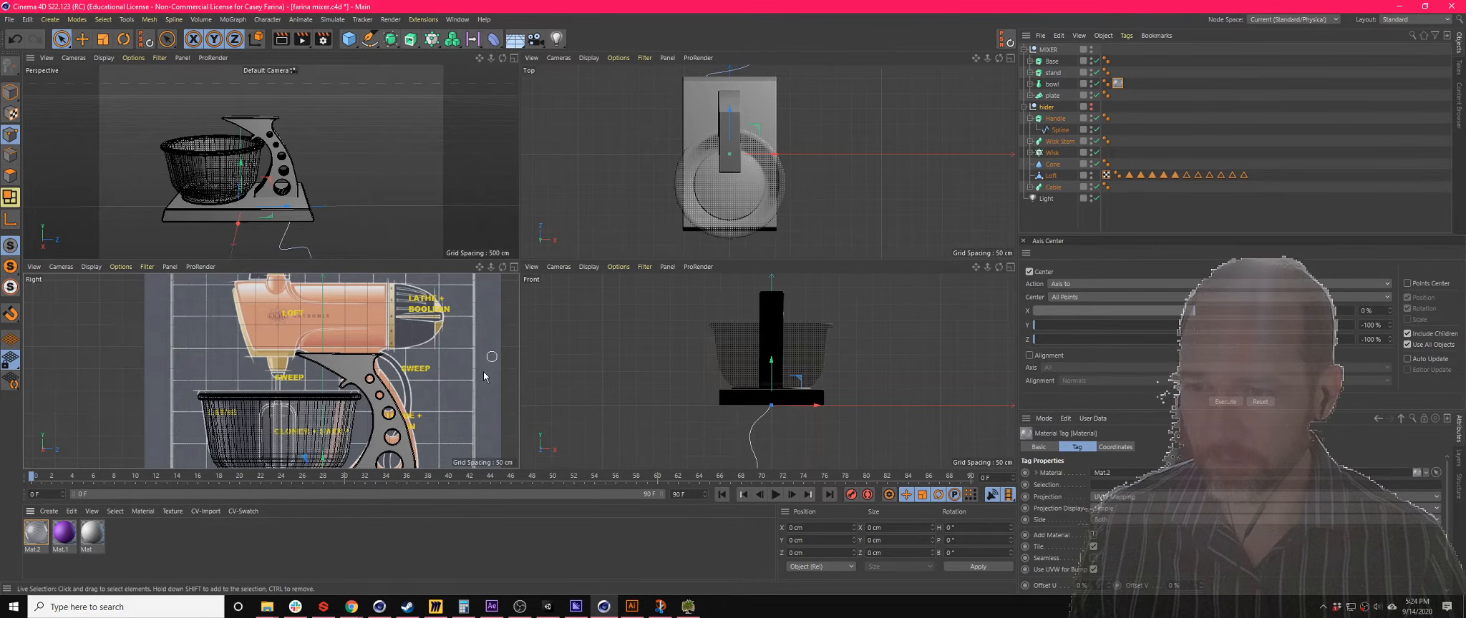
{"action": "mouse_move", "coordinate": [339, 158]}
{"action": "left_mouse_down", "text": "alt"}
{"action": "mouse_move", "coordinate": [324, 208]}
{"action": "mouse_move", "coordinate": [368, 137]}
{"action": "mouse_move", "coordinate": [395, 159]}
{"action": "mouse_move", "coordinate": [330, 150]}
{"action": "left_mouse_up", "text": "alt"}
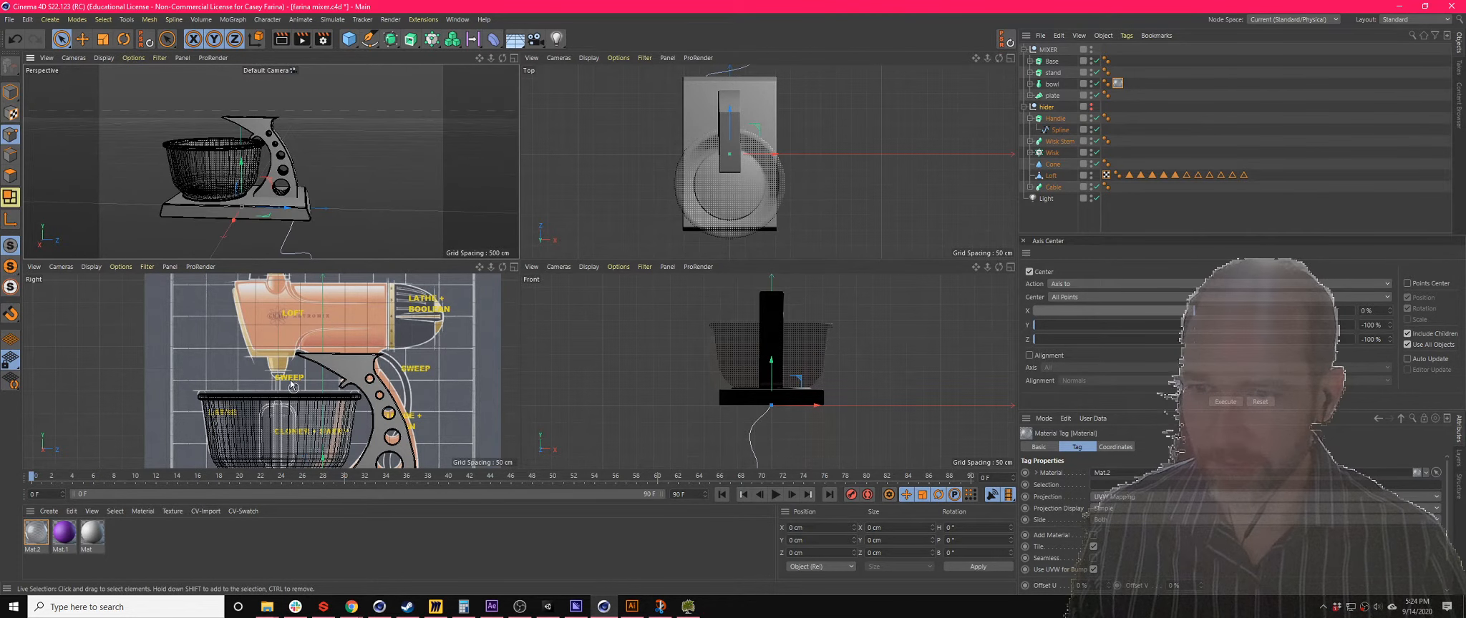
- Take the Wisk cloner out of the hider group and place it above the MIXER null at the top level
{"action": "left_click", "coordinate": [513, 267]}
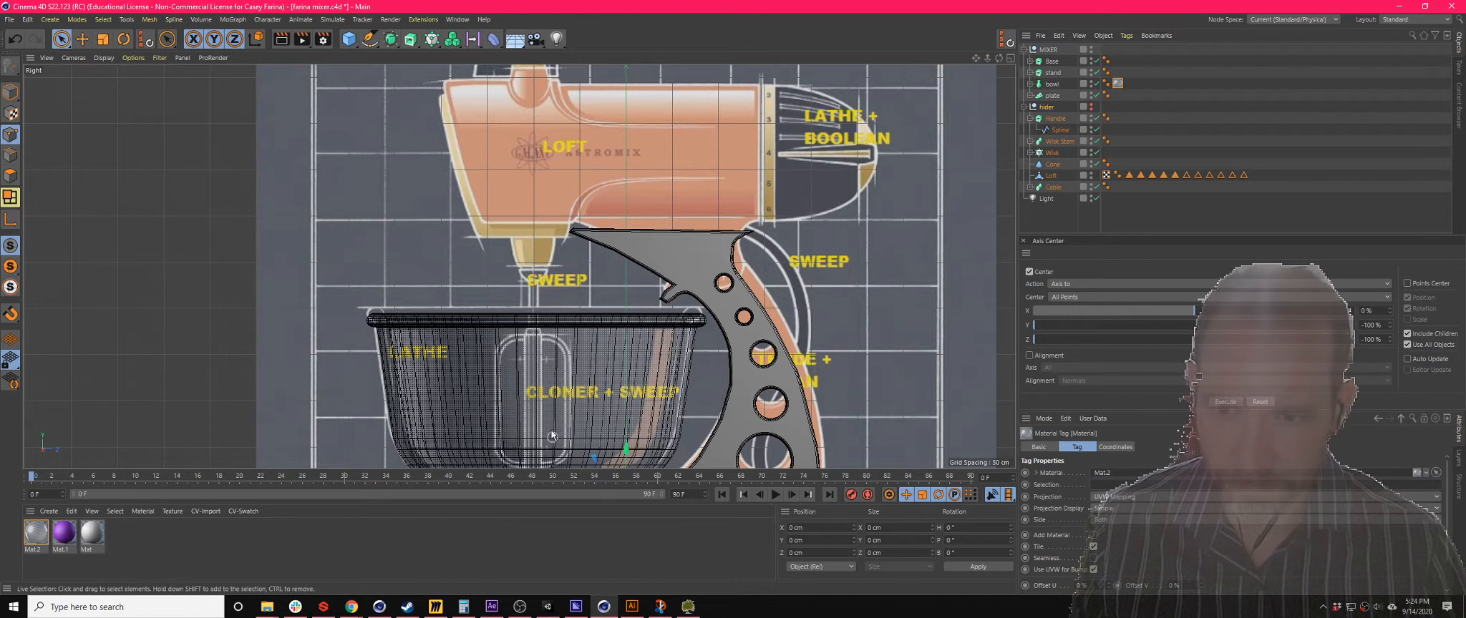
{"action": "left_click", "coordinate": [1007, 61]}
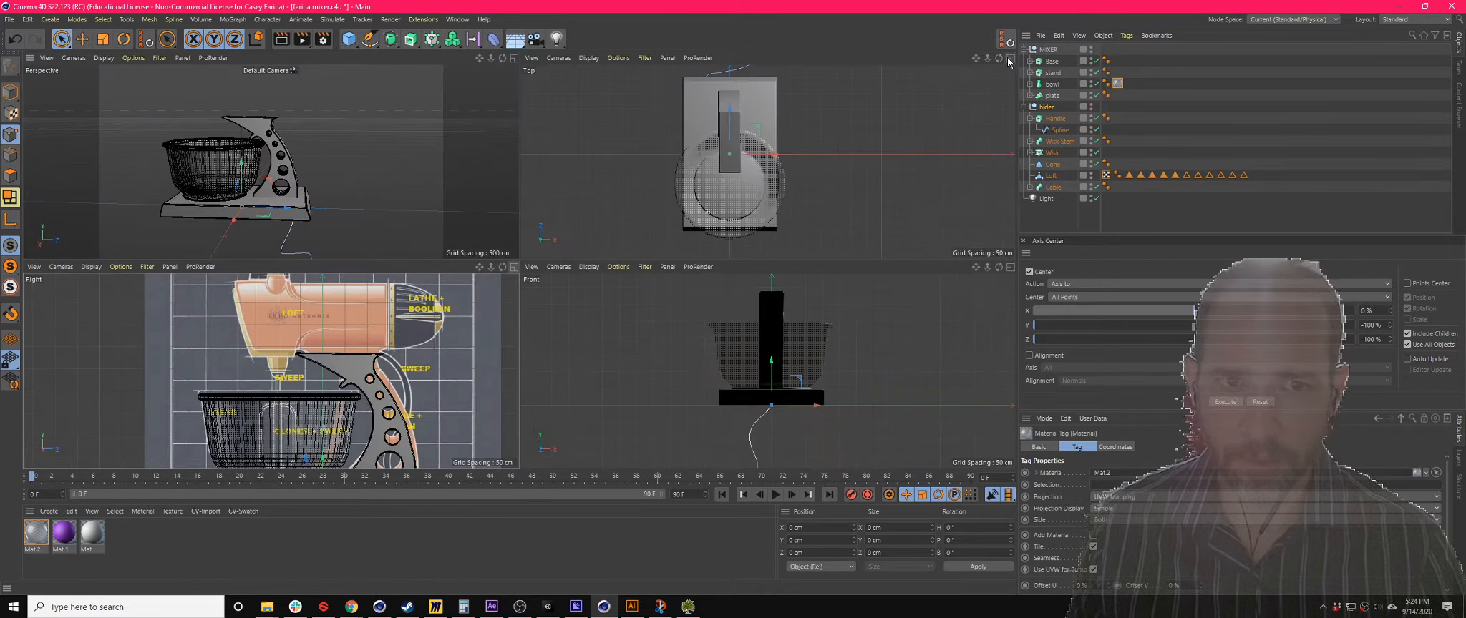
{"action": "left_click", "coordinate": [512, 267]}
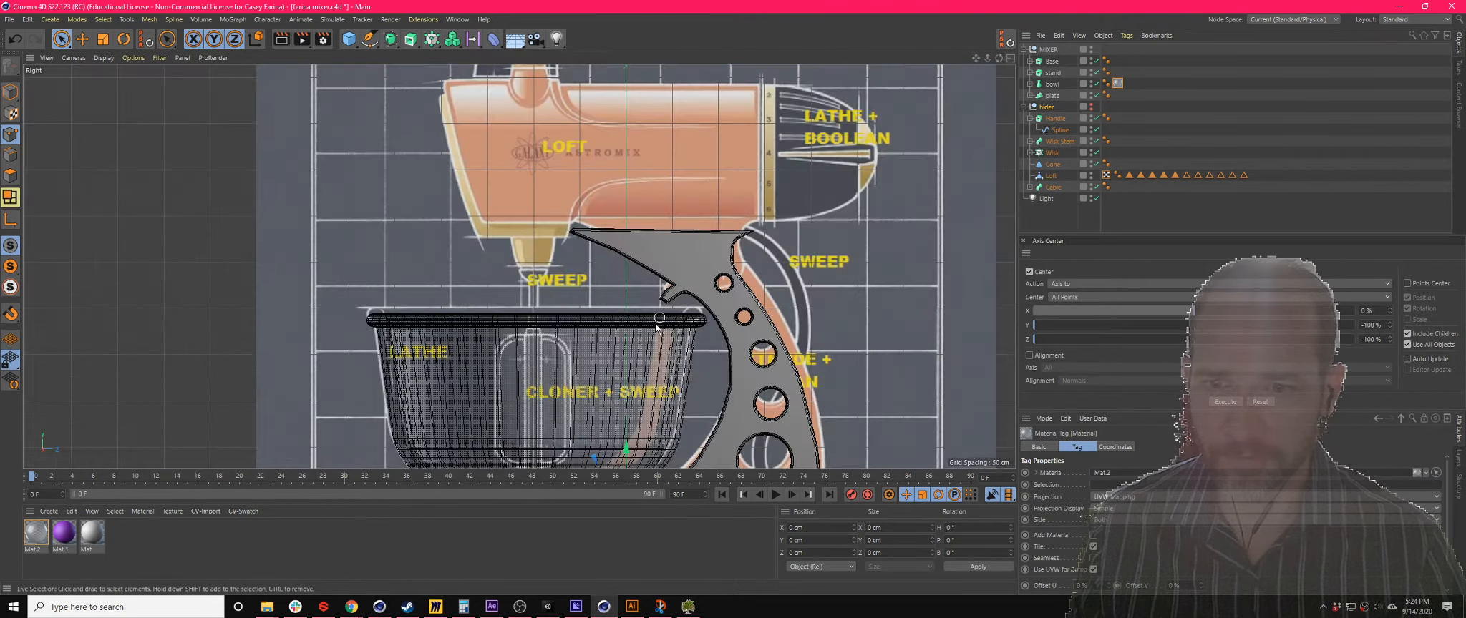
{"action": "left_click", "coordinate": [1060, 142]}
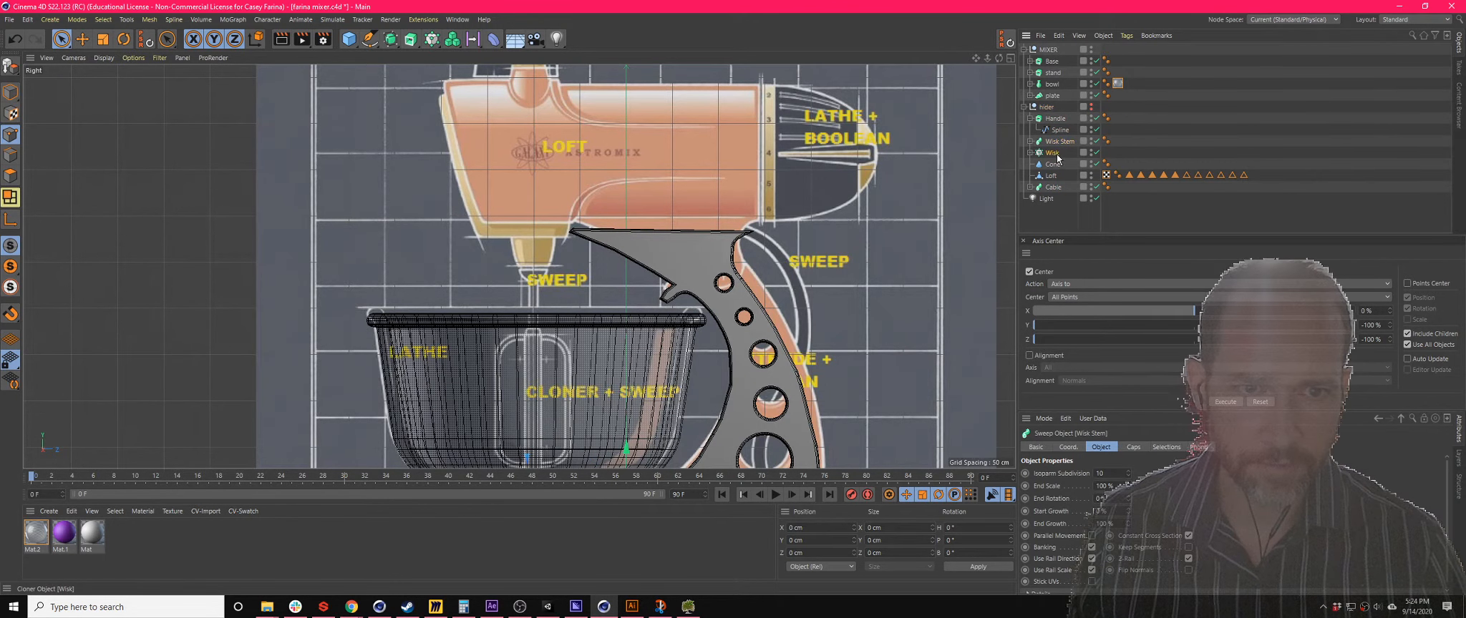
{"action": "left_click_drag", "start_coordinate": [1058, 158], "coordinate": [1059, 48]}
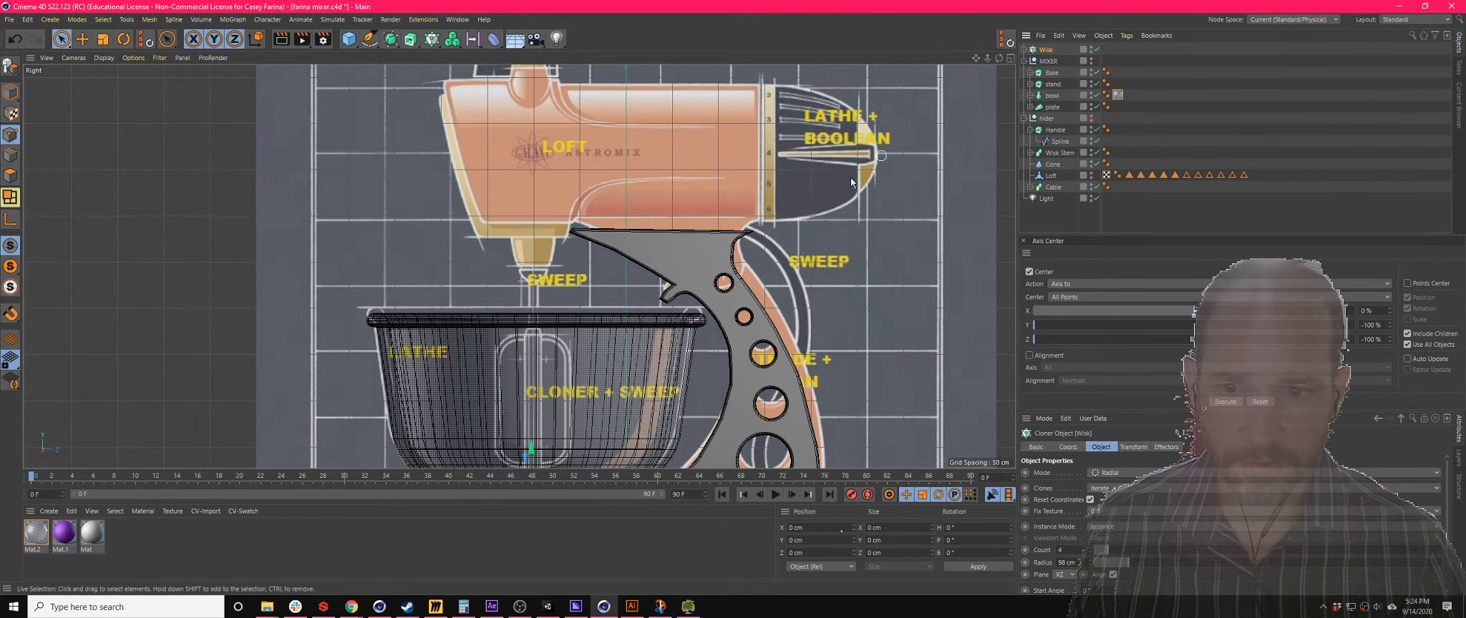
- Examine the Wisk's crossing swept wires and their rectangular profile up close in the perspective view
{"action": "left_click", "coordinate": [1010, 60]}
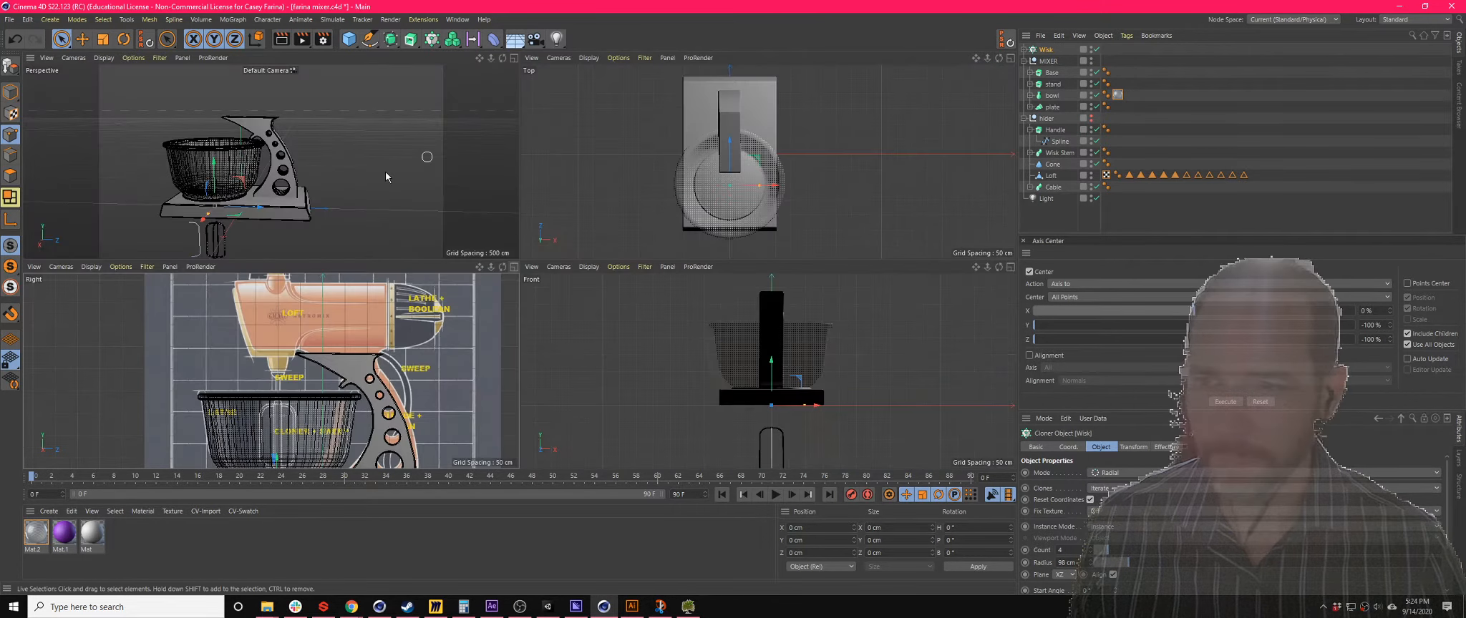
{"action": "scroll", "coordinate": [208, 236], "scroll_direction": "up", "scroll_amount": 5}
{"action": "scroll", "coordinate": [219, 225], "scroll_direction": "down", "scroll_amount": 4}
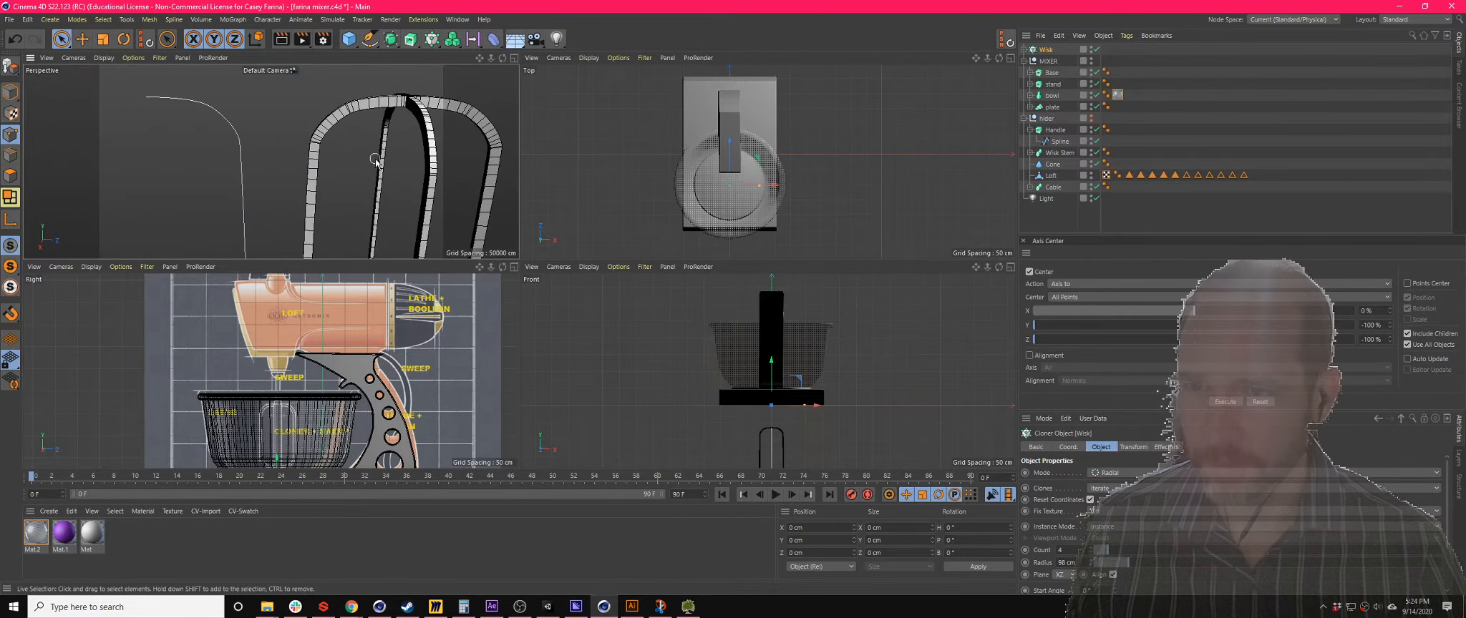
{"action": "scroll", "coordinate": [378, 162], "scroll_direction": "up", "scroll_amount": 3}
{"action": "scroll", "coordinate": [392, 173], "scroll_direction": "down", "scroll_amount": 4}
{"action": "scroll", "coordinate": [427, 104], "scroll_direction": "up", "scroll_amount": 4}
{"action": "left_click_drag", "start_coordinate": [428, 103], "coordinate": [393, 111], "text": "alt"}
{"action": "scroll", "coordinate": [368, 103], "scroll_direction": "up", "scroll_amount": 2}
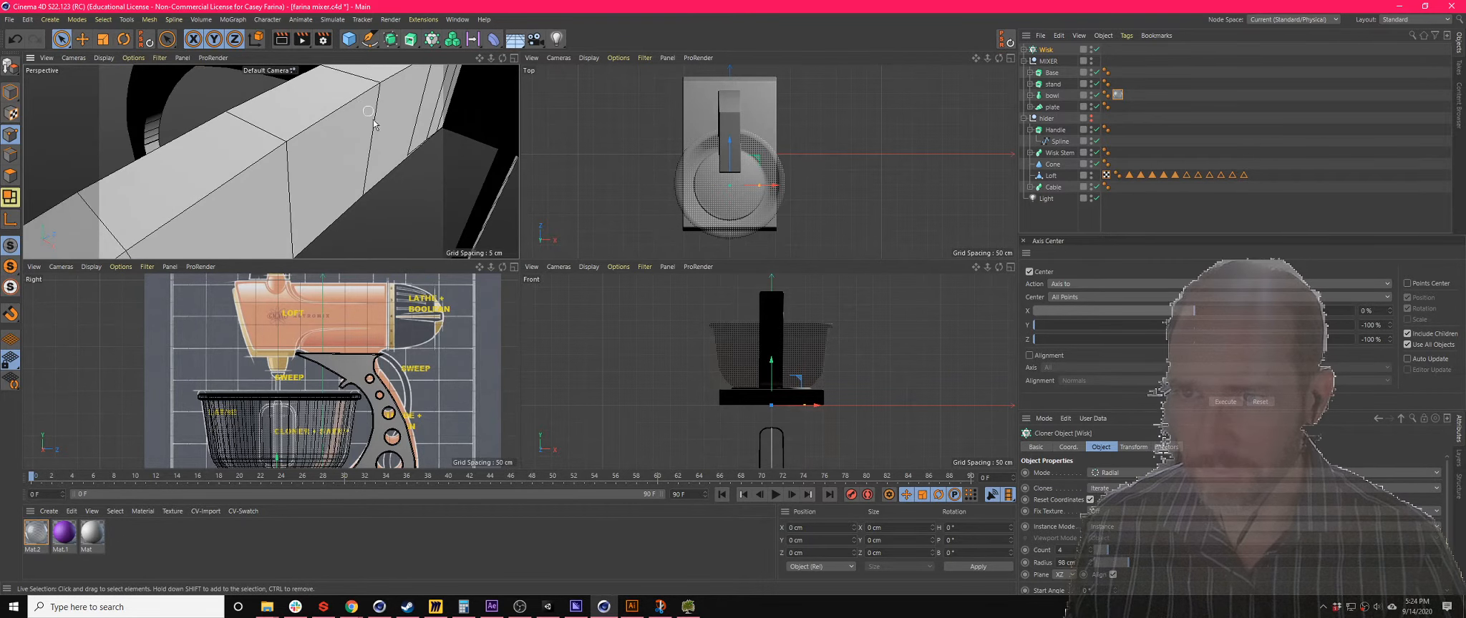
{"action": "scroll", "coordinate": [338, 98], "scroll_direction": "down", "scroll_amount": 4}
{"action": "scroll", "coordinate": [338, 99], "scroll_direction": "up", "scroll_amount": 1}
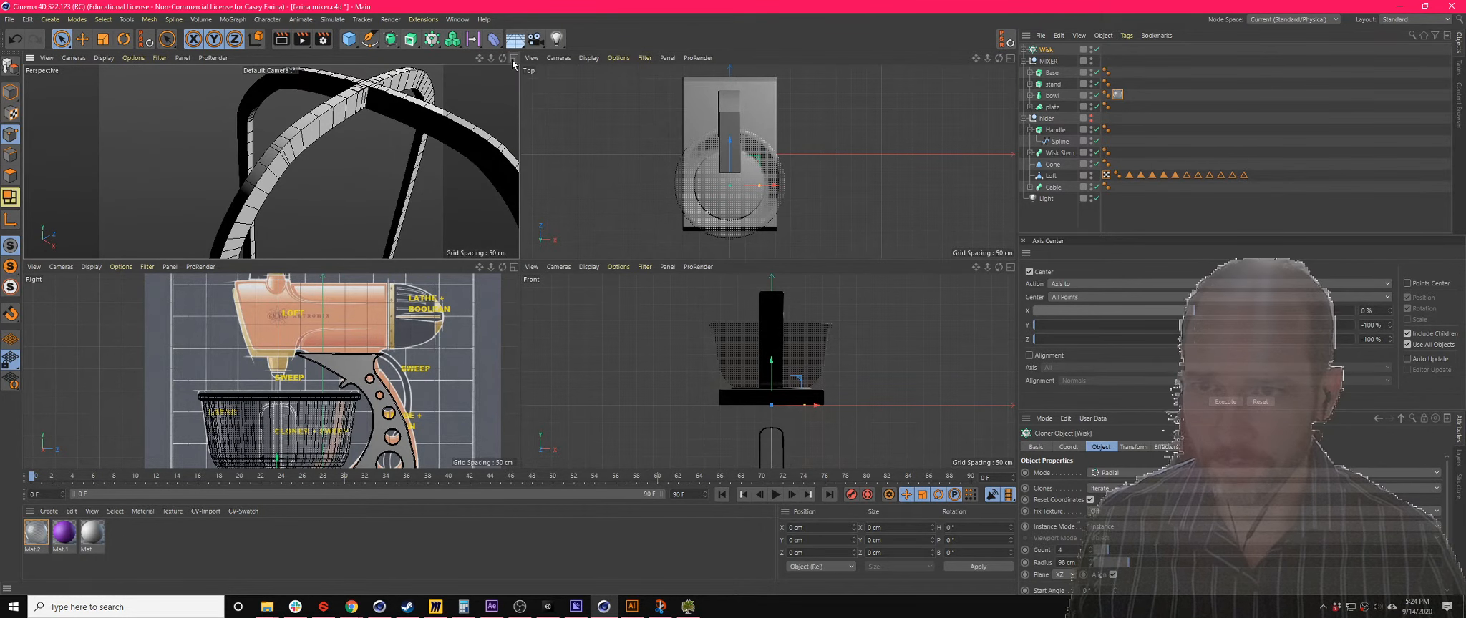
{"action": "left_click", "coordinate": [513, 60]}
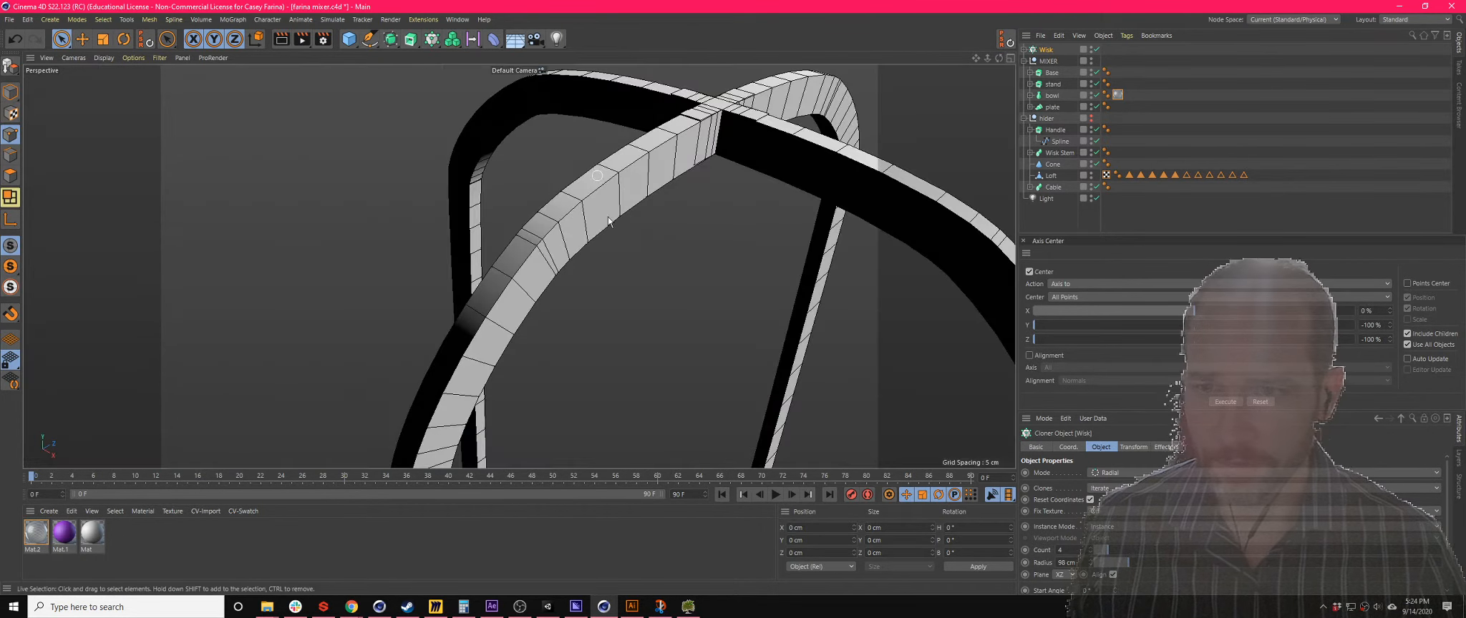
- Draw an open spline in the Right view tracing one half of the whisk loop on the blueprint, from top centre to bottom centre
{"action": "left_click", "coordinate": [1007, 58]}
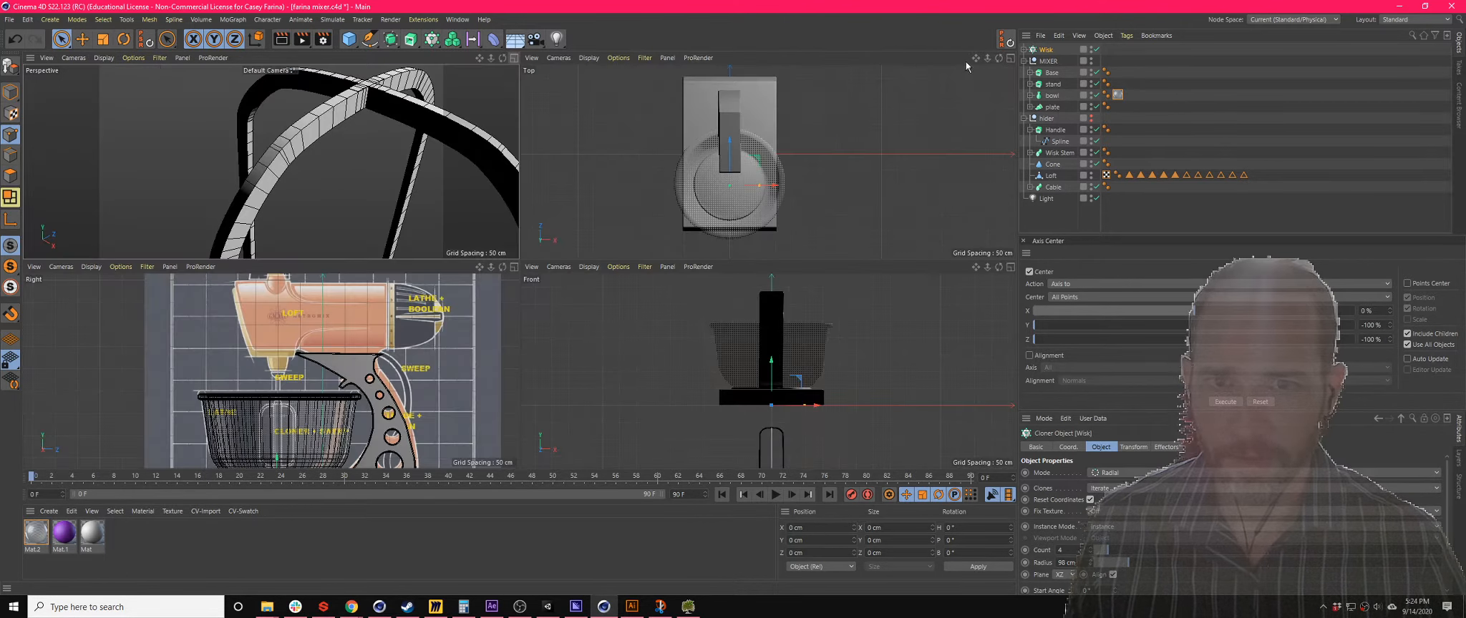
{"action": "left_click", "coordinate": [513, 267]}
{"action": "scroll", "coordinate": [823, 185], "scroll_direction": "down", "scroll_amount": 3}
{"action": "scroll", "coordinate": [518, 388], "scroll_direction": "up", "scroll_amount": 5}
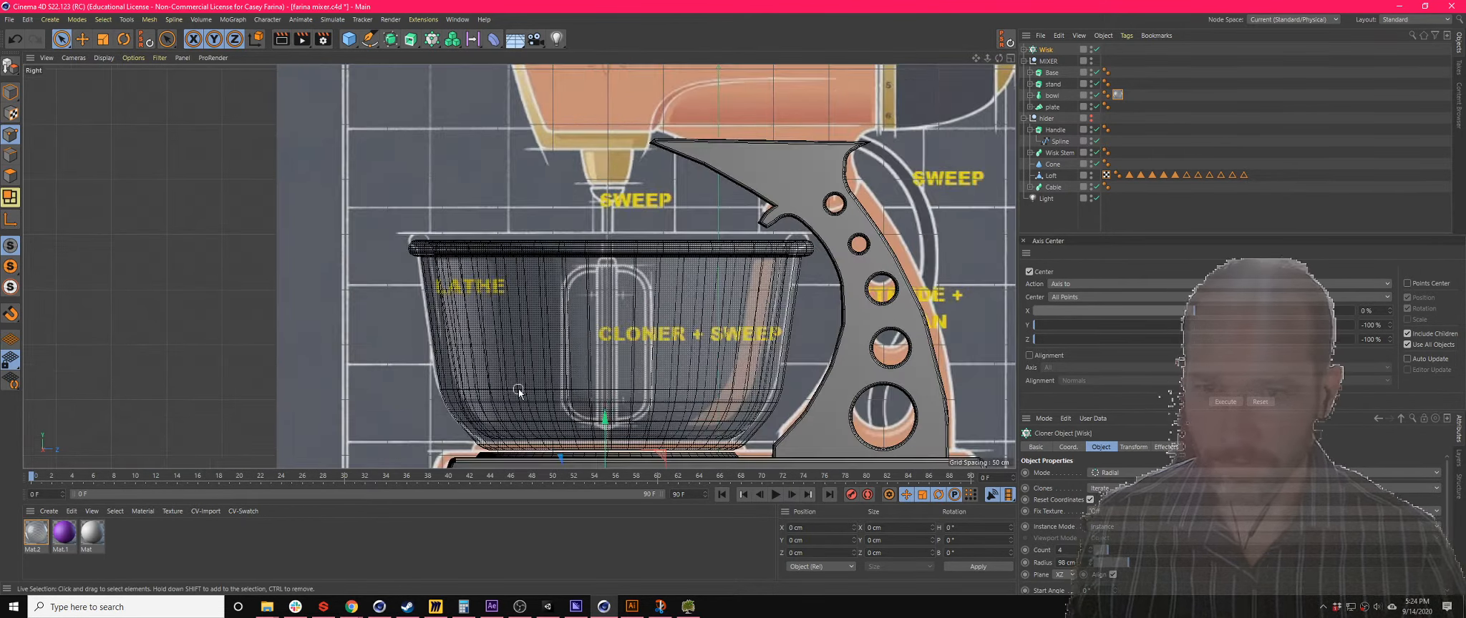
{"action": "scroll", "coordinate": [518, 388], "scroll_direction": "up", "scroll_amount": 3}
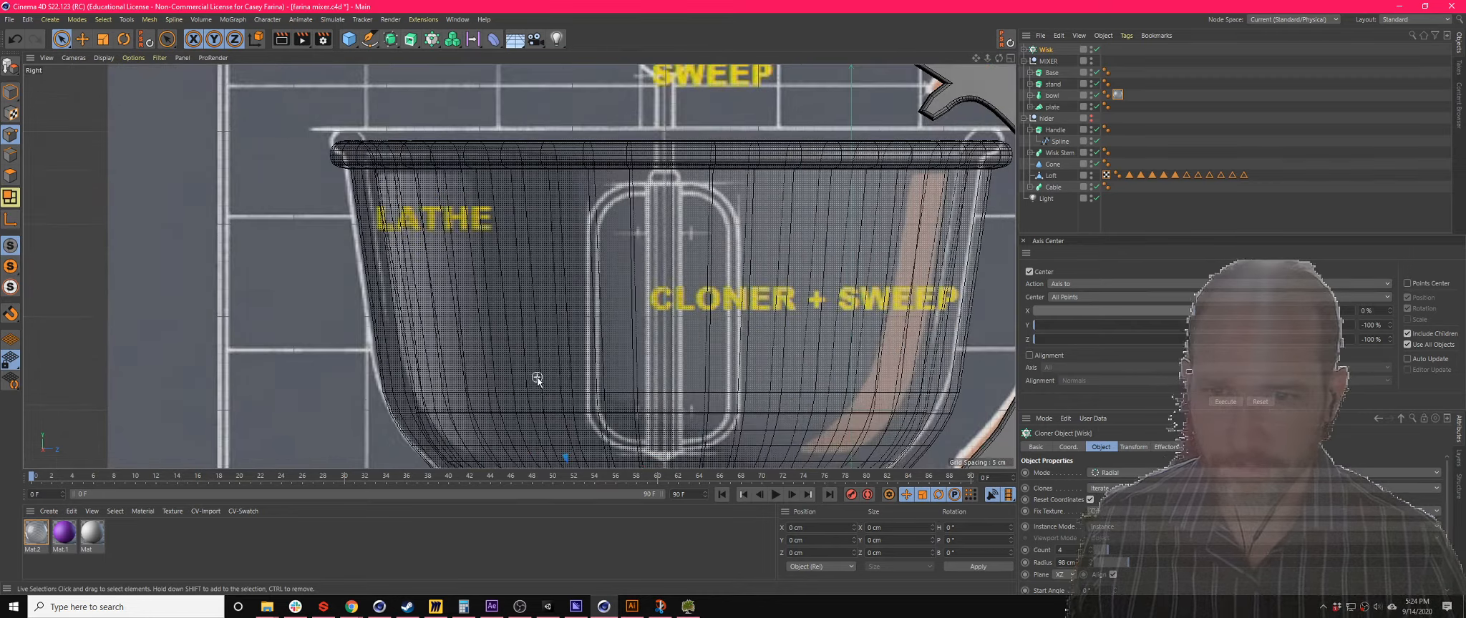
{"action": "left_click", "coordinate": [370, 39]}
{"action": "left_click", "coordinate": [388, 52]}
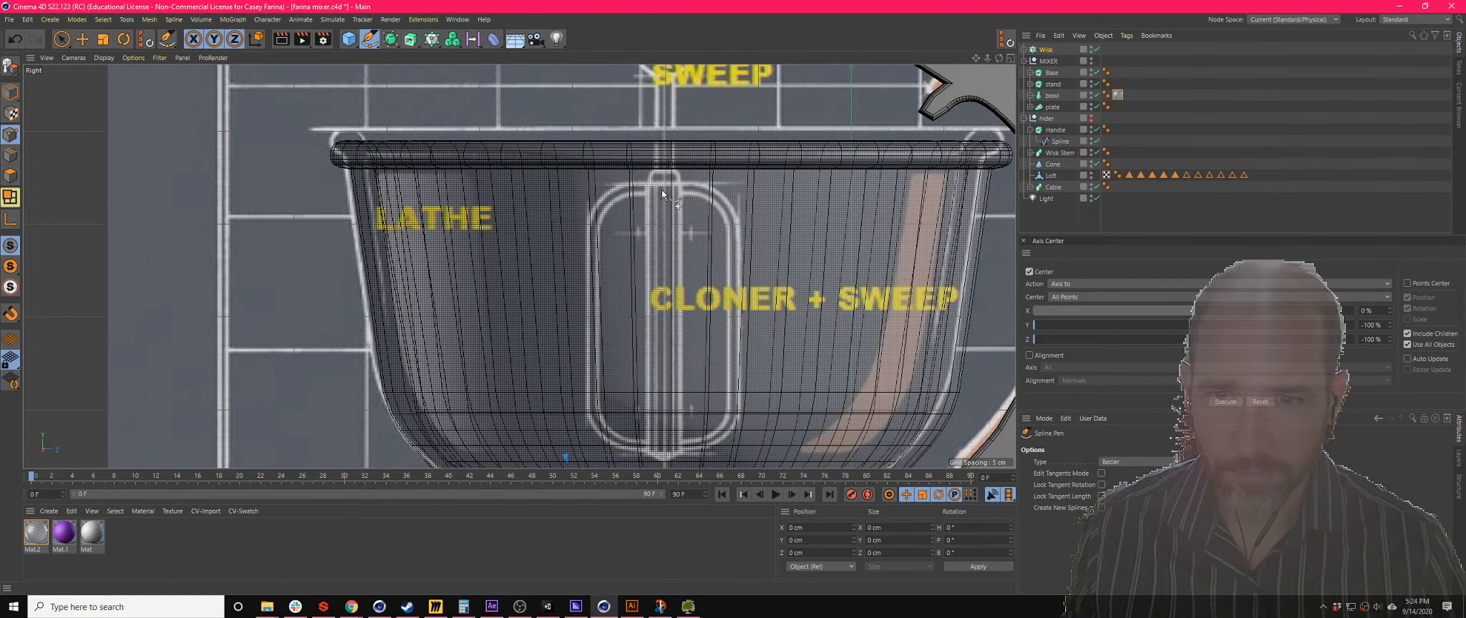
{"action": "left_click", "coordinate": [638, 186]}
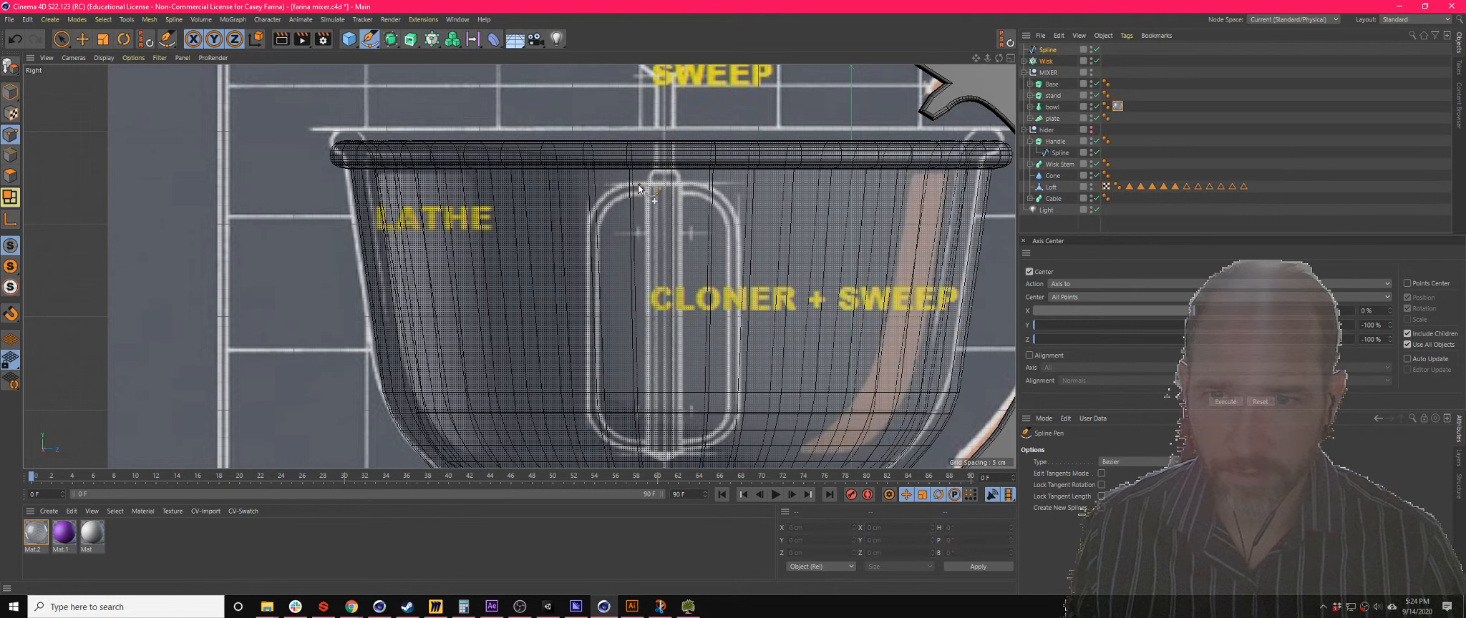
{"action": "left_click", "coordinate": [606, 202]}
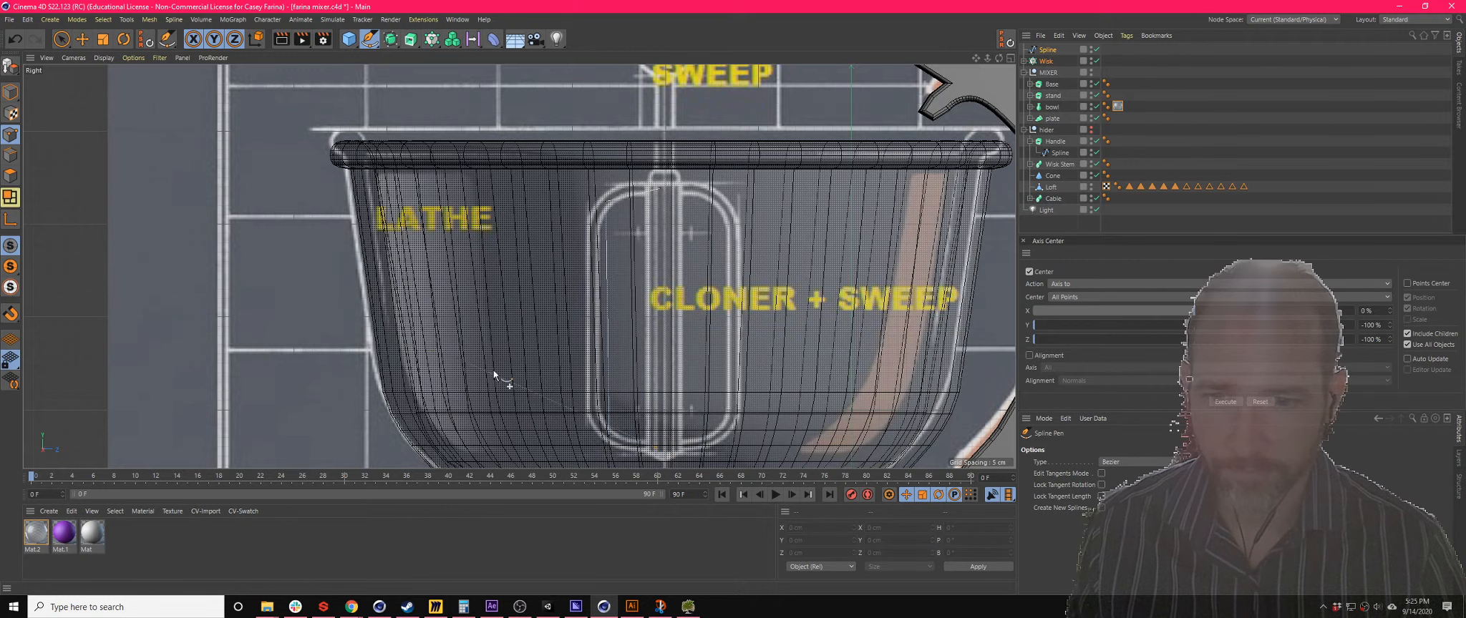
{"action": "key", "text": "ctrl+shift+a"}
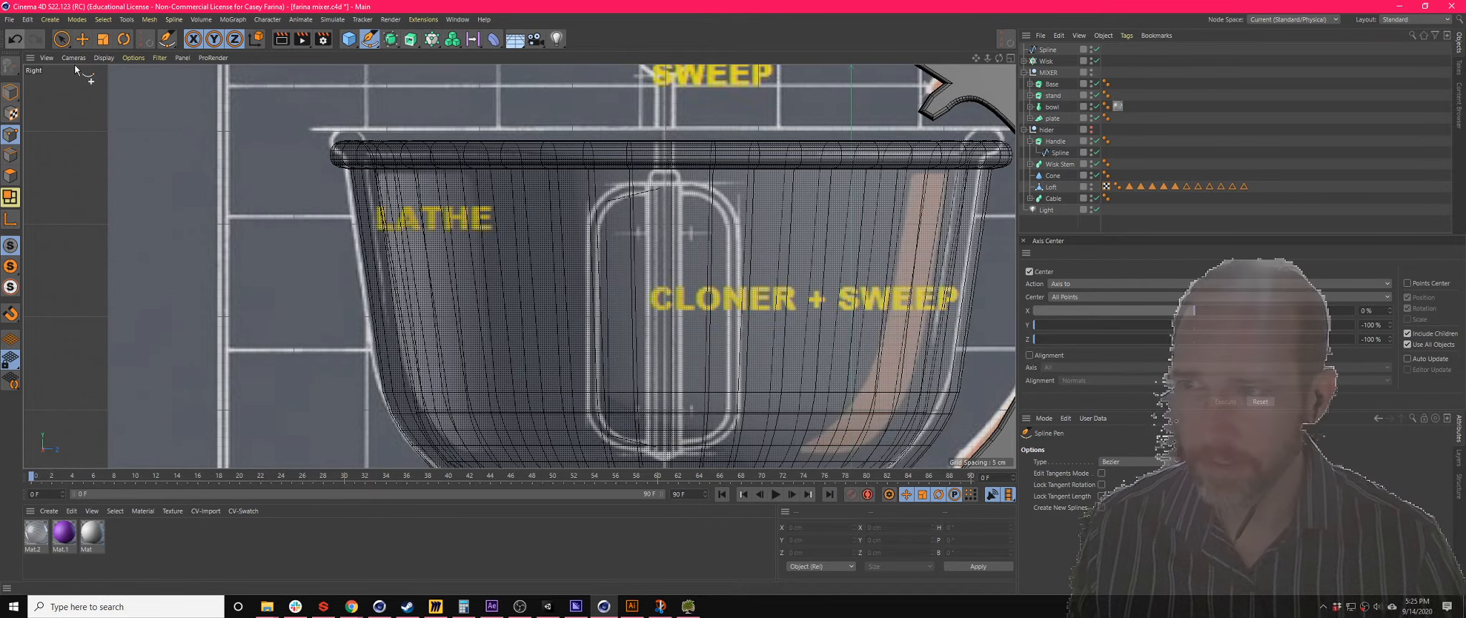
- Disable the bowl and align the whisk spline's top and bottom end points vertically by scaling their horizontal offset to zero
{"action": "left_click", "coordinate": [65, 40]}
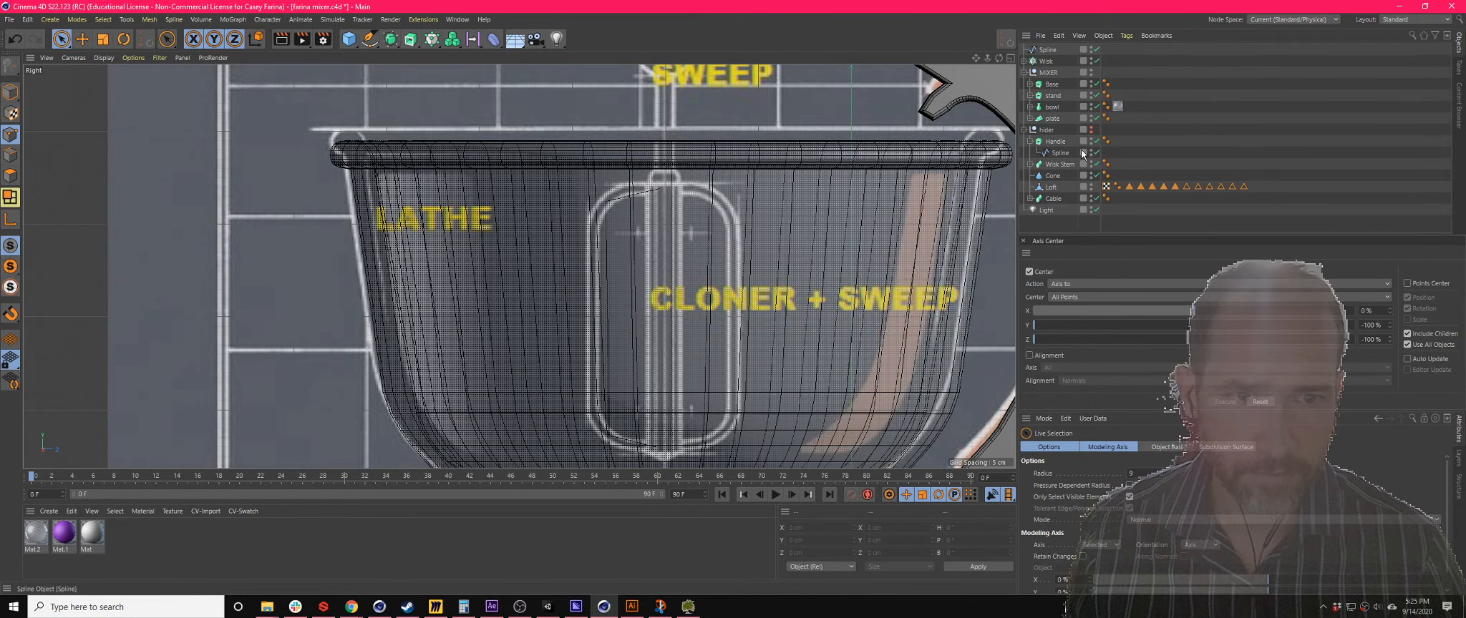
{"action": "left_click", "coordinate": [1096, 107]}
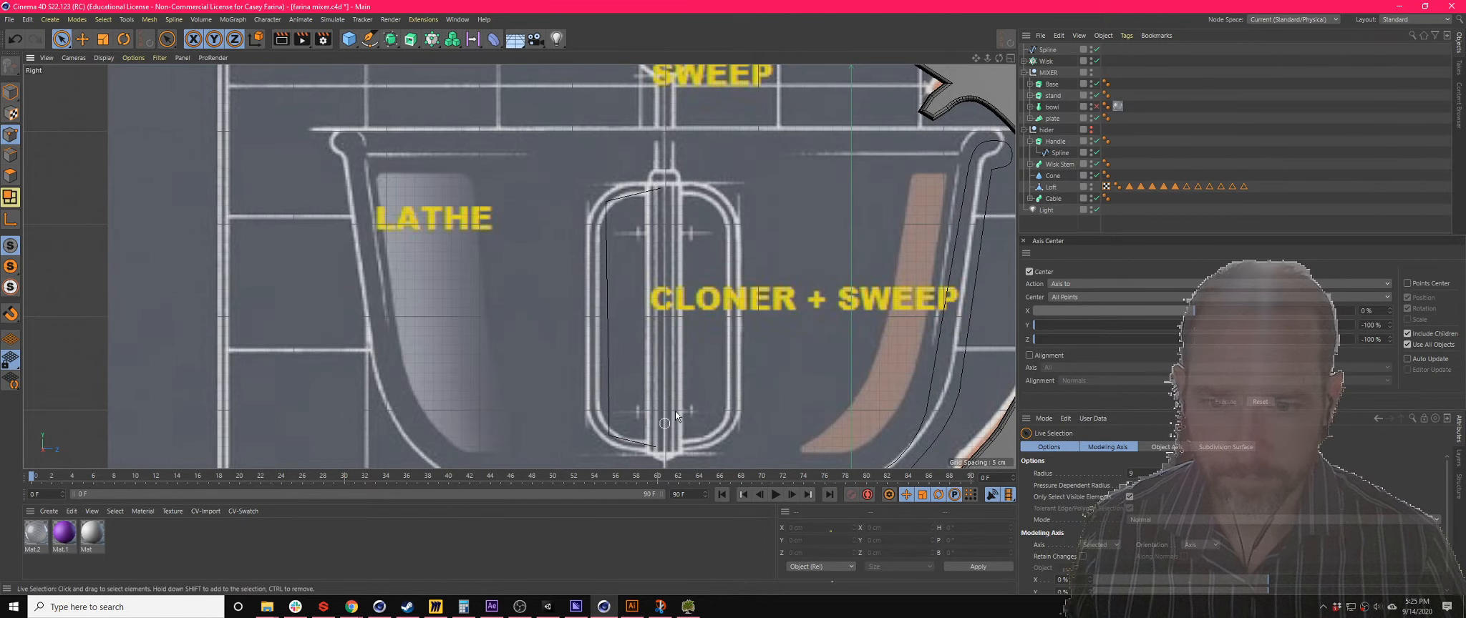
{"action": "left_click", "coordinate": [672, 206]}
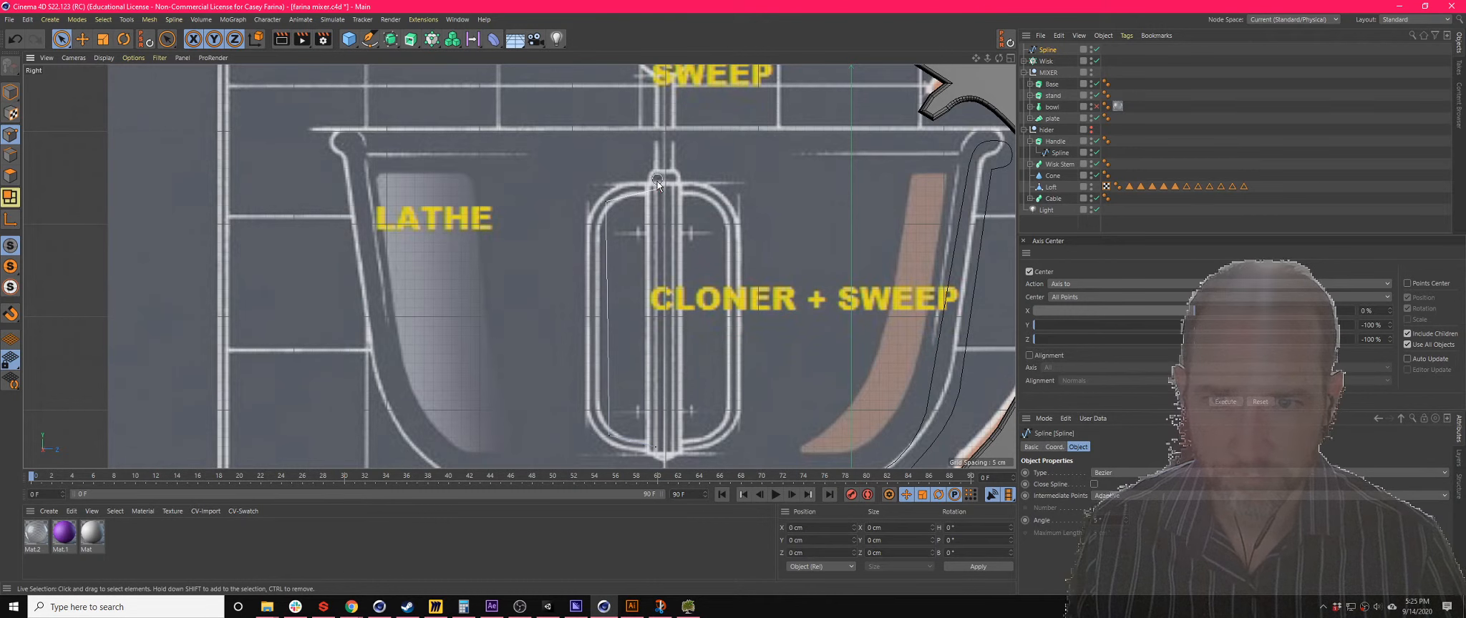
{"action": "left_click", "coordinate": [651, 439], "text": "shift"}
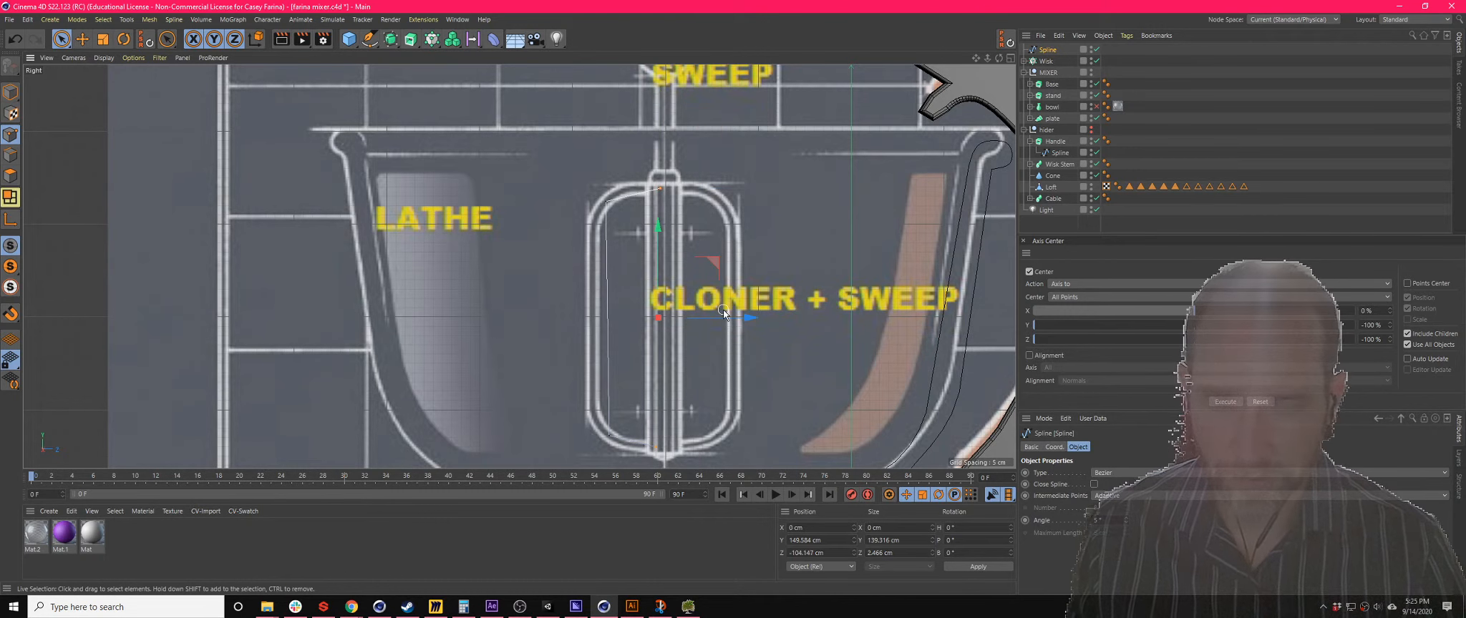
{"action": "key", "text": "t"}
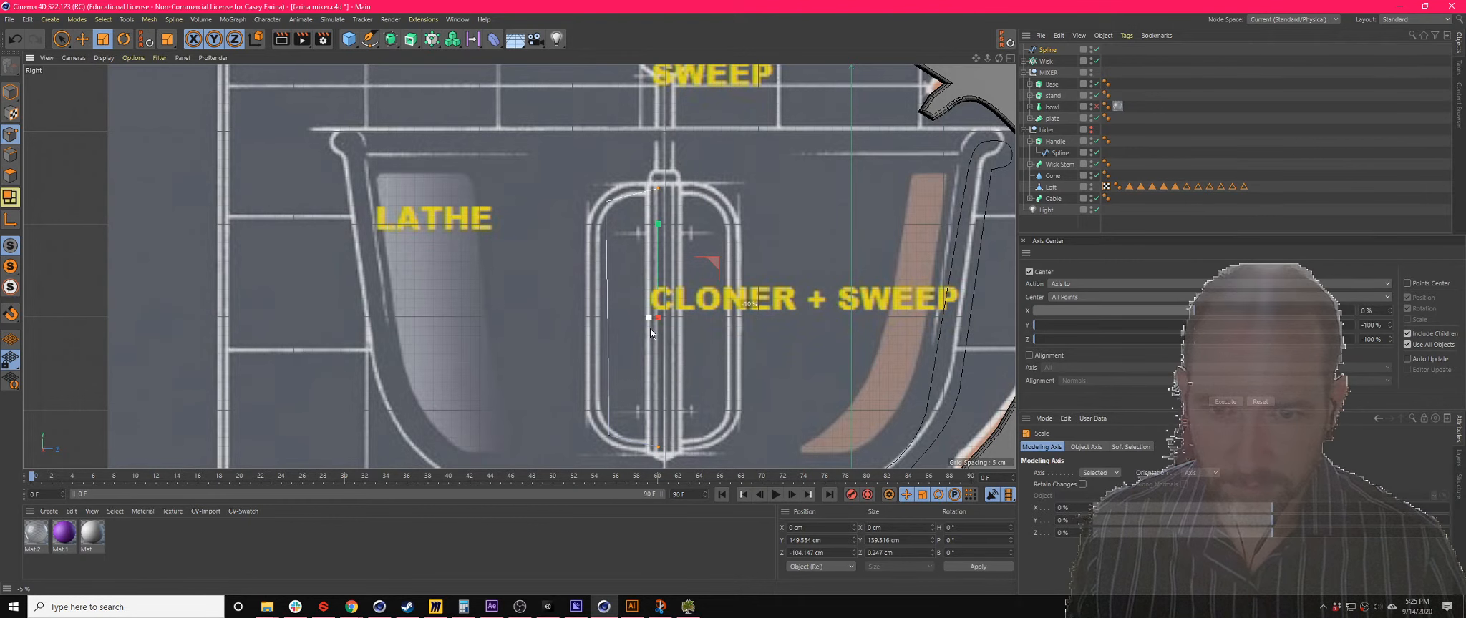
{"action": "left_click_drag", "start_coordinate": [650, 330], "coordinate": [657, 325]}
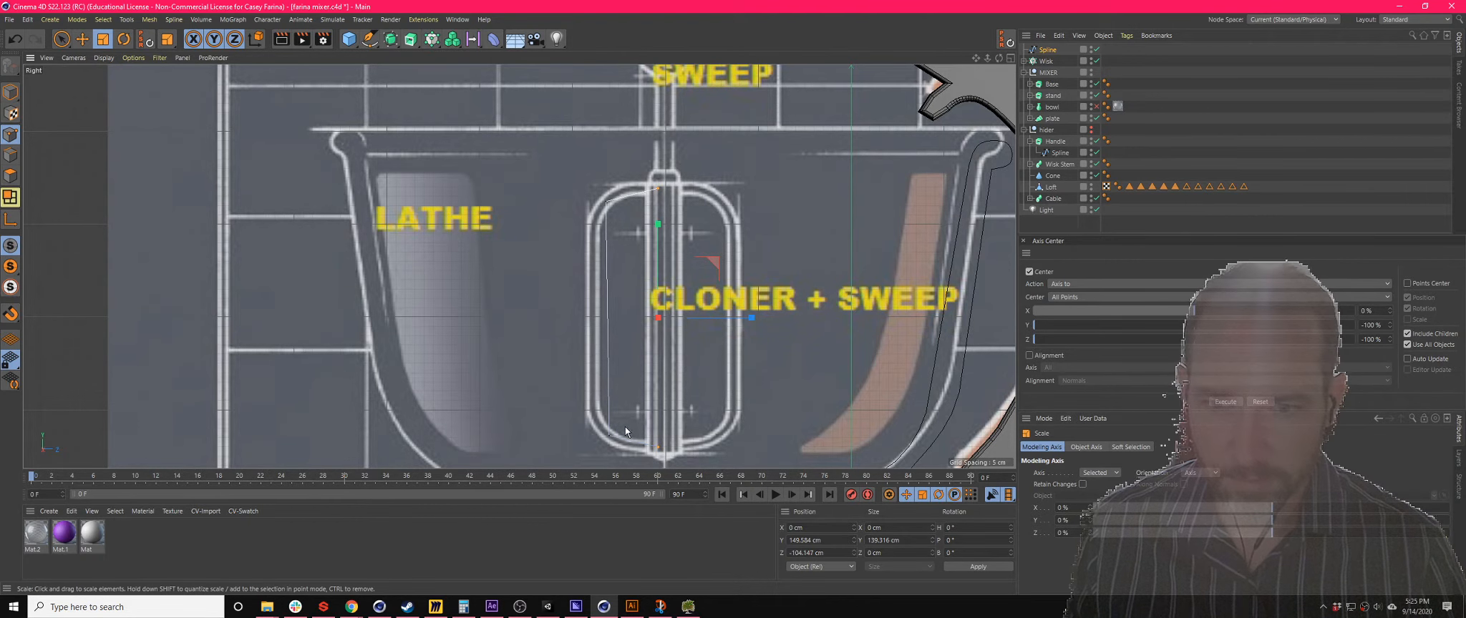
- Align the whisk spline's two outer corner points vertically by scaling their horizontal offset to zero
{"action": "left_click", "coordinate": [60, 39]}
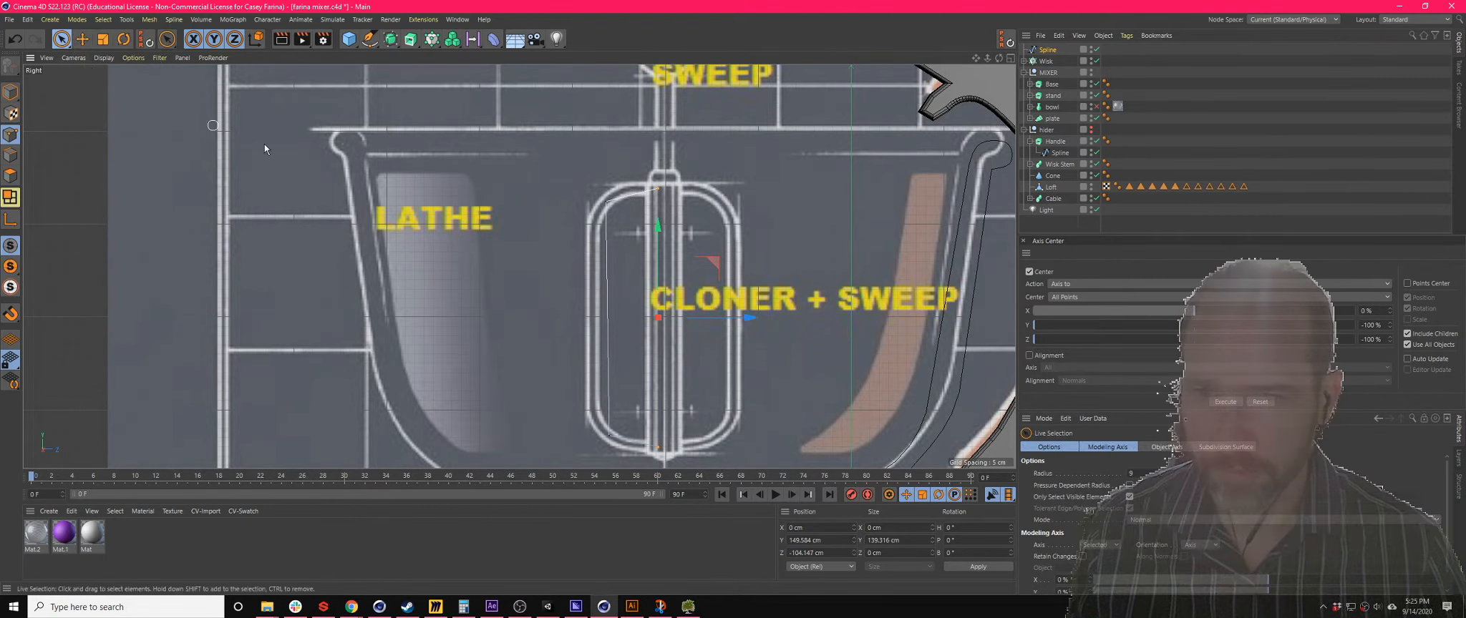
{"action": "left_click", "coordinate": [606, 212]}
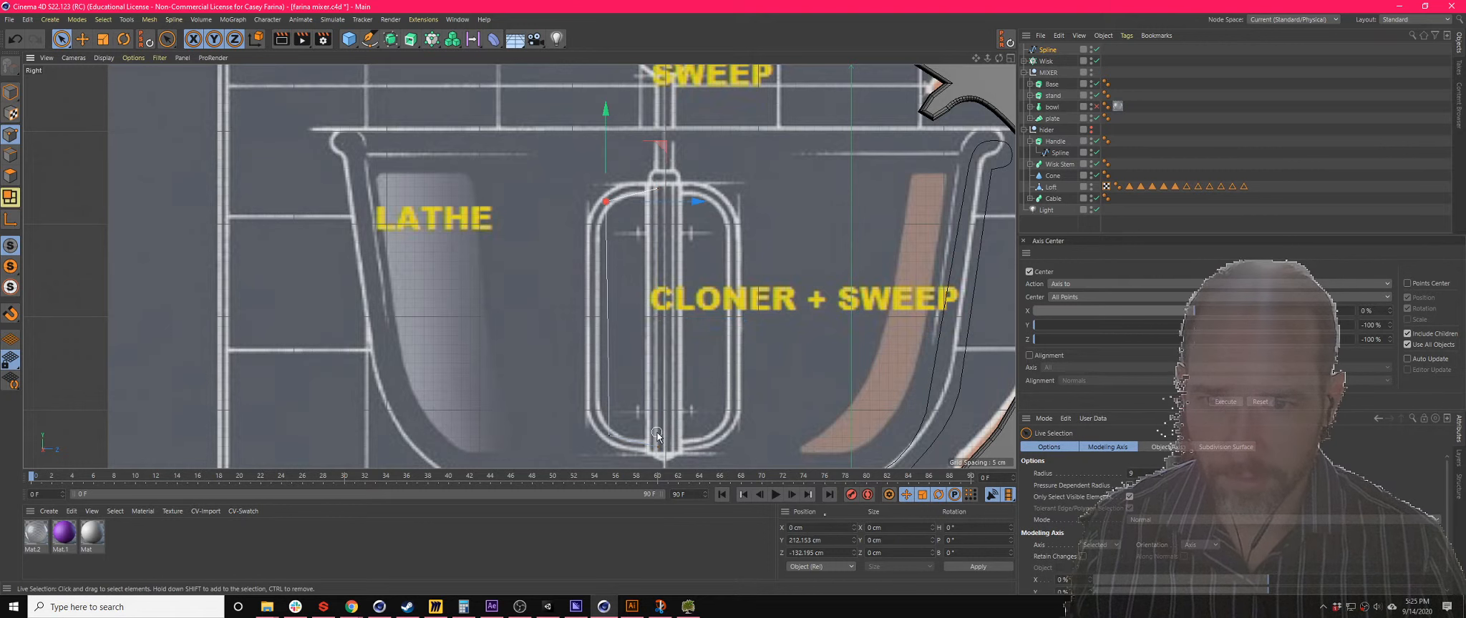
{"action": "left_click", "coordinate": [621, 437], "text": "shift"}
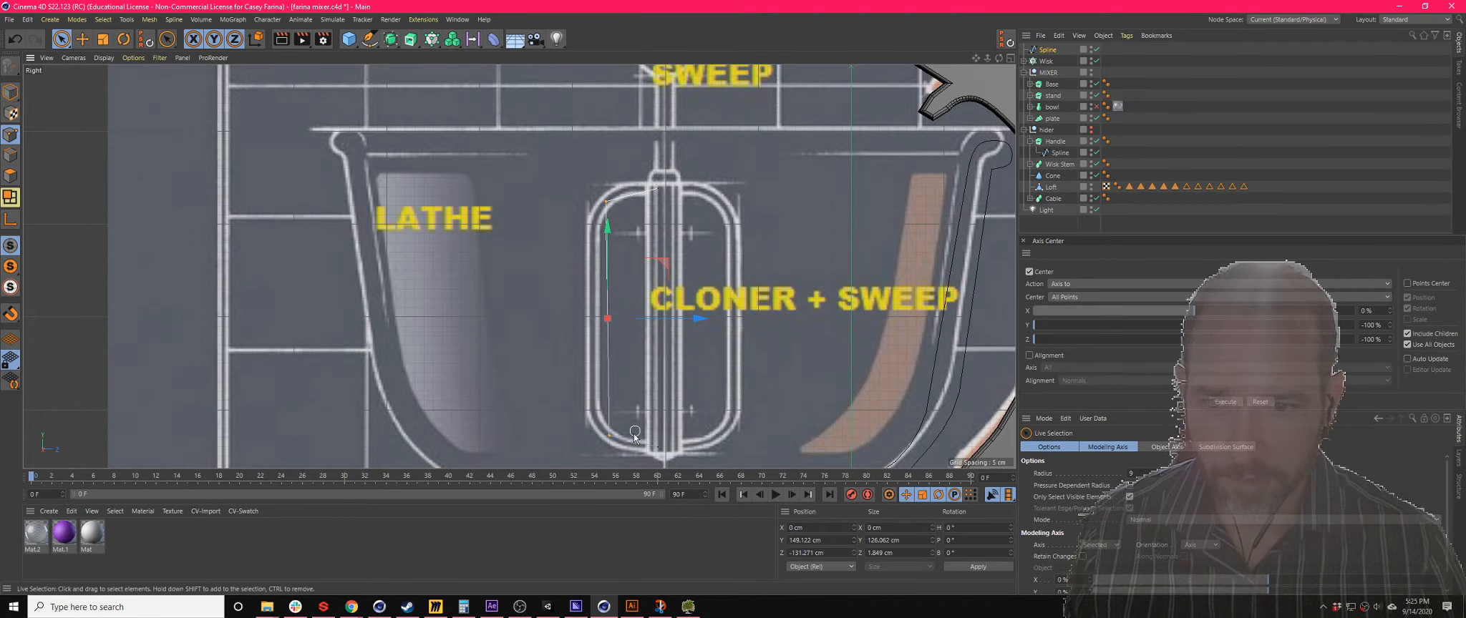
{"action": "key", "text": "t"}
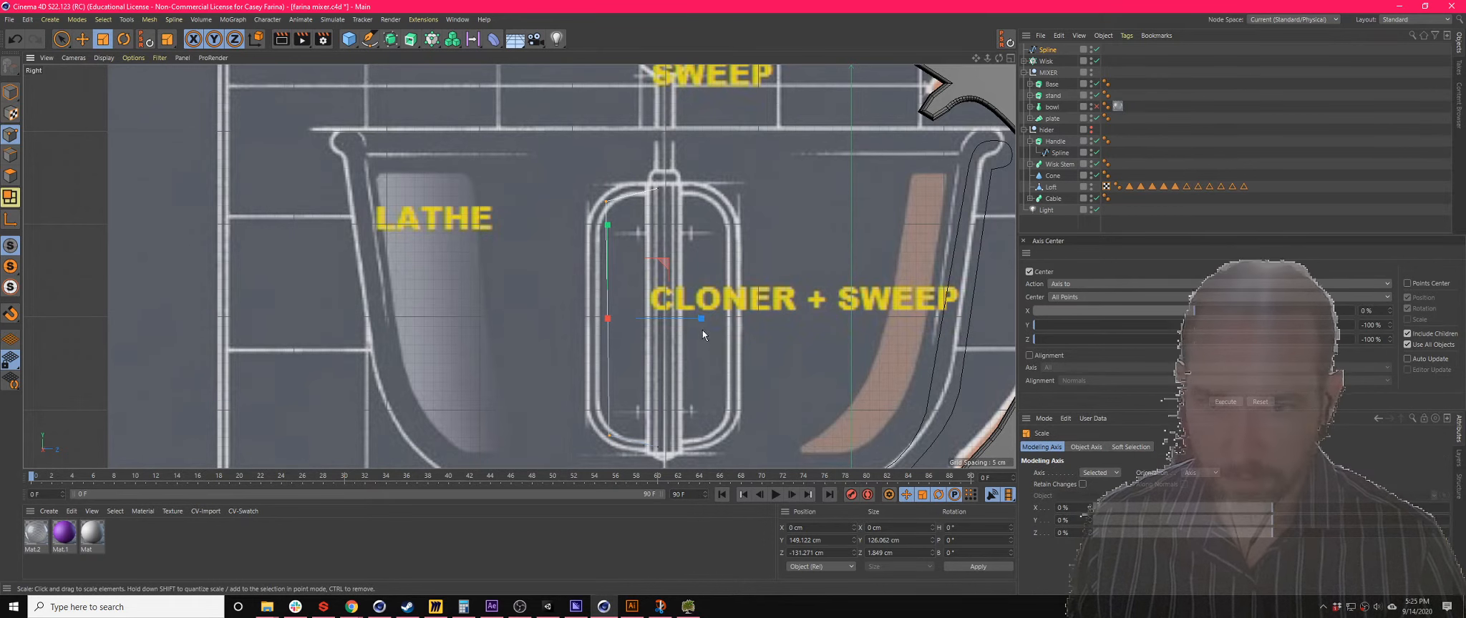
{"action": "left_click_drag", "start_coordinate": [702, 329], "coordinate": [609, 325]}
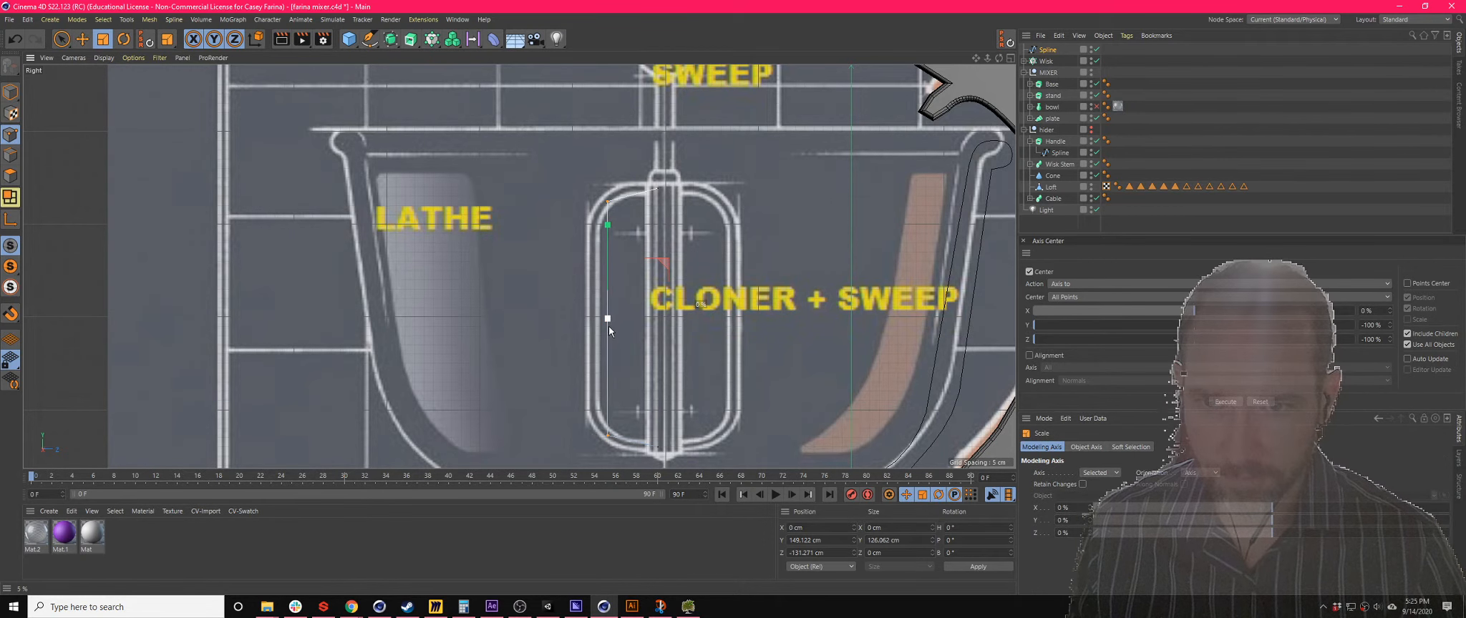
- Chamfer the spline's two outer corners to a radius of about 19 cm and shift the resulting points about 5 cm outward onto the blueprint loop
{"action": "left_click", "coordinate": [61, 41]}
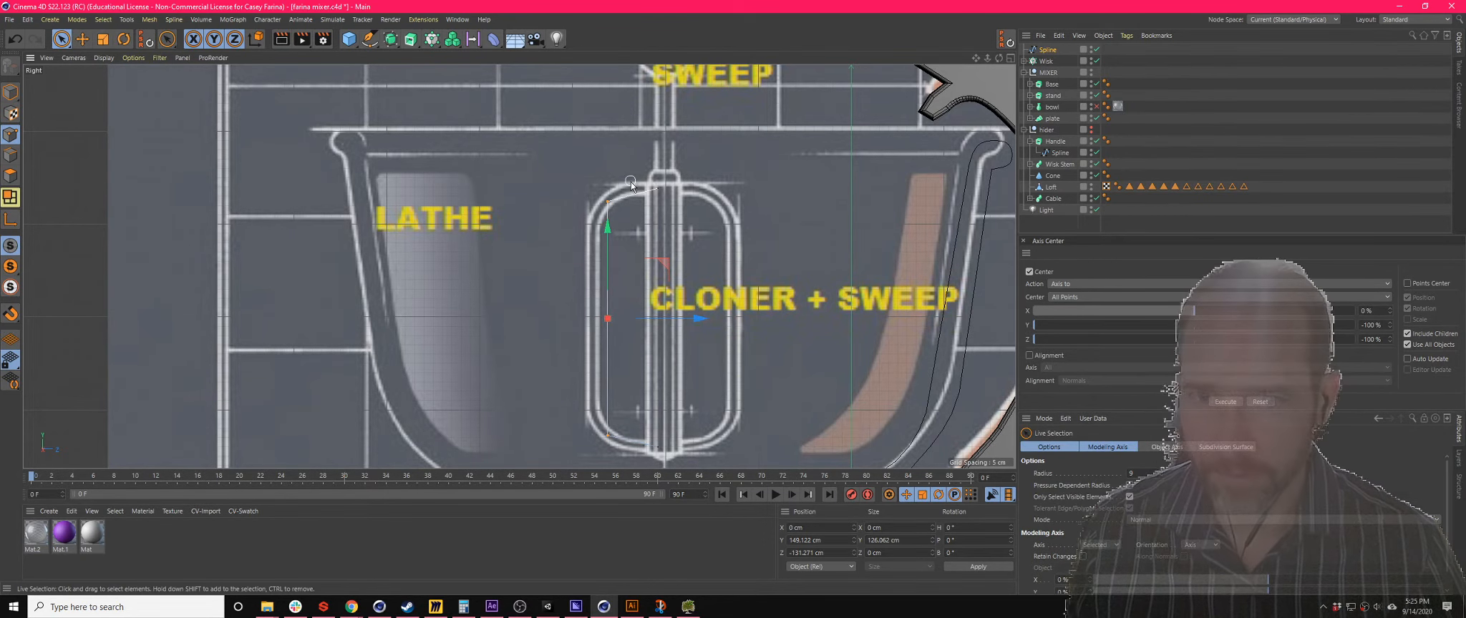
{"action": "left_click", "coordinate": [608, 202]}
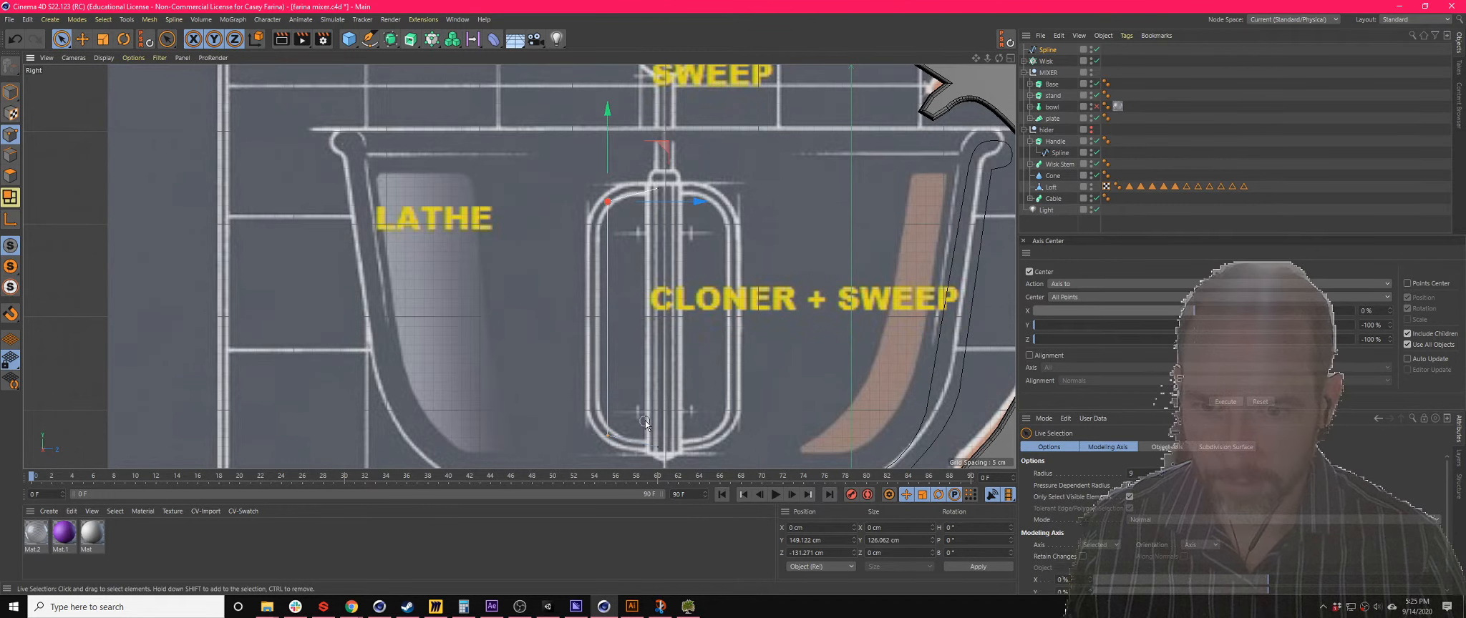
{"action": "key", "text": "t"}
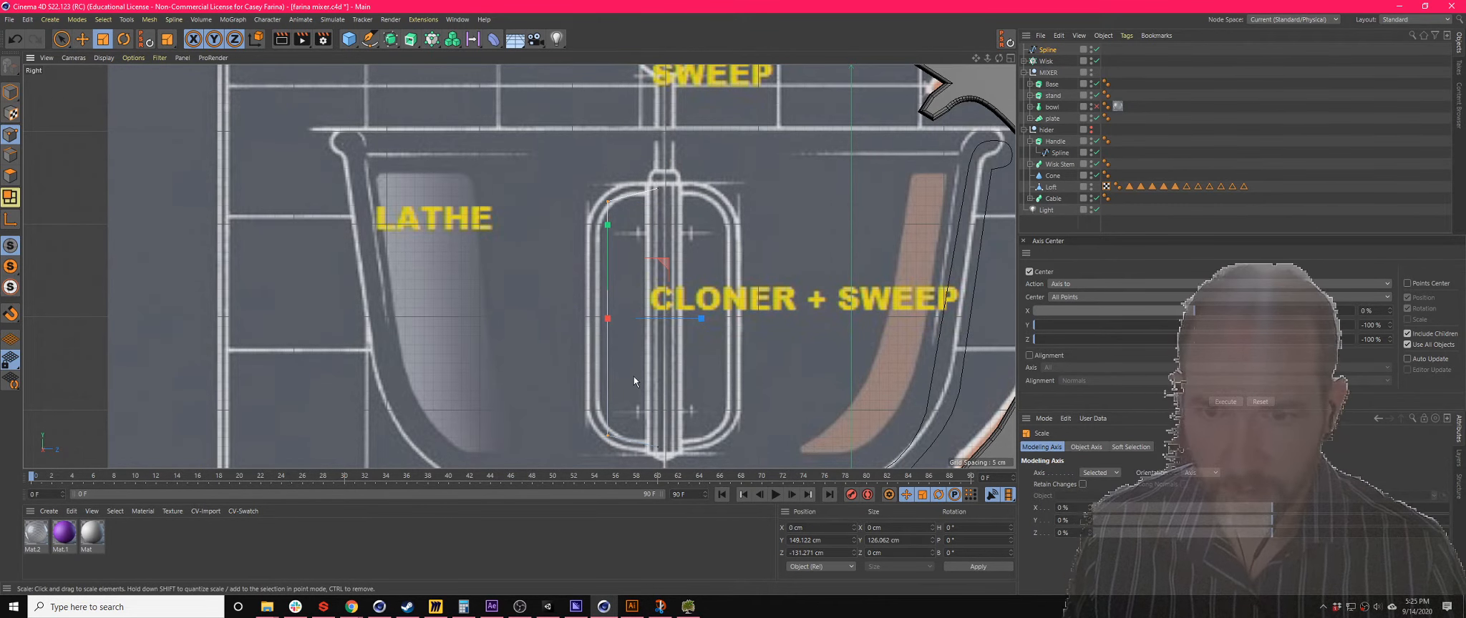
{"action": "right_click", "coordinate": [607, 435]}
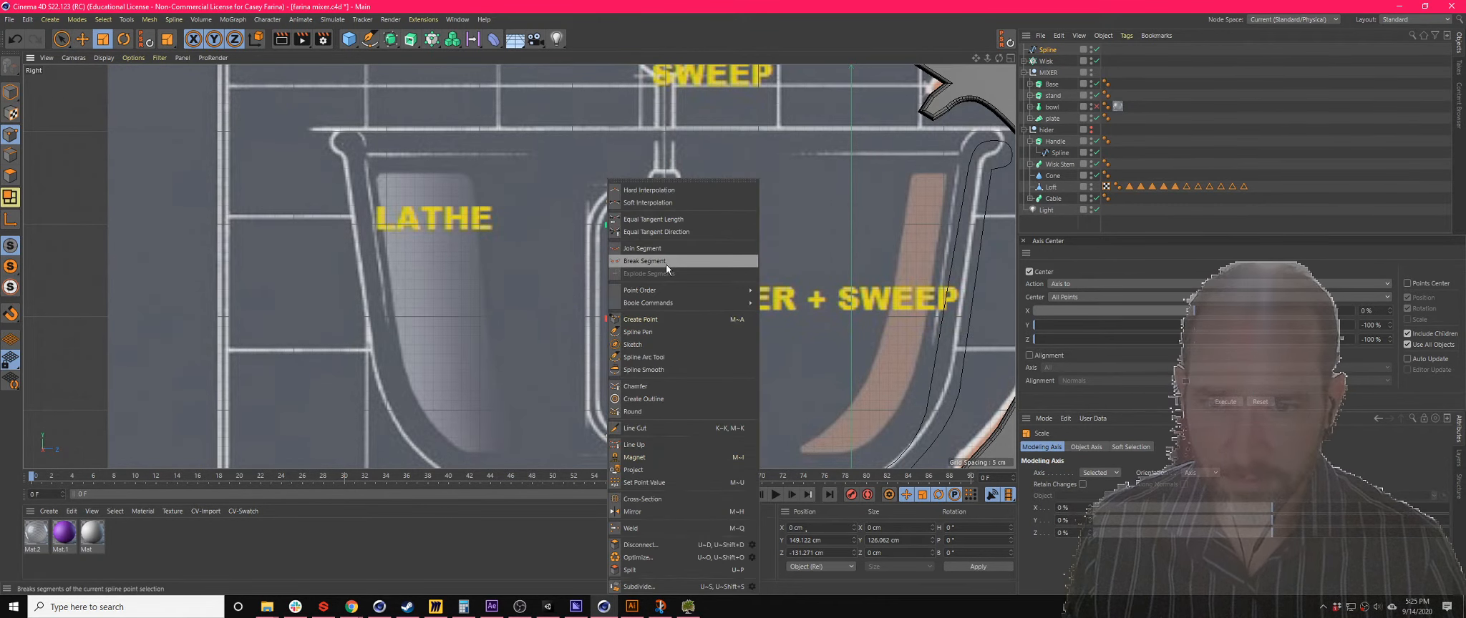
{"action": "left_click", "coordinate": [648, 390]}
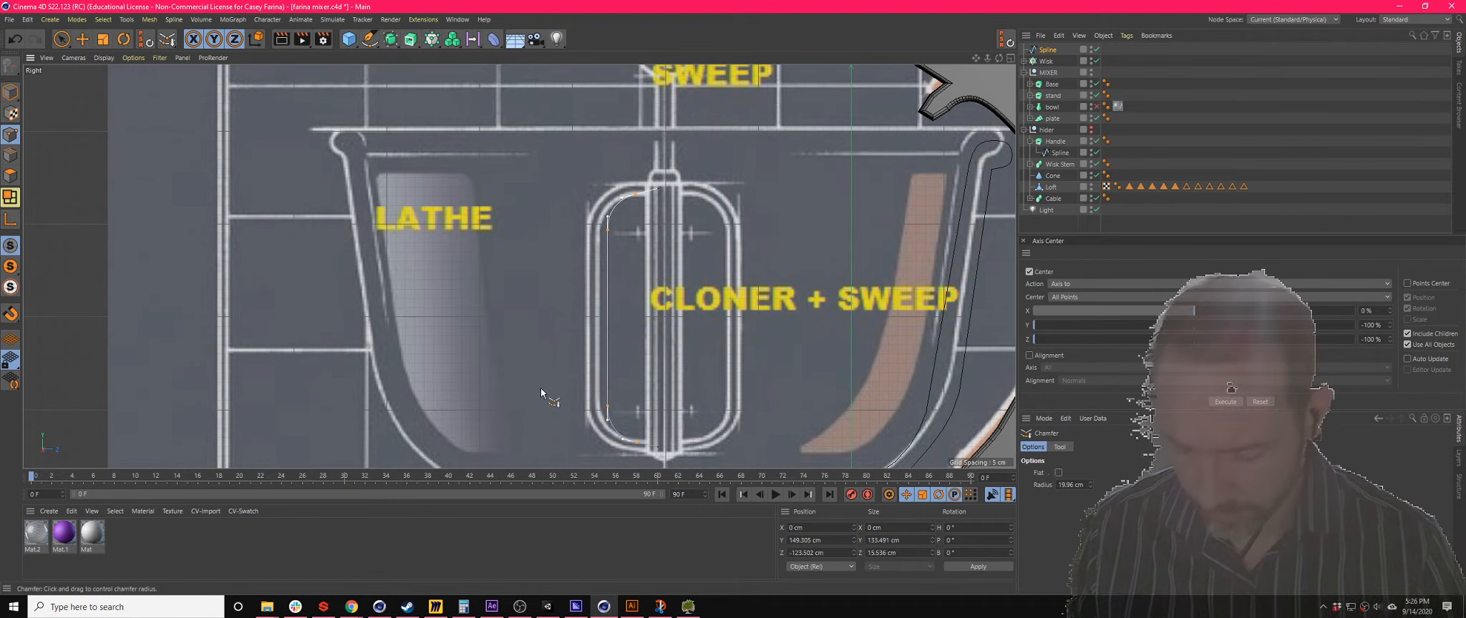
{"action": "key", "text": "e"}
{"action": "left_click_drag", "start_coordinate": [711, 322], "coordinate": [702, 323]}
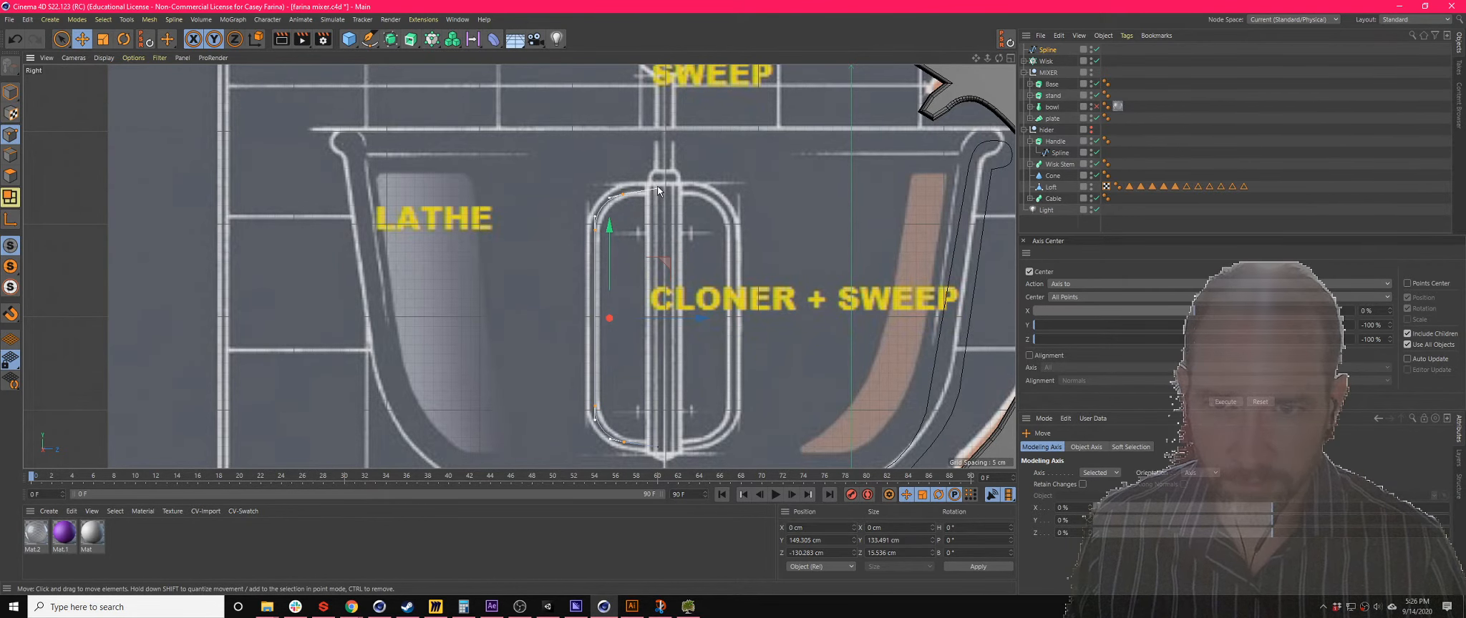
- Level the spline's top segment by scaling the height difference between its two points to zero
{"action": "scroll", "coordinate": [641, 197], "scroll_direction": "up", "scroll_amount": 4}
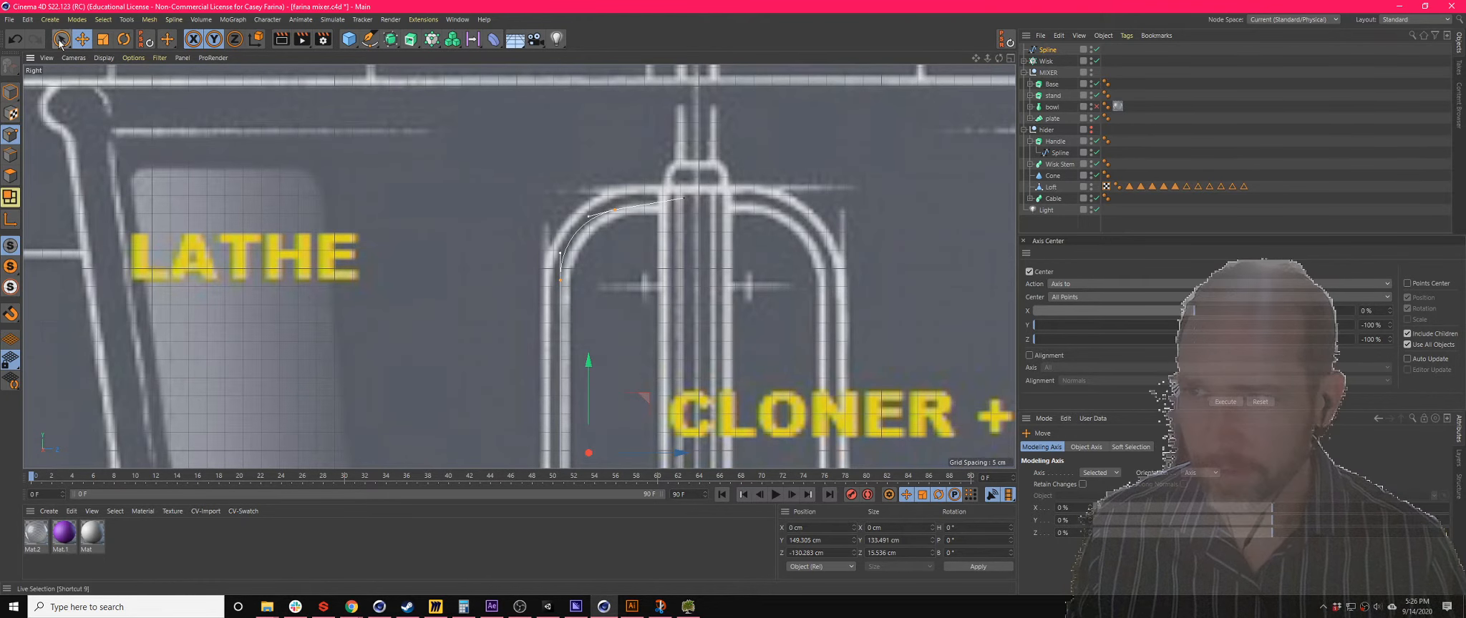
{"action": "left_click_drag", "start_coordinate": [63, 40], "coordinate": [94, 53]}
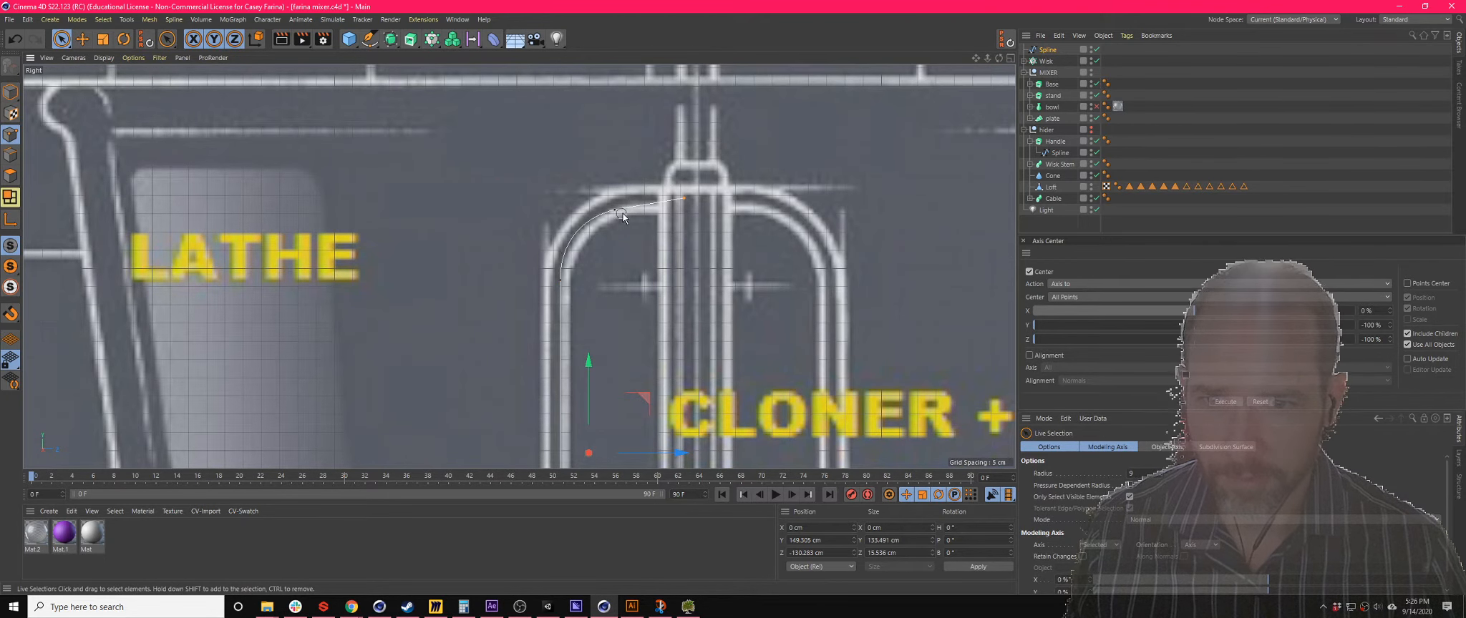
{"action": "left_click", "coordinate": [651, 205], "text": "ctrl"}
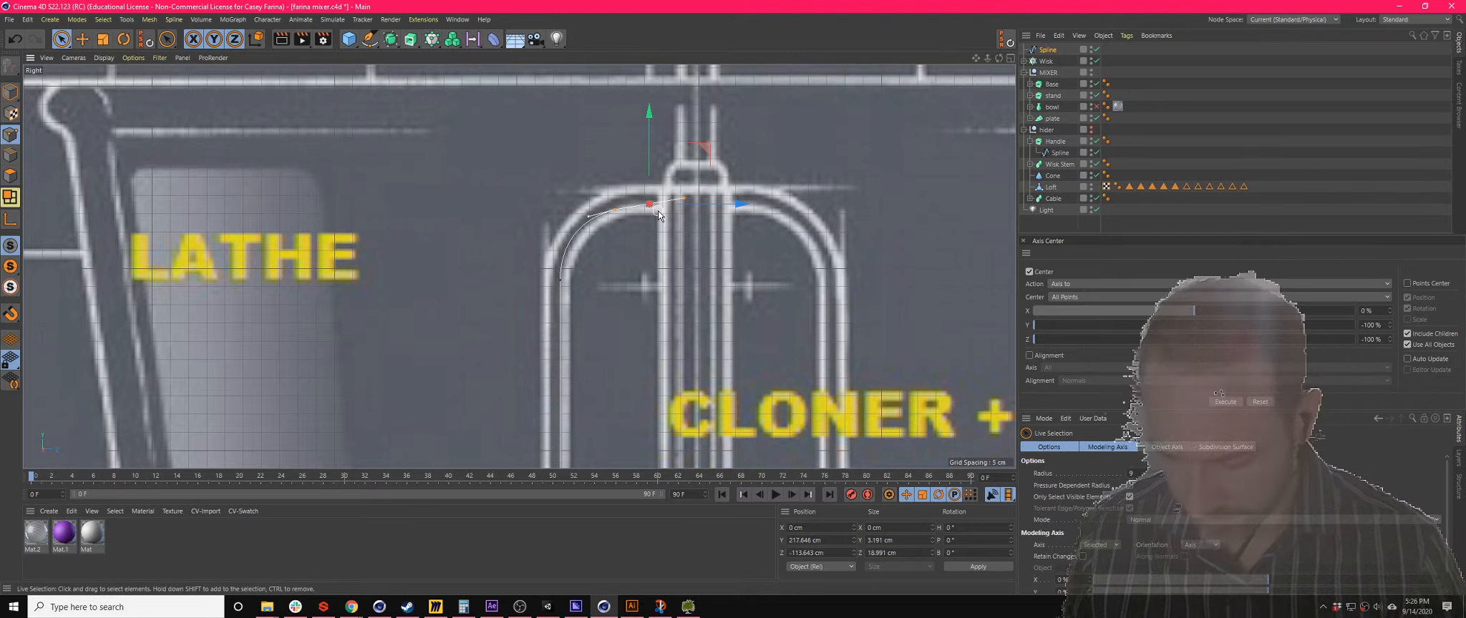
{"action": "key", "text": "t"}
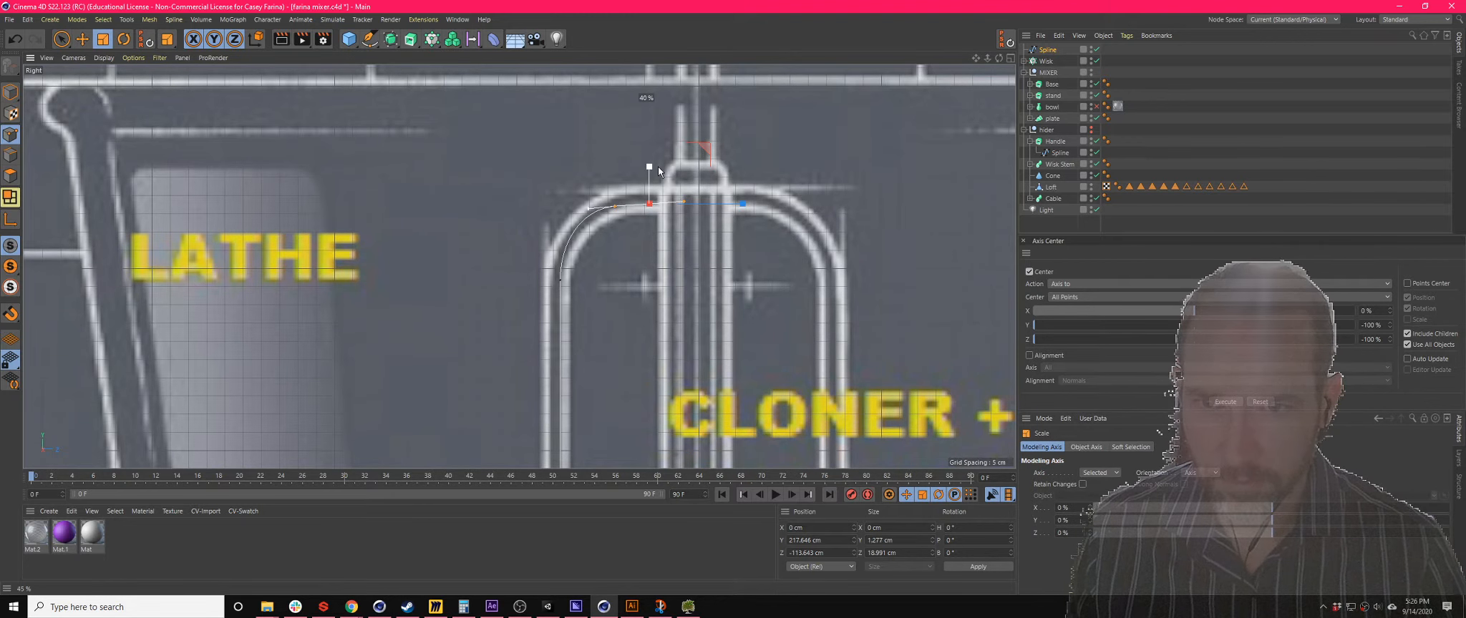
{"action": "left_click_drag", "start_coordinate": [658, 166], "coordinate": [661, 194]}
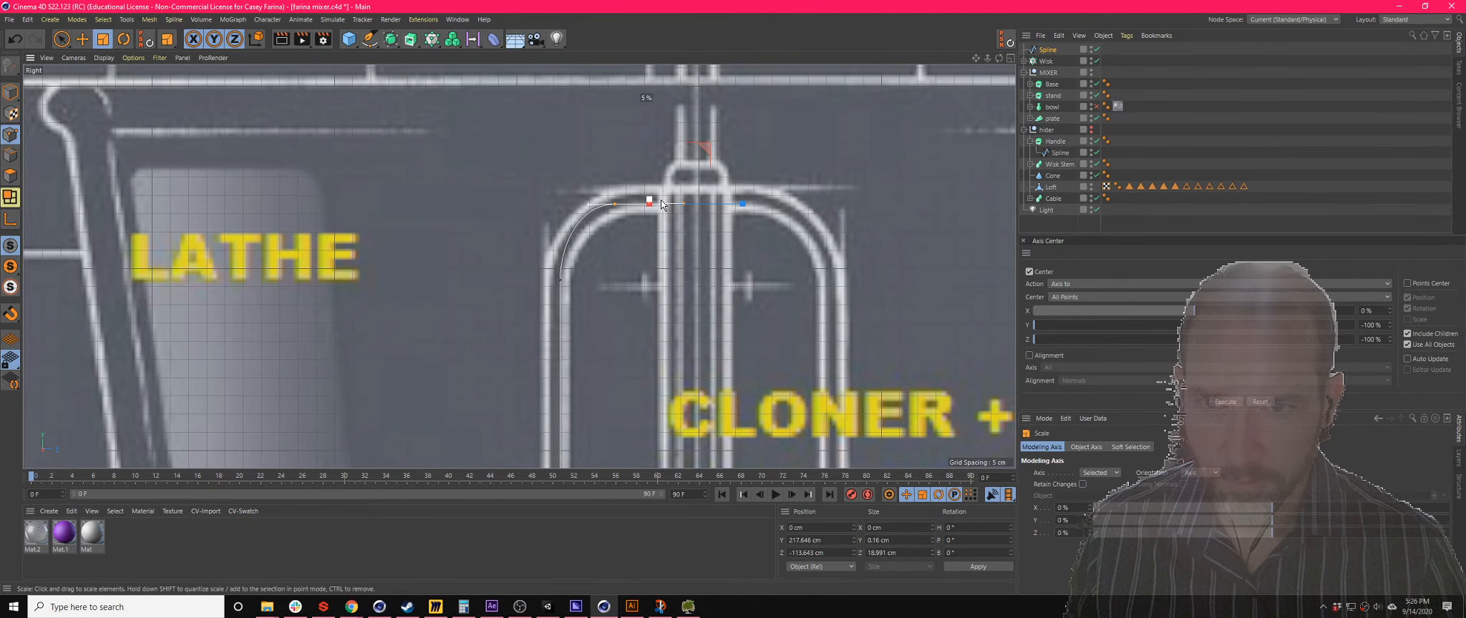
- Level the spline's bottom segment by scaling its two points flat, and shift them about 2 cm toward the whisk's centre
{"action": "scroll", "coordinate": [680, 298], "scroll_direction": "down", "scroll_amount": 7}
{"action": "scroll", "coordinate": [669, 434], "scroll_direction": "up", "scroll_amount": 9}
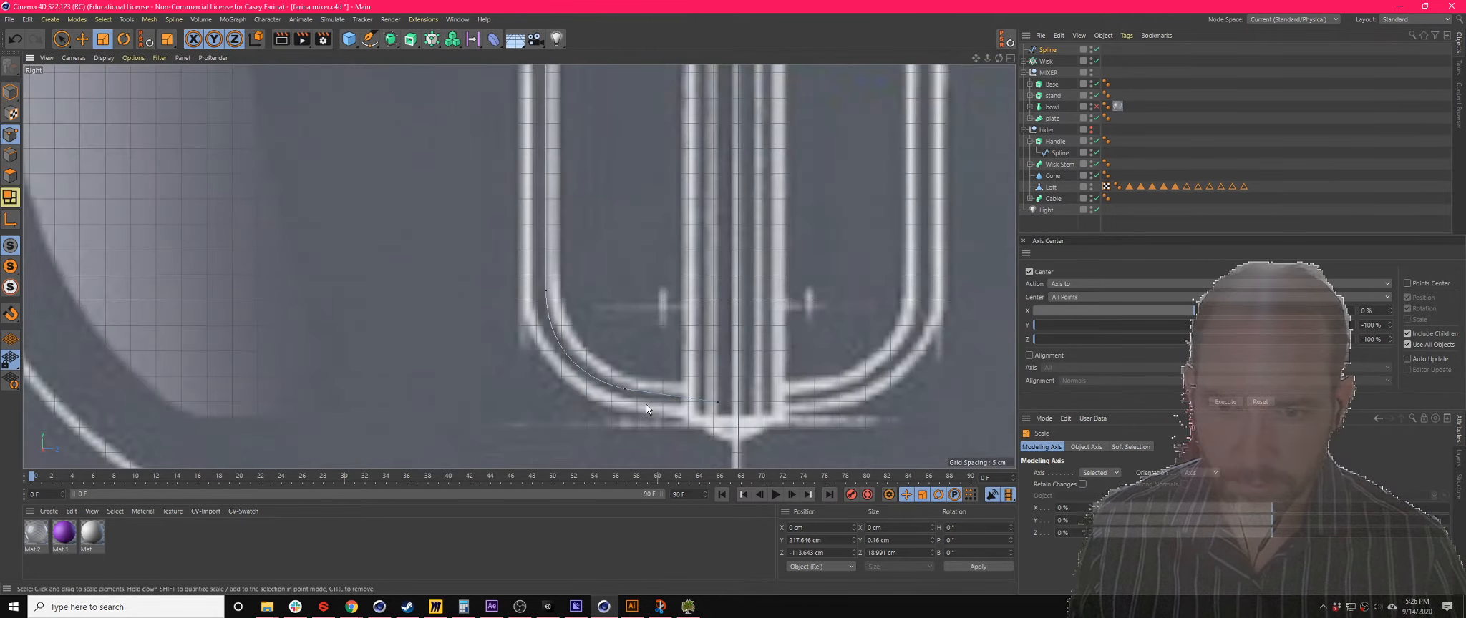
{"action": "key", "text": "space"}
{"action": "left_click", "coordinate": [630, 395]}
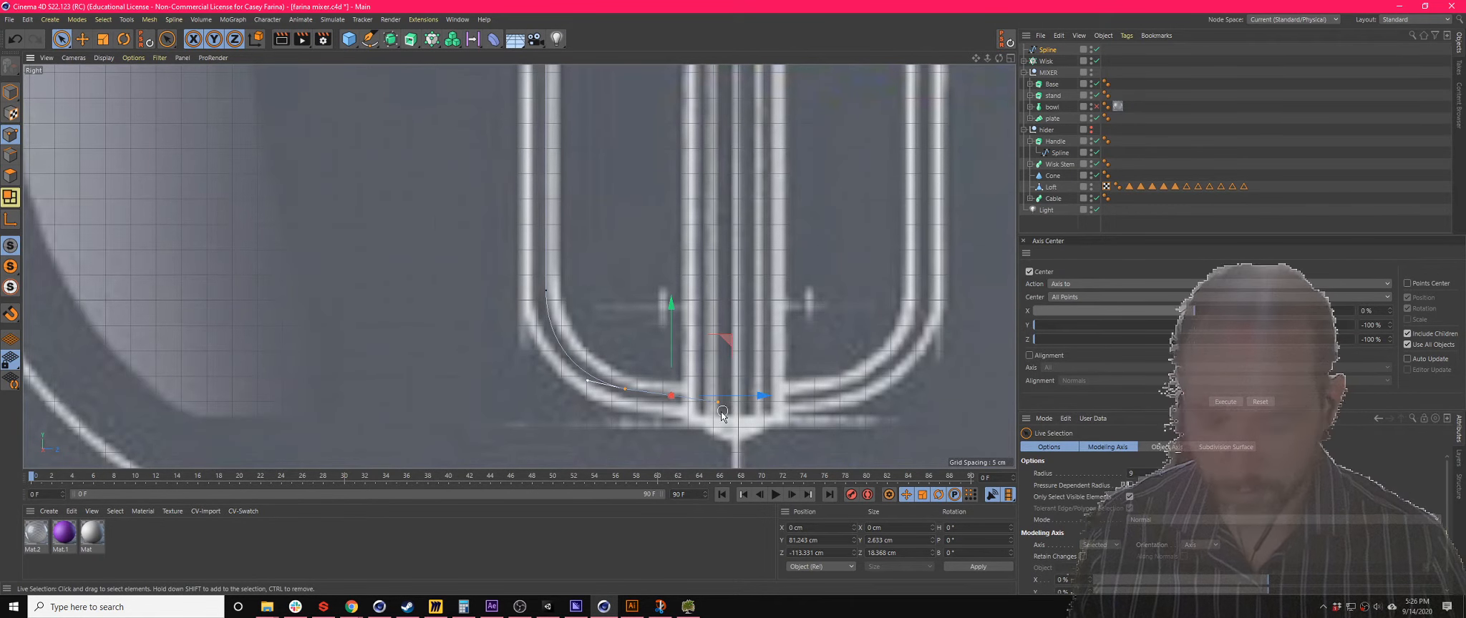
{"action": "key", "text": "t"}
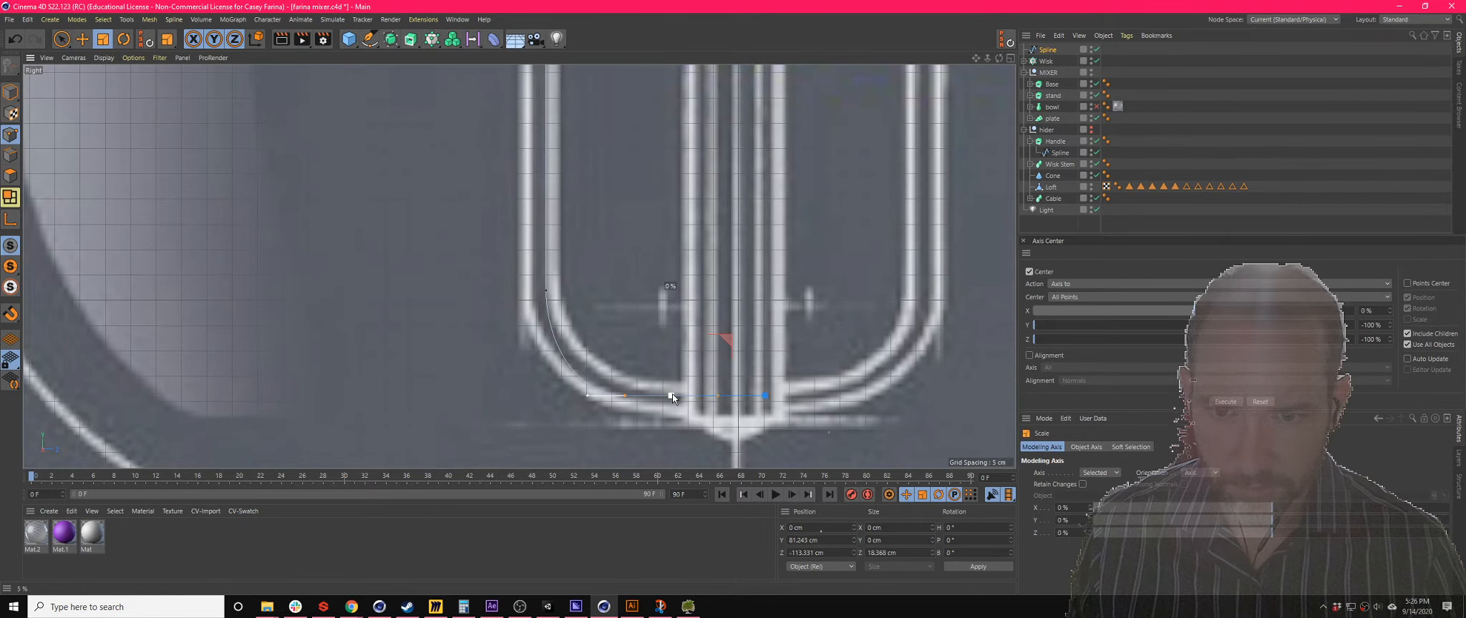
{"action": "key", "text": "e"}
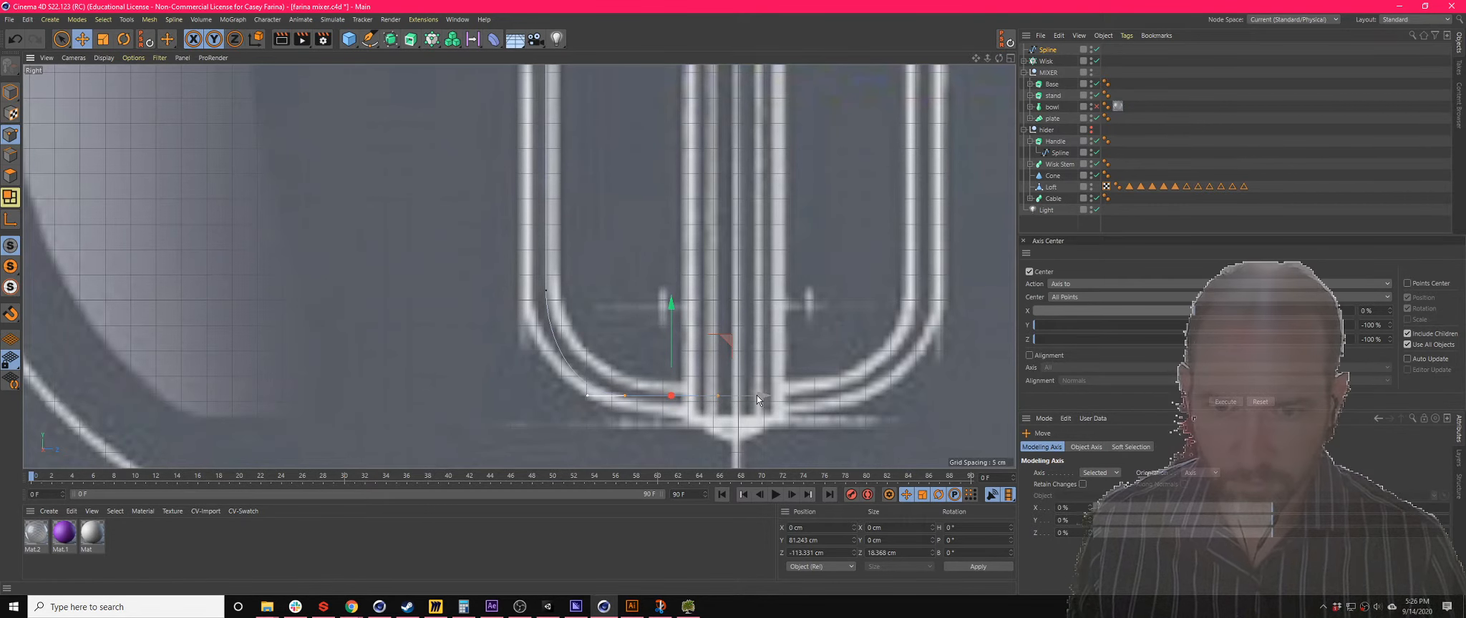
{"action": "left_click_drag", "start_coordinate": [760, 394], "coordinate": [766, 394]}
{"action": "key", "text": "shift+c"}
{"action": "scroll", "coordinate": [709, 349], "scroll_direction": "down", "scroll_amount": 5}
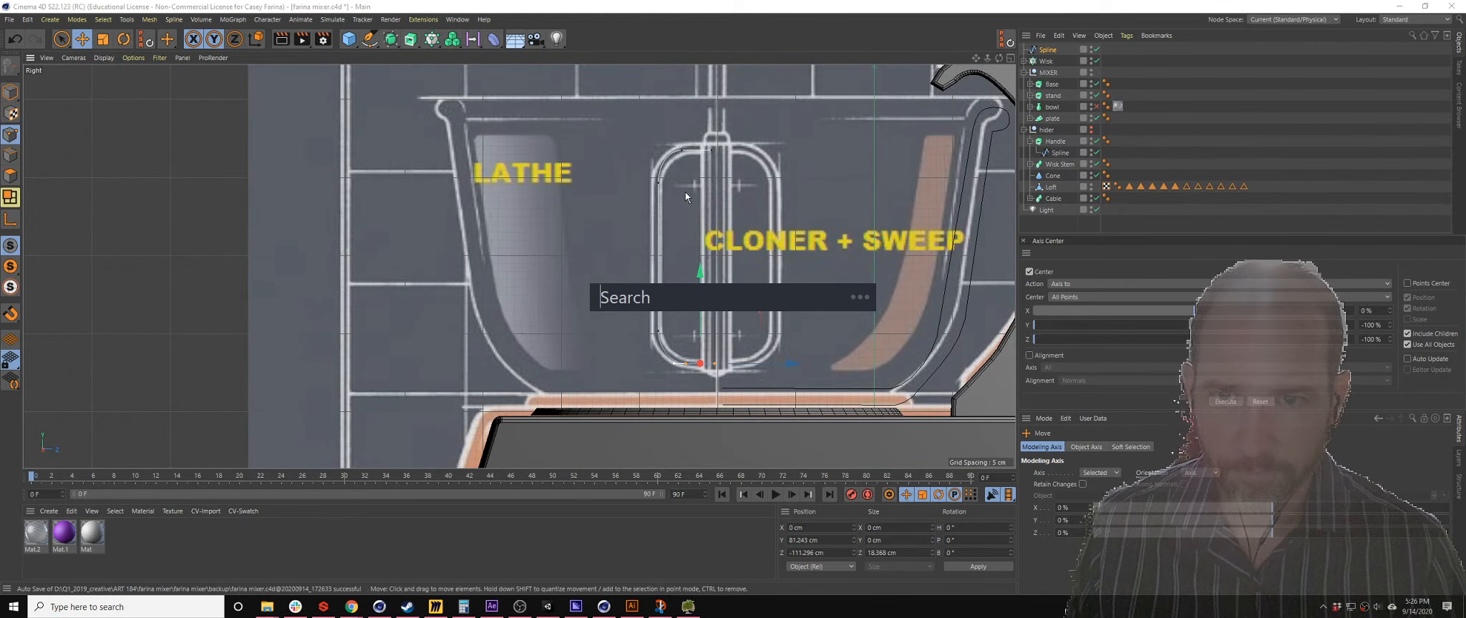
{"action": "left_click", "coordinate": [1162, 104]}
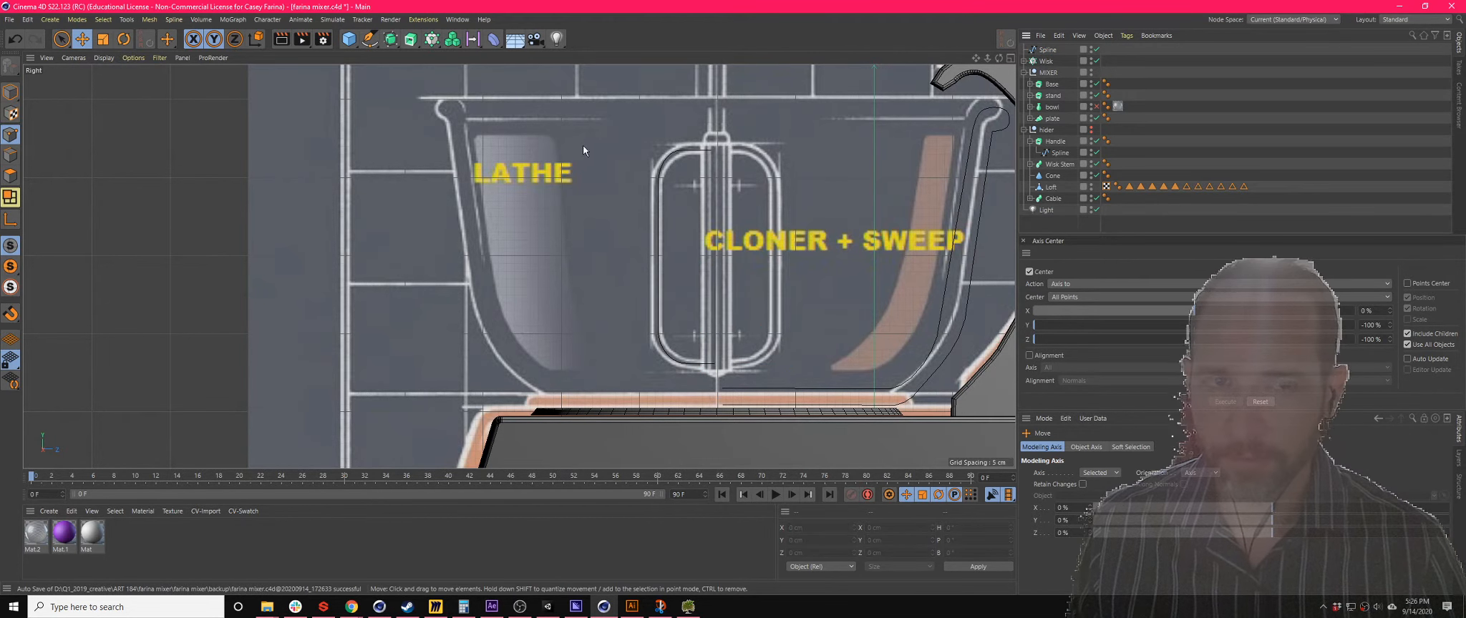
- Create a rectangle spline with a width and height of 4 cm as the whisk loop's profile
{"action": "left_click", "coordinate": [1010, 58]}
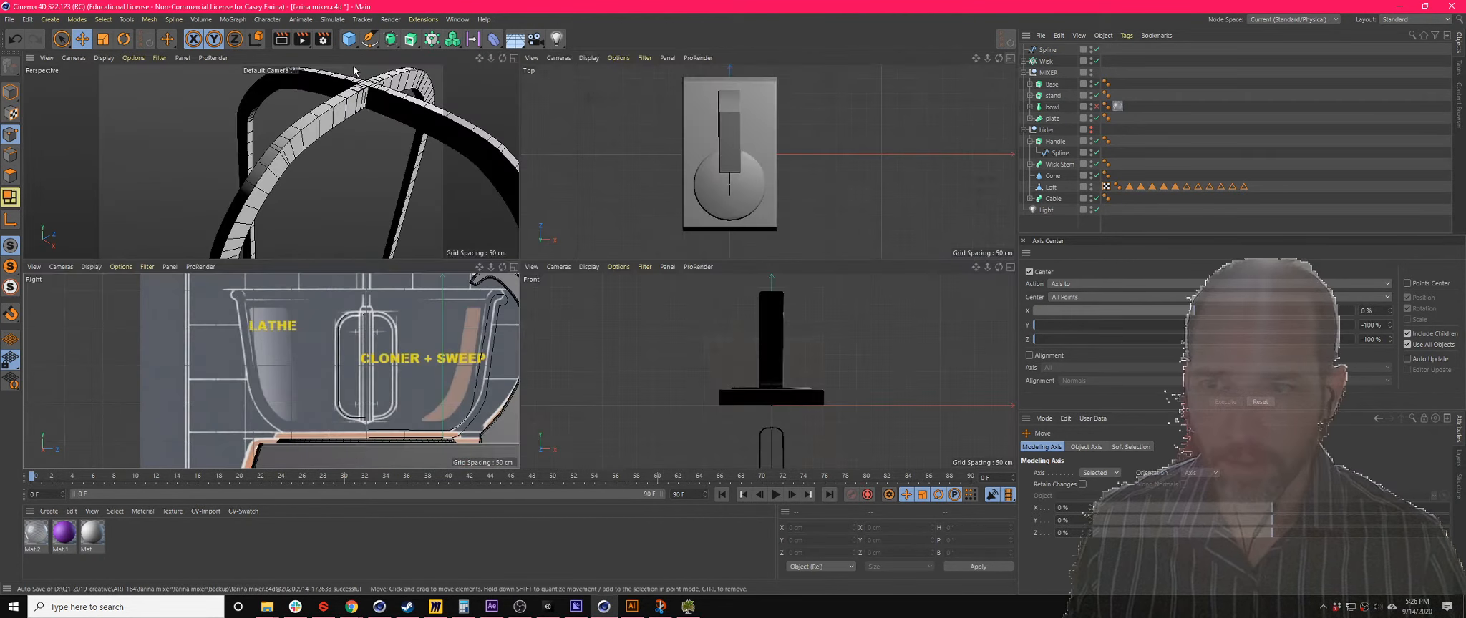
{"action": "left_click_drag", "start_coordinate": [373, 45], "coordinate": [494, 128]}
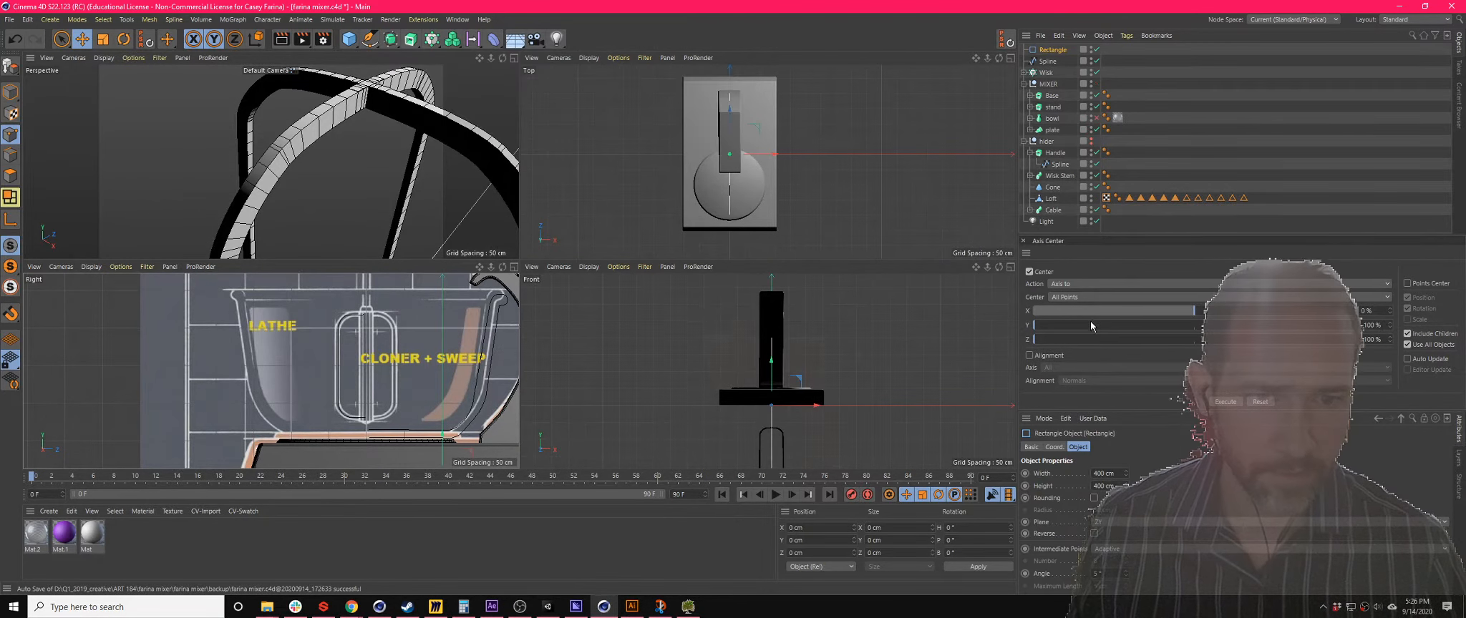
{"action": "double_click", "coordinate": [1109, 473]}
{"action": "type", "text": "4"}
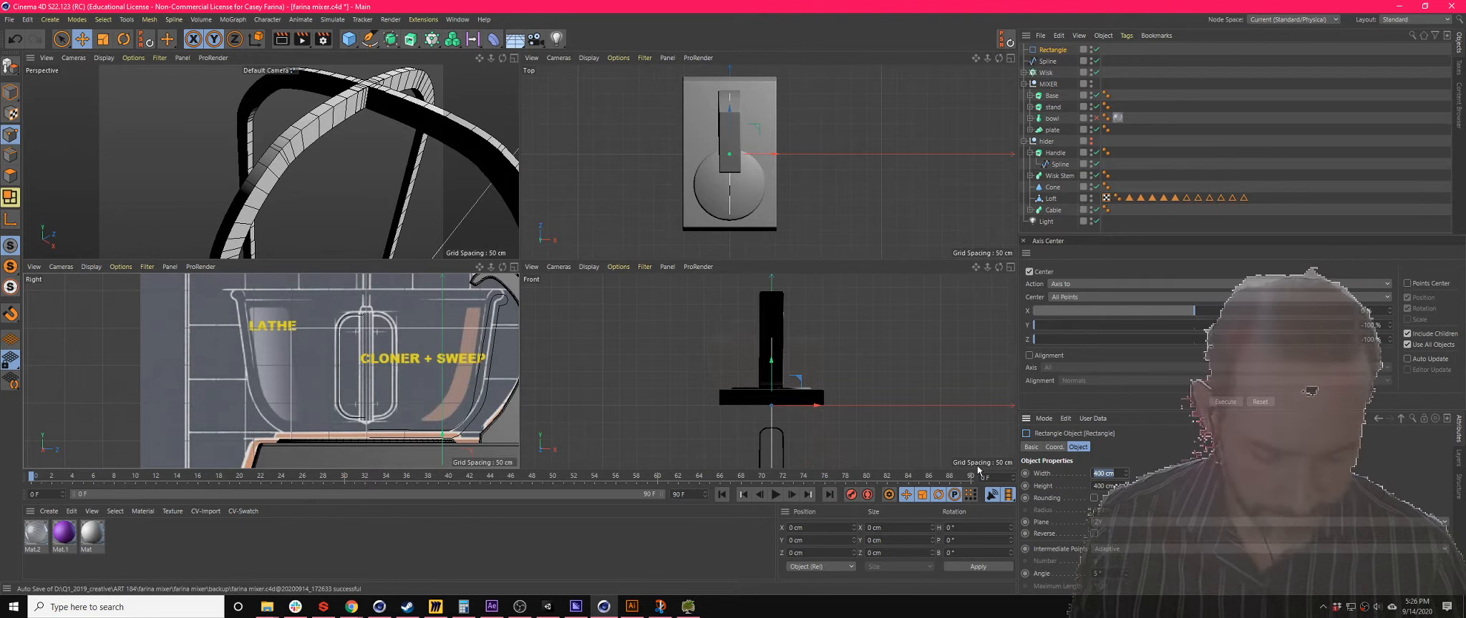
{"action": "key", "text": "Tab"}
{"action": "type", "text": "4"}
{"action": "key", "text": "Return"}
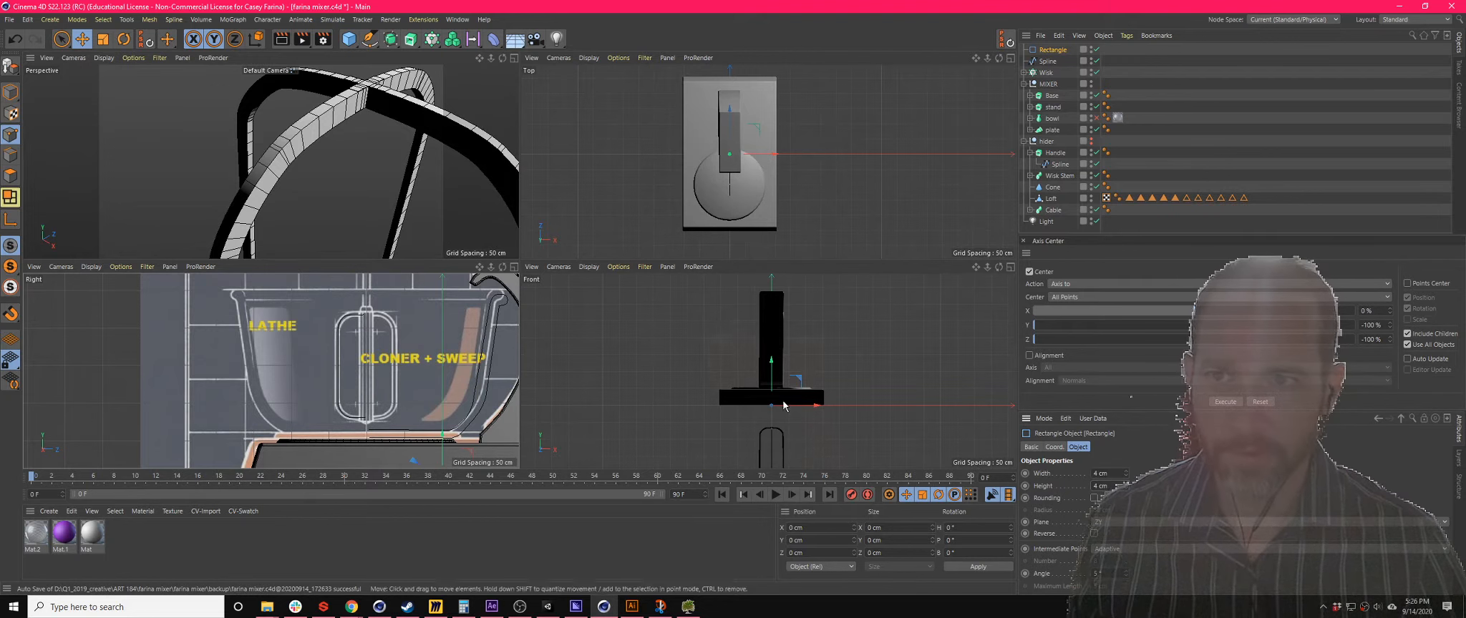
- Create a Sweep from the rectangle profile and the traced whisk spline by placing both inside it
{"action": "left_click", "coordinate": [410, 38]}
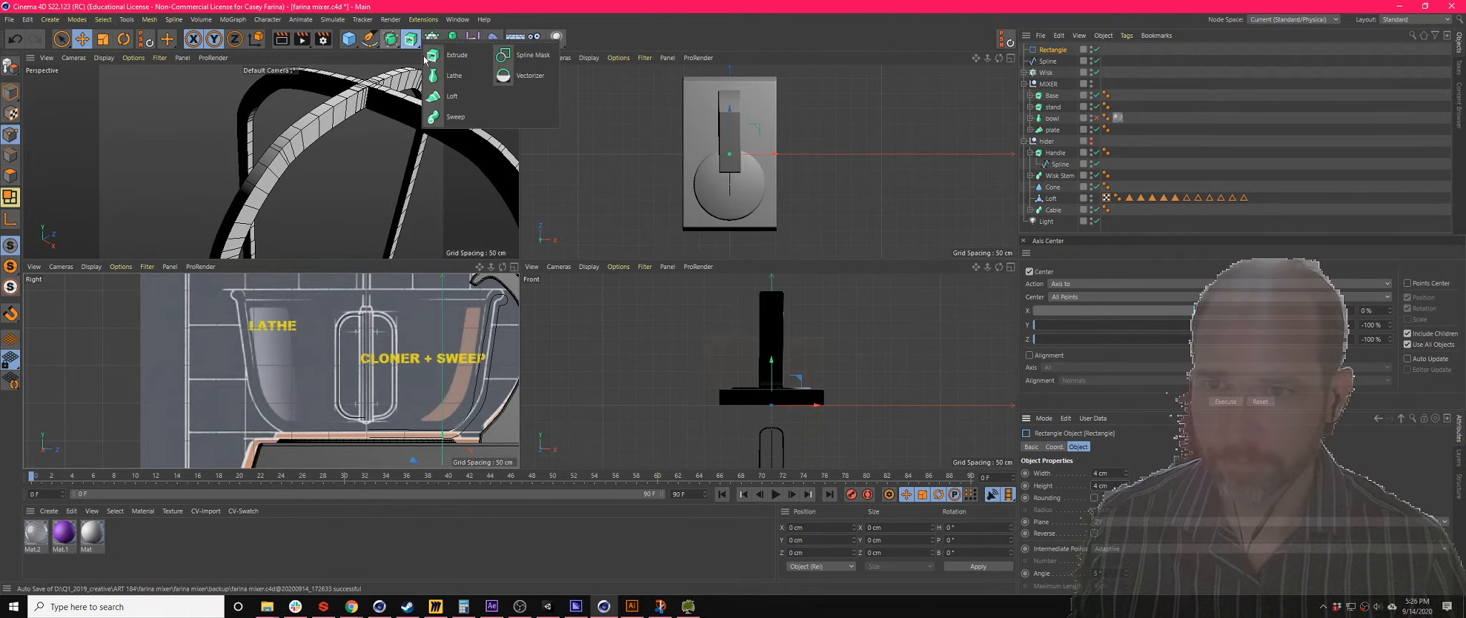
{"action": "left_click", "coordinate": [464, 113]}
{"action": "left_click", "coordinate": [1053, 62]}
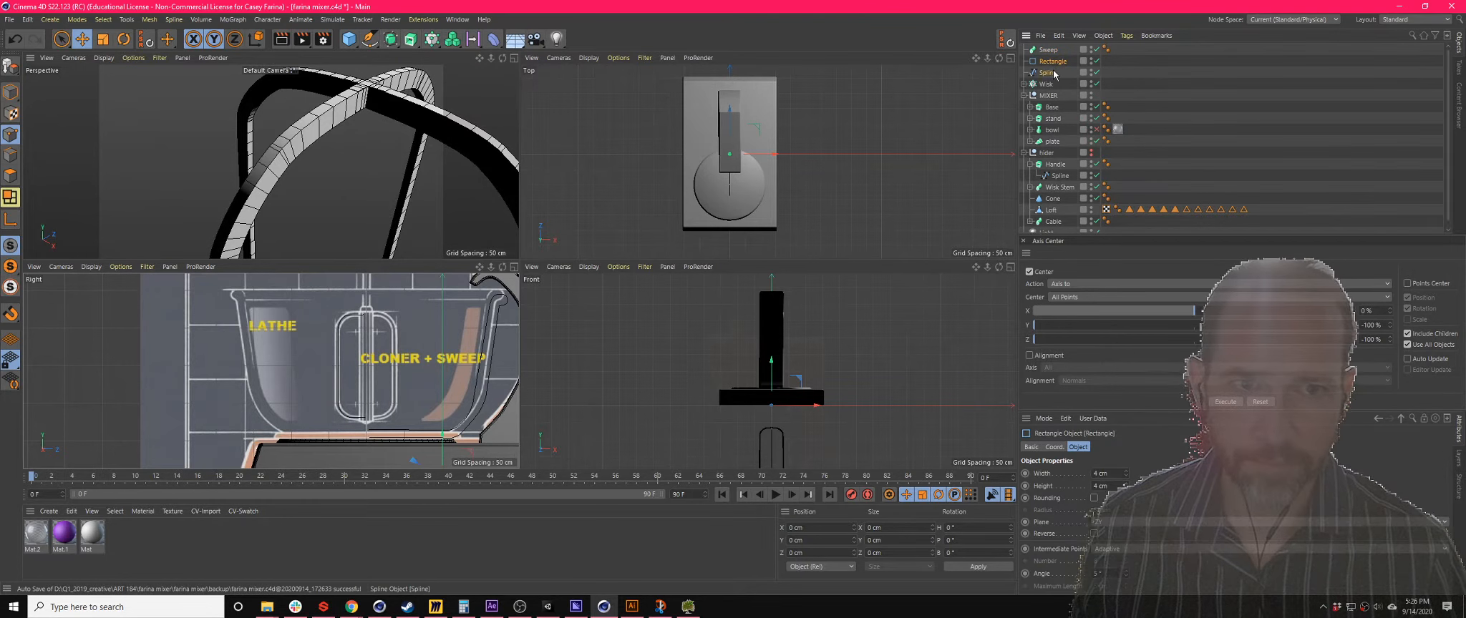
{"action": "left_click", "coordinate": [1050, 73], "text": "shift"}
{"action": "left_click_drag", "start_coordinate": [1052, 60], "coordinate": [1052, 50]}
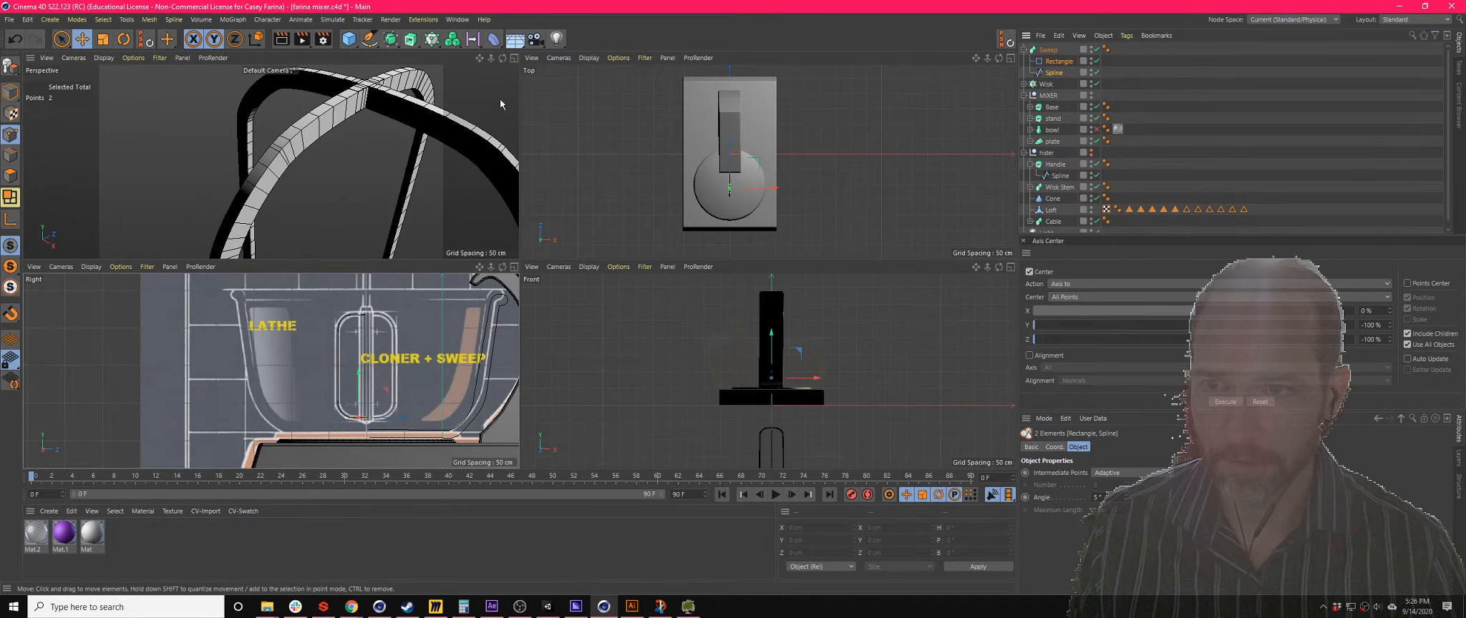
- Set the rectangle profile's plane to XY so the sweep gets a solid cross-section
{"action": "left_click", "coordinate": [514, 58]}
{"action": "scroll", "coordinate": [720, 221], "scroll_direction": "down", "scroll_amount": 12}
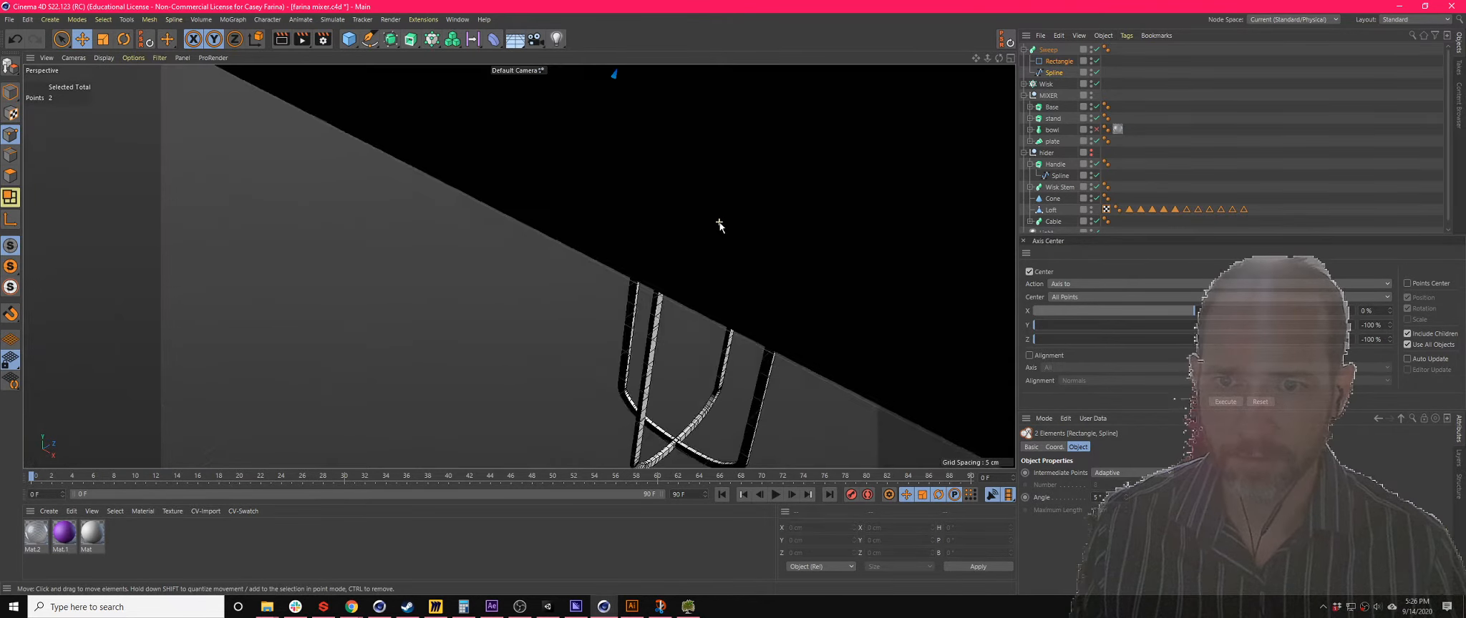
{"action": "middle_click_drag", "start_coordinate": [712, 206], "coordinate": [613, 411], "text": "alt"}
{"action": "scroll", "coordinate": [551, 162], "scroll_direction": "up", "scroll_amount": 10}
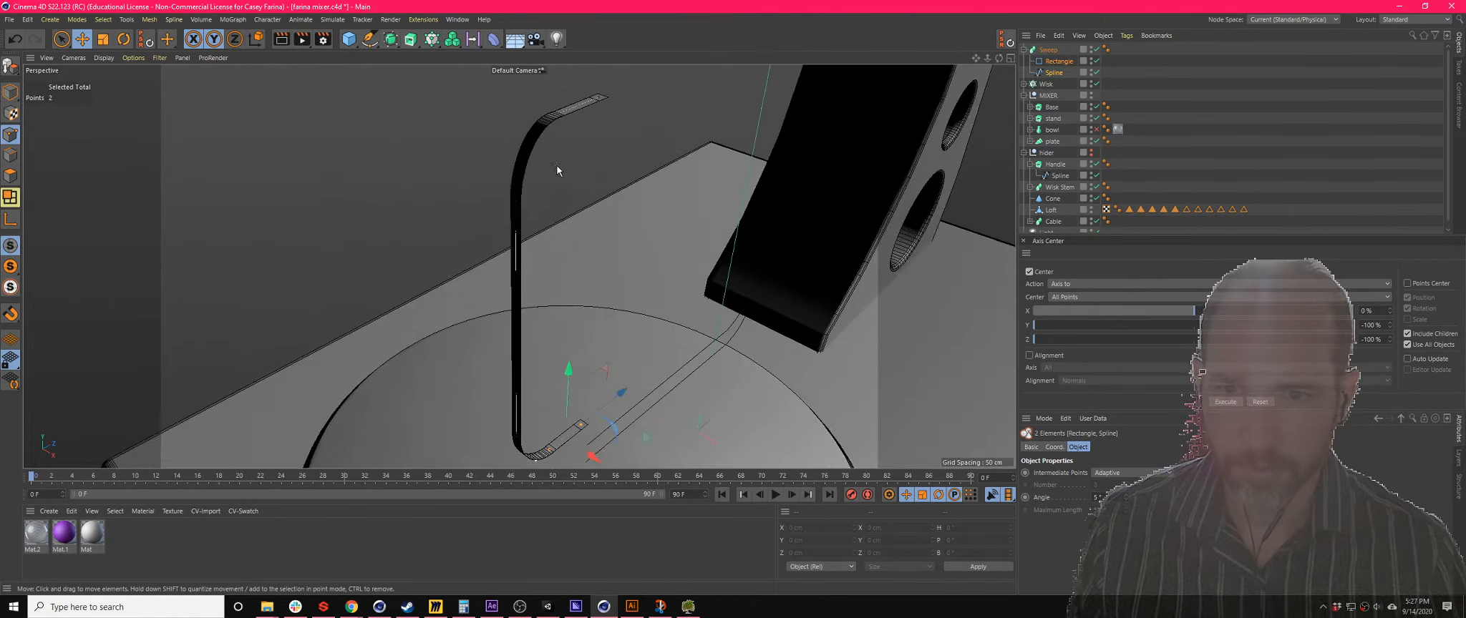
{"action": "left_click_drag", "start_coordinate": [515, 155], "coordinate": [583, 148], "text": "alt"}
{"action": "left_click", "coordinate": [1059, 62]}
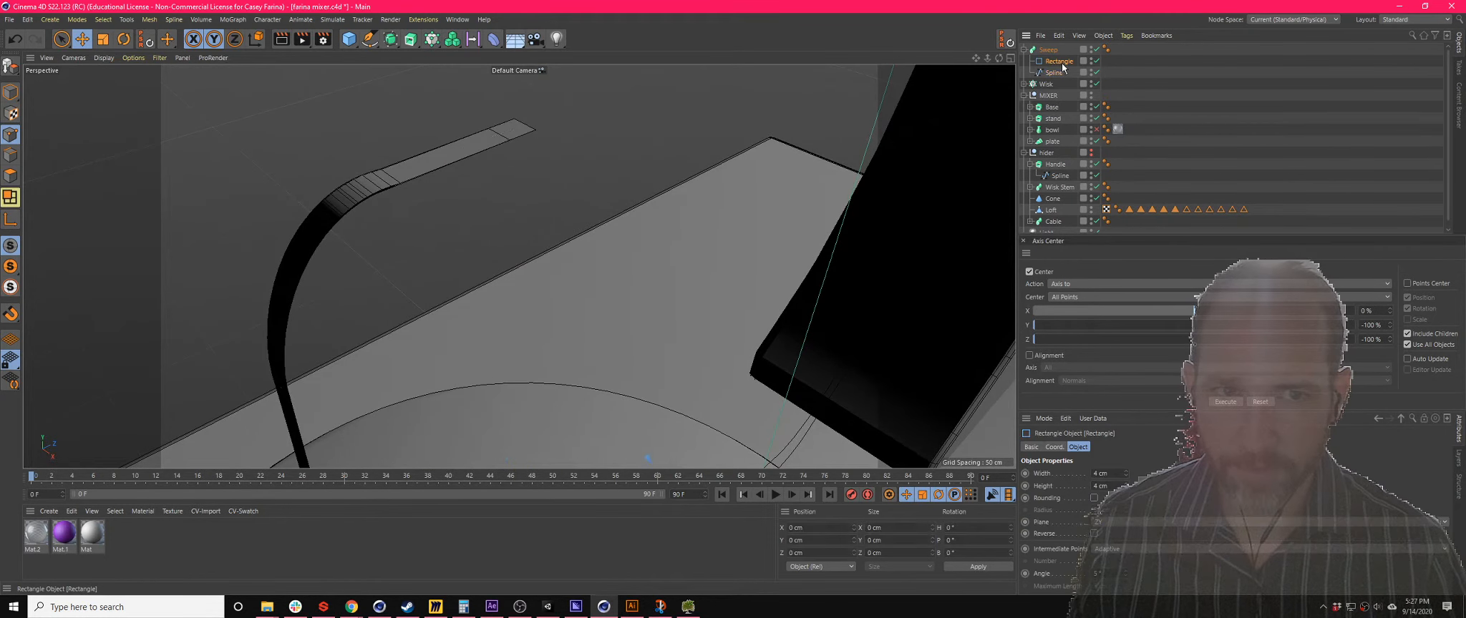
{"action": "left_click", "coordinate": [1106, 525]}
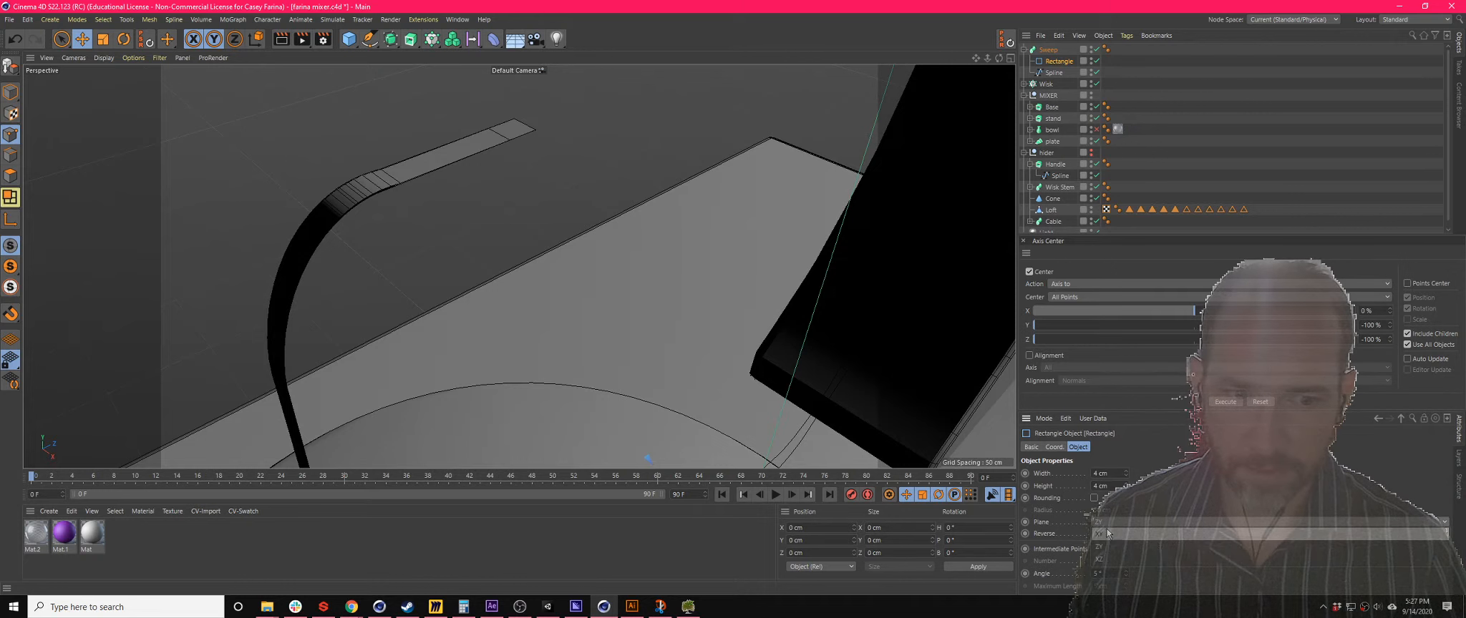
{"action": "left_click", "coordinate": [1107, 531]}
{"action": "left_click_drag", "start_coordinate": [487, 219], "coordinate": [516, 222], "text": "alt"}
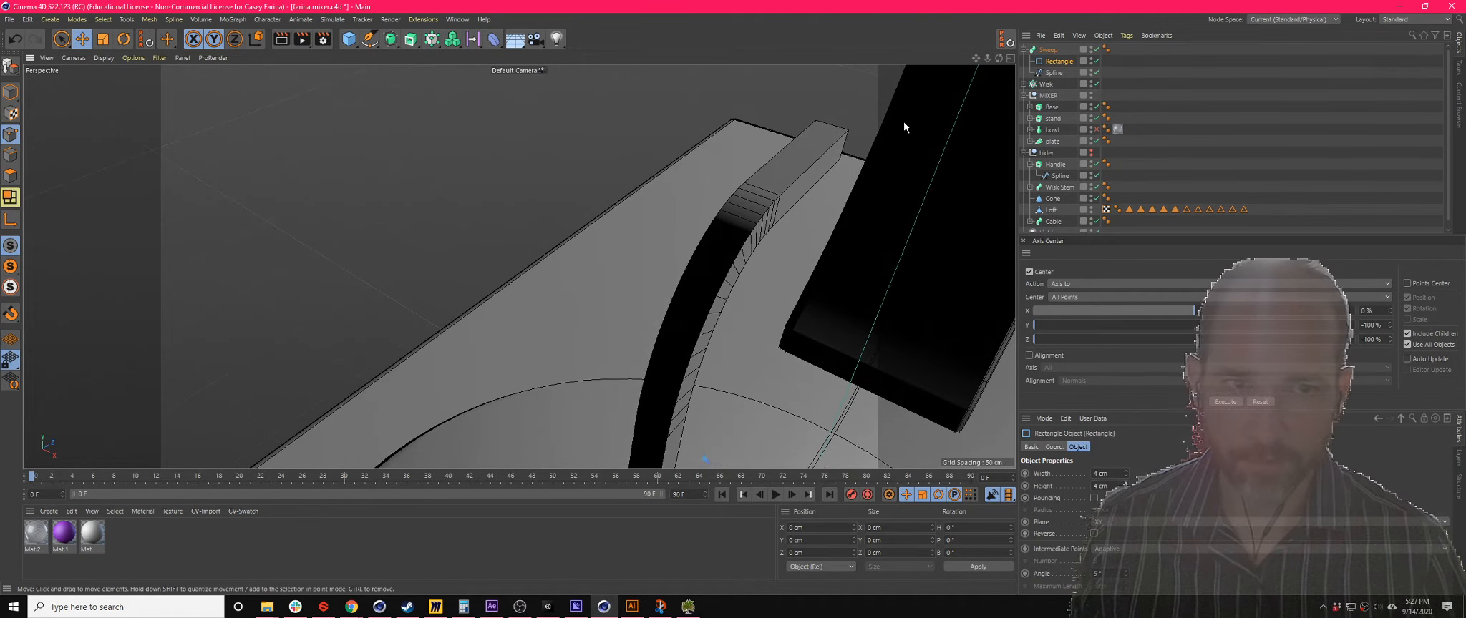
- Set the rectangle profile's height to 5 cm and its width to 2 cm
{"action": "left_click", "coordinate": [1126, 490]}
{"action": "left_click", "coordinate": [1126, 485]}
{"action": "left_click", "coordinate": [1126, 486]}
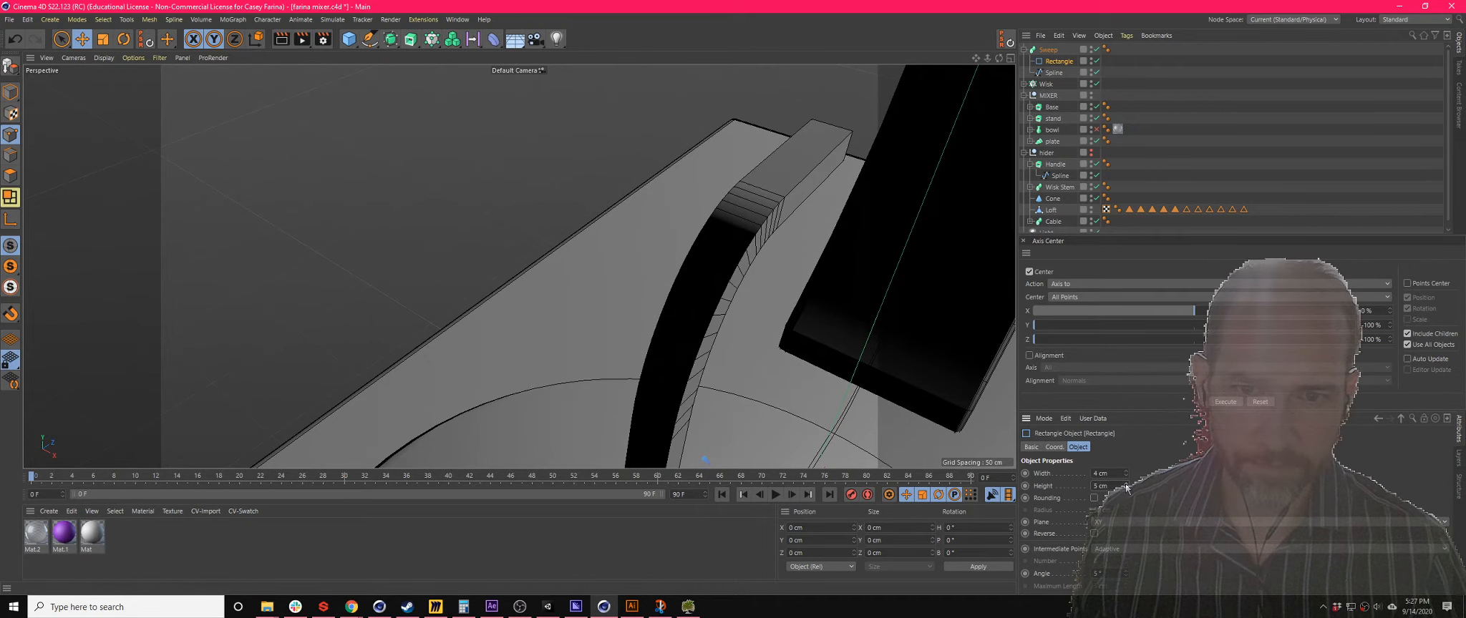
{"action": "left_click", "coordinate": [1126, 477]}
{"action": "left_click", "coordinate": [1126, 477]}
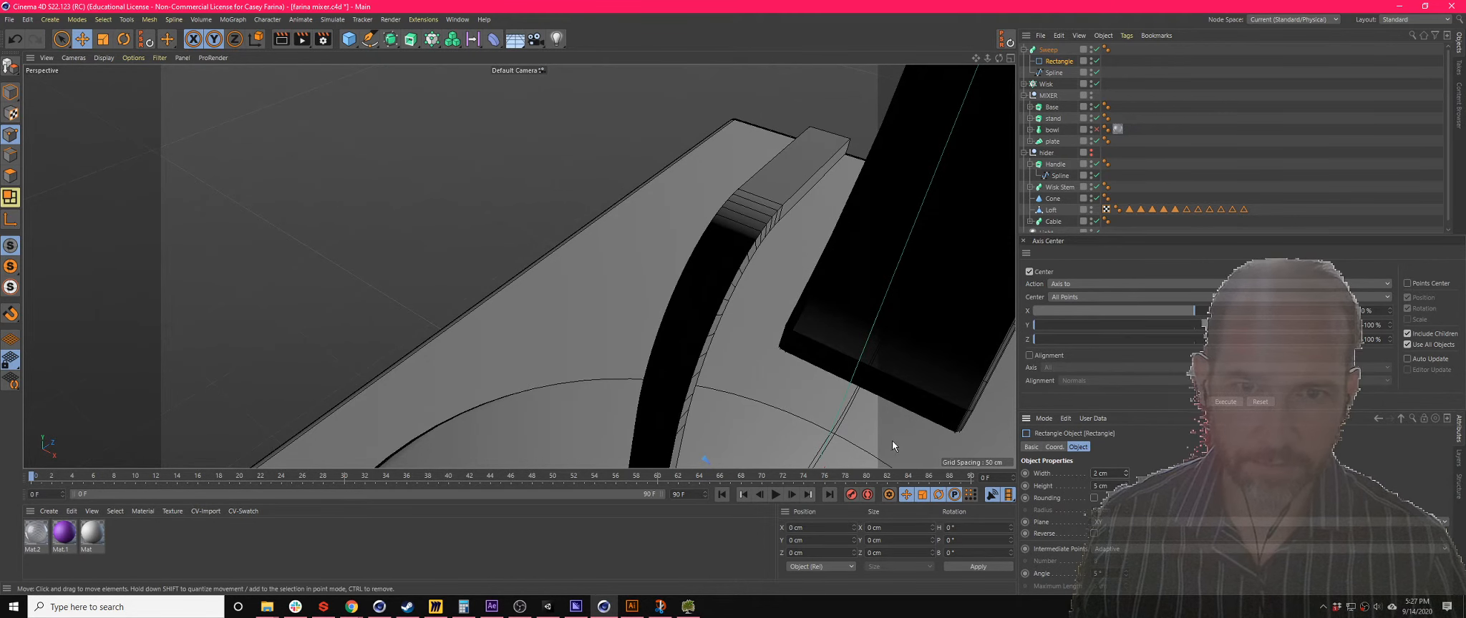
- Enable rounding on the rectangle profile and set its radius to 0.5 cm
{"action": "left_click_drag", "start_coordinate": [890, 445], "coordinate": [851, 459], "text": "alt"}
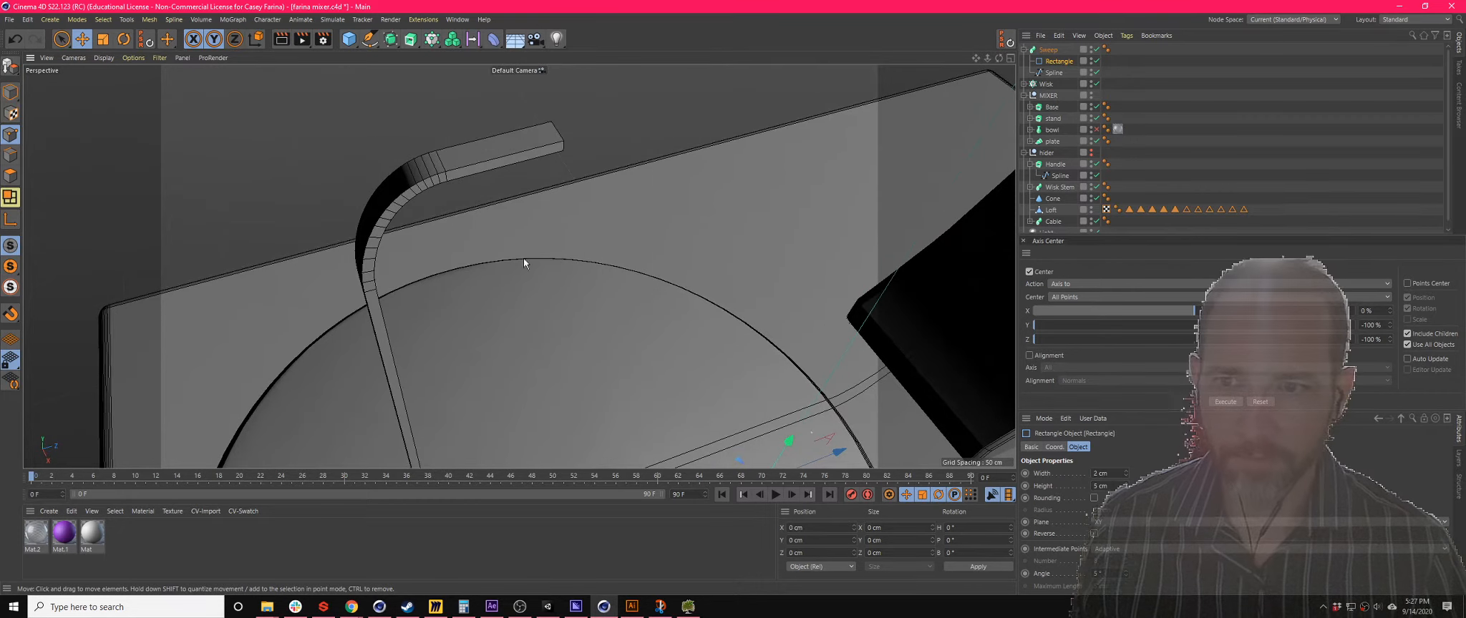
{"action": "scroll", "coordinate": [440, 190], "scroll_direction": "up", "scroll_amount": 4}
{"action": "scroll", "coordinate": [669, 254], "scroll_direction": "down", "scroll_amount": 3}
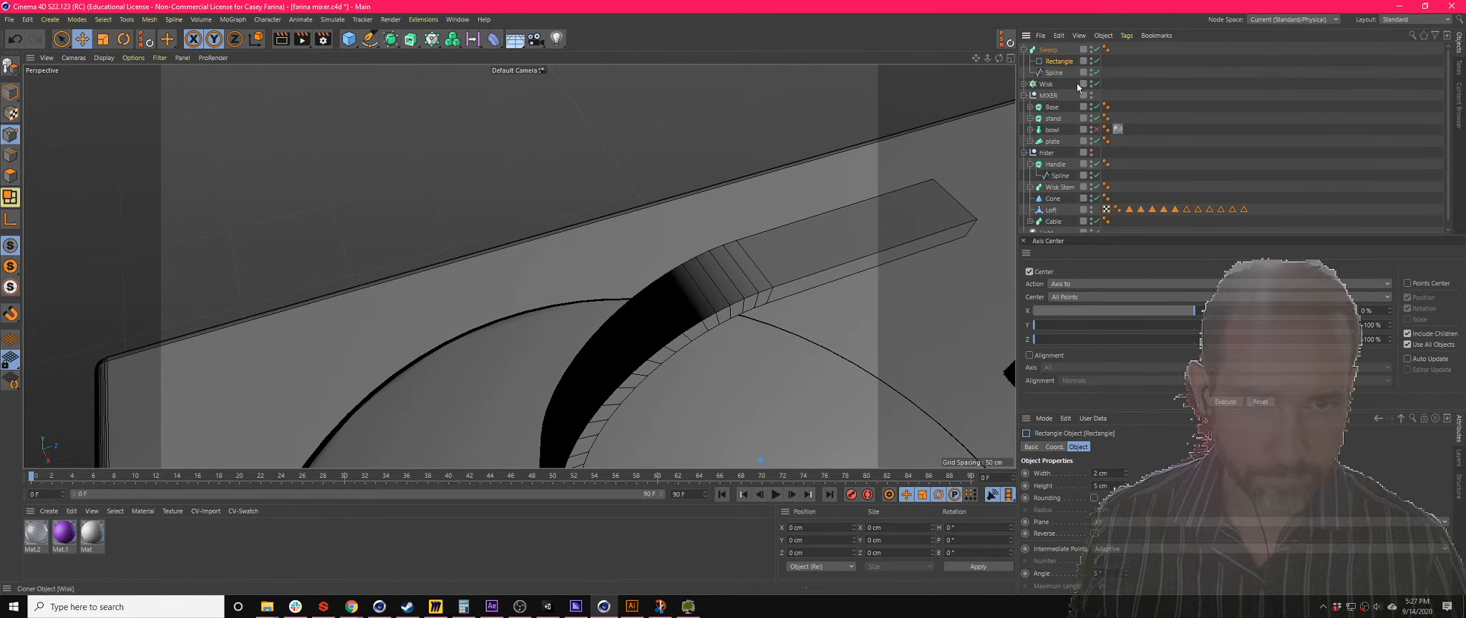
{"action": "left_click", "coordinate": [1094, 497]}
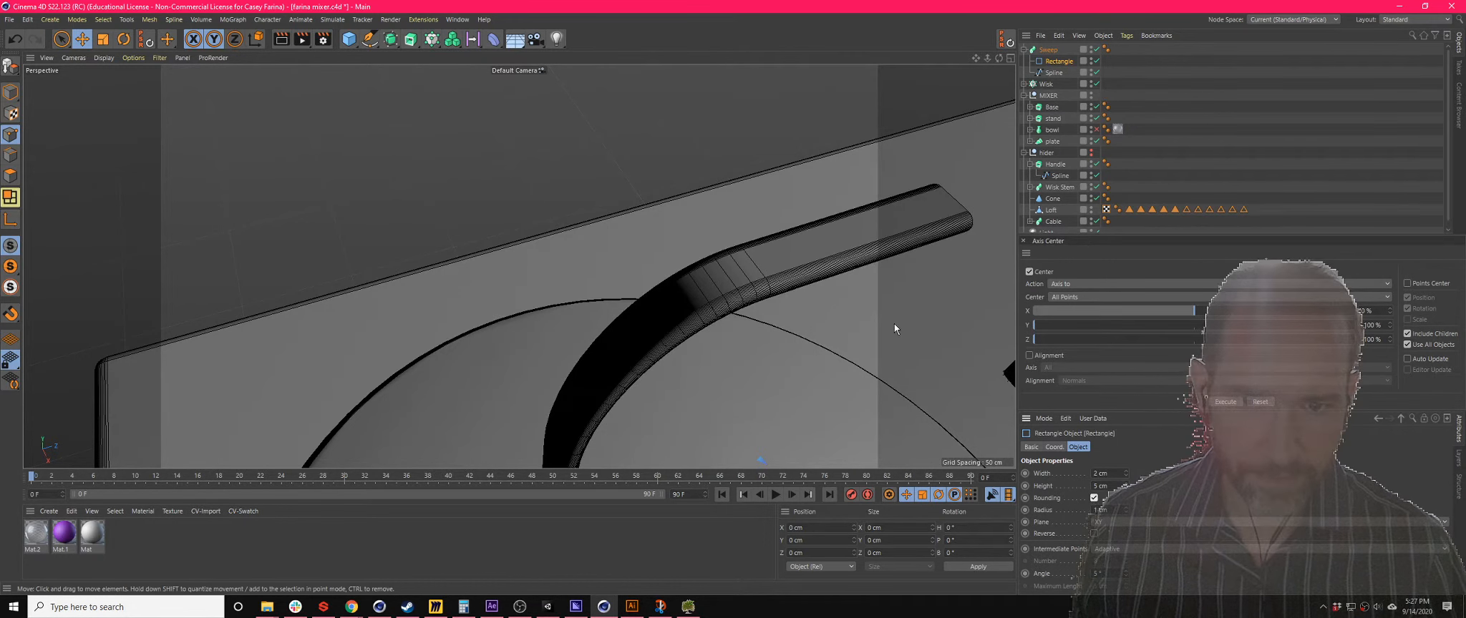
{"action": "left_click", "coordinate": [1125, 513]}
{"action": "left_click_drag", "start_coordinate": [1107, 511], "coordinate": [1061, 506]}
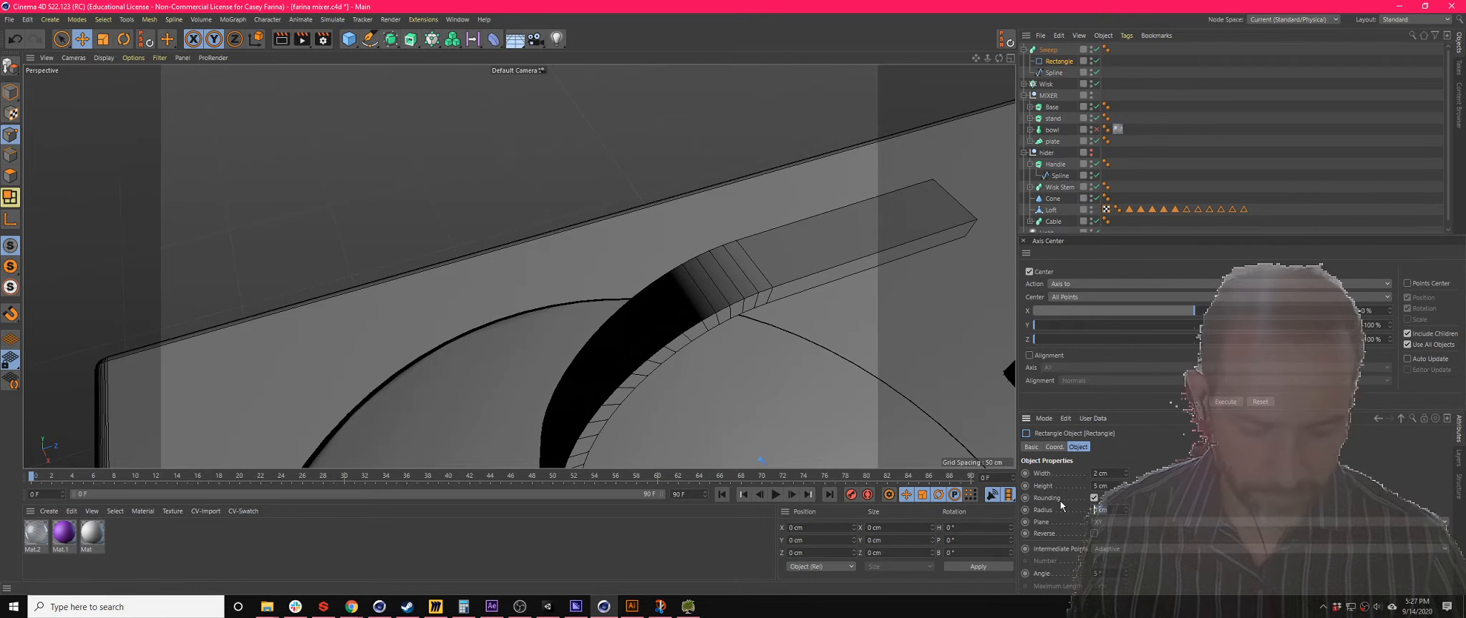
{"action": "type", "text": ".3"}
{"action": "key", "text": "Return"}
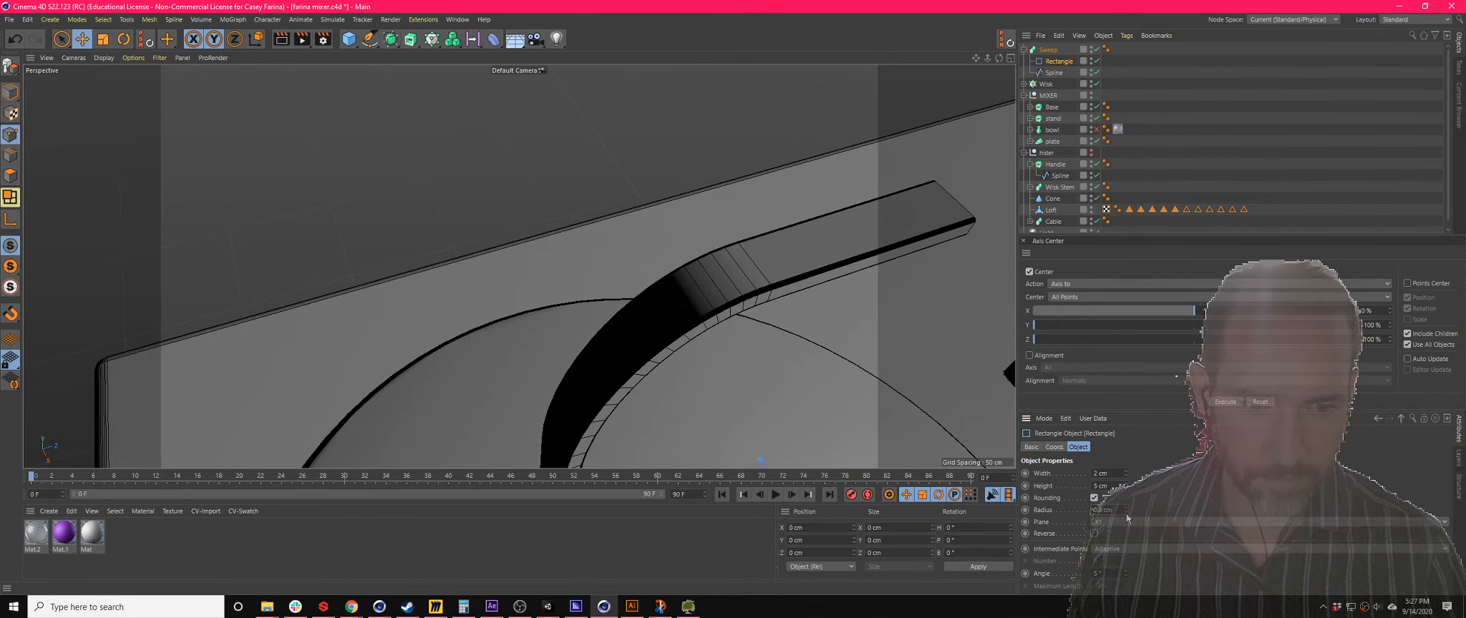
{"action": "left_click_drag", "start_coordinate": [1095, 510], "coordinate": [1066, 509]}
{"action": "type", "text": ".5"}
{"action": "key", "text": "Return"}
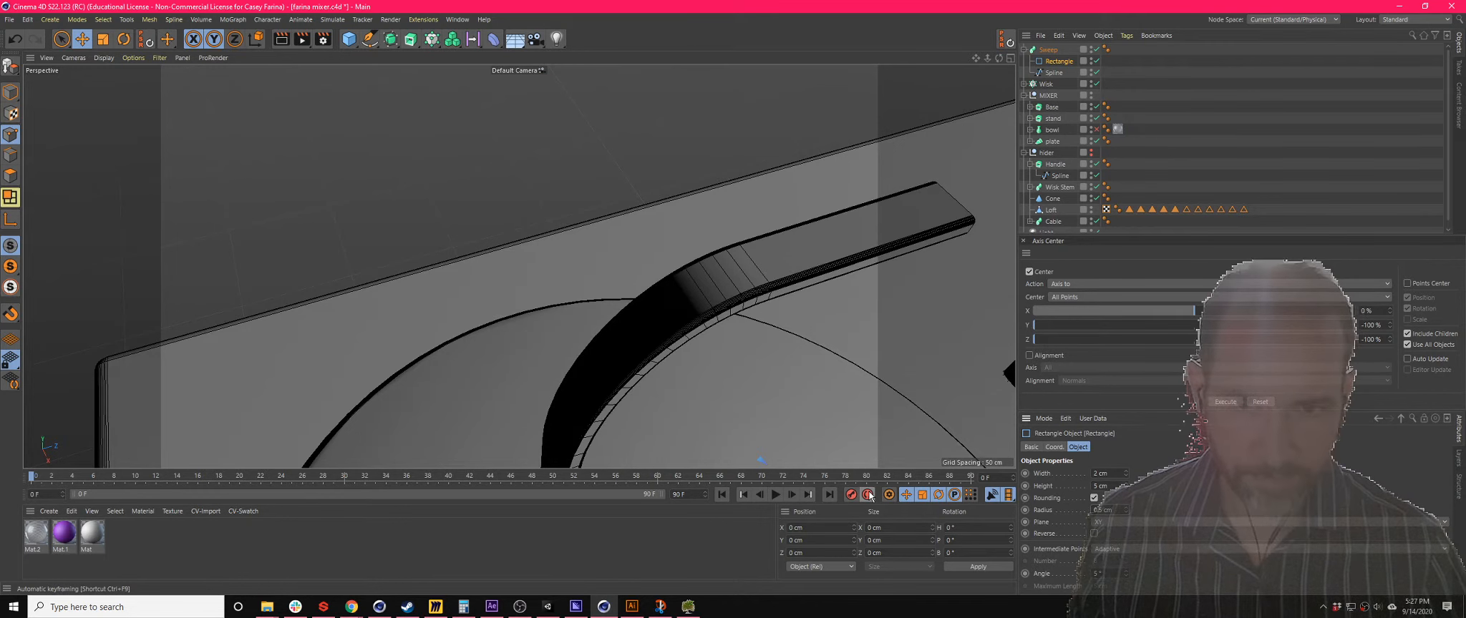
- Move the Sweep's axis to the loop's upper inner end using Axis Center with Y and Z at 100%
{"action": "left_click_drag", "start_coordinate": [691, 242], "coordinate": [694, 305], "text": "alt"}
{"action": "scroll", "coordinate": [694, 305], "scroll_direction": "down", "scroll_amount": 10}
{"action": "middle_click_drag", "start_coordinate": [713, 381], "coordinate": [583, 274], "text": "alt"}
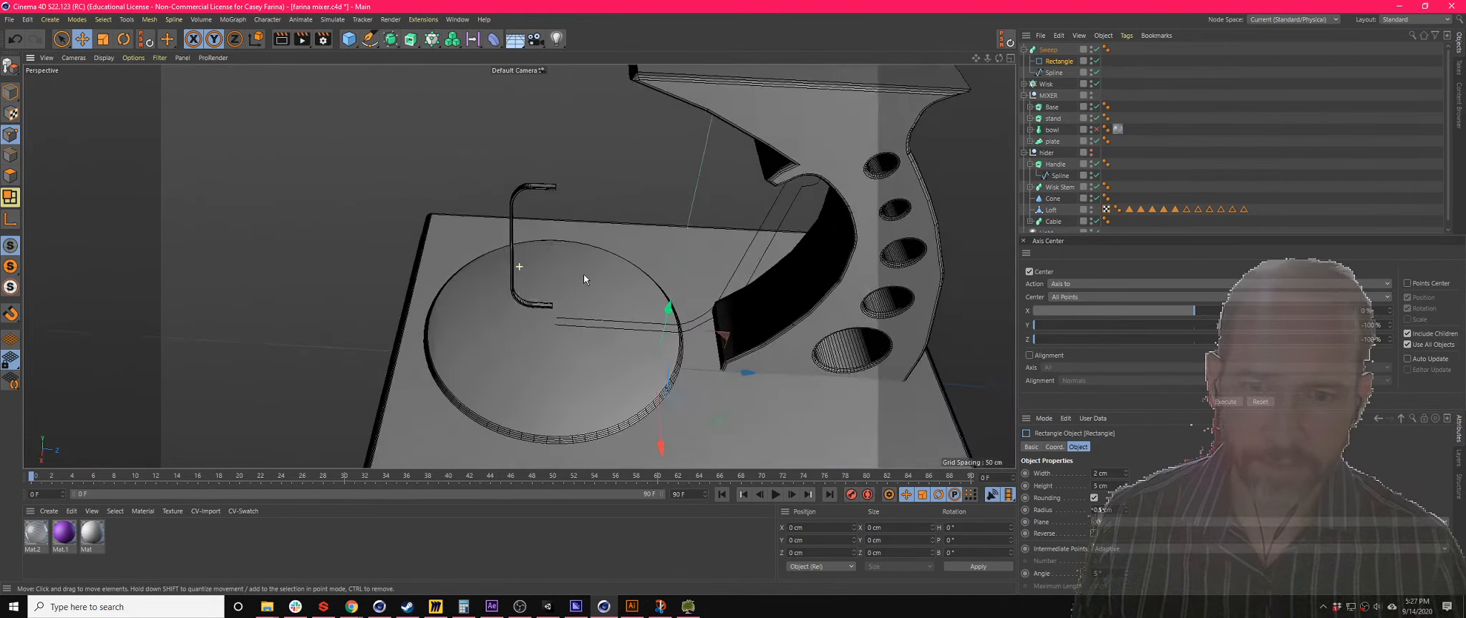
{"action": "left_click", "coordinate": [1048, 50]}
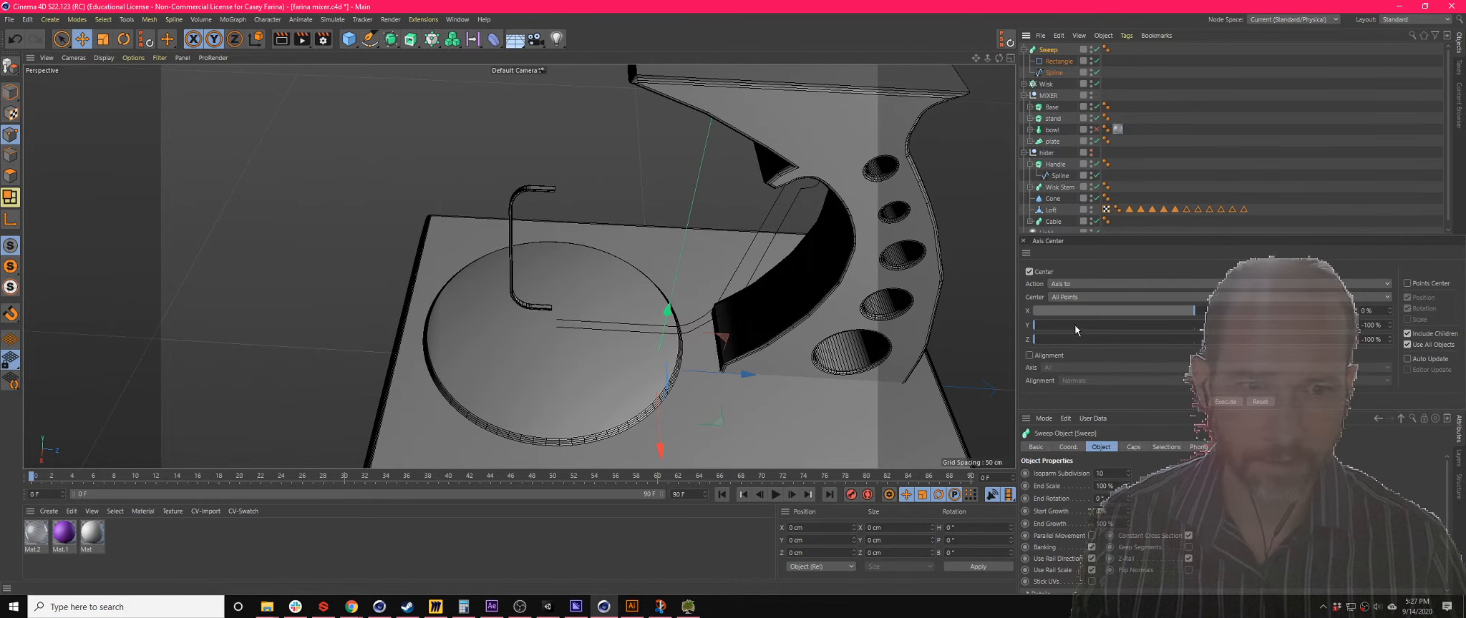
{"action": "left_click_drag", "start_coordinate": [1100, 326], "coordinate": [1129, 337]}
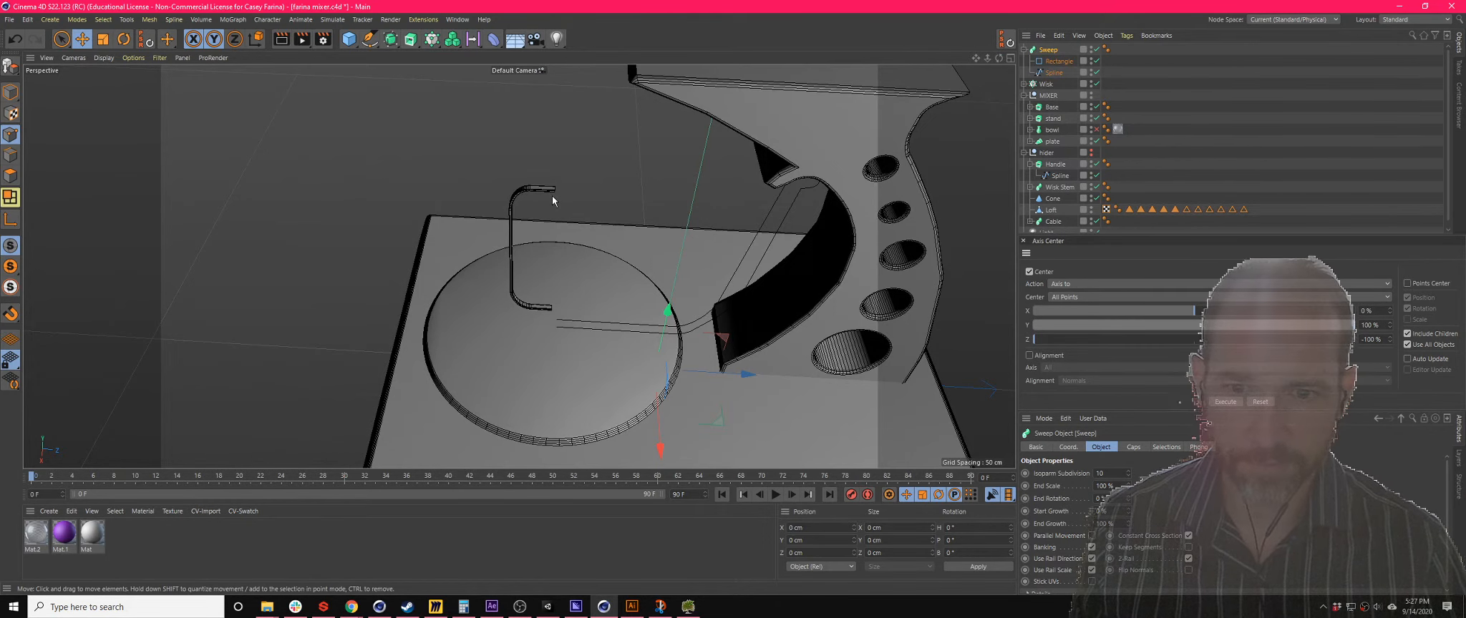
{"action": "left_click_drag", "start_coordinate": [1185, 339], "coordinate": [1355, 339]}
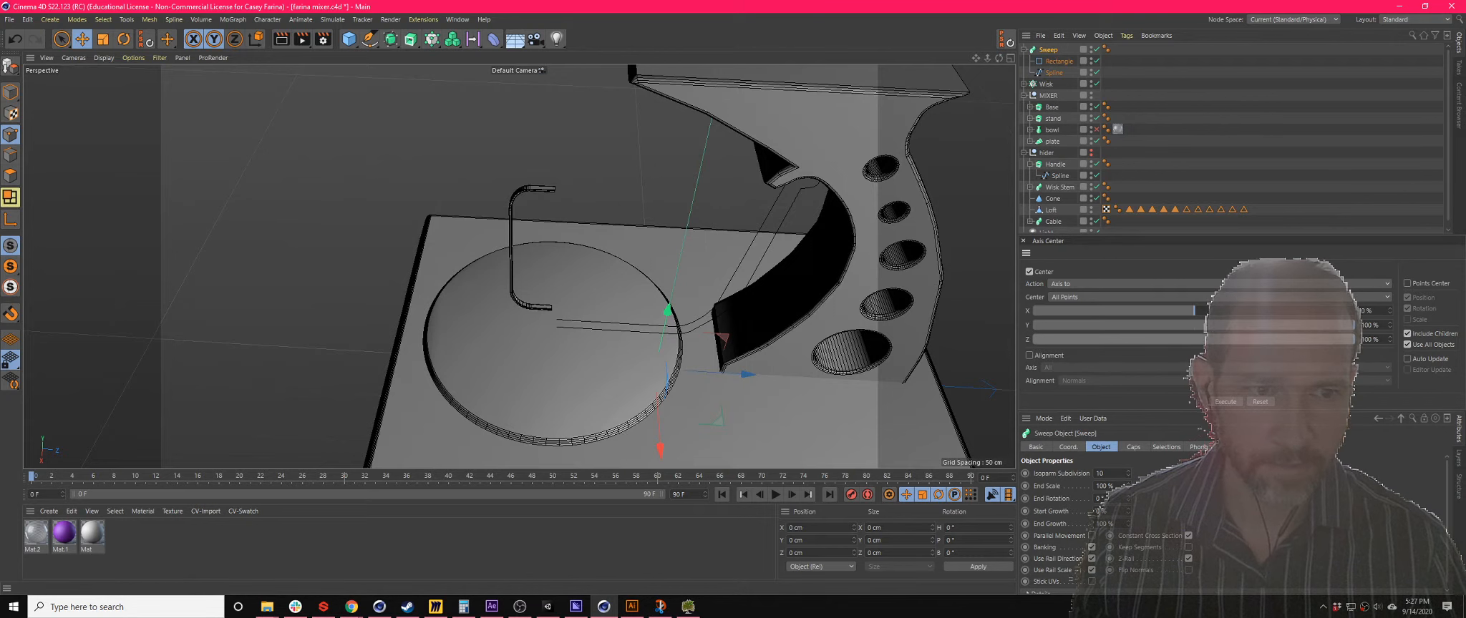
{"action": "left_click", "coordinate": [1226, 402]}
{"action": "left_click_drag", "start_coordinate": [745, 328], "coordinate": [580, 273], "text": "alt"}
{"action": "scroll", "coordinate": [594, 272], "scroll_direction": "up", "scroll_amount": 10}
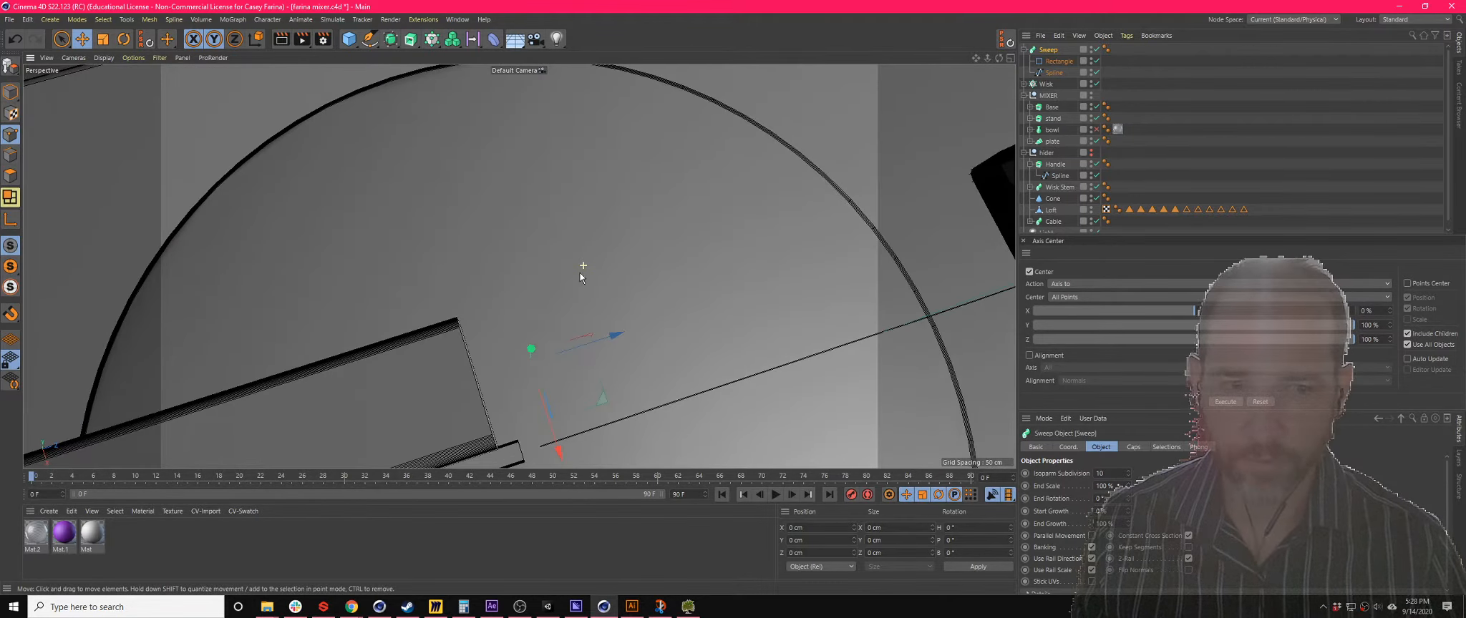
{"action": "scroll", "coordinate": [775, 287], "scroll_direction": "down", "scroll_amount": 5}
{"action": "left_click_drag", "start_coordinate": [634, 357], "coordinate": [598, 265], "text": "alt"}
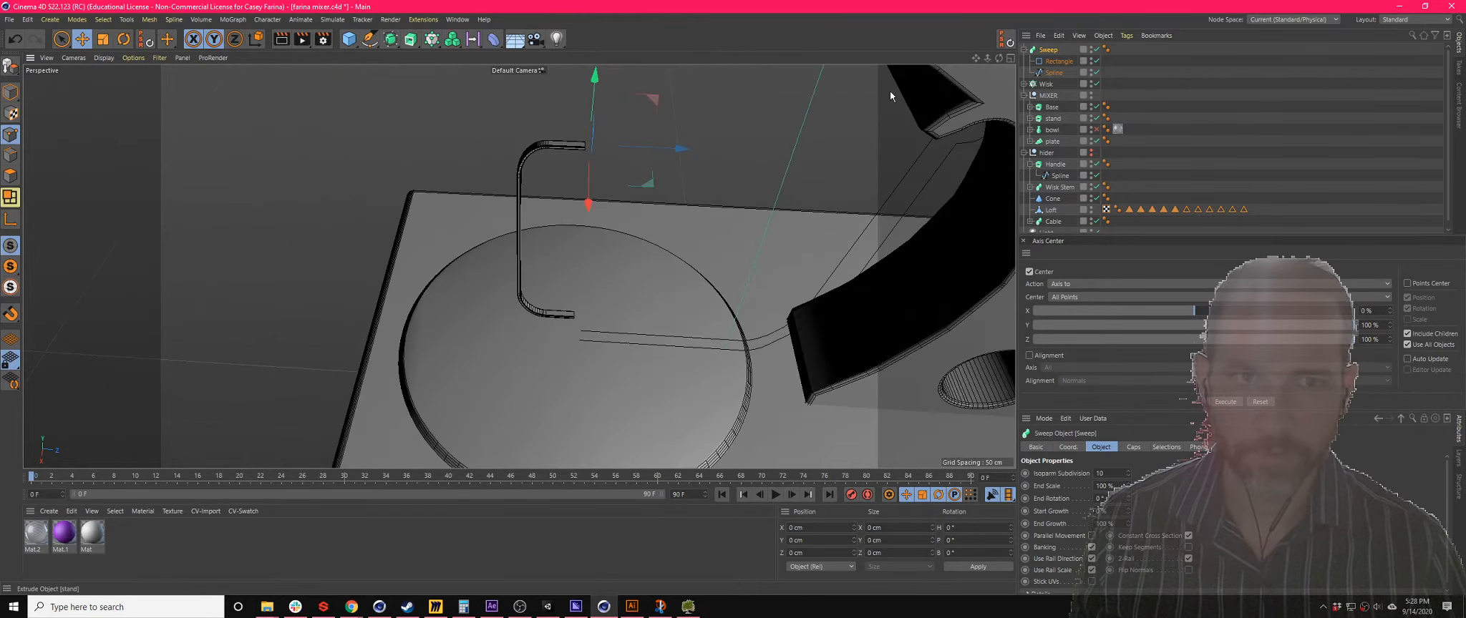
- Add an Array object and place the whisk Sweep inside it
{"action": "left_click", "coordinate": [433, 40]}
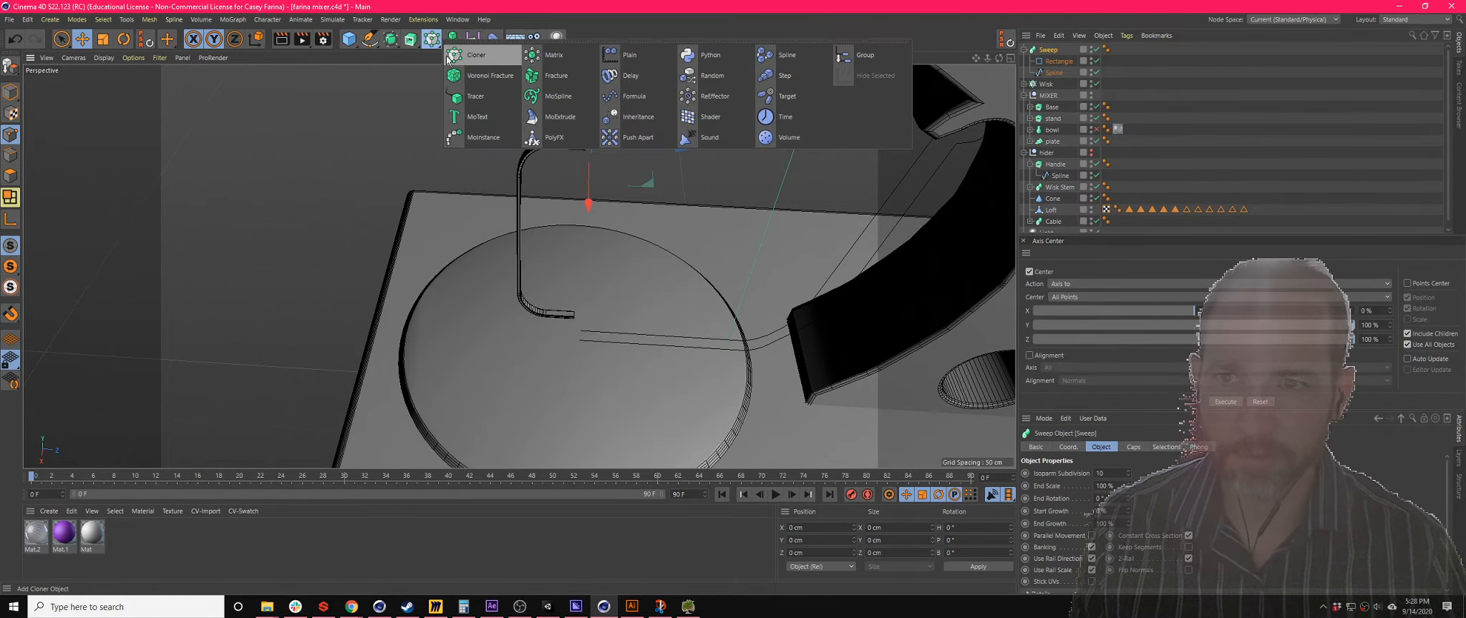
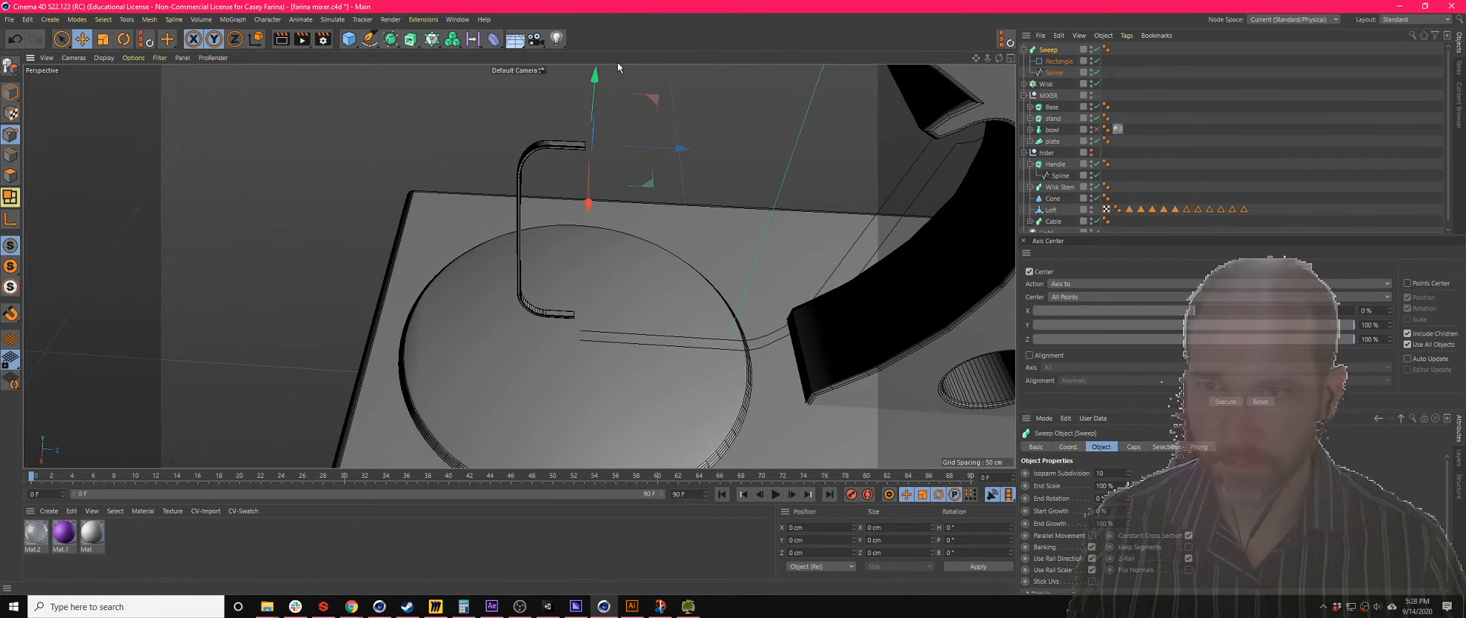
{"action": "key", "text": "shift+c"}
{"action": "type", "text": "reset psarra"}
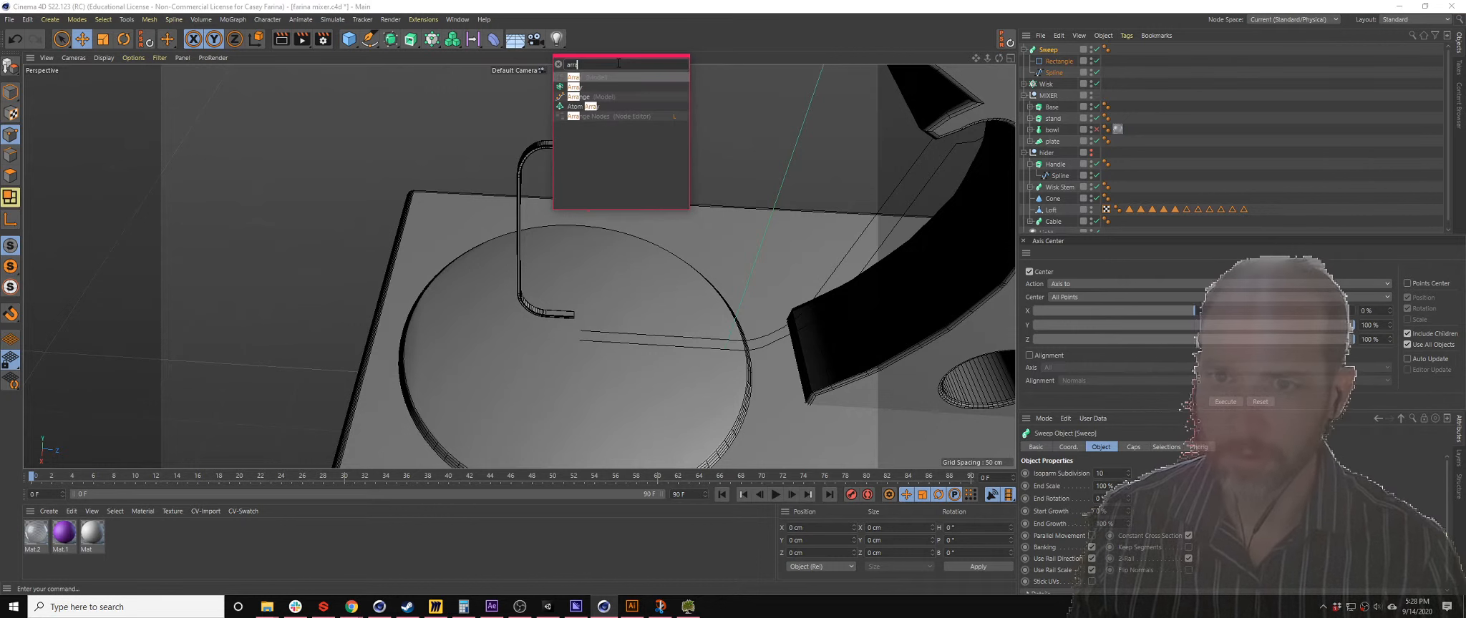
{"action": "key", "text": "Return"}
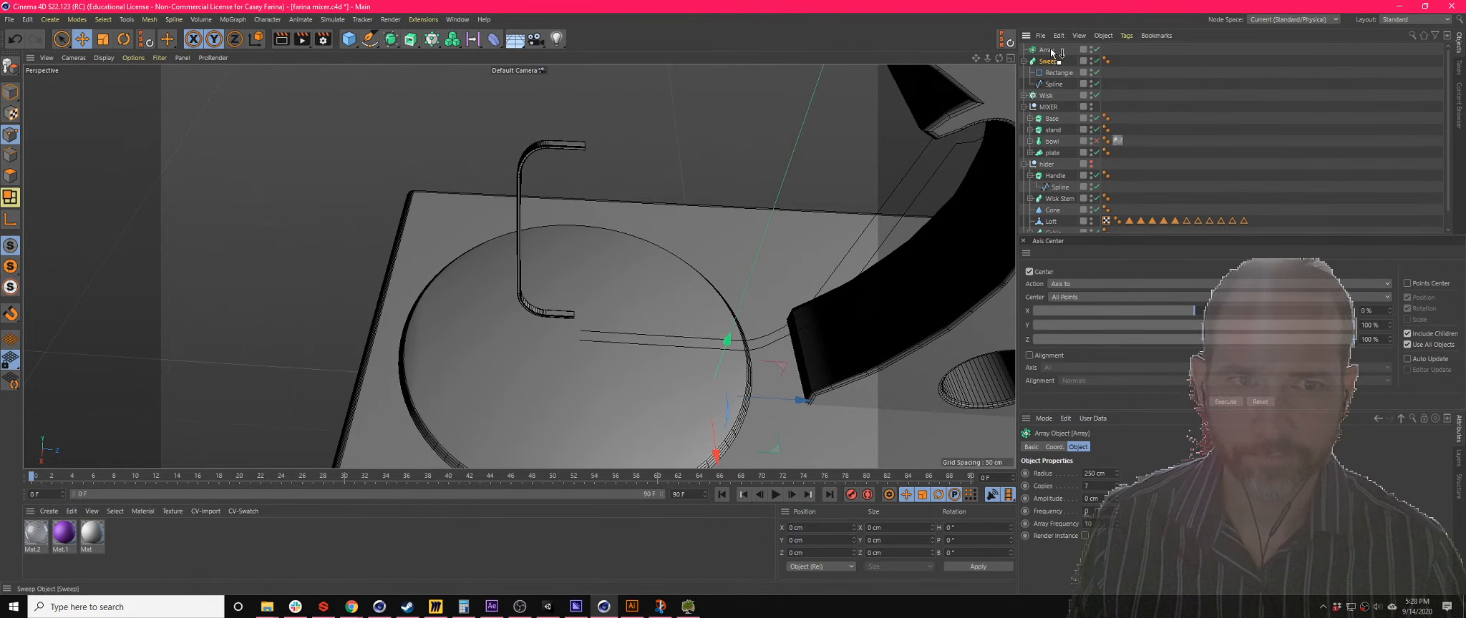
{"action": "left_click_drag", "start_coordinate": [1053, 52], "coordinate": [1047, 50]}
- Set the whisk Array to 4 copies with a radius of 0 cm
{"action": "left_click_drag", "start_coordinate": [949, 302], "coordinate": [923, 308], "text": "alt"}
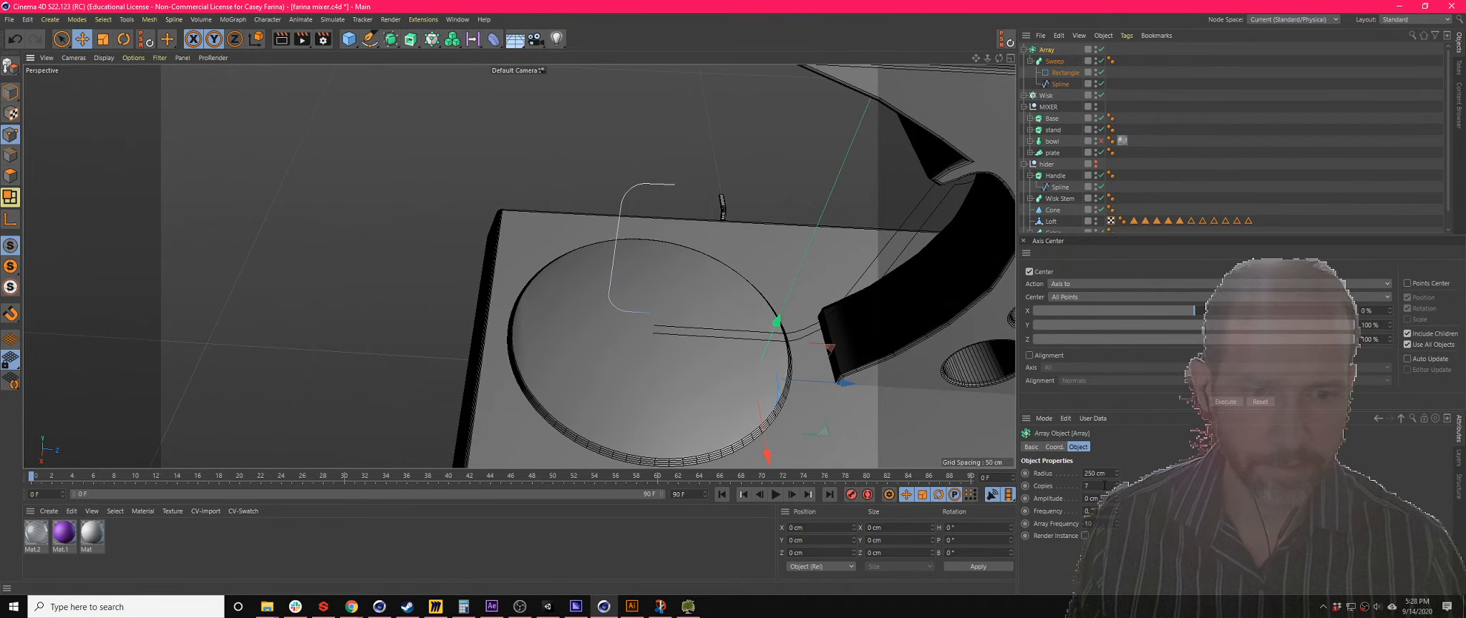
{"action": "left_click_drag", "start_coordinate": [1105, 486], "coordinate": [1038, 472]}
{"action": "type", "text": "4"}
{"action": "key", "text": "Return"}
{"action": "type", "text": "0"}
{"action": "key", "text": "Return"}
{"action": "scroll", "coordinate": [671, 338], "scroll_direction": "down", "scroll_amount": 8}
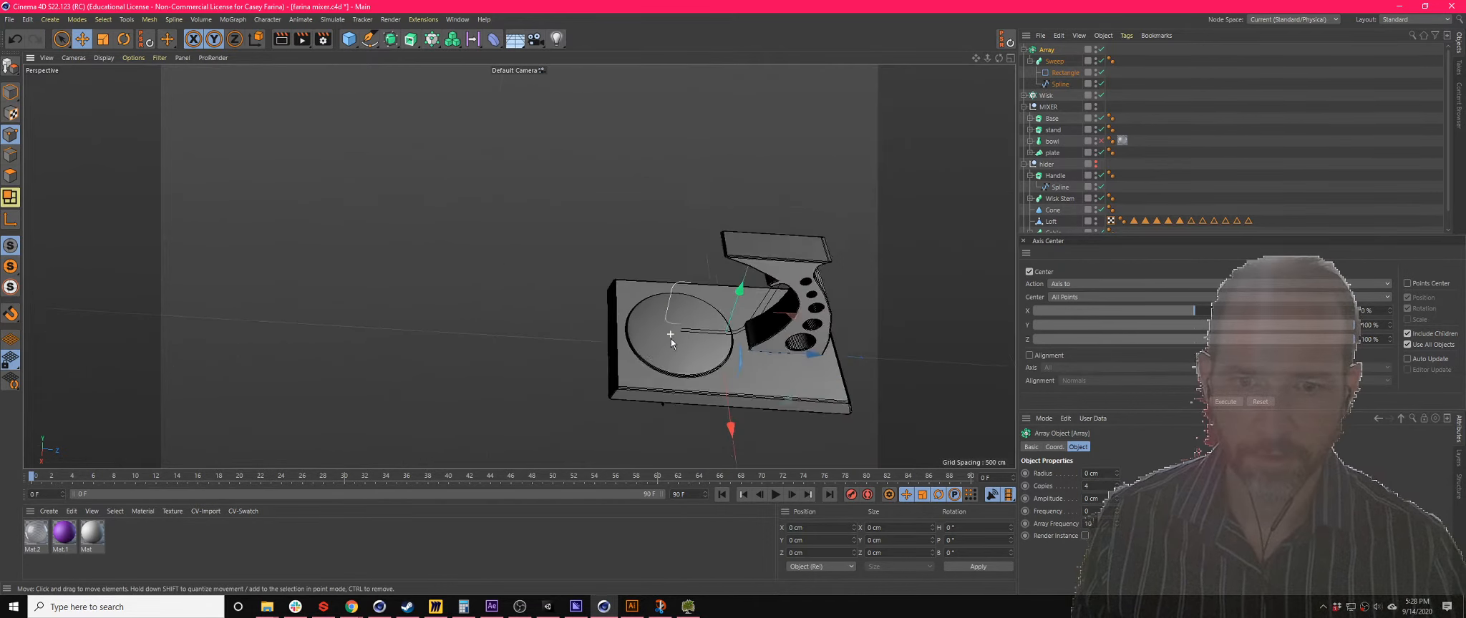
{"action": "left_click_drag", "start_coordinate": [671, 339], "coordinate": [754, 380], "text": "alt"}
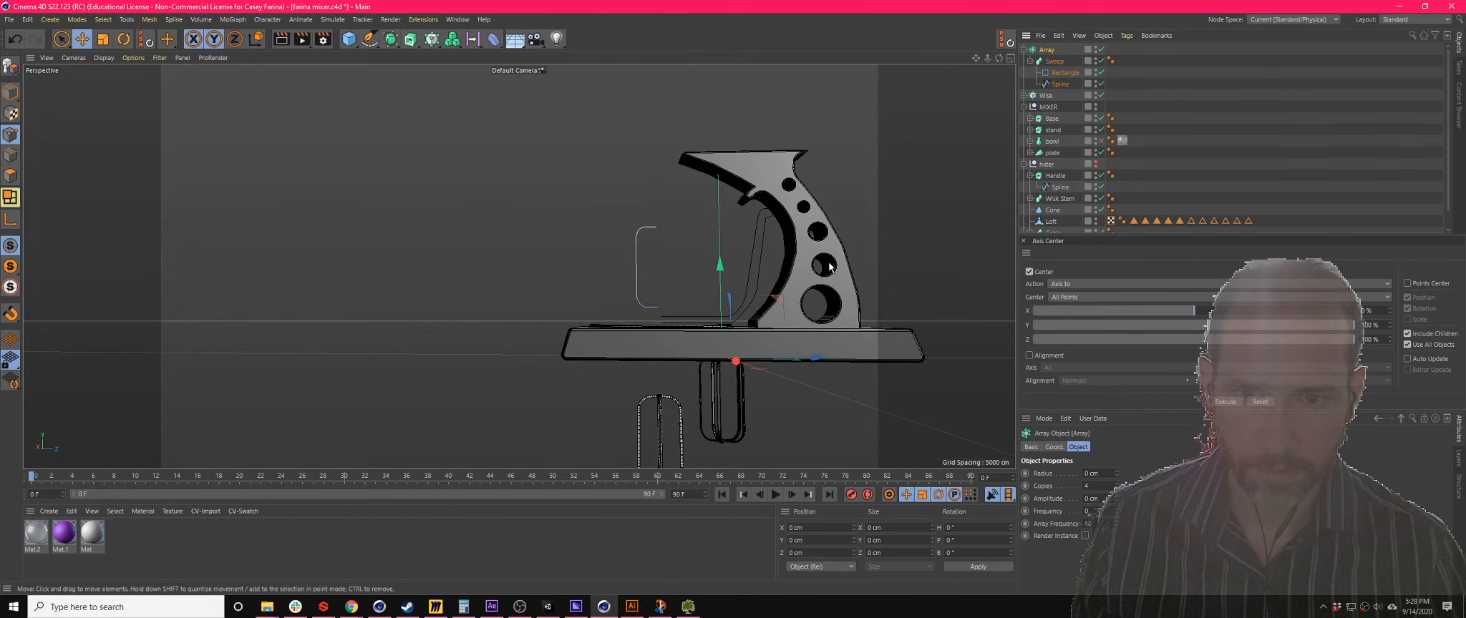
{"action": "left_click", "coordinate": [1010, 59]}
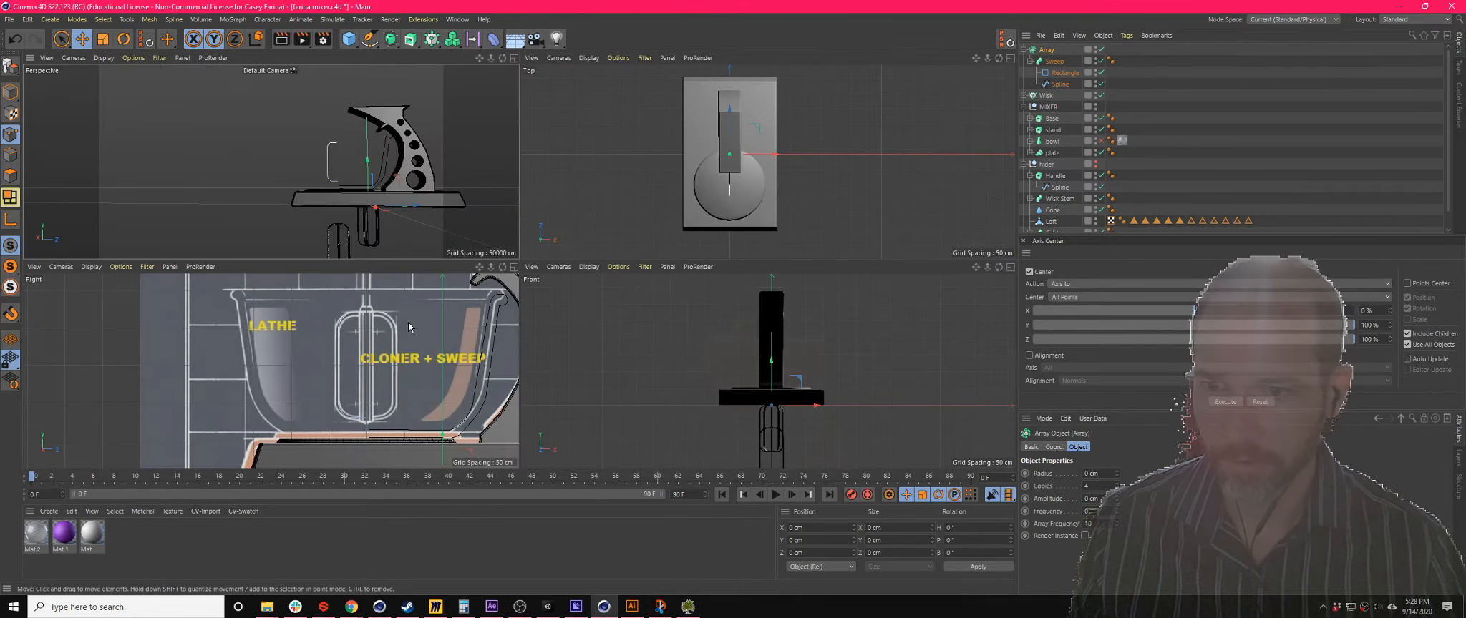
{"action": "scroll", "coordinate": [410, 330], "scroll_direction": "down", "scroll_amount": 5}
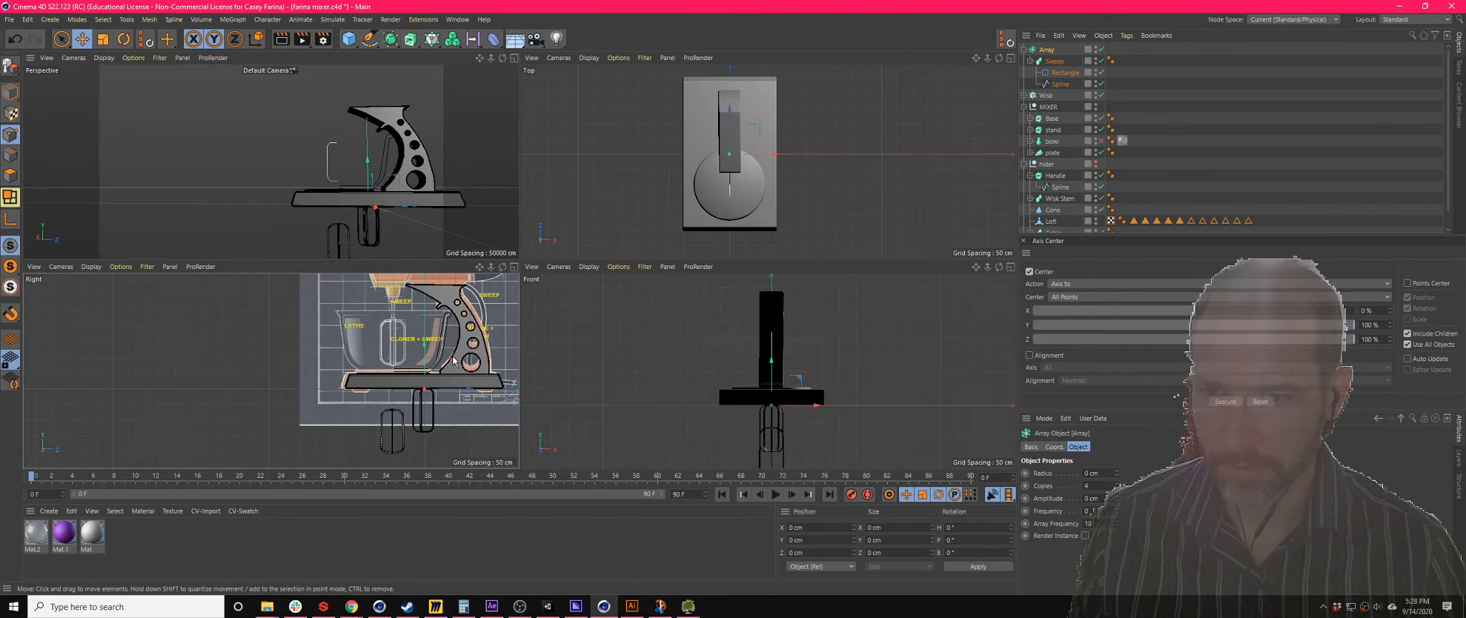
- Move the whisk Array up over the whisk drawn inside the bowl on the blueprint
{"action": "left_click_drag", "start_coordinate": [452, 363], "coordinate": [423, 294]}
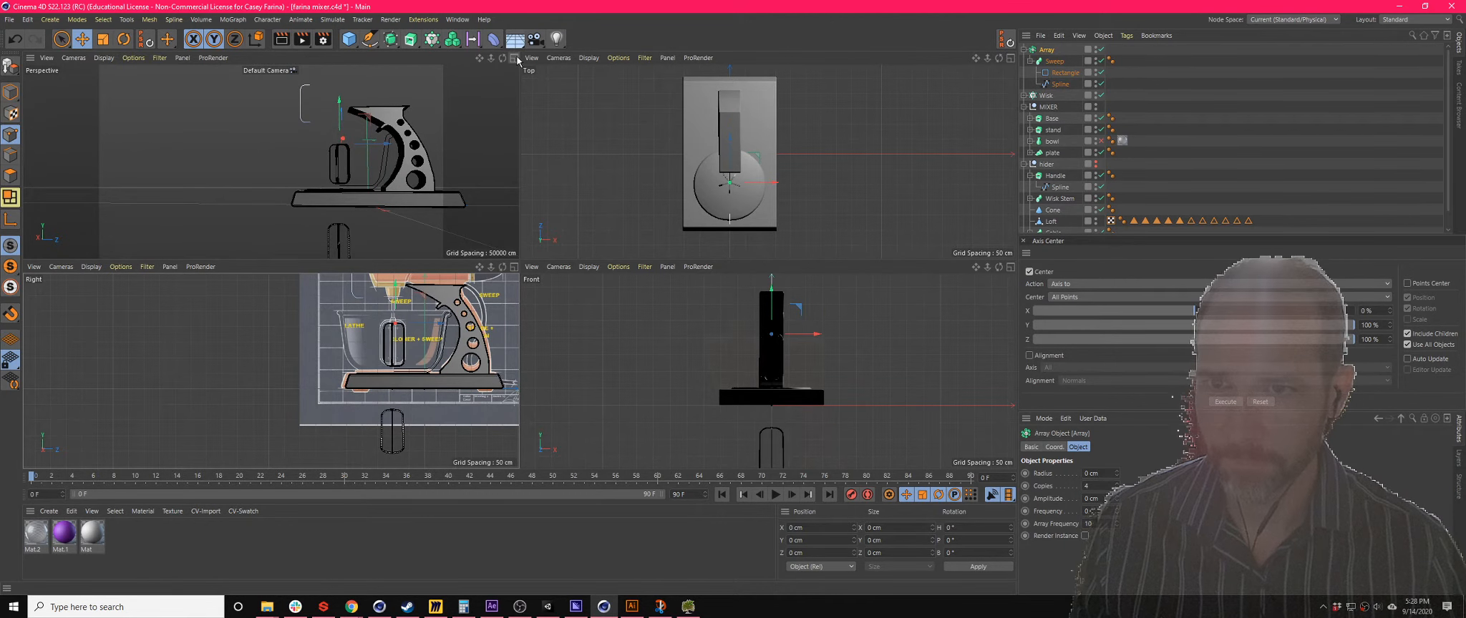
{"action": "left_click", "coordinate": [514, 58]}
{"action": "left_click_drag", "start_coordinate": [725, 236], "coordinate": [826, 187], "text": "alt"}
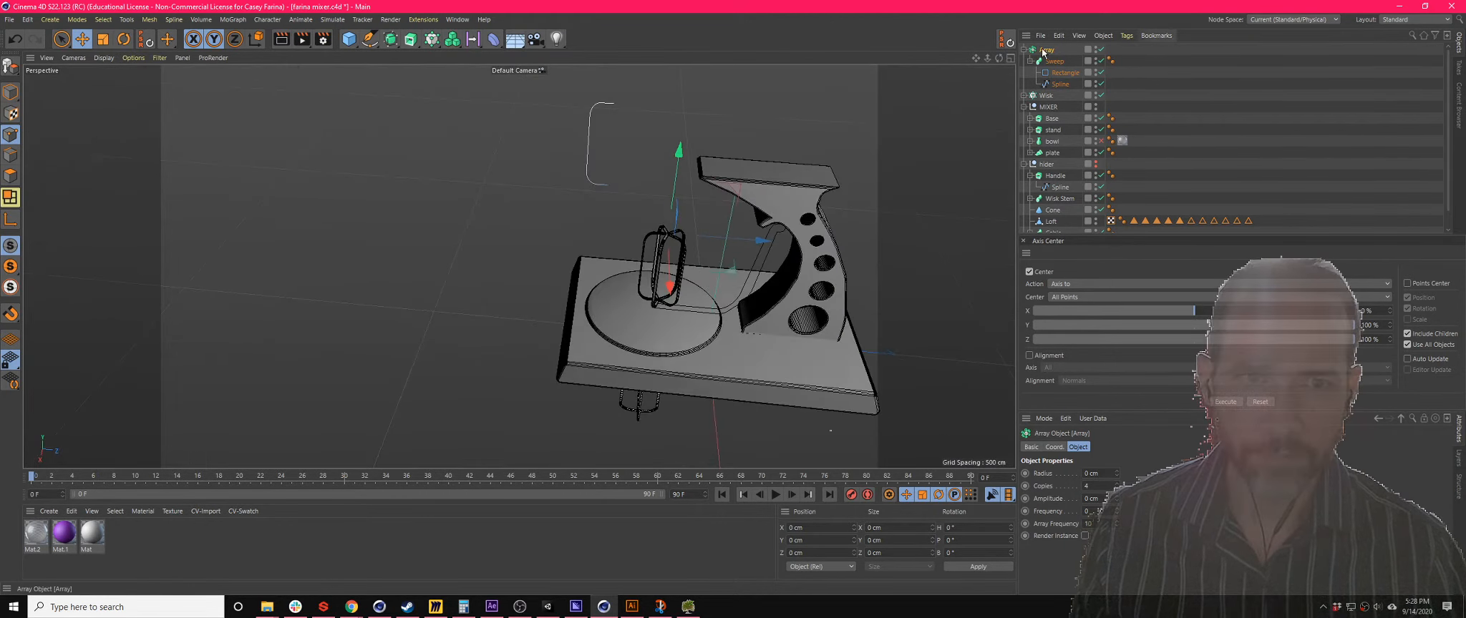
- Set the whisk Array to 3 copies and inspect the crossing loops in perspective
{"action": "scroll", "coordinate": [657, 225], "scroll_direction": "up", "scroll_amount": 7}
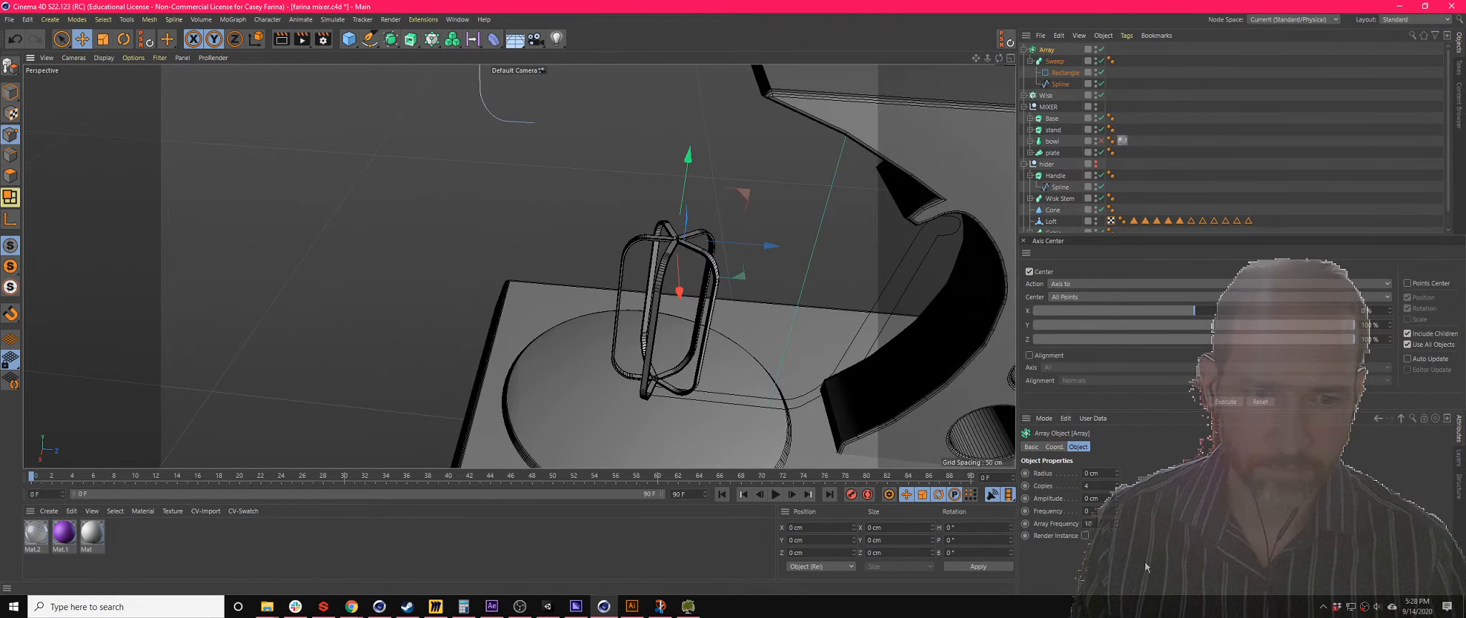
{"action": "double_click", "coordinate": [1101, 487]}
{"action": "type", "text": "3"}
{"action": "key", "text": "Return"}
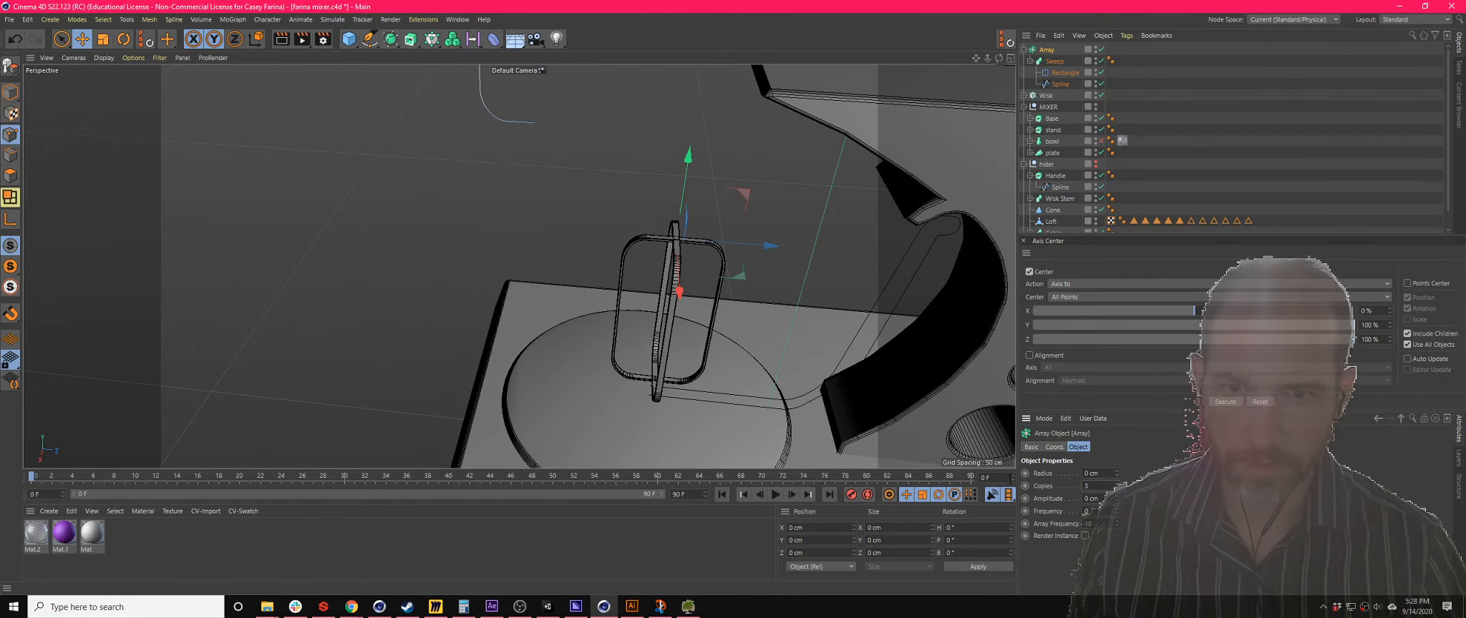
{"action": "left_click_drag", "start_coordinate": [705, 334], "coordinate": [697, 285], "text": "alt"}
{"action": "scroll", "coordinate": [680, 178], "scroll_direction": "up", "scroll_amount": 5}
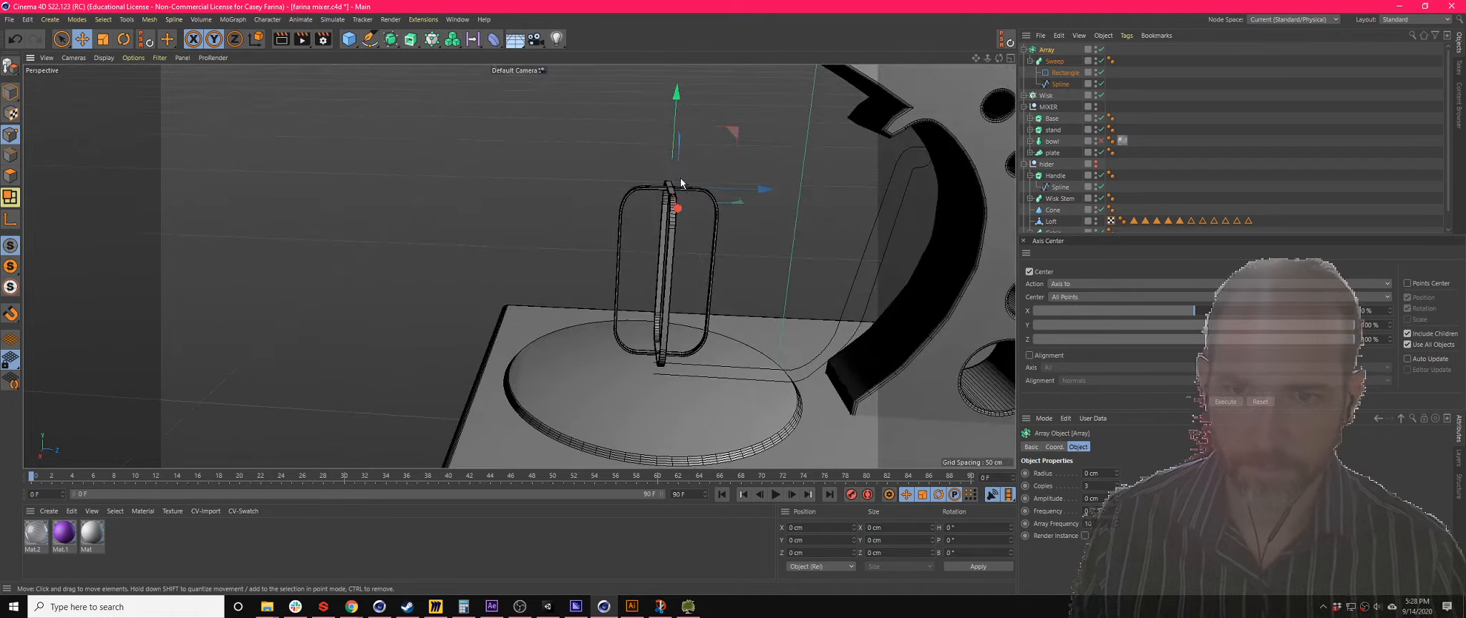
{"action": "scroll", "coordinate": [646, 208], "scroll_direction": "up", "scroll_amount": 2}
{"action": "mouse_move", "coordinate": [665, 191]}
{"action": "left_mouse_down", "text": "alt"}
{"action": "mouse_move", "coordinate": [670, 242]}
{"action": "mouse_move", "coordinate": [703, 166]}
{"action": "mouse_move", "coordinate": [743, 224]}
{"action": "mouse_move", "coordinate": [701, 272]}
{"action": "mouse_move", "coordinate": [674, 204]}
{"action": "left_mouse_up", "text": "alt"}
{"action": "scroll", "coordinate": [676, 209], "scroll_direction": "down", "scroll_amount": 5}
{"action": "left_click", "coordinate": [1010, 59]}
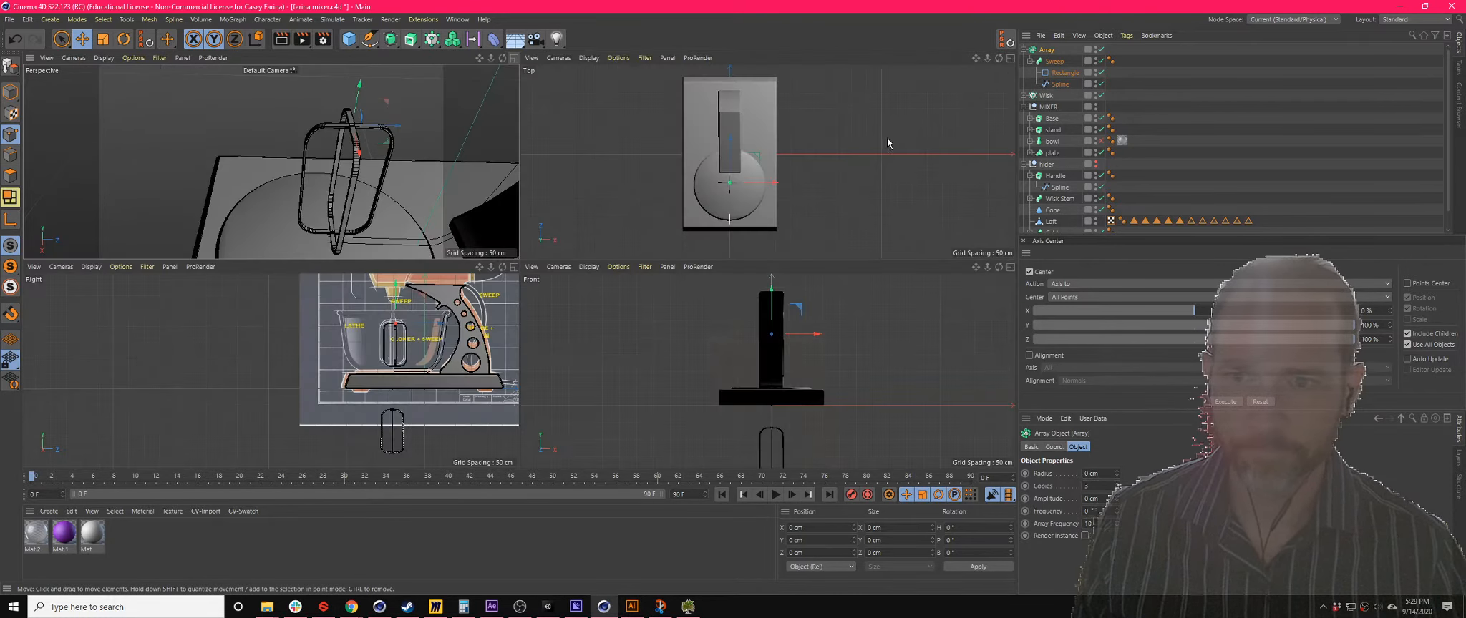
- Nudge the whisk Array in the Right view so its loops line up with the blueprint whisk
{"action": "left_click", "coordinate": [514, 267]}
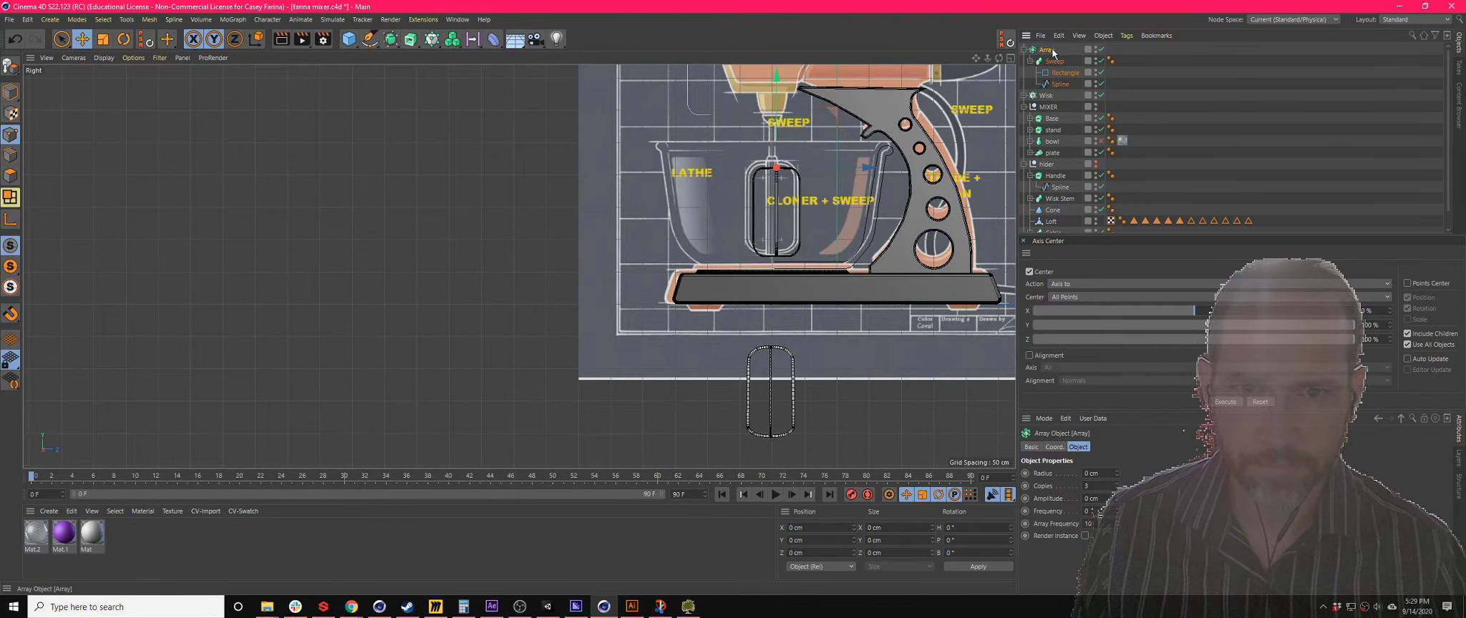
{"action": "left_click_drag", "start_coordinate": [756, 179], "coordinate": [753, 174]}
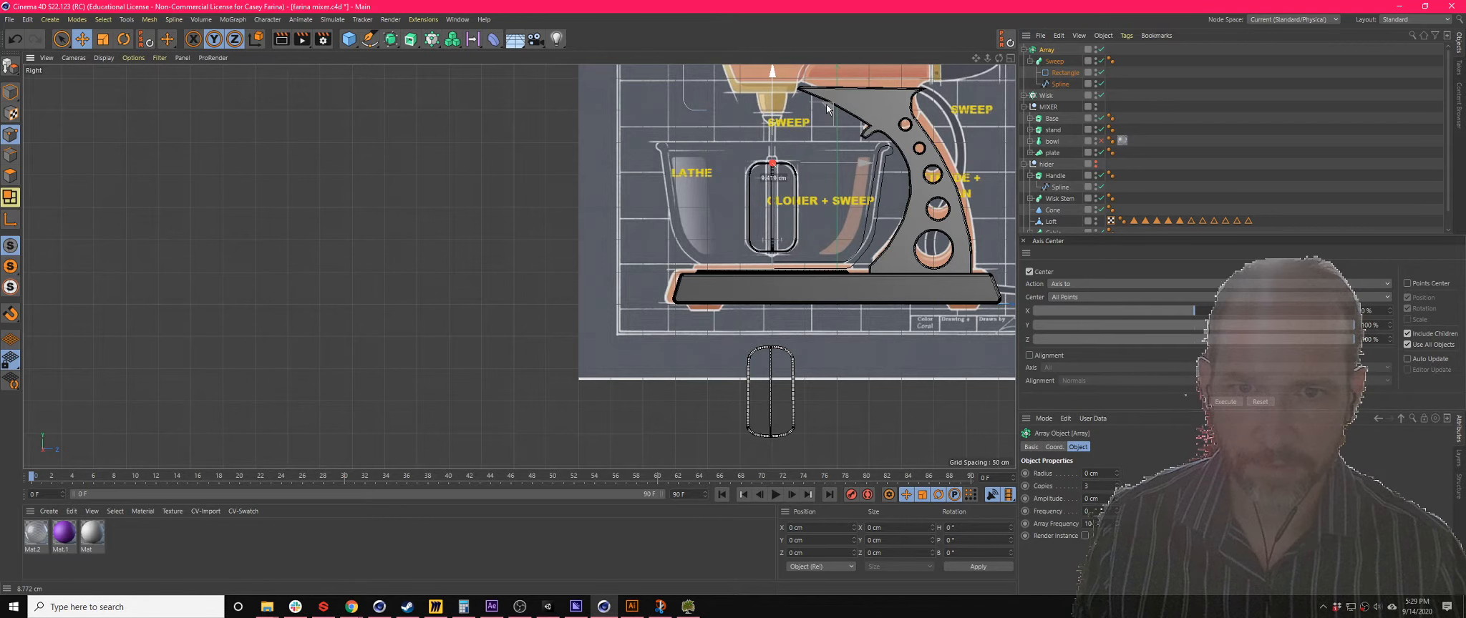
{"action": "scroll", "coordinate": [753, 174], "scroll_direction": "up", "scroll_amount": 5}
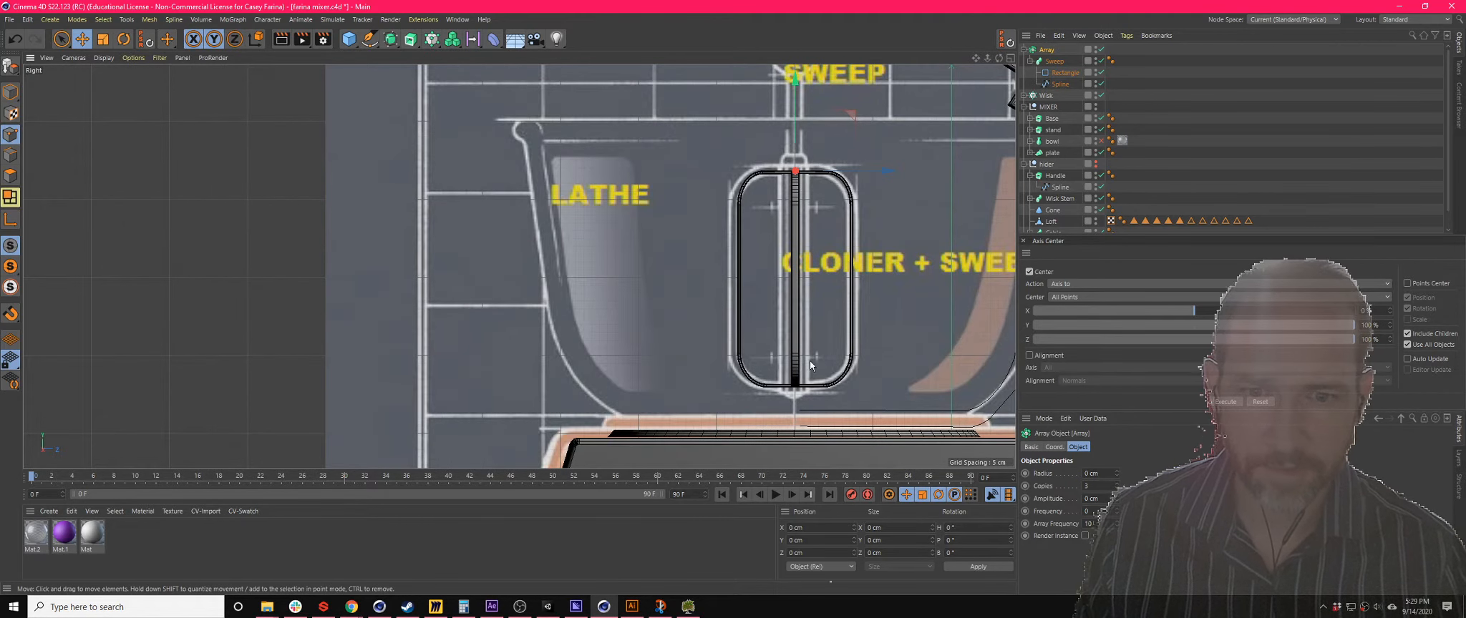
- Trace the upper half-profile of the whisk stem with the Spline Pen, from the collar under the motor head down to the whisk's top fitting
{"action": "middle_click_drag", "start_coordinate": [845, 78], "coordinate": [703, 119], "text": "alt"}
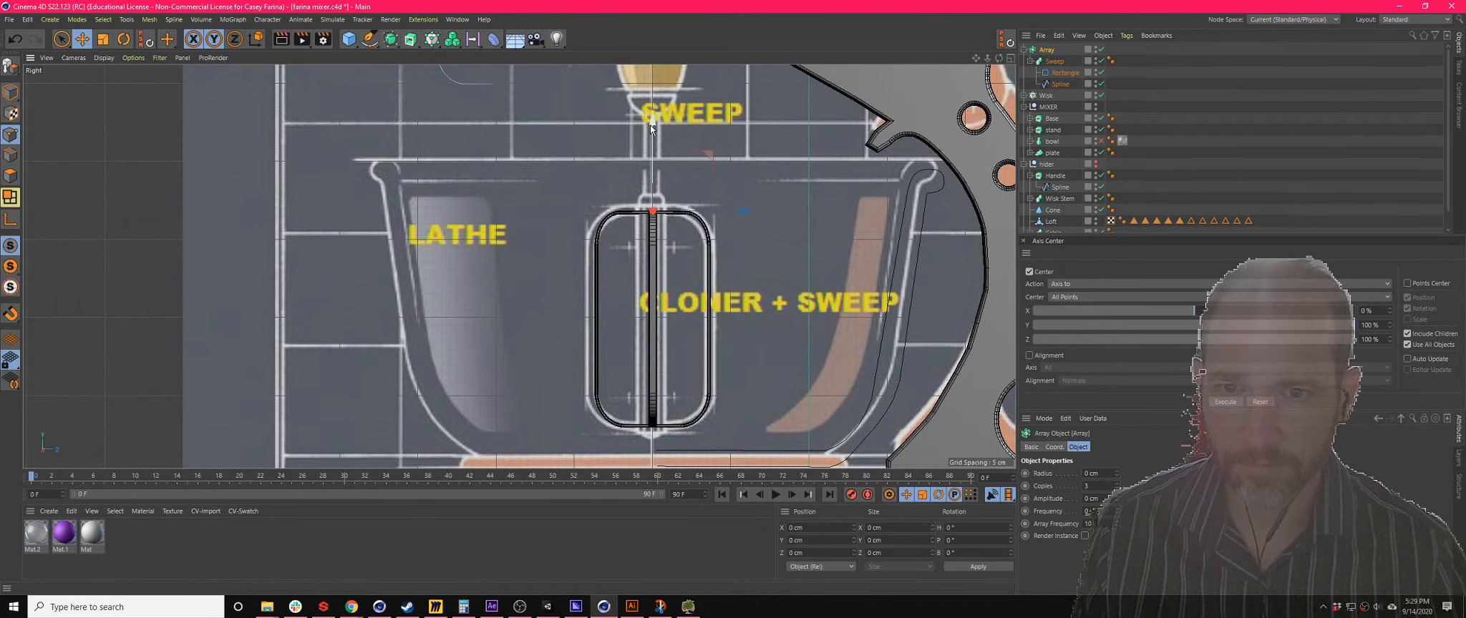
{"action": "left_click", "coordinate": [367, 41]}
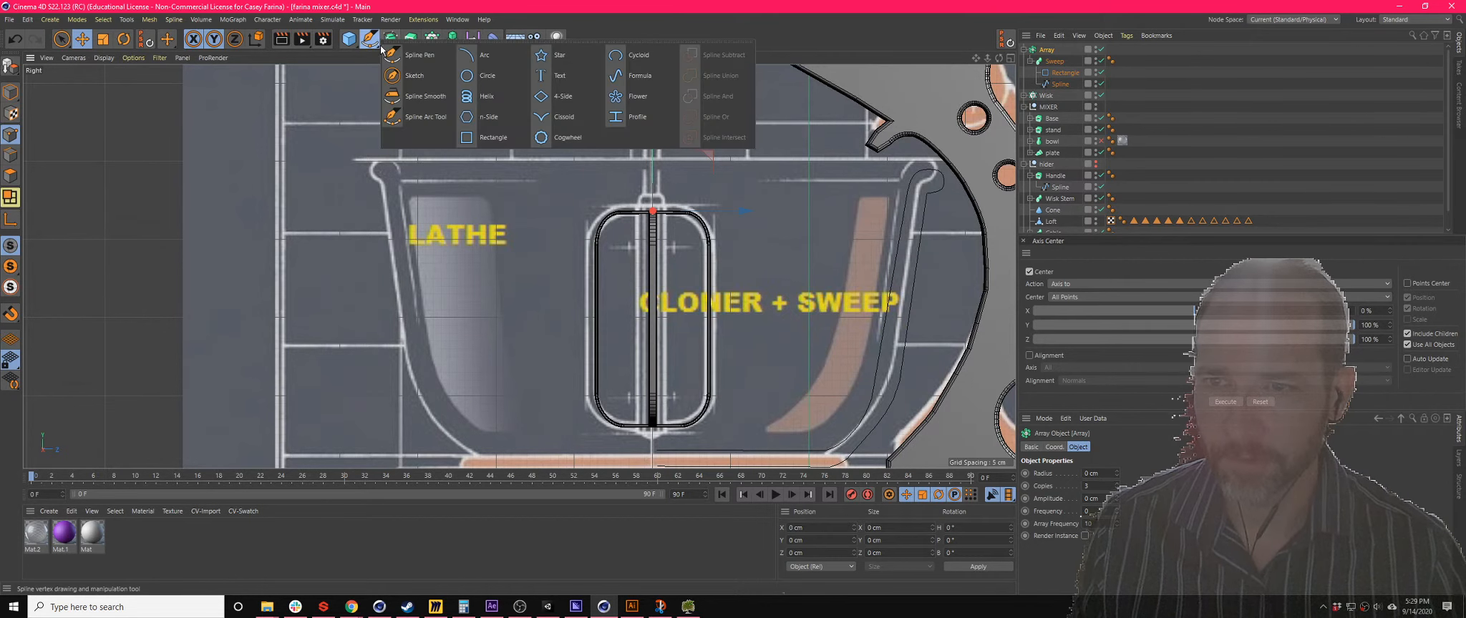
{"action": "left_click", "coordinate": [420, 55]}
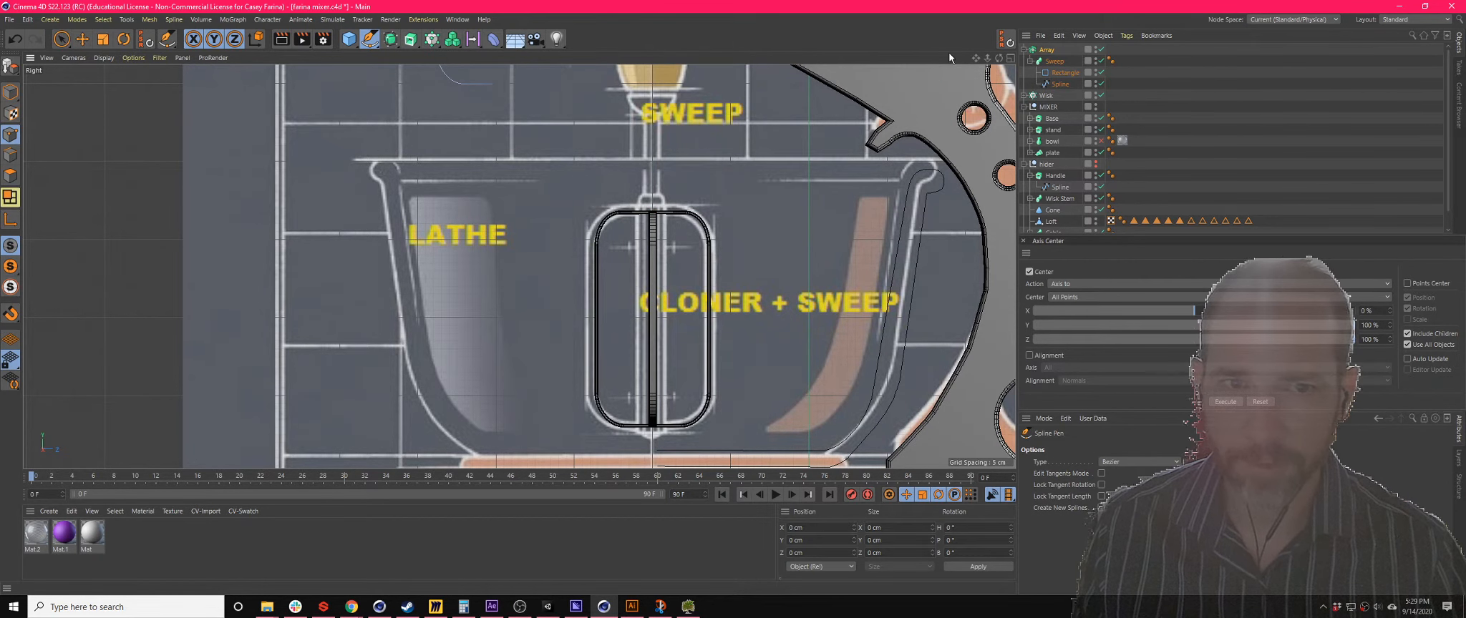
{"action": "left_click_drag", "start_coordinate": [976, 58], "coordinate": [972, 113]}
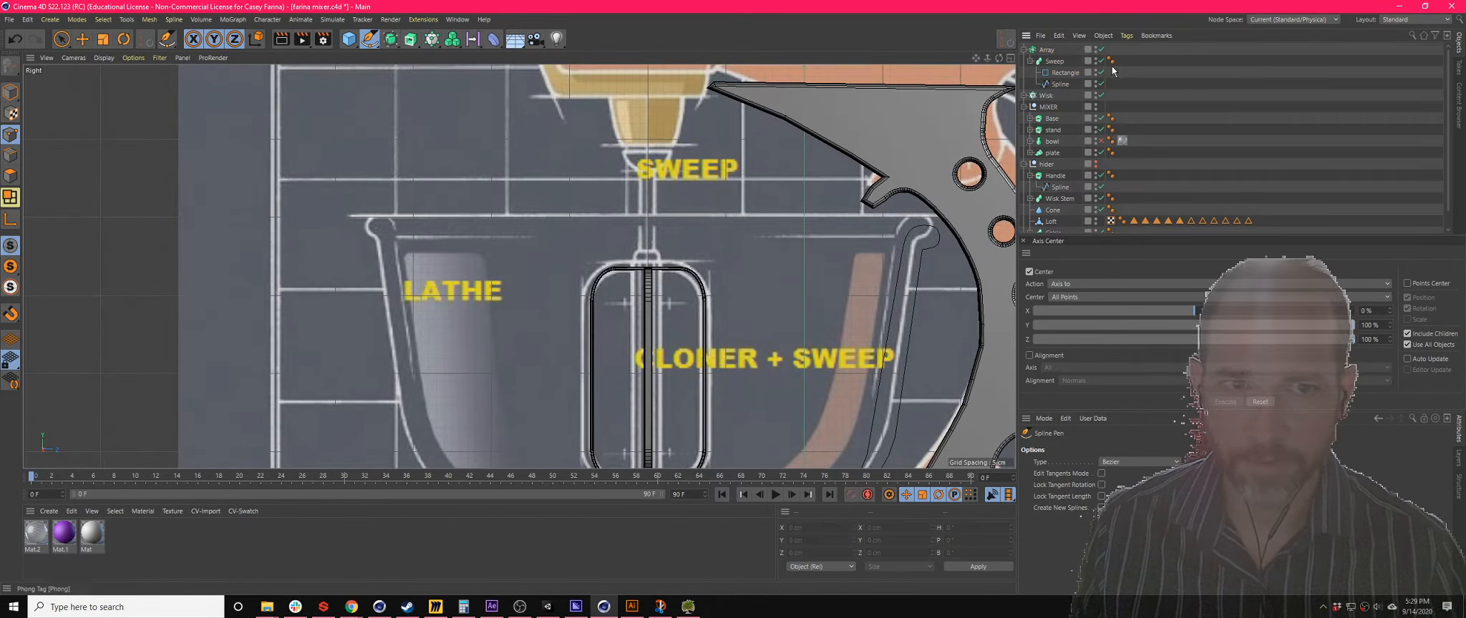
{"action": "scroll", "coordinate": [626, 151], "scroll_direction": "up", "scroll_amount": 3}
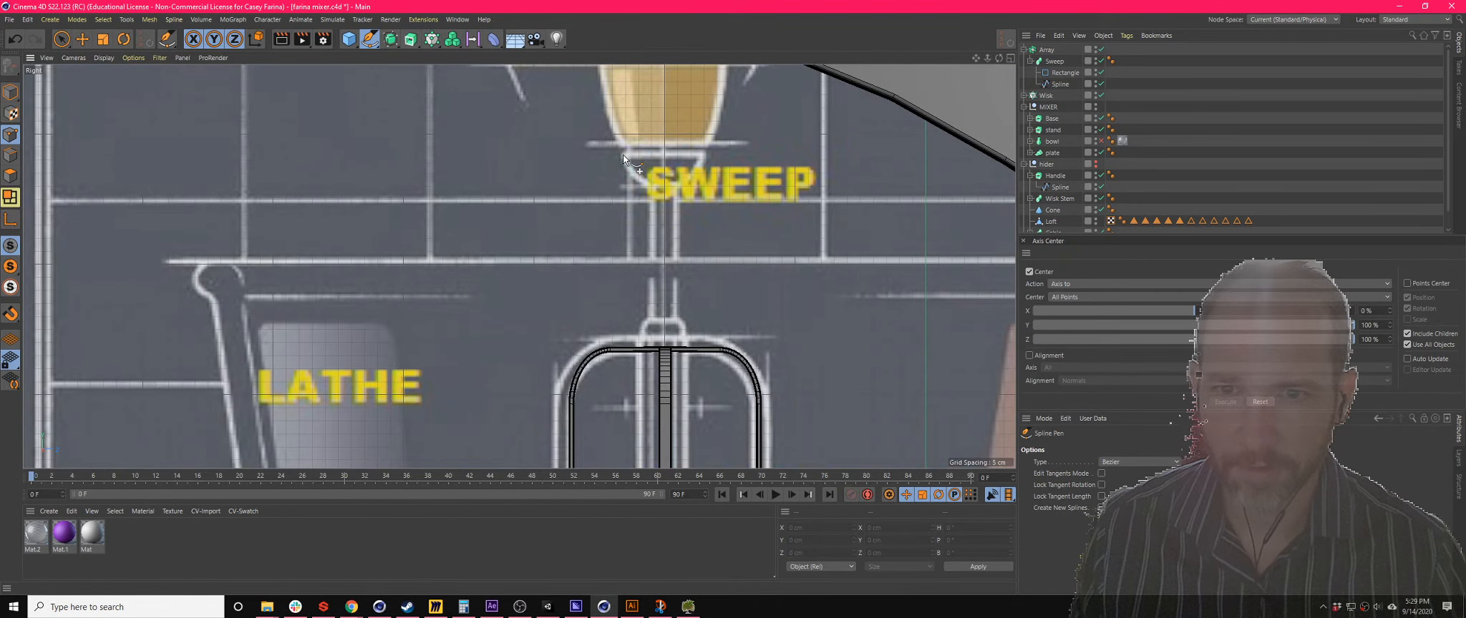
{"action": "left_click", "coordinate": [623, 155]}
{"action": "left_click", "coordinate": [651, 186]}
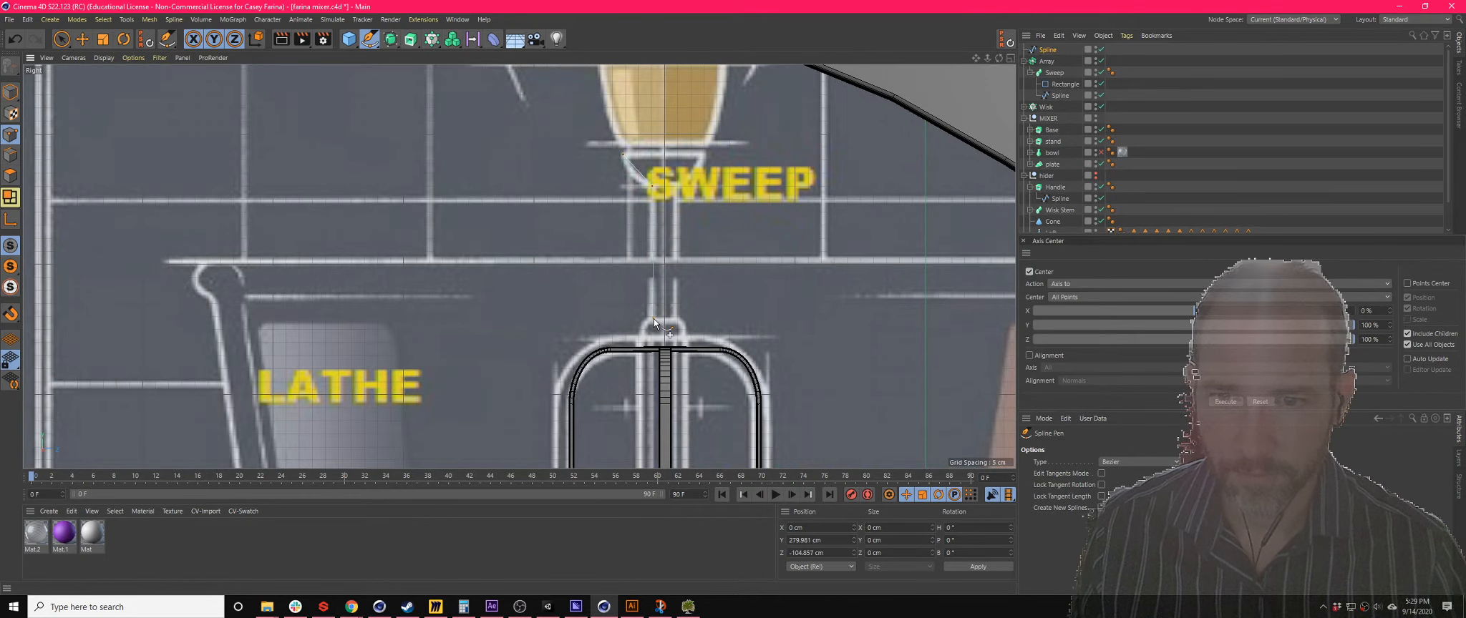
{"action": "left_click", "coordinate": [654, 318]}
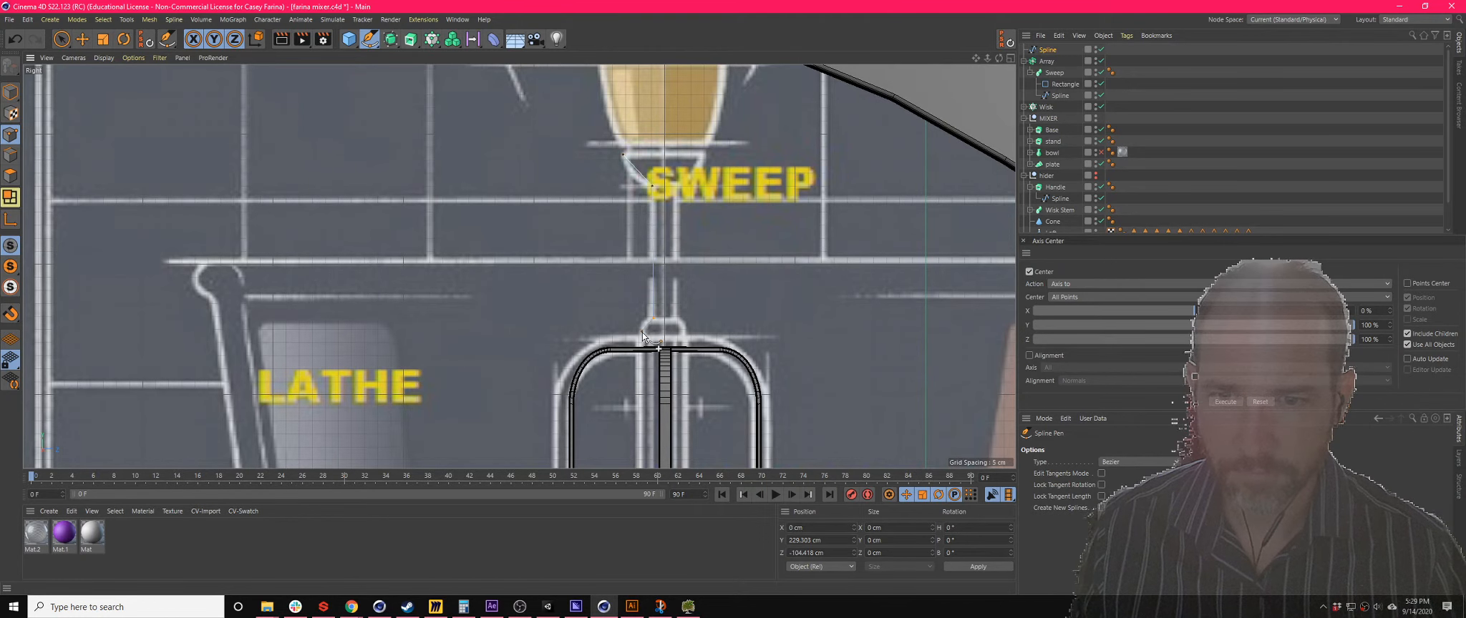
- Extend the stem profile spline down the whisk to its pointed bottom tip on the centre line and end the spline
{"action": "scroll", "coordinate": [641, 336], "scroll_direction": "down", "scroll_amount": 6}
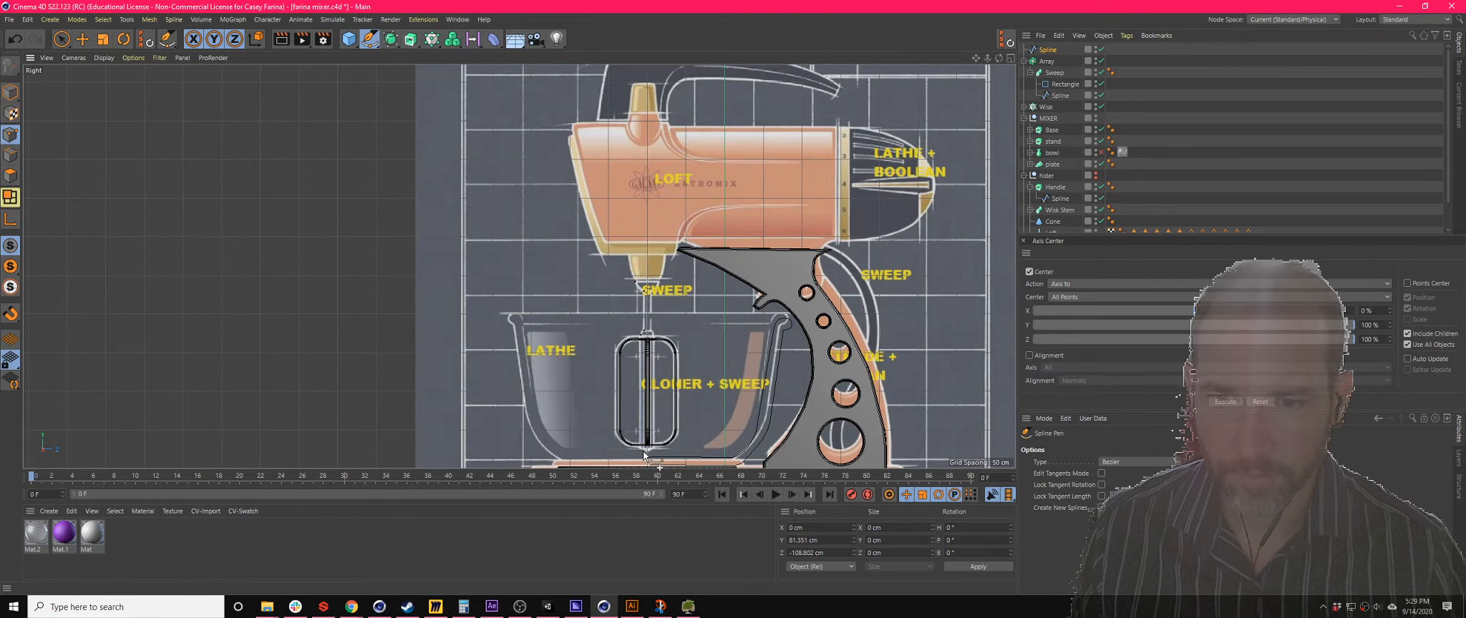
{"action": "scroll", "coordinate": [645, 451], "scroll_direction": "up", "scroll_amount": 6}
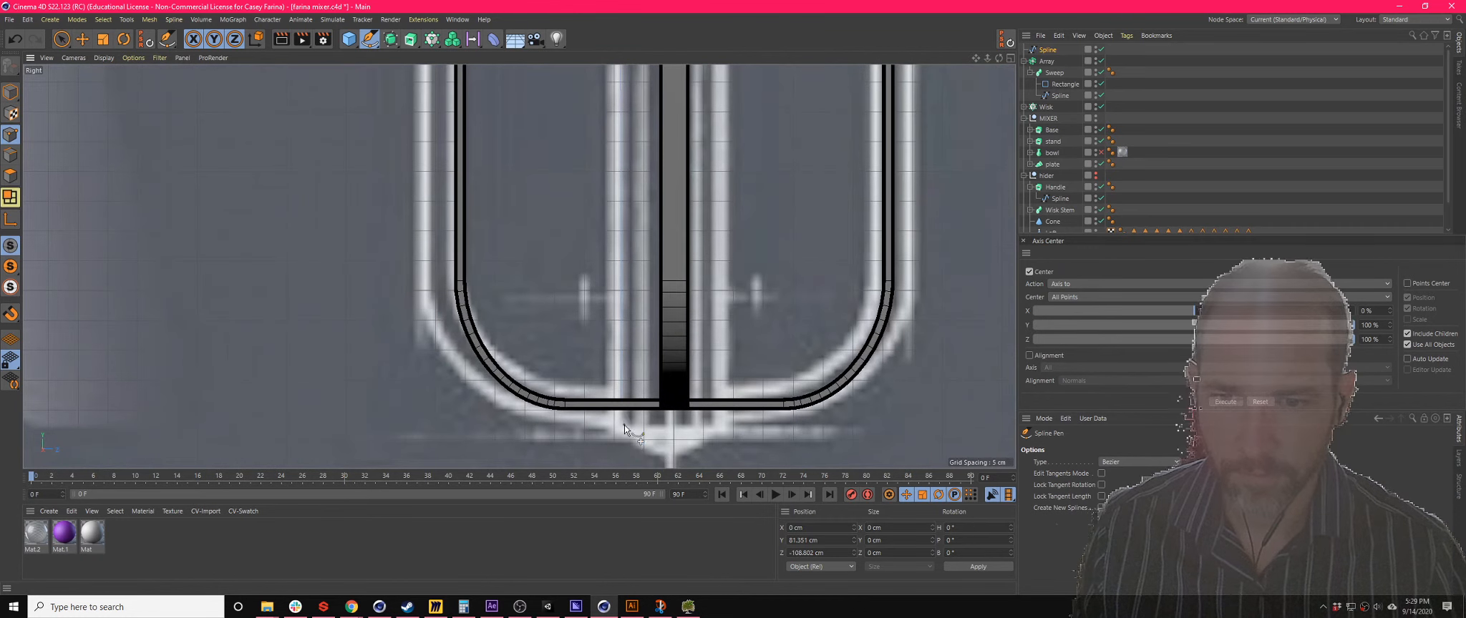
{"action": "left_click", "coordinate": [624, 428]}
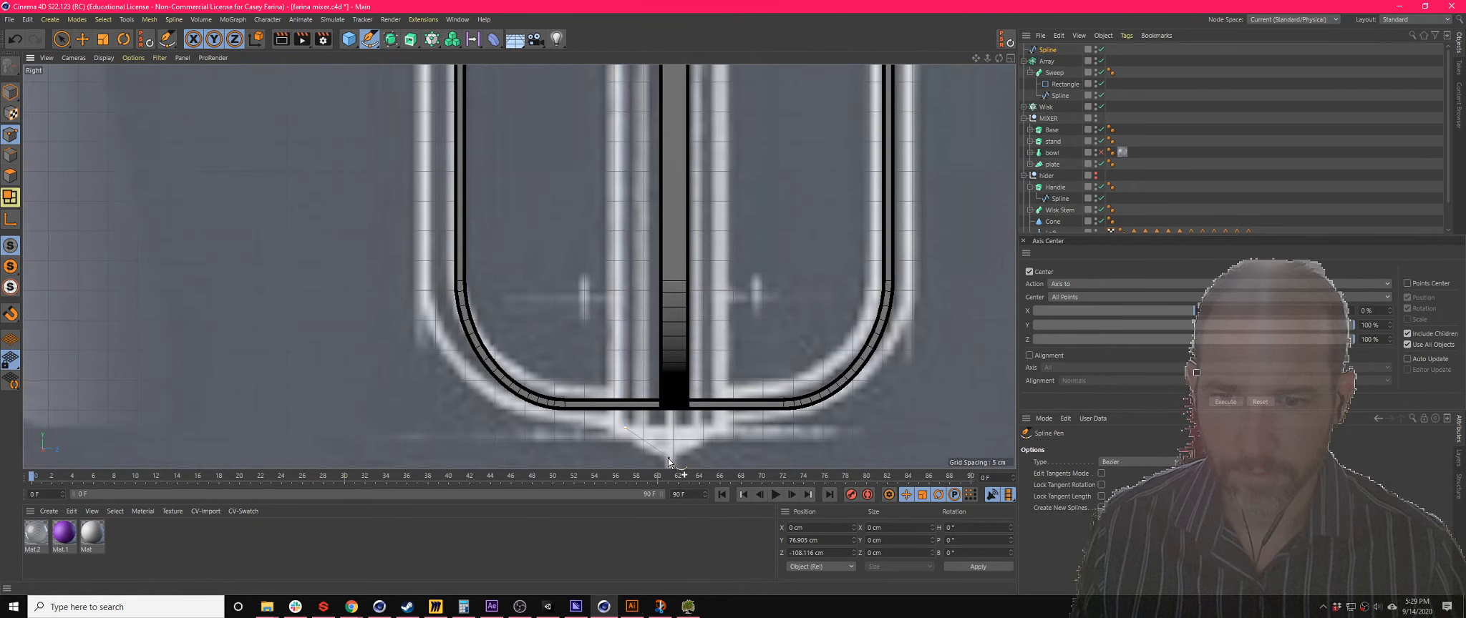
{"action": "scroll", "coordinate": [679, 440], "scroll_direction": "down", "scroll_amount": 3}
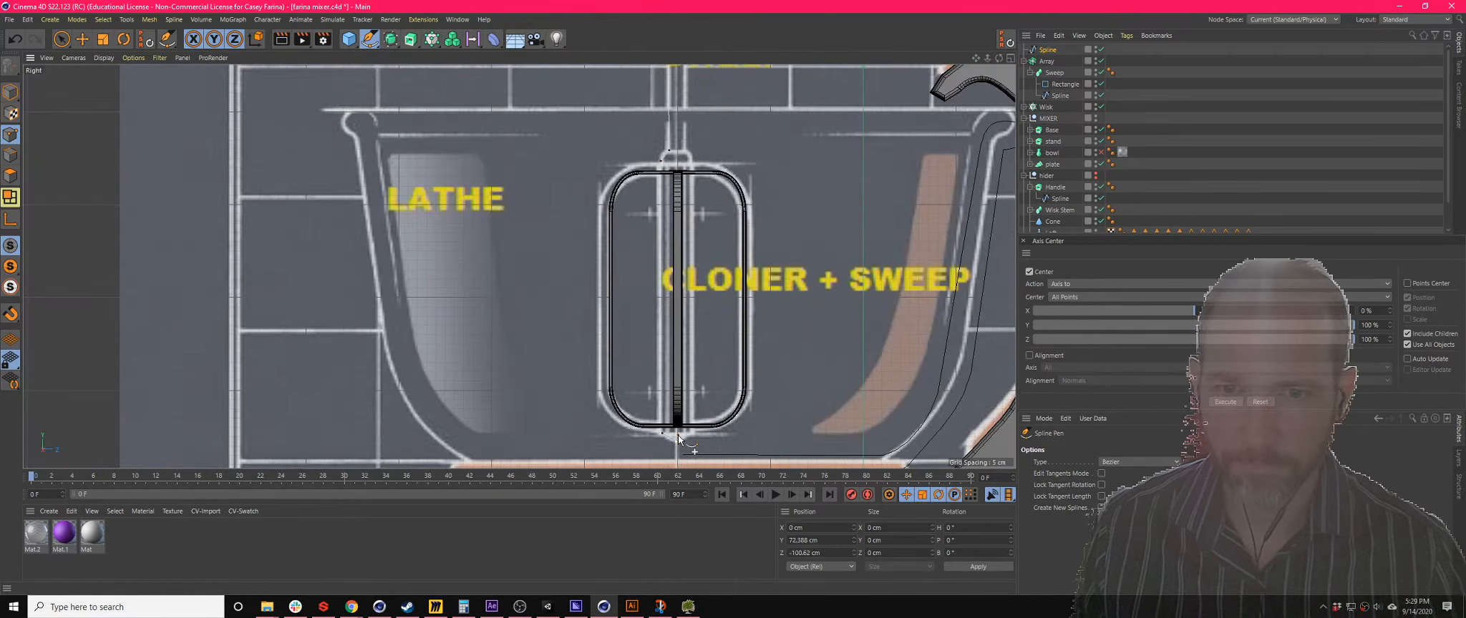
{"action": "key", "text": "Escape"}
{"action": "scroll", "coordinate": [760, 209], "scroll_direction": "up", "scroll_amount": 3}
{"action": "scroll", "coordinate": [758, 208], "scroll_direction": "down", "scroll_amount": 5}
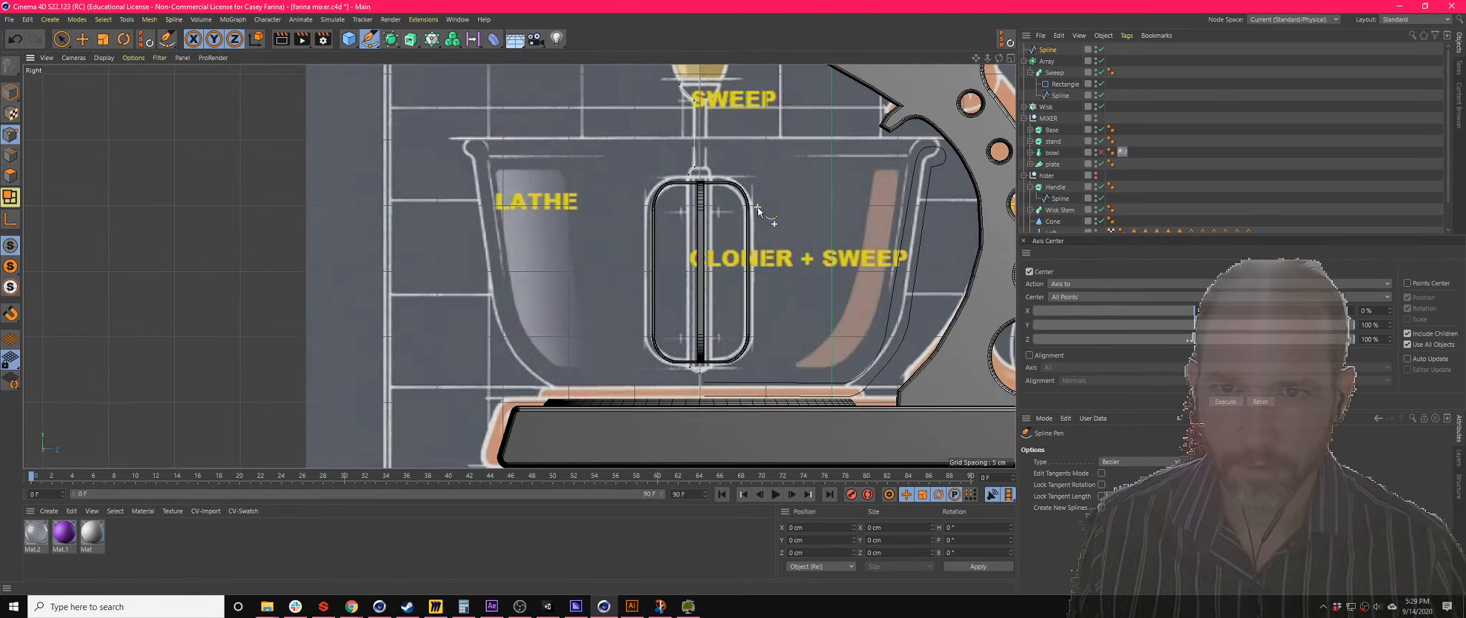
{"action": "scroll", "coordinate": [709, 70], "scroll_direction": "up", "scroll_amount": 5}
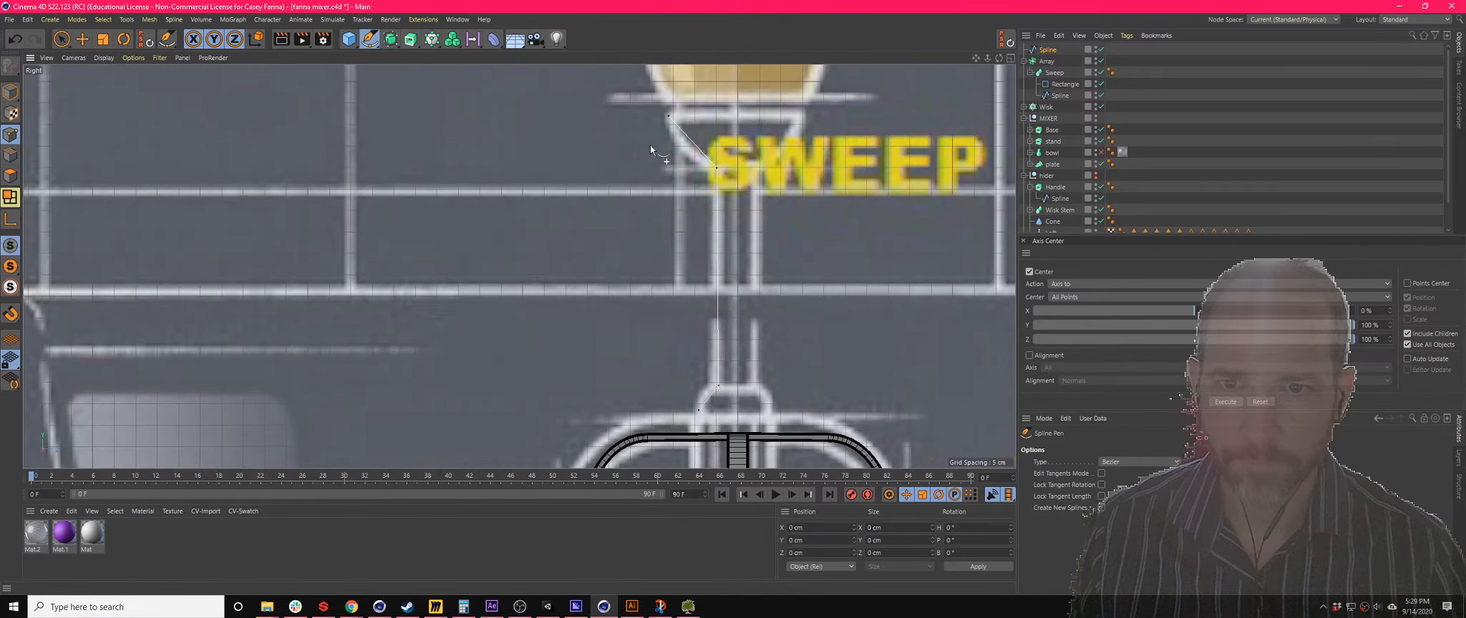
{"action": "scroll", "coordinate": [737, 126], "scroll_direction": "down", "scroll_amount": 5}
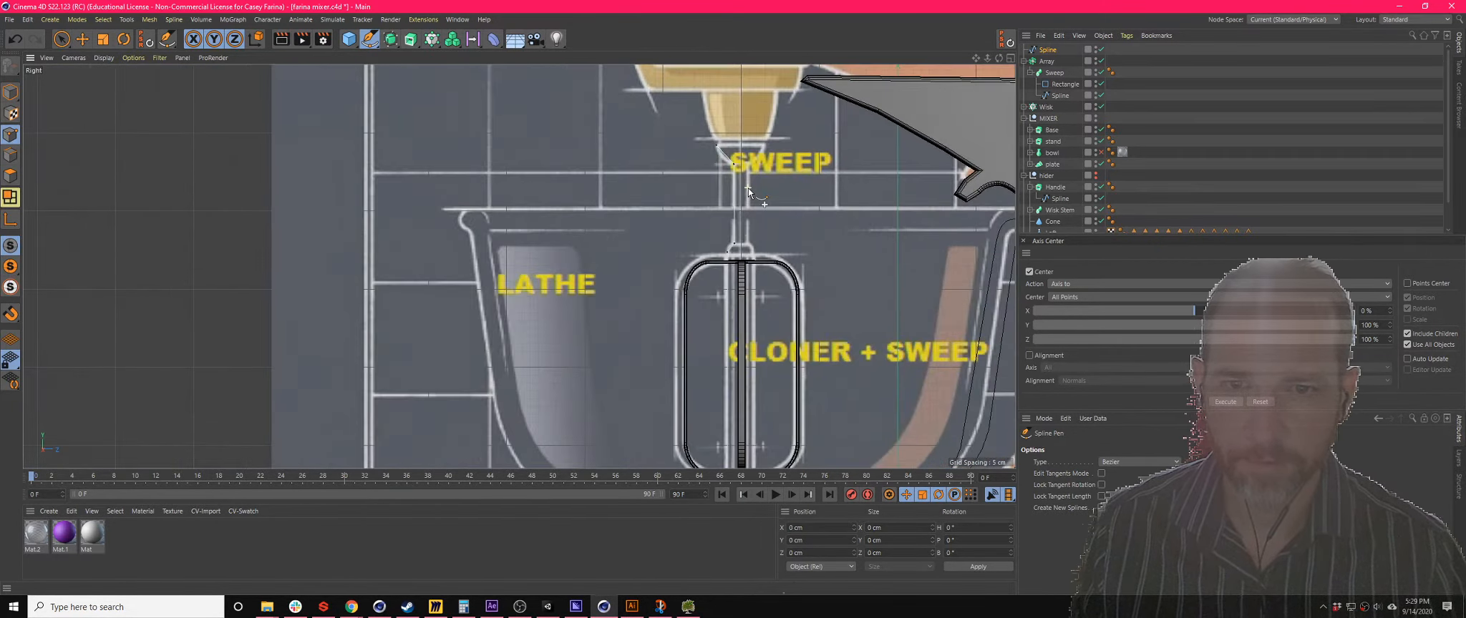
- Add a Lathe object and place the whisk stem profile spline inside it
{"action": "left_click", "coordinate": [410, 39]}
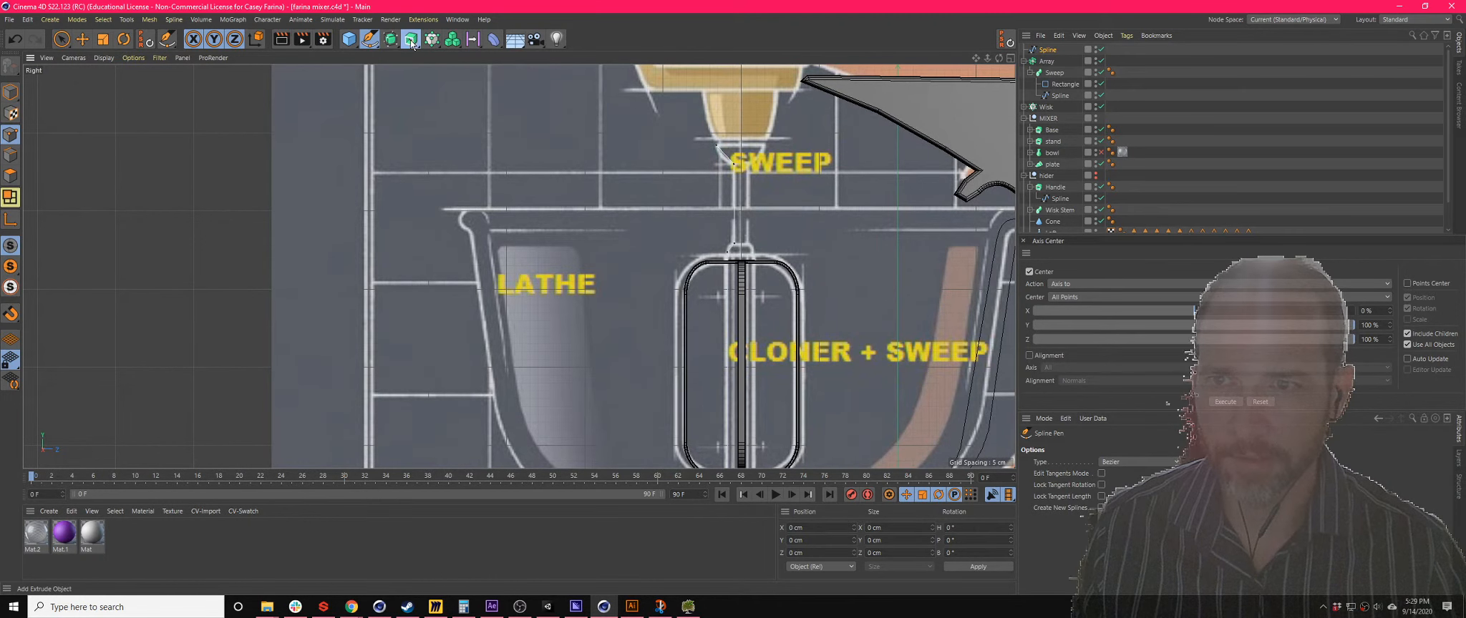
{"action": "left_click", "coordinate": [454, 76]}
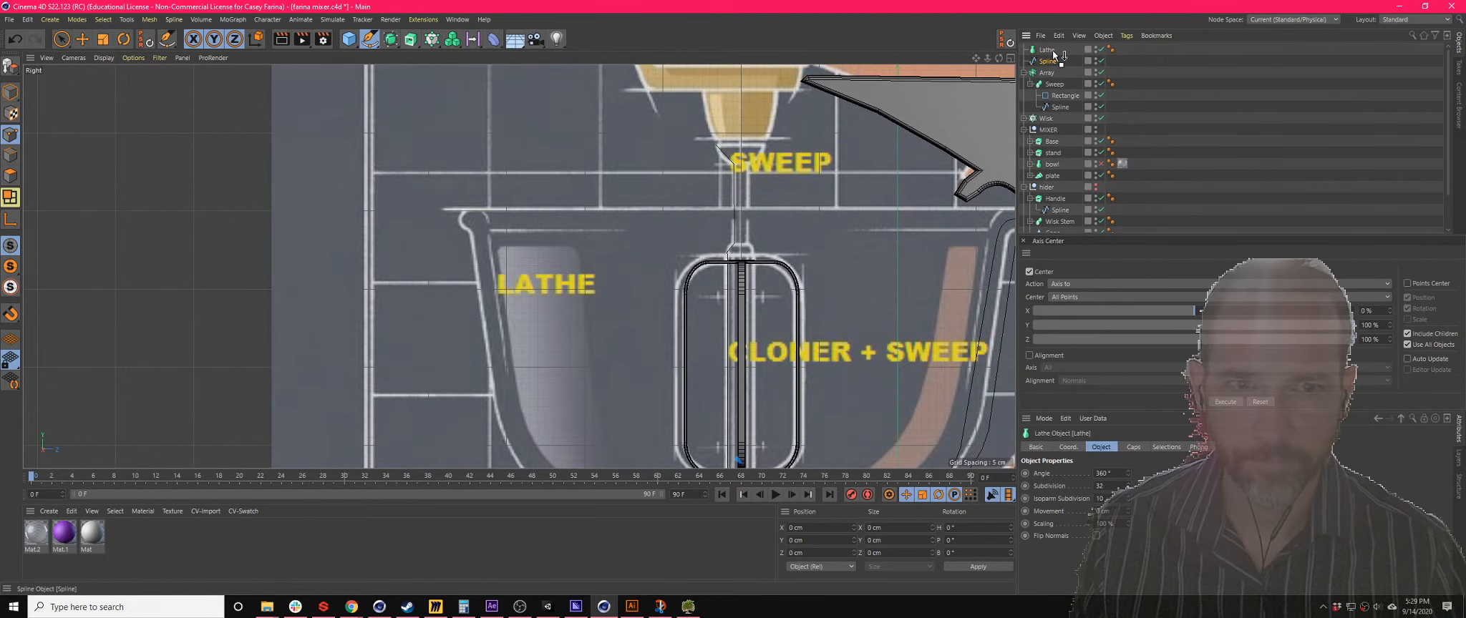
{"action": "left_click_drag", "start_coordinate": [1053, 61], "coordinate": [1052, 54]}
{"action": "scroll", "coordinate": [891, 176], "scroll_direction": "down", "scroll_amount": 3}
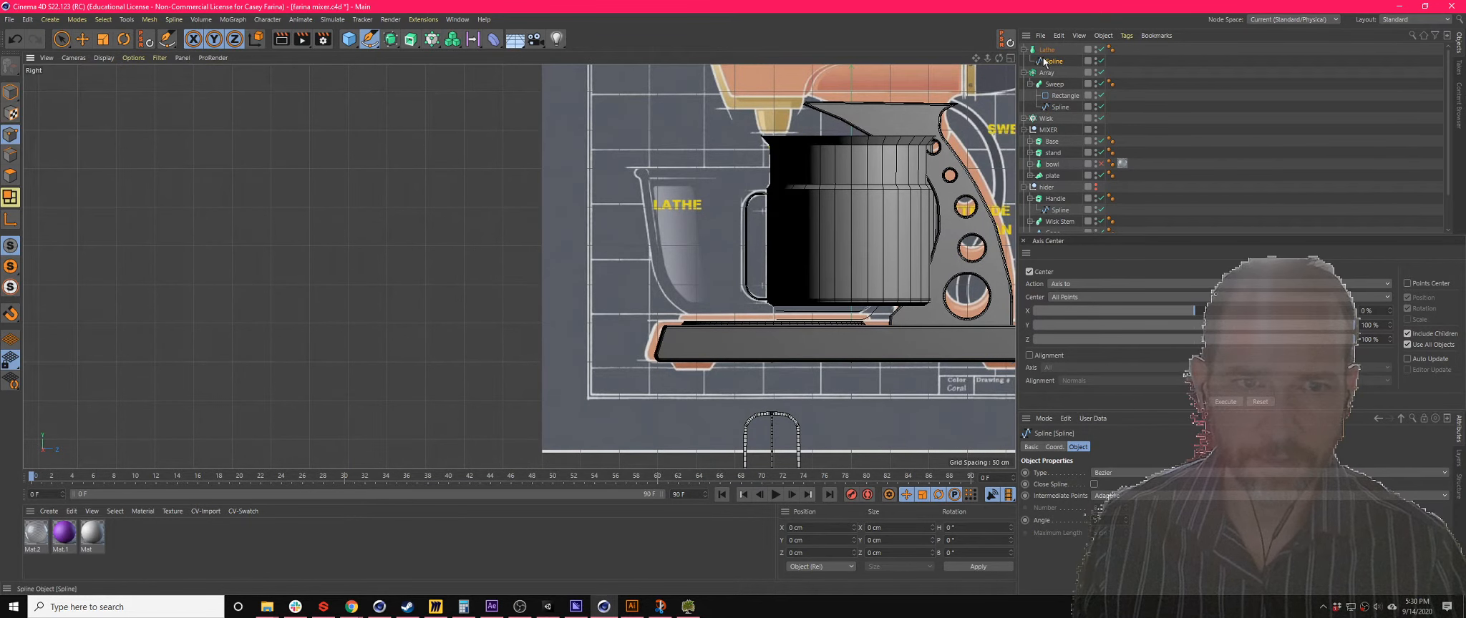
- Take the profile spline out of the Lathe and shift the empty Lathe horizontally onto the whisk's centre line
{"action": "left_click_drag", "start_coordinate": [1045, 62], "coordinate": [1050, 50]}
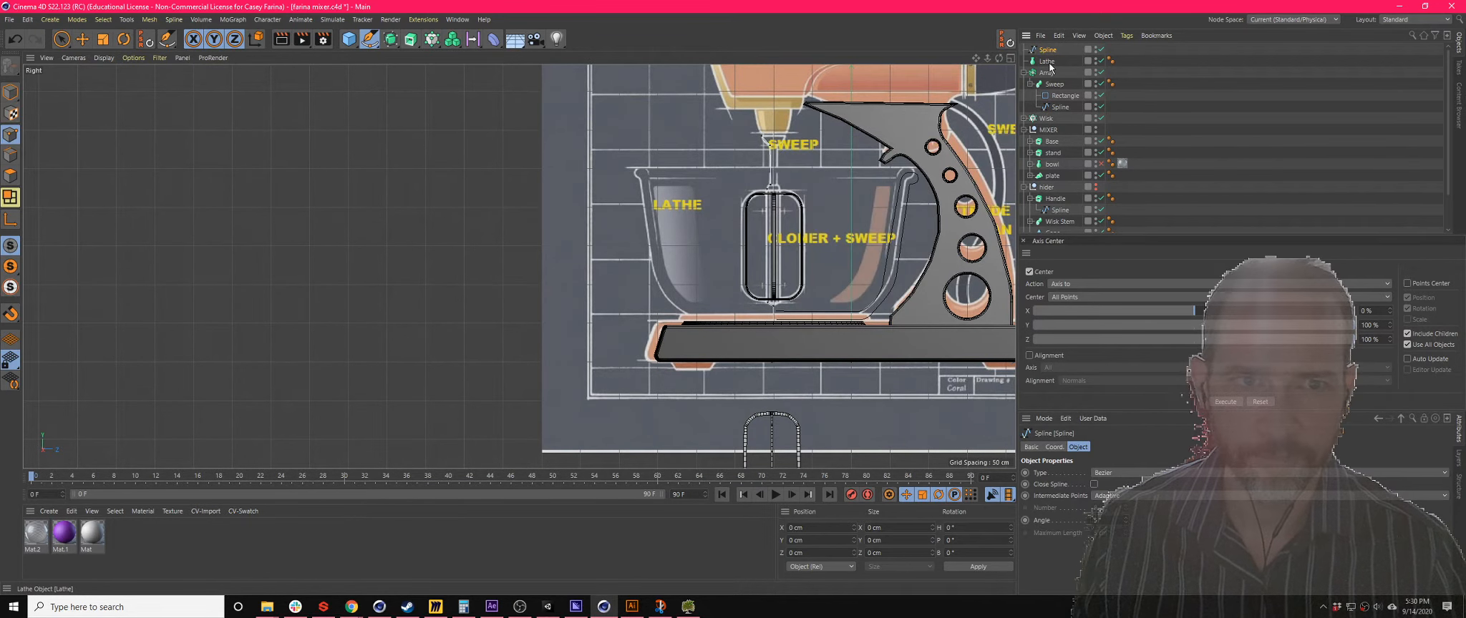
{"action": "left_click", "coordinate": [1050, 63]}
{"action": "scroll", "coordinate": [484, 186], "scroll_direction": "down", "scroll_amount": 4}
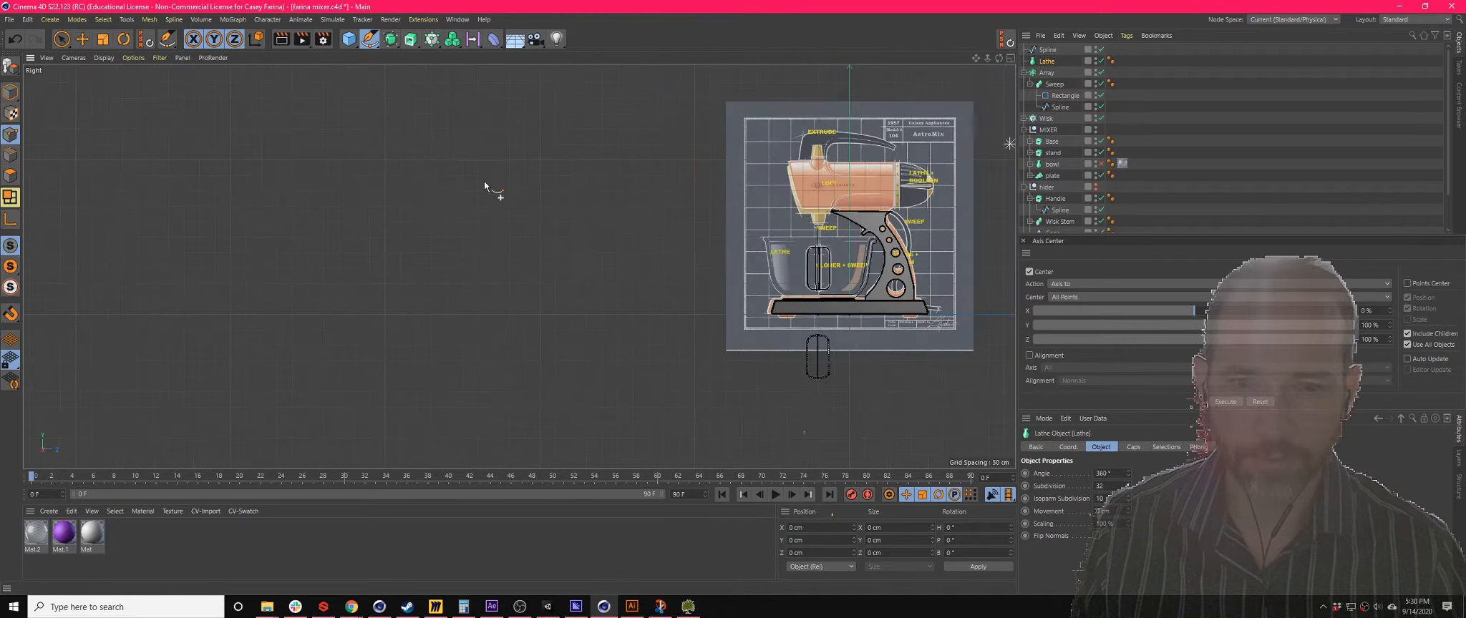
{"action": "left_click_drag", "start_coordinate": [65, 42], "coordinate": [90, 55]}
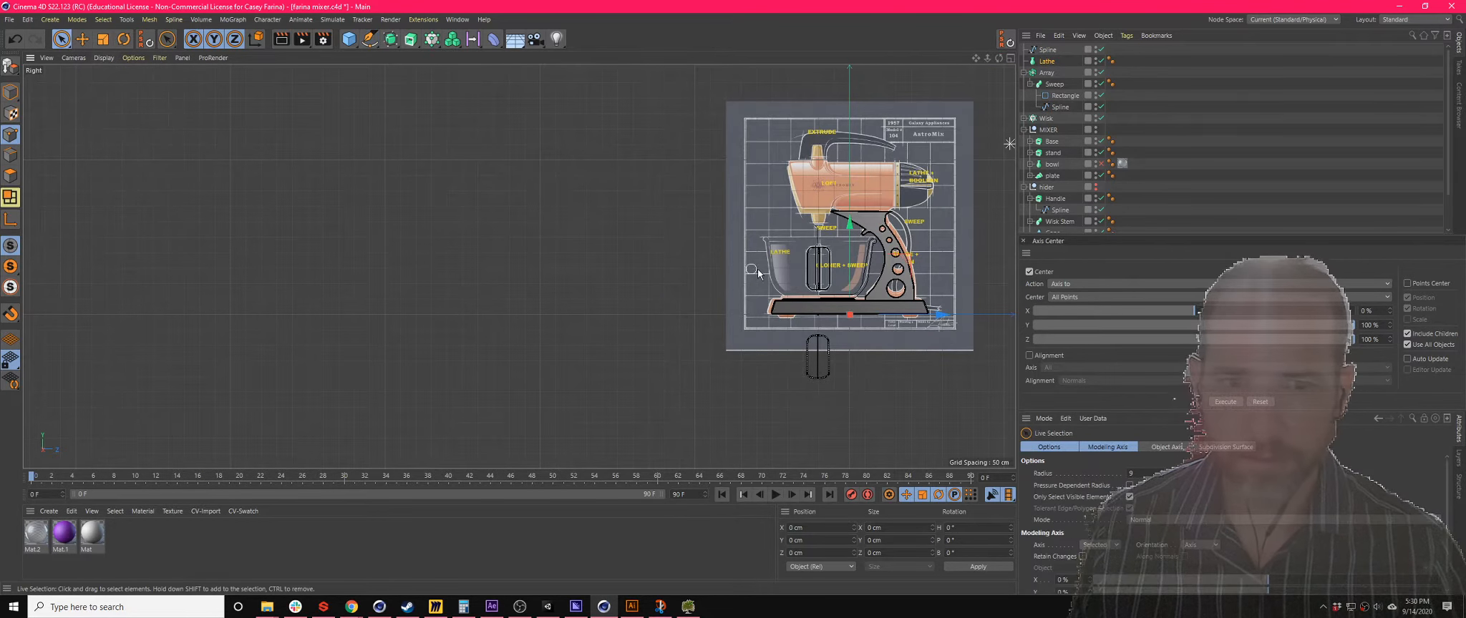
{"action": "left_click_drag", "start_coordinate": [939, 315], "coordinate": [908, 315]}
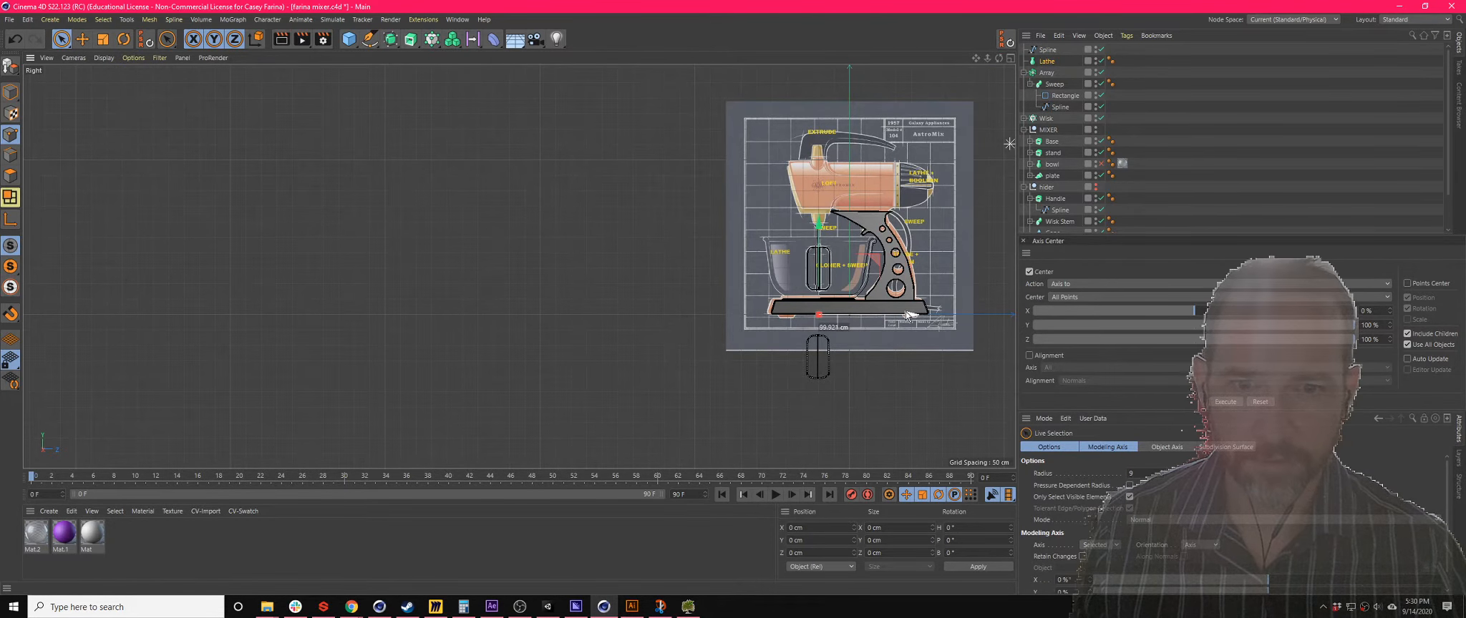
- Reposition the empty Lathe vertically so its axis sits at the bottom tip of the stem profile spline
{"action": "scroll", "coordinate": [825, 237], "scroll_direction": "up", "scroll_amount": 8}
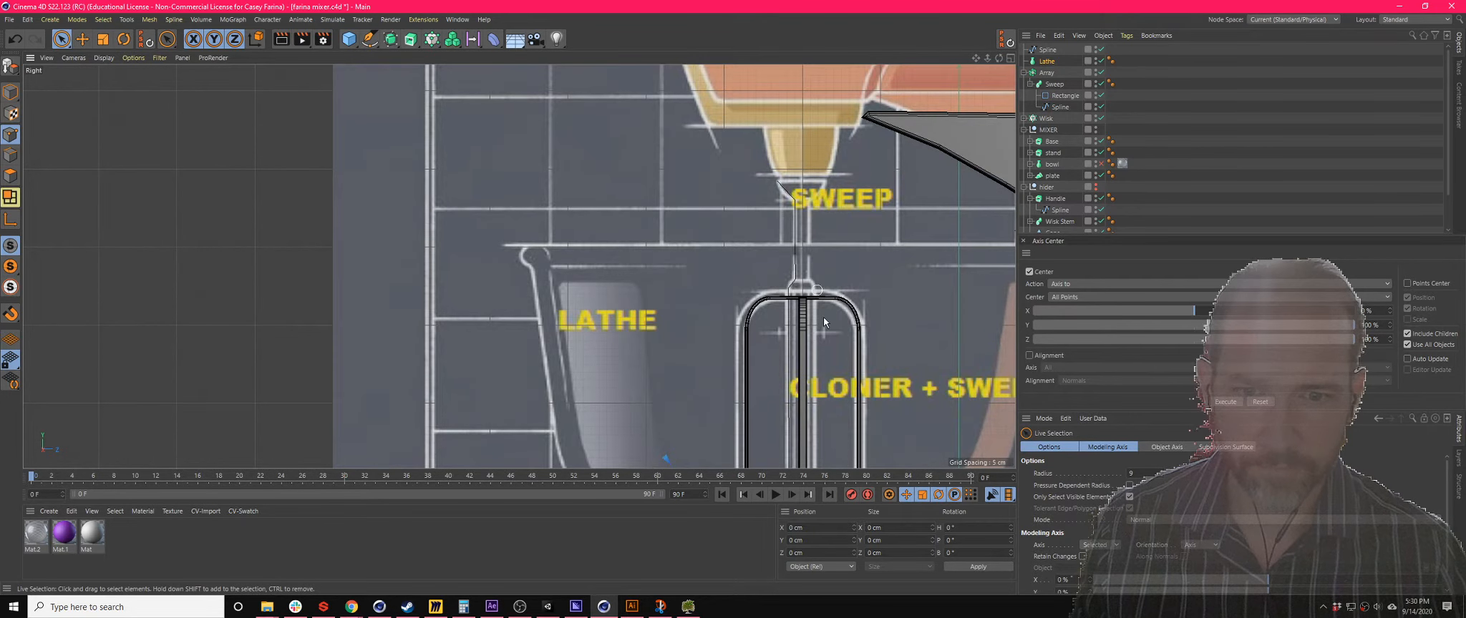
{"action": "scroll", "coordinate": [825, 323], "scroll_direction": "down", "scroll_amount": 8}
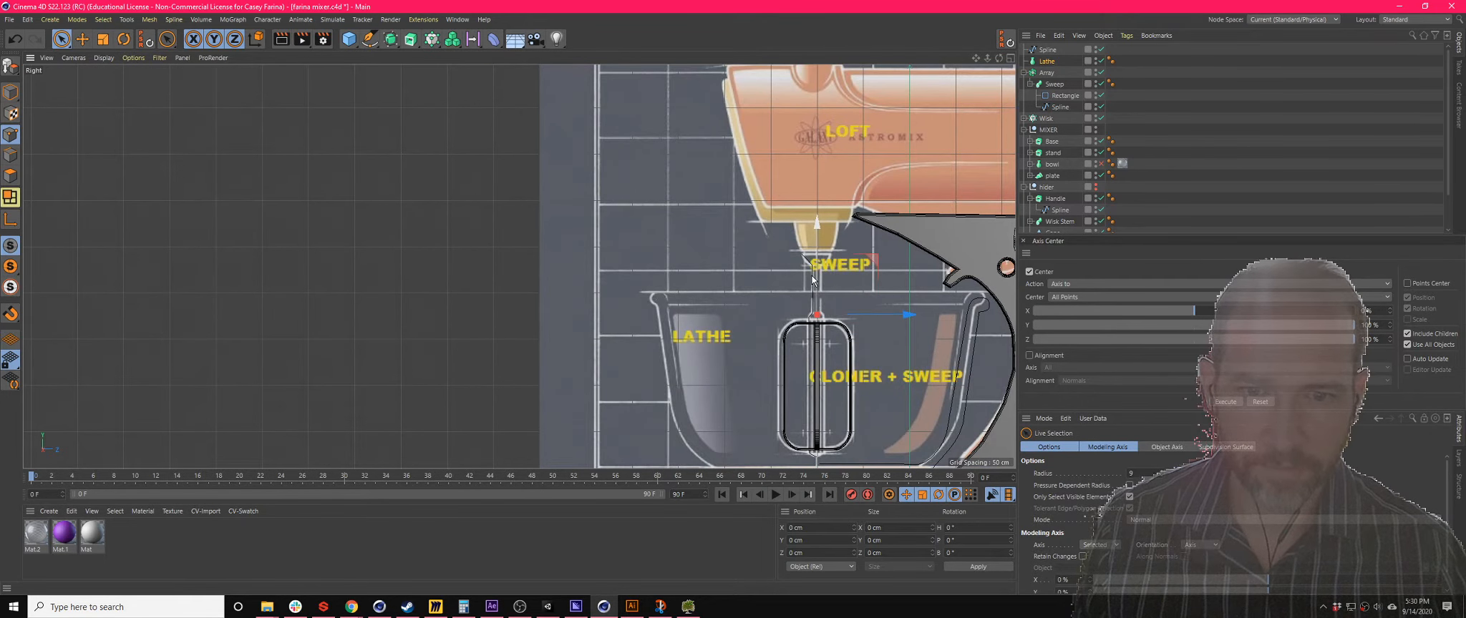
{"action": "scroll", "coordinate": [812, 277], "scroll_direction": "down", "scroll_amount": 6}
{"action": "scroll", "coordinate": [814, 364], "scroll_direction": "up", "scroll_amount": 8}
{"action": "scroll", "coordinate": [814, 145], "scroll_direction": "down", "scroll_amount": 3}
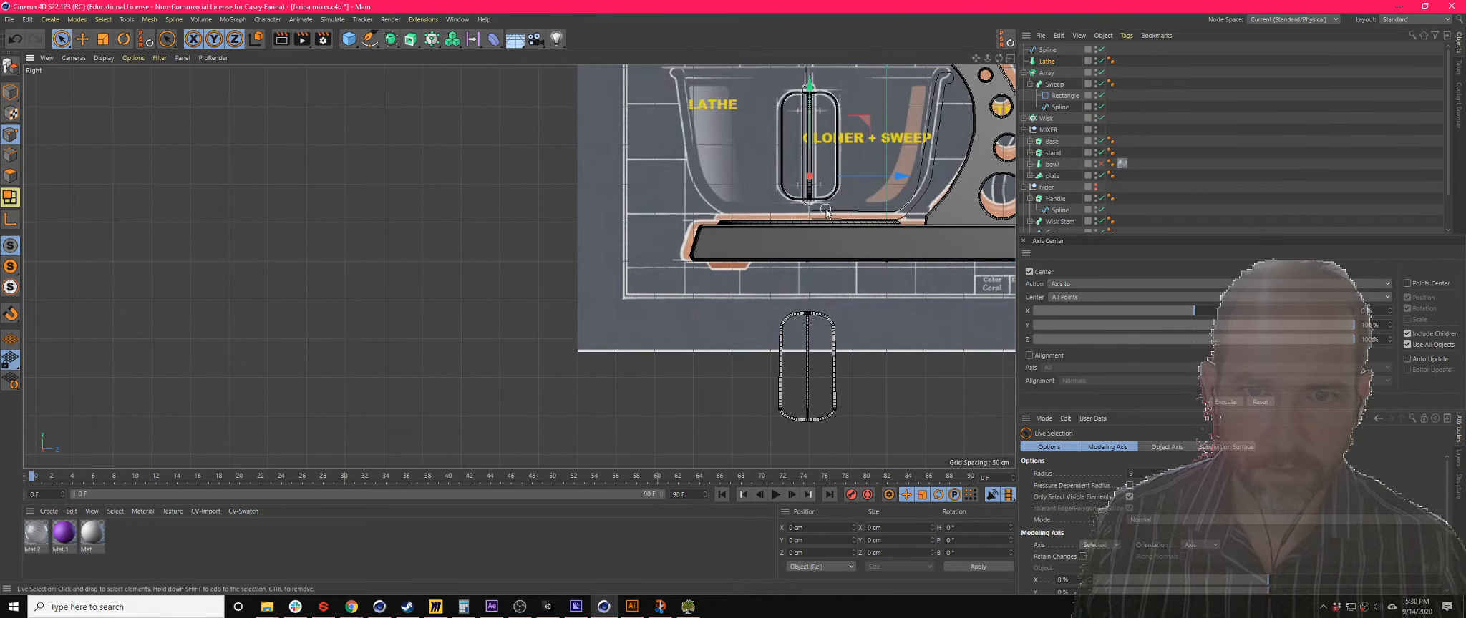
{"action": "scroll", "coordinate": [820, 207], "scroll_direction": "up", "scroll_amount": 5}
{"action": "scroll", "coordinate": [770, 167], "scroll_direction": "up", "scroll_amount": 1}
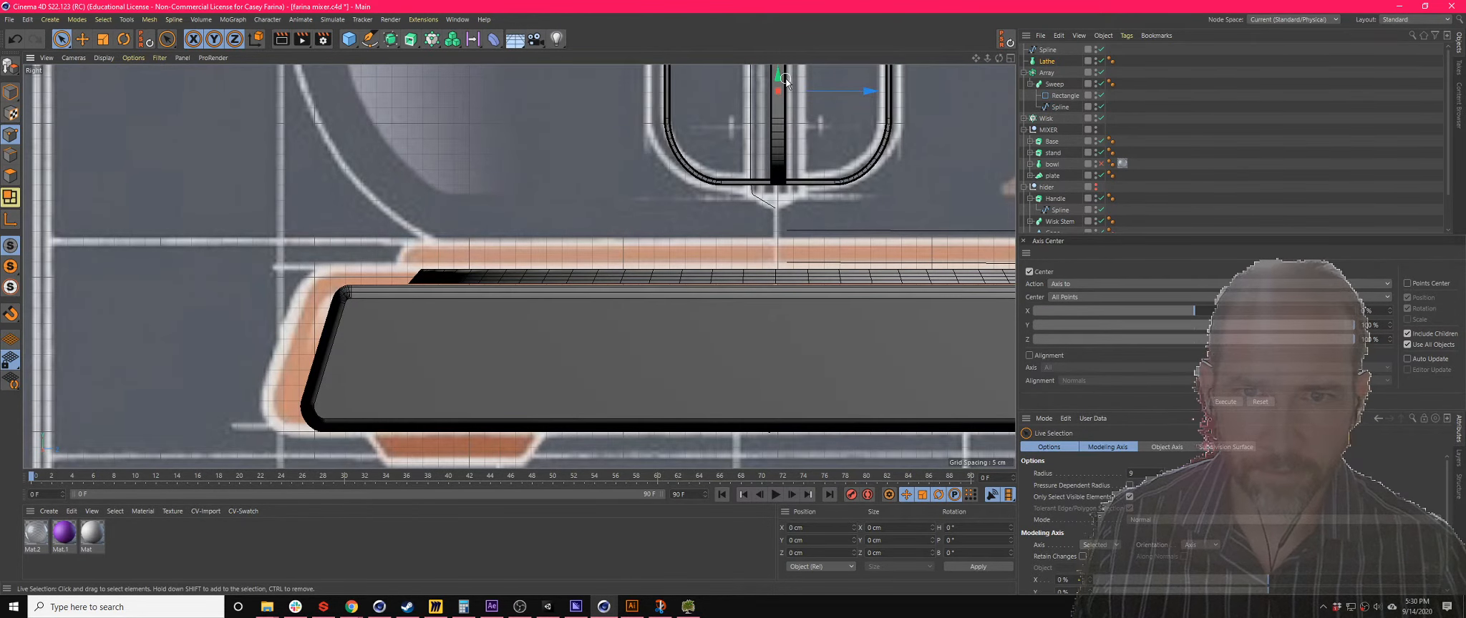
{"action": "left_click_drag", "start_coordinate": [779, 81], "coordinate": [779, 205]}
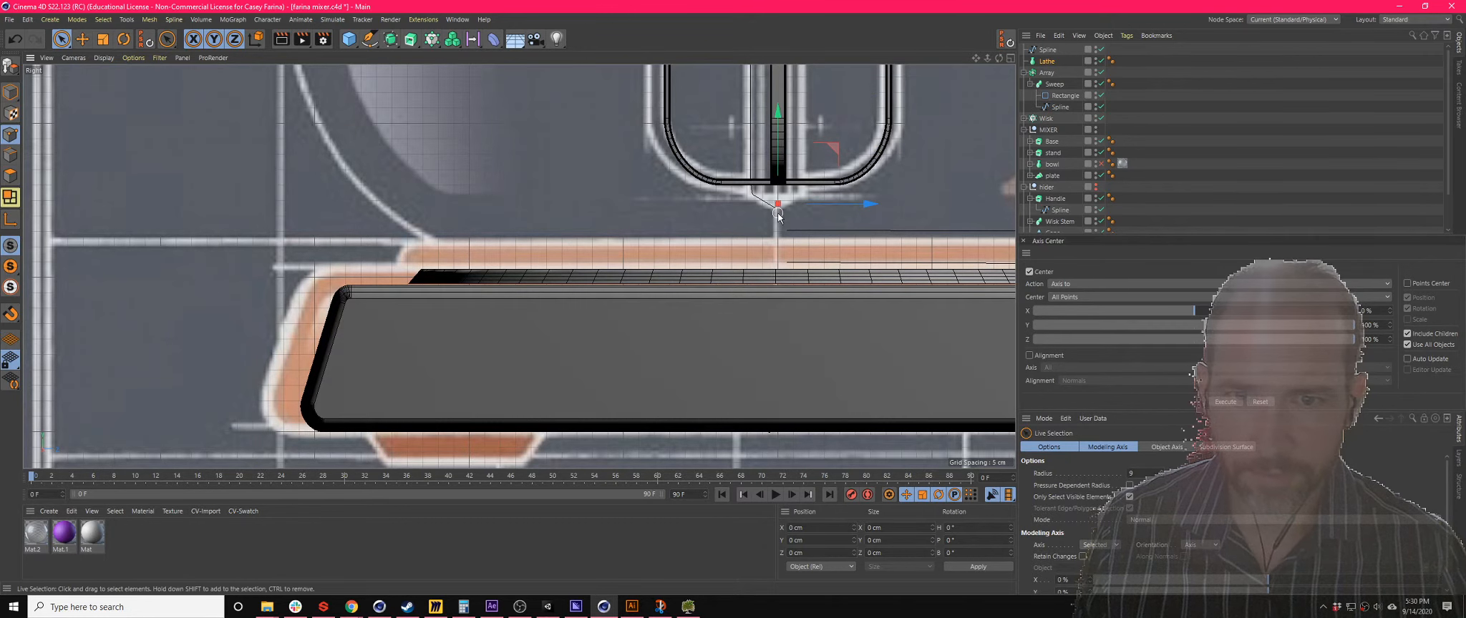
- Enable snapping, move the empty Lathe's axis down onto the stem profile's bottom tip, and nest the profile spline inside the Lathe
{"action": "left_click", "coordinate": [12, 315]}
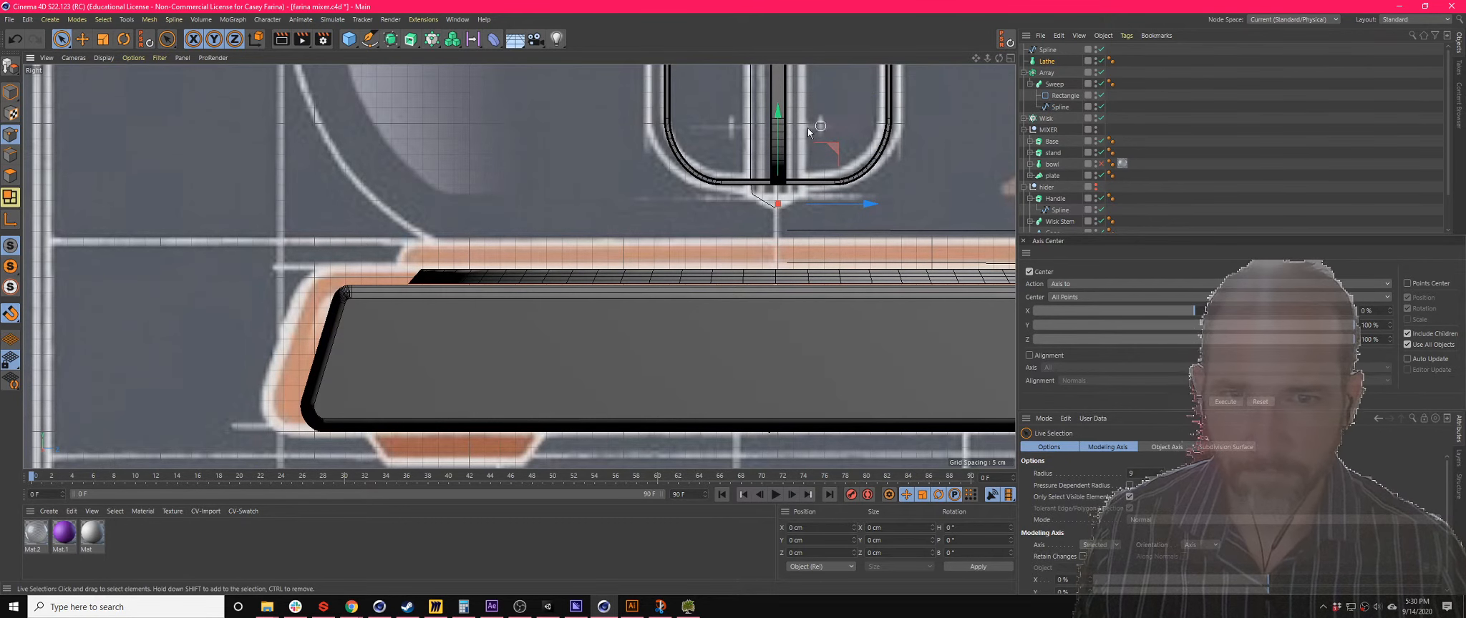
{"action": "left_click_drag", "start_coordinate": [778, 127], "coordinate": [778, 177]}
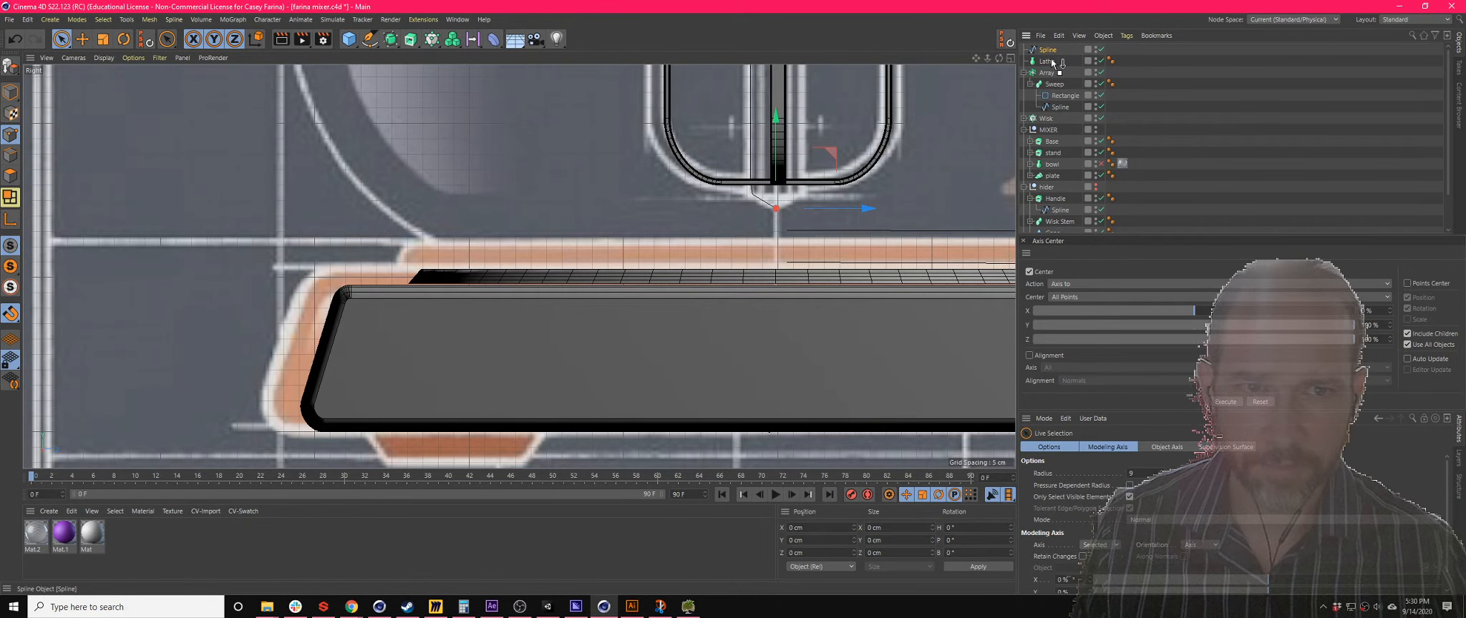
{"action": "left_click_drag", "start_coordinate": [1053, 63], "coordinate": [966, 55]}
{"action": "scroll", "coordinate": [794, 161], "scroll_direction": "down", "scroll_amount": 2}
{"action": "scroll", "coordinate": [629, 141], "scroll_direction": "down", "scroll_amount": 2}
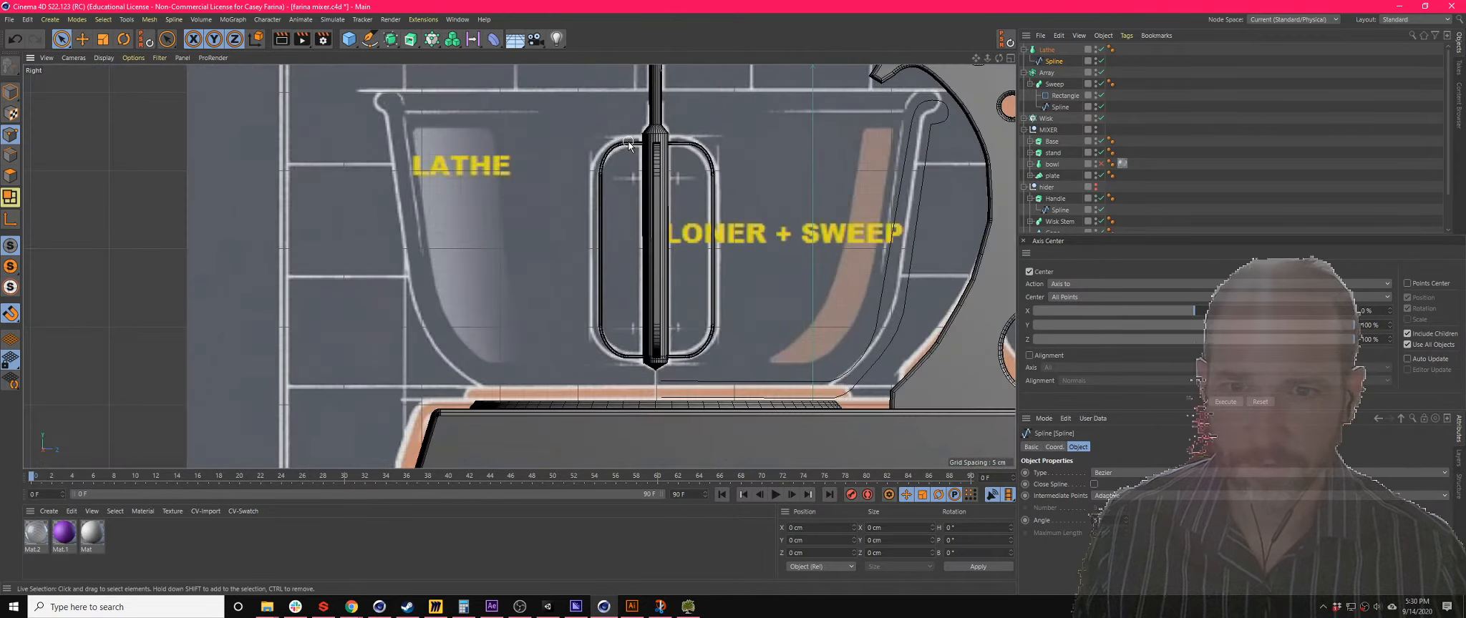
{"action": "scroll", "coordinate": [629, 142], "scroll_direction": "up", "scroll_amount": 2}
{"action": "scroll", "coordinate": [581, 124], "scroll_direction": "up", "scroll_amount": 2}
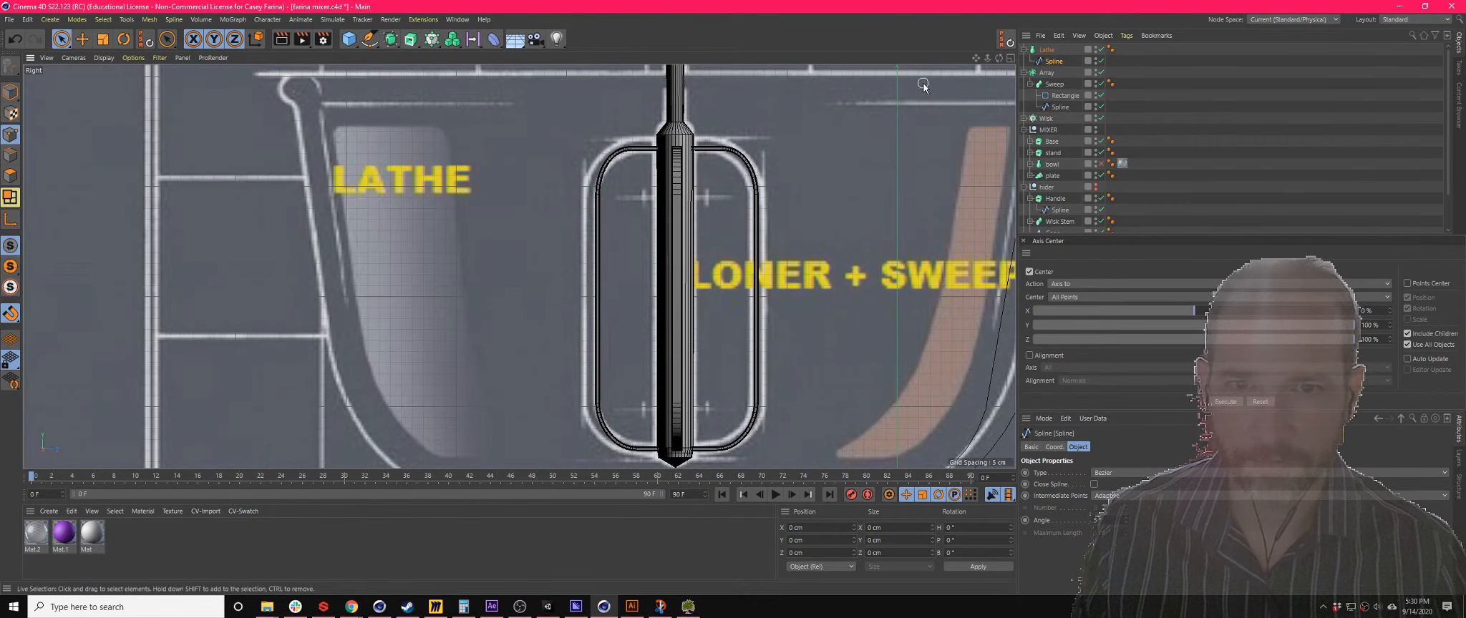
{"action": "left_click_drag", "start_coordinate": [975, 58], "coordinate": [971, 102]}
{"action": "middle_click_drag", "start_coordinate": [519, 267], "coordinate": [518, 361], "text": "alt"}
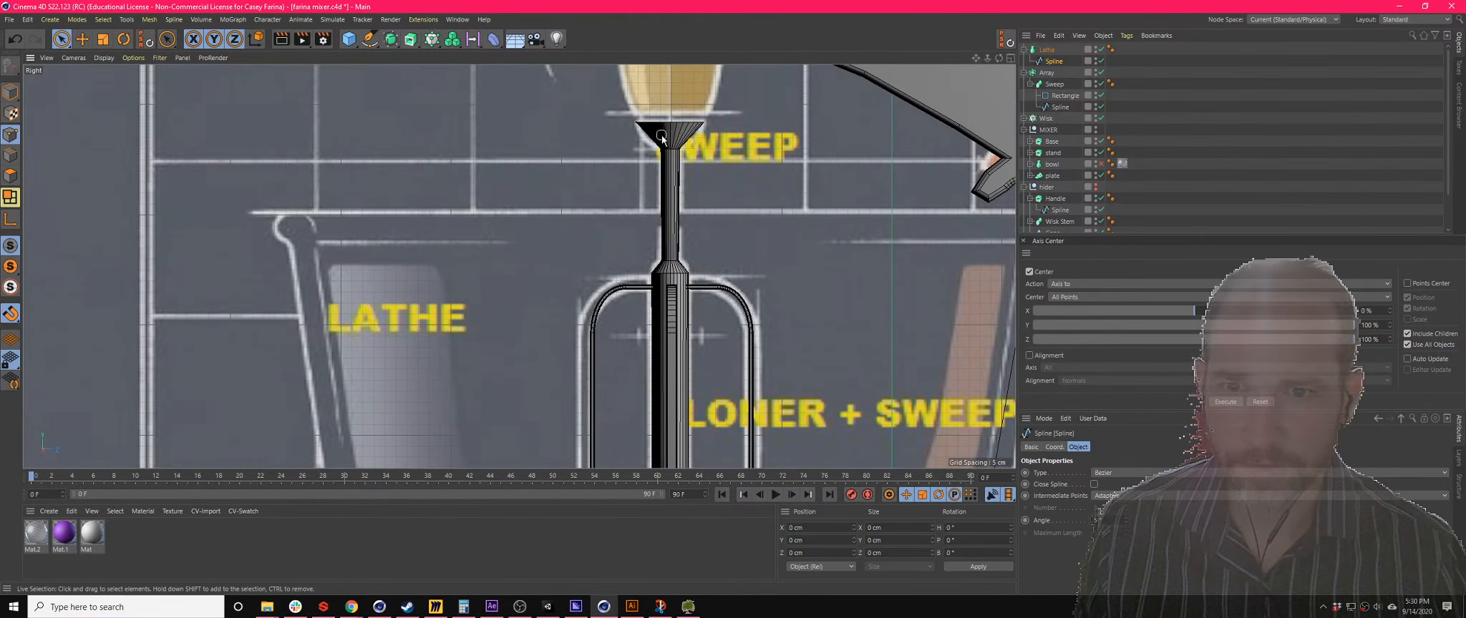
- Disable the Lathe, apply Soft Interpolation to the point below the stem's top flare, and bend its upper tangent to match the blueprint curve
{"action": "left_click", "coordinate": [1052, 61]}
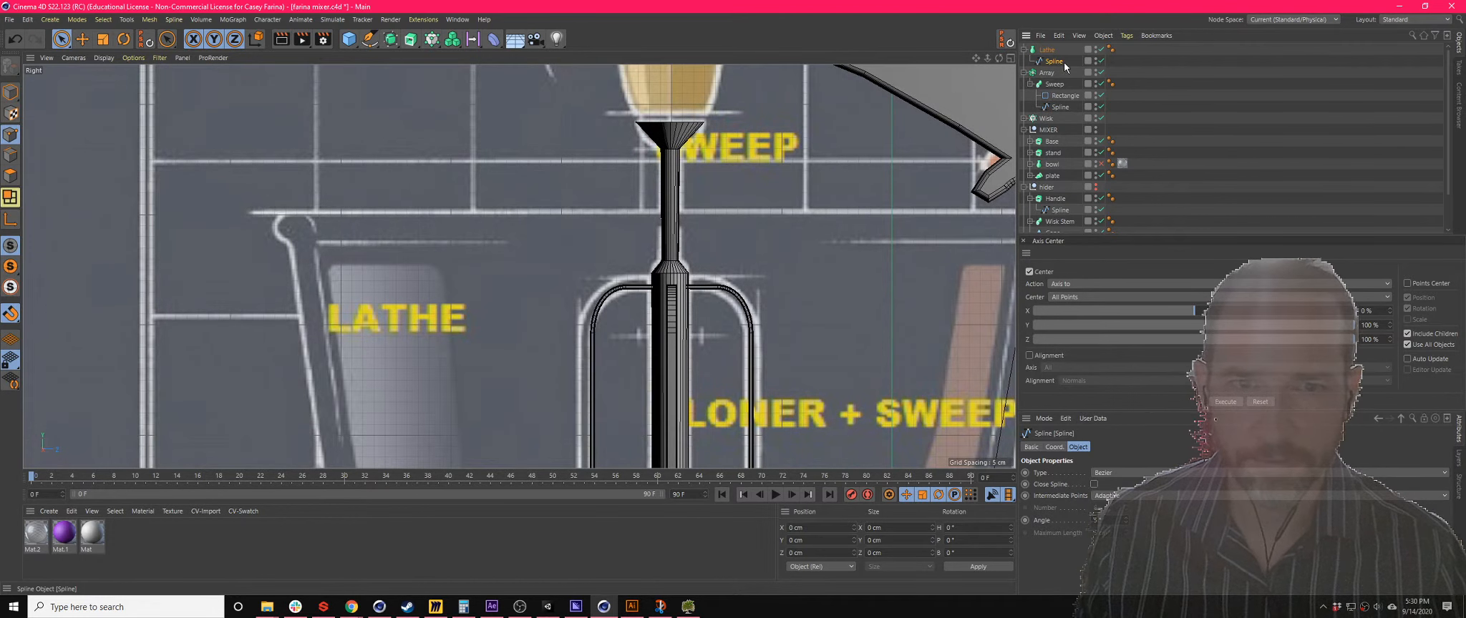
{"action": "left_click", "coordinate": [1101, 49]}
{"action": "key", "text": "o"}
{"action": "scroll", "coordinate": [612, 136], "scroll_direction": "up", "scroll_amount": 1}
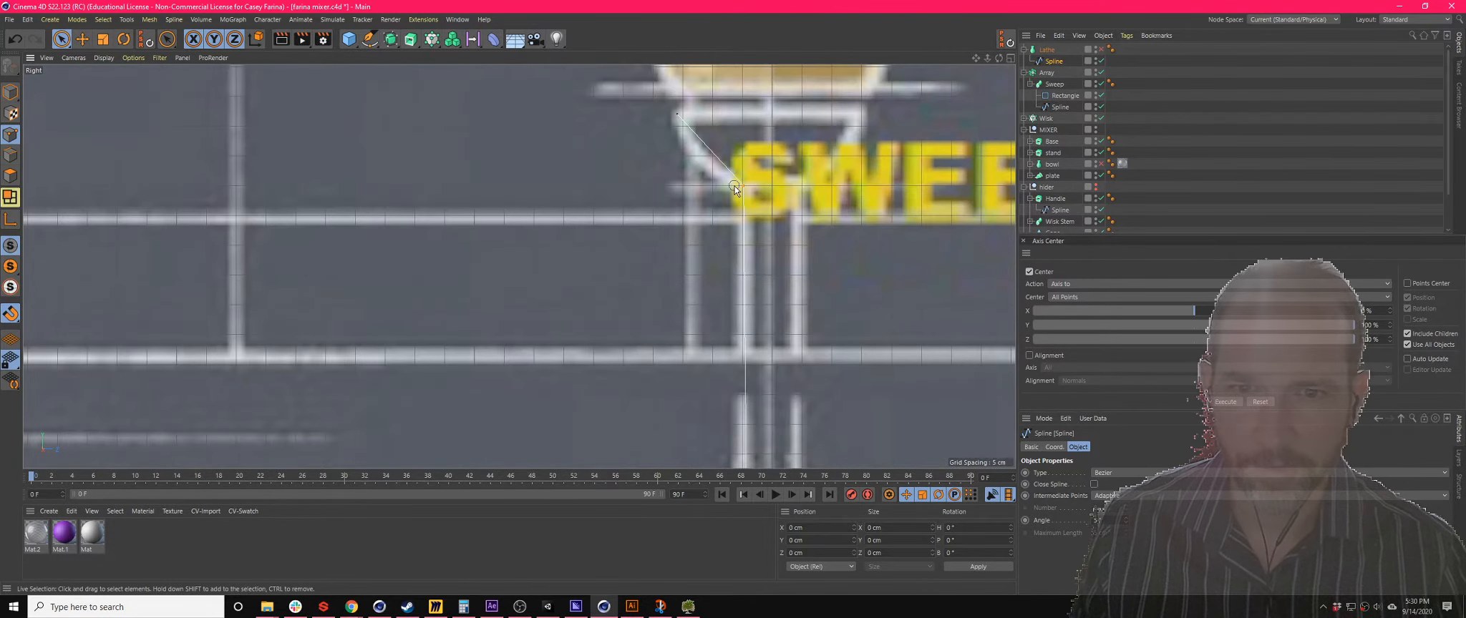
{"action": "right_click", "coordinate": [746, 187]}
{"action": "left_click", "coordinate": [763, 203]}
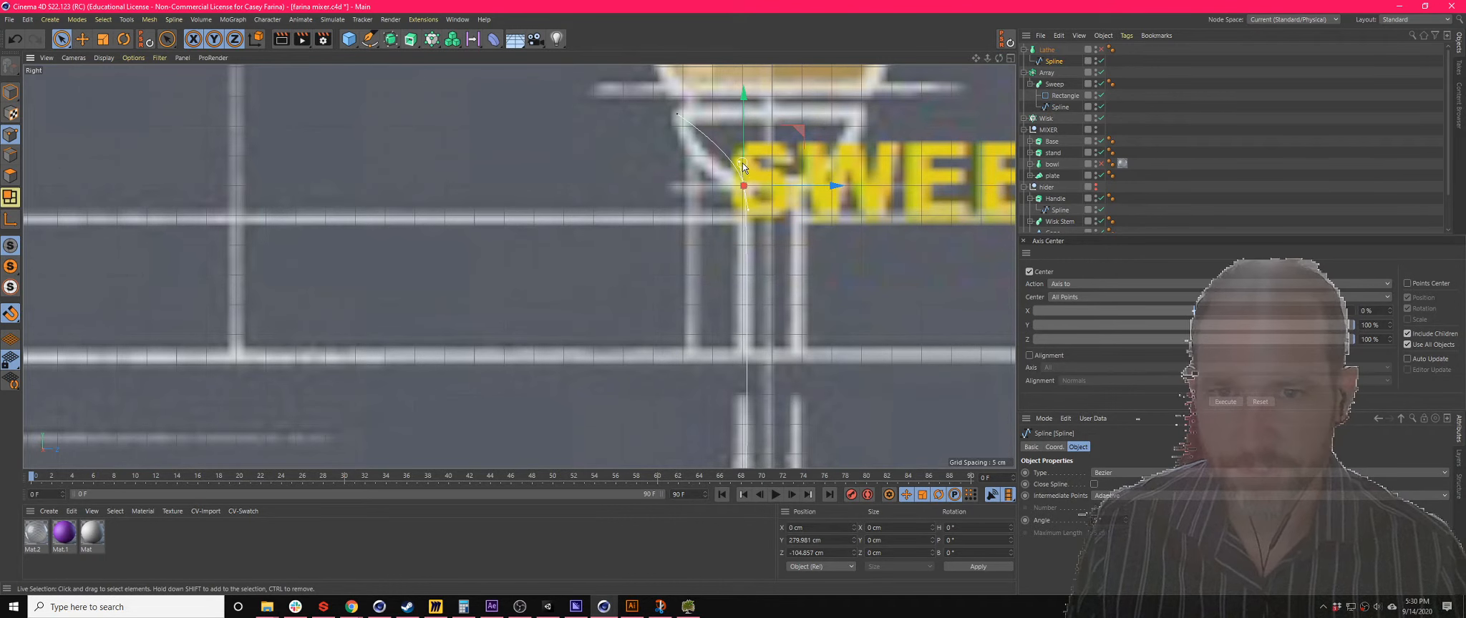
{"action": "key", "text": "e"}
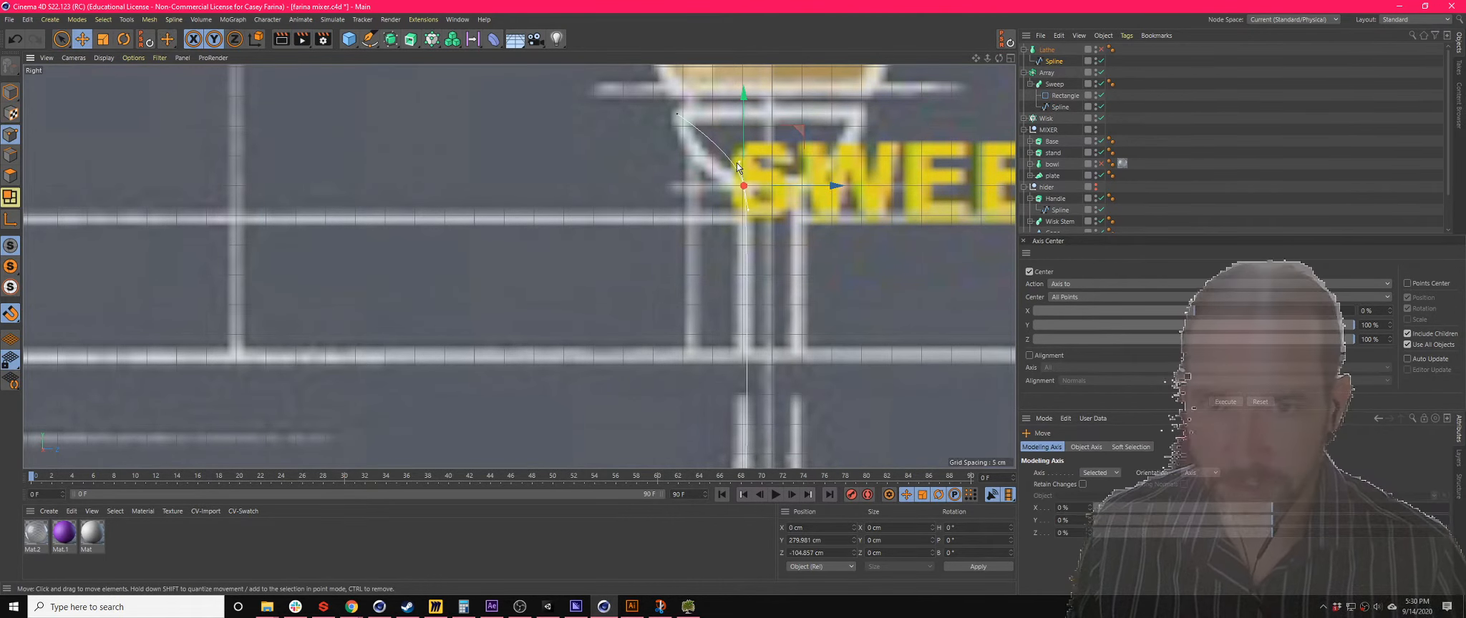
{"action": "left_click_drag", "start_coordinate": [738, 166], "coordinate": [743, 214]}
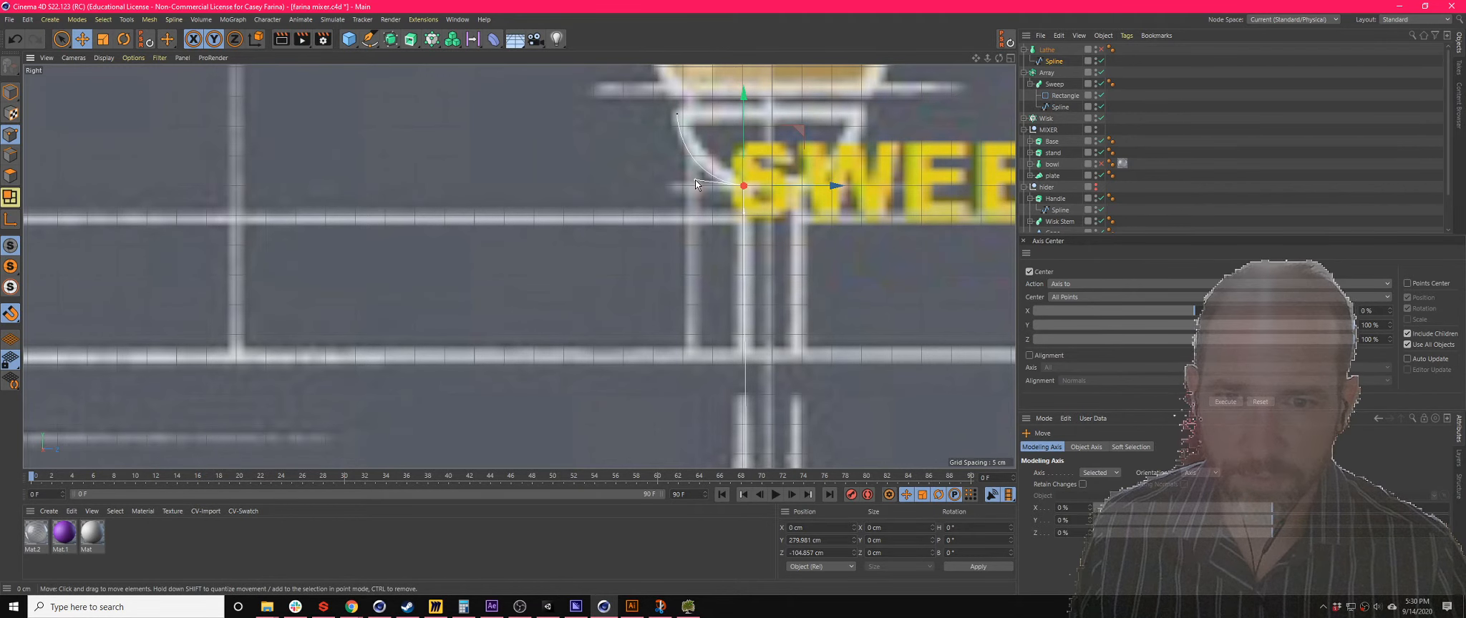
- Apply Soft Interpolation to the two profile points forming the shoulder just above the whisk loops
{"action": "scroll", "coordinate": [695, 180], "scroll_direction": "down", "scroll_amount": 5}
{"action": "scroll", "coordinate": [798, 421], "scroll_direction": "up", "scroll_amount": 4}
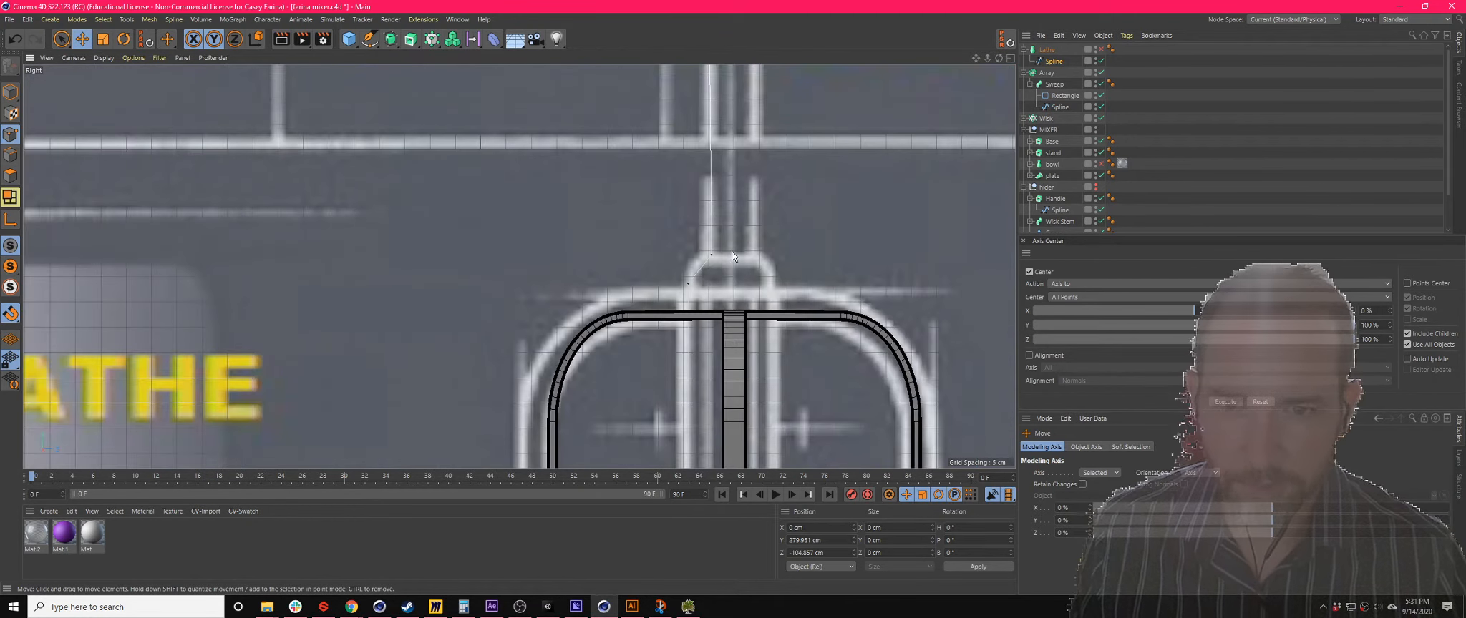
{"action": "key", "text": "9"}
{"action": "left_click", "coordinate": [711, 256]}
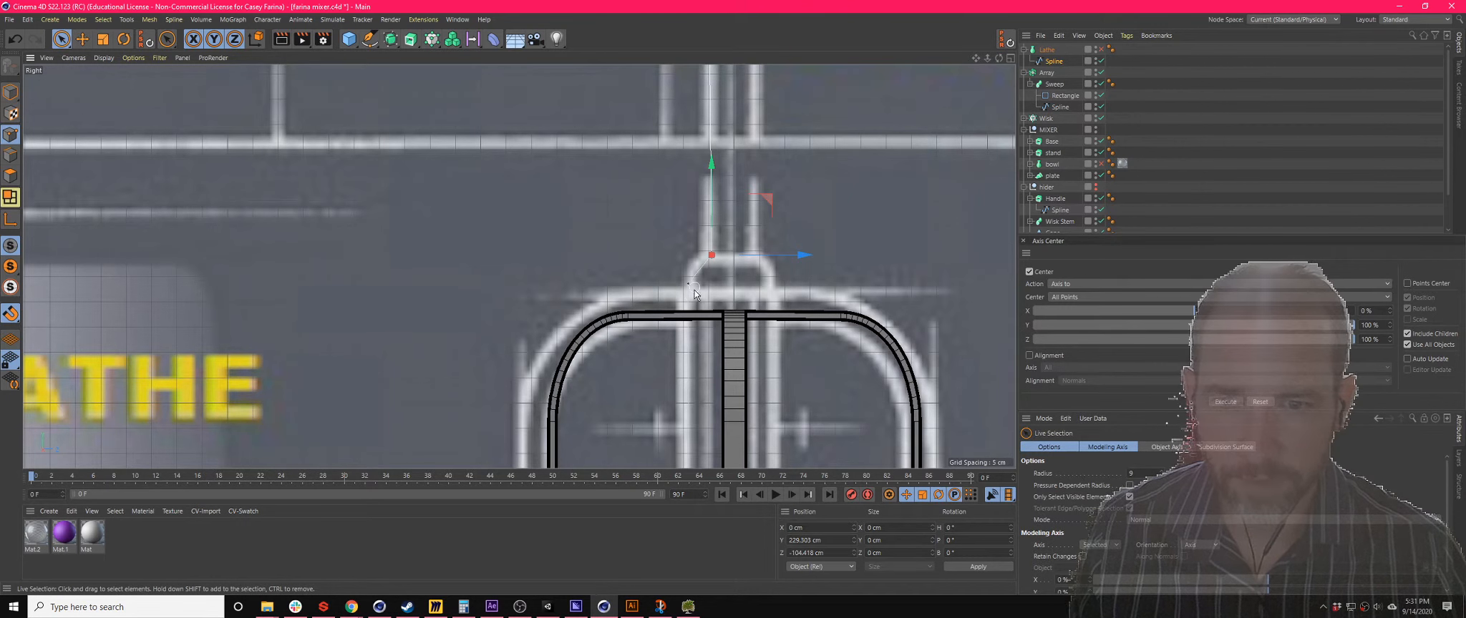
{"action": "left_click", "coordinate": [687, 285], "text": "shift"}
{"action": "right_click", "coordinate": [689, 285]}
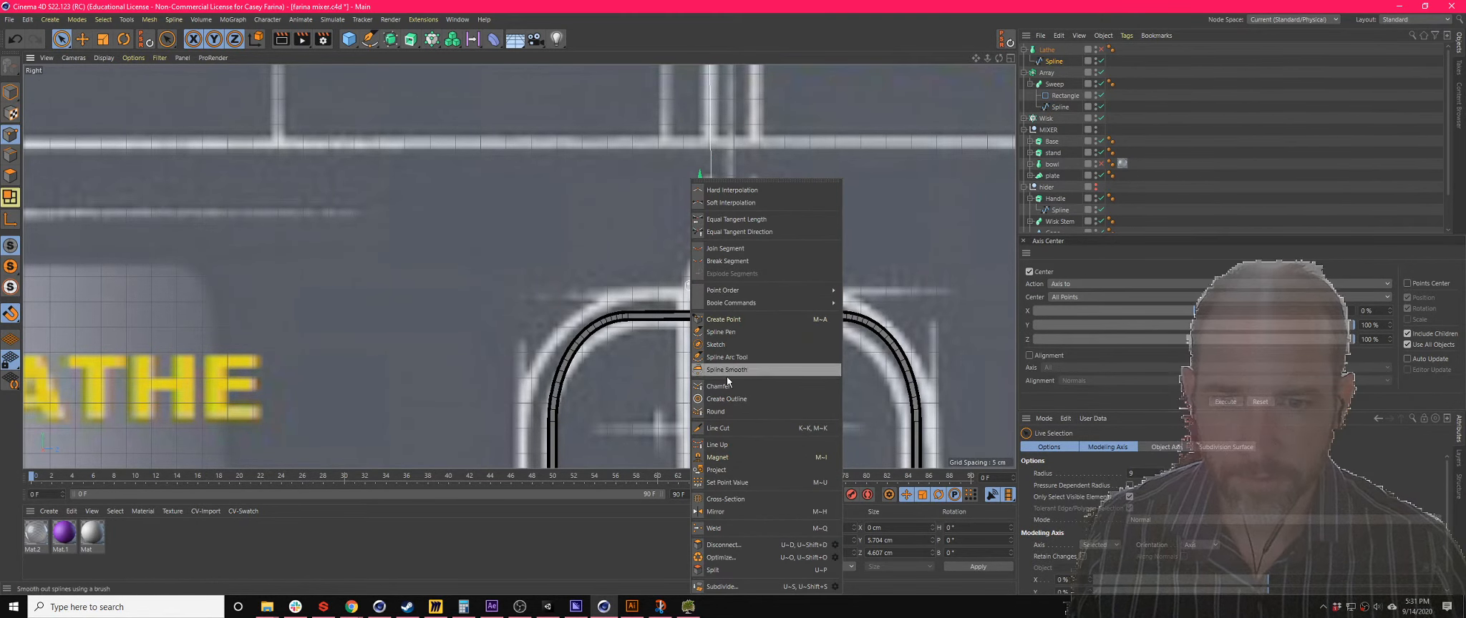
{"action": "left_click", "coordinate": [733, 204]}
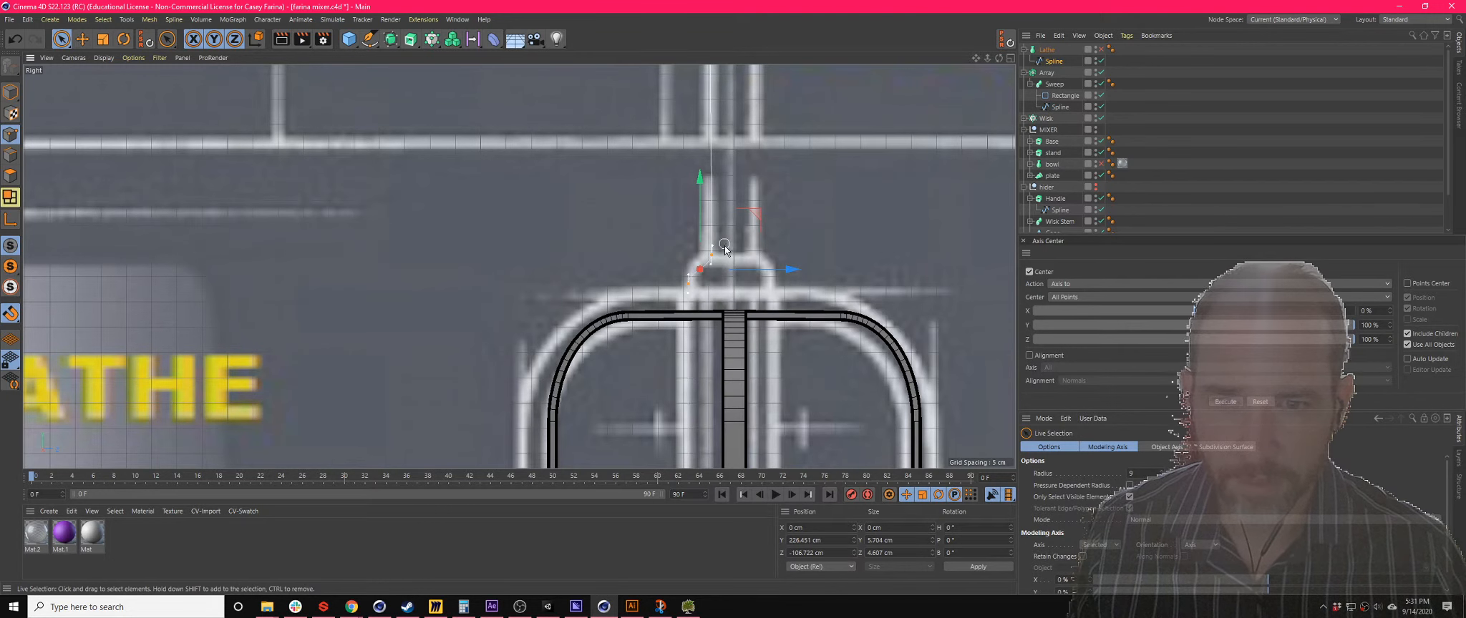
- Adjust the lower tangent of the upper shoulder point outward so the profile follows the blueprint's rounded shoulder
{"action": "left_click", "coordinate": [722, 256]}
{"action": "scroll", "coordinate": [721, 264], "scroll_direction": "up", "scroll_amount": 5}
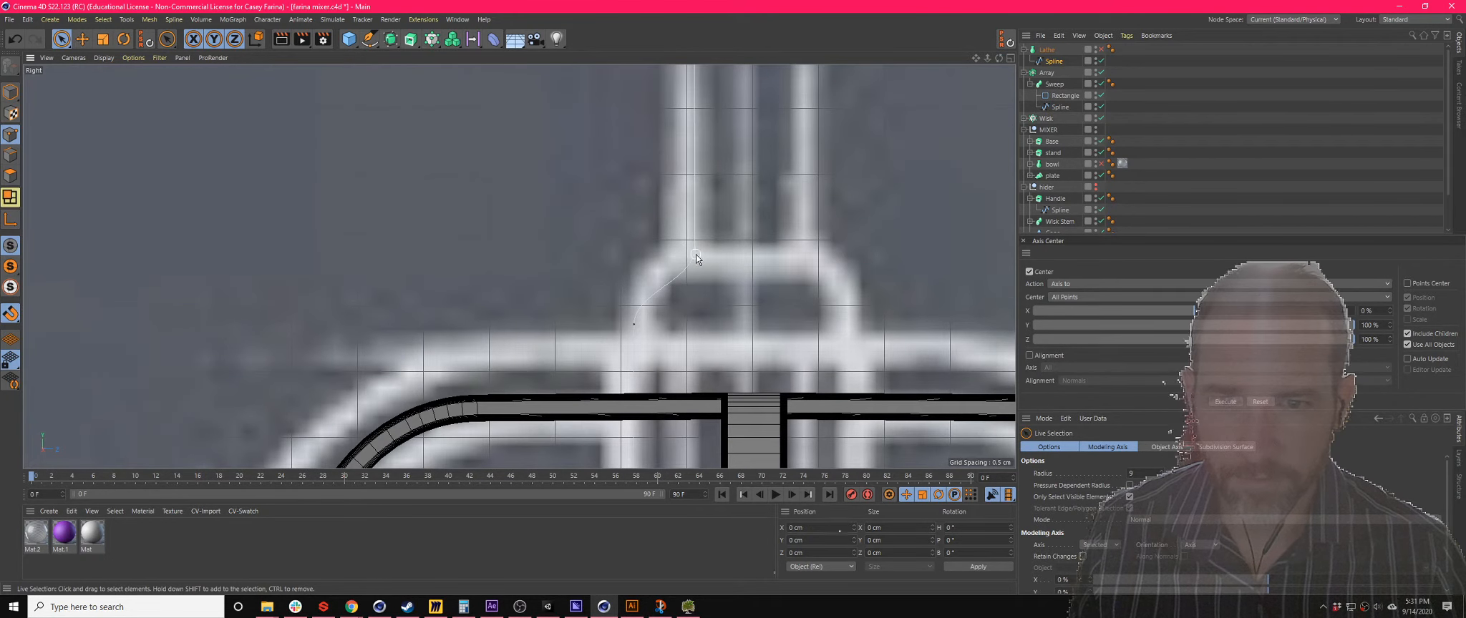
{"action": "left_click", "coordinate": [695, 253]}
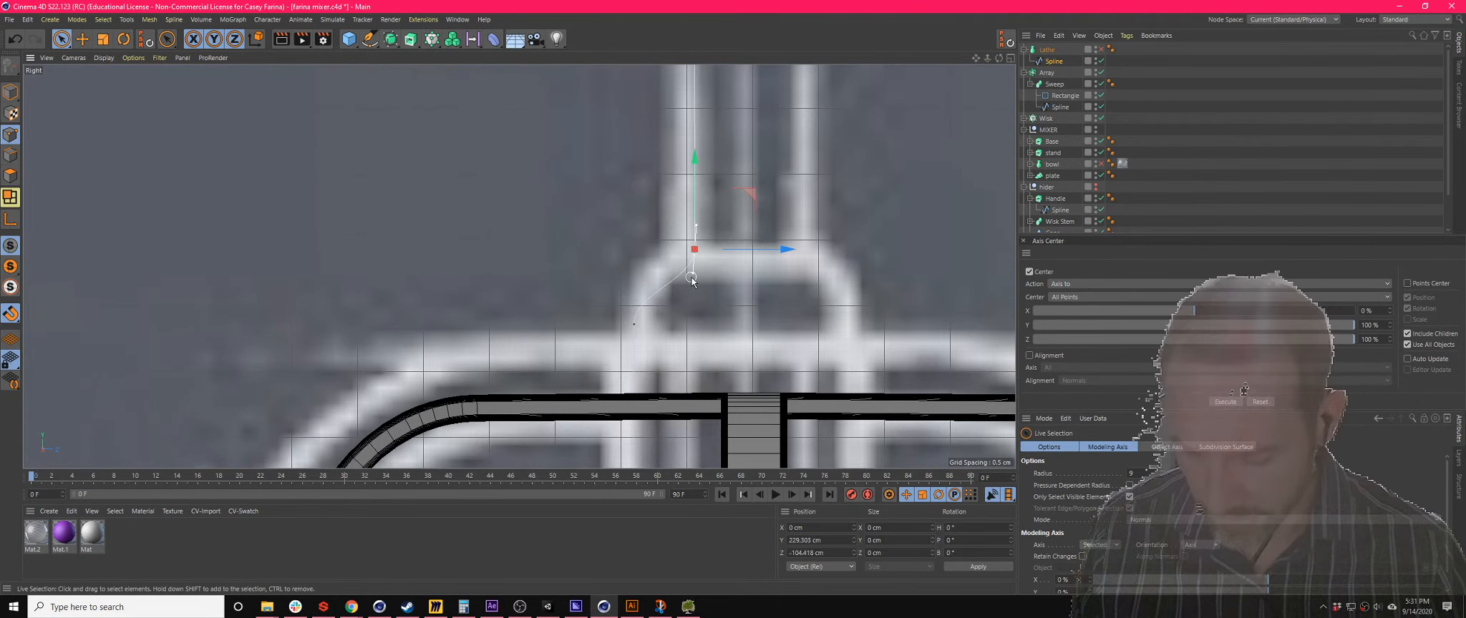
{"action": "key", "text": "e"}
{"action": "left_click_drag", "start_coordinate": [691, 280], "coordinate": [664, 269]}
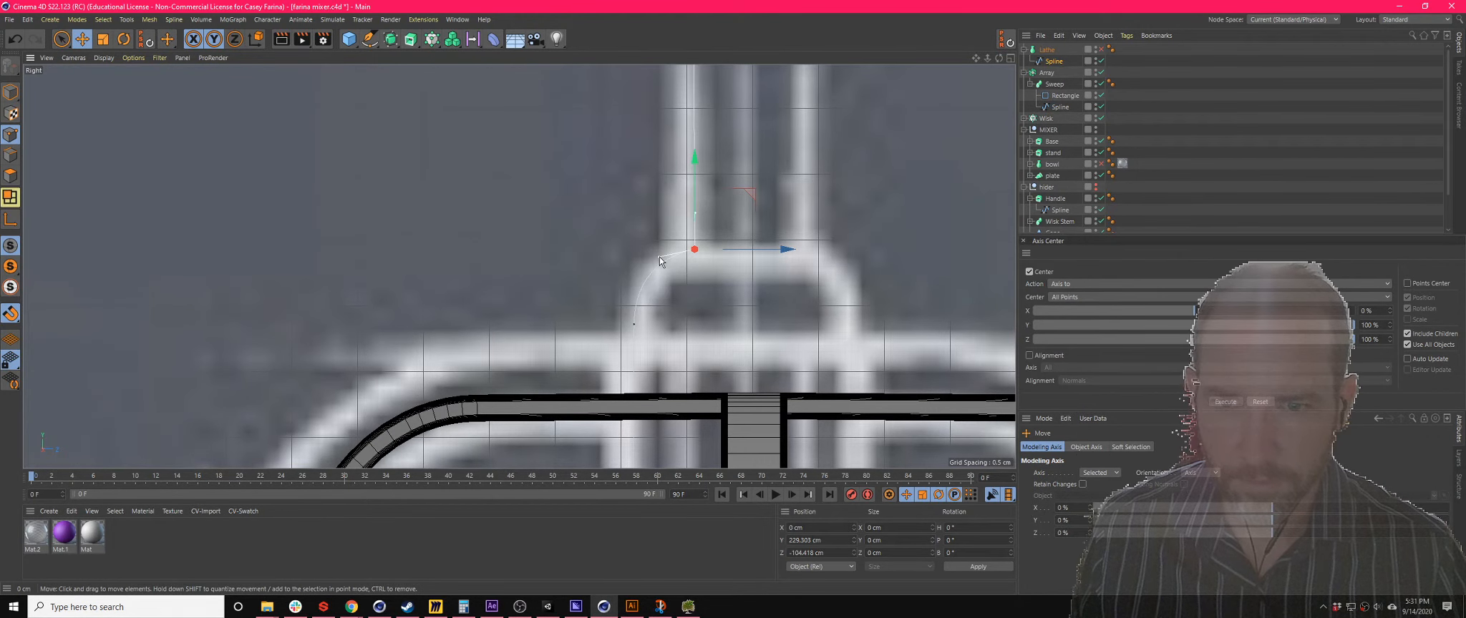
{"action": "scroll", "coordinate": [636, 328], "scroll_direction": "down", "scroll_amount": 2}
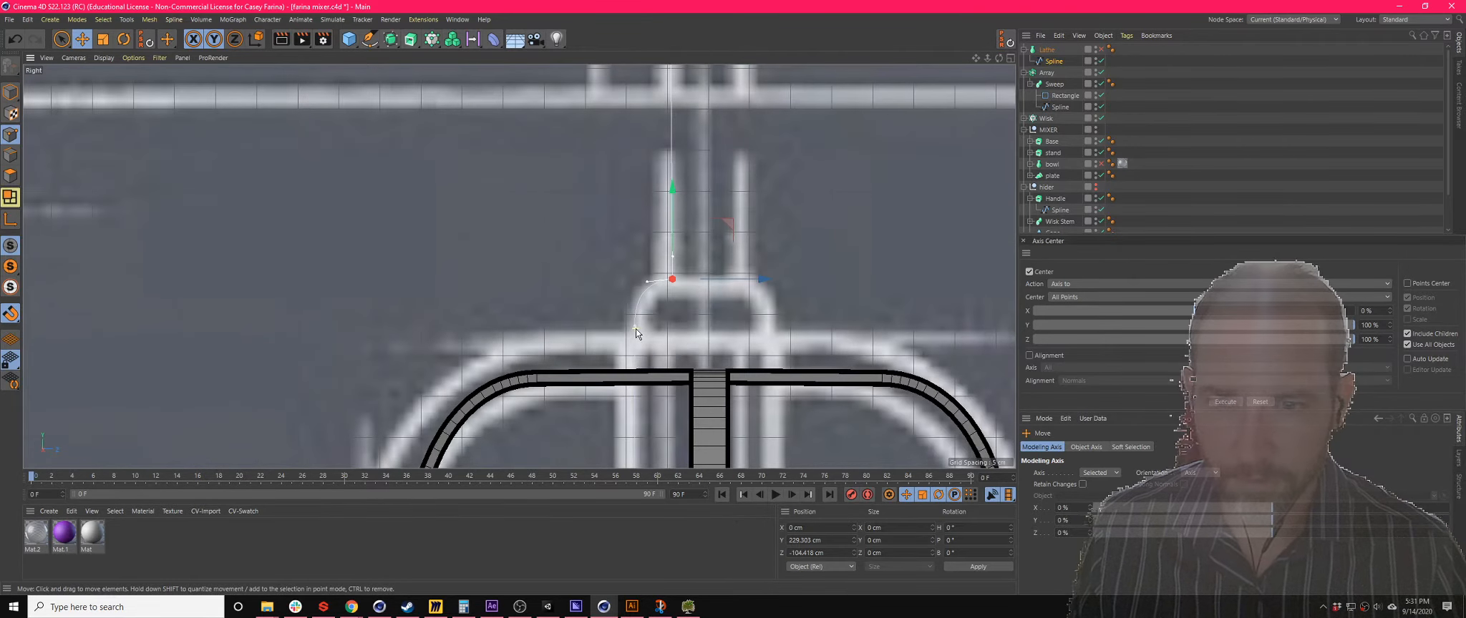
{"action": "scroll", "coordinate": [634, 352], "scroll_direction": "up", "scroll_amount": 2}
{"action": "scroll", "coordinate": [634, 351], "scroll_direction": "down", "scroll_amount": 3}
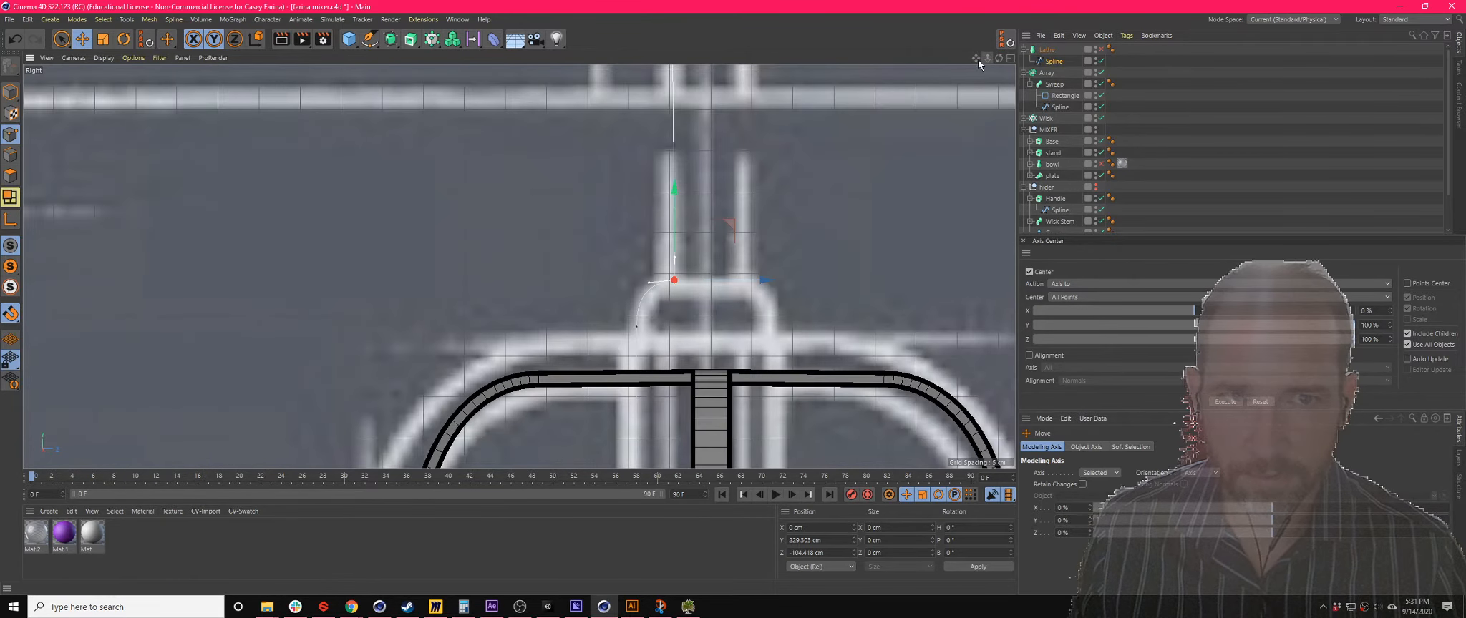
- Apply Soft Interpolation to the profile's outer corner point just above the pointed bottom tip
{"action": "scroll", "coordinate": [519, 266], "scroll_direction": "up", "scroll_amount": 1}
{"action": "middle_click_drag", "start_coordinate": [693, 365], "coordinate": [687, 243], "text": "alt"}
{"action": "scroll", "coordinate": [693, 365], "scroll_direction": "down", "scroll_amount": 5}
{"action": "middle_click", "coordinate": [693, 365]}
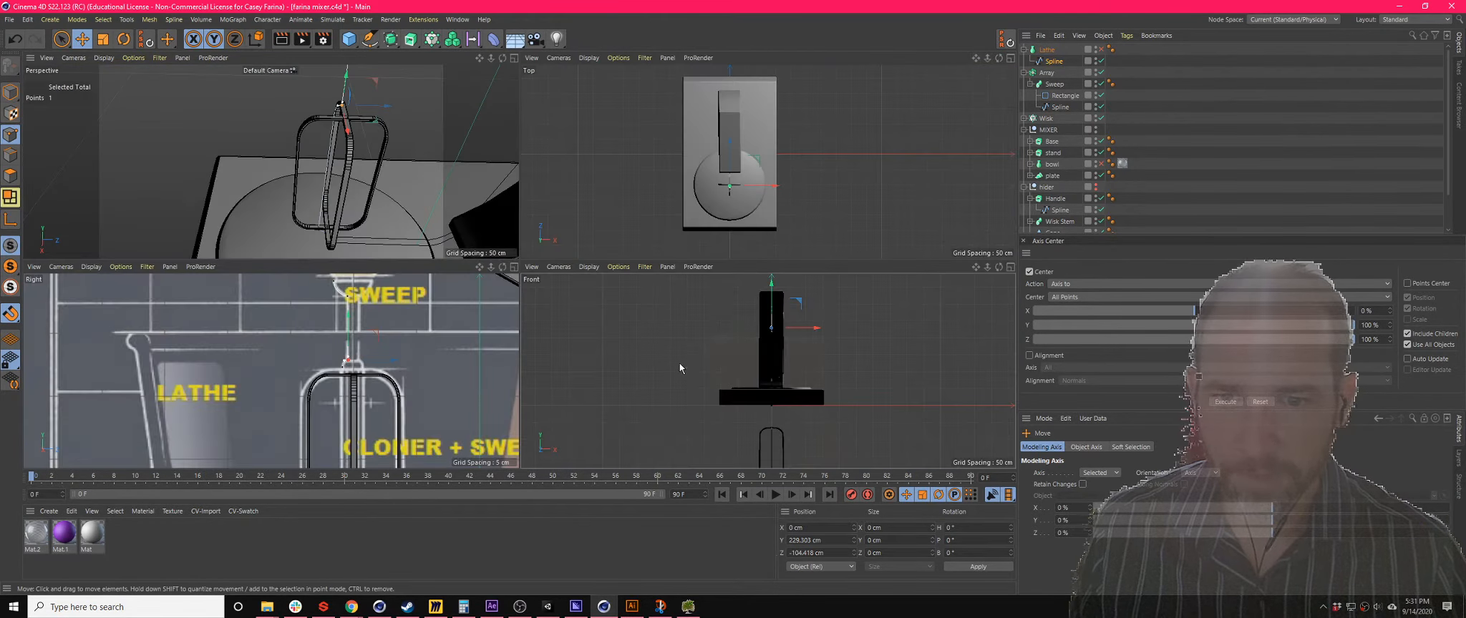
{"action": "middle_click", "coordinate": [267, 200]}
{"action": "middle_click", "coordinate": [734, 270]}
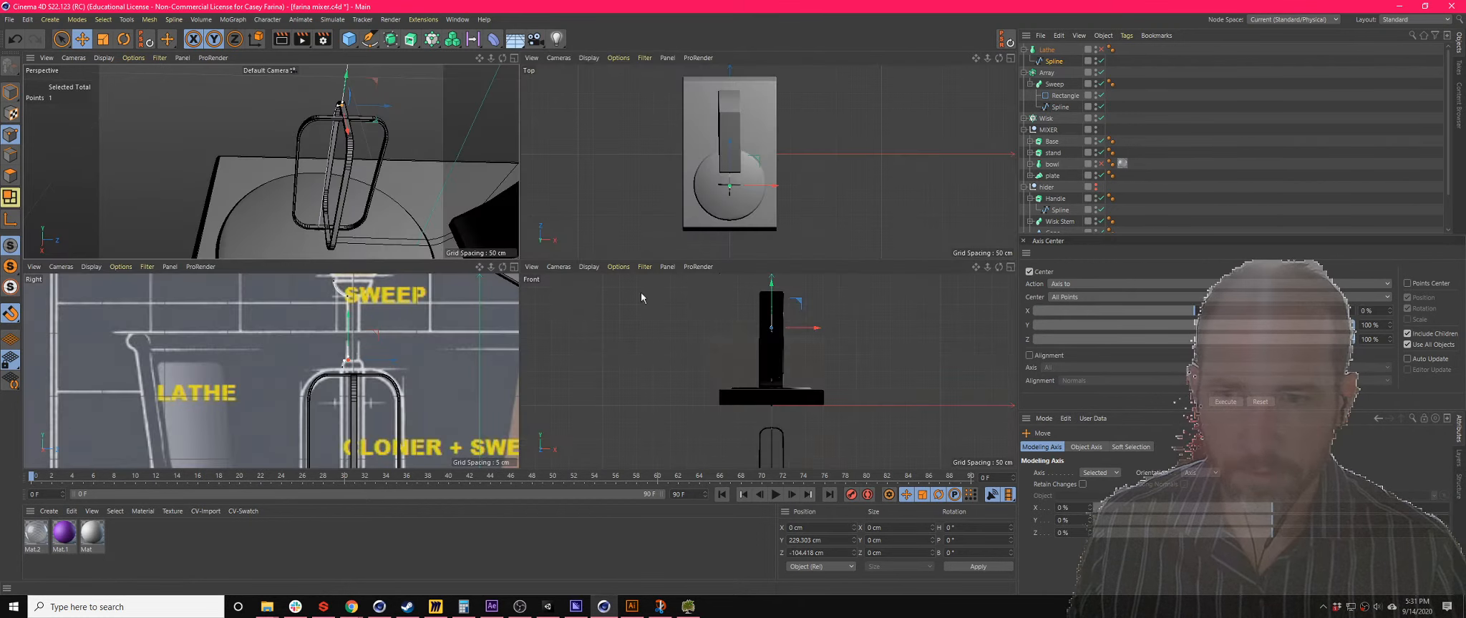
{"action": "middle_click", "coordinate": [513, 265]}
{"action": "scroll", "coordinate": [632, 269], "scroll_direction": "down", "scroll_amount": 4}
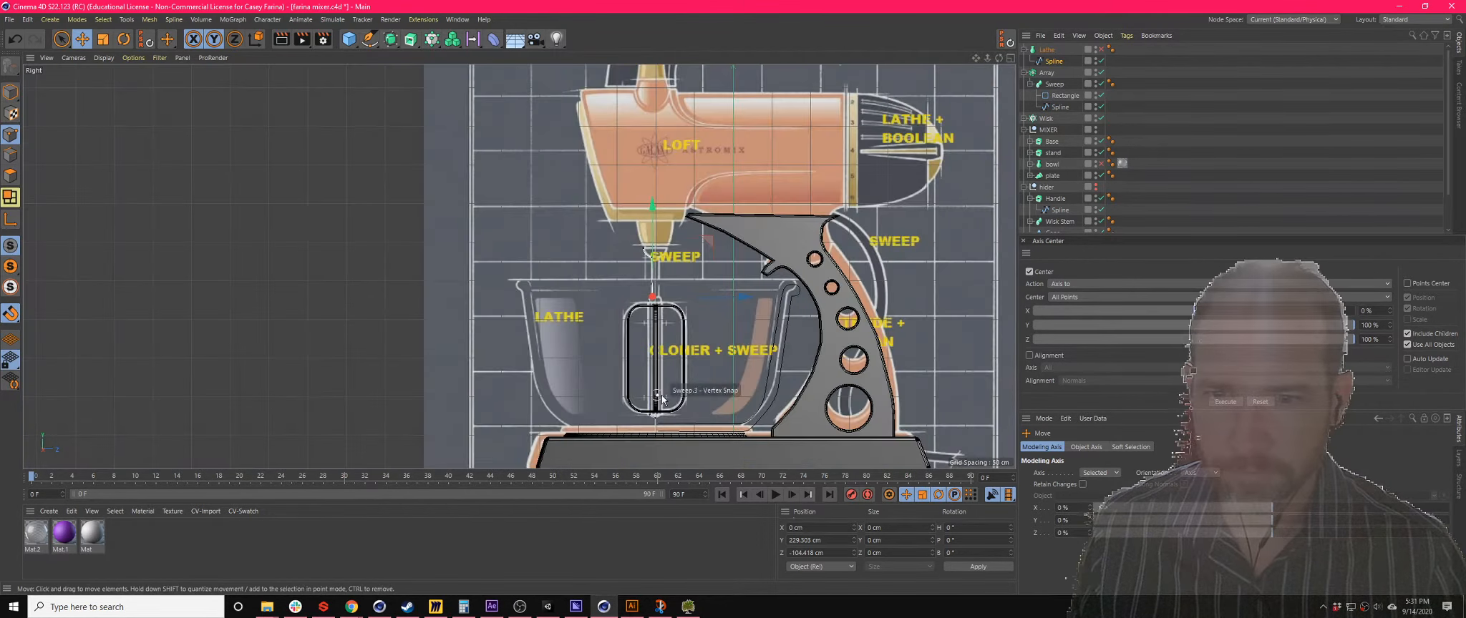
{"action": "scroll", "coordinate": [647, 401], "scroll_direction": "up", "scroll_amount": 10}
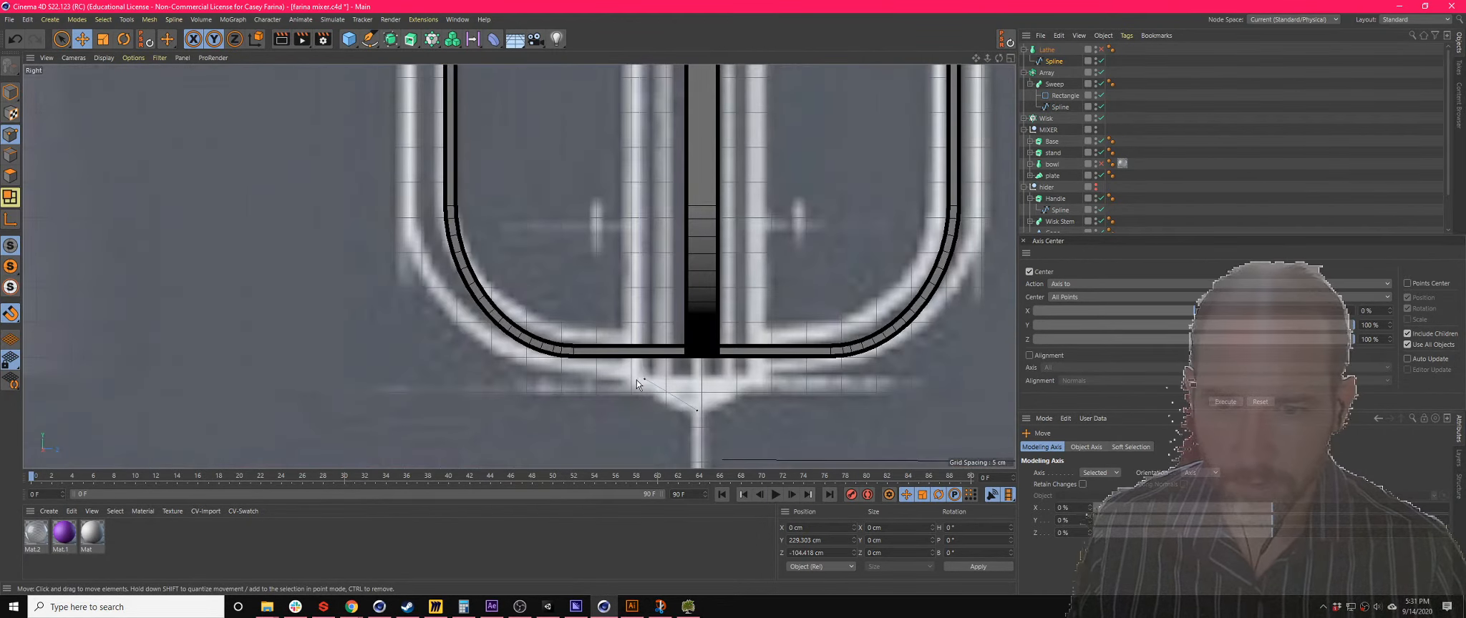
{"action": "left_click", "coordinate": [644, 379]}
{"action": "key", "text": "Delete"}
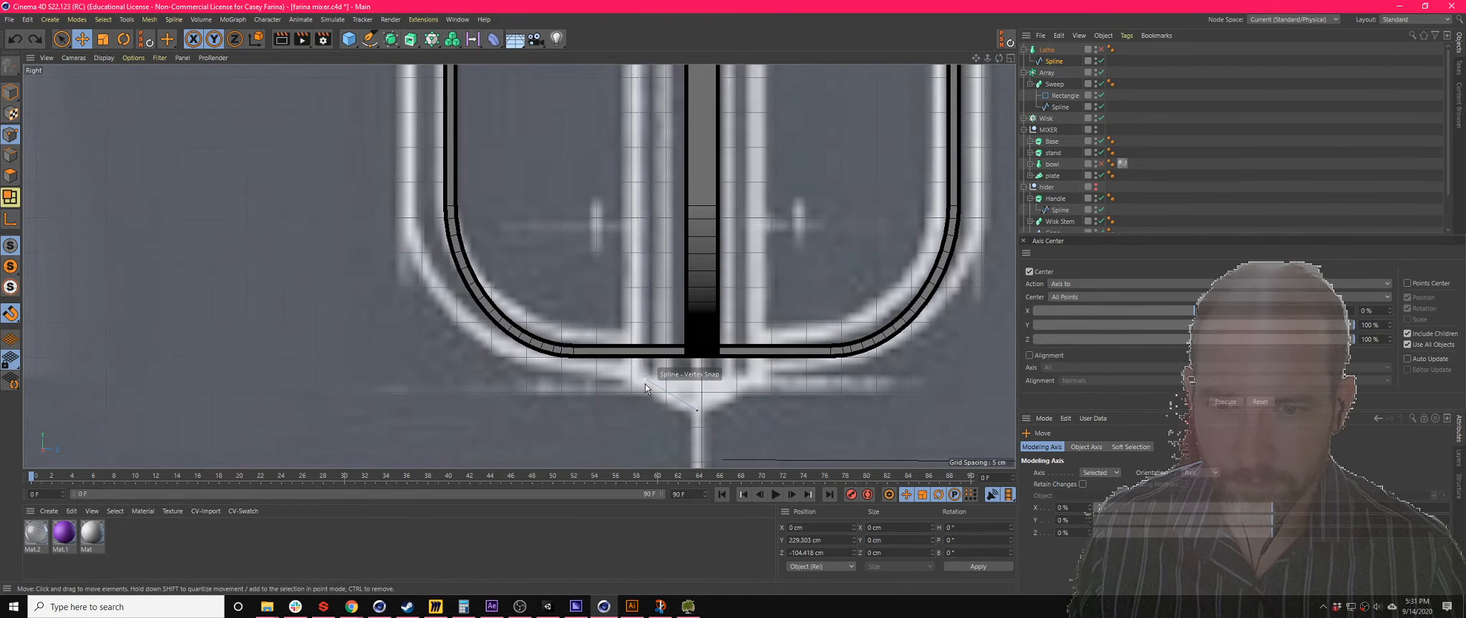
{"action": "left_click", "coordinate": [644, 380]}
{"action": "right_click", "coordinate": [644, 381]}
{"action": "left_click", "coordinate": [640, 385]}
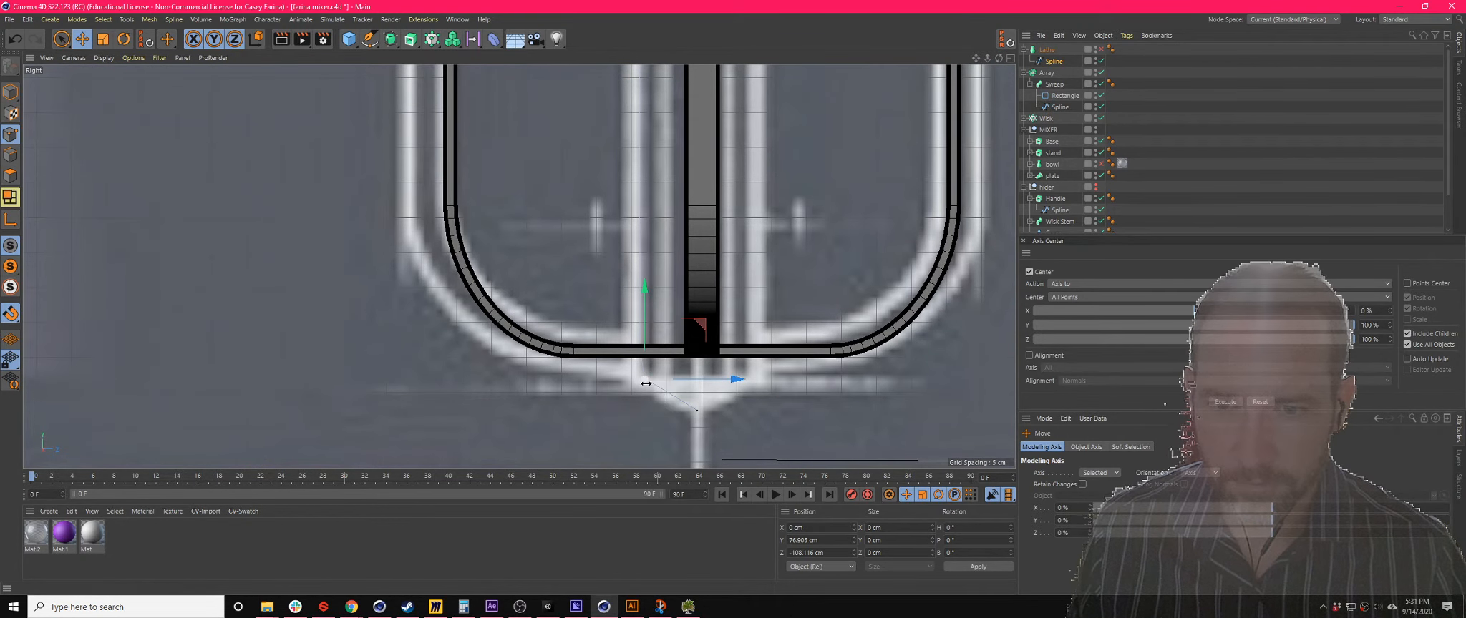
{"action": "key", "text": "space"}
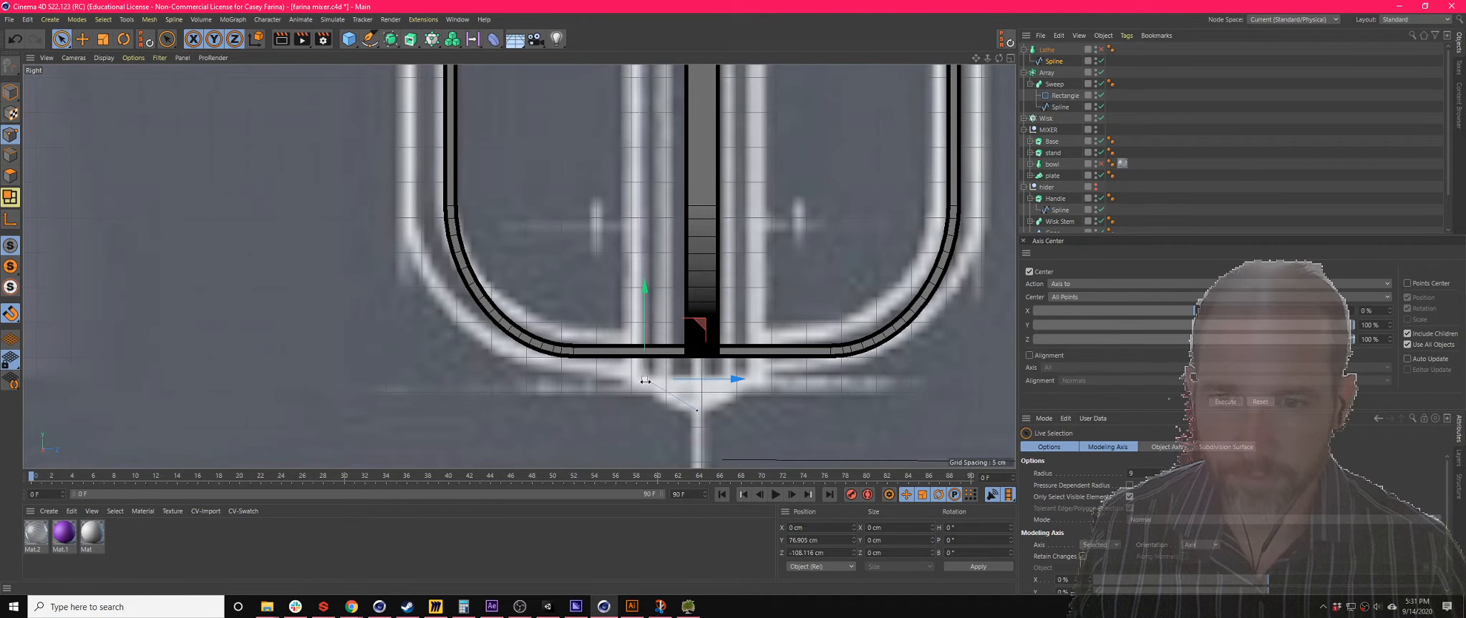
{"action": "right_click", "coordinate": [643, 389]}
{"action": "left_click", "coordinate": [689, 203]}
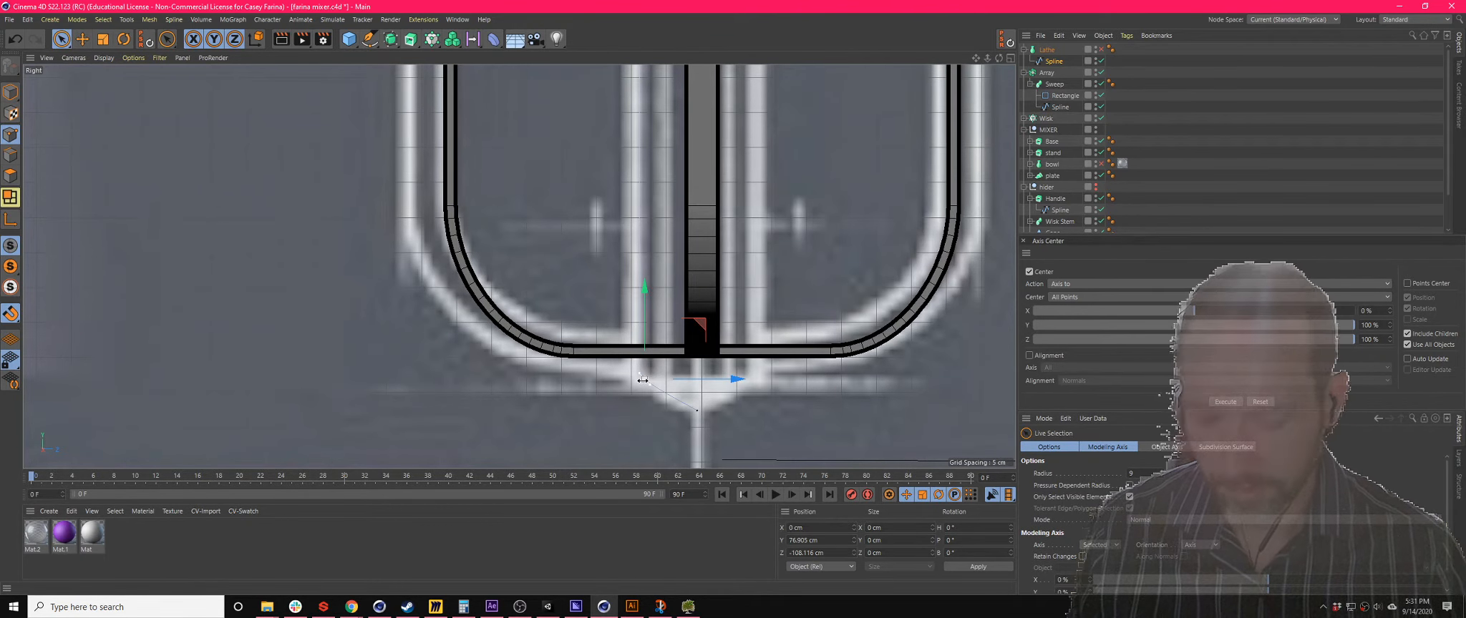
- Adjust the tangents of the lower corner point to round the profile toward its bottom tip
{"action": "key", "text": "space"}
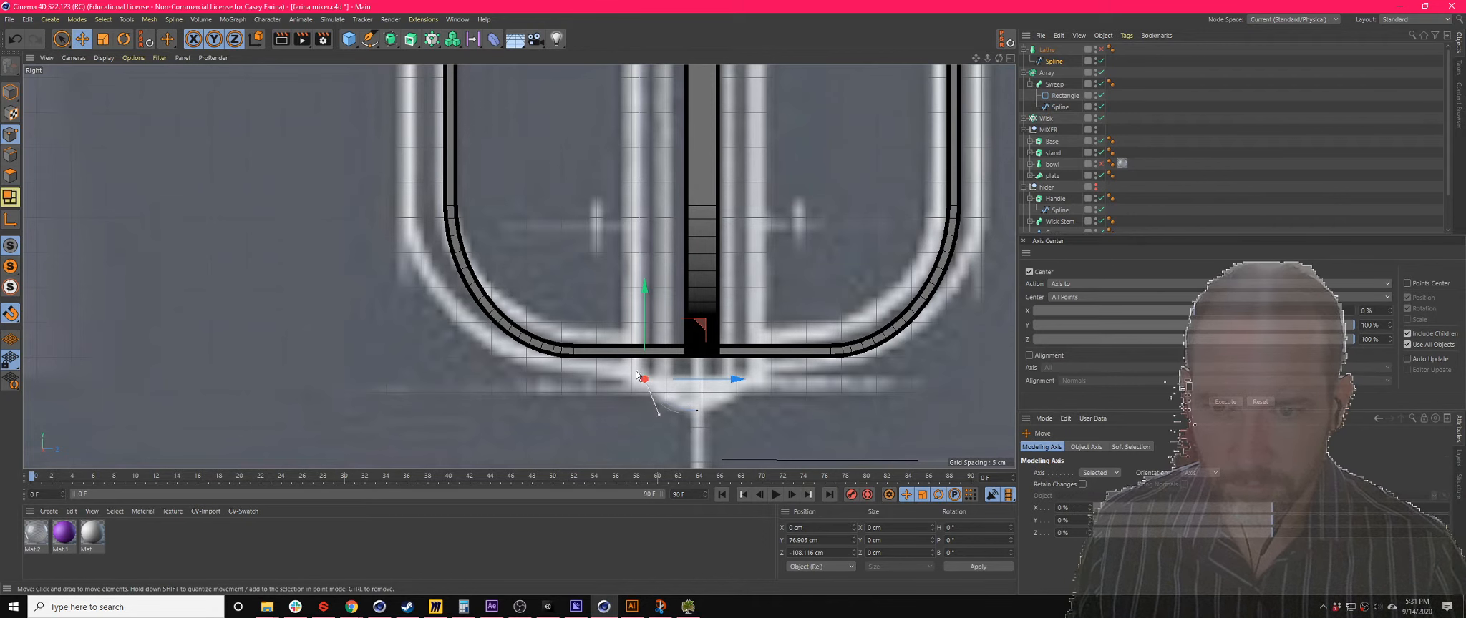
{"action": "key", "text": "ctrl+z"}
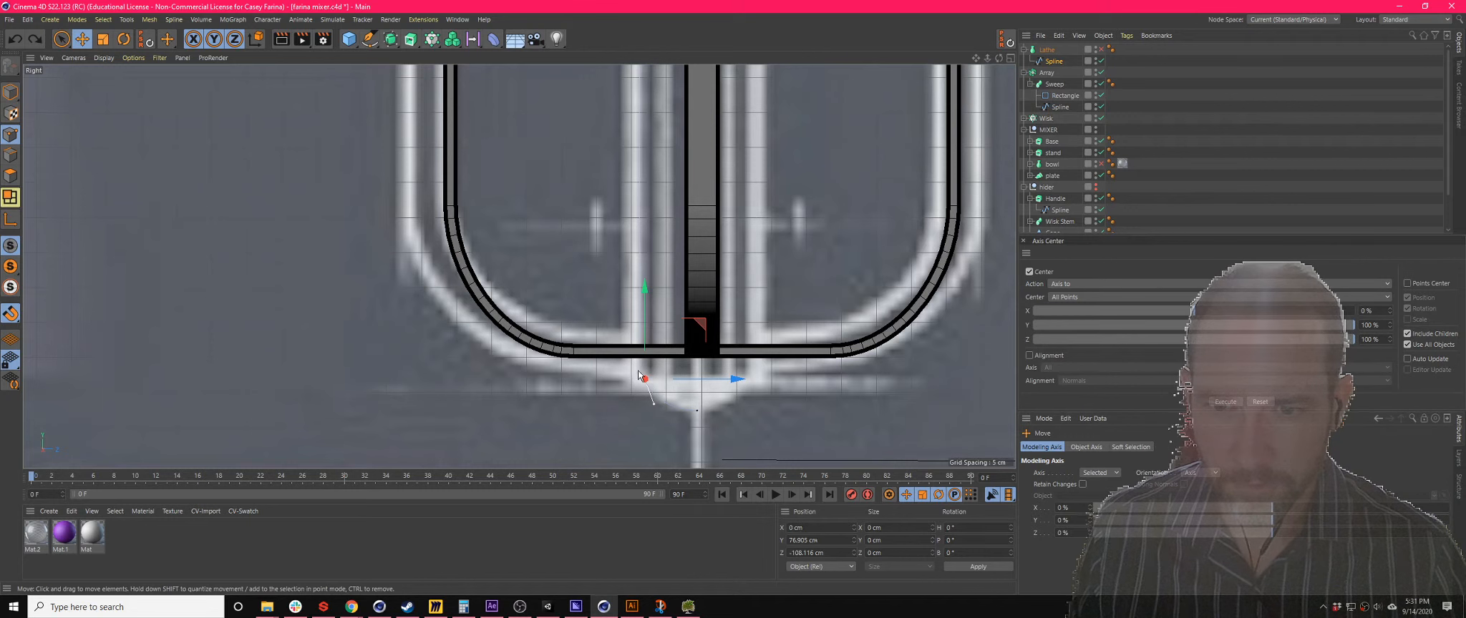
{"action": "mouse_move", "coordinate": [651, 350]}
{"action": "left_mouse_down", "text": "shift"}
{"action": "mouse_move", "coordinate": [635, 343]}
{"action": "mouse_move", "coordinate": [640, 359]}
{"action": "left_mouse_up", "text": "shift"}
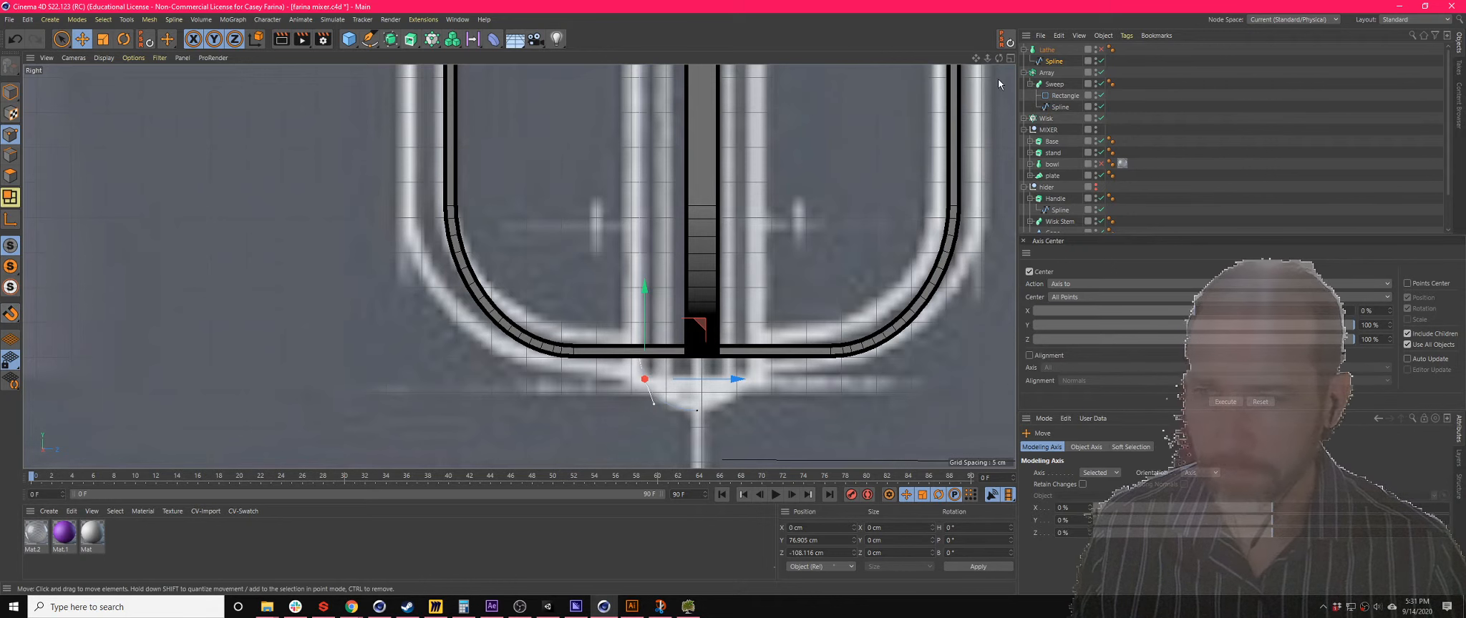
- Re-enable the Lathe, inspect the stem inside the whisk in the perspective view, and collapse the Lathe's hierarchy
{"action": "left_click", "coordinate": [1010, 58]}
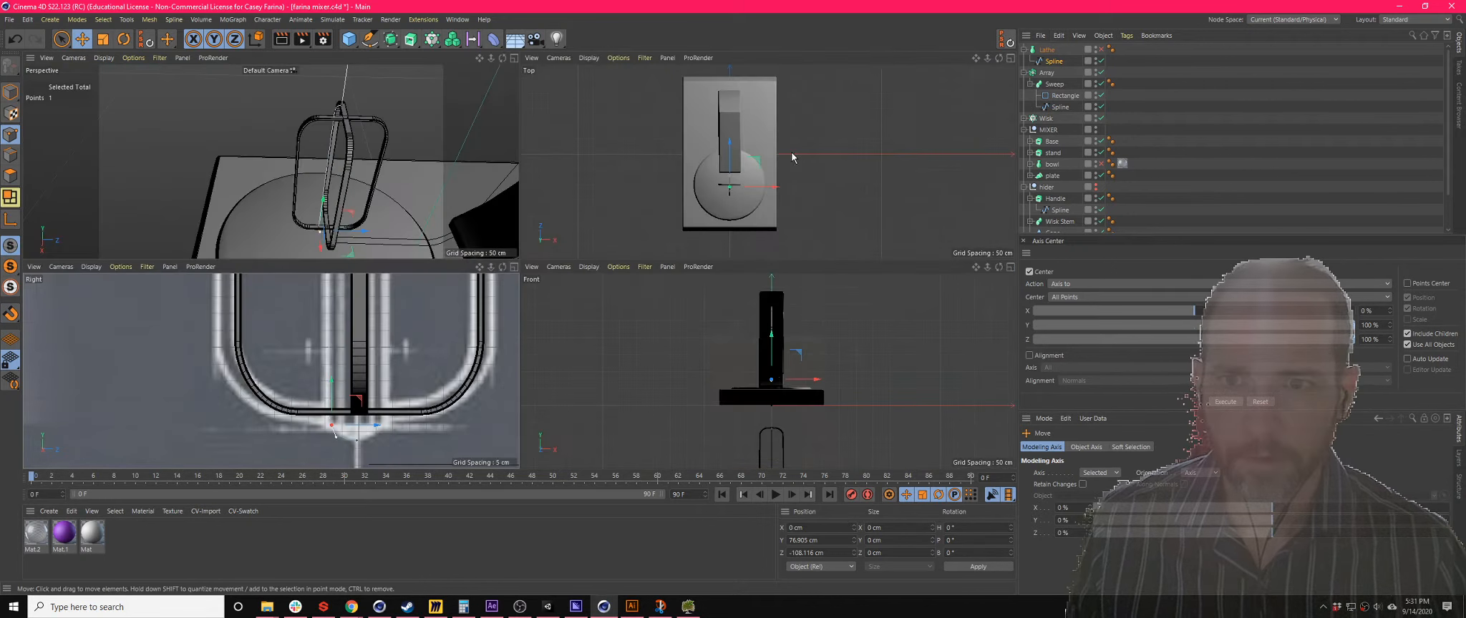
{"action": "left_click", "coordinate": [512, 61]}
{"action": "left_click", "coordinate": [1100, 50]}
{"action": "scroll", "coordinate": [723, 209], "scroll_direction": "down", "scroll_amount": 4}
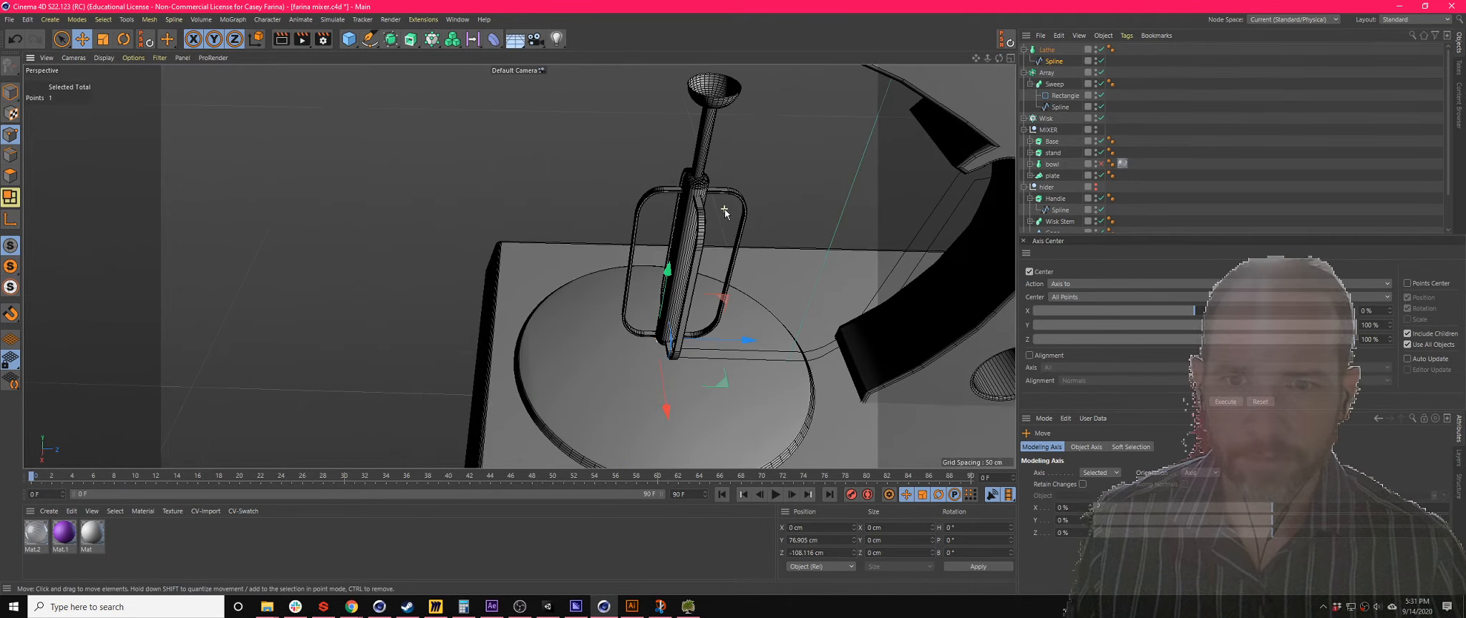
{"action": "left_click_drag", "start_coordinate": [714, 201], "coordinate": [767, 195], "text": "alt"}
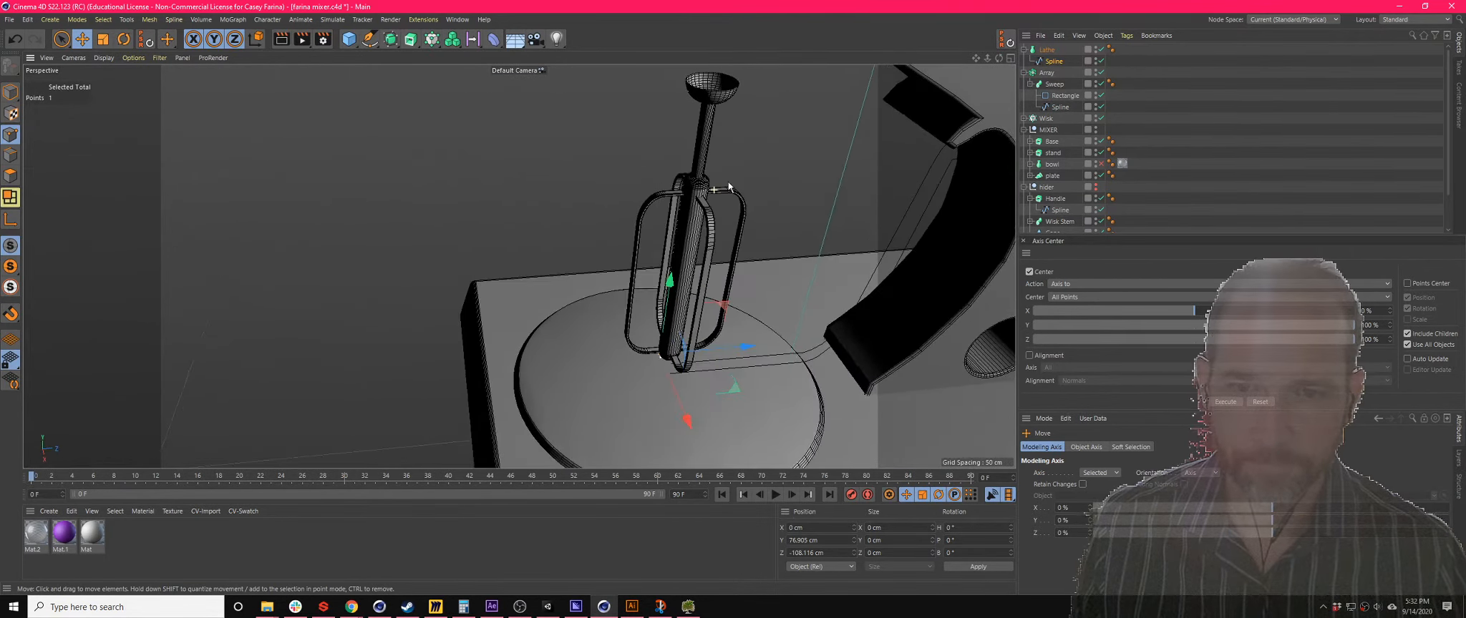
{"action": "left_click", "coordinate": [1048, 50]}
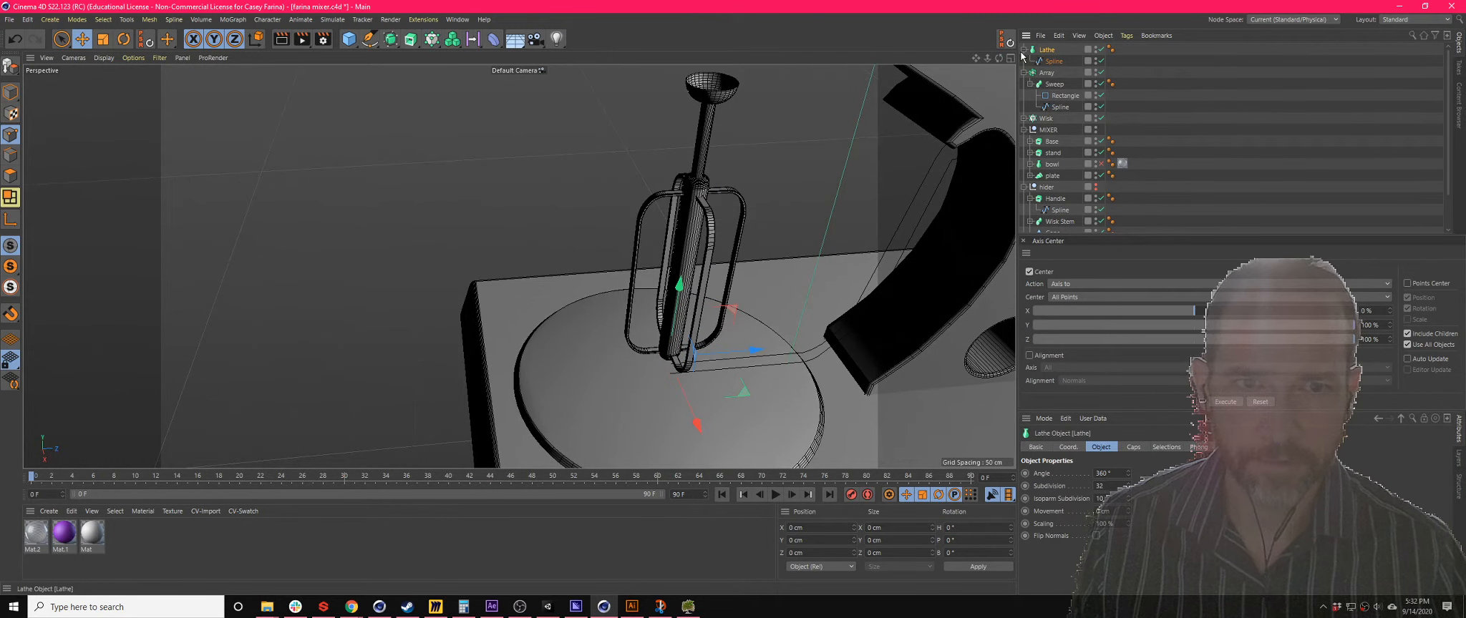
{"action": "left_click", "coordinate": [1024, 50]}
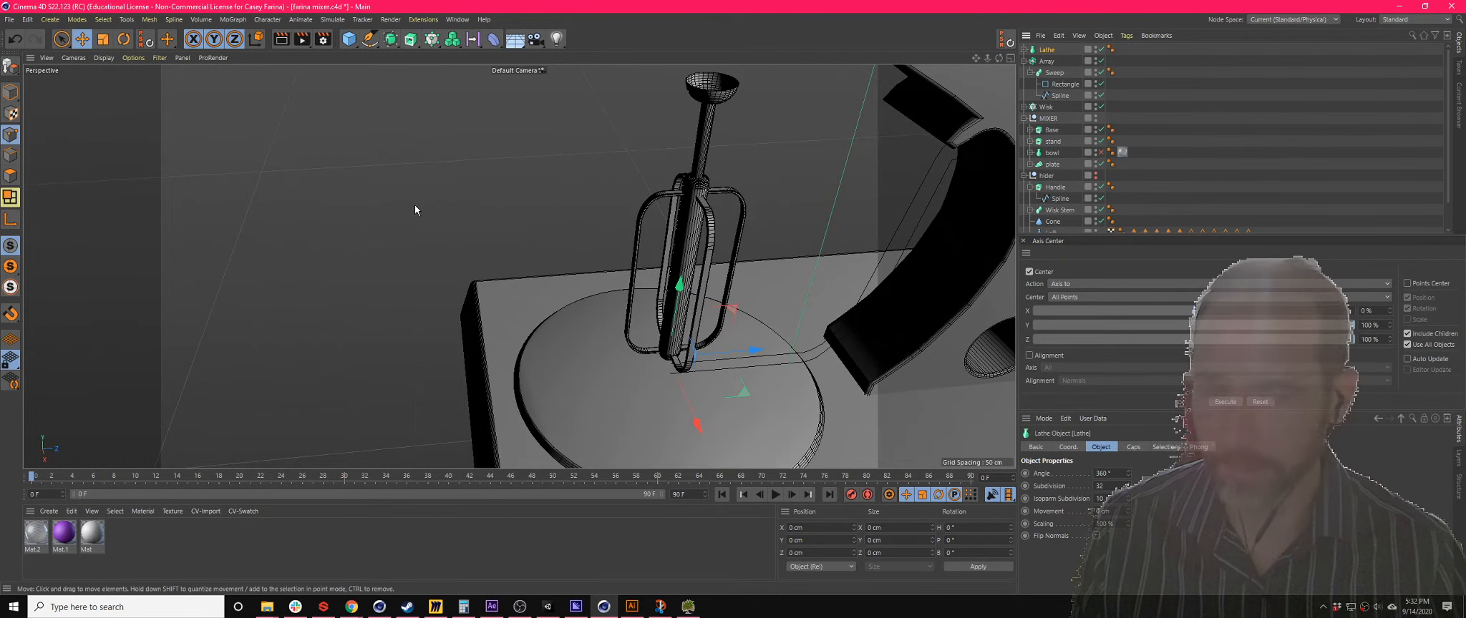
- Save the project and create two incremental versions of the mixer file
{"action": "key", "text": "ctrl+s"}
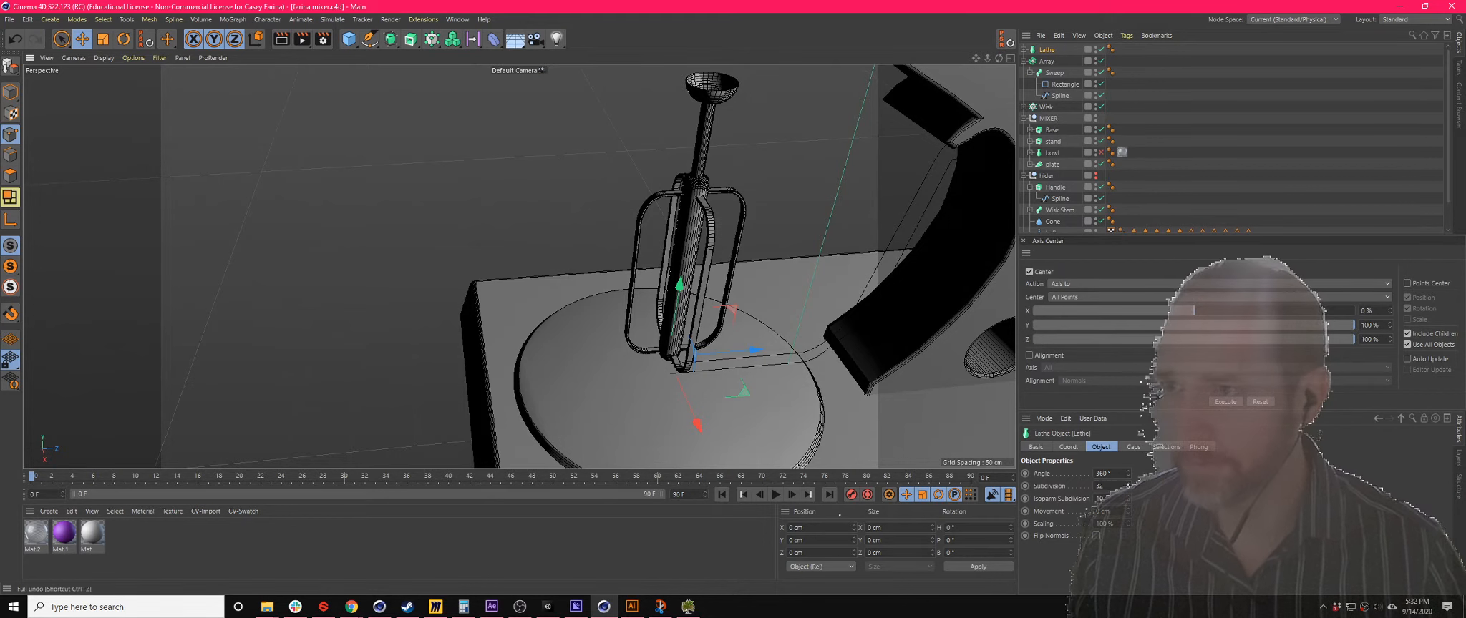
{"action": "left_click", "coordinate": [9, 19]}
{"action": "left_click", "coordinate": [34, 147]}
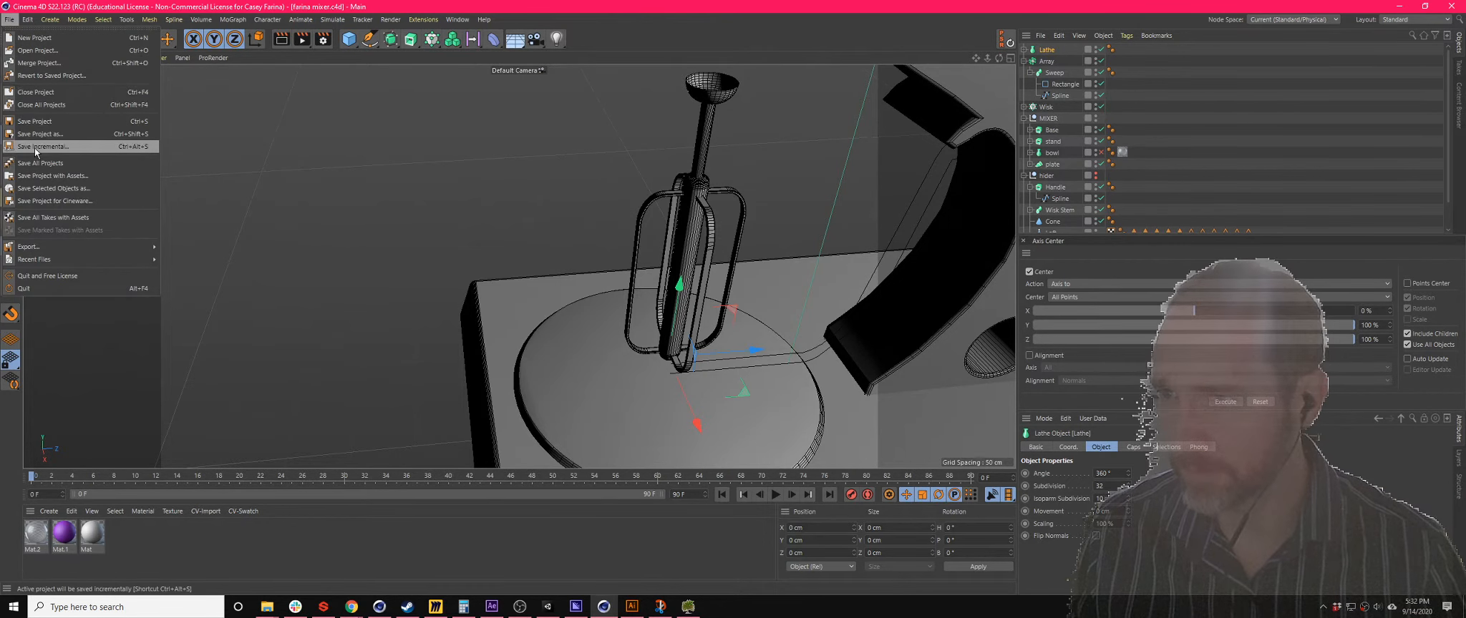
{"action": "left_click", "coordinate": [9, 19]}
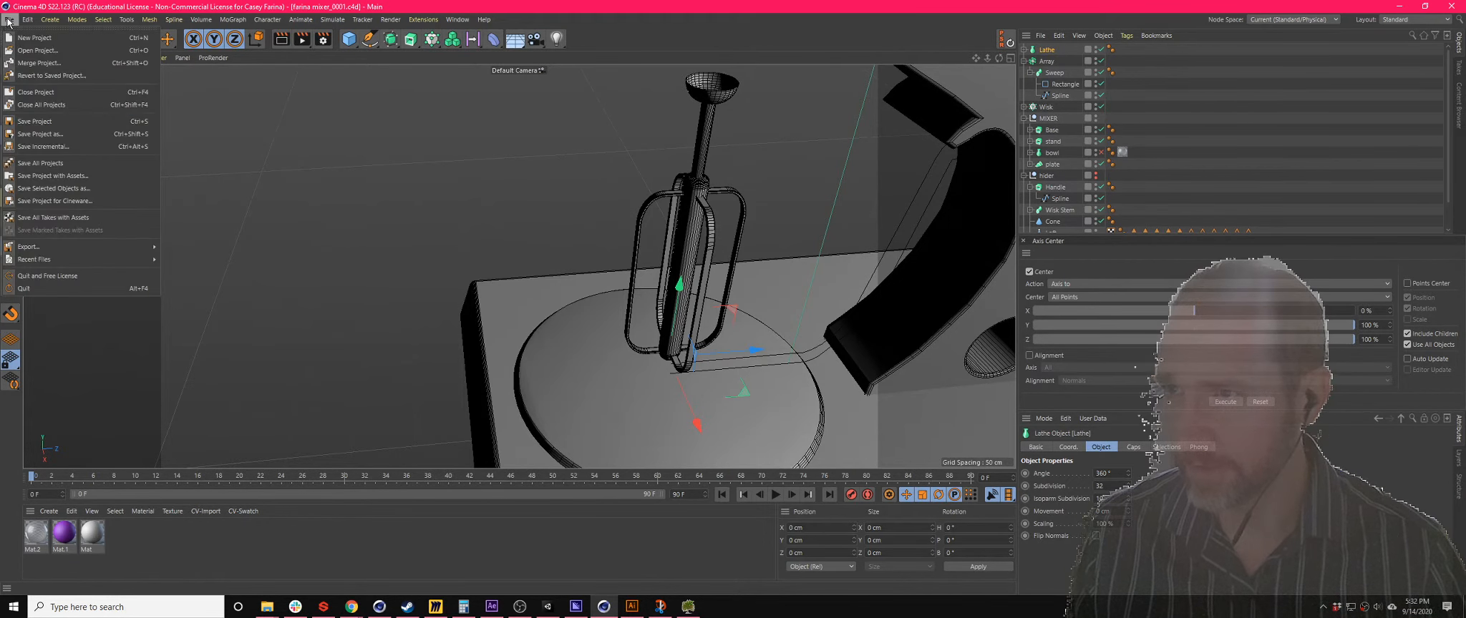
{"action": "left_click", "coordinate": [34, 147]}
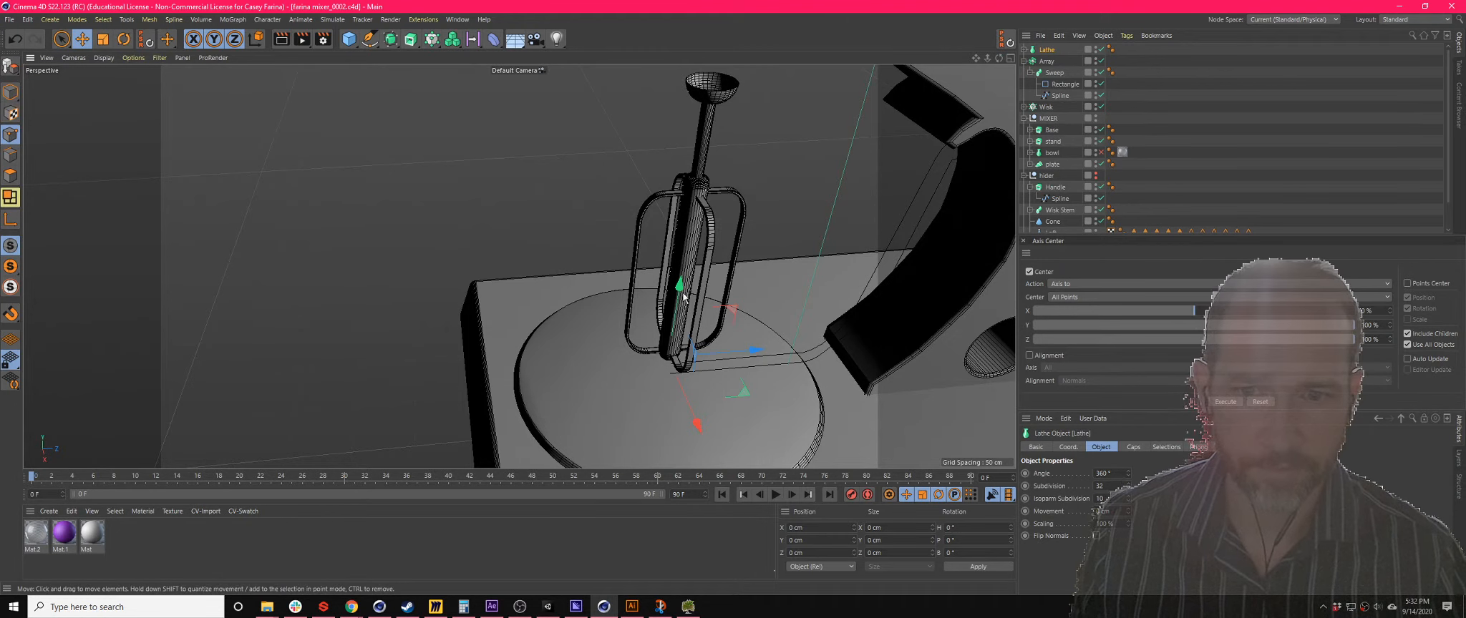
{"action": "left_click_drag", "start_coordinate": [656, 301], "coordinate": [656, 272], "text": "alt"}
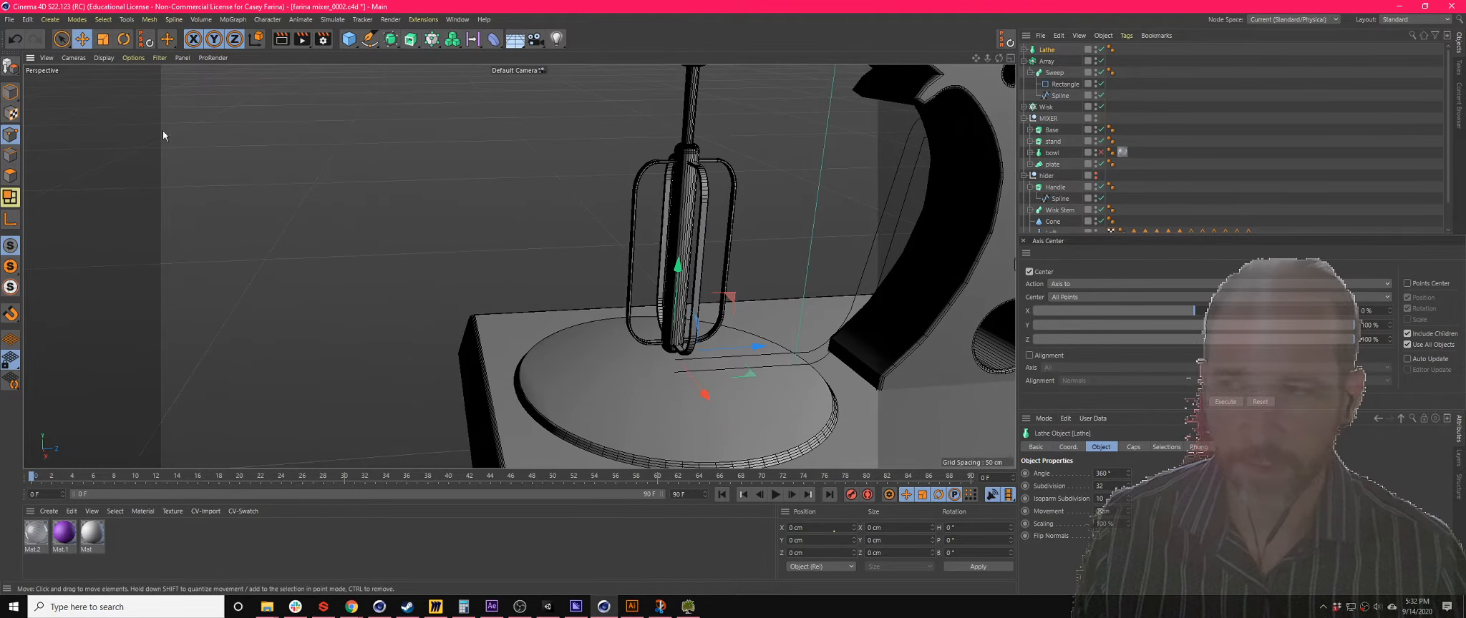
- Review the Auto-Save interval, copy limit and save location in the Files preferences
{"action": "left_click", "coordinate": [10, 19]}
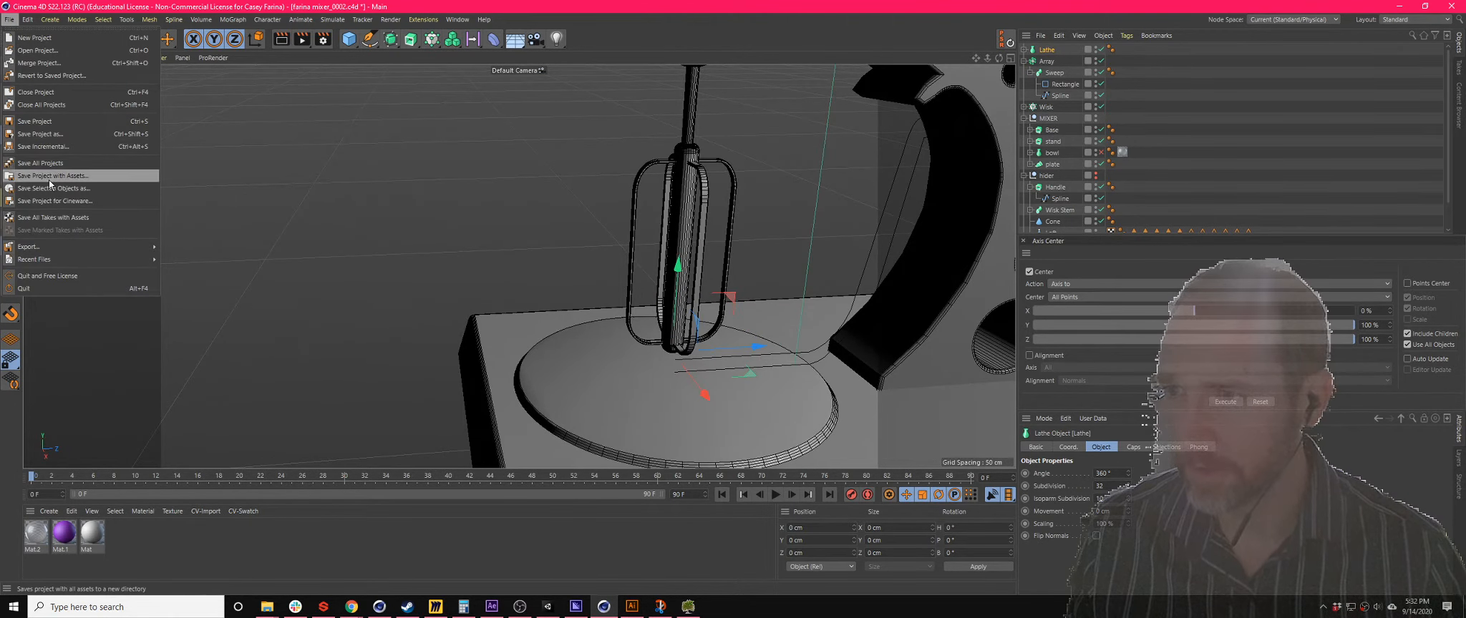
{"action": "left_click", "coordinate": [28, 20]}
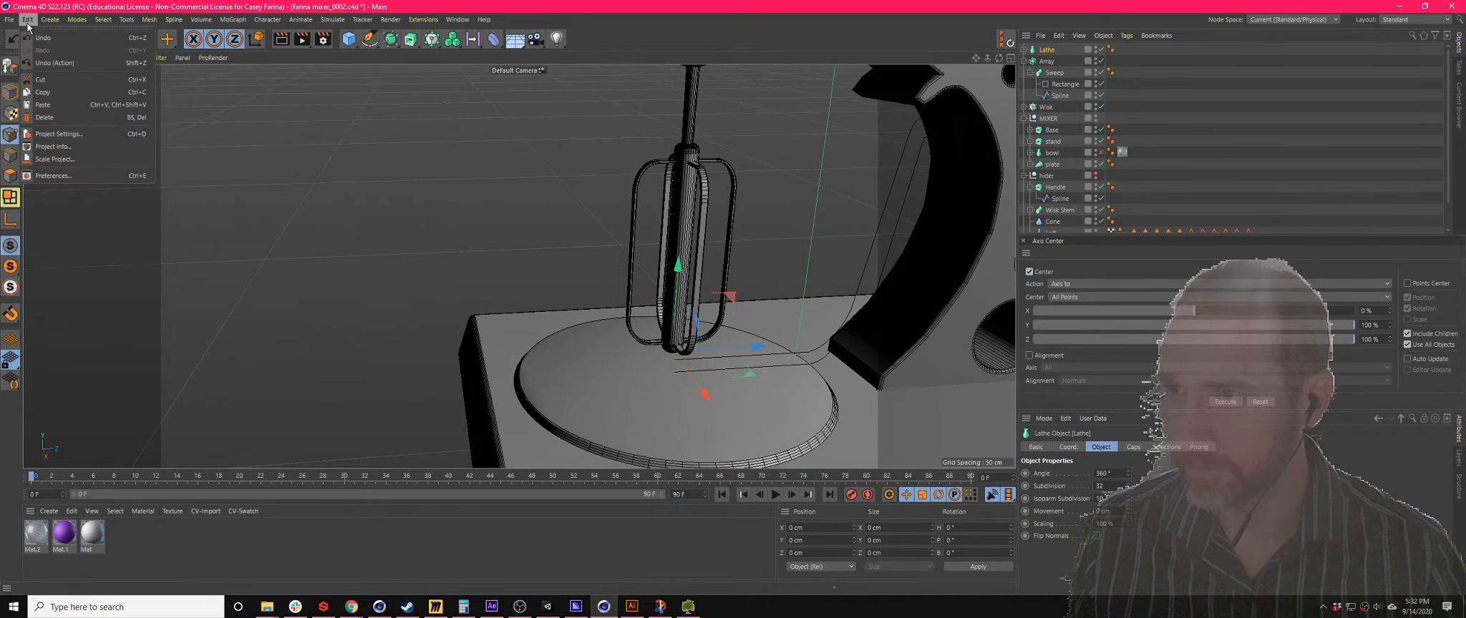
{"action": "left_click", "coordinate": [59, 178]}
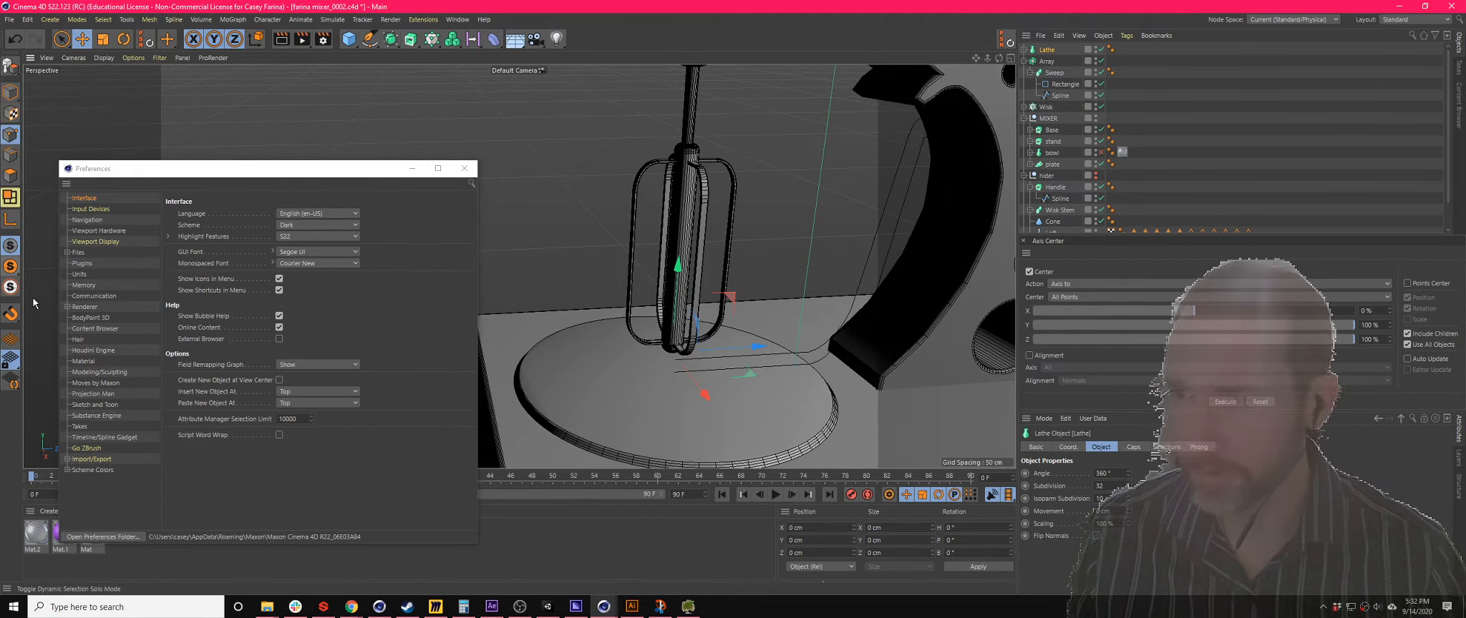
{"action": "left_click", "coordinate": [78, 252]}
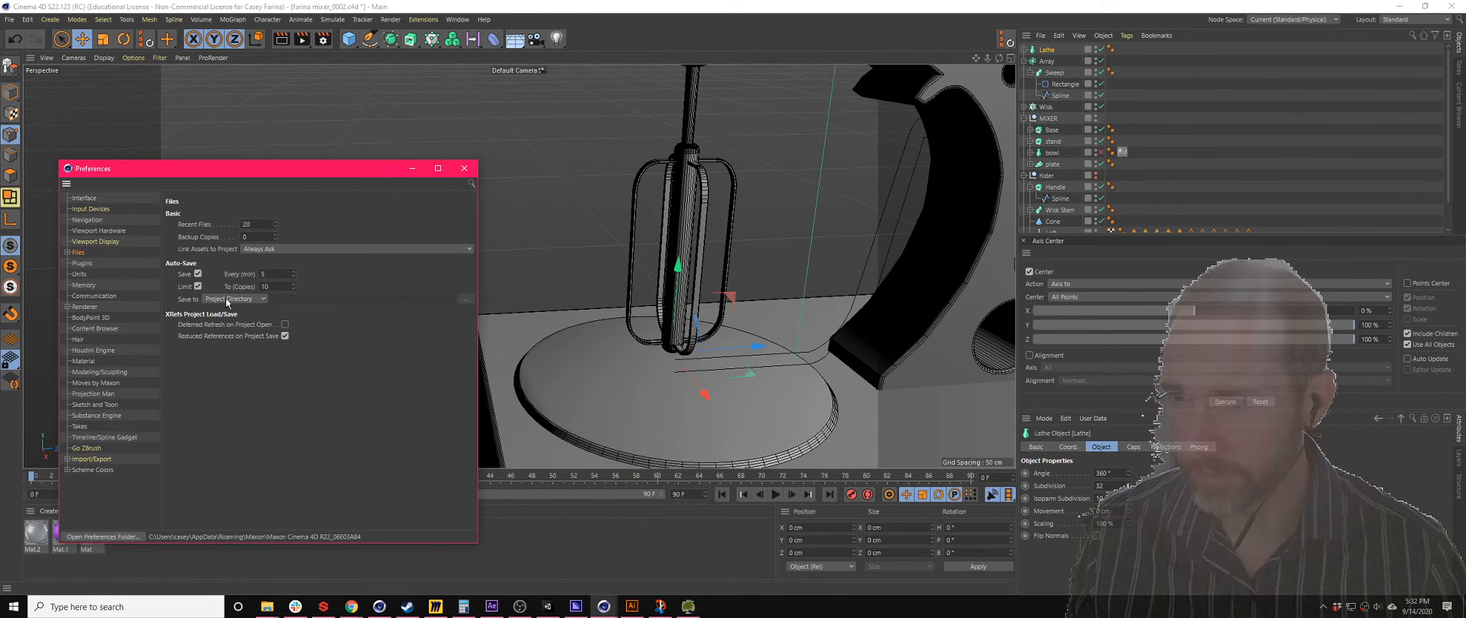
{"action": "left_click", "coordinate": [463, 169]}
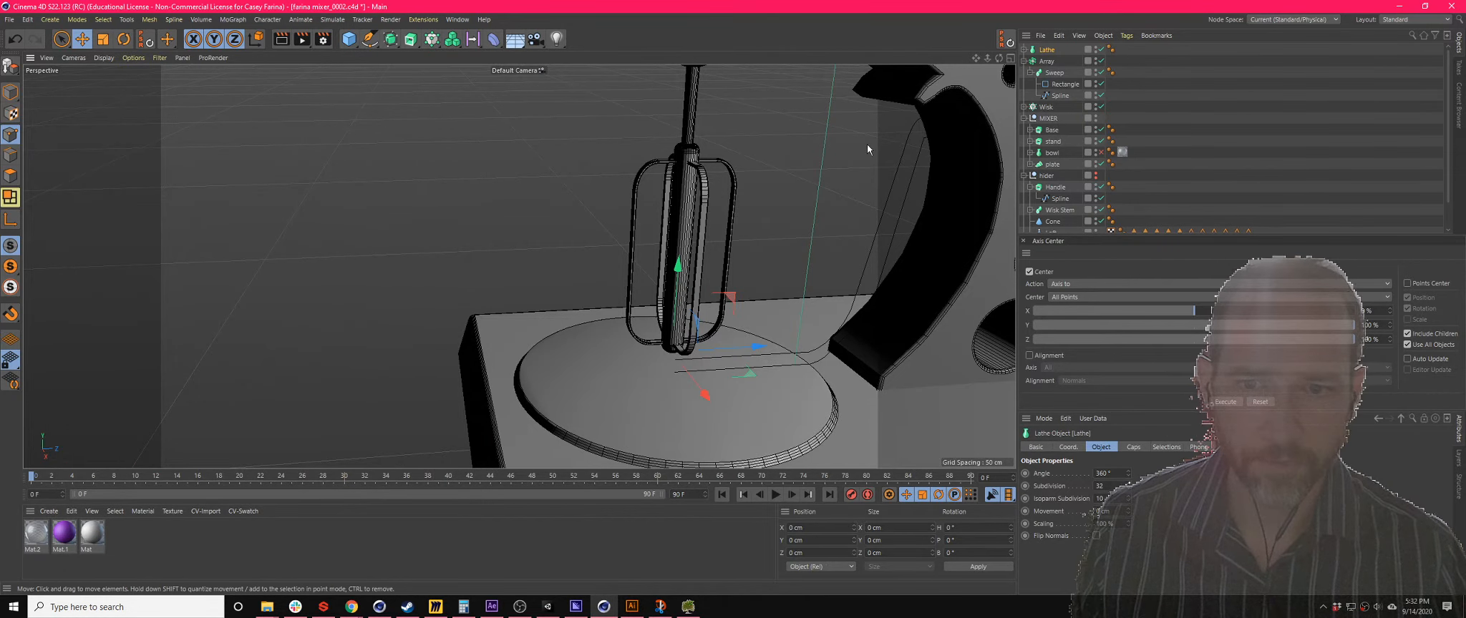
- Rename the Array that holds the whisk's wire loops as beater frame
{"action": "left_click", "coordinate": [1046, 61]}
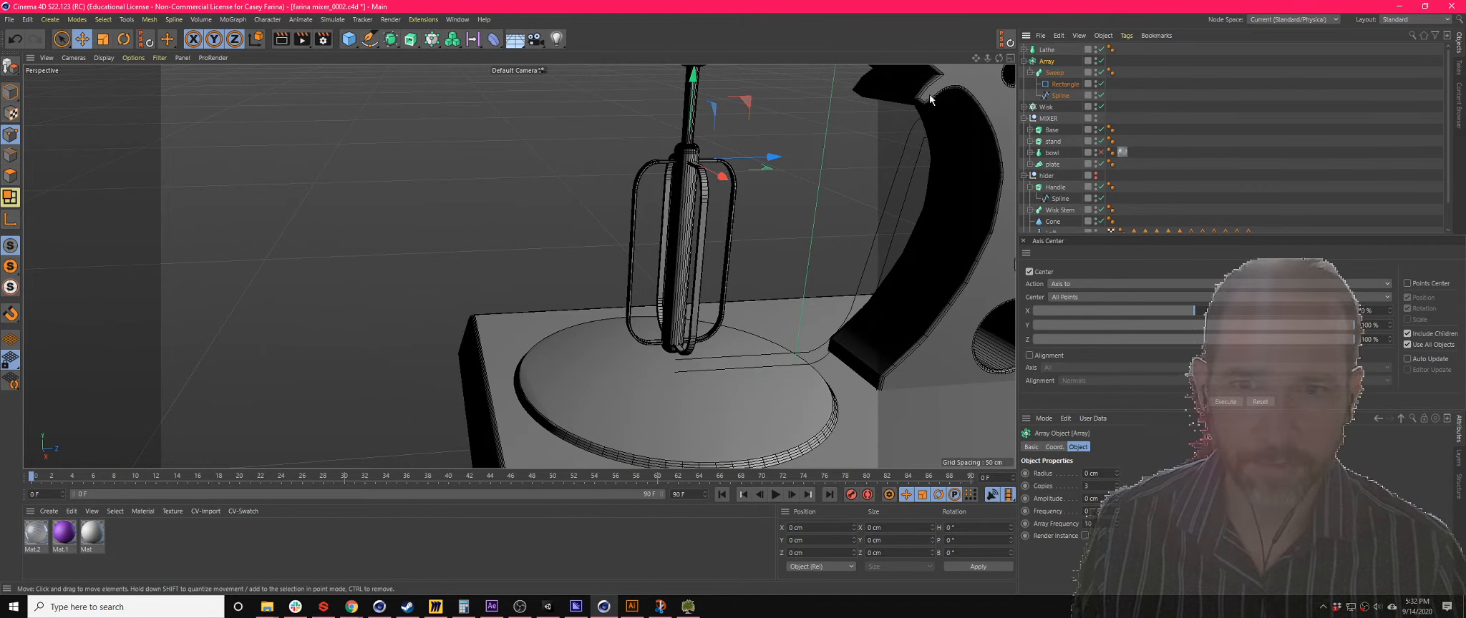
{"action": "left_click_drag", "start_coordinate": [975, 58], "coordinate": [615, 164]}
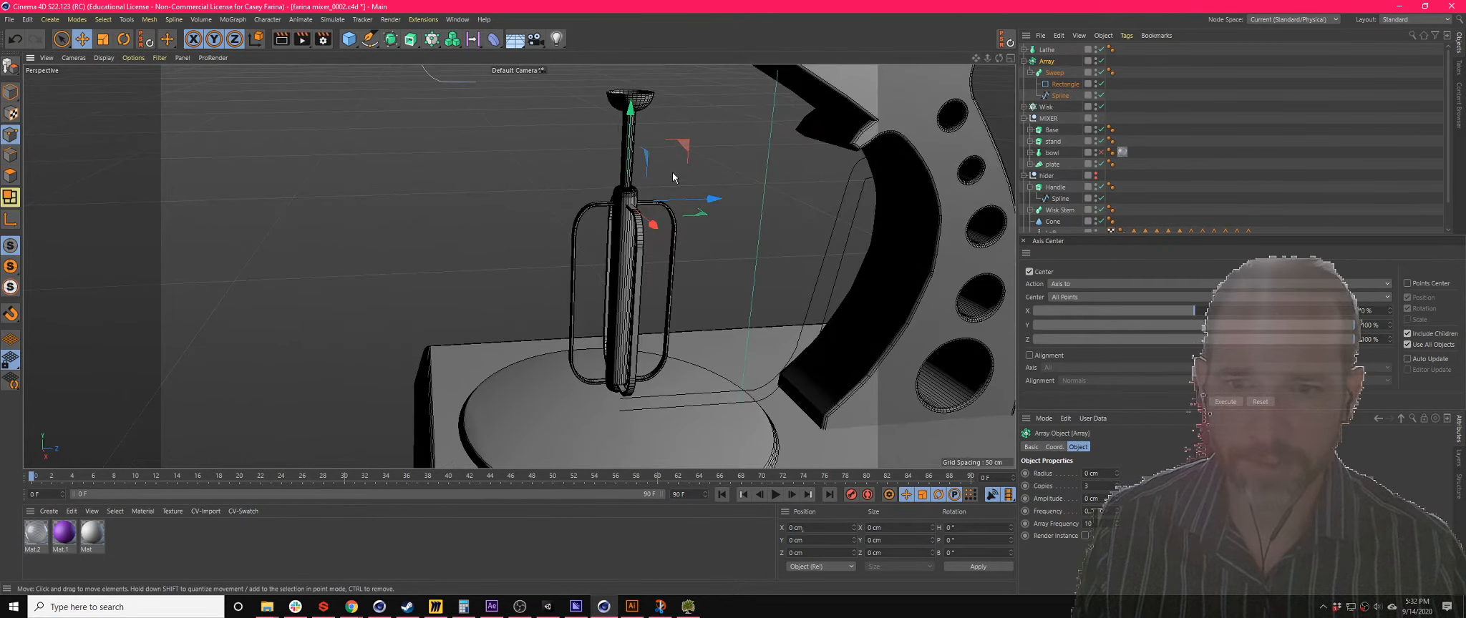
{"action": "left_click_drag", "start_coordinate": [746, 327], "coordinate": [725, 321], "text": "alt"}
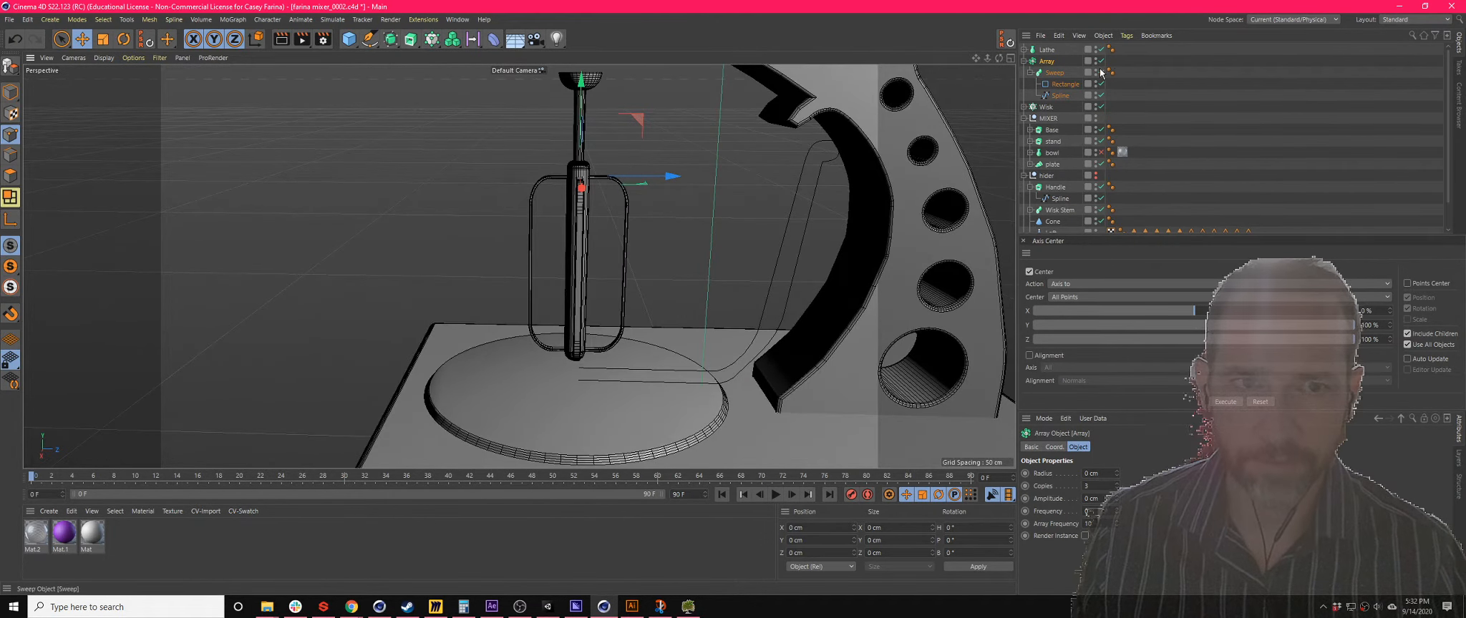
{"action": "double_click", "coordinate": [1049, 62]}
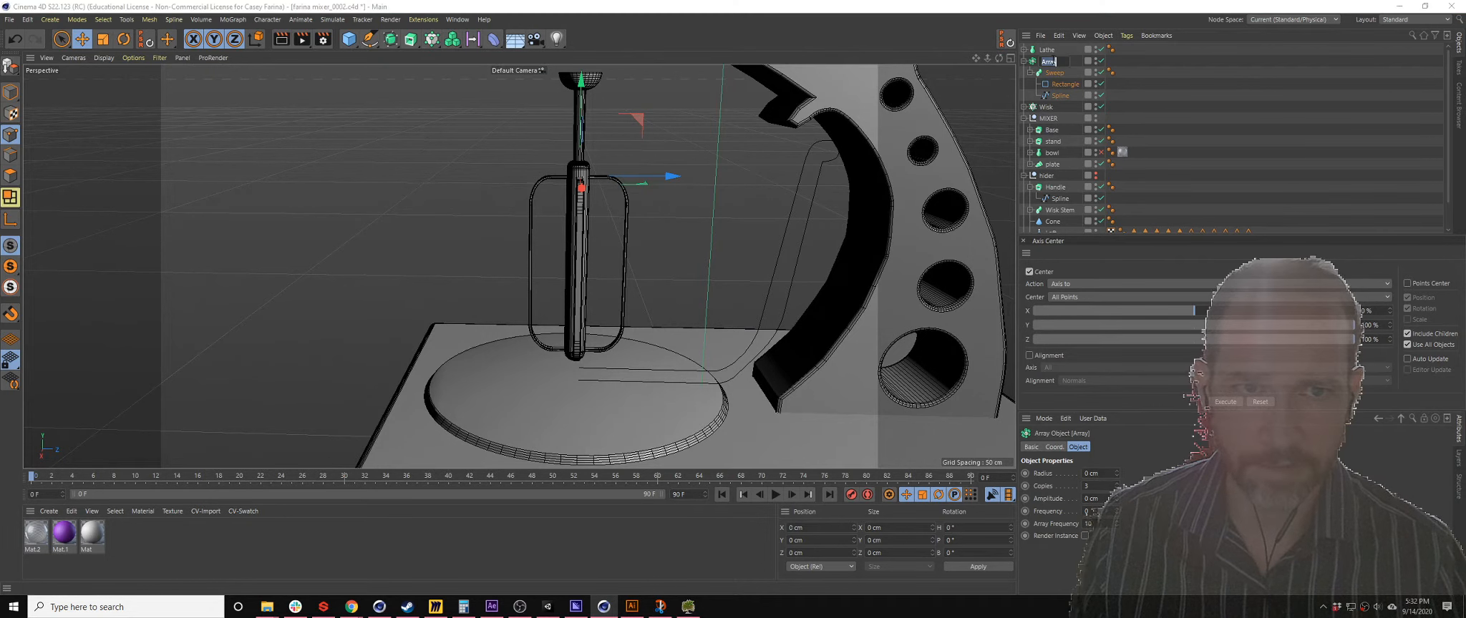
{"action": "type", "text": "be"}
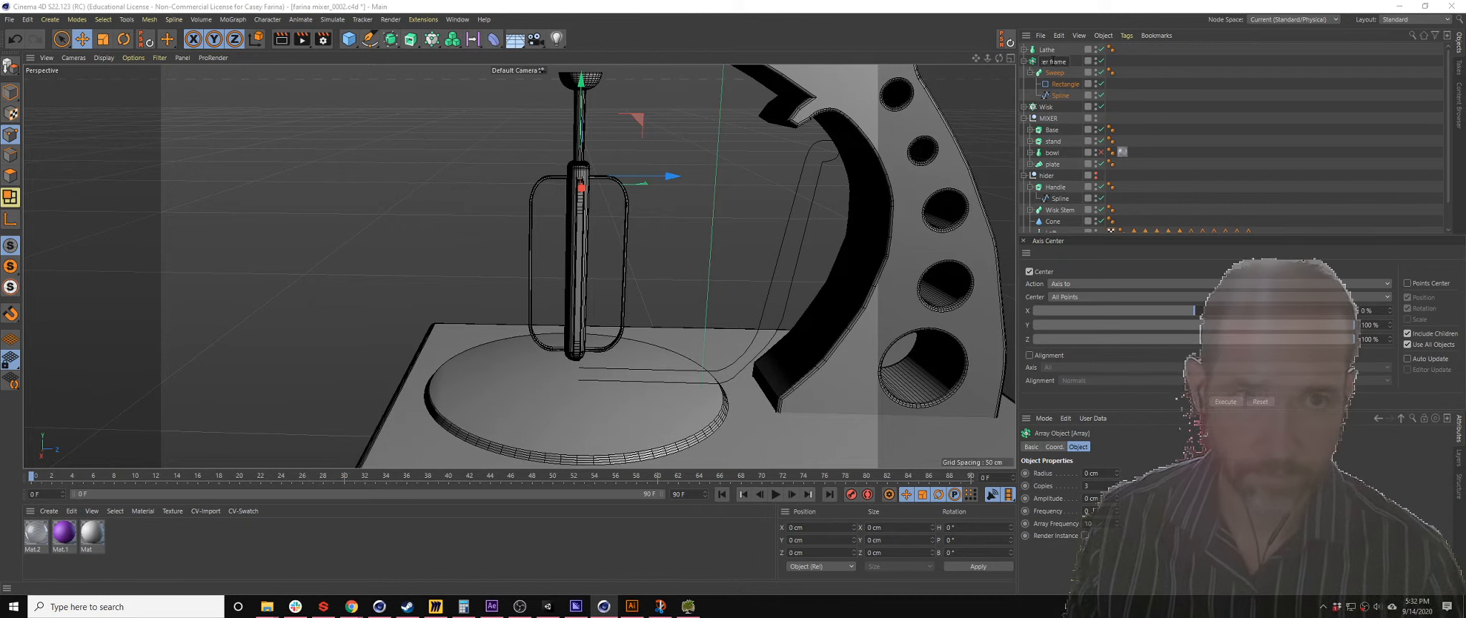
{"action": "type", "text": "eat"}
- Rename the stem's Lathe object as beater shaft
{"action": "left_click", "coordinate": [1048, 49]}
{"action": "double_click", "coordinate": [1048, 50]}
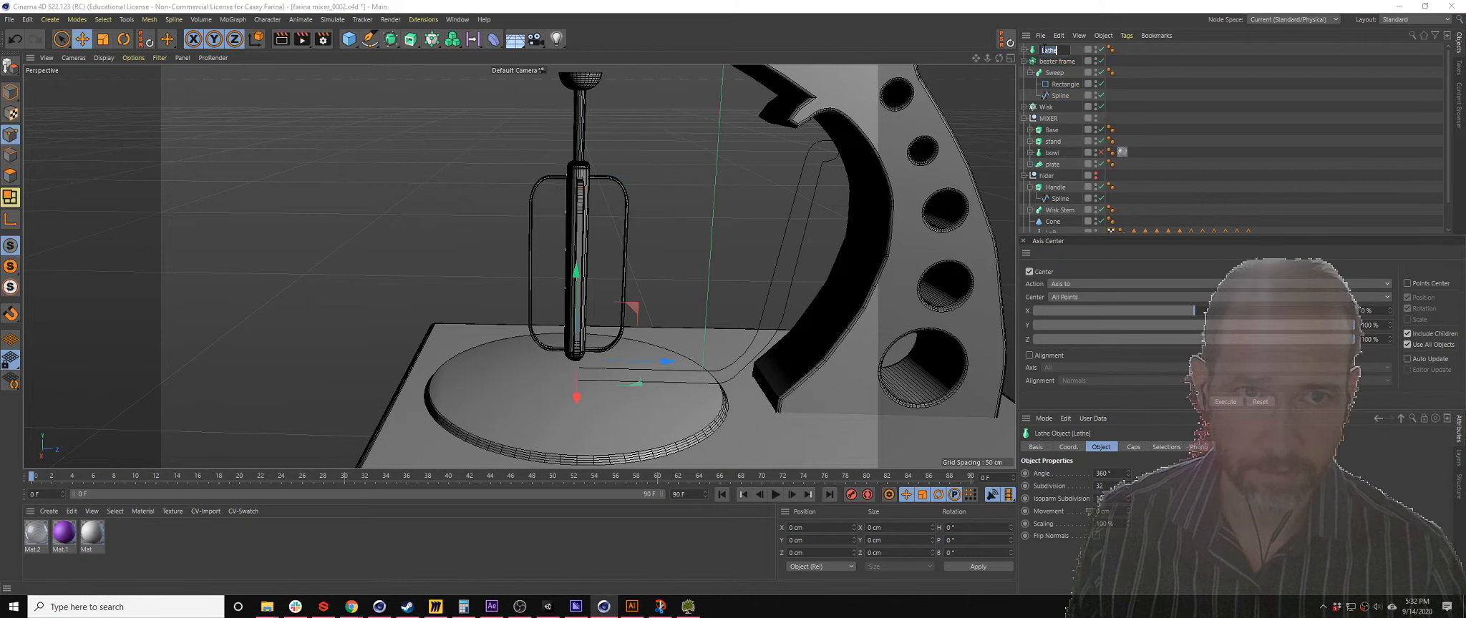
{"action": "type", "text": "bea"}
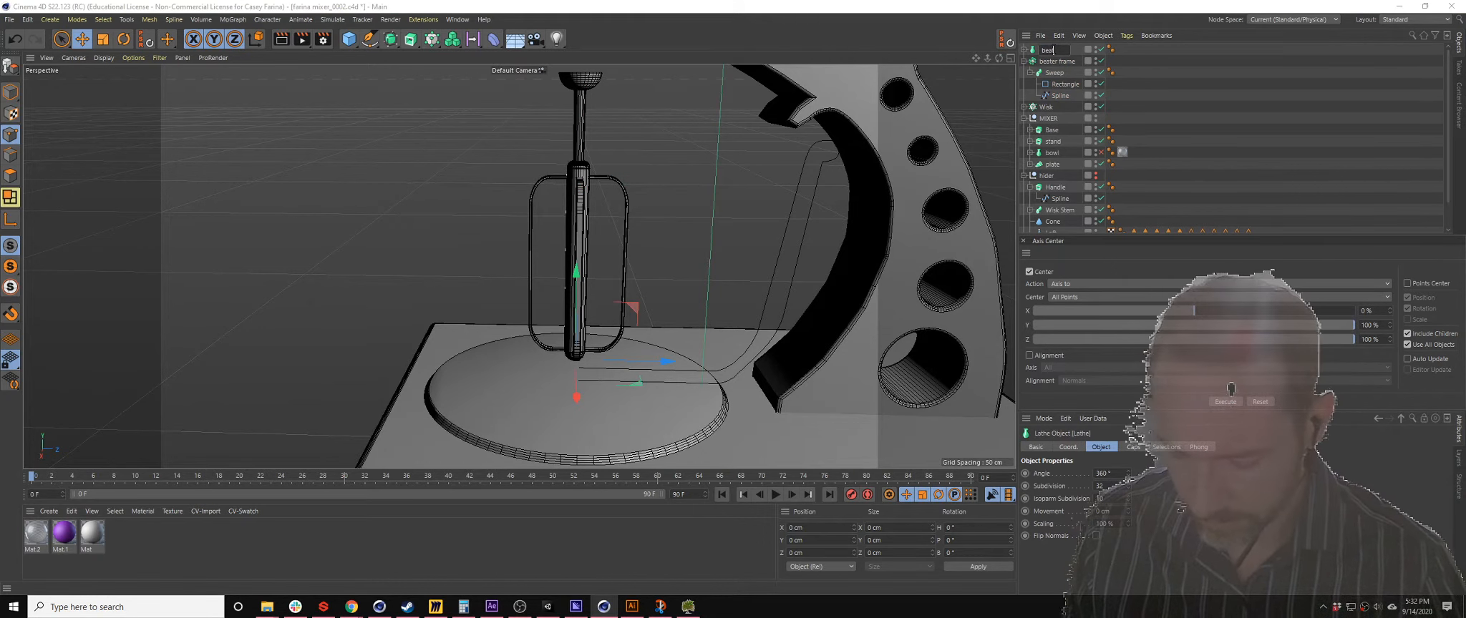
{"action": "type", "text": "ter shaft"}
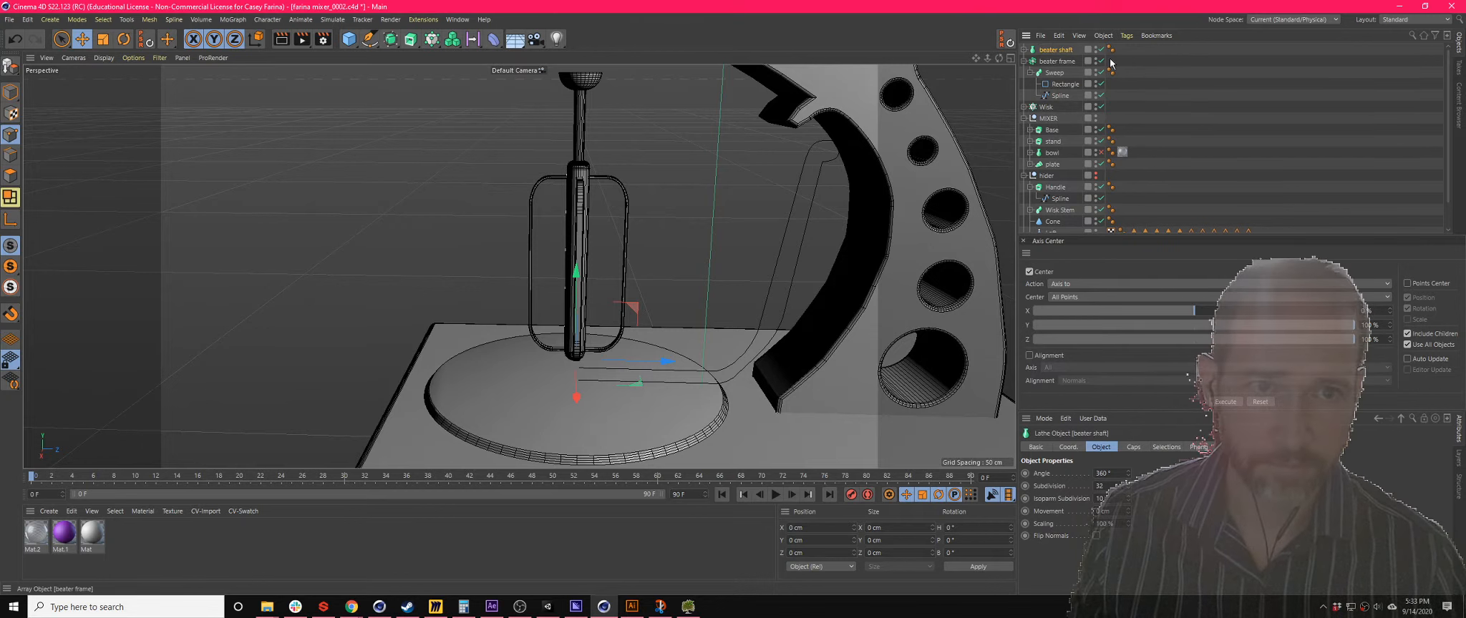
{"action": "key", "text": "Return"}
- Group the beater shaft and beater frame under a null and name it beater
{"action": "left_click", "coordinate": [1052, 61], "text": "ctrl"}
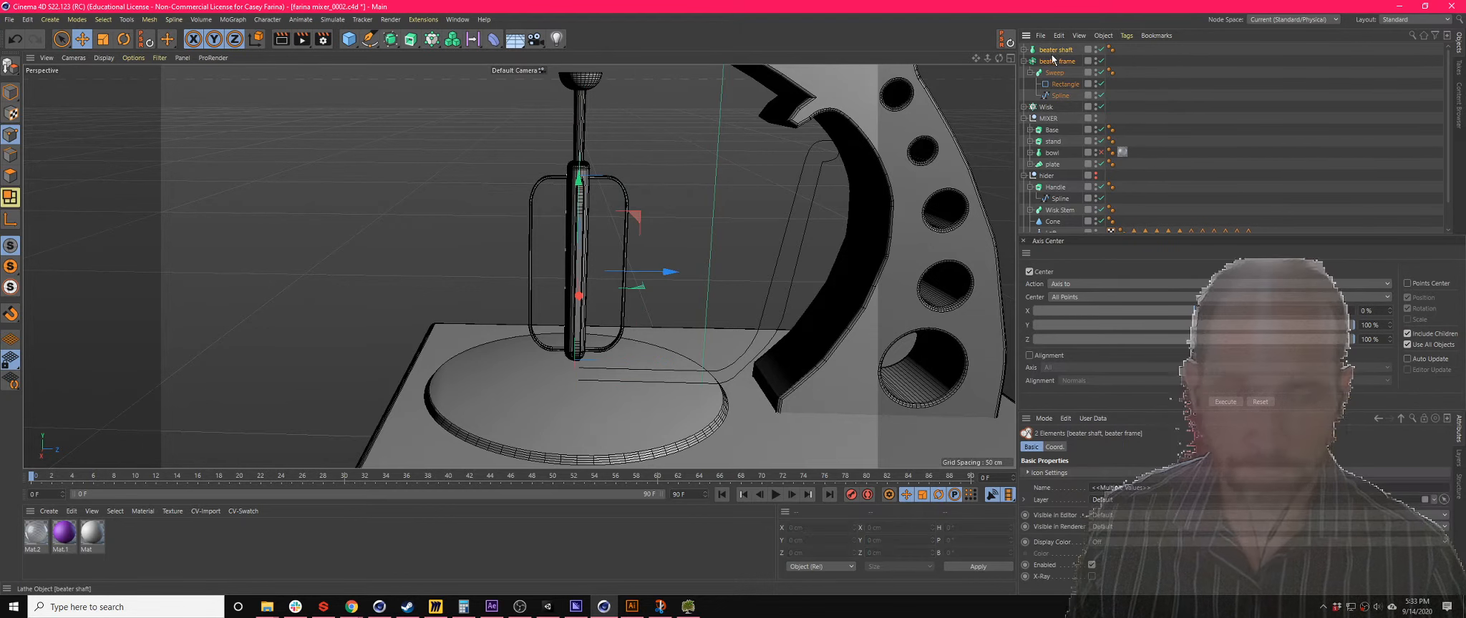
{"action": "key", "text": "alt+g"}
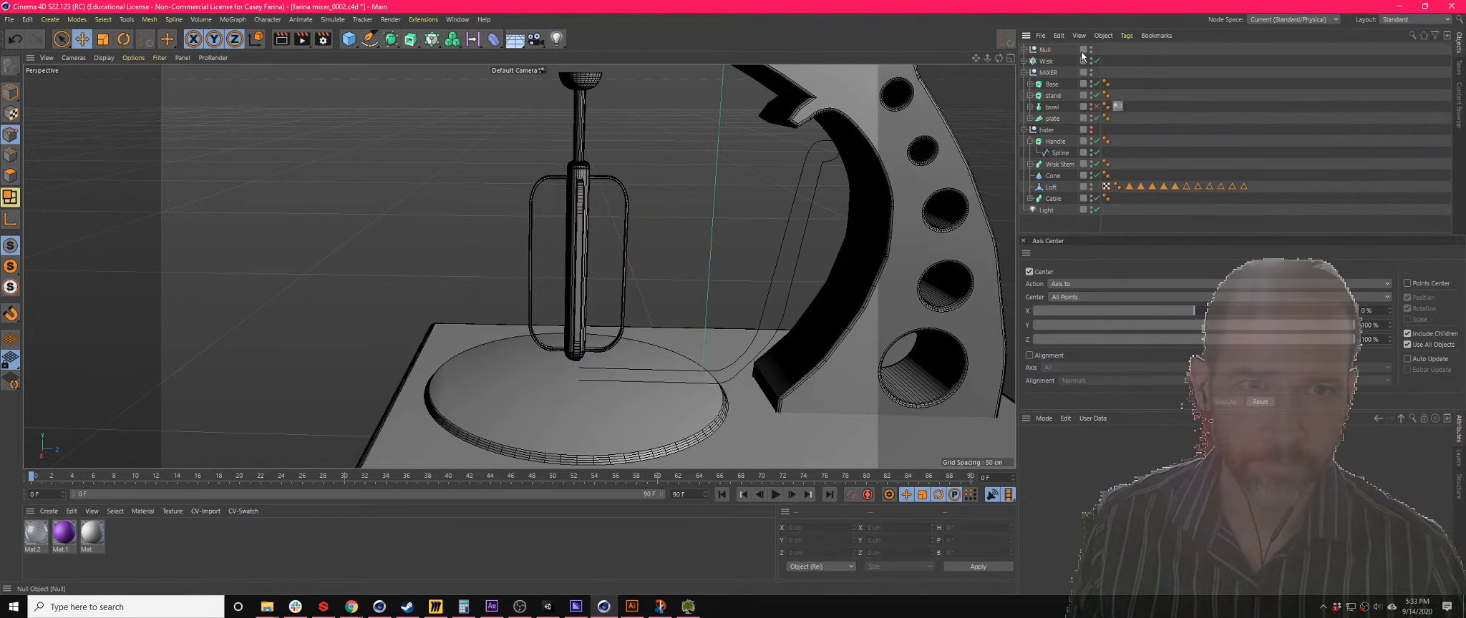
{"action": "double_click", "coordinate": [1045, 50]}
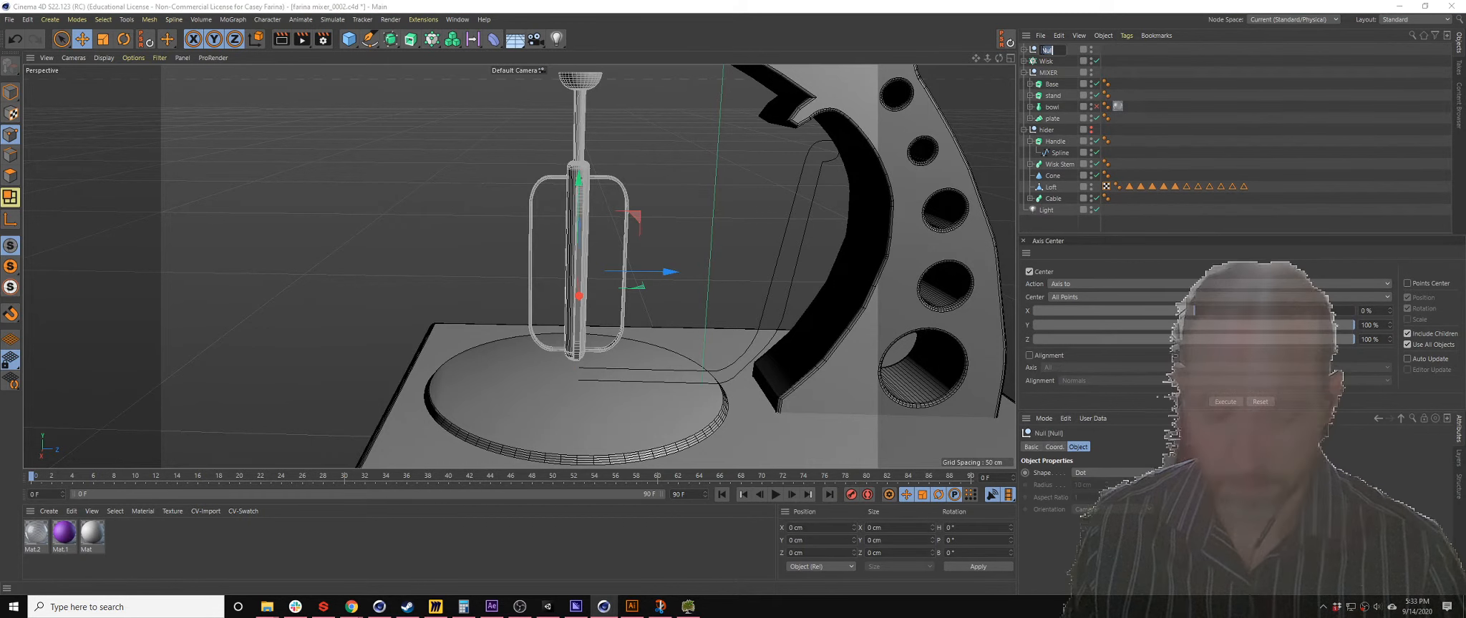
{"action": "type", "text": "beater"}
{"action": "key", "text": "Return"}
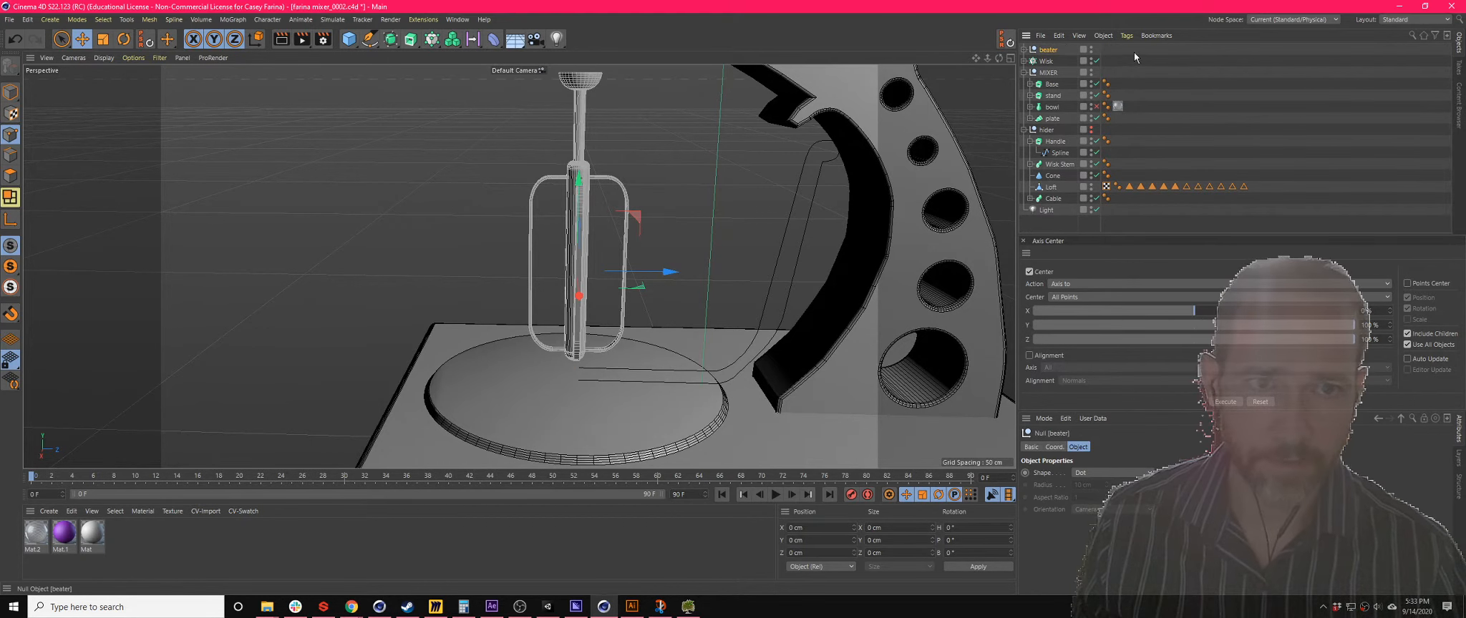
- Move the beater null's axis to the top centre of its geometry, with Axis Center's Z set to 0%
{"action": "mouse_move", "coordinate": [586, 85]}
{"action": "left_mouse_down", "text": "alt"}
{"action": "mouse_move", "coordinate": [578, 50]}
{"action": "mouse_move", "coordinate": [586, 82]}
{"action": "left_mouse_up", "text": "alt"}
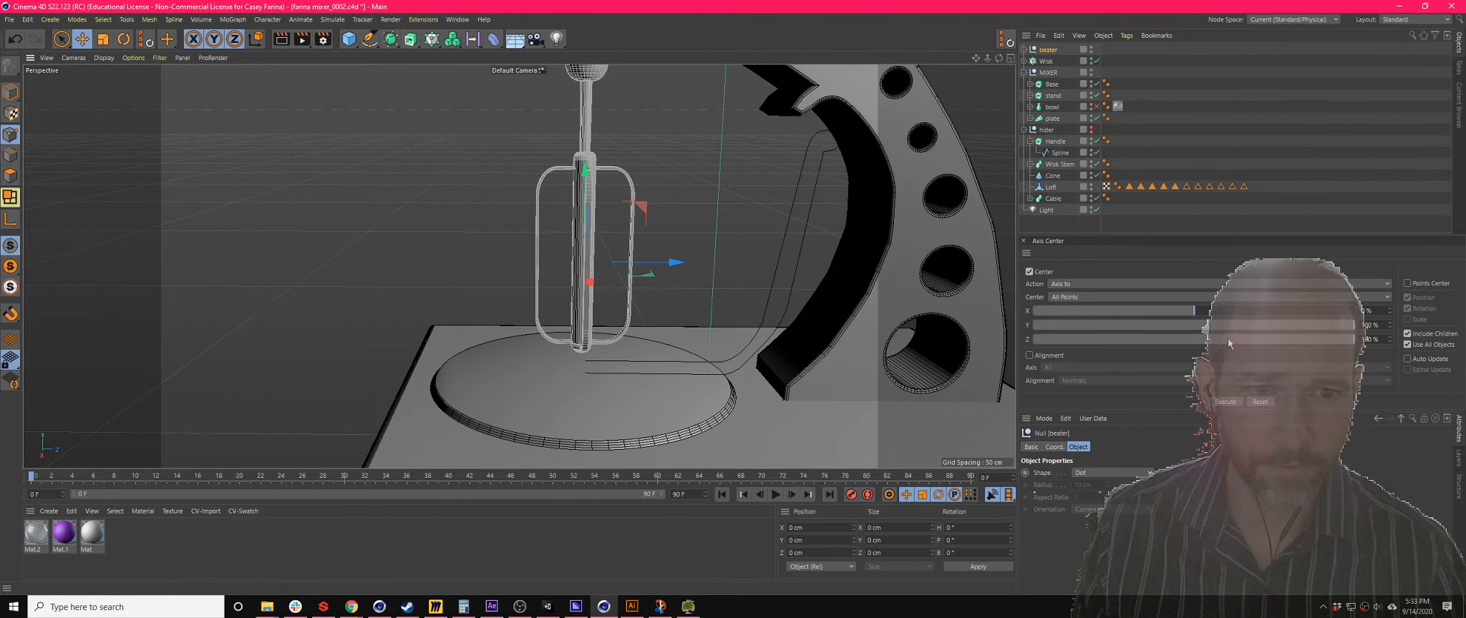
{"action": "left_click_drag", "start_coordinate": [1342, 341], "coordinate": [1194, 349]}
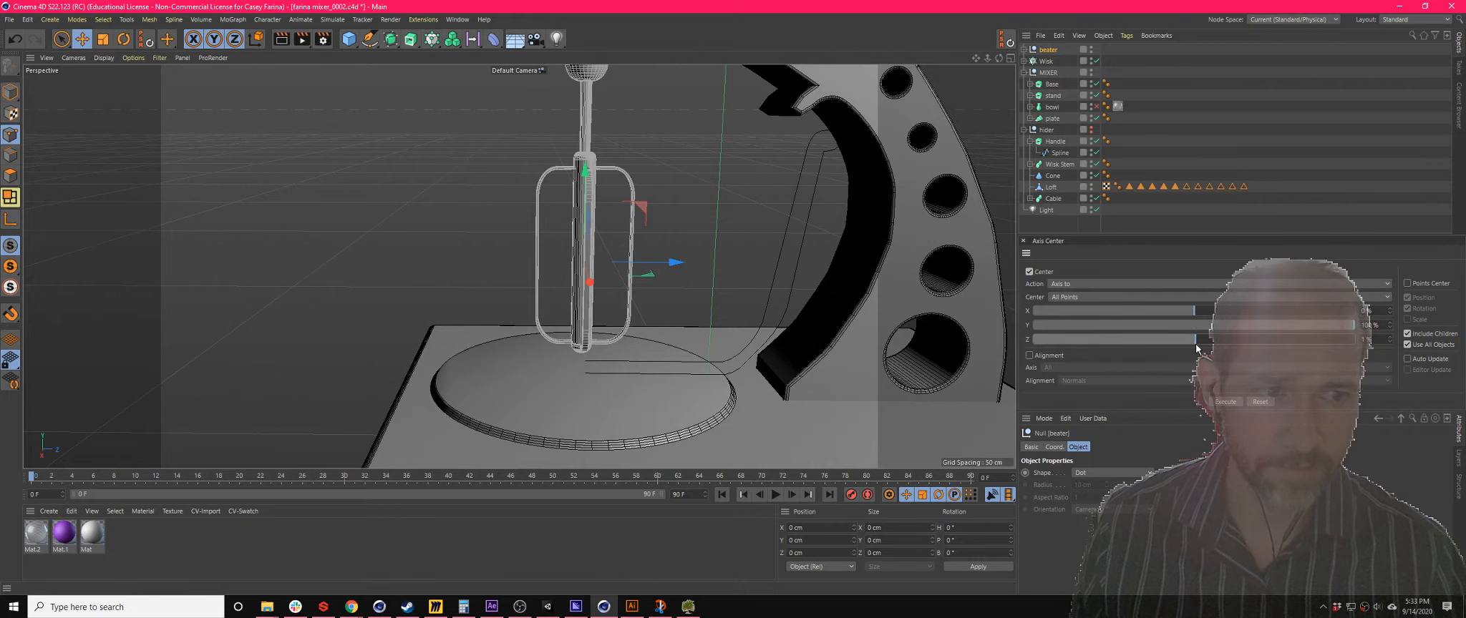
{"action": "left_click", "coordinate": [1225, 402]}
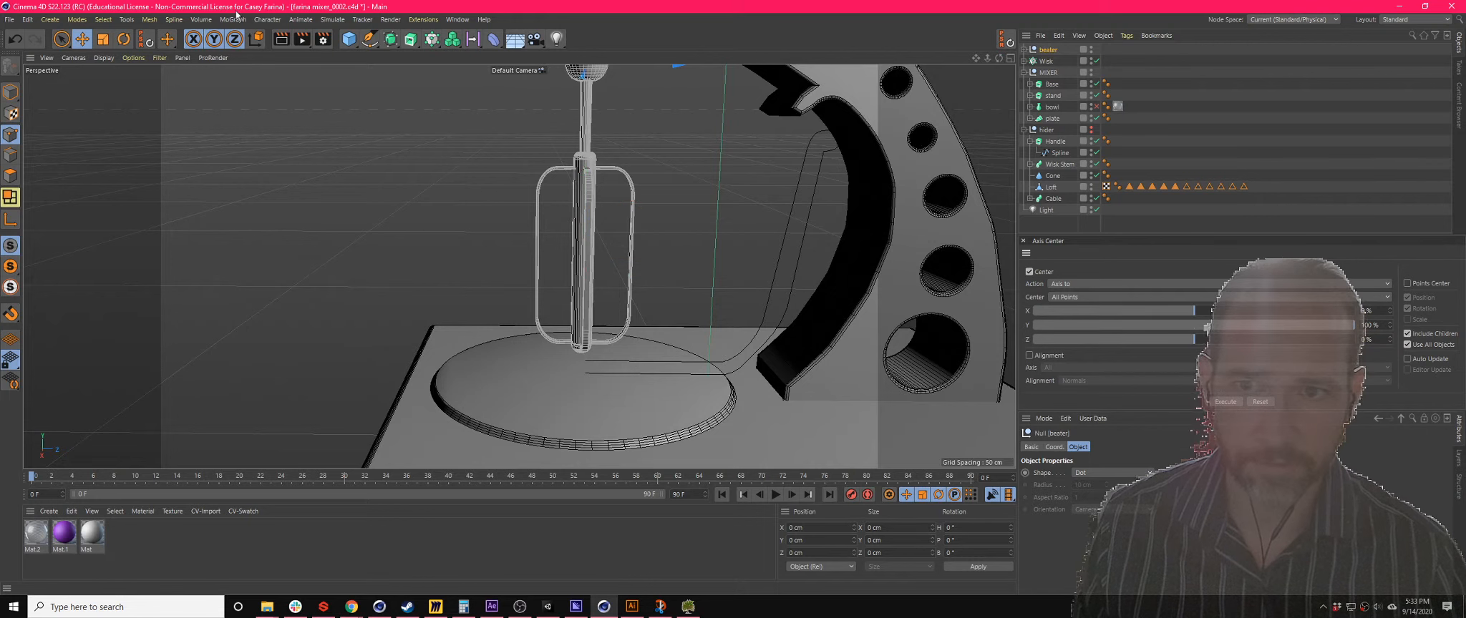
{"action": "scroll", "coordinate": [411, 117], "scroll_direction": "down", "scroll_amount": 2}
{"action": "left_click_drag", "start_coordinate": [536, 106], "coordinate": [580, 174], "text": "alt"}
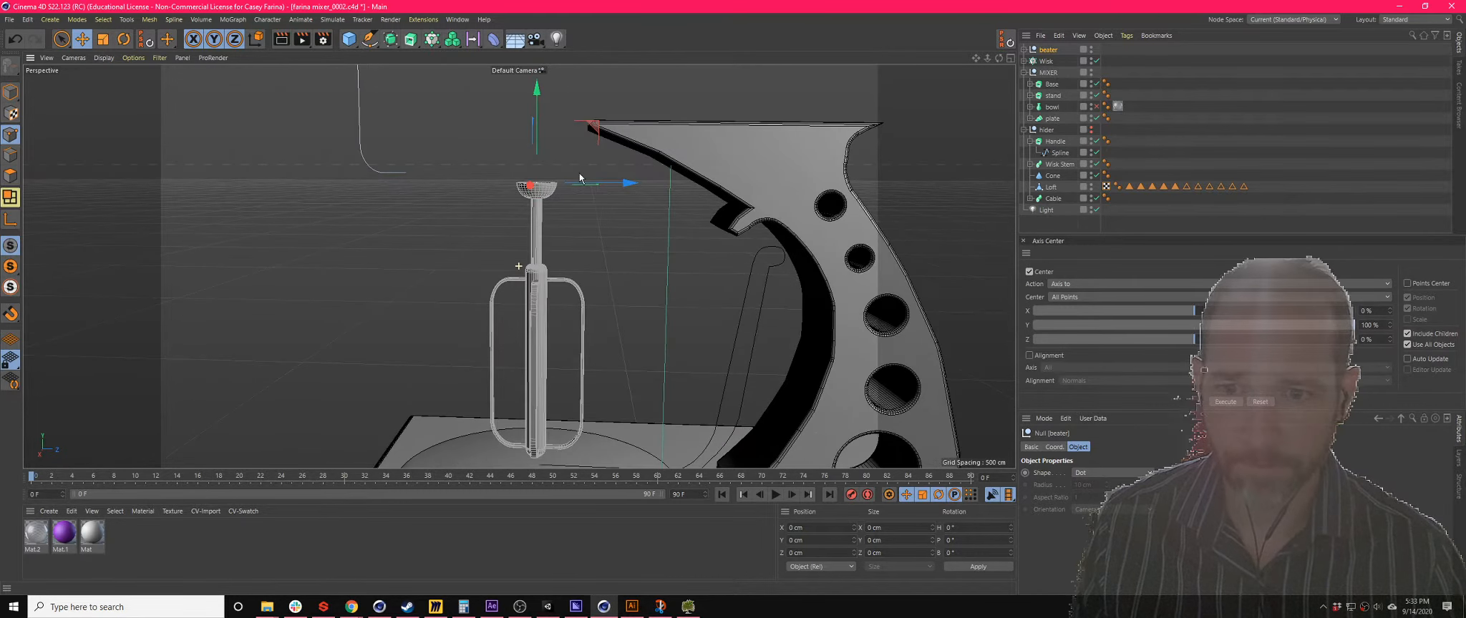
- Move the beater null into the MIXER group and delete the leftover Wisk cloner
{"action": "left_click_drag", "start_coordinate": [1055, 51], "coordinate": [1057, 73]}
{"action": "left_click", "coordinate": [1049, 50]}
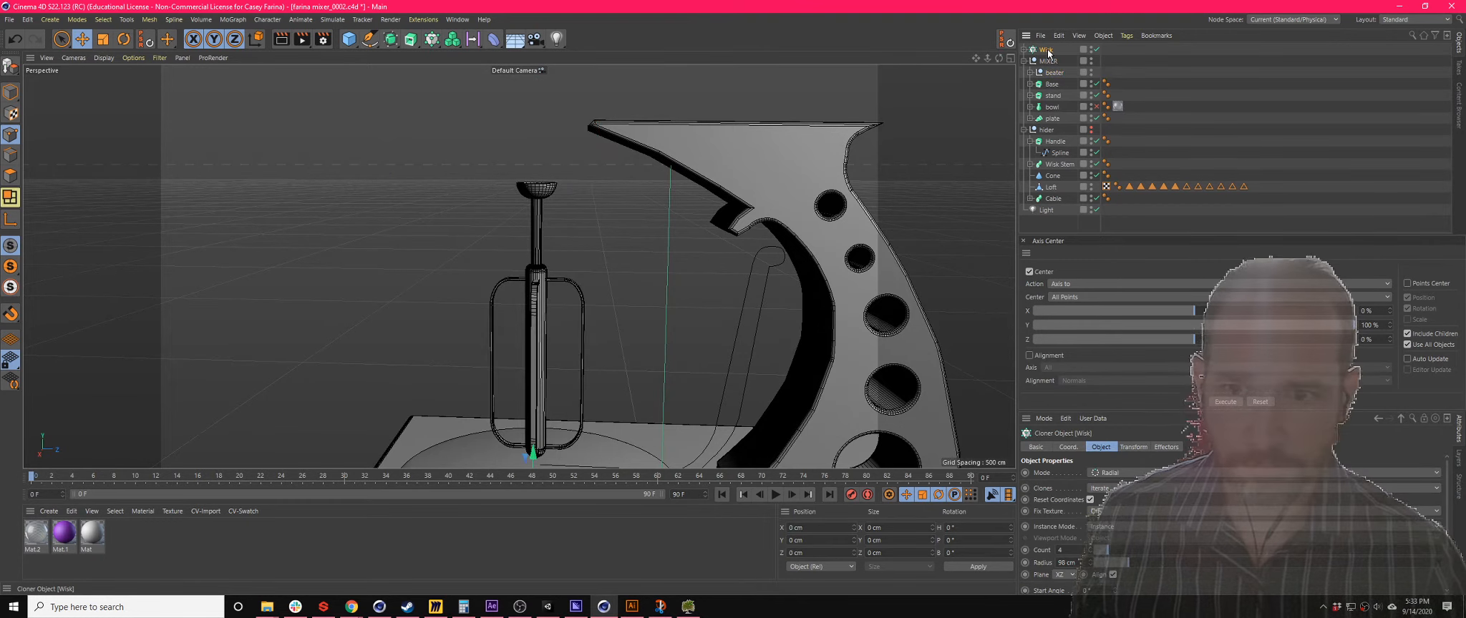
{"action": "left_click_drag", "start_coordinate": [720, 178], "coordinate": [651, 285], "text": "alt"}
{"action": "scroll", "coordinate": [650, 286], "scroll_direction": "down", "scroll_amount": 5}
{"action": "scroll", "coordinate": [588, 366], "scroll_direction": "up", "scroll_amount": 6}
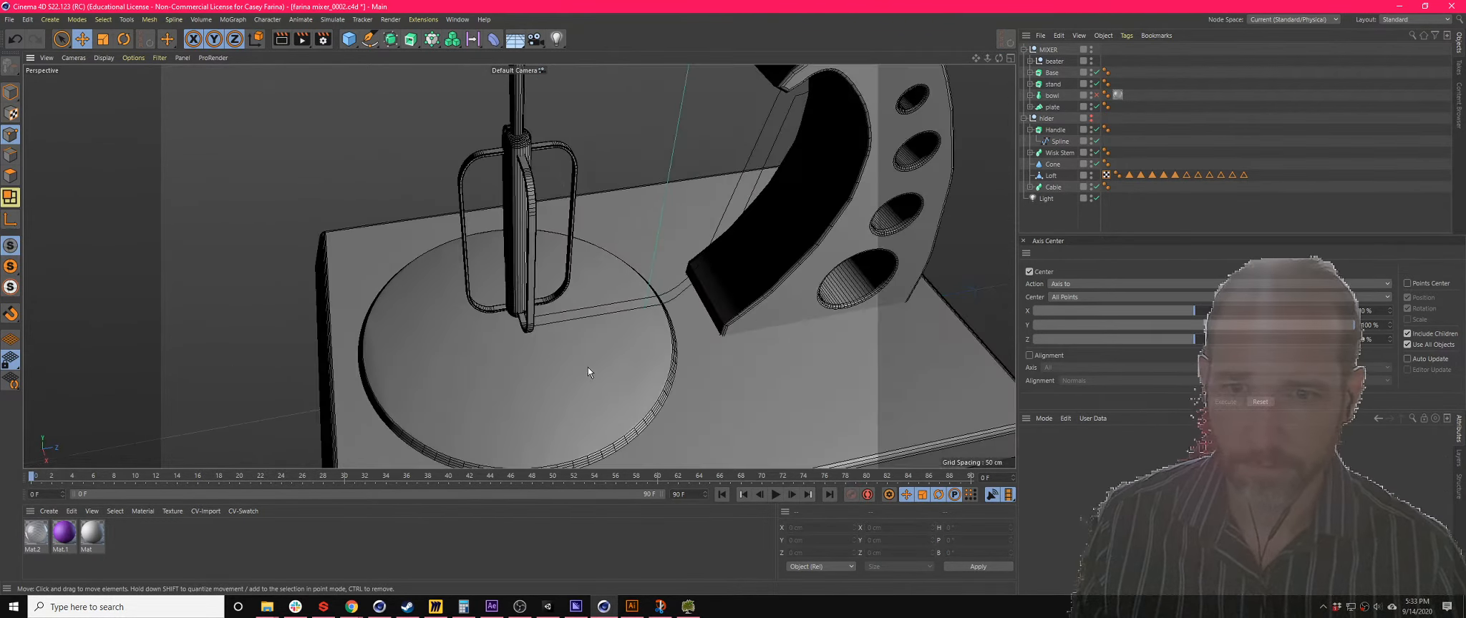
{"action": "left_click_drag", "start_coordinate": [588, 365], "coordinate": [612, 307], "text": "alt"}
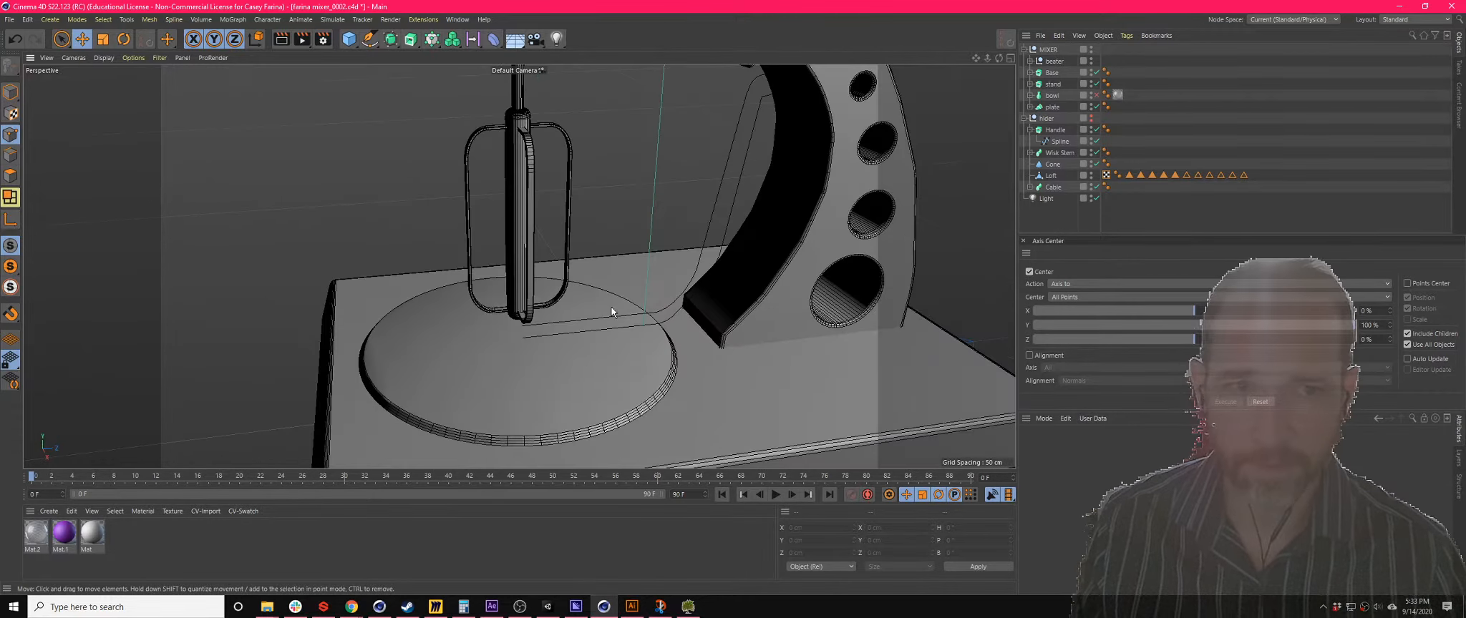
- Collapse the hider group and delete the three existing materials, Mat, Mat.1 and Mat.2
{"action": "left_click", "coordinate": [1023, 118]}
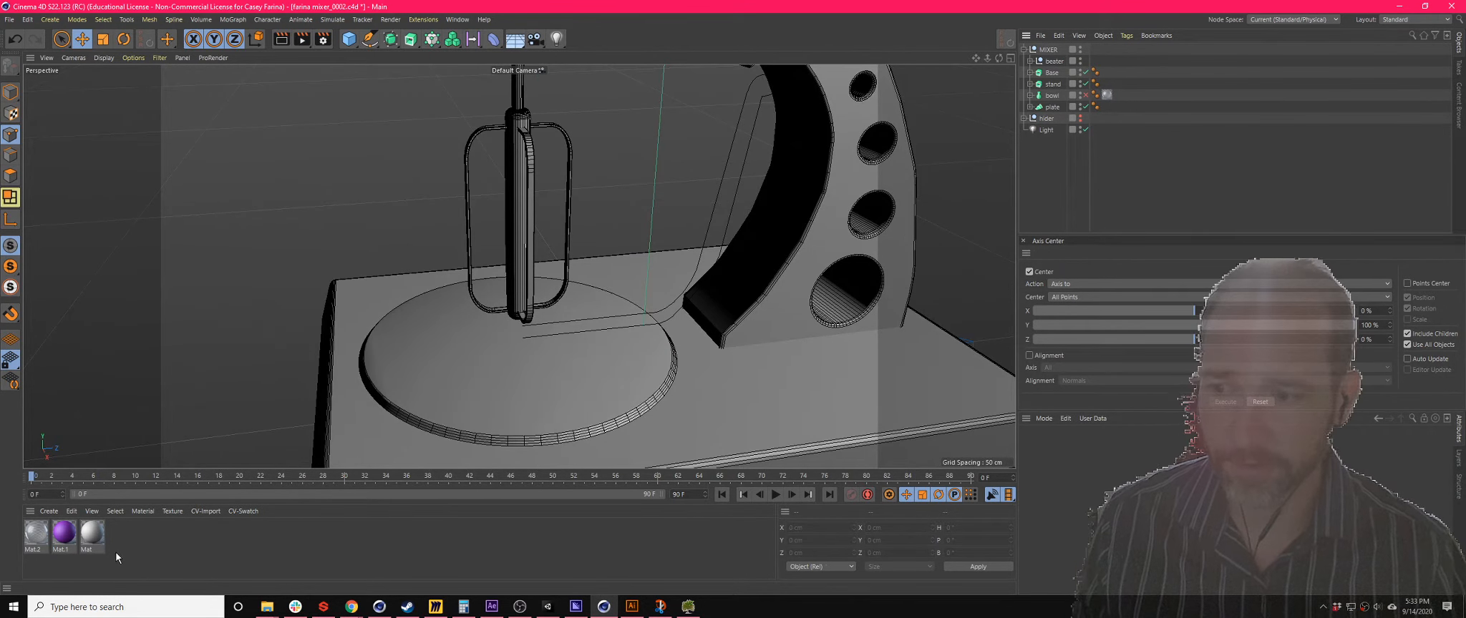
{"action": "left_click_drag", "start_coordinate": [156, 554], "coordinate": [45, 541]}
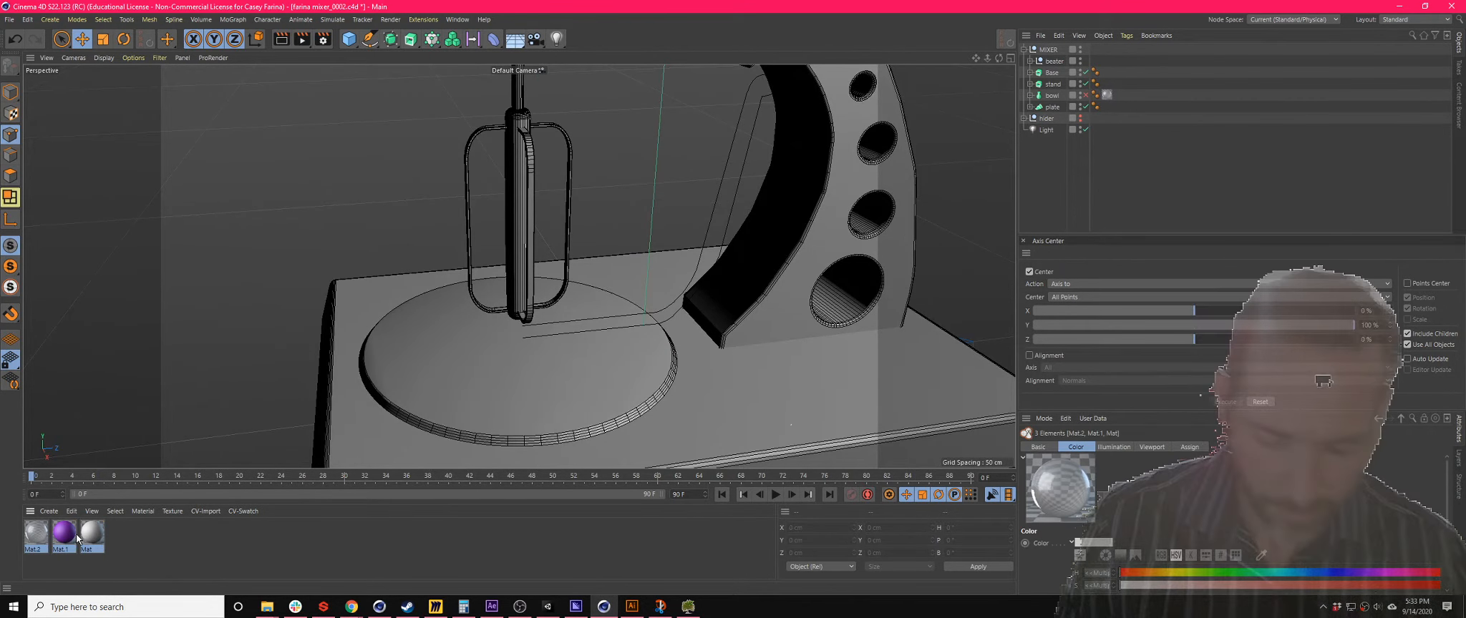
{"action": "key", "text": "Delete"}
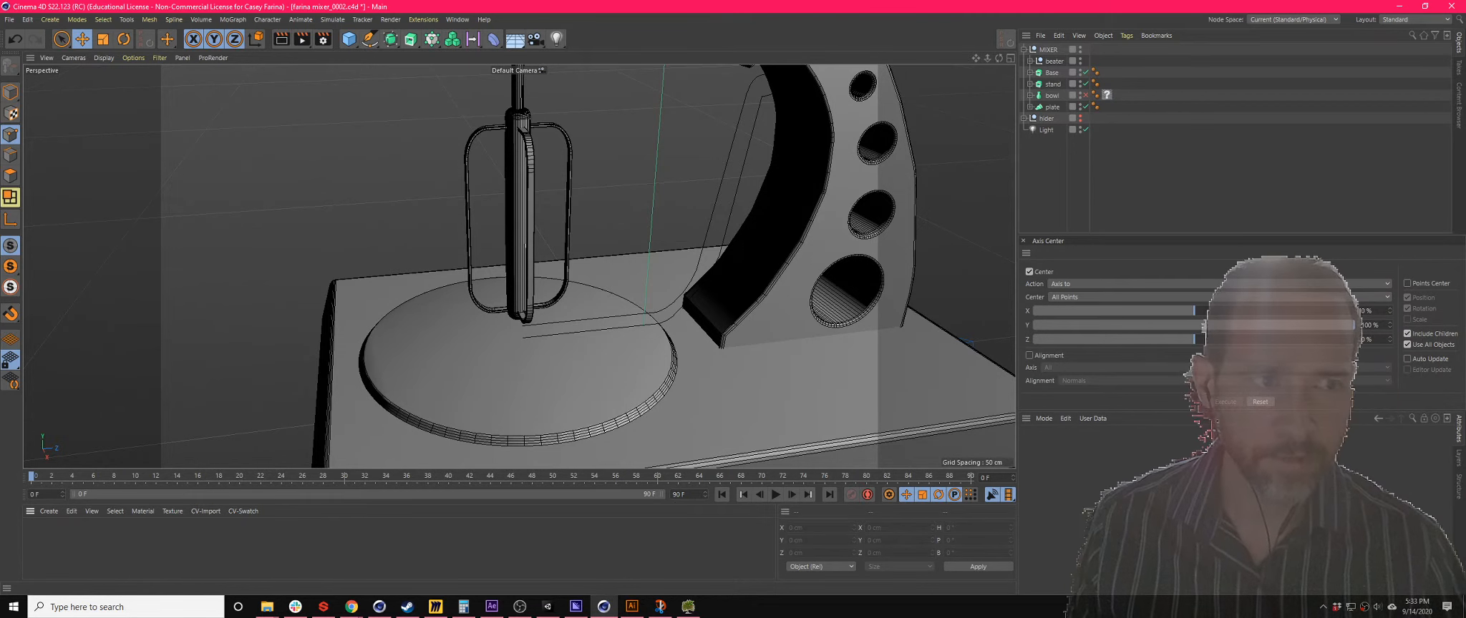
- Search the Content Browser presets for plastic
{"action": "left_click", "coordinate": [1460, 107]}
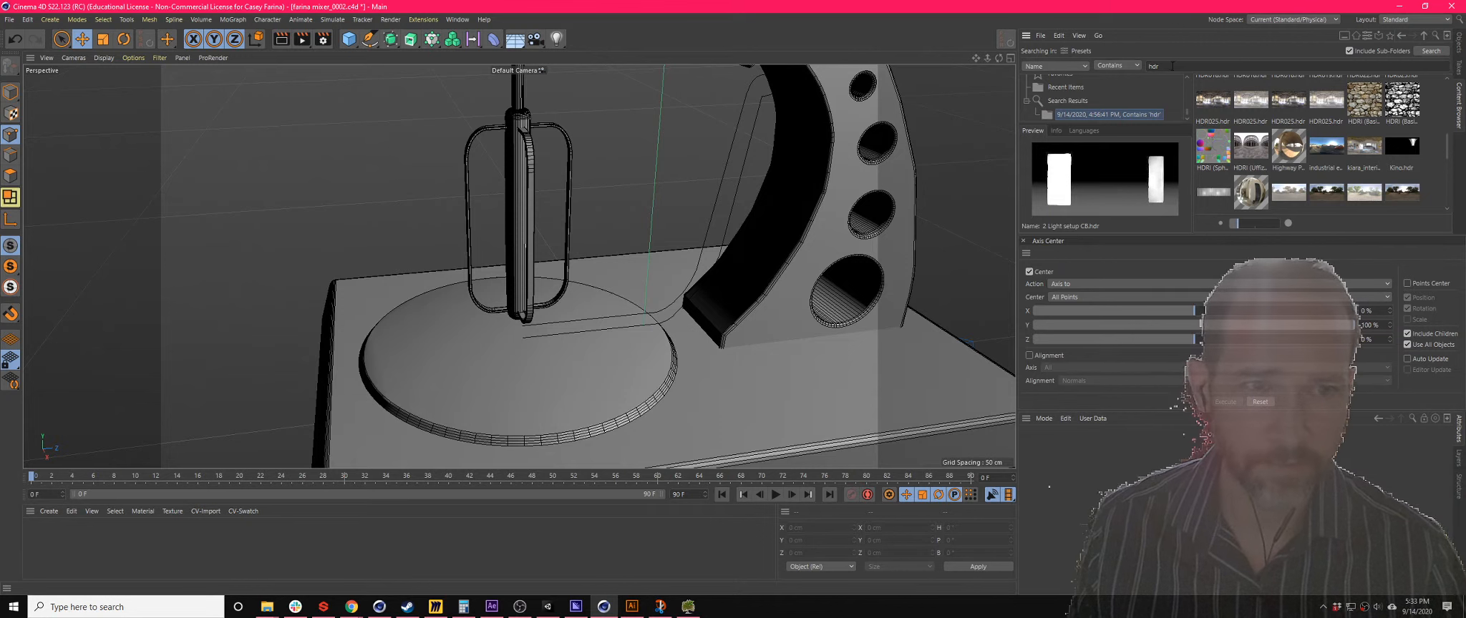
{"action": "type", "text": "plas"}
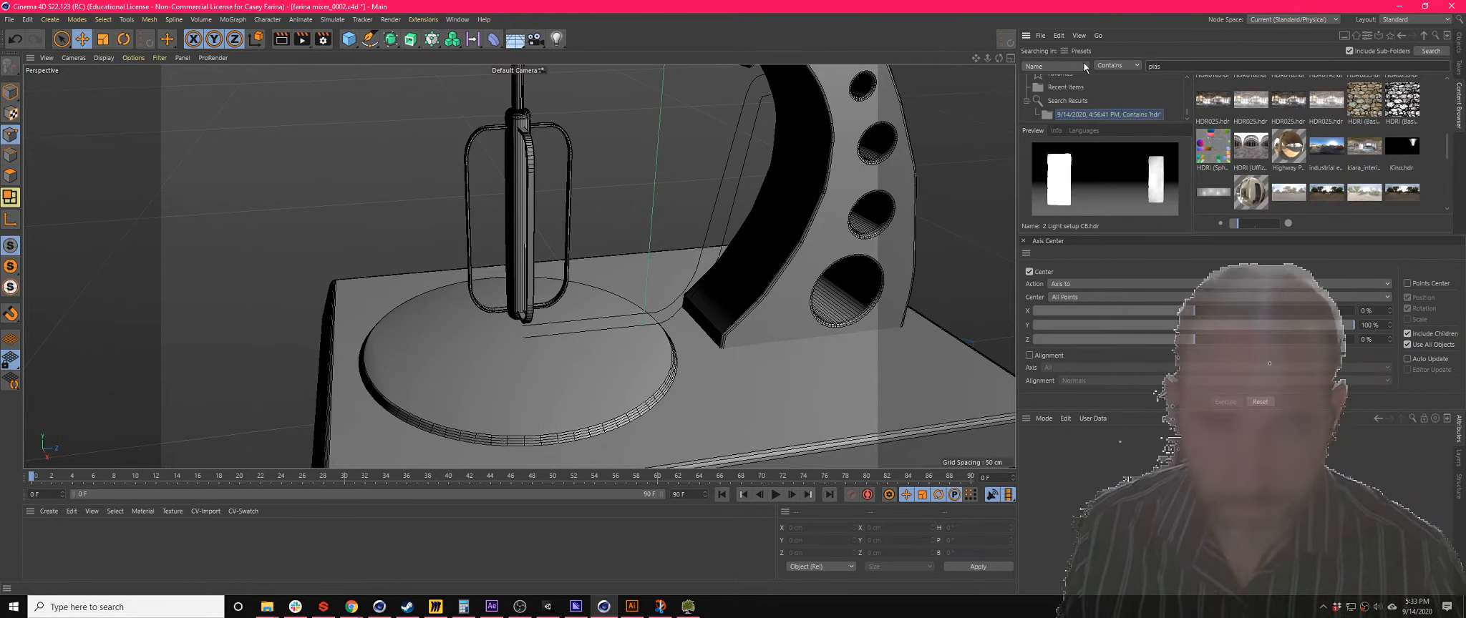
{"action": "type", "text": "tic"}
{"action": "key", "text": "Return"}
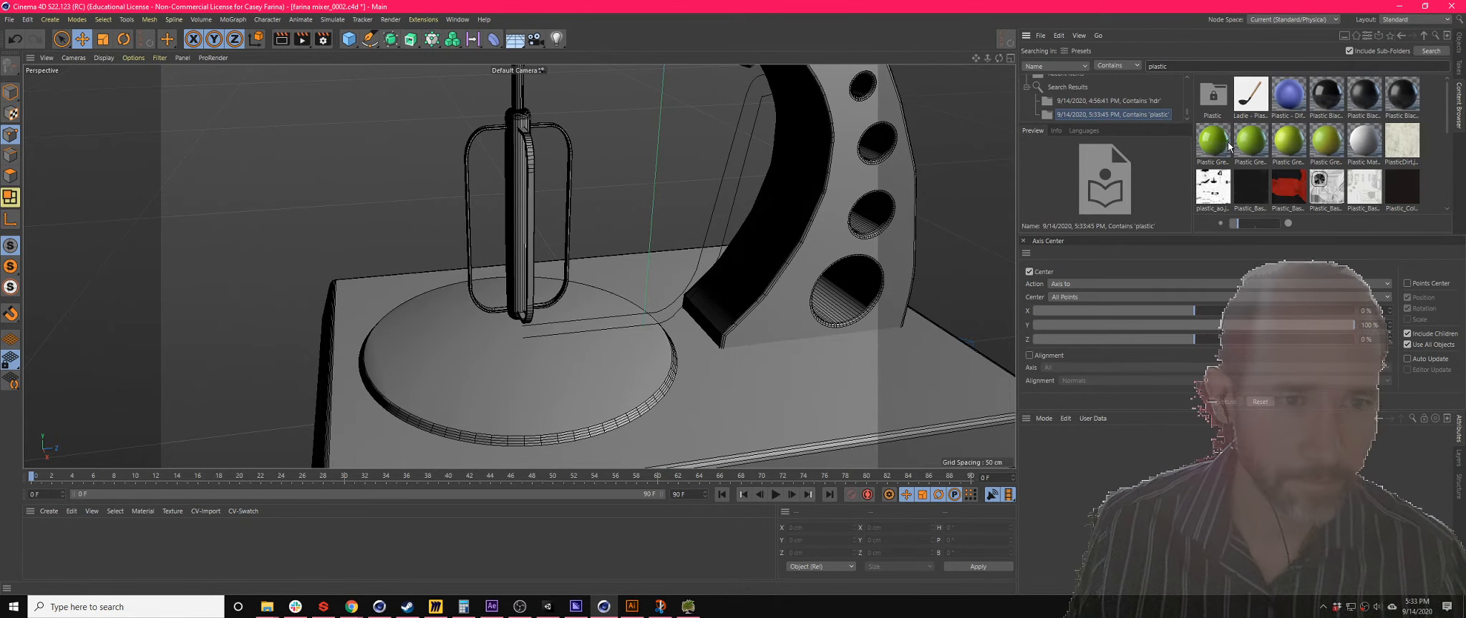
- Add the Plastic Green - Glossy preset to the scene's materials and search the Content Browser for metal
{"action": "left_click", "coordinate": [1219, 143]}
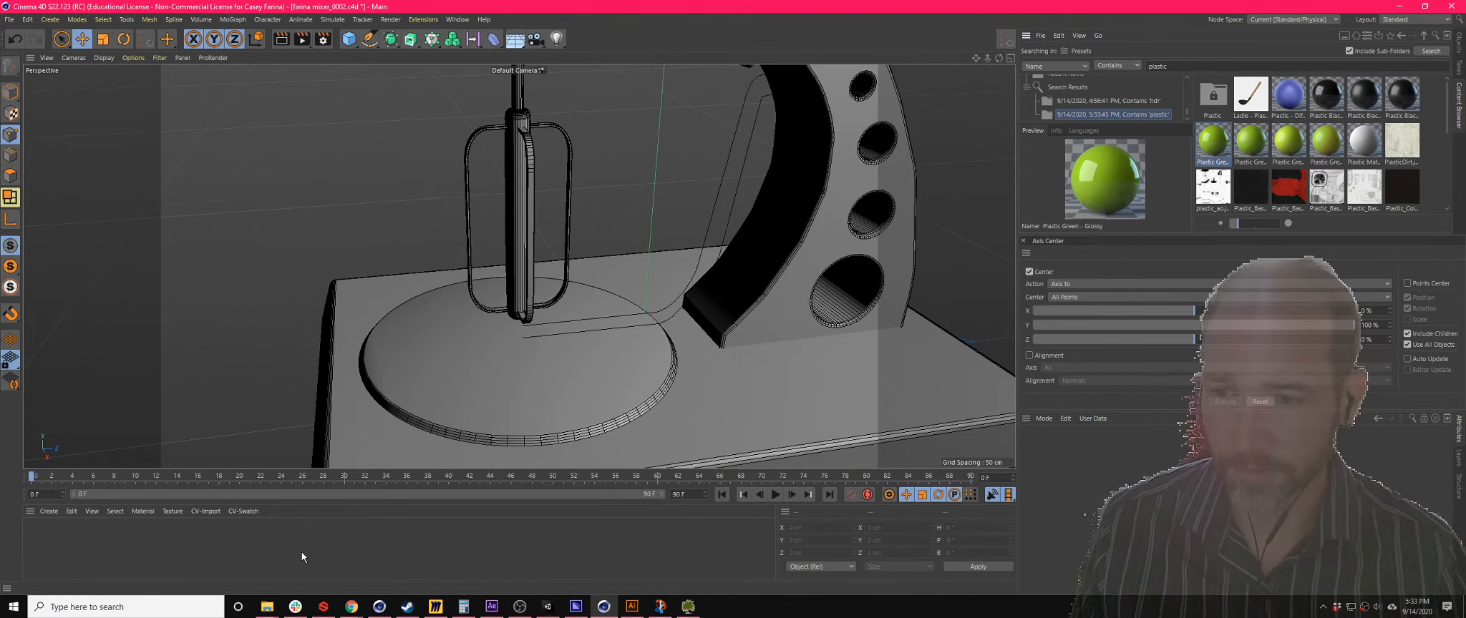
{"action": "left_click_drag", "start_coordinate": [1219, 143], "coordinate": [301, 554]}
{"action": "double_click", "coordinate": [1212, 72]}
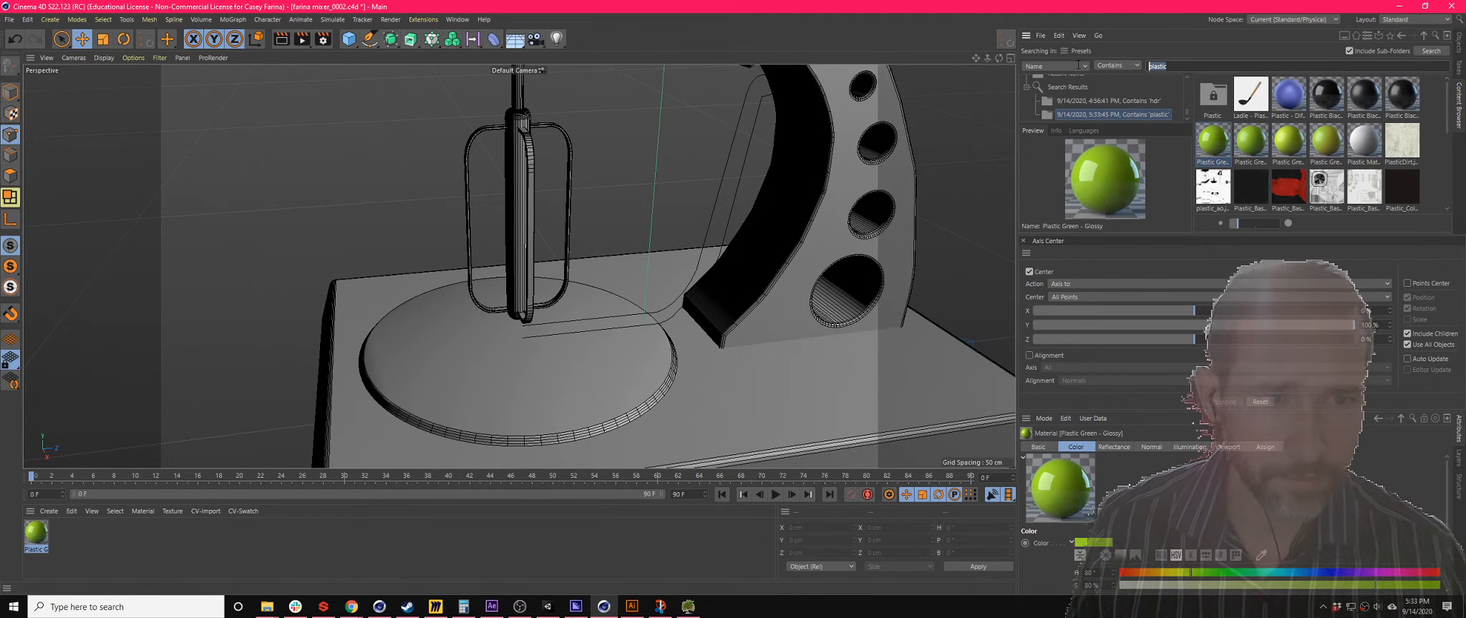
{"action": "type", "text": "metal"}
{"action": "key", "text": "Return"}
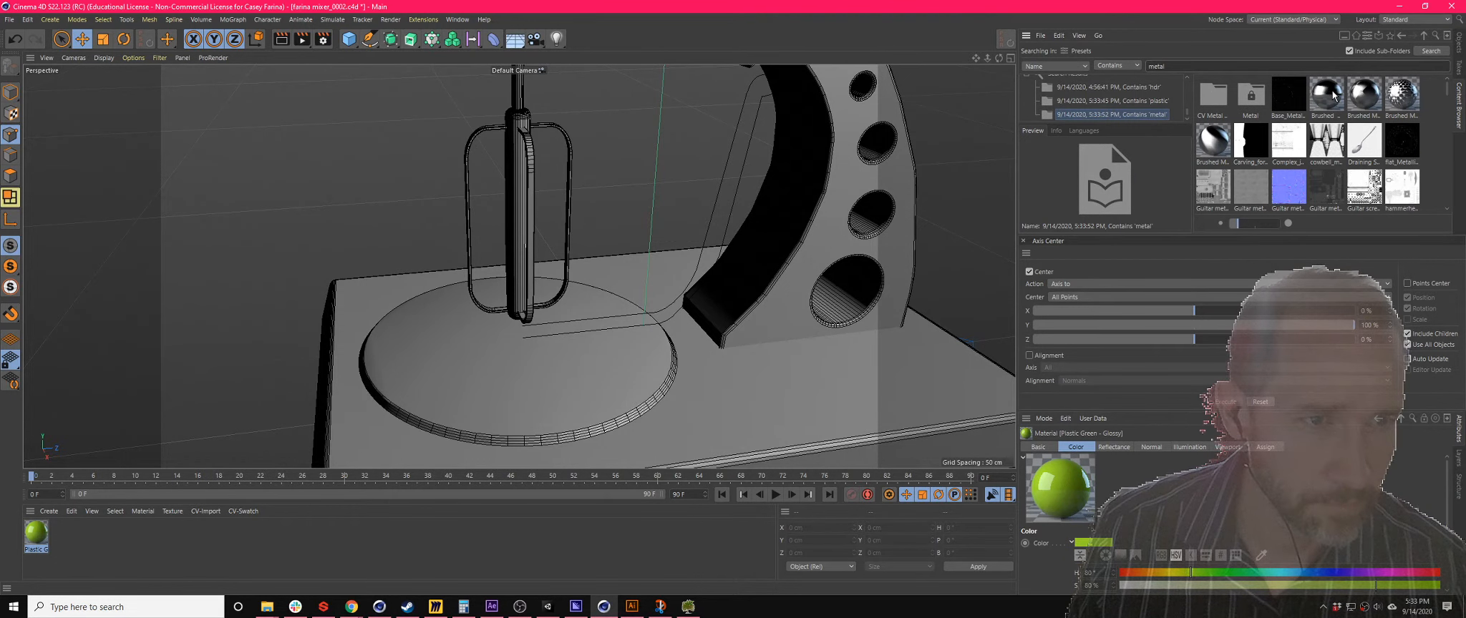
- Look through the brushed metal and aluminum presets and pick Metal - Steel for the scene's materials
{"action": "left_click", "coordinate": [1369, 109]}
{"action": "left_click", "coordinate": [1335, 101]}
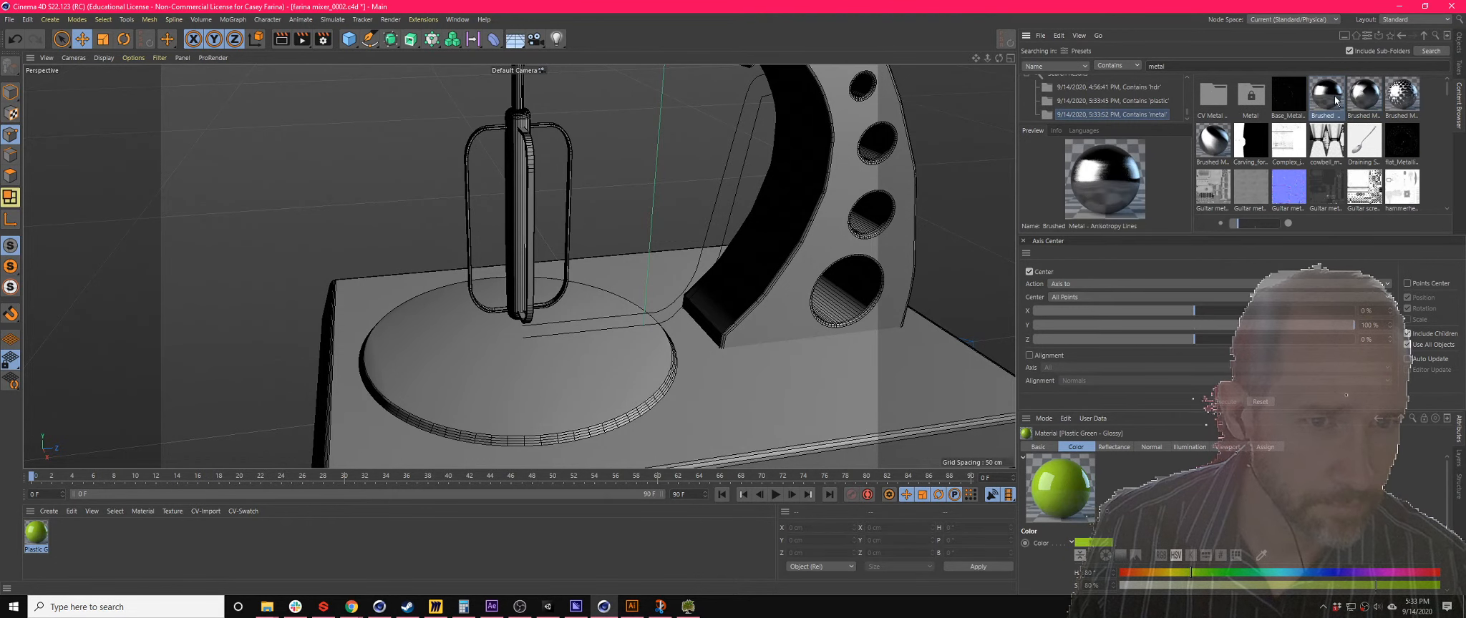
{"action": "scroll", "coordinate": [1303, 126], "scroll_direction": "down", "scroll_amount": 3}
{"action": "left_click", "coordinate": [1357, 144]}
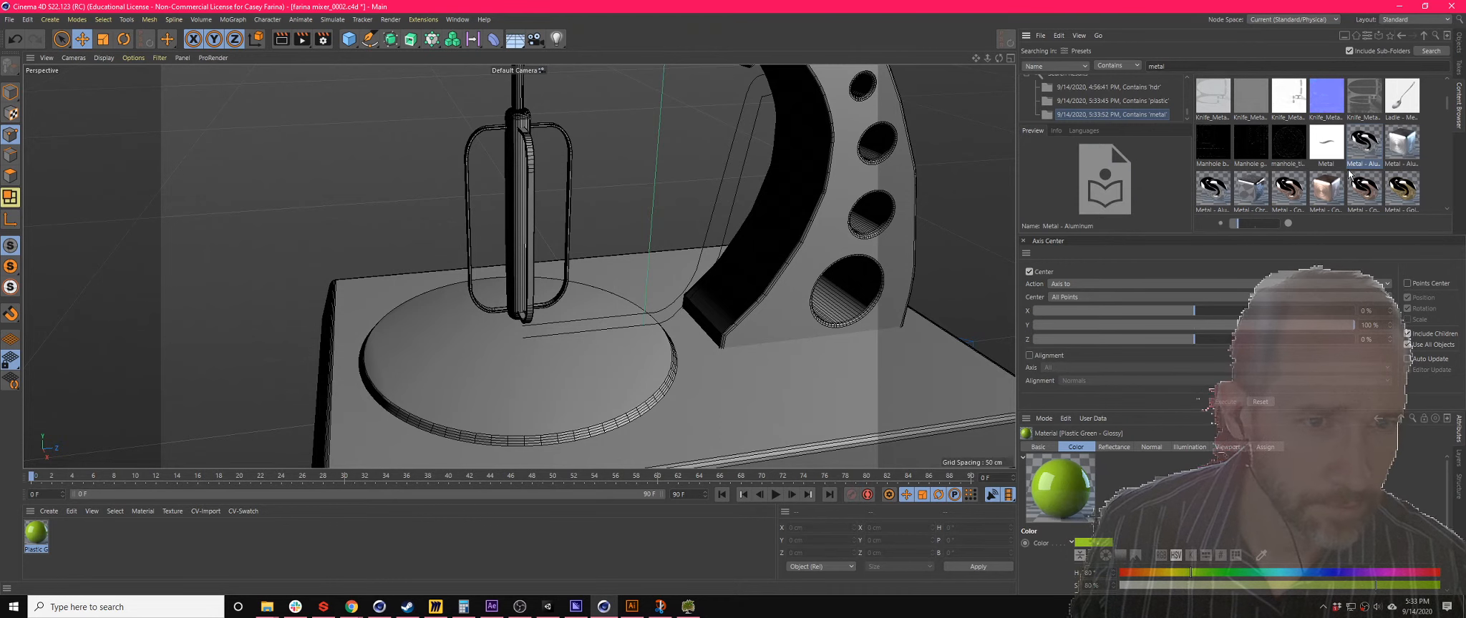
{"action": "left_click", "coordinate": [1256, 185]}
{"action": "left_click", "coordinate": [1219, 195]}
{"action": "scroll", "coordinate": [1265, 167], "scroll_direction": "down", "scroll_amount": 1}
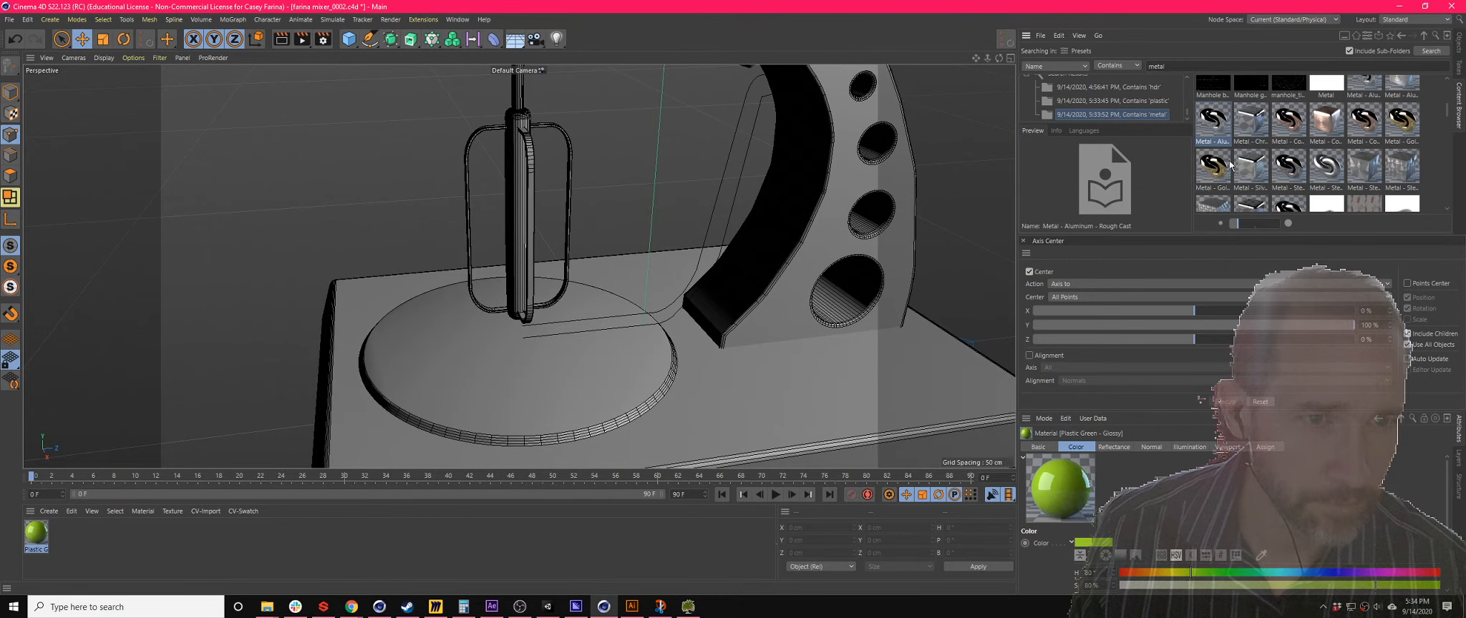
{"action": "left_click", "coordinate": [1289, 172]}
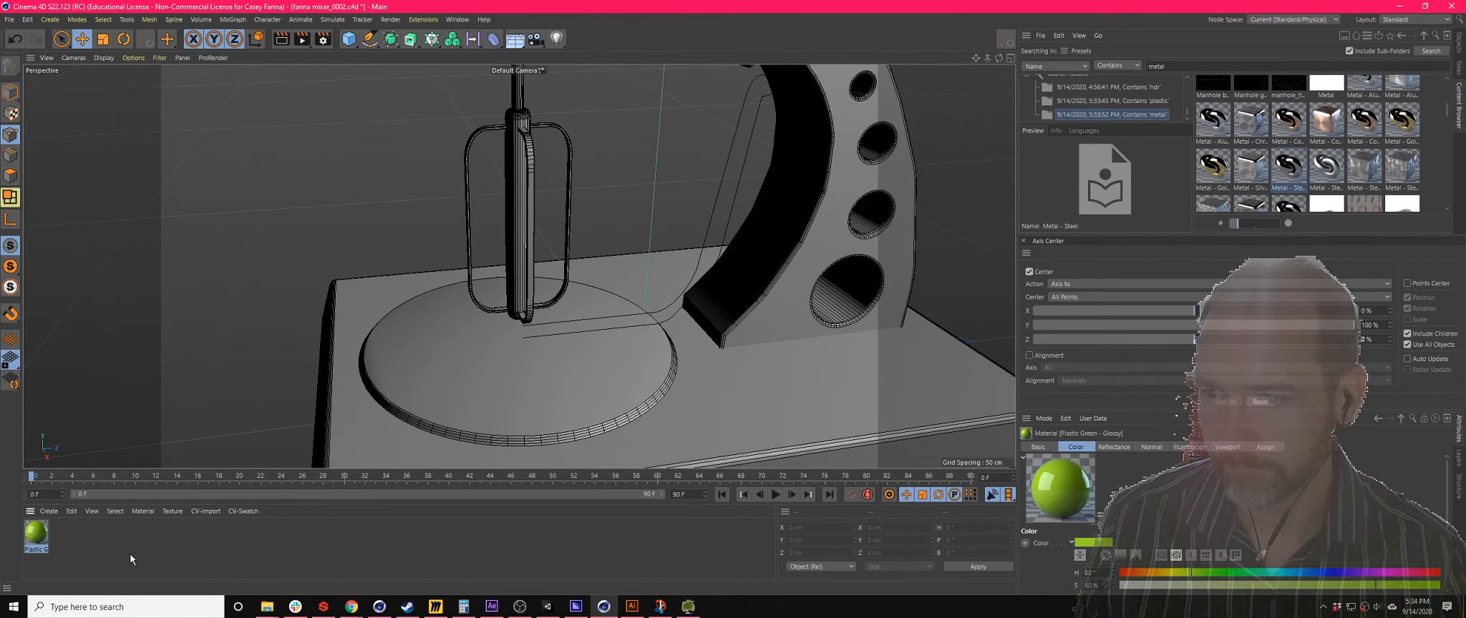
- Add the Metal Parts preset from the metal search results to the project's materials
{"action": "left_click", "coordinate": [201, 548]}
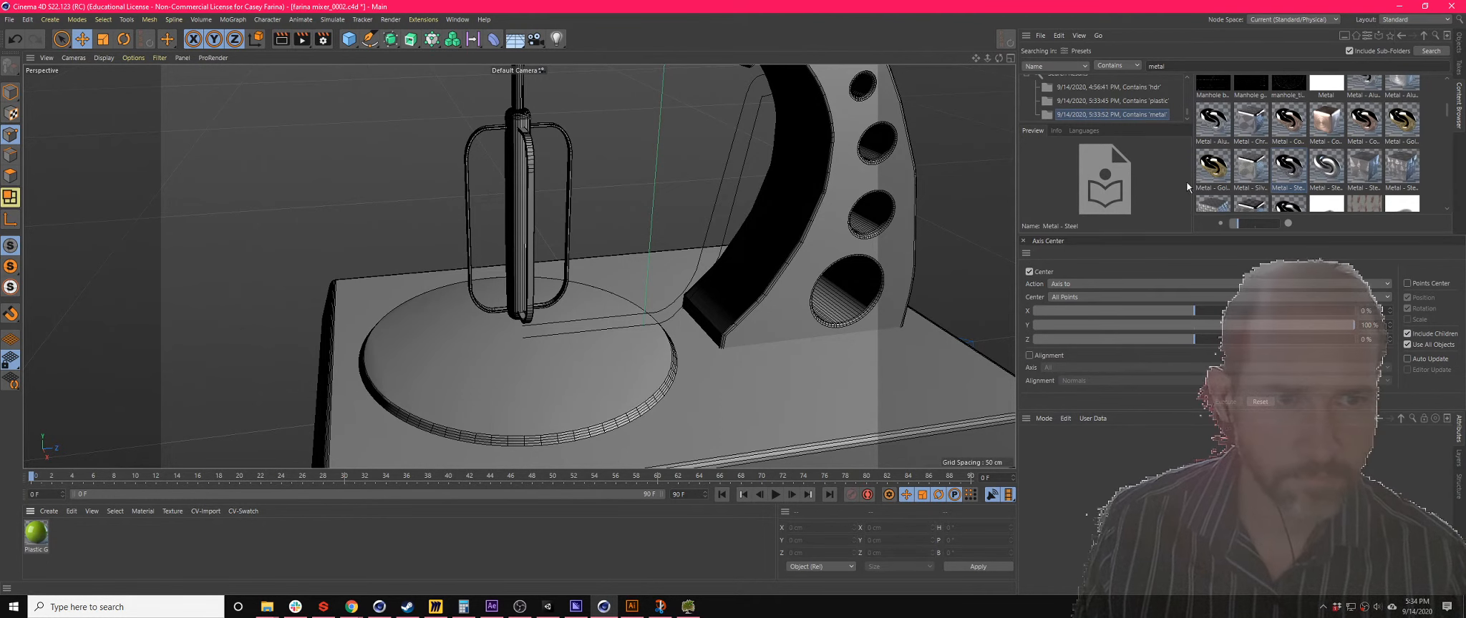
{"action": "left_click", "coordinate": [1214, 119]}
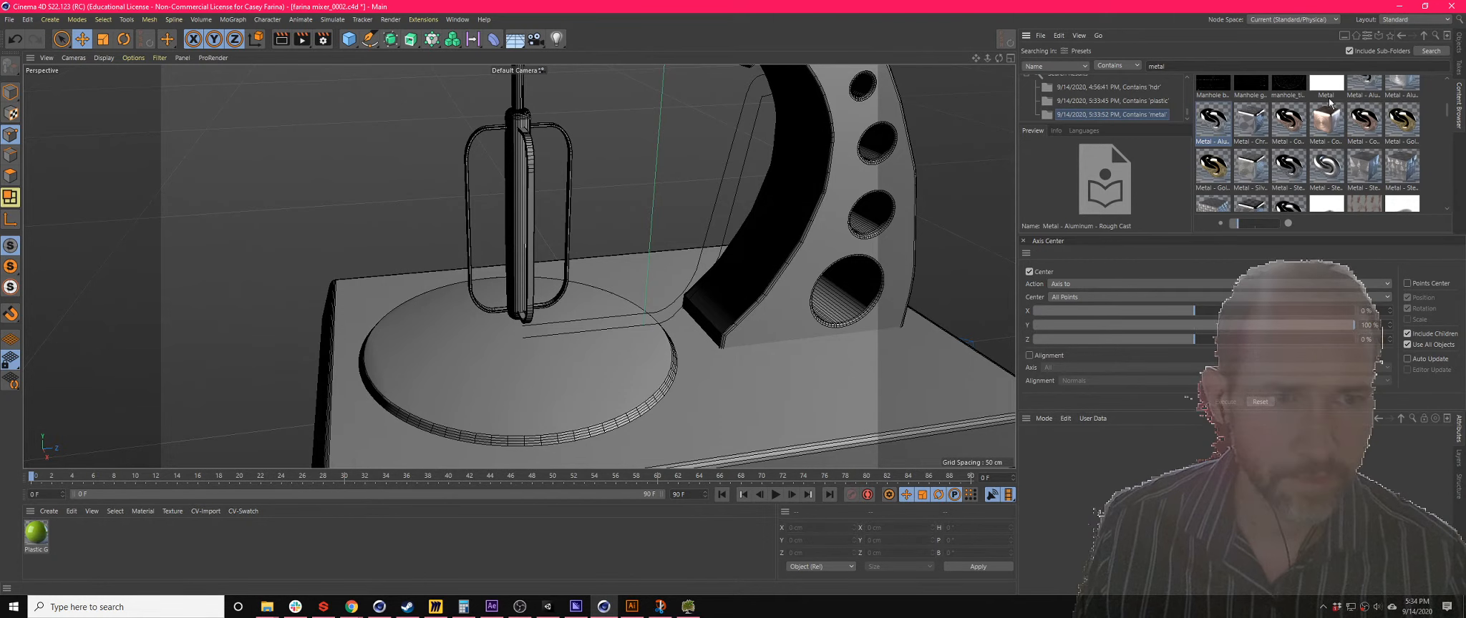
{"action": "scroll", "coordinate": [1317, 109], "scroll_direction": "up", "scroll_amount": 1}
{"action": "scroll", "coordinate": [1285, 139], "scroll_direction": "down", "scroll_amount": 2}
{"action": "left_click", "coordinate": [1297, 165]}
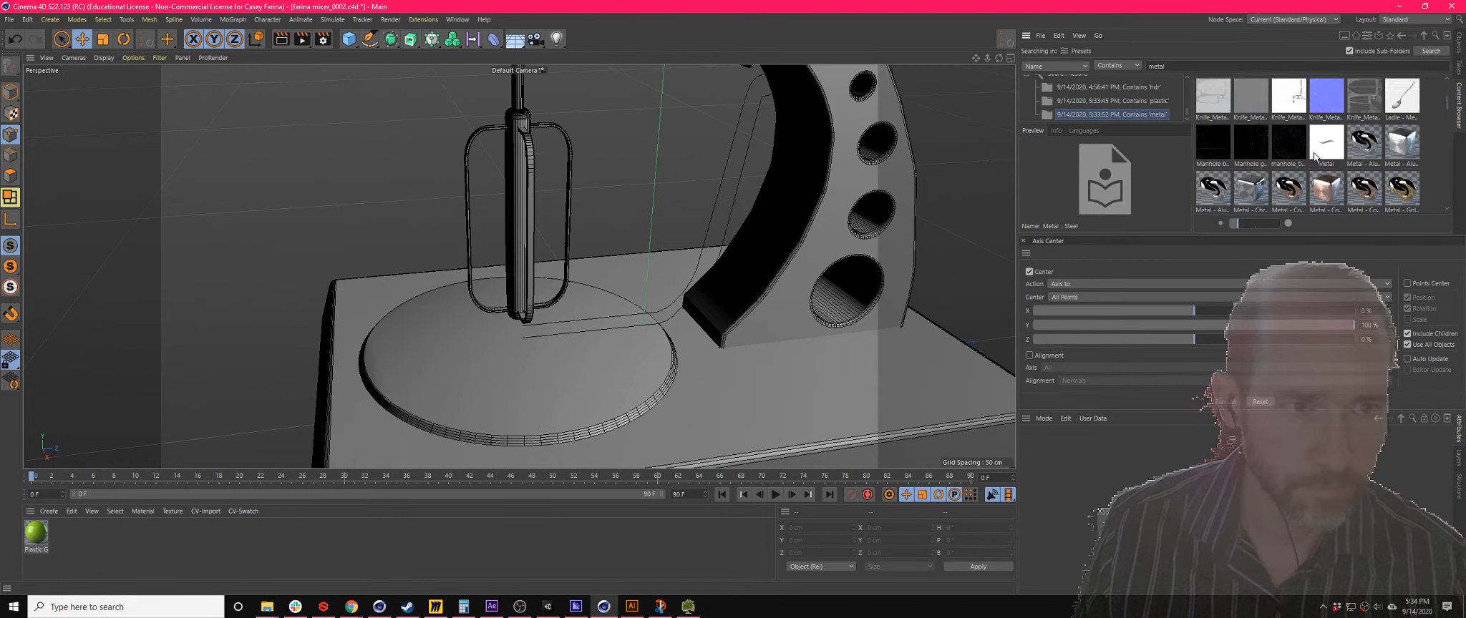
{"action": "scroll", "coordinate": [1297, 170], "scroll_direction": "up", "scroll_amount": 5}
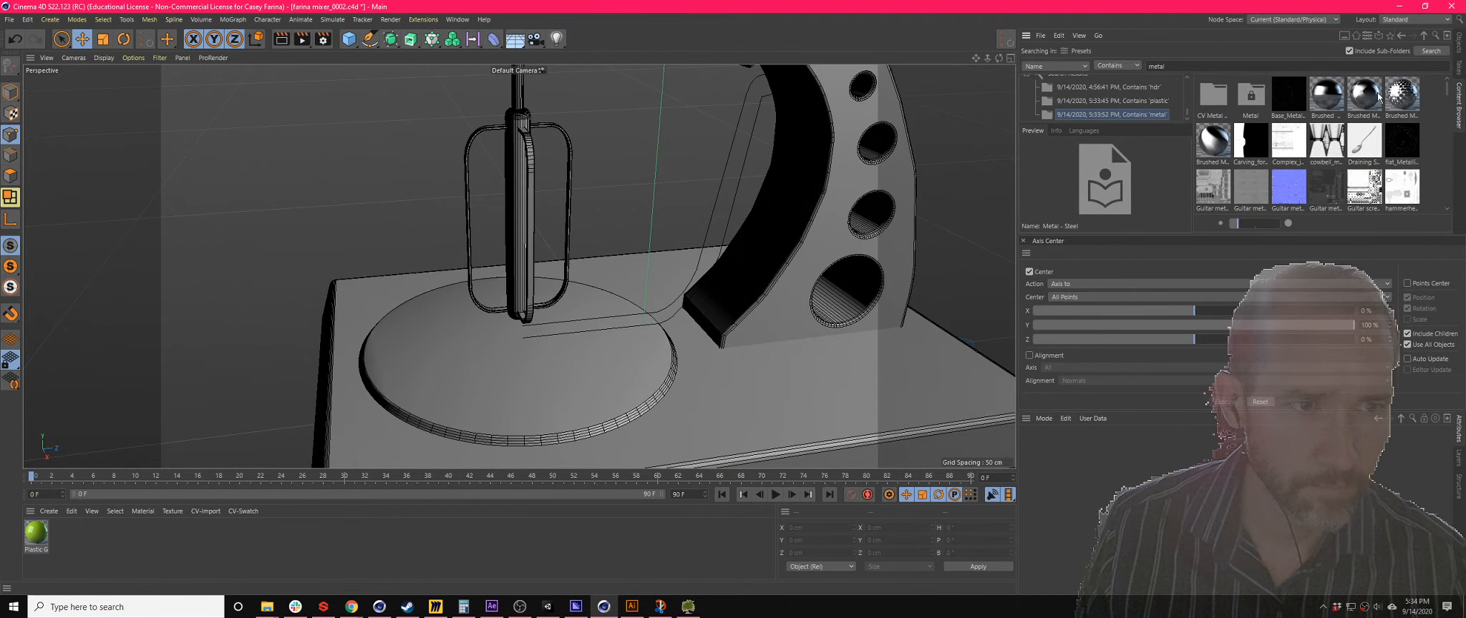
{"action": "scroll", "coordinate": [1292, 136], "scroll_direction": "down", "scroll_amount": 5}
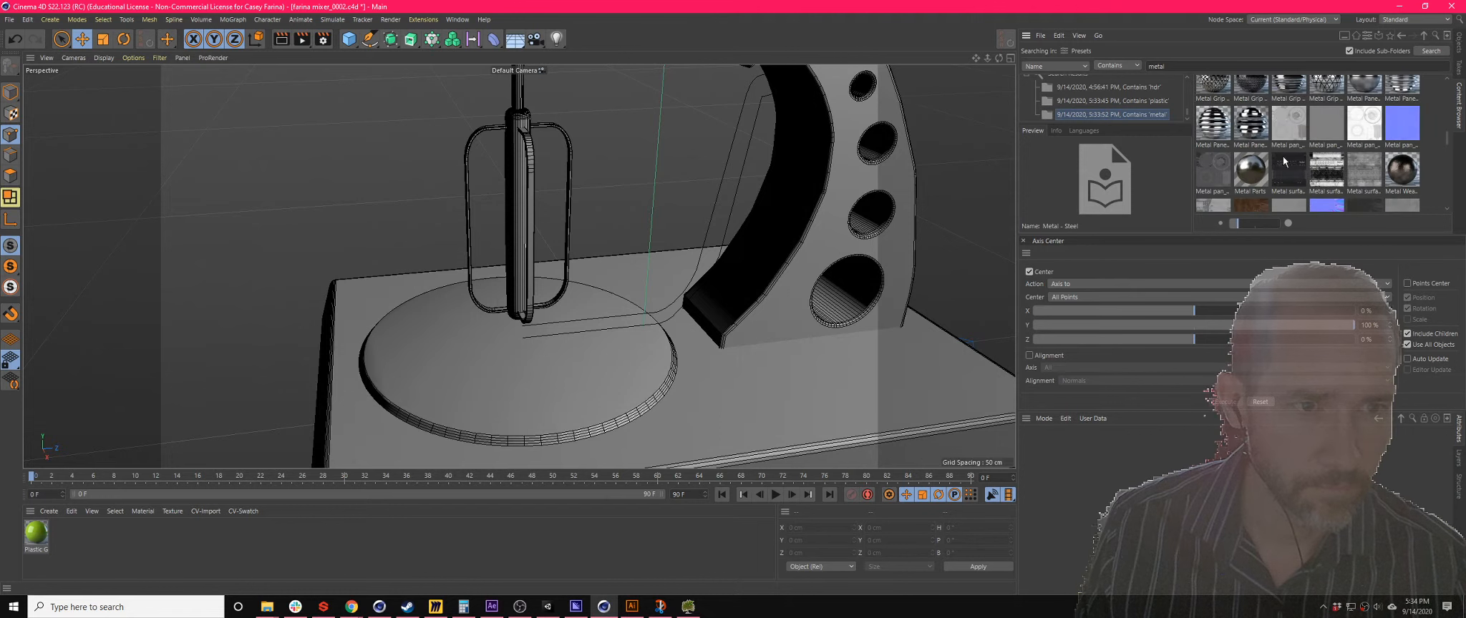
{"action": "left_click_drag", "start_coordinate": [1253, 181], "coordinate": [492, 437]}
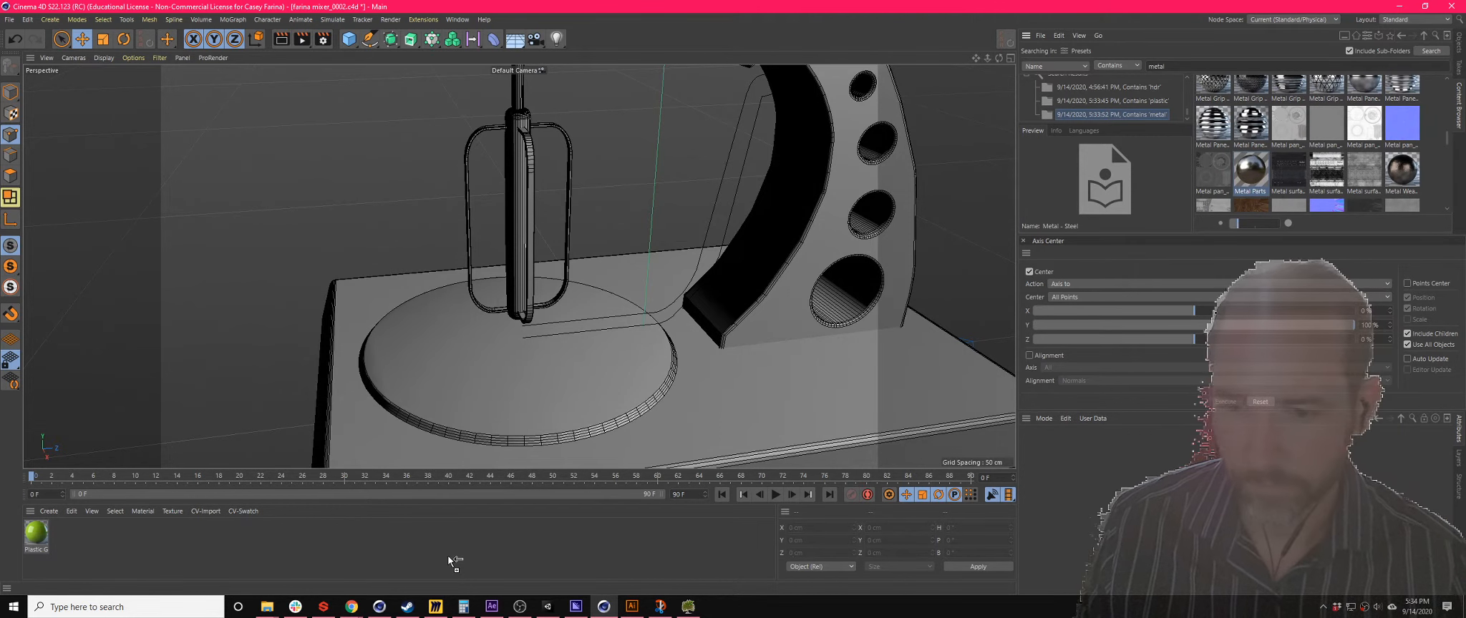
{"action": "left_click", "coordinate": [147, 548]}
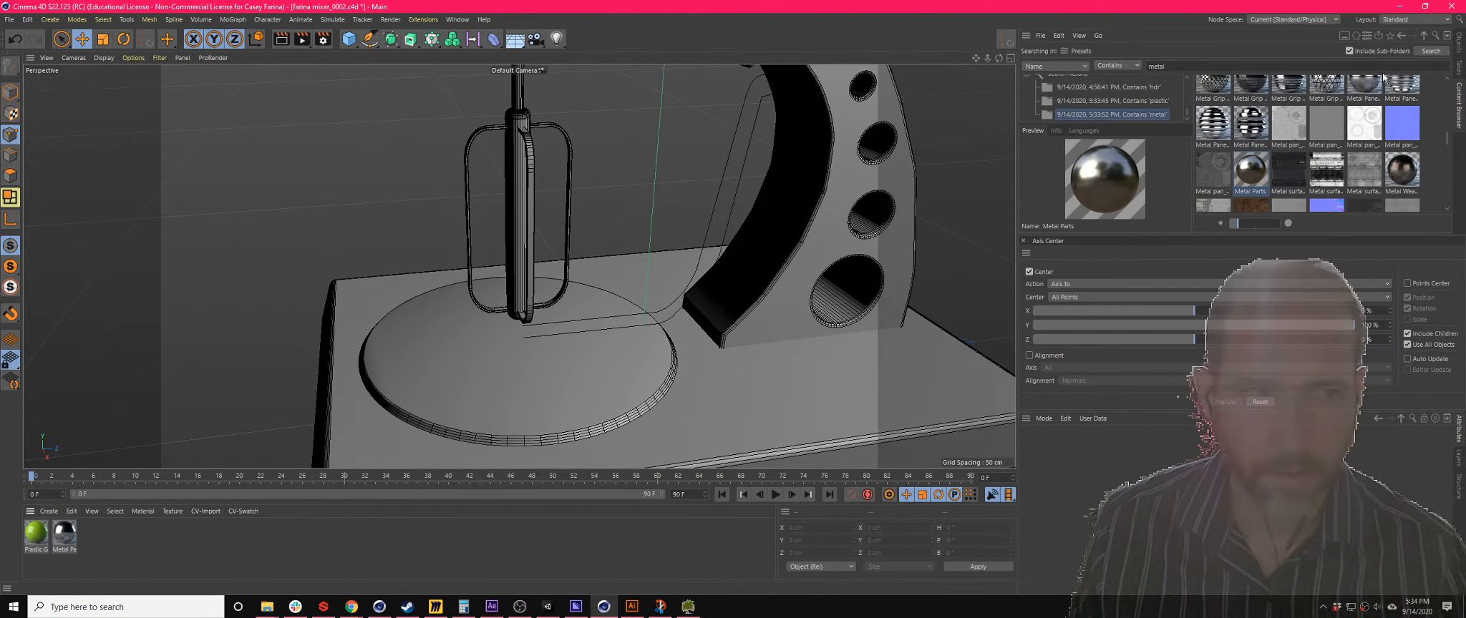
- Add a PBR light to the scene and move it away from the mixer's beater side, high above the base
{"action": "left_click", "coordinate": [1458, 44]}
{"action": "right_click_drag", "start_coordinate": [539, 301], "coordinate": [894, 111], "text": "alt"}
{"action": "left_click", "coordinate": [559, 40]}
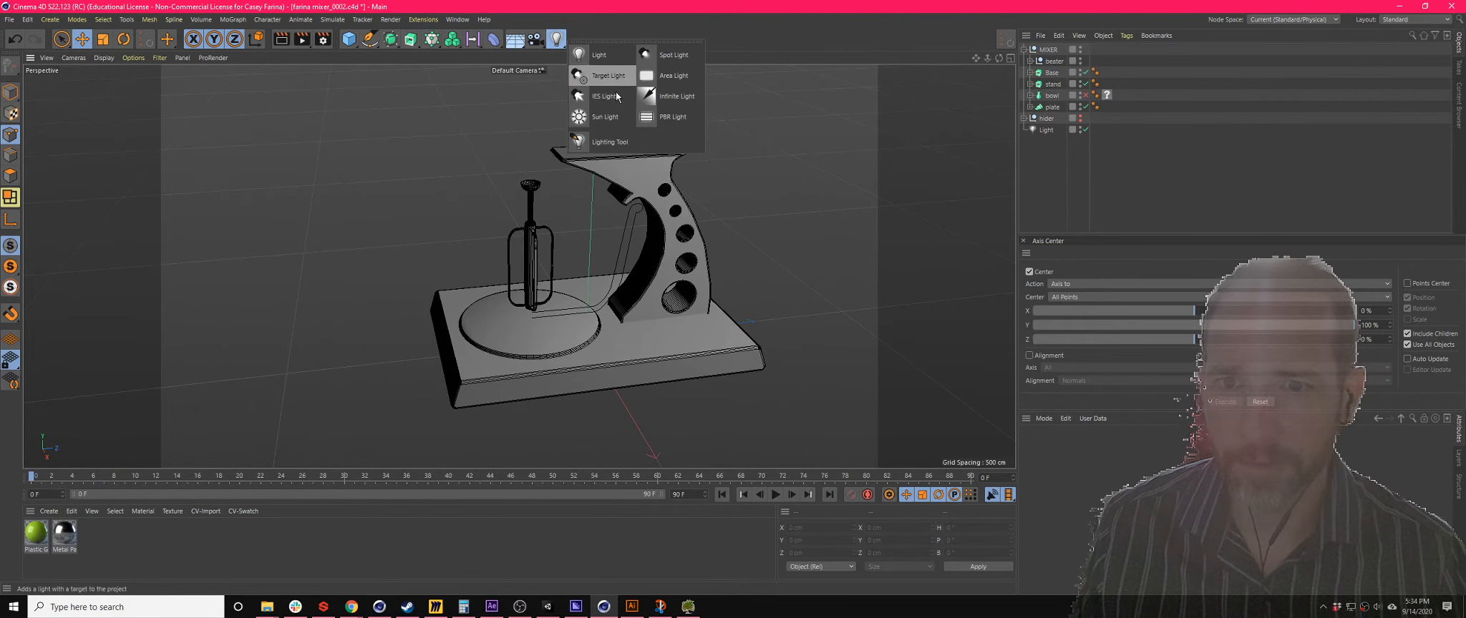
{"action": "left_click", "coordinate": [648, 112]}
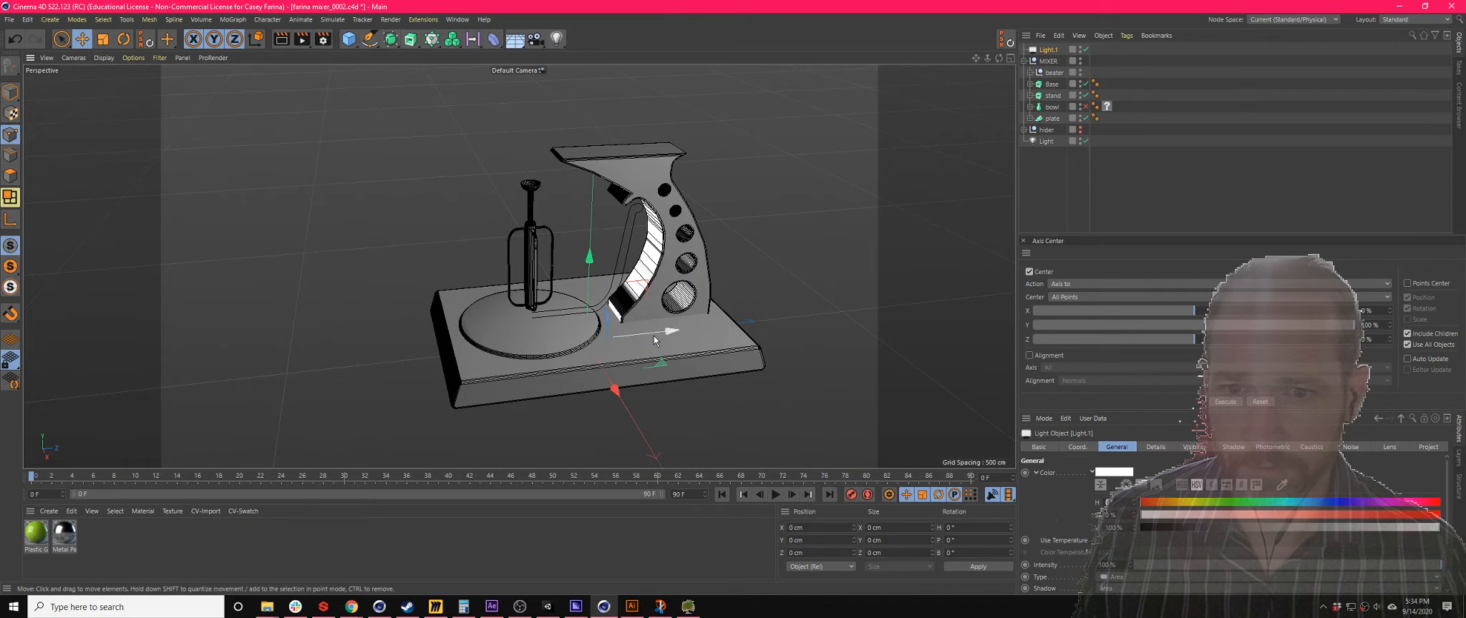
{"action": "left_click_drag", "start_coordinate": [672, 336], "coordinate": [385, 345]}
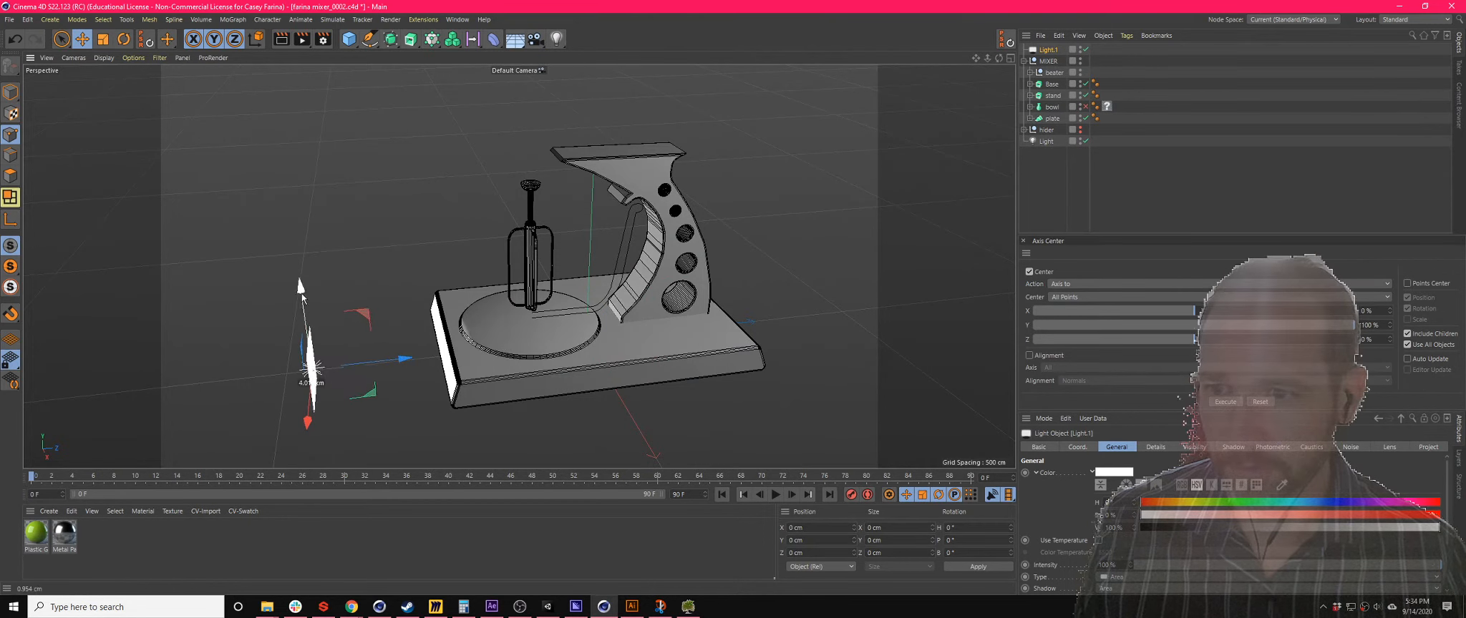
{"action": "left_click_drag", "start_coordinate": [302, 294], "coordinate": [268, 35]}
- Tilt the new light down toward the mixer, enlarge it, and move it farther up and away from the model
{"action": "key", "text": "t"}
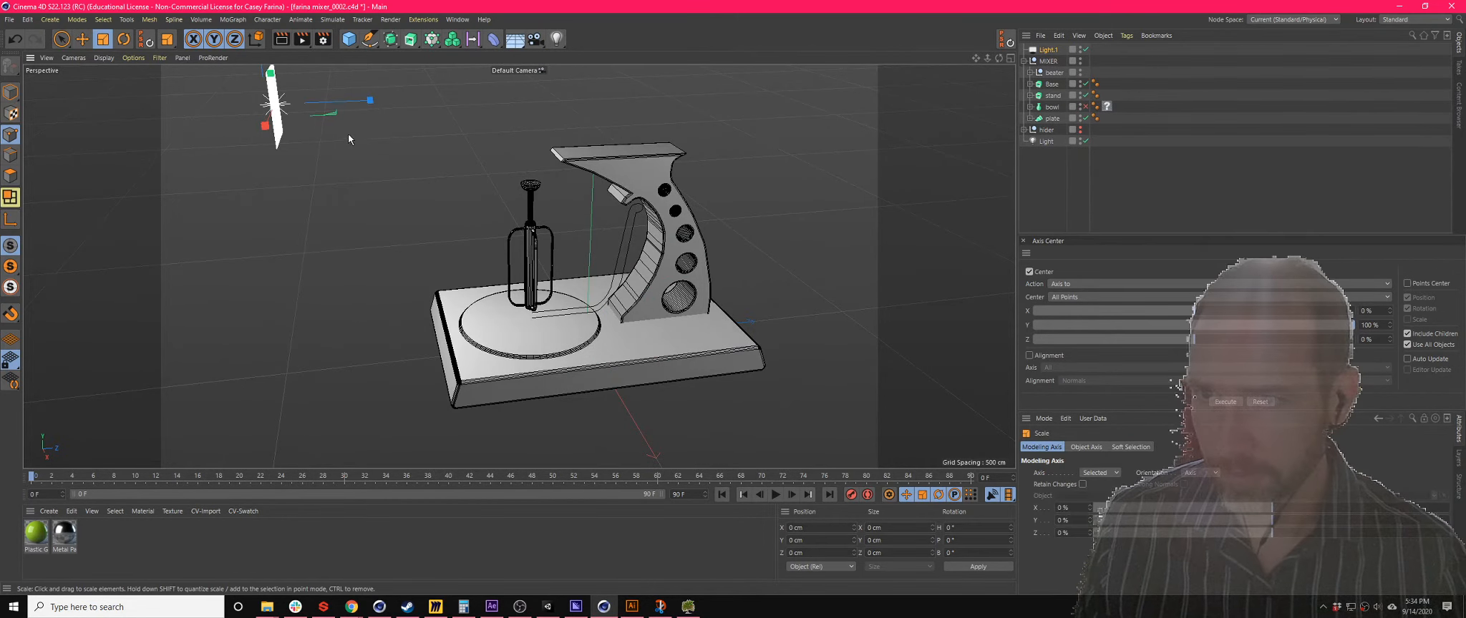
{"action": "key", "text": "r"}
{"action": "left_click_drag", "start_coordinate": [338, 107], "coordinate": [331, 121]}
{"action": "key", "text": "t"}
{"action": "left_click_drag", "start_coordinate": [394, 246], "coordinate": [828, 540]}
{"action": "left_click_drag", "start_coordinate": [529, 239], "coordinate": [528, 239]}
{"action": "key", "text": "e"}
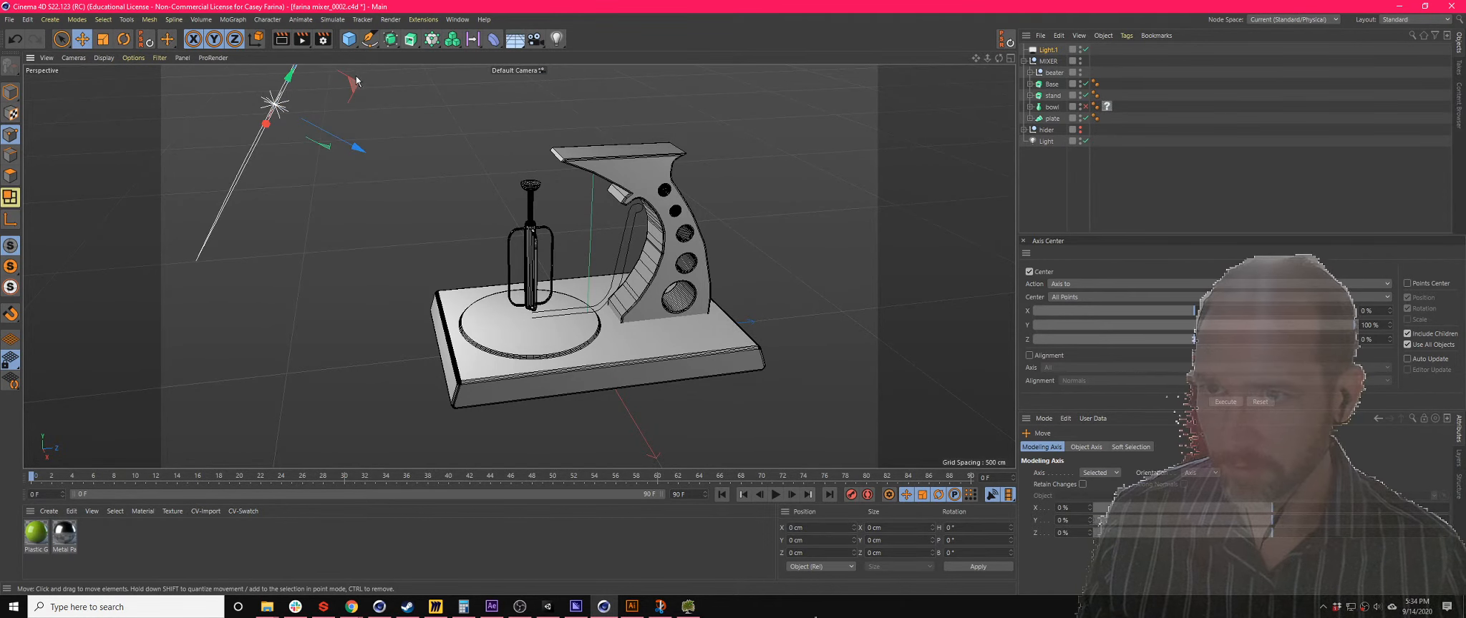
{"action": "mouse_move", "coordinate": [356, 77]}
{"action": "left_mouse_down"}
{"action": "mouse_move", "coordinate": [286, 18]}
{"action": "mouse_move", "coordinate": [310, 5]}
{"action": "left_mouse_up"}
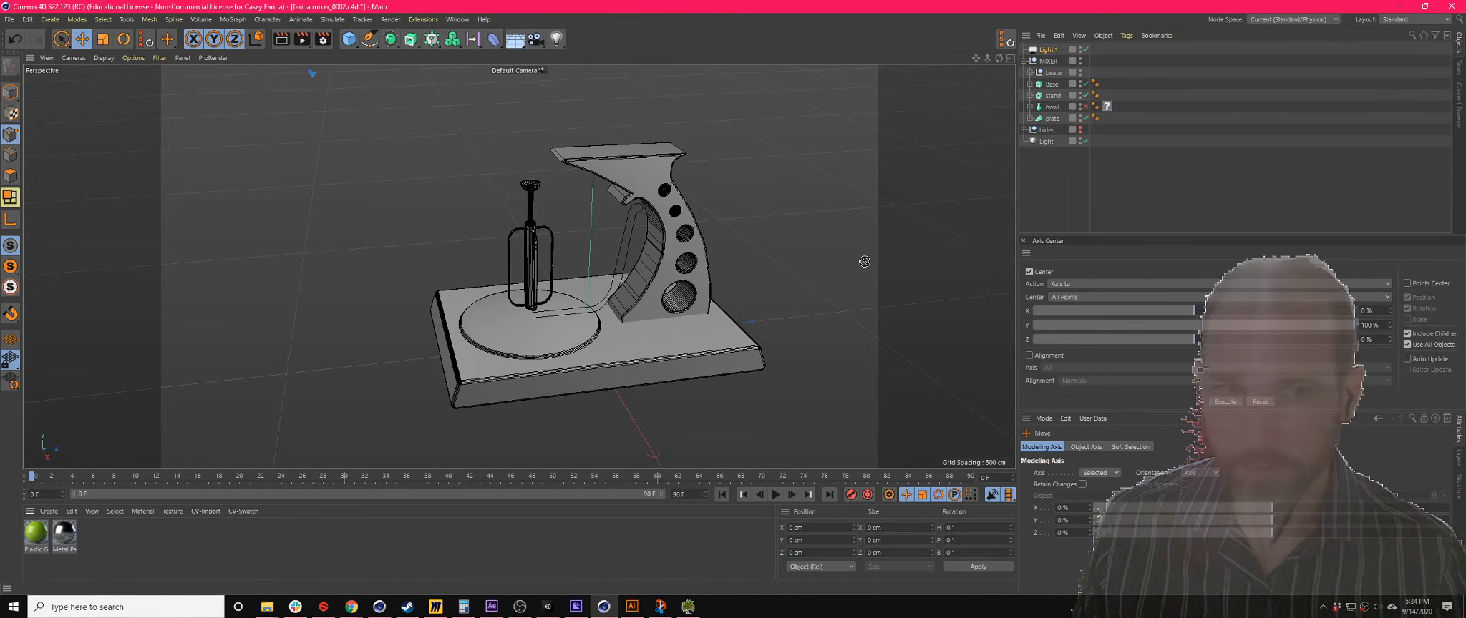
- Apply the Metal Parts material to the beater and the green glossy plastic to the base, stand, bowl and plate
{"action": "left_click_drag", "start_coordinate": [1051, 79], "coordinate": [1052, 74]}
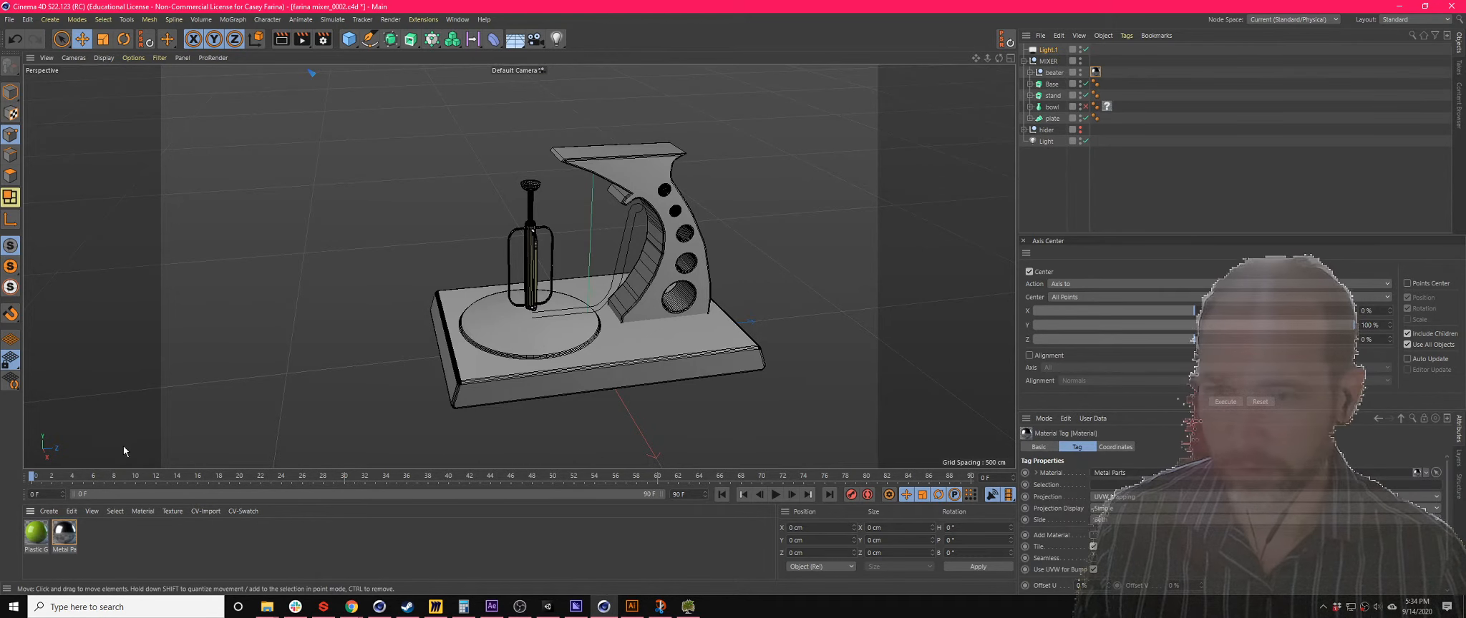
{"action": "left_click_drag", "start_coordinate": [1206, 155], "coordinate": [1106, 119]}
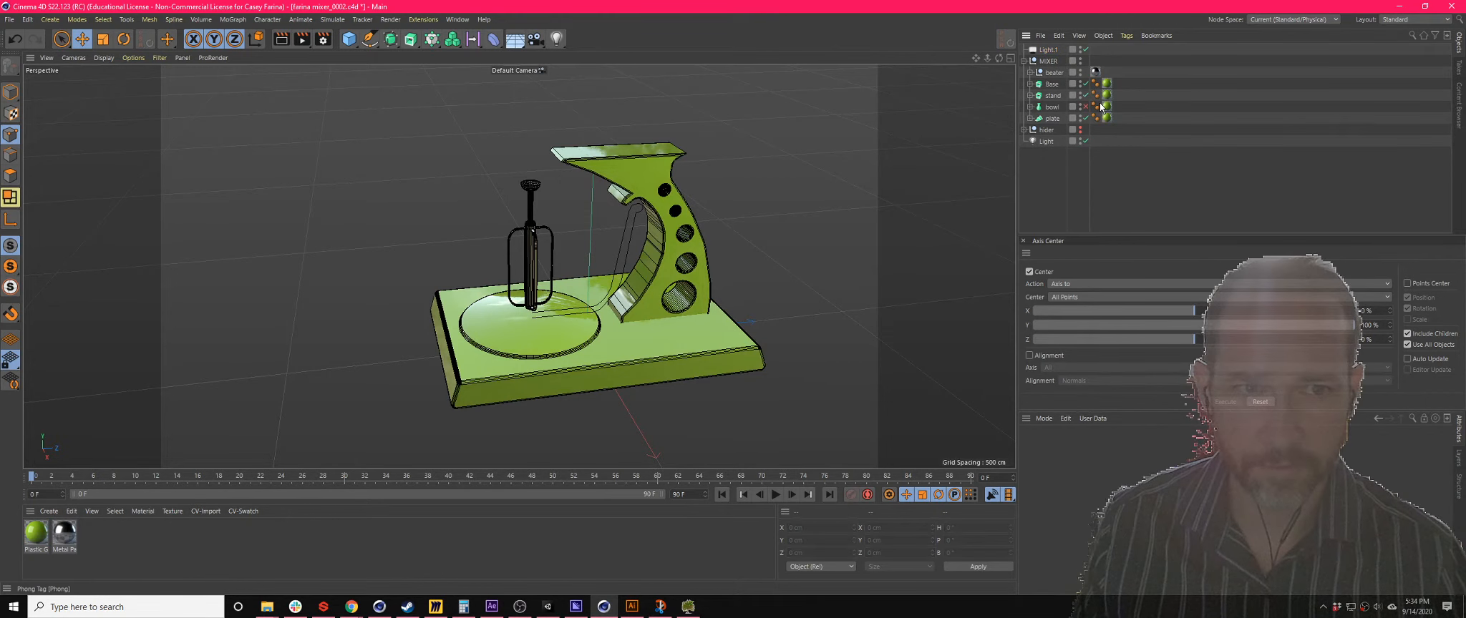
- Duplicate the green glossy plastic material and recolour the copy dark grey with 0% saturation
{"action": "left_click", "coordinate": [63, 533]}
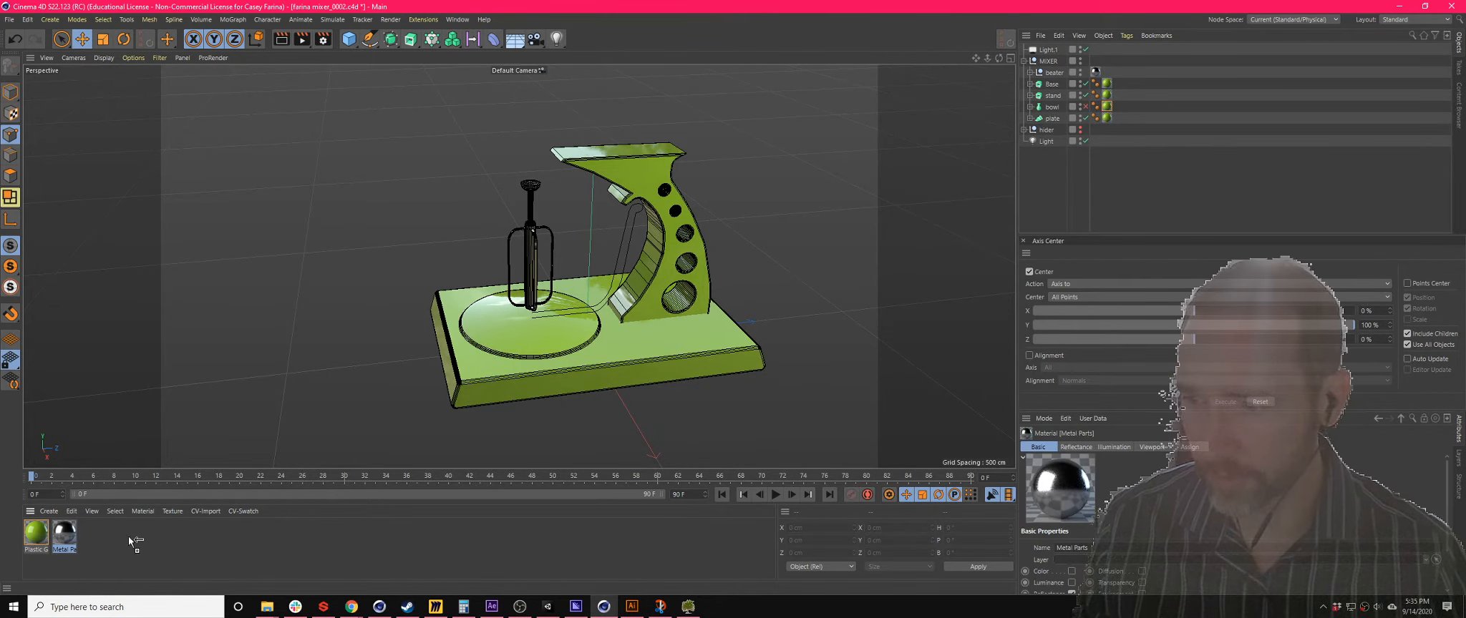
{"action": "left_click_drag", "start_coordinate": [130, 542], "coordinate": [132, 544], "text": "ctrl"}
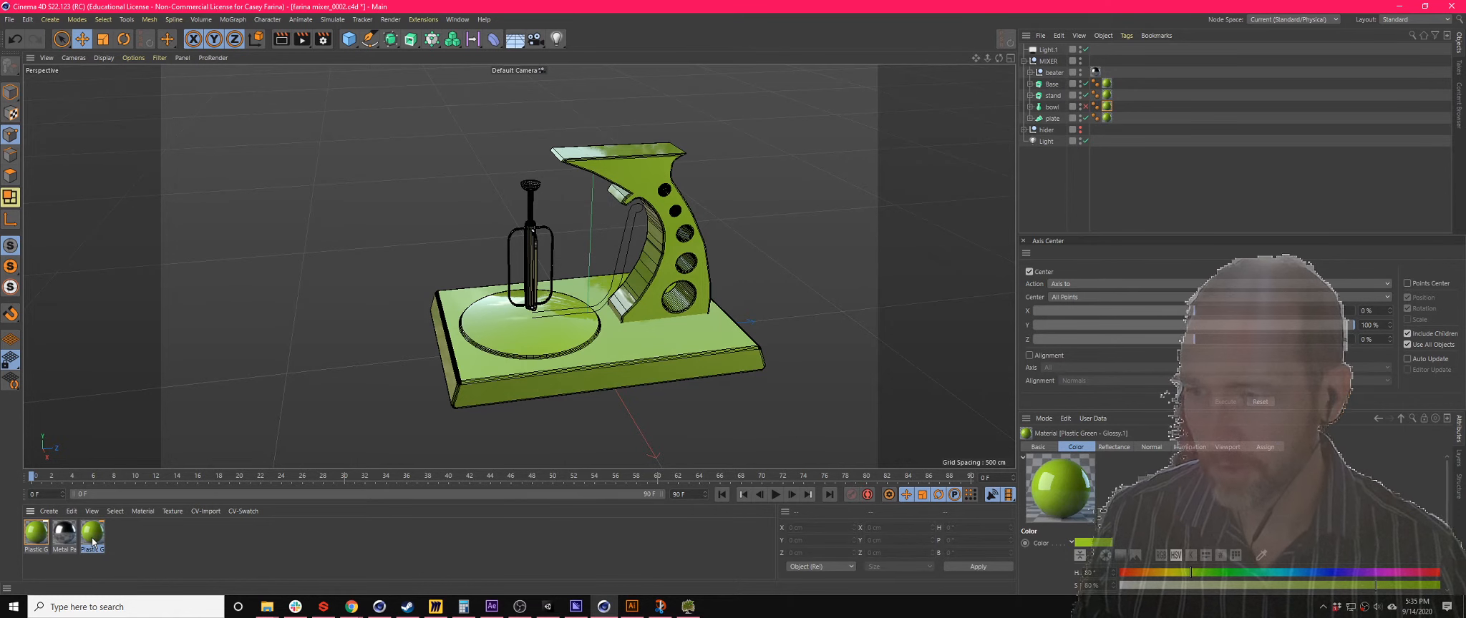
{"action": "double_click", "coordinate": [93, 537]}
{"action": "mouse_move", "coordinate": [510, 164]}
{"action": "left_mouse_down"}
{"action": "mouse_move", "coordinate": [412, 151]}
{"action": "mouse_move", "coordinate": [347, 175]}
{"action": "mouse_move", "coordinate": [497, 163]}
{"action": "left_mouse_up"}
{"action": "left_click", "coordinate": [496, 175]}
{"action": "left_click_drag", "start_coordinate": [401, 163], "coordinate": [348, 163]}
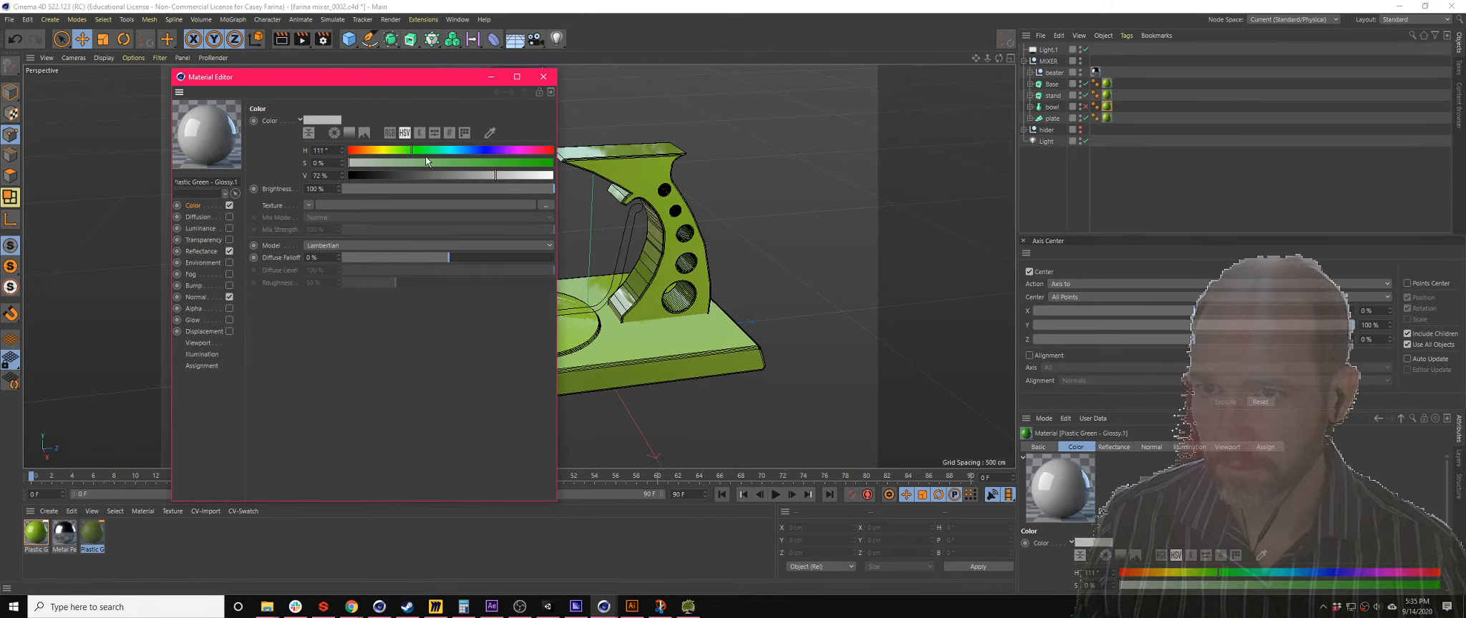
{"action": "left_click", "coordinate": [452, 176]}
{"action": "left_click", "coordinate": [544, 76]}
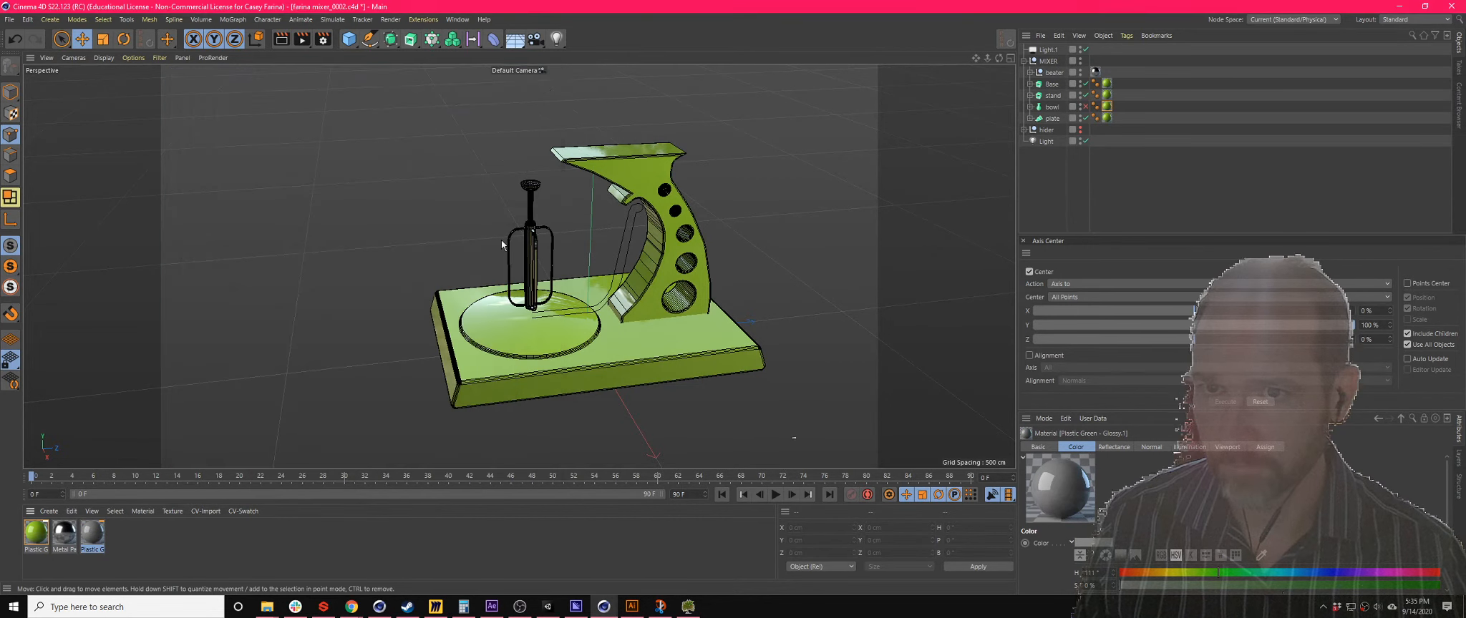
- Apply the grey glossy plastic to the plate and remove its green material
{"action": "left_click", "coordinate": [144, 563]}
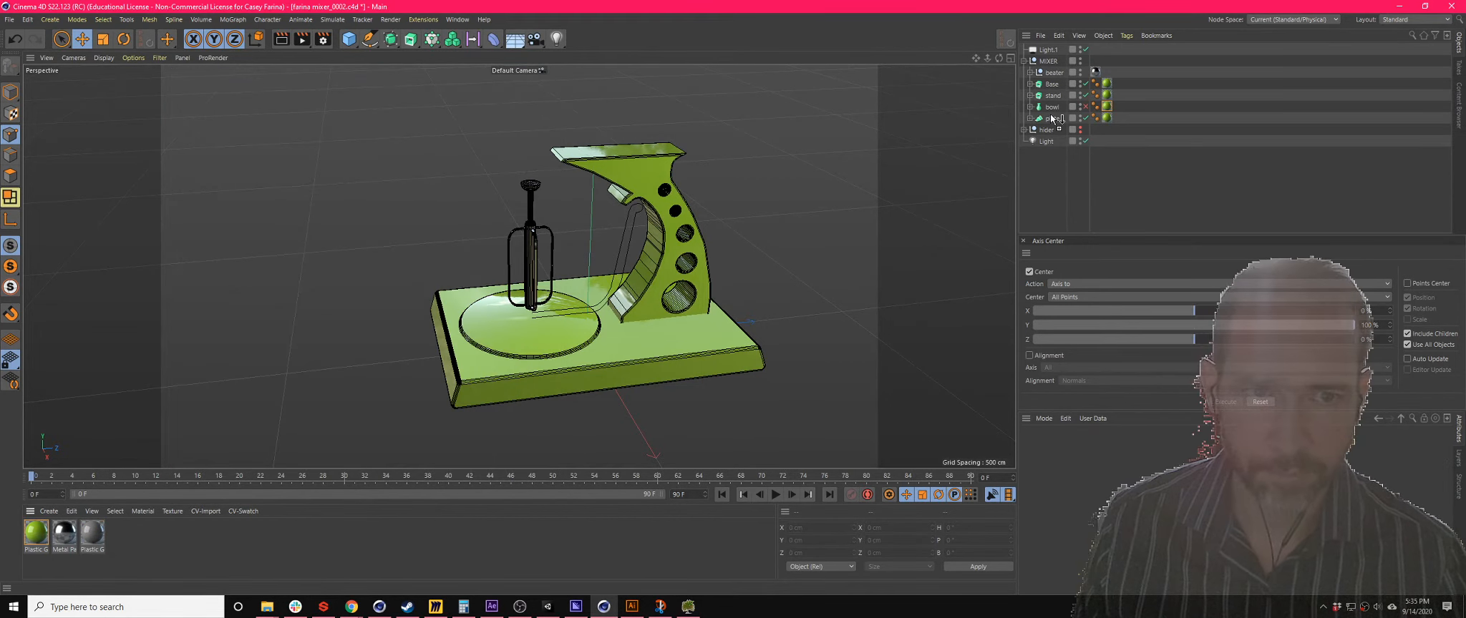
{"action": "left_click_drag", "start_coordinate": [1057, 124], "coordinate": [1108, 122]}
{"action": "key", "text": "Delete"}
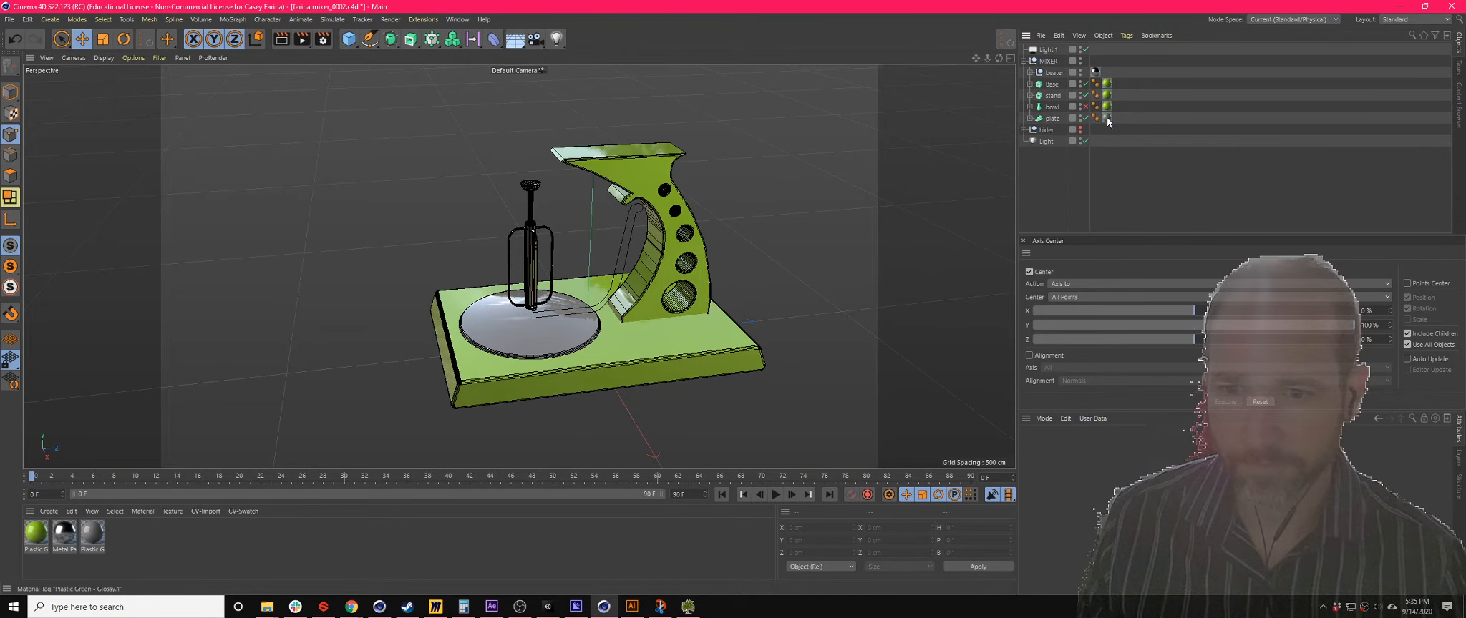
- Expand the group below the mixer, enable the bowl and delete the bowl's green material tag
{"action": "mouse_move", "coordinate": [549, 404]}
{"action": "left_mouse_down", "text": "alt"}
{"action": "mouse_move", "coordinate": [557, 381]}
{"action": "mouse_move", "coordinate": [544, 406]}
{"action": "left_mouse_up", "text": "alt"}
{"action": "scroll", "coordinate": [549, 239], "scroll_direction": "up", "scroll_amount": 3}
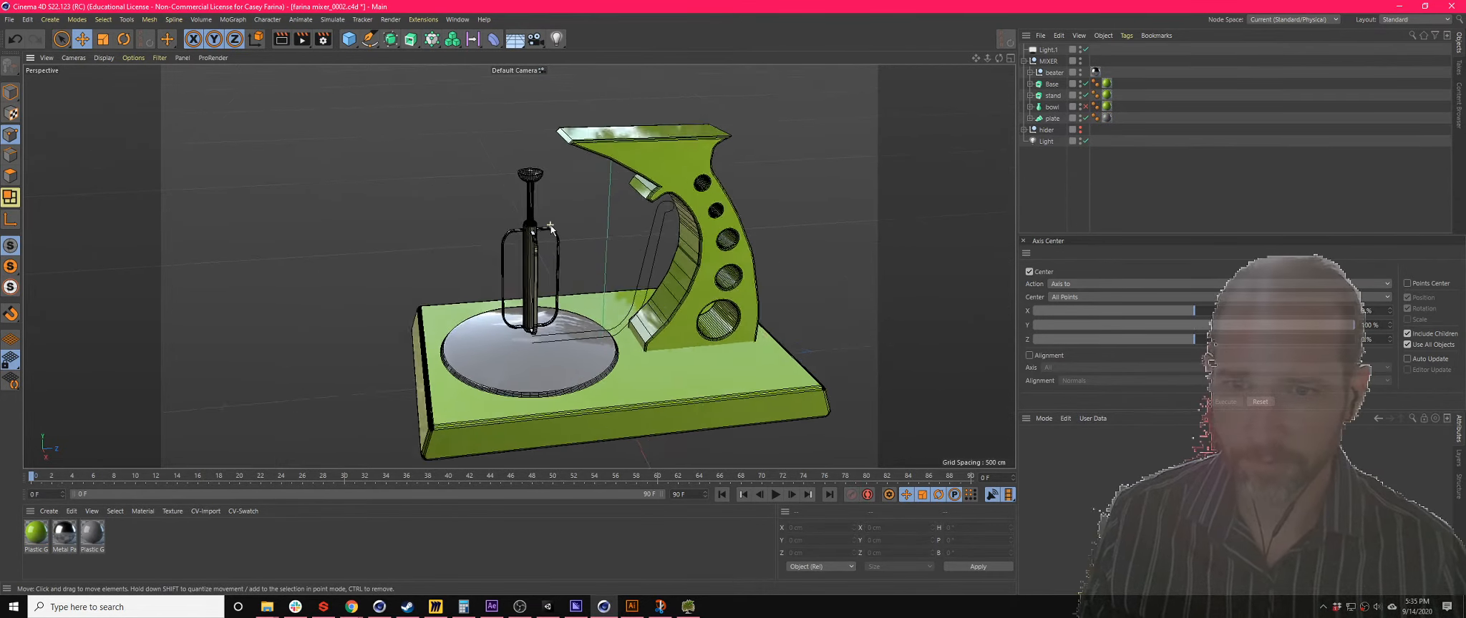
{"action": "scroll", "coordinate": [549, 239], "scroll_direction": "down", "scroll_amount": 2}
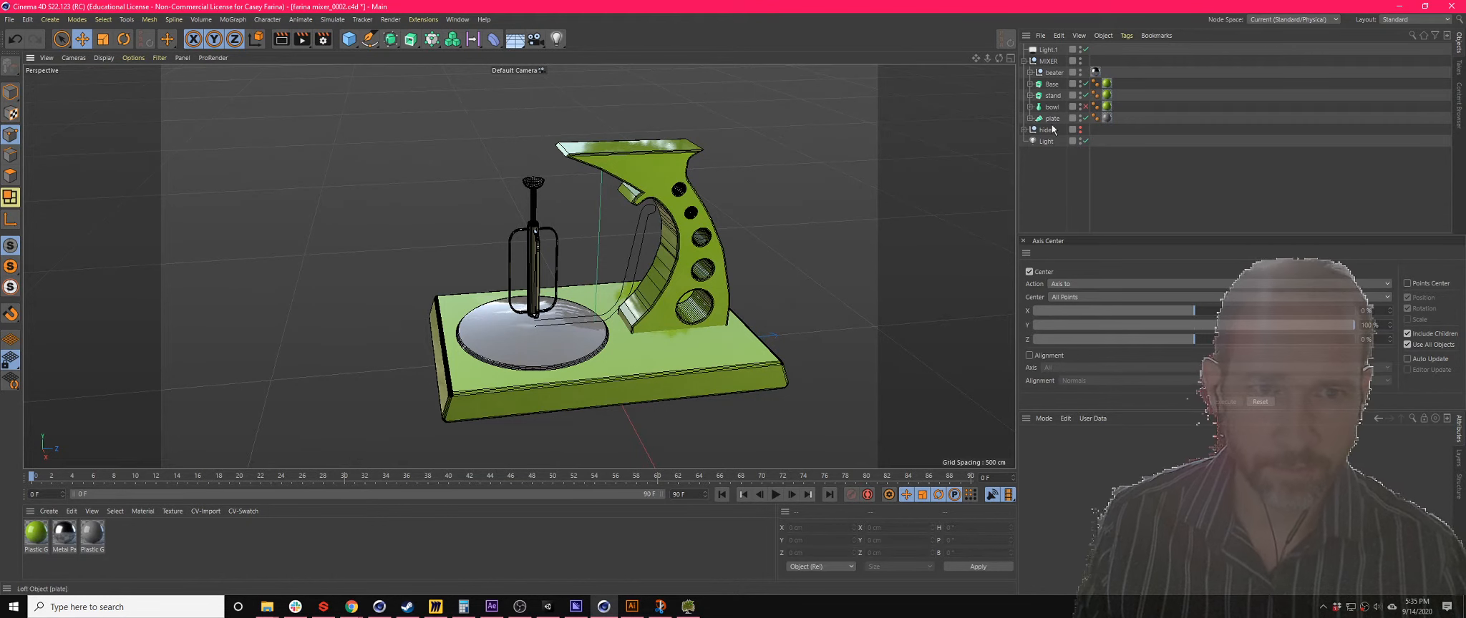
{"action": "left_click", "coordinate": [1024, 131]}
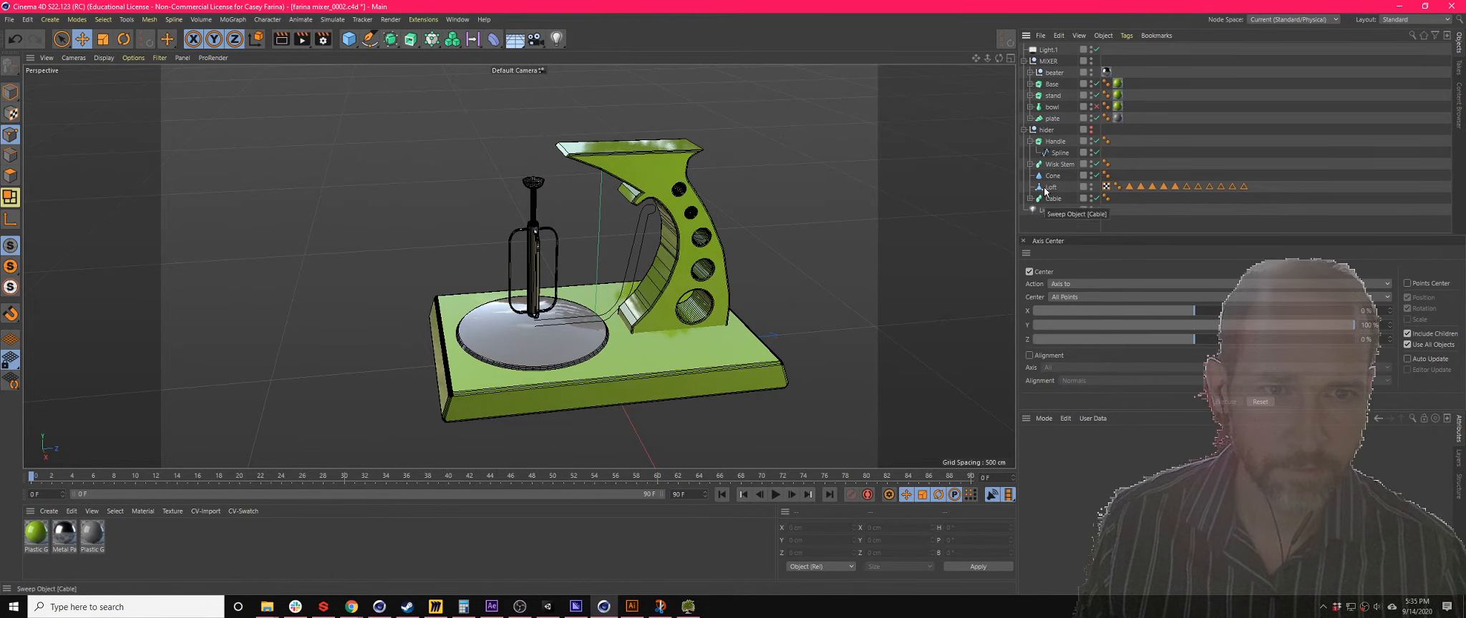
{"action": "left_click", "coordinate": [1096, 107]}
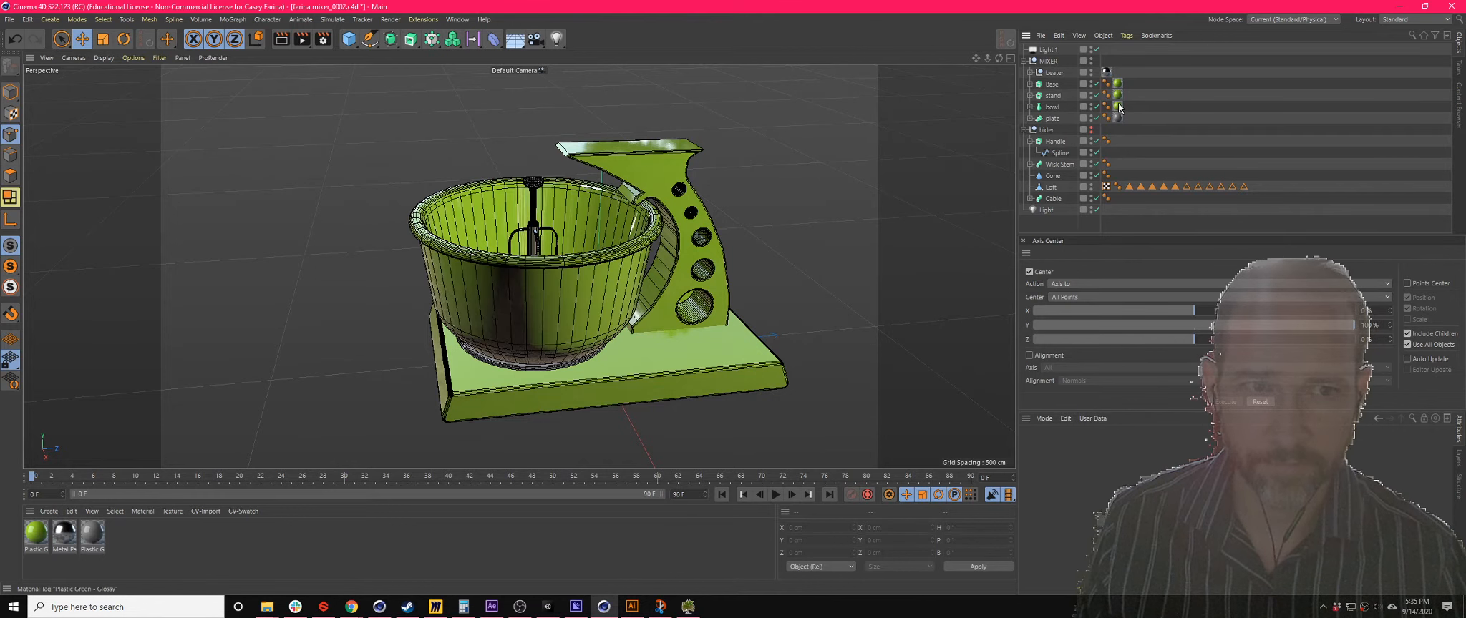
{"action": "key", "text": "Delete"}
- Search the content library for "glass", add the Glass - Frosted preset to the materials and apply it to the bowl
{"action": "left_click", "coordinate": [1459, 102]}
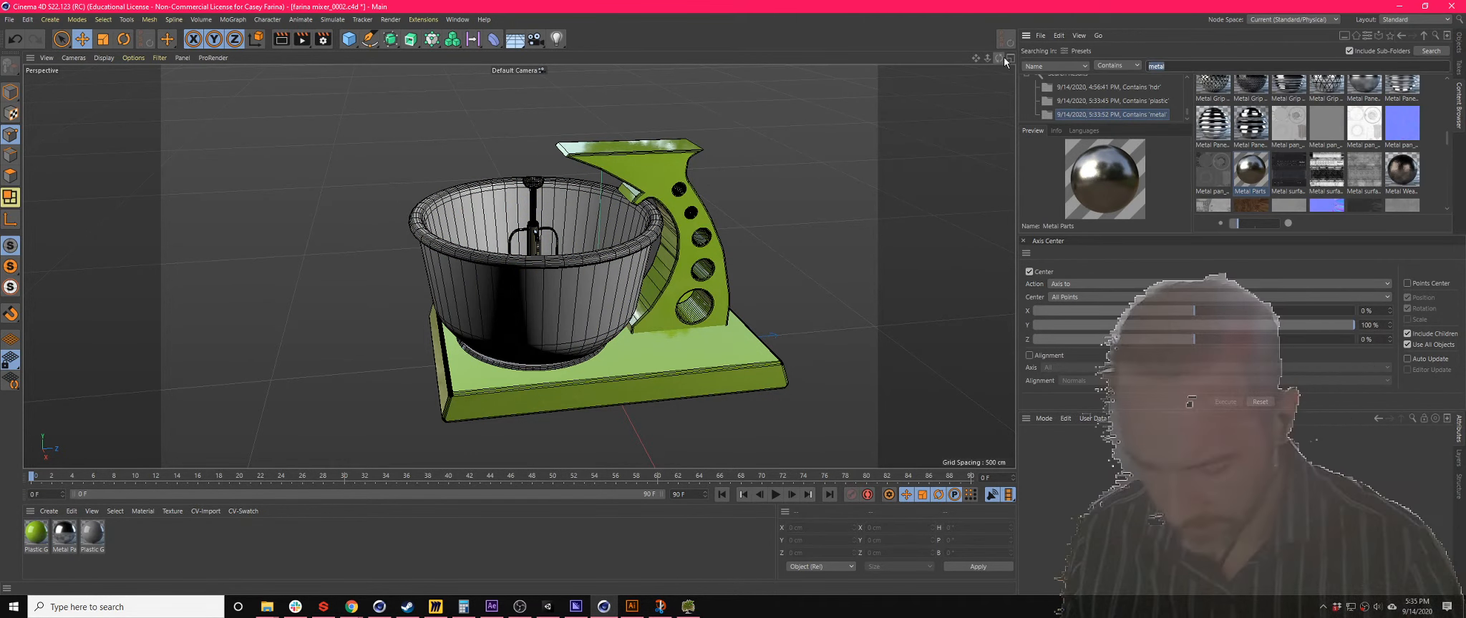
{"action": "type", "text": "glass"}
{"action": "key", "text": "Return"}
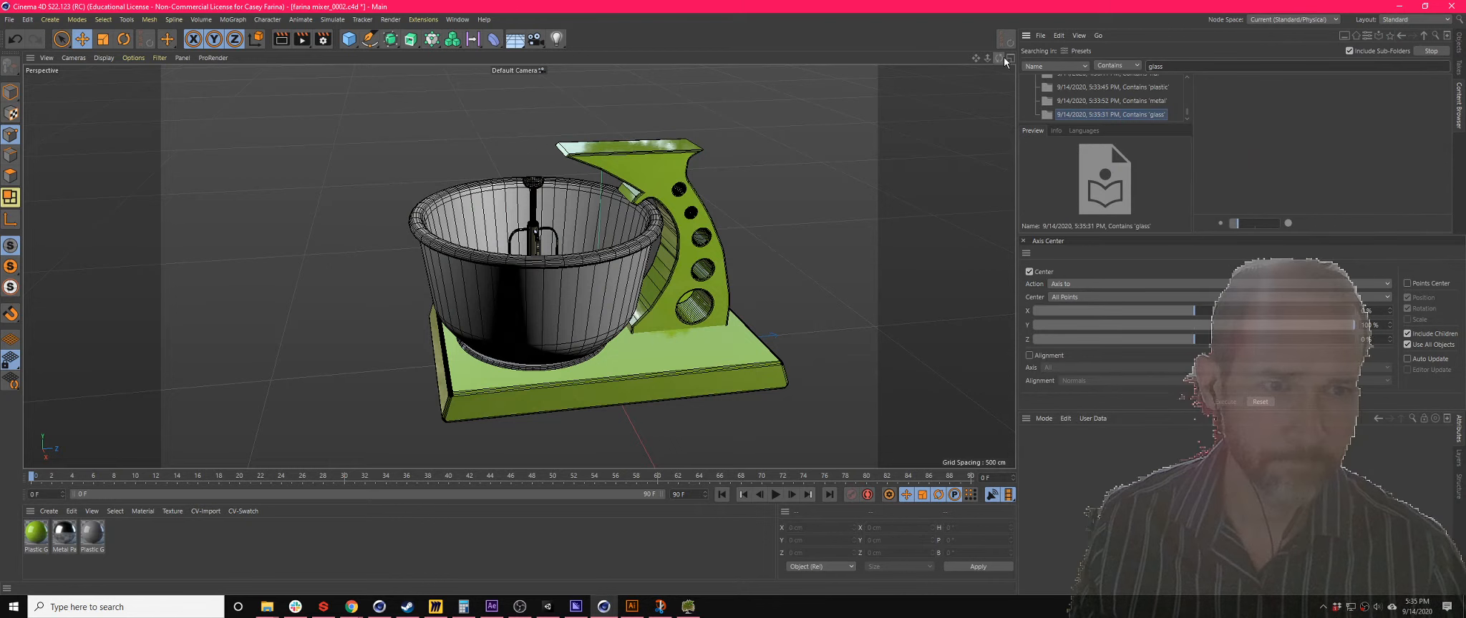
{"action": "left_click", "coordinate": [1315, 100]}
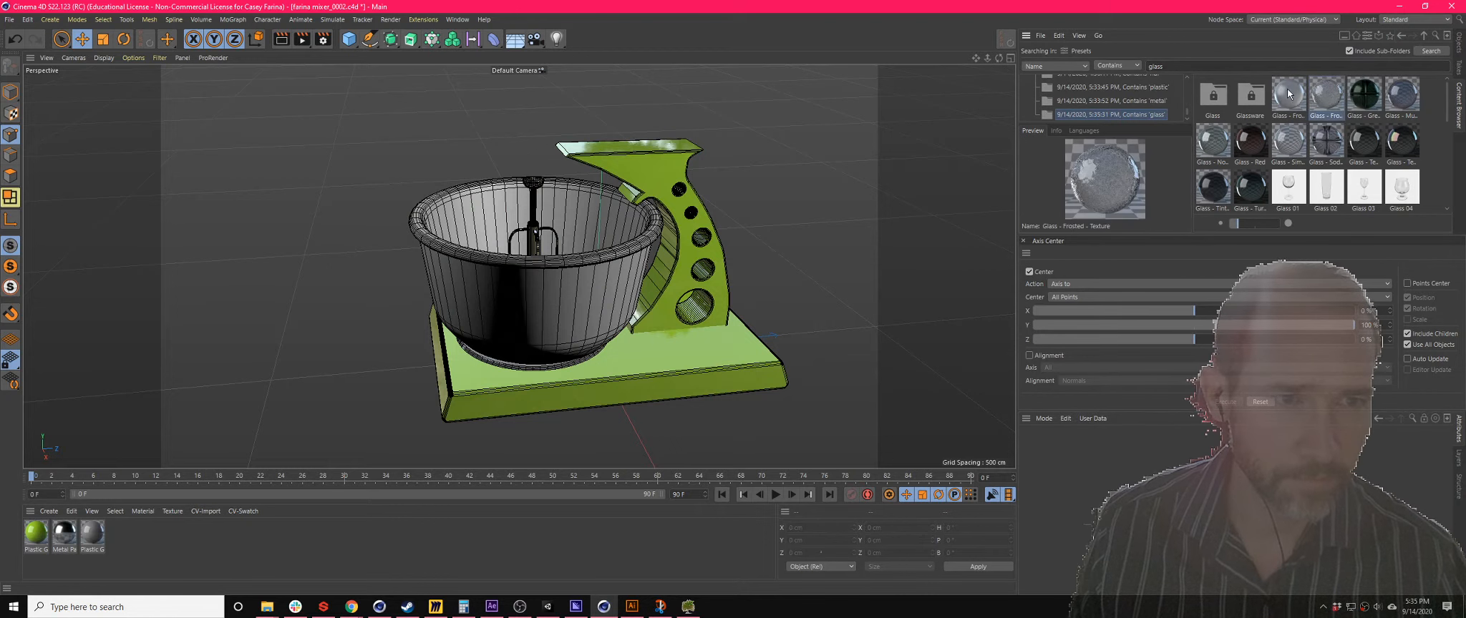
{"action": "left_click", "coordinate": [1283, 94]}
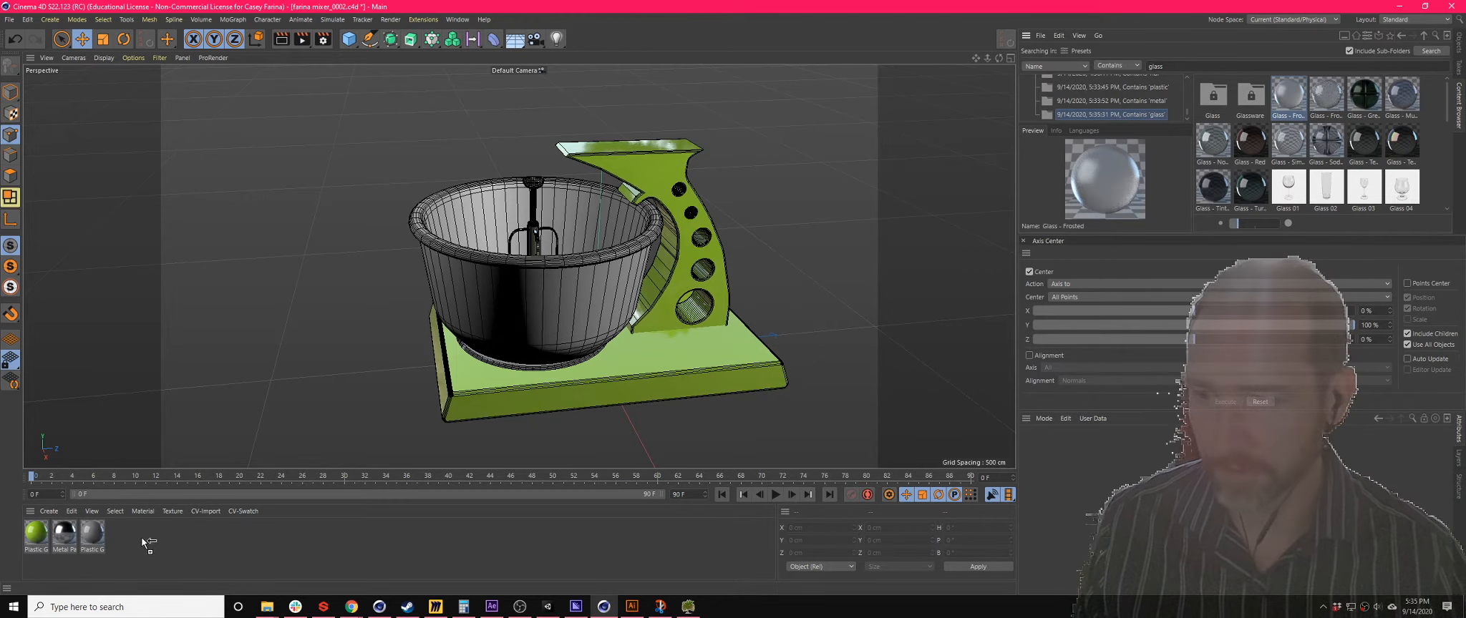
{"action": "left_click_drag", "start_coordinate": [141, 536], "coordinate": [122, 538]}
{"action": "left_click_drag", "start_coordinate": [498, 311], "coordinate": [499, 312]}
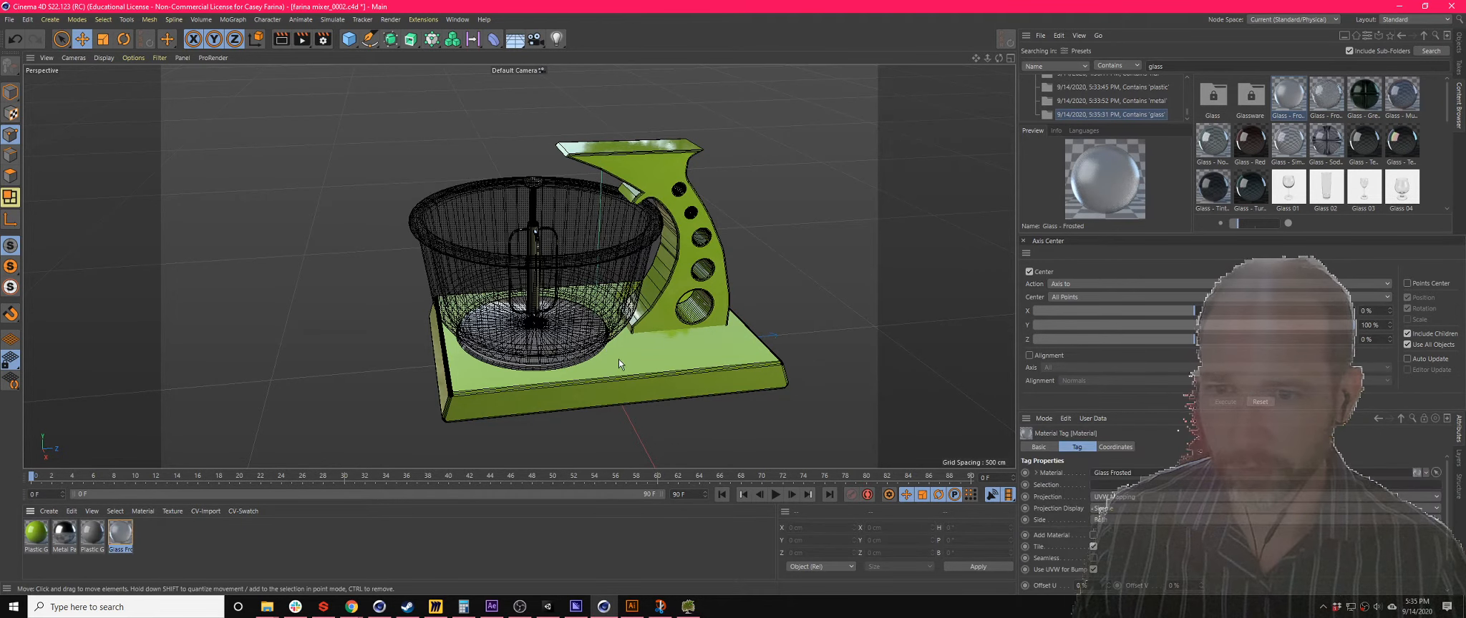
- Examine the mixer from several angles, and show the blueprint's mixer head above the beater in the Right view
{"action": "left_click_drag", "start_coordinate": [618, 359], "coordinate": [462, 284], "text": "alt"}
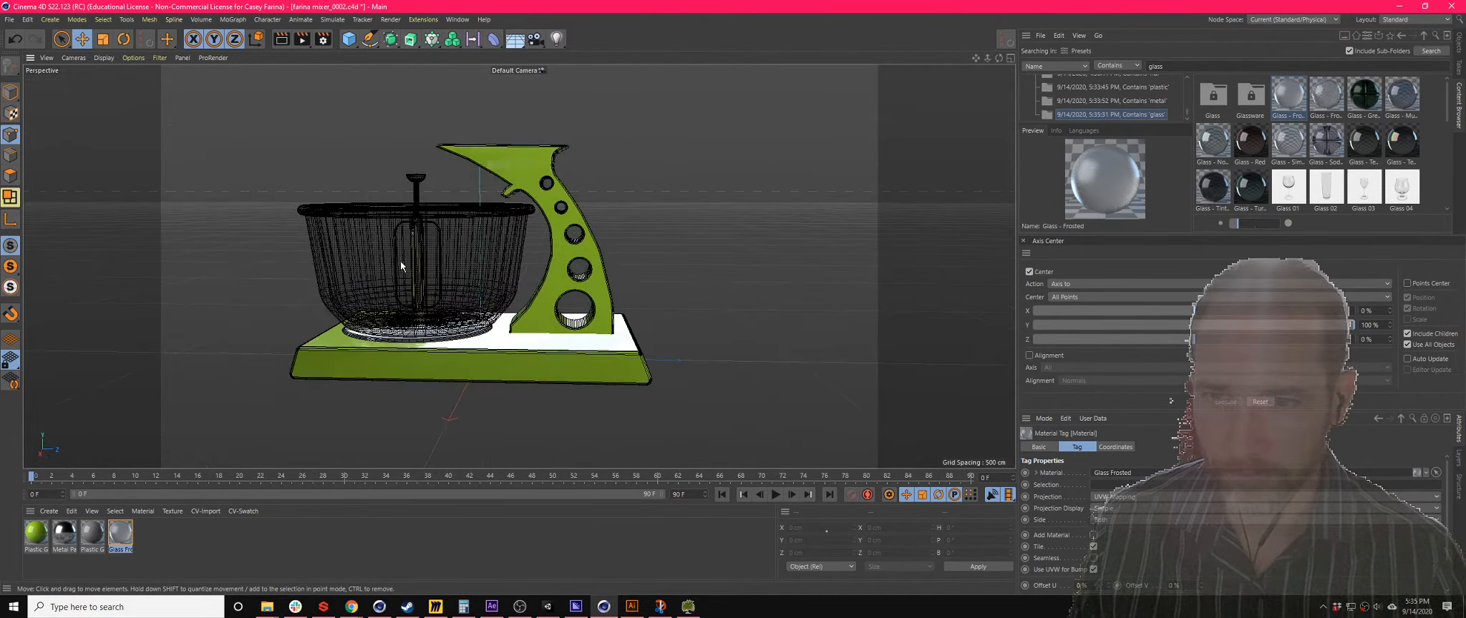
{"action": "middle_click_drag", "start_coordinate": [399, 262], "coordinate": [507, 283], "text": "alt"}
{"action": "left_click_drag", "start_coordinate": [843, 254], "coordinate": [651, 366], "text": "alt"}
{"action": "left_click_drag", "start_coordinate": [692, 278], "coordinate": [873, 304], "text": "alt"}
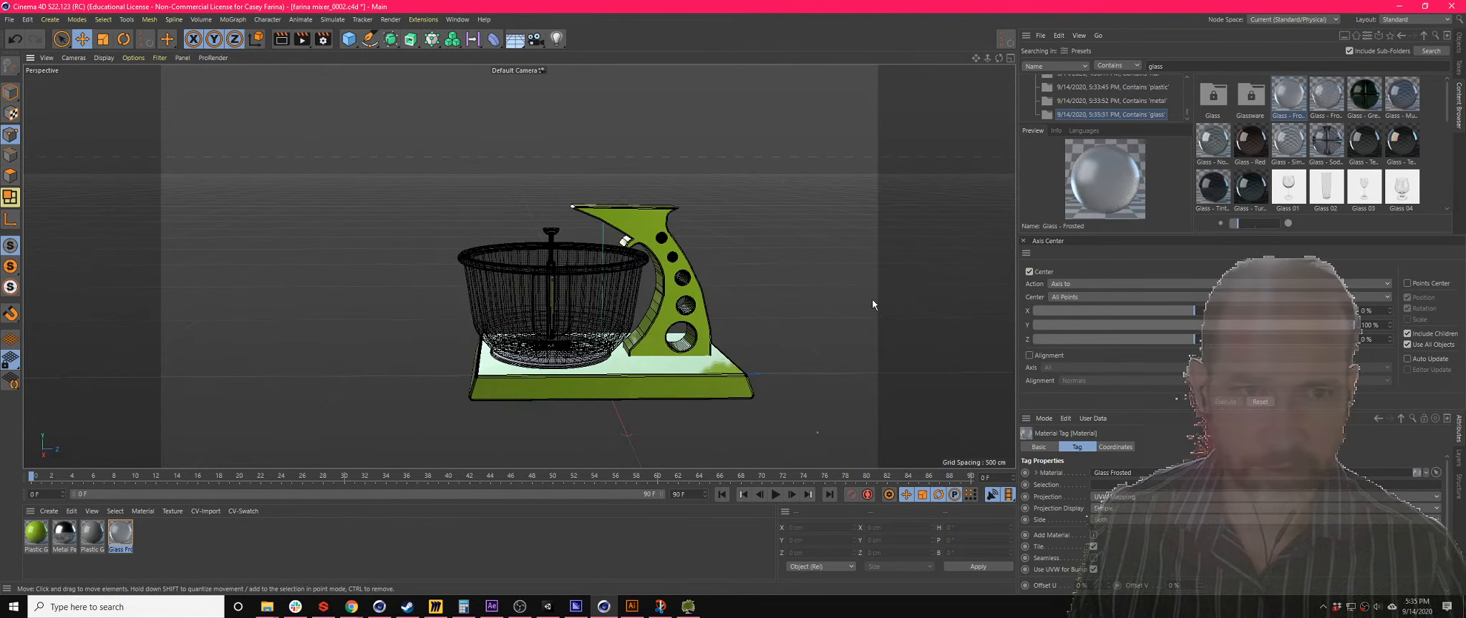
{"action": "left_click", "coordinate": [1010, 58]}
{"action": "left_click", "coordinate": [514, 267]}
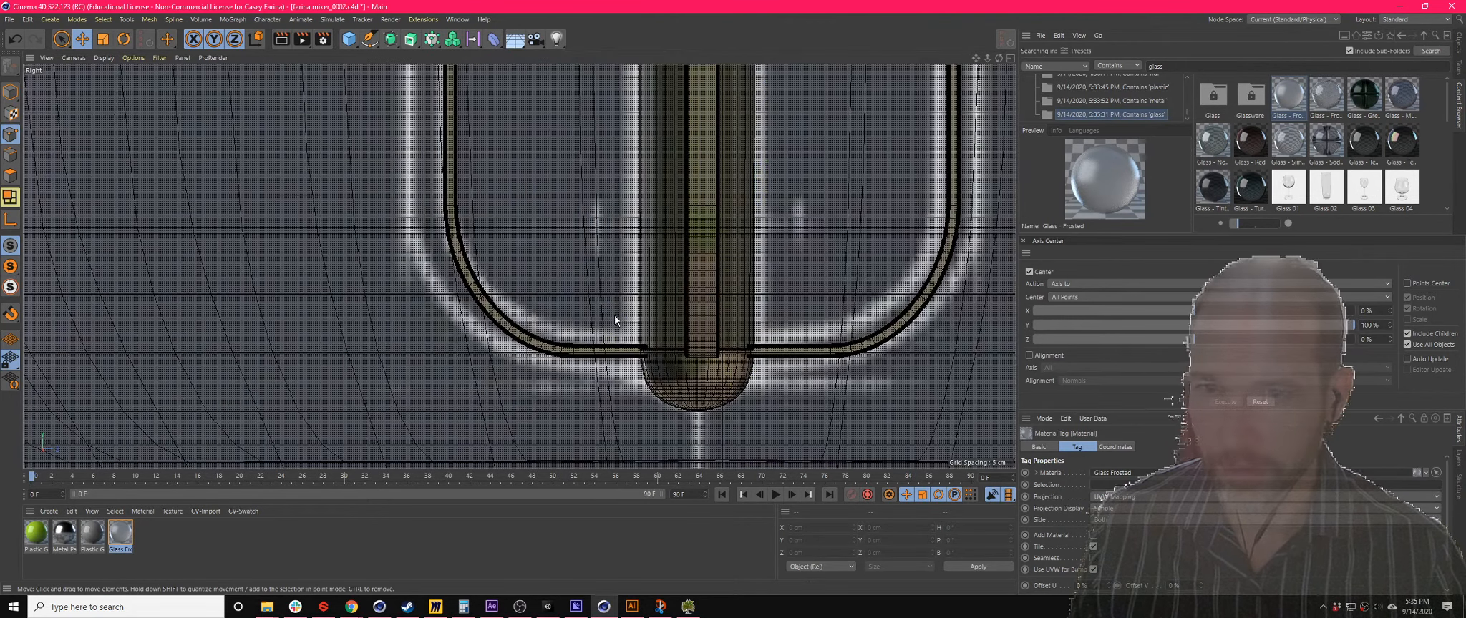
{"action": "scroll", "coordinate": [616, 314], "scroll_direction": "down", "scroll_amount": 10}
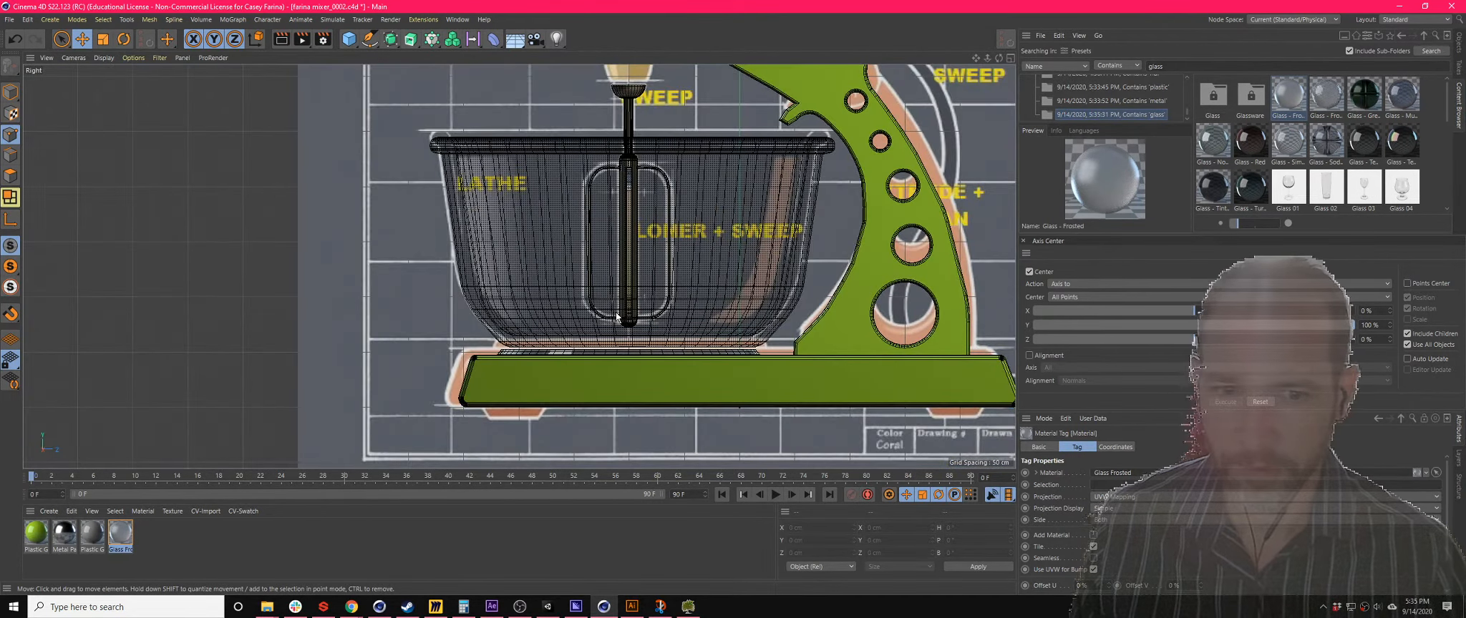
{"action": "middle_click_drag", "start_coordinate": [723, 204], "coordinate": [568, 279]}
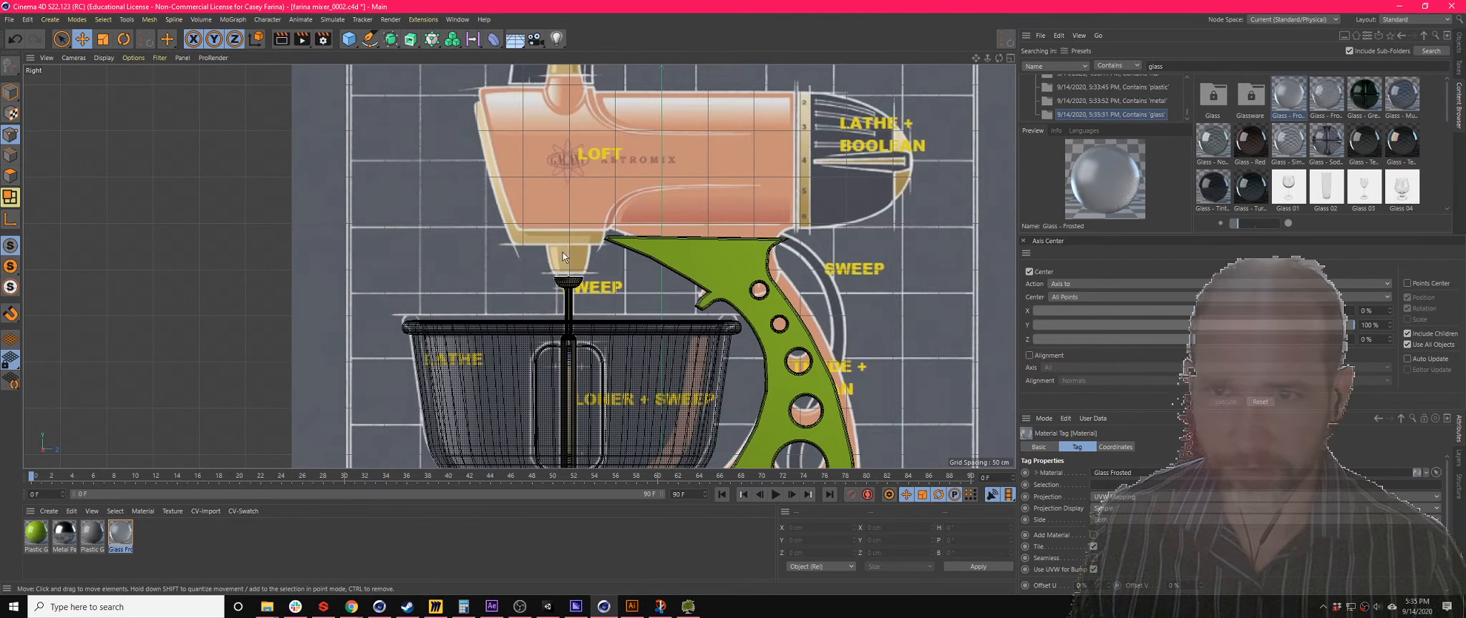
- Take the Handle extrude out of the hider group and place it first in the object hierarchy
{"action": "middle_click_drag", "start_coordinate": [585, 241], "coordinate": [569, 342]}
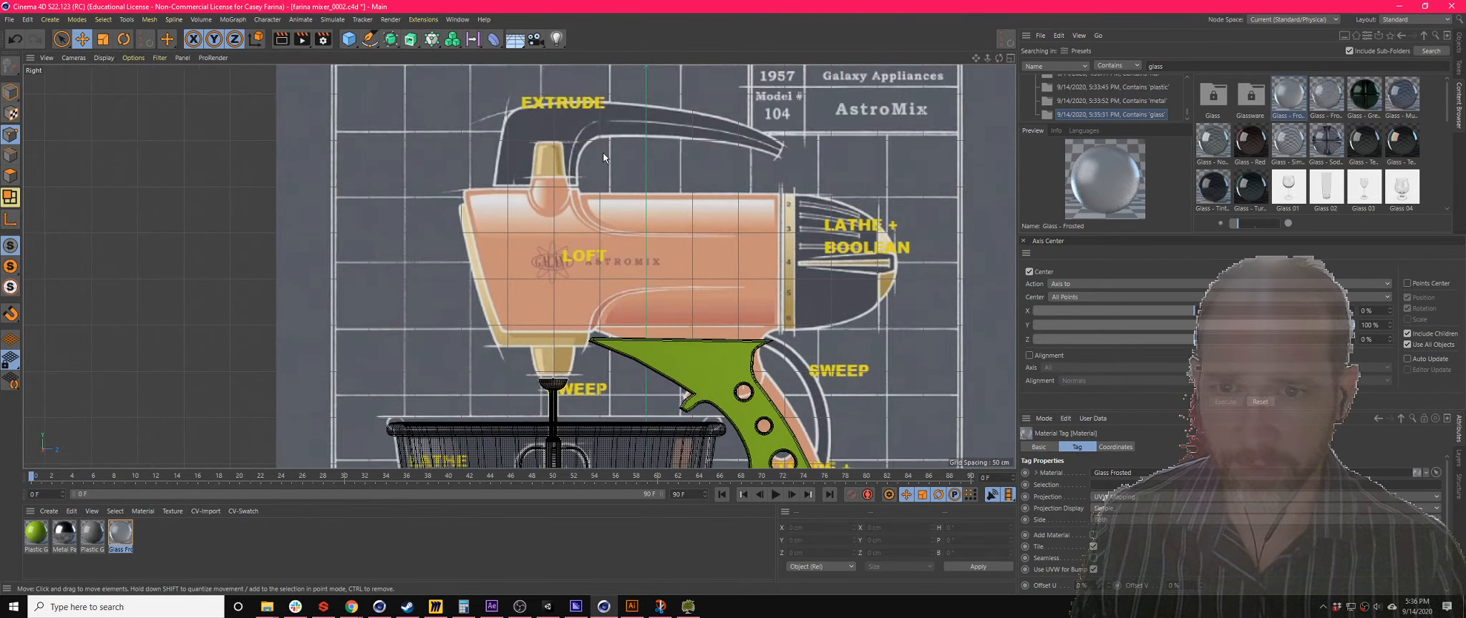
{"action": "scroll", "coordinate": [672, 187], "scroll_direction": "down", "scroll_amount": 5}
{"action": "scroll", "coordinate": [745, 249], "scroll_direction": "up", "scroll_amount": 3}
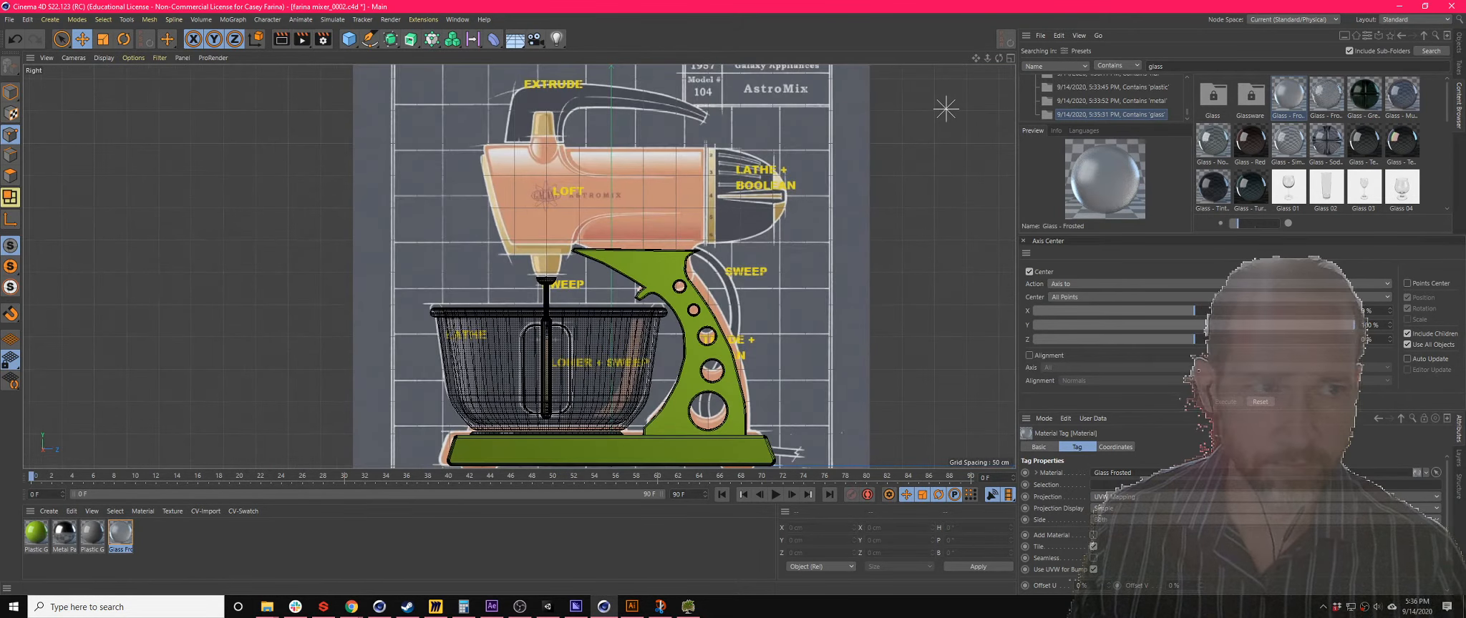
{"action": "left_click", "coordinate": [1460, 50]}
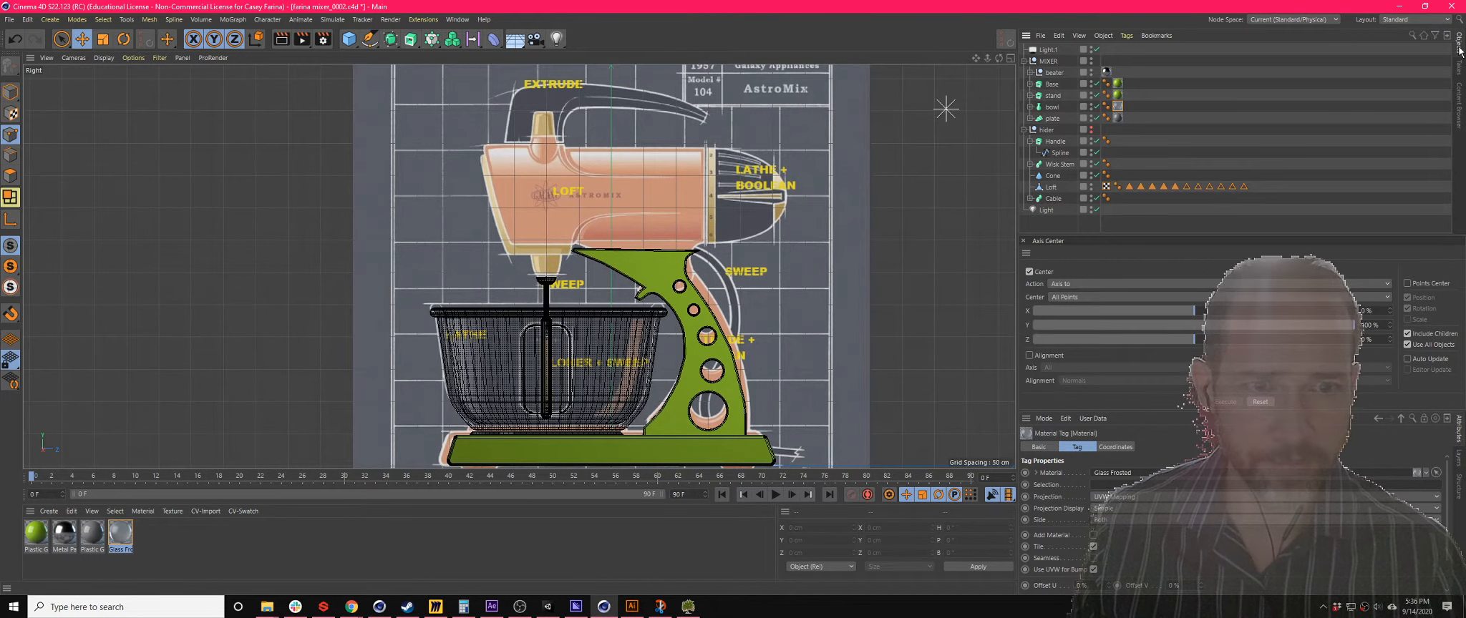
{"action": "left_click", "coordinate": [1056, 142]}
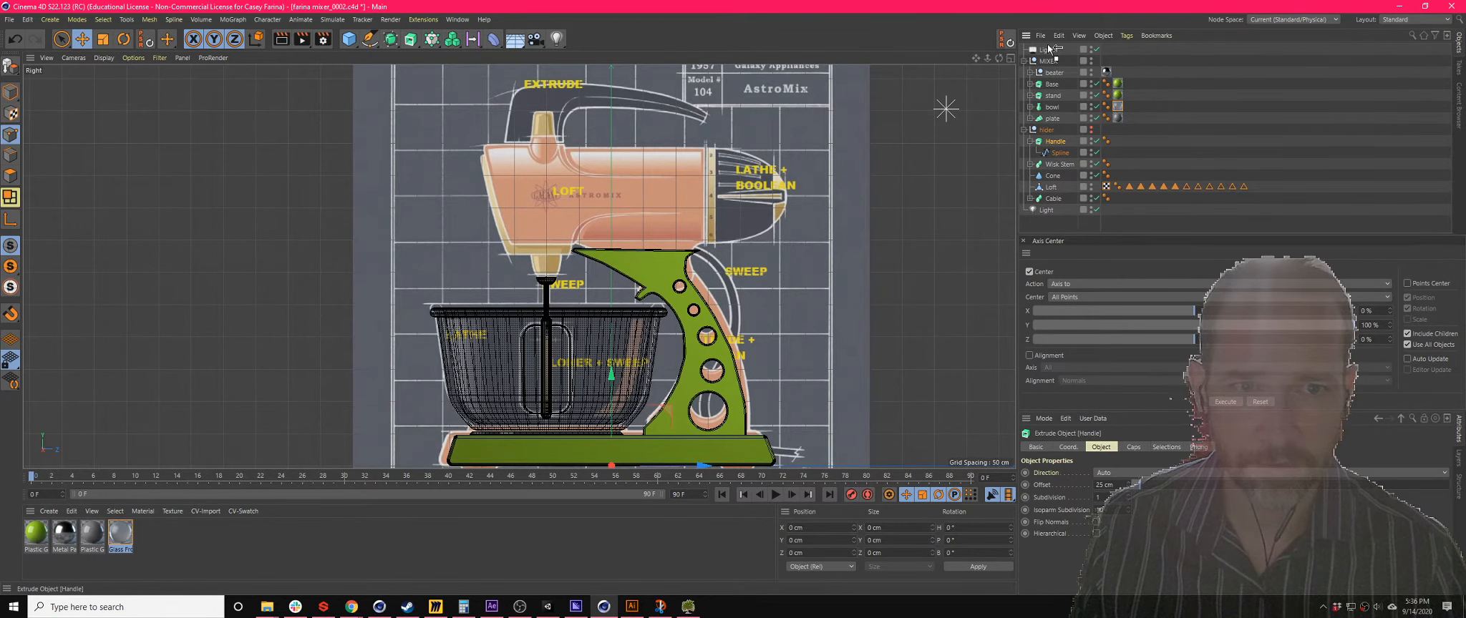
{"action": "left_click_drag", "start_coordinate": [1052, 48], "coordinate": [1050, 48]}
- Raise the handle about 200 cm in the Right view to match its outline on the blueprint
{"action": "scroll", "coordinate": [677, 216], "scroll_direction": "down", "scroll_amount": 4}
{"action": "scroll", "coordinate": [669, 227], "scroll_direction": "up", "scroll_amount": 2}
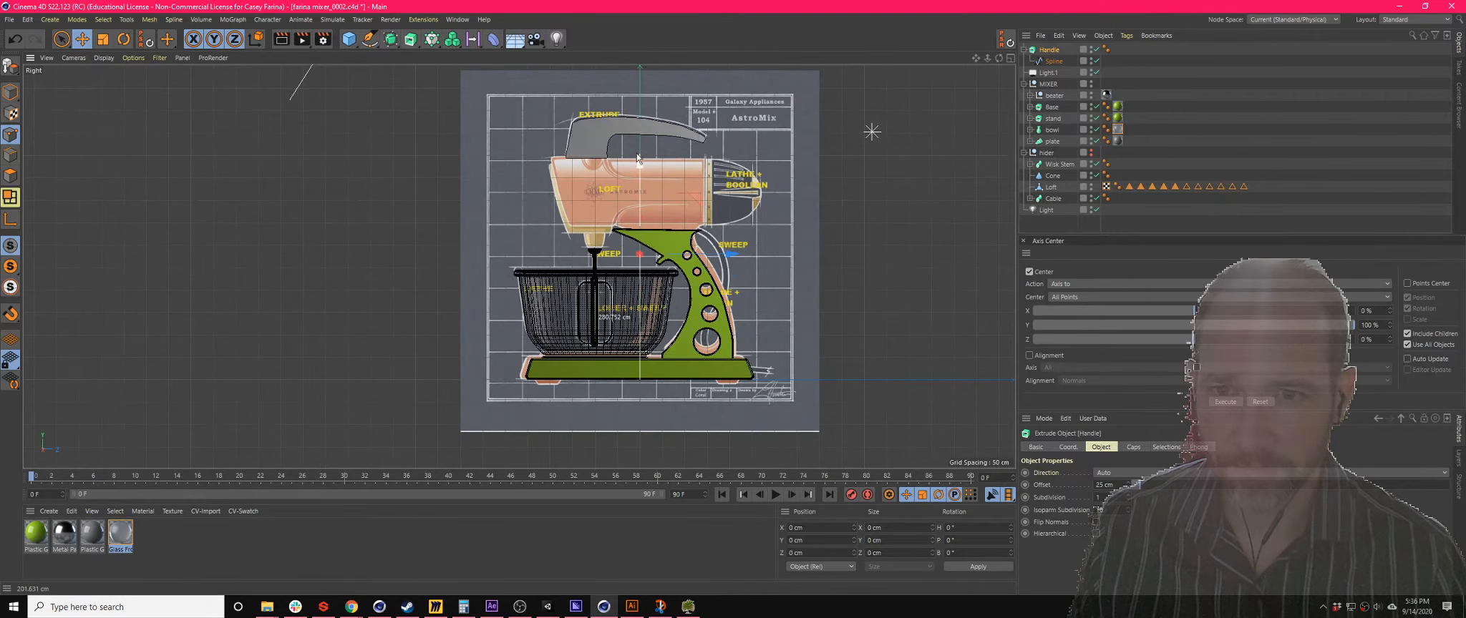
{"action": "mouse_move", "coordinate": [637, 155]}
{"action": "left_mouse_down"}
{"action": "mouse_move", "coordinate": [639, 135]}
{"action": "mouse_move", "coordinate": [645, 158]}
{"action": "left_mouse_up"}
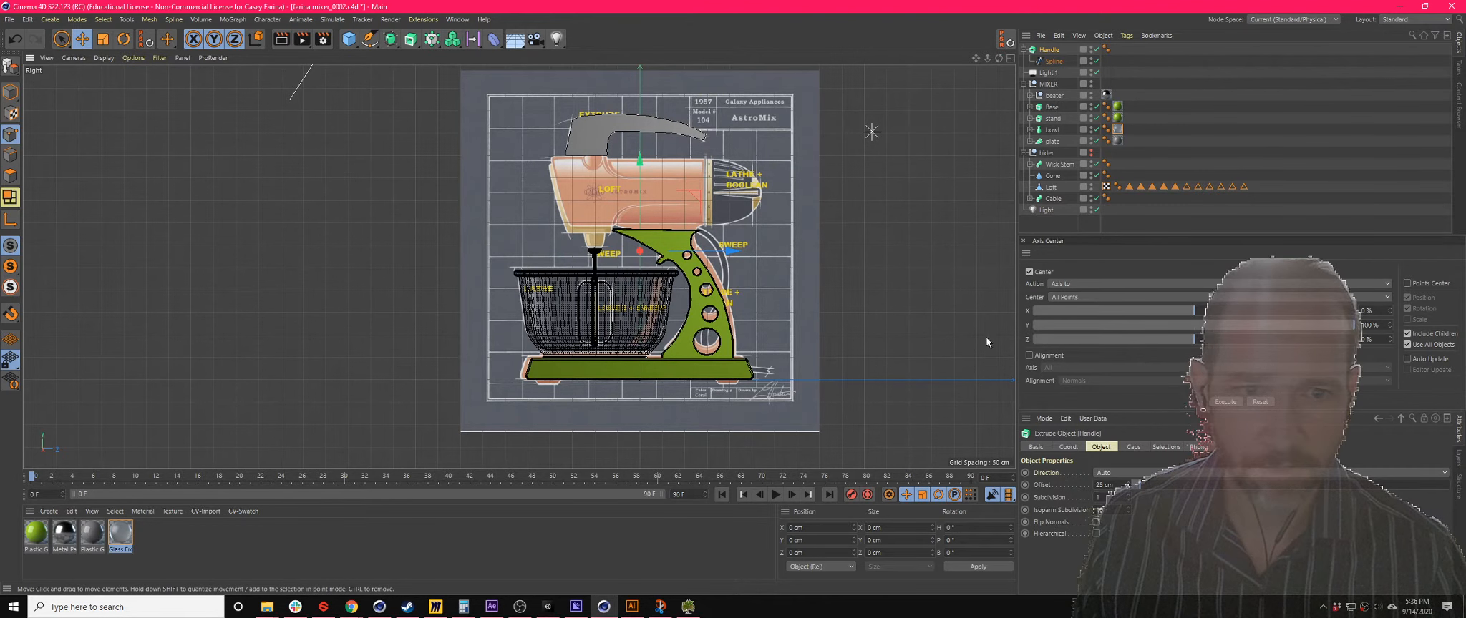
- Move the handle's axis to its lower front using Axis Center with Y at -100% and Z at -74%
{"action": "left_click", "coordinate": [1008, 58]}
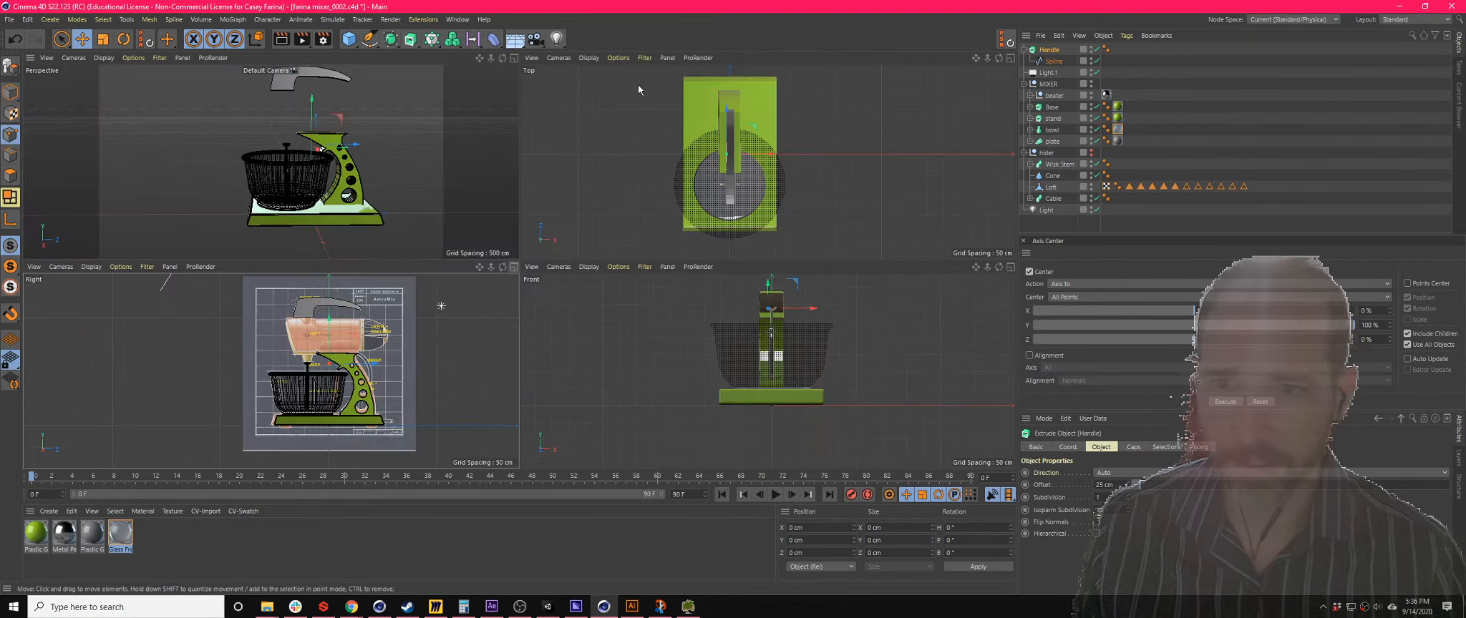
{"action": "left_click", "coordinate": [512, 58]}
{"action": "left_click_drag", "start_coordinate": [742, 148], "coordinate": [665, 236], "text": "alt"}
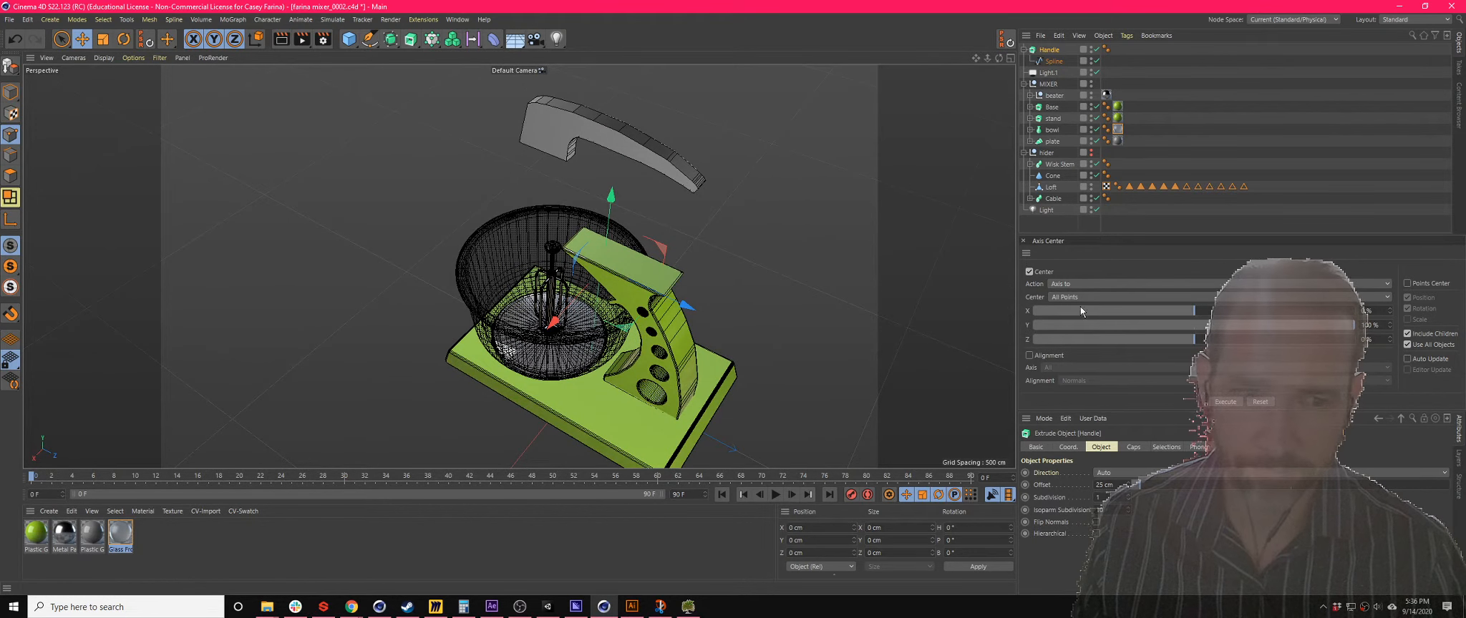
{"action": "left_click_drag", "start_coordinate": [1097, 323], "coordinate": [1038, 324]}
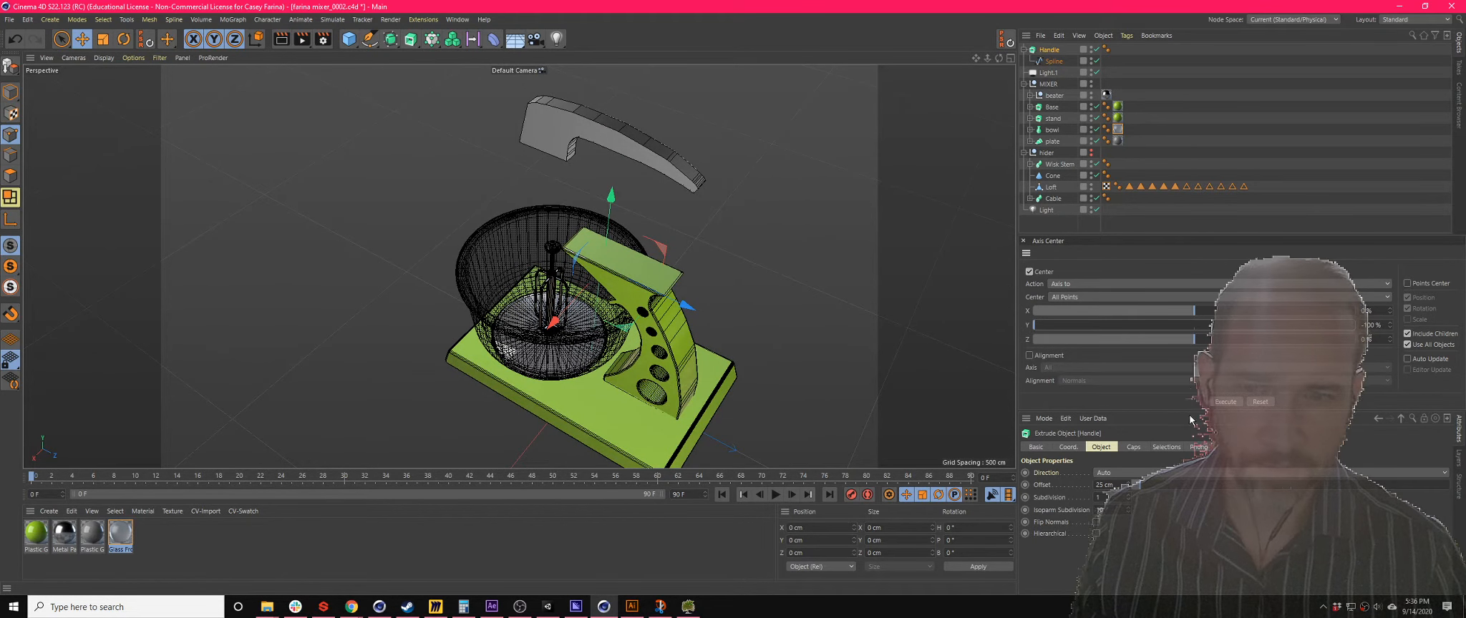
{"action": "left_click", "coordinate": [1225, 406]}
{"action": "left_click_drag", "start_coordinate": [671, 304], "coordinate": [764, 255], "text": "alt"}
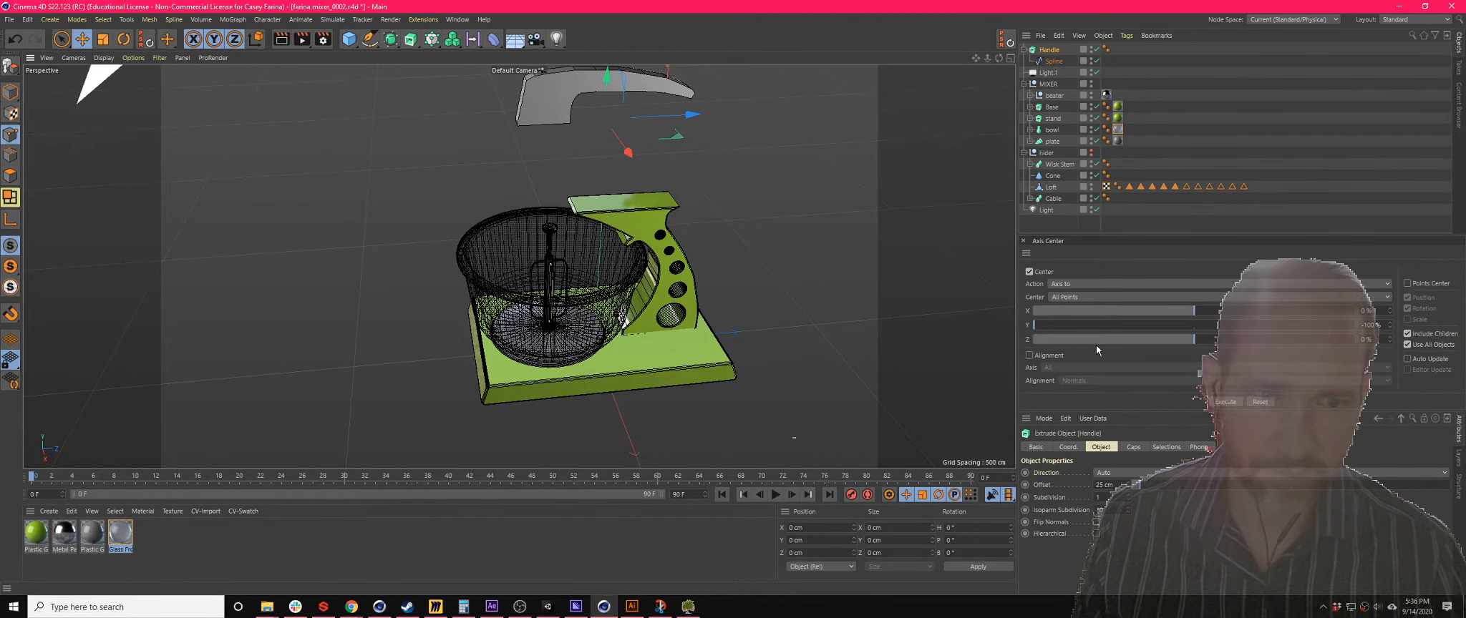
{"action": "left_click", "coordinate": [1073, 340]}
{"action": "left_click", "coordinate": [1226, 403]}
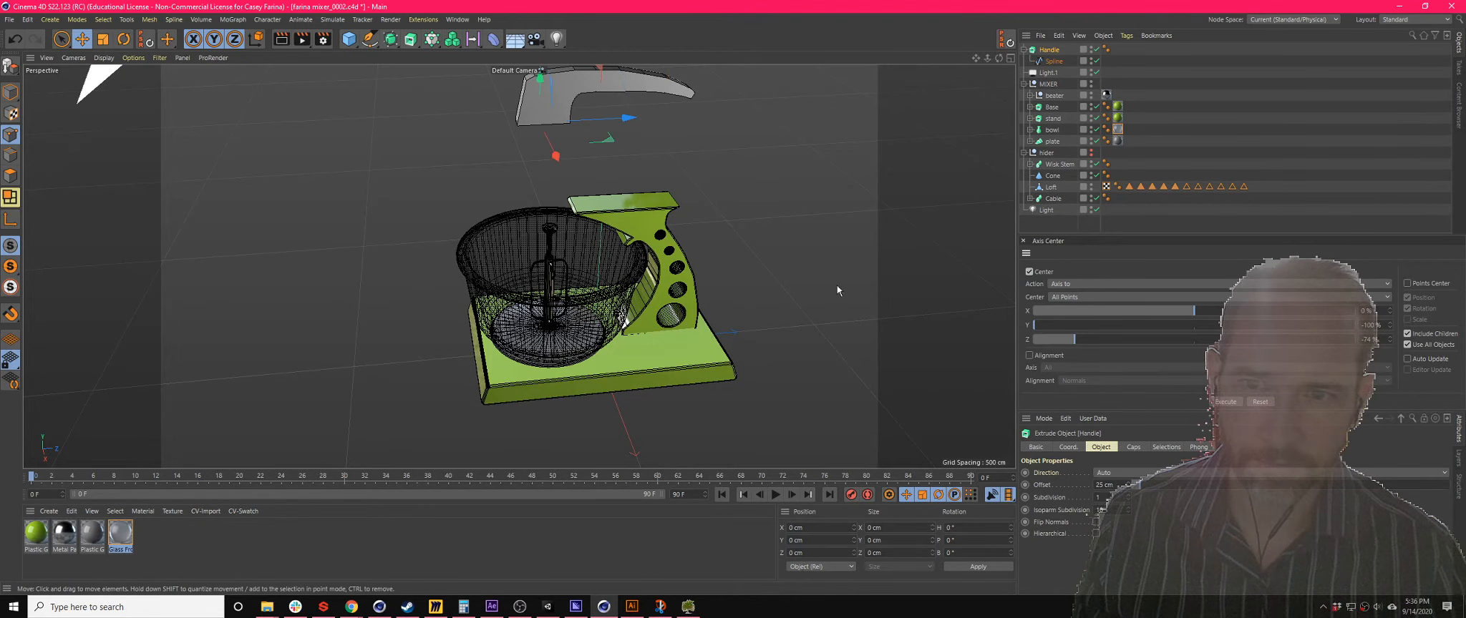
- Give both caps of the handle extrude a small round bevel
{"action": "left_click_drag", "start_coordinate": [652, 235], "coordinate": [593, 257], "text": "alt"}
{"action": "scroll", "coordinate": [649, 91], "scroll_direction": "up", "scroll_amount": 5}
{"action": "middle_click_drag", "start_coordinate": [649, 90], "coordinate": [602, 227], "text": "alt"}
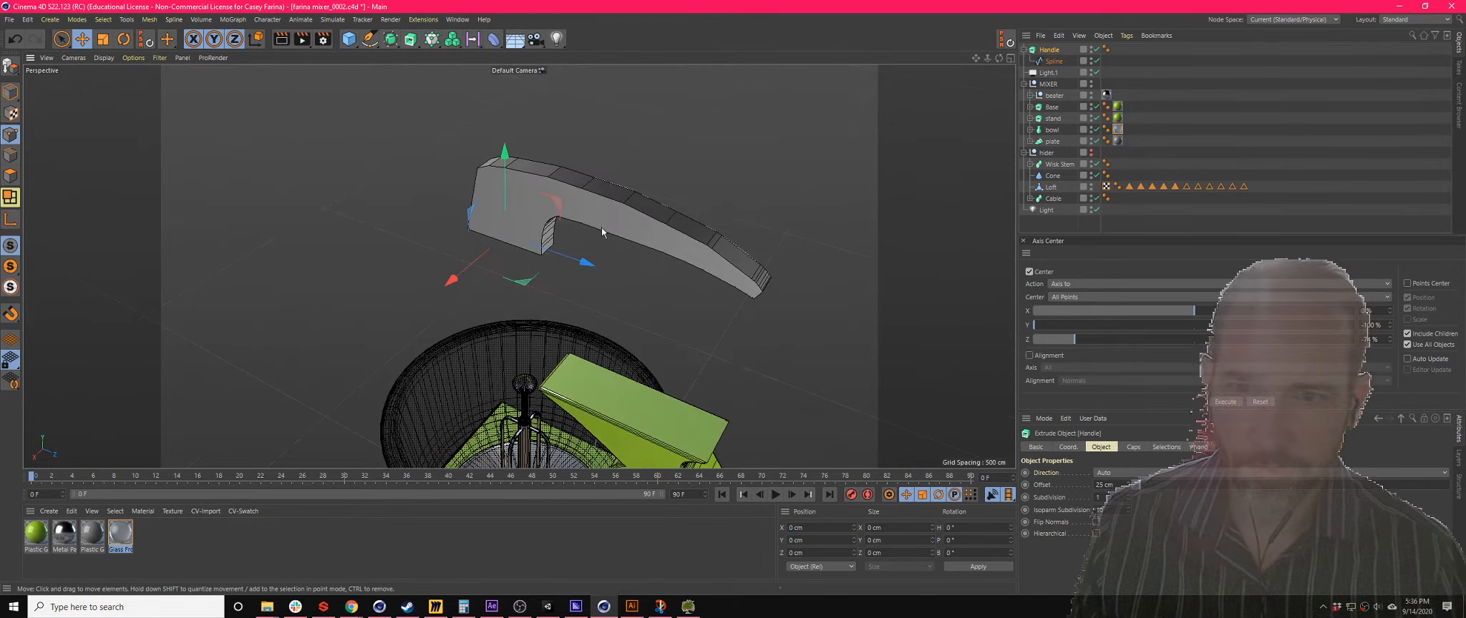
{"action": "left_click", "coordinate": [1138, 447]}
{"action": "left_click", "coordinate": [1144, 536]}
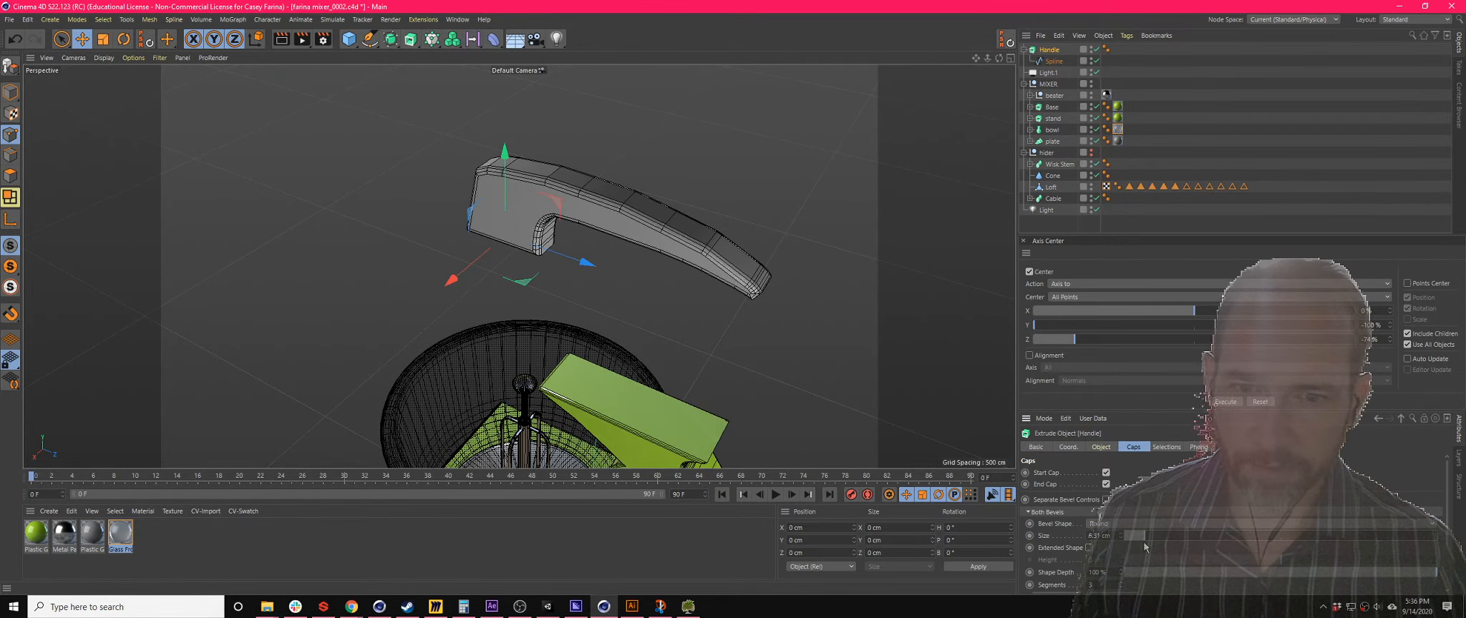
{"action": "left_click_drag", "start_coordinate": [1143, 541], "coordinate": [1141, 544]}
{"action": "scroll", "coordinate": [748, 311], "scroll_direction": "up", "scroll_amount": 2}
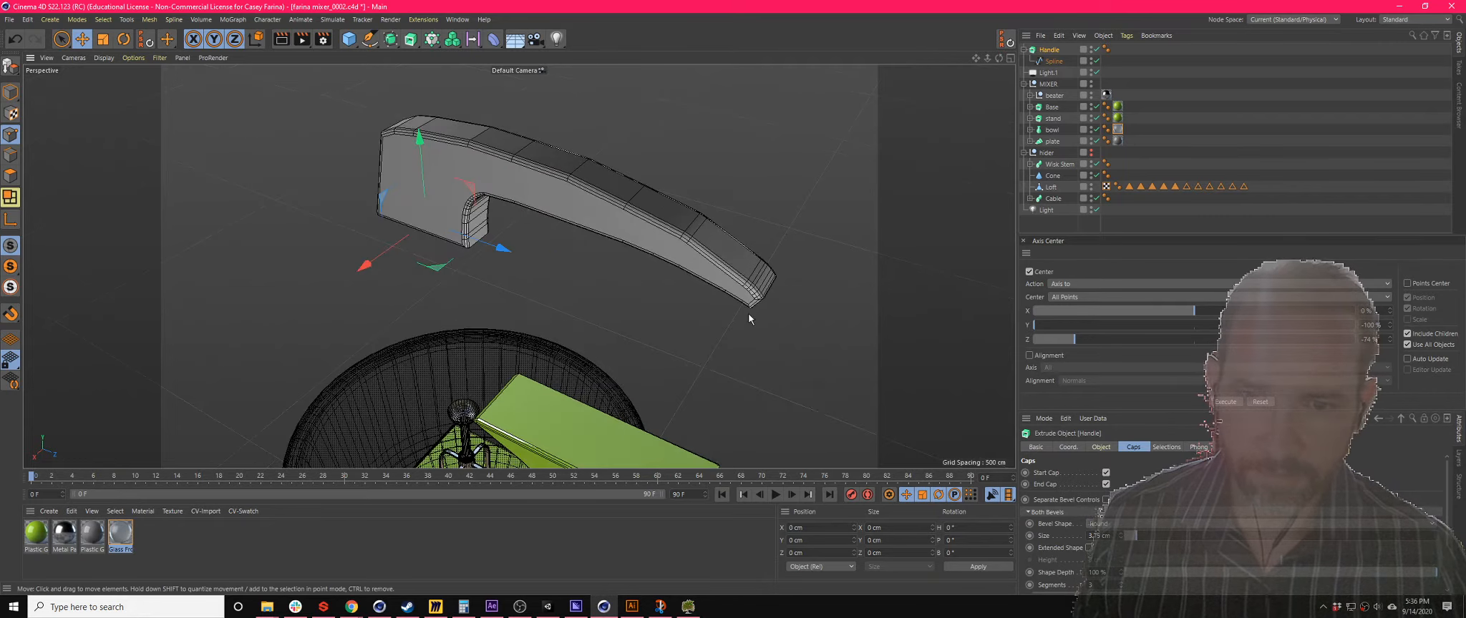
{"action": "scroll", "coordinate": [748, 311], "scroll_direction": "up", "scroll_amount": 2}
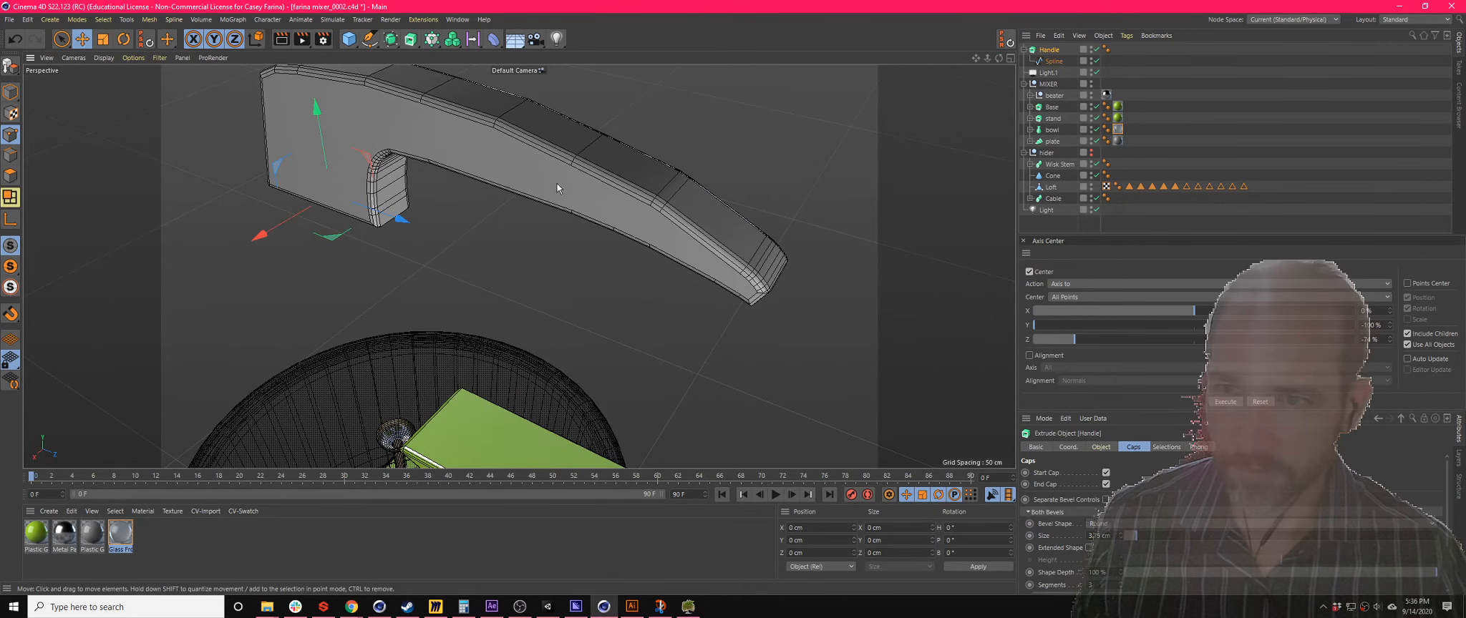
- Select the handle's spline and disable the Handle extrude to expose the outline
{"action": "left_click_drag", "start_coordinate": [557, 188], "coordinate": [499, 181], "text": "alt"}
{"action": "left_click", "coordinate": [1054, 61]}
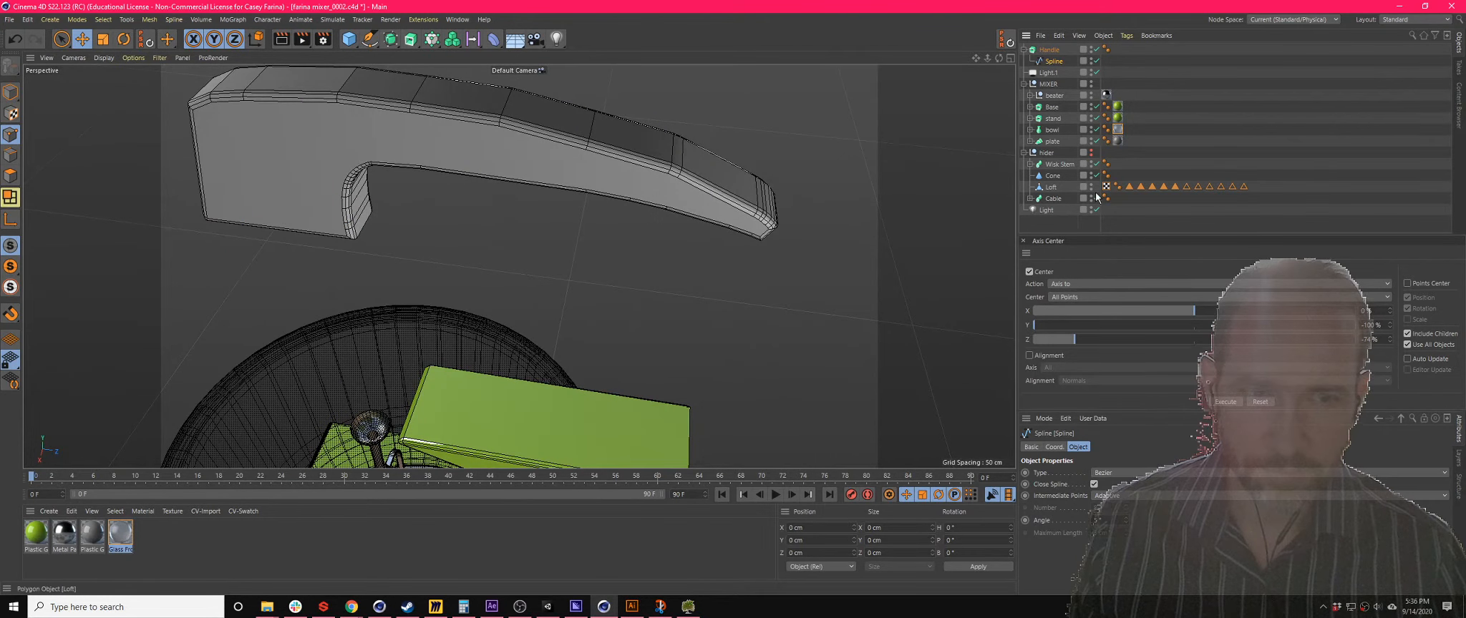
{"action": "mouse_move", "coordinate": [1127, 522]}
{"action": "left_mouse_down"}
{"action": "mouse_move", "coordinate": [1126, 510]}
{"action": "mouse_move", "coordinate": [1126, 523]}
{"action": "left_mouse_up"}
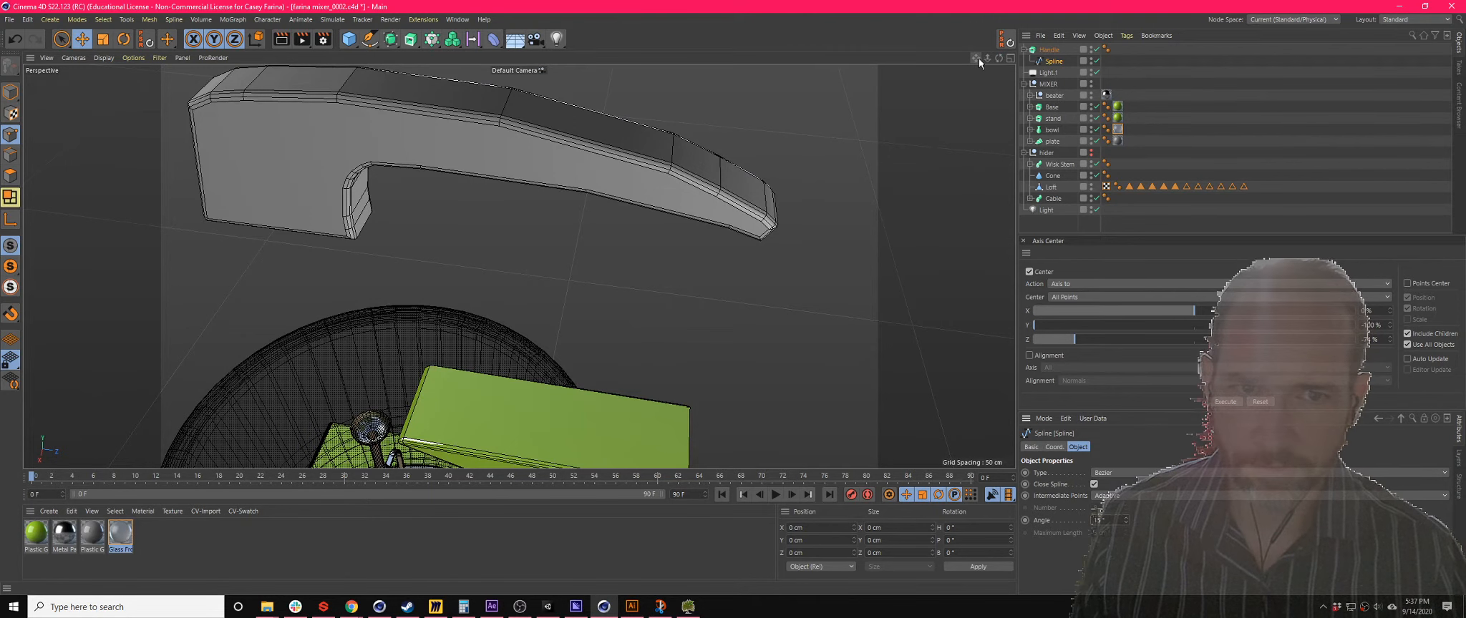
{"action": "left_click_drag", "start_coordinate": [978, 59], "coordinate": [1073, 58]}
{"action": "left_click", "coordinate": [1095, 50]}
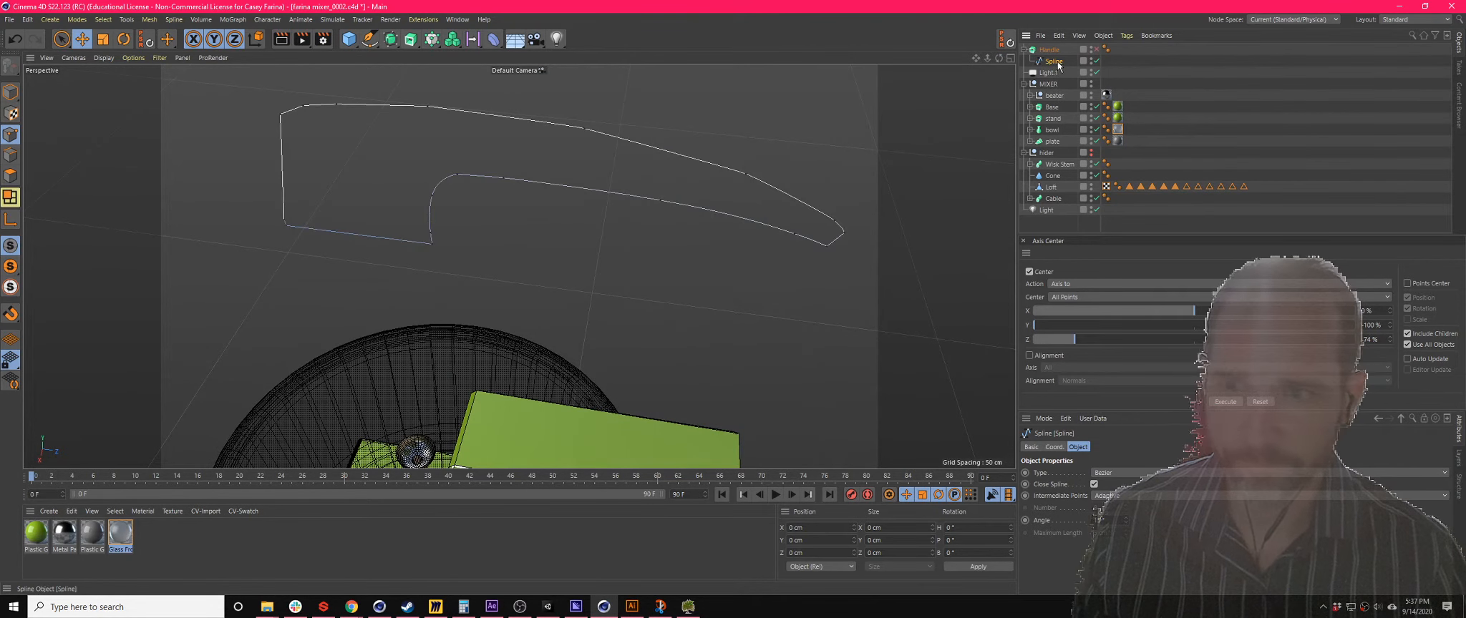
- Apply soft interpolation to the spline point at the handle's upper front corner
{"action": "scroll", "coordinate": [197, 93], "scroll_direction": "up", "scroll_amount": 5}
{"action": "left_click_drag", "start_coordinate": [330, 135], "coordinate": [349, 136], "text": "alt"}
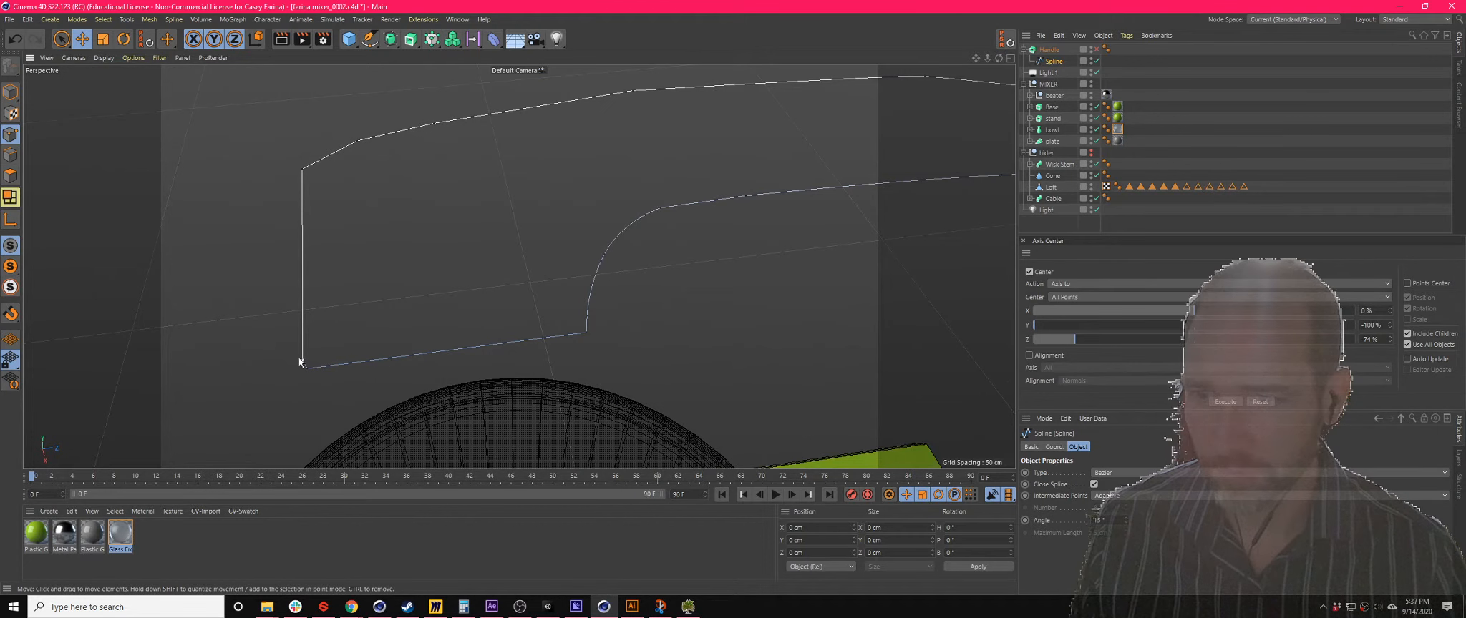
{"action": "left_click", "coordinate": [62, 39]}
{"action": "left_click", "coordinate": [299, 172]}
{"action": "right_click", "coordinate": [300, 172]}
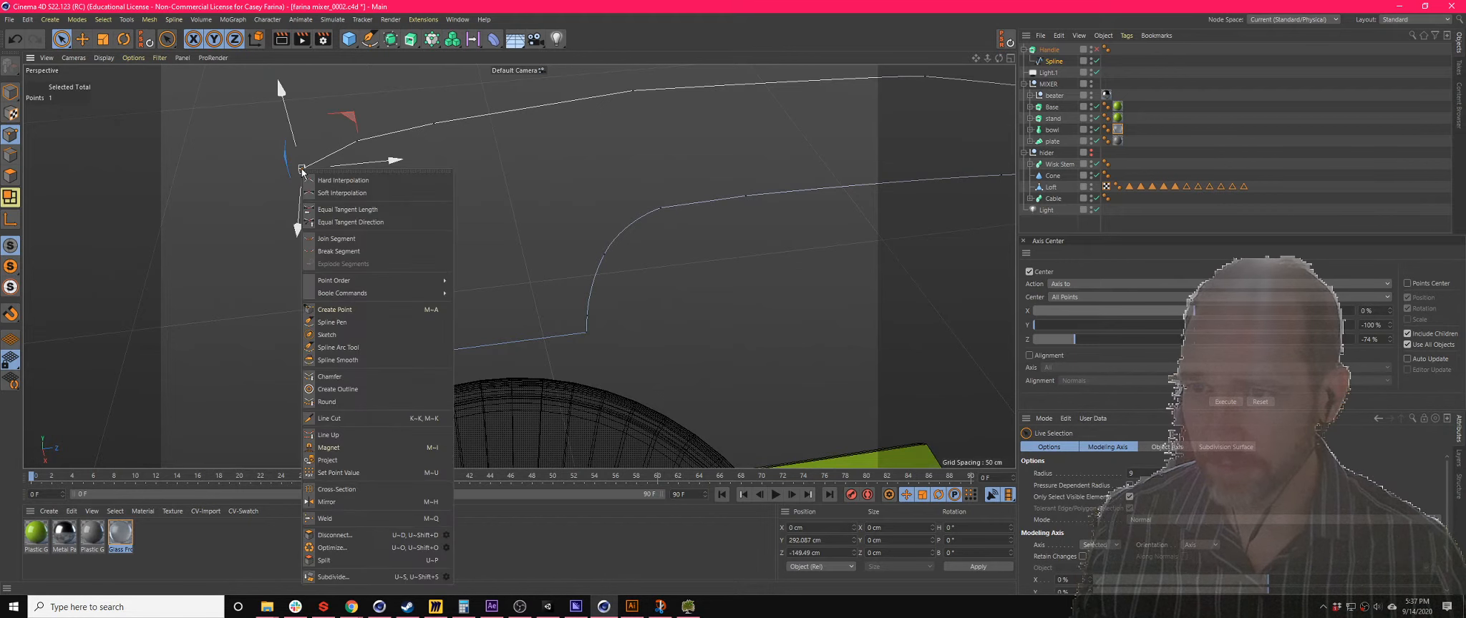
{"action": "left_click", "coordinate": [358, 194]}
- Select the five points along the handle spline's upper edge and apply soft interpolation to them
{"action": "left_click_drag", "start_coordinate": [359, 197], "coordinate": [790, 186], "text": "alt"}
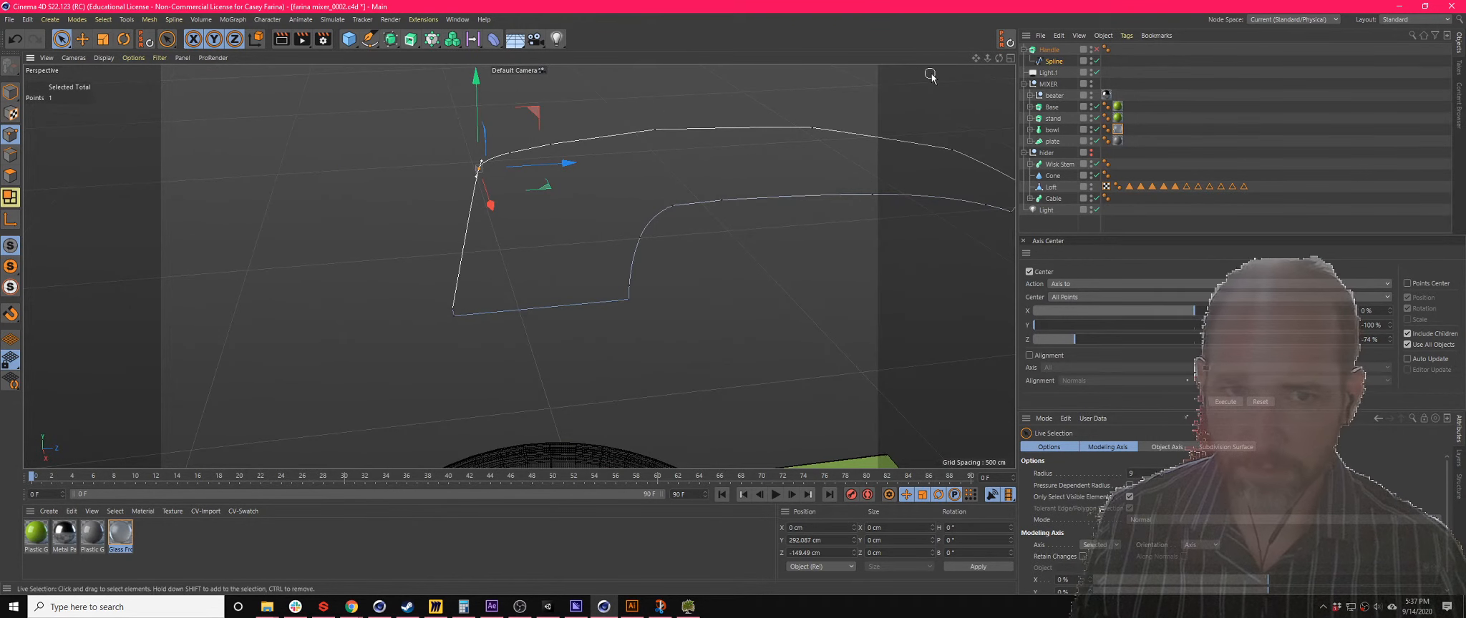
{"action": "left_click_drag", "start_coordinate": [974, 59], "coordinate": [813, 70]}
{"action": "left_click_drag", "start_coordinate": [519, 266], "coordinate": [595, 187]}
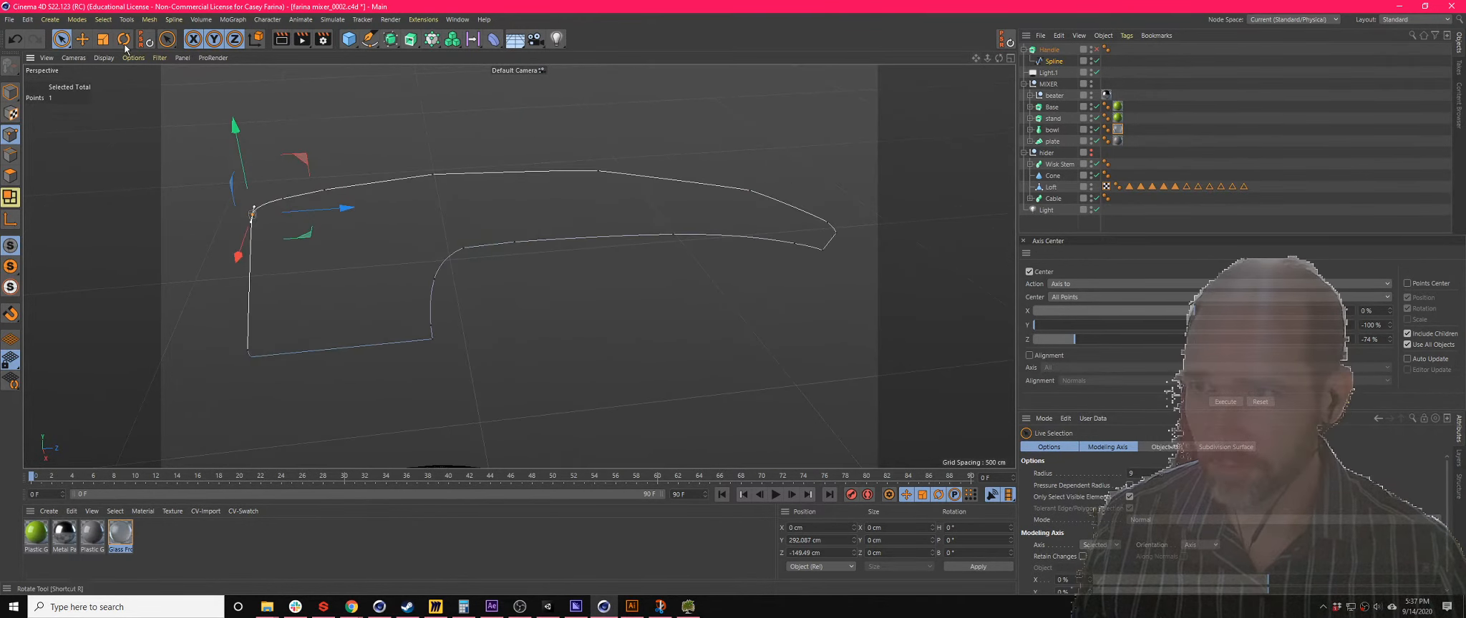
{"action": "left_click", "coordinate": [84, 40]}
{"action": "left_click_drag", "start_coordinate": [63, 42], "coordinate": [90, 75]}
{"action": "left_click_drag", "start_coordinate": [282, 135], "coordinate": [799, 234]}
{"action": "right_click", "coordinate": [751, 192]}
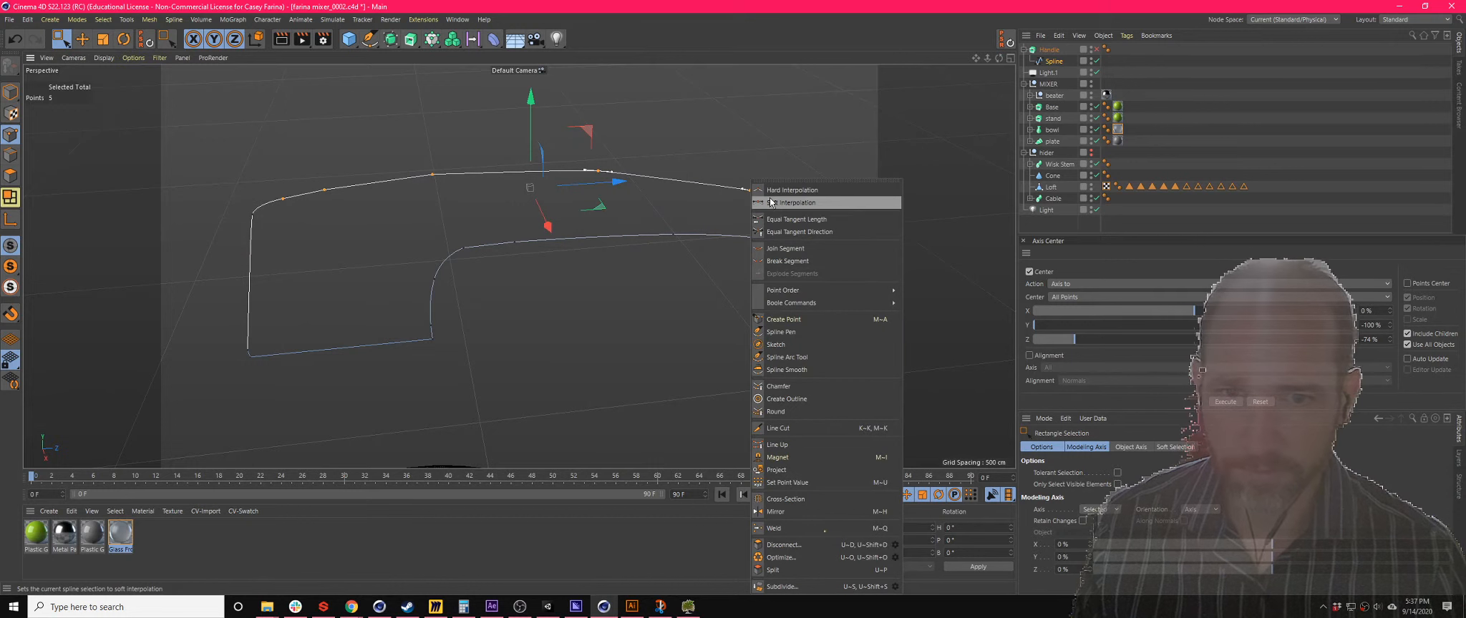
{"action": "left_click", "coordinate": [770, 202]}
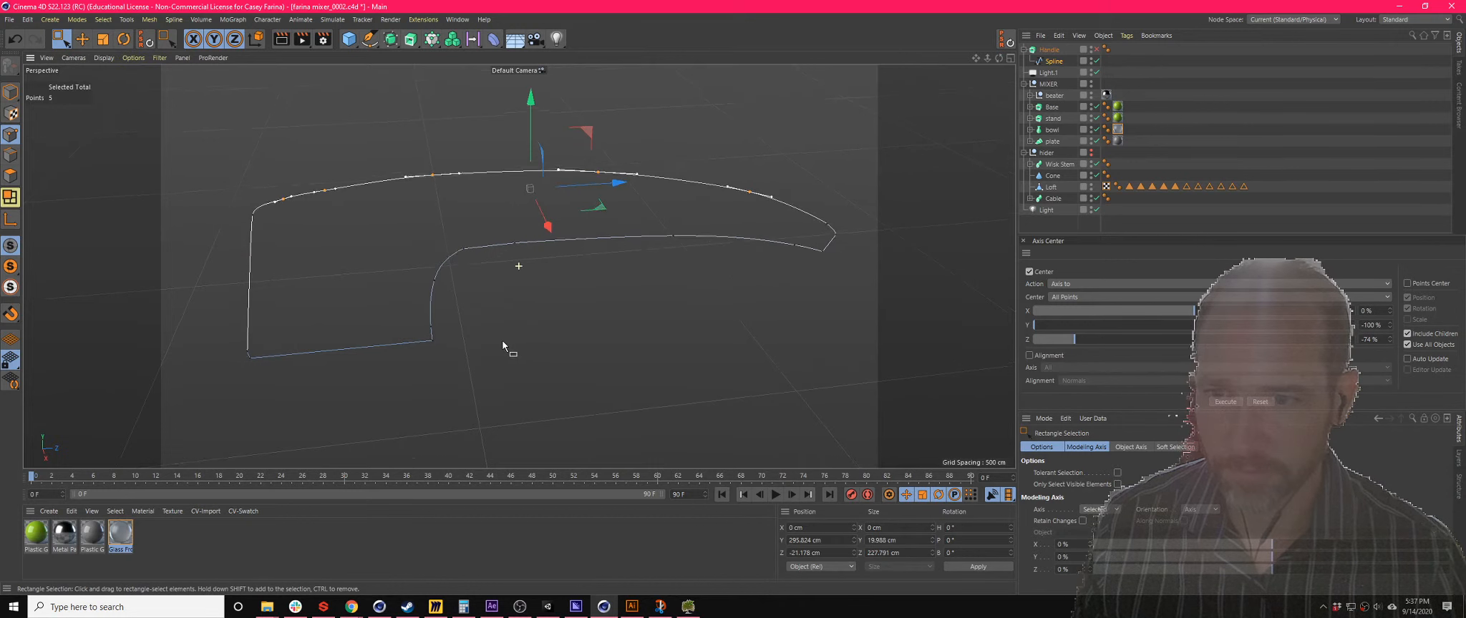
- Chamfer the two points at the handle spline's narrow tip with a 2.9 cm radius
{"action": "left_click_drag", "start_coordinate": [503, 342], "coordinate": [504, 318], "text": "alt"}
{"action": "left_click_drag", "start_coordinate": [436, 350], "coordinate": [435, 348], "text": "alt"}
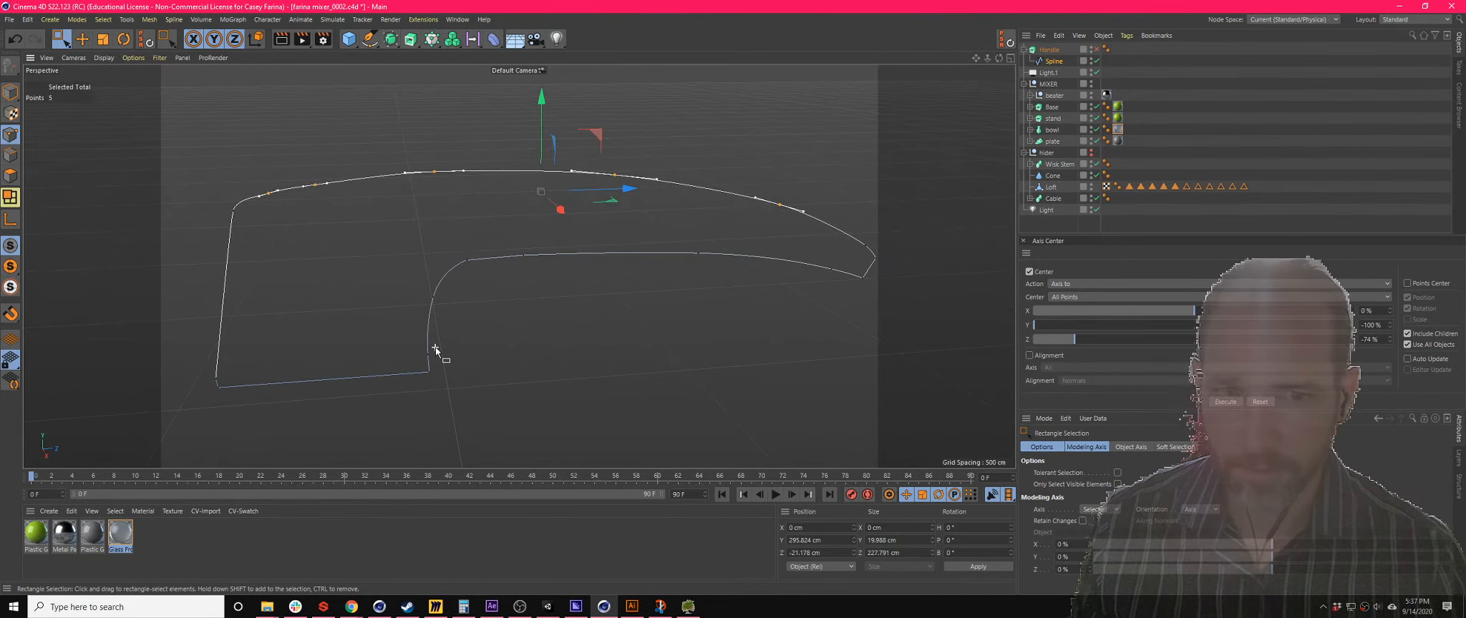
{"action": "left_click_drag", "start_coordinate": [909, 272], "coordinate": [851, 269], "text": "alt"}
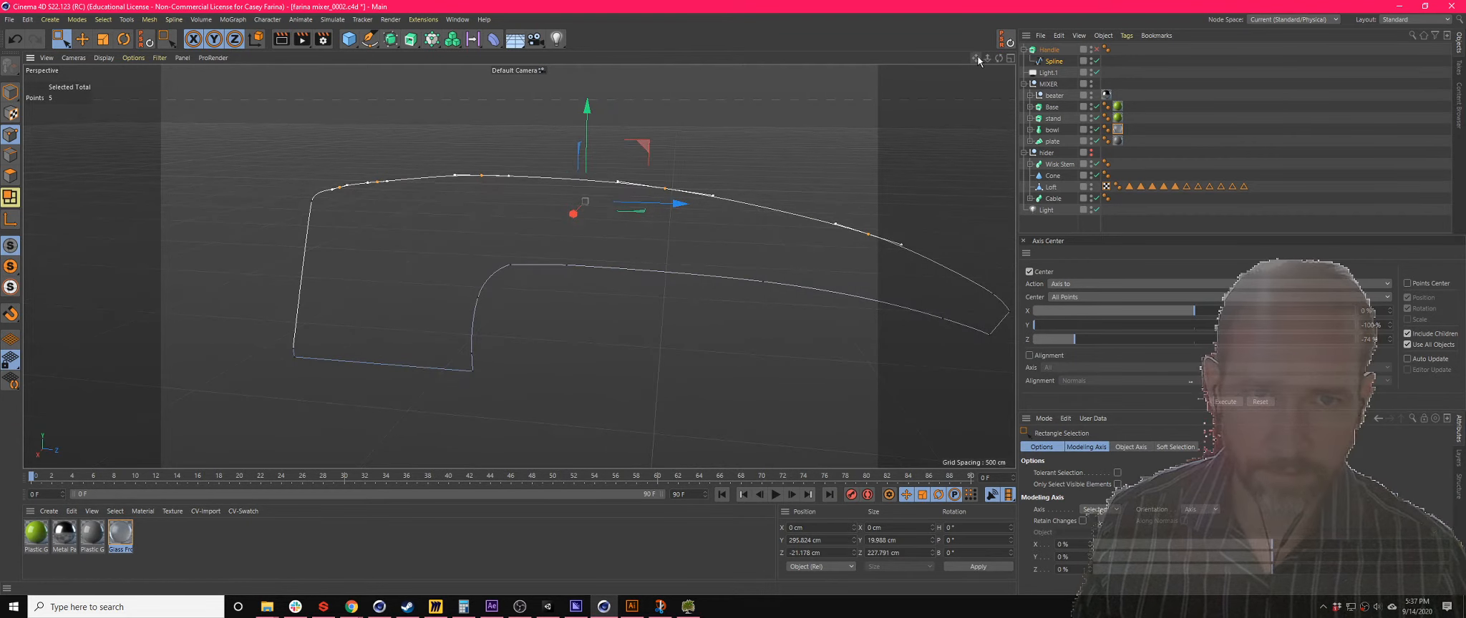
{"action": "left_click_drag", "start_coordinate": [976, 58], "coordinate": [979, 93]}
{"action": "scroll", "coordinate": [694, 335], "scroll_direction": "up", "scroll_amount": 6}
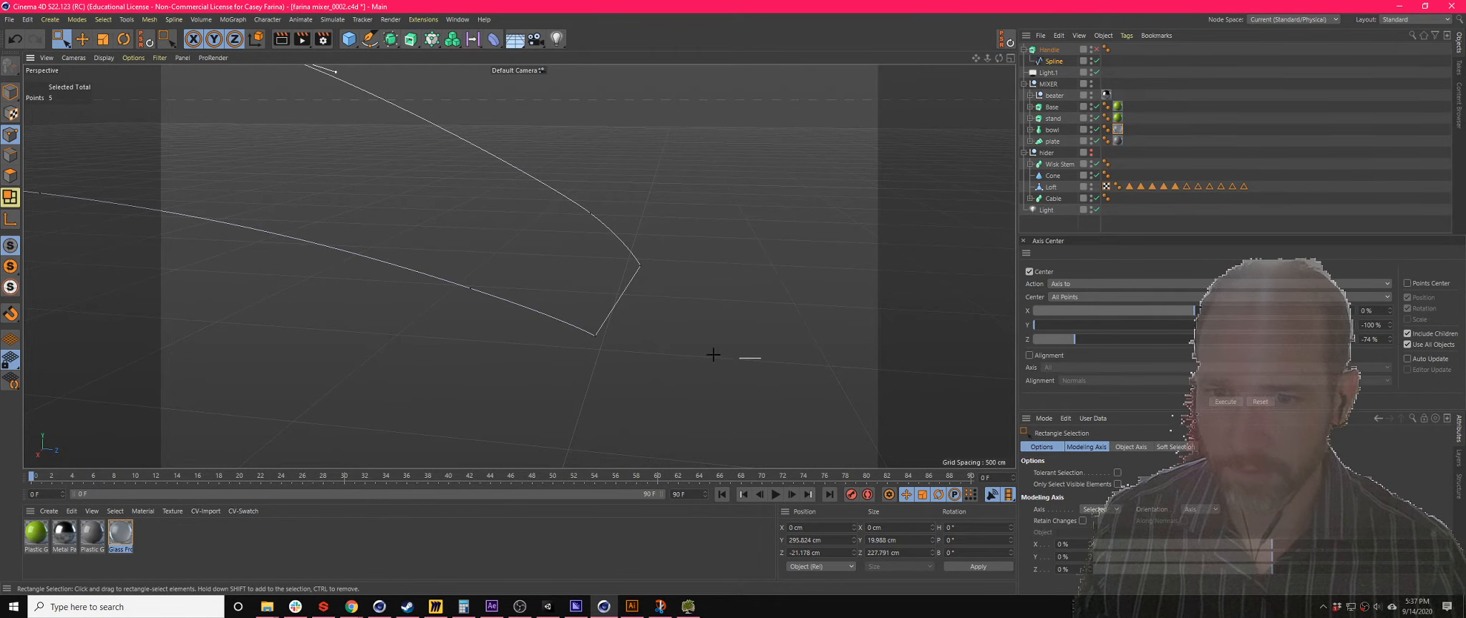
{"action": "left_click_drag", "start_coordinate": [760, 359], "coordinate": [581, 237]}
{"action": "right_click", "coordinate": [634, 264]}
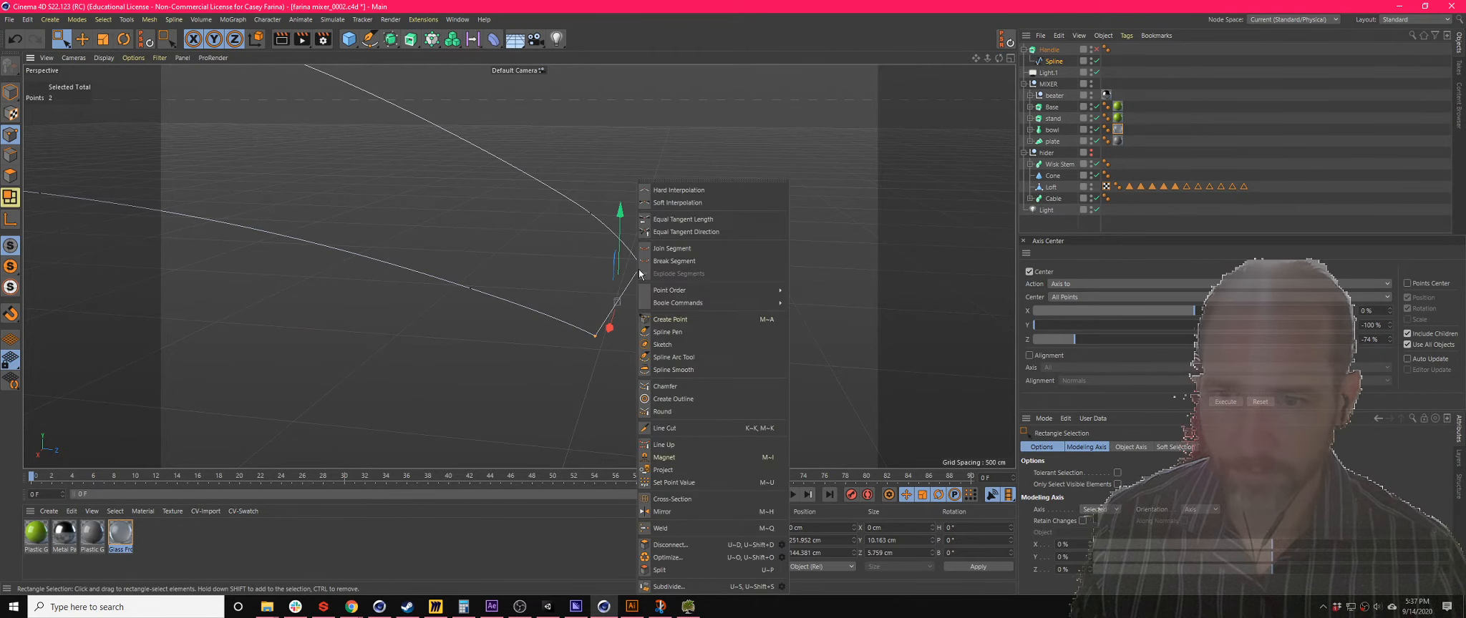
{"action": "left_click", "coordinate": [665, 386]}
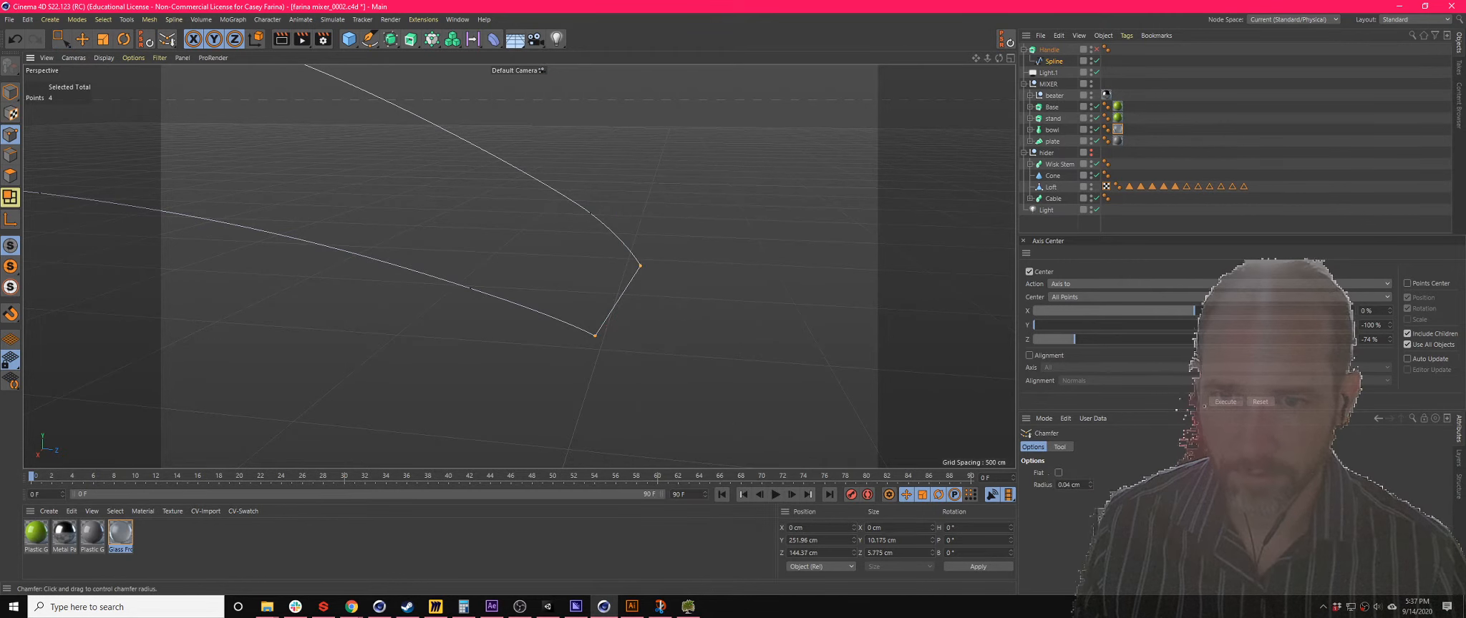
{"action": "scroll", "coordinate": [528, 321], "scroll_direction": "down", "scroll_amount": 10}
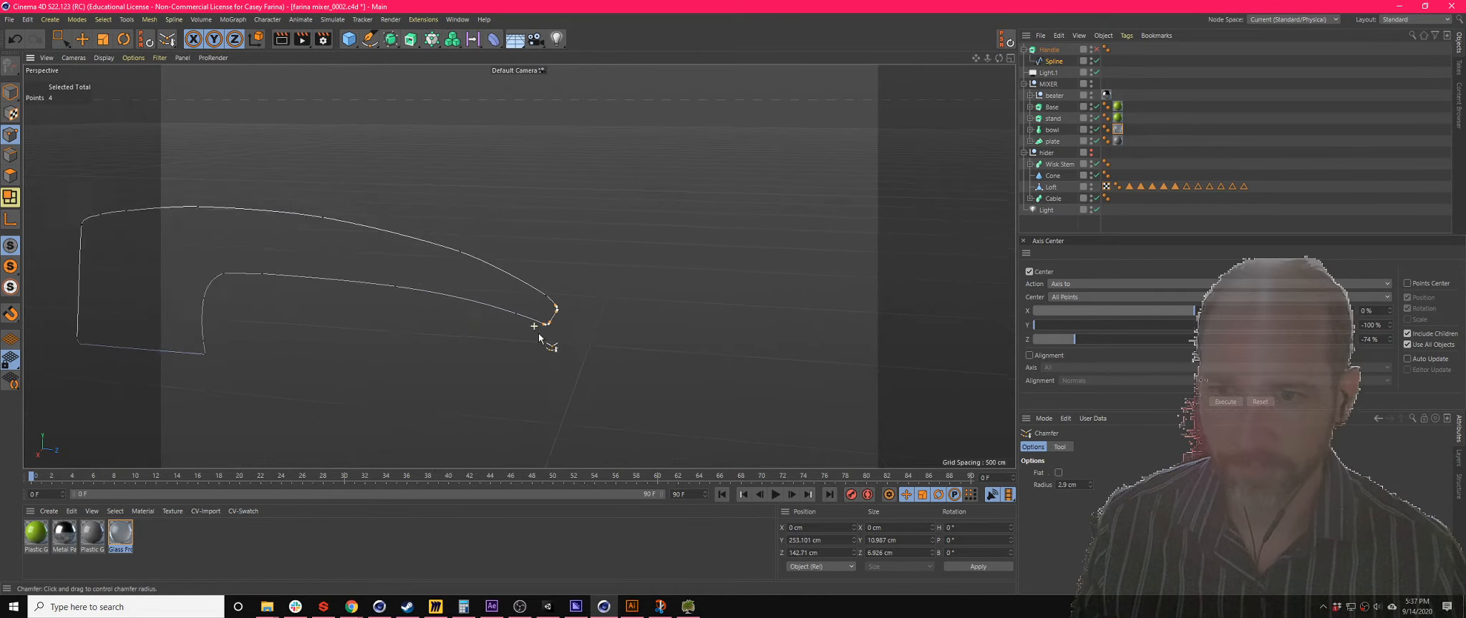
- Enable the Handle extrude again and inspect the rounded shape from the side
{"action": "left_click", "coordinate": [1096, 49]}
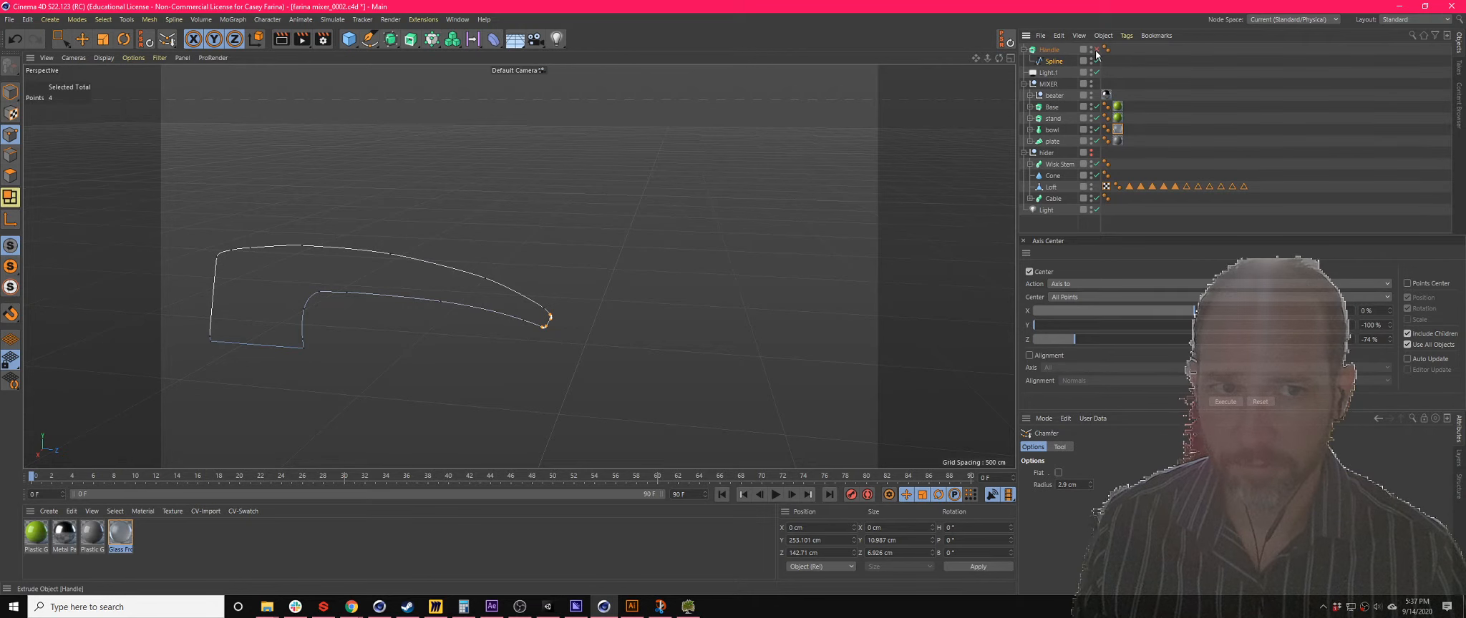
{"action": "left_click", "coordinate": [1095, 50]}
{"action": "left_click_drag", "start_coordinate": [820, 102], "coordinate": [560, 302], "text": "alt"}
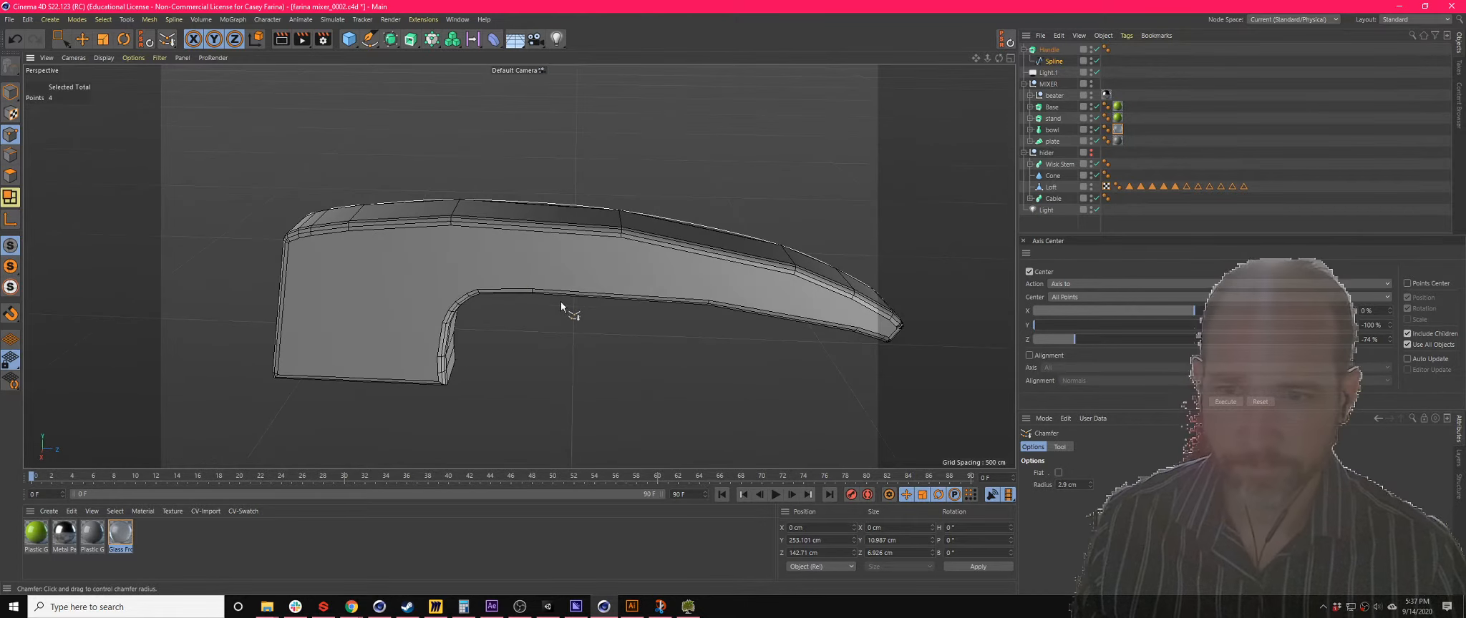
- Select the Handle extrude in model mode and nudge it into line with the blueprint in the Right view
{"action": "left_click", "coordinate": [1009, 59]}
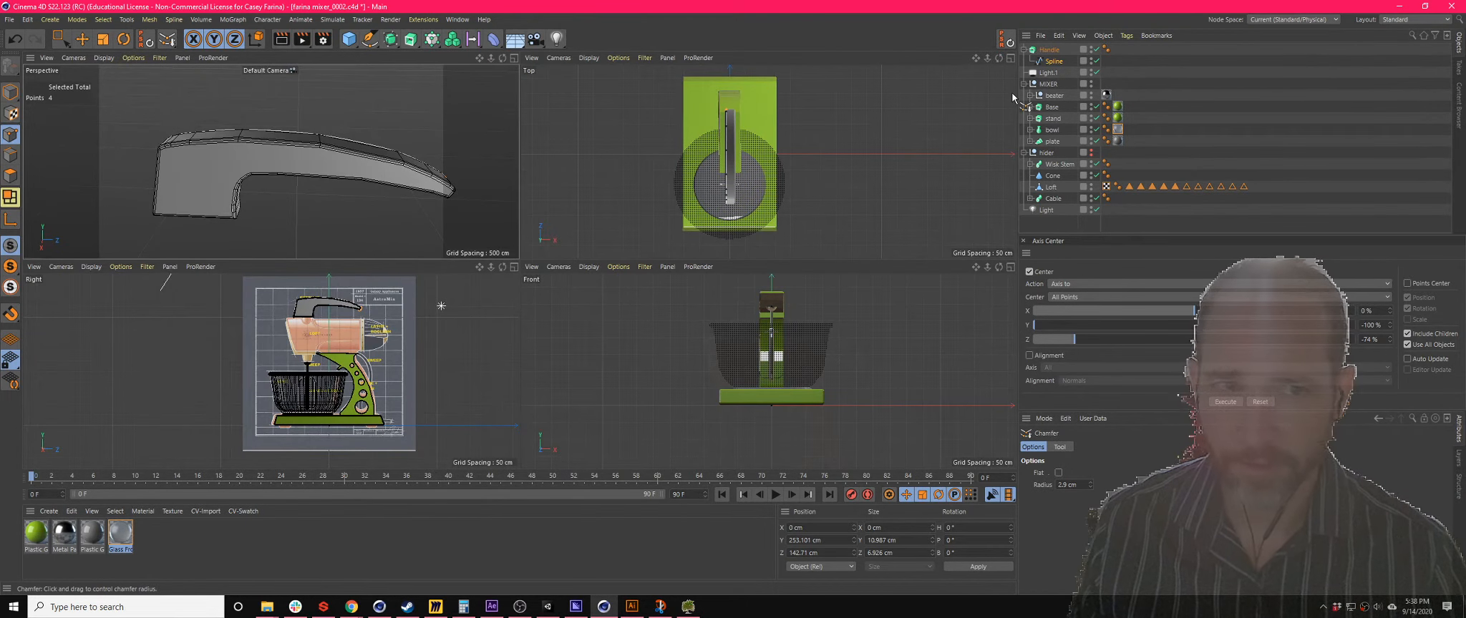
{"action": "left_click", "coordinate": [1049, 50]}
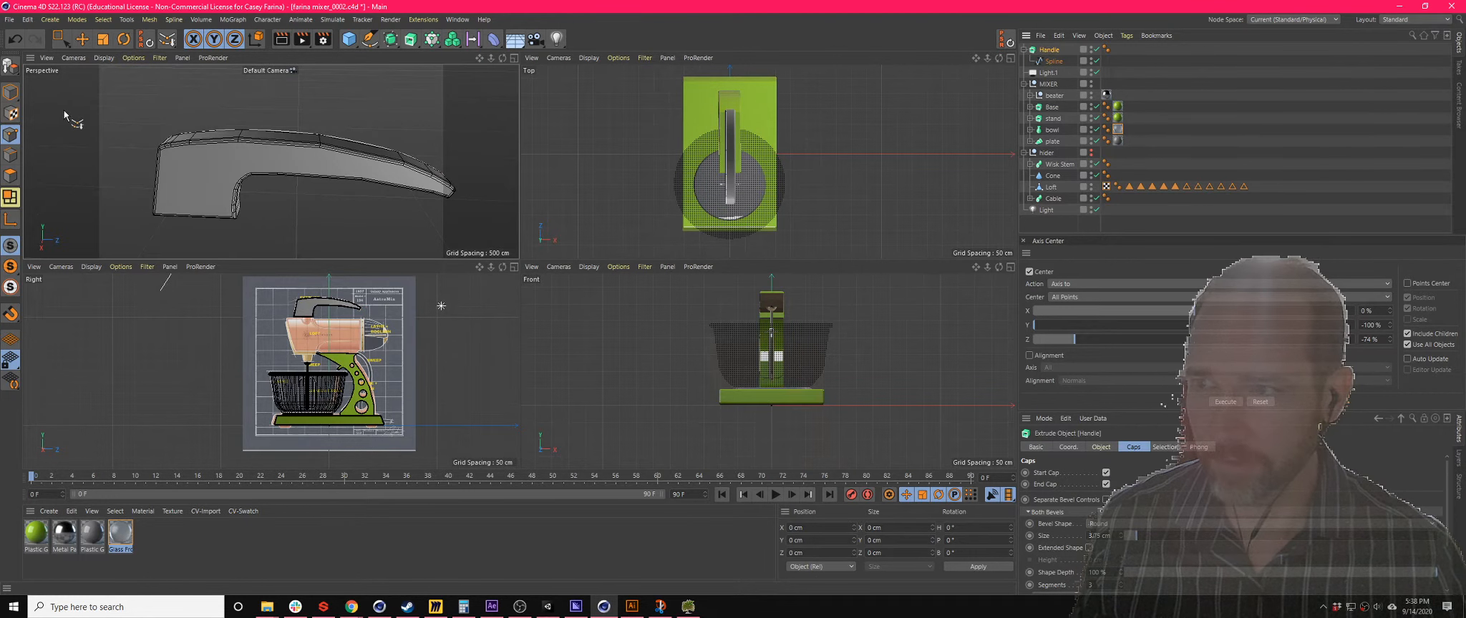
{"action": "left_click", "coordinate": [17, 97]}
{"action": "left_click_drag", "start_coordinate": [244, 128], "coordinate": [296, 216], "text": "alt"}
{"action": "key", "text": "e"}
{"action": "left_click_drag", "start_coordinate": [301, 286], "coordinate": [301, 288]}
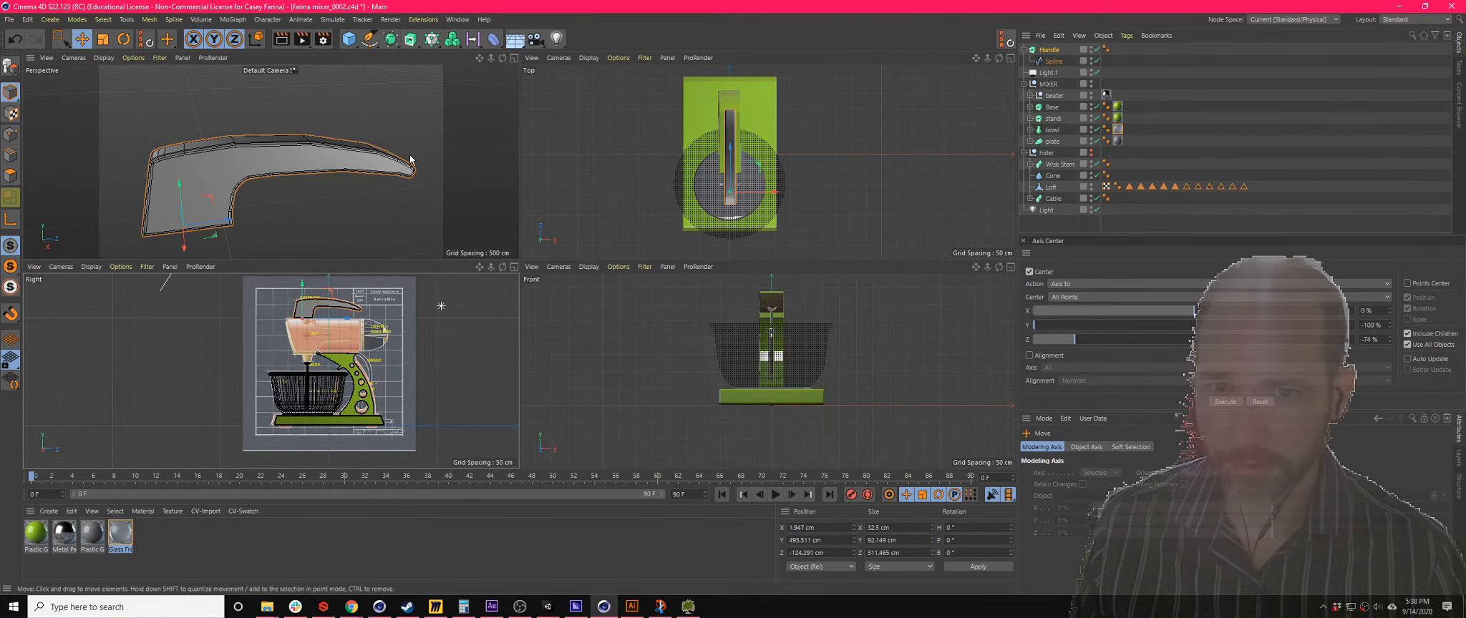
- Inspect the Handle extrude up close and move it into the MIXER group
{"action": "left_click_drag", "start_coordinate": [265, 162], "coordinate": [265, 123], "text": "alt"}
{"action": "scroll", "coordinate": [244, 166], "scroll_direction": "up", "scroll_amount": 5}
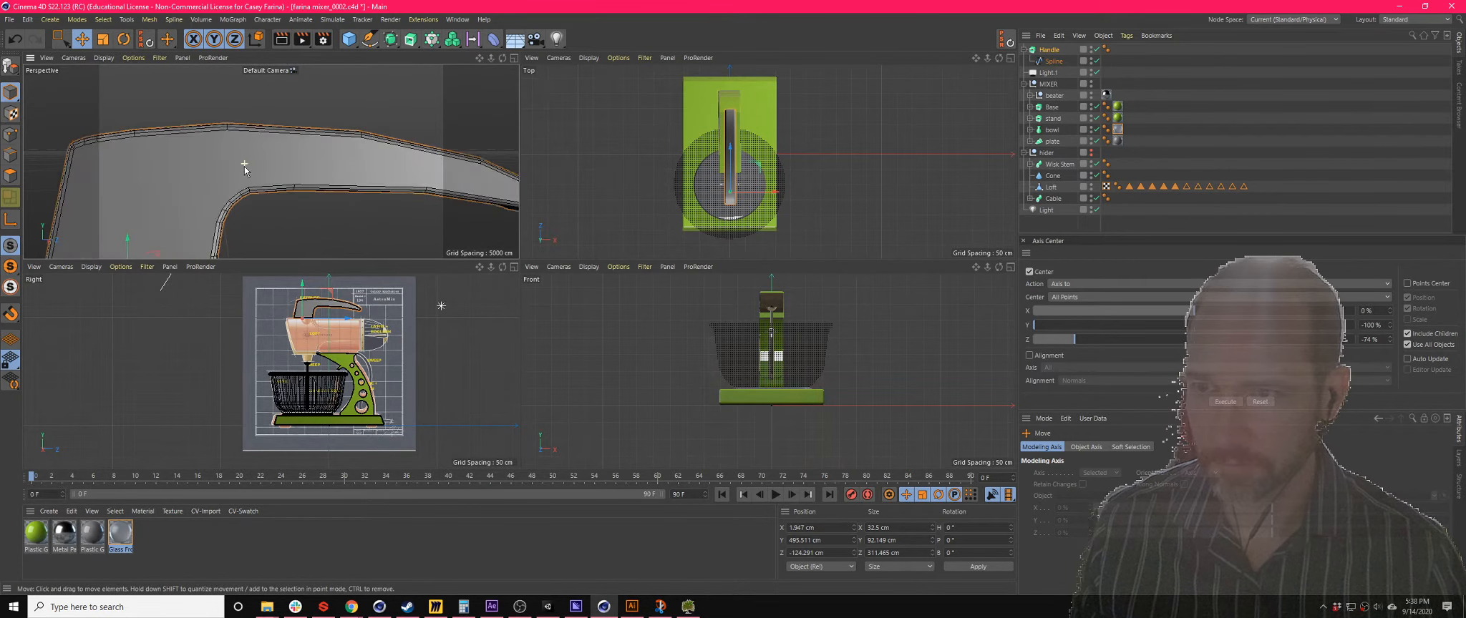
{"action": "scroll", "coordinate": [244, 166], "scroll_direction": "down", "scroll_amount": 7}
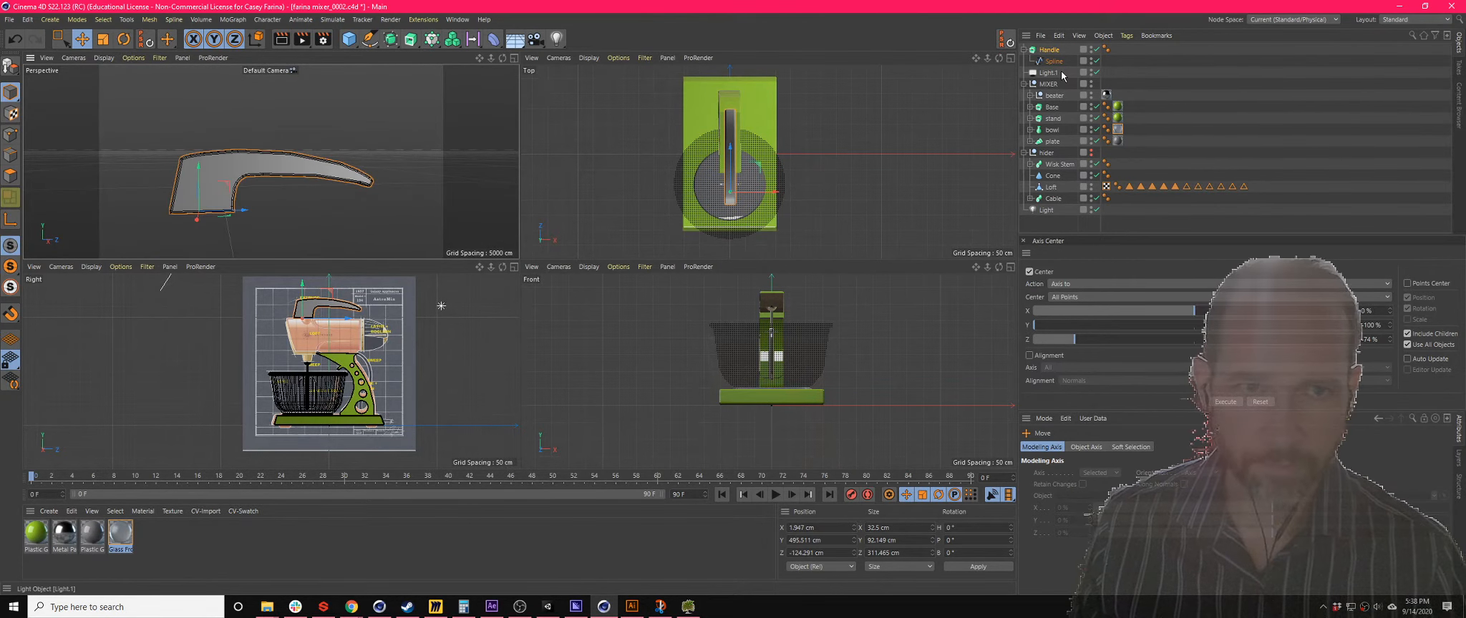
{"action": "left_click_drag", "start_coordinate": [1057, 94], "coordinate": [1055, 93]}
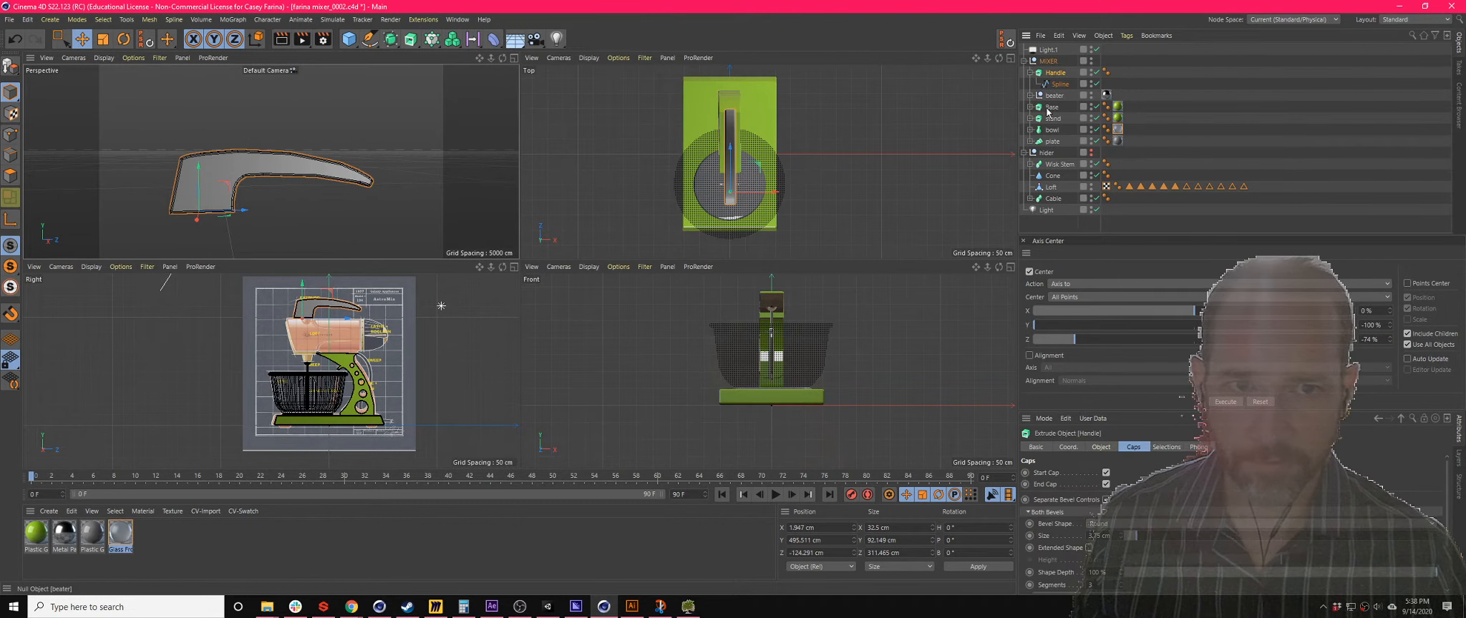
- Search the content library's presets for "plastic"
{"action": "left_click", "coordinate": [1456, 90]}
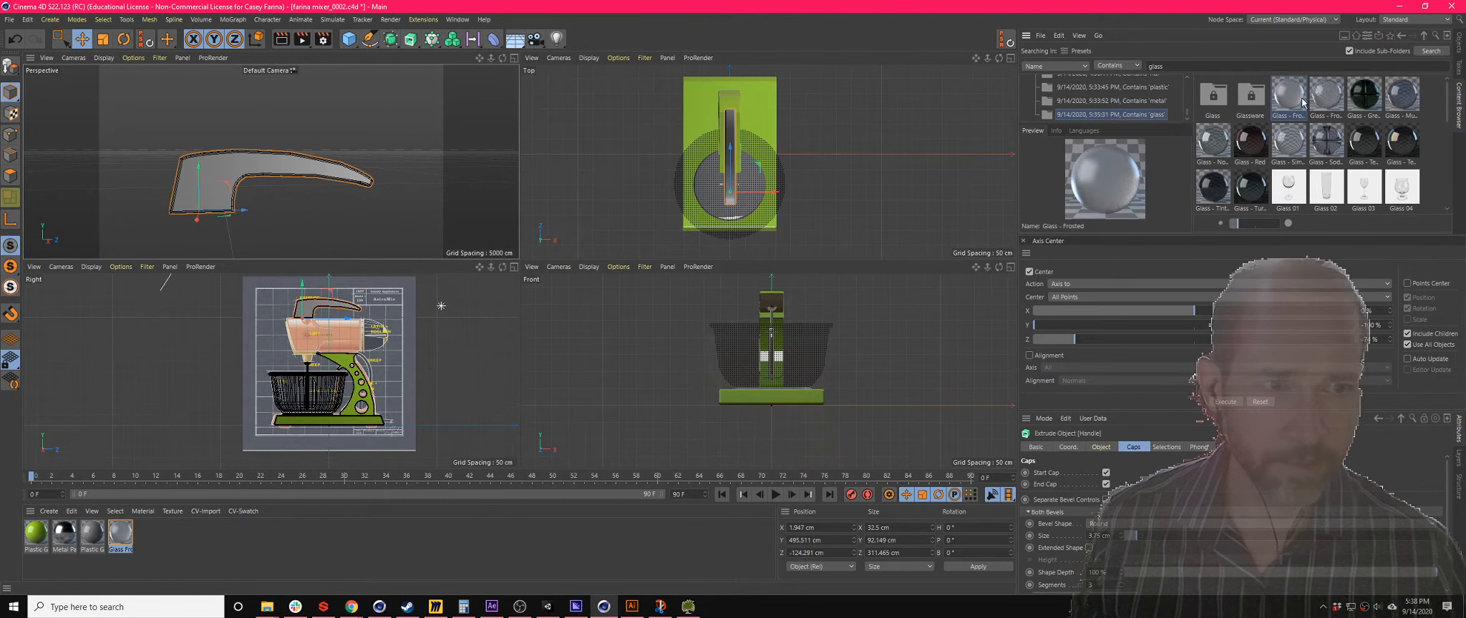
{"action": "type", "text": "pla"}
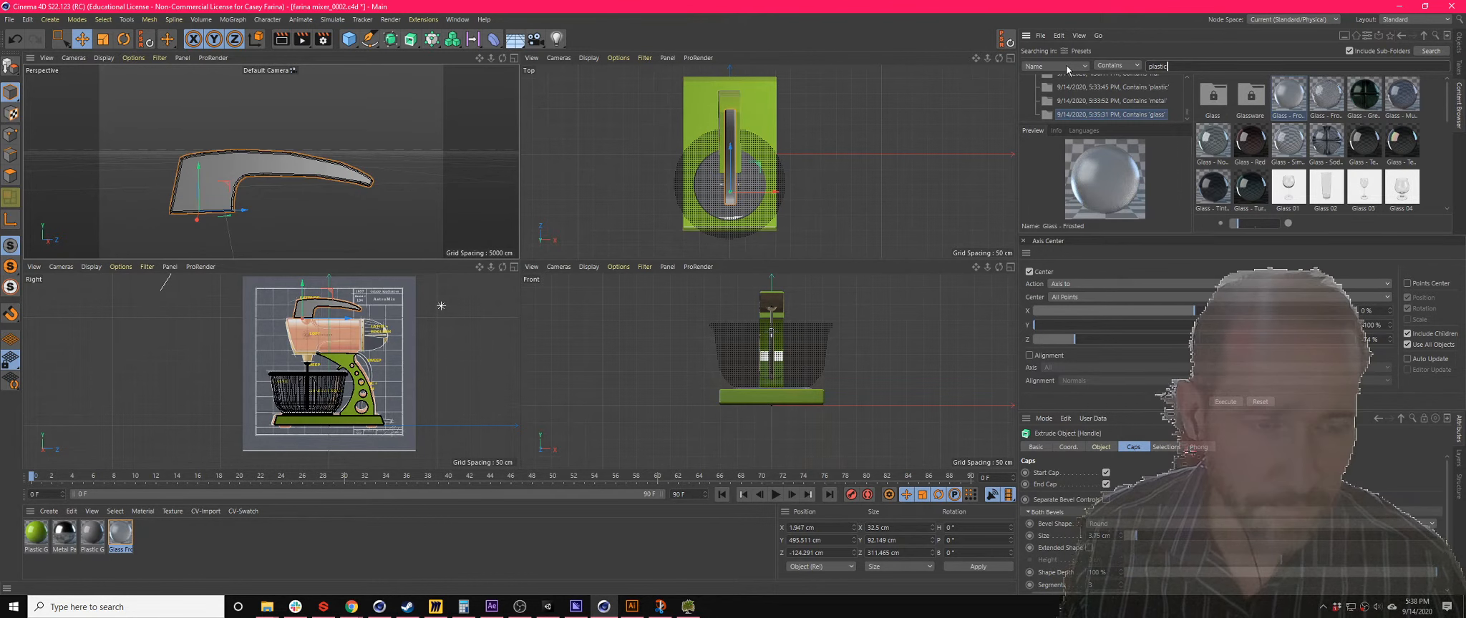
{"action": "key", "text": "Return"}
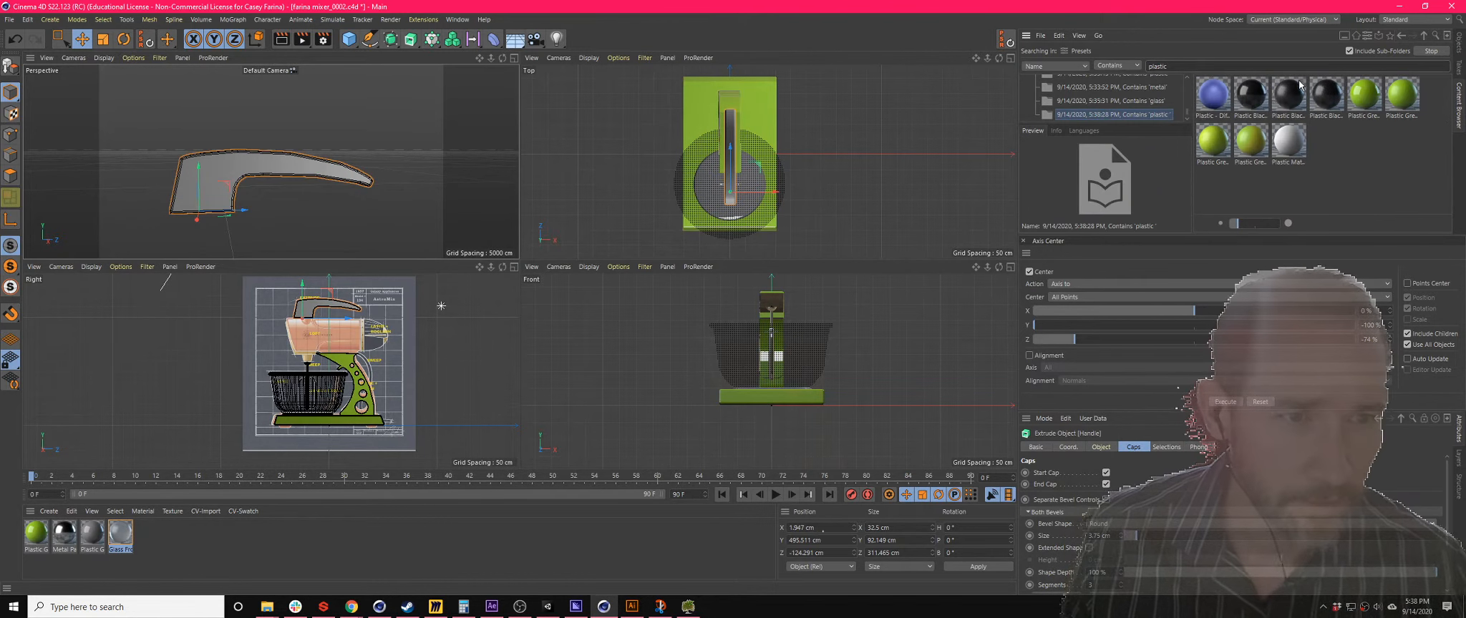
- Compare the black plastic presets, load Plastic Black - Used into the scene and apply it to the Handle
{"action": "left_click", "coordinate": [1323, 102]}
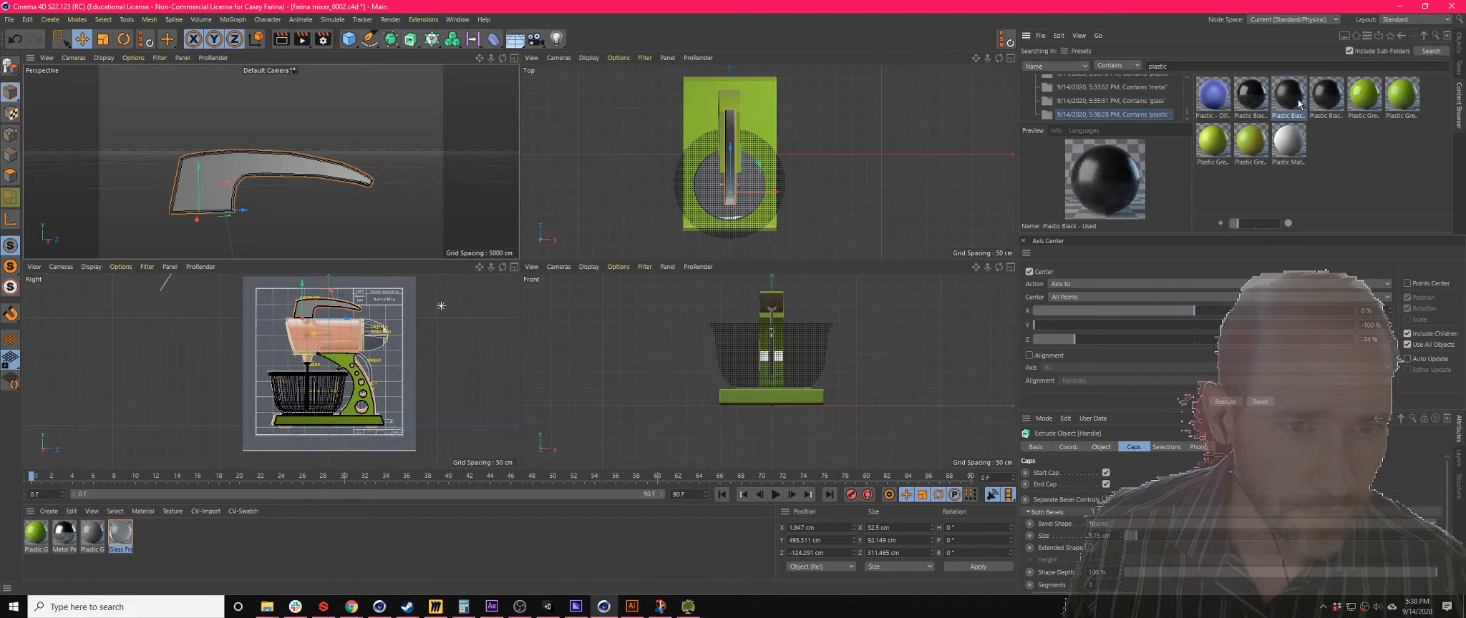
{"action": "left_click", "coordinate": [1301, 95]}
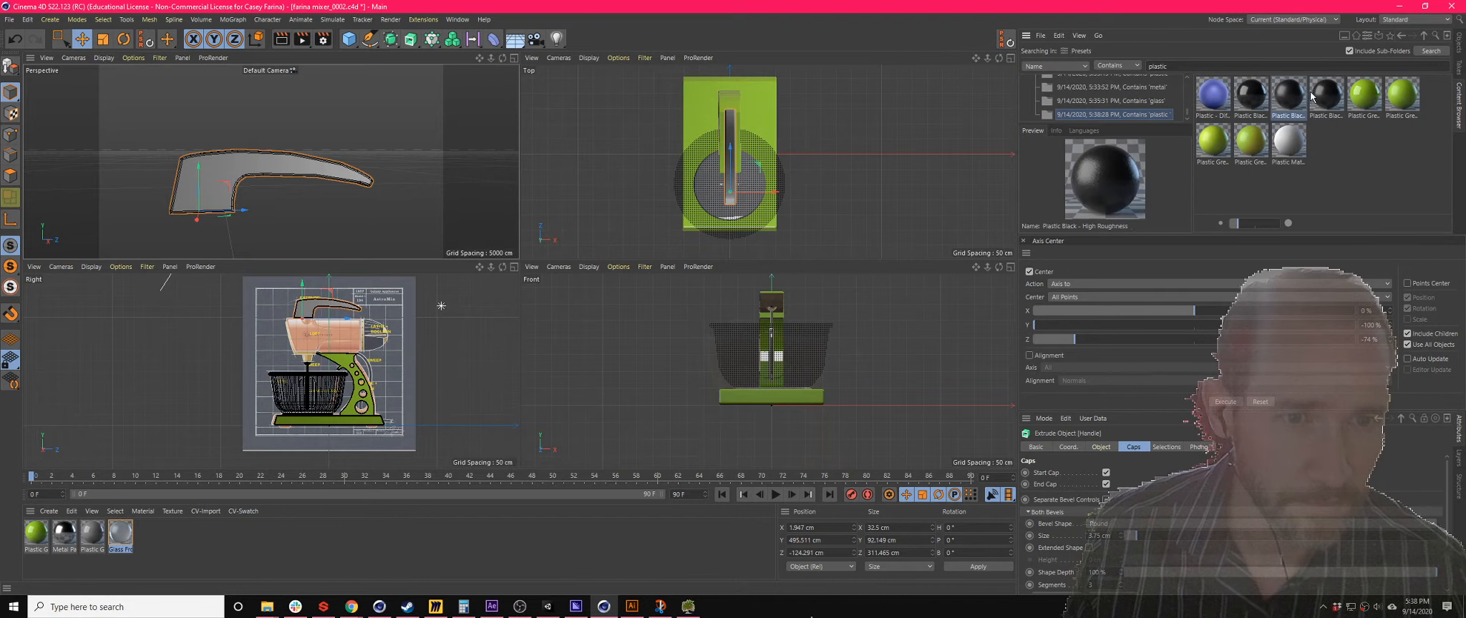
{"action": "left_click", "coordinate": [1326, 98]}
{"action": "left_click_drag", "start_coordinate": [268, 557], "coordinate": [265, 557]}
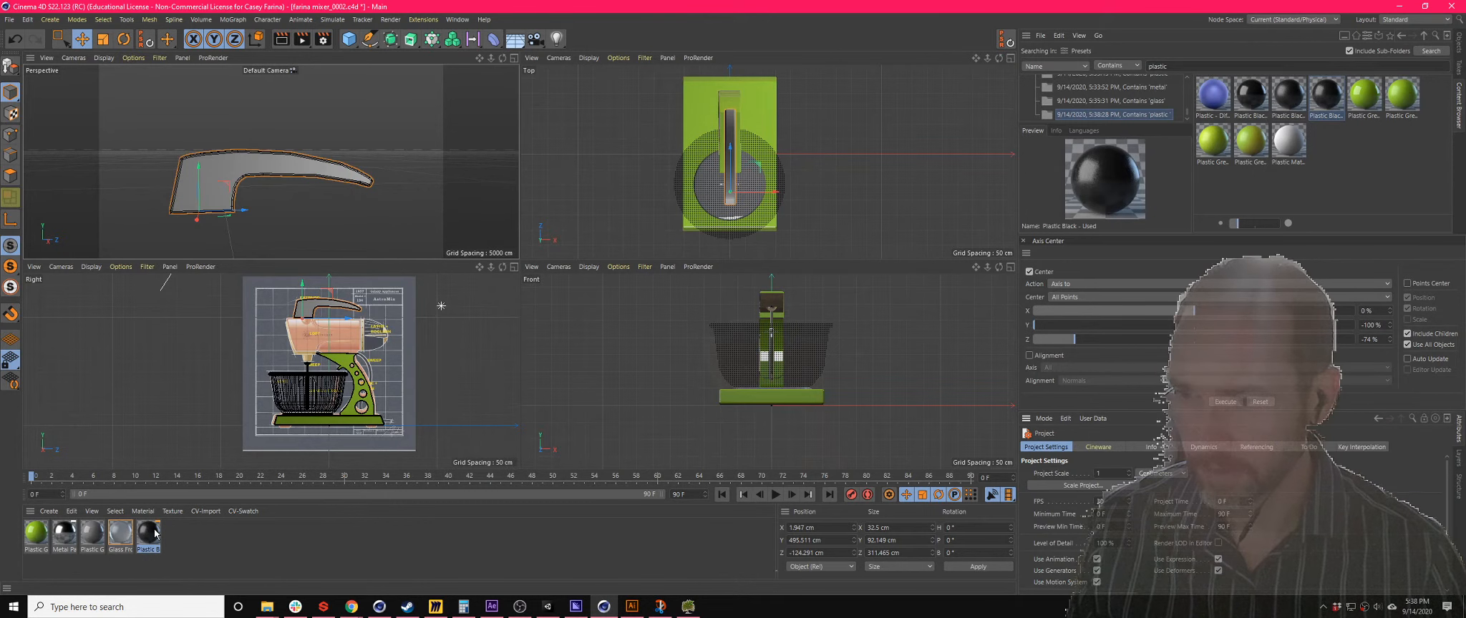
{"action": "left_click_drag", "start_coordinate": [151, 535], "coordinate": [220, 164]}
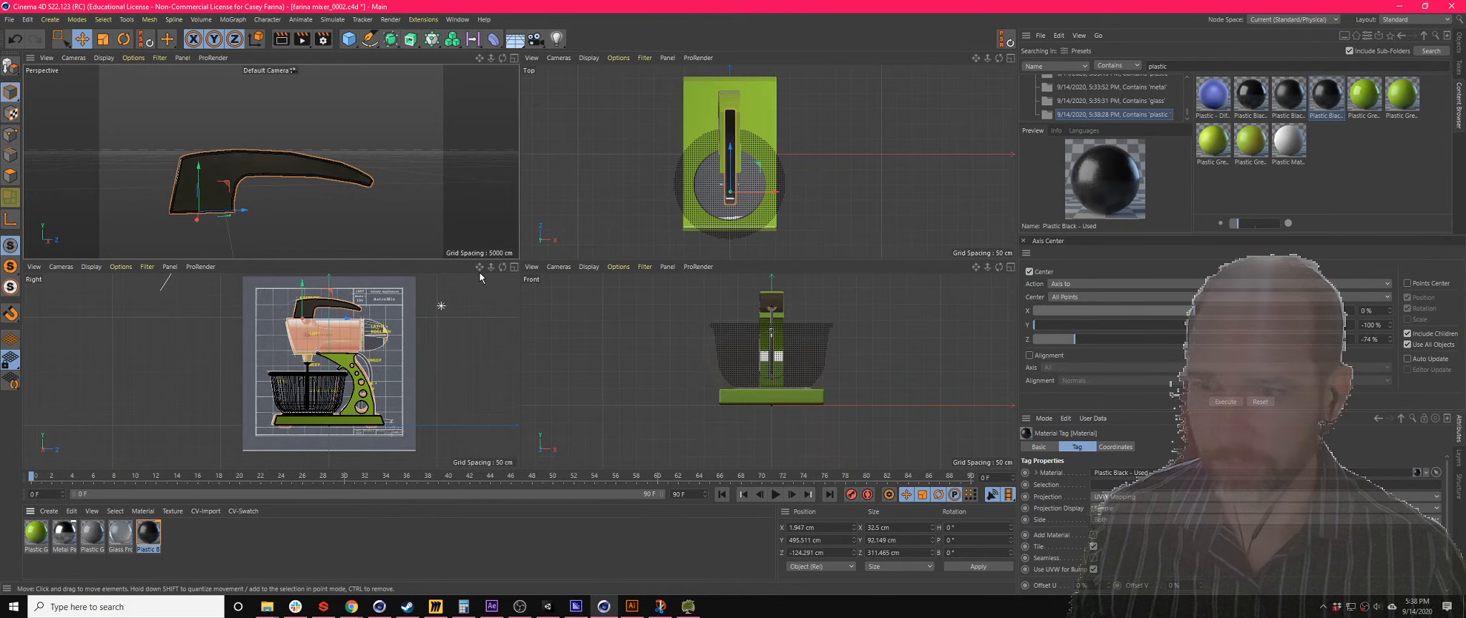
- Examine the blueprint for parts still to model and check the Wisk Stem, Cone and Loft objects in the hidden group
{"action": "scroll", "coordinate": [443, 133], "scroll_direction": "down", "scroll_amount": 6}
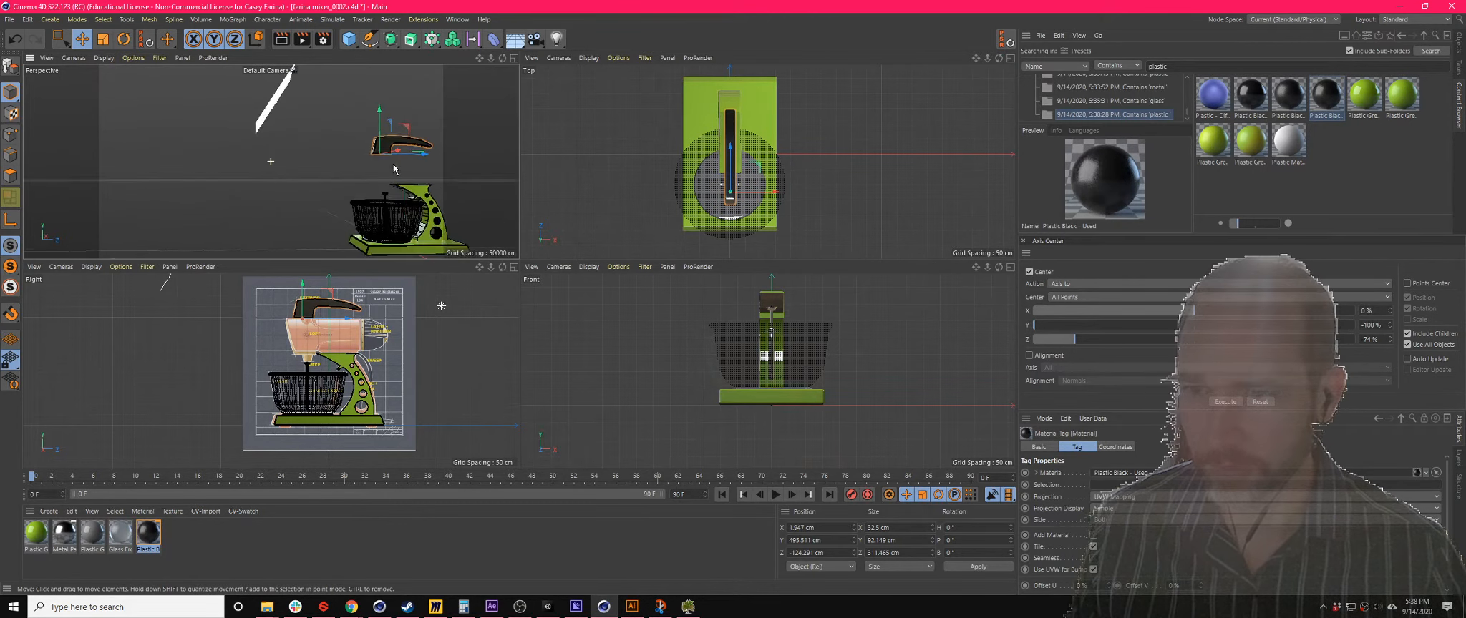
{"action": "scroll", "coordinate": [379, 348], "scroll_direction": "up", "scroll_amount": 6}
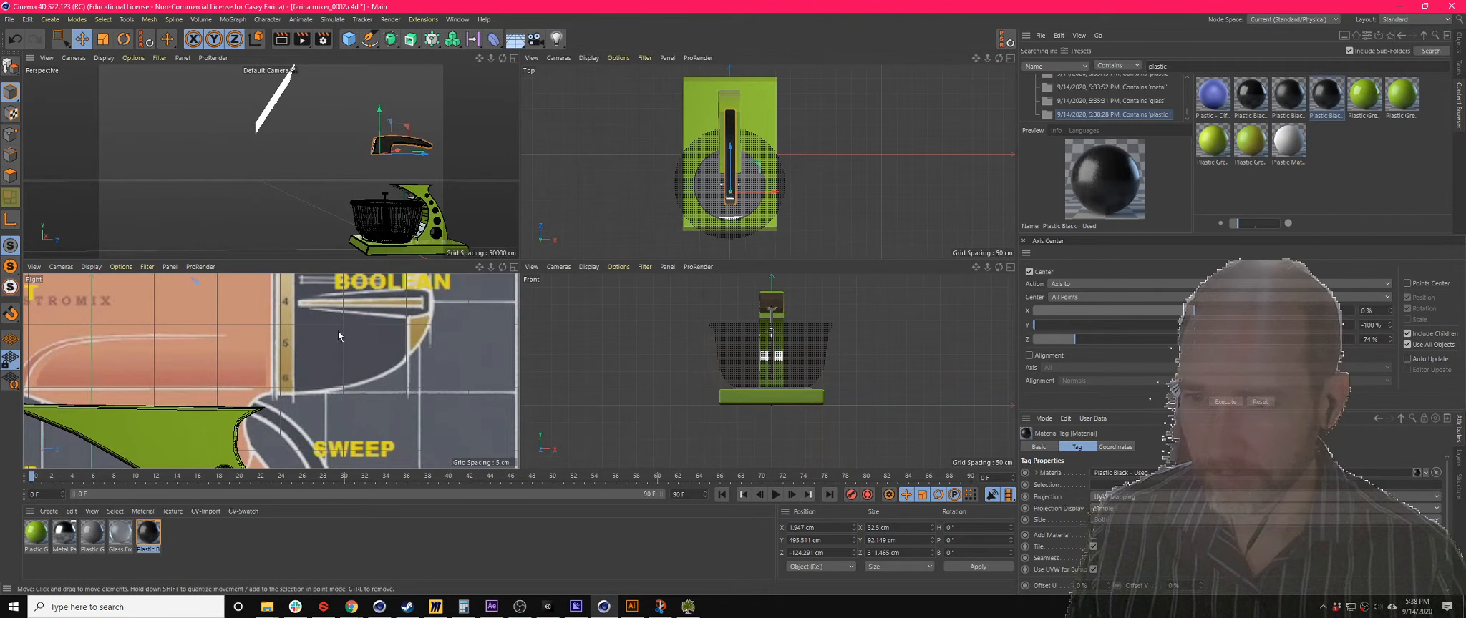
{"action": "scroll", "coordinate": [305, 299], "scroll_direction": "down", "scroll_amount": 6}
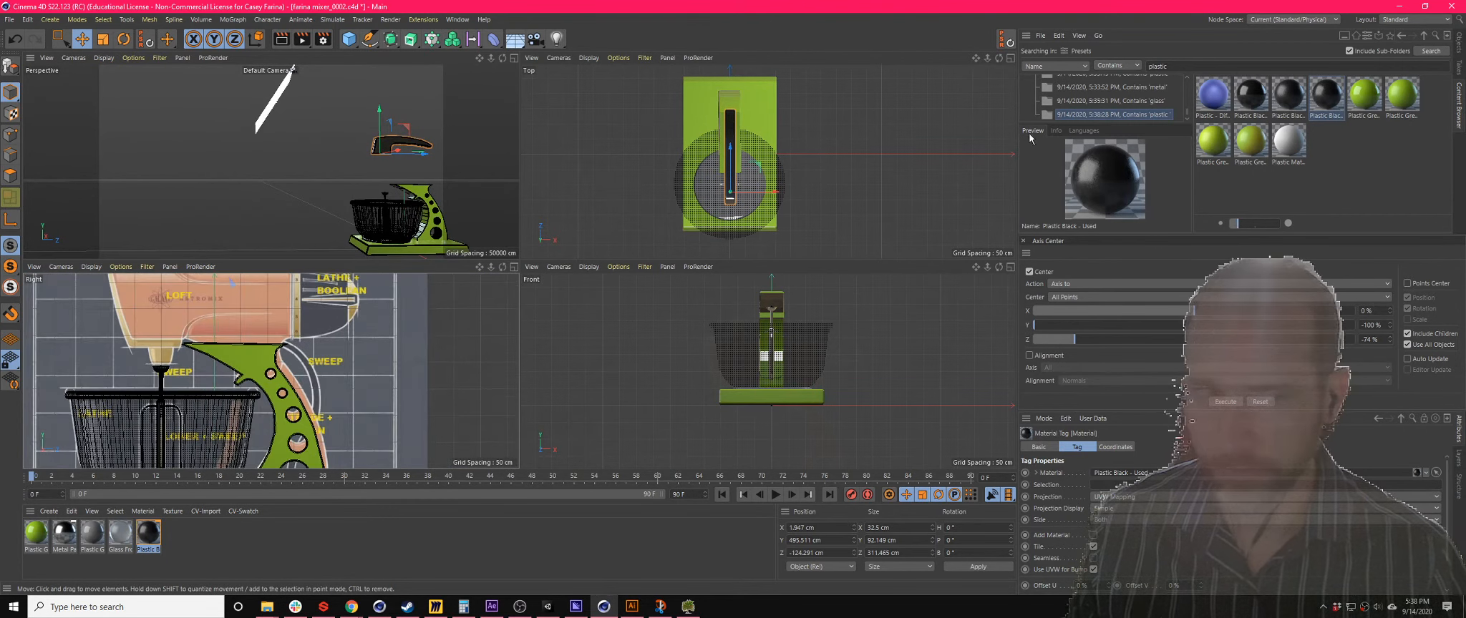
{"action": "left_click", "coordinate": [1458, 43]}
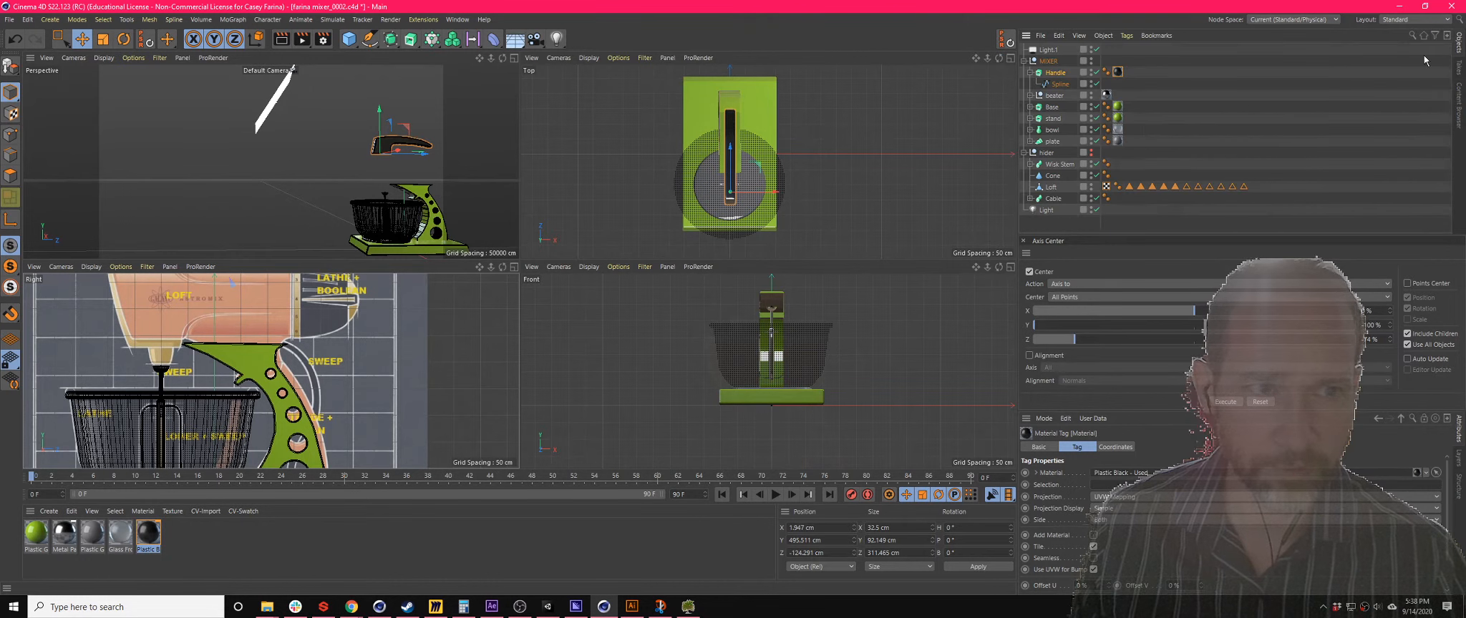
{"action": "left_click", "coordinate": [1053, 164]}
{"action": "left_click", "coordinate": [1052, 176]}
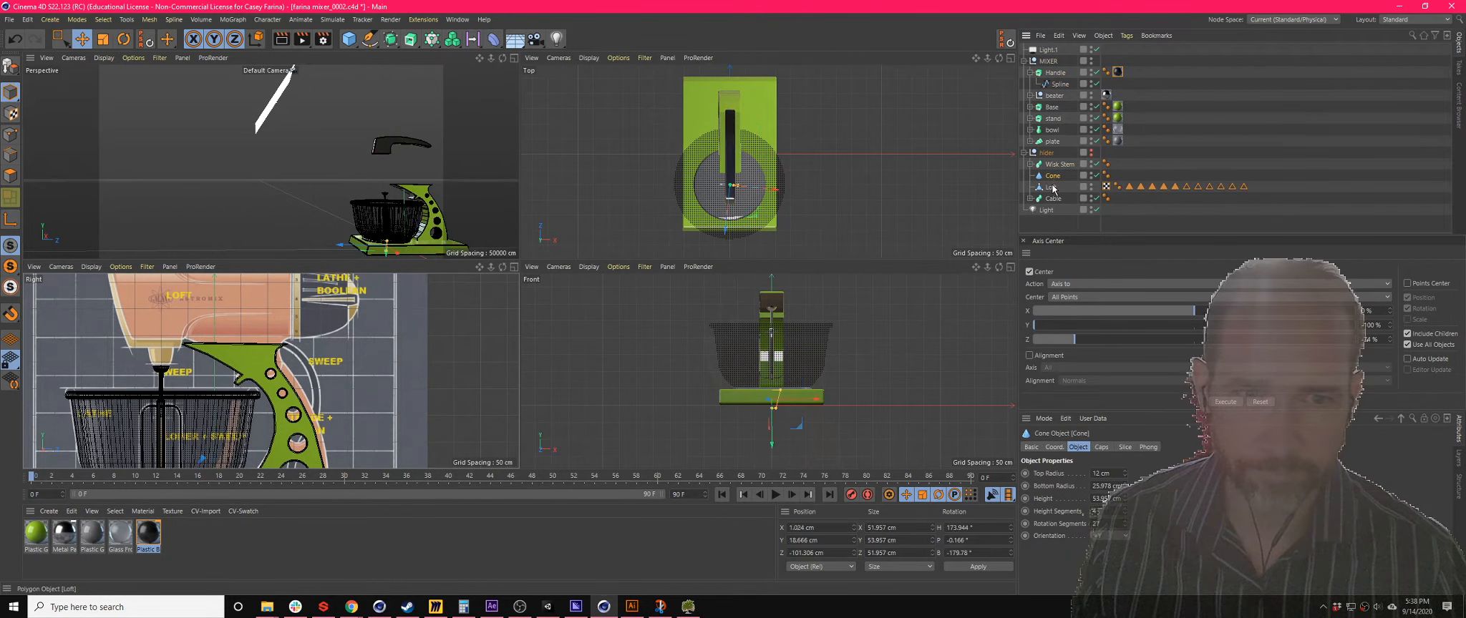
{"action": "left_click", "coordinate": [1053, 198]}
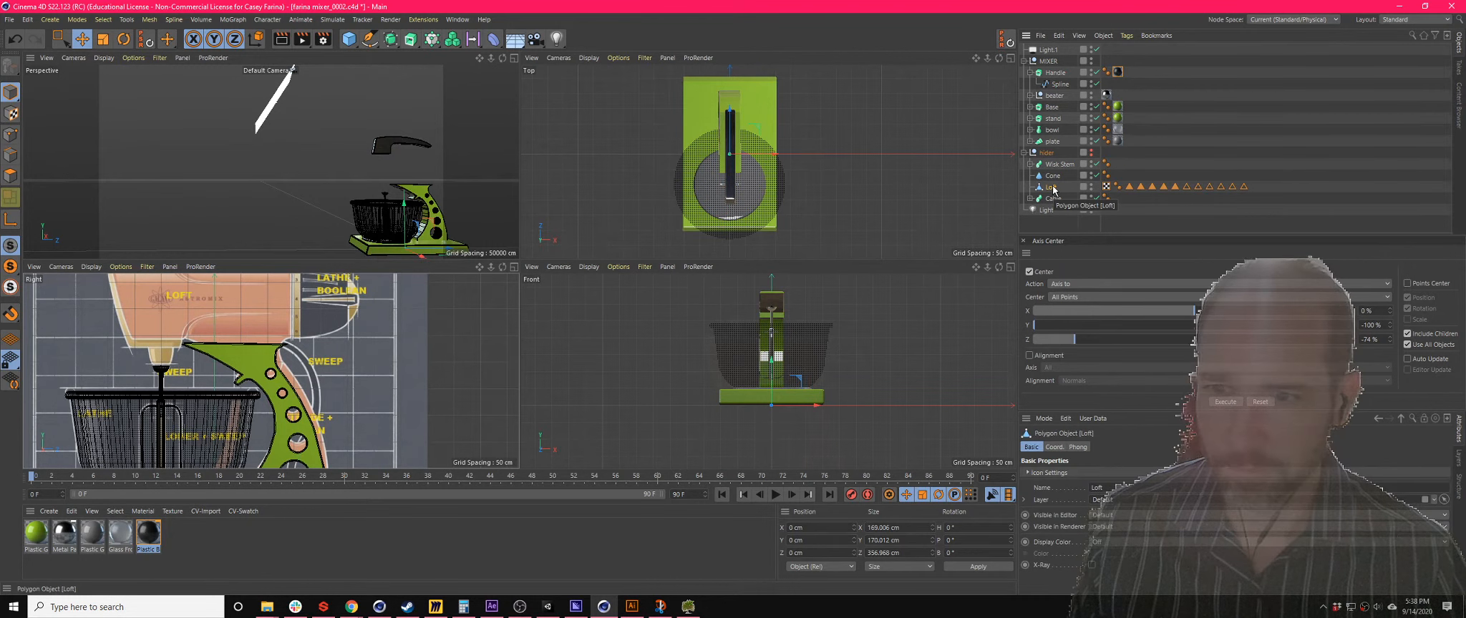
{"action": "left_click", "coordinate": [1052, 177]}
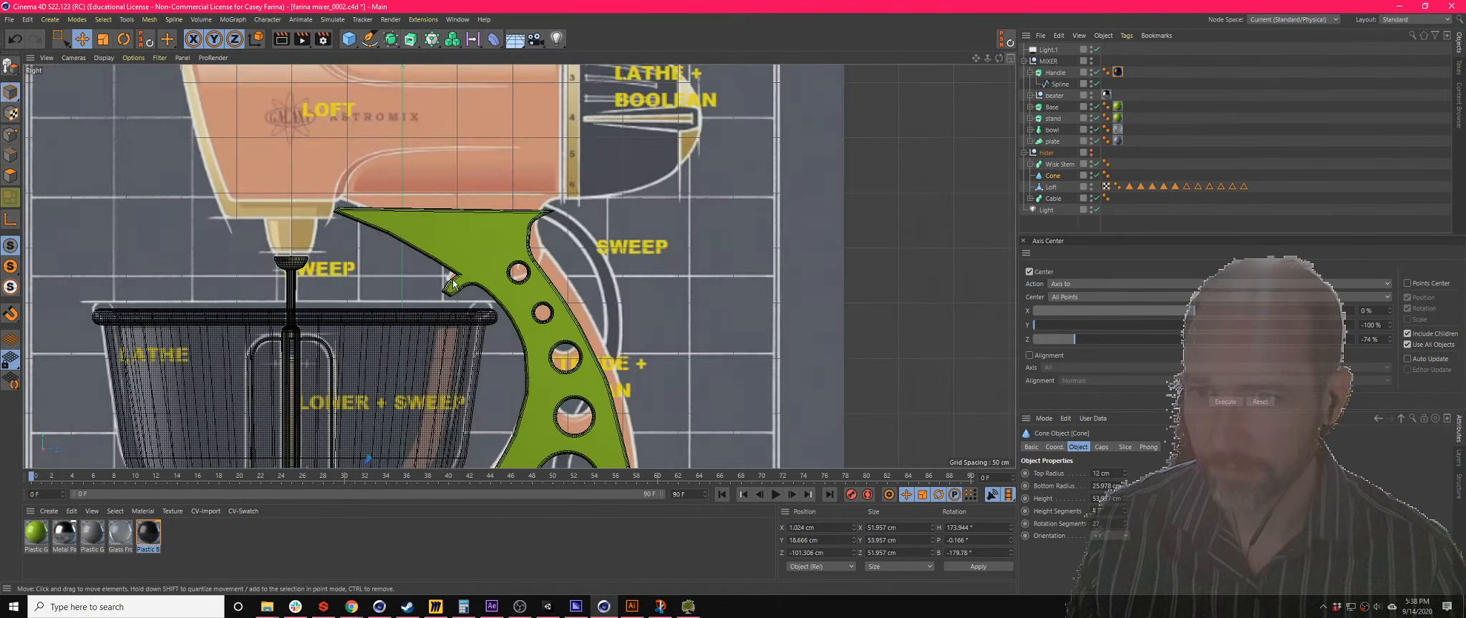
- Draw a two-point Bezier spline with the Spline Pen in the Right view, from the rear cap's upper front corner to its rear tip
{"action": "left_click", "coordinate": [514, 266]}
{"action": "middle_click_drag", "start_coordinate": [594, 200], "coordinate": [595, 342], "text": "alt"}
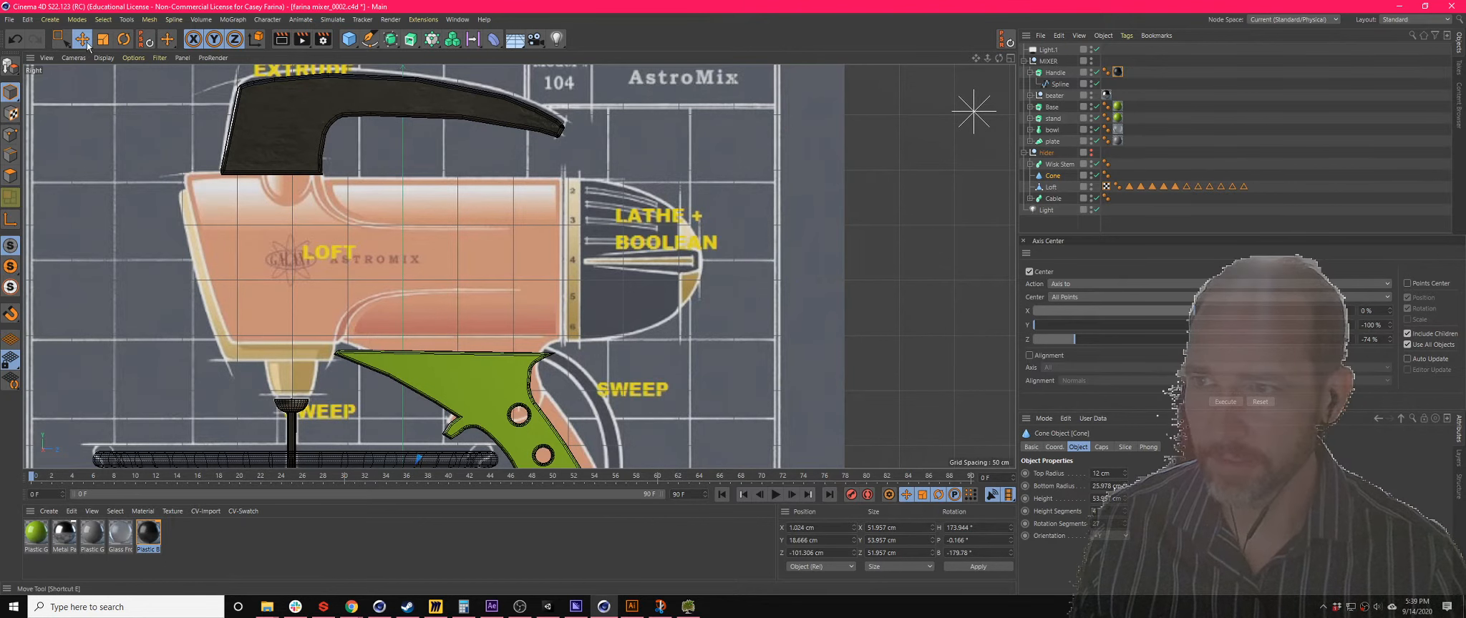
{"action": "left_click", "coordinate": [57, 37]}
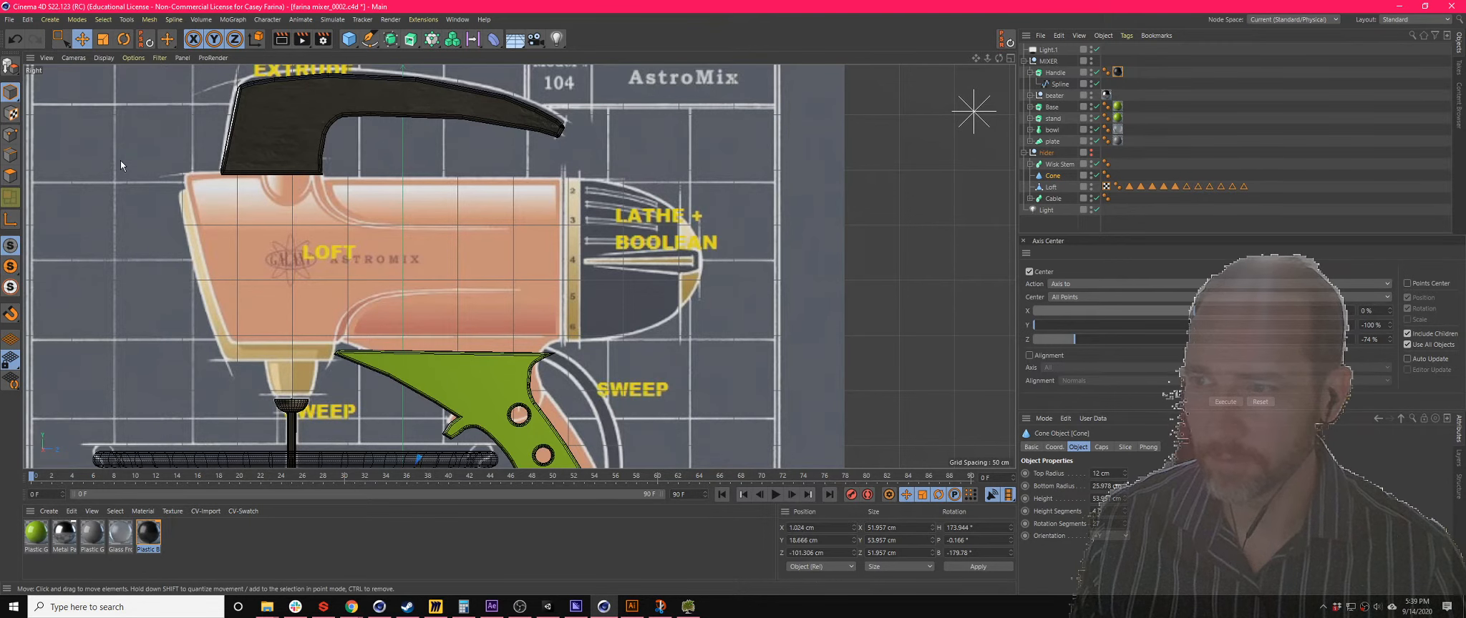
{"action": "left_click", "coordinate": [369, 39]}
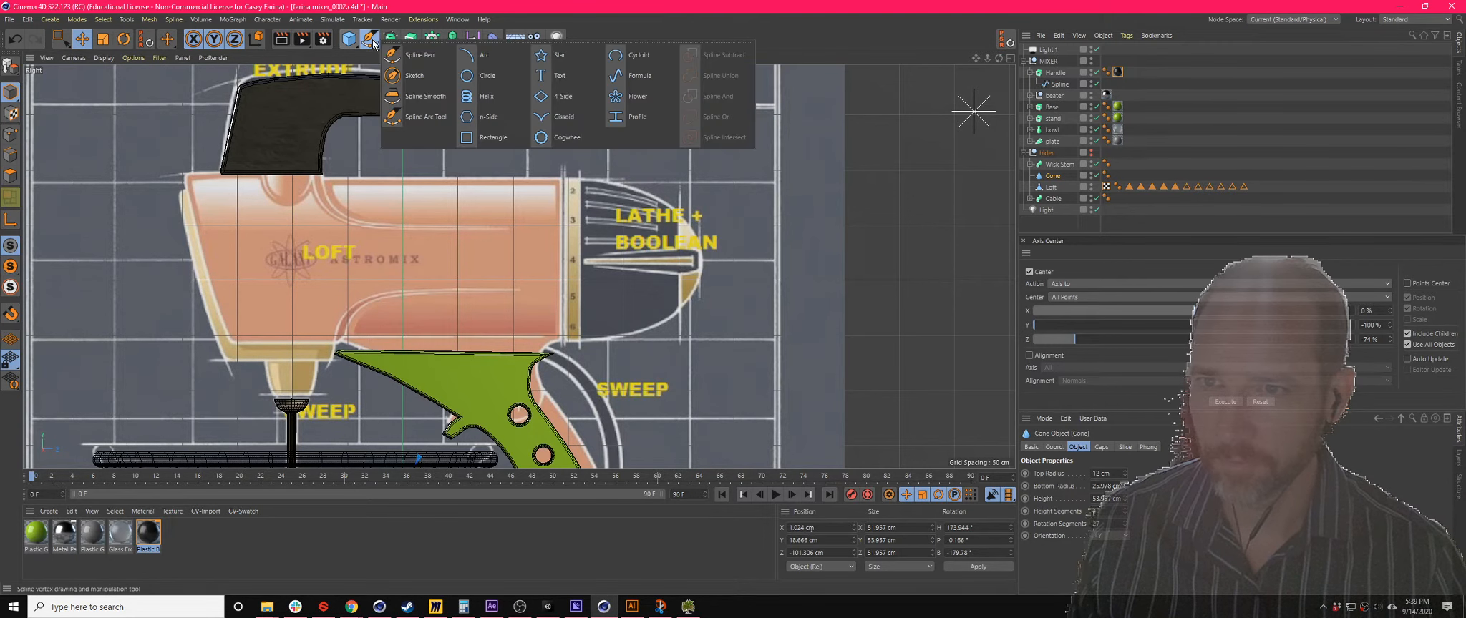
{"action": "left_click", "coordinate": [398, 56]}
{"action": "scroll", "coordinate": [566, 183], "scroll_direction": "up", "scroll_amount": 3}
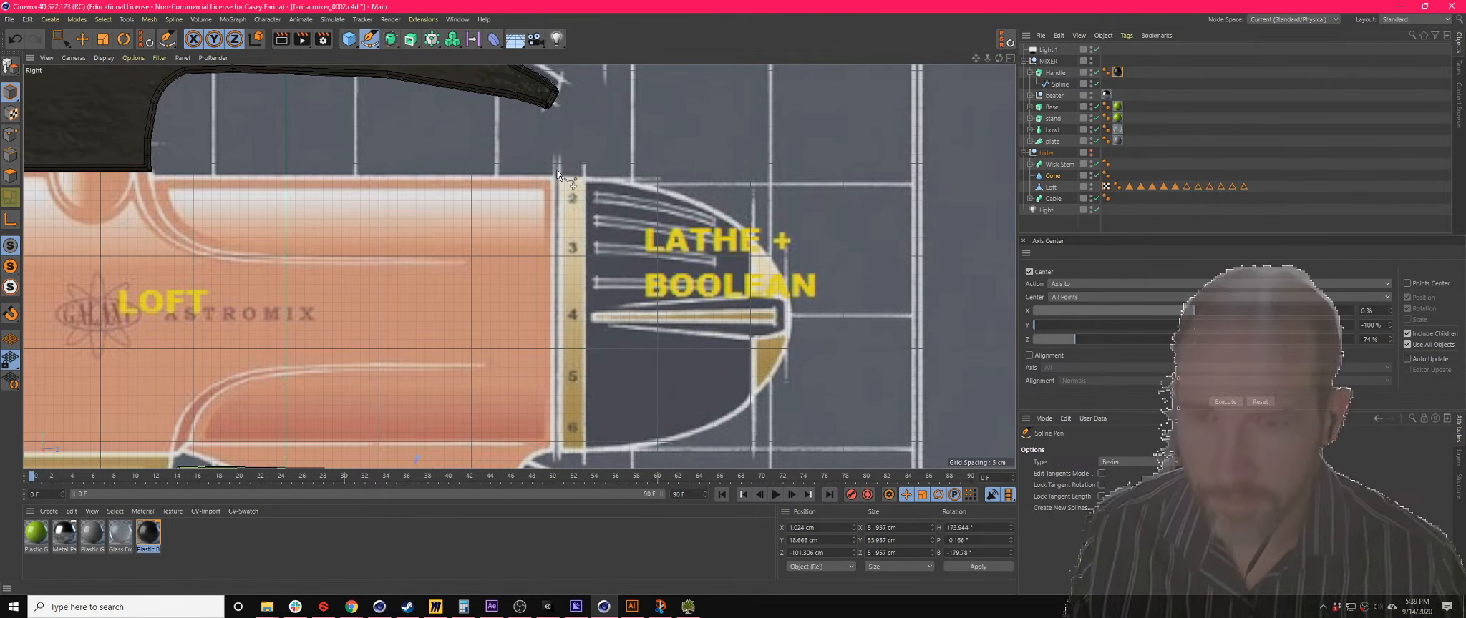
{"action": "left_click", "coordinate": [571, 174]}
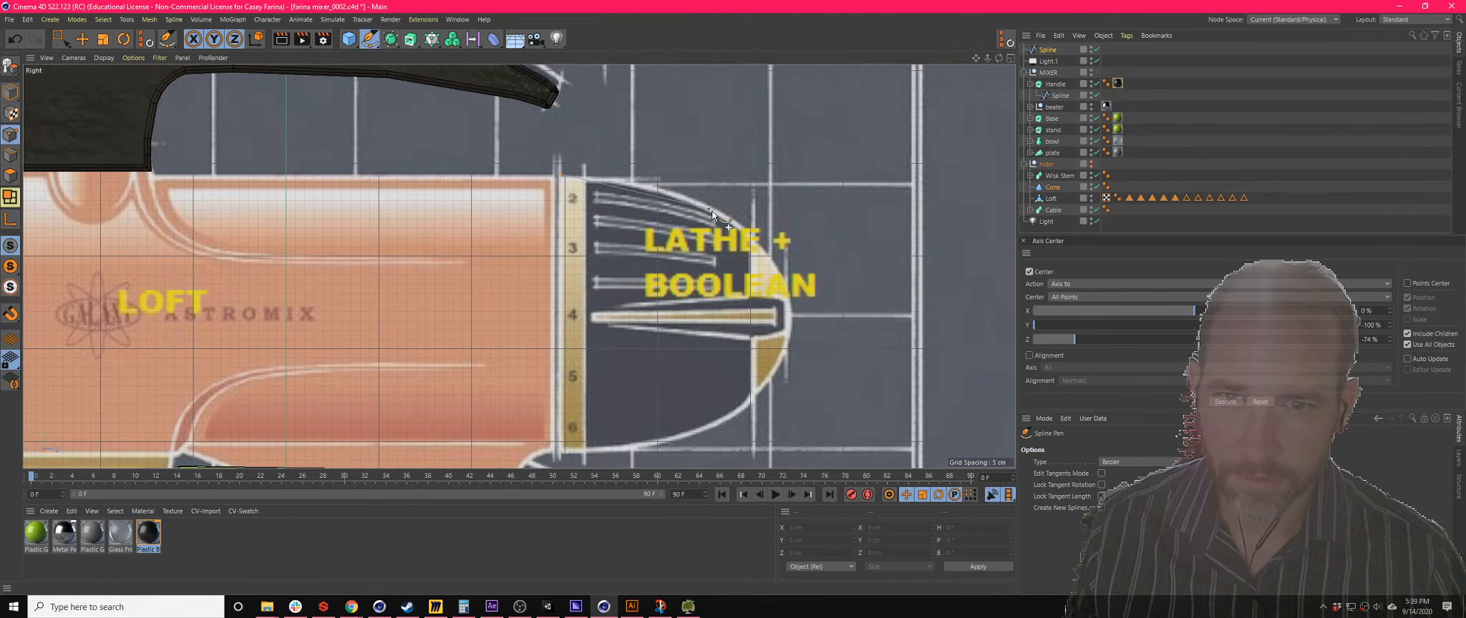
{"action": "left_click", "coordinate": [792, 317]}
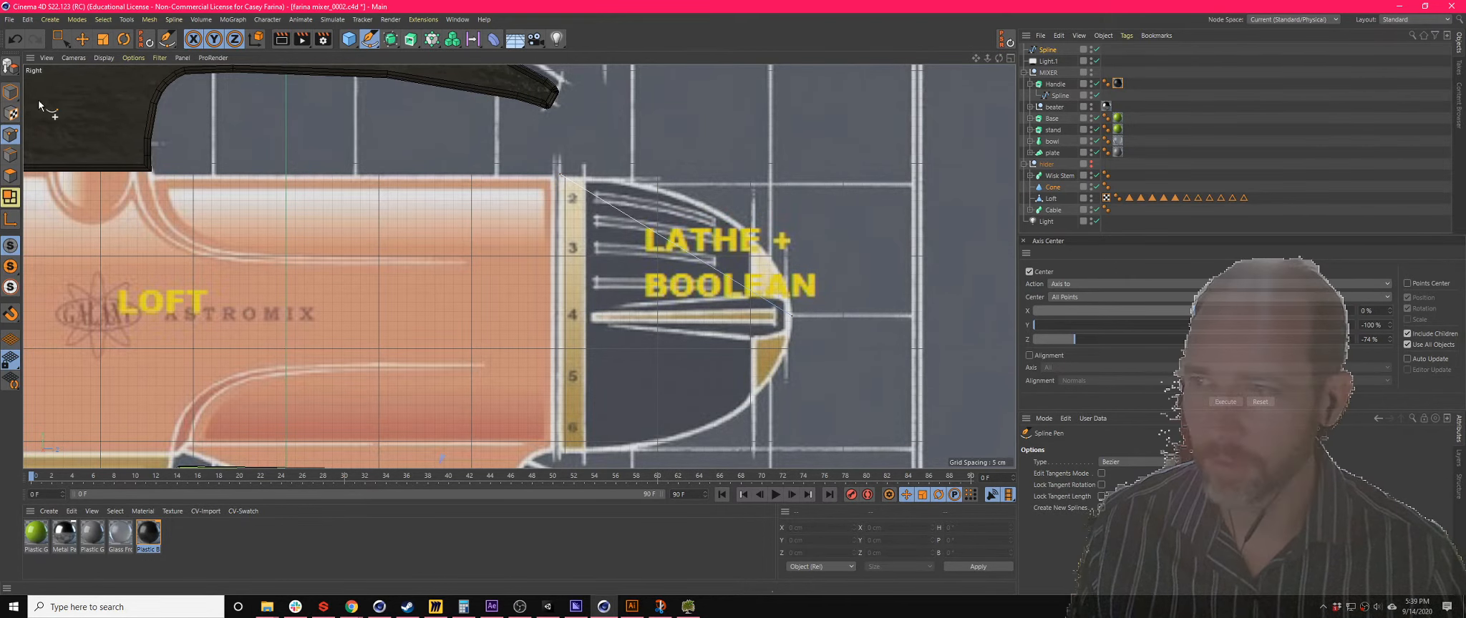
- Apply soft interpolation to the new spline's upper front point and to its rear tip point
{"action": "left_click", "coordinate": [61, 38]}
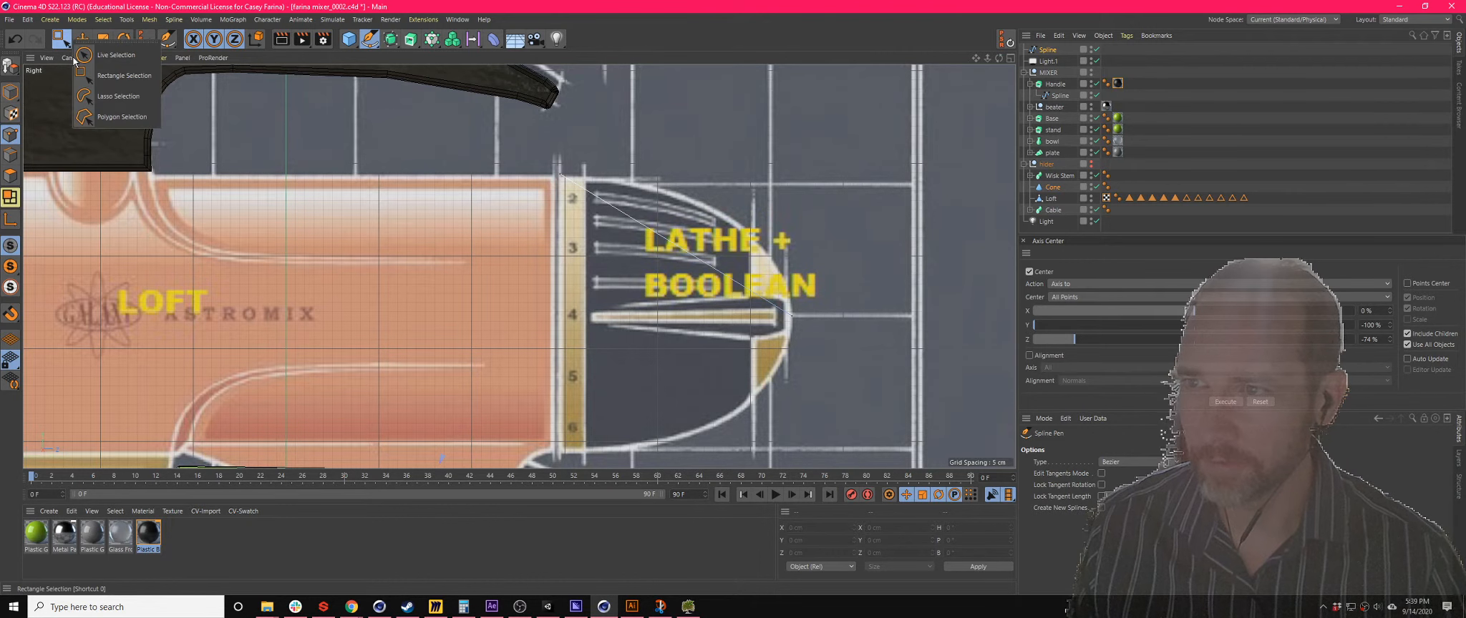
{"action": "left_click", "coordinate": [563, 173]}
{"action": "right_click", "coordinate": [561, 172]}
{"action": "left_click", "coordinate": [596, 197]}
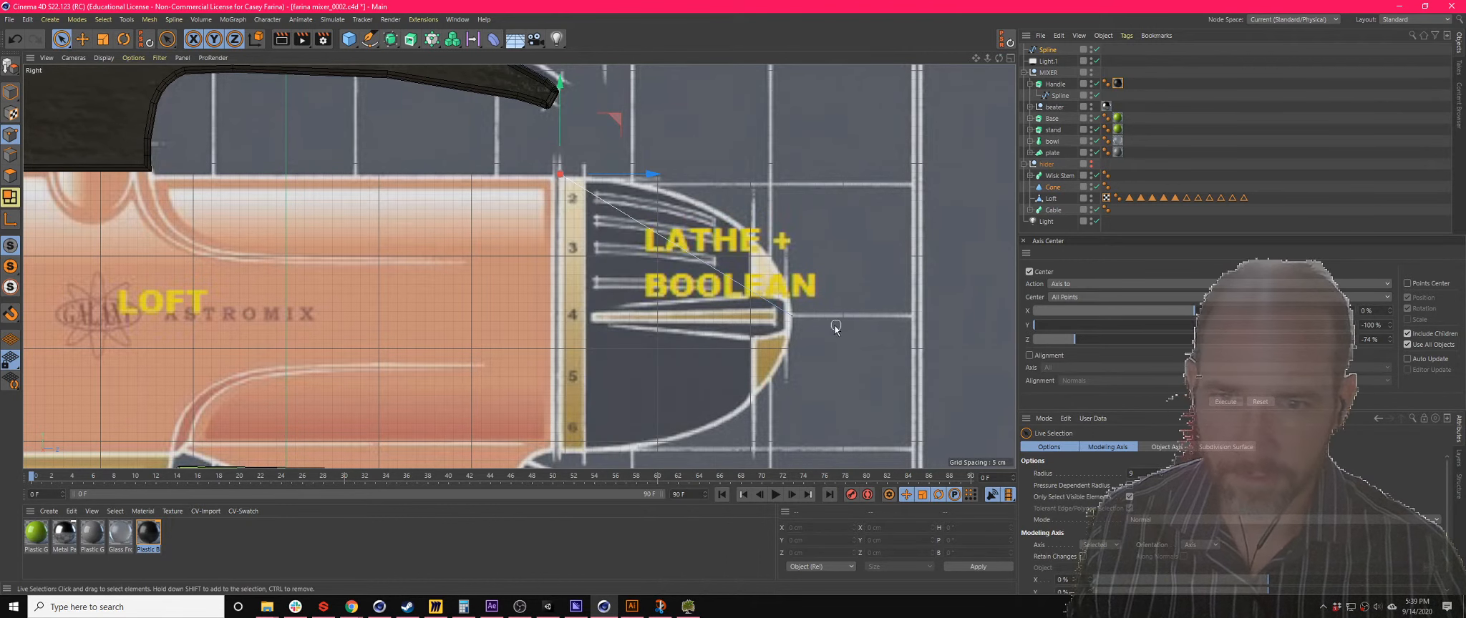
{"action": "left_click", "coordinate": [791, 317]}
{"action": "right_click", "coordinate": [792, 316]}
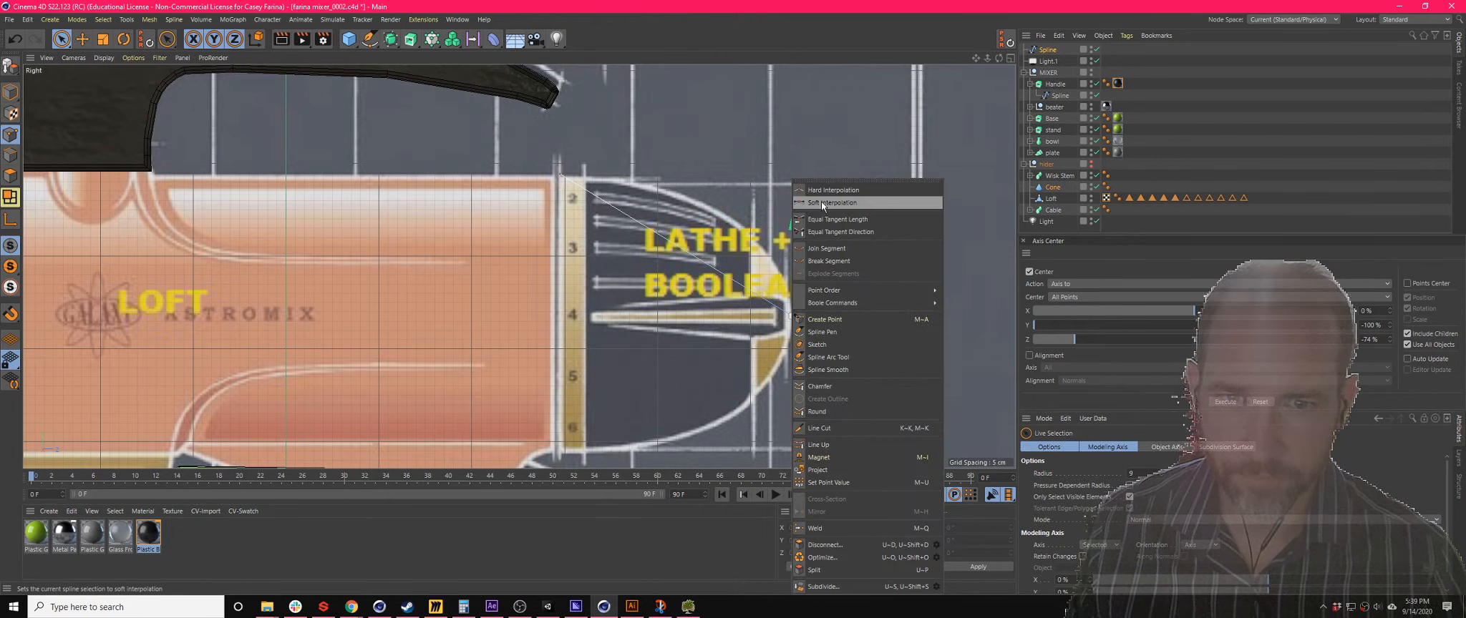
{"action": "left_click", "coordinate": [822, 203]}
- Select the rear cap spline's upper front point and examine it closely for tangent handles
{"action": "scroll", "coordinate": [803, 322], "scroll_direction": "up", "scroll_amount": 8}
{"action": "scroll", "coordinate": [804, 322], "scroll_direction": "down", "scroll_amount": 5}
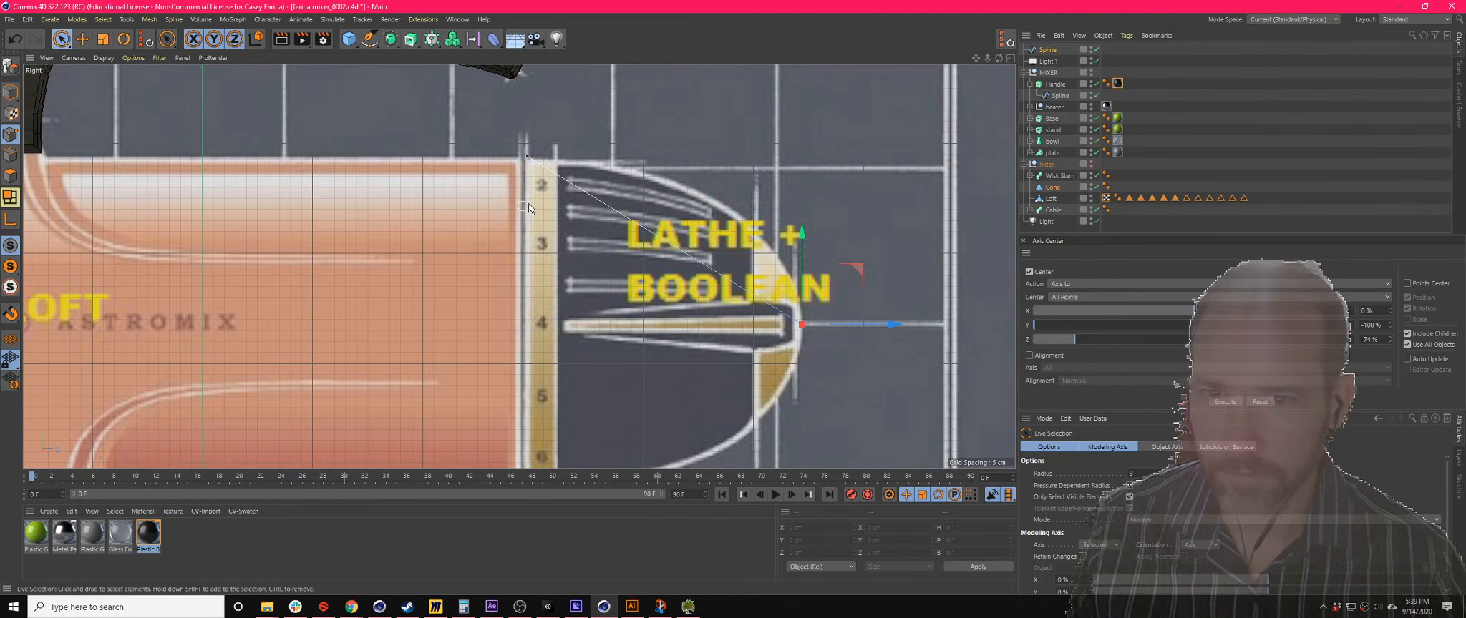
{"action": "scroll", "coordinate": [527, 201], "scroll_direction": "down", "scroll_amount": 5}
{"action": "scroll", "coordinate": [556, 193], "scroll_direction": "up", "scroll_amount": 5}
{"action": "left_click", "coordinate": [517, 166]}
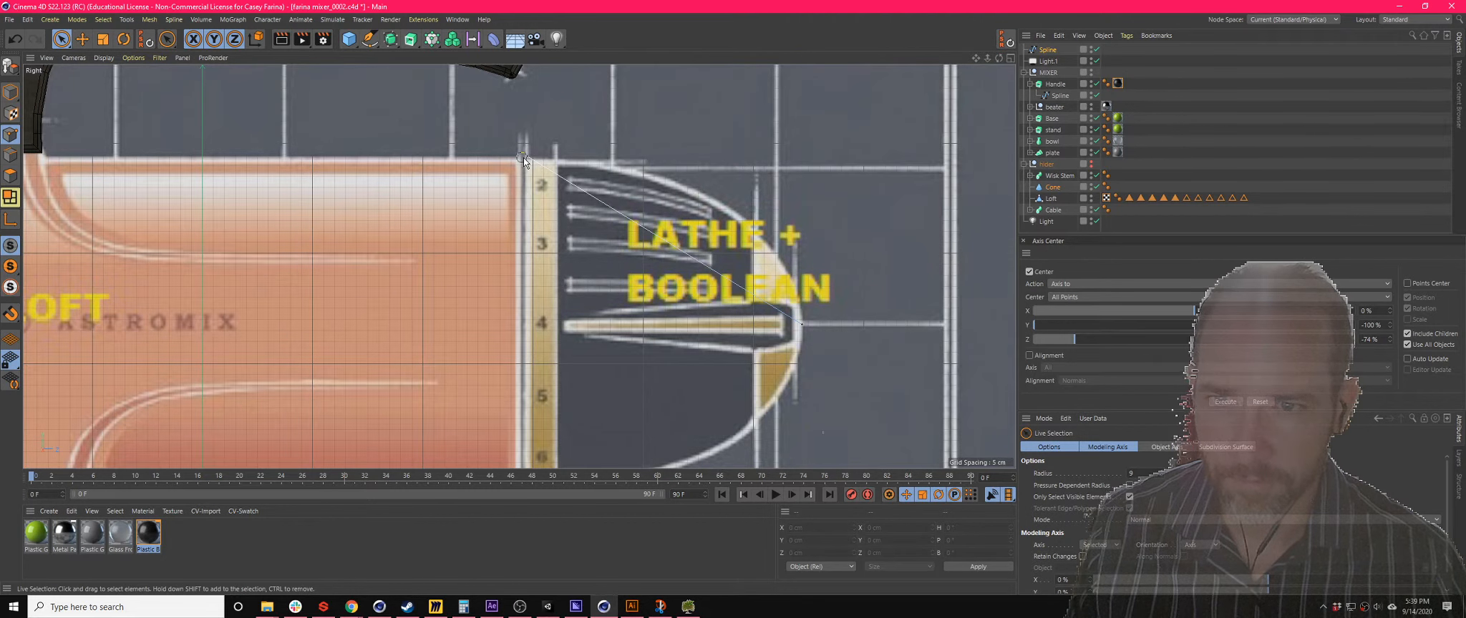
{"action": "scroll", "coordinate": [524, 158], "scroll_direction": "up", "scroll_amount": 6}
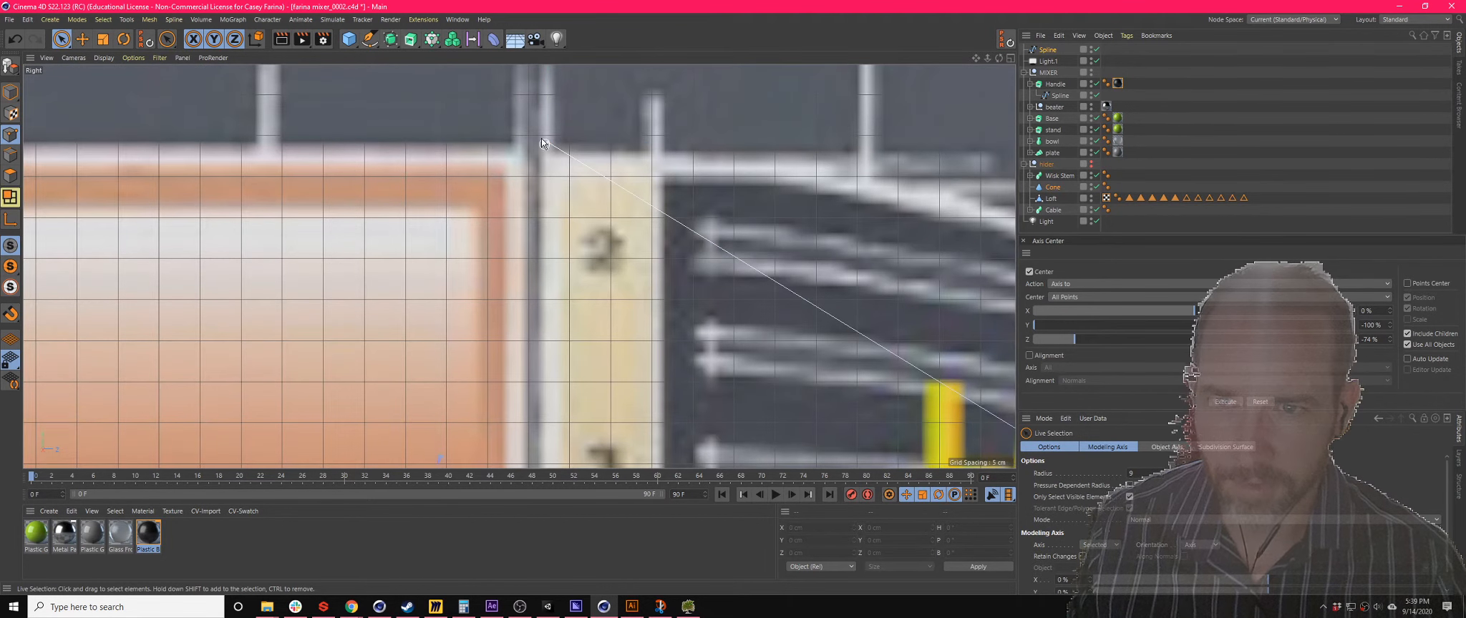
{"action": "scroll", "coordinate": [557, 155], "scroll_direction": "up", "scroll_amount": 3}
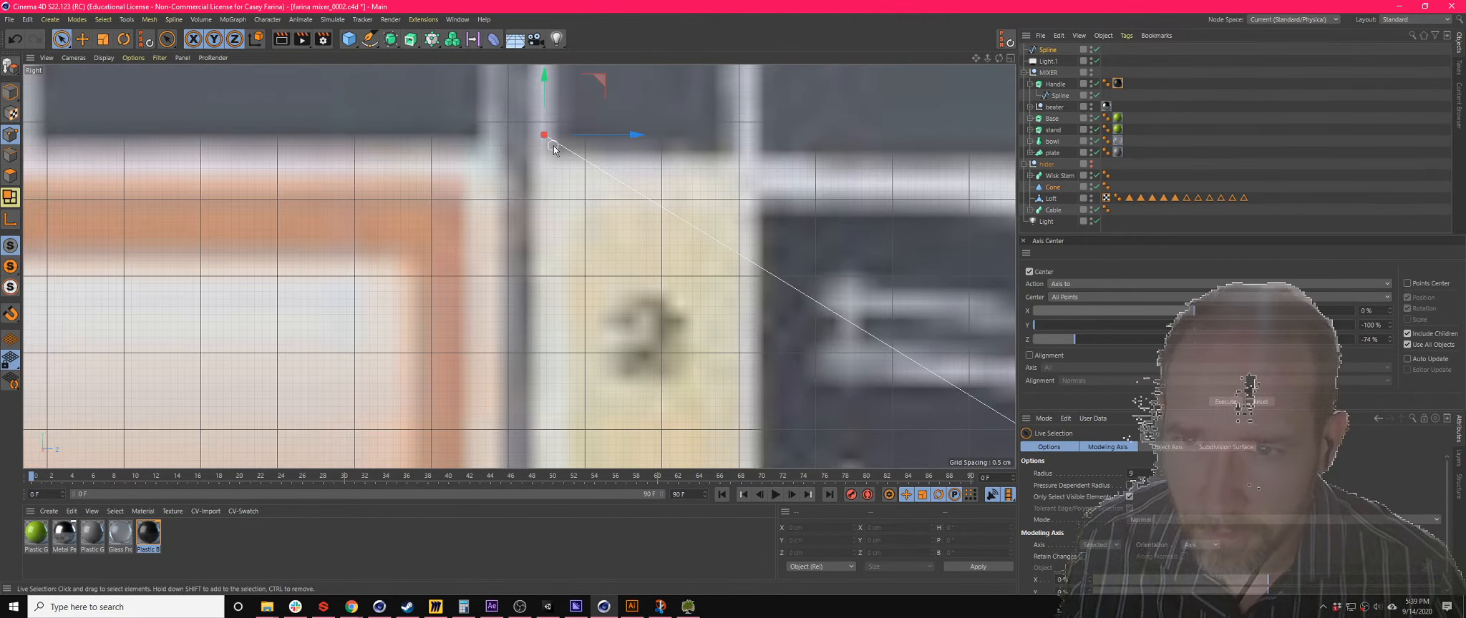
{"action": "scroll", "coordinate": [545, 150], "scroll_direction": "down", "scroll_amount": 6}
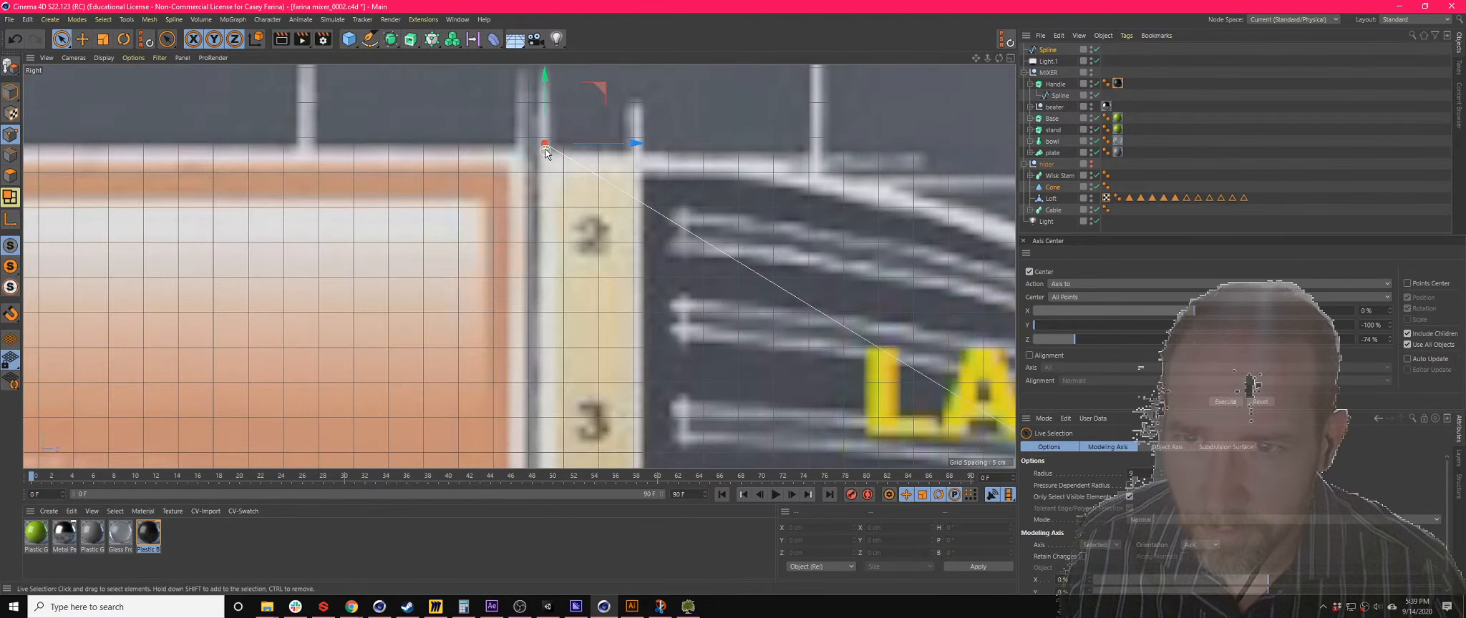
{"action": "scroll", "coordinate": [802, 301], "scroll_direction": "up", "scroll_amount": 3}
- Try to apply soft interpolation once more to the rear cap spline's rear tip point
{"action": "scroll", "coordinate": [838, 322], "scroll_direction": "up", "scroll_amount": 5}
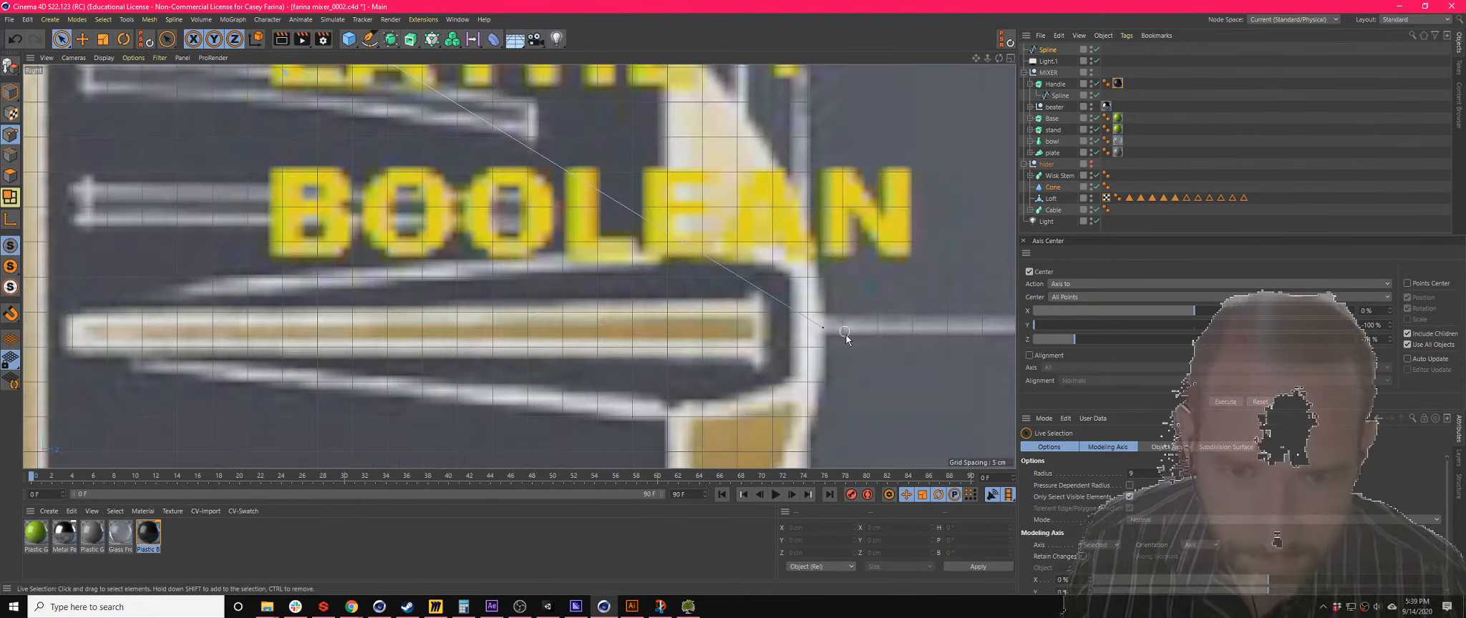
{"action": "scroll", "coordinate": [775, 309], "scroll_direction": "up", "scroll_amount": 5}
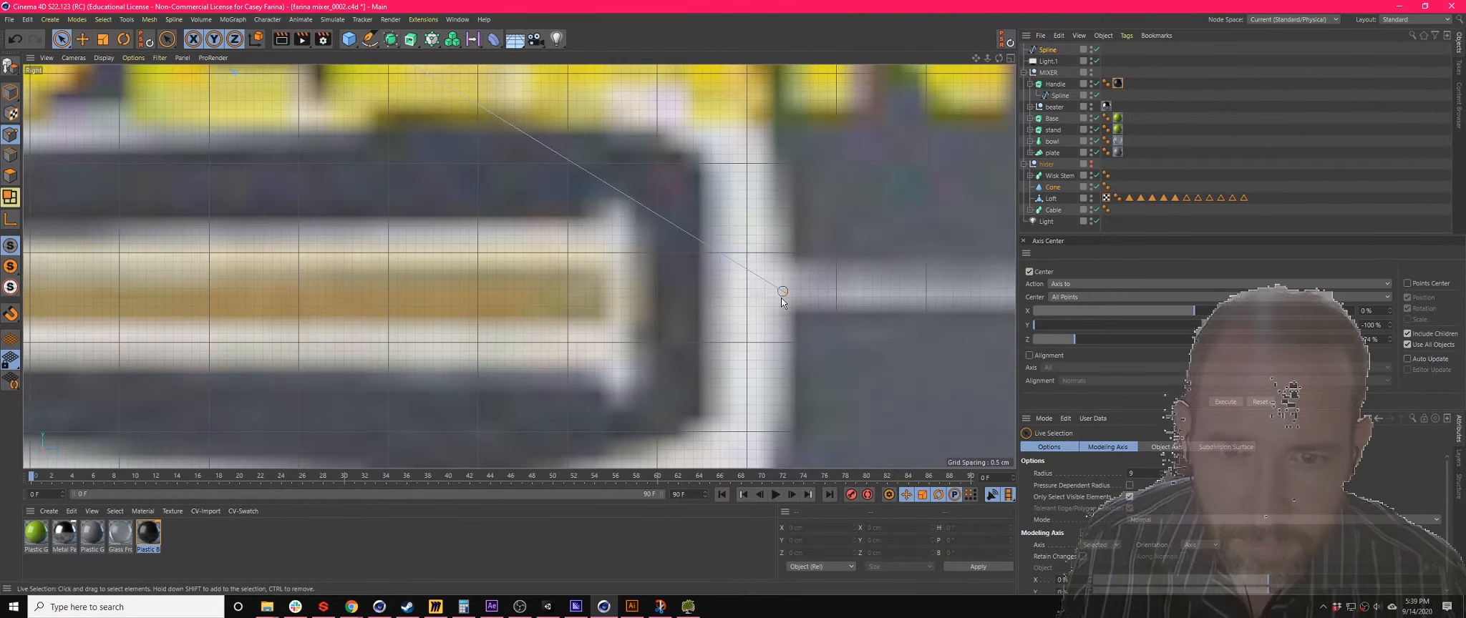
{"action": "left_click", "coordinate": [782, 294]}
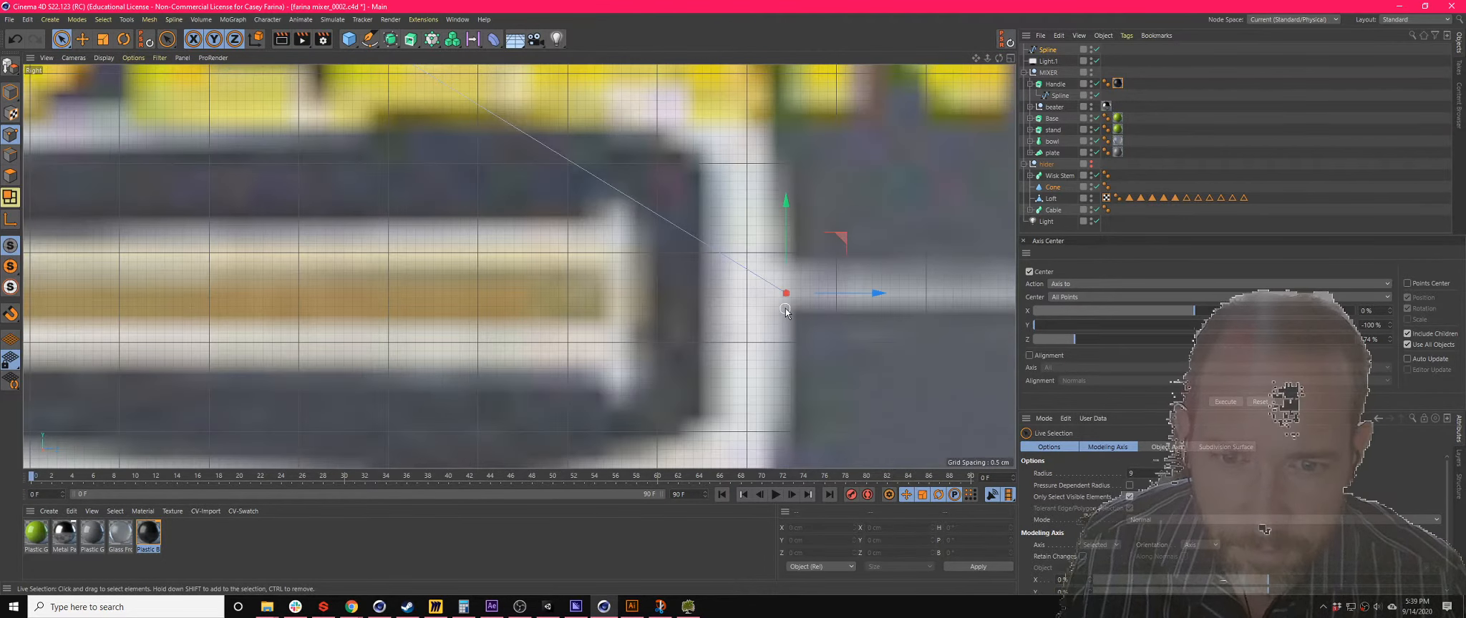
{"action": "right_click", "coordinate": [784, 294]}
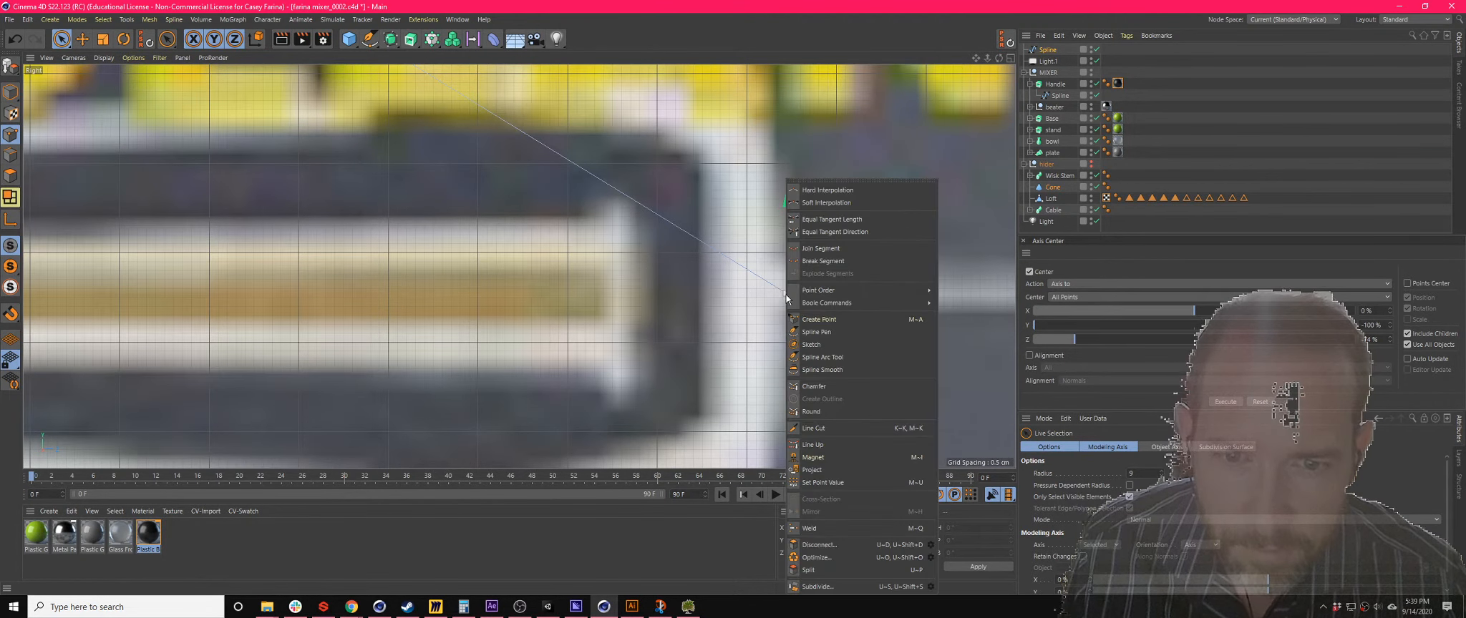
{"action": "left_click", "coordinate": [820, 206]}
{"action": "scroll", "coordinate": [787, 304], "scroll_direction": "down", "scroll_amount": 5}
{"action": "scroll", "coordinate": [783, 295], "scroll_direction": "down", "scroll_amount": 5}
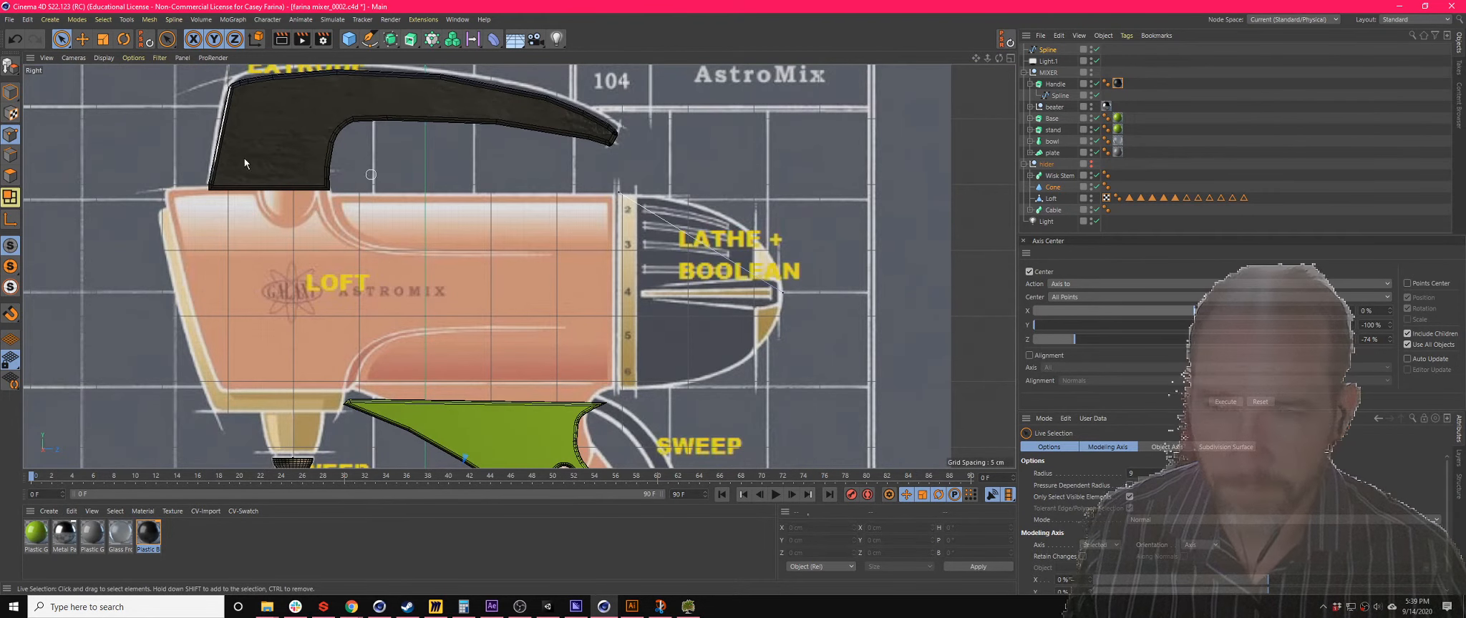
- Add a point partway along the rear cap spline and move it onto the blueprint's curved cap outline
{"action": "left_click", "coordinate": [1046, 50]}
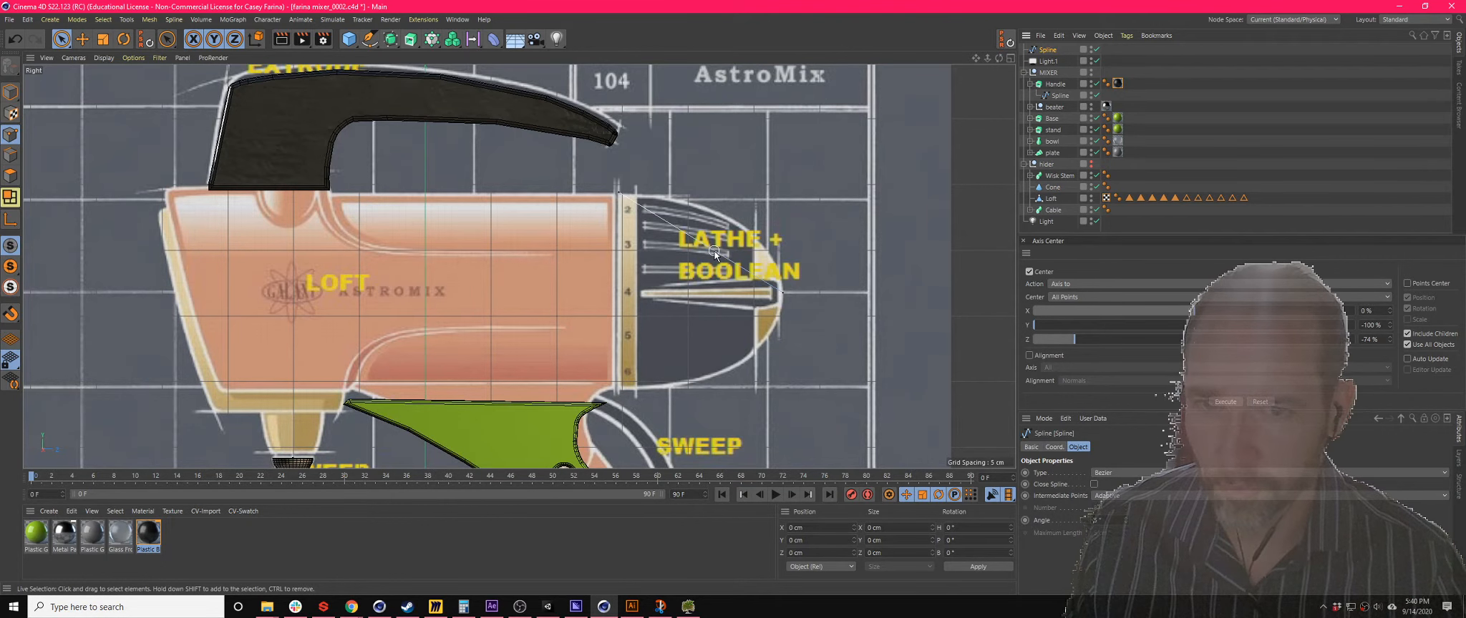
{"action": "key", "text": "e"}
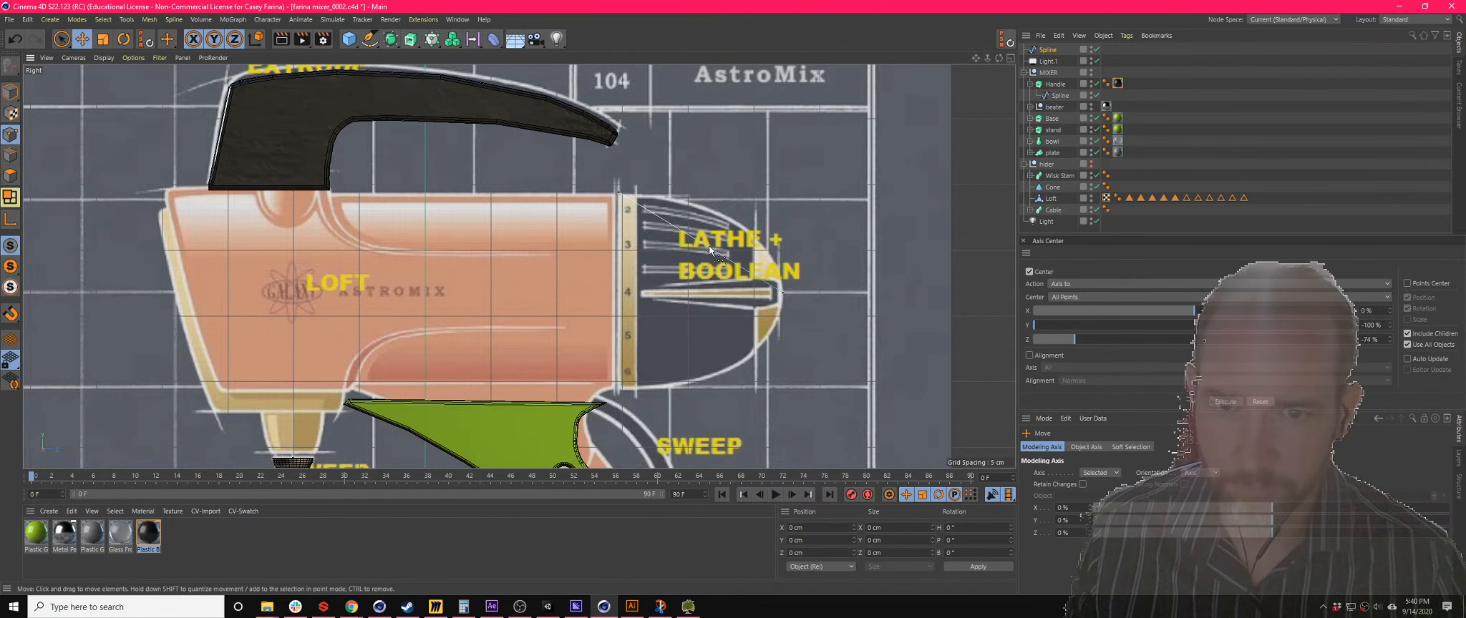
{"action": "left_click", "coordinate": [709, 246]}
{"action": "left_click_drag", "start_coordinate": [768, 193], "coordinate": [797, 166]}
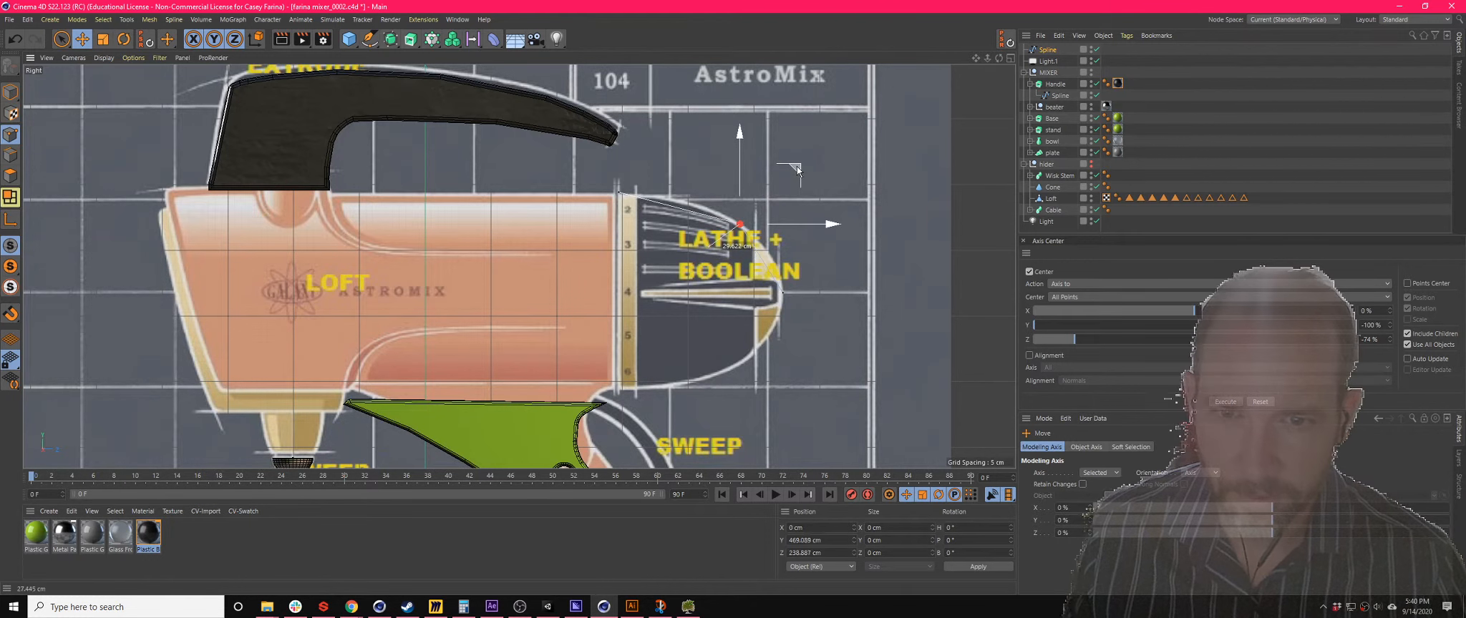
{"action": "scroll", "coordinate": [753, 235], "scroll_direction": "up", "scroll_amount": 2}
{"action": "scroll", "coordinate": [753, 235], "scroll_direction": "up", "scroll_amount": 1}
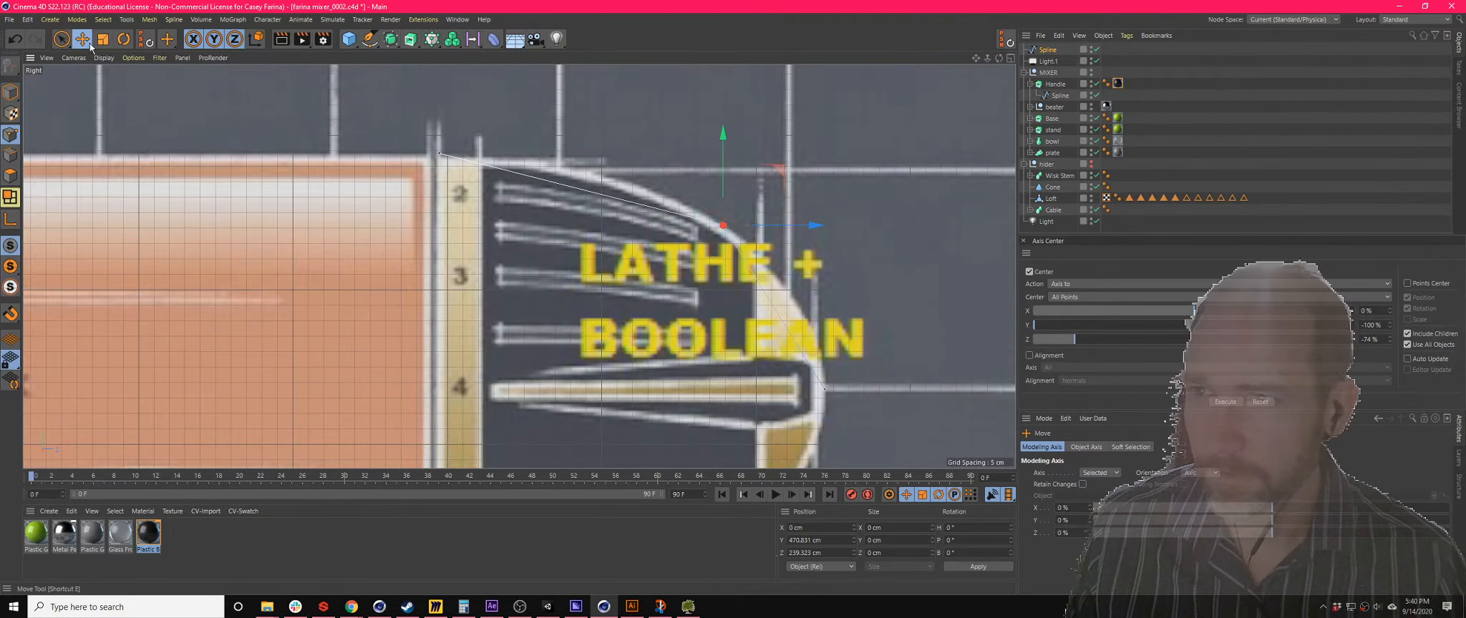
- Apply soft interpolation to the spline's middle point, and adjust its position and tangent to follow the cap outline
{"action": "left_click", "coordinate": [62, 39]}
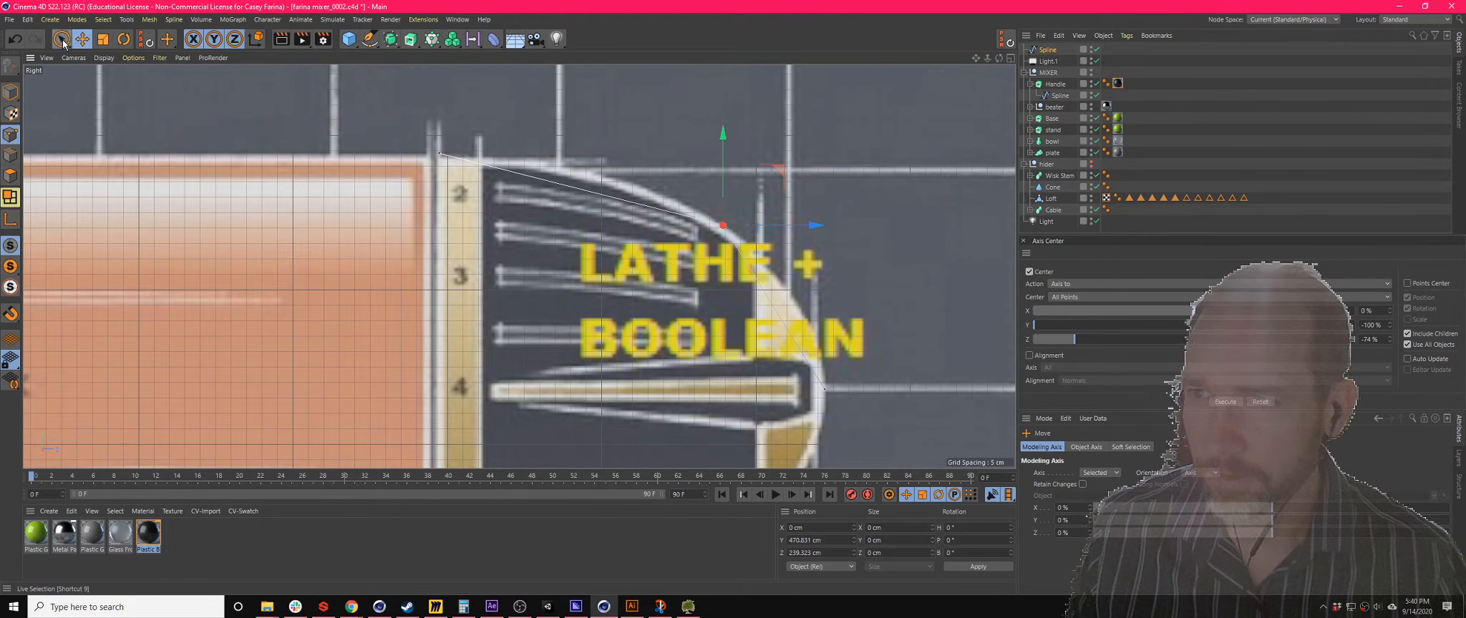
{"action": "right_click", "coordinate": [718, 207]}
{"action": "left_click", "coordinate": [748, 212]}
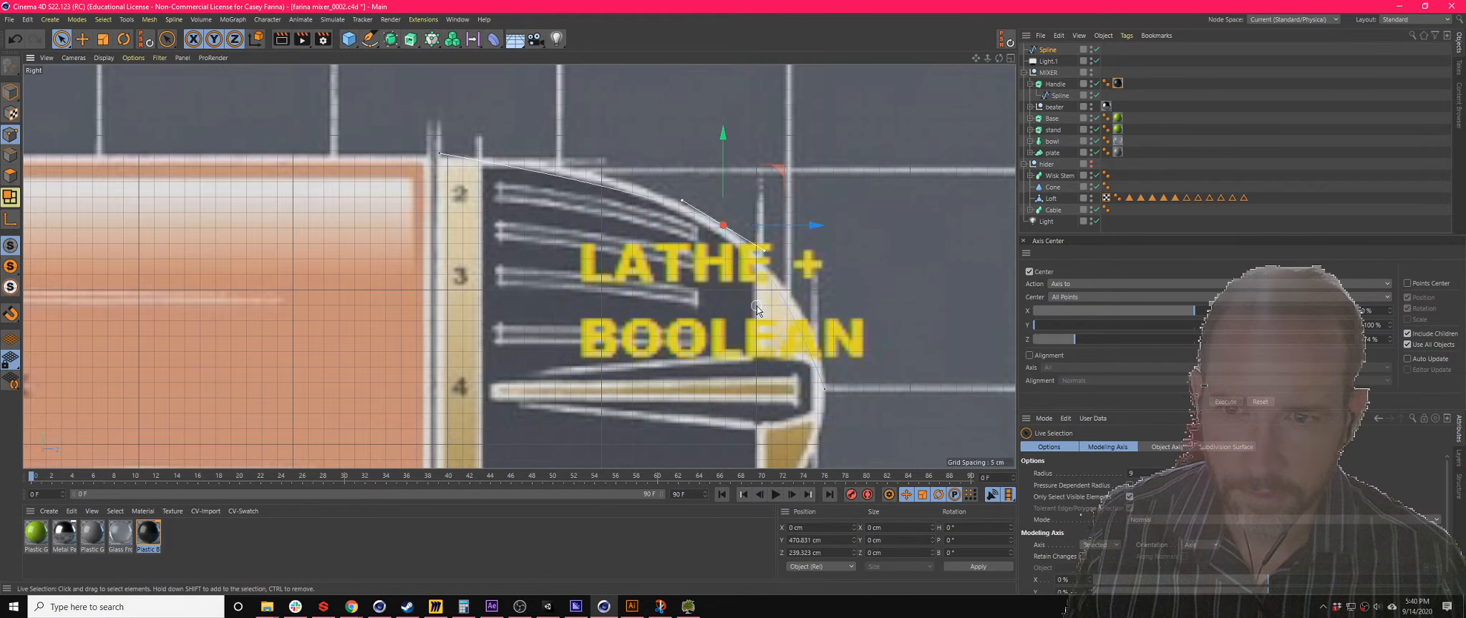
{"action": "key", "text": "e"}
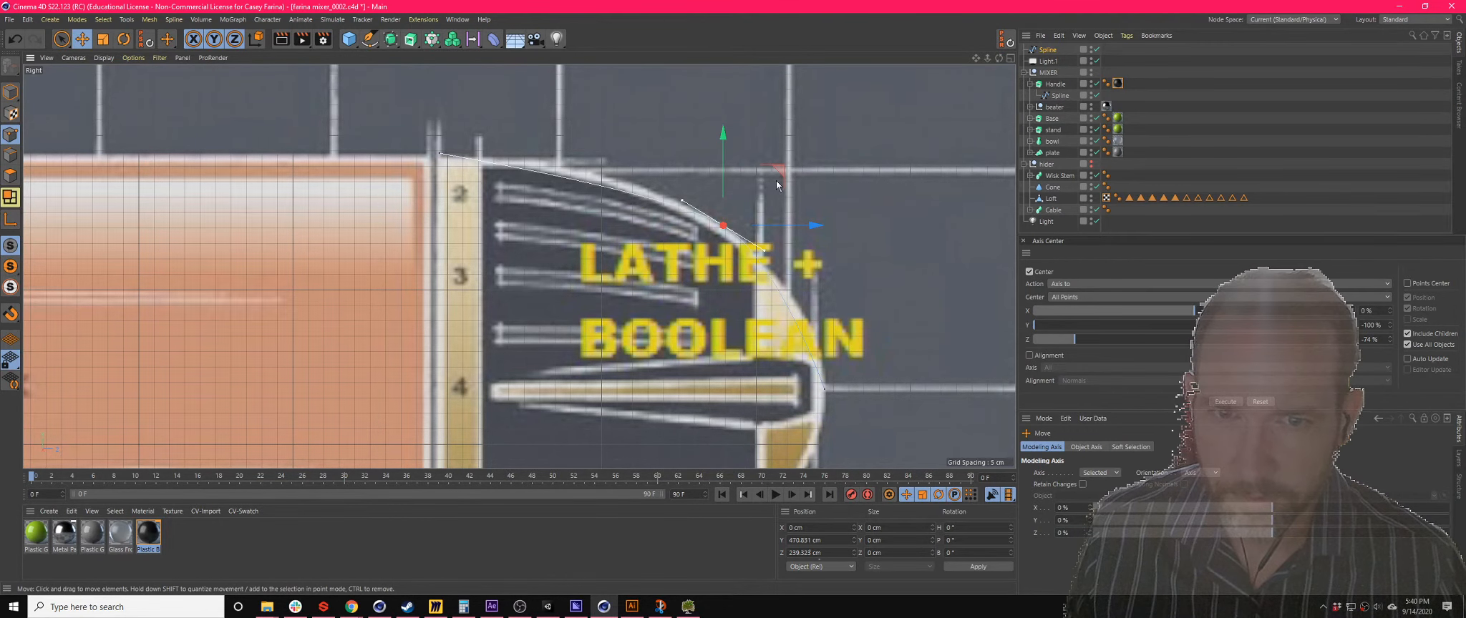
{"action": "left_click_drag", "start_coordinate": [775, 166], "coordinate": [725, 142]}
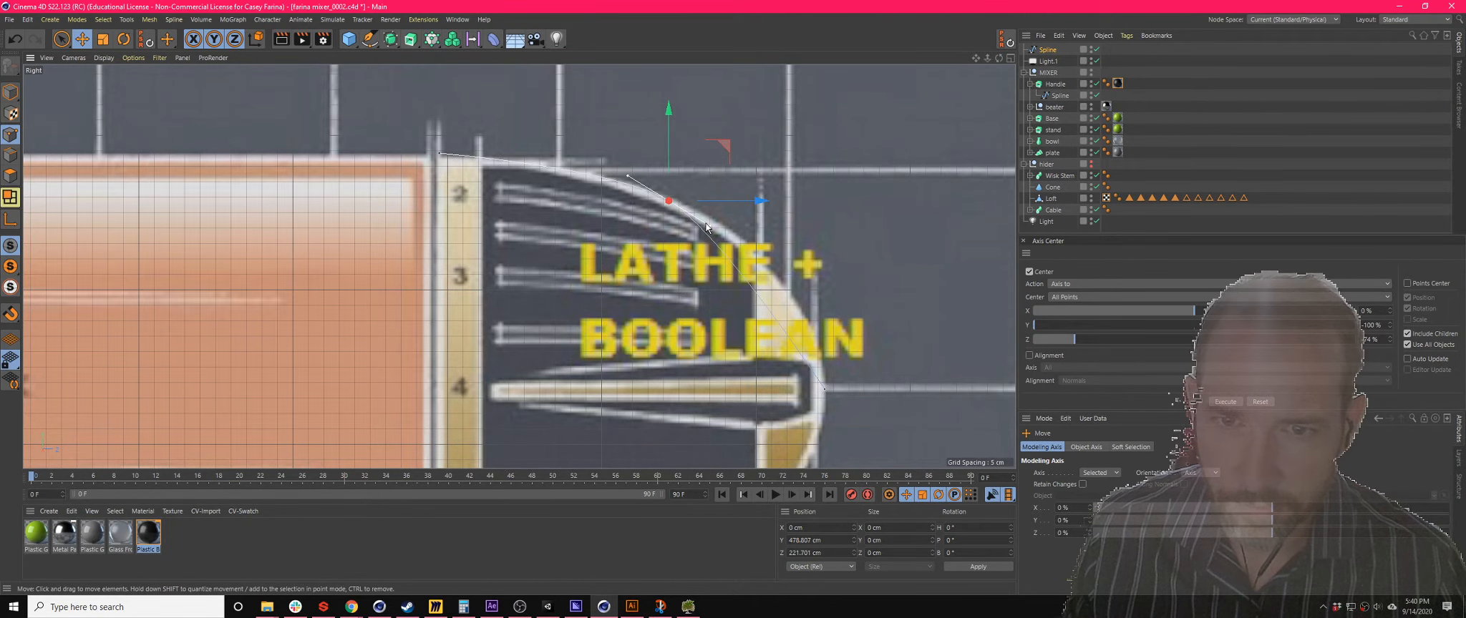
{"action": "left_click_drag", "start_coordinate": [706, 228], "coordinate": [755, 228]}
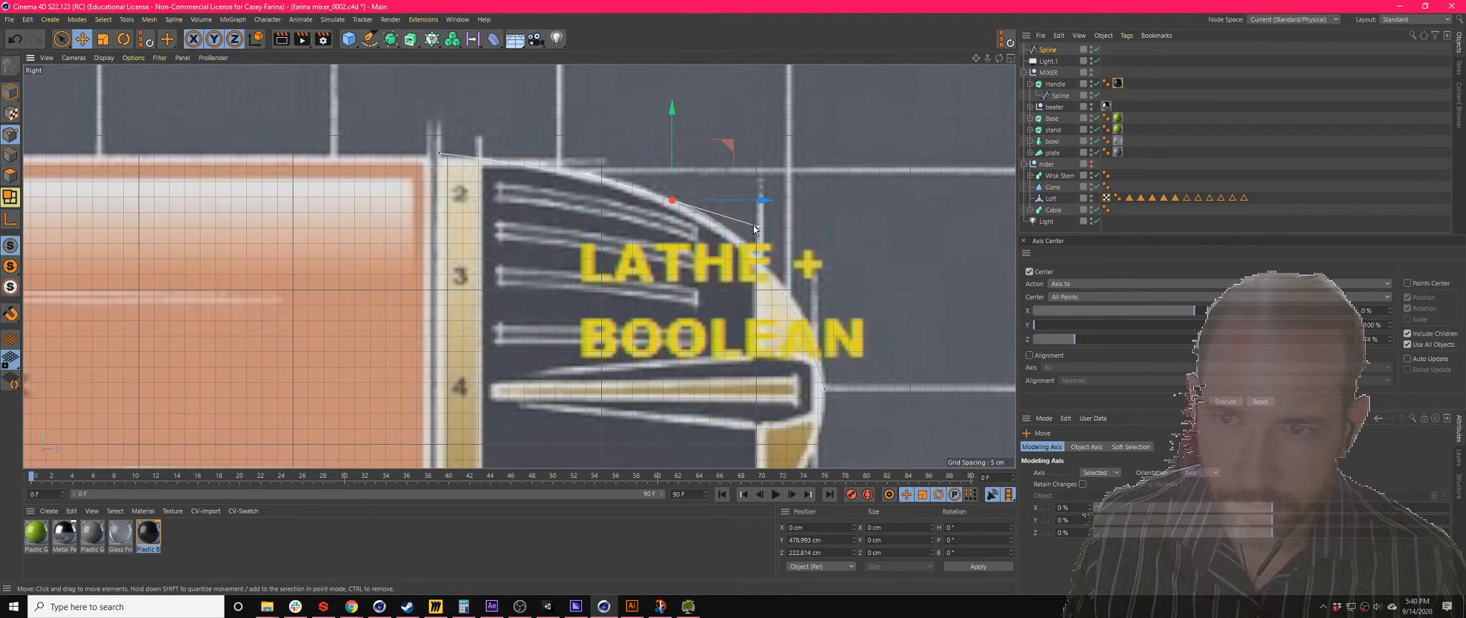
- Add a spline point at the rear edge of the numbered band and level it with the front point by scaling both vertically to 0%
{"action": "left_click", "coordinate": [476, 157]}
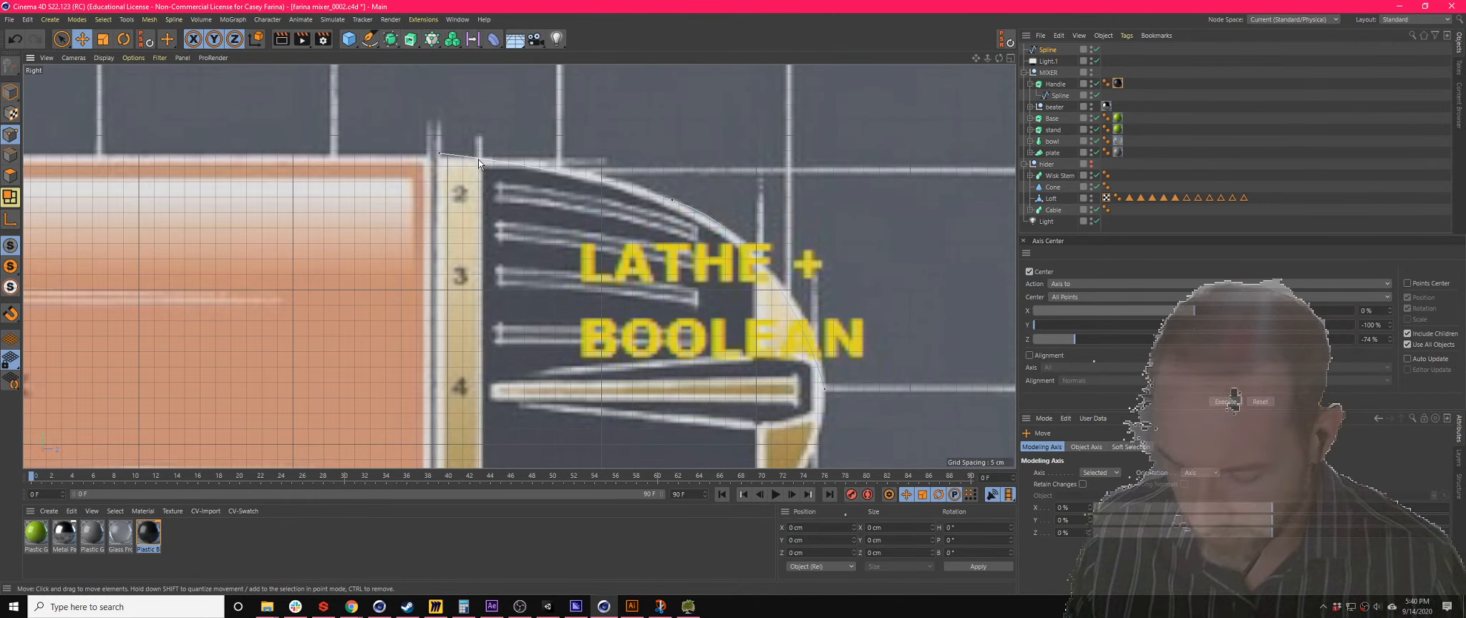
{"action": "left_click", "coordinate": [481, 158]}
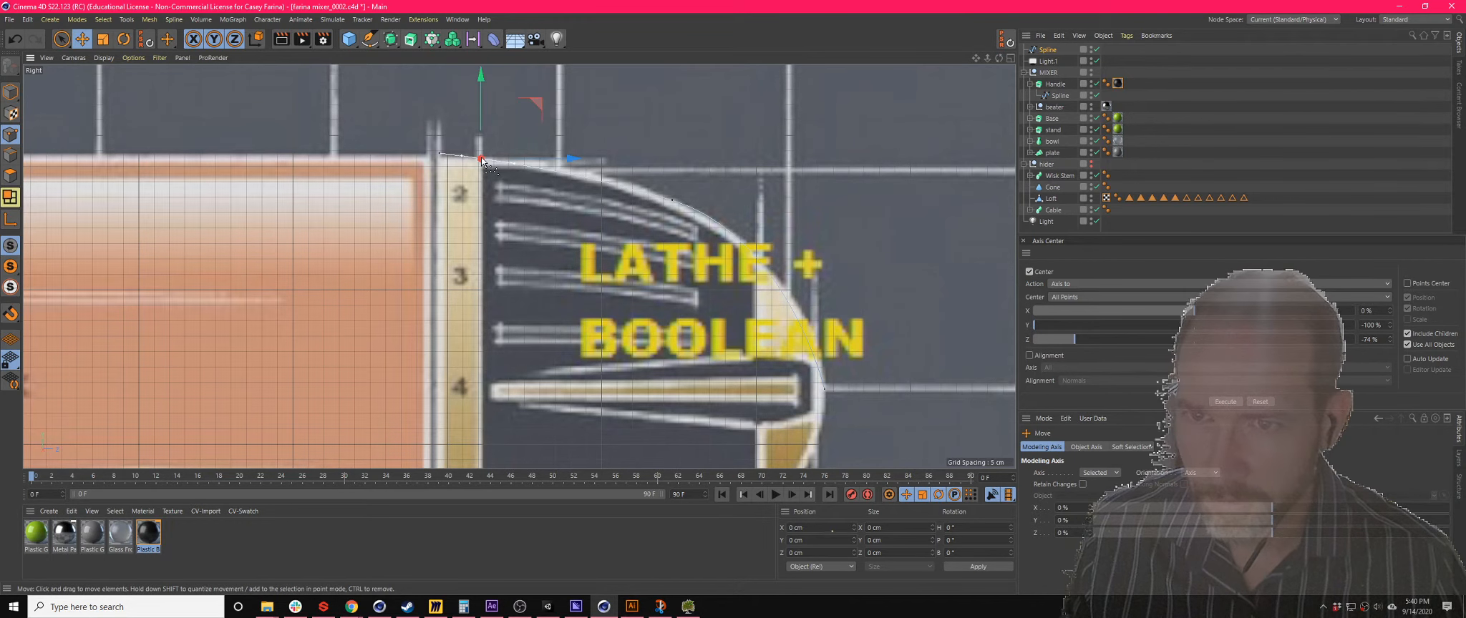
{"action": "left_click", "coordinate": [61, 42]}
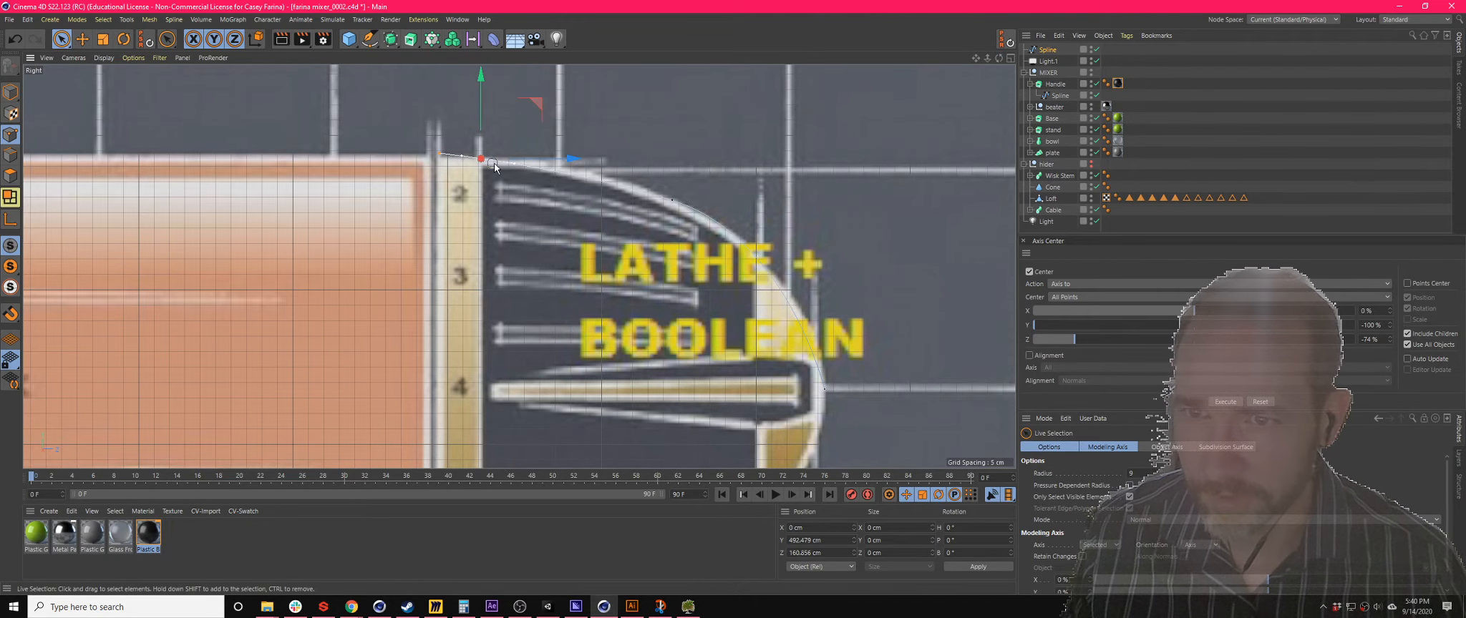
{"action": "left_click_drag", "start_coordinate": [492, 163], "coordinate": [440, 154]}
{"action": "key", "text": "t"}
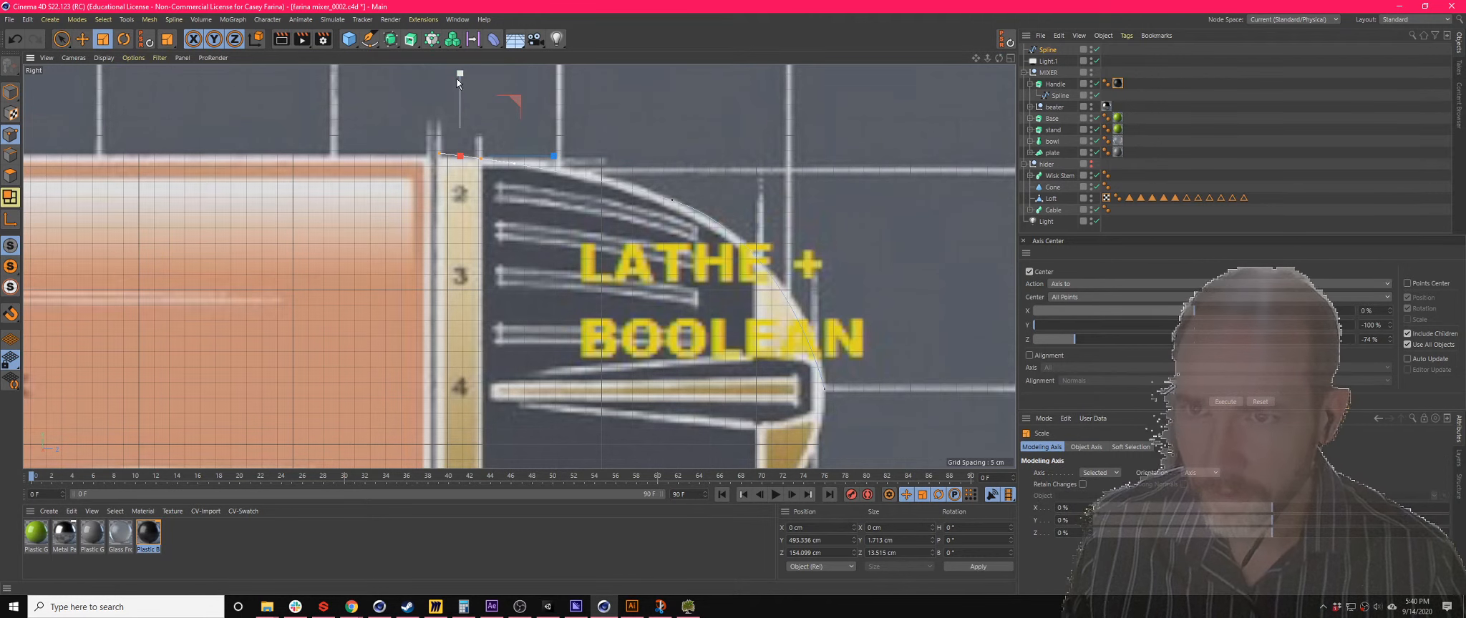
{"action": "left_click_drag", "start_coordinate": [460, 78], "coordinate": [462, 99]}
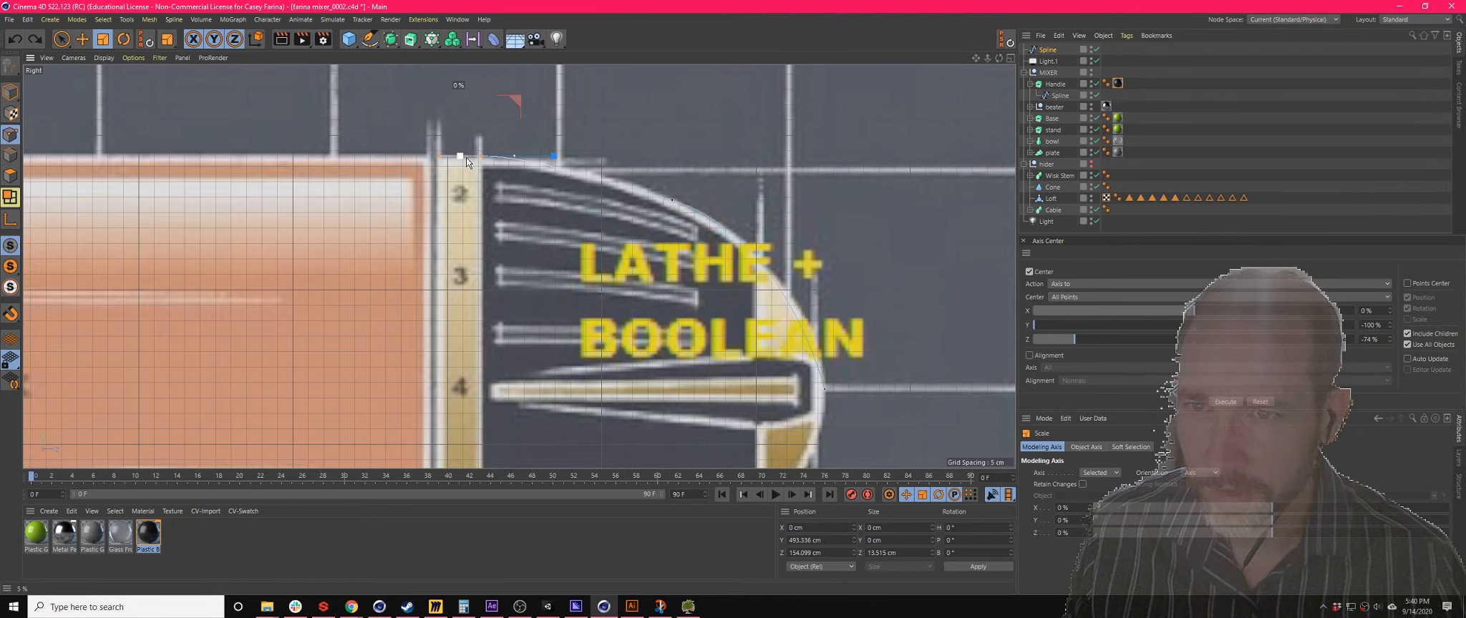
- Apply soft interpolation to the rear tip point of the cap spline
{"action": "scroll", "coordinate": [700, 301], "scroll_direction": "down", "scroll_amount": 2}
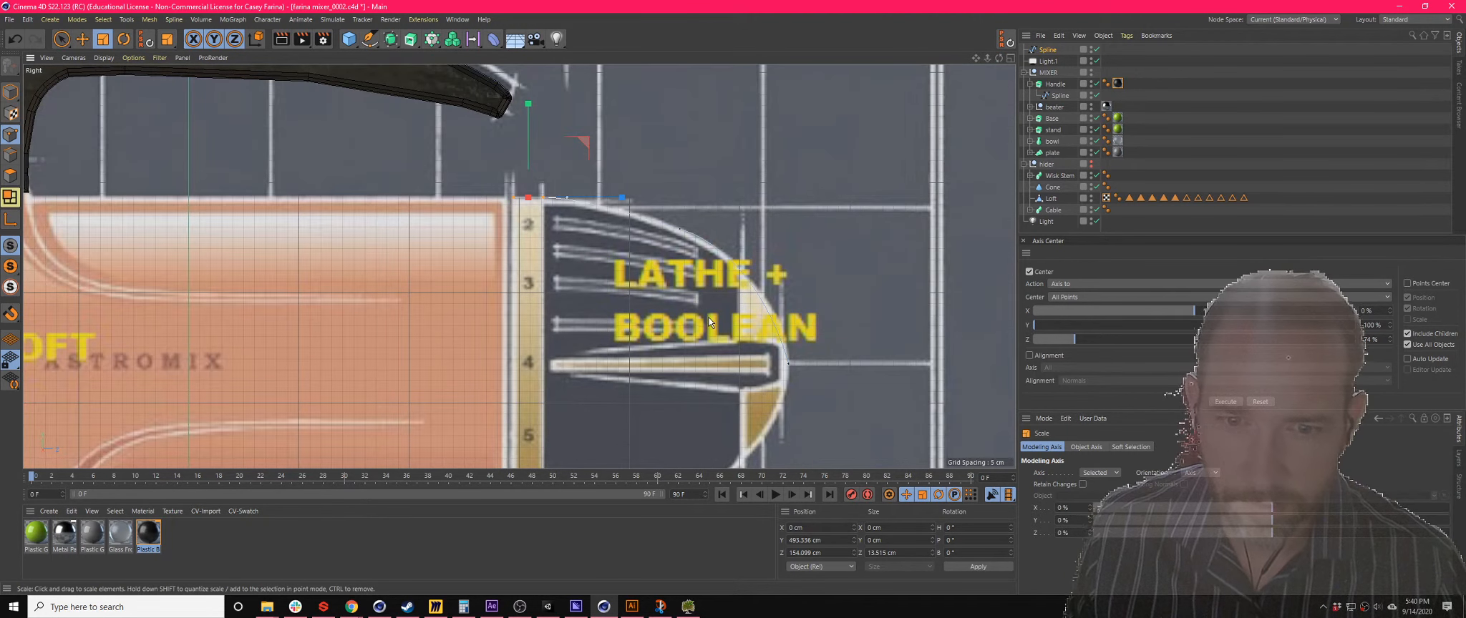
{"action": "left_click", "coordinate": [798, 380]}
{"action": "left_click", "coordinate": [786, 362]}
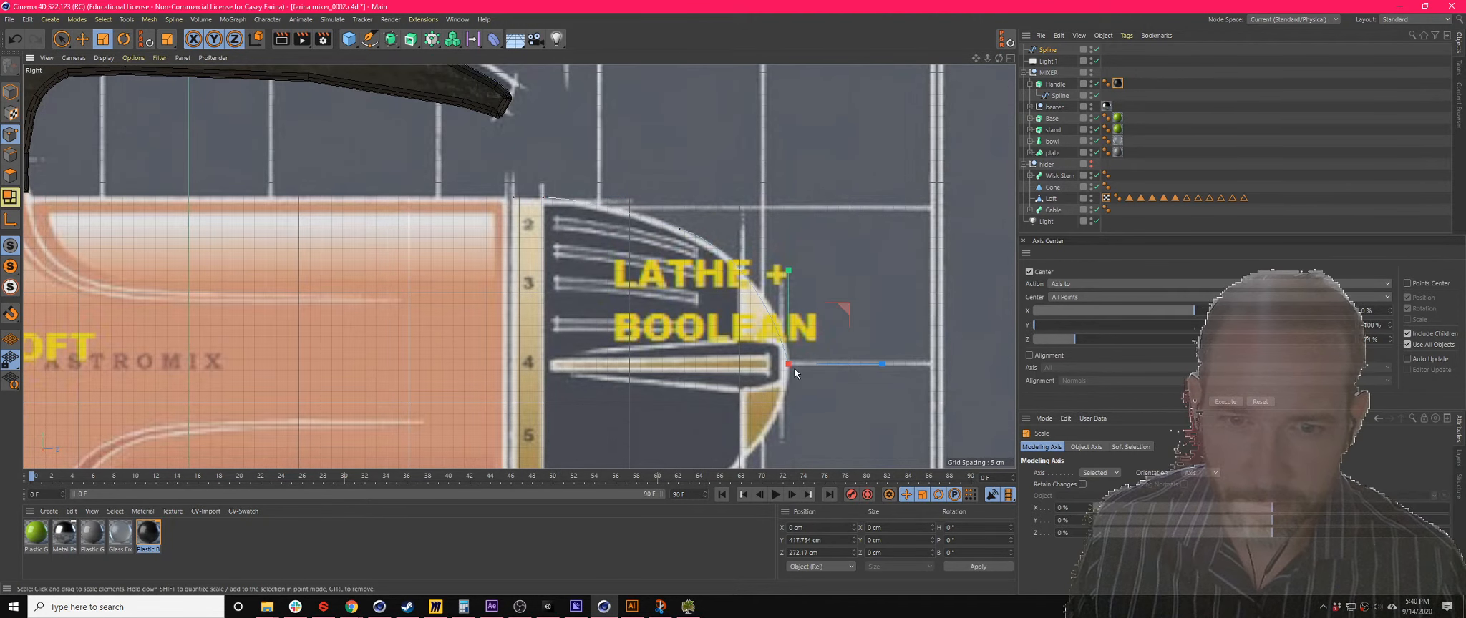
{"action": "right_click", "coordinate": [786, 363]}
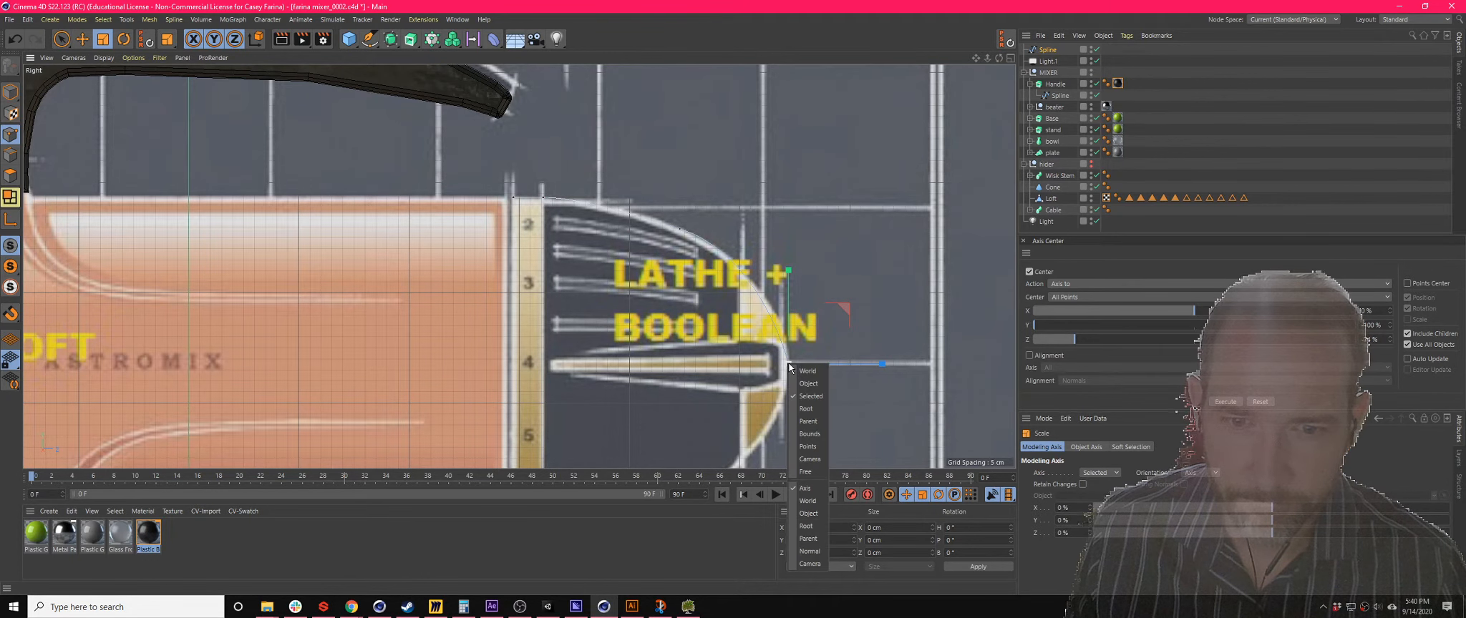
{"action": "left_click", "coordinate": [799, 358]}
{"action": "key", "text": "space"}
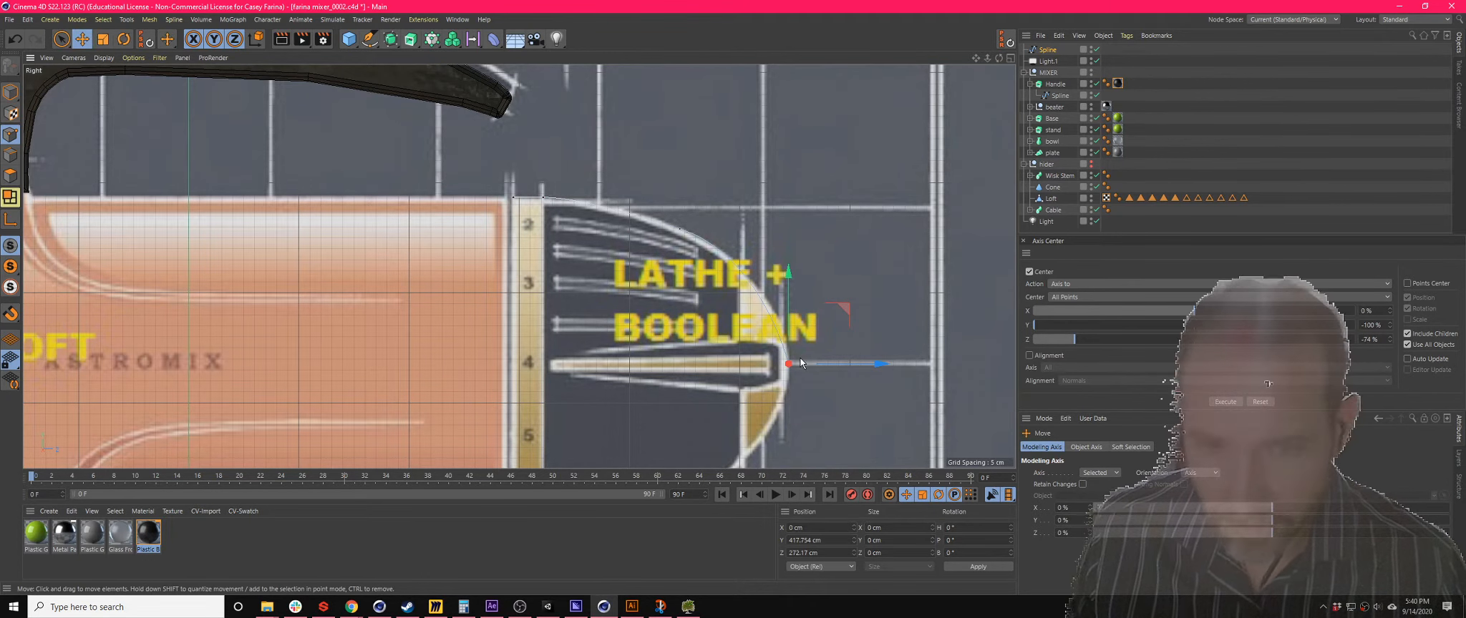
{"action": "left_click", "coordinate": [797, 371]}
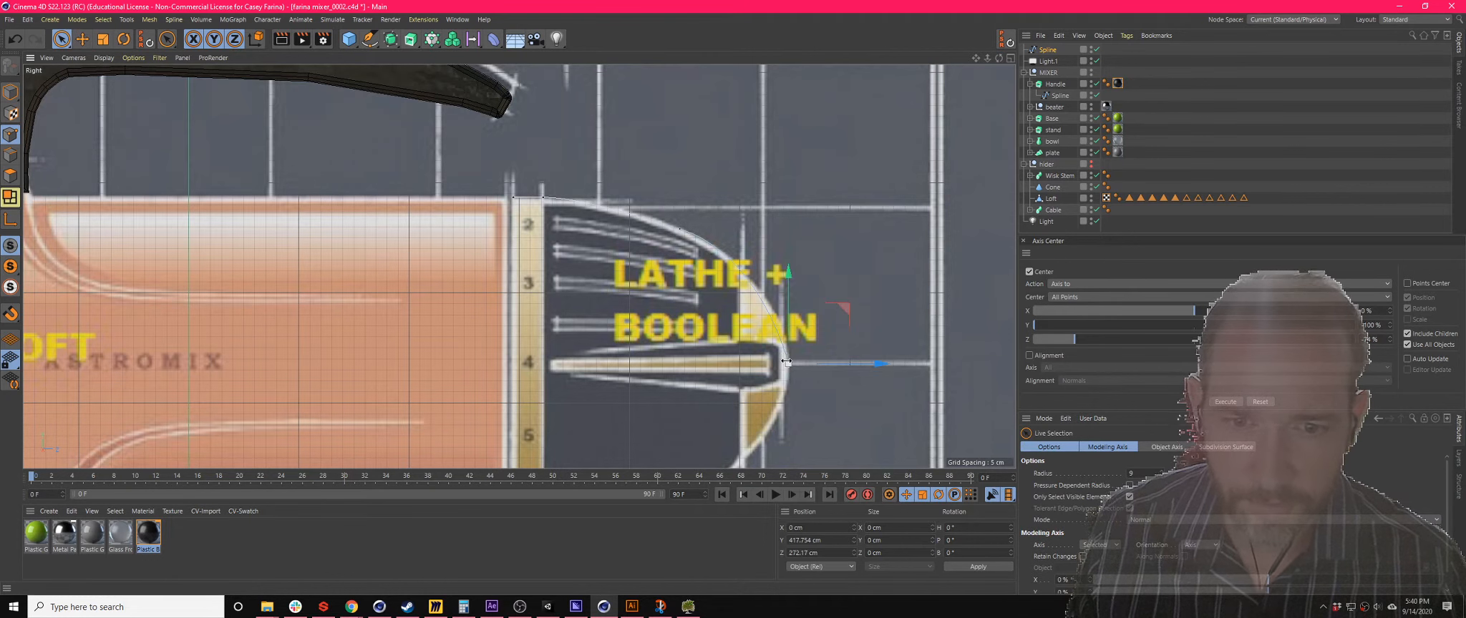
{"action": "right_click", "coordinate": [792, 371]}
{"action": "left_click", "coordinate": [842, 204]}
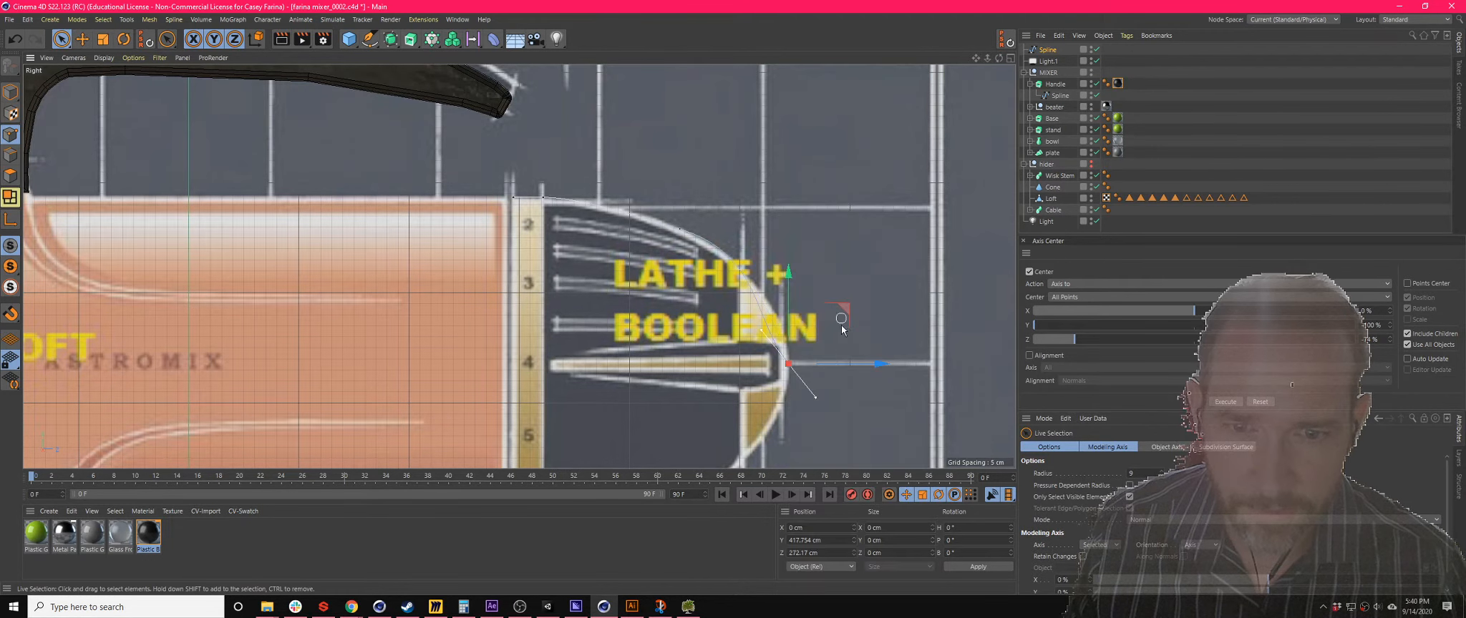
- Turn the rear tip point's tangent vertical so the curve matches the blueprint, and deselect the spline to check its shape
{"action": "key", "text": "e"}
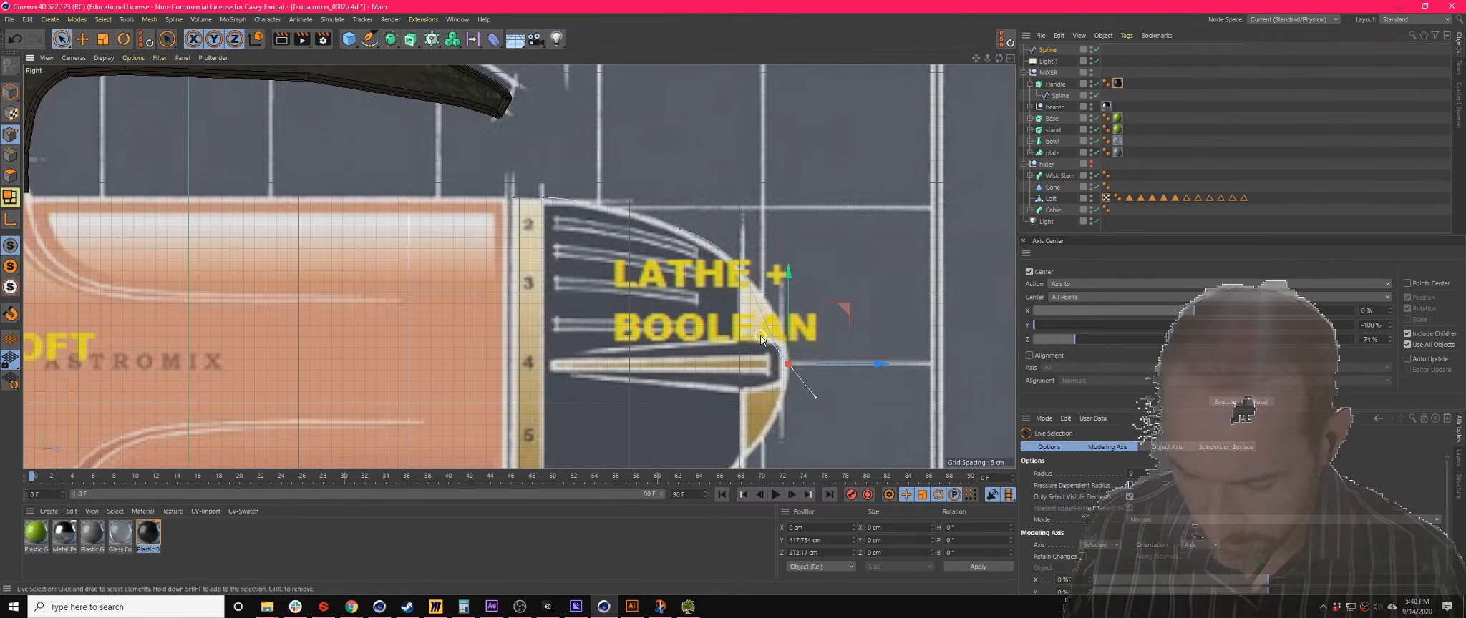
{"action": "left_click_drag", "start_coordinate": [758, 330], "coordinate": [788, 328]}
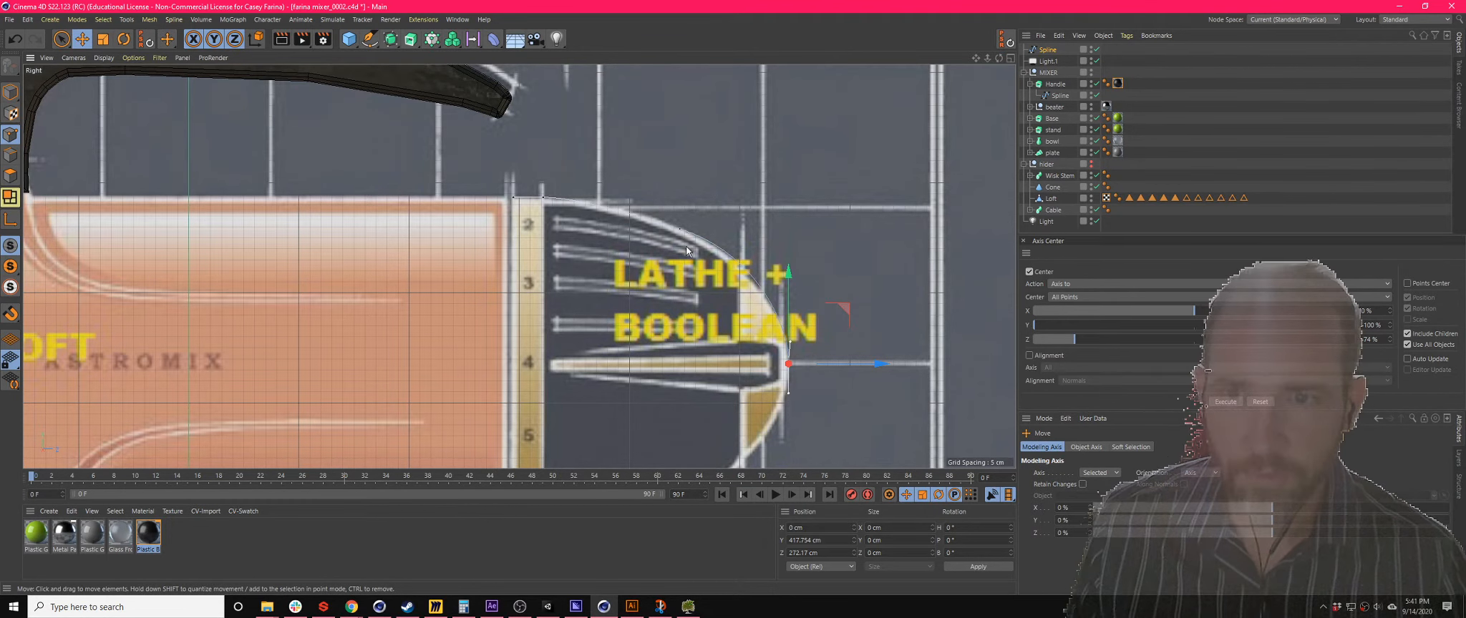
{"action": "scroll", "coordinate": [796, 367], "scroll_direction": "up", "scroll_amount": 3}
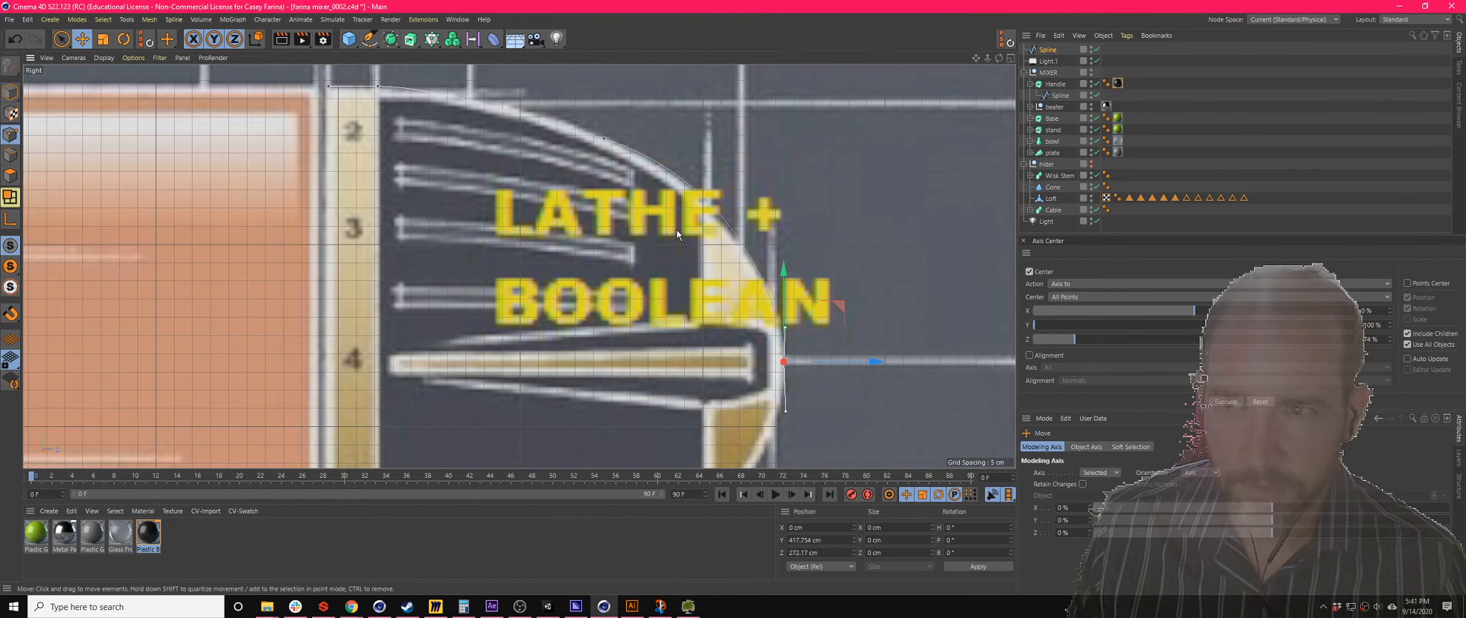
{"action": "left_click", "coordinate": [1144, 75]}
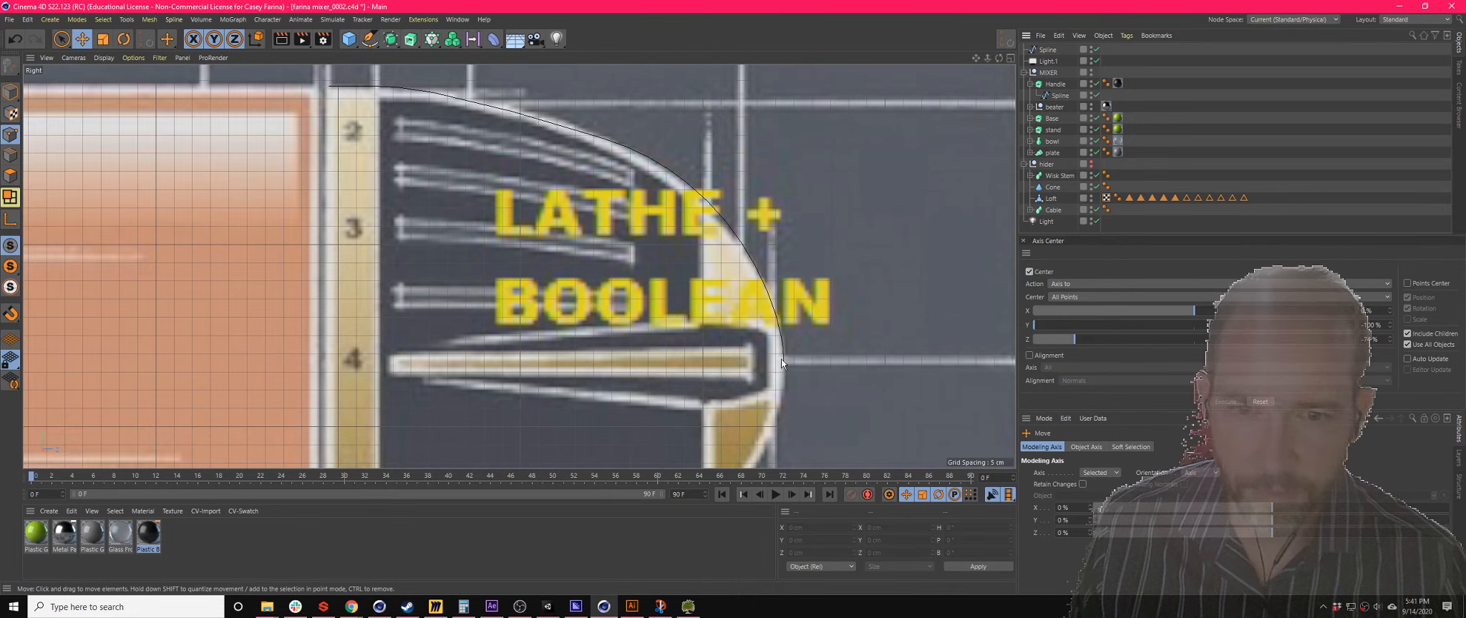
- Create a Lathe generator and rotate it so its Y axis runs horizontally along the mixer's length
{"action": "left_click", "coordinate": [411, 39]}
{"action": "left_click", "coordinate": [454, 75]}
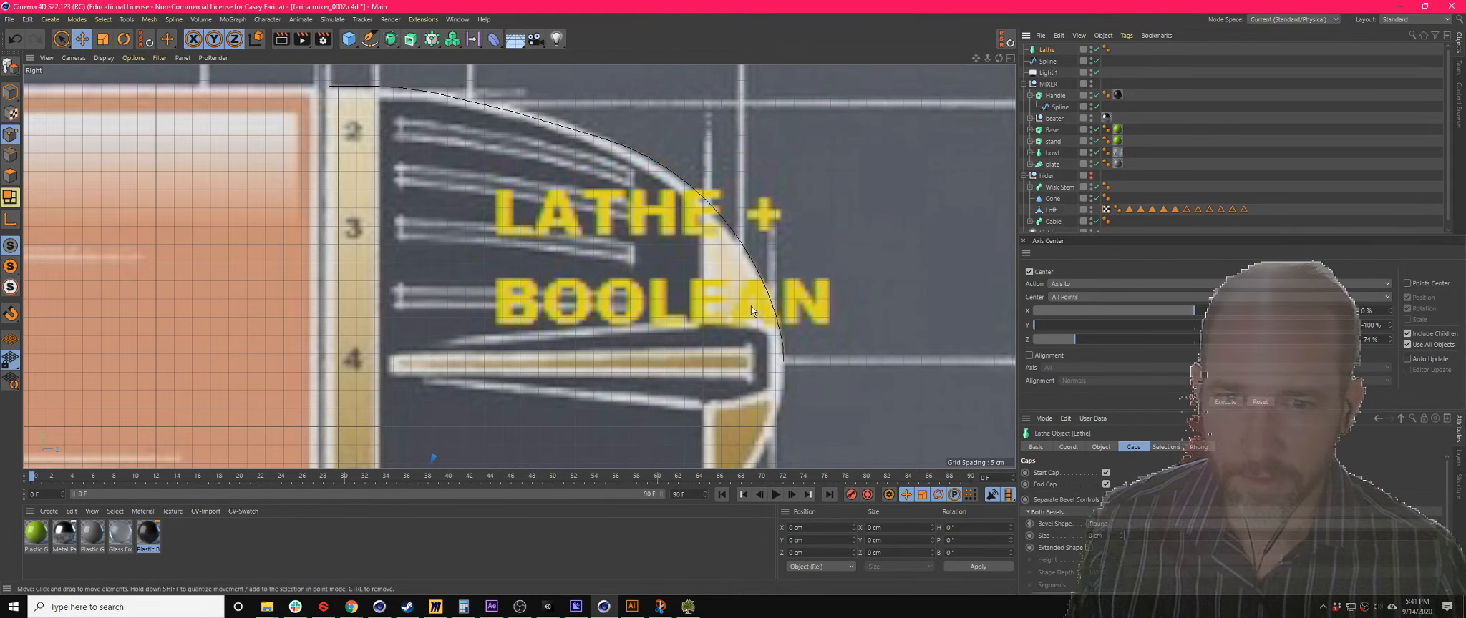
{"action": "scroll", "coordinate": [721, 317], "scroll_direction": "down", "scroll_amount": 7}
{"action": "scroll", "coordinate": [720, 319], "scroll_direction": "down", "scroll_amount": 8}
{"action": "scroll", "coordinate": [673, 403], "scroll_direction": "up", "scroll_amount": 2}
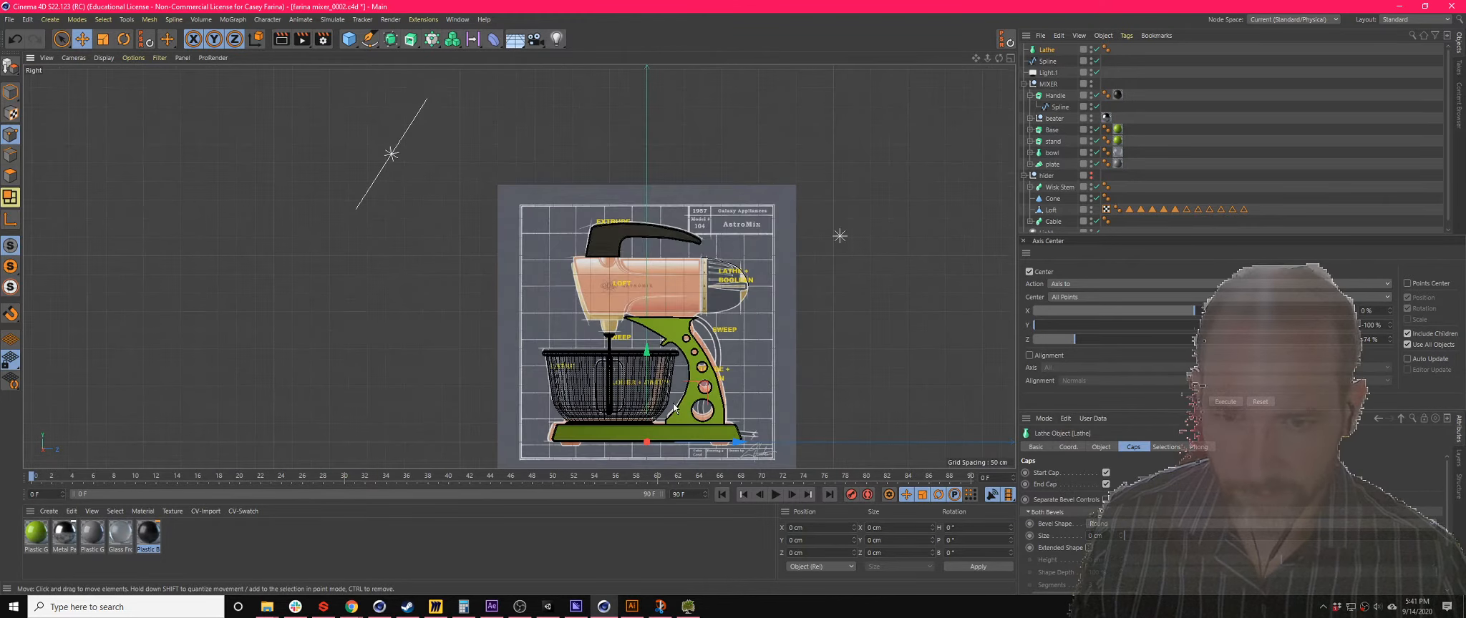
{"action": "key", "text": "r"}
{"action": "mouse_move", "coordinate": [669, 407]}
{"action": "left_mouse_down"}
{"action": "mouse_move", "coordinate": [712, 462]}
{"action": "mouse_move", "coordinate": [673, 390]}
{"action": "left_mouse_up"}
{"action": "key", "text": "e"}
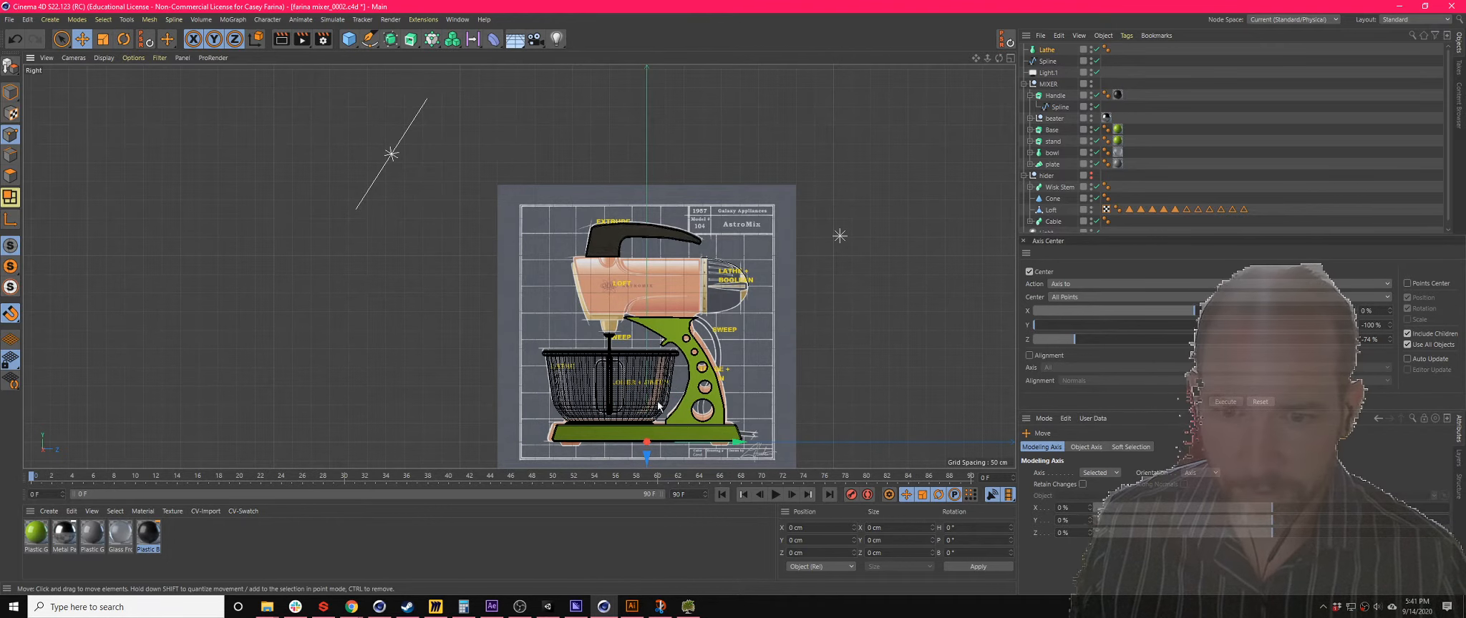
- Move the Lathe onto the cap spline's rear tip point and nest the spline inside it
{"action": "scroll", "coordinate": [752, 452], "scroll_direction": "down", "scroll_amount": 3}
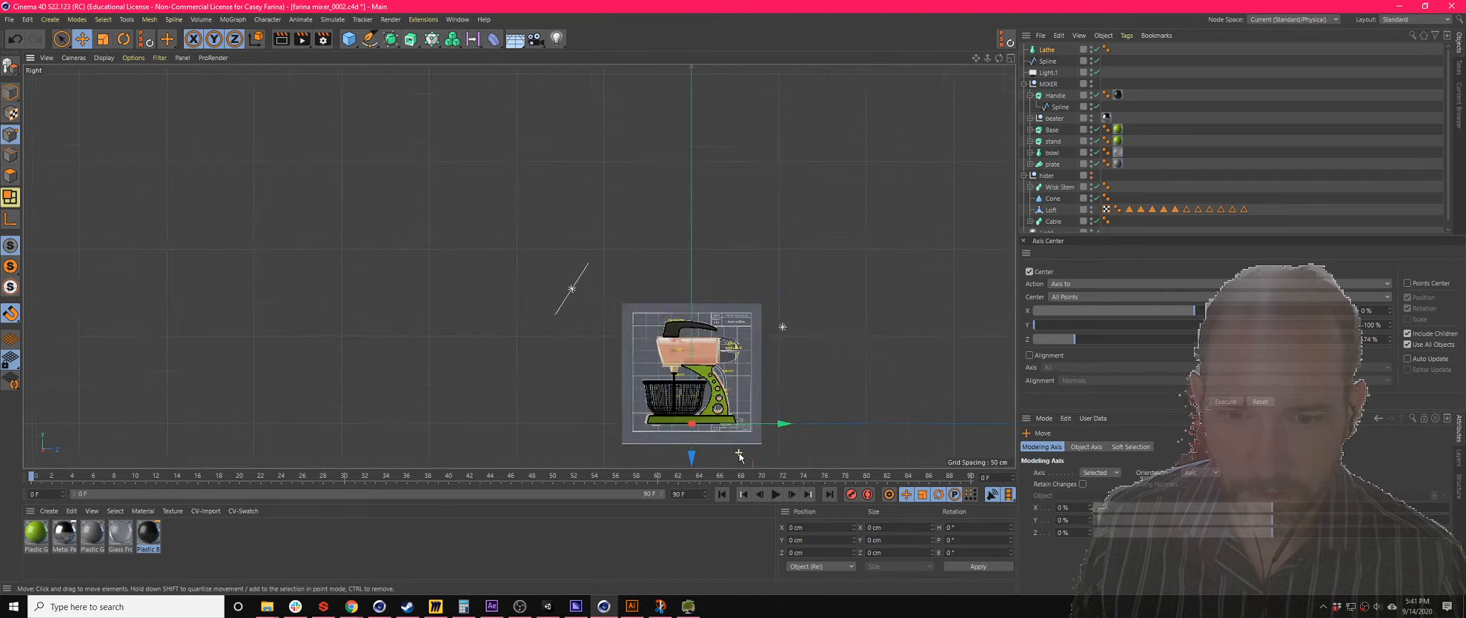
{"action": "left_click_drag", "start_coordinate": [712, 460], "coordinate": [786, 319]}
{"action": "scroll", "coordinate": [748, 201], "scroll_direction": "up", "scroll_amount": 10}
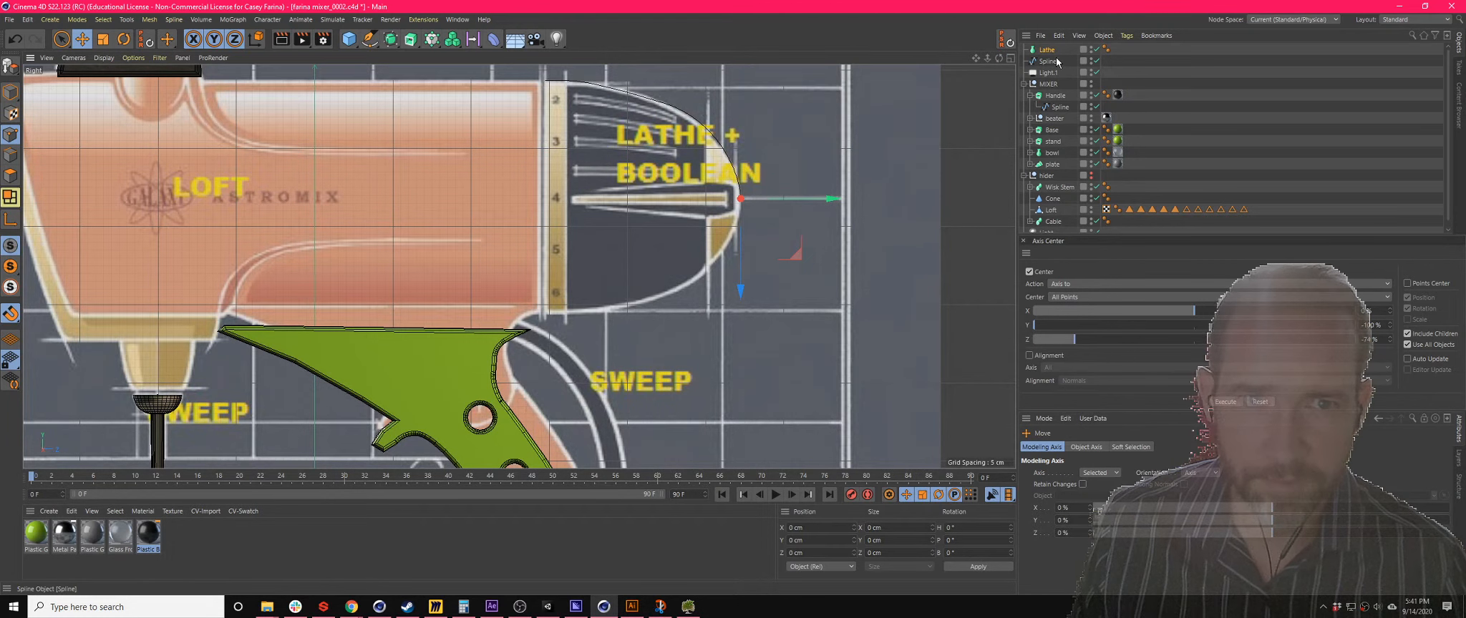
{"action": "left_click_drag", "start_coordinate": [1051, 62], "coordinate": [1049, 50]}
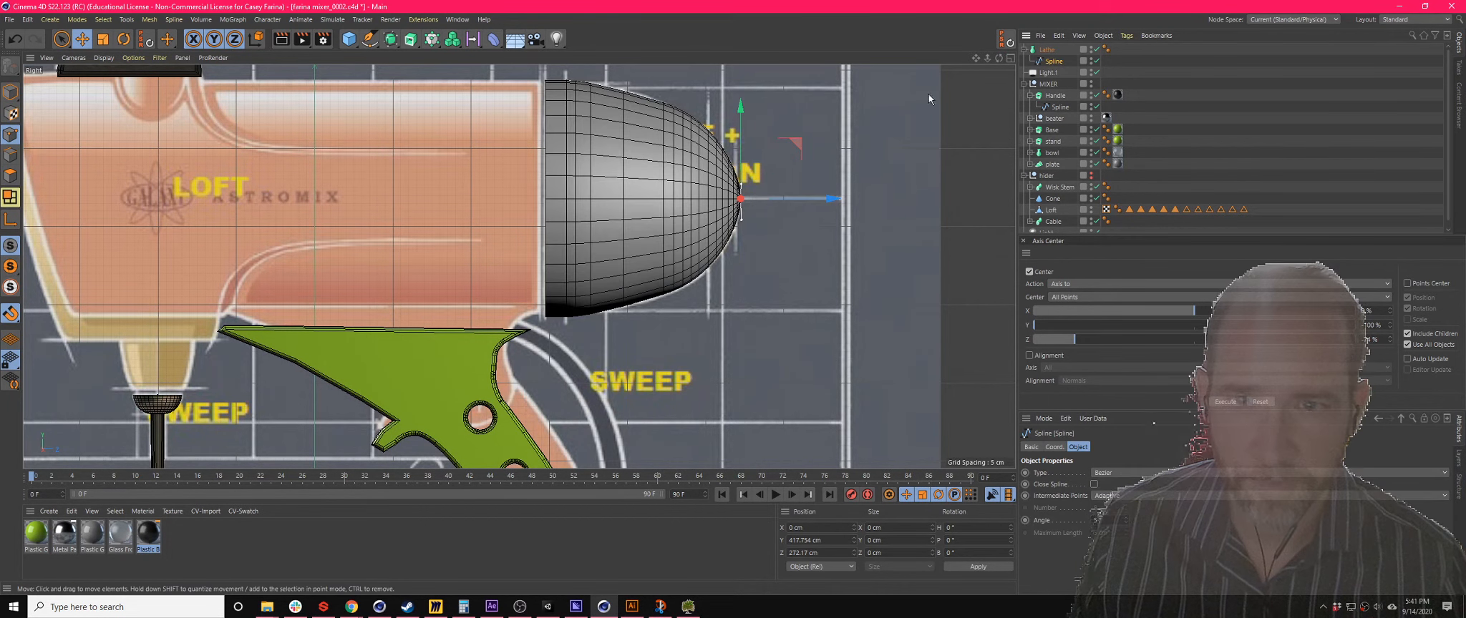
- Inspect the lathed rear cap's shape and its rear tip from several angles in the perspective view
{"action": "left_click", "coordinate": [1010, 58]}
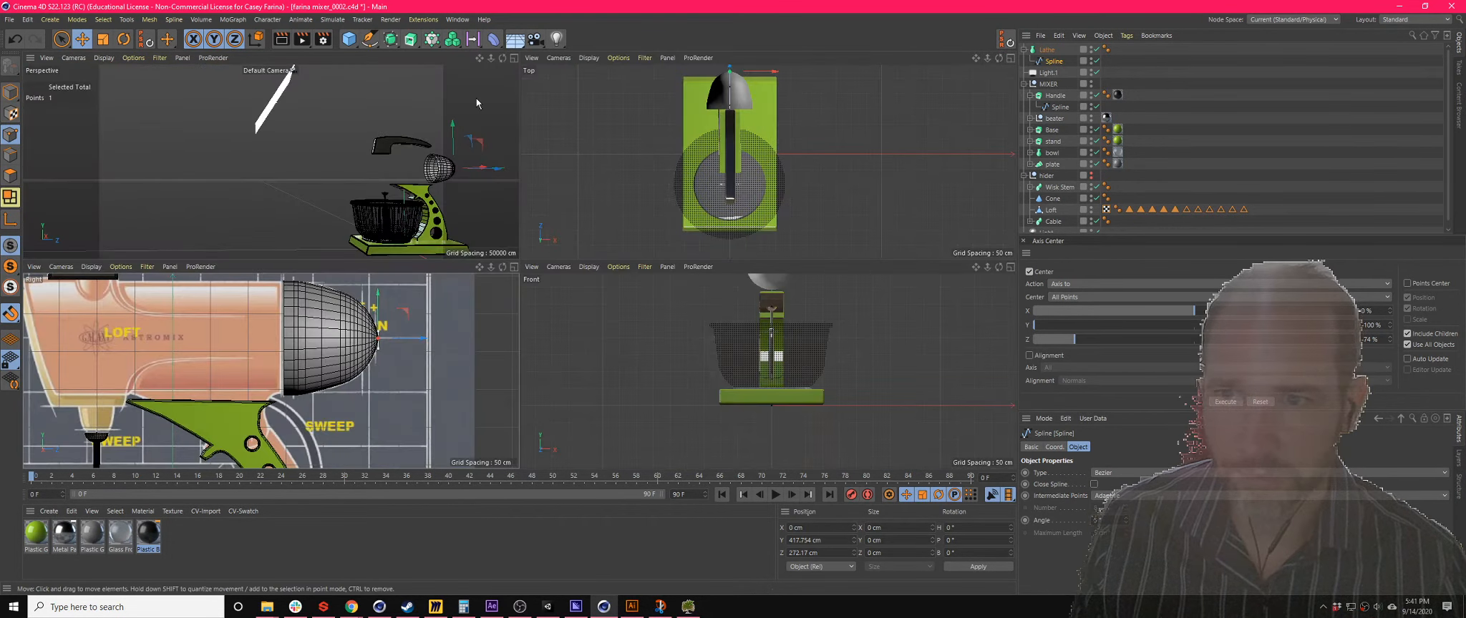
{"action": "left_click", "coordinate": [514, 58]}
{"action": "left_click_drag", "start_coordinate": [907, 237], "coordinate": [769, 234], "text": "alt"}
{"action": "scroll", "coordinate": [389, 233], "scroll_direction": "up", "scroll_amount": 5}
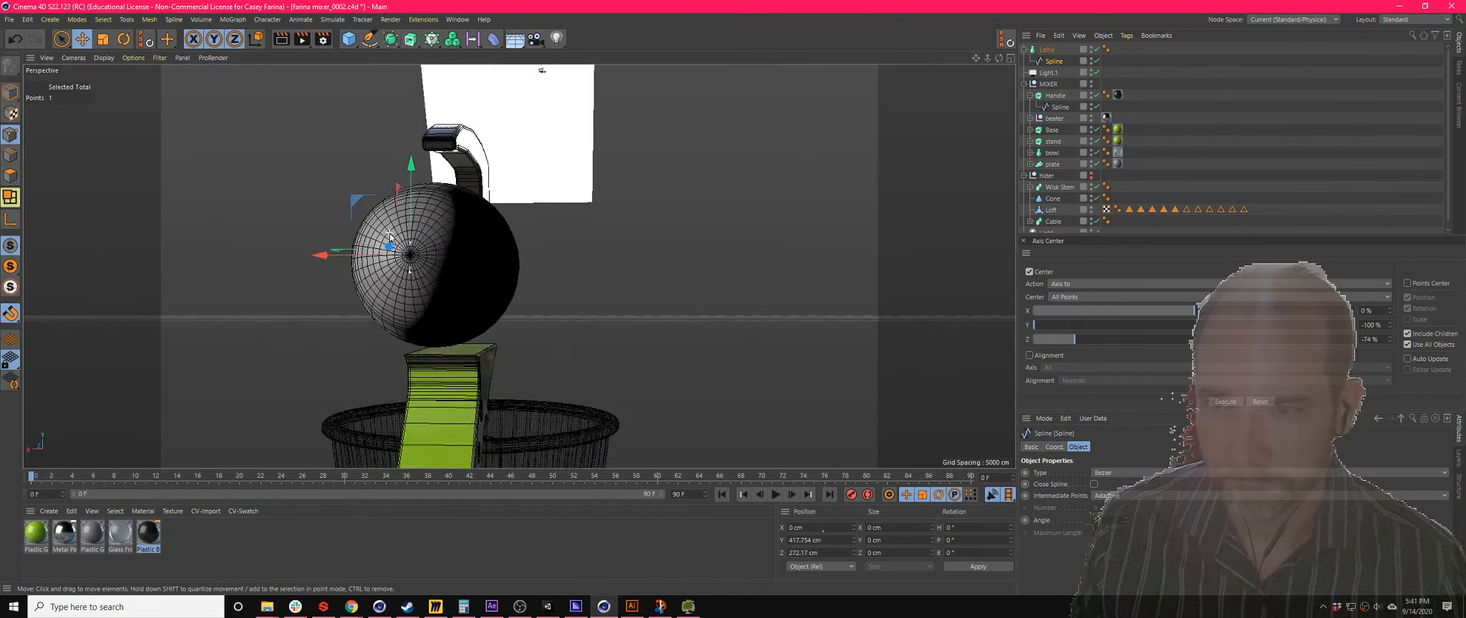
{"action": "left_click_drag", "start_coordinate": [390, 233], "coordinate": [765, 176], "text": "alt"}
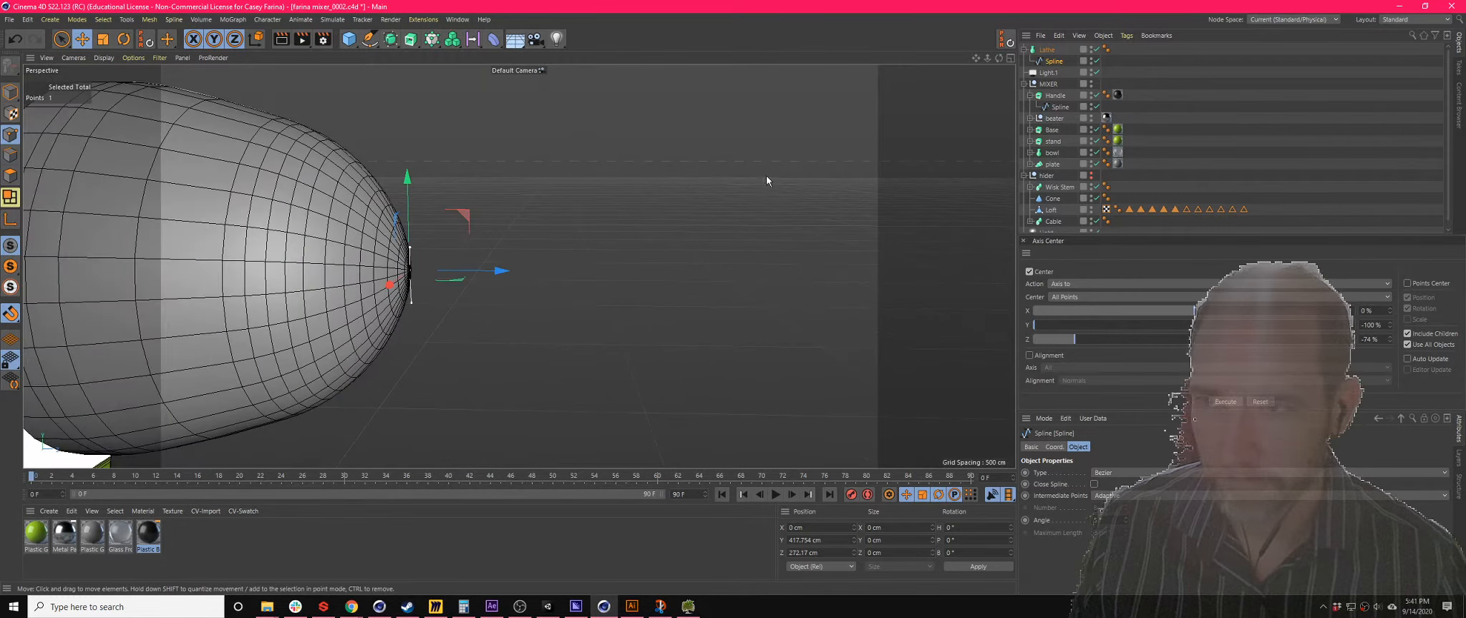
{"action": "left_click", "coordinate": [1010, 58]}
{"action": "scroll", "coordinate": [637, 236], "scroll_direction": "up", "scroll_amount": 5}
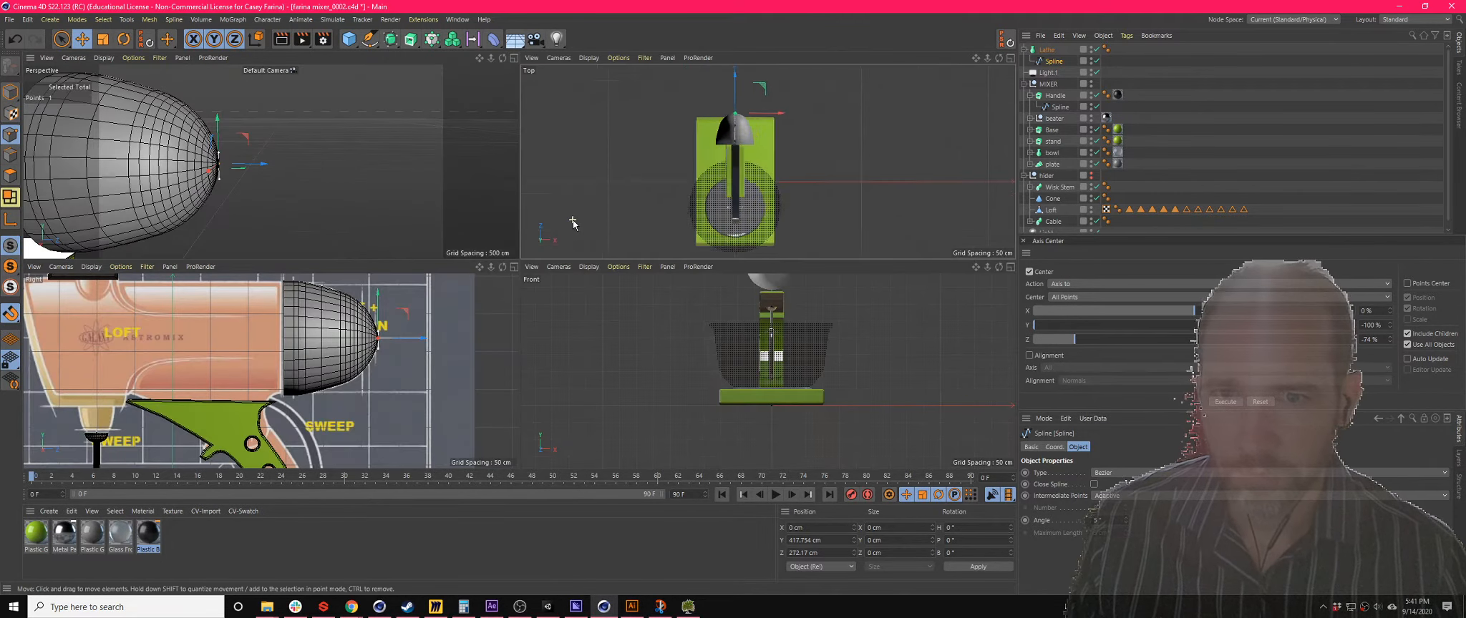
{"action": "left_click", "coordinate": [514, 58]}
{"action": "scroll", "coordinate": [422, 187], "scroll_direction": "down", "scroll_amount": 6}
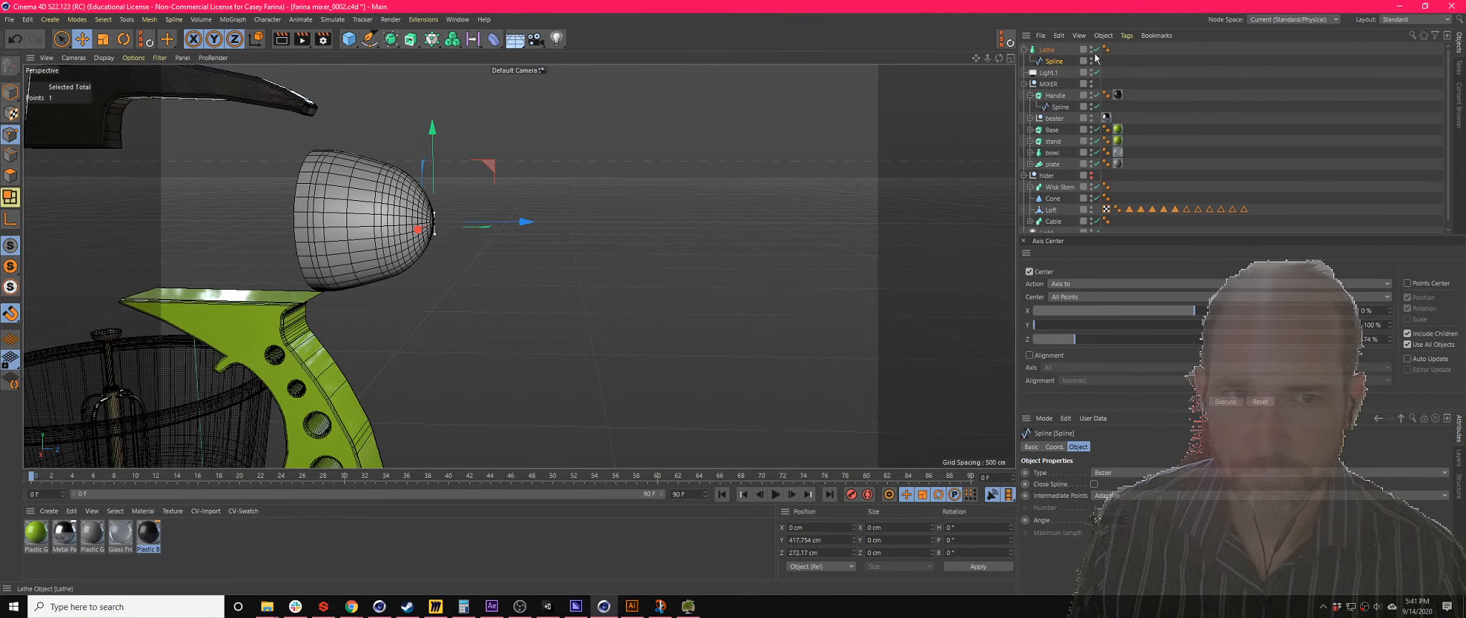
- Rename the Lathe object as "body cone"
{"action": "left_click", "coordinate": [1045, 52]}
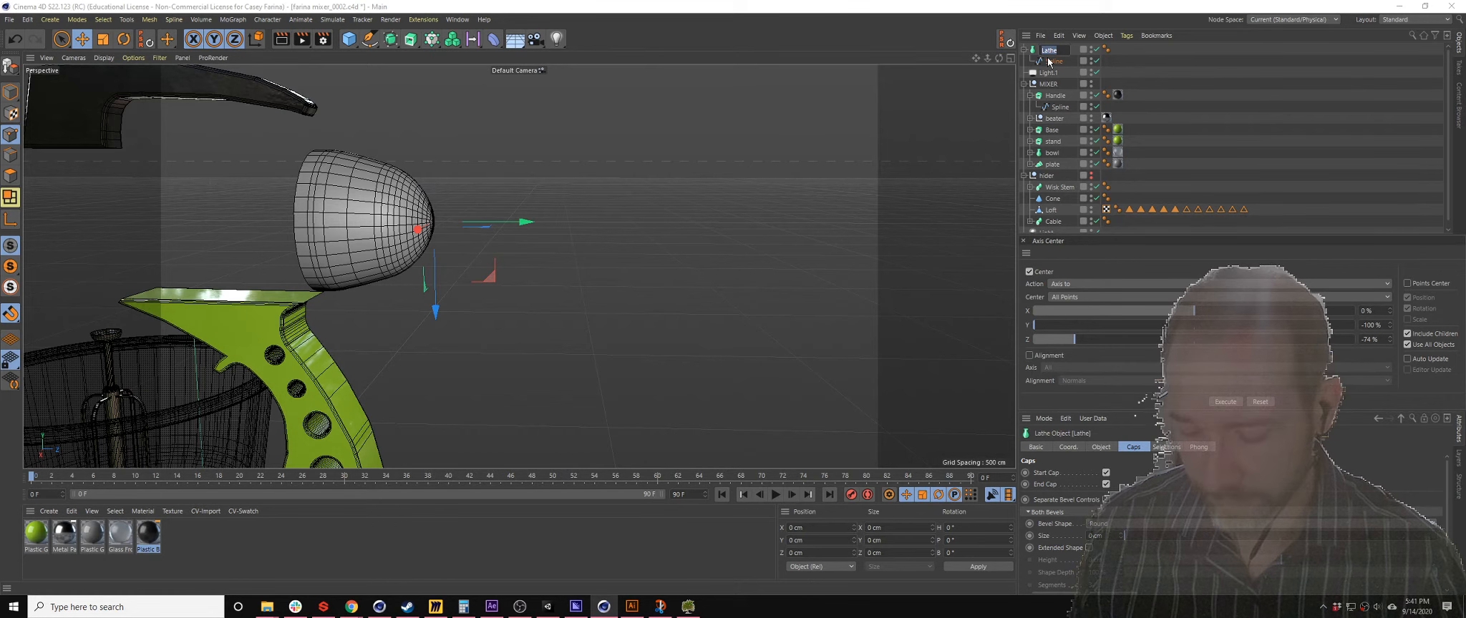
{"action": "type", "text": "cone"}
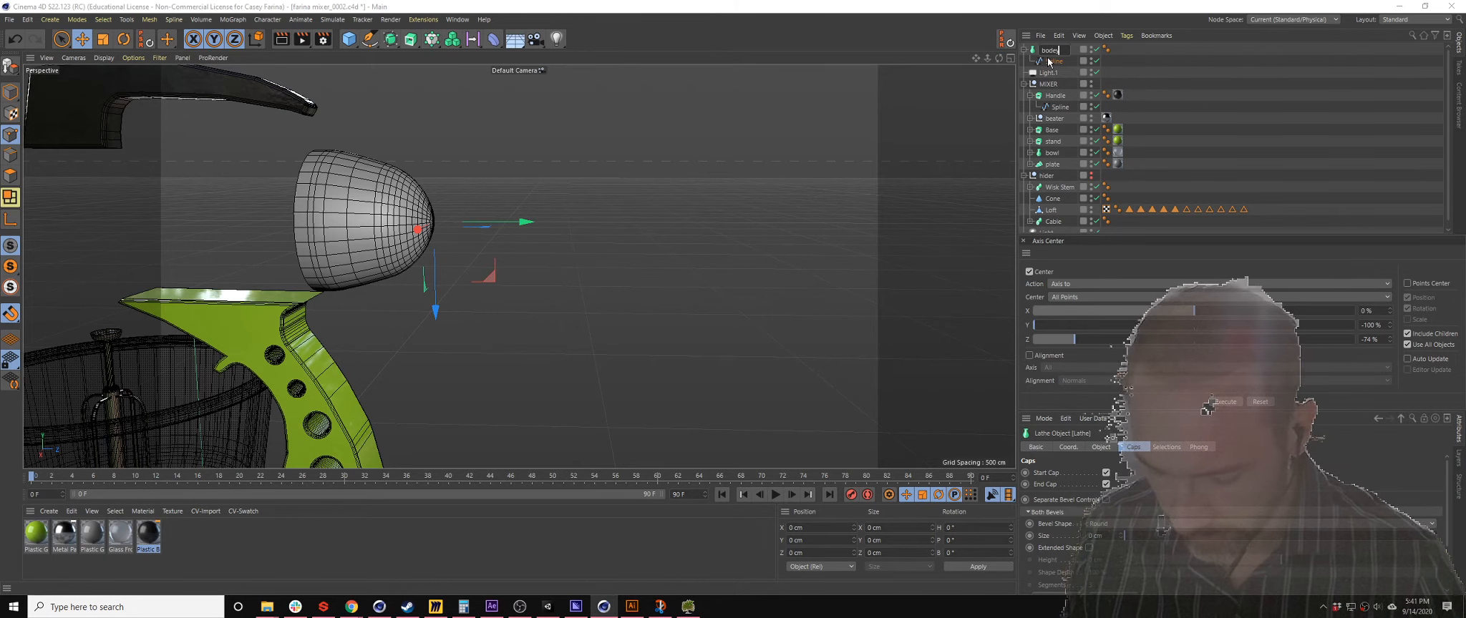
{"action": "key", "text": "Return"}
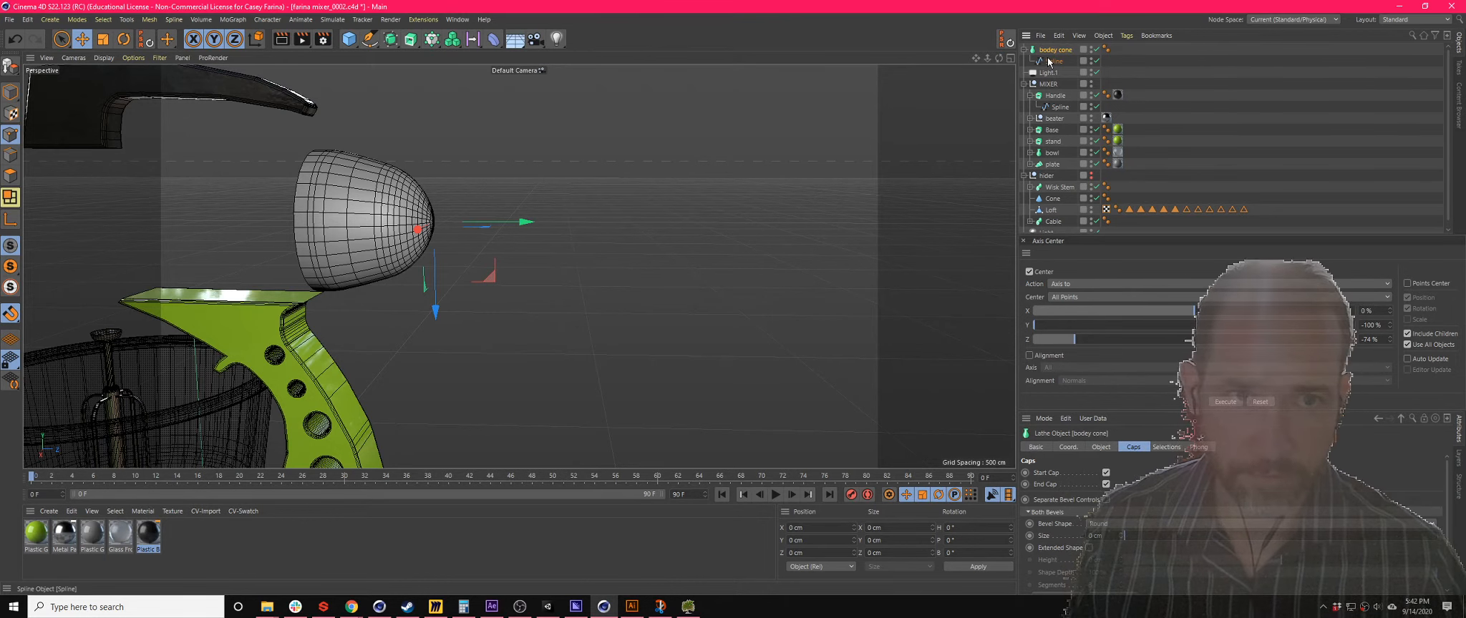
{"action": "double_click", "coordinate": [1057, 50]}
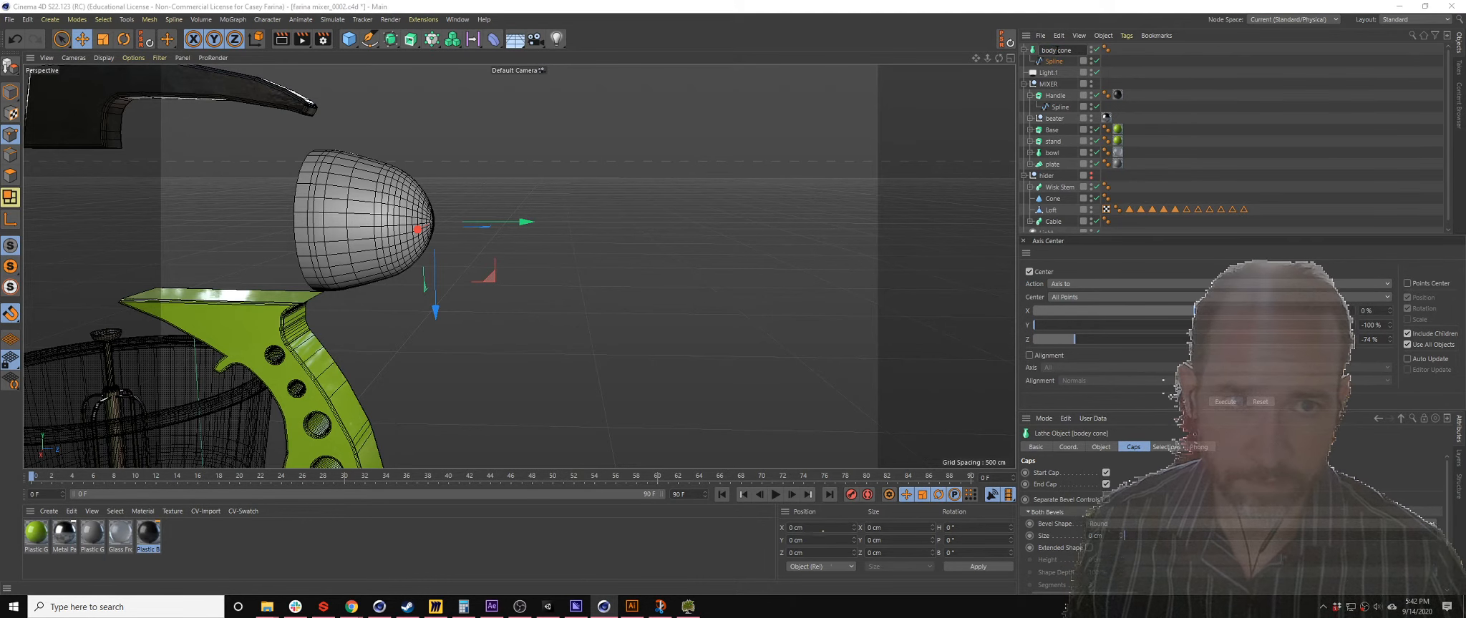
{"action": "key", "text": "Return"}
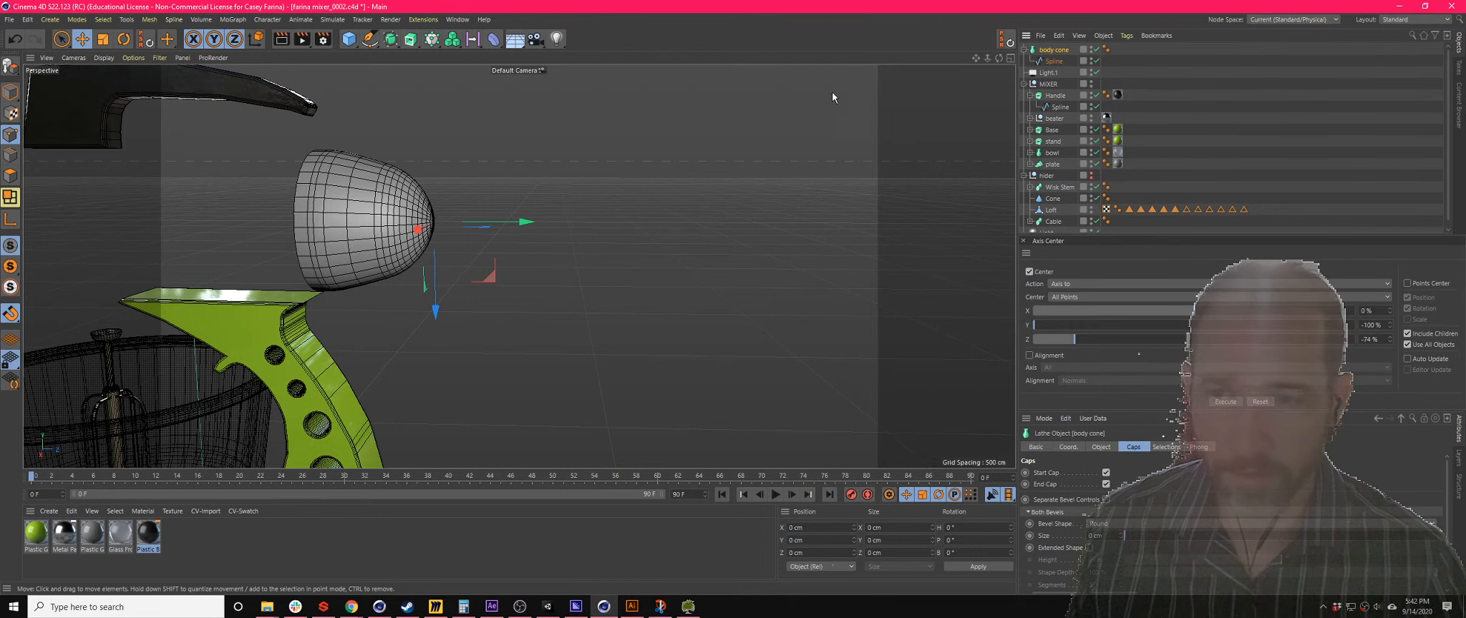
- Turn on X-Ray display for the body cone so the blueprint shows through it
{"action": "middle_click", "coordinate": [702, 201]}
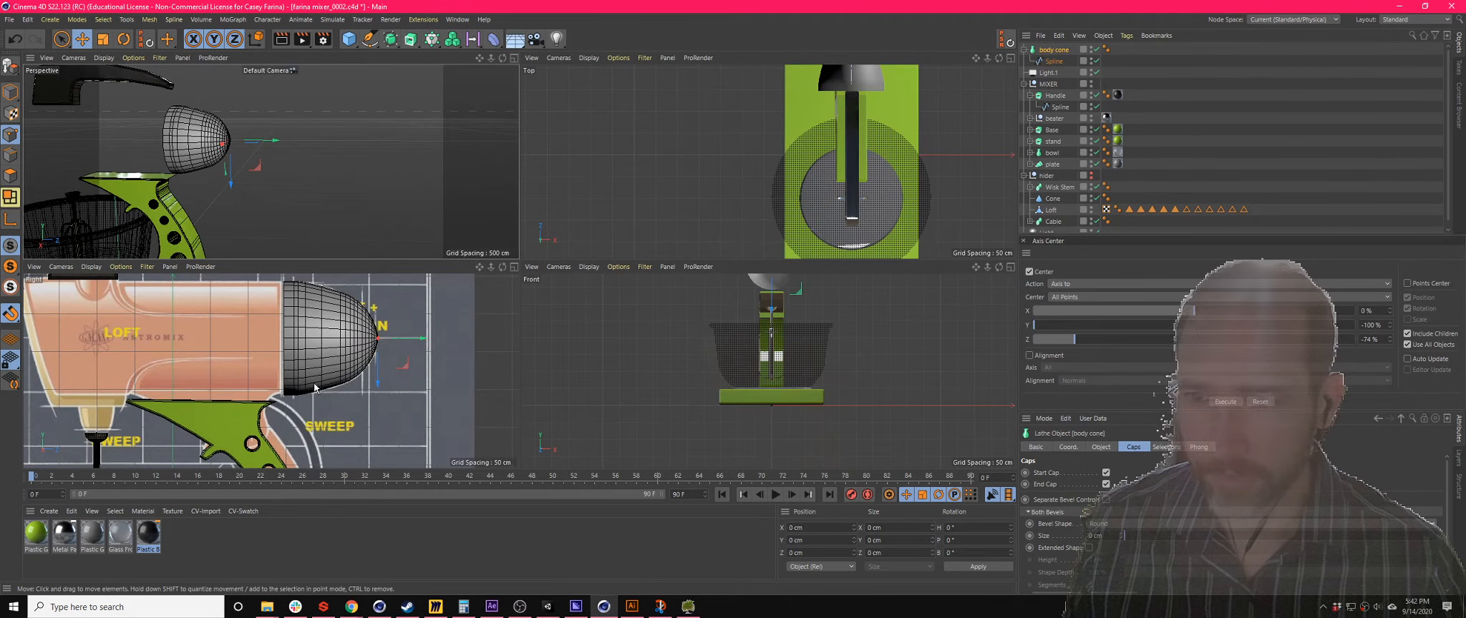
{"action": "scroll", "coordinate": [314, 379], "scroll_direction": "up", "scroll_amount": 3}
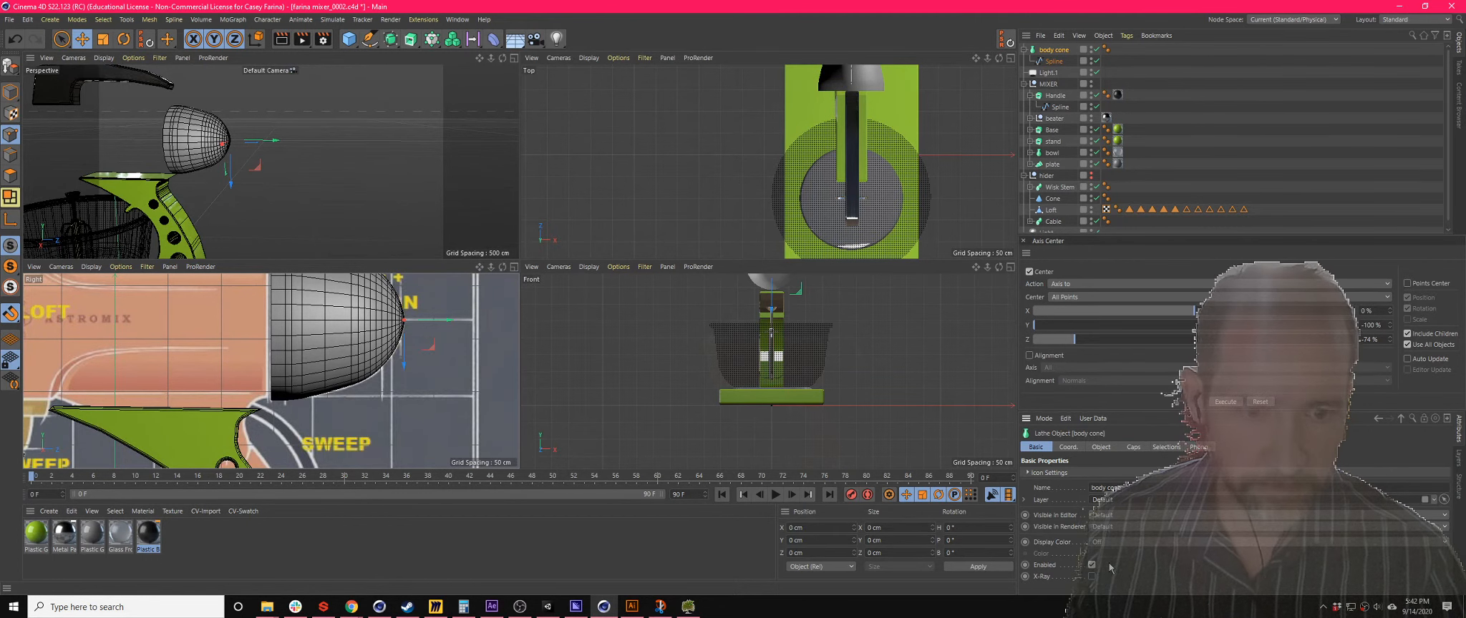
{"action": "left_click", "coordinate": [1090, 577]}
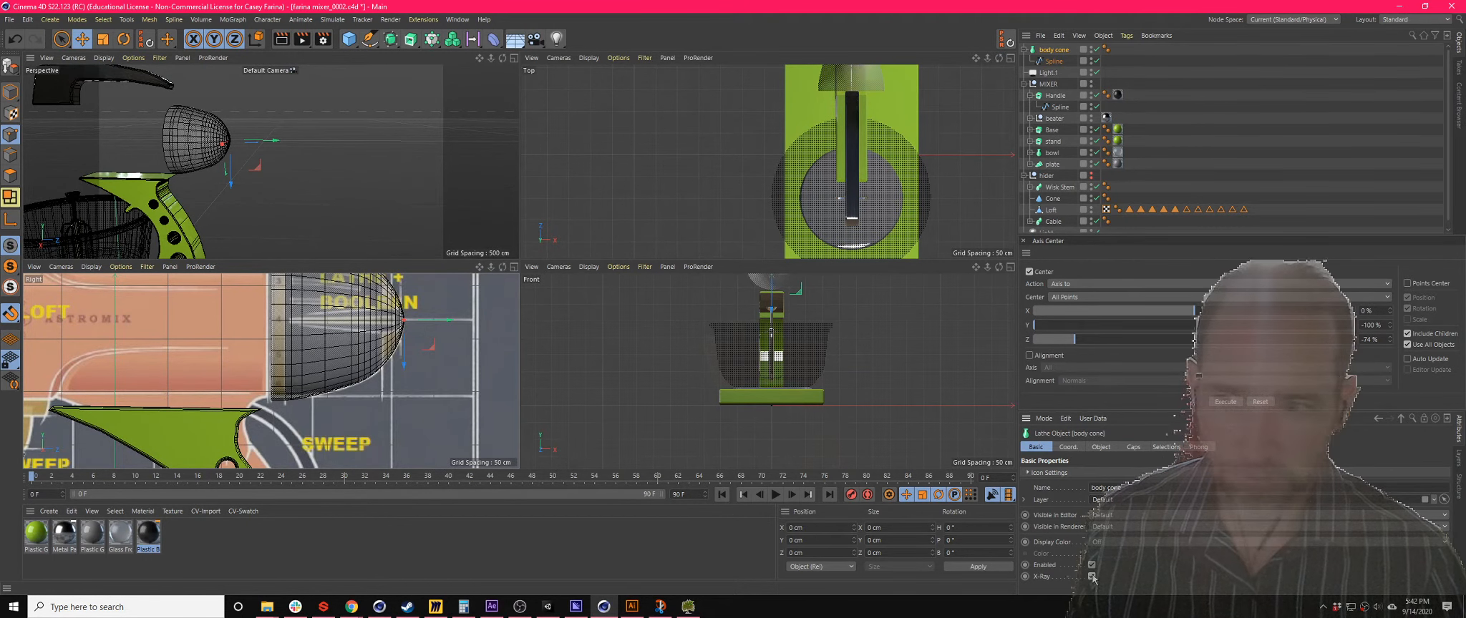
- Examine the see-through body cone against the blueprint, checking the numbered band, the slots and the tip in the side view
{"action": "left_click", "coordinate": [514, 267]}
{"action": "scroll", "coordinate": [668, 208], "scroll_direction": "down", "scroll_amount": 2}
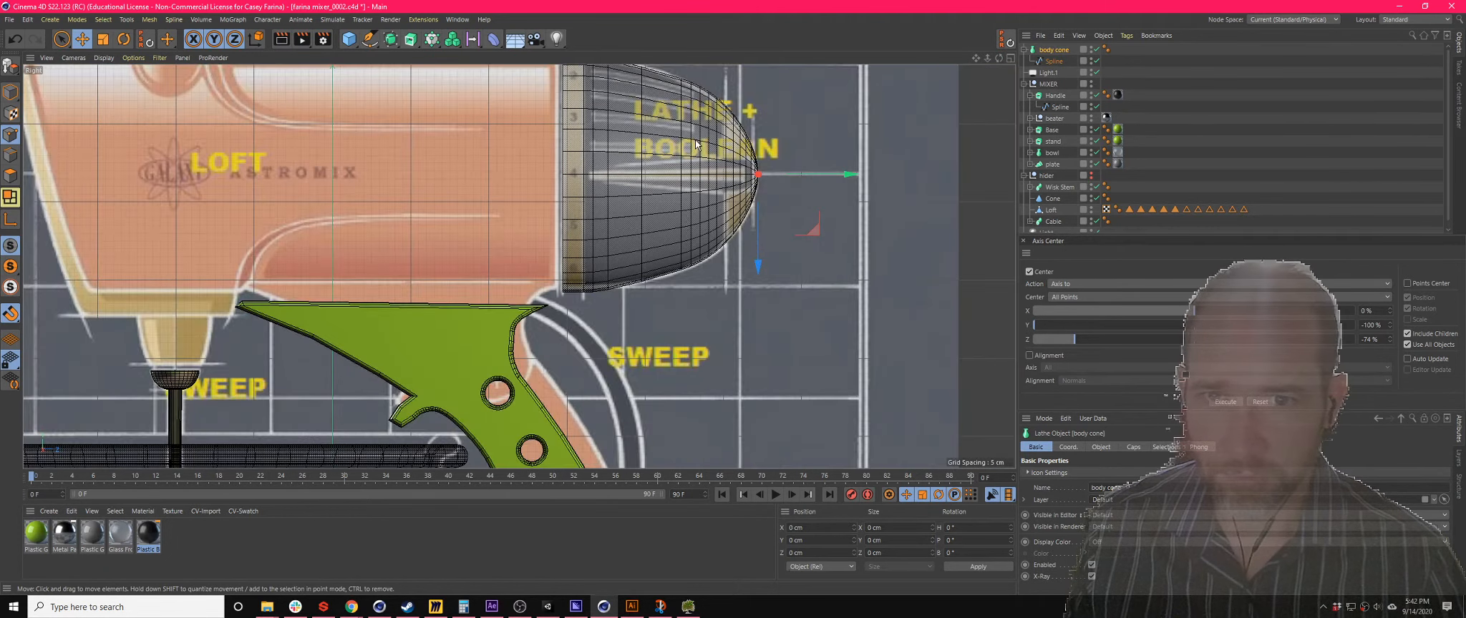
{"action": "scroll", "coordinate": [710, 150], "scroll_direction": "up", "scroll_amount": 1}
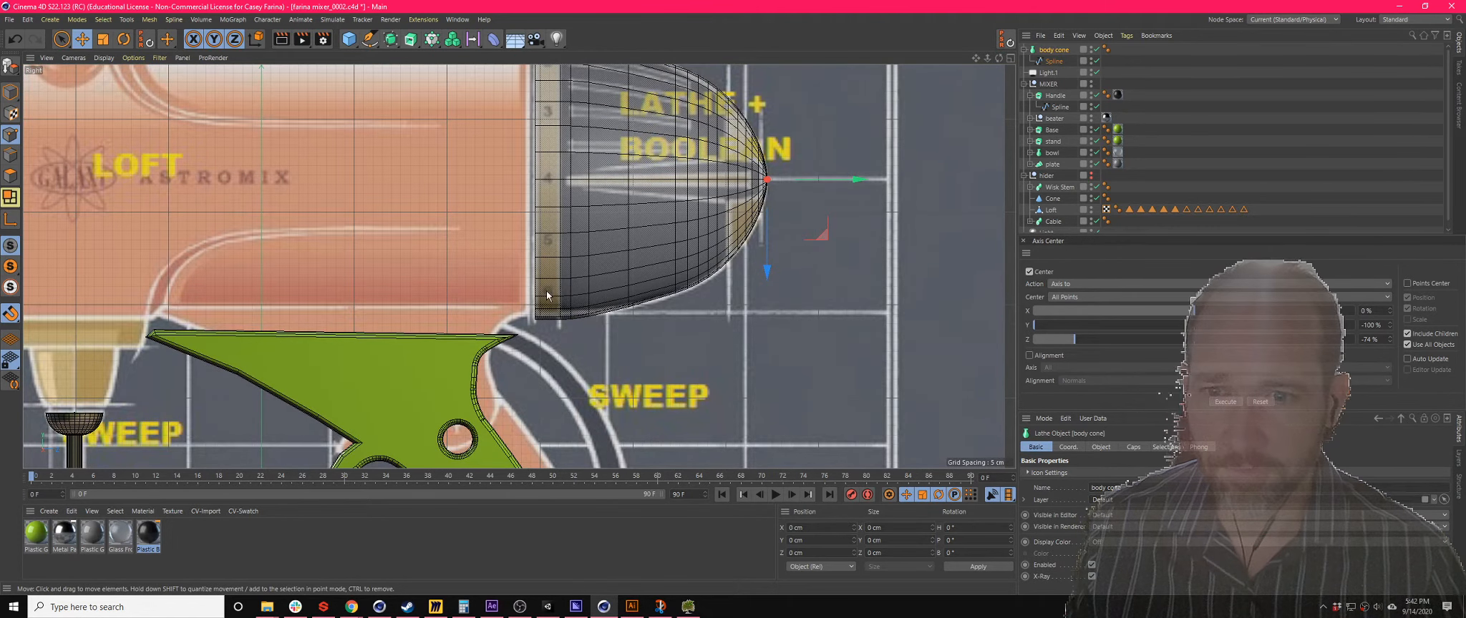
{"action": "scroll", "coordinate": [656, 173], "scroll_direction": "down", "scroll_amount": 1}
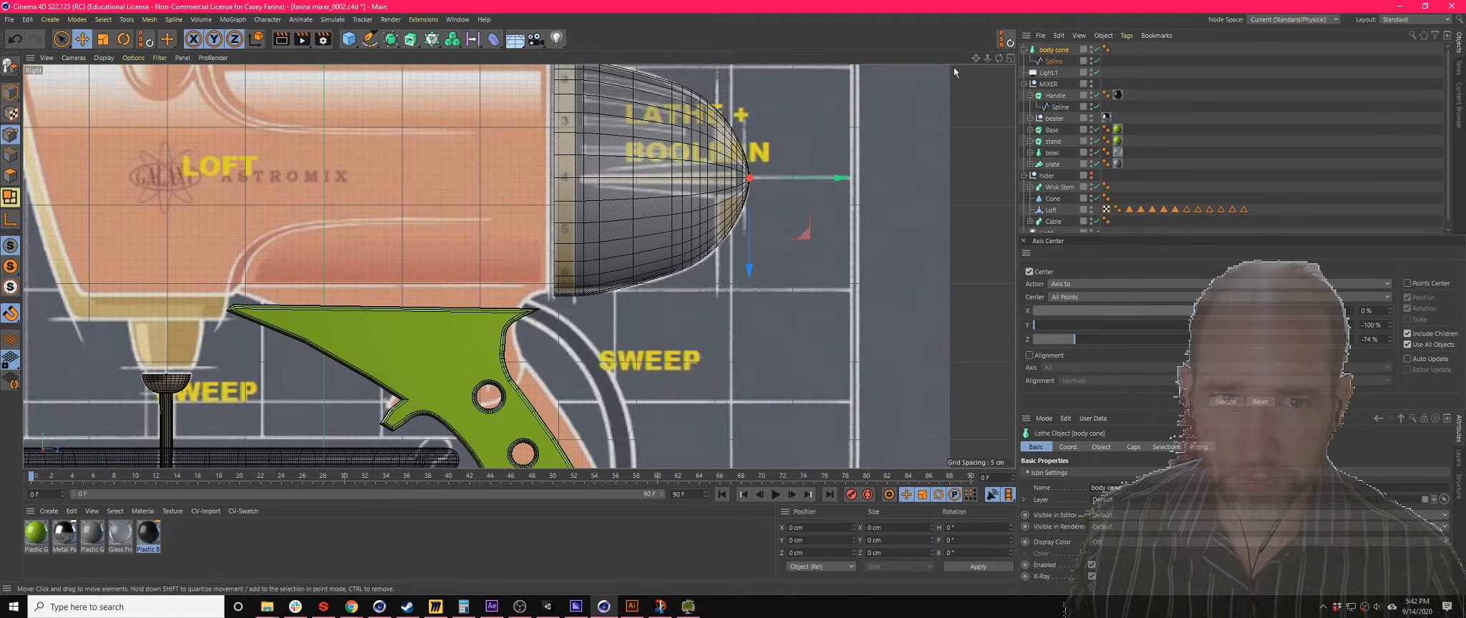
{"action": "left_click_drag", "start_coordinate": [975, 58], "coordinate": [989, 95]}
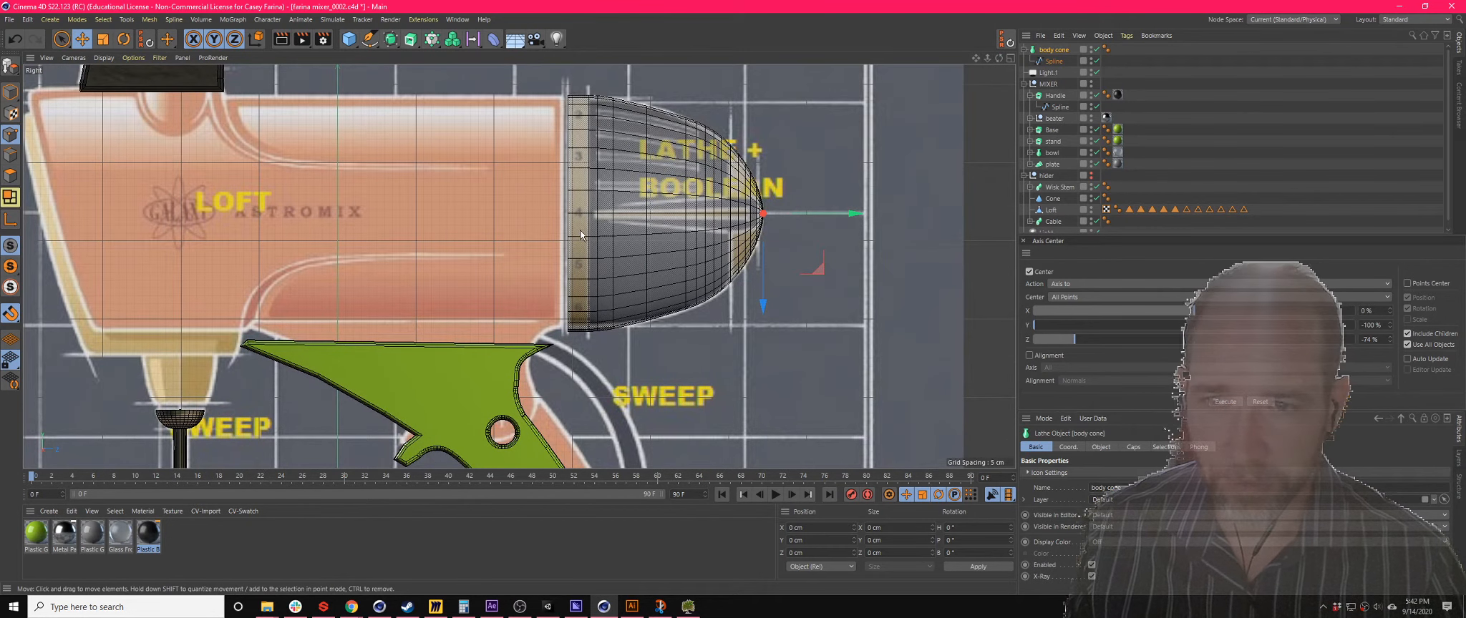
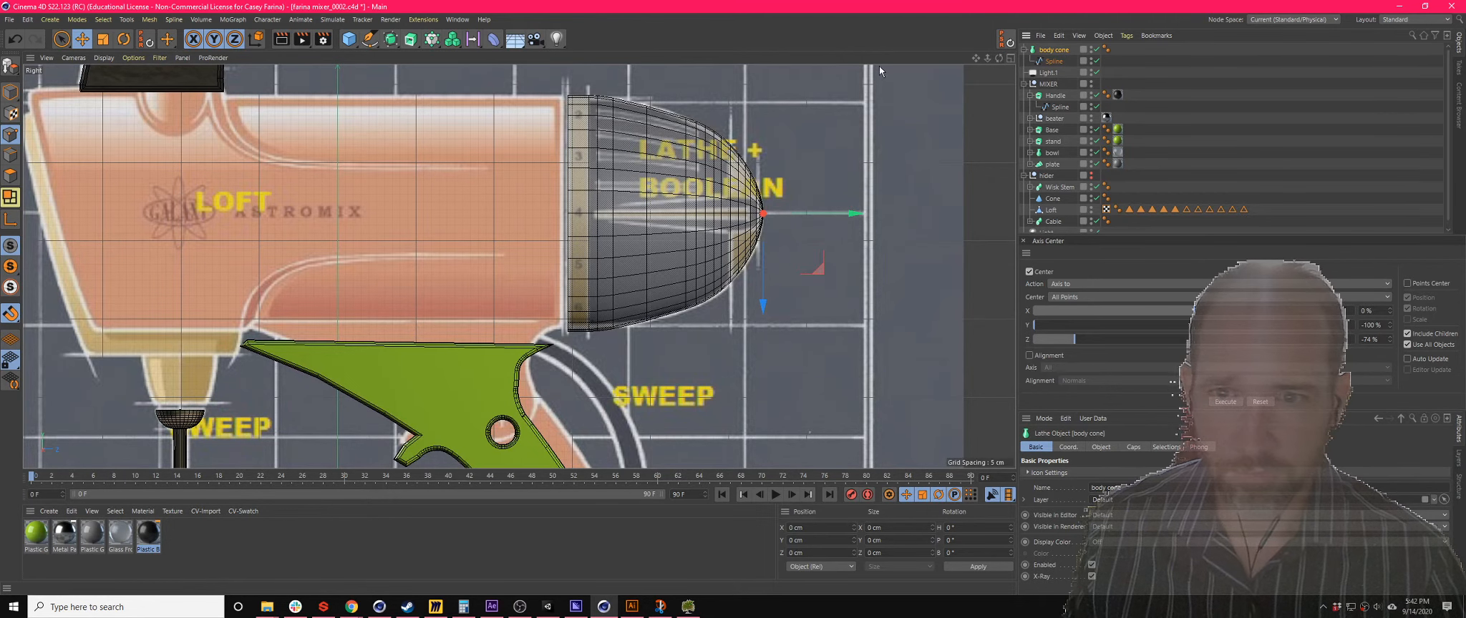
{"action": "scroll", "coordinate": [591, 140], "scroll_direction": "up", "scroll_amount": 5}
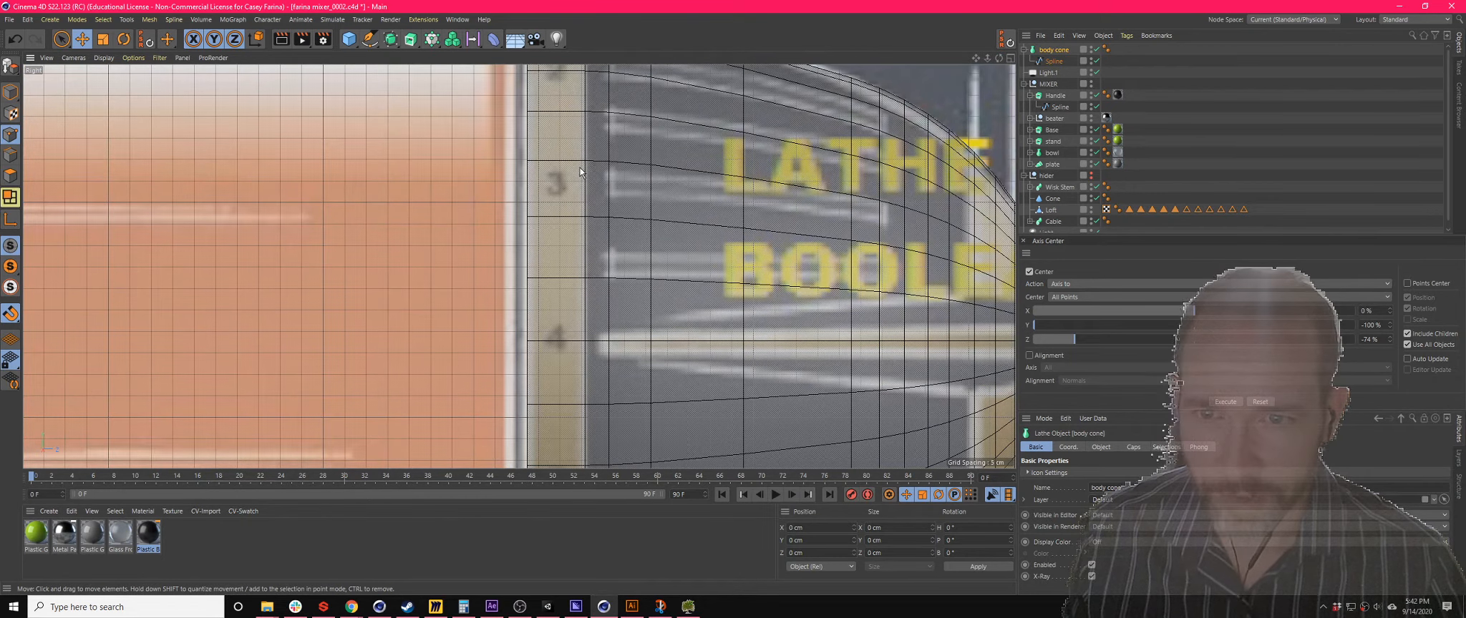
{"action": "scroll", "coordinate": [688, 193], "scroll_direction": "down", "scroll_amount": 5}
{"action": "scroll", "coordinate": [799, 224], "scroll_direction": "up", "scroll_amount": 4}
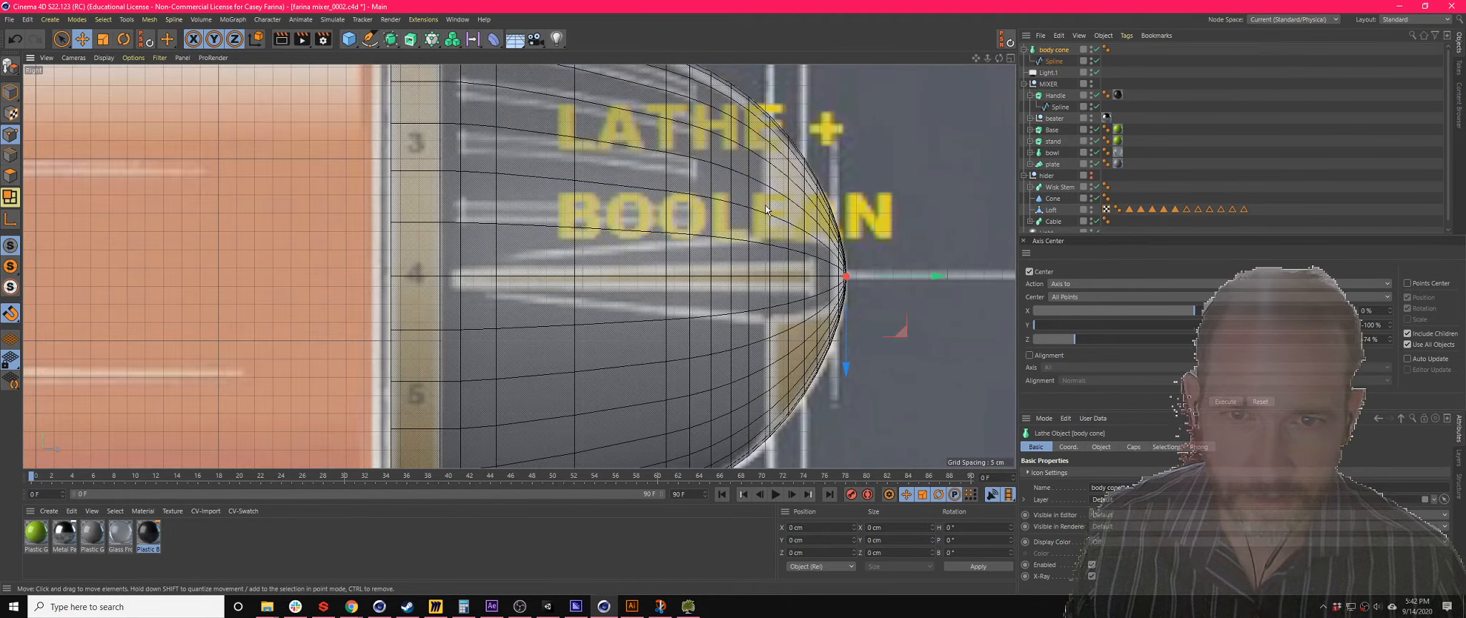
{"action": "scroll", "coordinate": [766, 210], "scroll_direction": "down", "scroll_amount": 4}
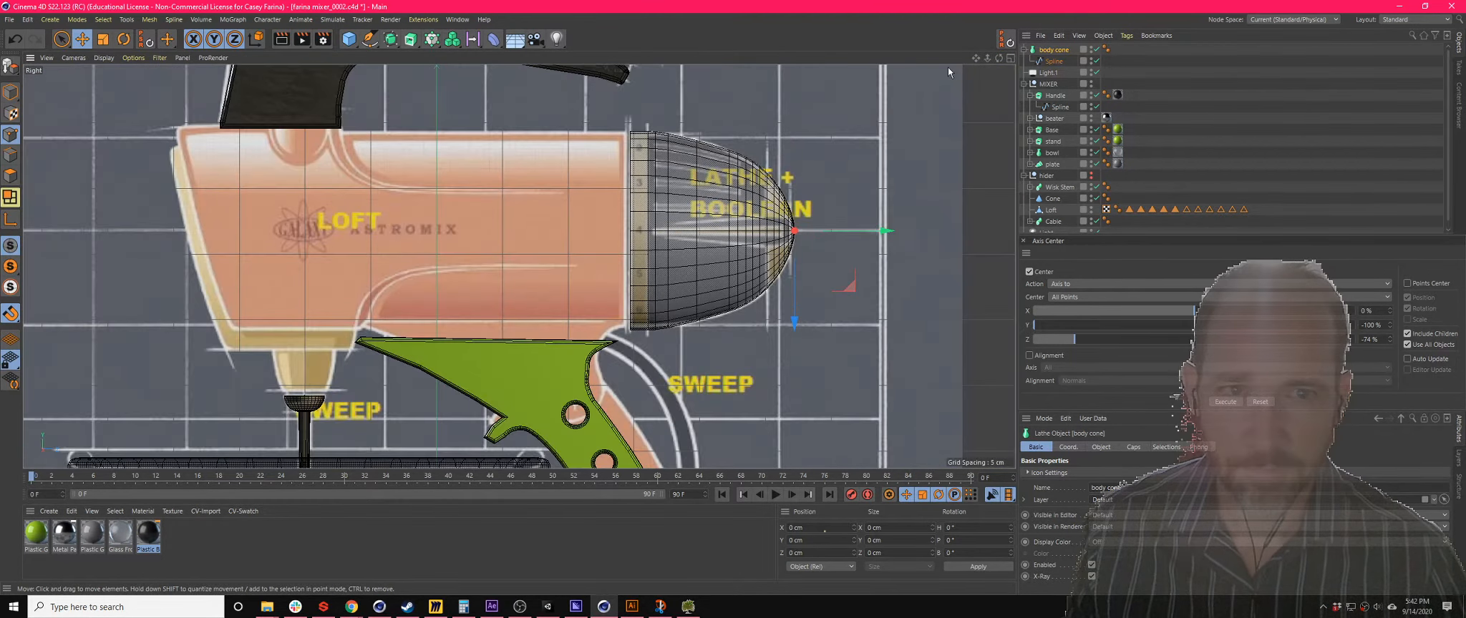
{"action": "left_click", "coordinate": [1010, 58]}
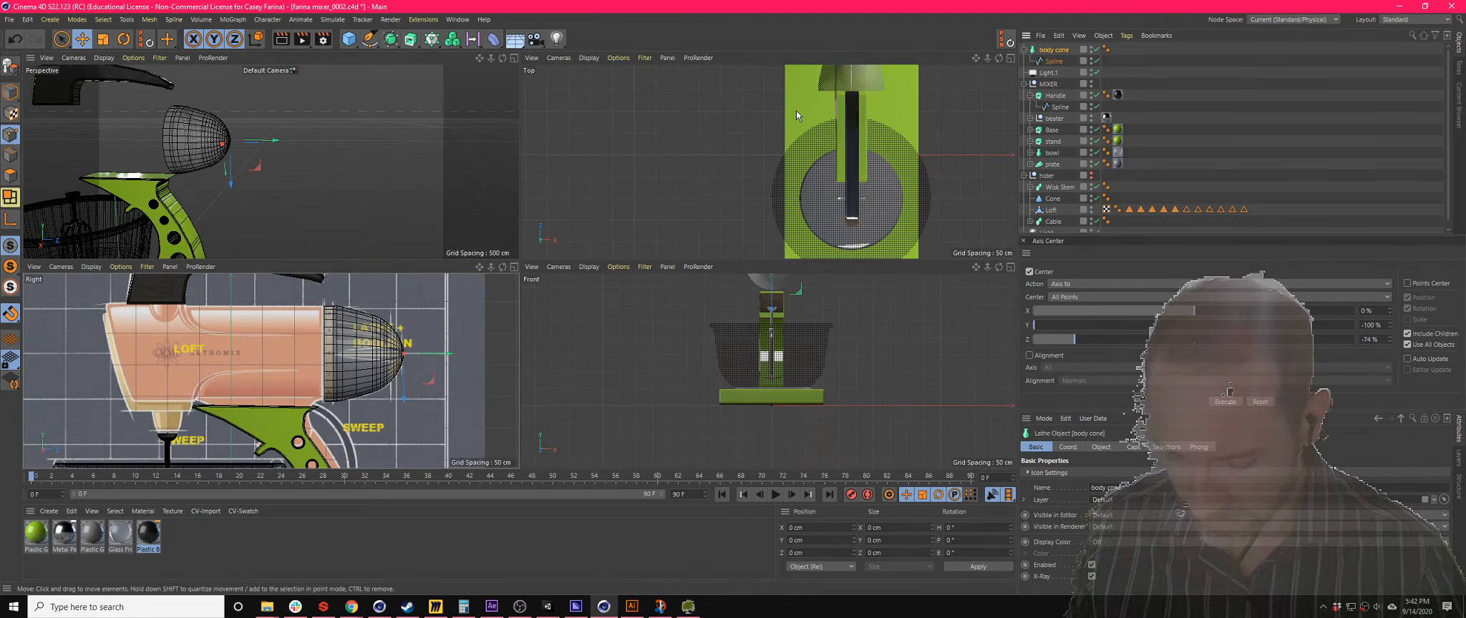
- Convert the body cone into an editable polygon object and bring it up close in the perspective view
{"action": "key", "text": "c"}
{"action": "middle_click", "coordinate": [464, 82]}
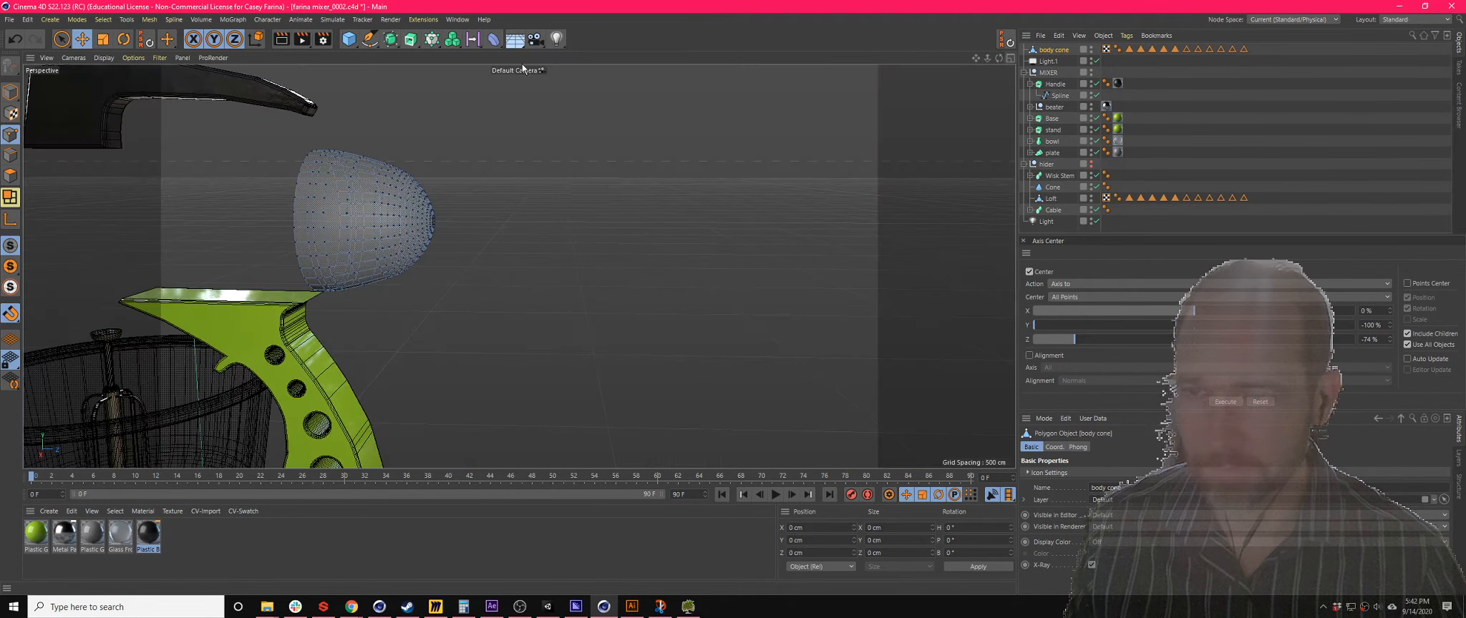
{"action": "scroll", "coordinate": [280, 191], "scroll_direction": "up", "scroll_amount": 4}
{"action": "left_click_drag", "start_coordinate": [280, 190], "coordinate": [472, 236], "text": "alt"}
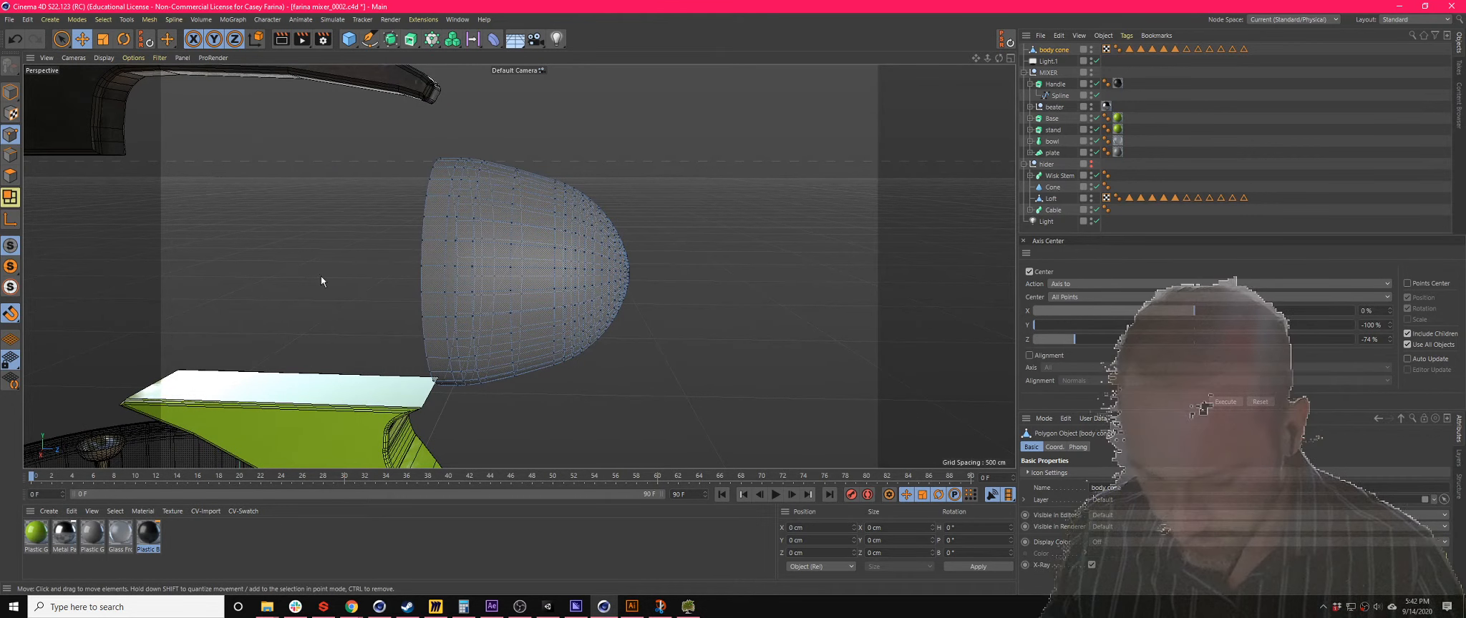
- Loop-select the ring of edges around the body cone just behind its open front rim
{"action": "key", "text": "u"}
{"action": "key", "text": "l"}
{"action": "left_click", "coordinate": [458, 247]}
{"action": "scroll", "coordinate": [412, 262], "scroll_direction": "up", "scroll_amount": 2}
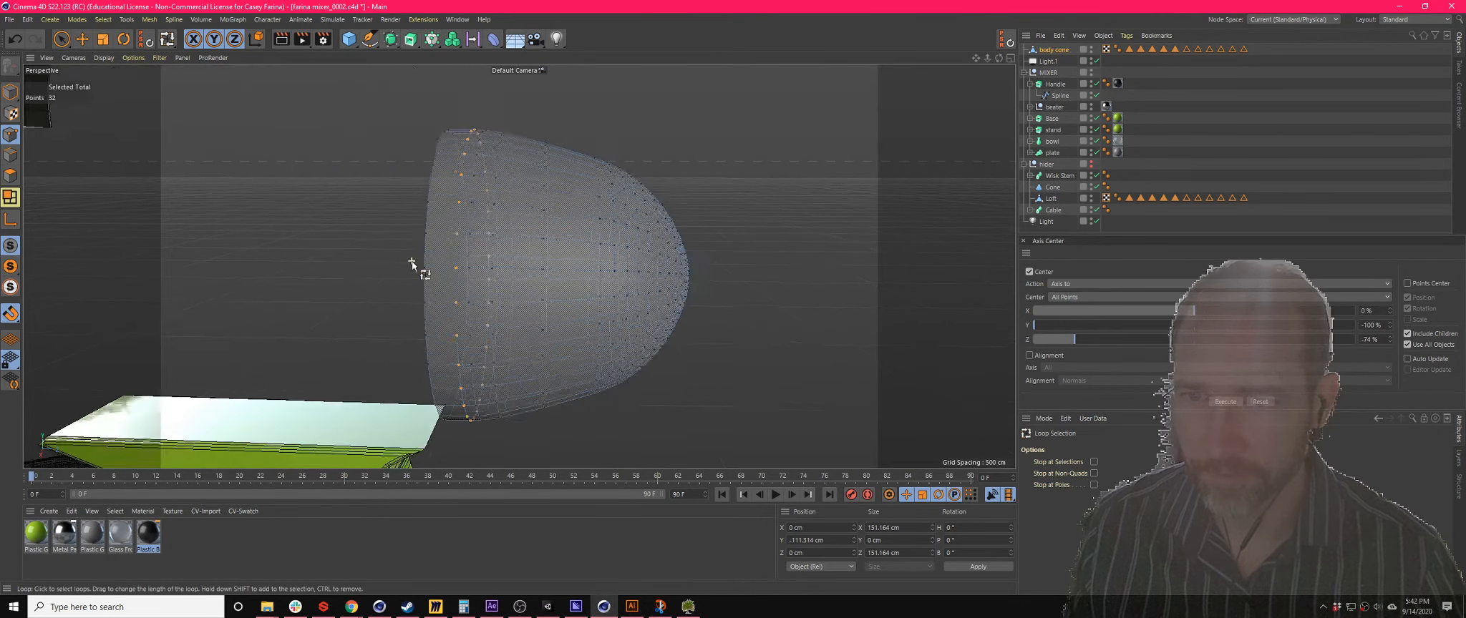
{"action": "scroll", "coordinate": [412, 263], "scroll_direction": "up", "scroll_amount": 4}
{"action": "left_click_drag", "start_coordinate": [457, 266], "coordinate": [435, 235], "text": "alt"}
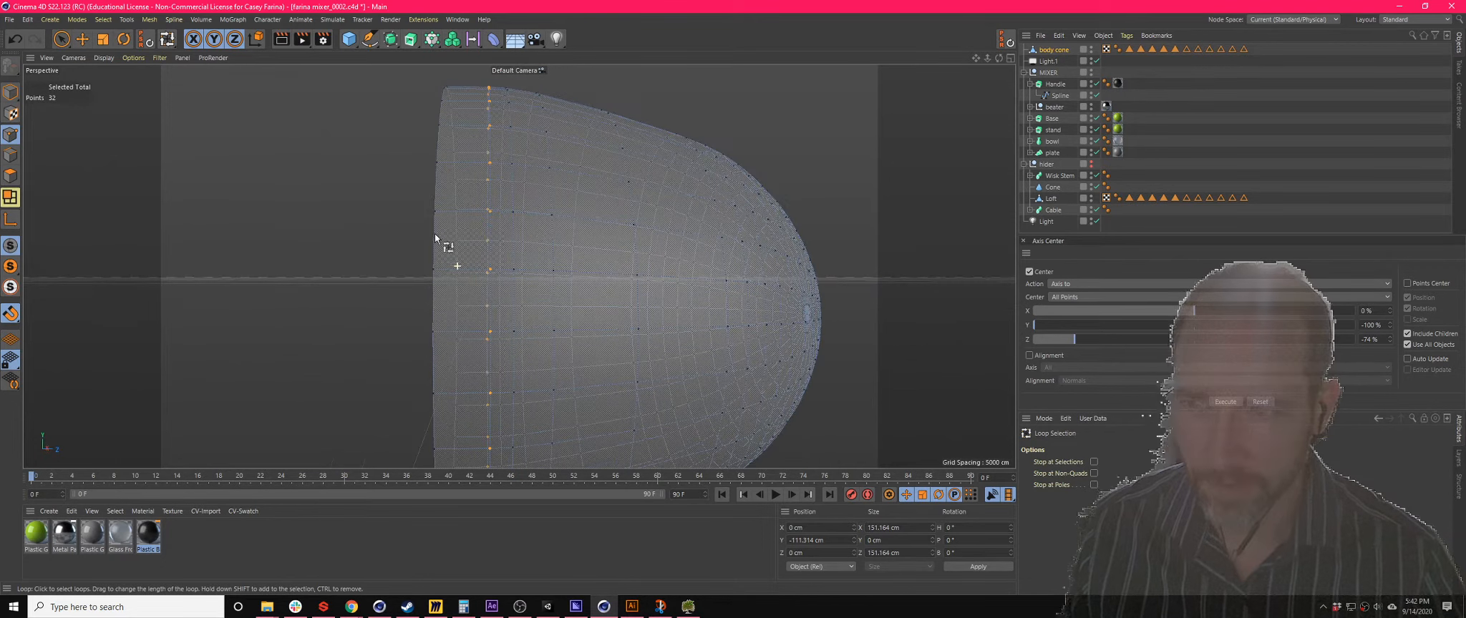
{"action": "left_click", "coordinate": [10, 155]}
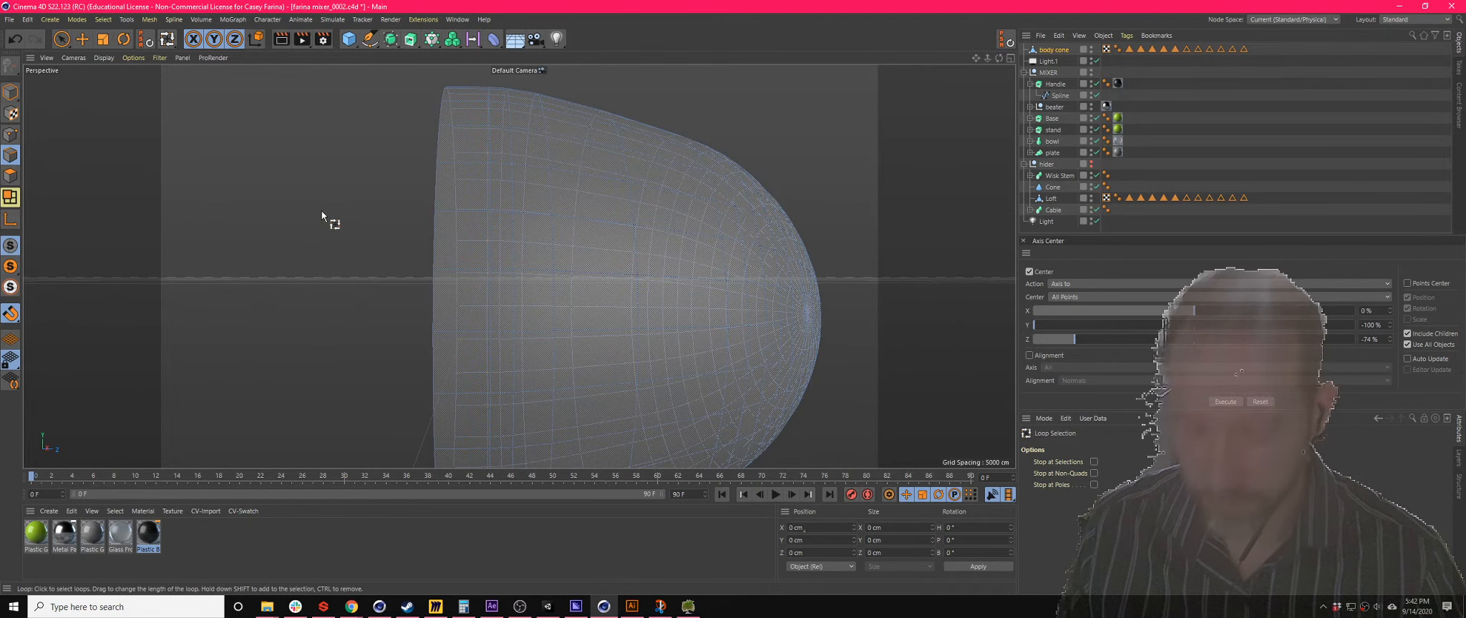
{"action": "left_click", "coordinate": [496, 249]}
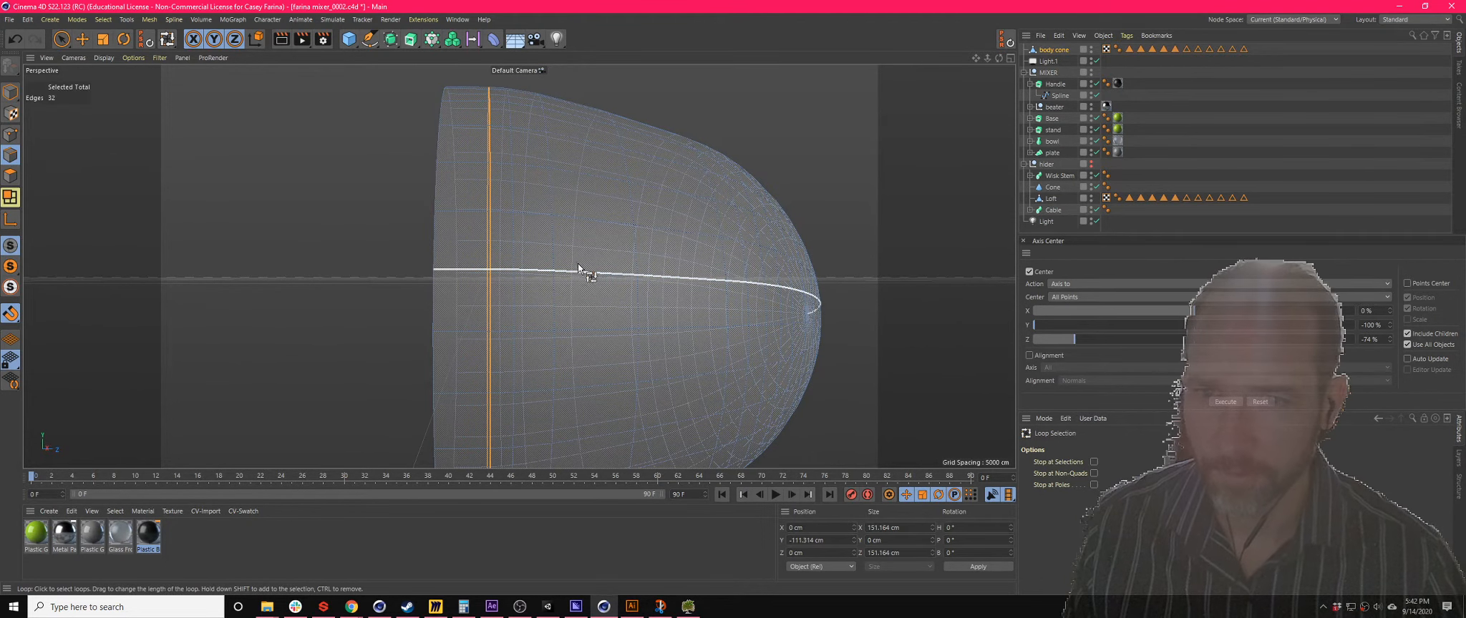
- Bevel the selected edge ring in Chamfer mode with a fixed offset of about 0.3 cm
{"action": "scroll", "coordinate": [565, 279], "scroll_direction": "up", "scroll_amount": 4}
{"action": "left_click_drag", "start_coordinate": [549, 293], "coordinate": [513, 313], "text": "alt"}
{"action": "key", "text": "m"}
{"action": "key", "text": "s"}
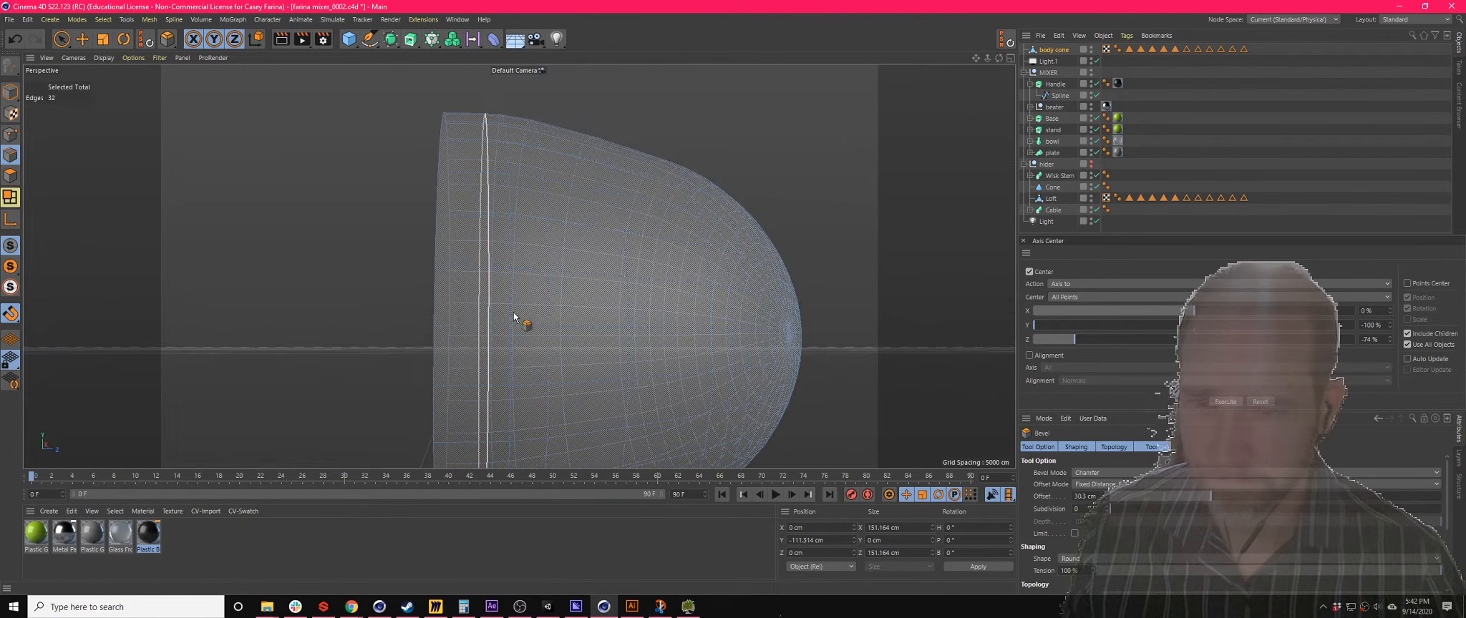
{"action": "scroll", "coordinate": [513, 316], "scroll_direction": "up", "scroll_amount": 3}
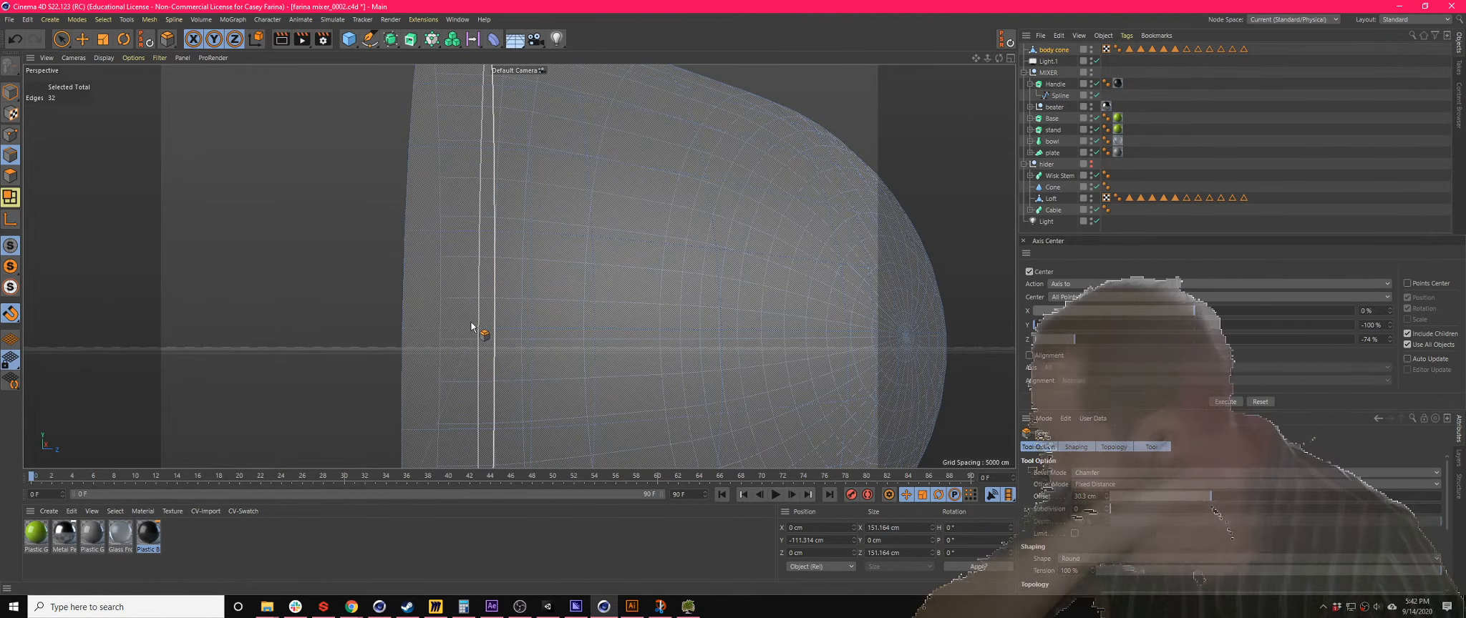
{"action": "left_click_drag", "start_coordinate": [538, 281], "coordinate": [546, 281]}
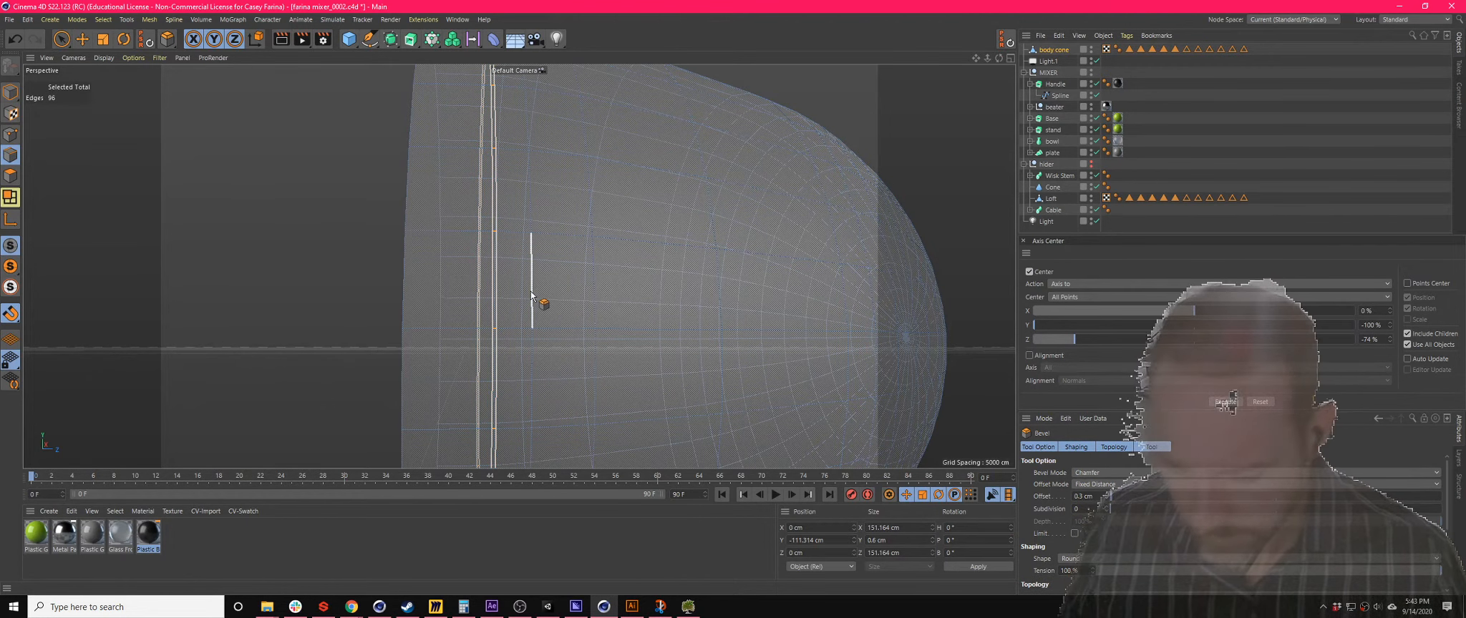
- Loop-select the thin ring of polygons between the beveled edges around the body cone
{"action": "left_click", "coordinate": [10, 176]}
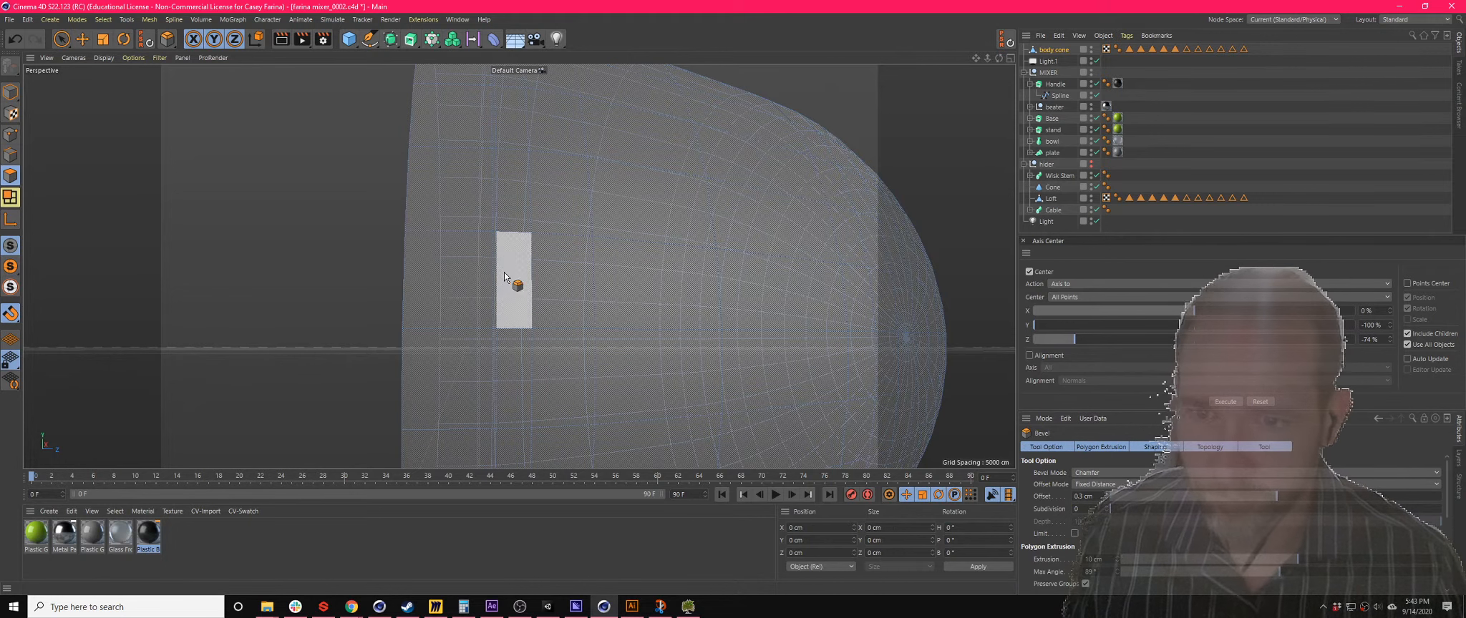
{"action": "key", "text": "u"}
{"action": "key", "text": "l"}
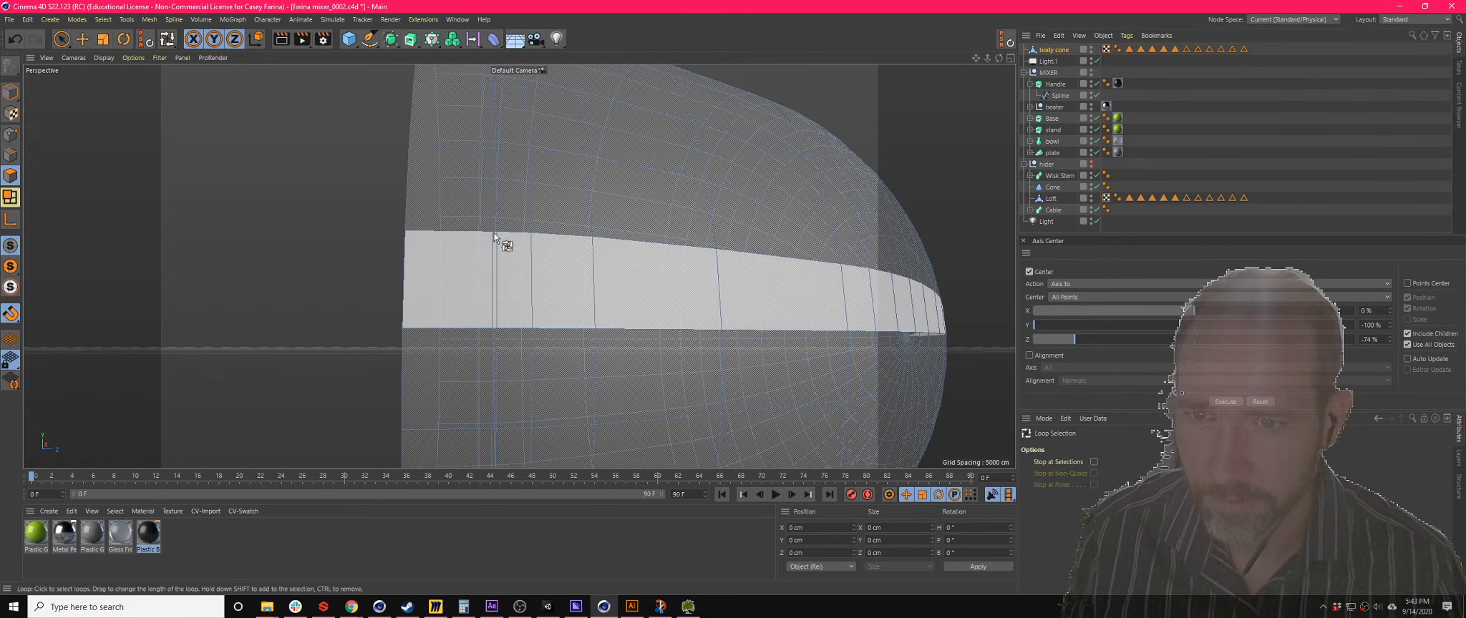
{"action": "left_click", "coordinate": [494, 233]}
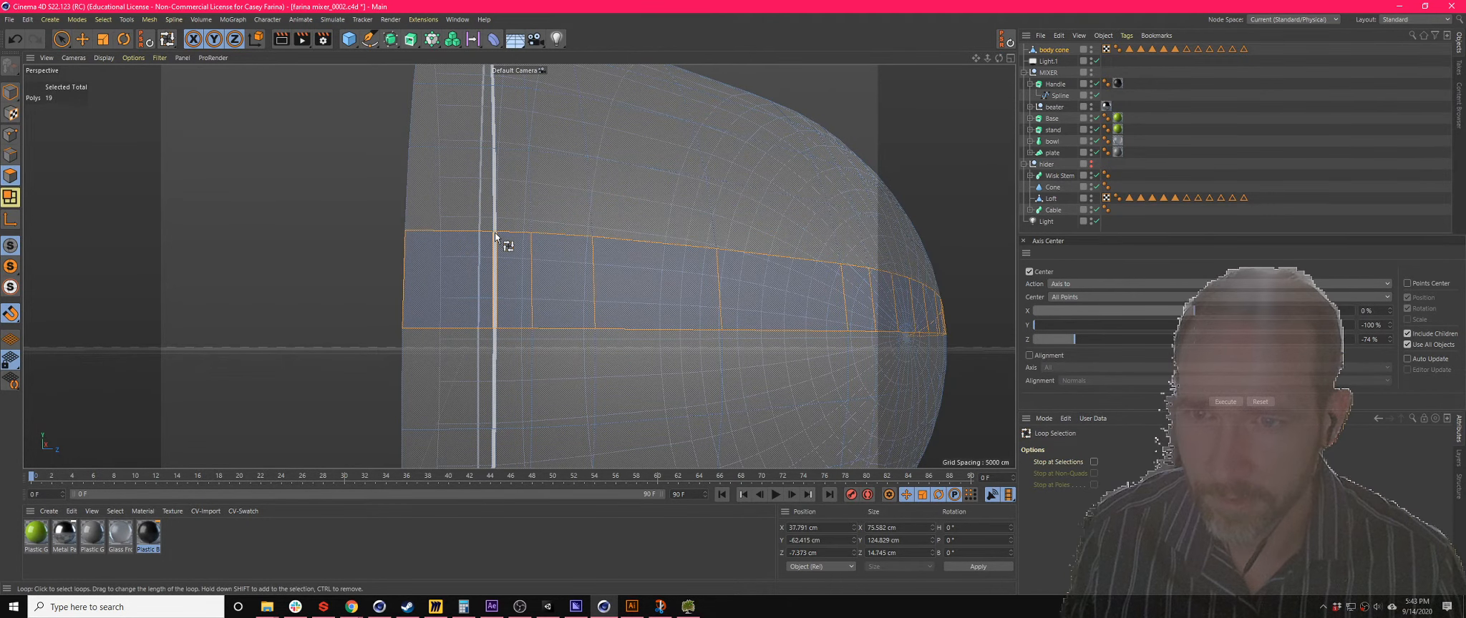
{"action": "left_click", "coordinate": [494, 231]}
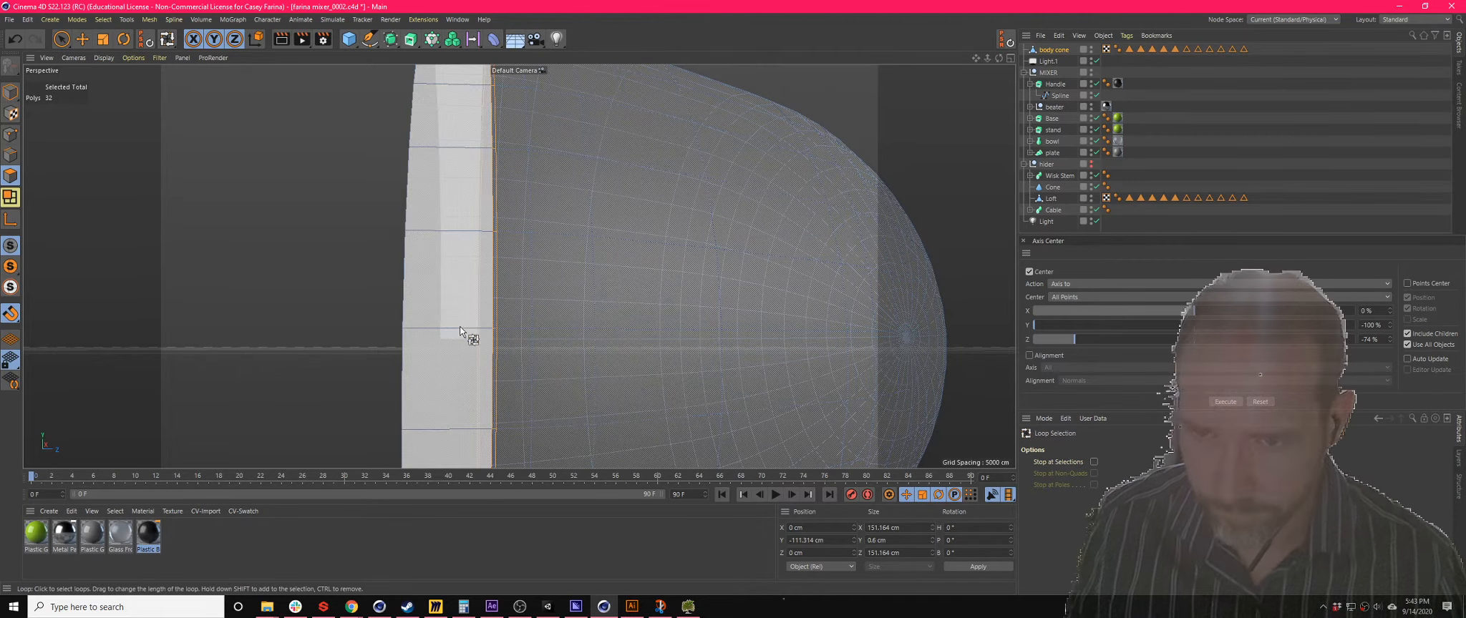
- Reverse the normals of all the body cone's polygons
{"action": "left_click_drag", "start_coordinate": [731, 342], "coordinate": [695, 293]}
{"action": "scroll", "coordinate": [687, 308], "scroll_direction": "down", "scroll_amount": 8}
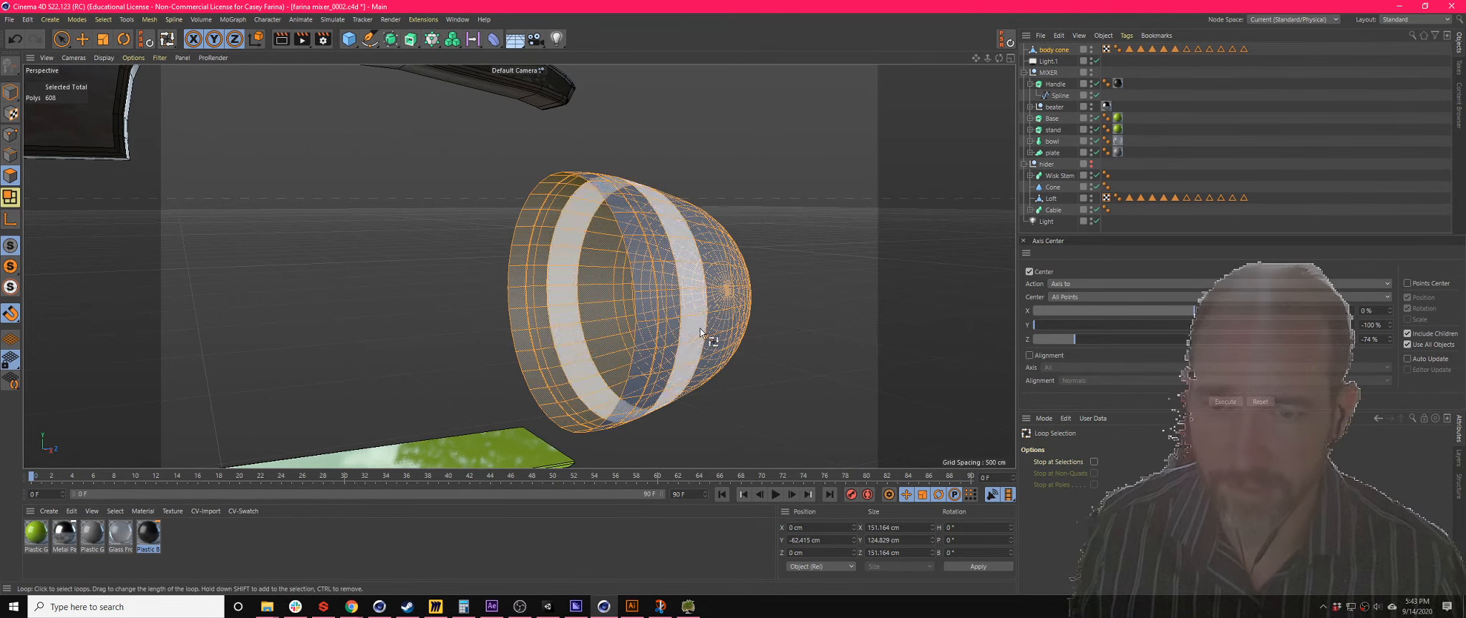
{"action": "left_click_drag", "start_coordinate": [586, 368], "coordinate": [678, 362], "text": "alt"}
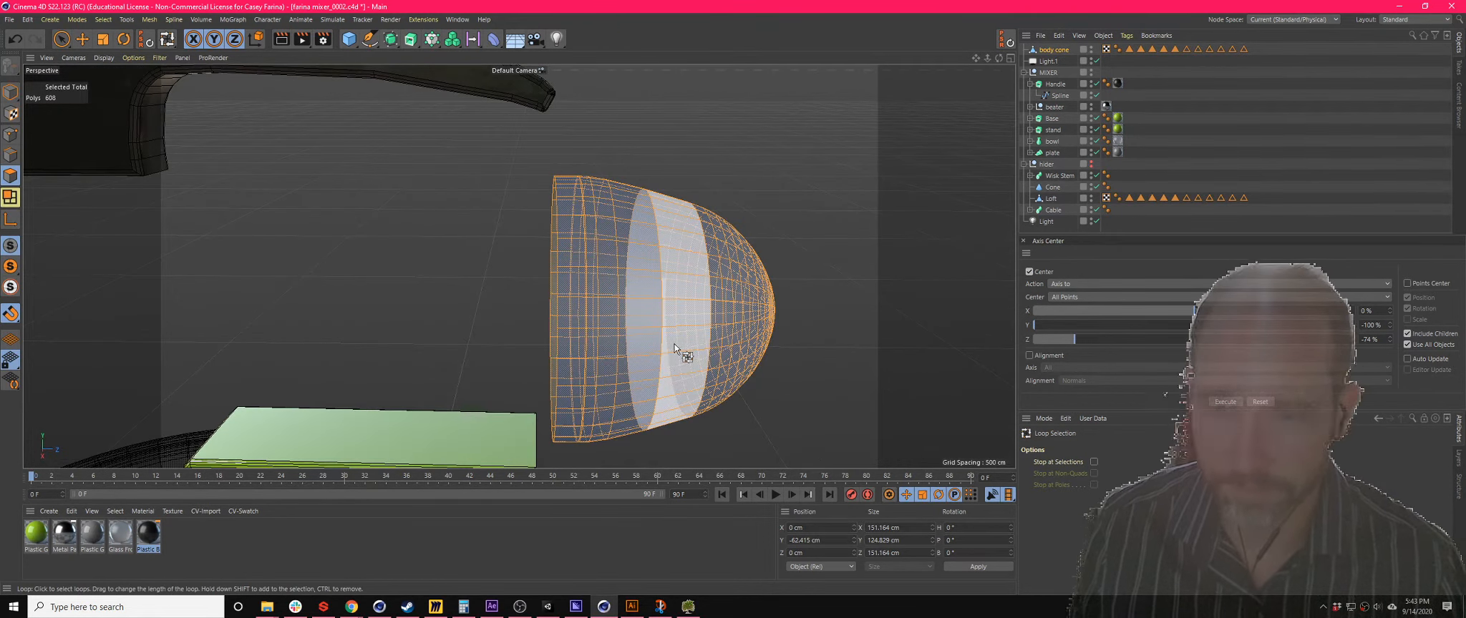
{"action": "right_click", "coordinate": [685, 302]}
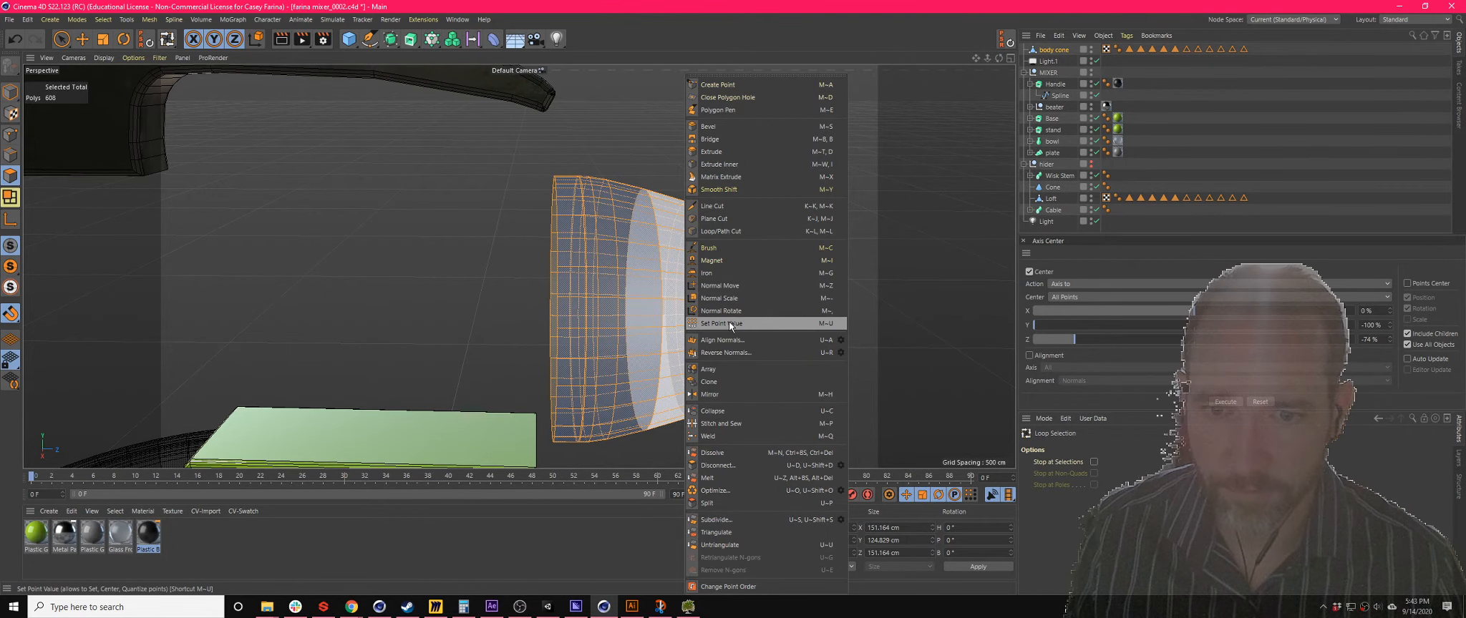
{"action": "left_click", "coordinate": [725, 351]}
- Loop-select the thin polygon ring behind the cone's open rim and extrude it inward with an offset of about -1.2 cm
{"action": "left_click_drag", "start_coordinate": [466, 330], "coordinate": [522, 295], "text": "alt"}
{"action": "scroll", "coordinate": [601, 289], "scroll_direction": "up", "scroll_amount": 5}
{"action": "left_click_drag", "start_coordinate": [639, 276], "coordinate": [644, 296], "text": "alt"}
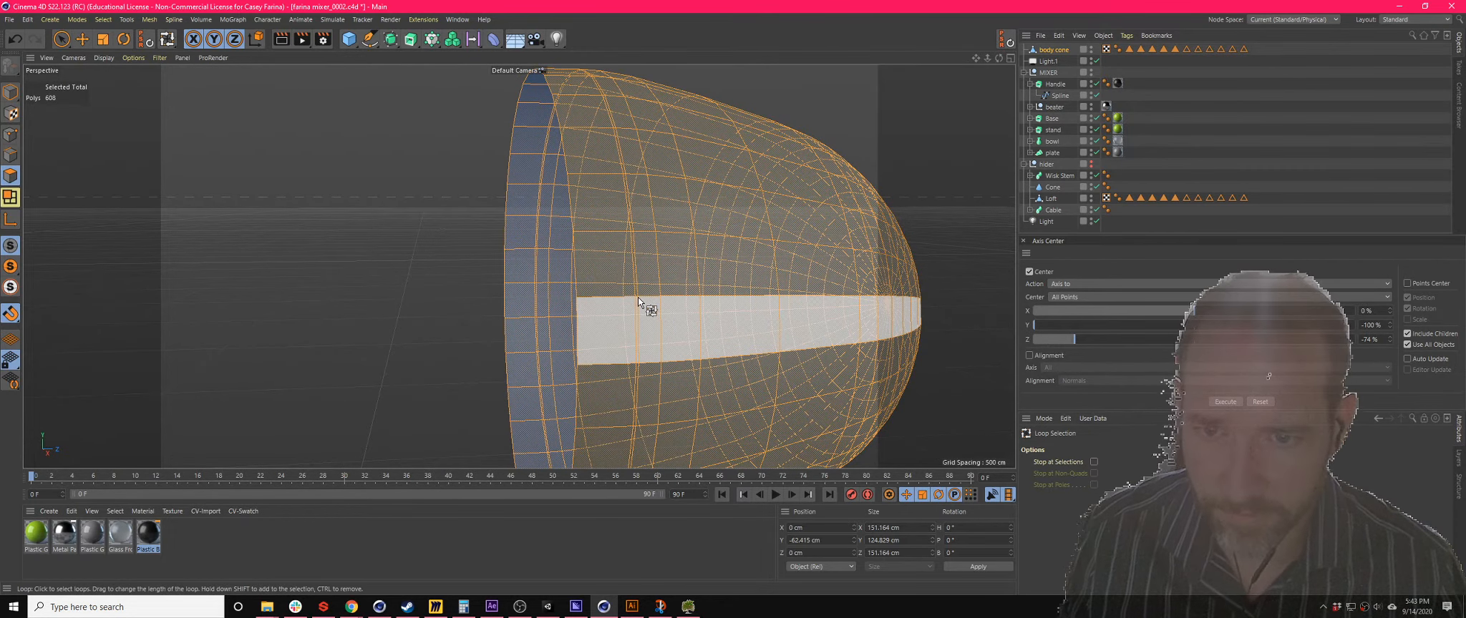
{"action": "left_click", "coordinate": [637, 297]}
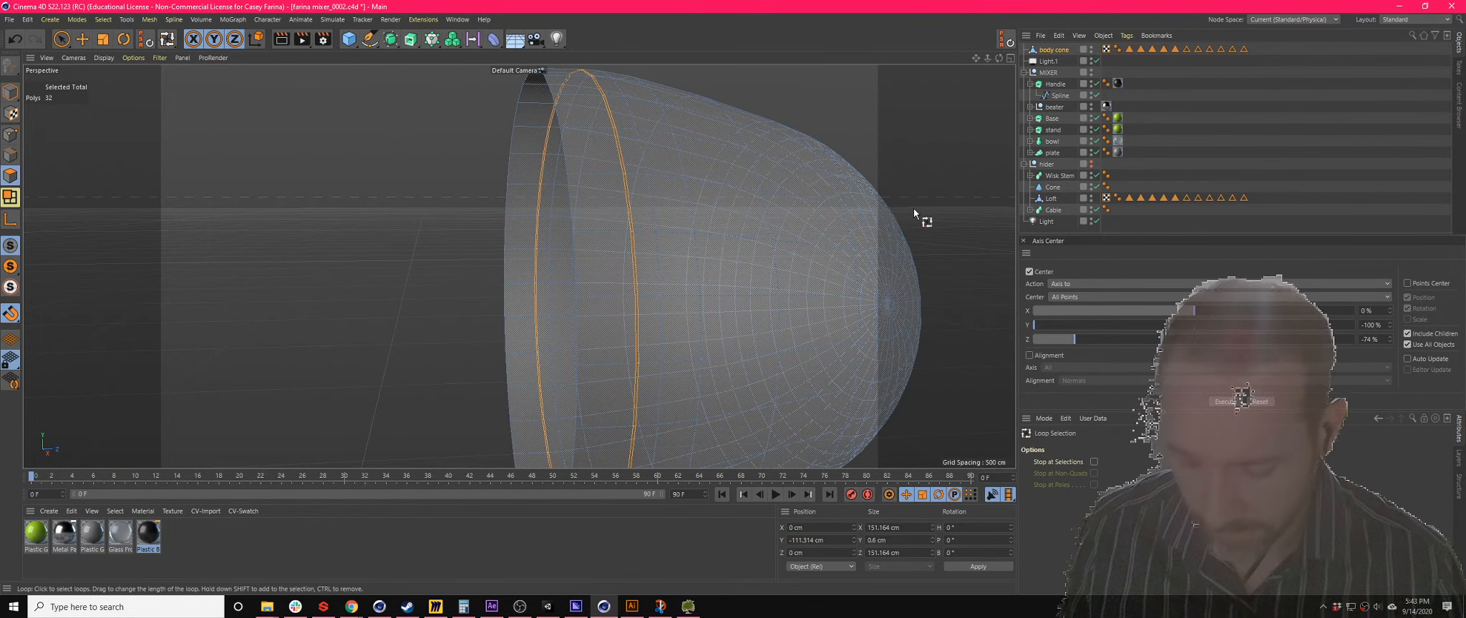
{"action": "key", "text": "i"}
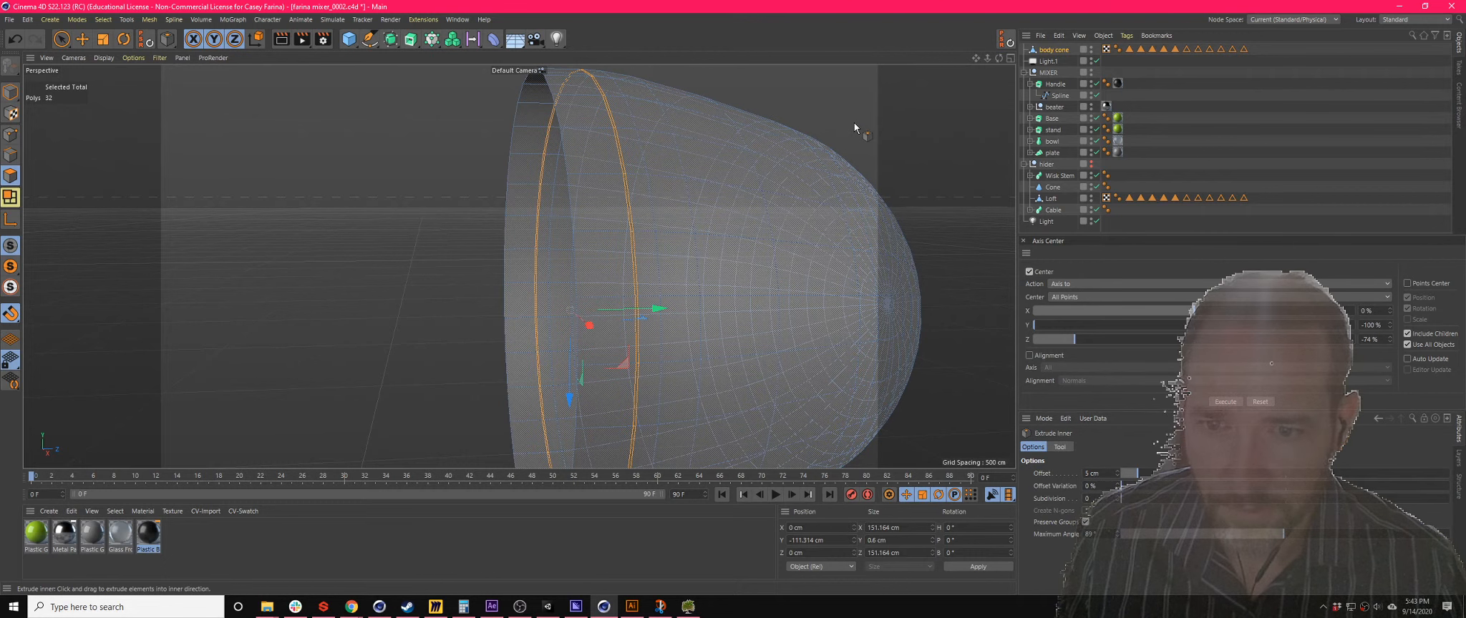
{"action": "key", "text": "d"}
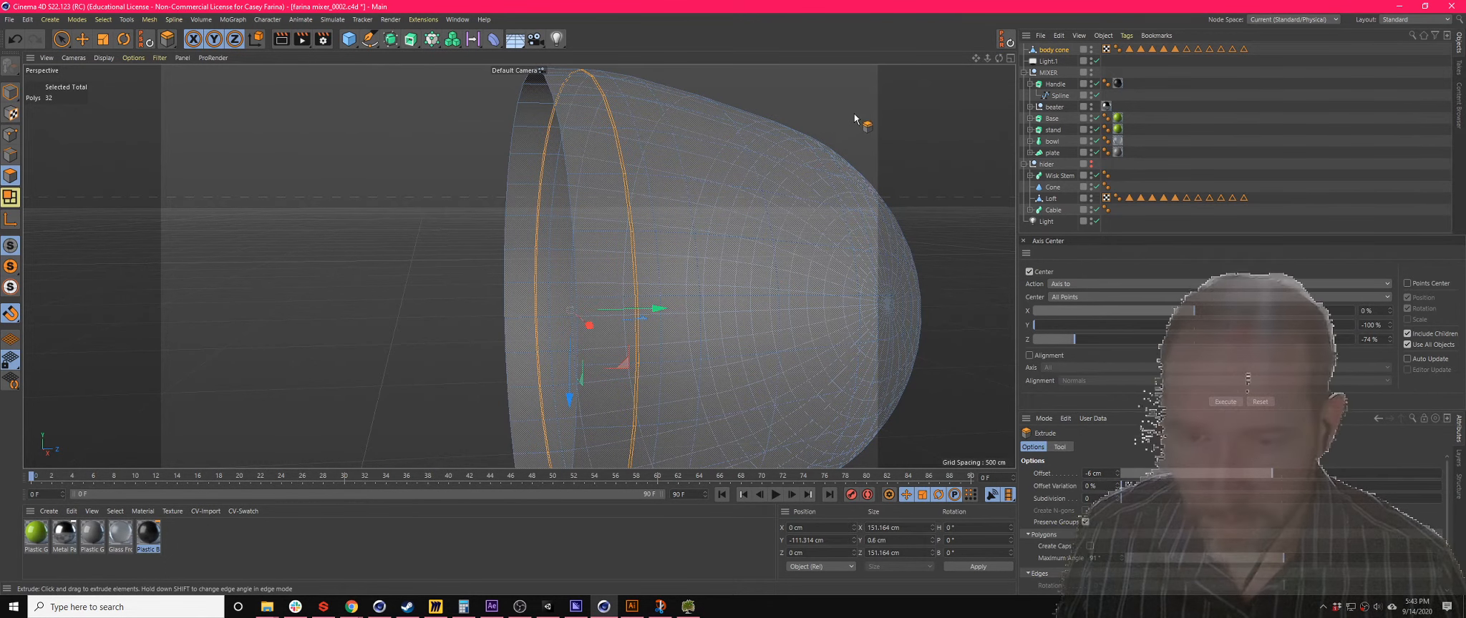
{"action": "scroll", "coordinate": [713, 216], "scroll_direction": "up", "scroll_amount": 10}
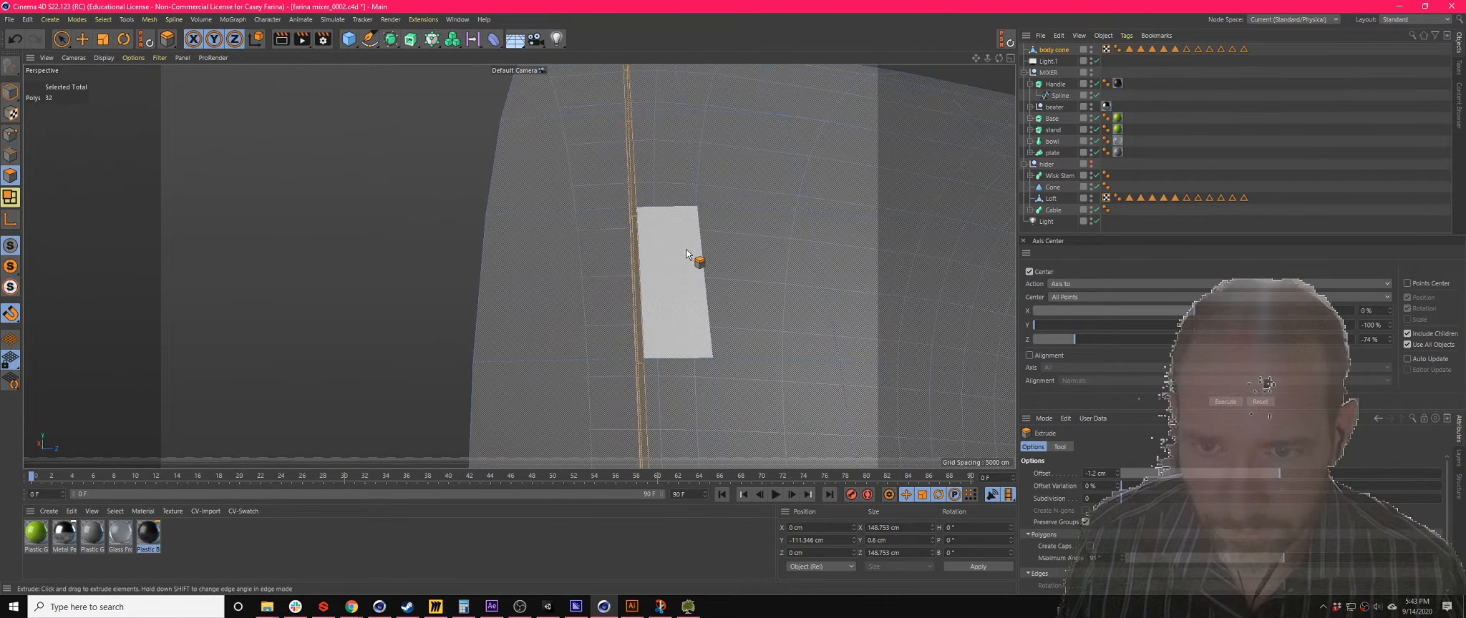
{"action": "left_click_drag", "start_coordinate": [687, 251], "coordinate": [697, 286], "text": "alt"}
- Loop-select the edge ring near the cone's closed tip, matching it to the blueprint in the Right view
{"action": "left_click_drag", "start_coordinate": [974, 63], "coordinate": [687, 65]}
{"action": "scroll", "coordinate": [714, 262], "scroll_direction": "down", "scroll_amount": 5}
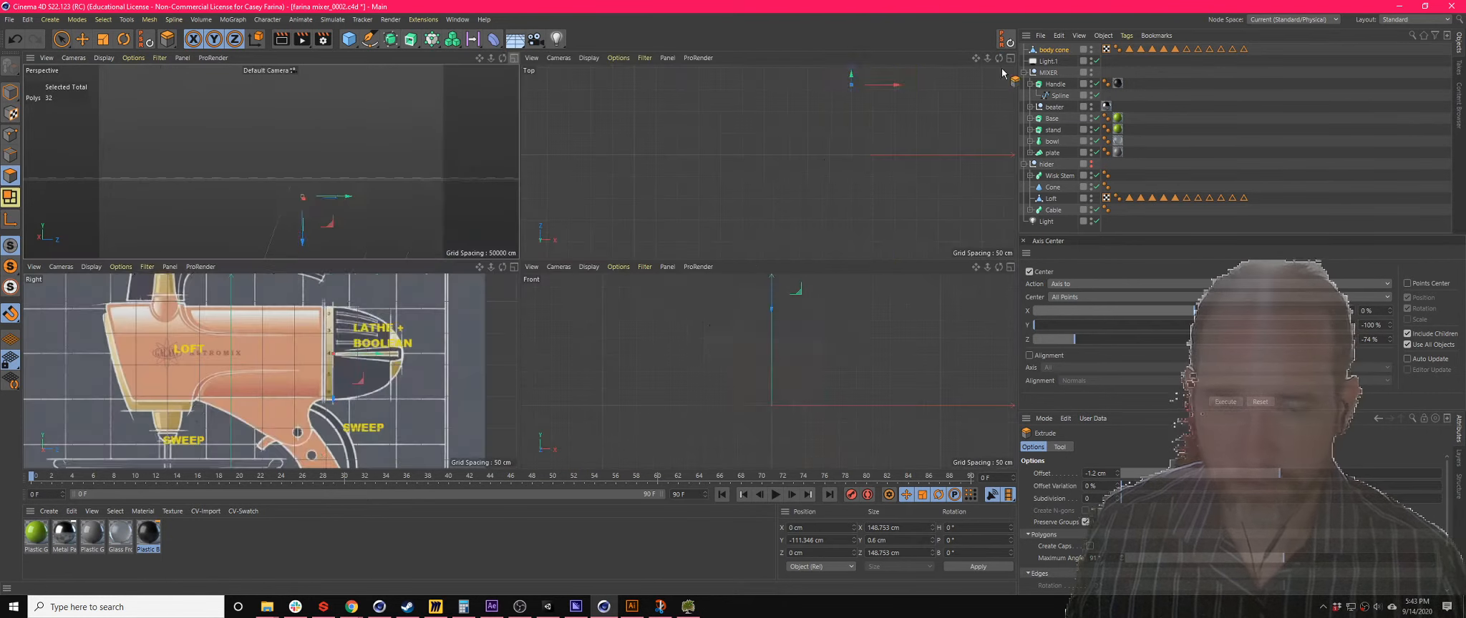
{"action": "left_click", "coordinate": [1010, 58]}
{"action": "scroll", "coordinate": [393, 329], "scroll_direction": "up", "scroll_amount": 6}
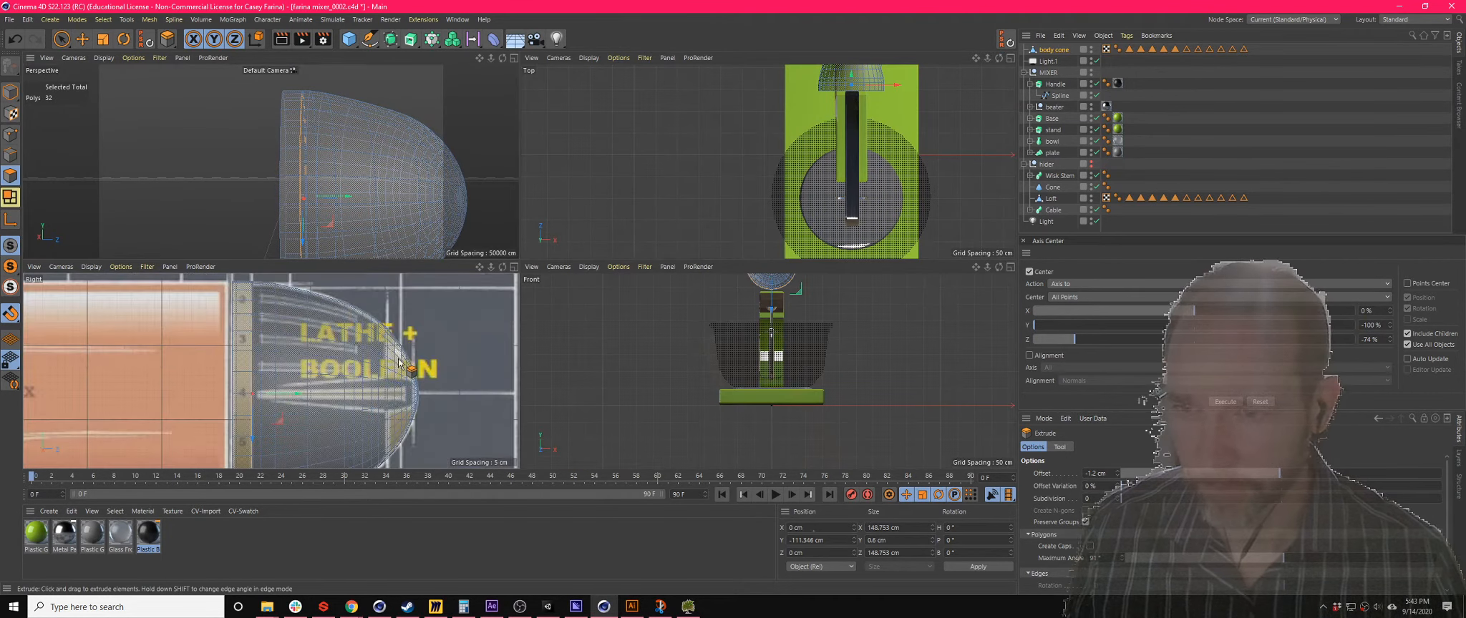
{"action": "key", "text": "u"}
{"action": "key", "text": "l"}
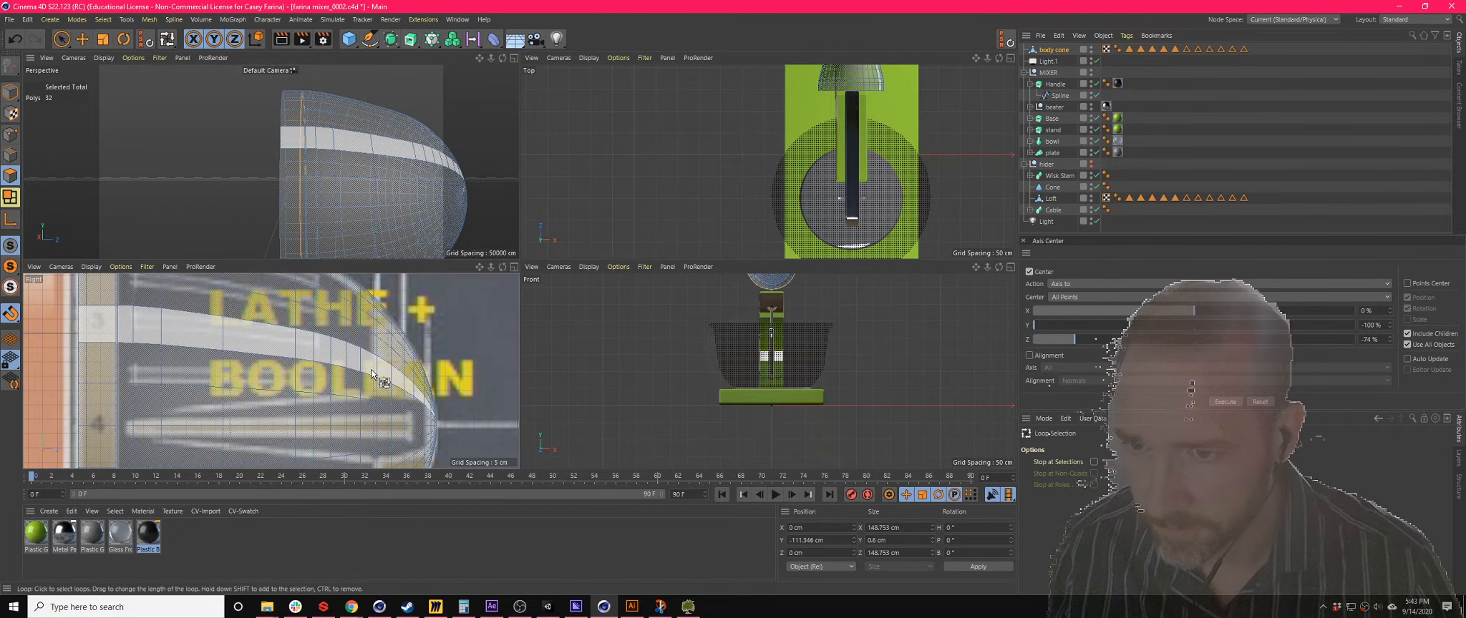
{"action": "left_click", "coordinate": [10, 156]}
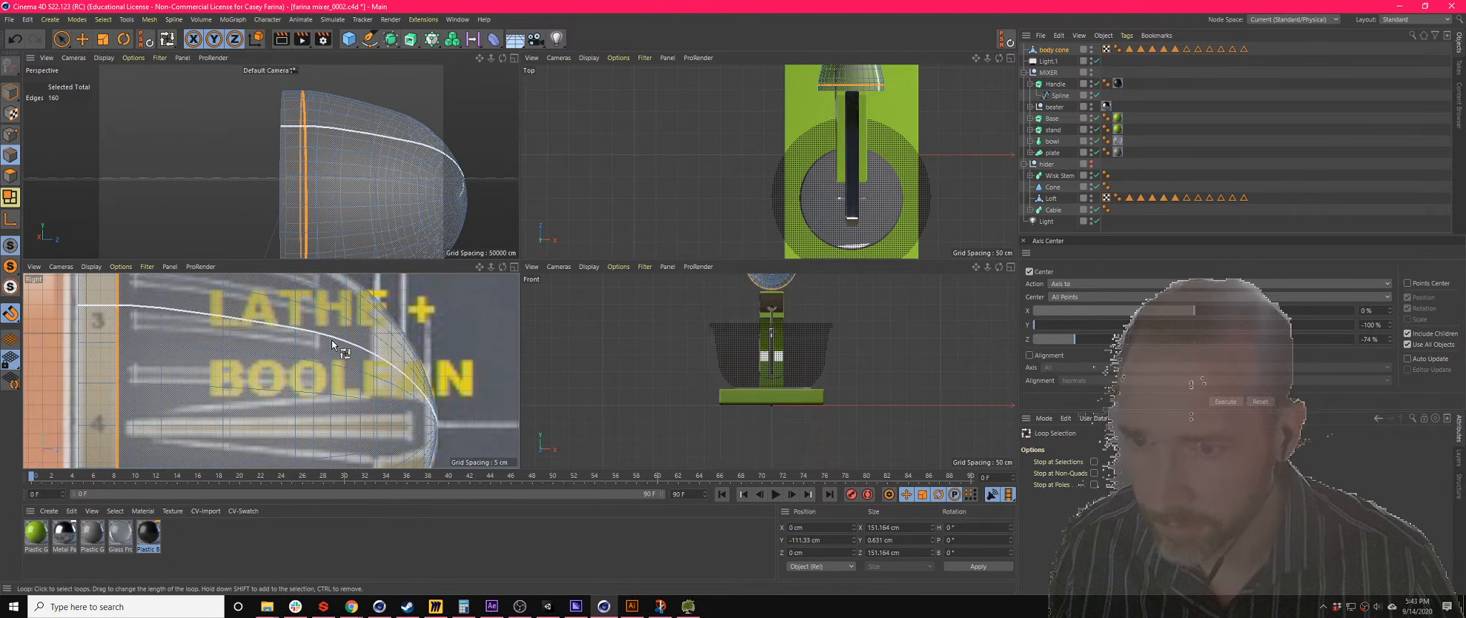
{"action": "left_click", "coordinate": [379, 352]}
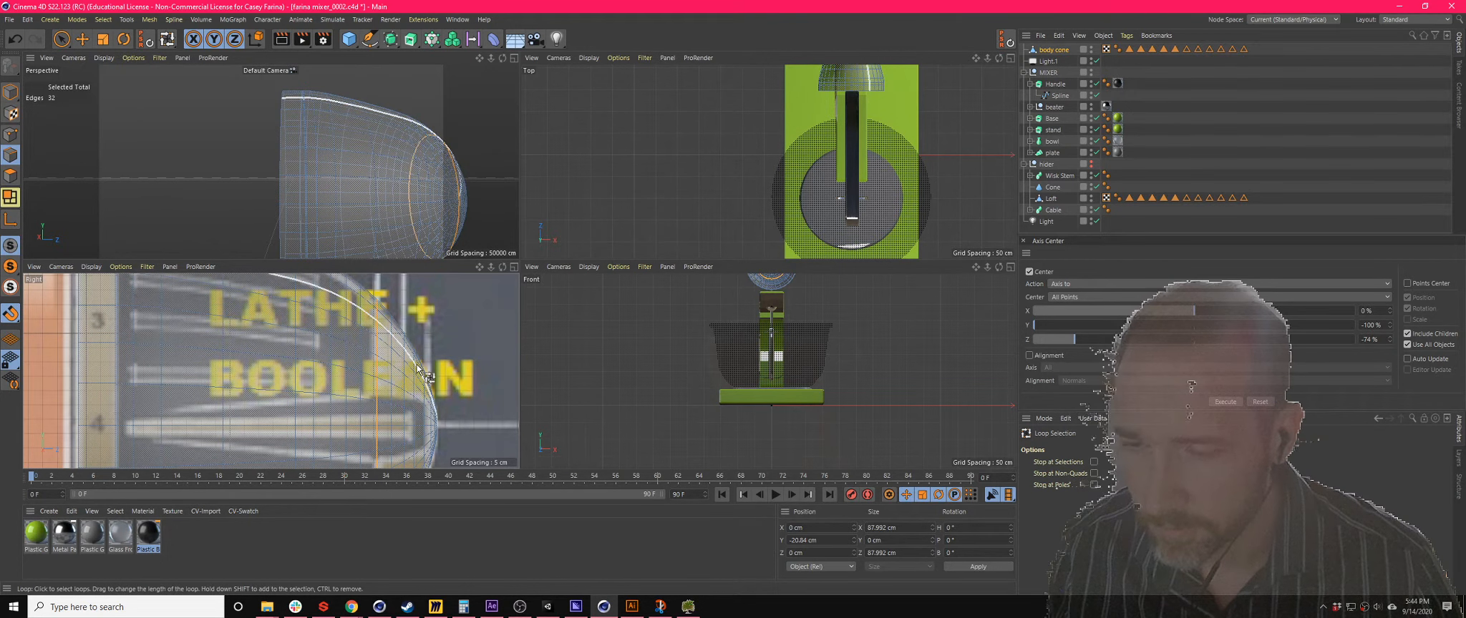
- Bevel the edge ring near the cone's tip in Chamfer mode with a fixed offset of about 0.44 cm
{"action": "scroll", "coordinate": [367, 391], "scroll_direction": "up", "scroll_amount": 3}
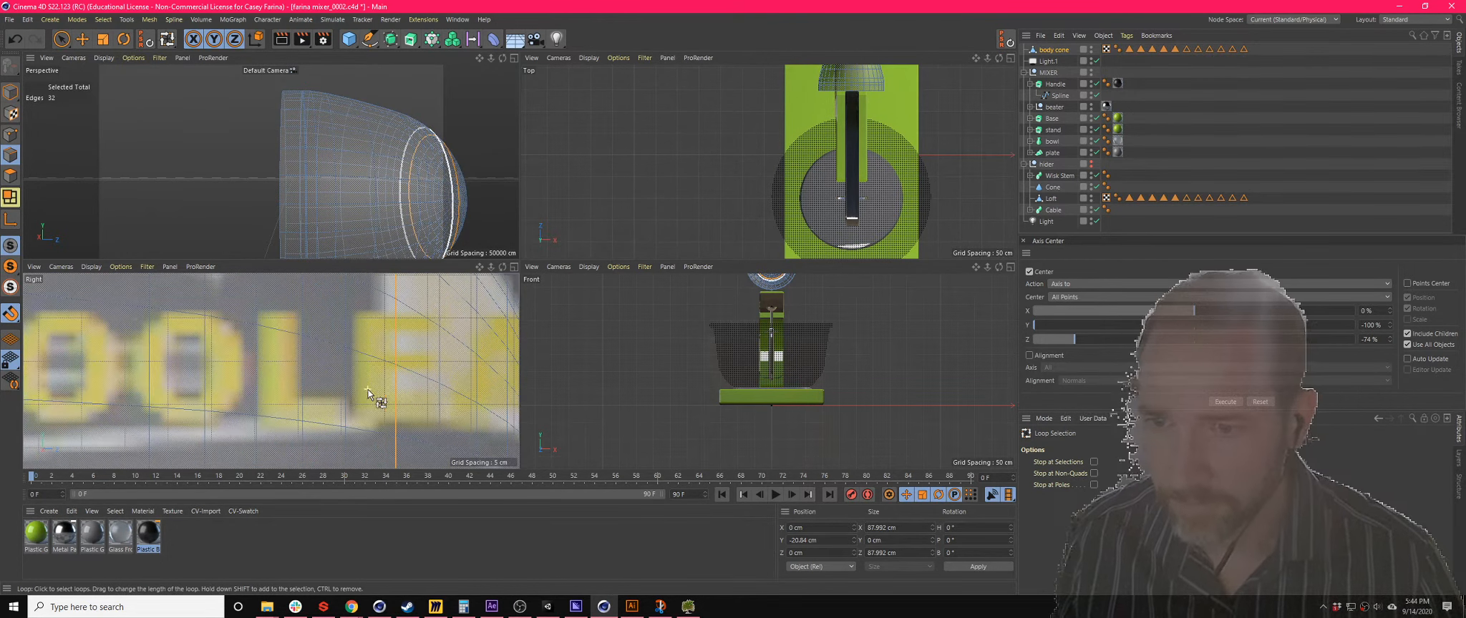
{"action": "right_click", "coordinate": [442, 411]}
{"action": "left_click", "coordinate": [468, 386]}
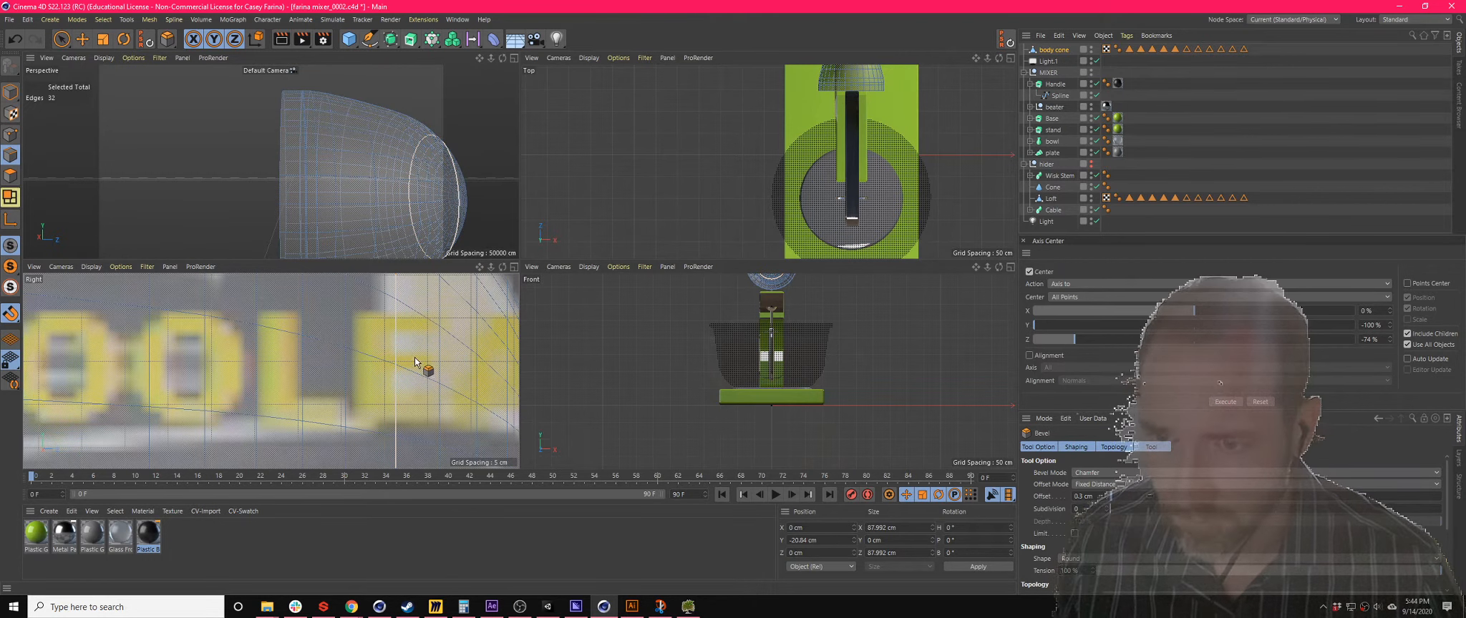
{"action": "left_click_drag", "start_coordinate": [415, 359], "coordinate": [415, 354]}
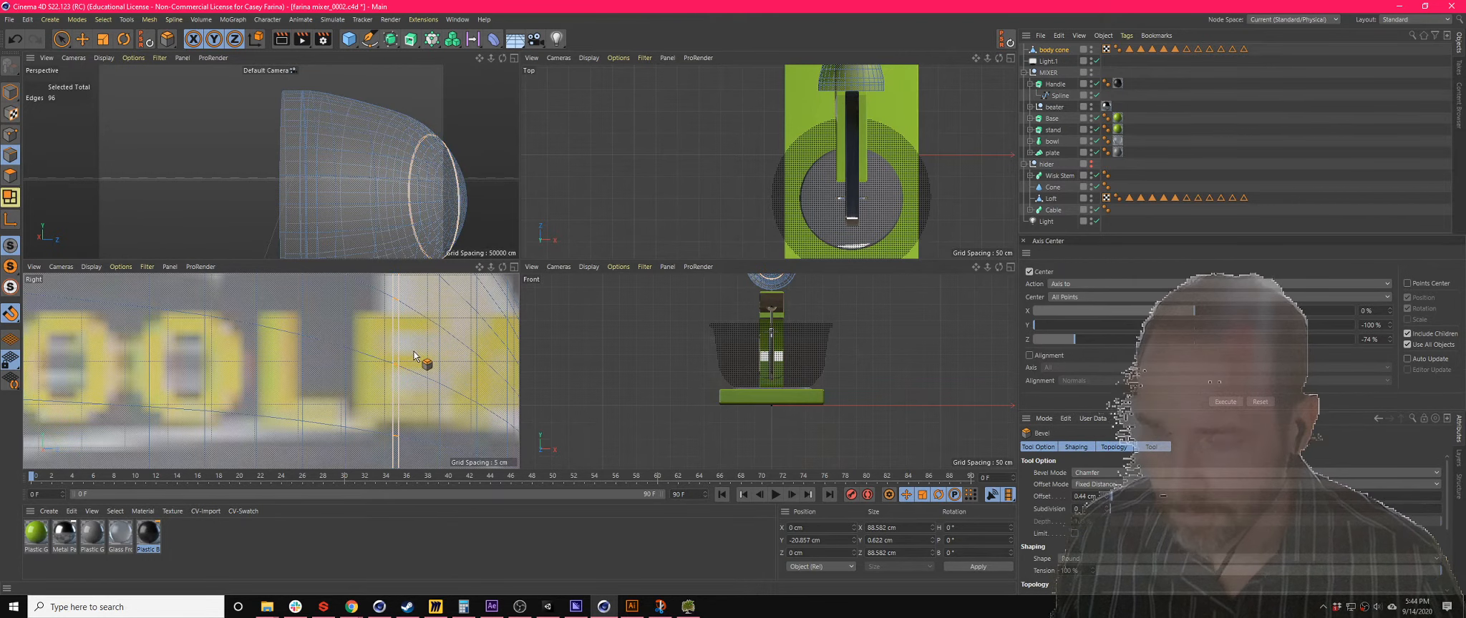
- Loop-select the thin polygon ring between the beveled edges near the tip and extrude it inward with an offset of about -0.3 cm
{"action": "key", "text": "u"}
{"action": "key", "text": "l"}
{"action": "left_click", "coordinate": [10, 175]}
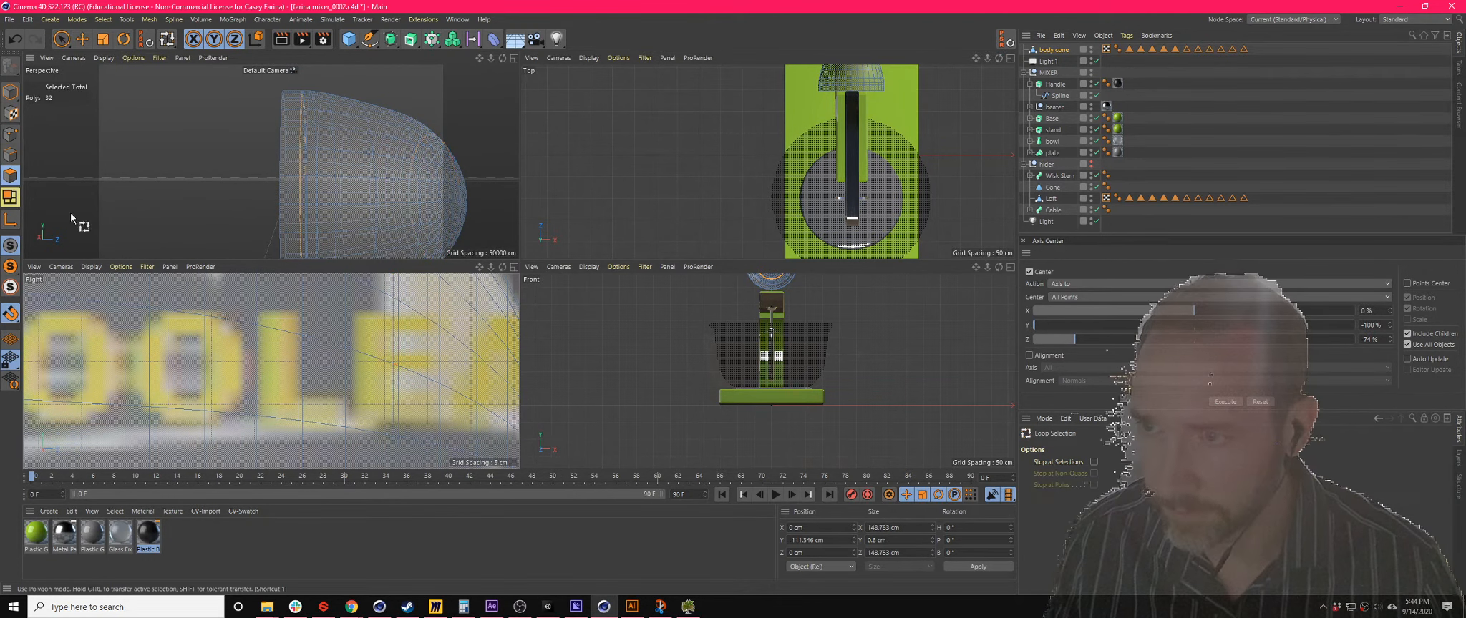
{"action": "left_click", "coordinate": [398, 371]}
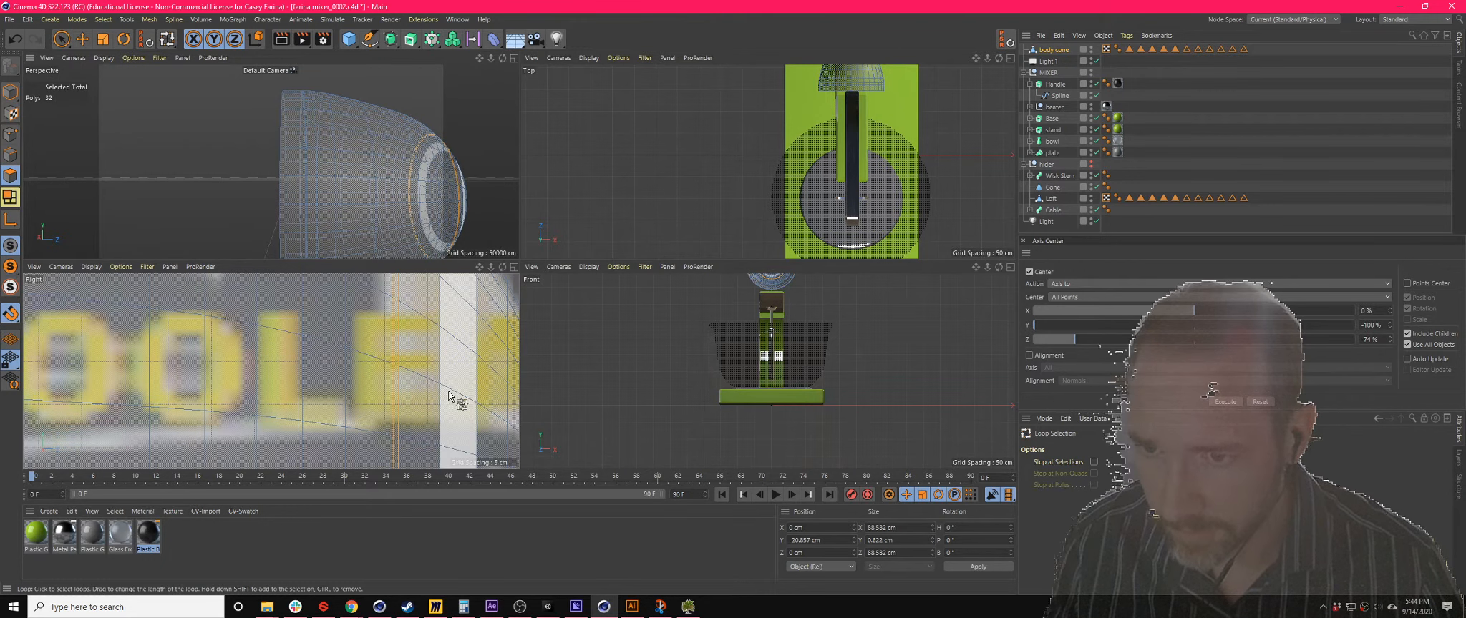
{"action": "key", "text": "d"}
{"action": "left_click_drag", "start_coordinate": [488, 104], "coordinate": [478, 104]}
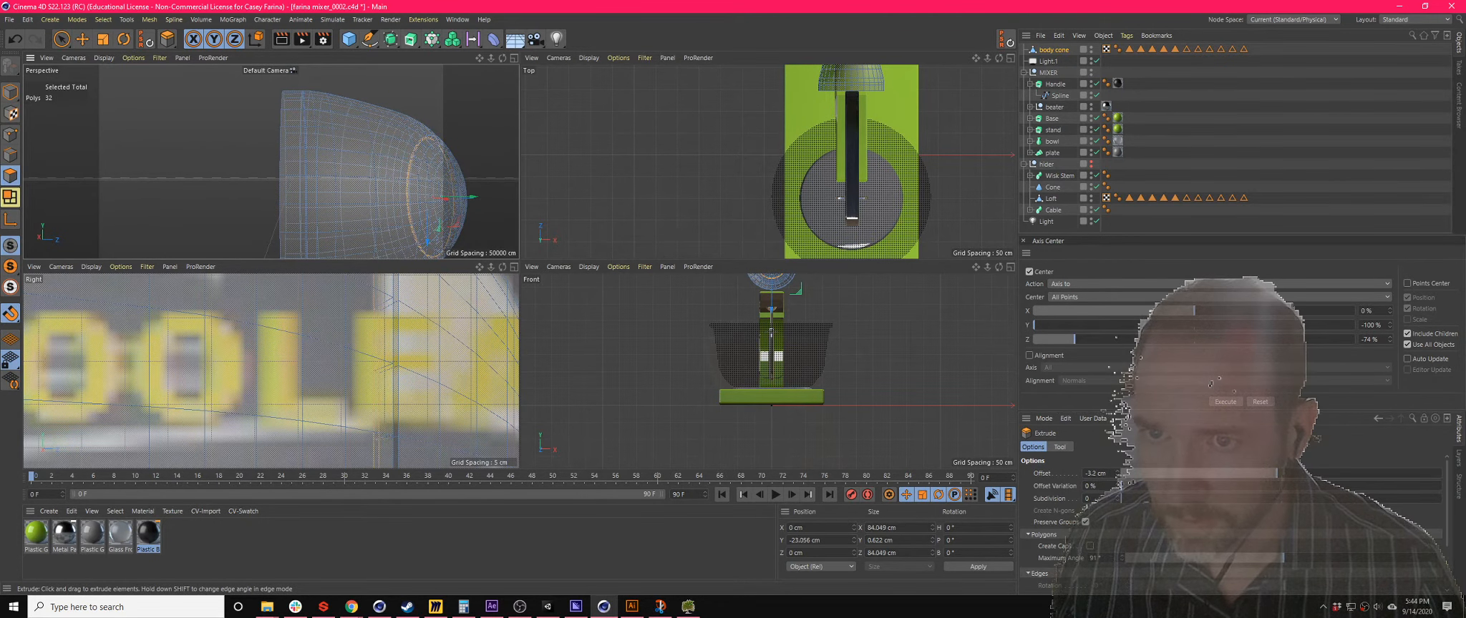
{"action": "left_click_drag", "start_coordinate": [479, 104], "coordinate": [486, 105]}
- Add the recessed ring behind the open rim to the tip ring's polygon selection in the perspective view
{"action": "left_click", "coordinate": [513, 58]}
{"action": "left_click_drag", "start_coordinate": [713, 190], "coordinate": [737, 221], "text": "alt"}
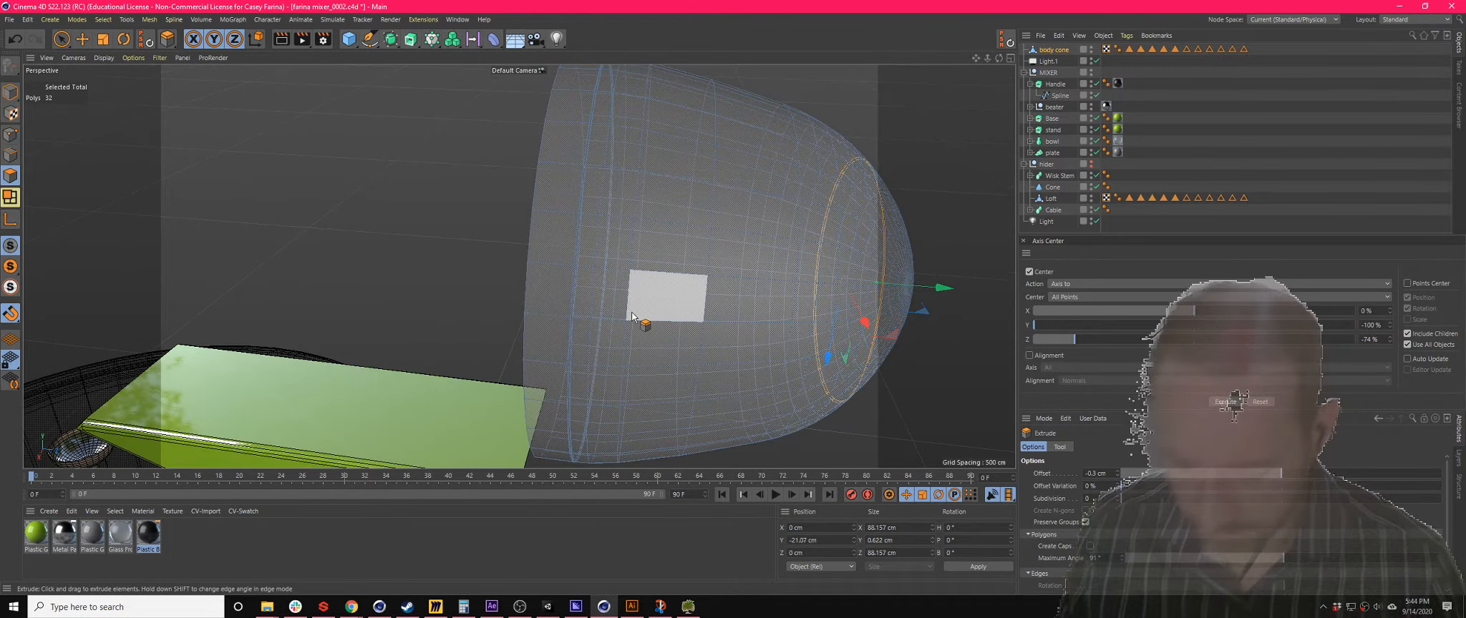
{"action": "key", "text": "u"}
{"action": "key", "text": "l"}
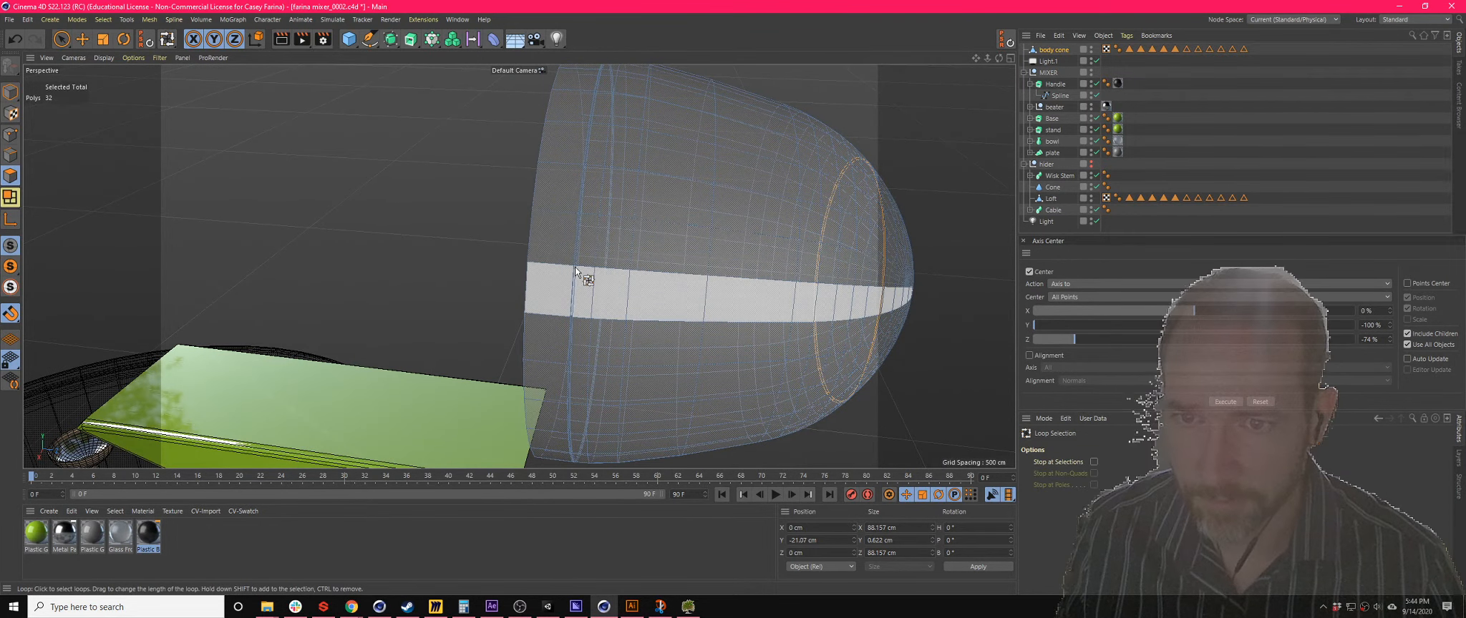
{"action": "scroll", "coordinate": [574, 265], "scroll_direction": "up", "scroll_amount": 5}
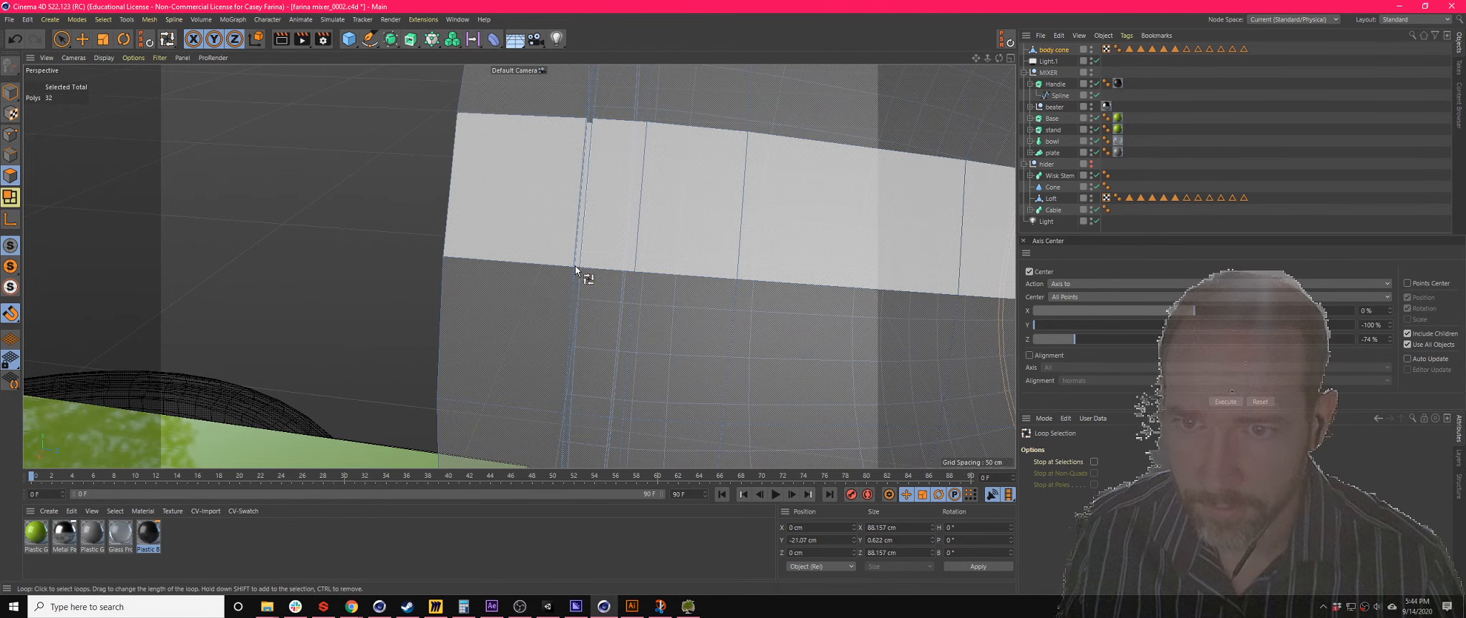
{"action": "left_click", "coordinate": [574, 267]}
{"action": "left_click", "coordinate": [576, 266]}
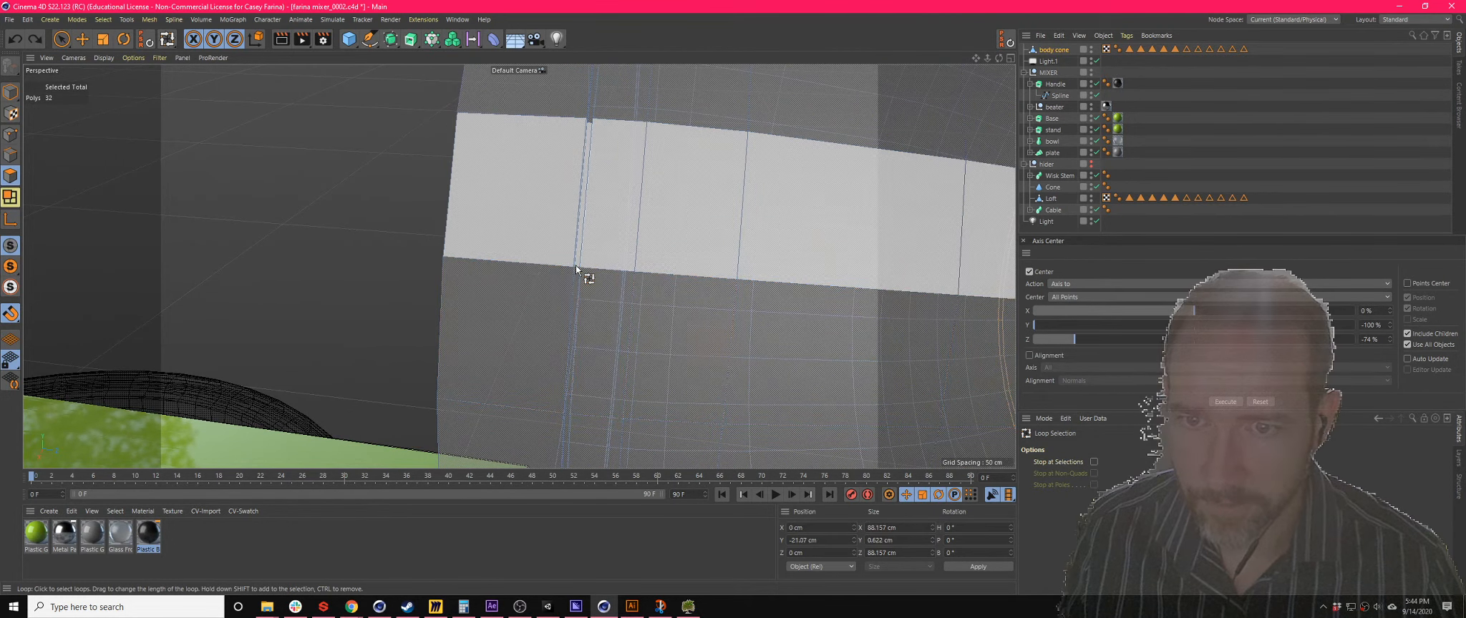
{"action": "scroll", "coordinate": [577, 267], "scroll_direction": "down", "scroll_amount": 5}
{"action": "scroll", "coordinate": [631, 306], "scroll_direction": "down", "scroll_amount": 5}
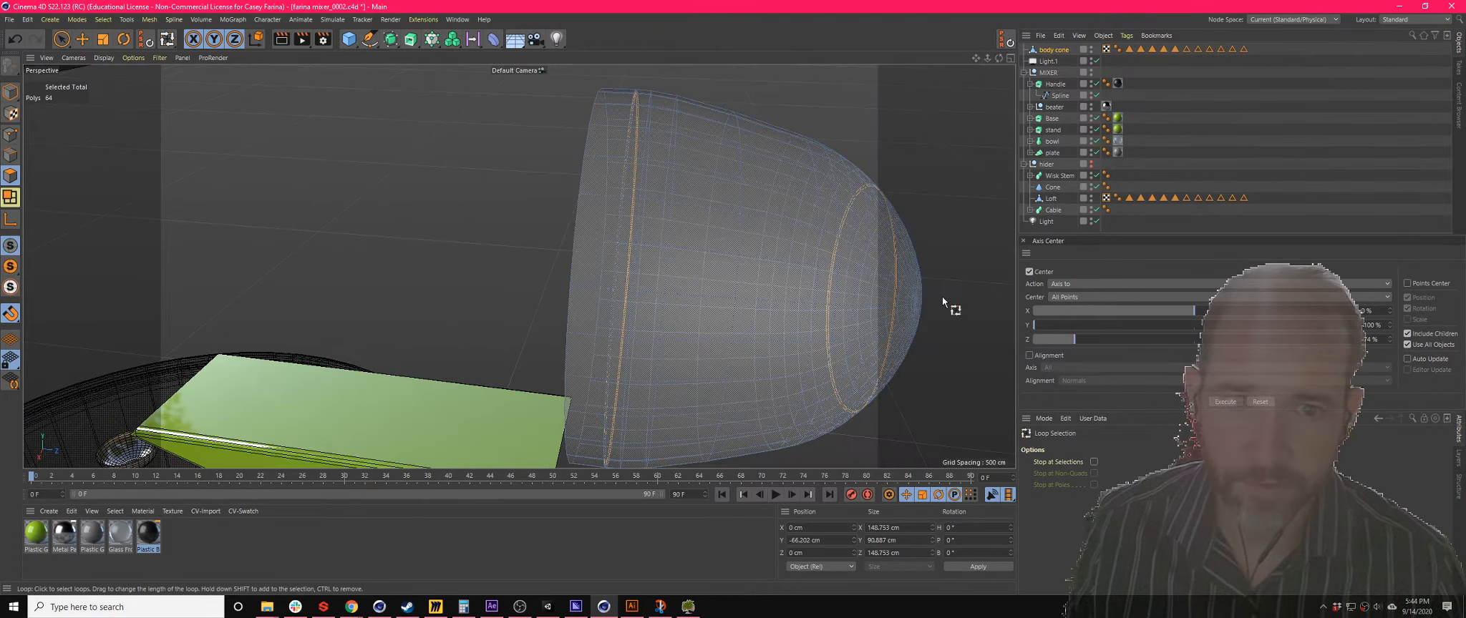
- Fill-select the cone's polygons between the two recessed seams and apply the Plastic Black material to them
{"action": "left_click_drag", "start_coordinate": [993, 60], "coordinate": [975, 65]}
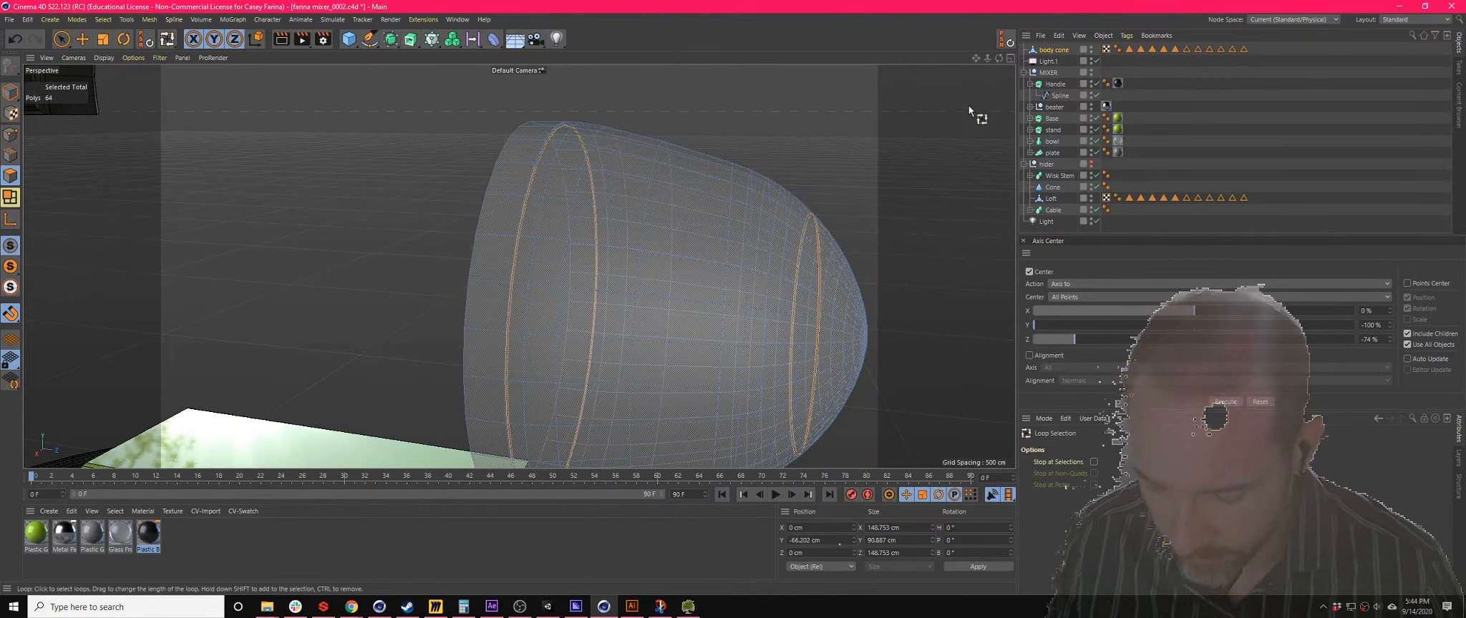
{"action": "key", "text": "u"}
{"action": "key", "text": "i"}
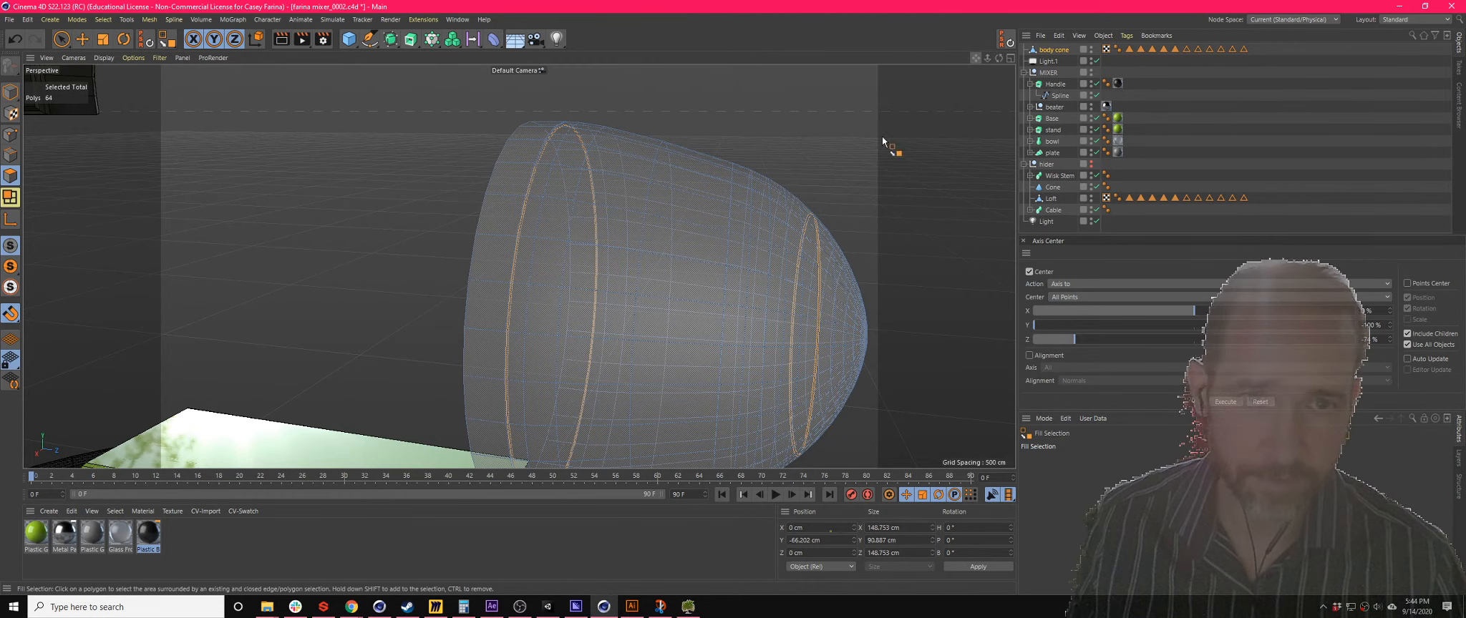
{"action": "left_click_drag", "start_coordinate": [999, 58], "coordinate": [1004, 57]}
{"action": "left_click", "coordinate": [705, 281]}
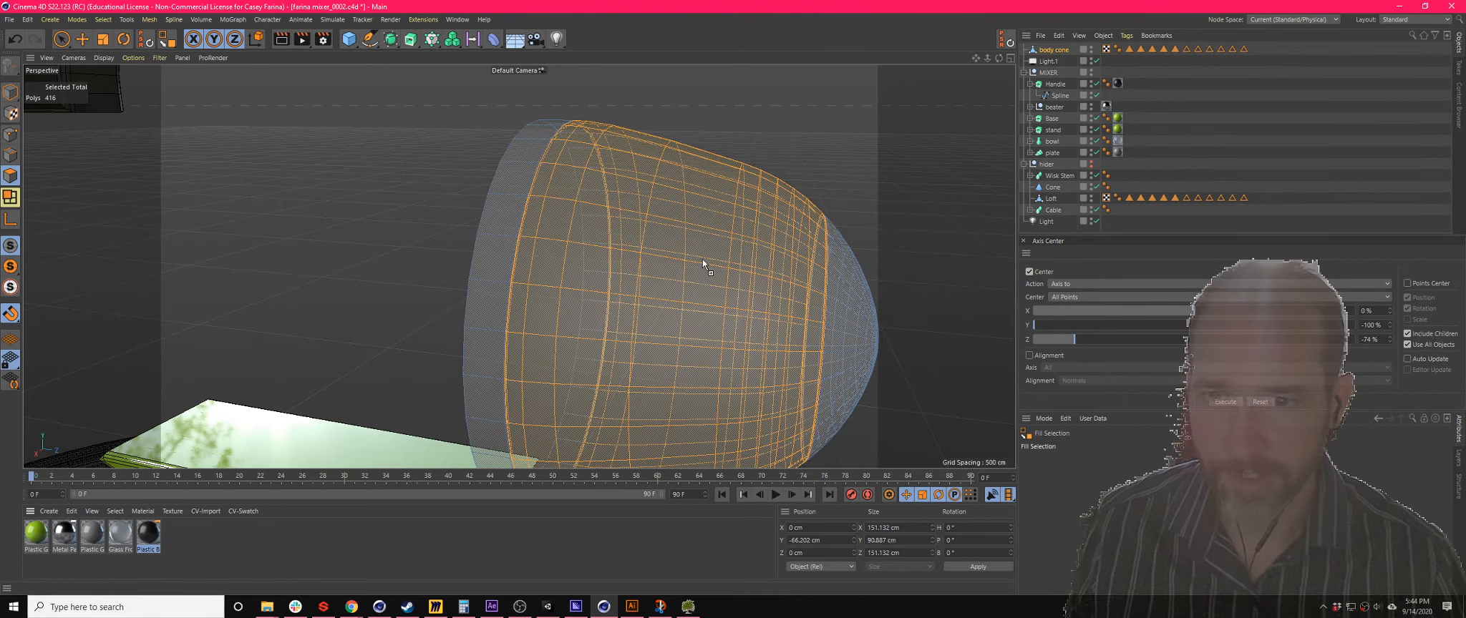
{"action": "left_click_drag", "start_coordinate": [700, 259], "coordinate": [700, 259]}
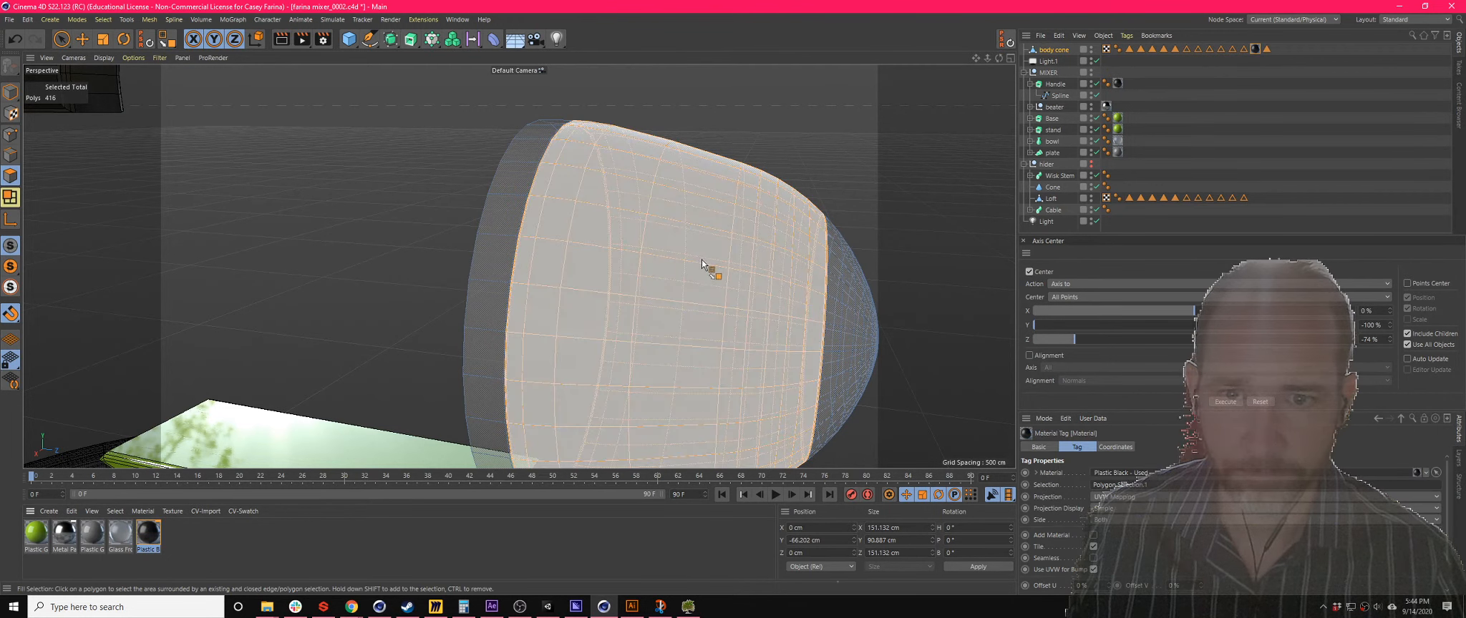
- Select the cone's remaining front rim and tip polygons instead, apply the Metal Parts material to them, and deselect the object
{"action": "left_click", "coordinate": [545, 420], "text": "ctrl"}
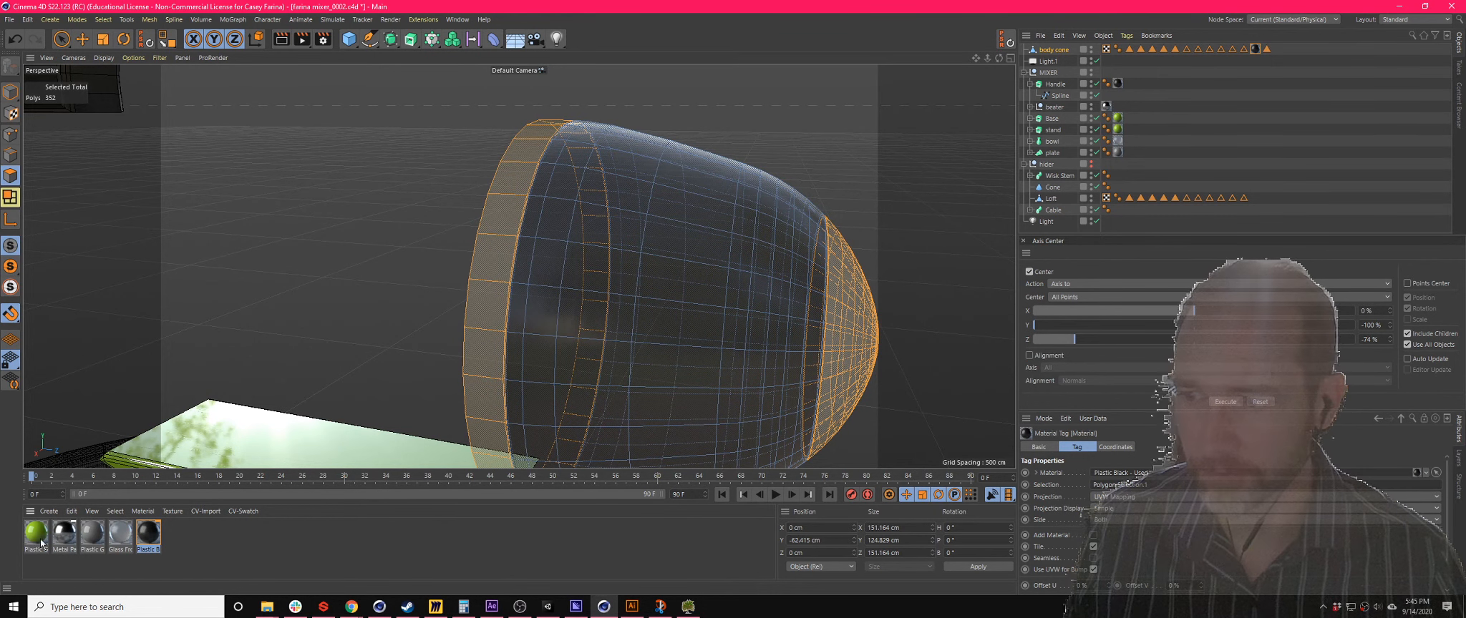
{"action": "left_click_drag", "start_coordinate": [480, 260], "coordinate": [494, 256]}
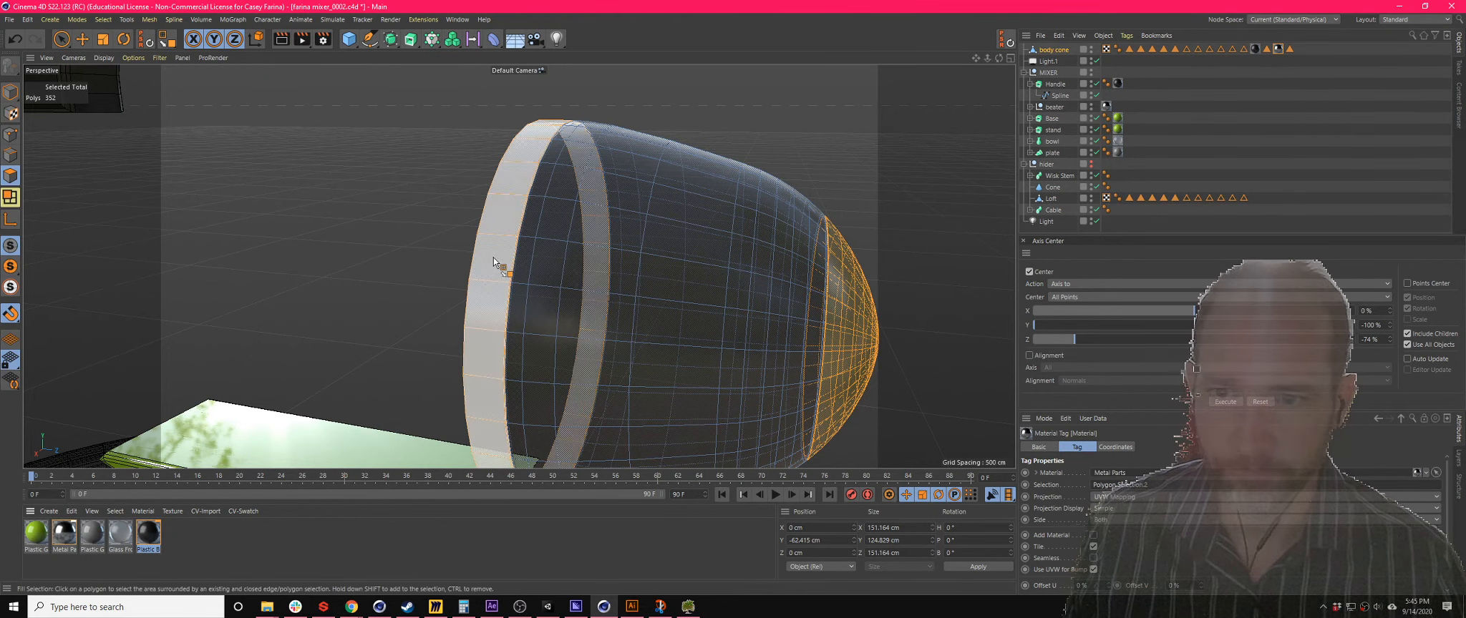
{"action": "left_click", "coordinate": [1265, 82]}
{"action": "left_click_drag", "start_coordinate": [682, 233], "coordinate": [752, 215], "text": "alt"}
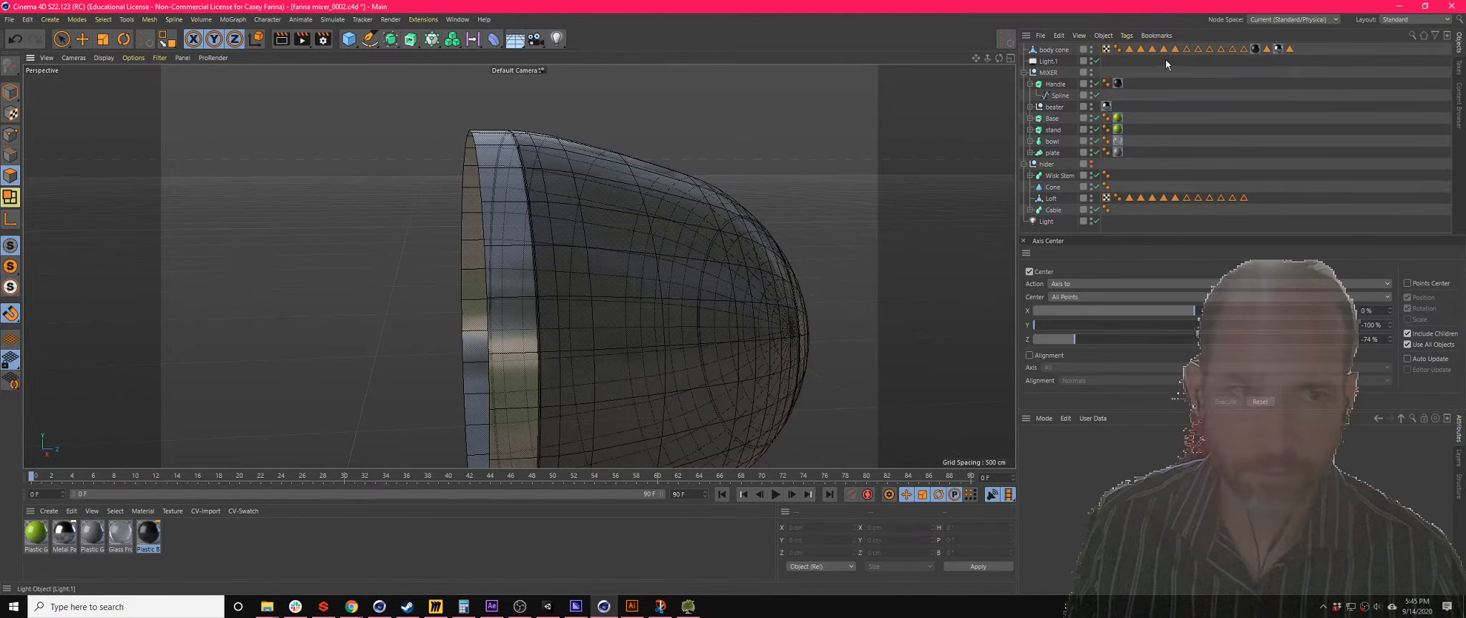
- Restore the body cone's two material polygon selections in turn to check which areas each one covers
{"action": "left_click", "coordinate": [1267, 48]}
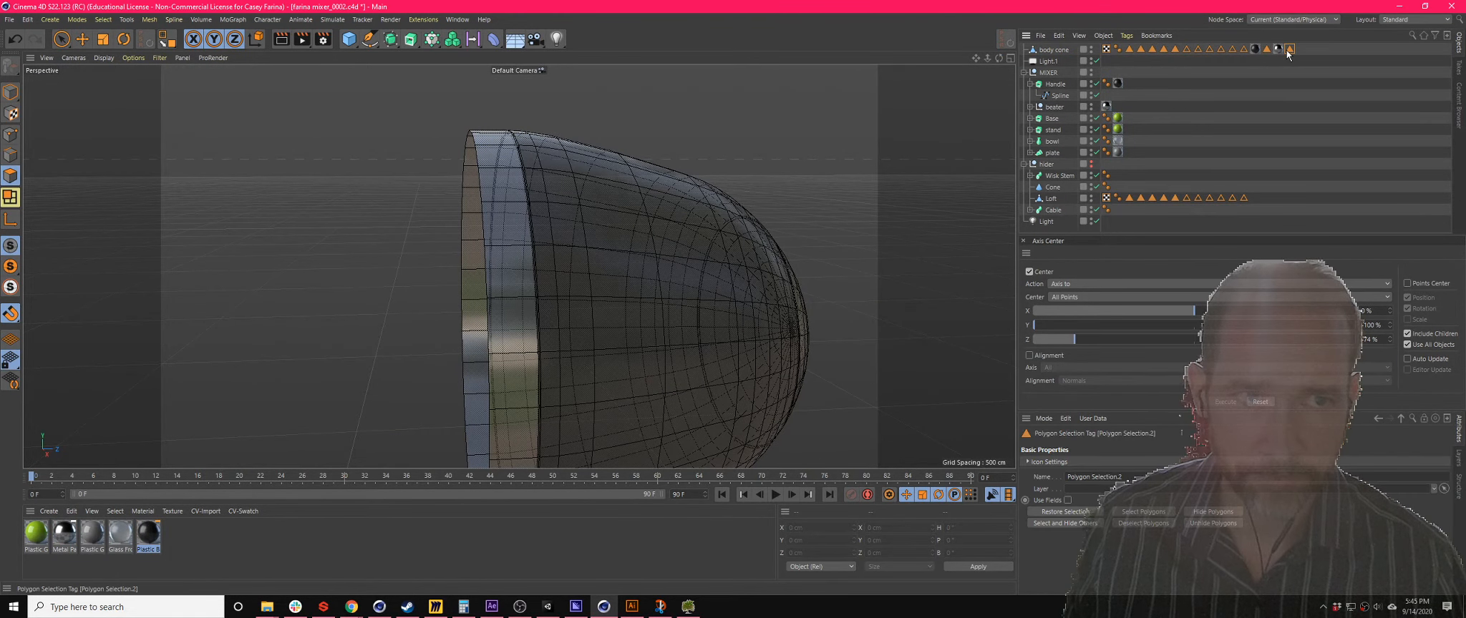
{"action": "double_click", "coordinate": [1289, 50]}
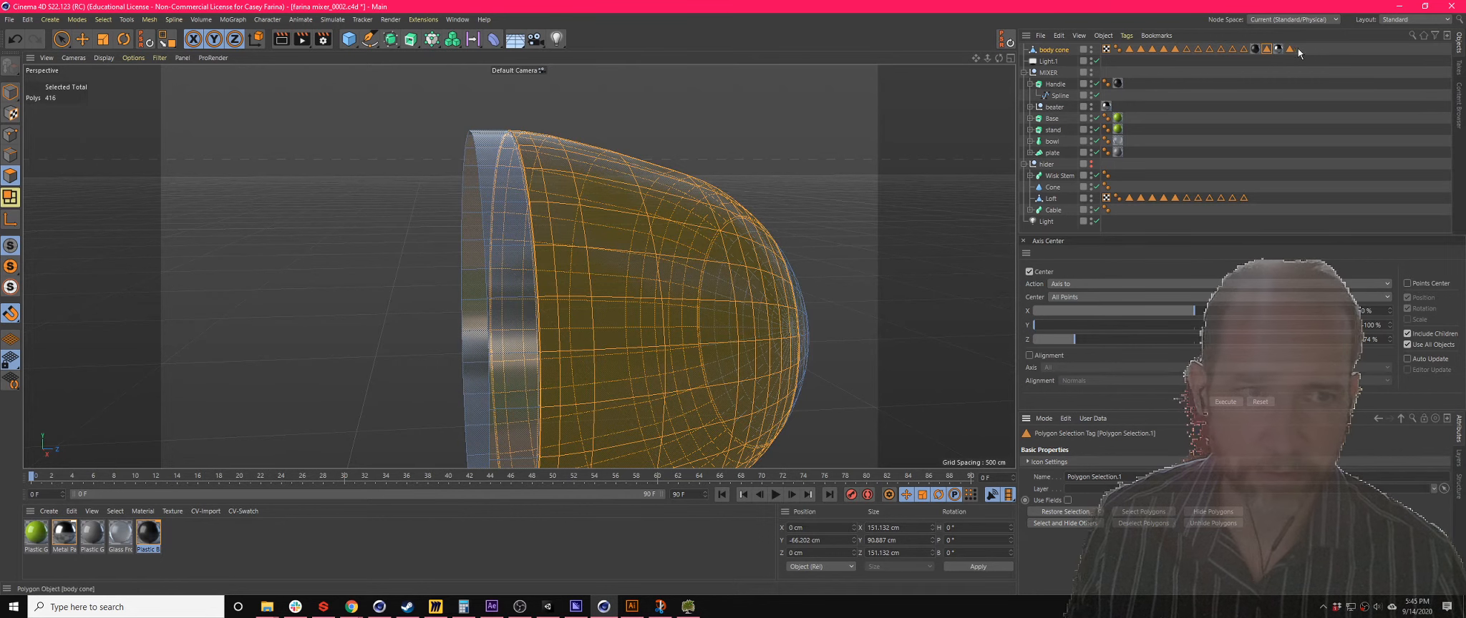
{"action": "double_click", "coordinate": [1289, 49]}
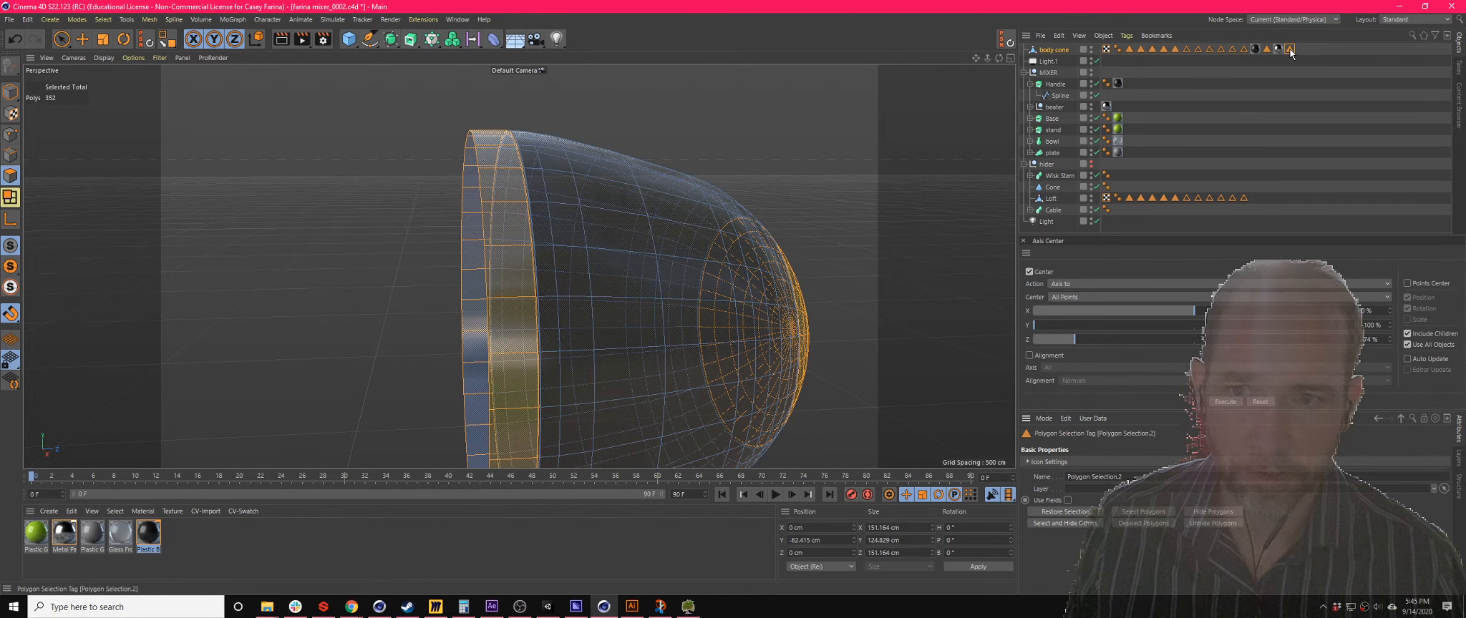
{"action": "left_click", "coordinate": [1009, 58]}
{"action": "left_click", "coordinate": [511, 59]}
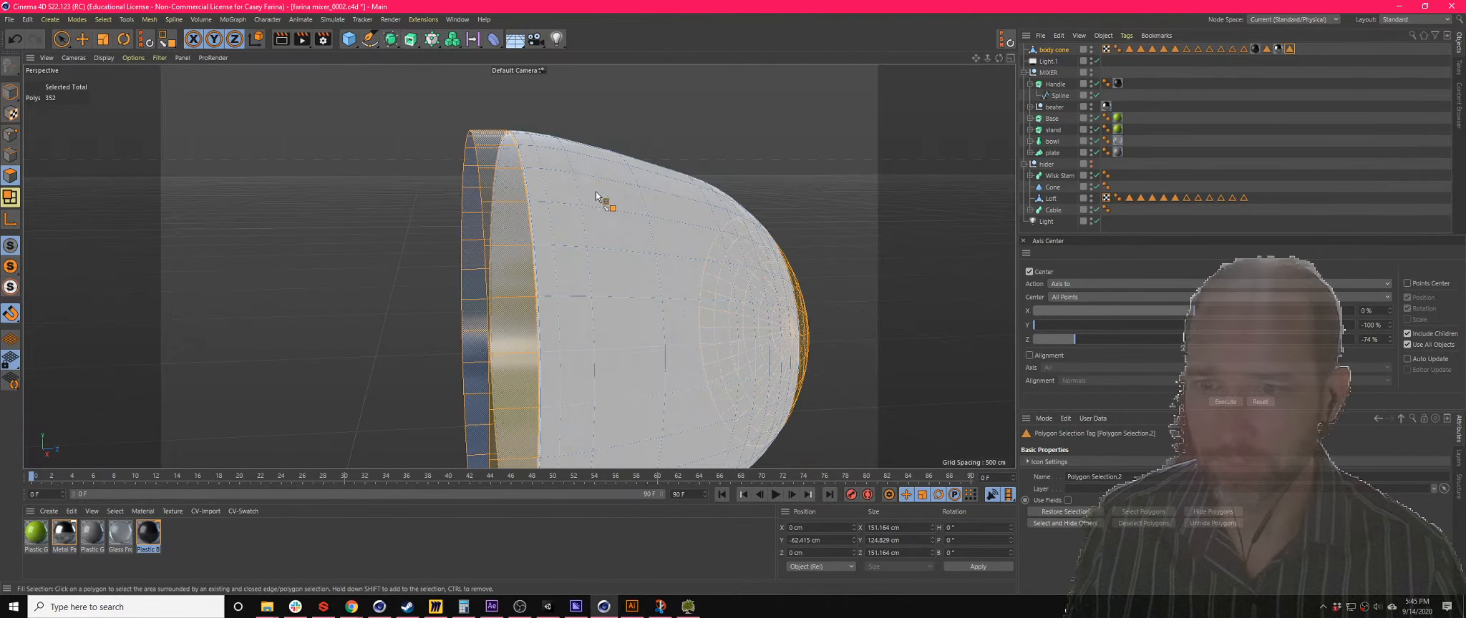
- Turn off X-Ray display for the body cone and inspect its applied materials from the side
{"action": "scroll", "coordinate": [596, 194], "scroll_direction": "down", "scroll_amount": 5}
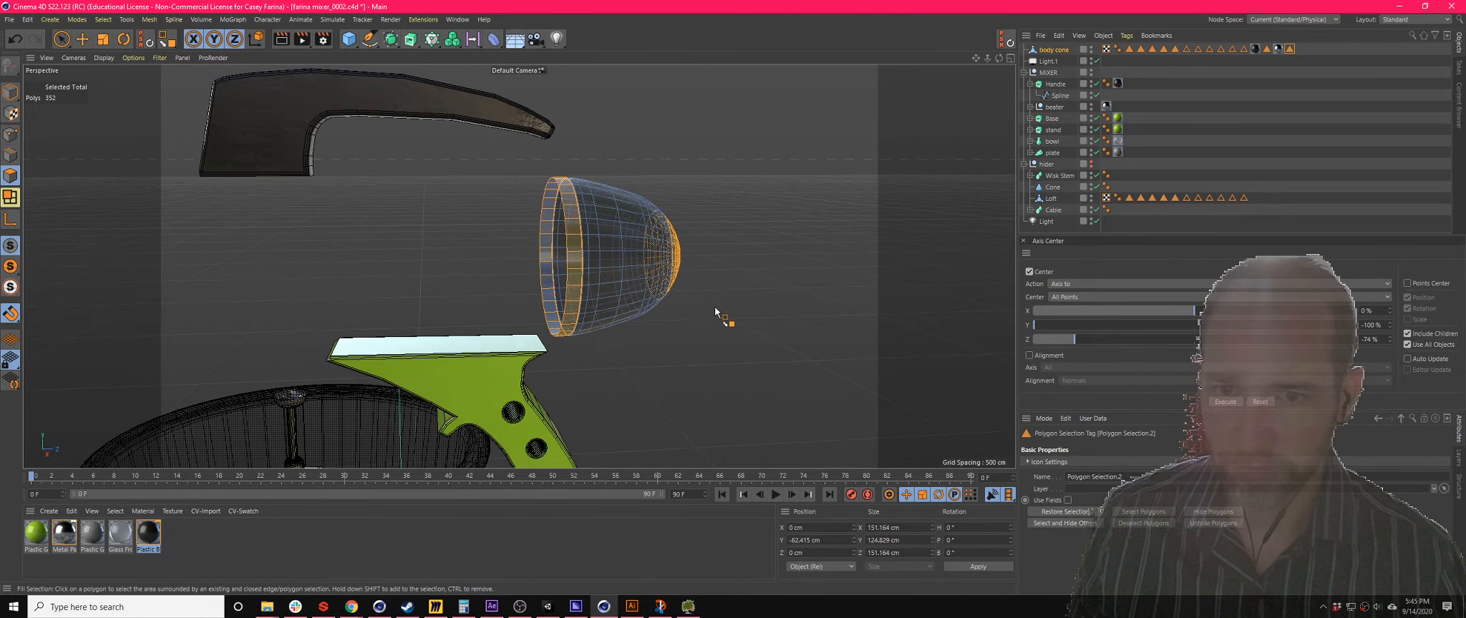
{"action": "left_click_drag", "start_coordinate": [715, 307], "coordinate": [603, 354], "text": "alt"}
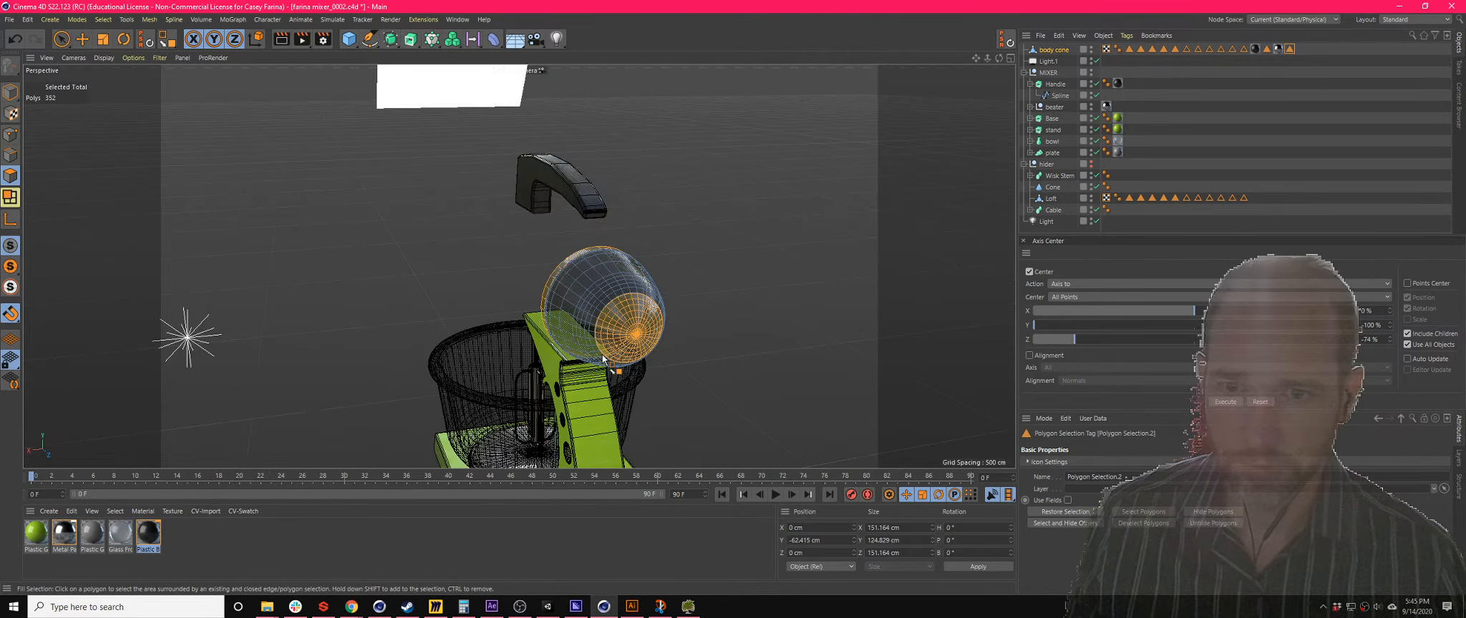
{"action": "scroll", "coordinate": [603, 353], "scroll_direction": "down", "scroll_amount": 3}
{"action": "left_click", "coordinate": [1054, 50]}
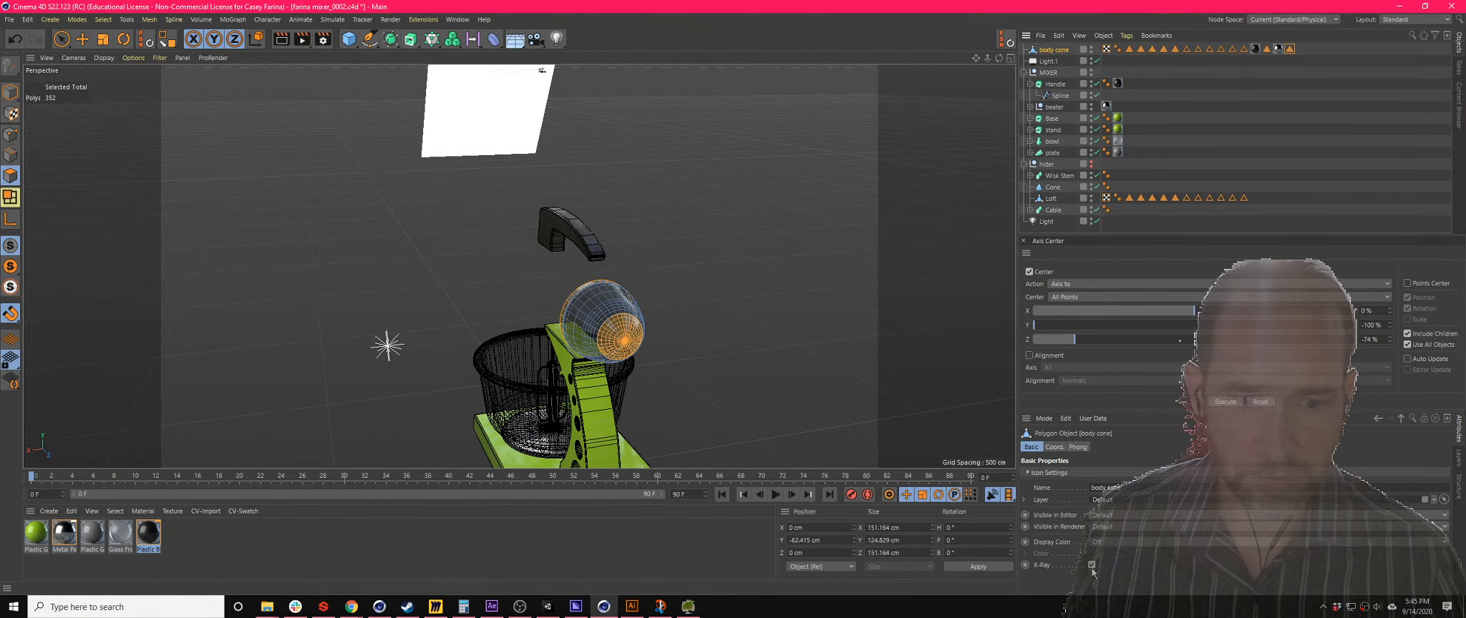
{"action": "left_click", "coordinate": [1092, 565]}
{"action": "mouse_move", "coordinate": [688, 337]}
{"action": "left_mouse_down", "text": "alt"}
{"action": "mouse_move", "coordinate": [753, 363]}
{"action": "mouse_move", "coordinate": [760, 336]}
{"action": "mouse_move", "coordinate": [672, 382]}
{"action": "mouse_move", "coordinate": [705, 331]}
{"action": "left_mouse_up", "text": "alt"}
{"action": "scroll", "coordinate": [531, 327], "scroll_direction": "up", "scroll_amount": 5}
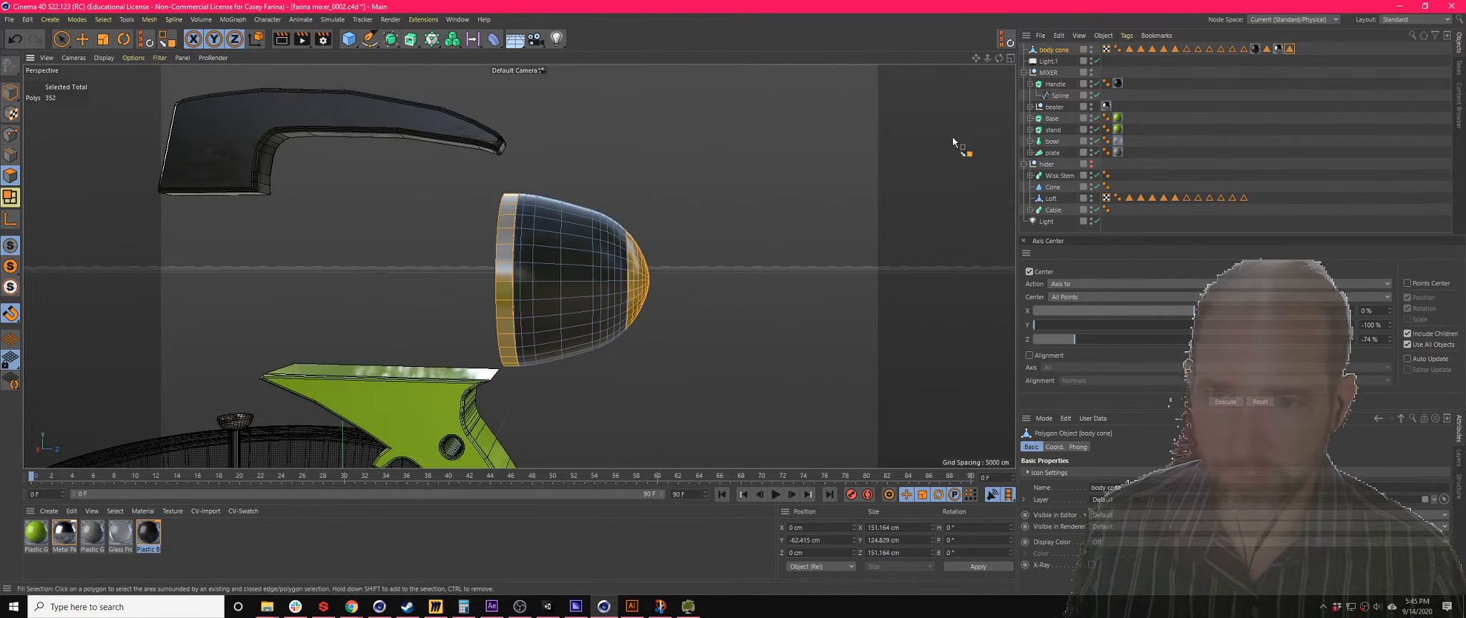
- Turn X-Ray display on for the body cone and compare its shape and slot area with the blueprint in the Right view
{"action": "left_click", "coordinate": [1010, 58]}
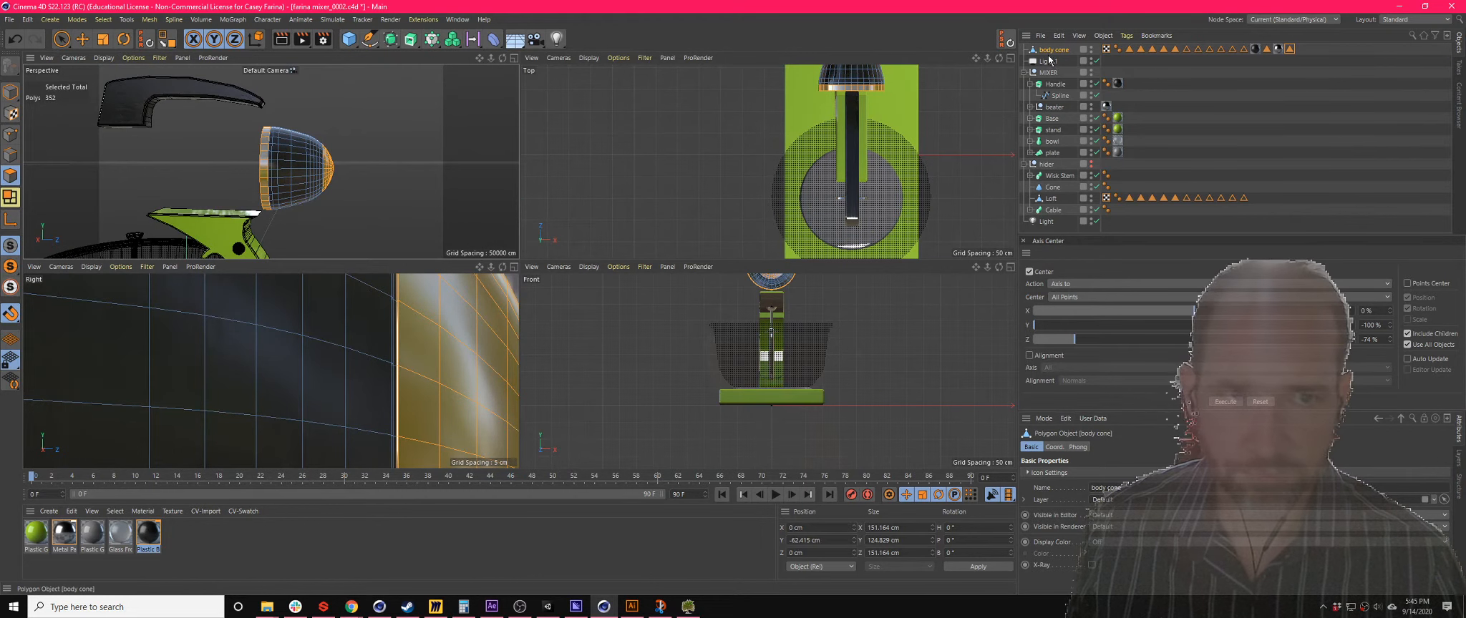
{"action": "left_click", "coordinate": [1090, 566]}
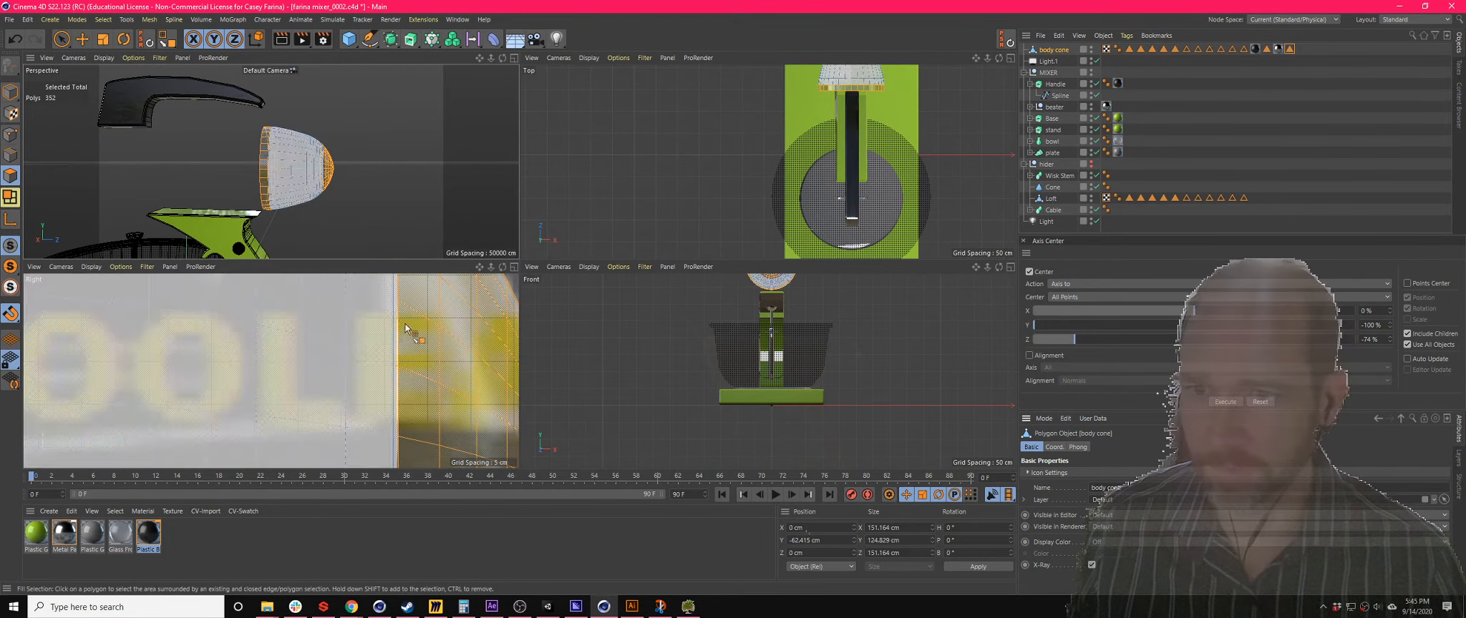
{"action": "scroll", "coordinate": [421, 322], "scroll_direction": "up", "scroll_amount": 5}
{"action": "scroll", "coordinate": [420, 320], "scroll_direction": "down", "scroll_amount": 5}
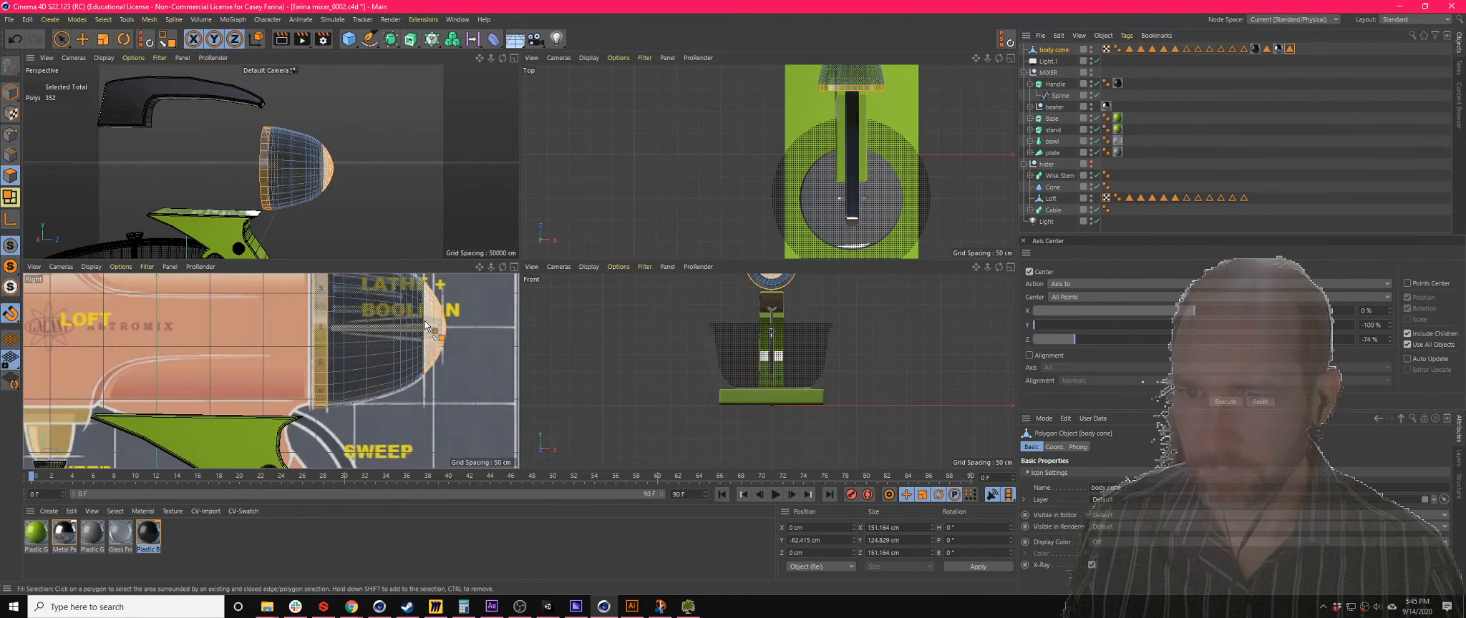
{"action": "left_click", "coordinate": [513, 267]}
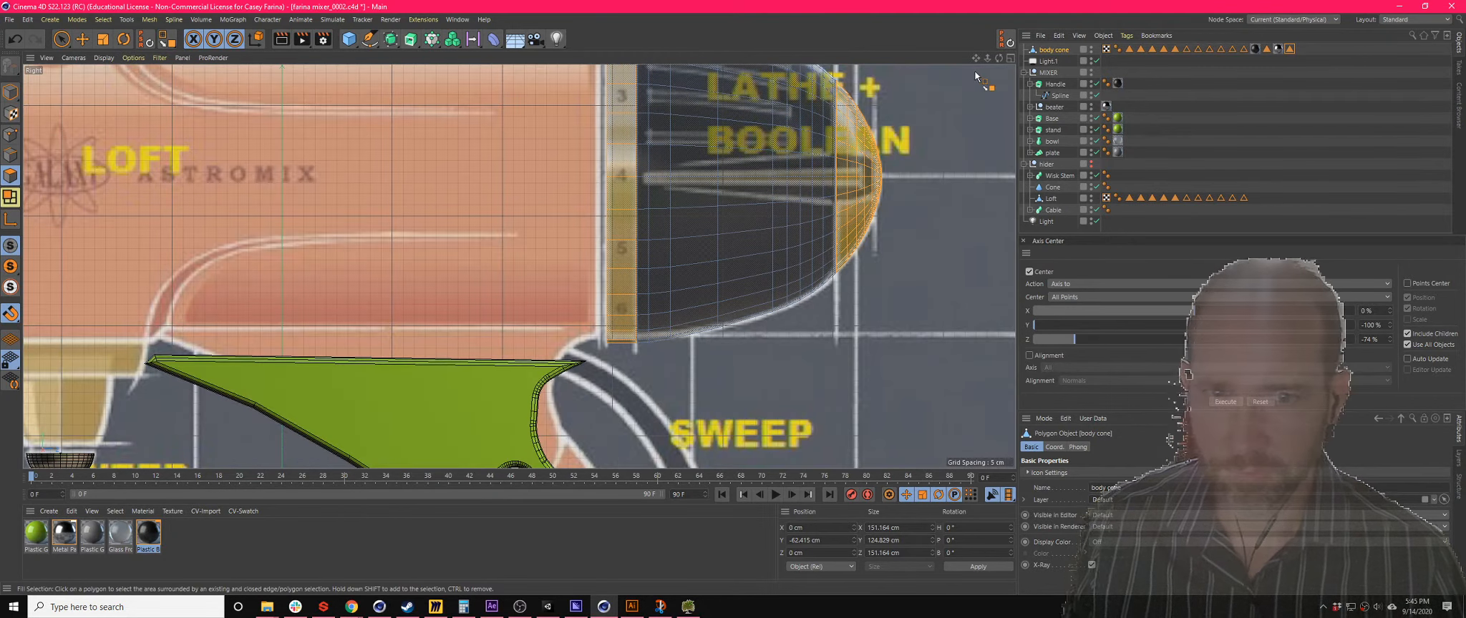
{"action": "middle_click_drag", "start_coordinate": [796, 91], "coordinate": [664, 184]}
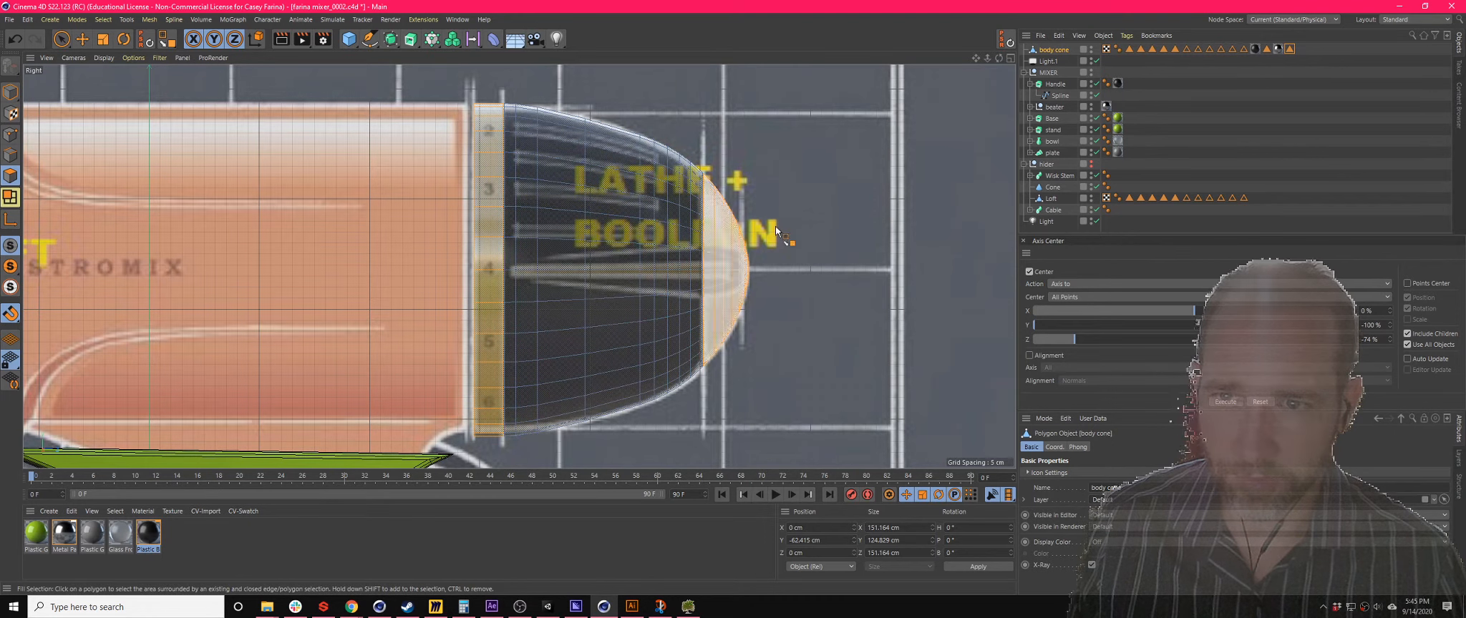
- Add a cube, move it up and back over the body cone, and disable snapping to adjust its height freely
{"action": "left_click", "coordinate": [1009, 57]}
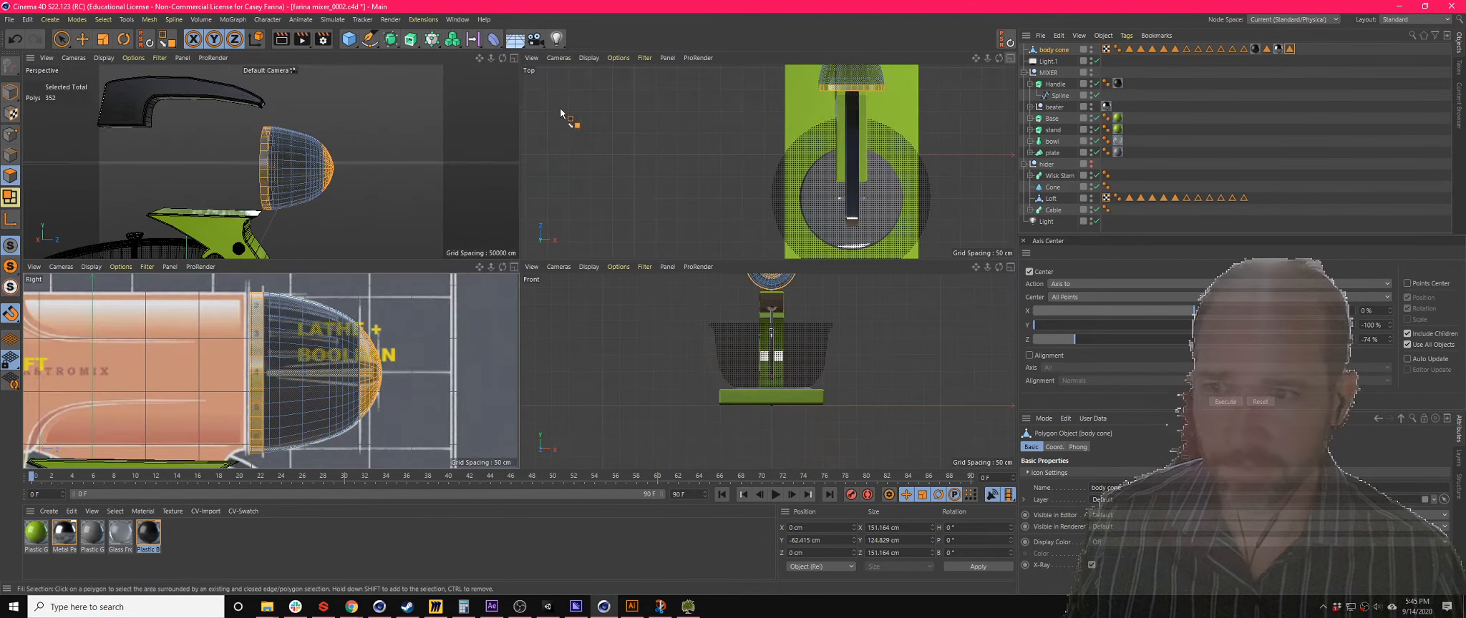
{"action": "left_click", "coordinate": [357, 46]}
{"action": "left_click", "coordinate": [462, 60]}
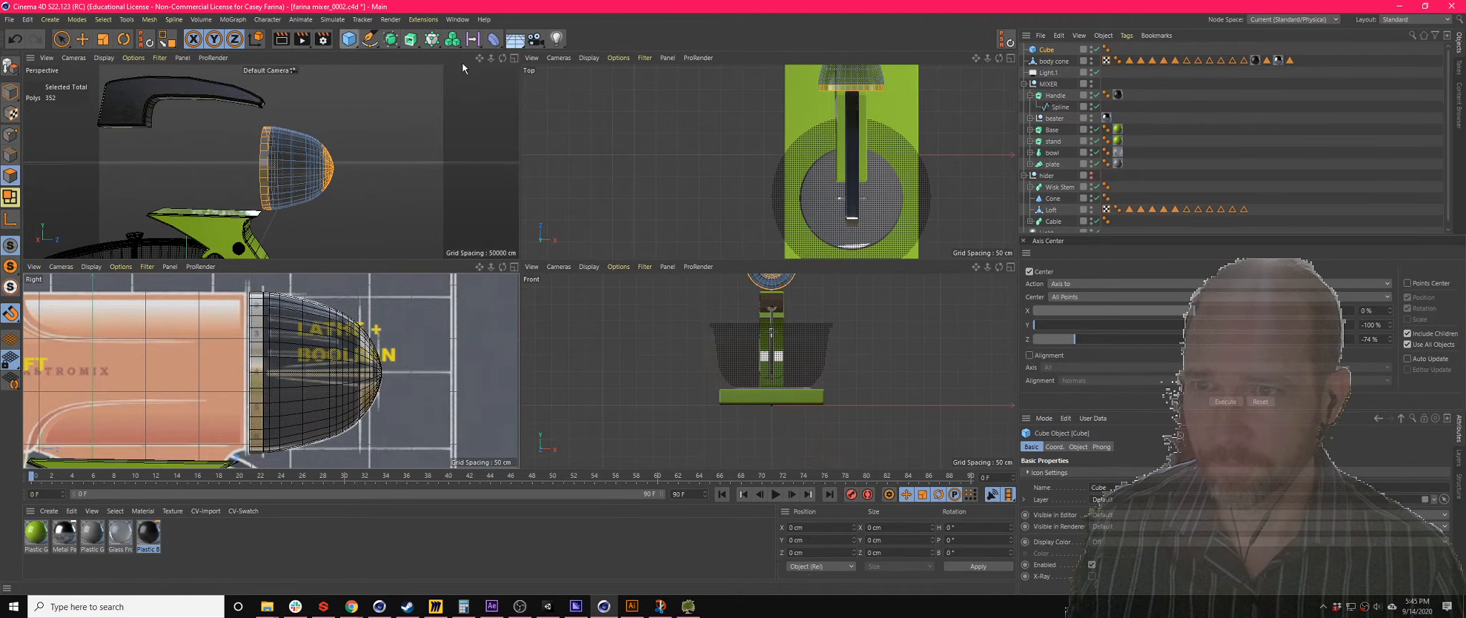
{"action": "scroll", "coordinate": [418, 172], "scroll_direction": "down", "scroll_amount": 7}
{"action": "scroll", "coordinate": [418, 175], "scroll_direction": "up", "scroll_amount": 3}
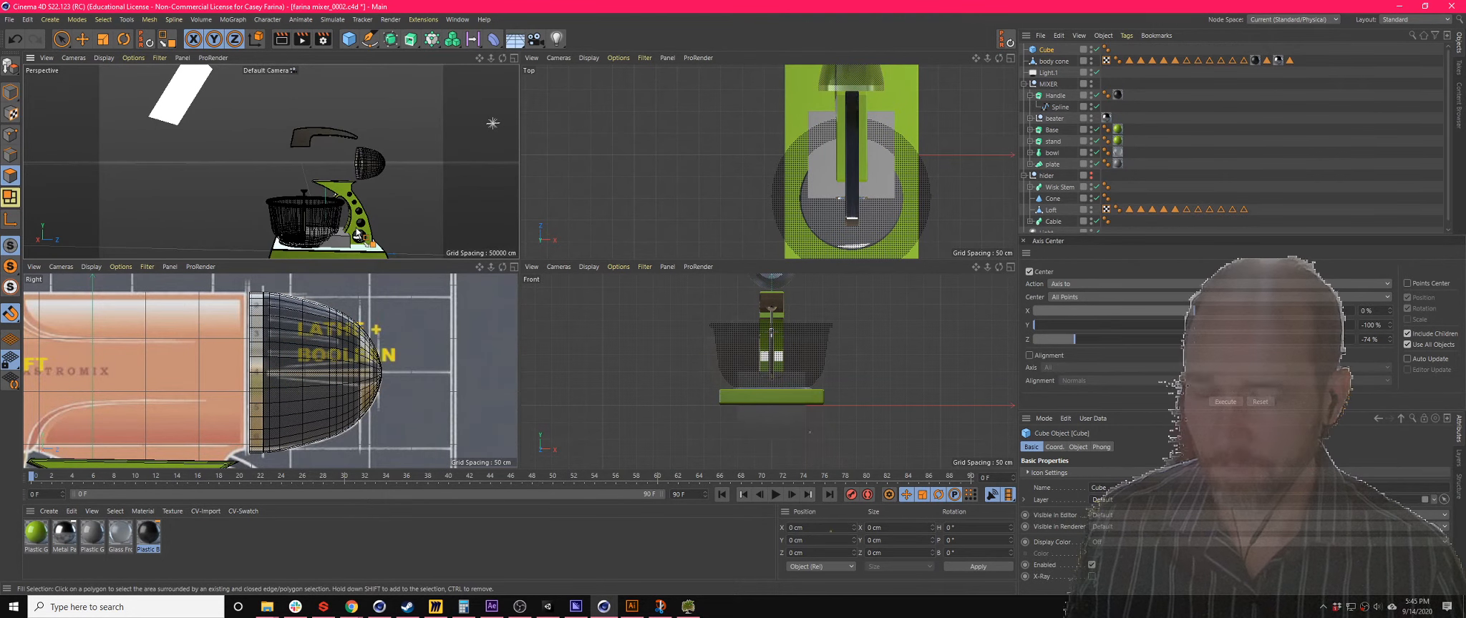
{"action": "key", "text": "e"}
{"action": "left_click_drag", "start_coordinate": [332, 238], "coordinate": [334, 139]}
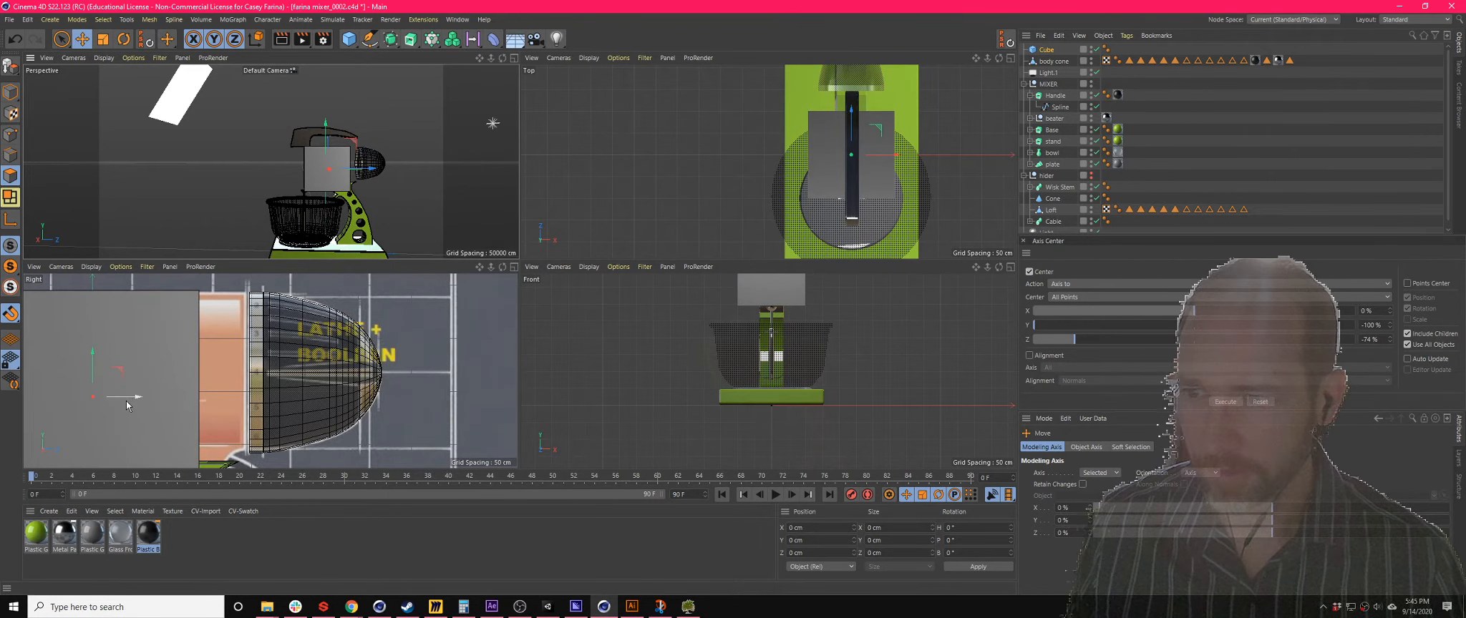
{"action": "left_click_drag", "start_coordinate": [126, 400], "coordinate": [320, 396]}
{"action": "left_click", "coordinate": [10, 247]}
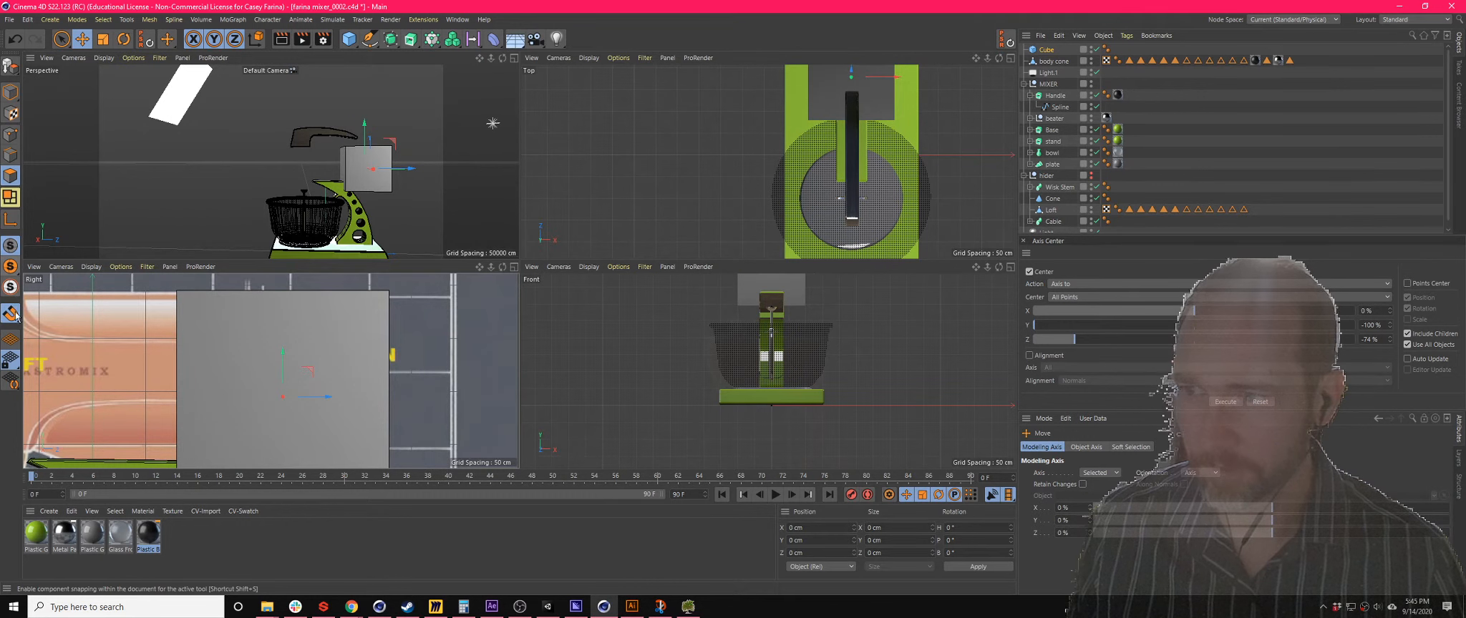
{"action": "left_click_drag", "start_coordinate": [282, 353], "coordinate": [288, 324]}
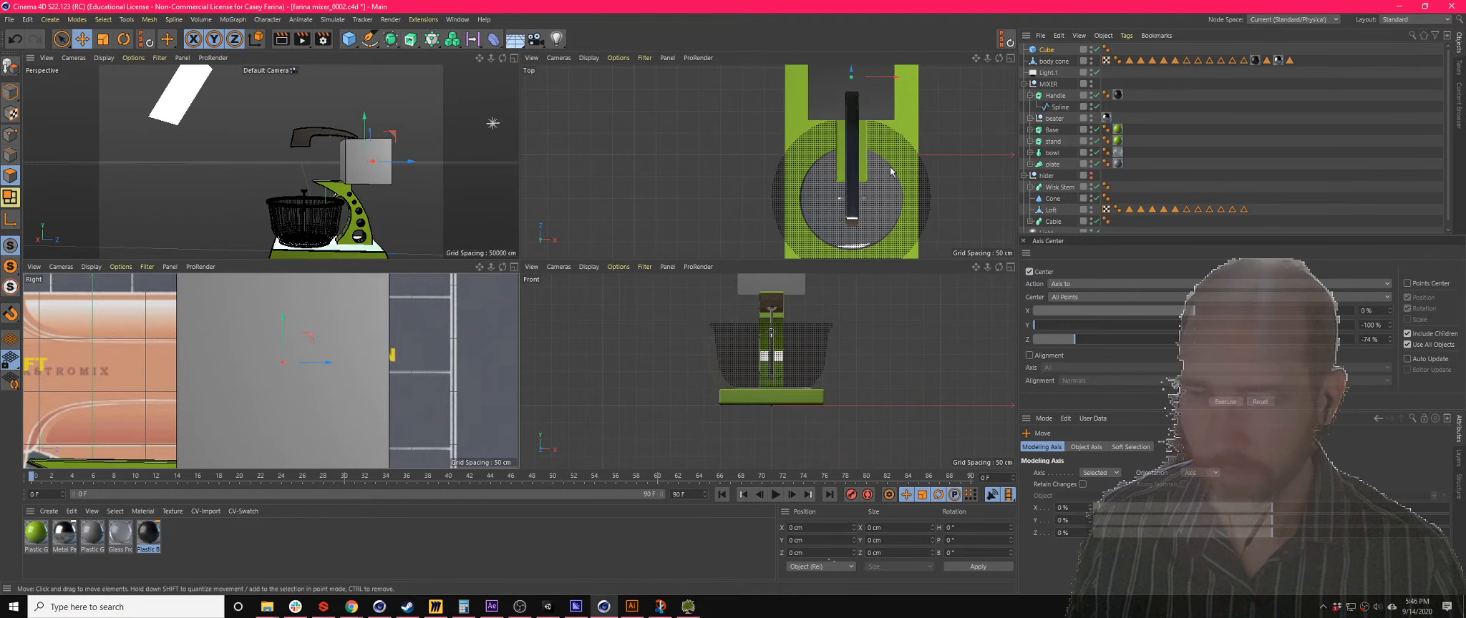
- Shrink the cube to a thin slab measuring 43 cm in X and 40 cm in Z
{"action": "left_click", "coordinate": [1047, 50]}
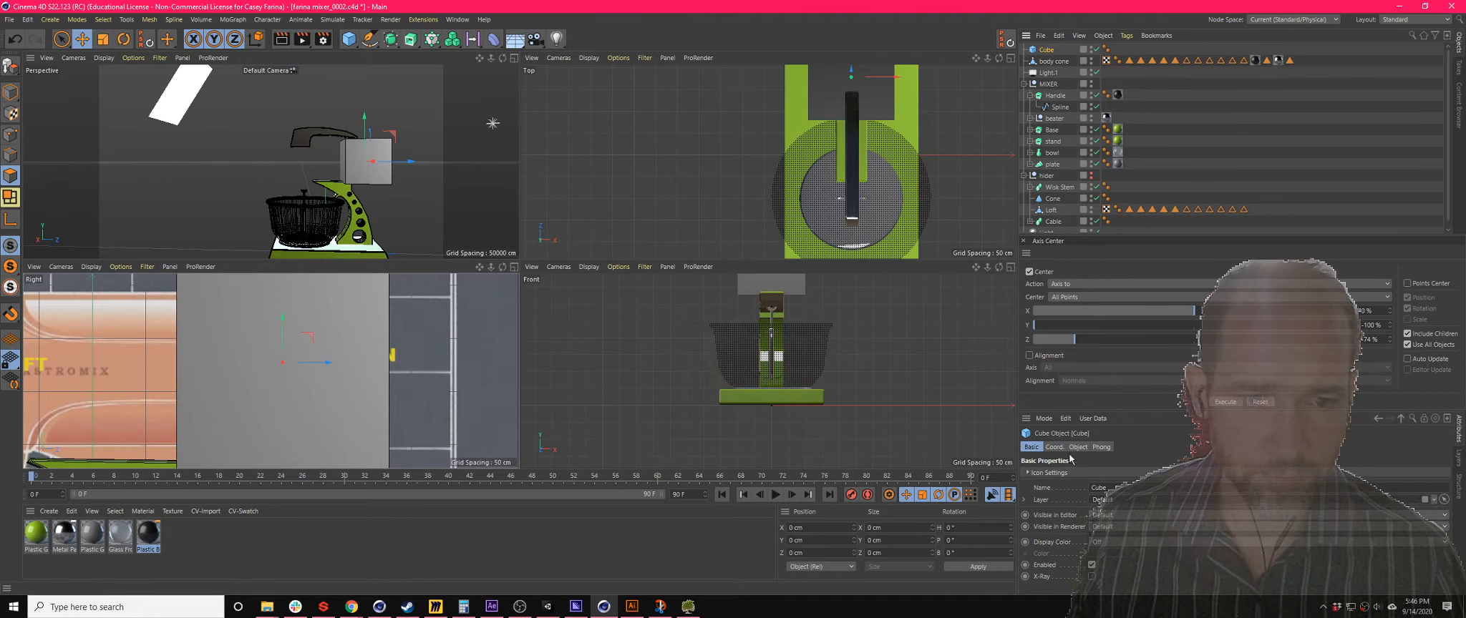
{"action": "left_click", "coordinate": [1078, 447]}
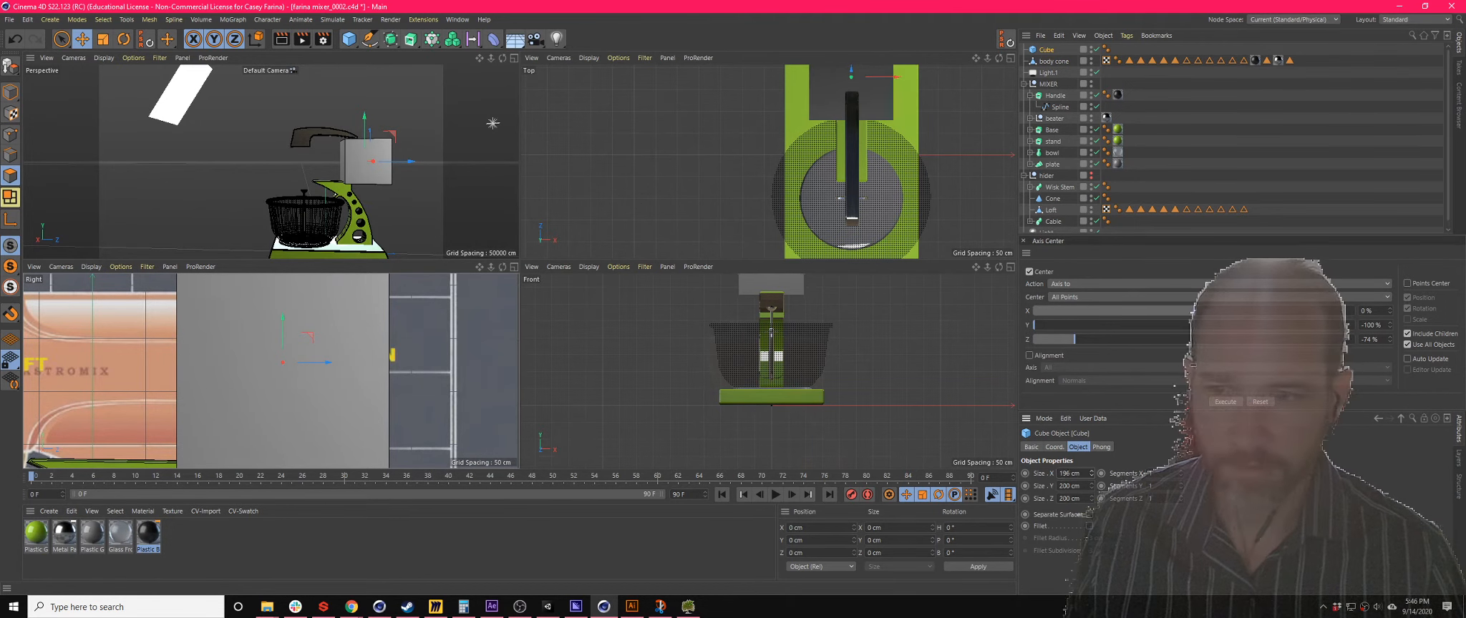
{"action": "left_click_drag", "start_coordinate": [1091, 474], "coordinate": [1091, 509]}
{"action": "left_click", "coordinate": [1091, 489]}
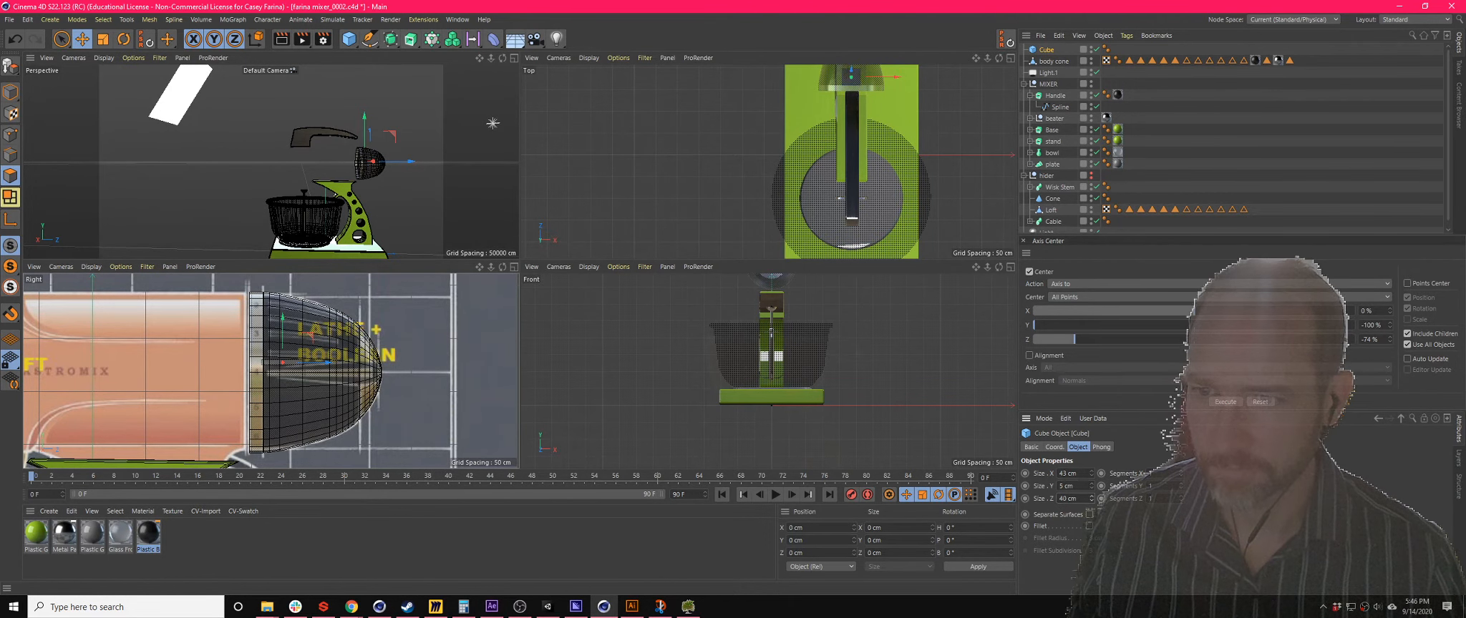
- Align the slab with the slot drawn on the blueprint's cone and enlarge it to 59 cm in X and 72 cm in Z
{"action": "key", "text": "e"}
{"action": "left_click_drag", "start_coordinate": [320, 361], "coordinate": [351, 366]}
{"action": "scroll", "coordinate": [330, 366], "scroll_direction": "up", "scroll_amount": 5}
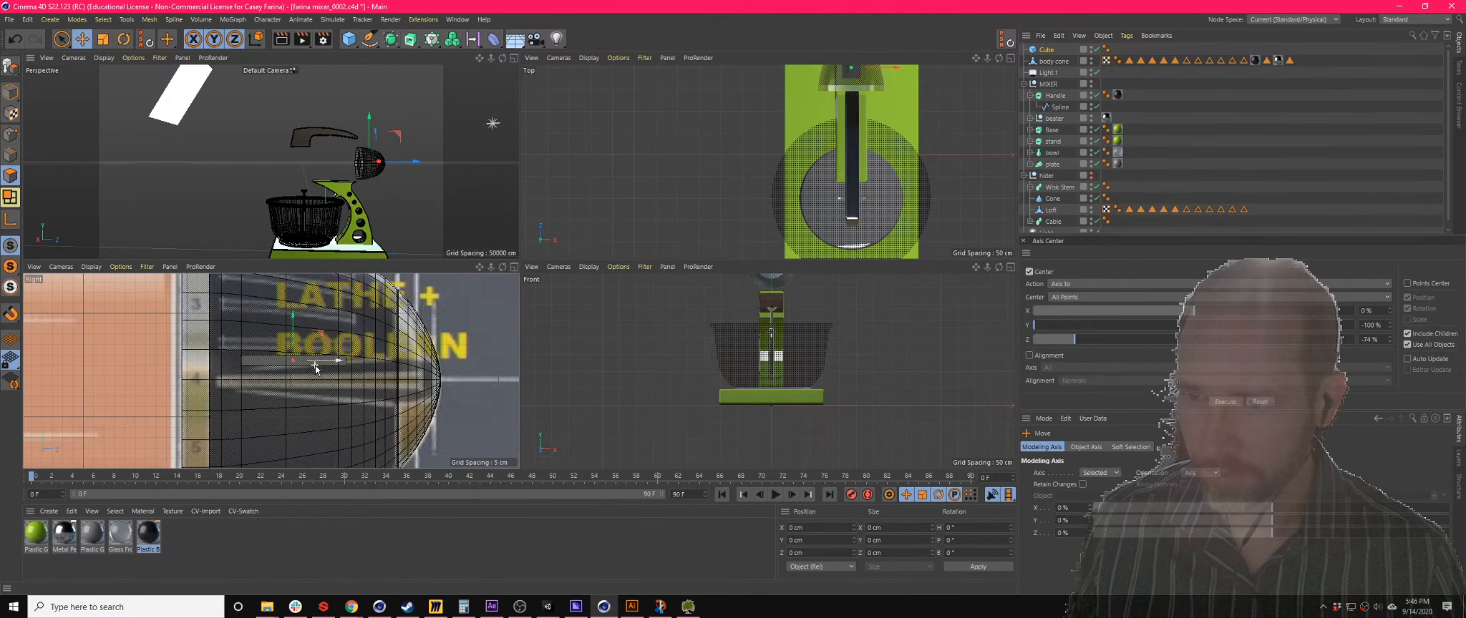
{"action": "left_click_drag", "start_coordinate": [291, 336], "coordinate": [296, 317]}
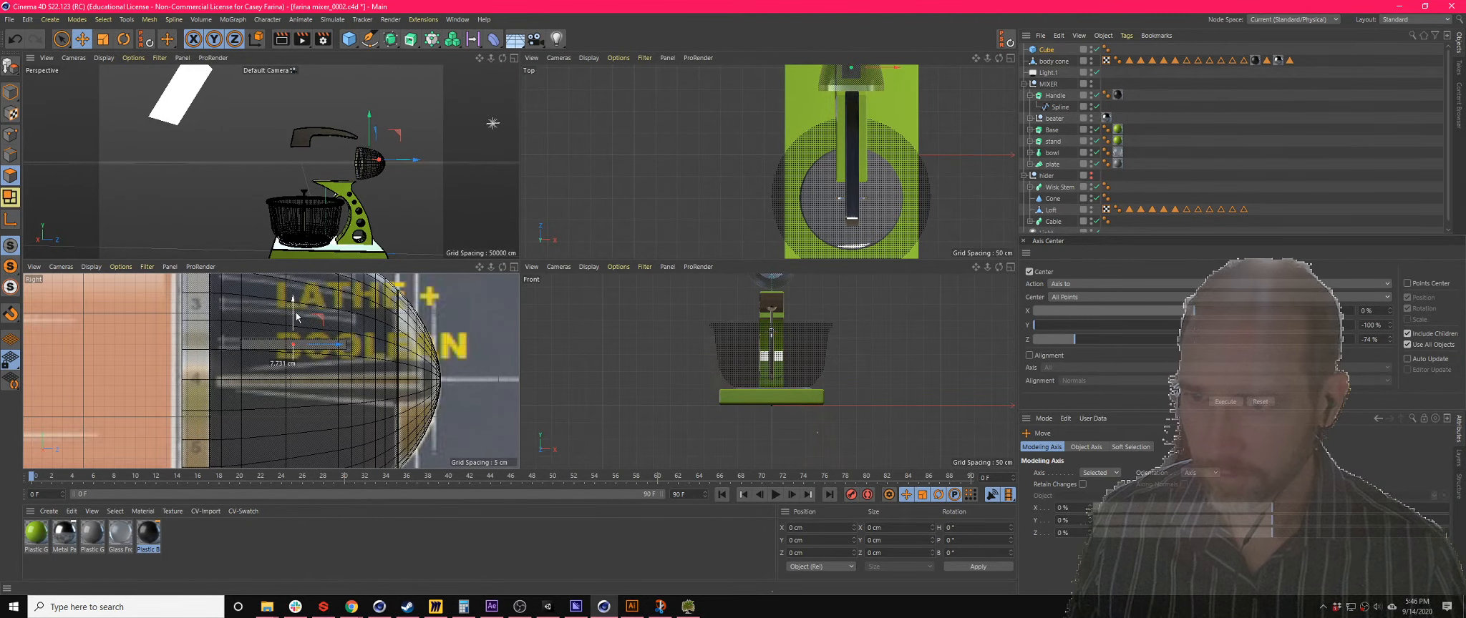
{"action": "left_click", "coordinate": [1046, 51]}
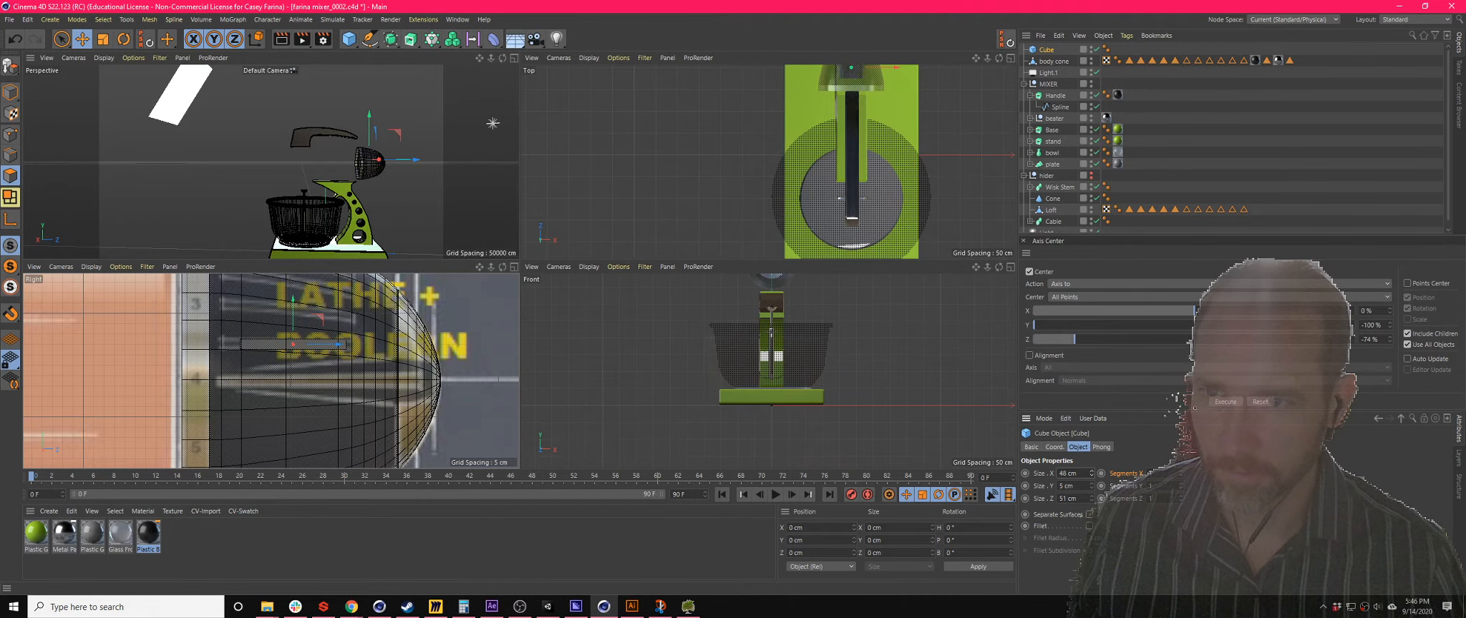
{"action": "left_click_drag", "start_coordinate": [1092, 499], "coordinate": [1091, 488]}
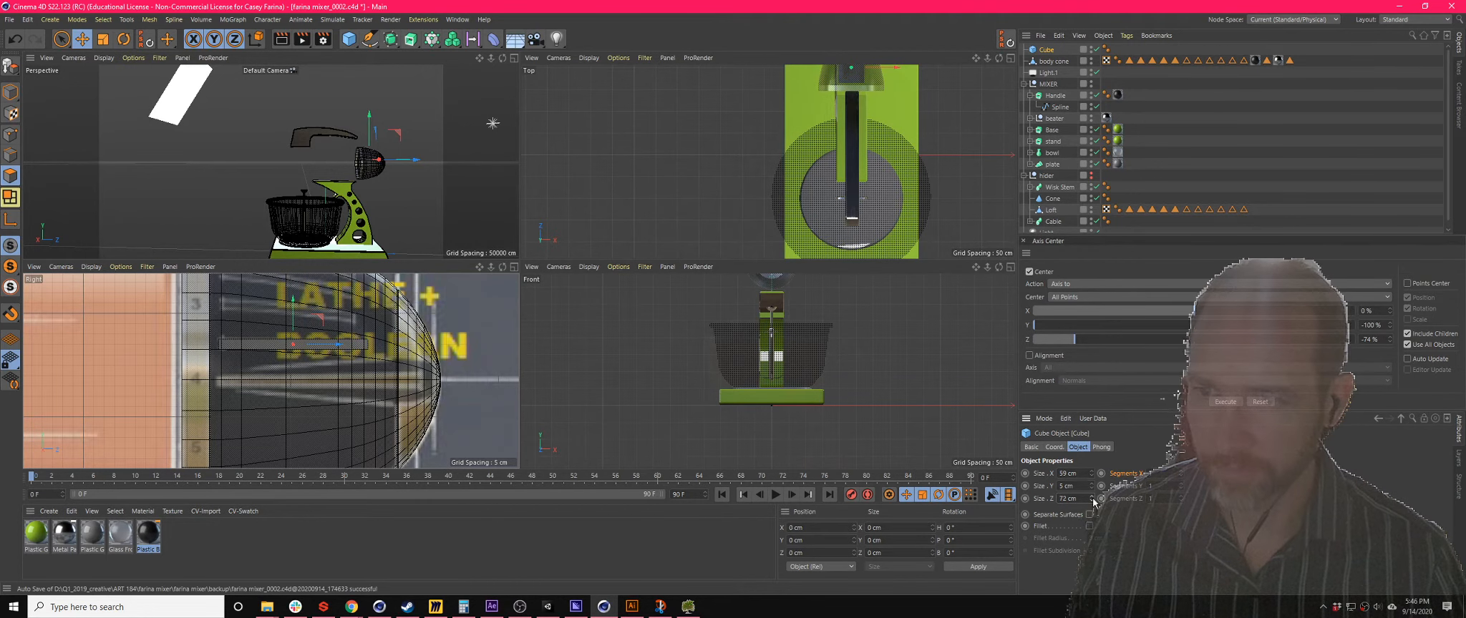
- Move the slab sideways to the outside of the body cone and rotate it about 20° around its vertical axis
{"action": "left_click", "coordinate": [515, 59]}
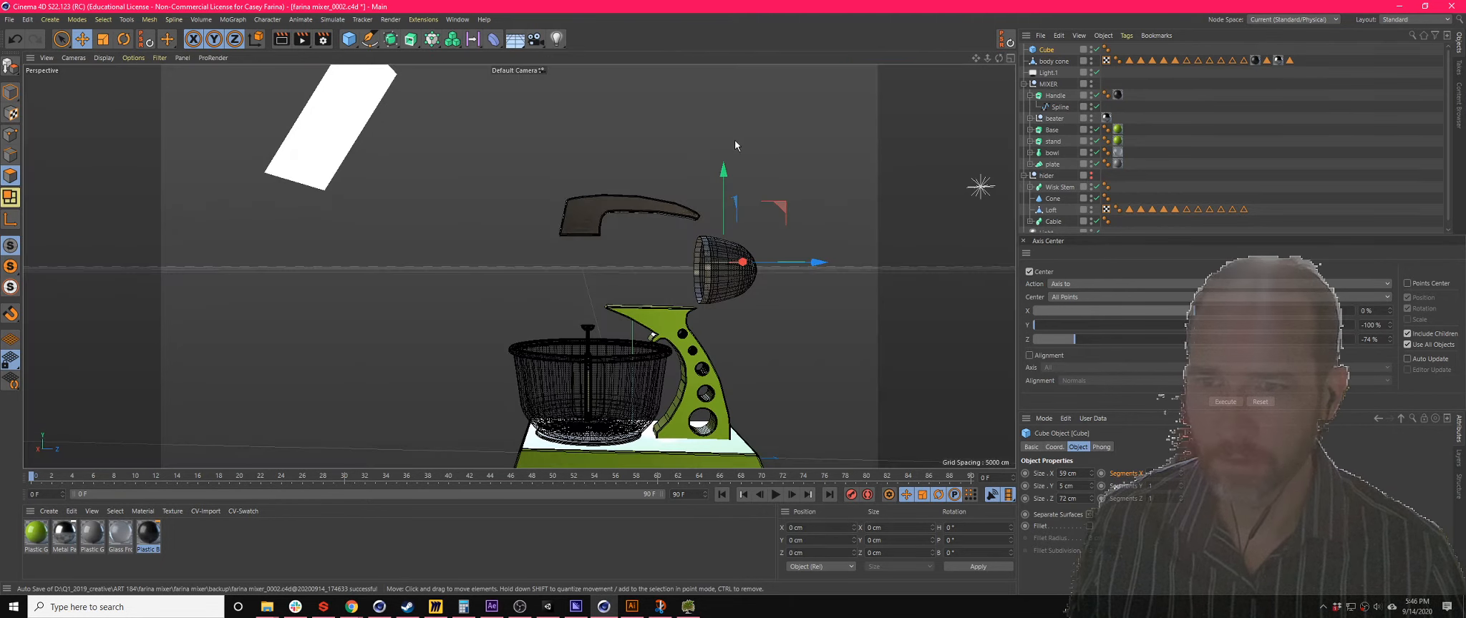
{"action": "left_click_drag", "start_coordinate": [809, 200], "coordinate": [647, 236], "text": "alt"}
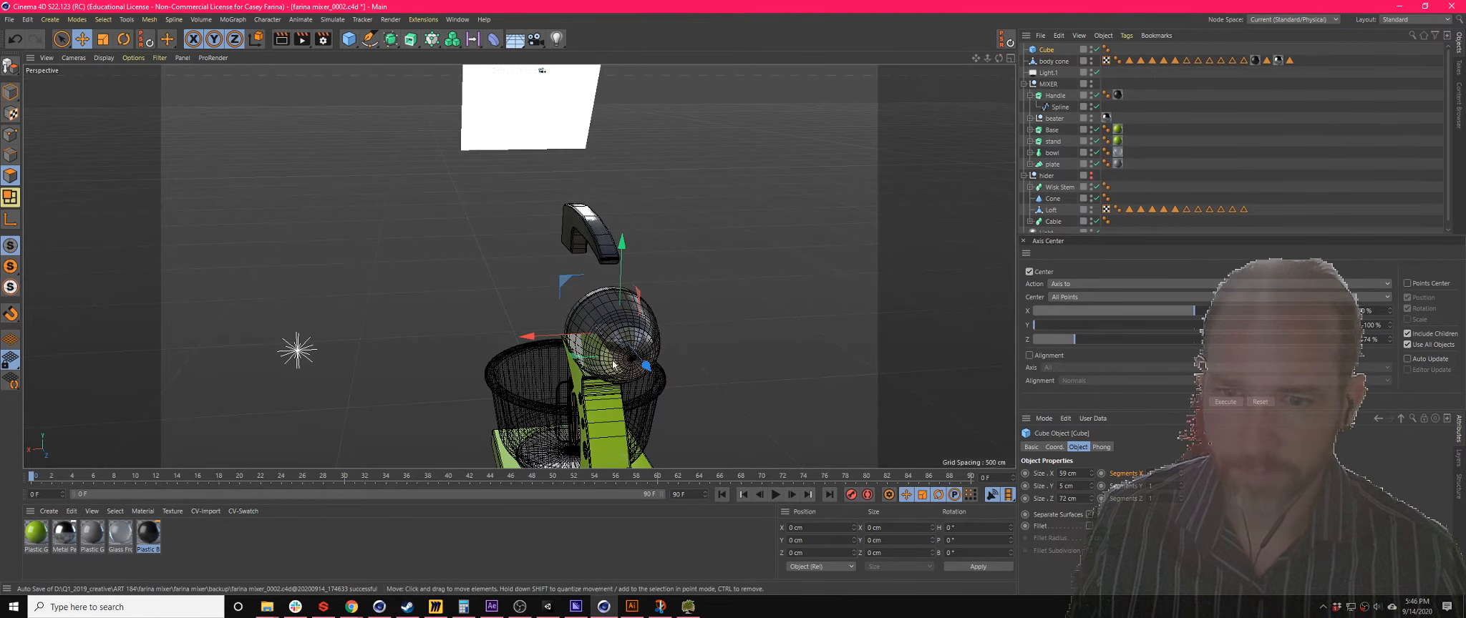
{"action": "left_click_drag", "start_coordinate": [558, 337], "coordinate": [511, 339]}
{"action": "scroll", "coordinate": [513, 366], "scroll_direction": "up", "scroll_amount": 5}
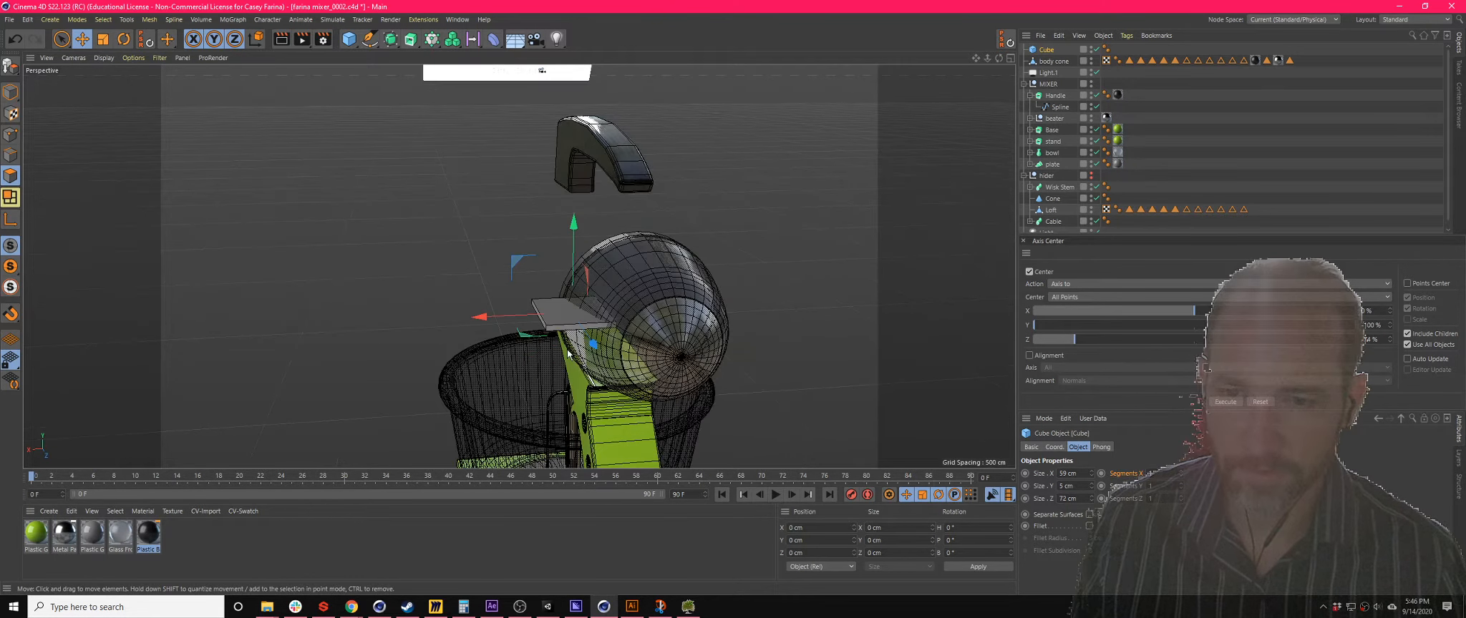
{"action": "key", "text": "r"}
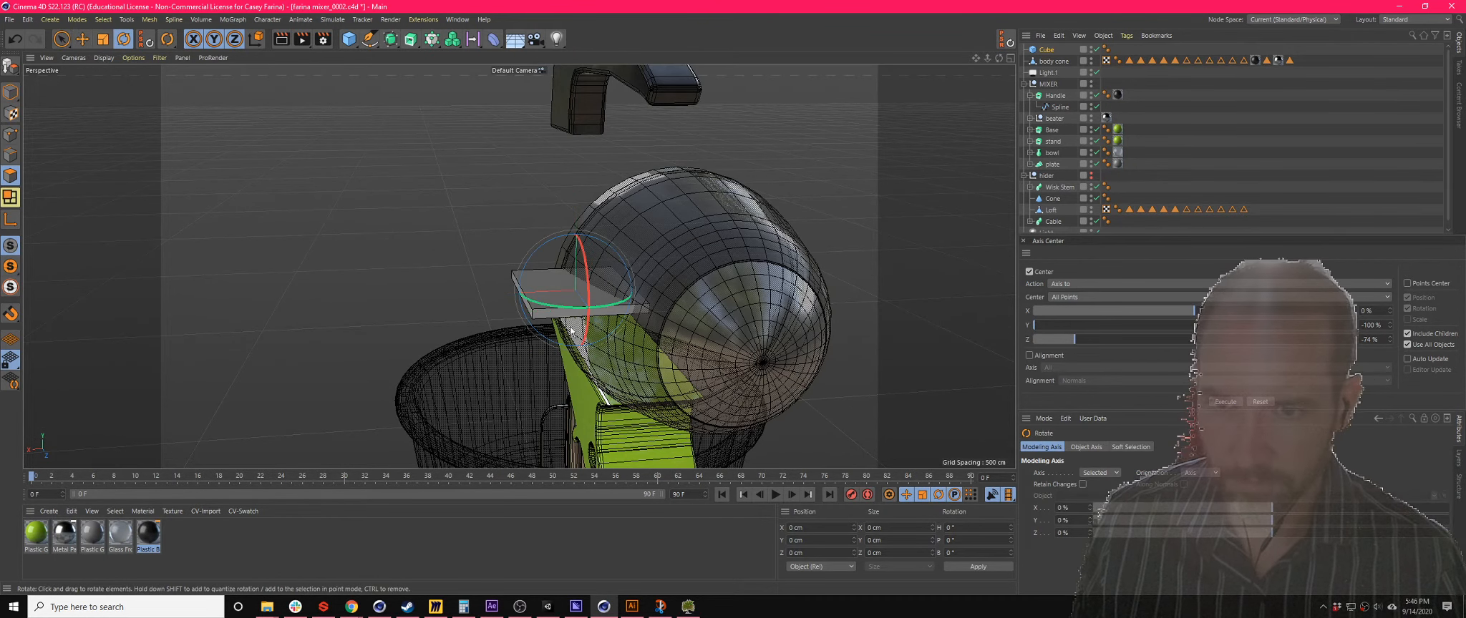
{"action": "left_click_drag", "start_coordinate": [564, 305], "coordinate": [585, 308]}
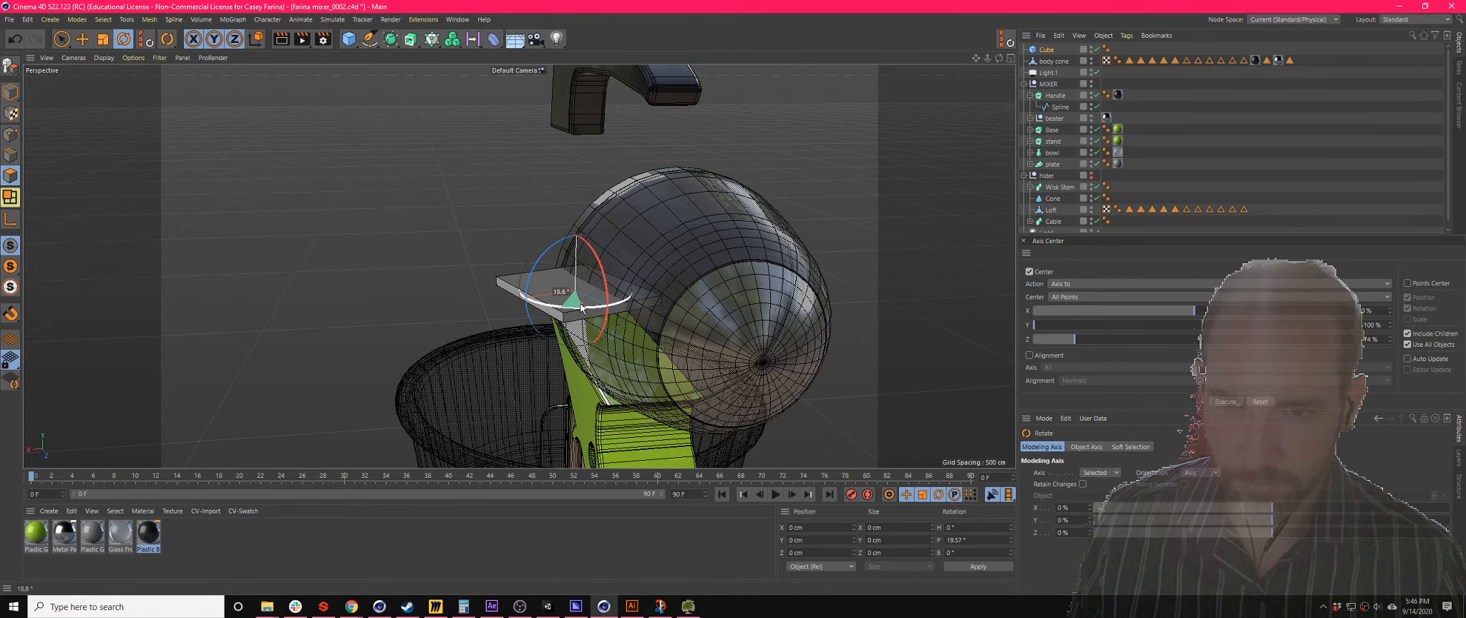
- Shift the angled slab farther outward so only its inner edge cuts into the side of the body cone
{"action": "left_click_drag", "start_coordinate": [727, 265], "coordinate": [754, 334], "text": "alt"}
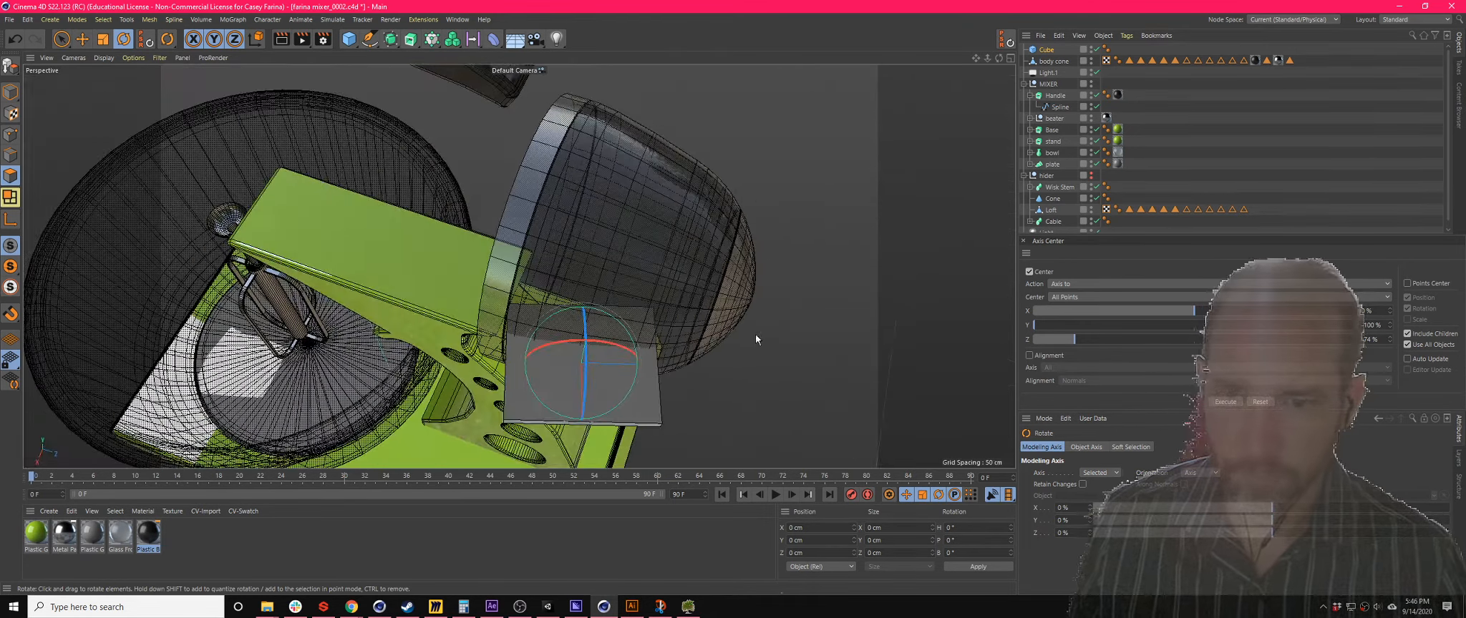
{"action": "key", "text": "e"}
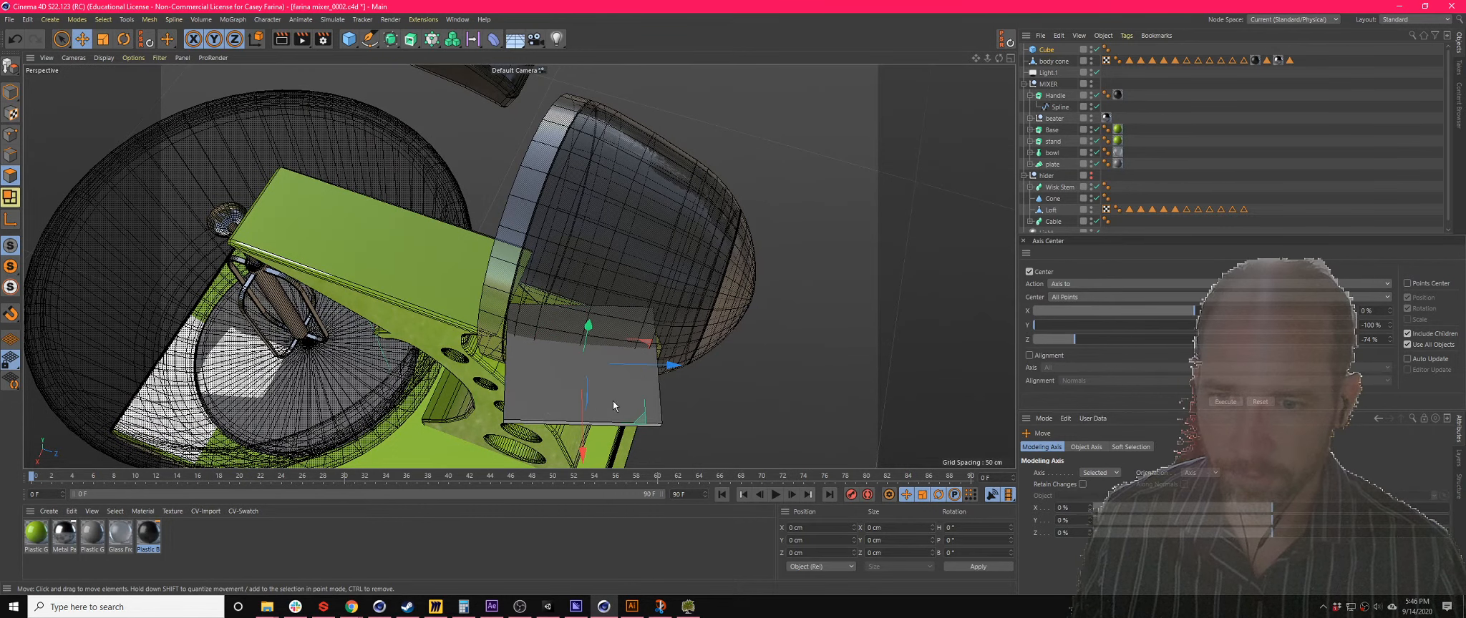
{"action": "left_click_drag", "start_coordinate": [613, 401], "coordinate": [647, 452]}
{"action": "left_click_drag", "start_coordinate": [723, 377], "coordinate": [550, 320], "text": "alt"}
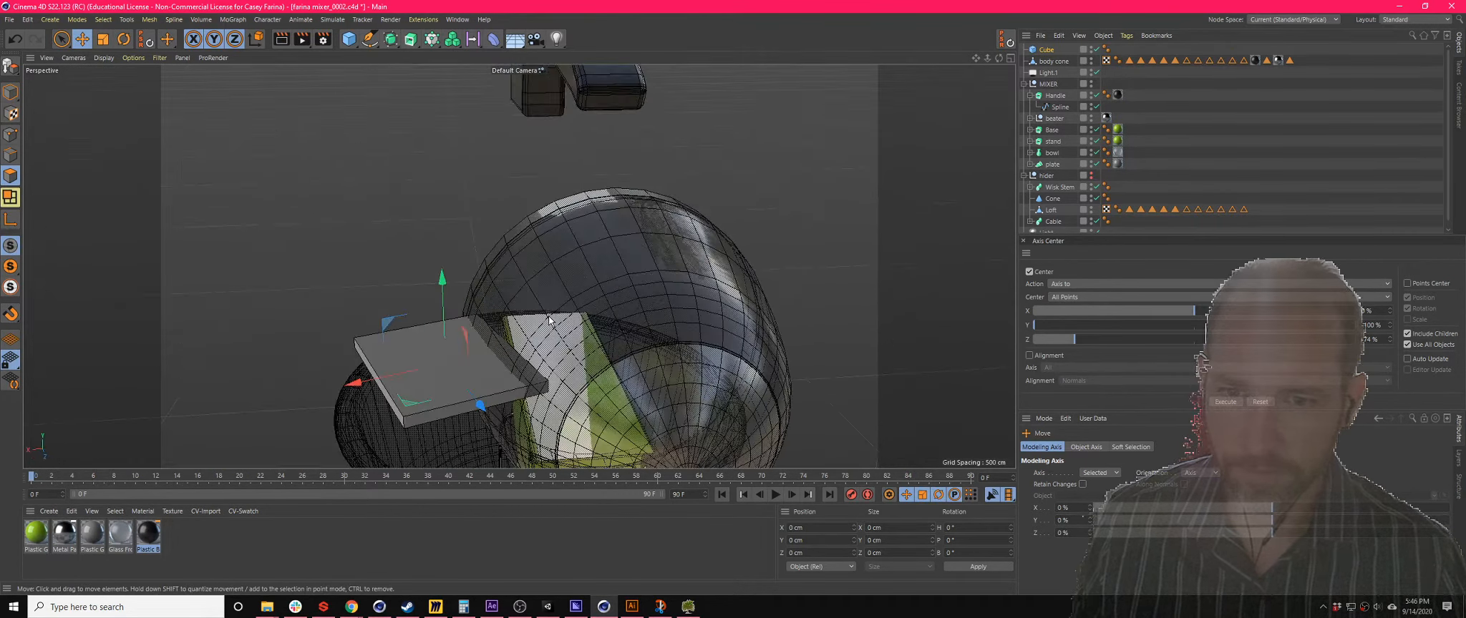
{"action": "left_click_drag", "start_coordinate": [771, 286], "coordinate": [708, 236], "text": "alt"}
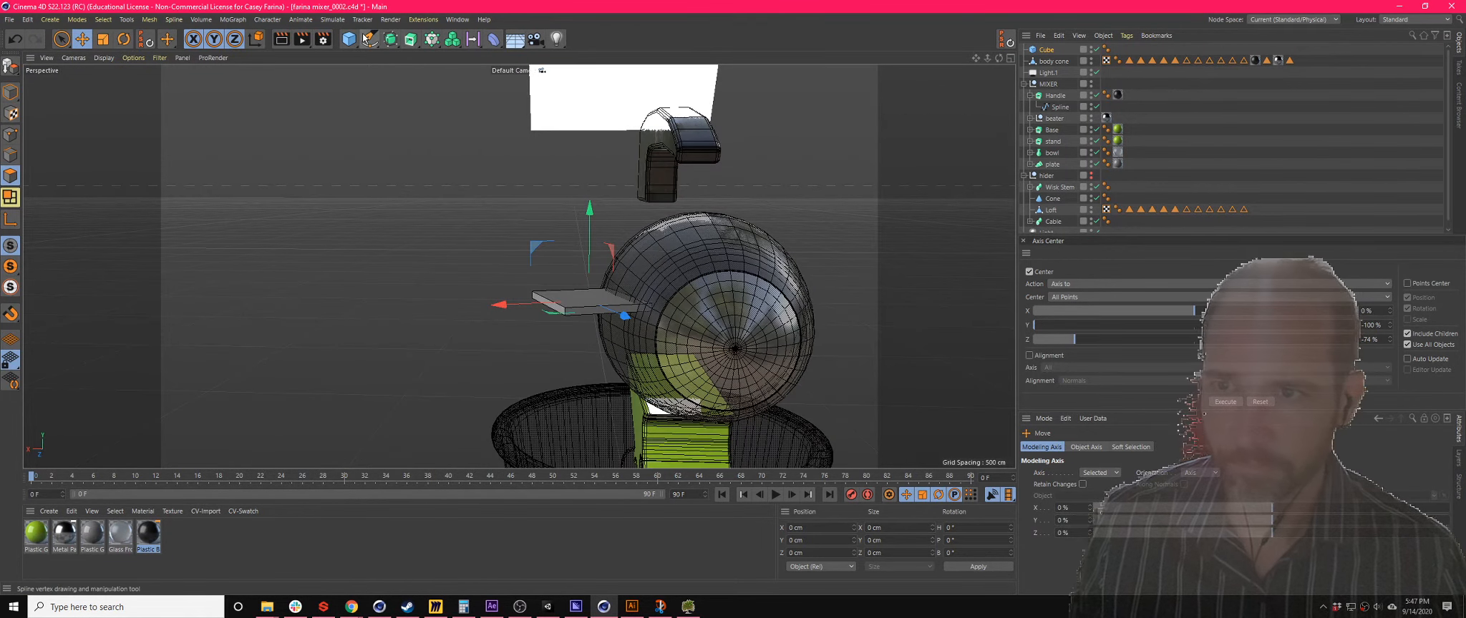
- Add a Cloner object and move it up and back to the centre of the body cone
{"action": "left_click_drag", "start_coordinate": [431, 42], "coordinate": [474, 54]}
{"action": "scroll", "coordinate": [500, 164], "scroll_direction": "down", "scroll_amount": 6}
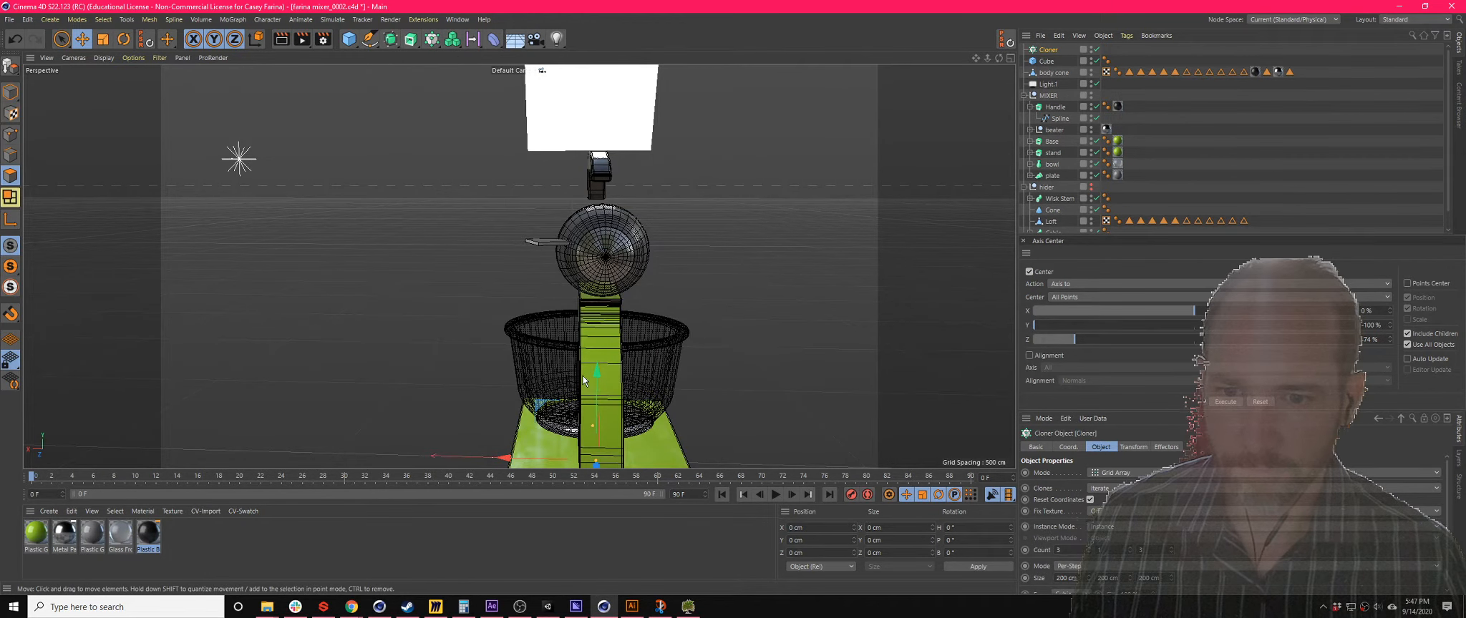
{"action": "left_click_drag", "start_coordinate": [596, 374], "coordinate": [626, 159]}
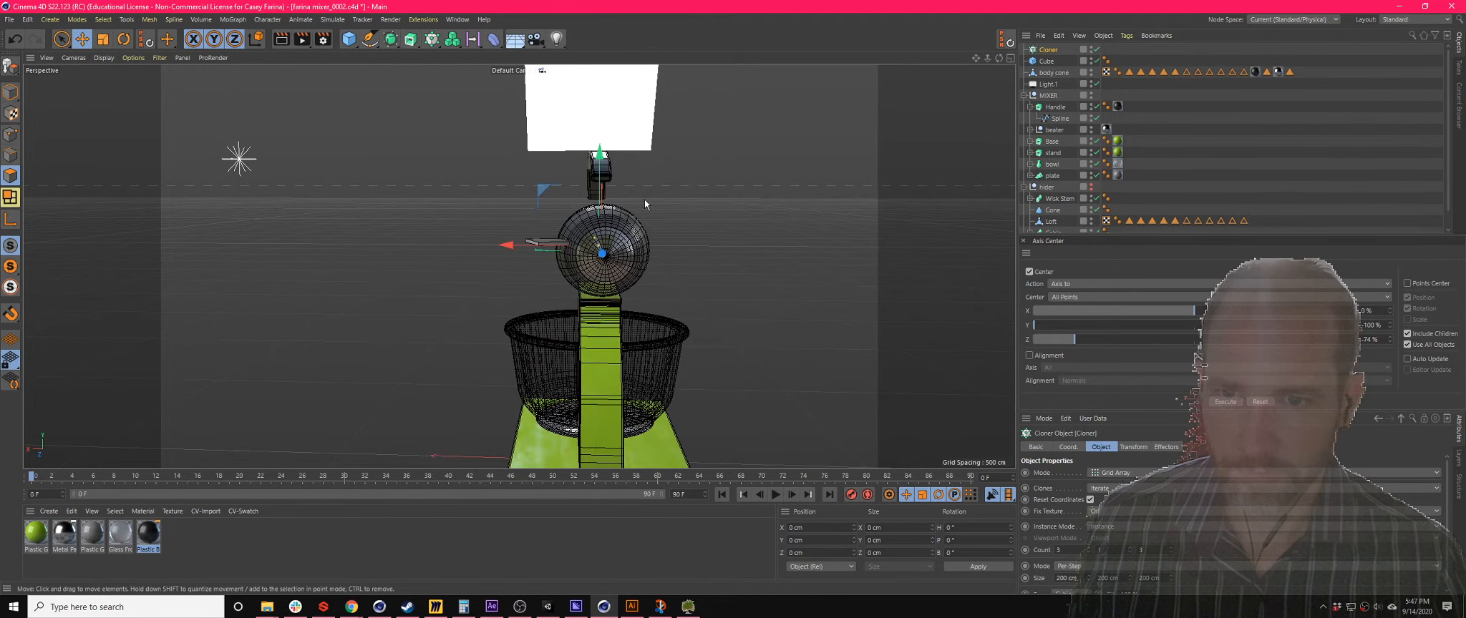
{"action": "left_click_drag", "start_coordinate": [644, 199], "coordinate": [702, 259], "text": "alt"}
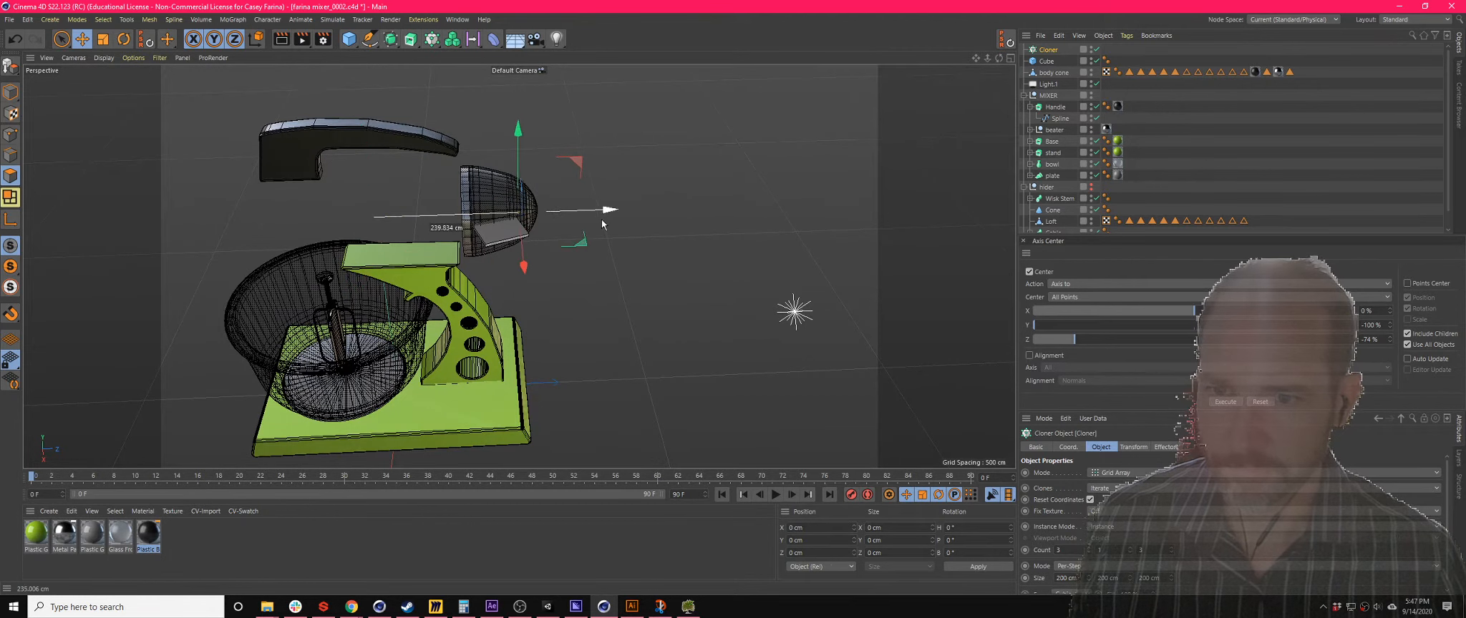
{"action": "left_click_drag", "start_coordinate": [651, 200], "coordinate": [469, 159], "text": "alt"}
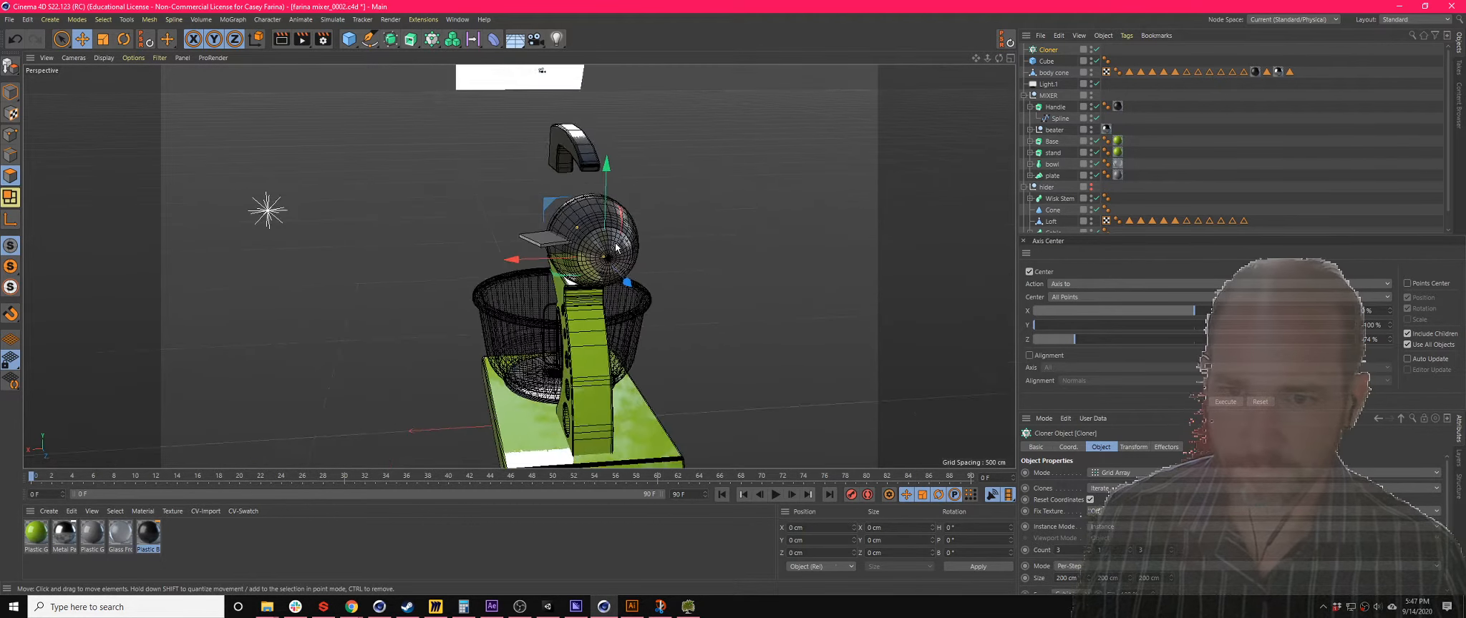
- Raise the Cloner about 16 cm toward the centre of the body cone and nest the slab cube inside it
{"action": "scroll", "coordinate": [615, 245], "scroll_direction": "up", "scroll_amount": 5}
{"action": "left_click_drag", "start_coordinate": [591, 188], "coordinate": [592, 164]}
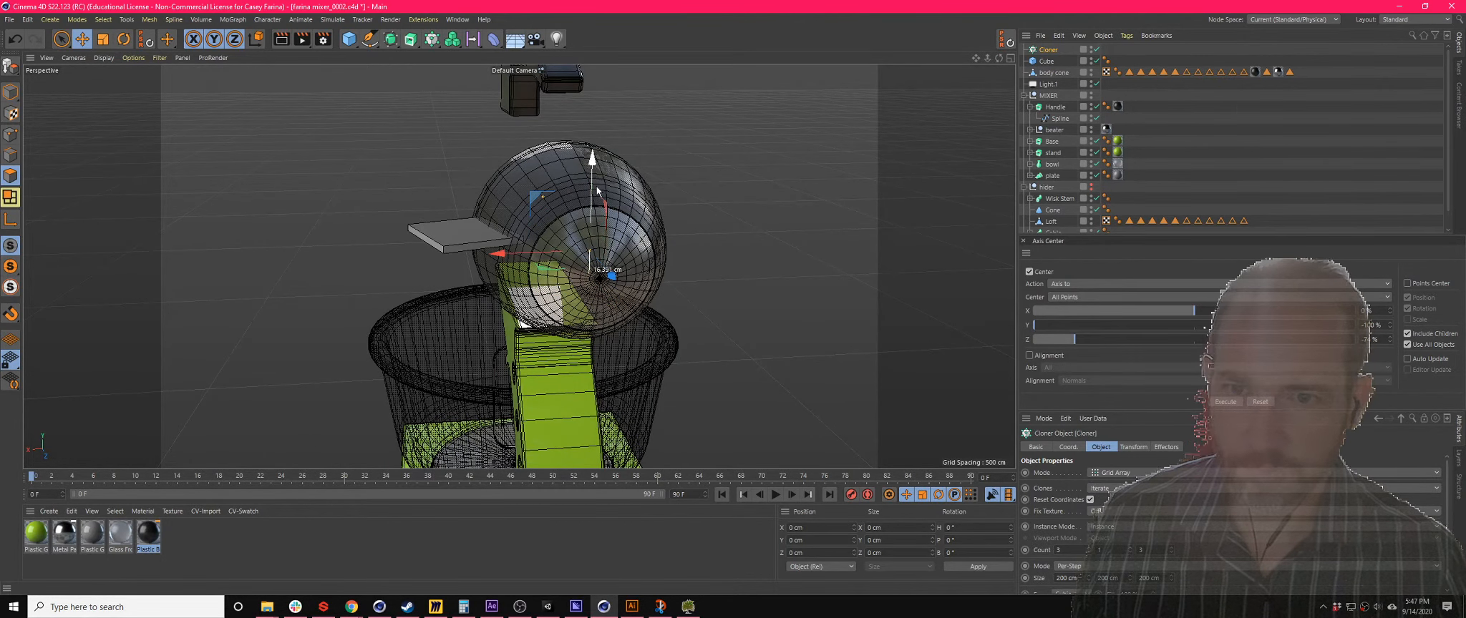
{"action": "left_click_drag", "start_coordinate": [1032, 62], "coordinate": [1052, 52]}
{"action": "left_click", "coordinate": [1049, 50]}
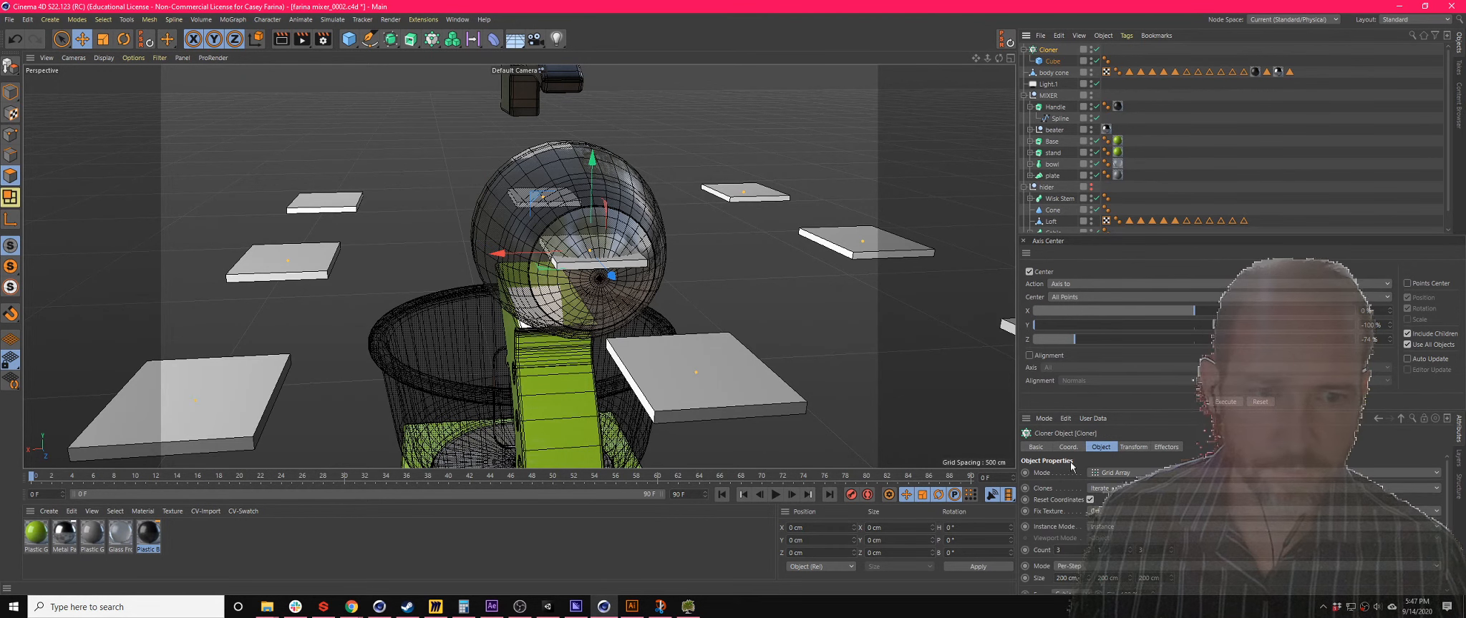
- Switch the Cloner to Radial mode on the XY plane with a 75 cm radius, keeping the clones aligned
{"action": "left_click", "coordinate": [1100, 474]}
{"action": "left_click", "coordinate": [1109, 510]}
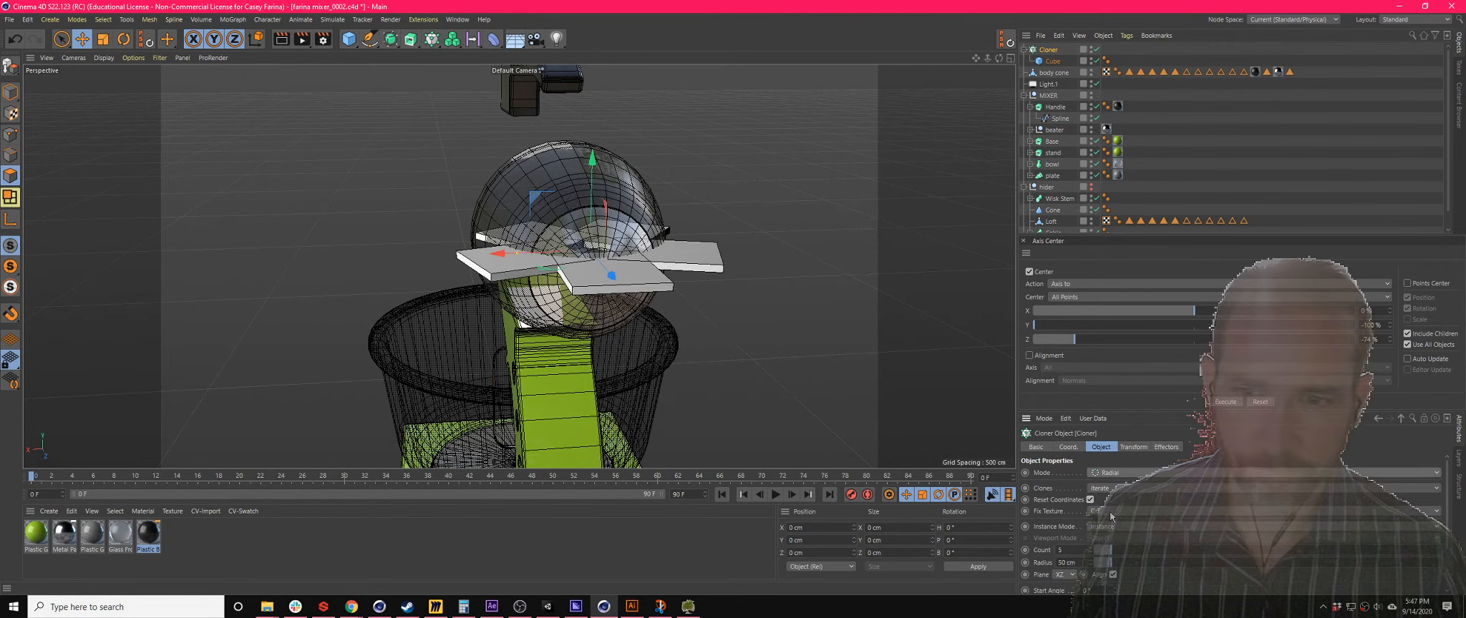
{"action": "left_click", "coordinate": [1058, 574]}
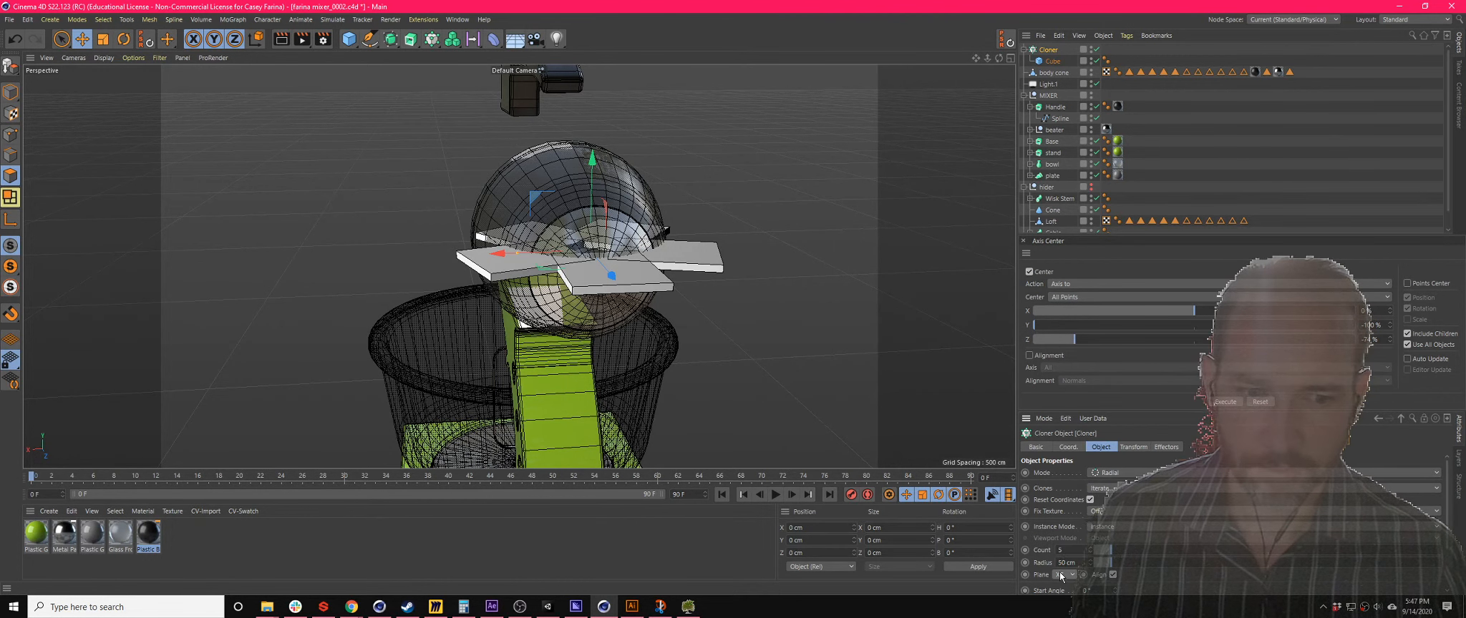
{"action": "left_click", "coordinate": [1060, 549]}
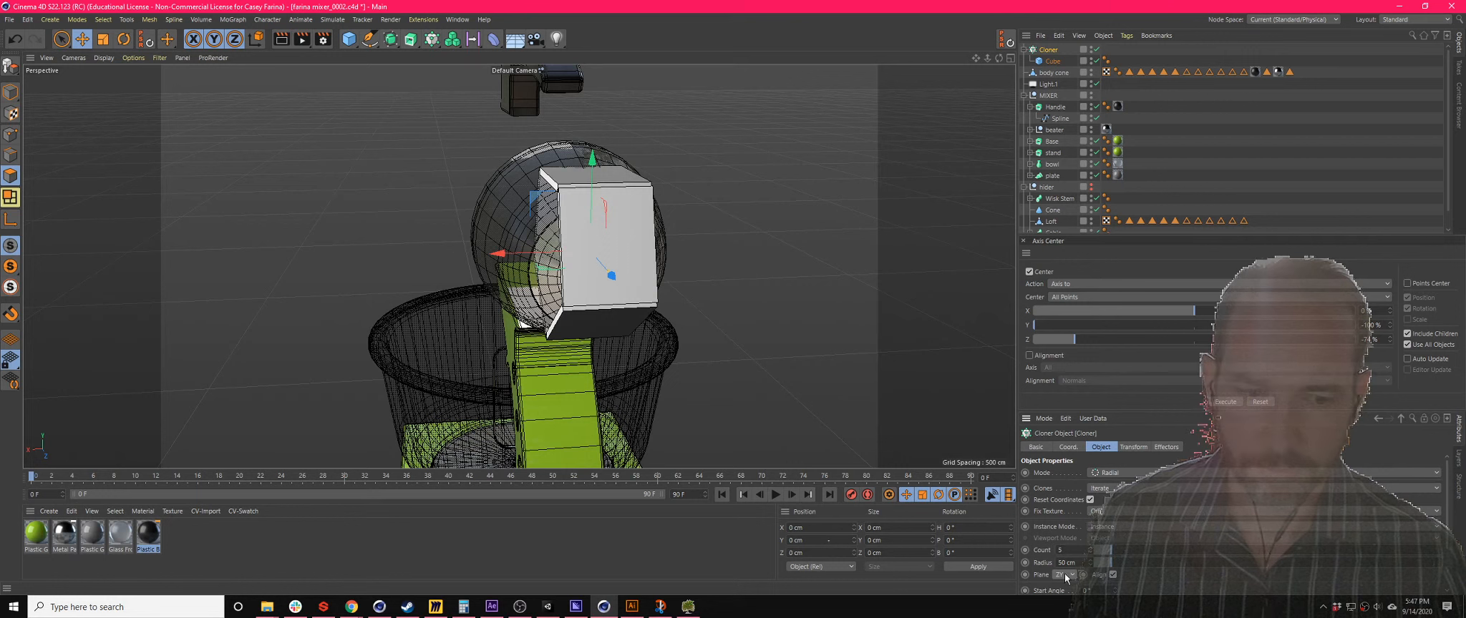
{"action": "left_click", "coordinate": [1063, 574]}
{"action": "left_click", "coordinate": [1061, 537]}
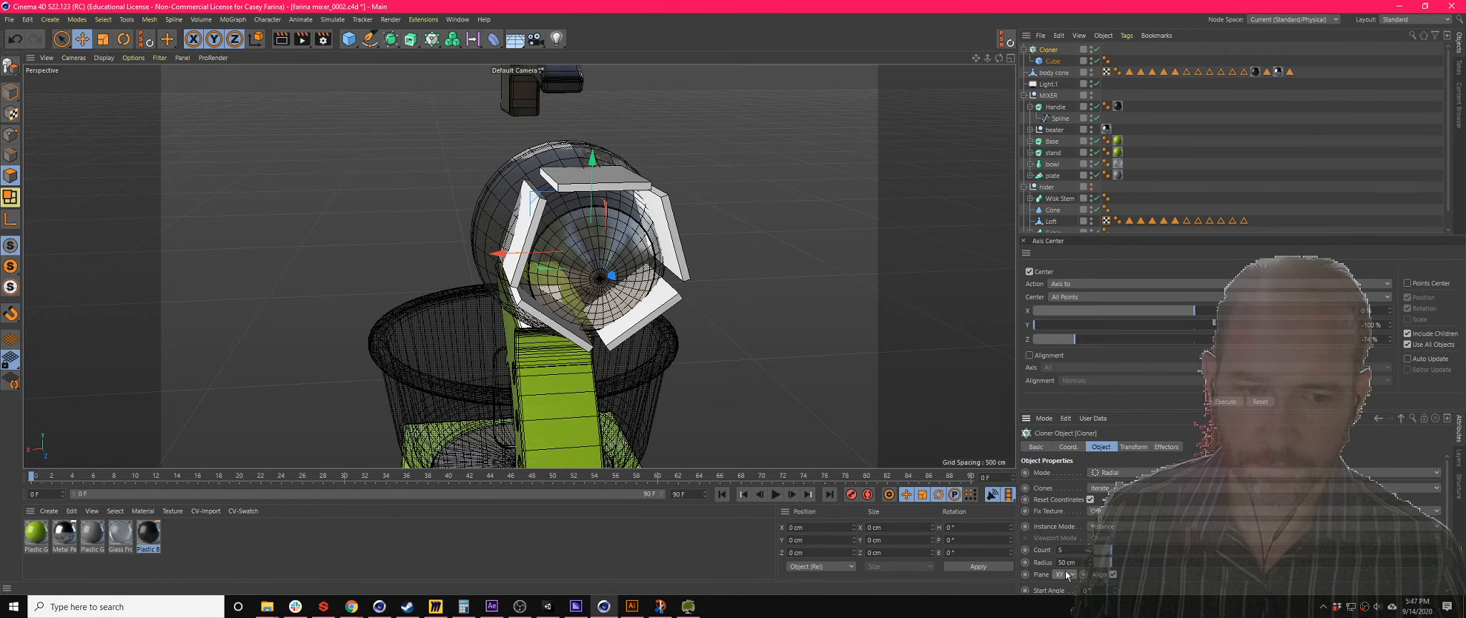
{"action": "mouse_move", "coordinate": [1096, 567]}
{"action": "left_mouse_down"}
{"action": "mouse_move", "coordinate": [1039, 558]}
{"action": "mouse_move", "coordinate": [1095, 555]}
{"action": "mouse_move", "coordinate": [1107, 487]}
{"action": "mouse_move", "coordinate": [1102, 508]}
{"action": "left_mouse_up"}
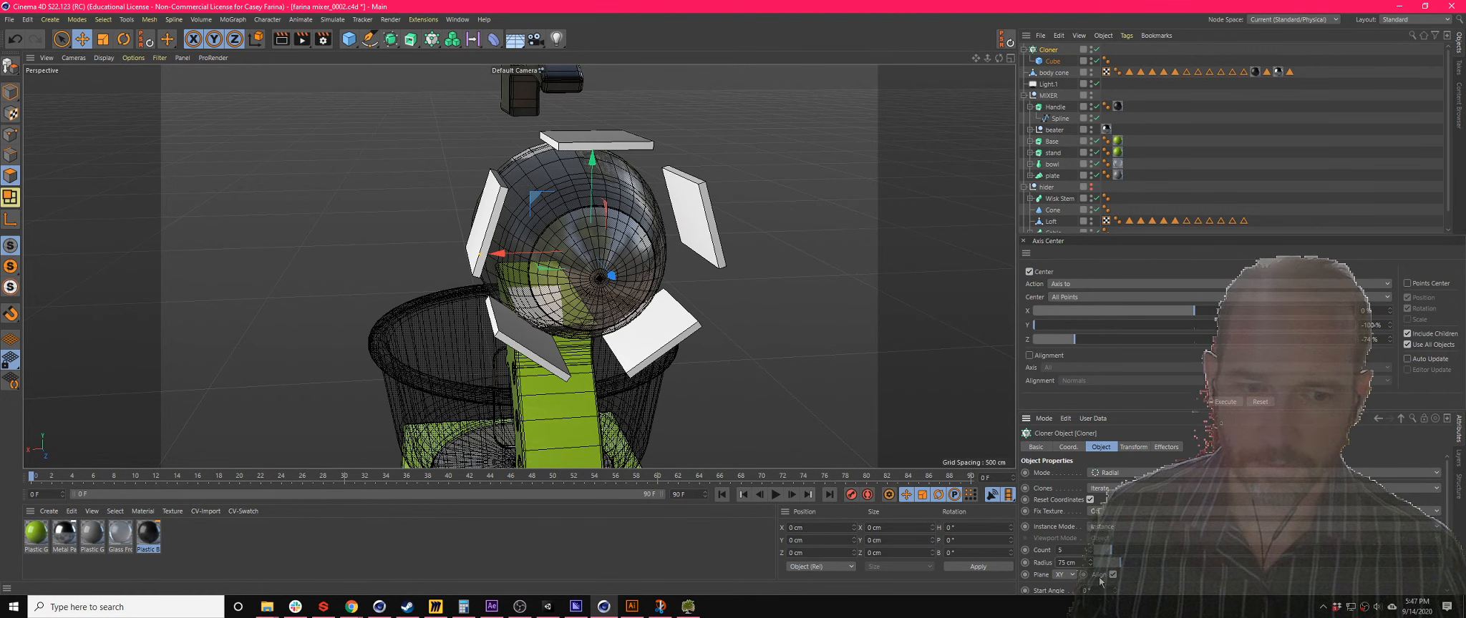
{"action": "left_click", "coordinate": [1111, 575]}
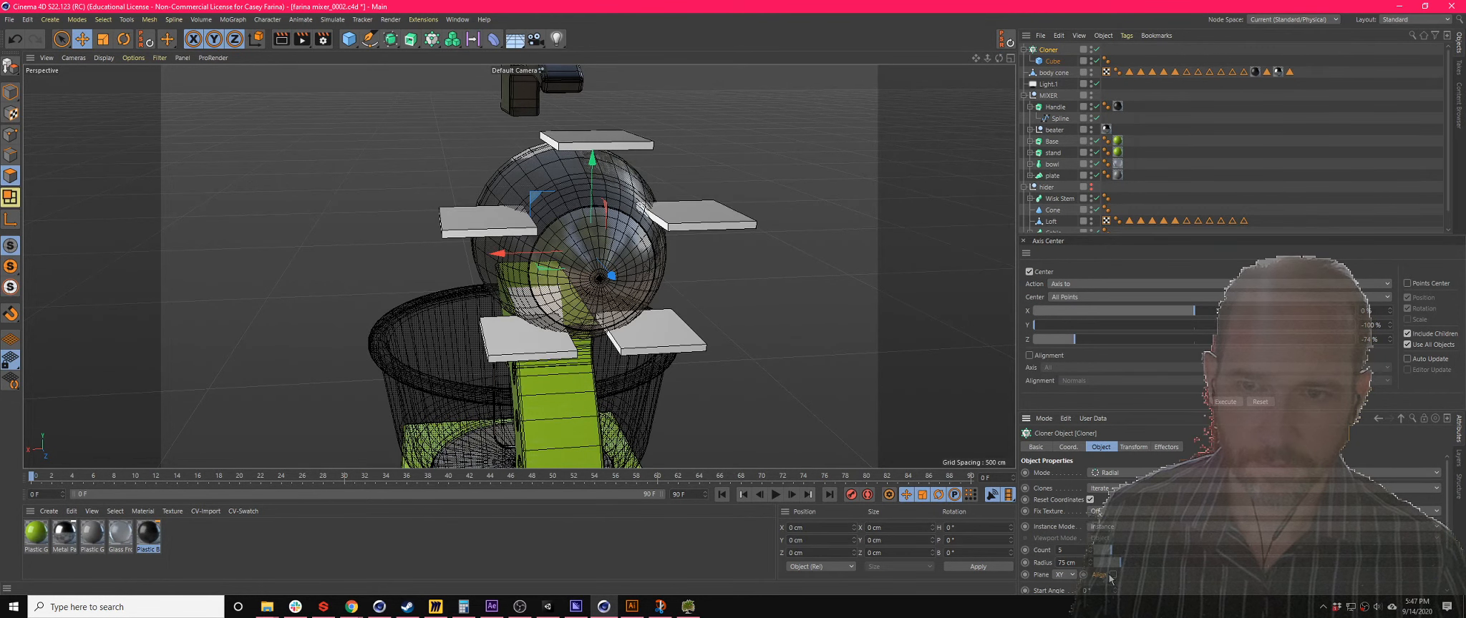
{"action": "left_click", "coordinate": [1111, 575]}
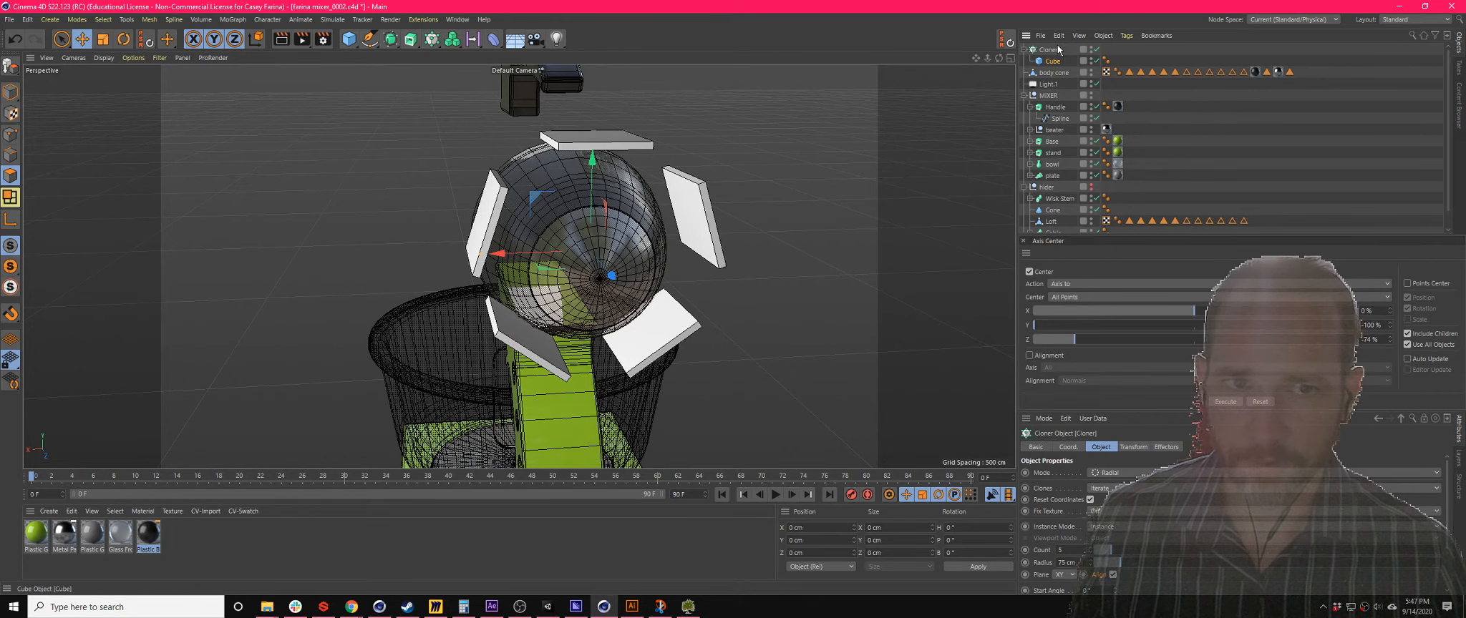
- Take the slab cube out of the Cloner and convert it to an editable polygon object
{"action": "left_click_drag", "start_coordinate": [1059, 50], "coordinate": [1059, 47]}
{"action": "left_click_drag", "start_coordinate": [464, 222], "coordinate": [533, 259], "text": "alt"}
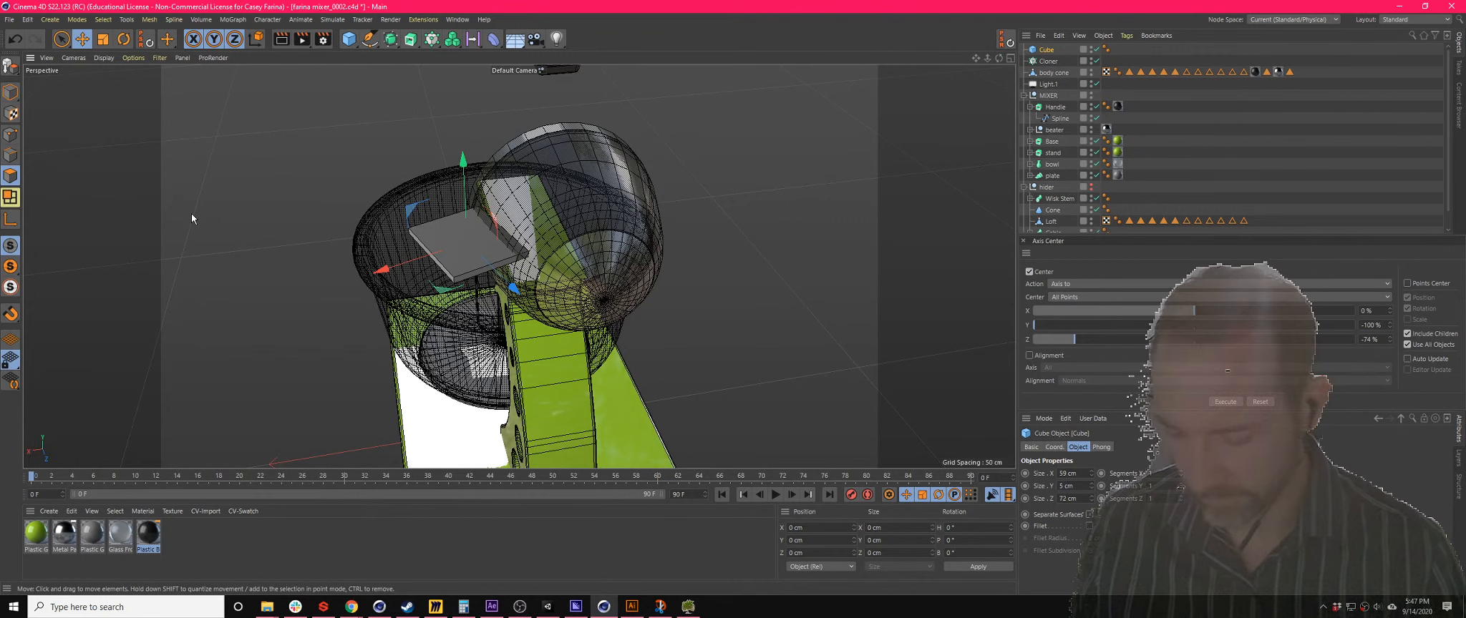
{"action": "key", "text": "c"}
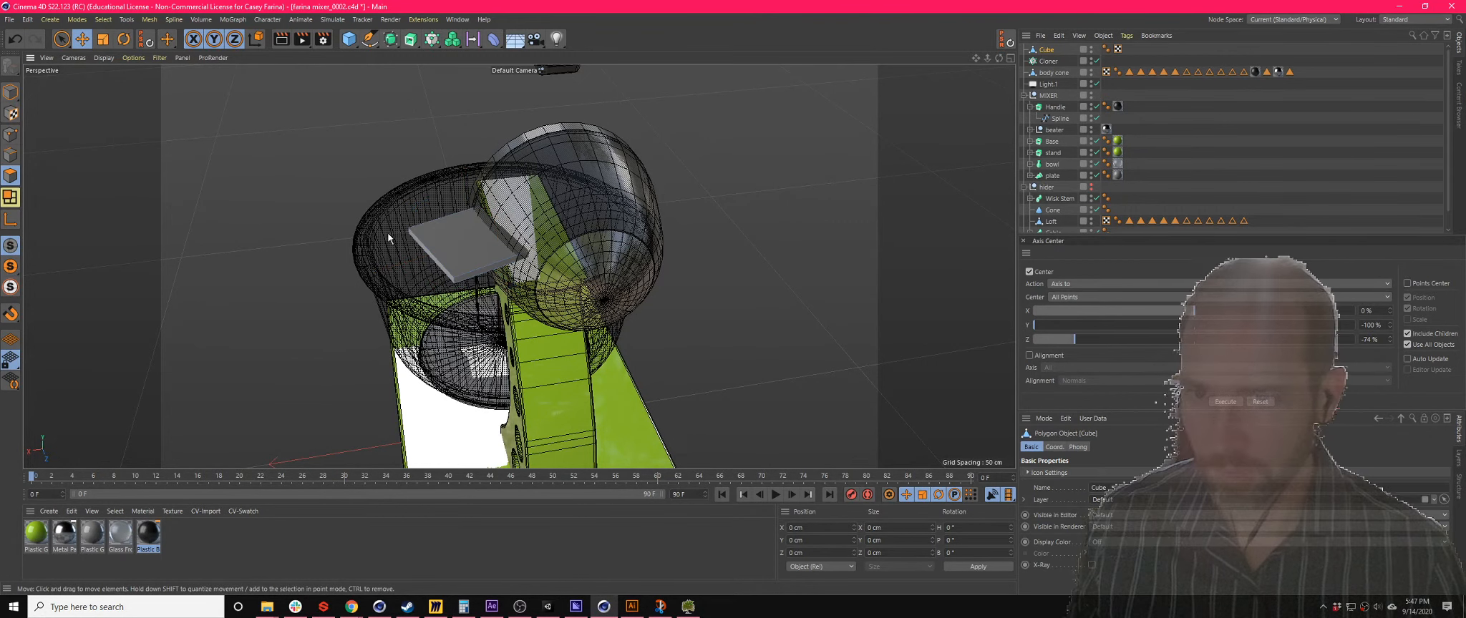
- Shift only the slab's axis about 46 cm toward its inner edge by the cone, and nest the slab back inside the Cloner
{"action": "left_click", "coordinate": [10, 91]}
{"action": "left_click_drag", "start_coordinate": [442, 294], "coordinate": [438, 290]}
{"action": "key", "text": "ctrl+z"}
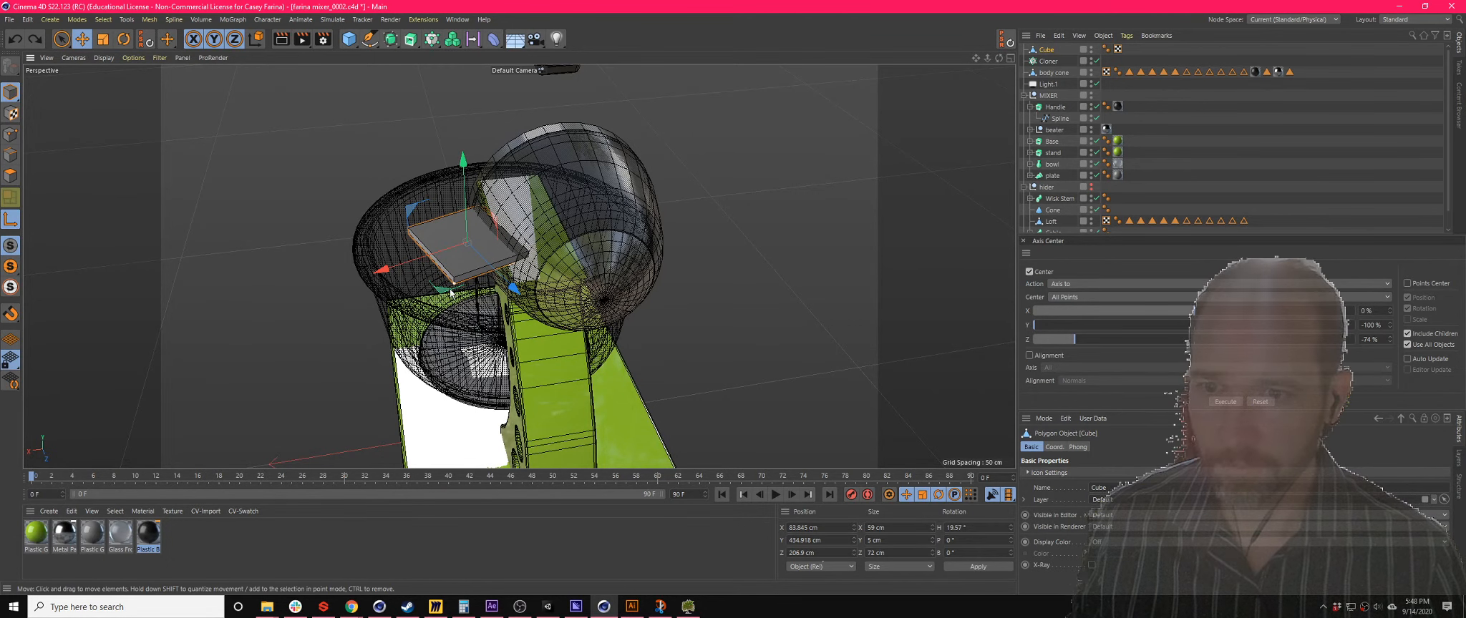
{"action": "left_click_drag", "start_coordinate": [451, 292], "coordinate": [516, 303]}
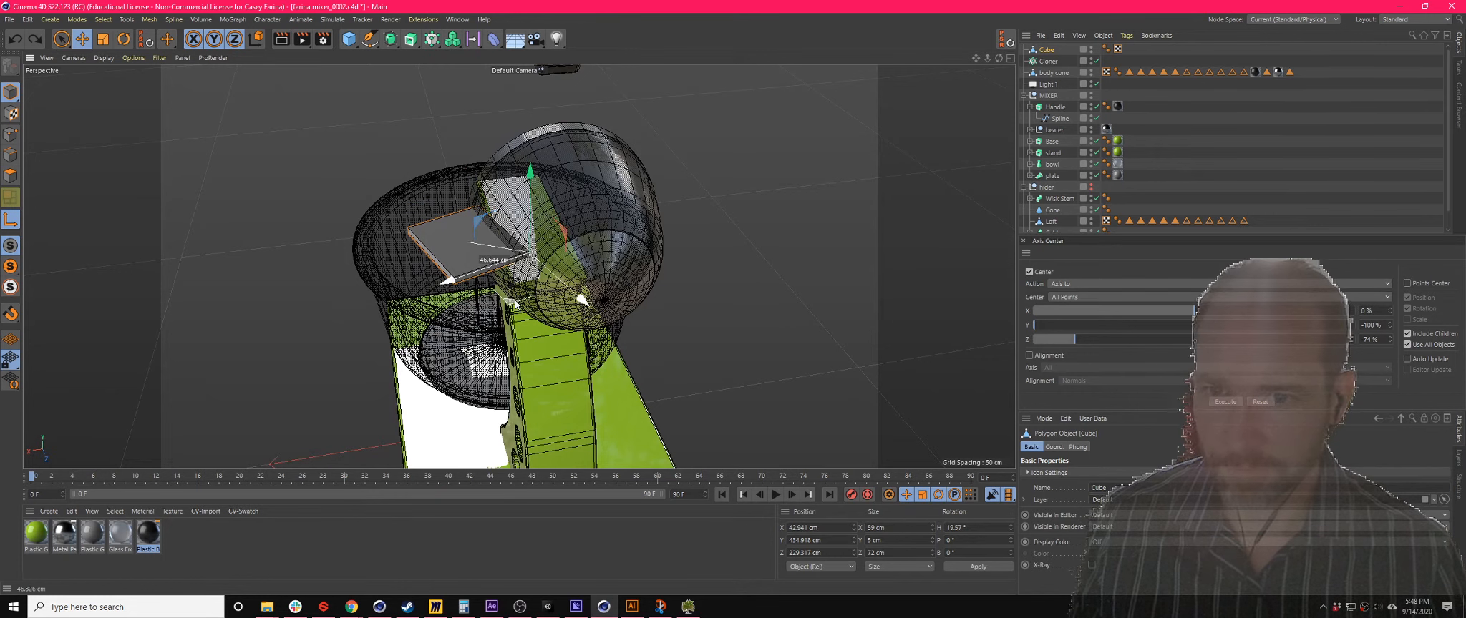
{"action": "mouse_move", "coordinate": [443, 347]}
{"action": "left_mouse_down", "text": "alt"}
{"action": "mouse_move", "coordinate": [452, 301]}
{"action": "mouse_move", "coordinate": [460, 335]}
{"action": "left_mouse_up", "text": "alt"}
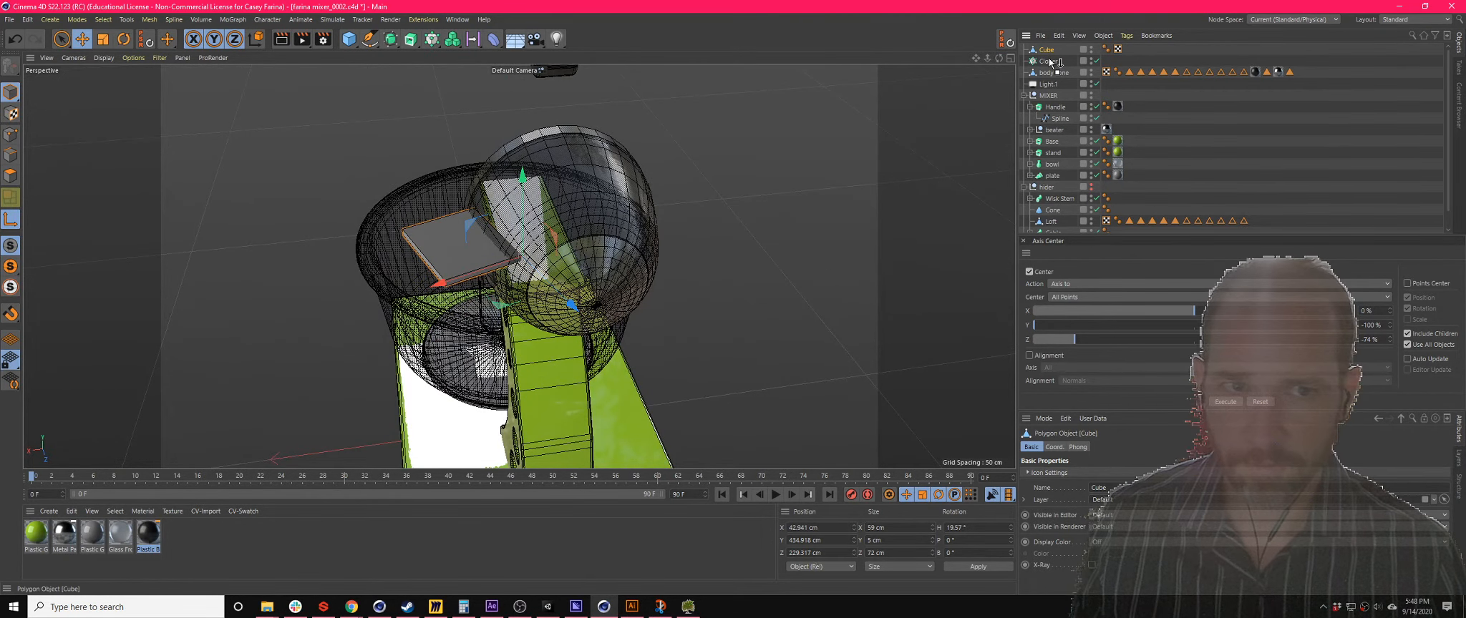
{"action": "left_click_drag", "start_coordinate": [1050, 62], "coordinate": [1051, 61]}
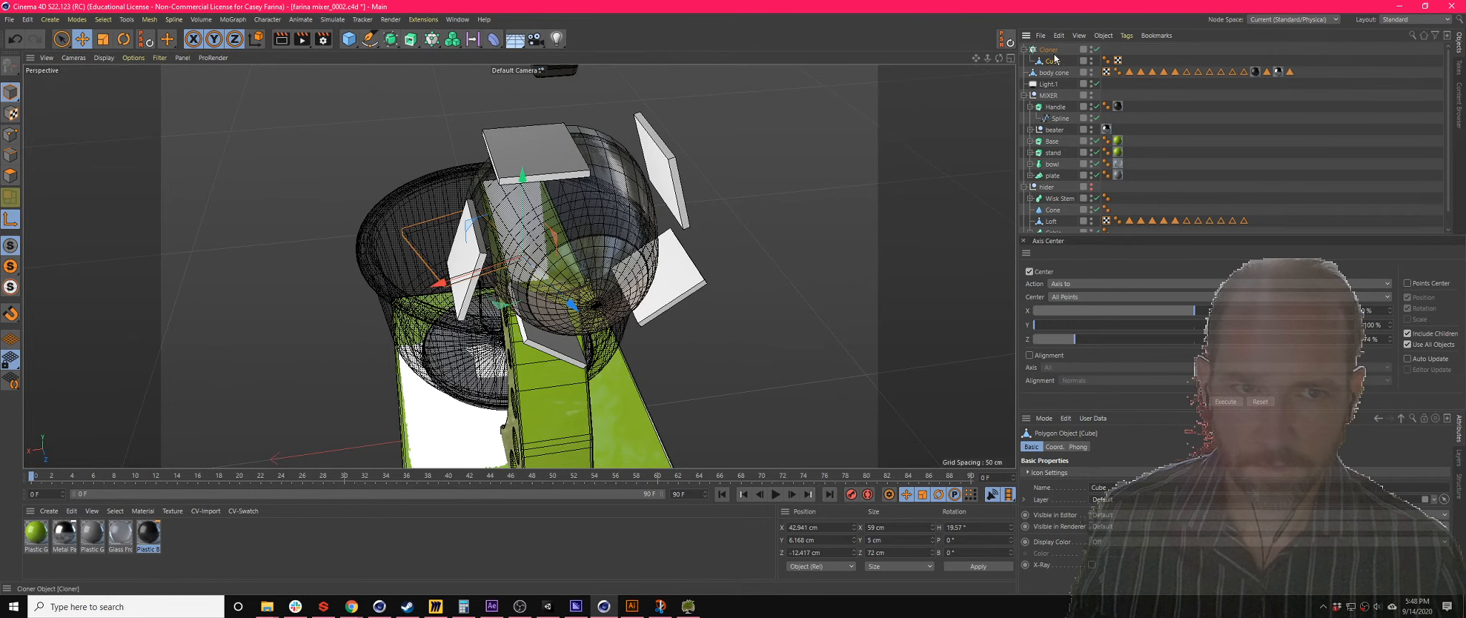
- Try the ZY and XZ planes for the Cloner's radial arrangement and return it to XY
{"action": "left_click", "coordinate": [1049, 50]}
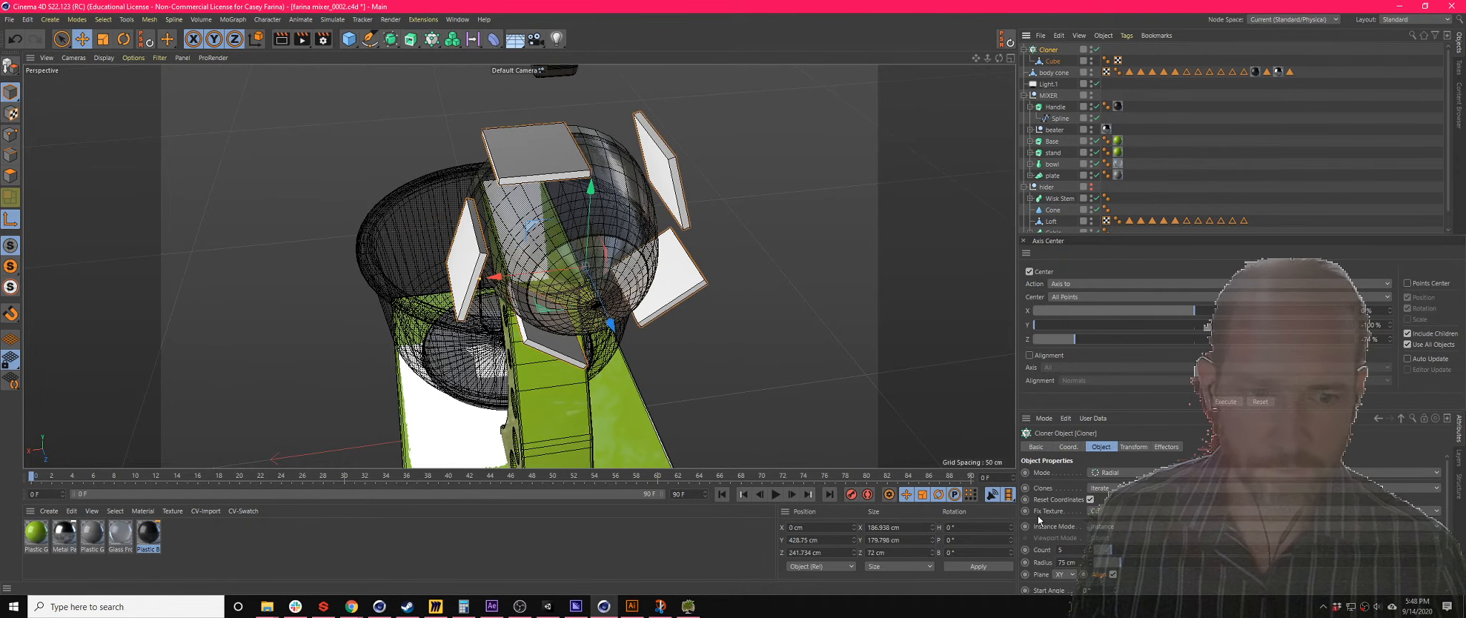
{"action": "left_click", "coordinate": [1063, 575]}
{"action": "left_click", "coordinate": [1062, 551]}
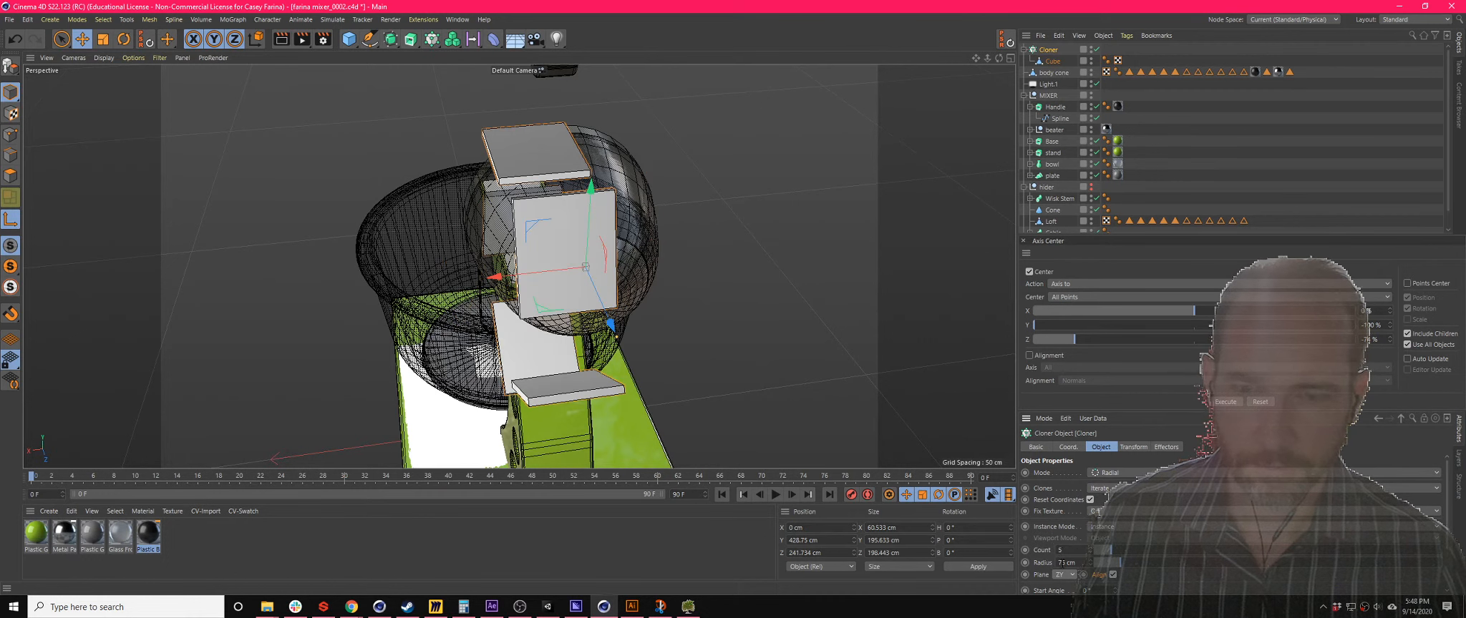
{"action": "left_click", "coordinate": [1063, 574]}
{"action": "left_click", "coordinate": [1064, 562]}
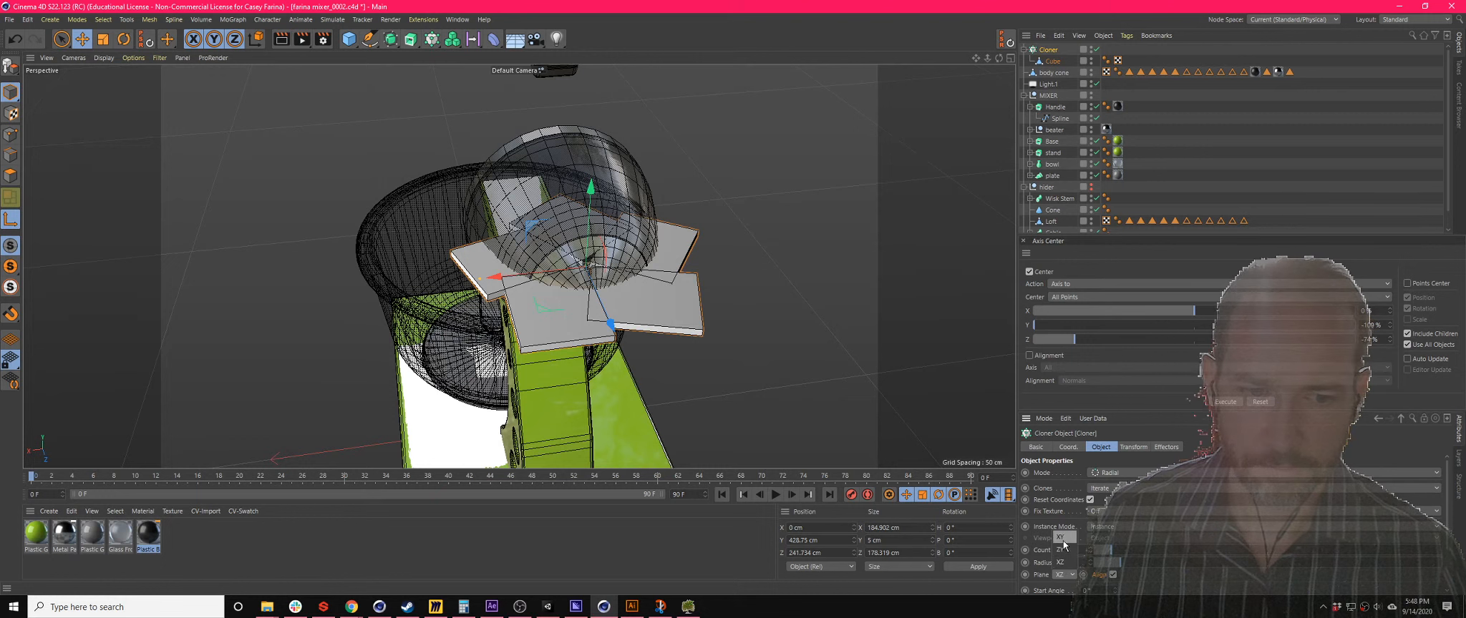
{"action": "left_click", "coordinate": [1063, 537]}
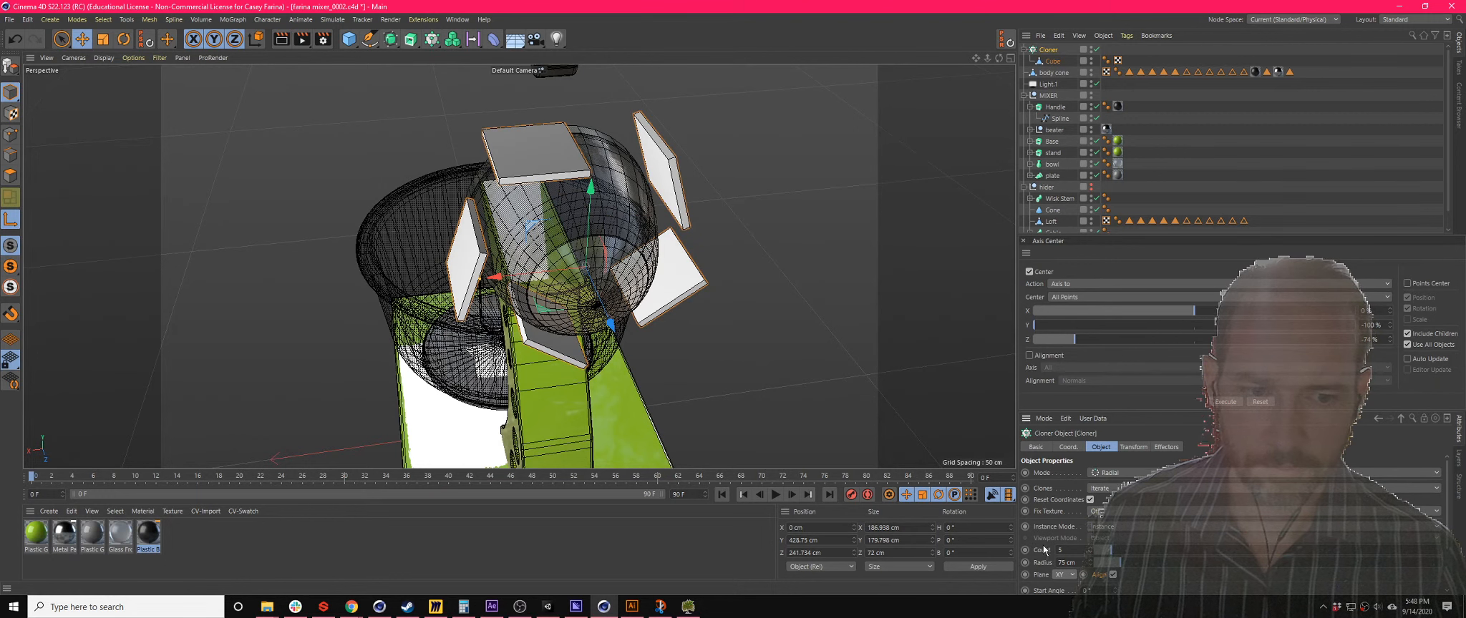
- Turn the clones in pitch and heading with the Cloner's transform rotation so the slabs radiate outward from the cone
{"action": "scroll", "coordinate": [1043, 547], "scroll_direction": "down", "scroll_amount": 3}
{"action": "scroll", "coordinate": [1044, 548], "scroll_direction": "up", "scroll_amount": 3}
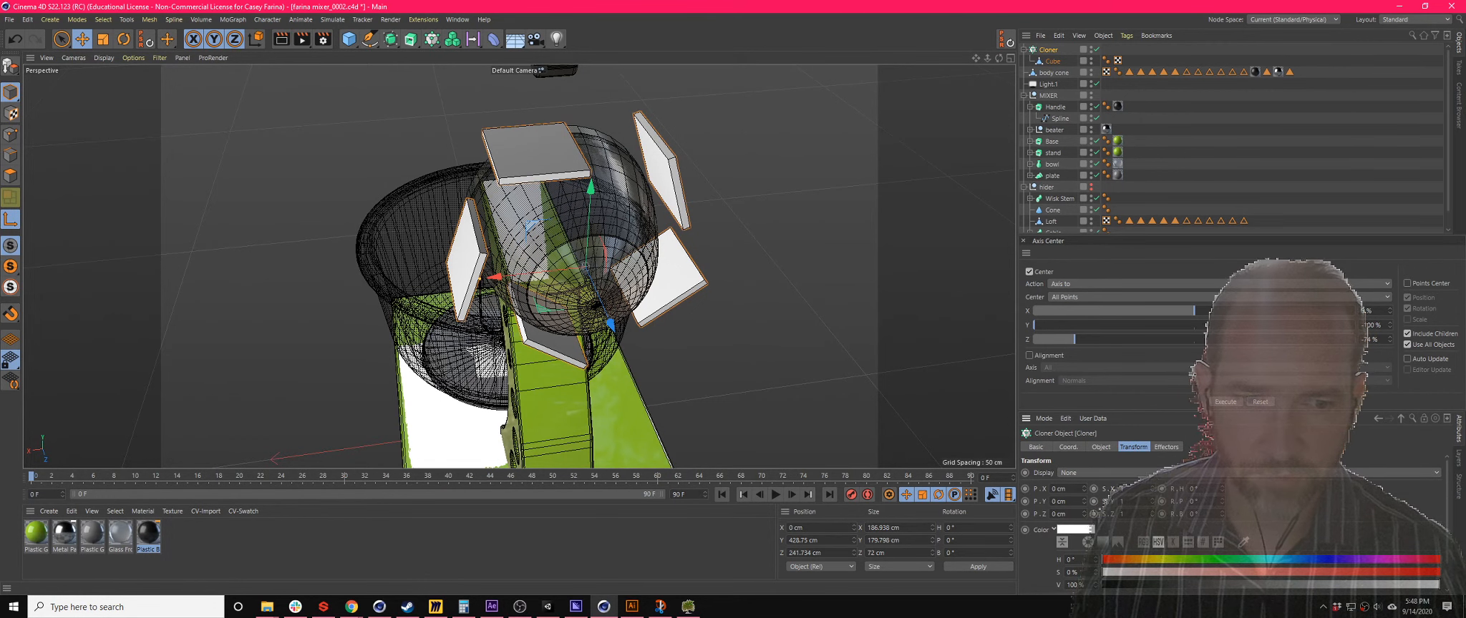
{"action": "mouse_move", "coordinate": [1221, 503]}
{"action": "left_mouse_down"}
{"action": "mouse_move", "coordinate": [1222, 469]}
{"action": "mouse_move", "coordinate": [1222, 564]}
{"action": "left_mouse_up"}
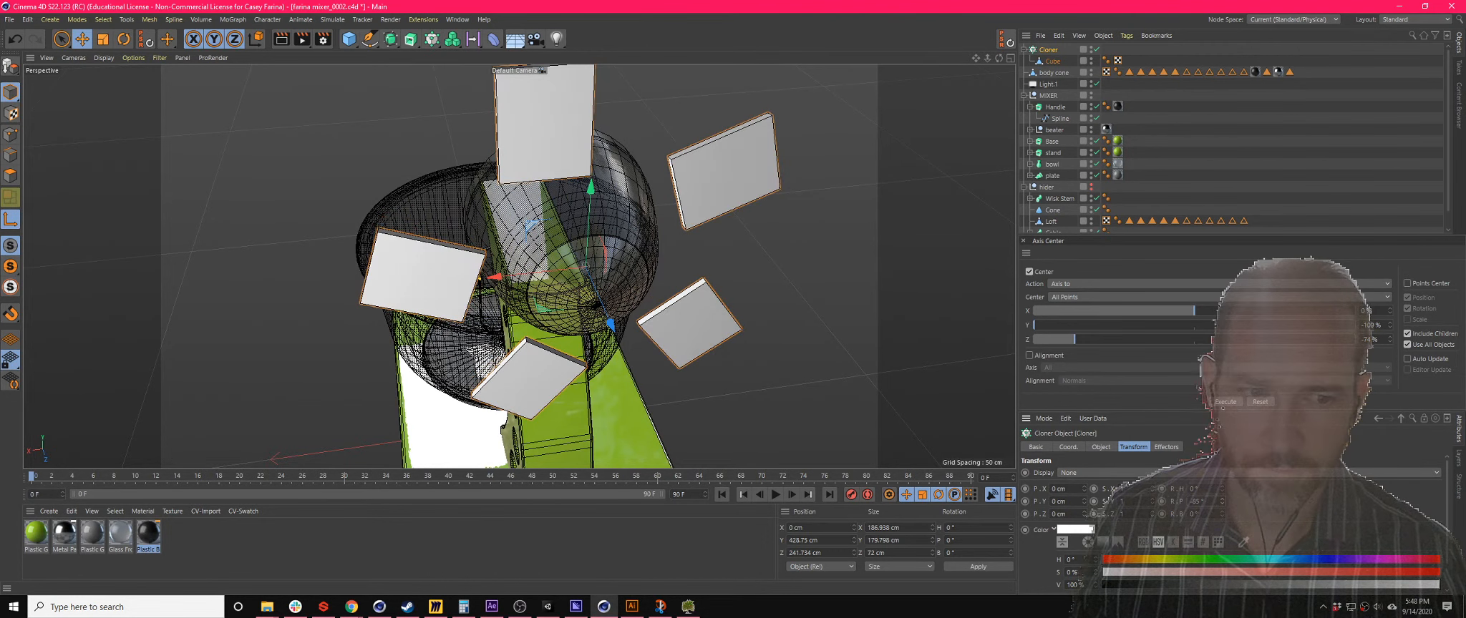
{"action": "left_click_drag", "start_coordinate": [1222, 489], "coordinate": [1222, 528]}
- Limit the Cloner's radial arrangement to a half circle with an end angle of 180°
{"action": "left_click", "coordinate": [1099, 447]}
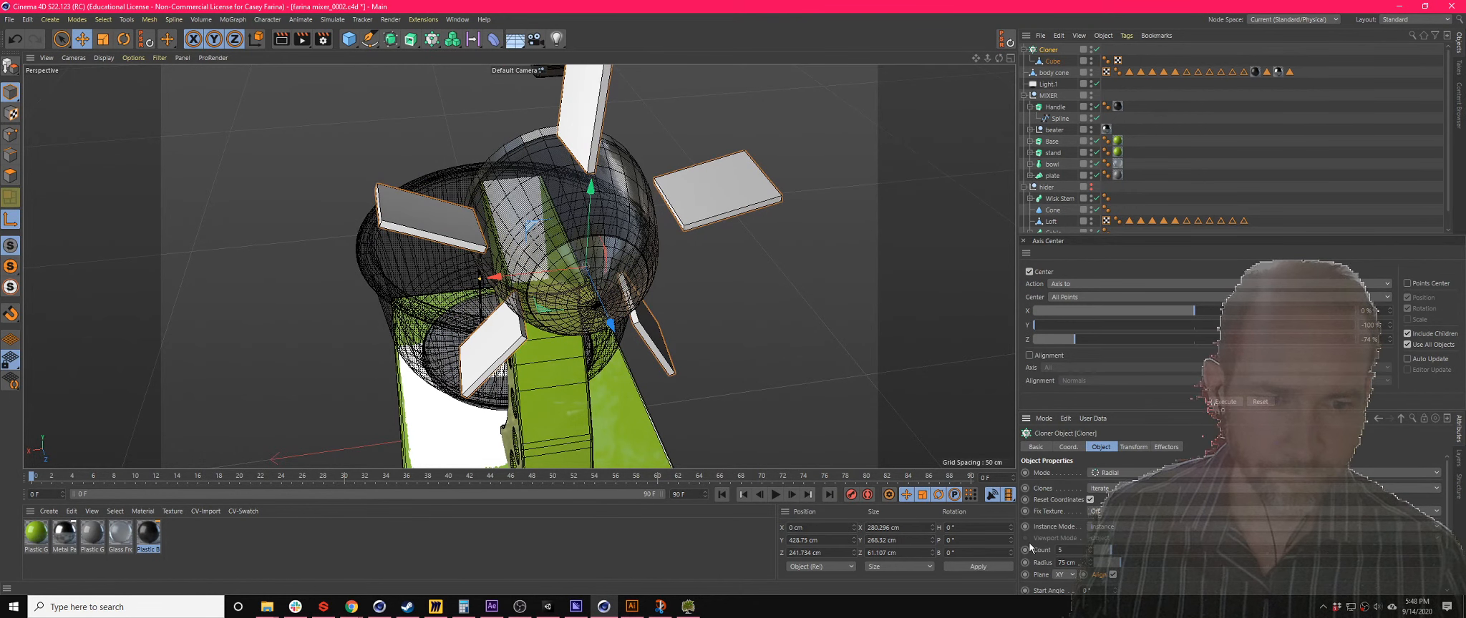
{"action": "scroll", "coordinate": [1031, 548], "scroll_direction": "down", "scroll_amount": 3}
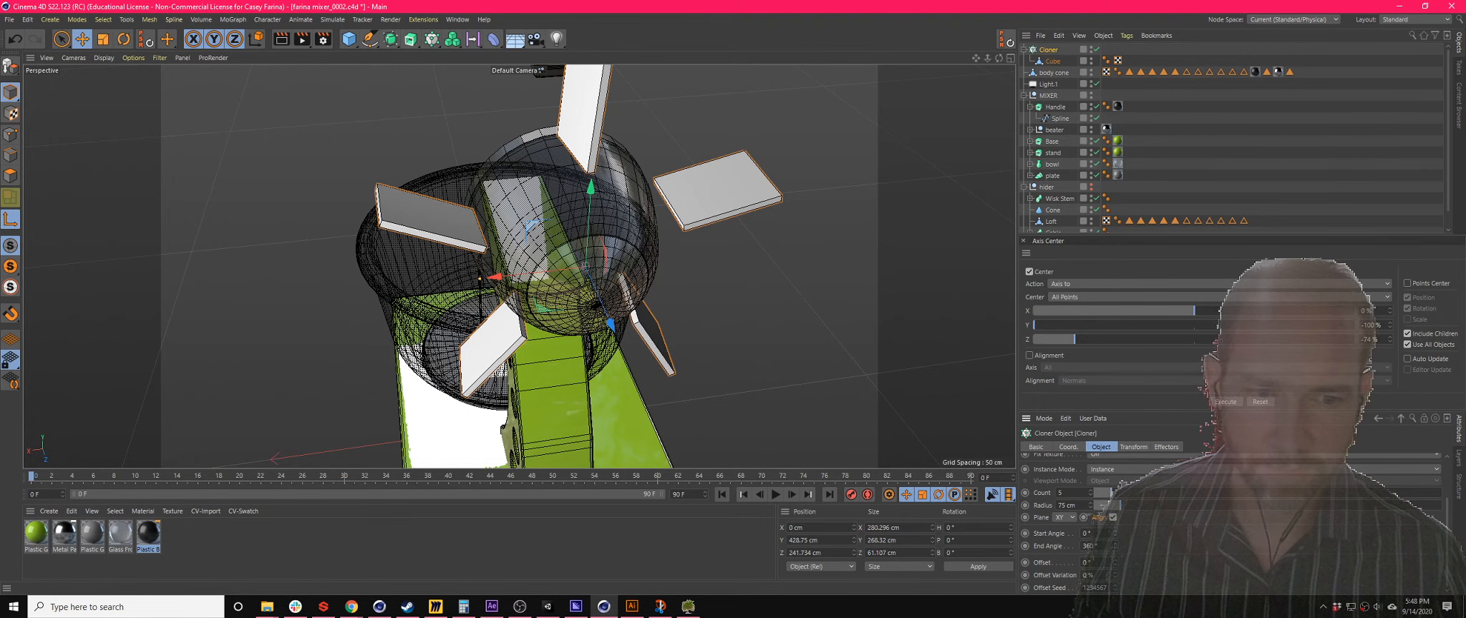
{"action": "type", "text": "180"}
{"action": "key", "text": "Return"}
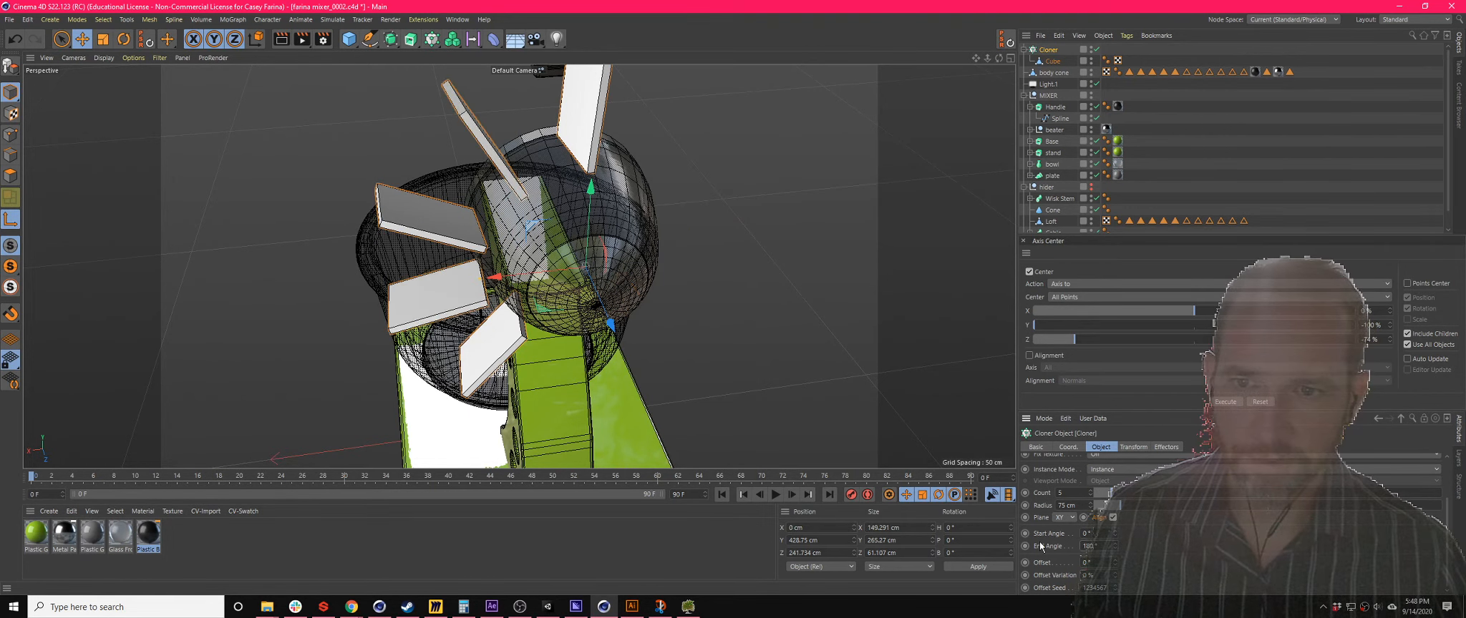
- Raise the Cloner's count to 7 slabs and widen the end angle to about 204°
{"action": "scroll", "coordinate": [524, 297], "scroll_direction": "down", "scroll_amount": 2}
{"action": "scroll", "coordinate": [524, 297], "scroll_direction": "up", "scroll_amount": 1}
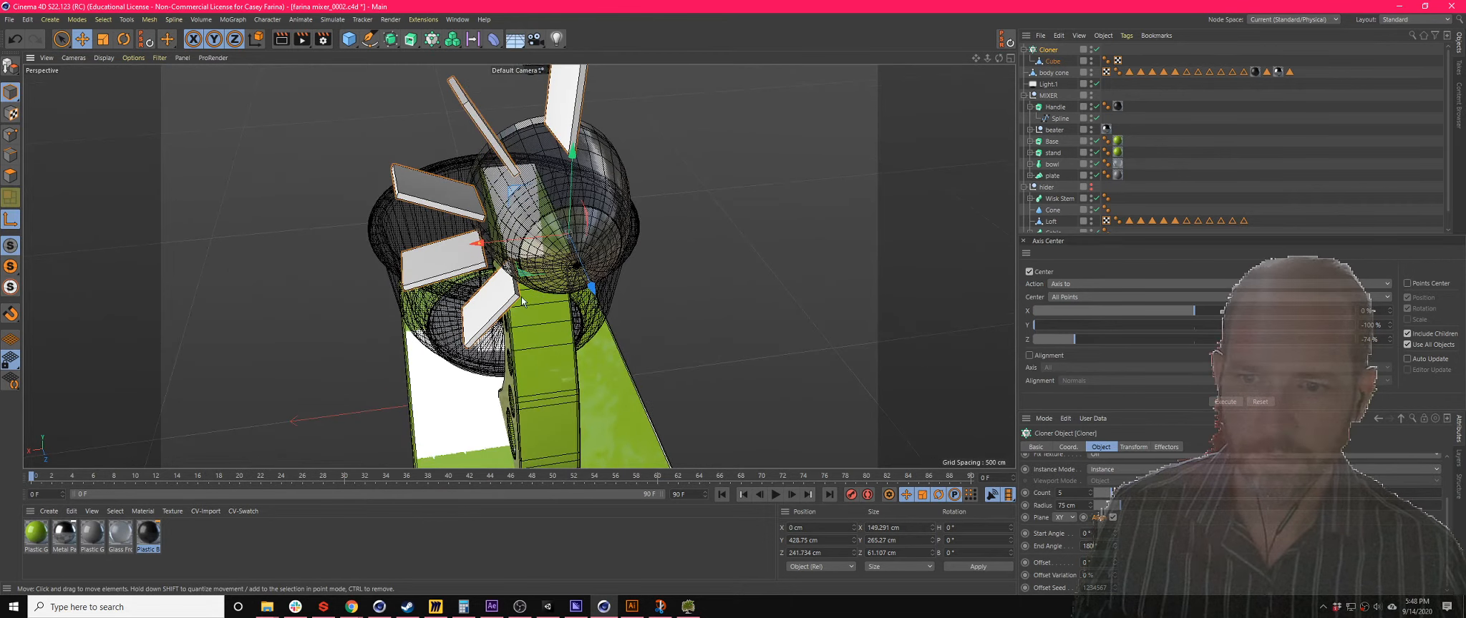
{"action": "left_click_drag", "start_coordinate": [1118, 493], "coordinate": [1118, 493]}
{"action": "left_click_drag", "start_coordinate": [487, 288], "coordinate": [478, 187], "text": "alt"}
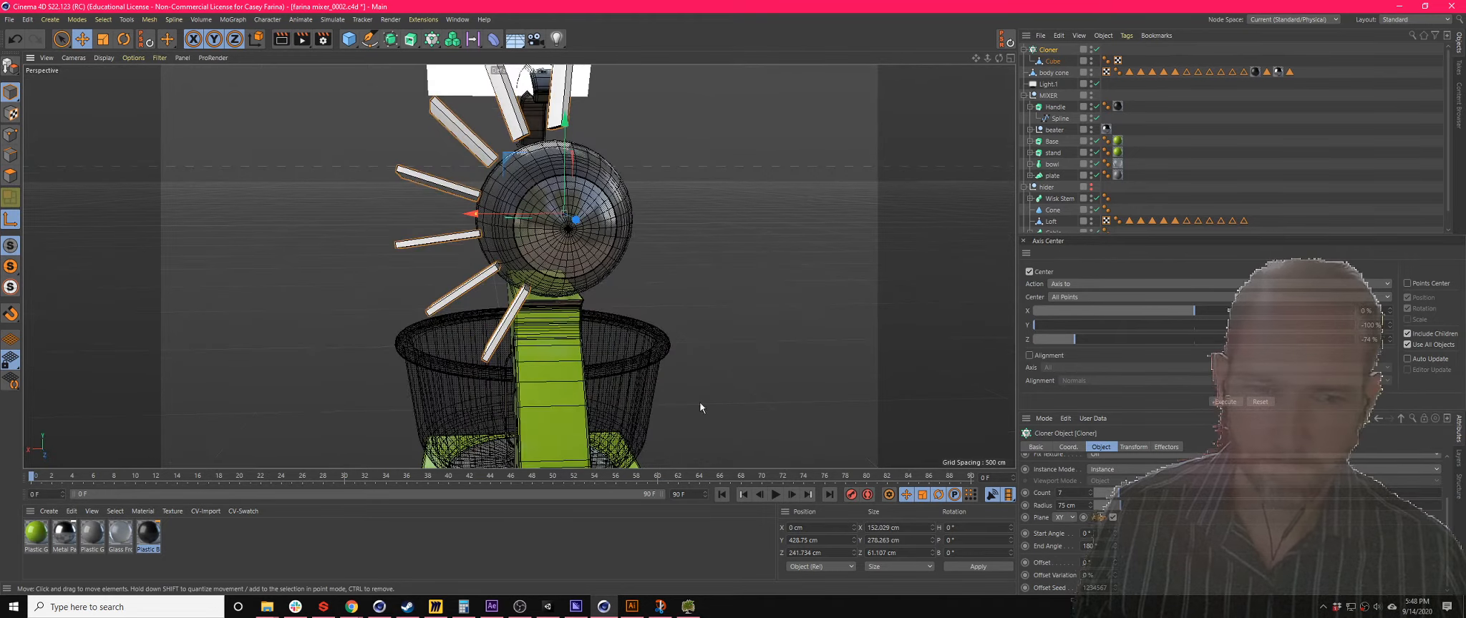
{"action": "left_click_drag", "start_coordinate": [1114, 545], "coordinate": [1121, 543]}
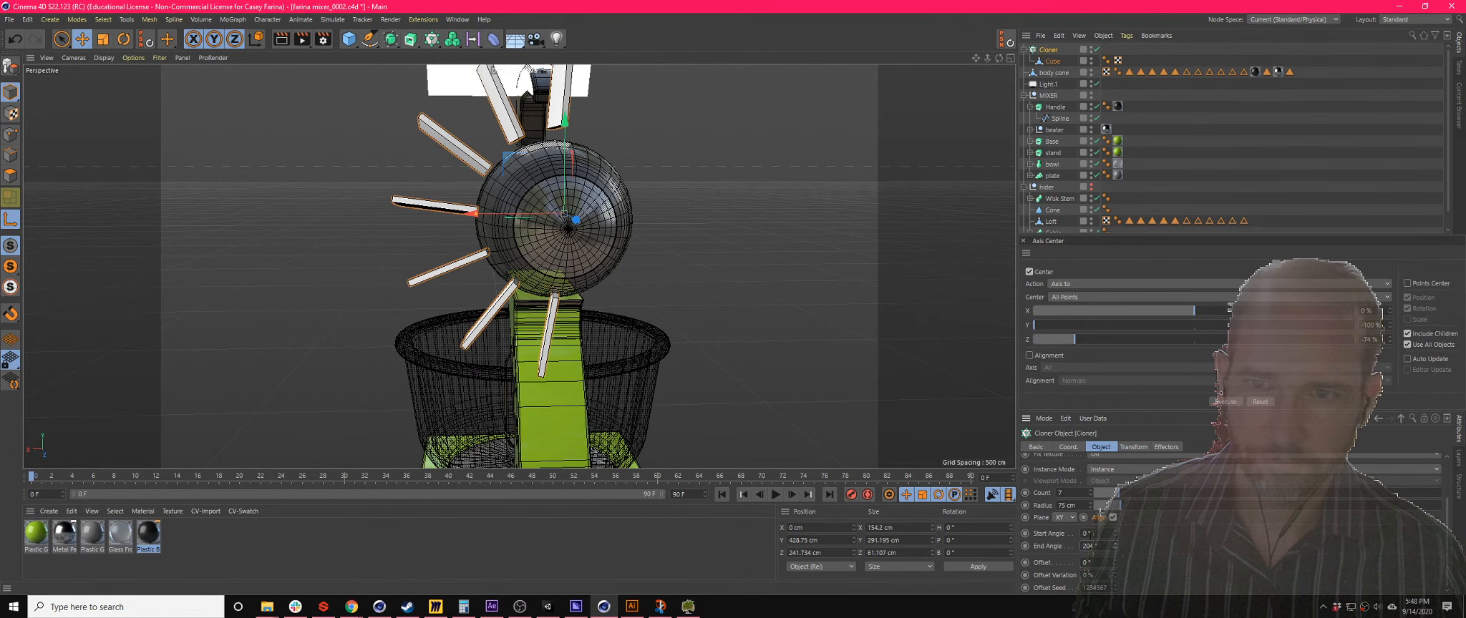
{"action": "left_click_drag", "start_coordinate": [575, 301], "coordinate": [585, 378], "text": "alt"}
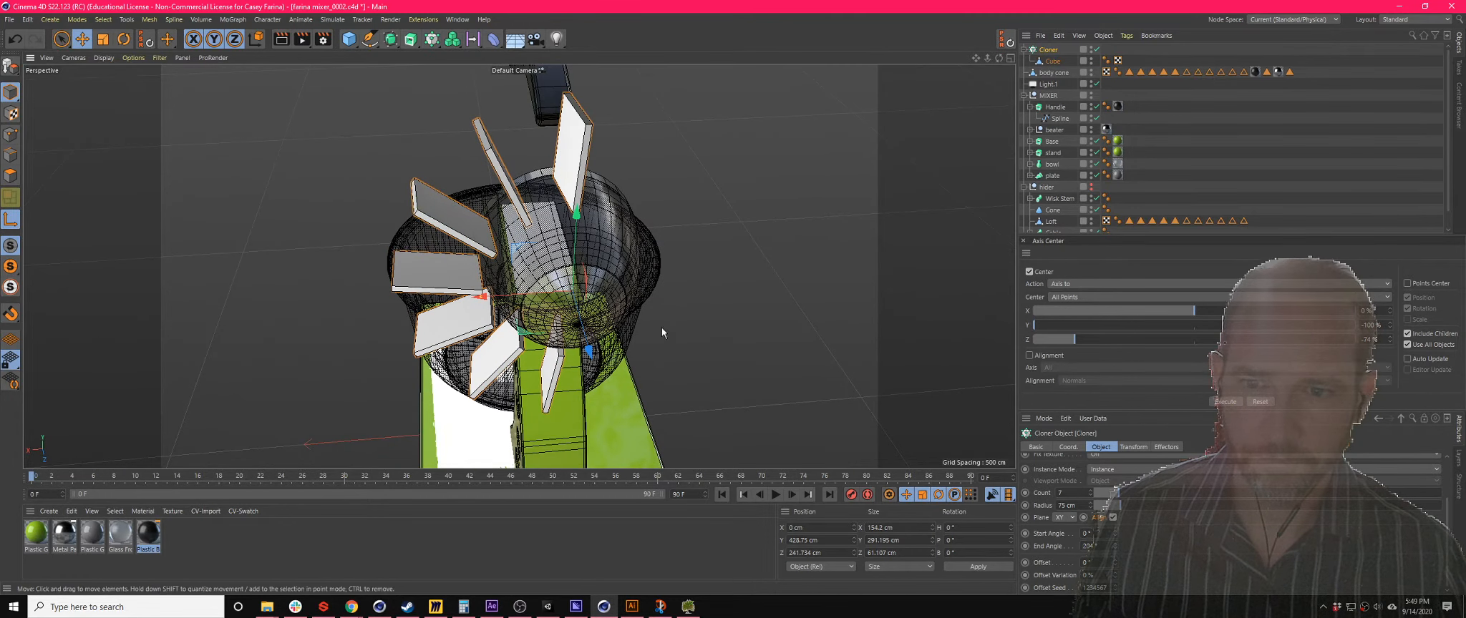
- Set the clones' heading and pitch rotation to exactly -90° in the Cloner's transform settings
{"action": "left_click", "coordinate": [1133, 447]}
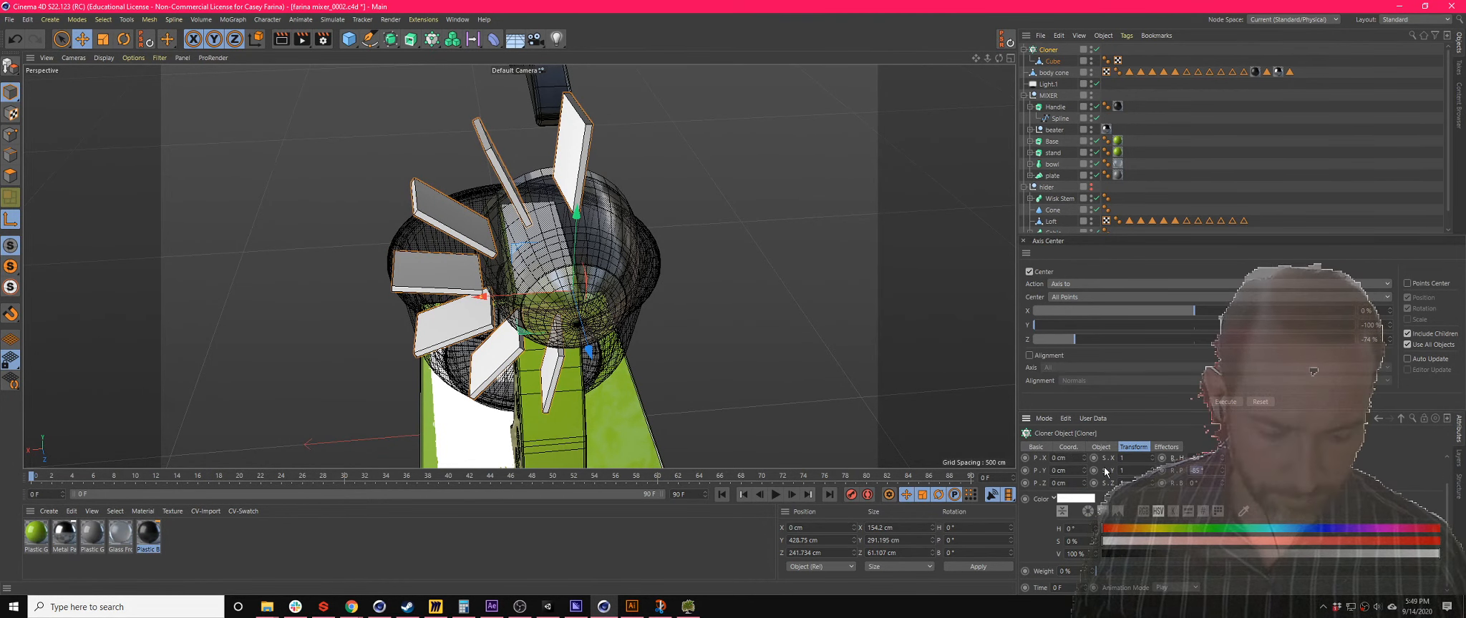
{"action": "type", "text": "-90"}
{"action": "key", "text": "Return"}
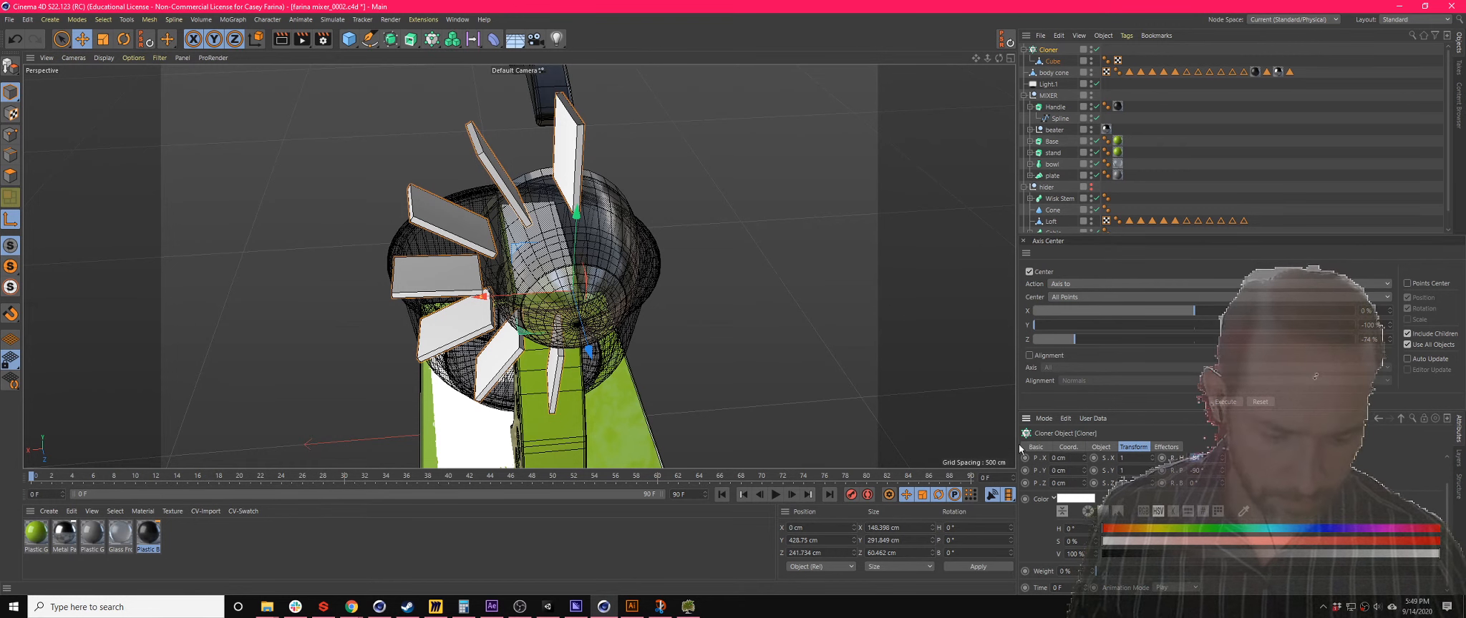
{"action": "key", "text": "Return"}
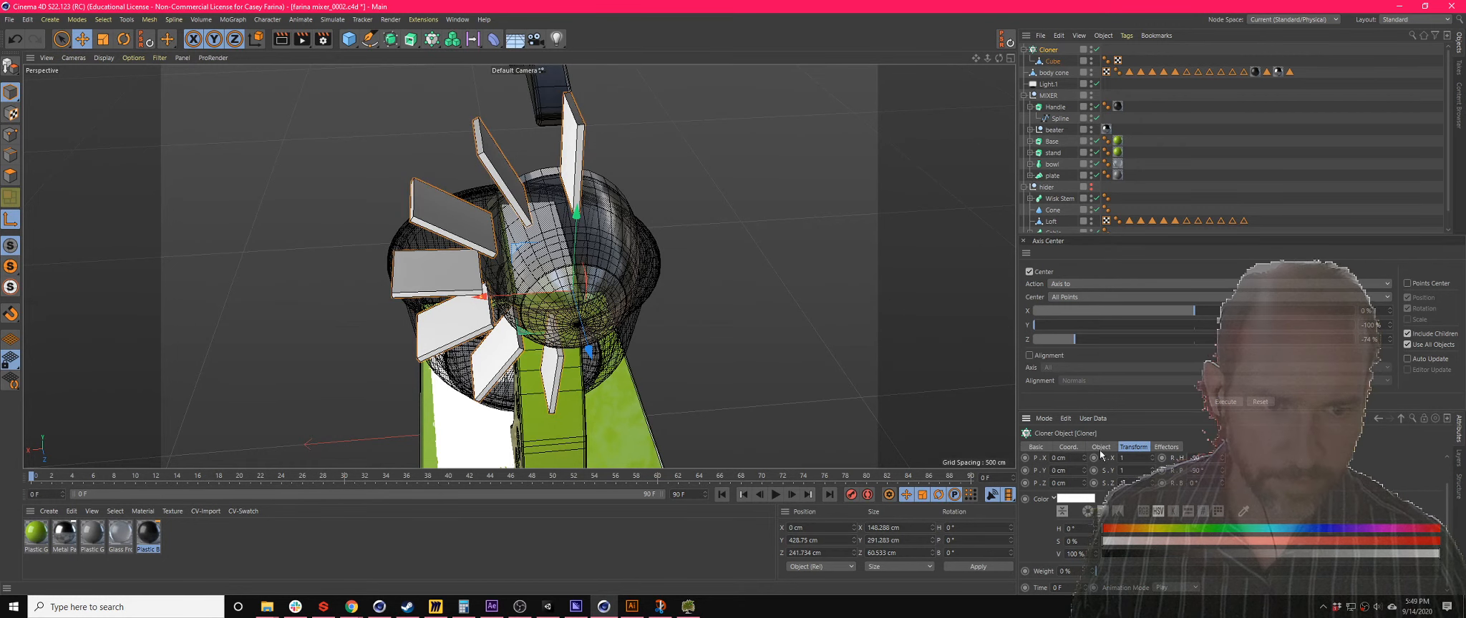
{"action": "left_click", "coordinate": [1135, 446]}
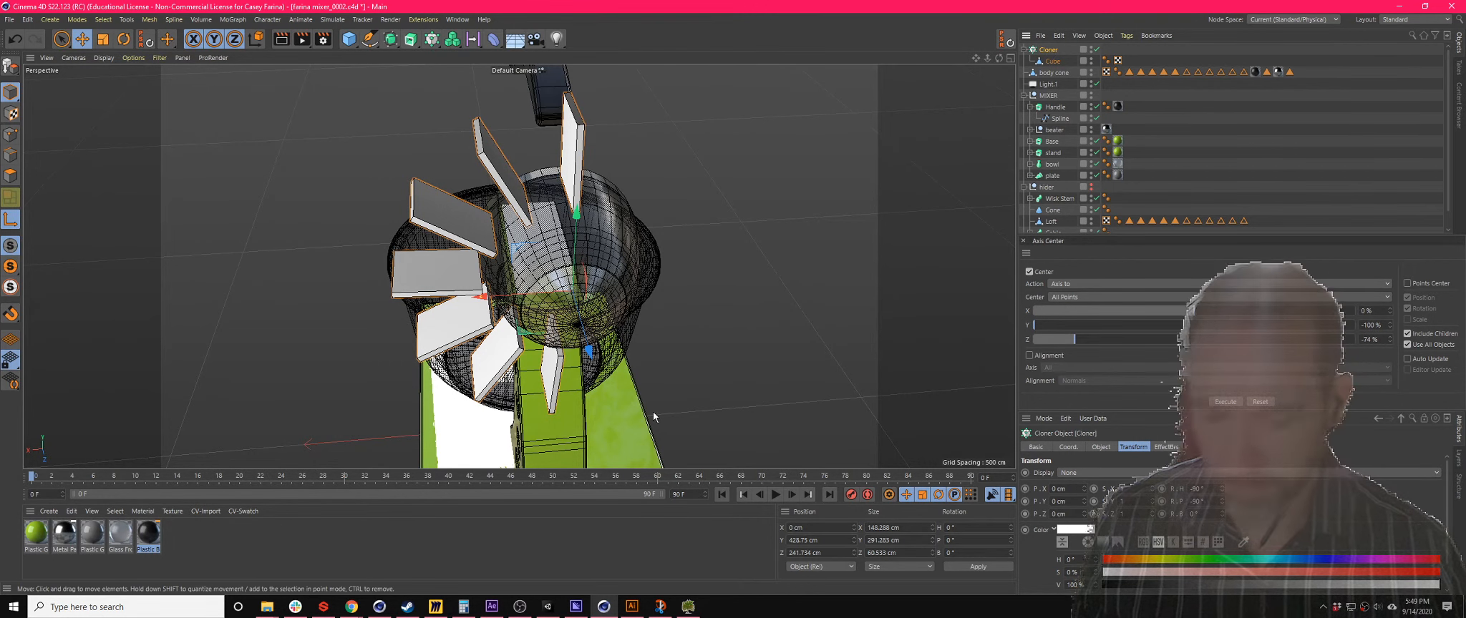
- Rotate the whole Cloner to a bank of -90° so the slabs fan over the top of the body cone
{"action": "key", "text": "r"}
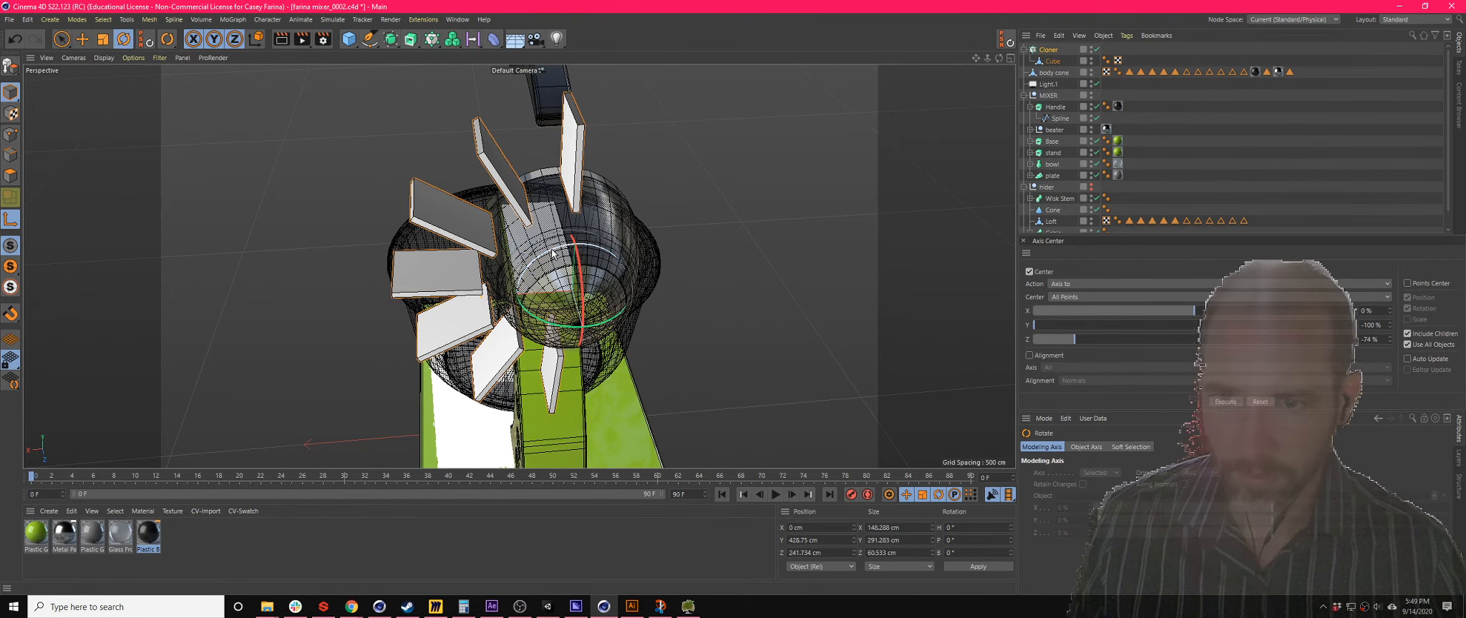
{"action": "left_click_drag", "start_coordinate": [562, 260], "coordinate": [816, 231]}
{"action": "left_click", "coordinate": [1047, 50]}
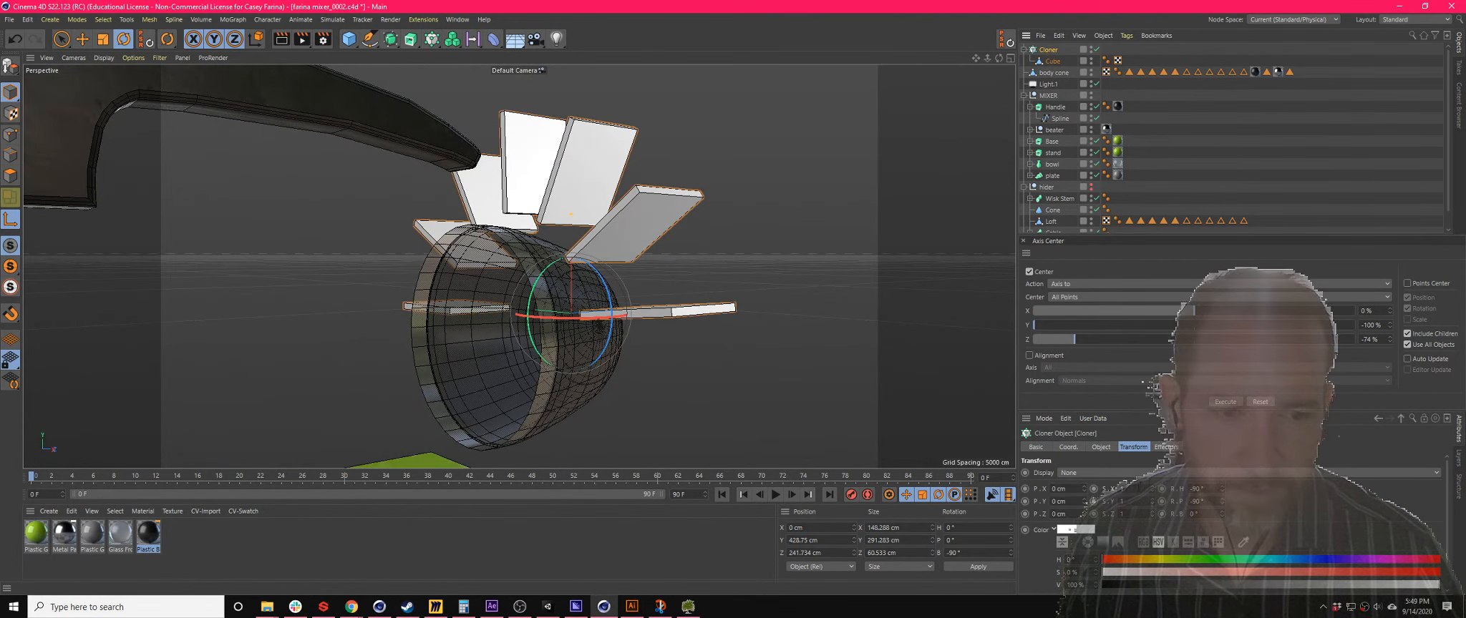
{"action": "scroll", "coordinate": [1036, 552], "scroll_direction": "down", "scroll_amount": 1}
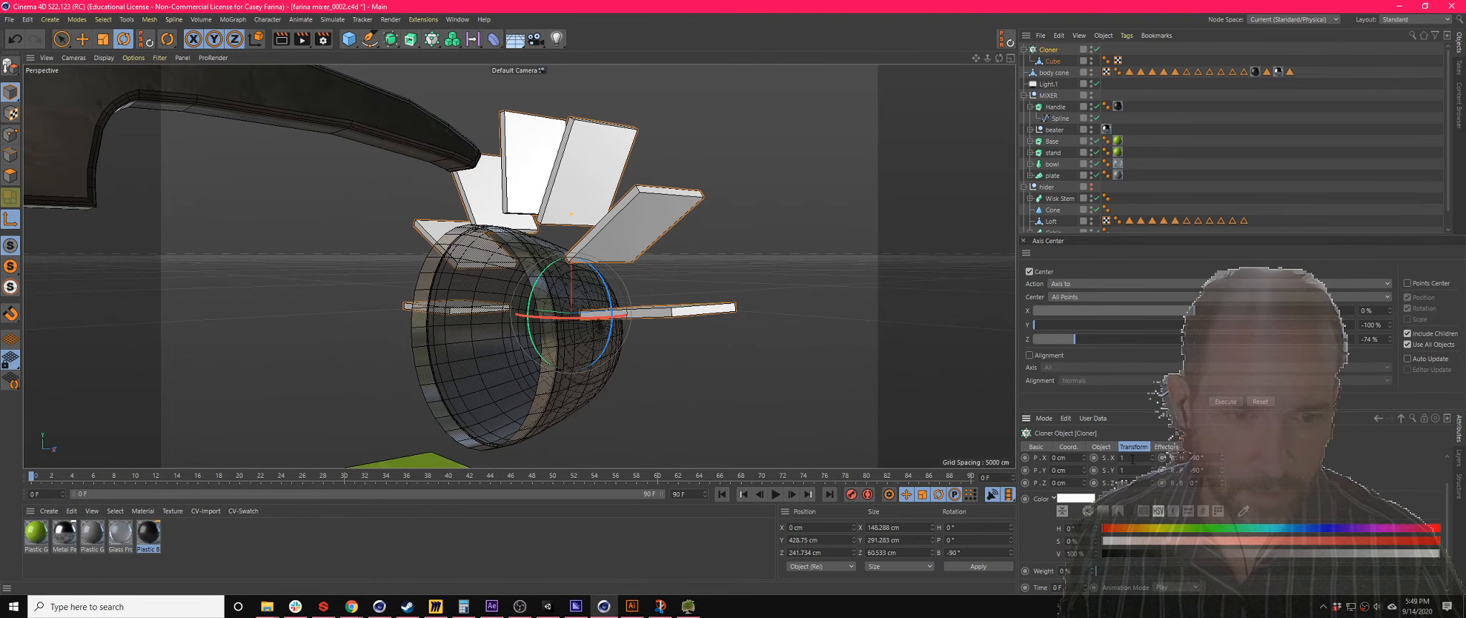
- Reduce the Cloner's radius to 50 cm and keep the count at 7 so the slabs cut into the body cone
{"action": "left_click", "coordinate": [1101, 446]}
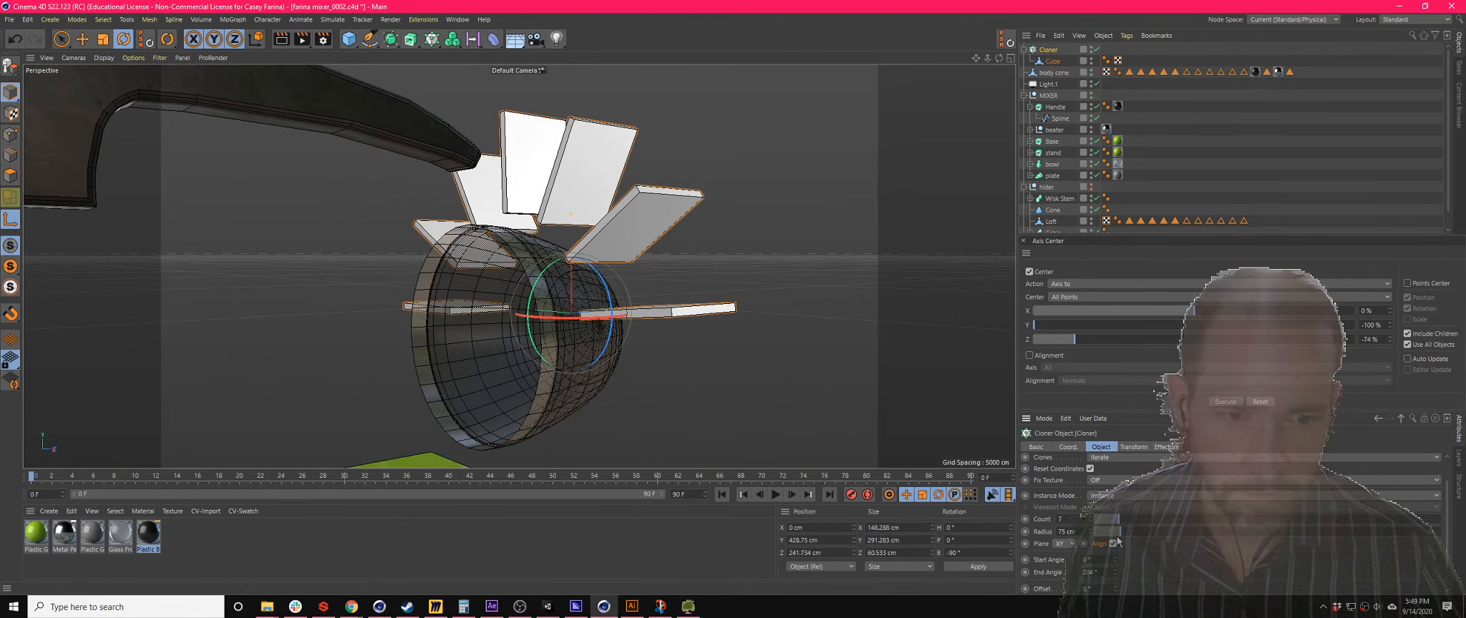
{"action": "left_click_drag", "start_coordinate": [1117, 538], "coordinate": [1112, 538]}
{"action": "left_click_drag", "start_coordinate": [777, 313], "coordinate": [774, 347], "text": "alt"}
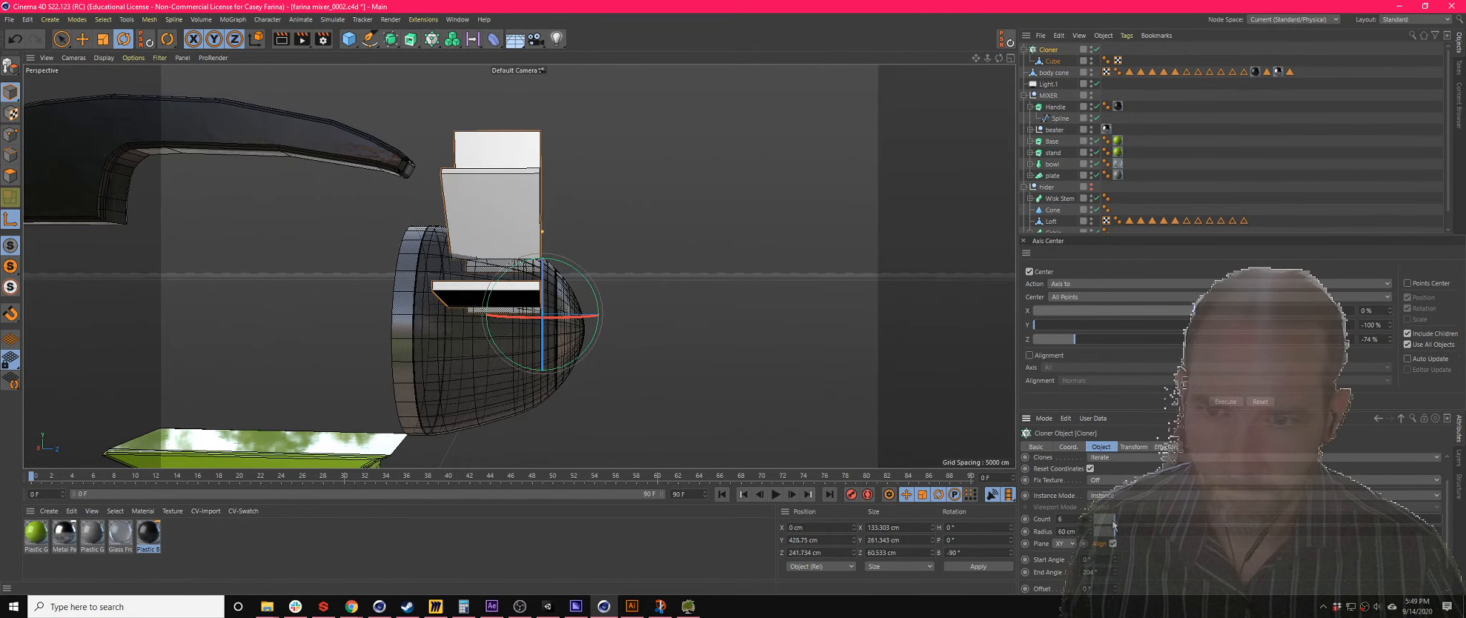
{"action": "left_click_drag", "start_coordinate": [1114, 535], "coordinate": [1108, 543]}
{"action": "mouse_move", "coordinate": [741, 307]}
{"action": "left_mouse_down", "text": "alt"}
{"action": "mouse_move", "coordinate": [634, 280]}
{"action": "mouse_move", "coordinate": [412, 288]}
{"action": "mouse_move", "coordinate": [401, 308]}
{"action": "left_mouse_up", "text": "alt"}
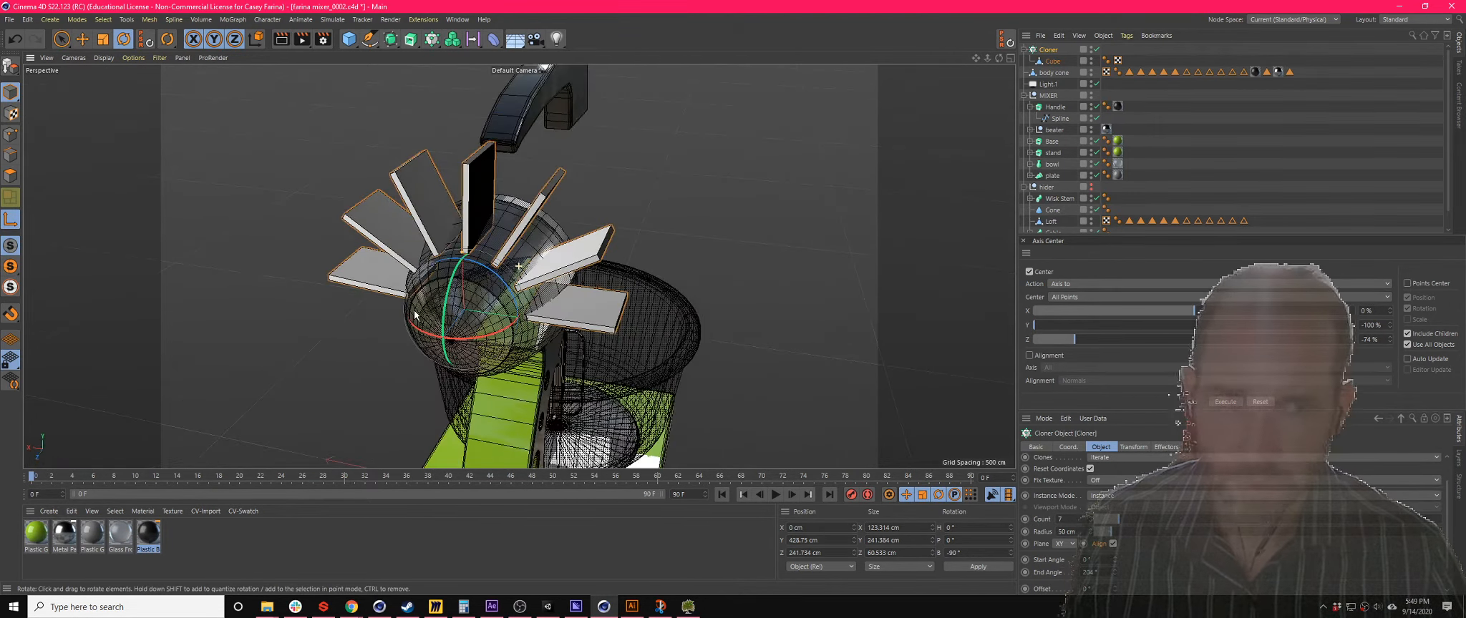
- Add a Boole object and nest the body cone and the Cloner under it, with the body cone above the Cloner
{"action": "left_click", "coordinate": [1025, 50]}
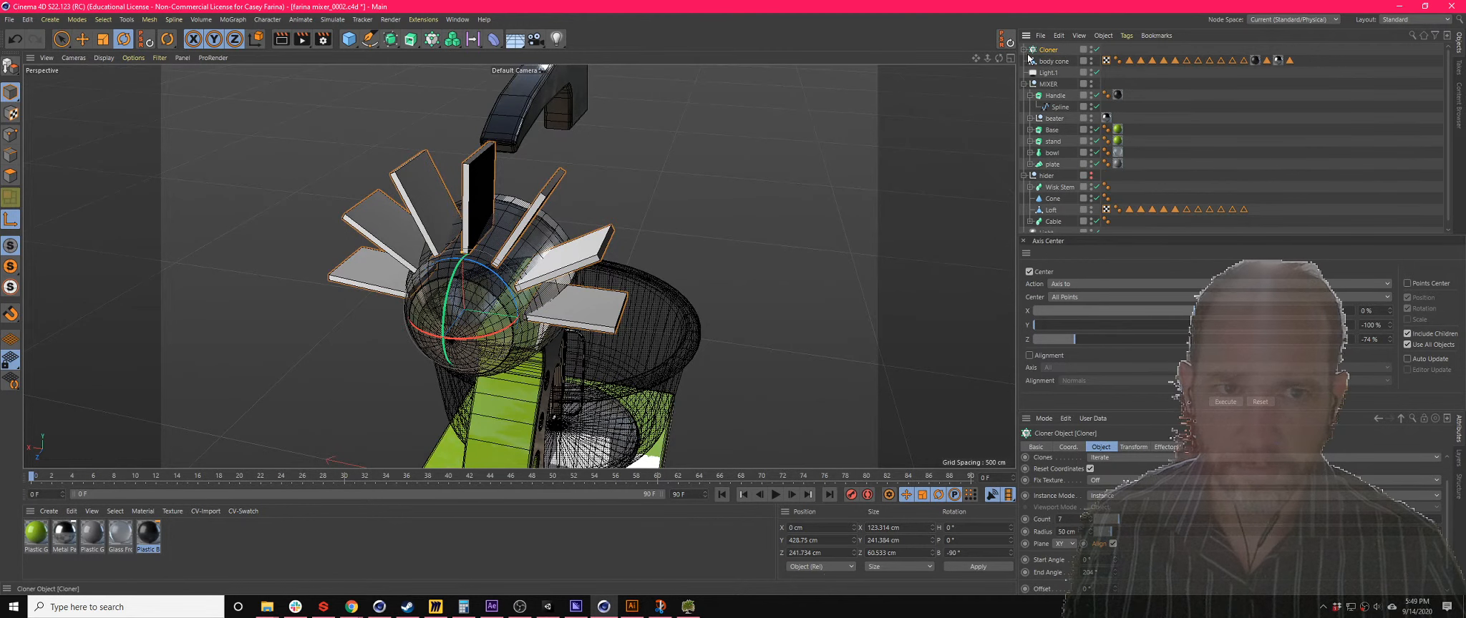
{"action": "left_click", "coordinate": [430, 39]}
{"action": "left_click", "coordinate": [410, 39]}
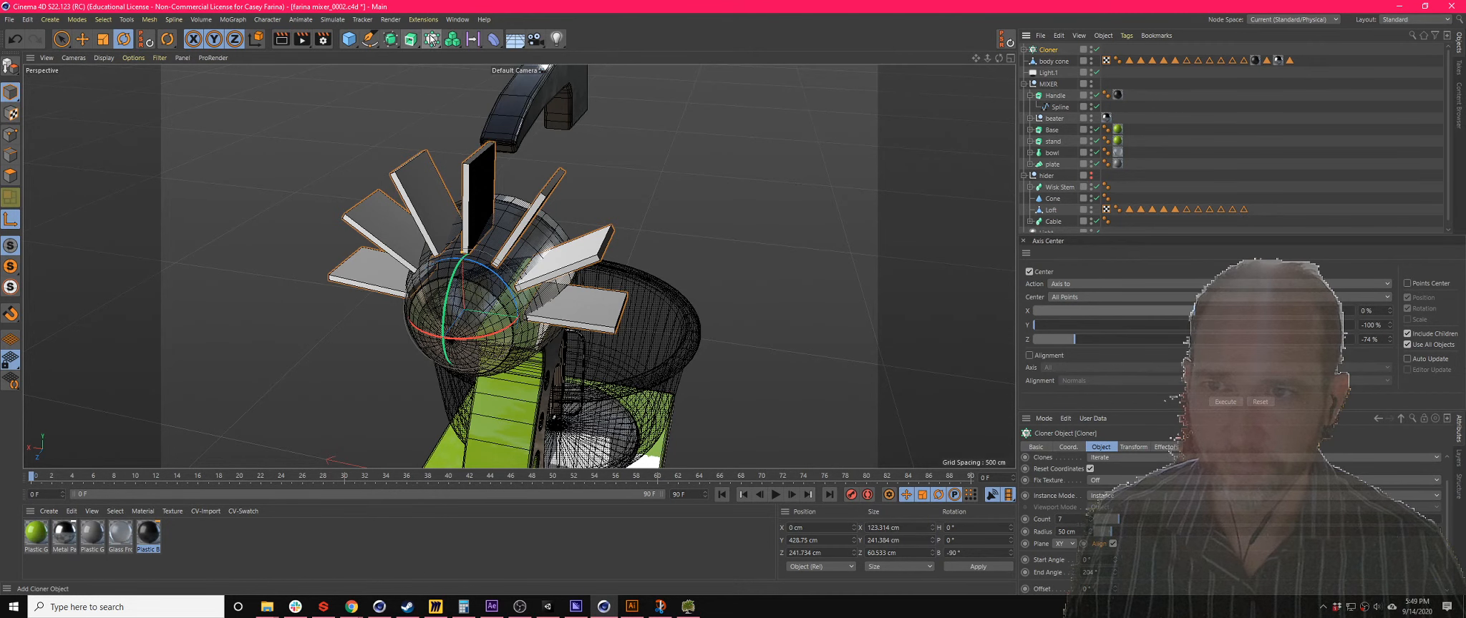
{"action": "left_click", "coordinate": [394, 41]}
{"action": "left_click", "coordinate": [543, 96]}
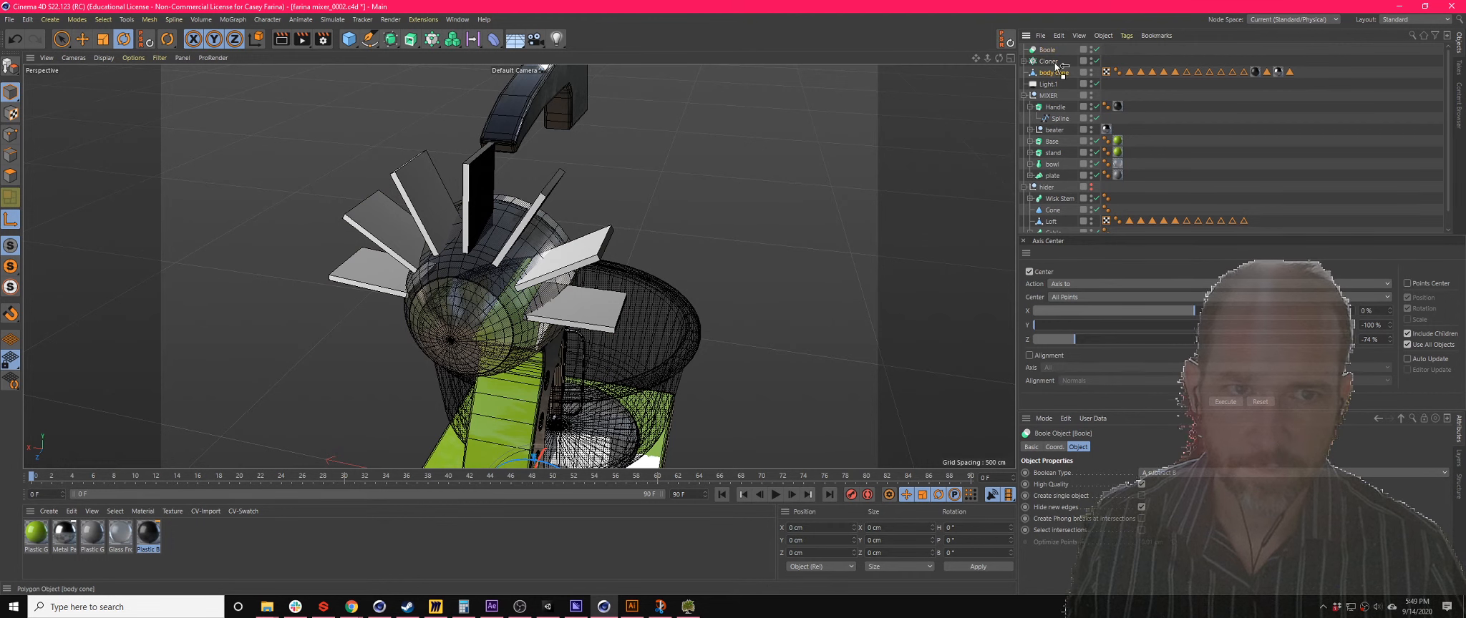
{"action": "left_click_drag", "start_coordinate": [1053, 53], "coordinate": [1059, 67]}
{"action": "left_click_drag", "start_coordinate": [670, 285], "coordinate": [874, 197], "text": "alt"}
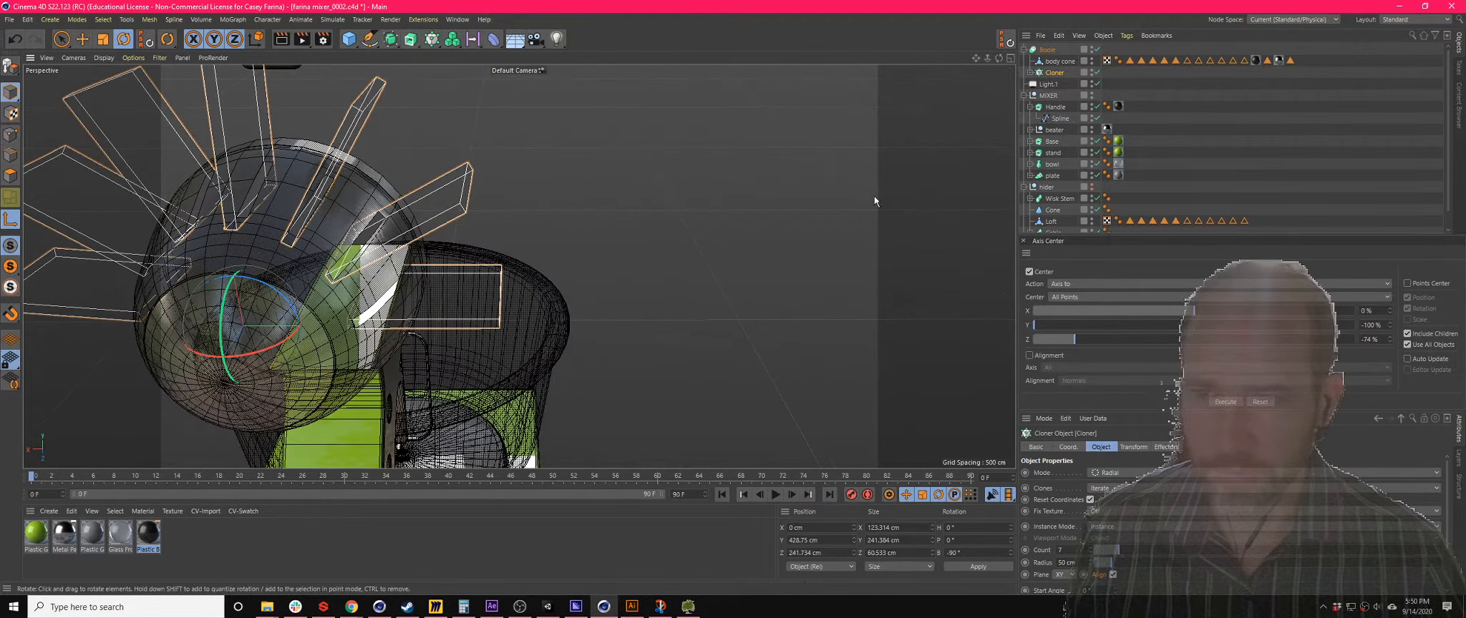
- Examine the slots cut into the body cone from the side and rear with nothing selected
{"action": "left_click", "coordinate": [1009, 58]}
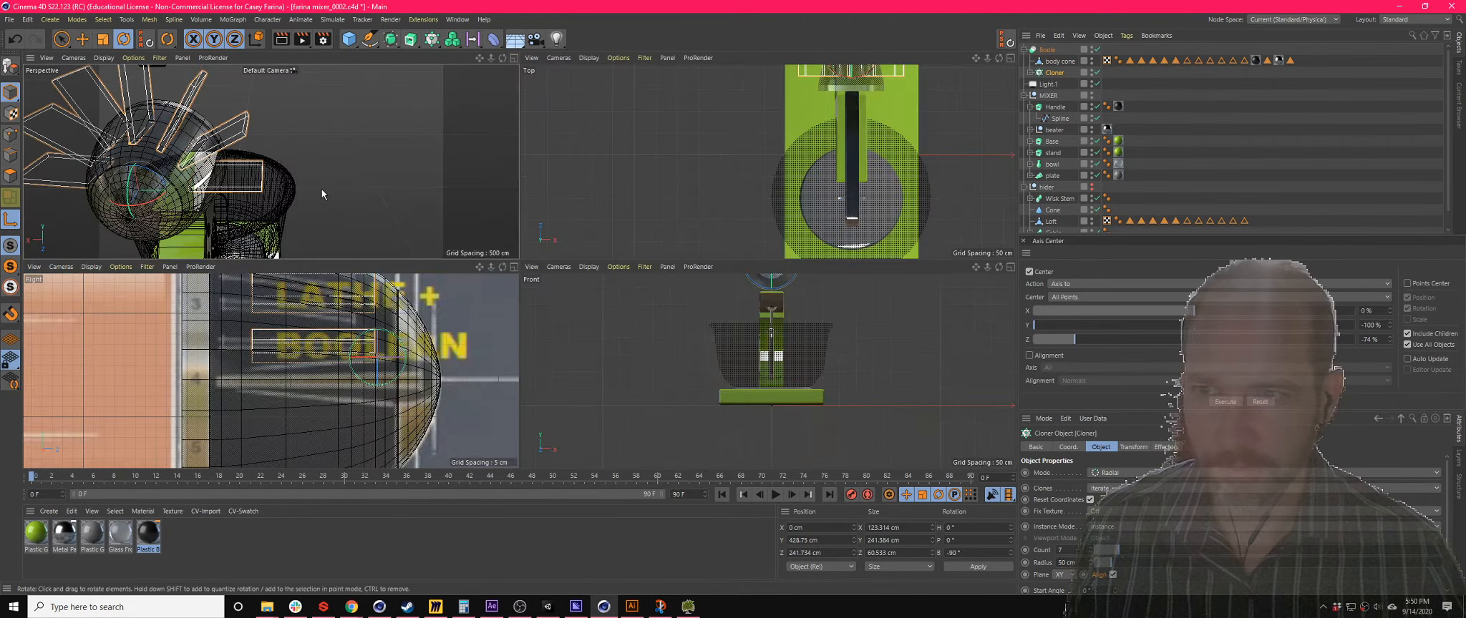
{"action": "left_click", "coordinate": [1230, 145]}
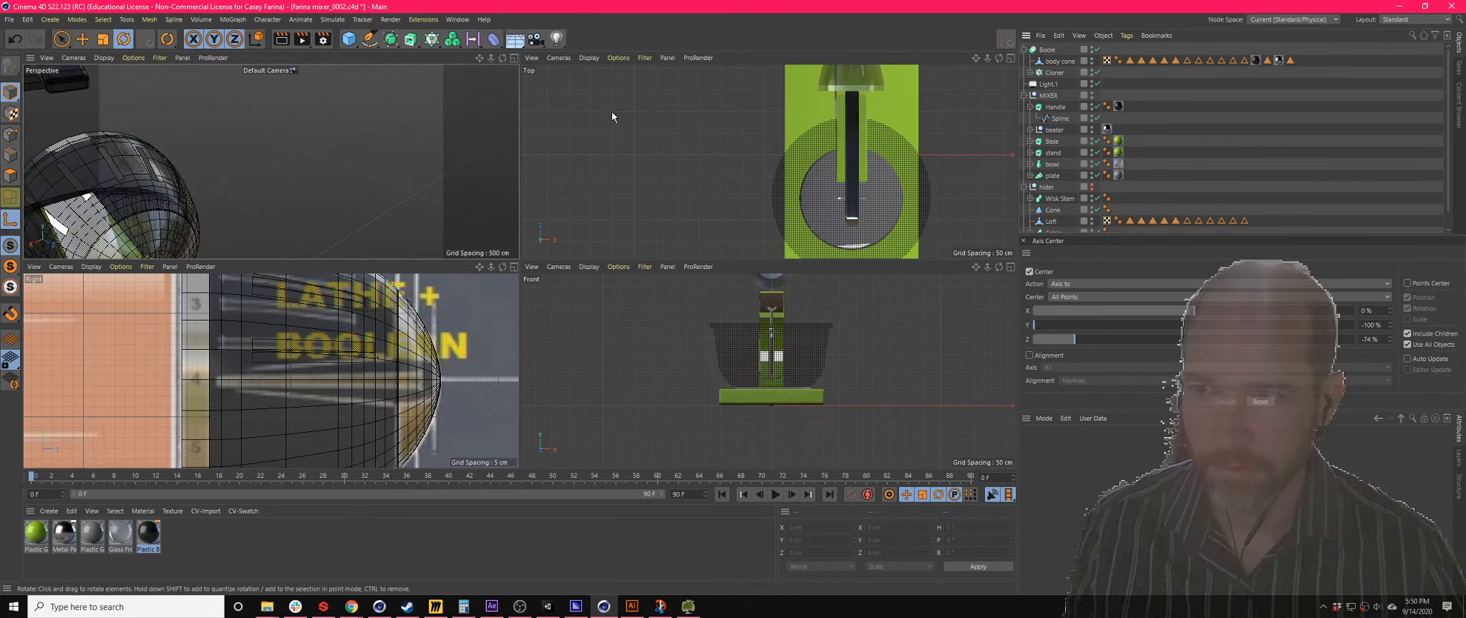
{"action": "left_click", "coordinate": [514, 58]}
{"action": "left_click_drag", "start_coordinate": [458, 266], "coordinate": [556, 288], "text": "alt"}
{"action": "scroll", "coordinate": [564, 288], "scroll_direction": "down", "scroll_amount": 6}
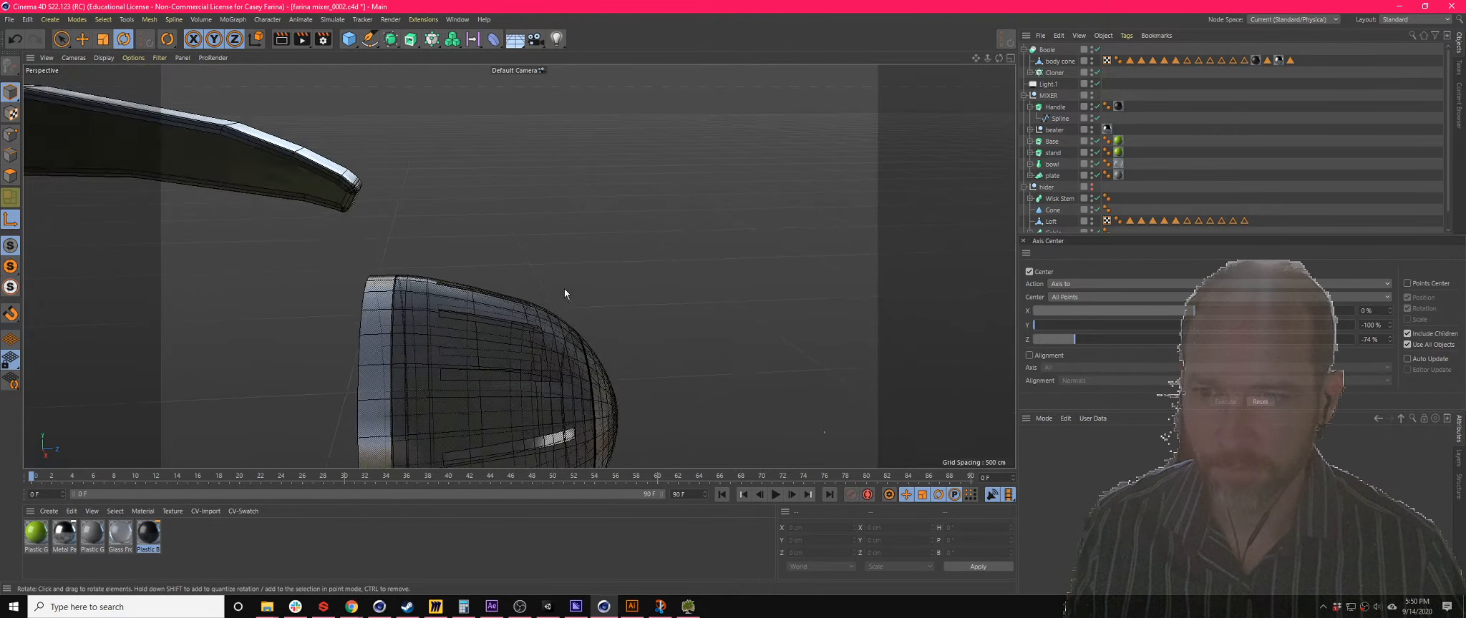
{"action": "left_click_drag", "start_coordinate": [538, 404], "coordinate": [368, 402], "text": "alt"}
{"action": "scroll", "coordinate": [531, 315], "scroll_direction": "up", "scroll_amount": 4}
{"action": "left_click_drag", "start_coordinate": [530, 315], "coordinate": [477, 341], "text": "alt"}
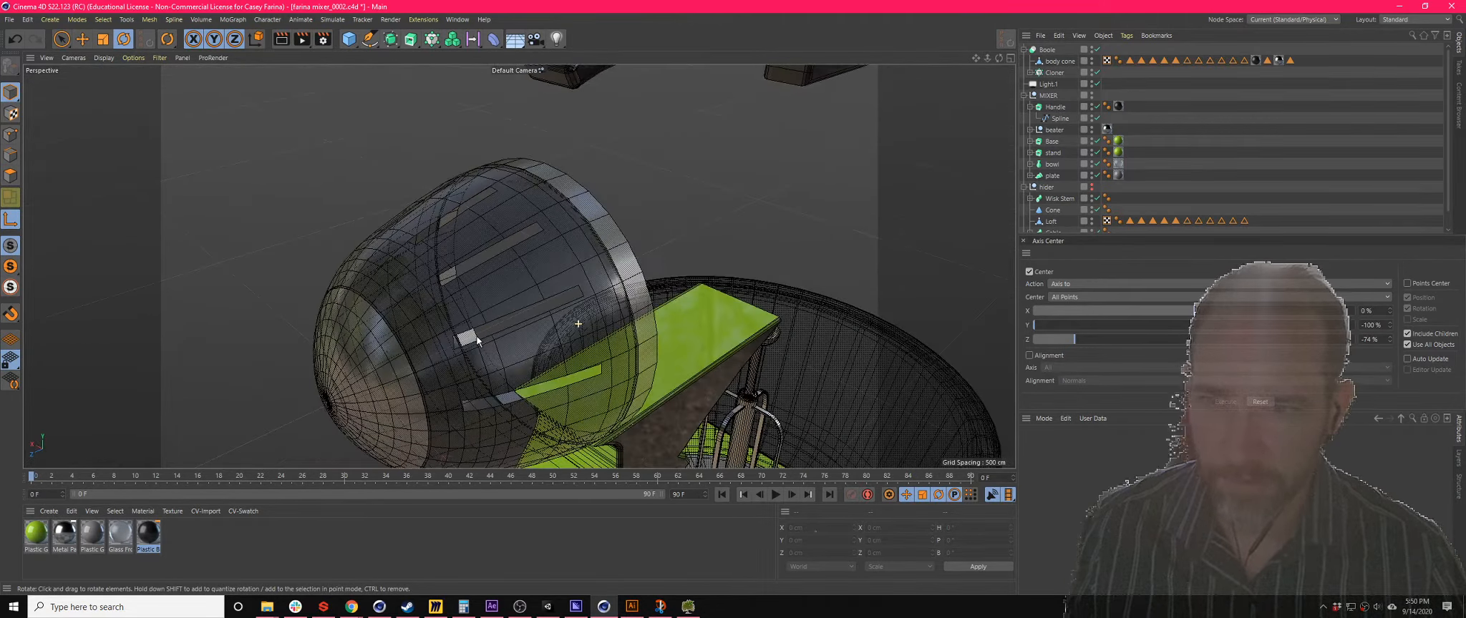
- Try the Boole's A without B type, and set it back to A subtract B
{"action": "left_click", "coordinate": [1046, 50]}
{"action": "left_click", "coordinate": [1164, 473]}
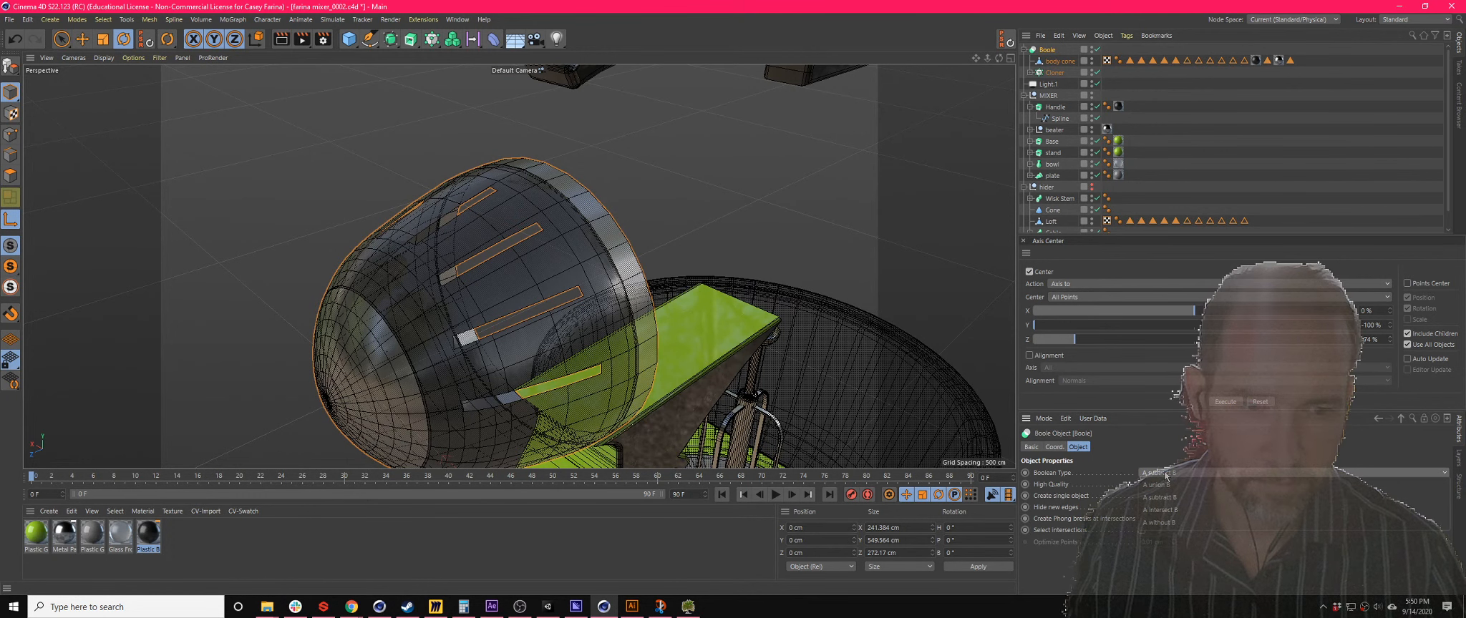
{"action": "left_click", "coordinate": [1164, 523]}
{"action": "left_click", "coordinate": [1168, 479]}
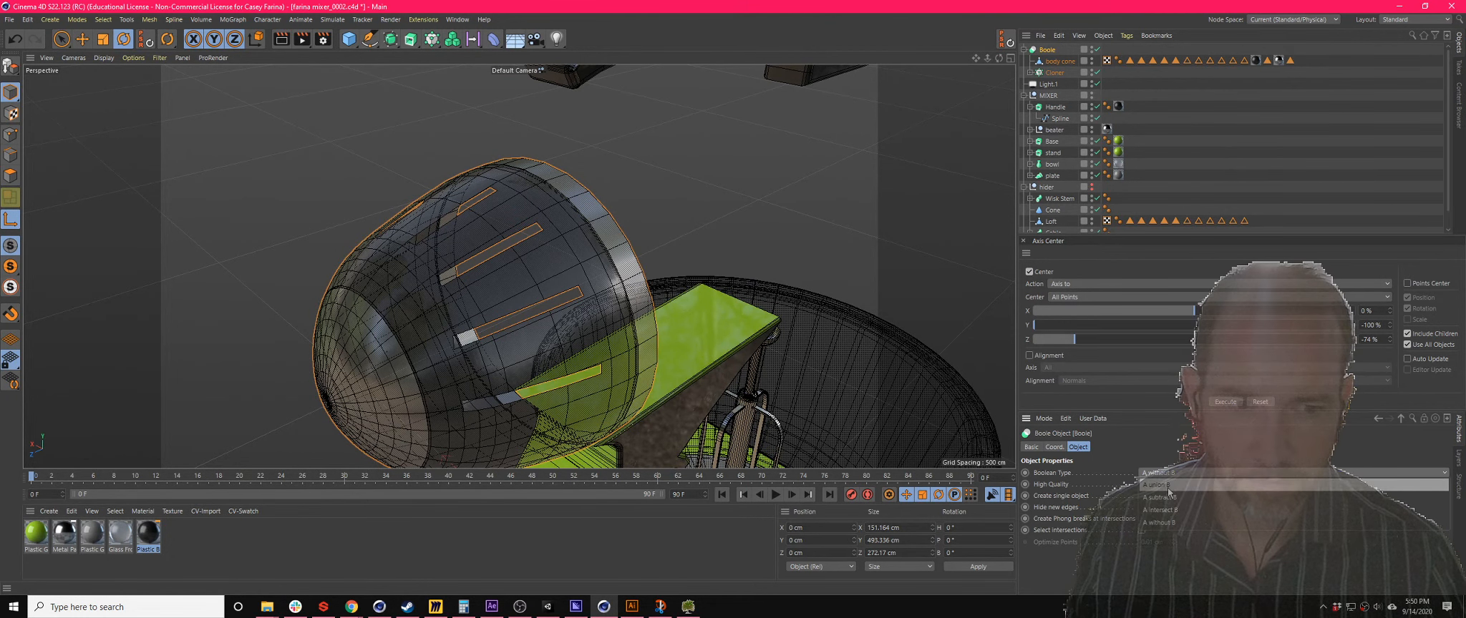
{"action": "left_click", "coordinate": [1168, 498]}
{"action": "left_click_drag", "start_coordinate": [935, 403], "coordinate": [933, 292], "text": "alt"}
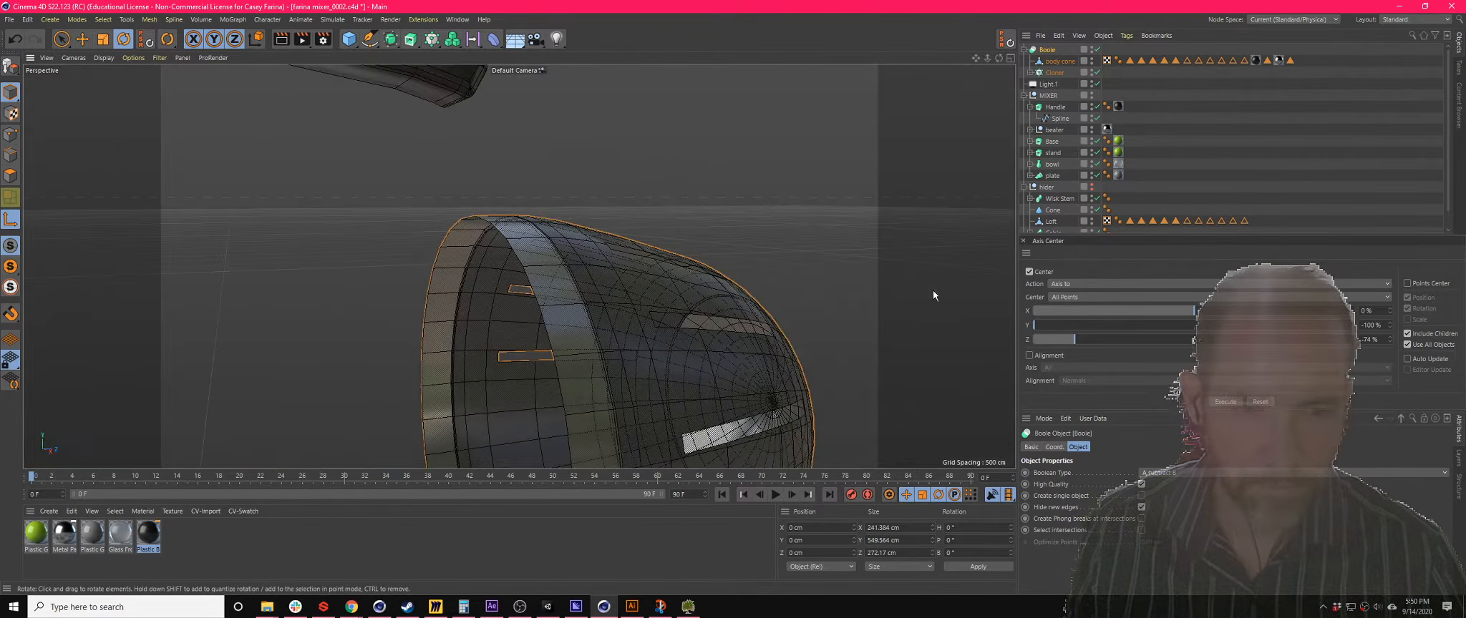
- Toggle the Boole's High Quality and Create single object options to compare the cut
{"action": "left_click", "coordinate": [1141, 485]}
{"action": "left_click", "coordinate": [1141, 485]}
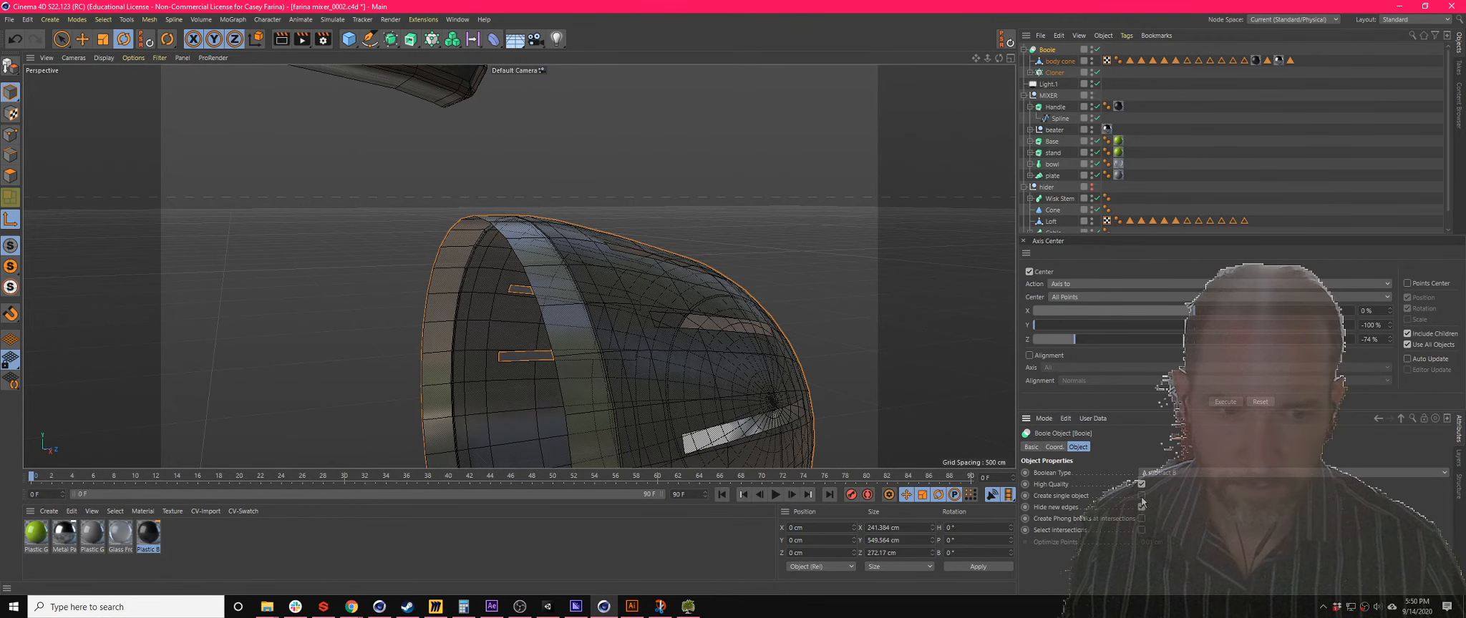
{"action": "left_click", "coordinate": [1141, 496]}
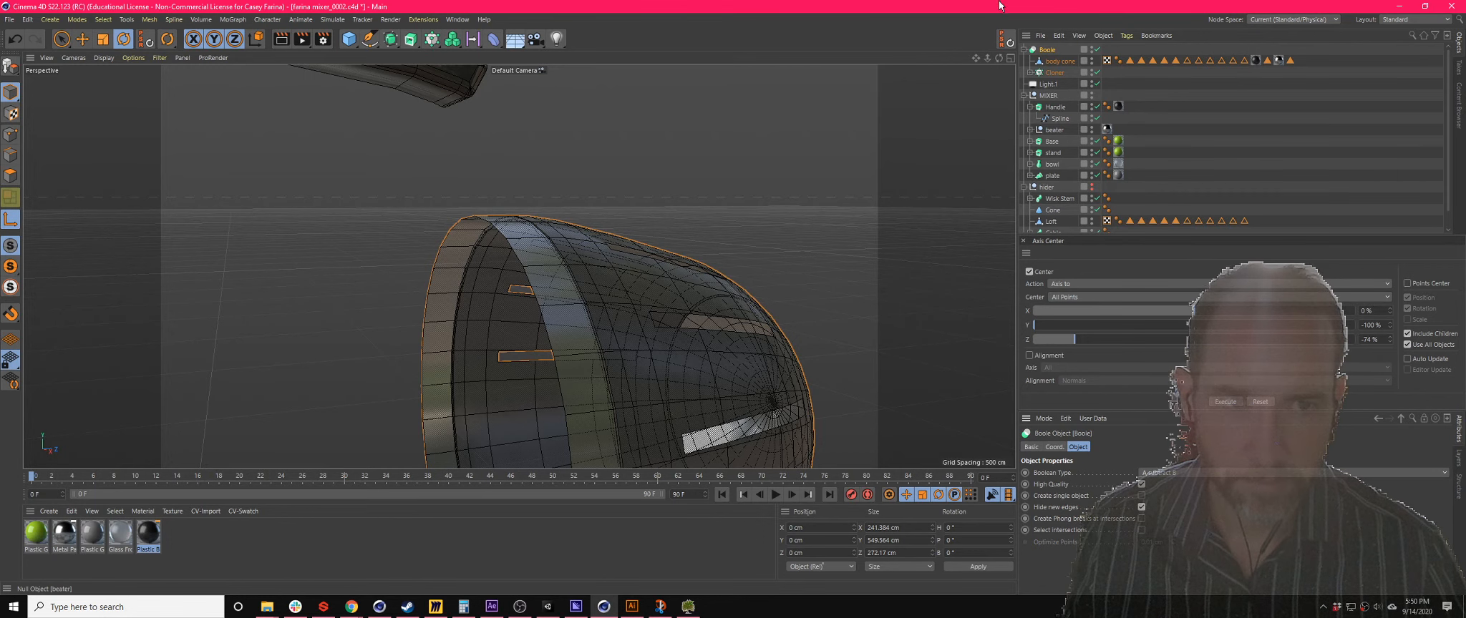
- Inspect the Cloner and its child cube against the slots in the body cone
{"action": "left_click", "coordinate": [1052, 72]}
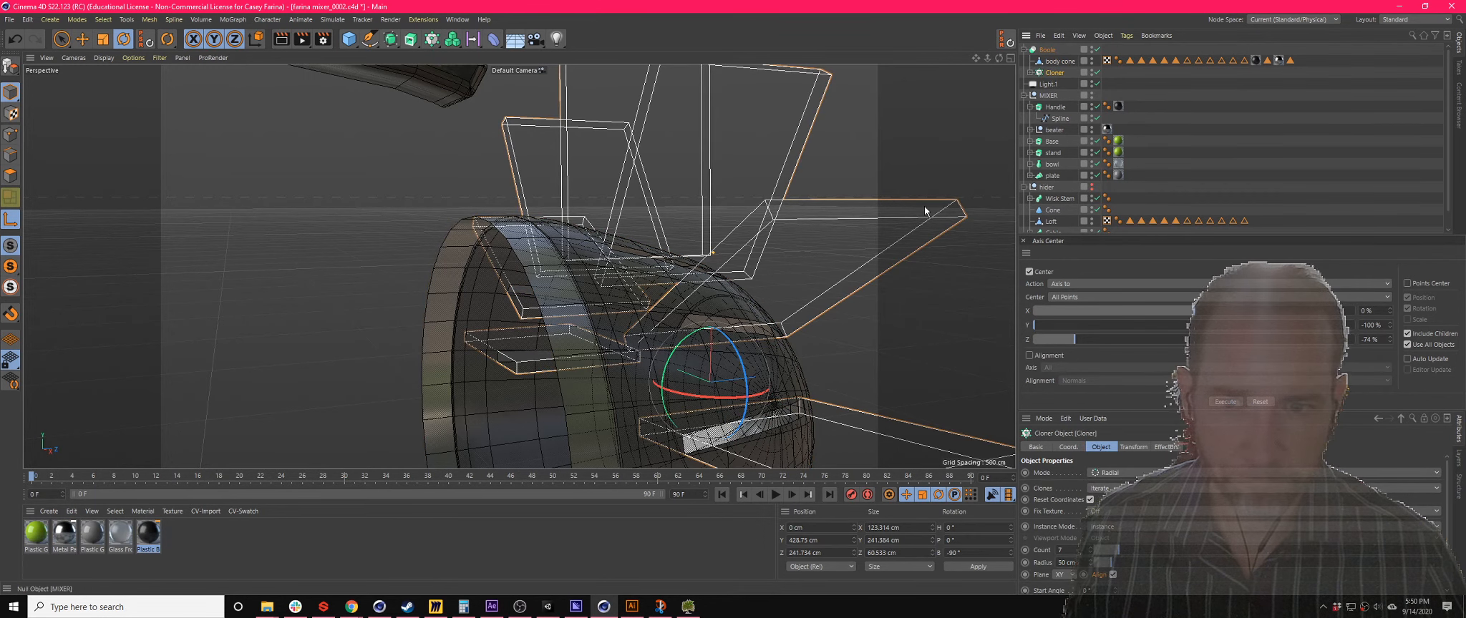
{"action": "left_click_drag", "start_coordinate": [924, 206], "coordinate": [988, 179], "text": "alt"}
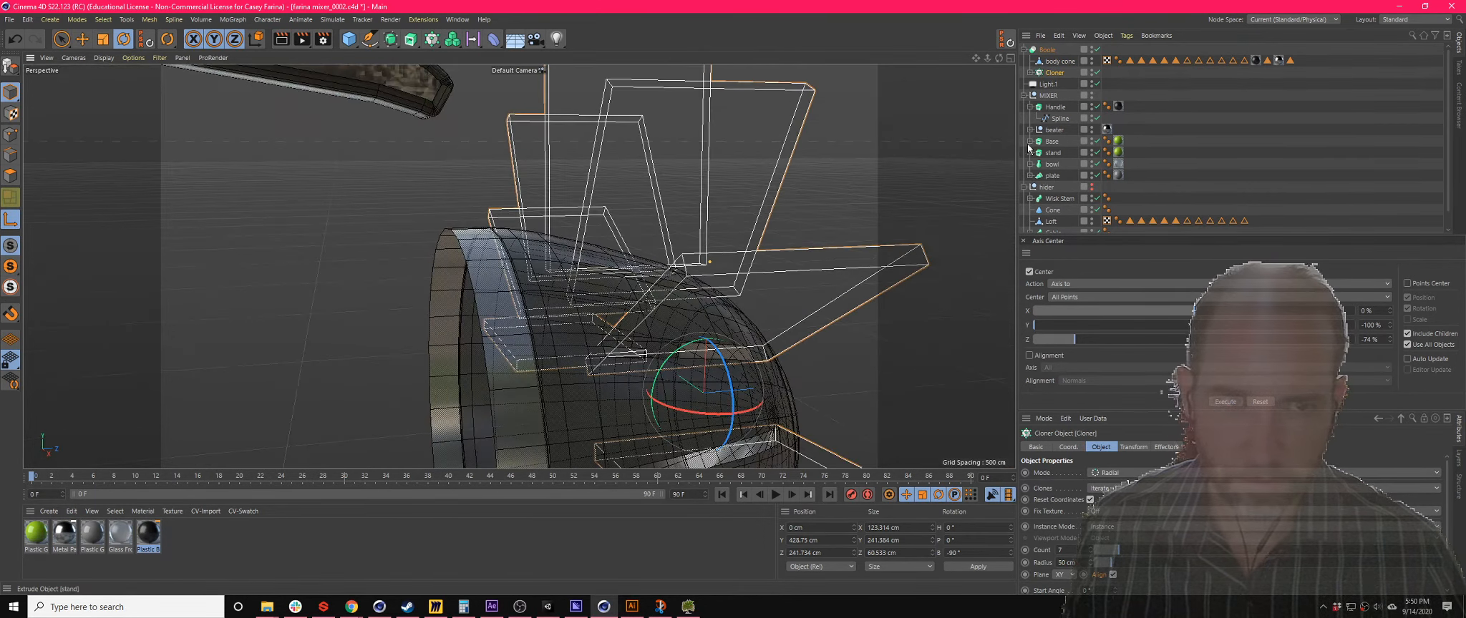
{"action": "left_click", "coordinate": [1029, 72]}
{"action": "left_click", "coordinate": [1057, 84]}
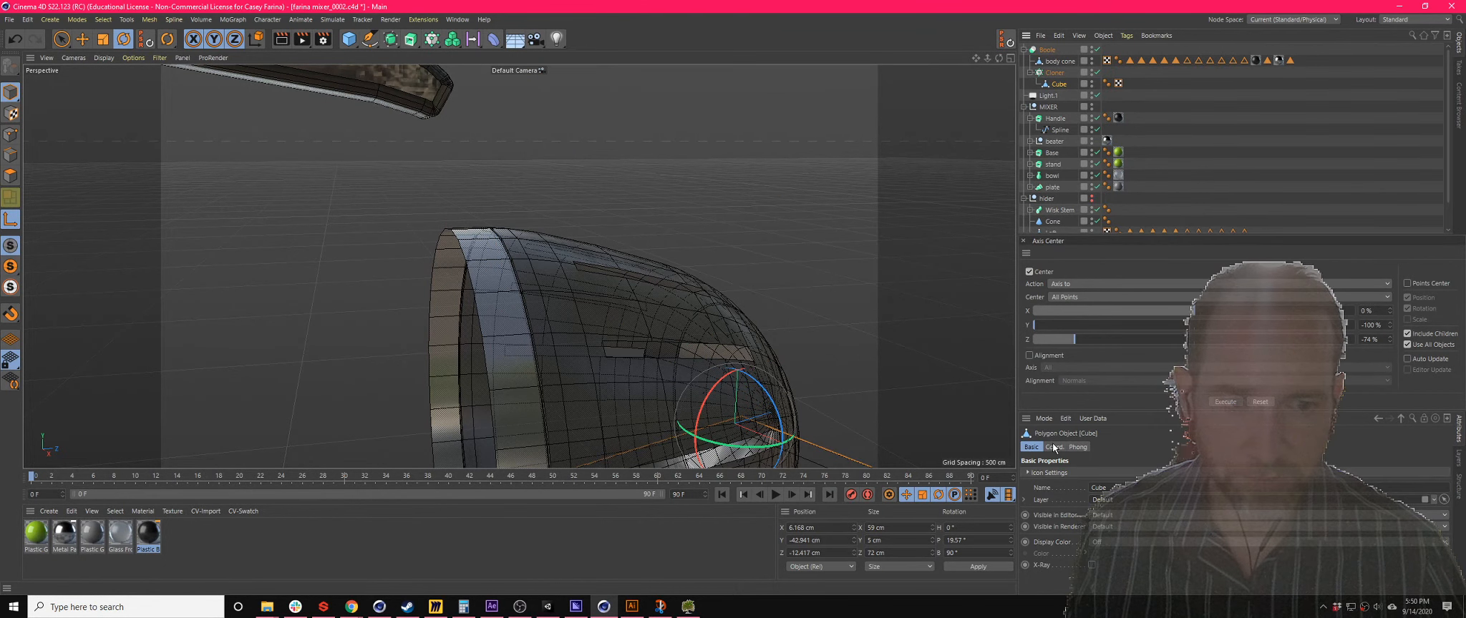
{"action": "left_click_drag", "start_coordinate": [756, 302], "coordinate": [949, 140], "text": "alt"}
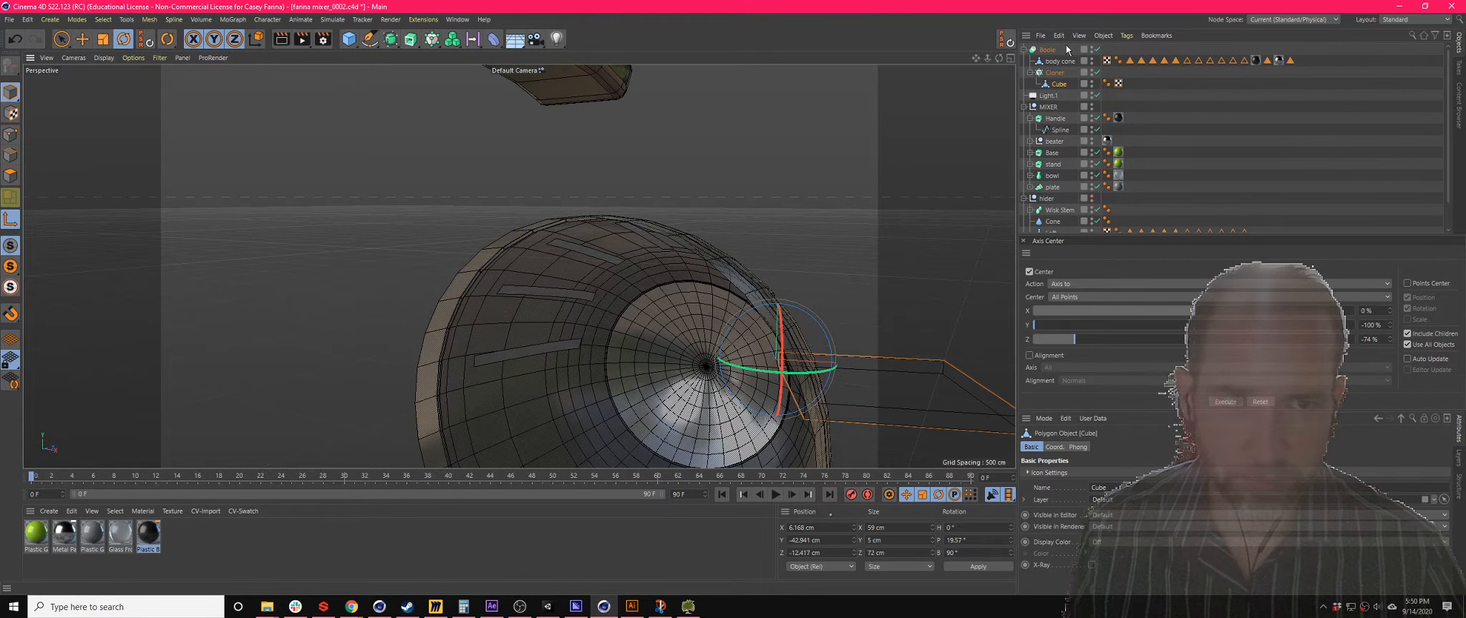
{"action": "left_click", "coordinate": [1054, 72]}
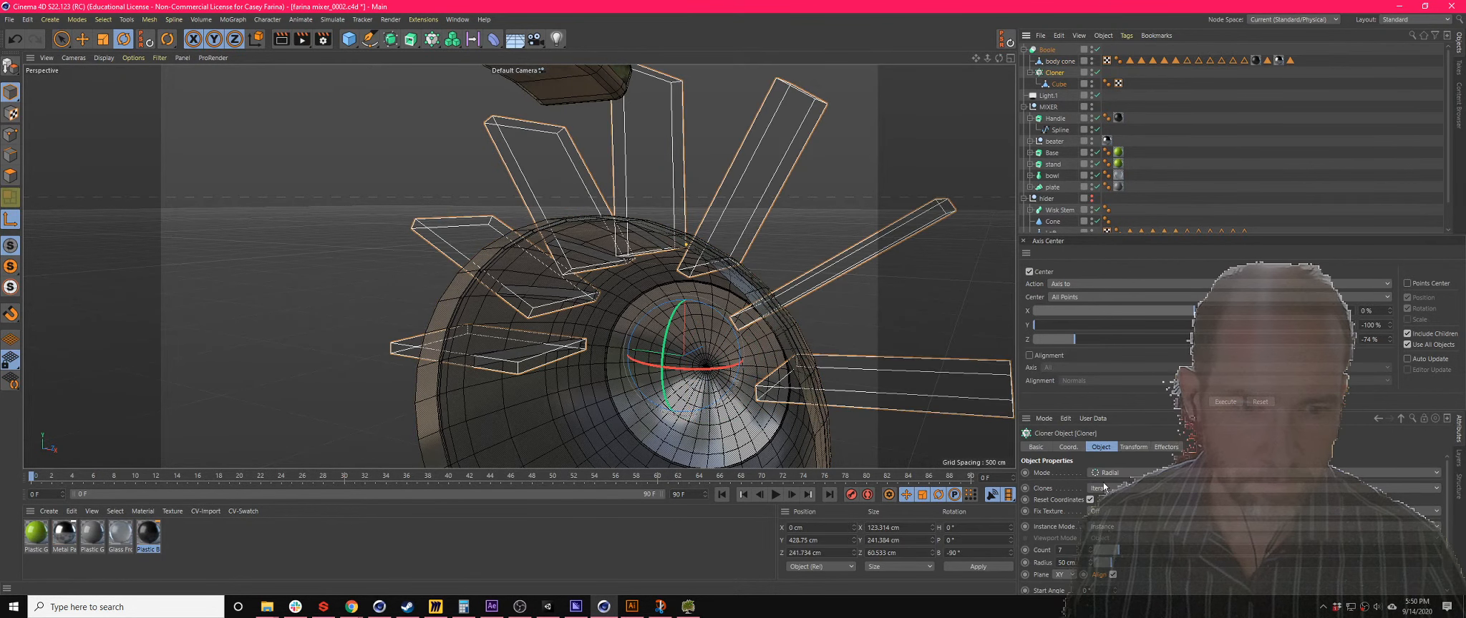
- Enable Create single object on the Boole that cuts the body cone
{"action": "left_click", "coordinate": [1048, 50]}
{"action": "left_click_drag", "start_coordinate": [634, 342], "coordinate": [640, 305], "text": "alt"}
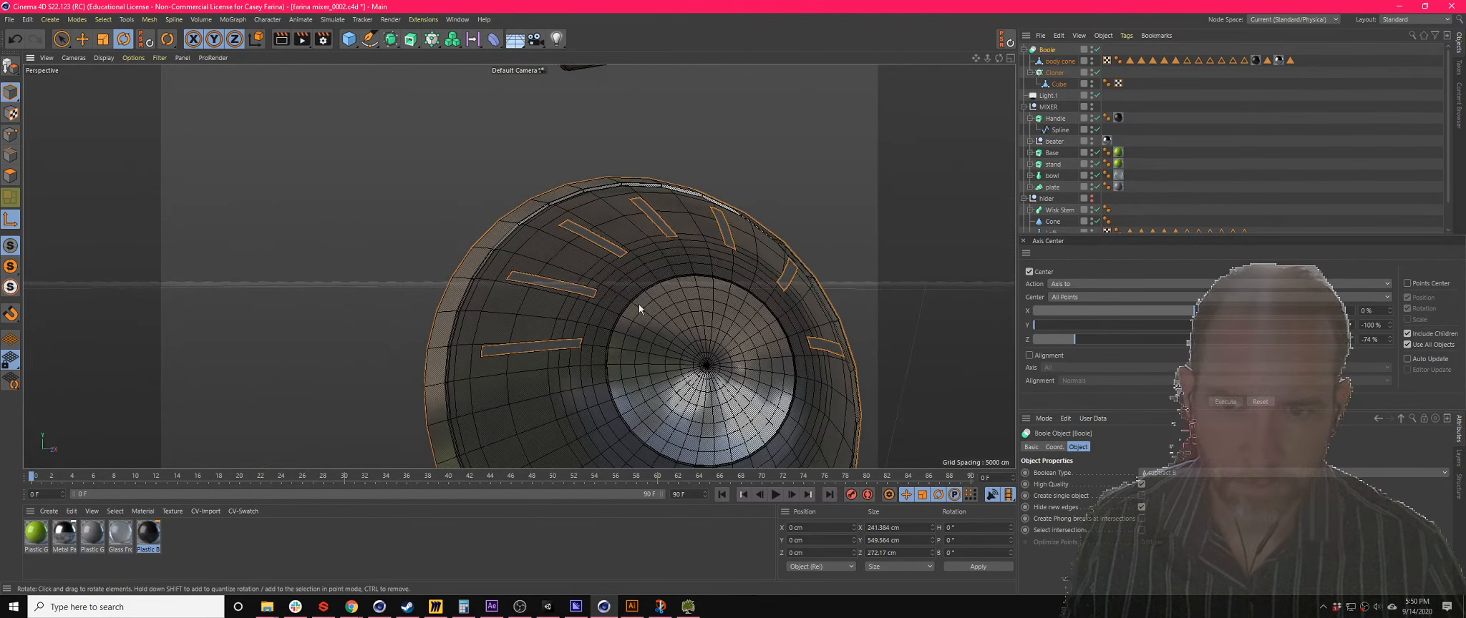
{"action": "left_click", "coordinate": [1141, 496]}
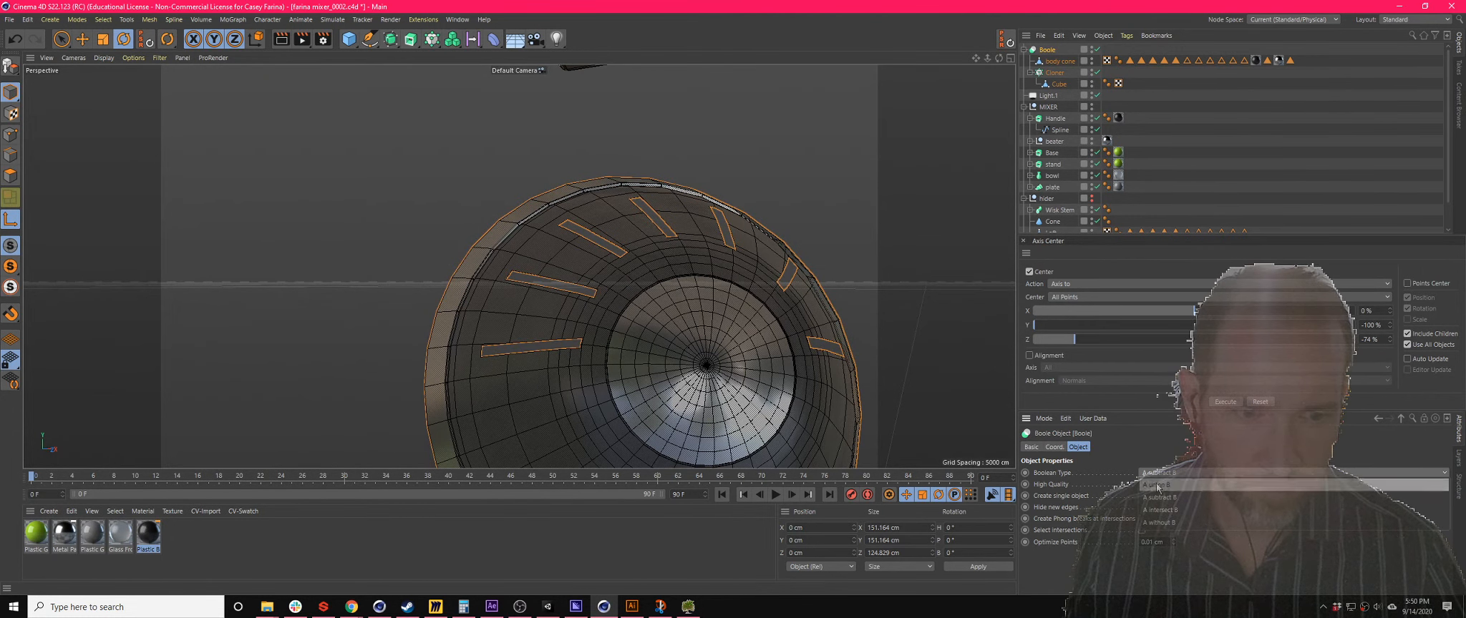
- Test the Boole's other Boolean types, including A union B and A without B, and restore A subtract B
{"action": "left_click", "coordinate": [1161, 488]}
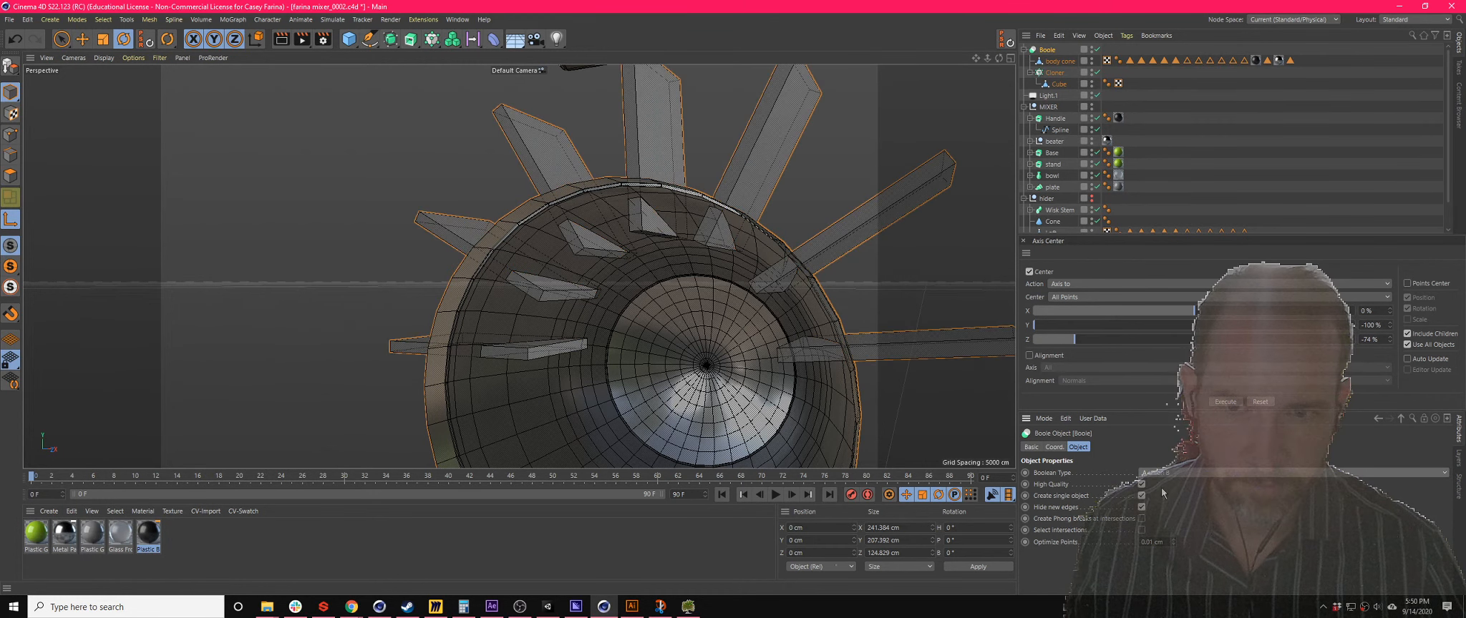
{"action": "left_click", "coordinate": [1160, 476]}
{"action": "left_click", "coordinate": [1166, 521]}
{"action": "left_click", "coordinate": [1161, 474]}
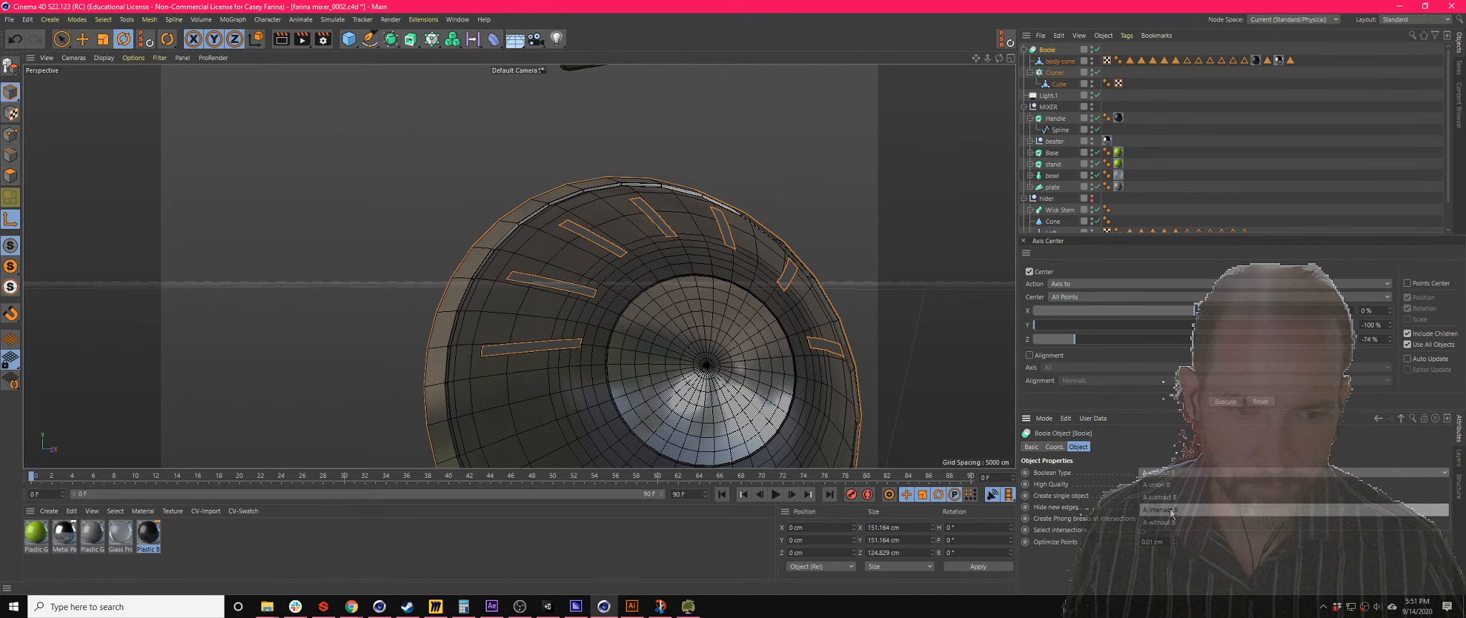
{"action": "left_click", "coordinate": [1169, 510]}
{"action": "left_click", "coordinate": [1164, 475]}
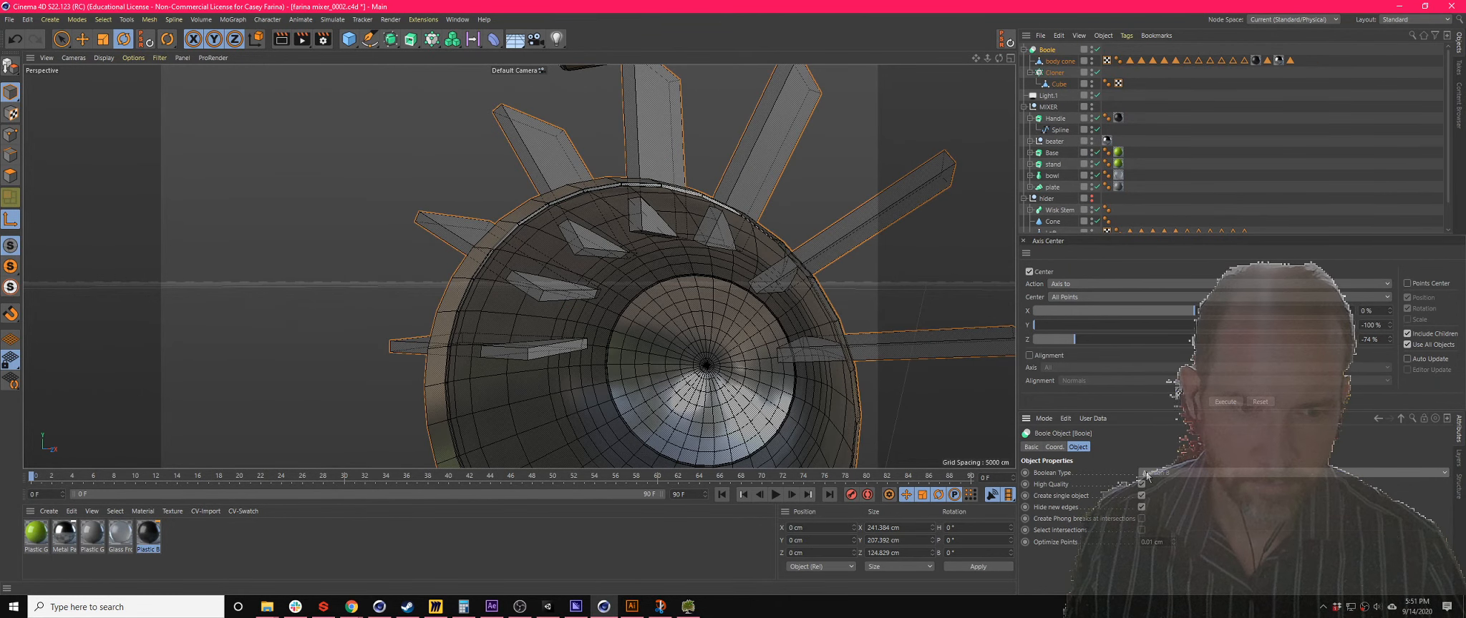
{"action": "left_click", "coordinate": [1161, 474]}
{"action": "left_click", "coordinate": [1159, 497]}
- Make the Cloner editable and expand it to expose its individual cubes
{"action": "left_click_drag", "start_coordinate": [820, 294], "coordinate": [983, 161], "text": "alt"}
{"action": "left_click", "coordinate": [1058, 73]}
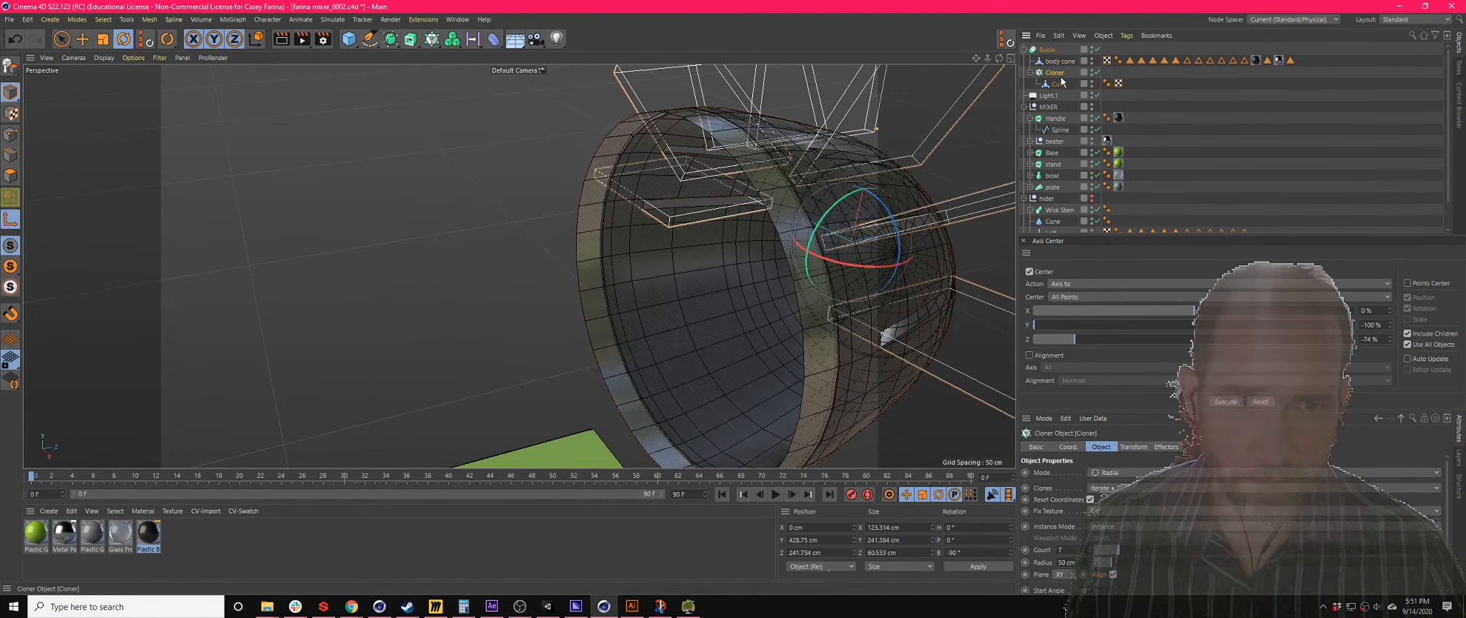
{"action": "key", "text": "c"}
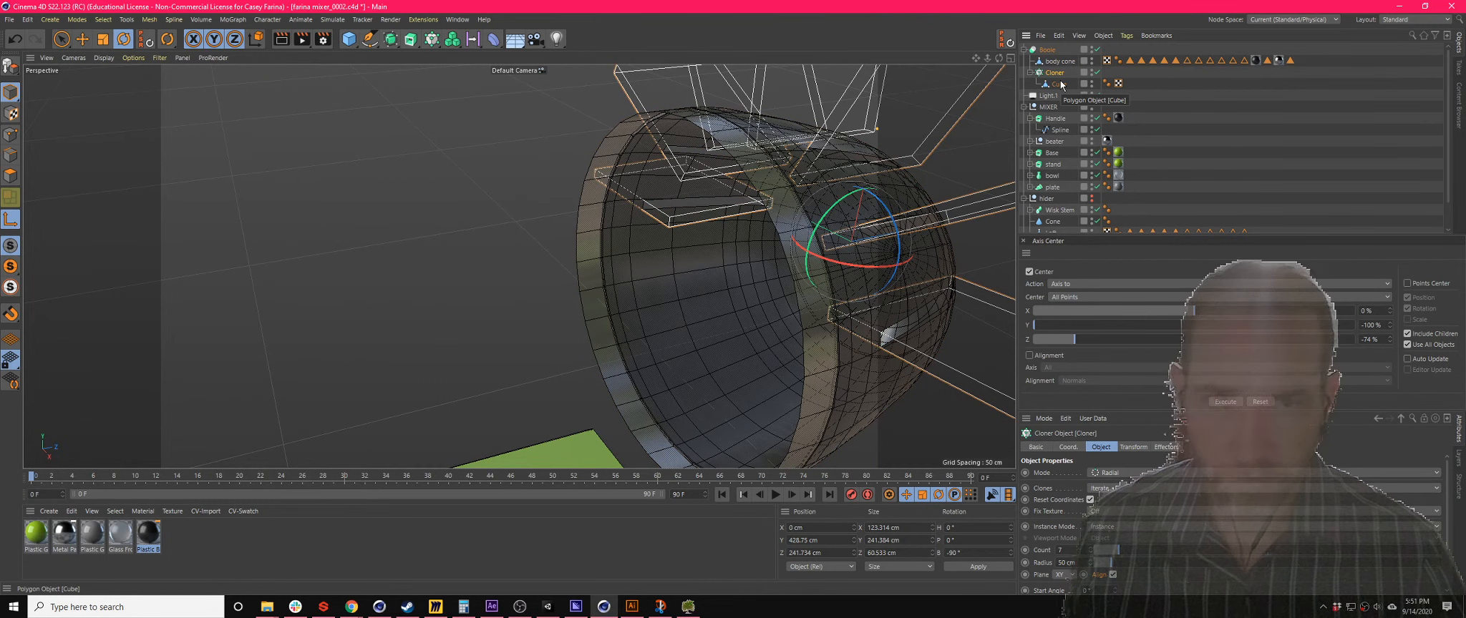
{"action": "left_click", "coordinate": [1028, 73]}
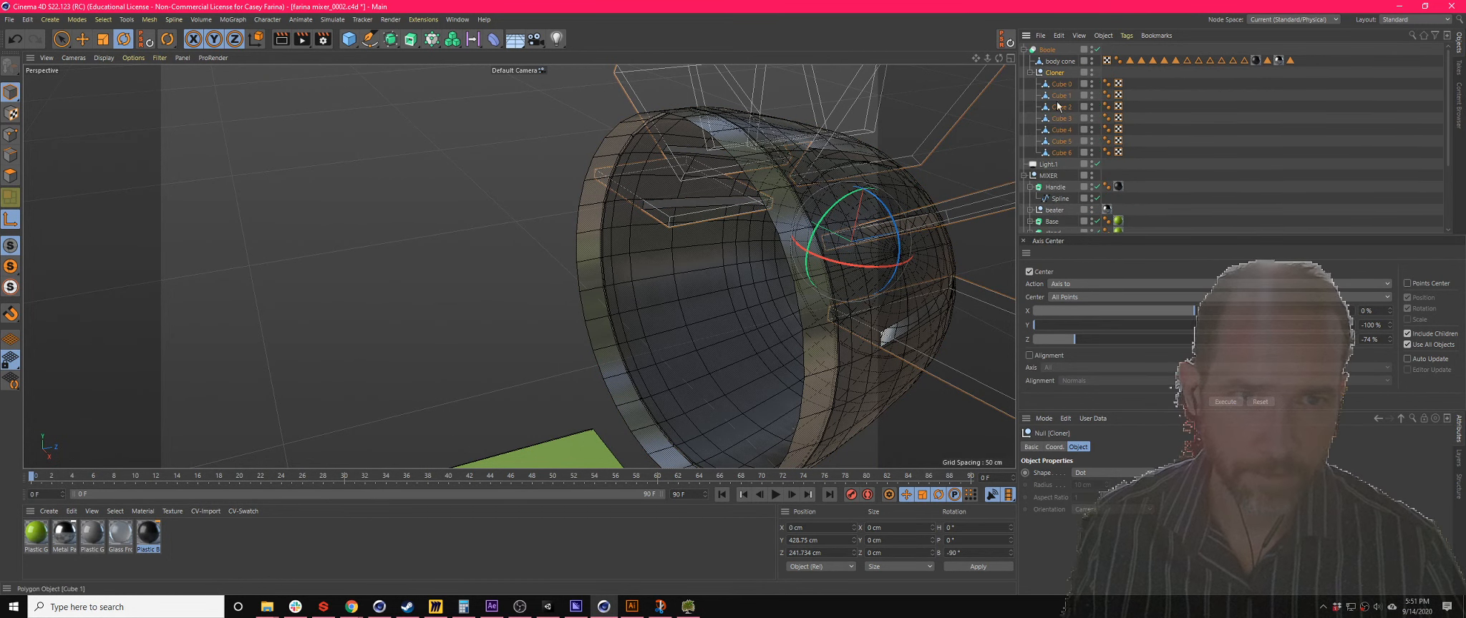
- Merge Cube 0 through Cube 6 into one mesh with Connect Objects + Delete
{"action": "left_click", "coordinate": [1060, 153]}
{"action": "left_click", "coordinate": [1061, 84], "text": "shift"}
{"action": "right_click", "coordinate": [1061, 83]}
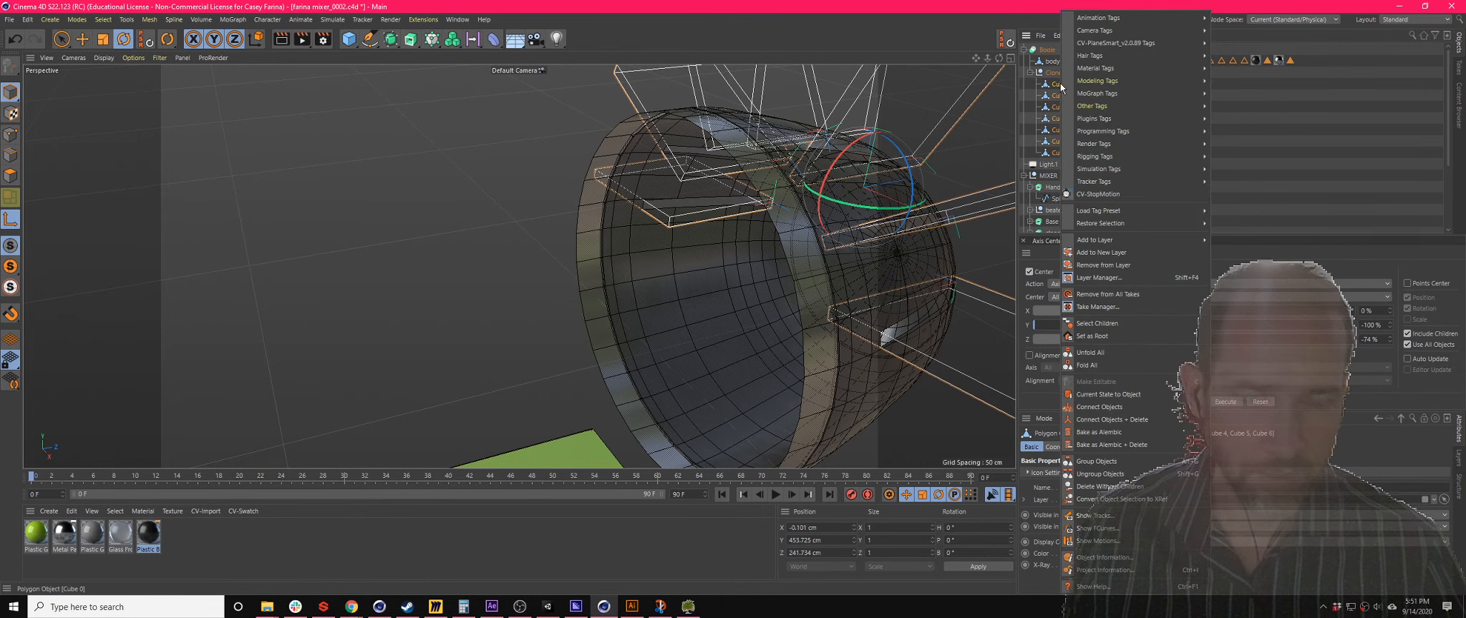
{"action": "left_click", "coordinate": [1131, 420]}
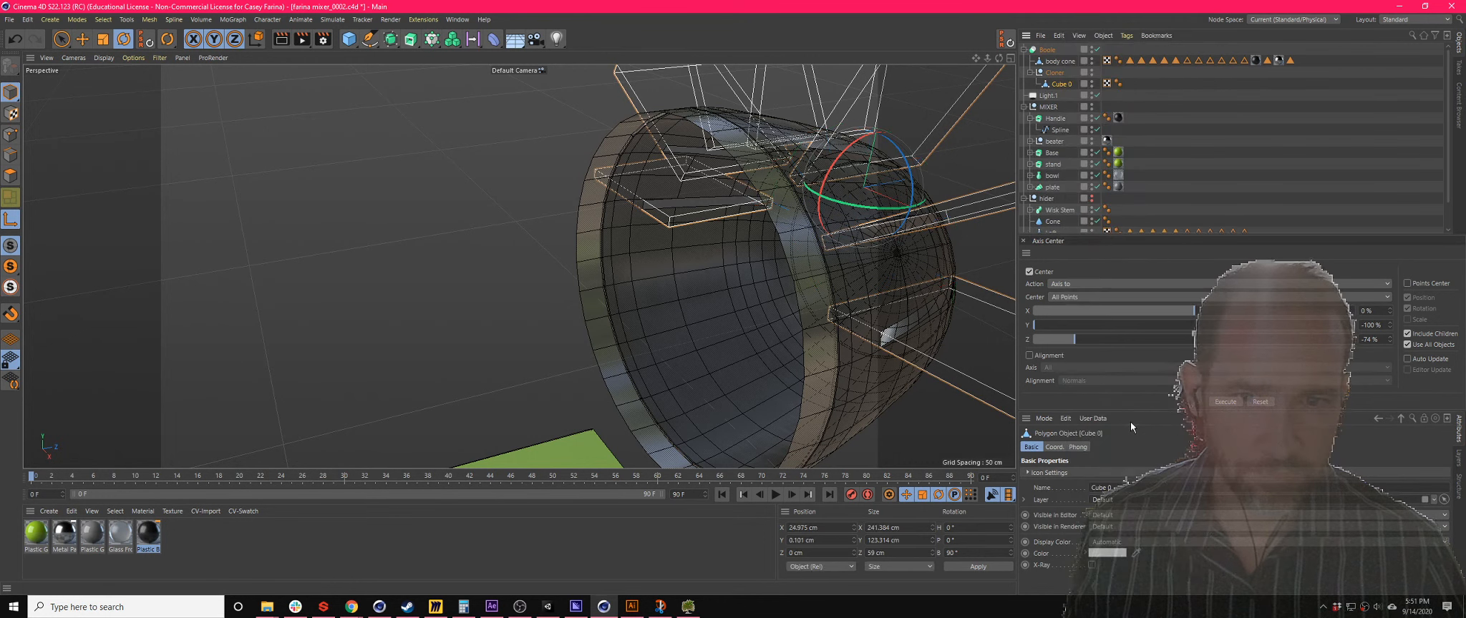
{"action": "left_click", "coordinate": [1122, 100]}
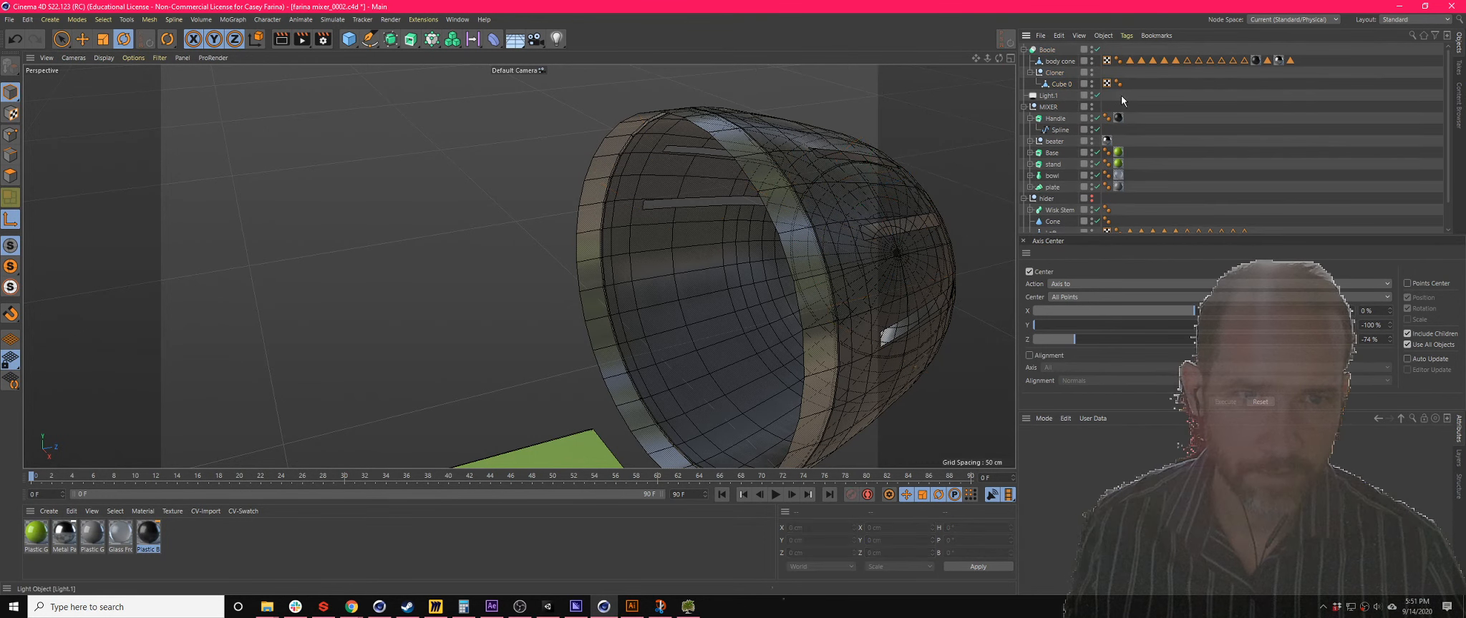
- Move the merged slab mesh out of the Cloner null to sit directly under the Boole, and delete the empty null
{"action": "left_click_drag", "start_coordinate": [1060, 68], "coordinate": [1059, 68]}
{"action": "left_click", "coordinate": [1058, 84]}
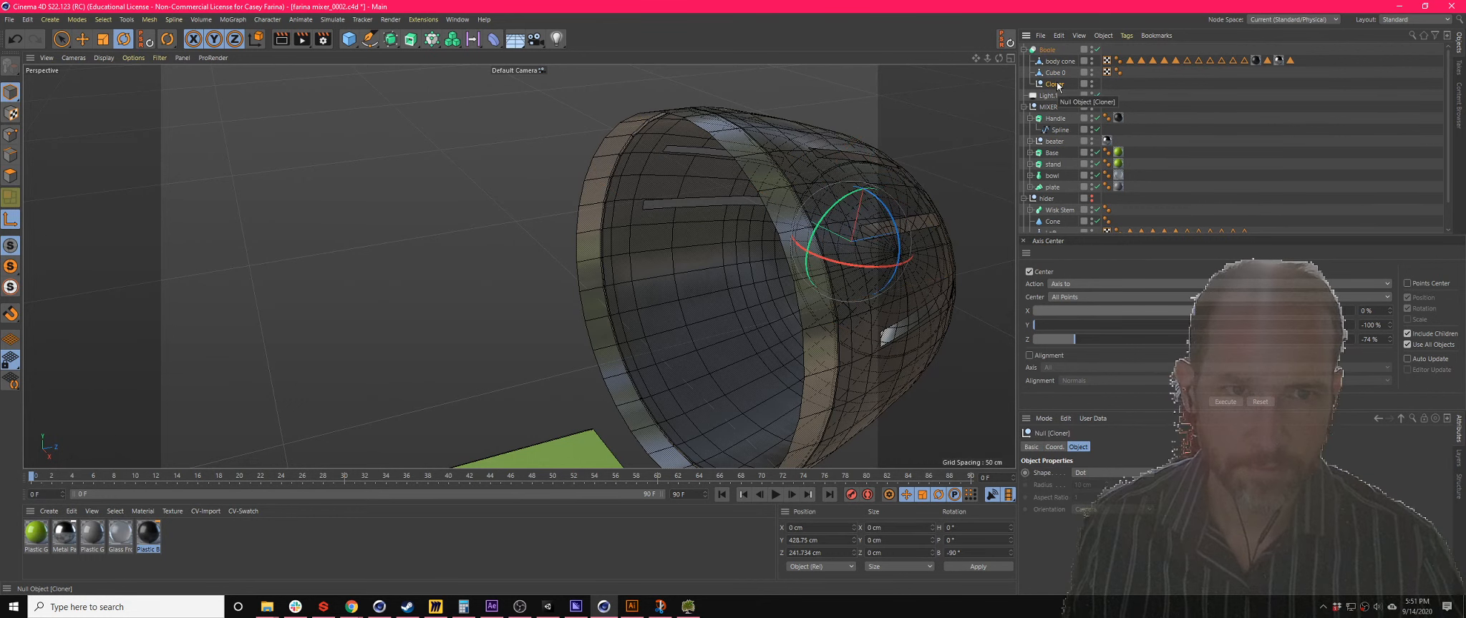
{"action": "key", "text": "Delete"}
- Select all polygons of the merged slab mesh Cube 0 in polygon mode and clear the selection again
{"action": "left_click_drag", "start_coordinate": [891, 174], "coordinate": [912, 205], "text": "alt"}
{"action": "left_click", "coordinate": [1060, 61]}
{"action": "left_click", "coordinate": [1052, 73]}
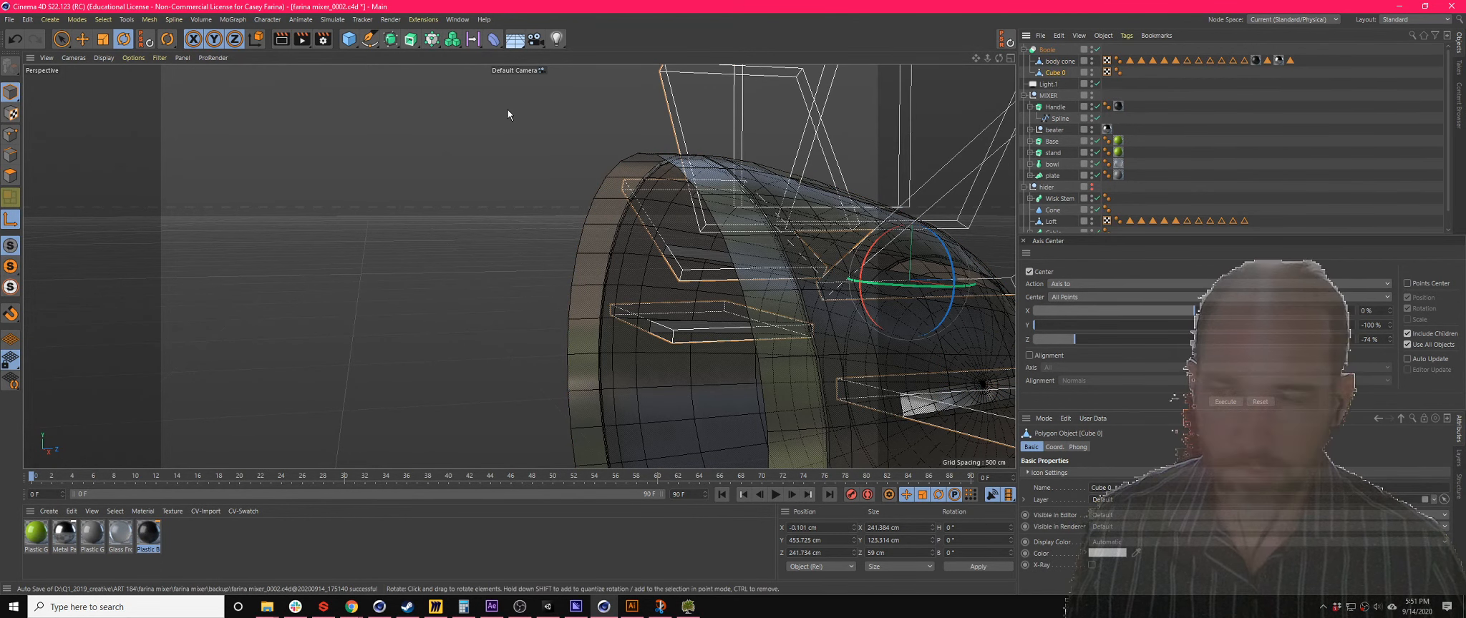
{"action": "left_click", "coordinate": [14, 187]}
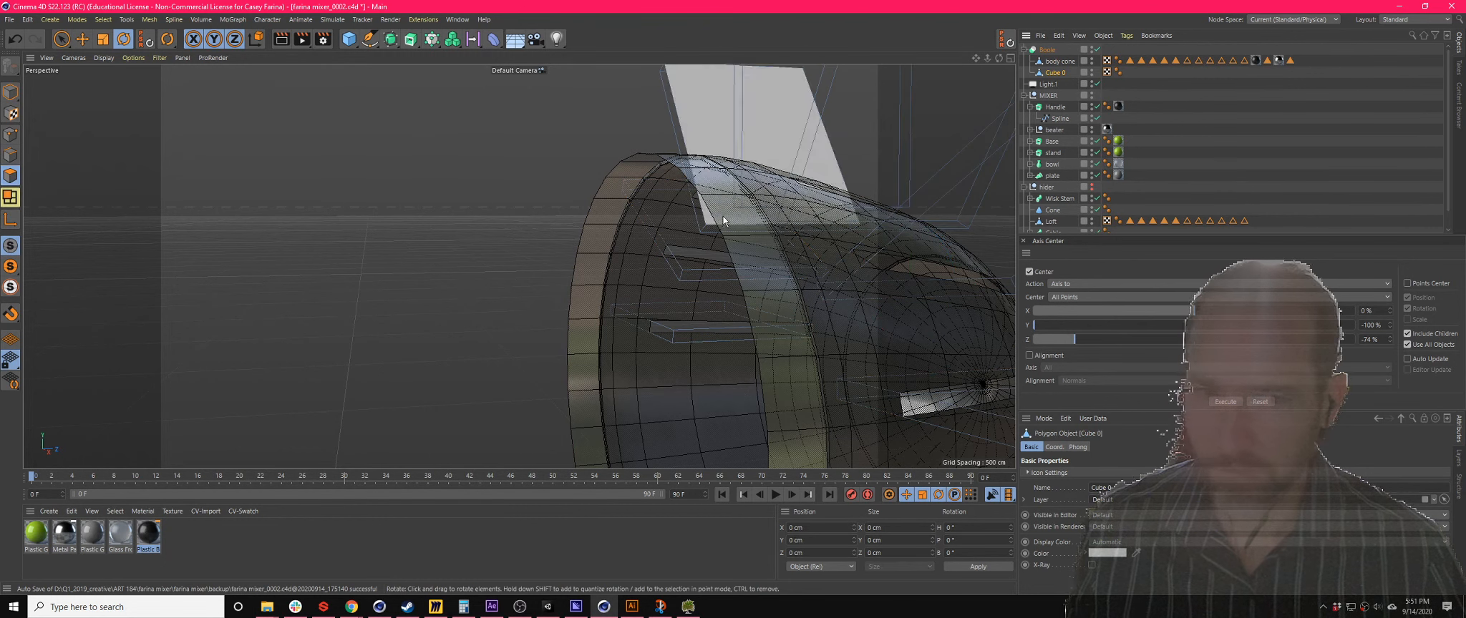
{"action": "right_click", "coordinate": [864, 209]}
{"action": "left_click", "coordinate": [915, 505]}
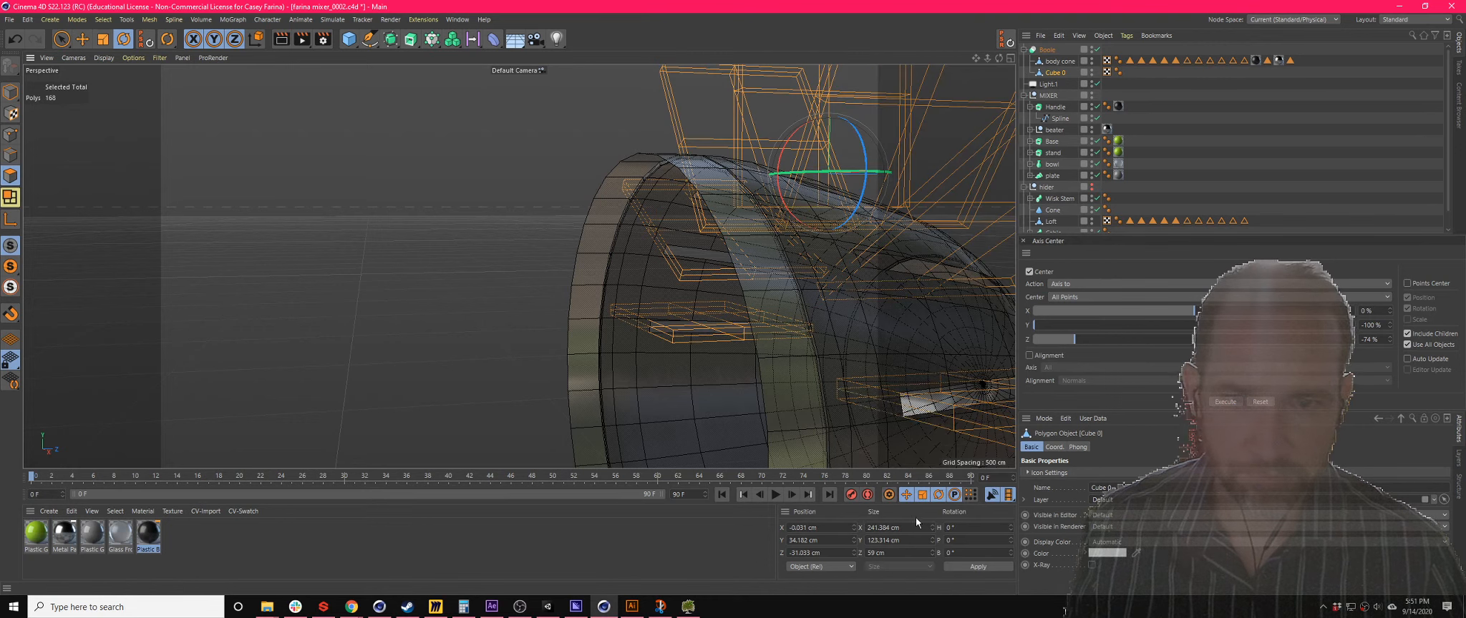
{"action": "left_click", "coordinate": [803, 218]}
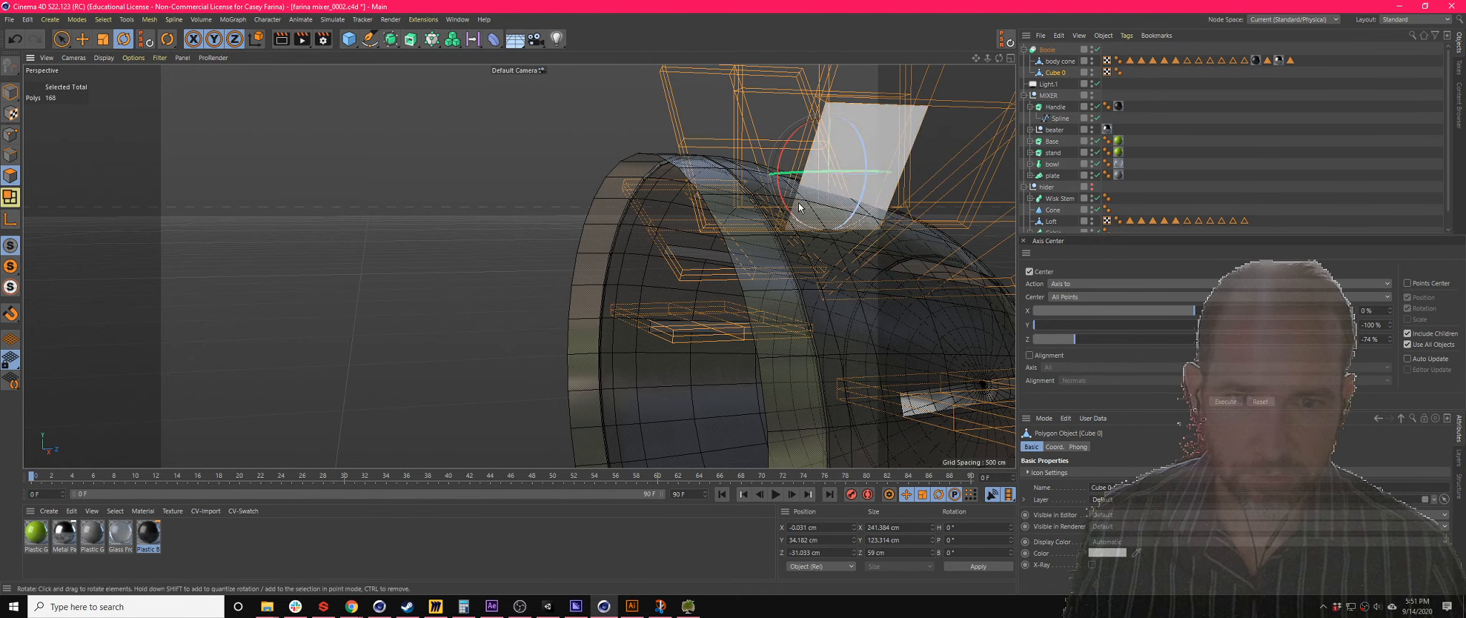
{"action": "left_click", "coordinate": [440, 141]}
{"action": "mouse_move", "coordinate": [466, 195]}
{"action": "left_mouse_down", "text": "alt"}
{"action": "mouse_move", "coordinate": [496, 254]}
{"action": "mouse_move", "coordinate": [591, 240]}
{"action": "mouse_move", "coordinate": [524, 233]}
{"action": "mouse_move", "coordinate": [491, 196]}
{"action": "left_mouse_up", "text": "alt"}
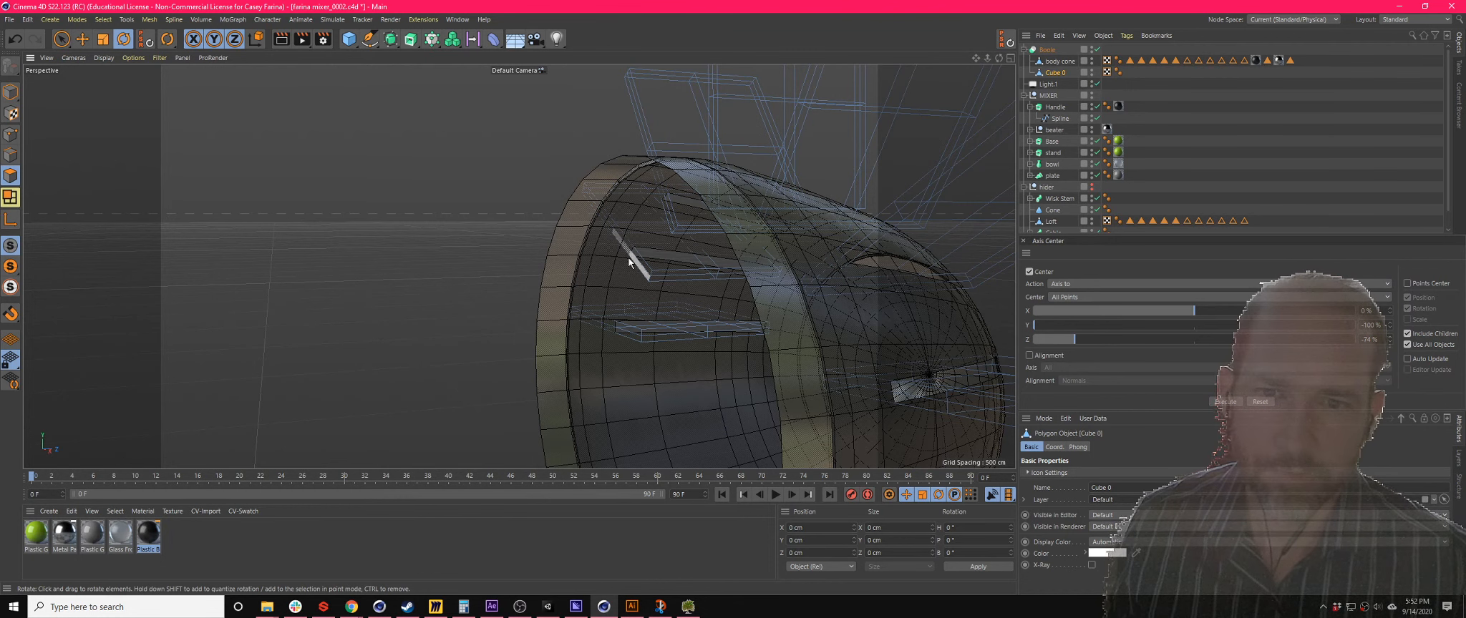
- Close the open front end of the body cone with an N-gon using Close Polygon Hole
{"action": "left_click", "coordinate": [1063, 62]}
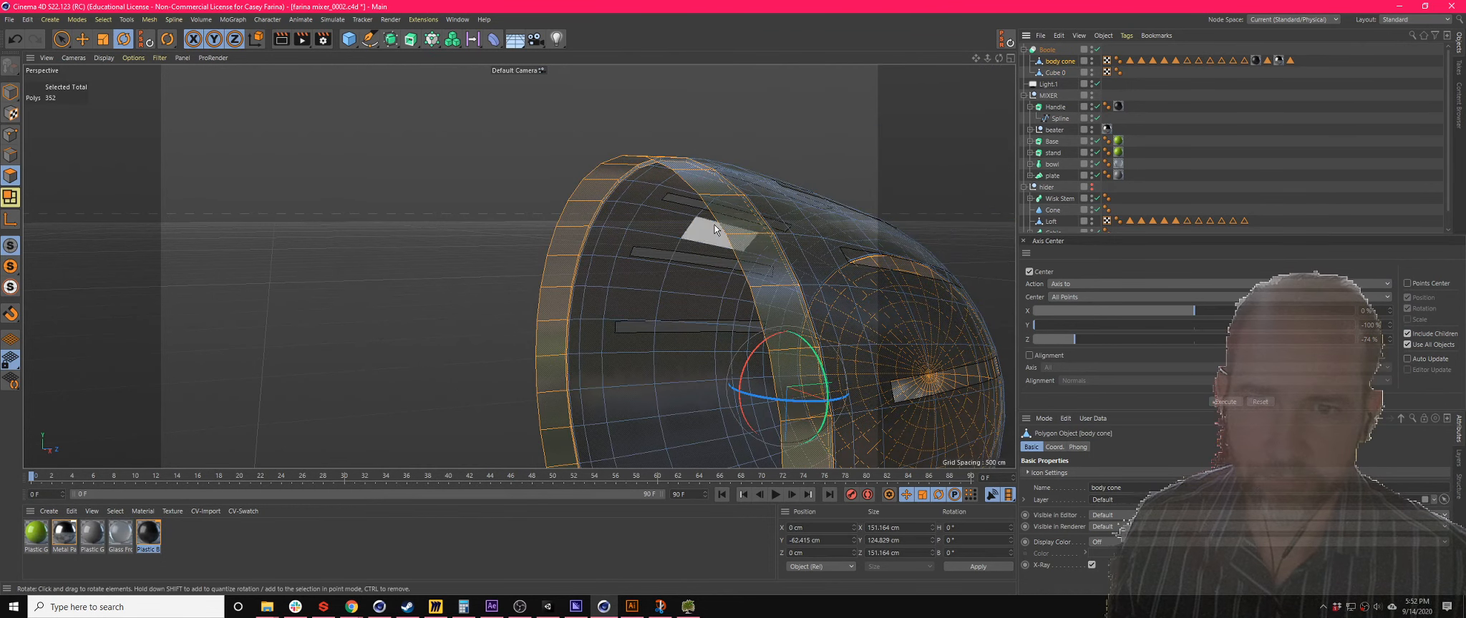
{"action": "left_click_drag", "start_coordinate": [715, 225], "coordinate": [948, 111], "text": "alt"}
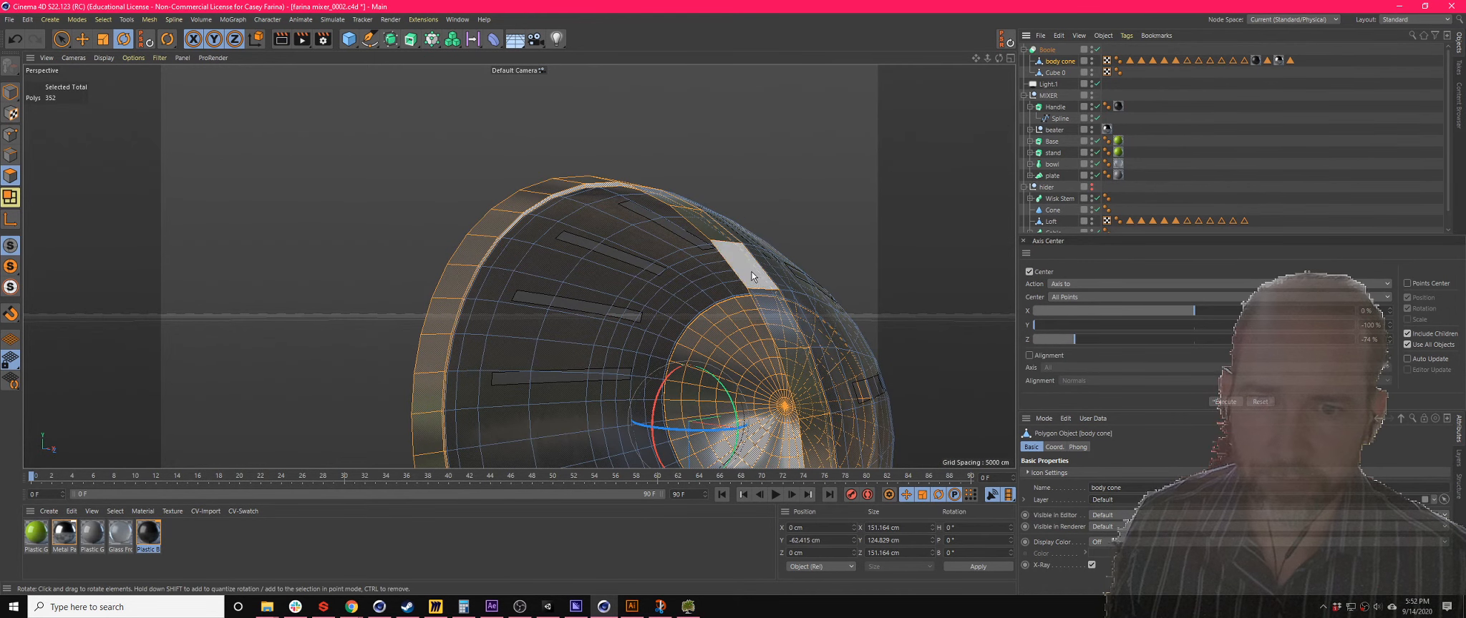
{"action": "scroll", "coordinate": [830, 234], "scroll_direction": "up", "scroll_amount": 5}
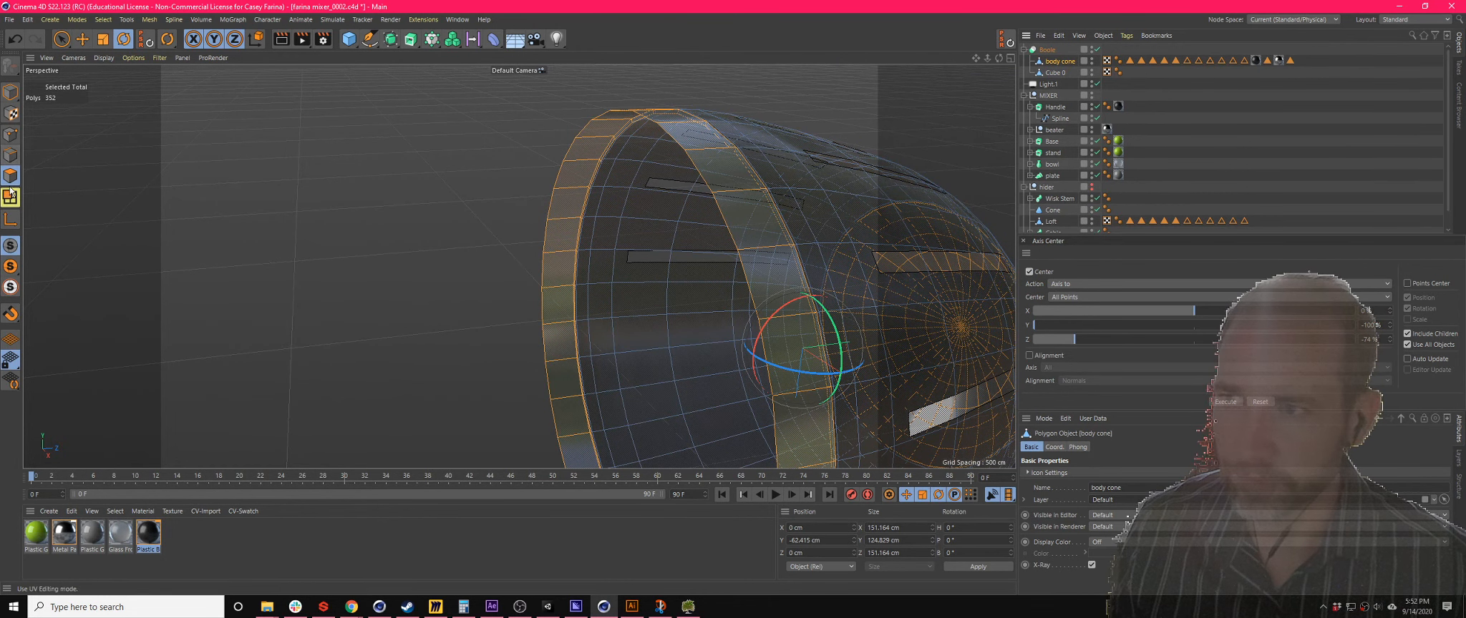
{"action": "right_click", "coordinate": [715, 191]}
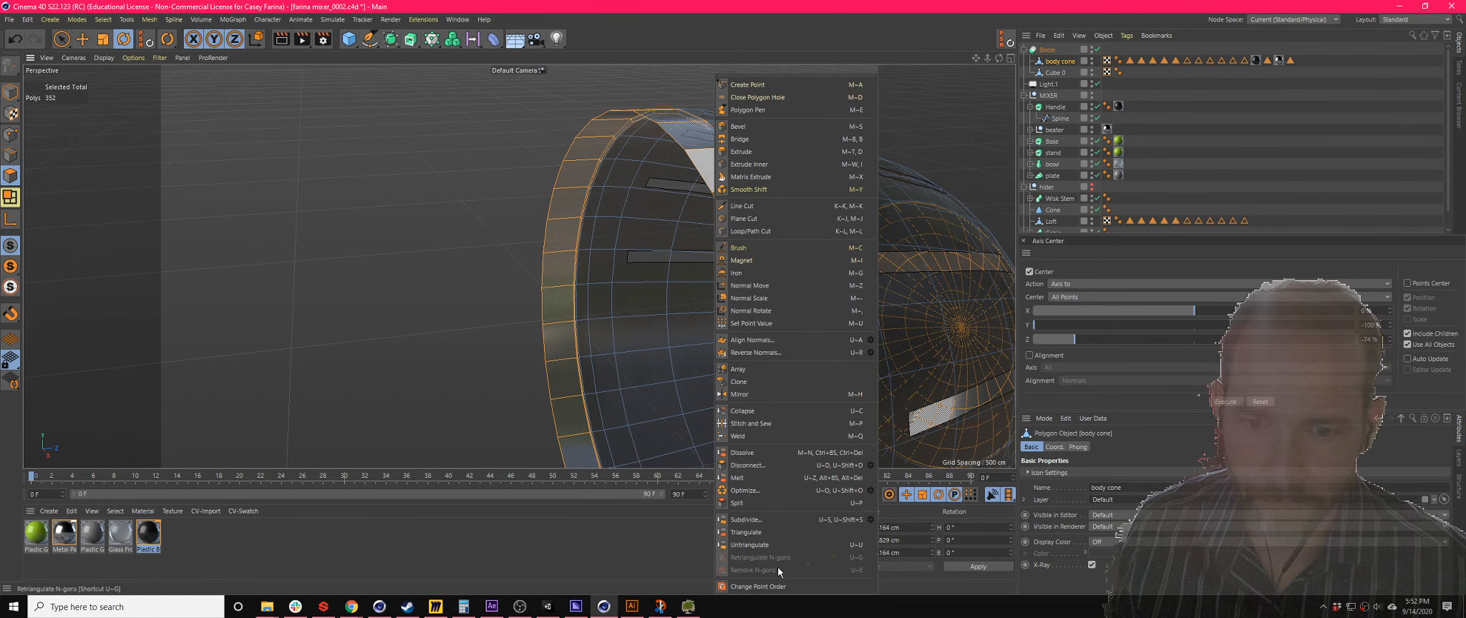
{"action": "left_click", "coordinate": [756, 96]}
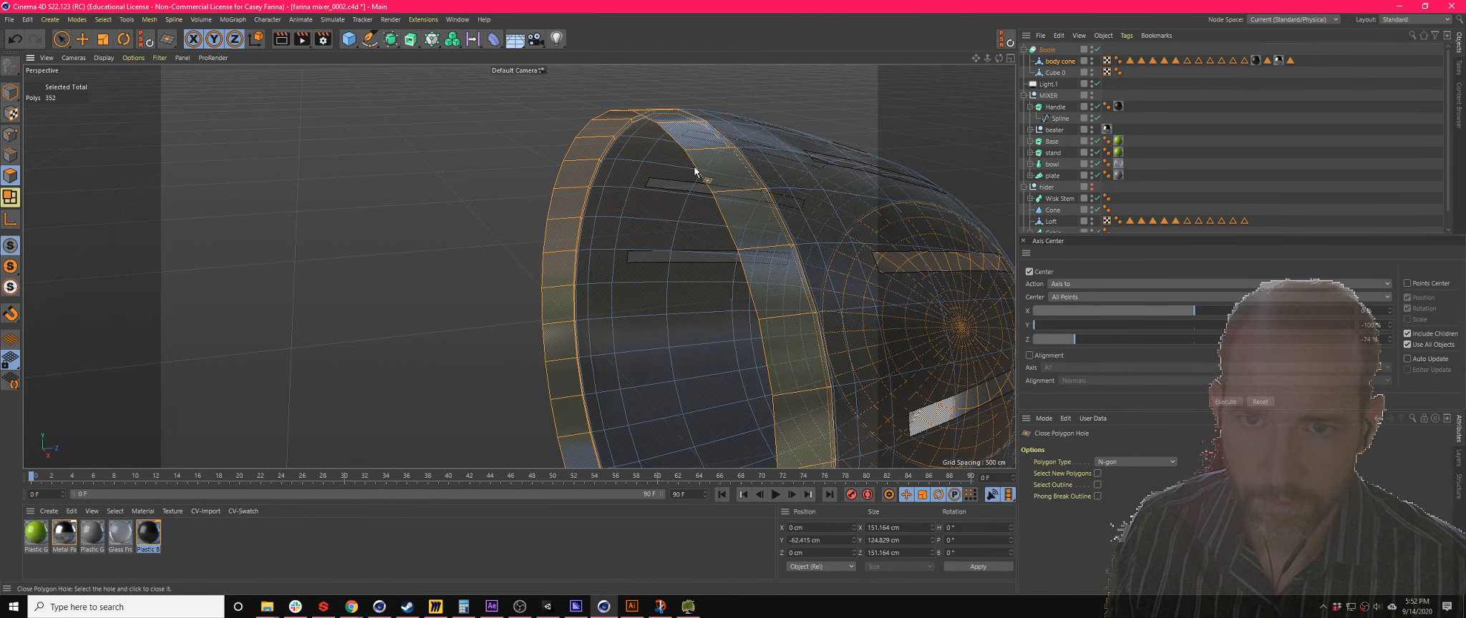
{"action": "left_click", "coordinate": [685, 172]}
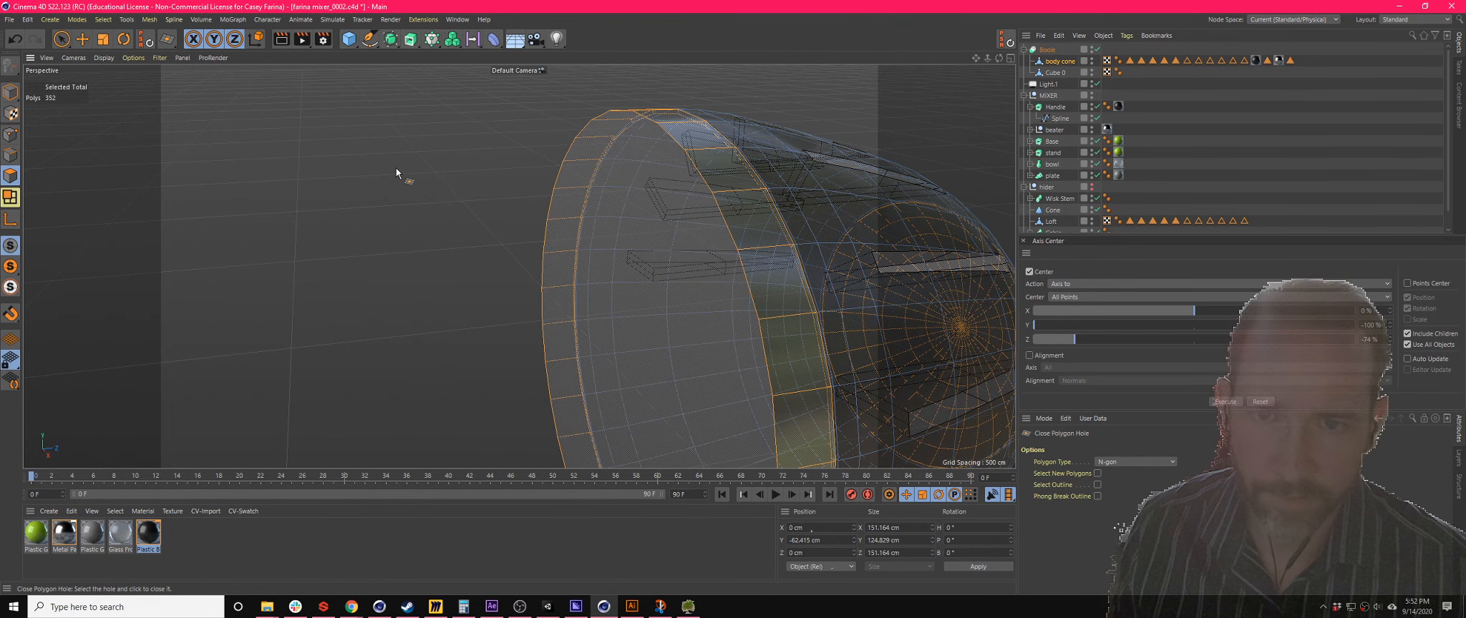
- Select Cube 0 and render the viewport from the side to check the slots cut into the capped body cone
{"action": "mouse_move", "coordinate": [397, 167]}
{"action": "left_mouse_down", "text": "alt"}
{"action": "mouse_move", "coordinate": [422, 161]}
{"action": "mouse_move", "coordinate": [410, 139]}
{"action": "mouse_move", "coordinate": [380, 162]}
{"action": "mouse_move", "coordinate": [890, 242]}
{"action": "mouse_move", "coordinate": [900, 255]}
{"action": "mouse_move", "coordinate": [773, 265]}
{"action": "mouse_move", "coordinate": [763, 293]}
{"action": "mouse_move", "coordinate": [683, 248]}
{"action": "mouse_move", "coordinate": [662, 245]}
{"action": "mouse_move", "coordinate": [641, 268]}
{"action": "mouse_move", "coordinate": [779, 246]}
{"action": "mouse_move", "coordinate": [807, 329]}
{"action": "mouse_move", "coordinate": [719, 272]}
{"action": "mouse_move", "coordinate": [711, 232]}
{"action": "mouse_move", "coordinate": [812, 227]}
{"action": "left_mouse_up", "text": "alt"}
{"action": "left_click", "coordinate": [1196, 104]}
{"action": "left_click", "coordinate": [1055, 73]}
{"action": "mouse_move", "coordinate": [701, 172]}
{"action": "left_mouse_down", "text": "alt"}
{"action": "mouse_move", "coordinate": [678, 202]}
{"action": "mouse_move", "coordinate": [444, 143]}
{"action": "mouse_move", "coordinate": [639, 144]}
{"action": "mouse_move", "coordinate": [592, 161]}
{"action": "mouse_move", "coordinate": [680, 179]}
{"action": "mouse_move", "coordinate": [703, 206]}
{"action": "mouse_move", "coordinate": [697, 191]}
{"action": "left_mouse_up", "text": "alt"}
{"action": "right_click_drag", "start_coordinate": [698, 191], "coordinate": [855, 193], "text": "alt"}
{"action": "left_click_drag", "start_coordinate": [854, 193], "coordinate": [866, 167], "text": "alt"}
{"action": "key", "text": "ctrl+r"}
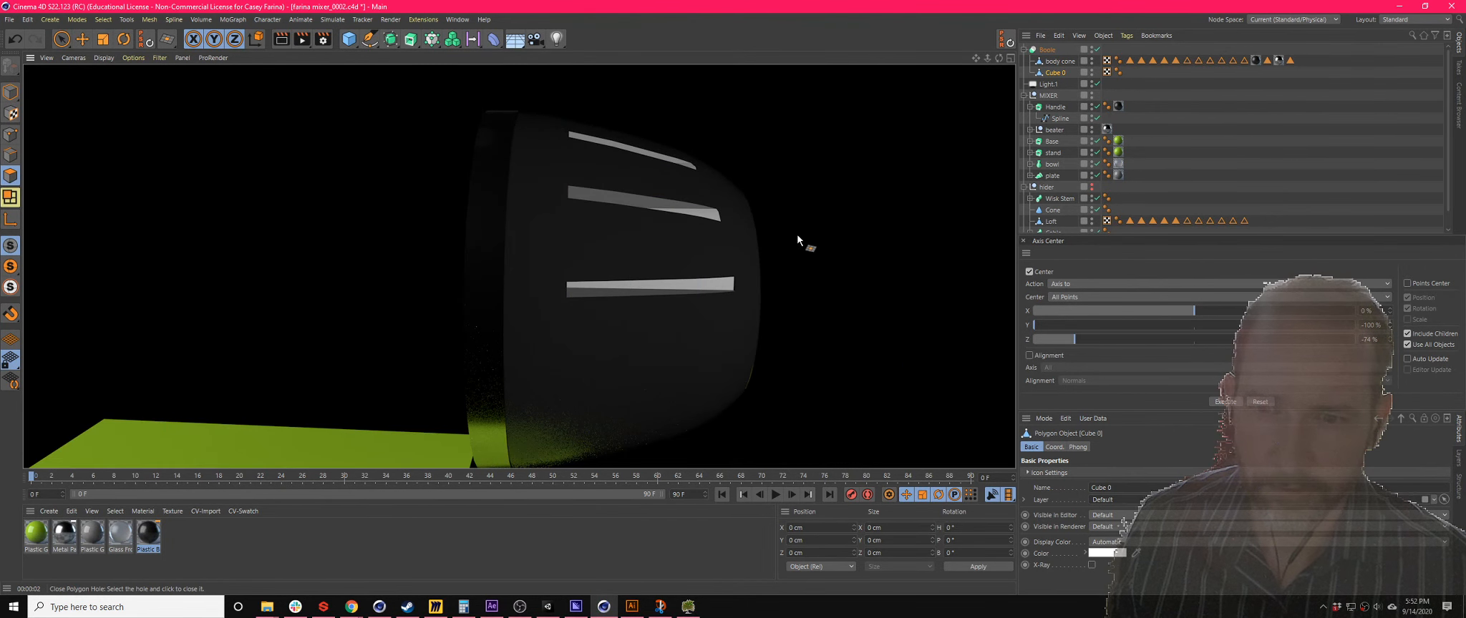
{"action": "left_click_drag", "start_coordinate": [797, 233], "coordinate": [638, 248], "text": "alt"}
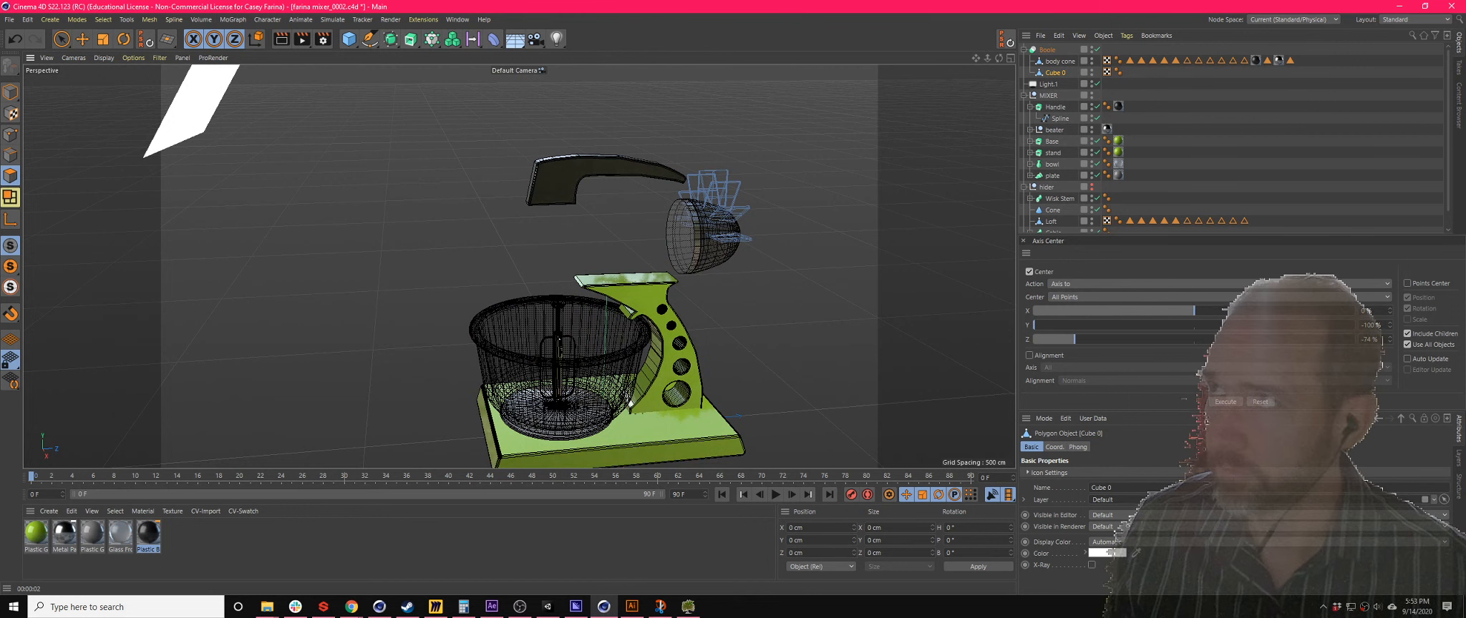
{"action": "key", "text": "alt+Tab"}
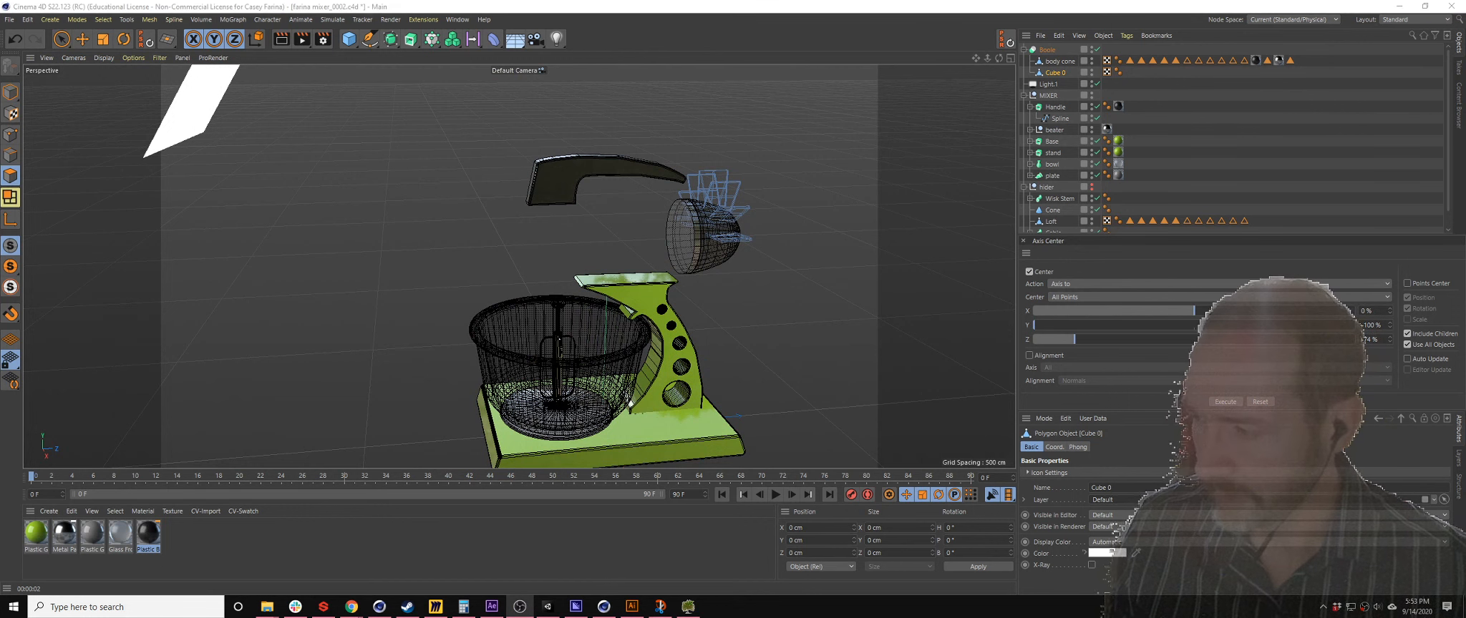